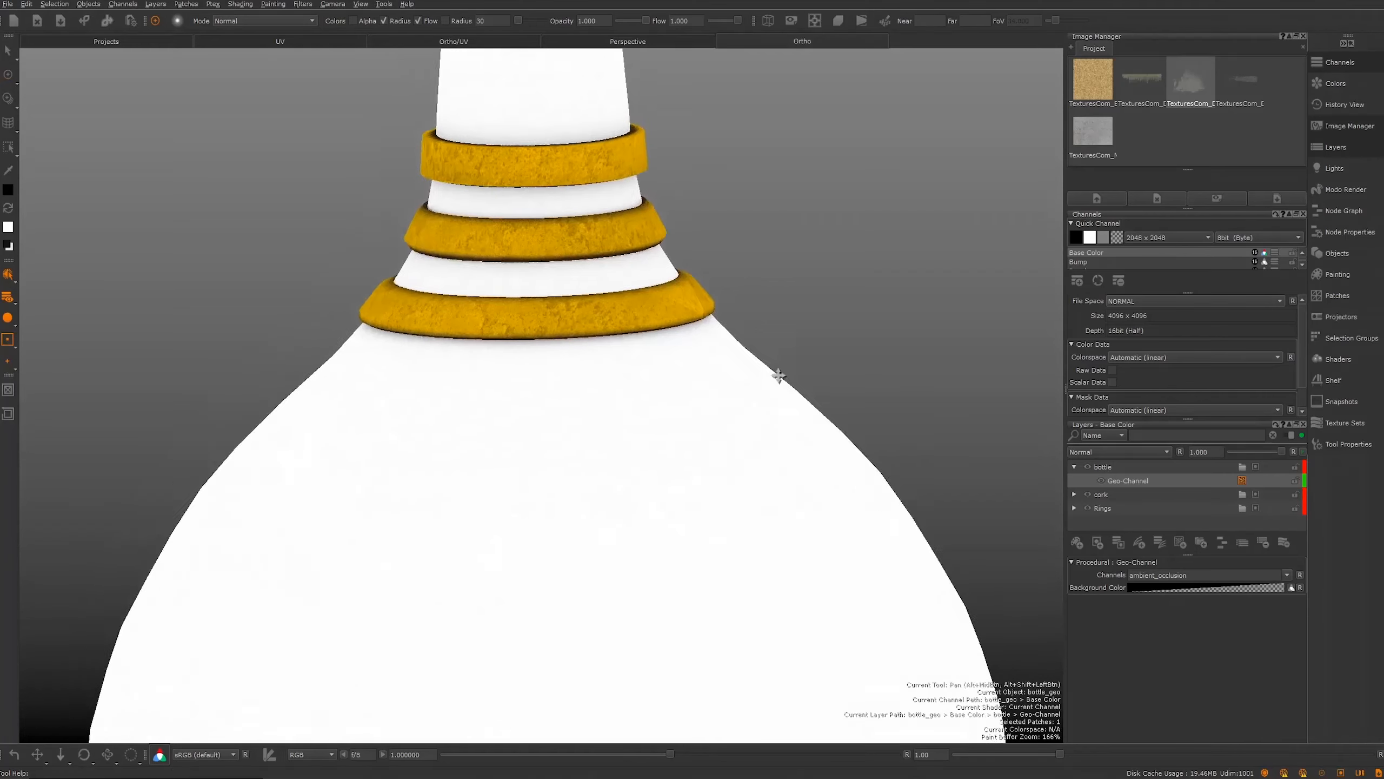
Step: Add an adjustment stack with a Brightness Lookup to the bottle group's Geo-Channel layer and open the lookup's settings
right_click(1171, 476)
mouse_move(1194, 508)
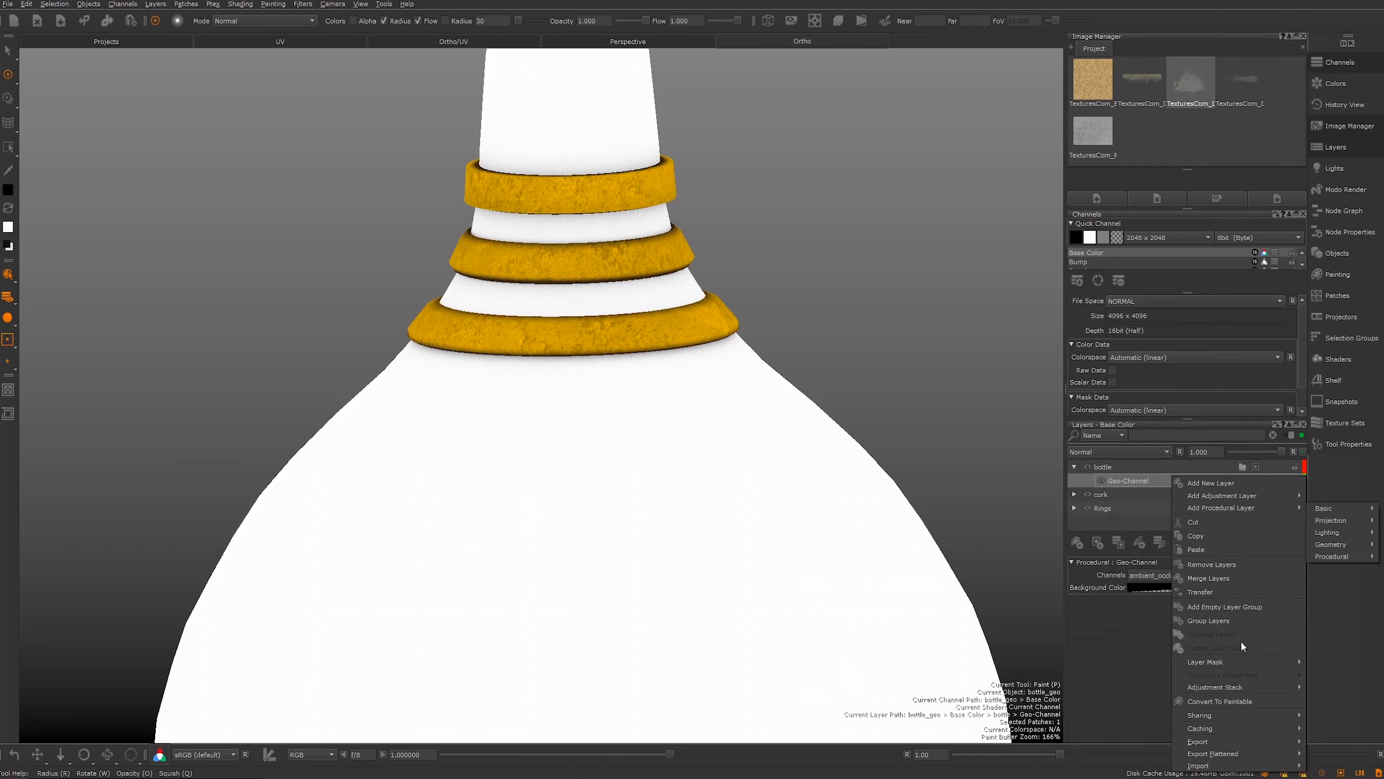
mouse_move(1227, 693)
mouse_move(1112, 688)
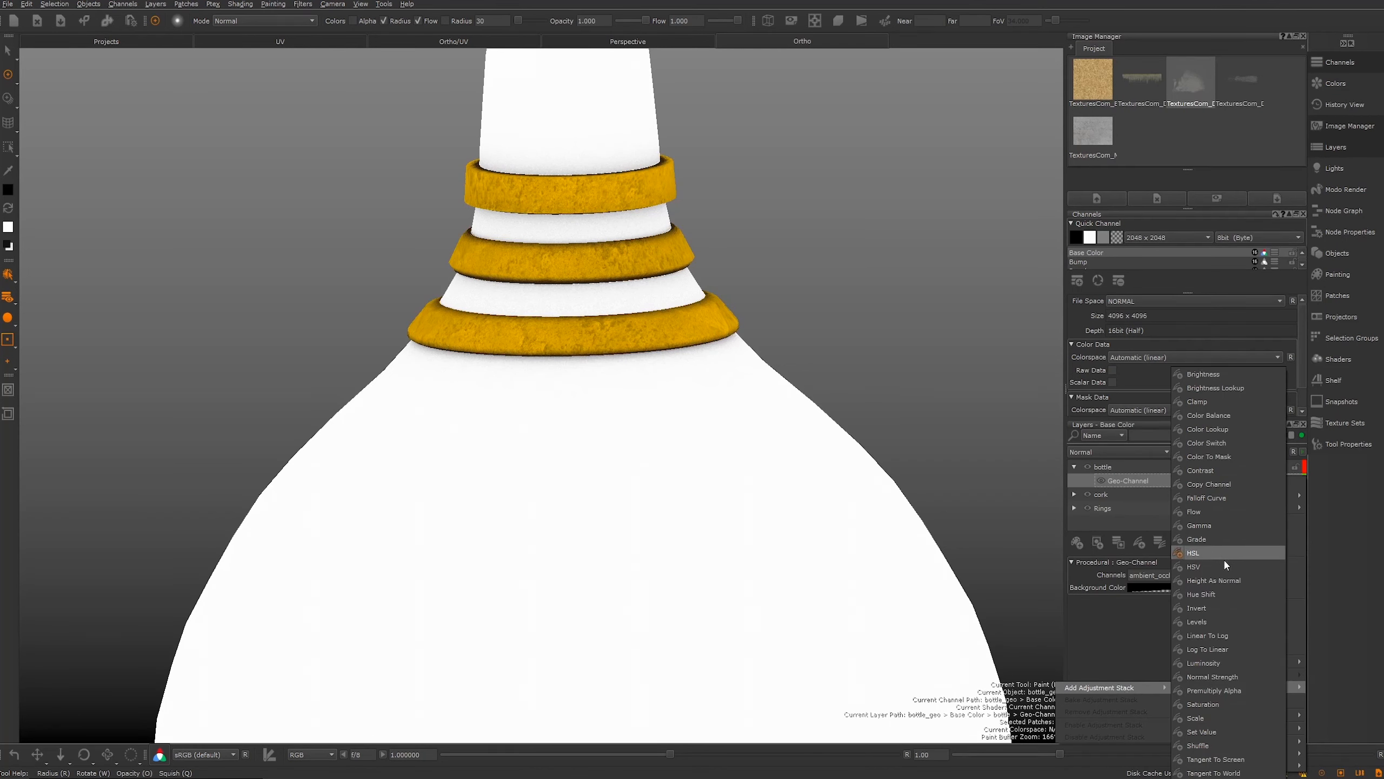
click(1235, 388)
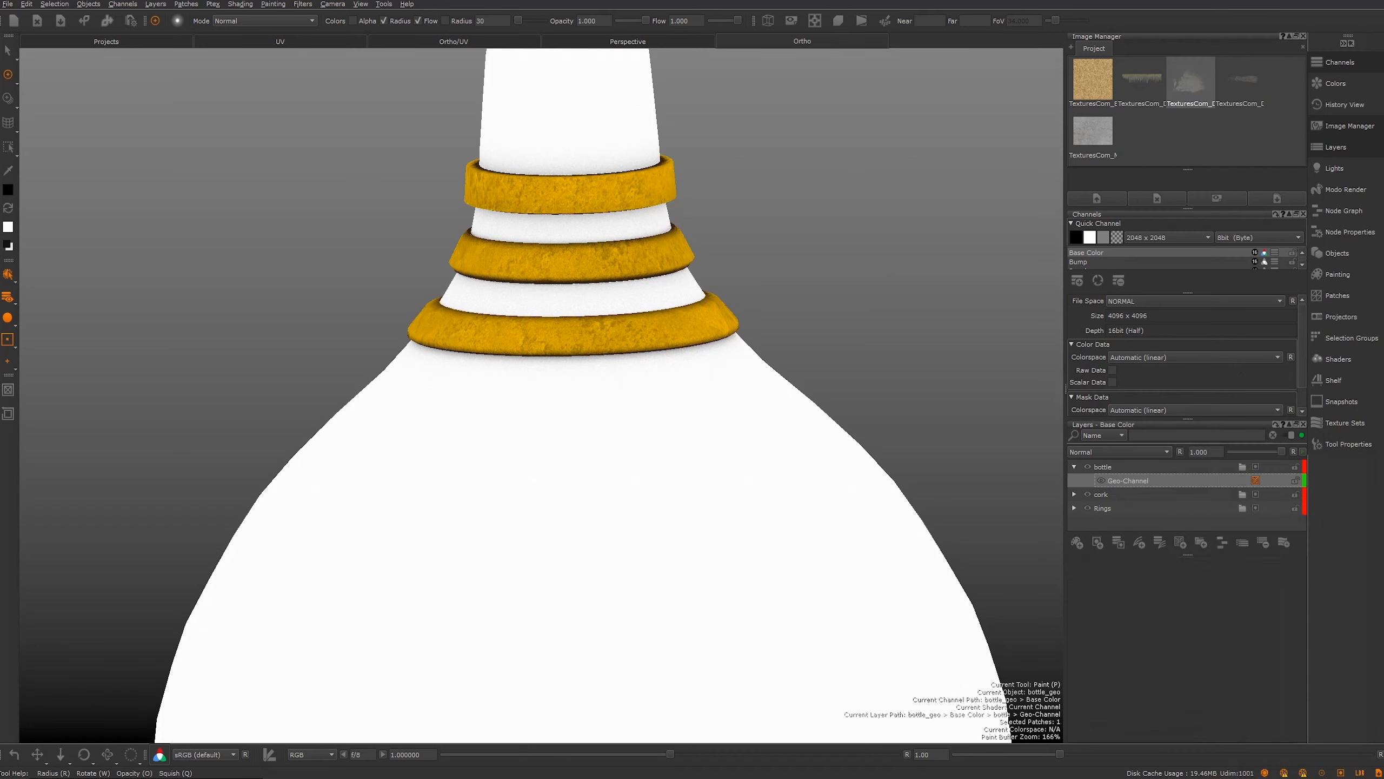
click(1266, 479)
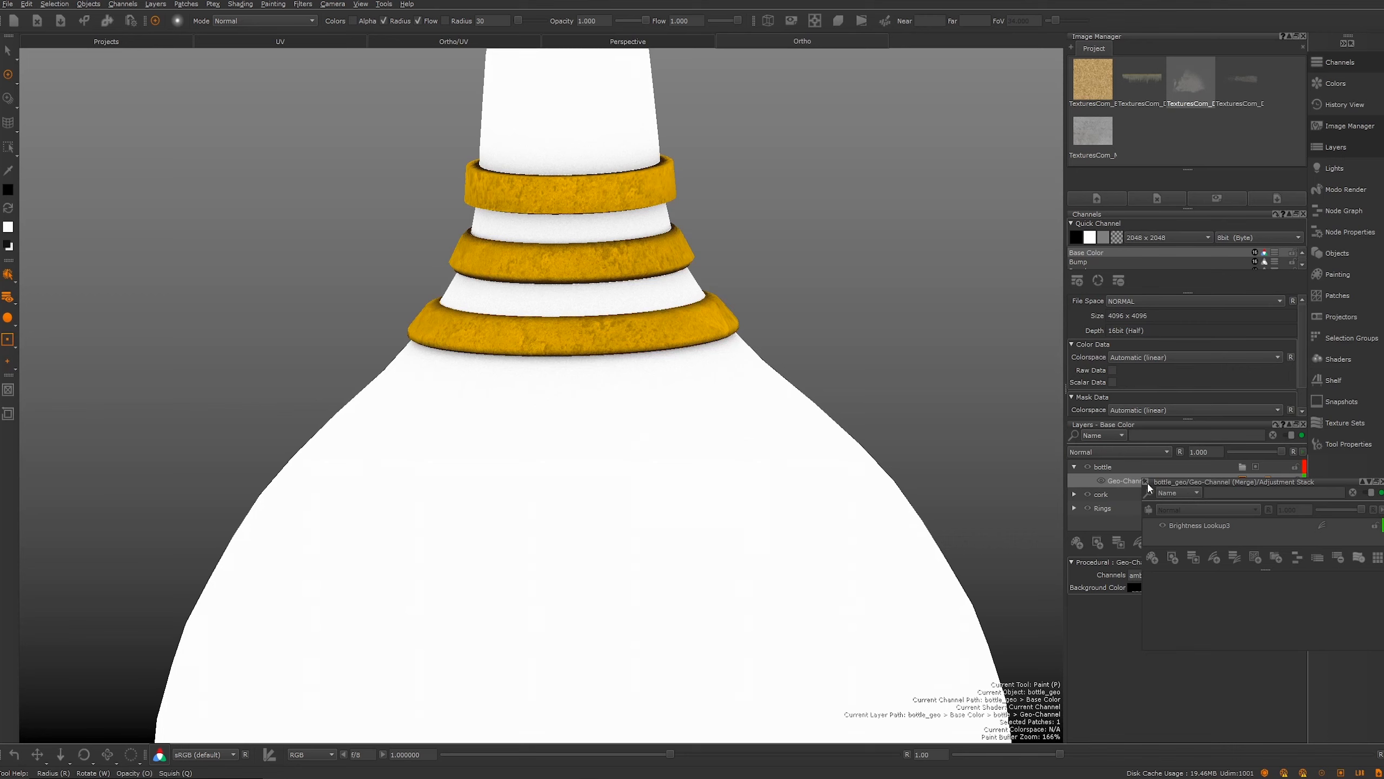
drag(1185, 481, 820, 147)
click(835, 192)
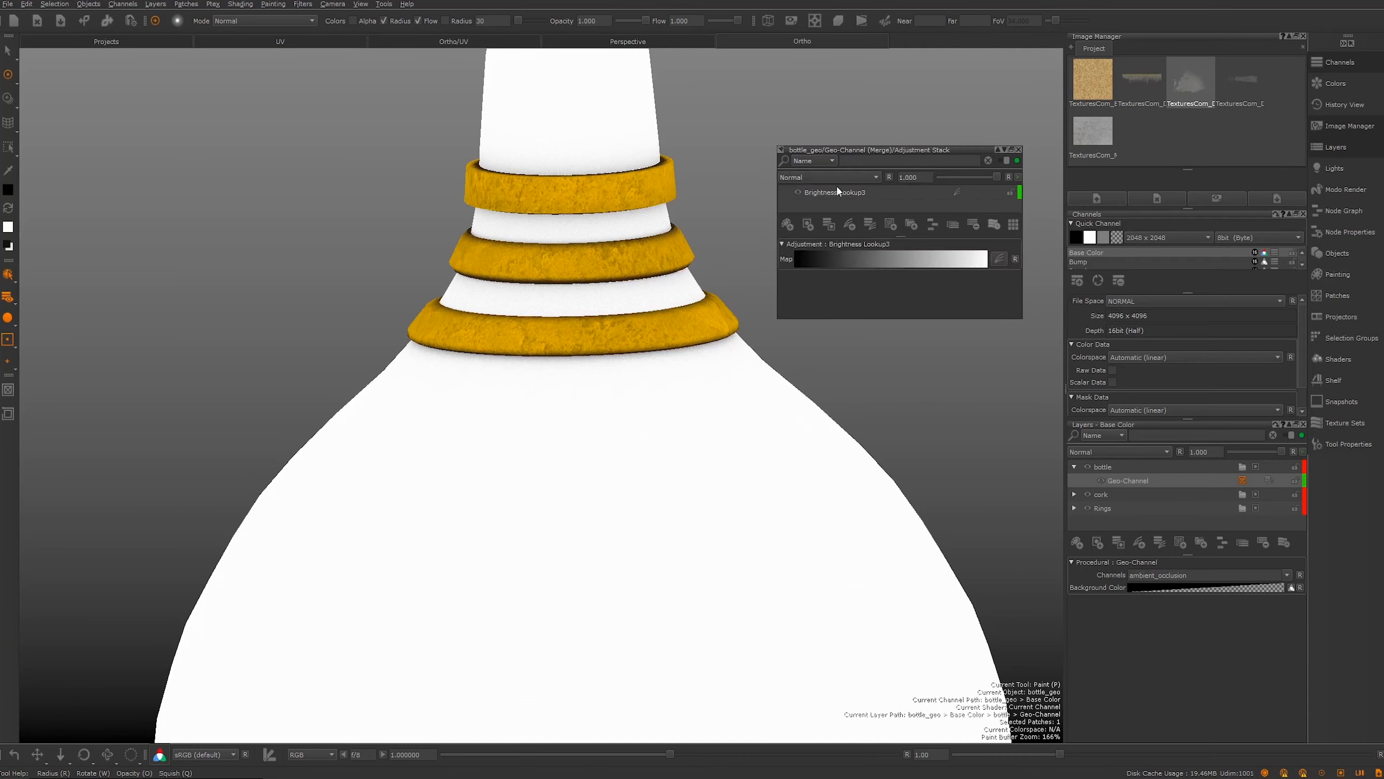
Step: Shape the Brightness Lookup curve with two points that keep the lower tones near black and rise steeply to white, strengthening the occlusion shadows
click(998, 260)
mouse_move(1036, 374)
mouse_down()
mouse_move(1019, 346)
mouse_move(1053, 383)
mouse_up()
mouse_move(1111, 308)
mouse_down()
mouse_move(1142, 286)
mouse_move(1132, 341)
mouse_up()
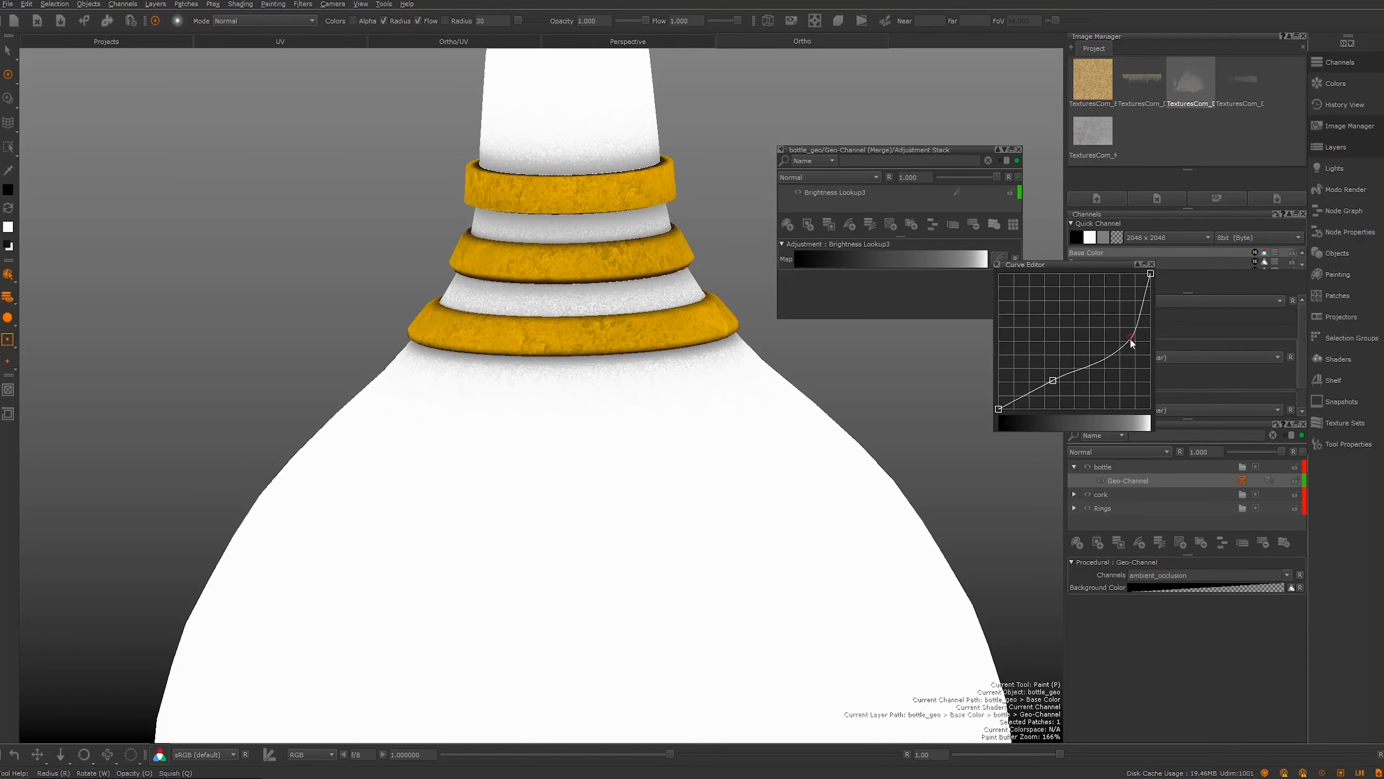
drag(1055, 384, 1081, 409)
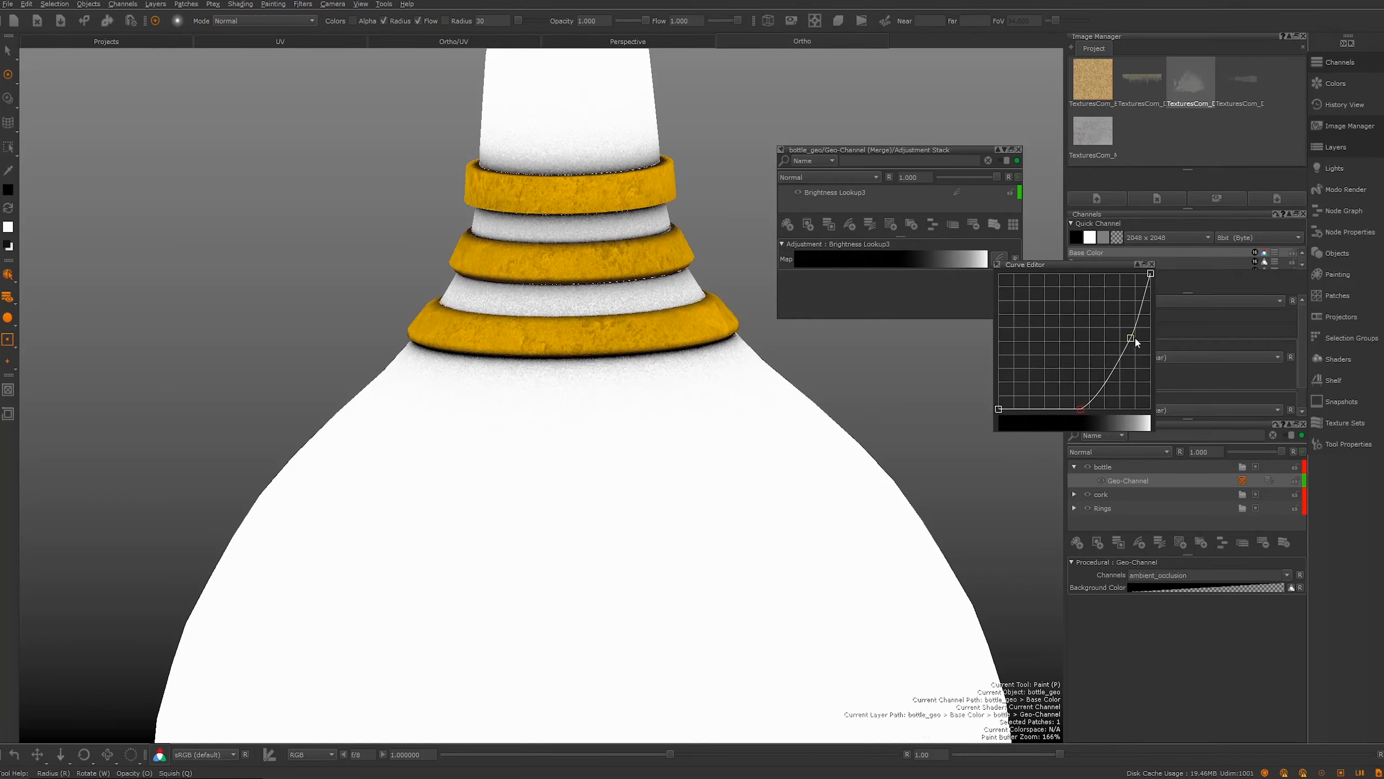
mouse_move(1131, 338)
mouse_down()
mouse_move(1138, 295)
mouse_move(1114, 326)
mouse_up()
drag(1084, 408, 1078, 405)
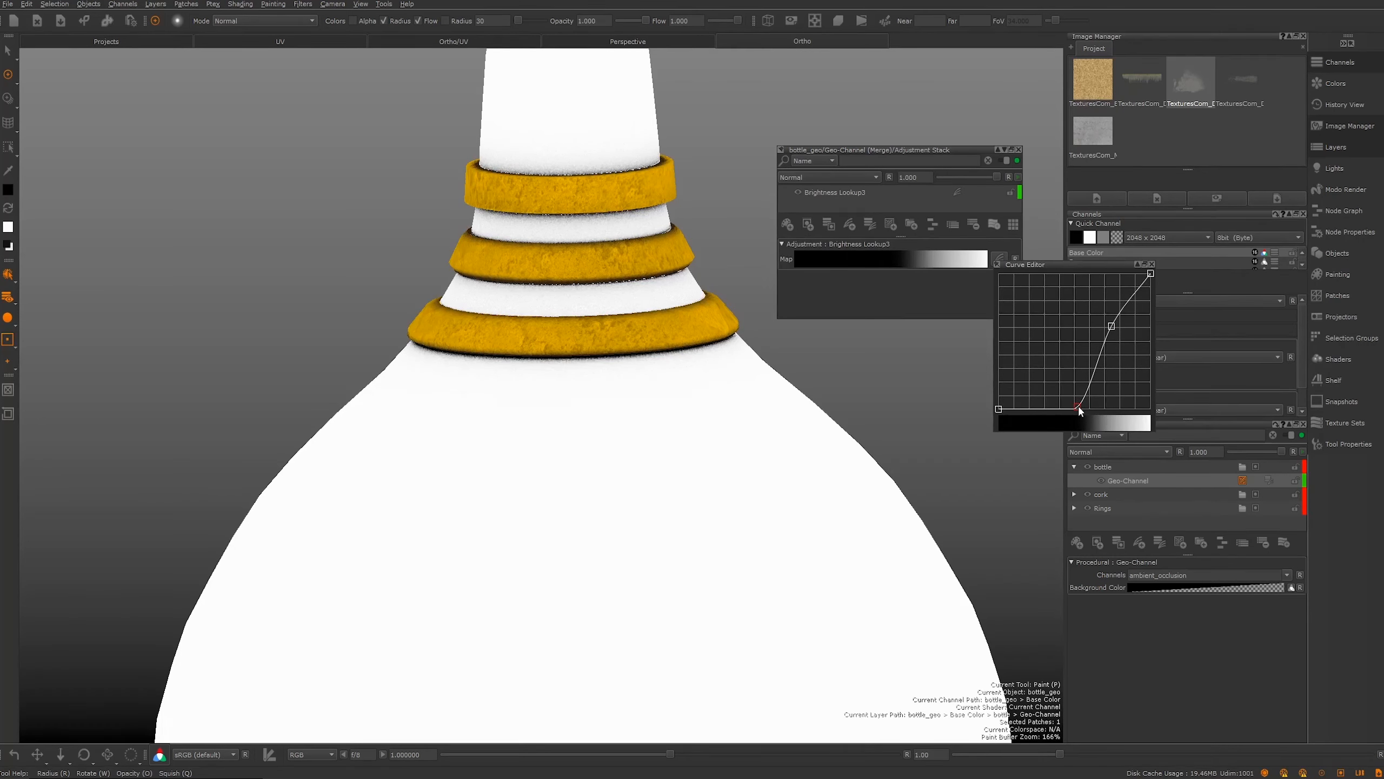
mouse_move(1076, 406)
mouse_down()
mouse_move(1062, 382)
mouse_move(1070, 397)
mouse_up()
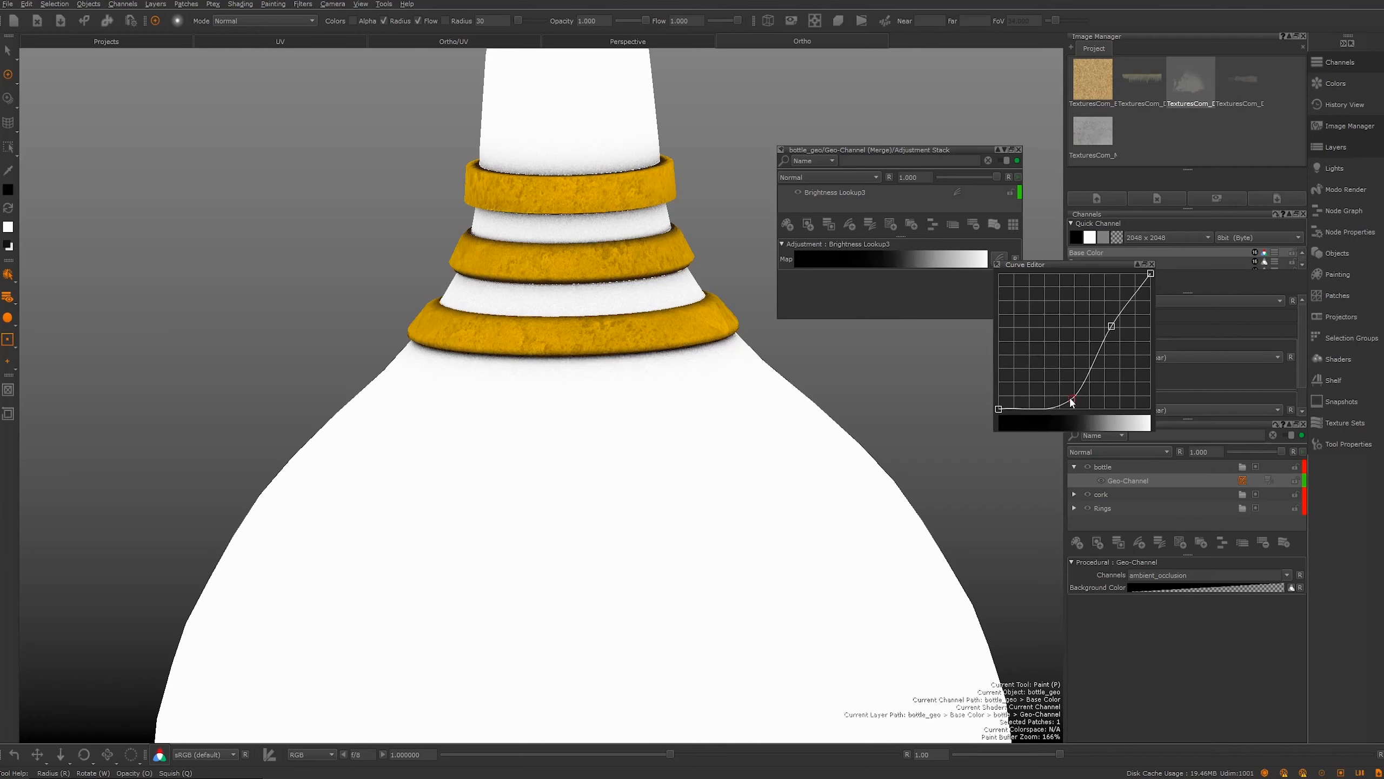
drag(1119, 339, 1120, 340)
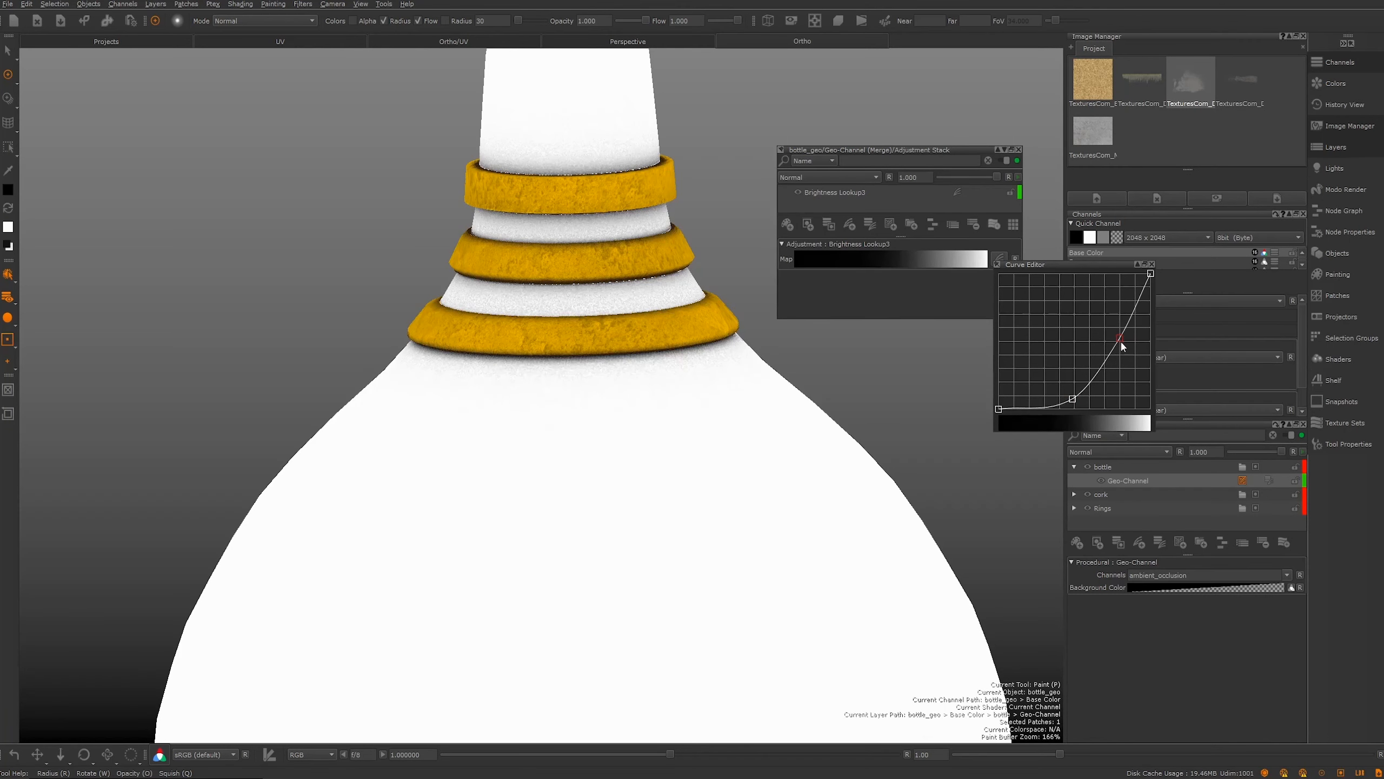
drag(1071, 402, 1082, 399)
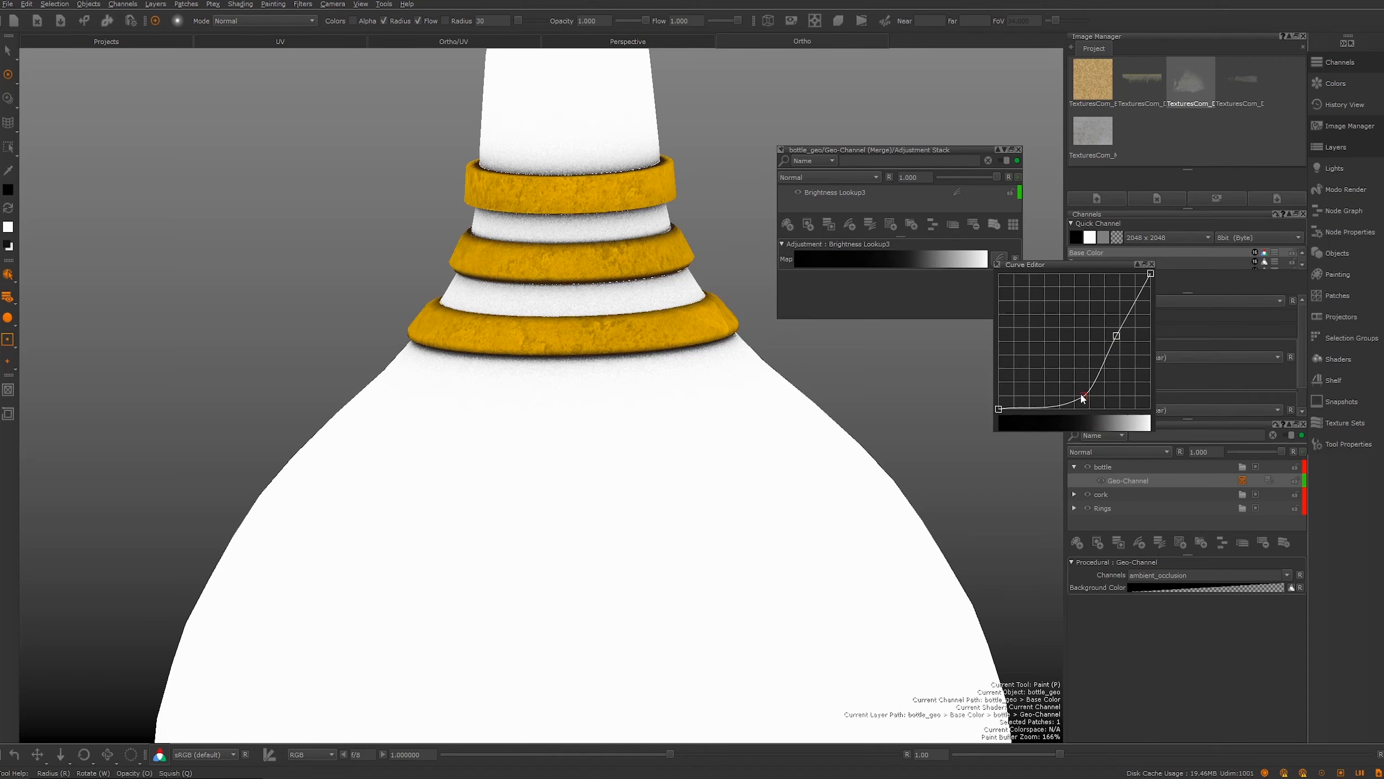
mouse_move(1116, 337)
mouse_down()
mouse_move(1101, 318)
mouse_move(1119, 335)
mouse_up()
Step: Inspect the ambient occlusion shading around the rings, the bottle's neck and the cork
alt+middle_drag(577, 337, 643, 408)
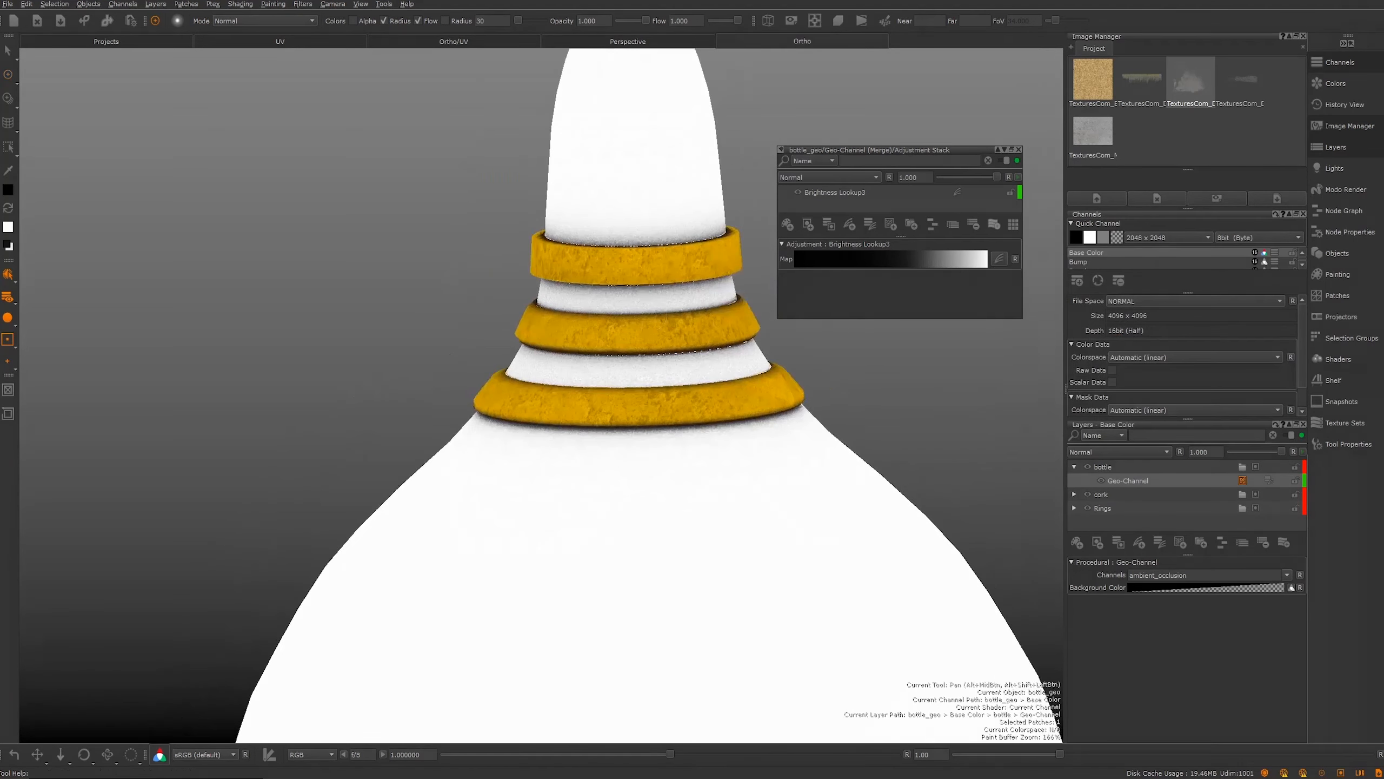
alt+right_drag(643, 407, 709, 317)
alt+middle_drag(708, 316, 572, 400)
alt+right_drag(572, 401, 662, 306)
alt+right_drag(348, 311, 158, 218)
alt+middle_drag(550, 278, 553, 246)
alt+right_drag(553, 246, 474, 255)
alt+right_drag(719, 360, 561, 338)
mouse_move(688, 343)
alt+right_down()
mouse_move(583, 322)
mouse_move(579, 335)
mouse_move(705, 358)
mouse_move(173, 159)
mouse_move(510, 301)
mouse_move(599, 269)
mouse_move(569, 301)
alt+right_up()
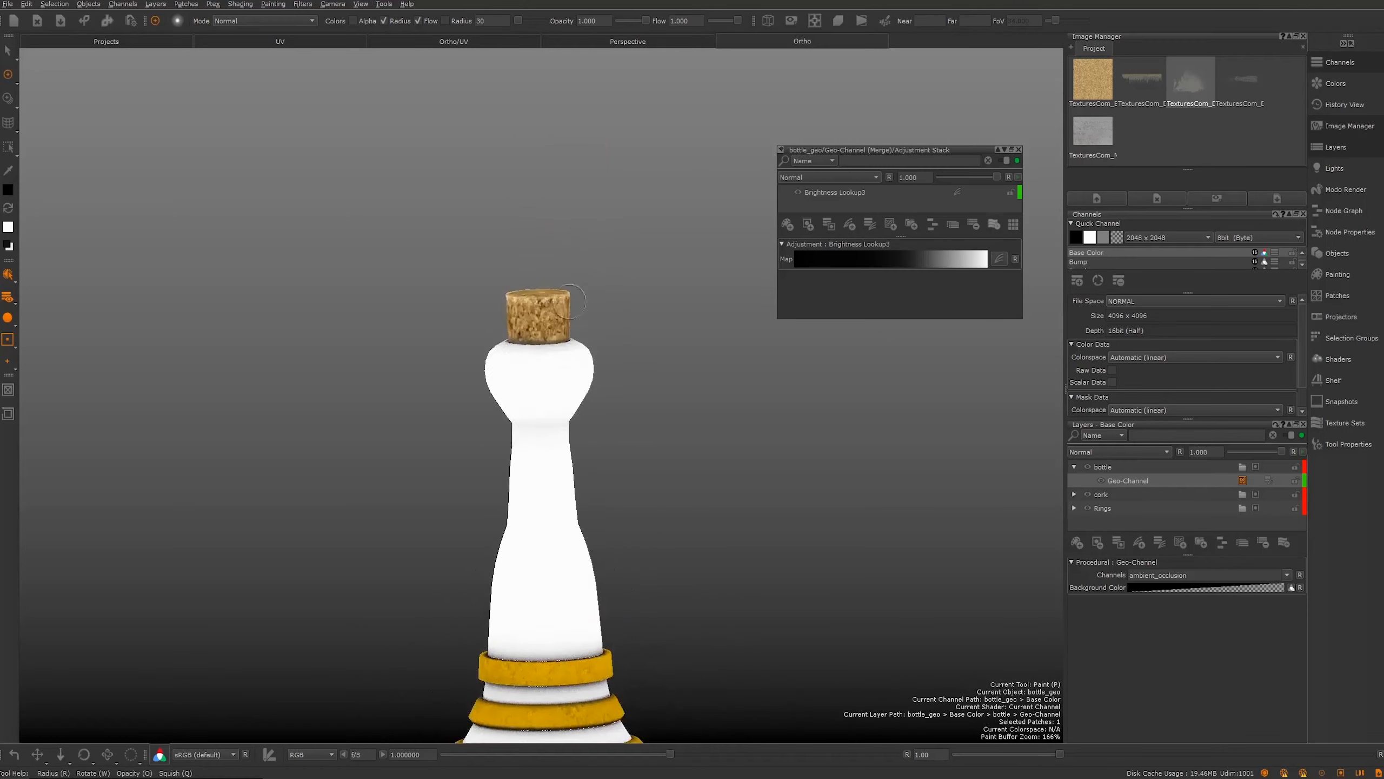
alt+drag(569, 301, 557, 339)
alt+right_drag(557, 339, 470, 285)
alt+middle_drag(523, 479, 572, 278)
alt+drag(572, 278, 549, 248)
alt+right_drag(549, 247, 578, 262)
alt+middle_drag(578, 262, 520, 232)
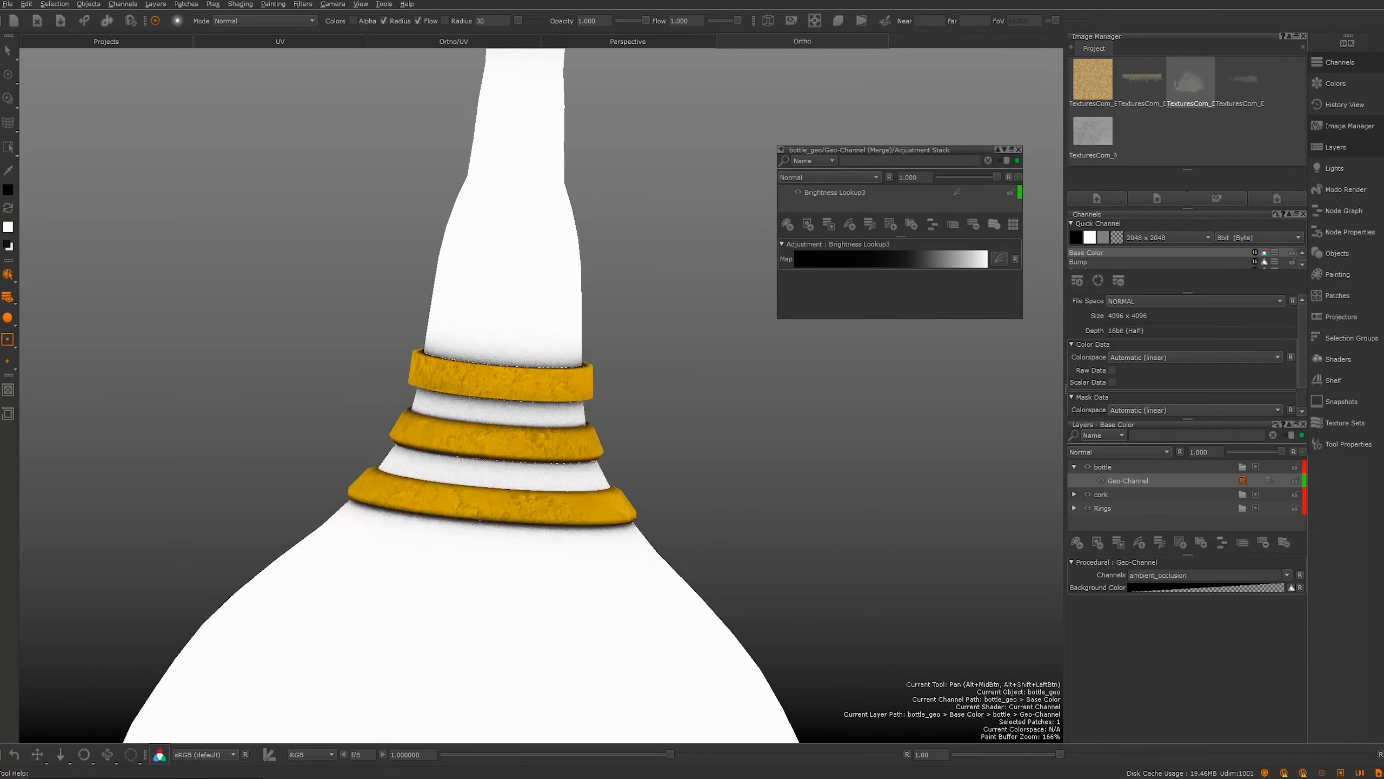
Step: Rename the bottle group's Geo-Channel layer as AO_MASK
click(1125, 480)
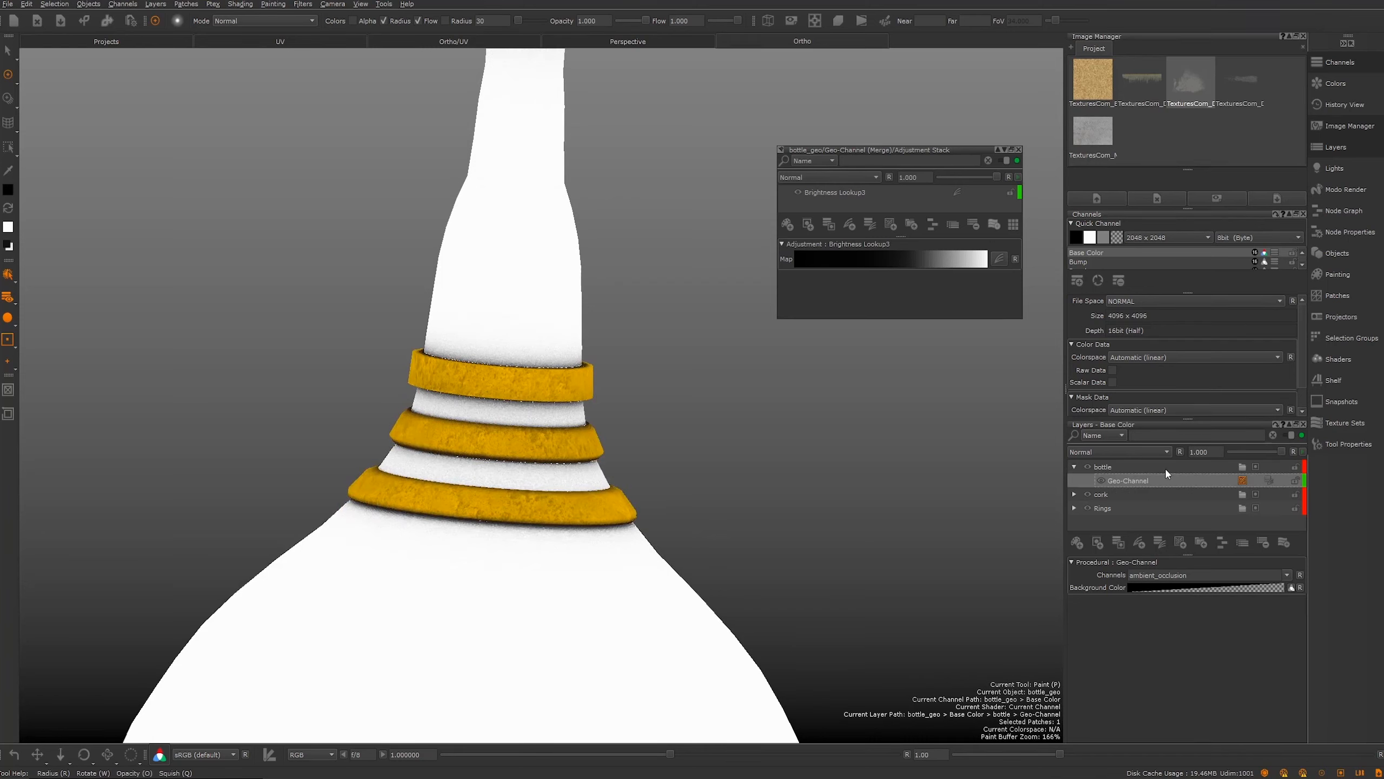
double_click(1136, 482)
text(Ao)
key(BackSpace)
text(O_MASK)
key(Return)
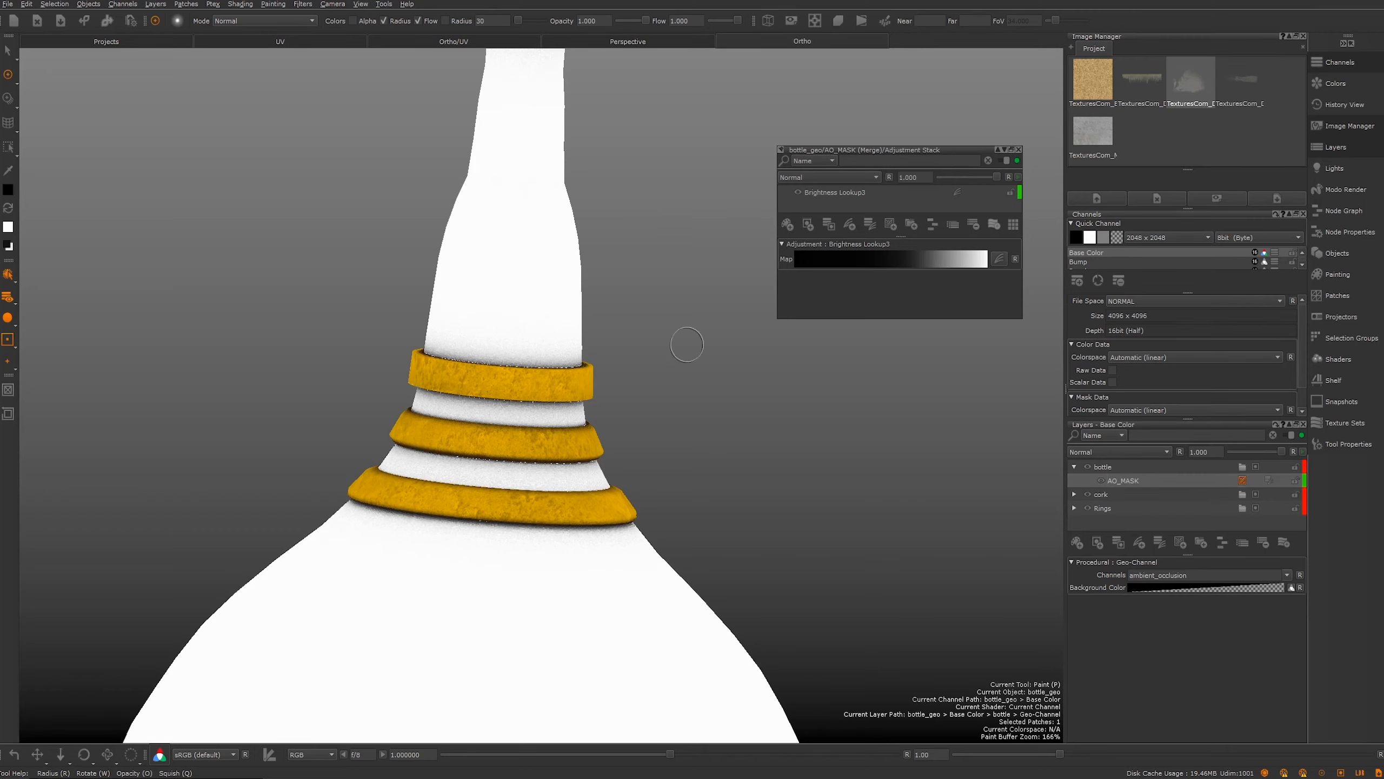
alt+middle_drag(499, 235, 529, 216)
alt+drag(529, 215, 712, 320)
alt+right_drag(677, 394, 721, 411)
alt+middle_drag(720, 411, 654, 376)
alt+drag(632, 304, 643, 328)
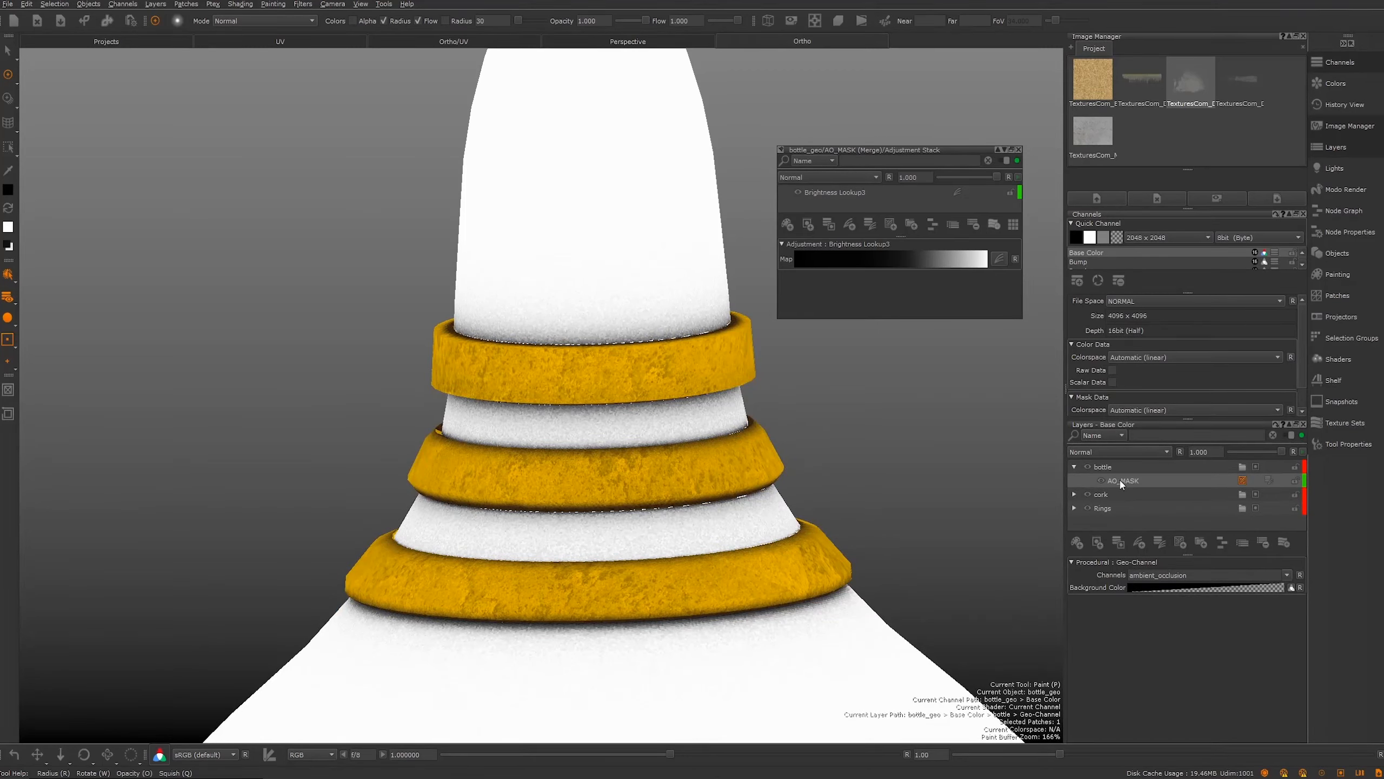
click(1180, 542)
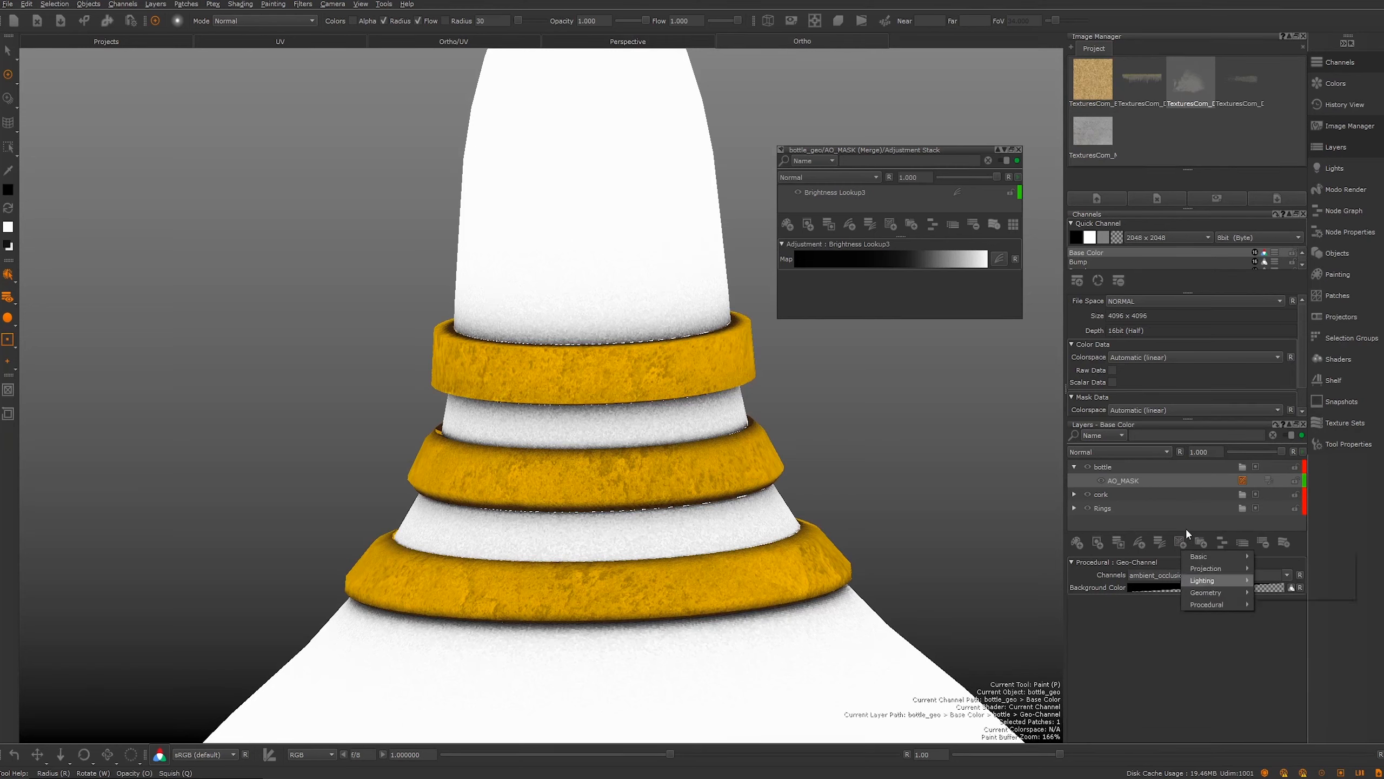
click(1180, 541)
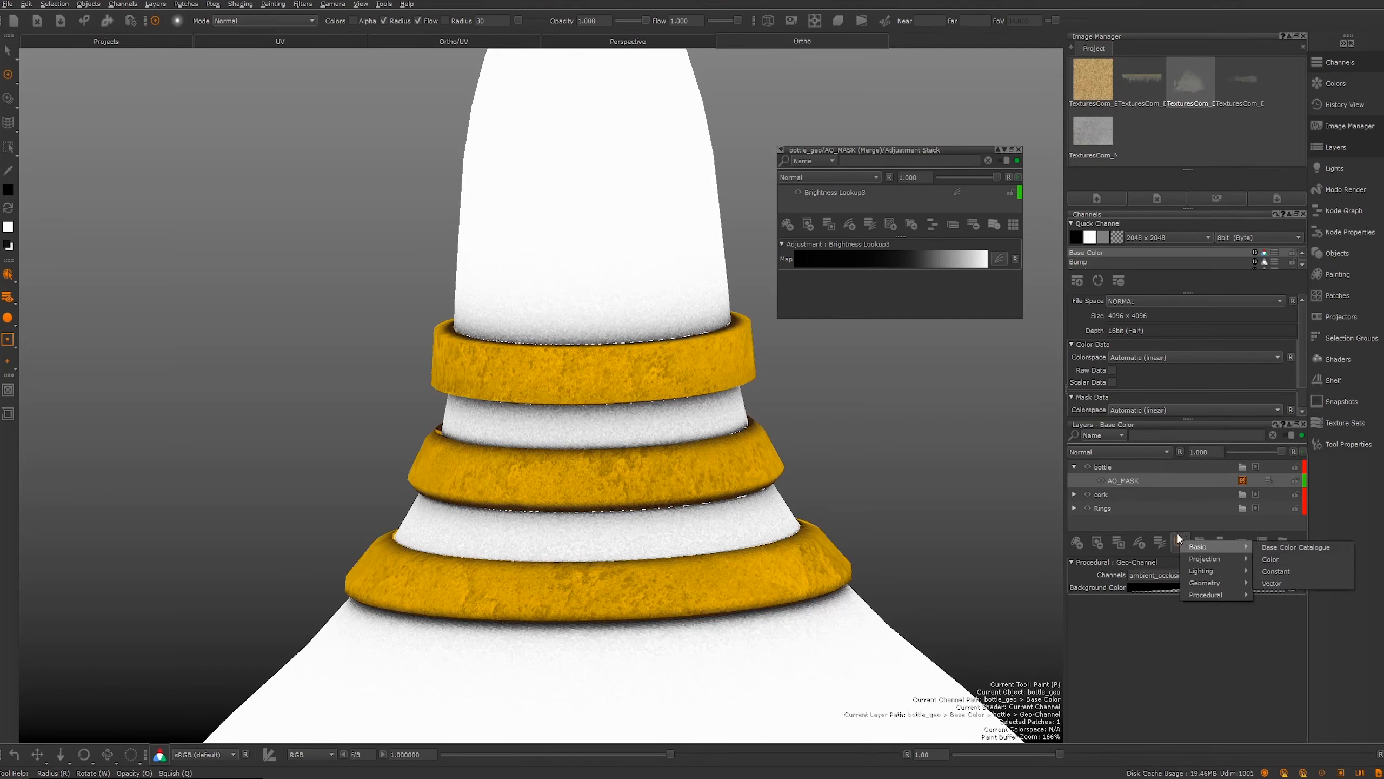
click(1177, 533)
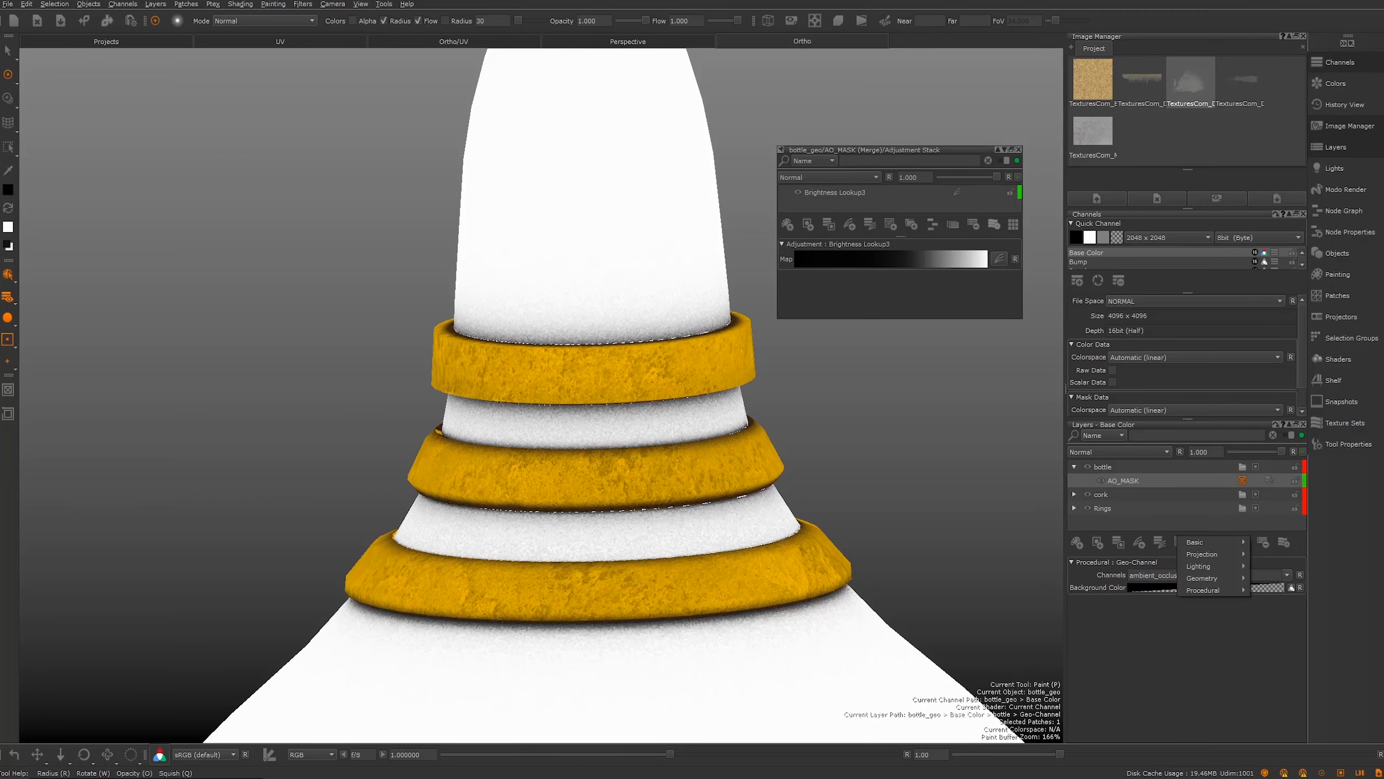
key(Escape)
key(super+e)
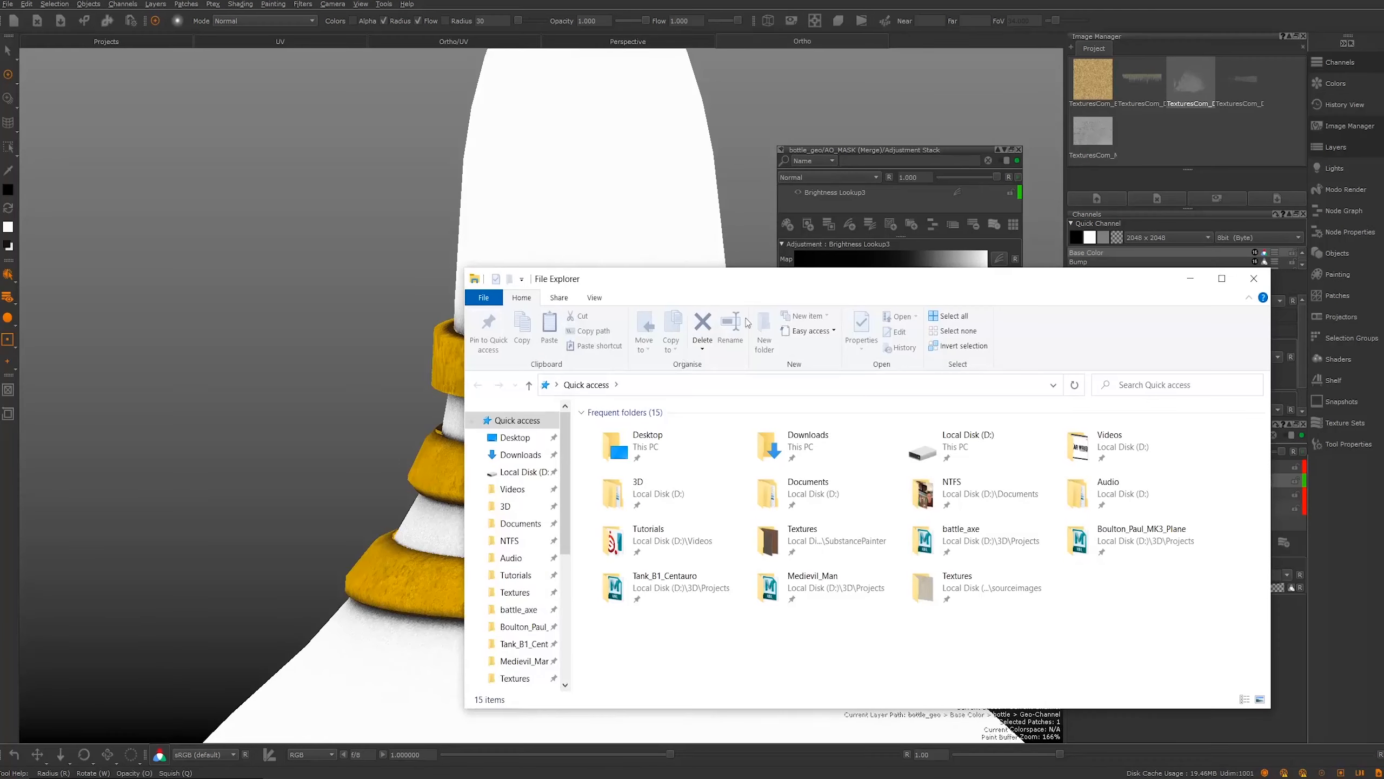
key(super+Down)
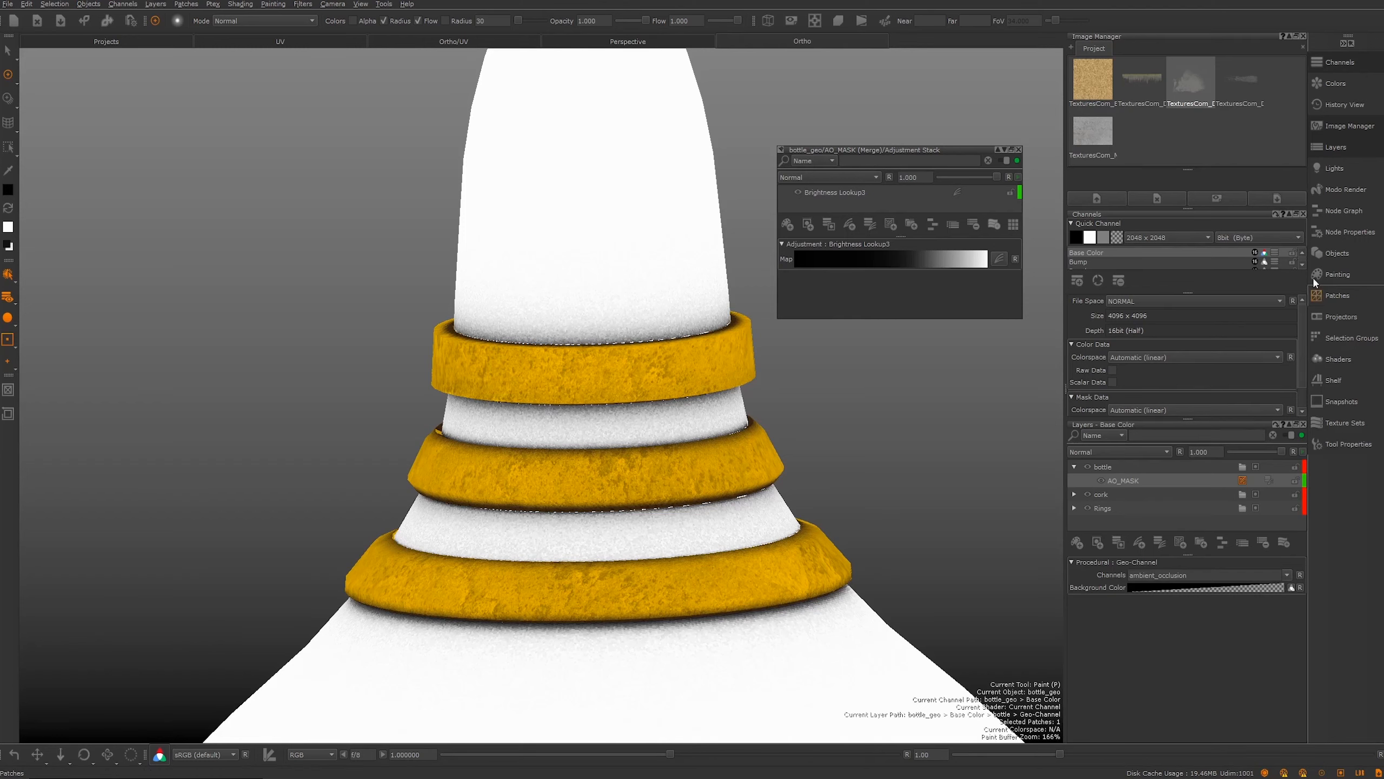
Step: Import leather_1k.jpg and TexturesCom_SoilMud0045_1_seamless_S.jpg into the project's images and preview the soil texture
click(1095, 202)
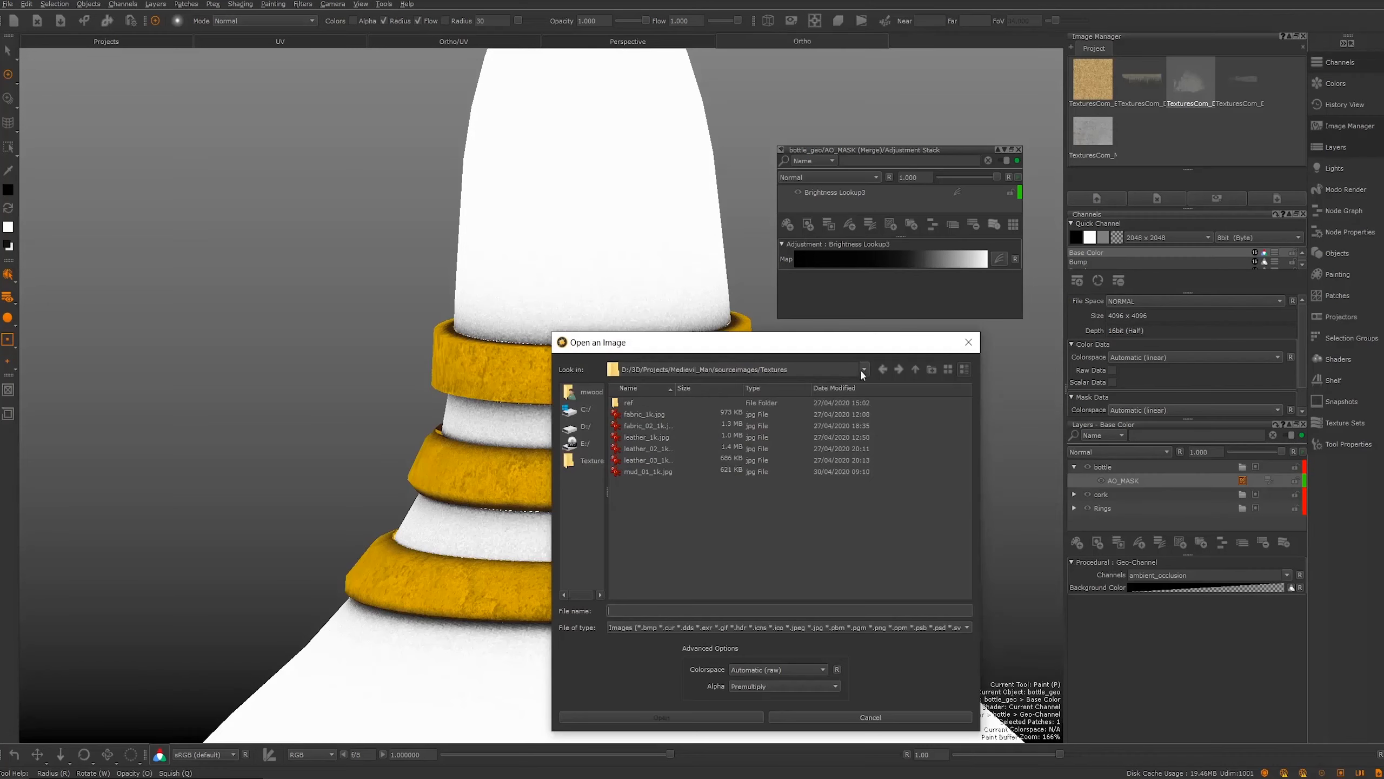
drag(873, 343, 1383, 319)
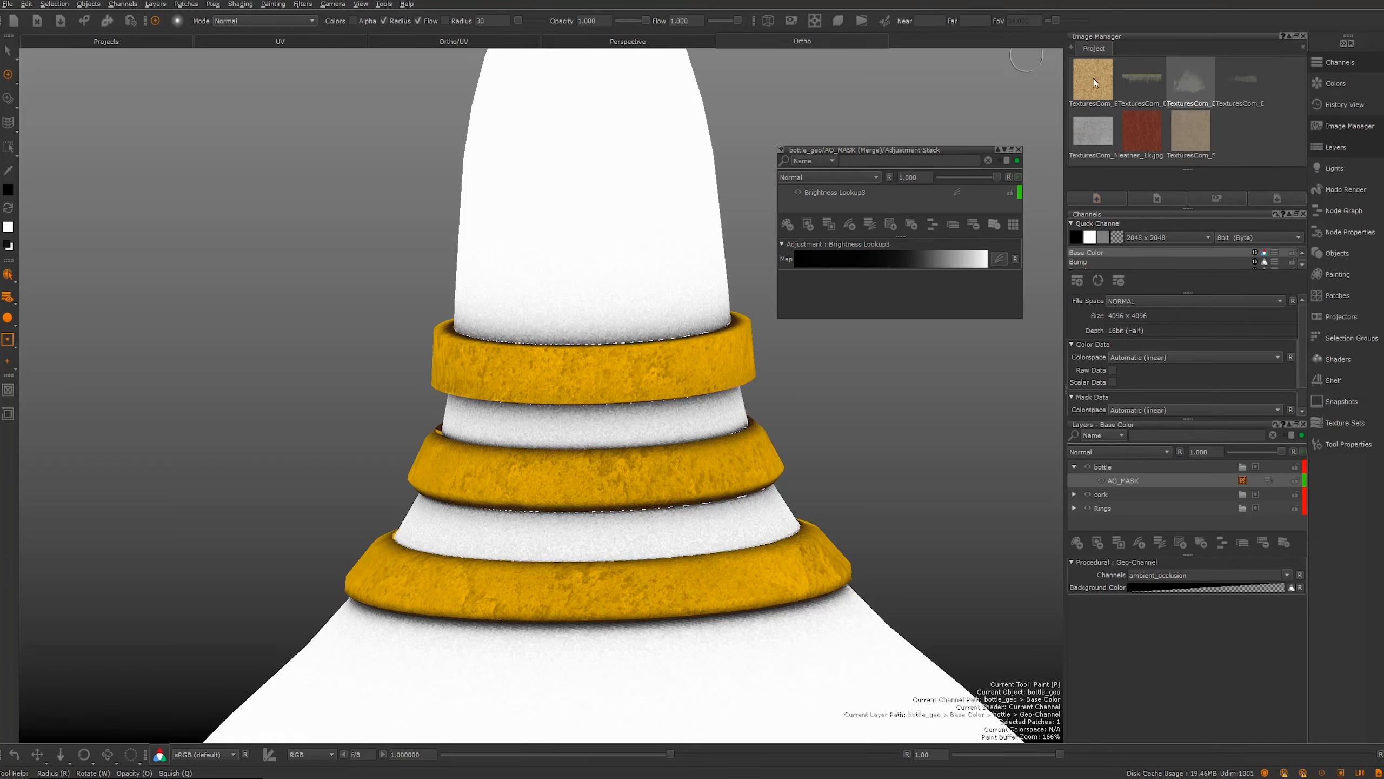
click(1188, 137)
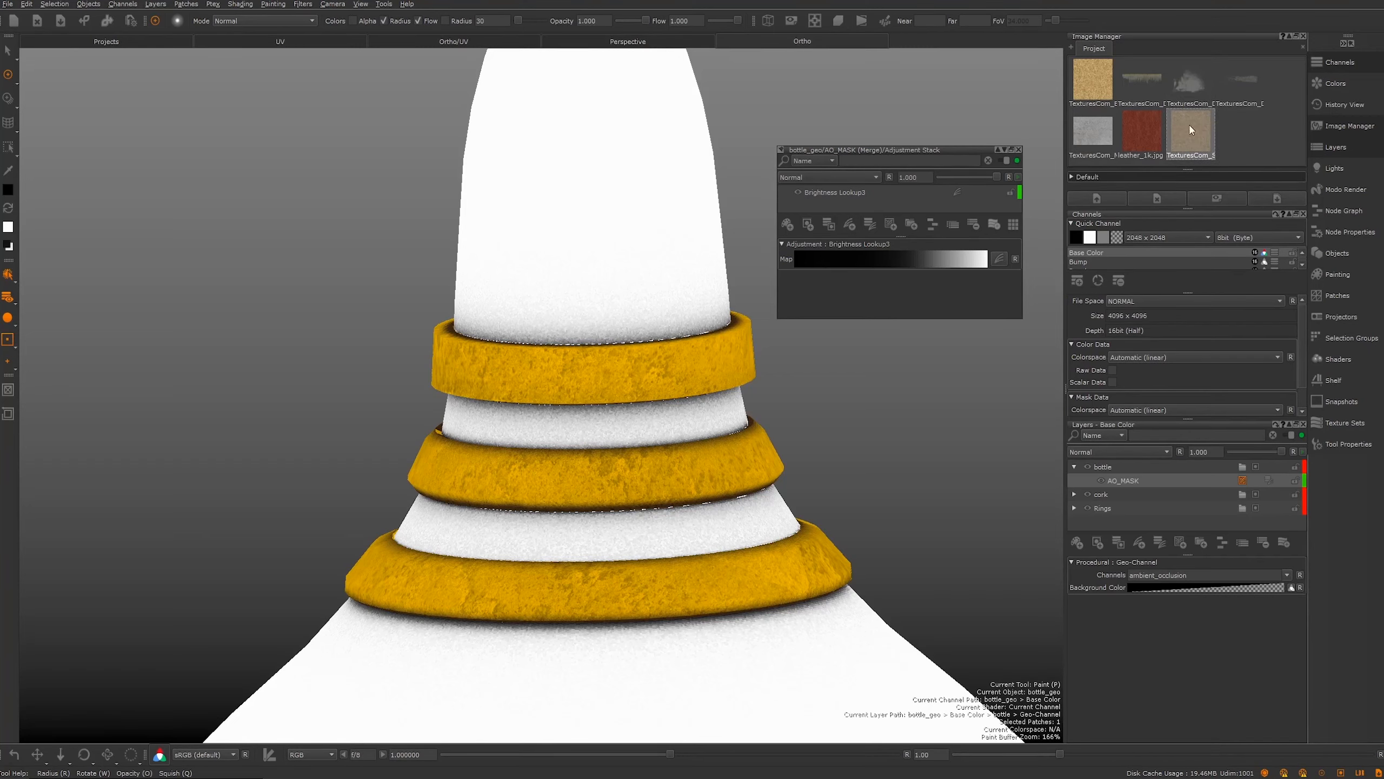
double_click(1188, 139)
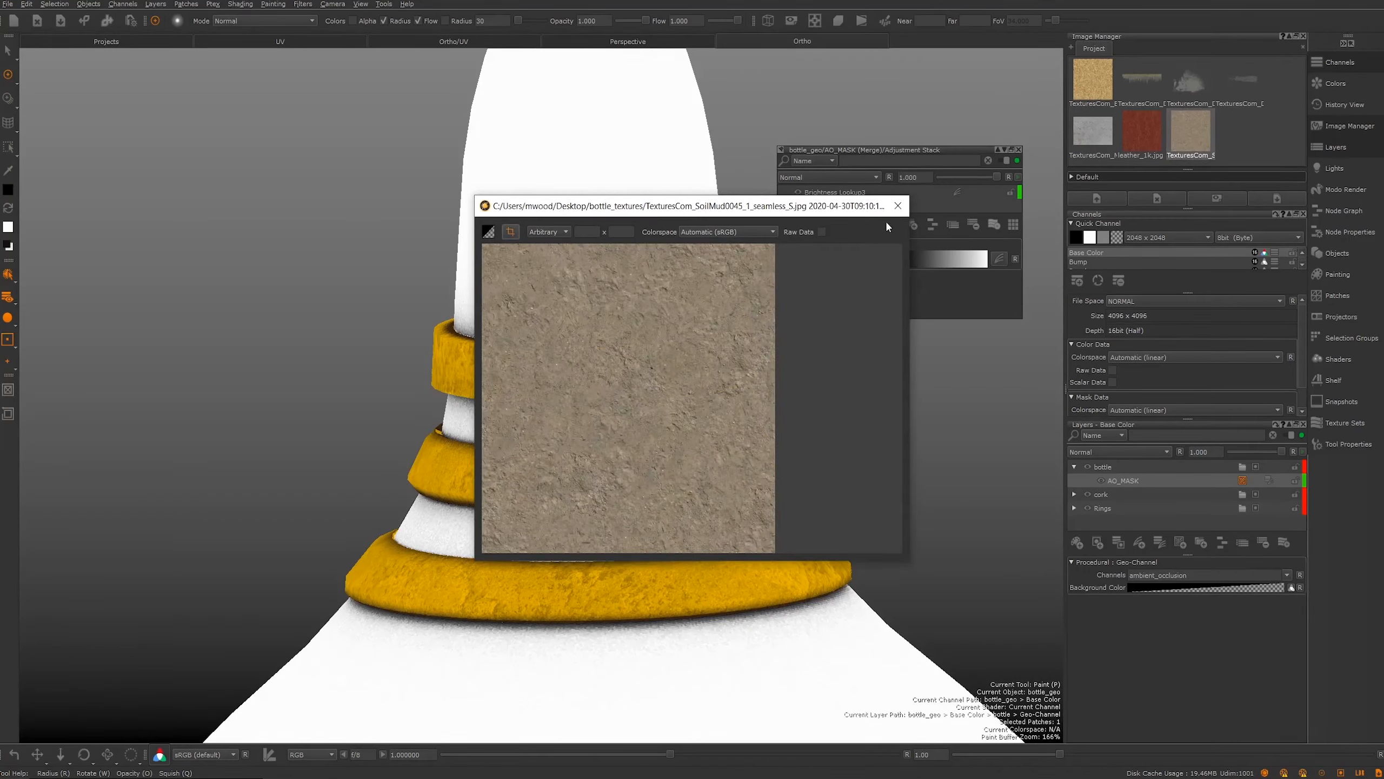
click(898, 205)
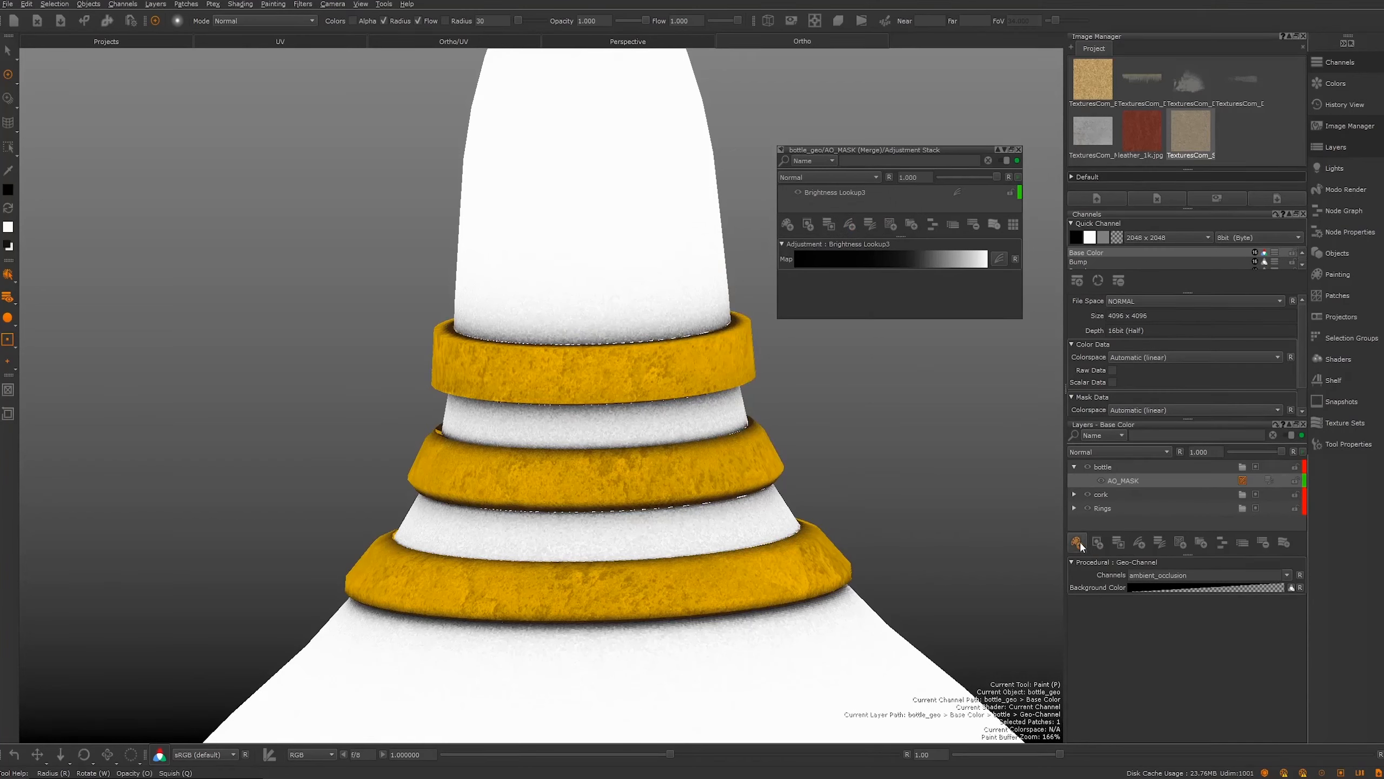
Step: Add a Sphere pattern procedural layer above AO_MASK in the bottle group
click(1112, 476)
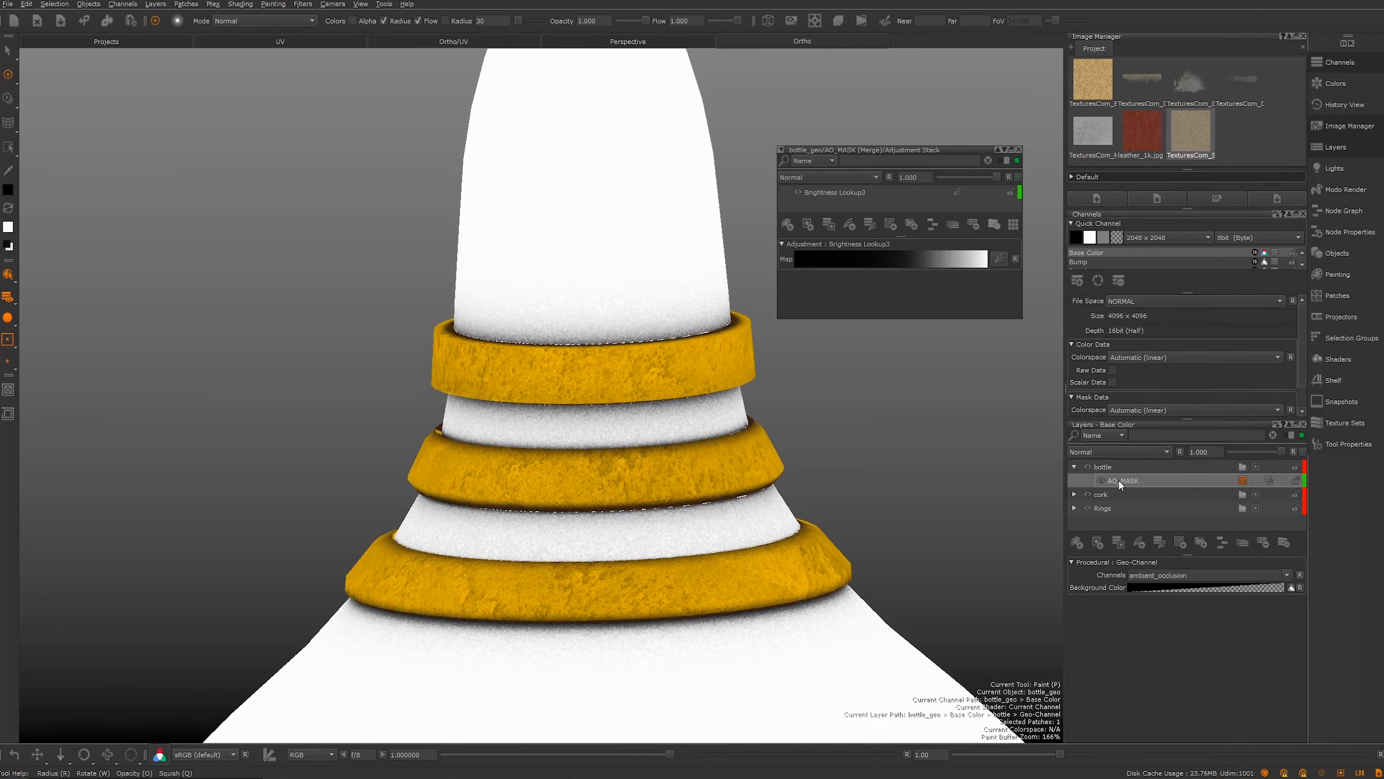
click(1180, 542)
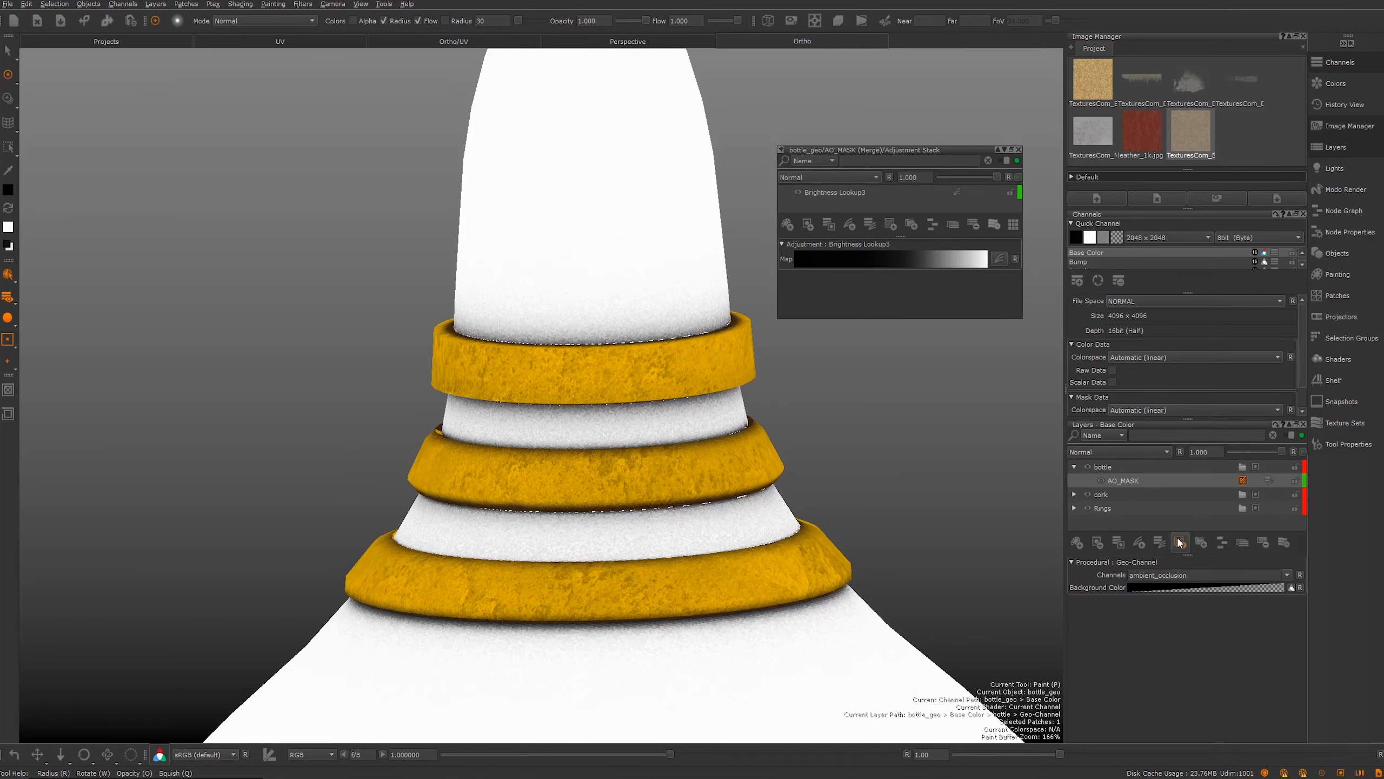
mouse_move(1199, 593)
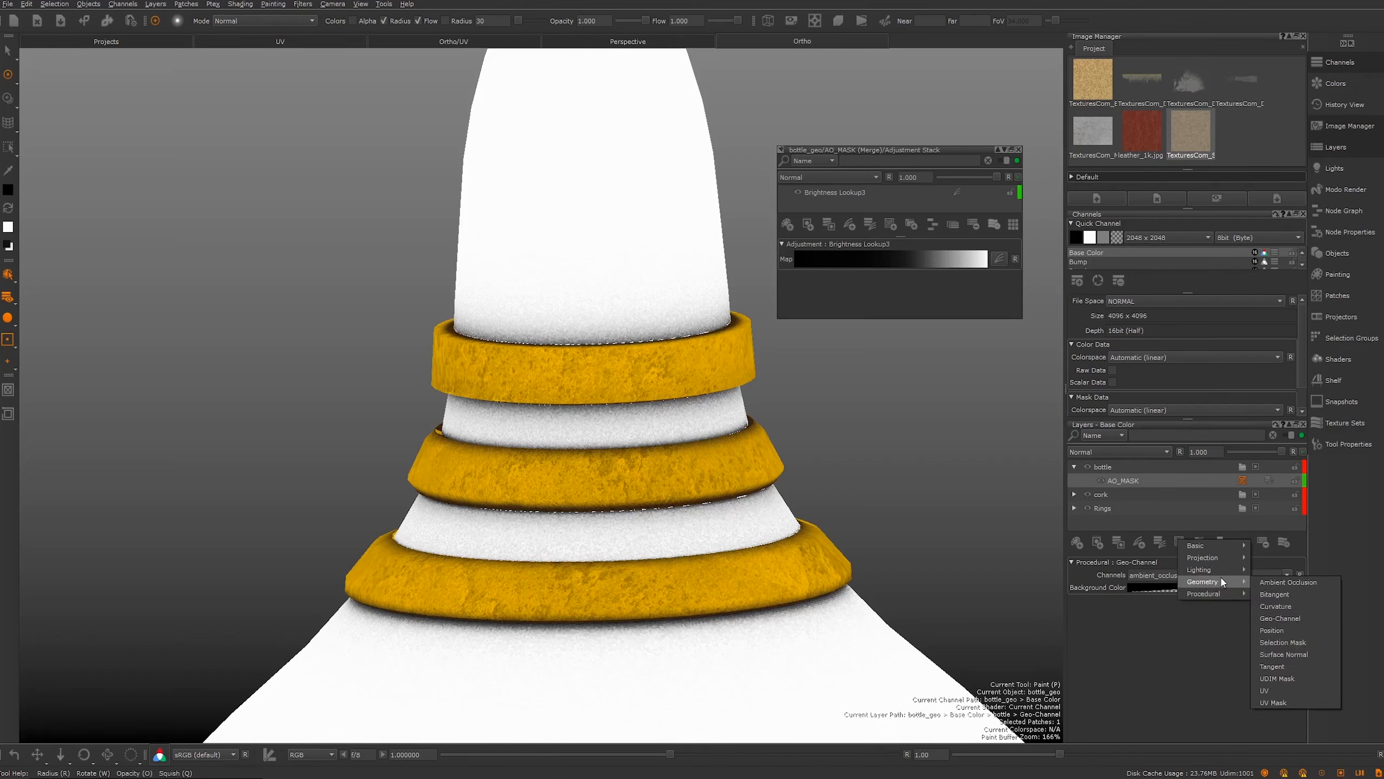
mouse_move(1276, 632)
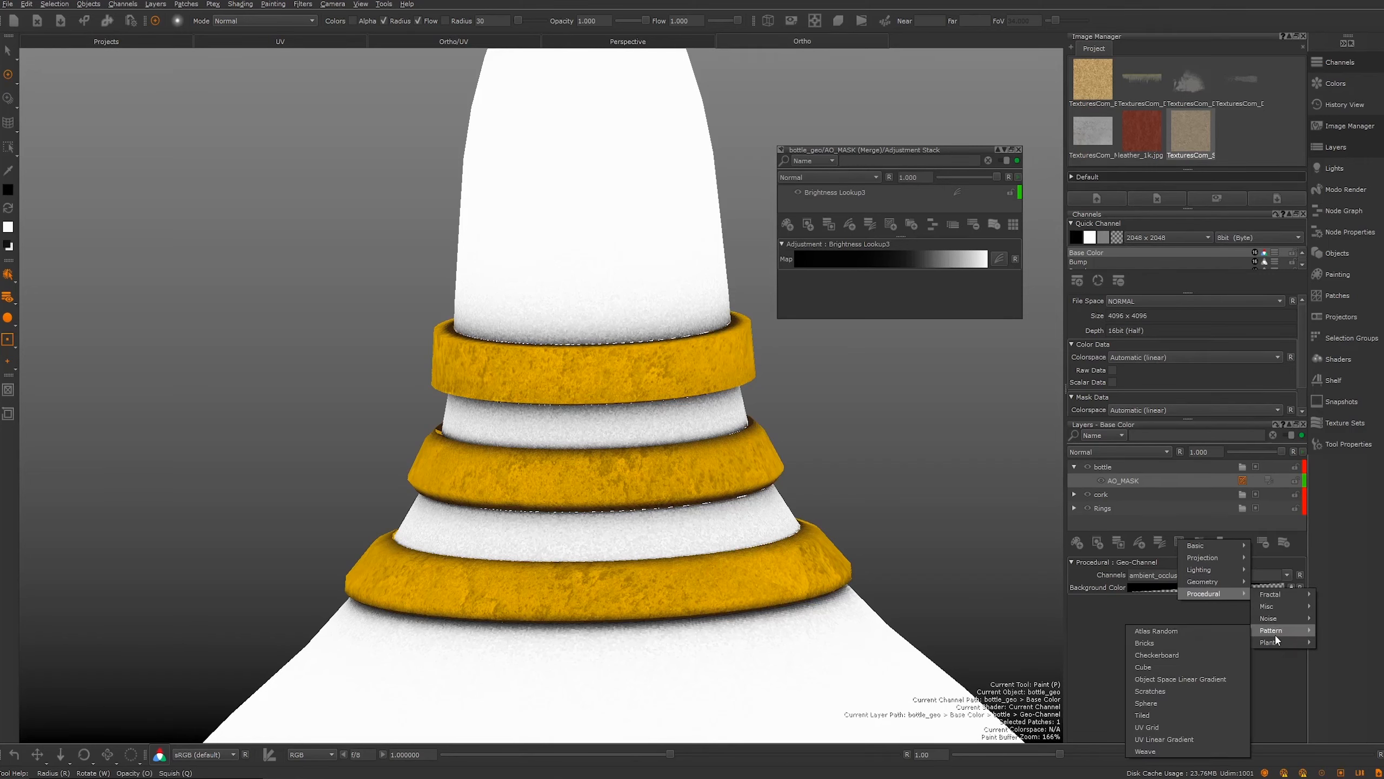
click(1150, 708)
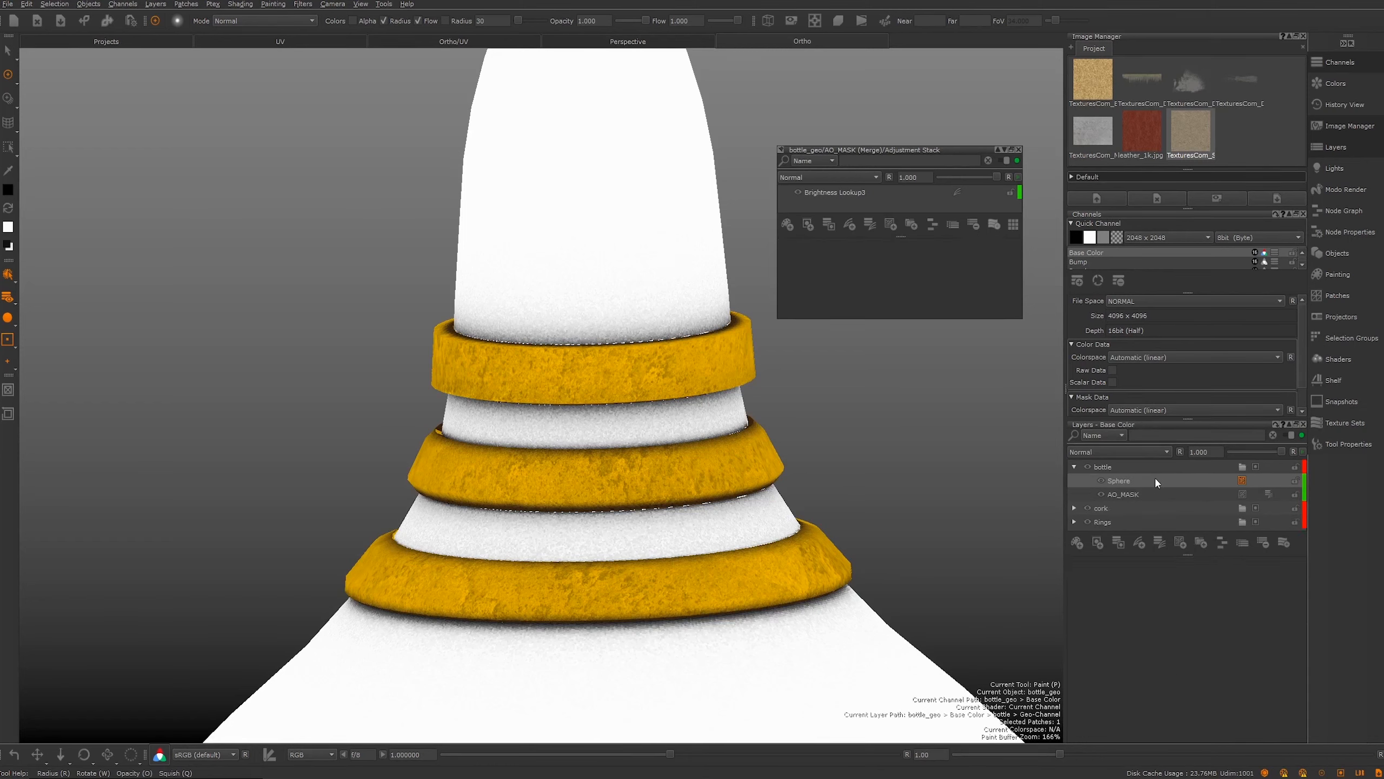
Step: Add a Tiled pattern procedural layer to the bottle group and remove the Sphere layer
click(1179, 539)
mouse_move(1204, 559)
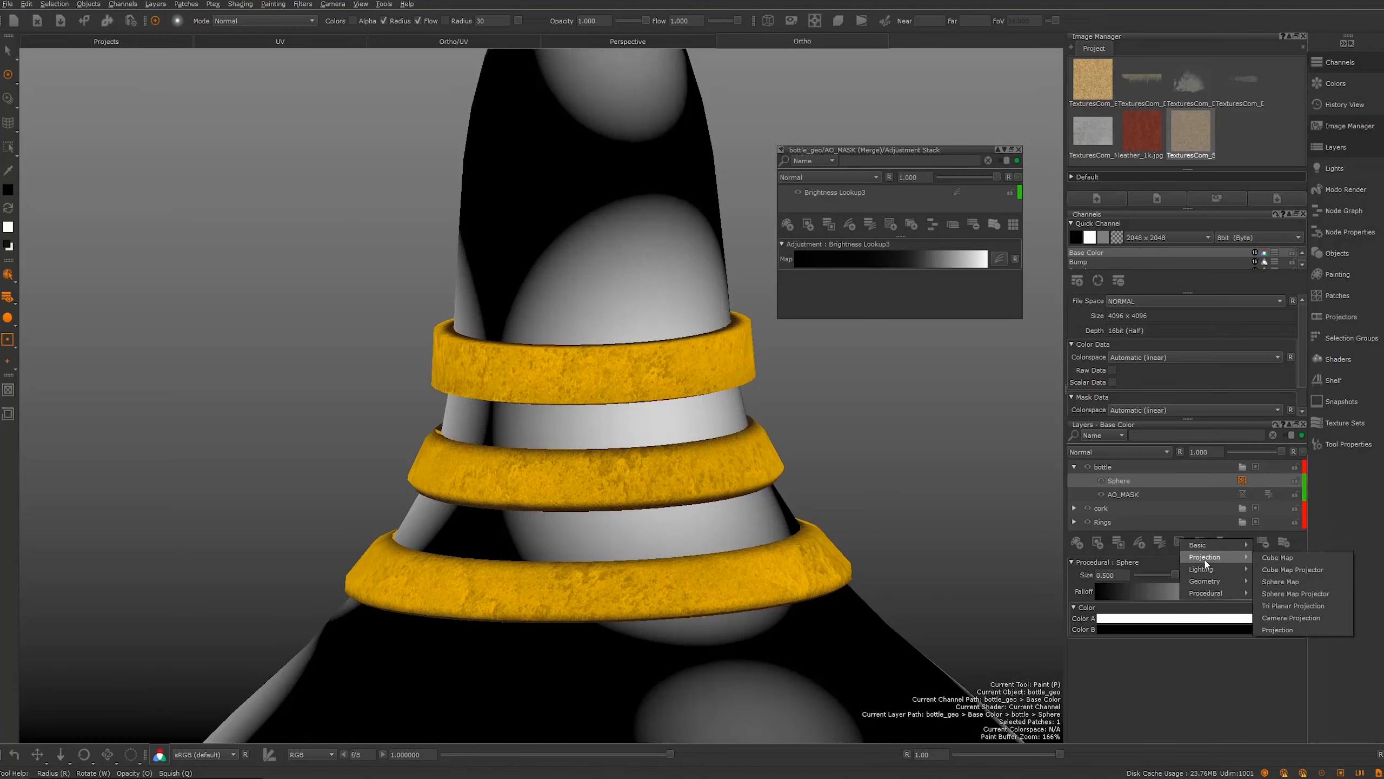
mouse_move(1214, 582)
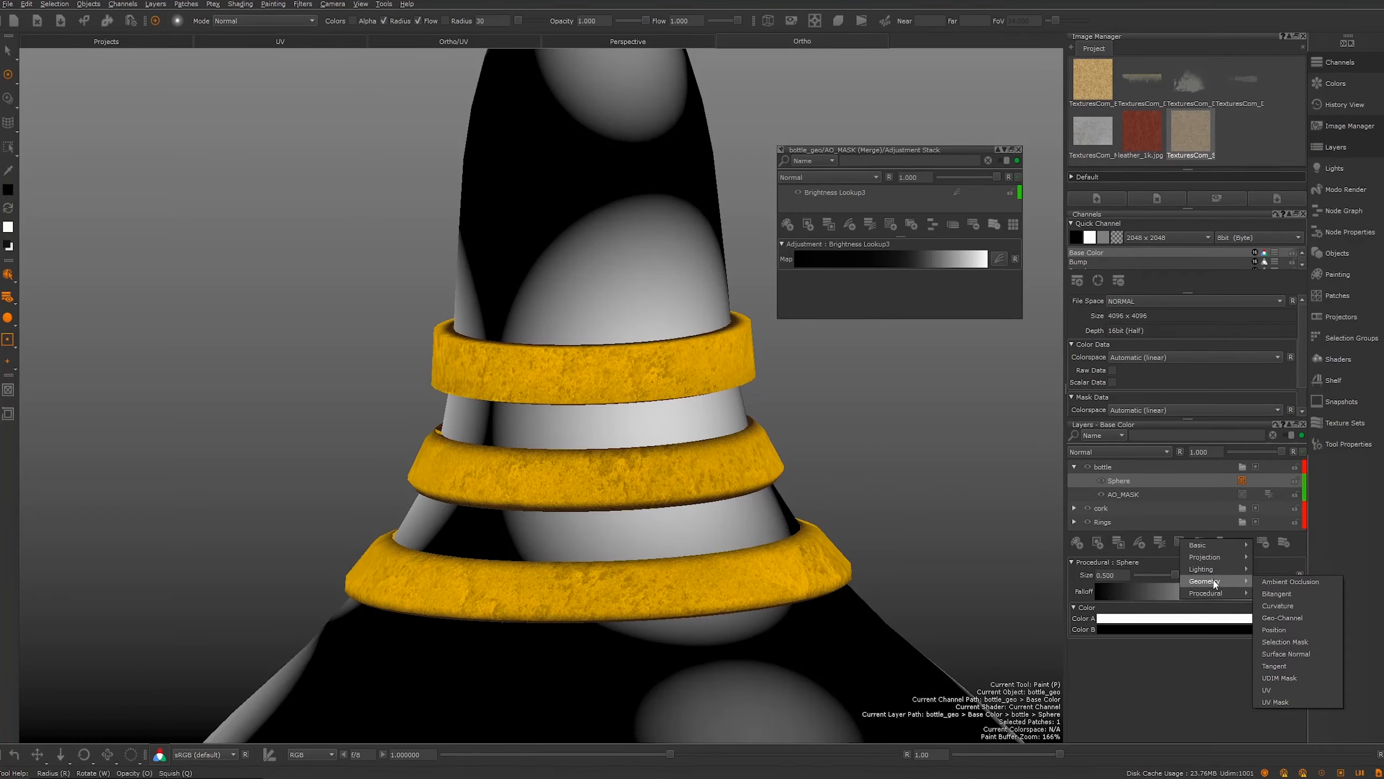
mouse_move(1275, 630)
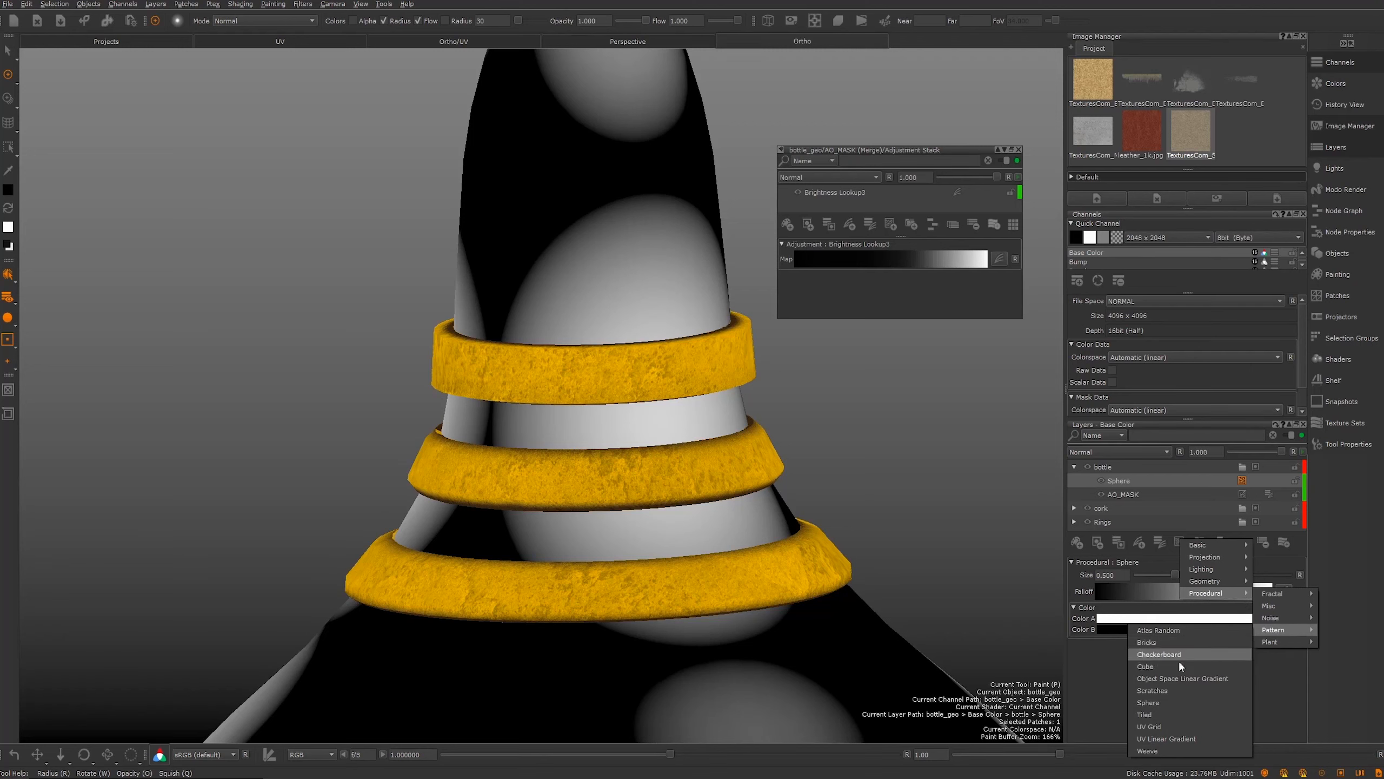
click(1161, 713)
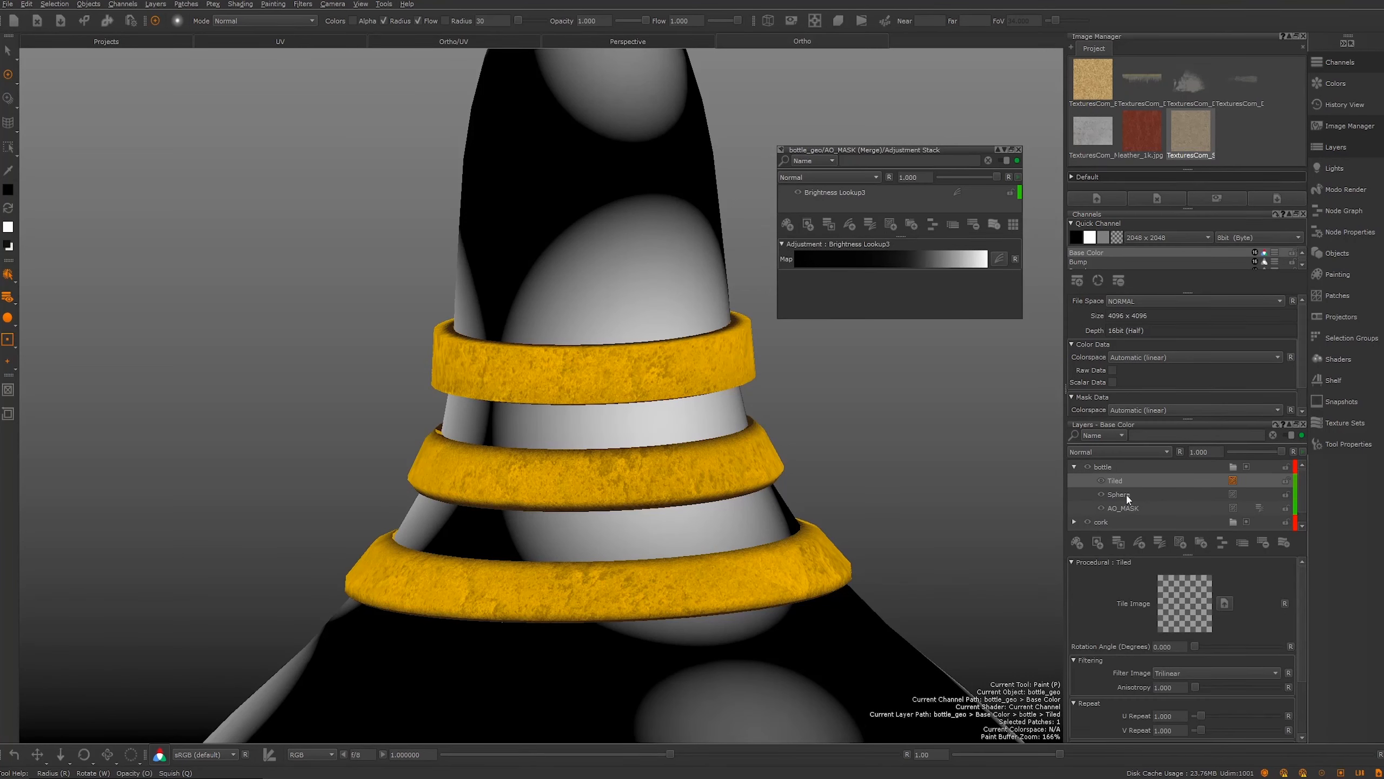
click(1149, 494)
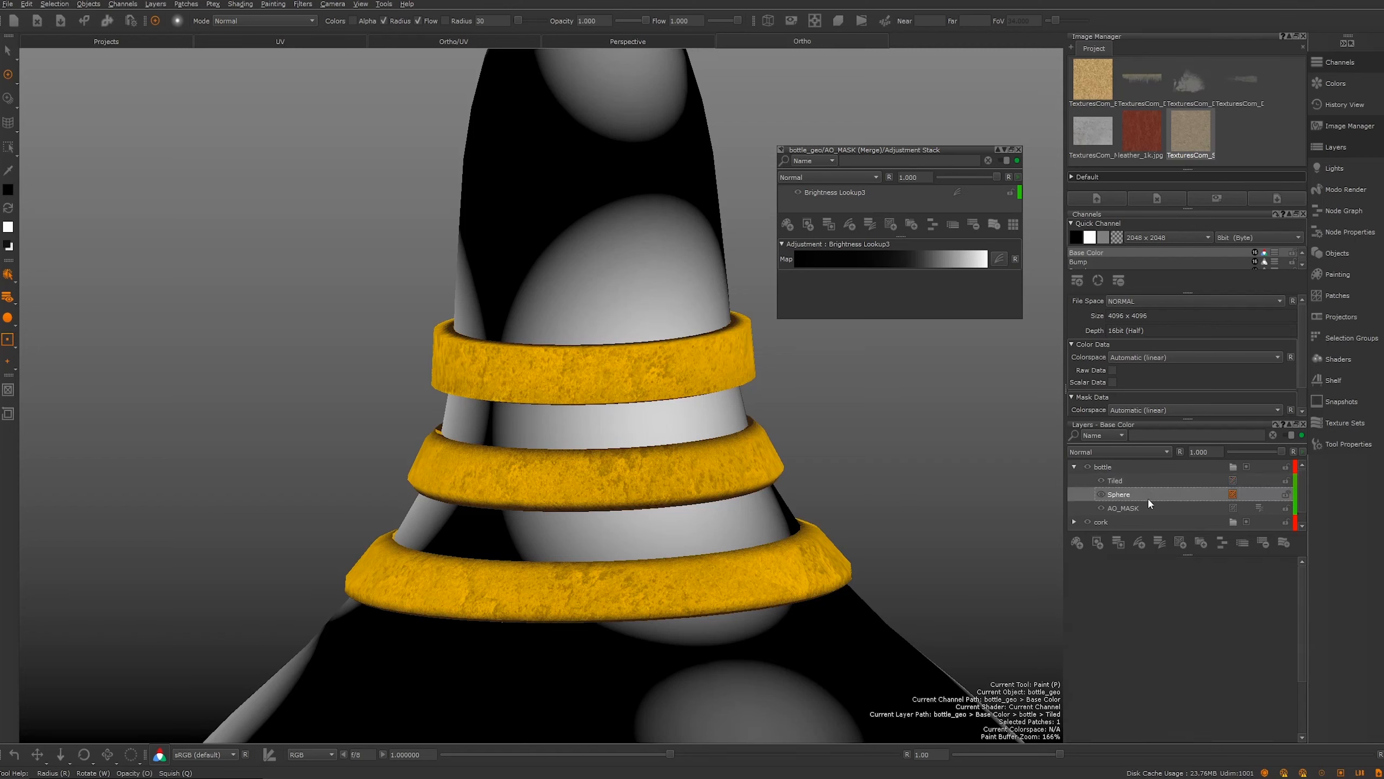
click(1262, 543)
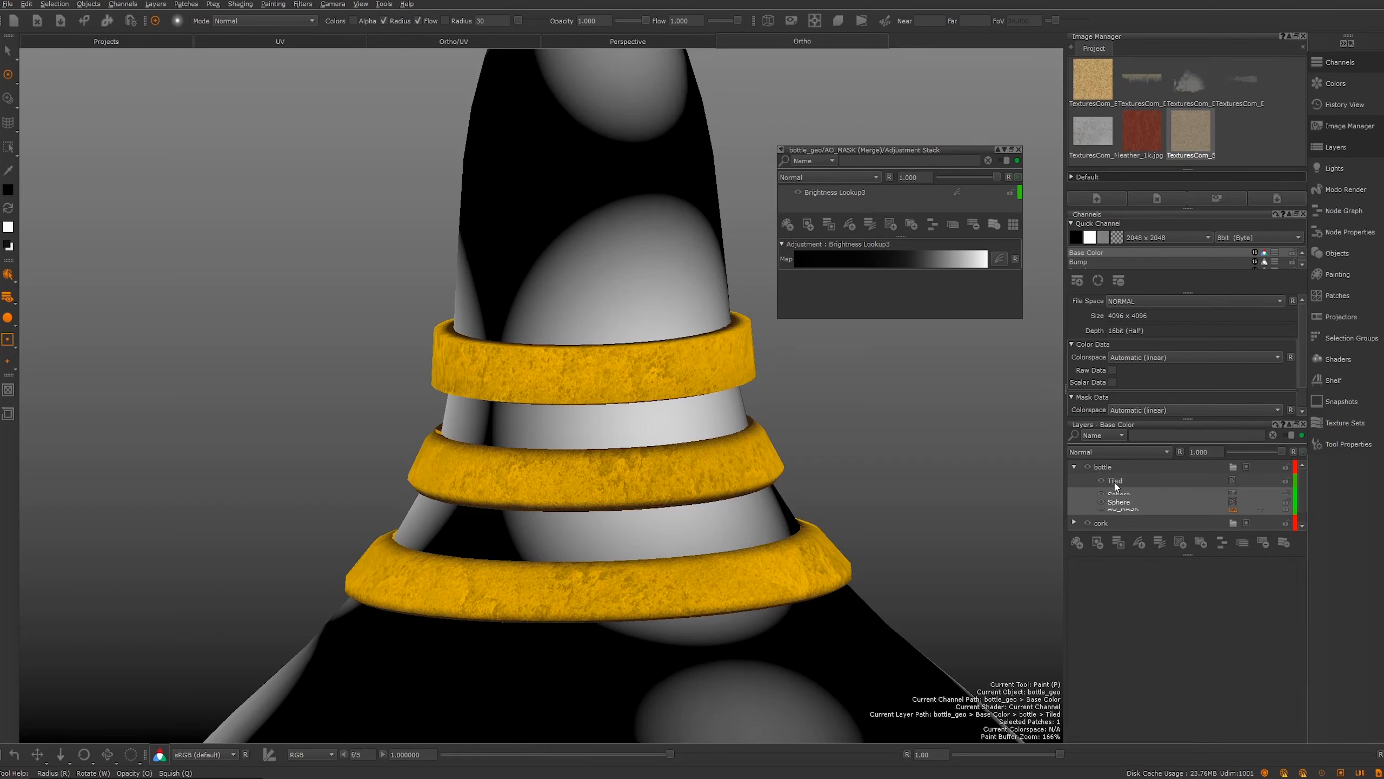
Step: Assign TexturesCom_SoilMud0045_1_seamless_S.jpg as the tile image of the Tiled layer
click(1118, 482)
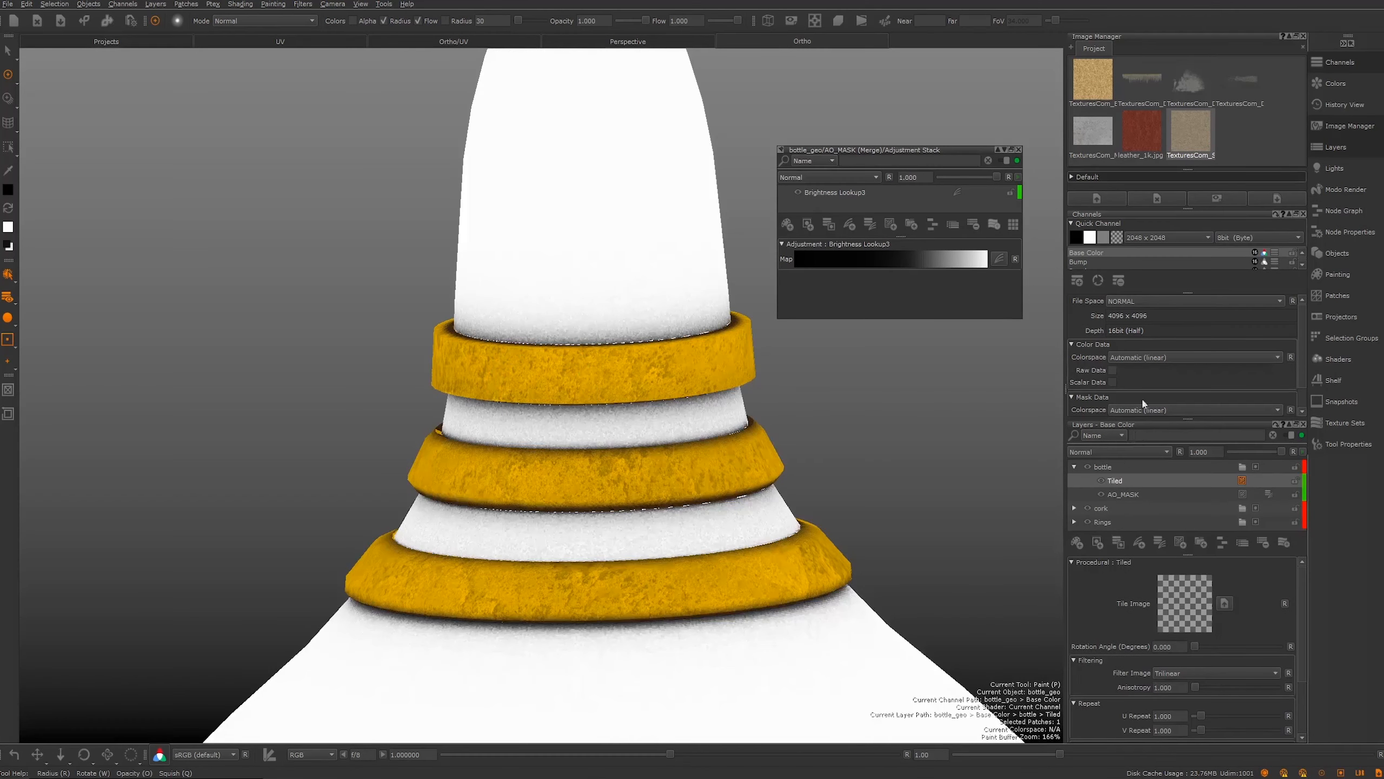
drag(1165, 553, 1168, 587)
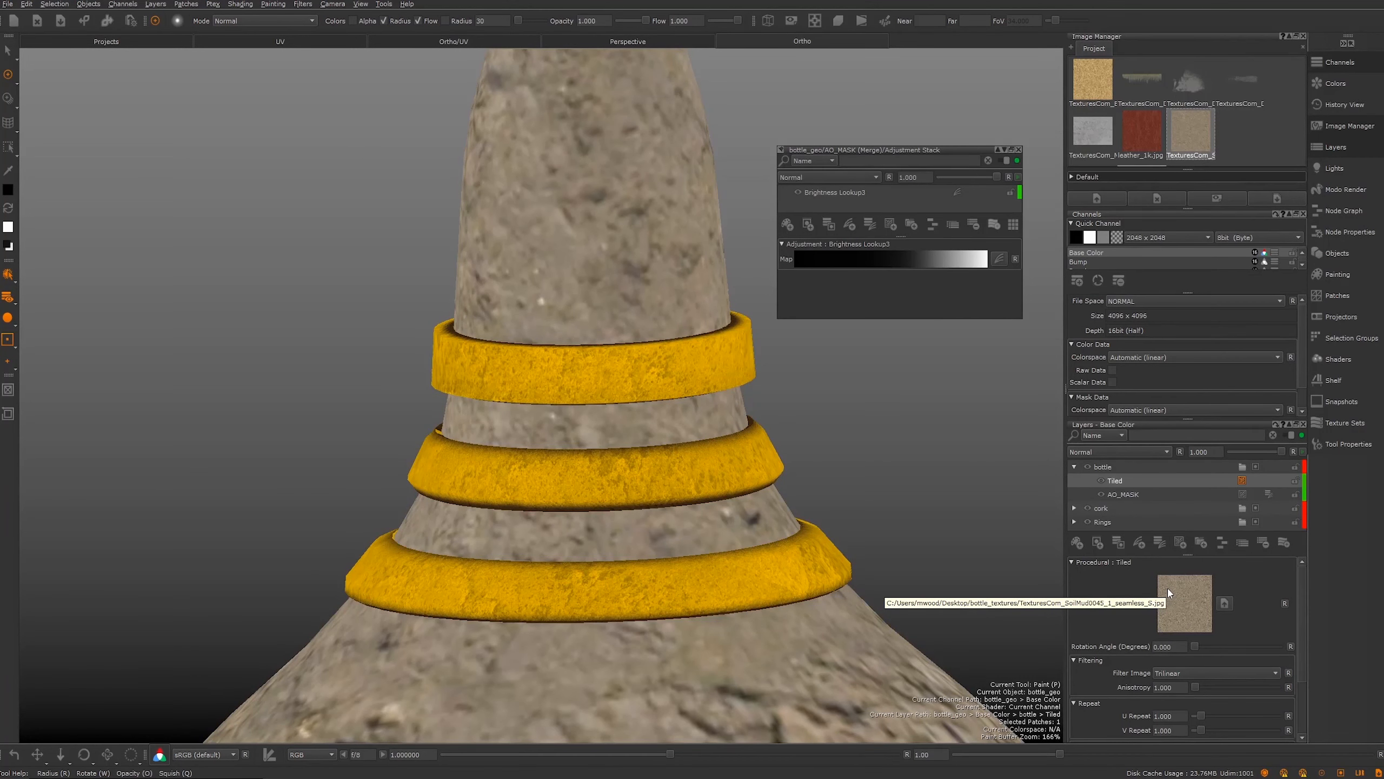
scroll(603, 338, down, 8)
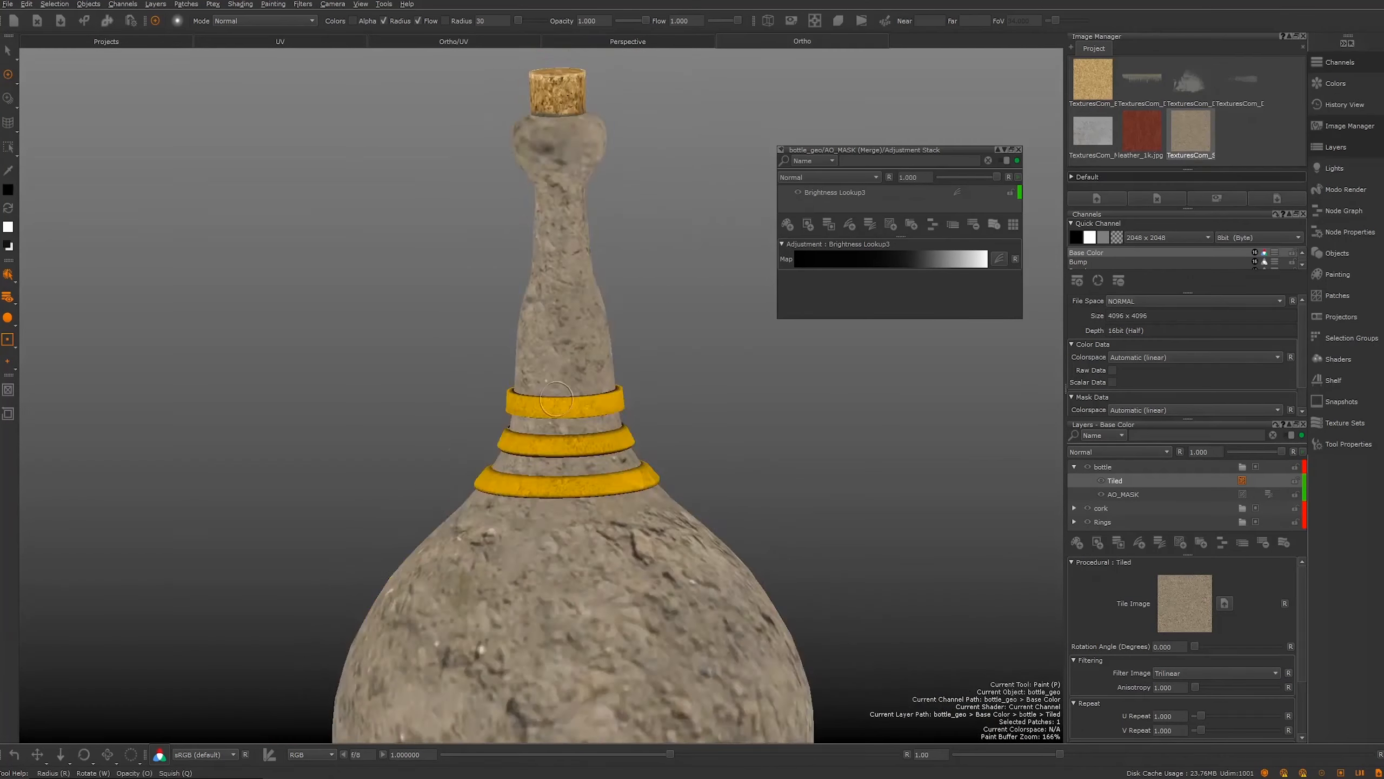
scroll(602, 338, up, 5)
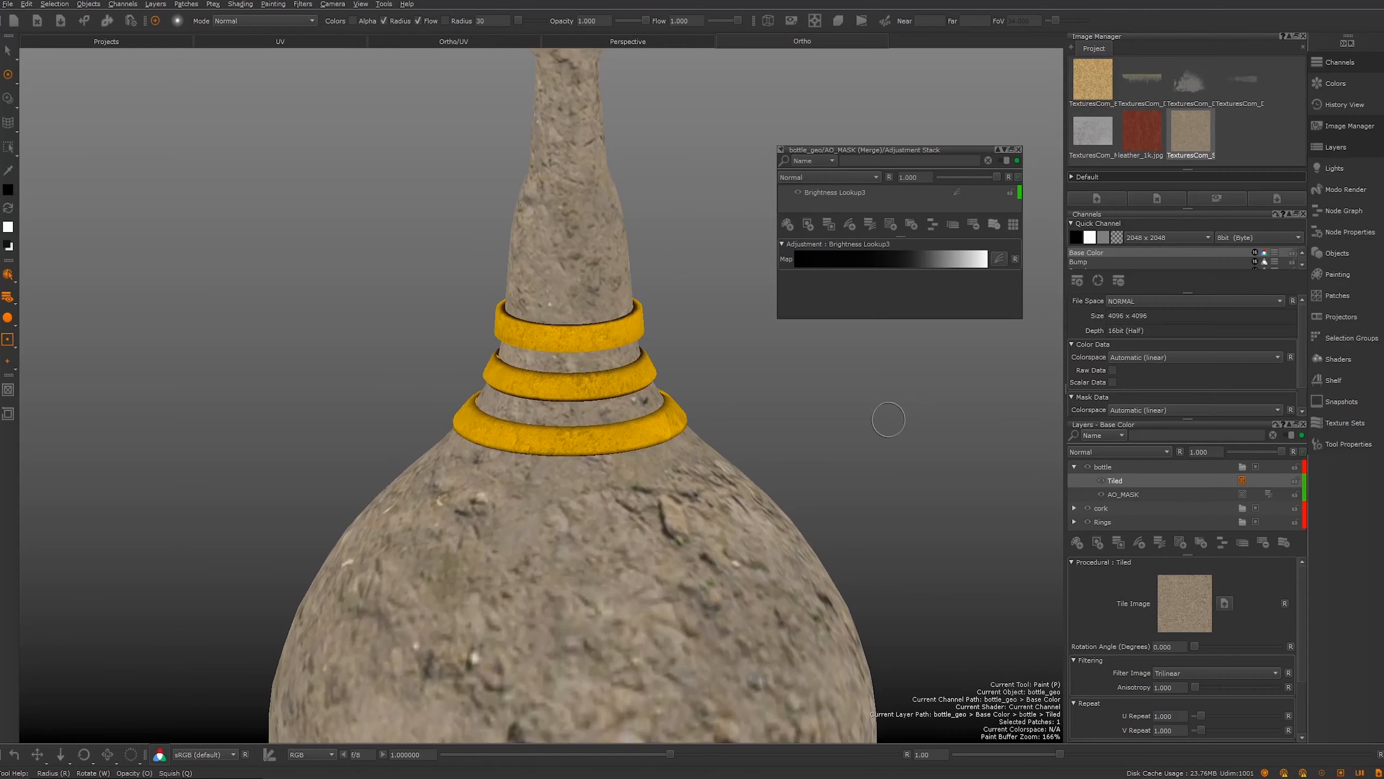
Step: Set the Tiled layer's U Repeat and V Repeat to 15
double_click(1179, 714)
text(15)
key(Return)
double_click(1160, 729)
text(15)
key(Return)
Step: Examine the scale of the tiled soil texture on the bottle's neck and between the rings
scroll(736, 485, up, 5)
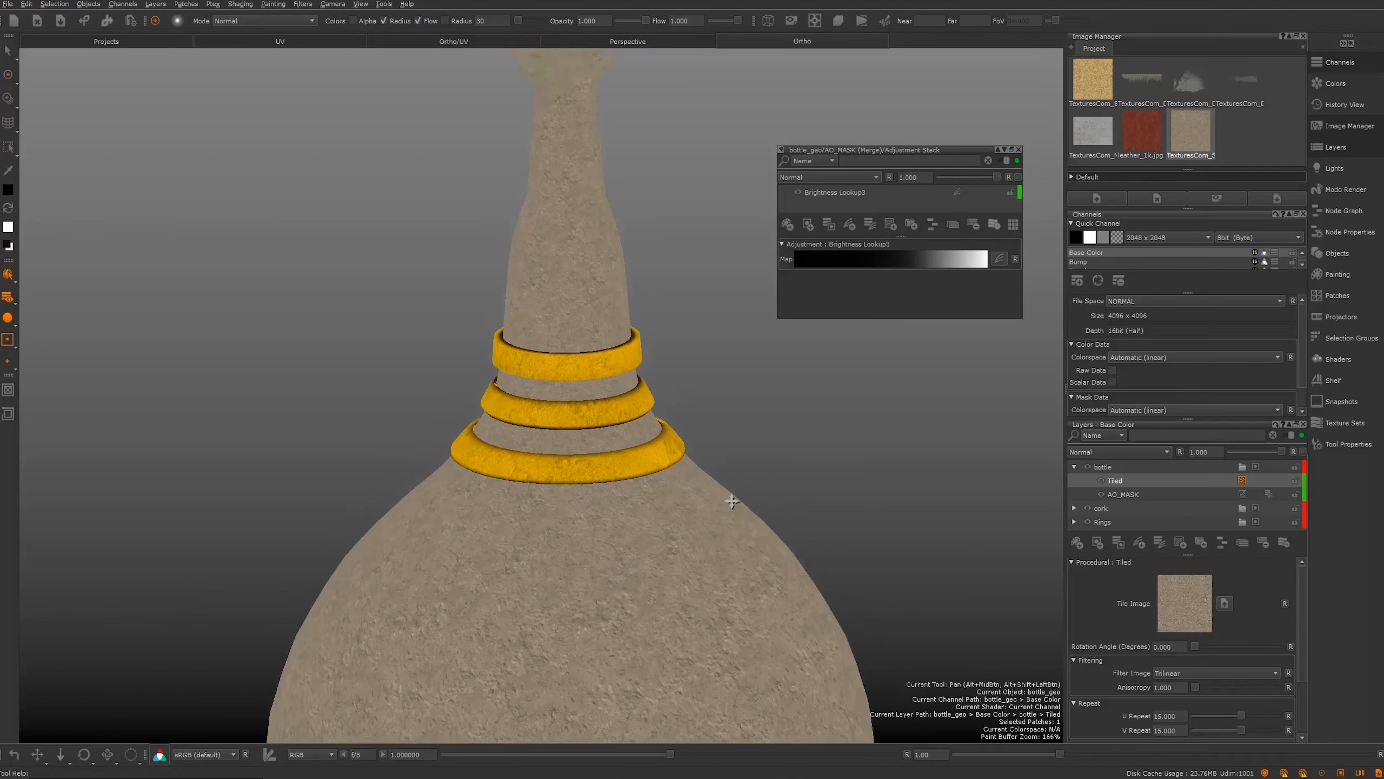
scroll(645, 401, up, 5)
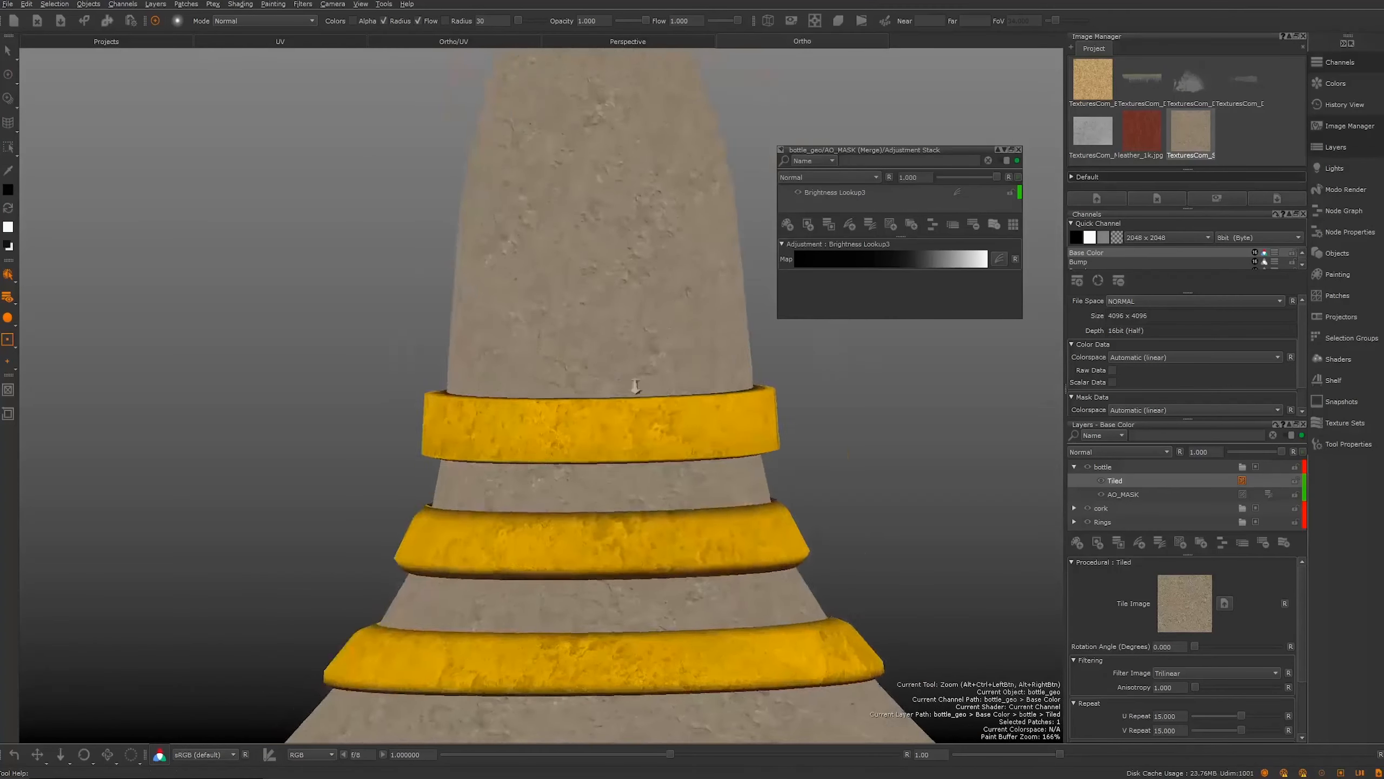
scroll(597, 432, down, 5)
alt+drag(597, 433, 371, 387)
scroll(572, 409, up, 5)
alt+drag(546, 358, 586, 376)
scroll(574, 392, up, 5)
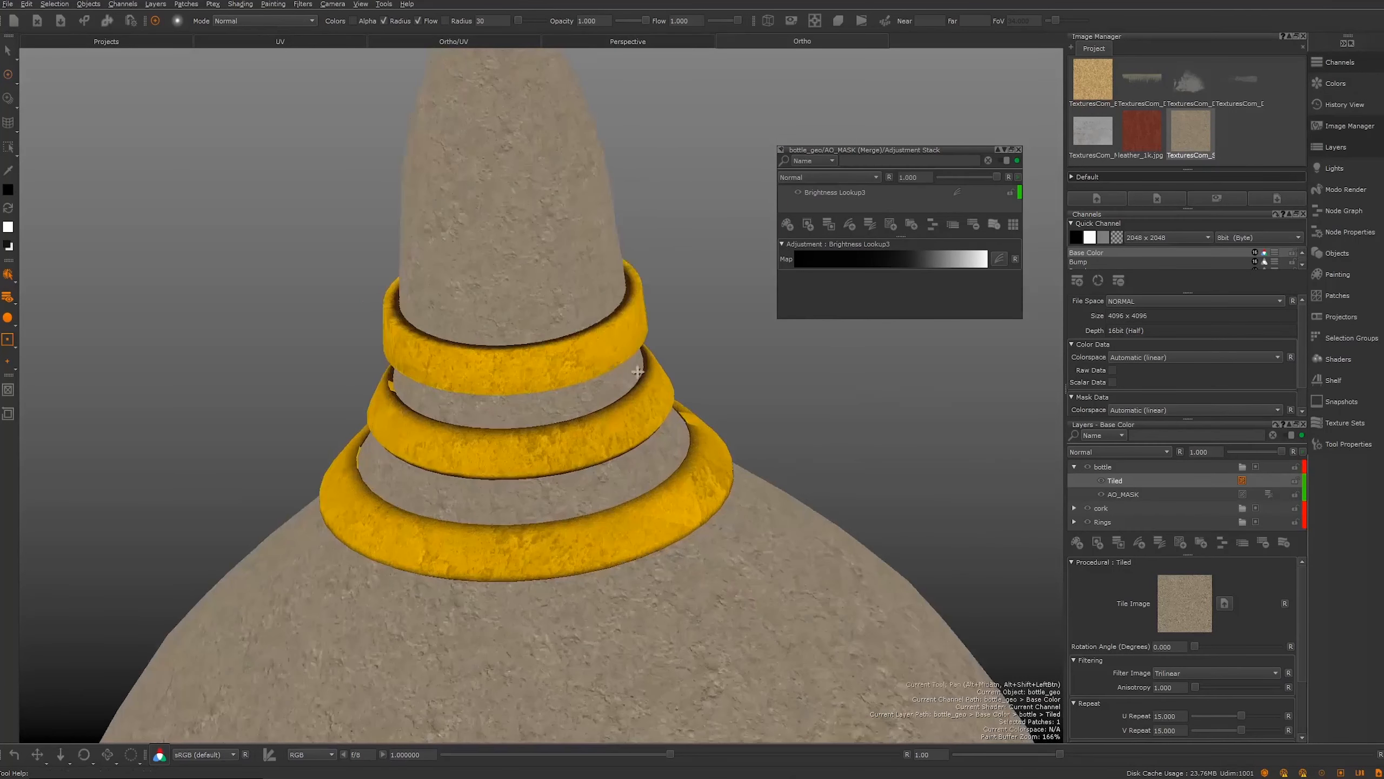
alt+middle_drag(574, 392, 597, 380)
alt+middle_drag(608, 264, 619, 310)
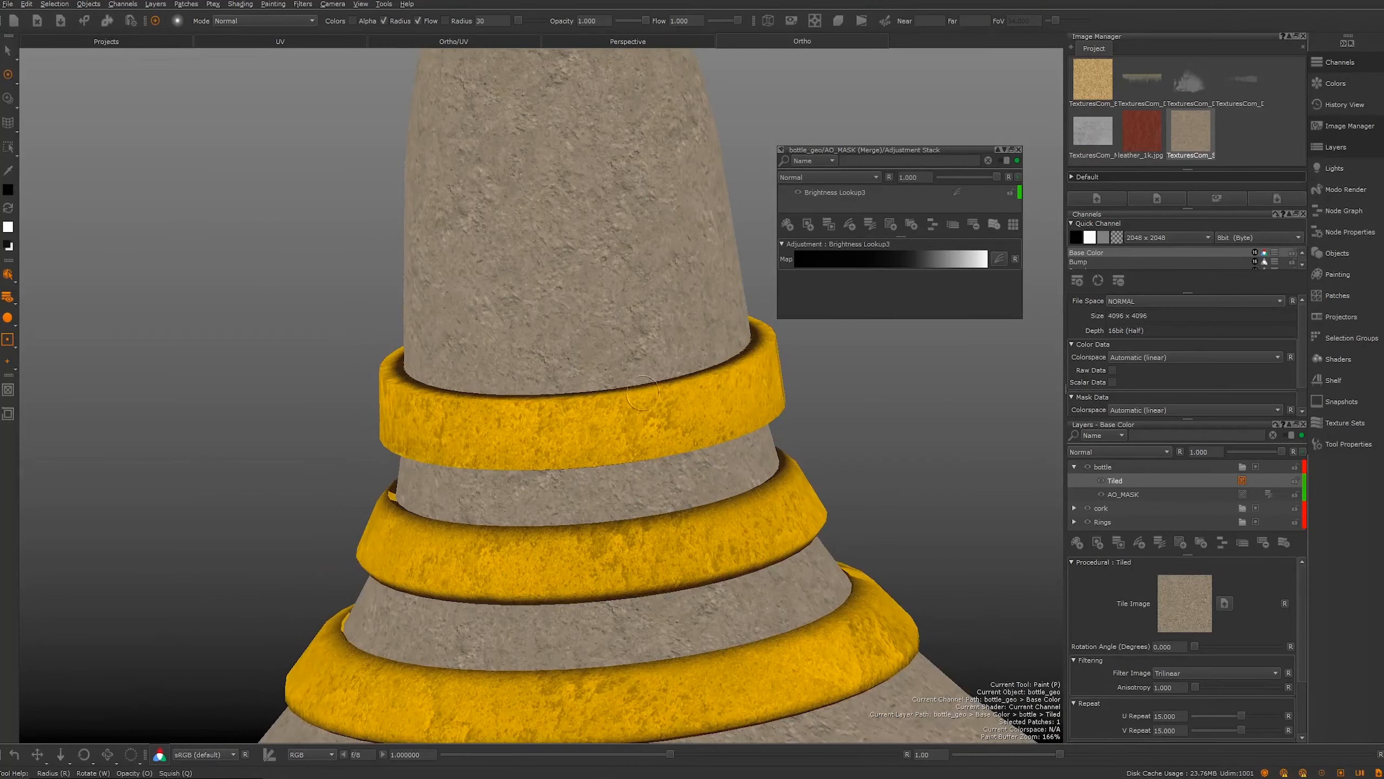
mouse_move(610, 367)
alt+right_down()
mouse_move(590, 356)
mouse_move(605, 349)
alt+right_up()
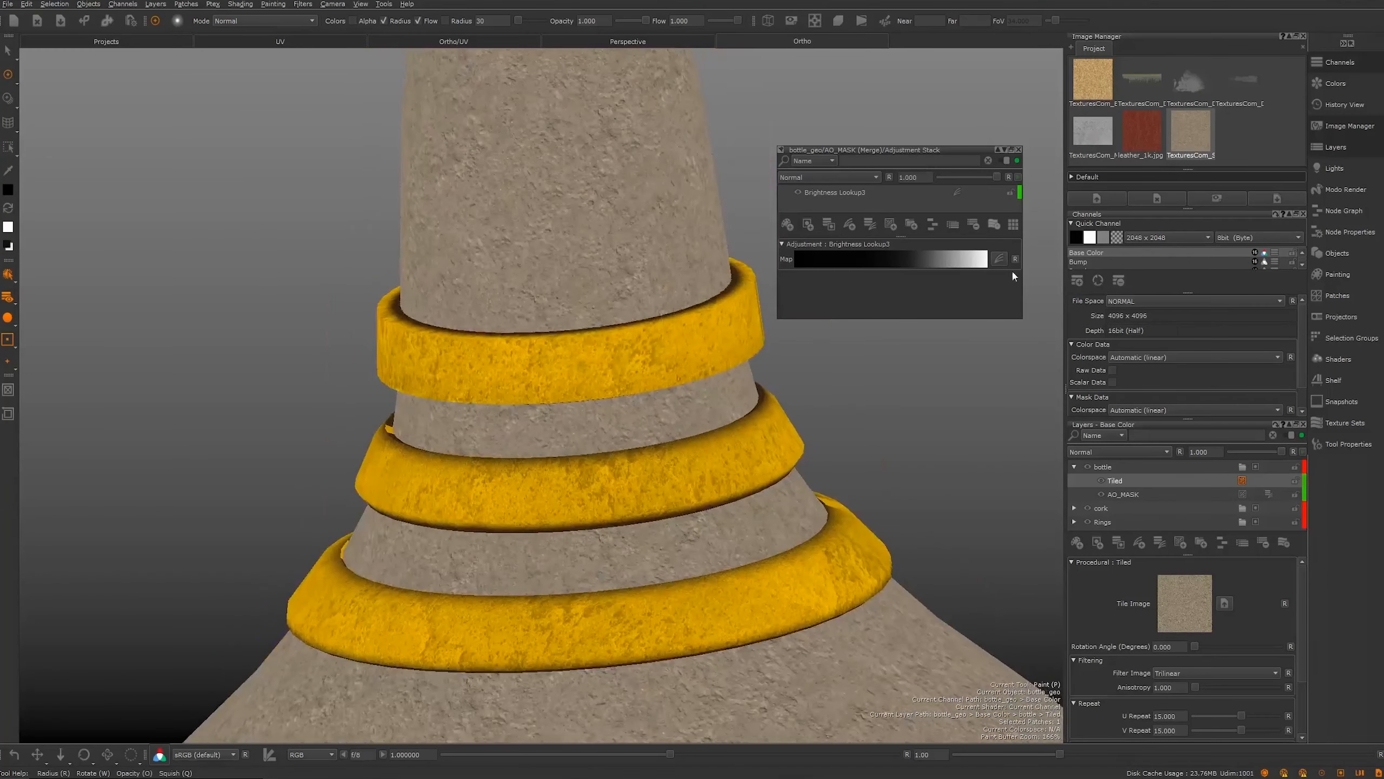
Step: Rename the Tiled layer as Mud_texture
double_click(1119, 479)
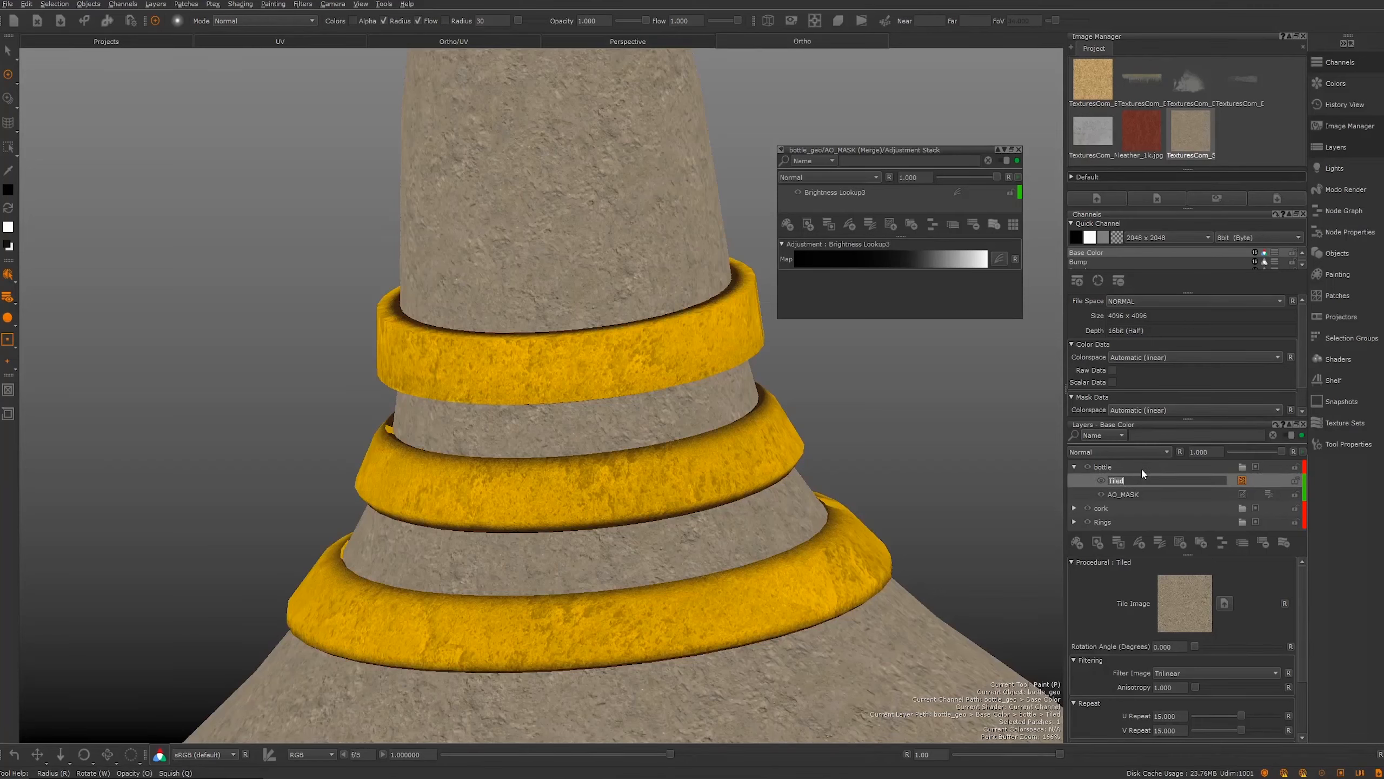
text(Mud_)
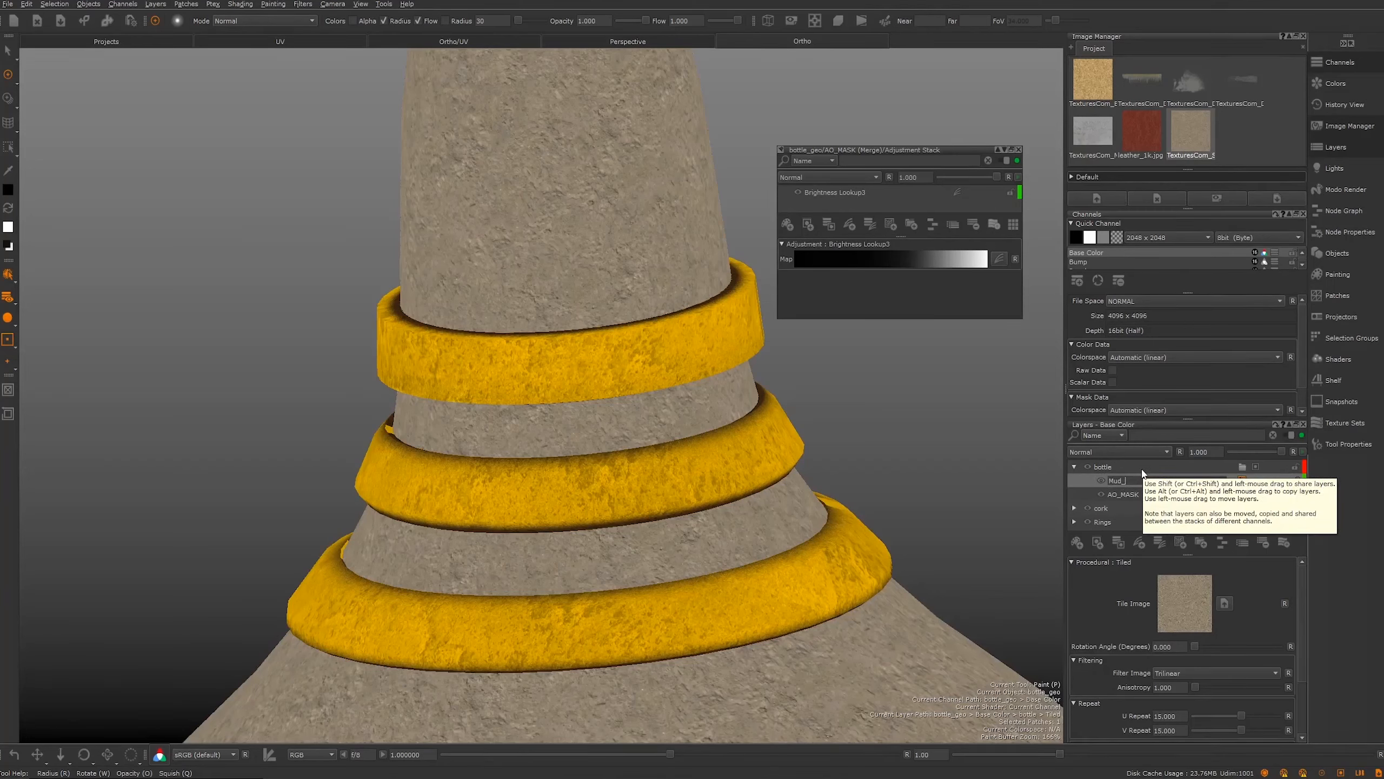
text(tyxture)
key(Return)
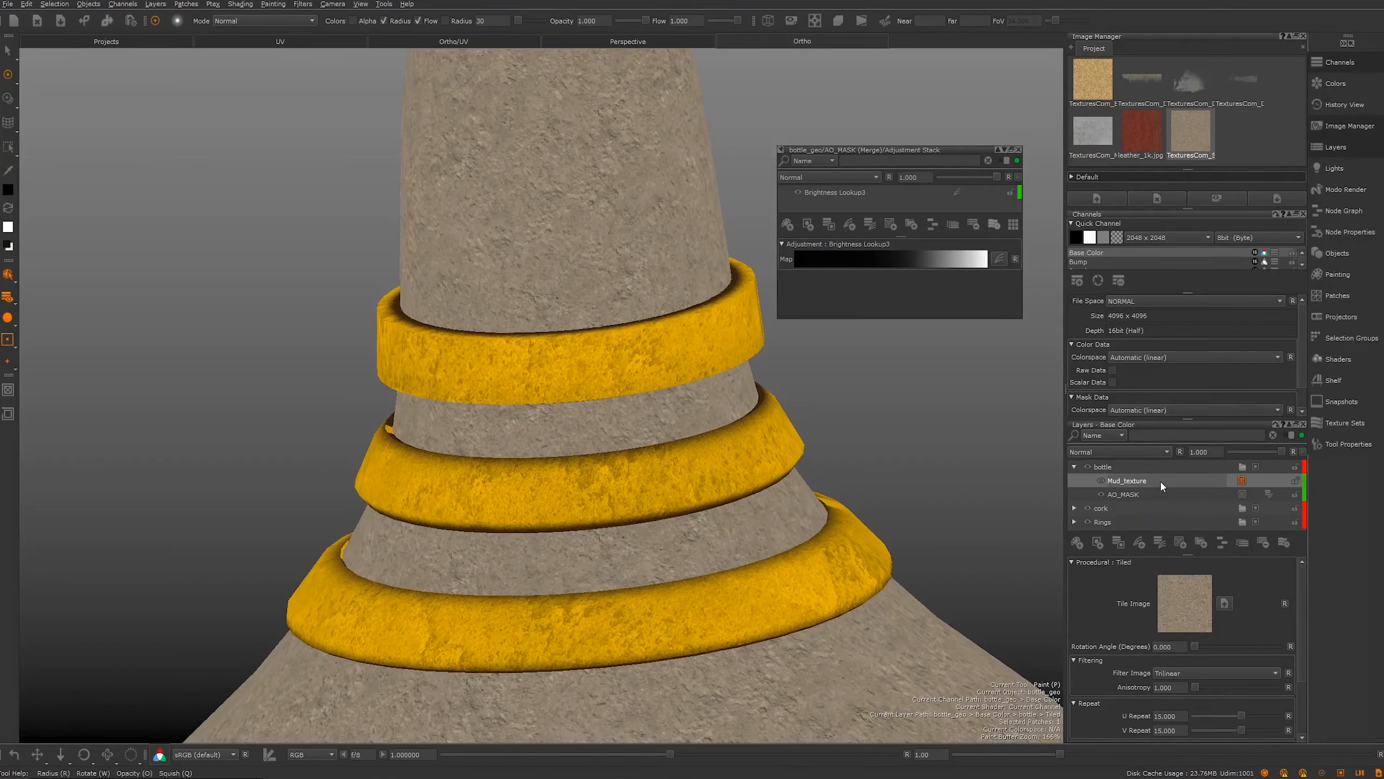
Step: Add a Levels adjustment to the Mud_texture layer's adjustment stack and open its settings
right_click(1157, 479)
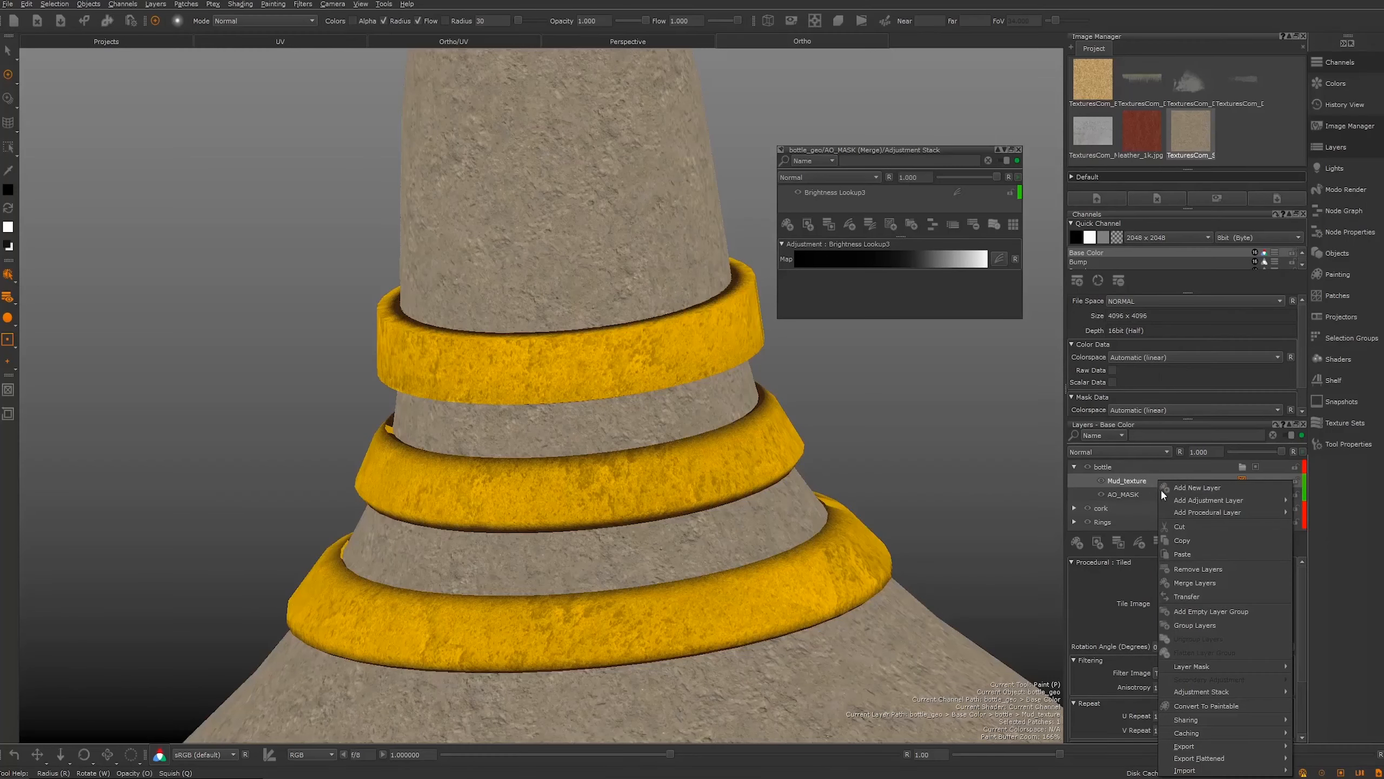
click(1126, 482)
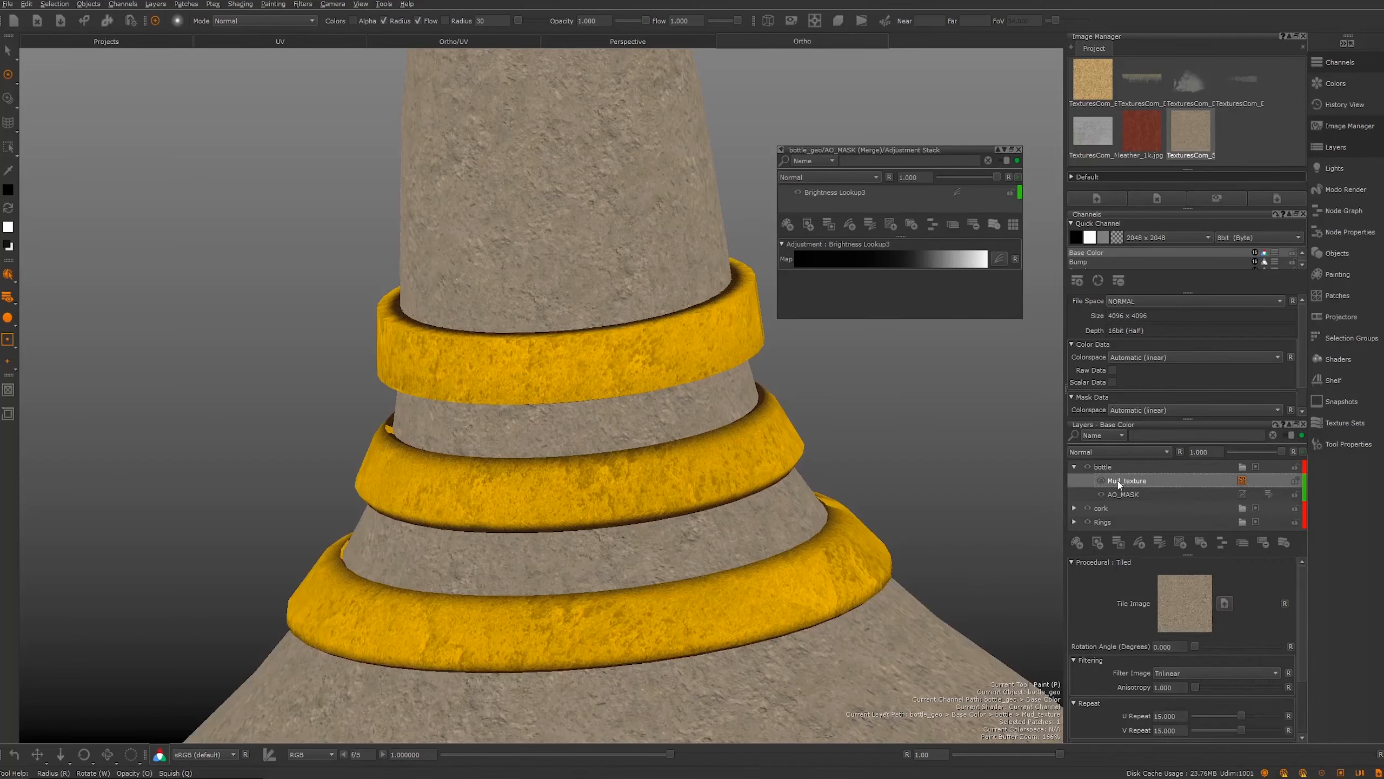
click(1163, 543)
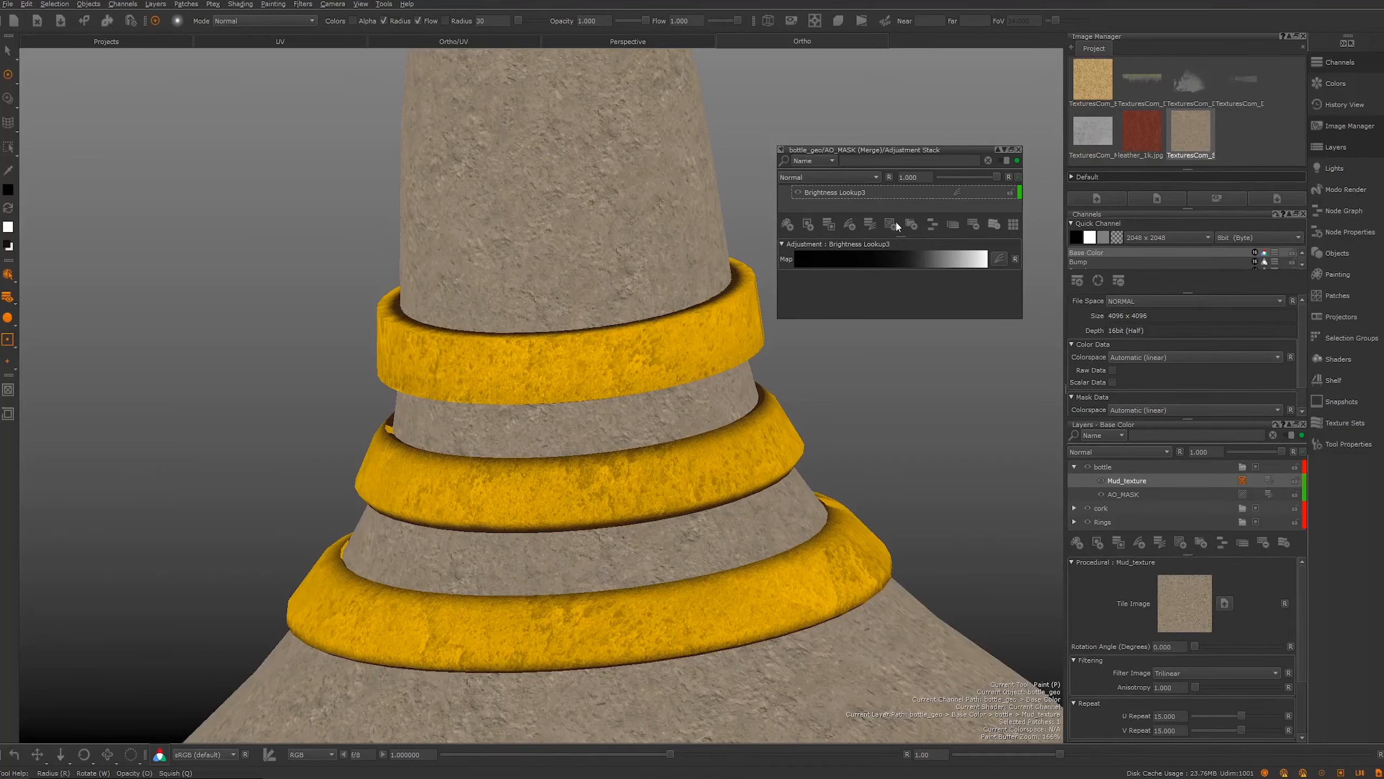
click(1268, 480)
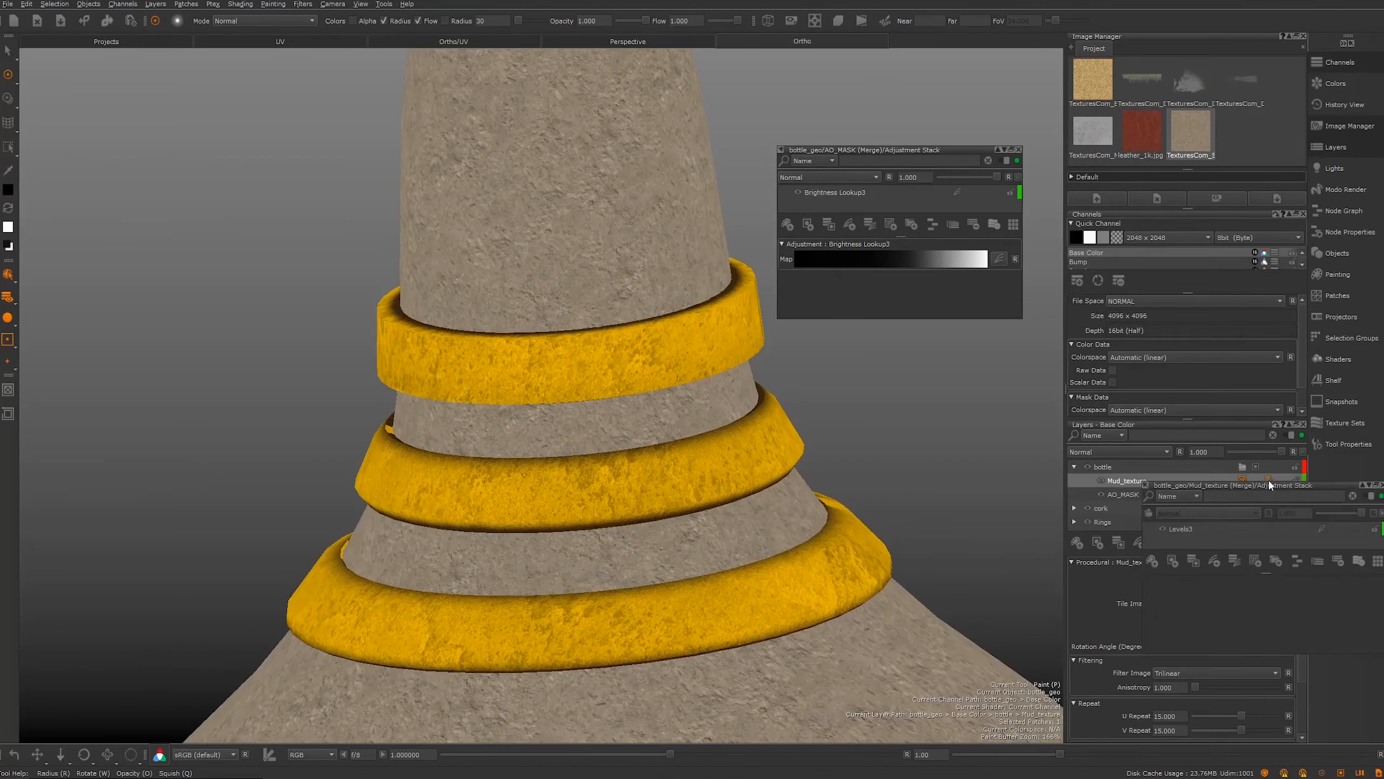
click(1185, 528)
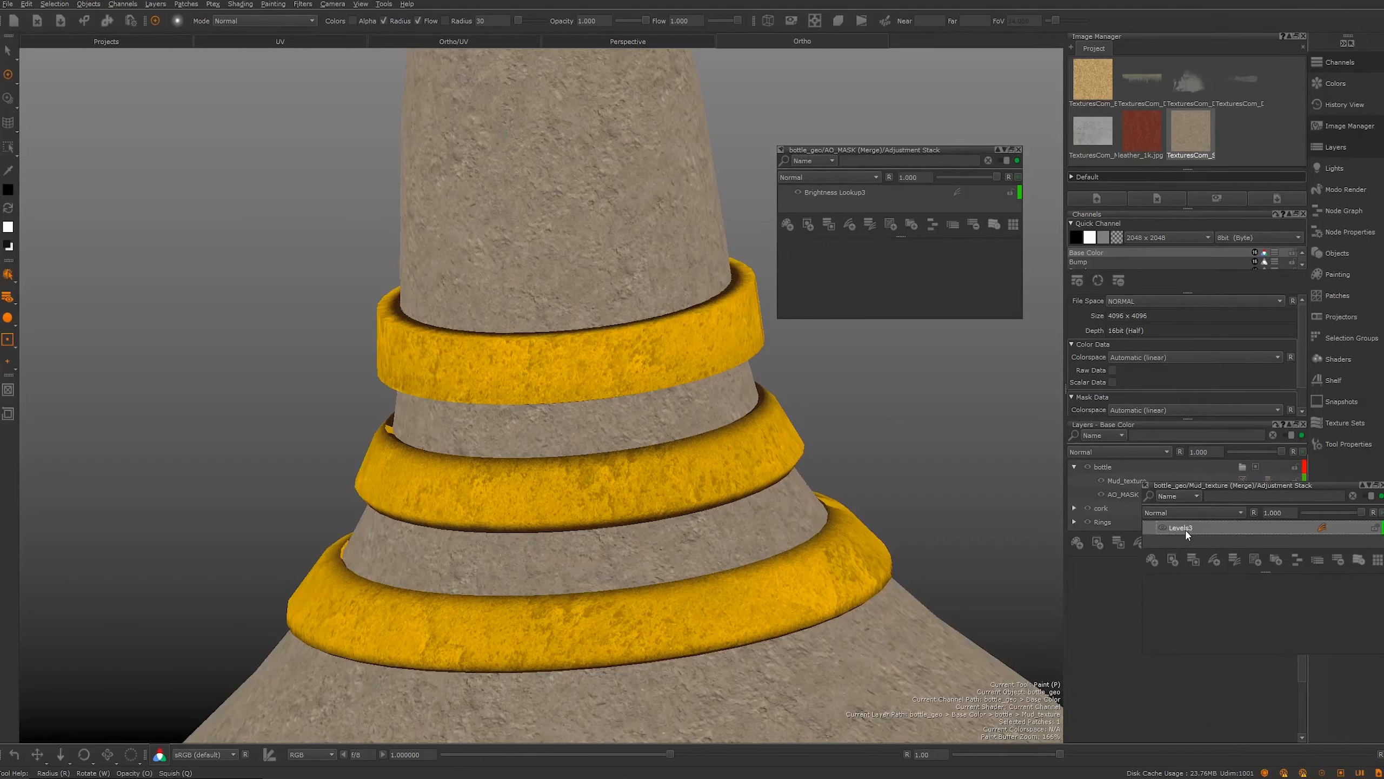
Step: Darken the mud texture by setting the Levels adjustment's input Mid value to about 0.661
drag(1381, 600, 1382, 638)
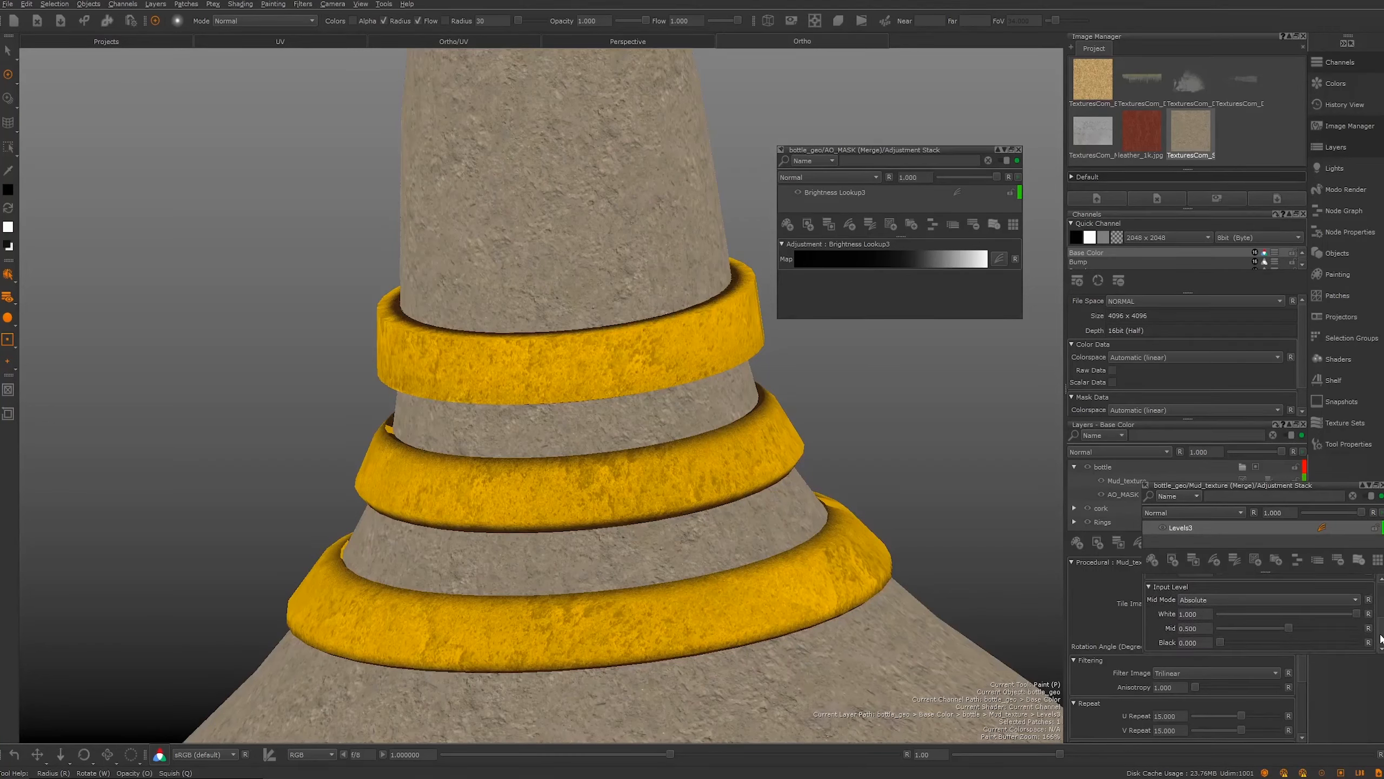
drag(1286, 629, 1299, 635)
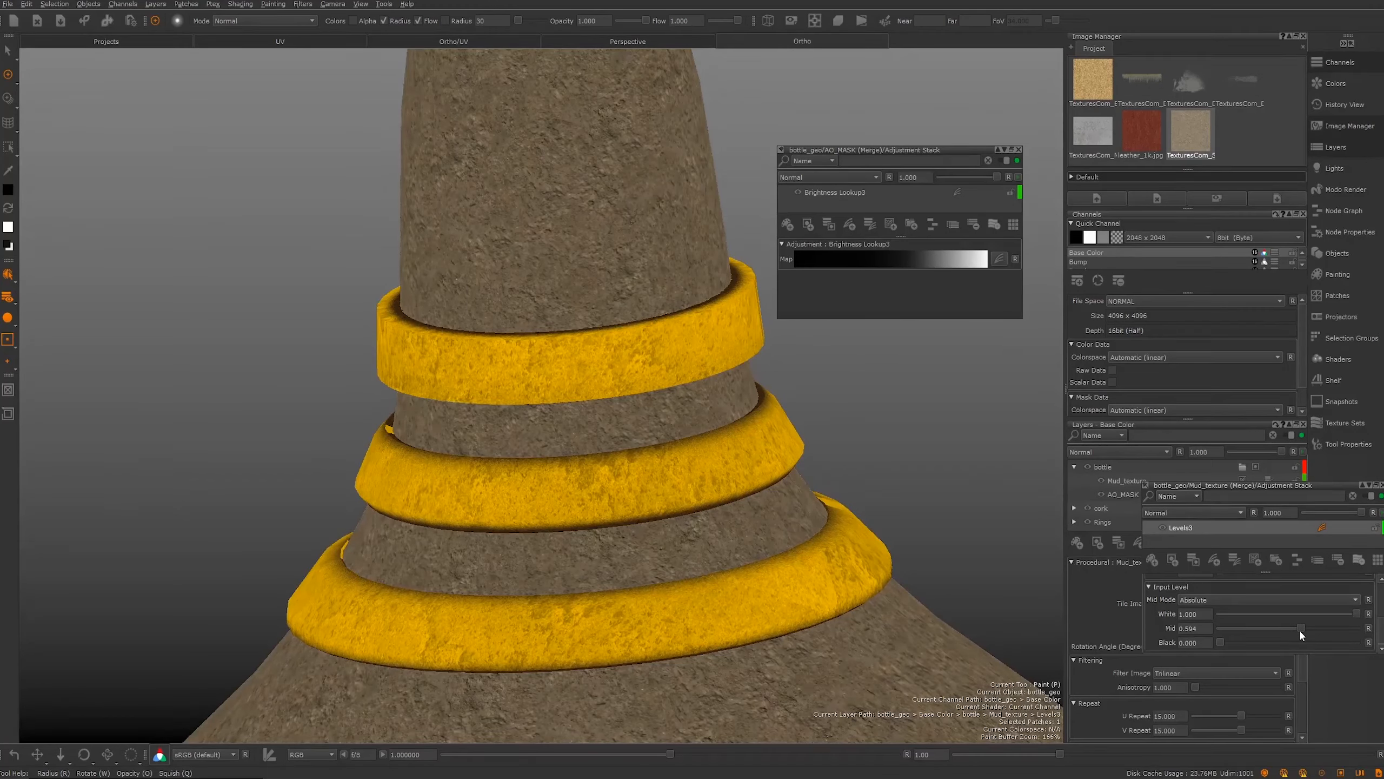
drag(1355, 614, 1309, 634)
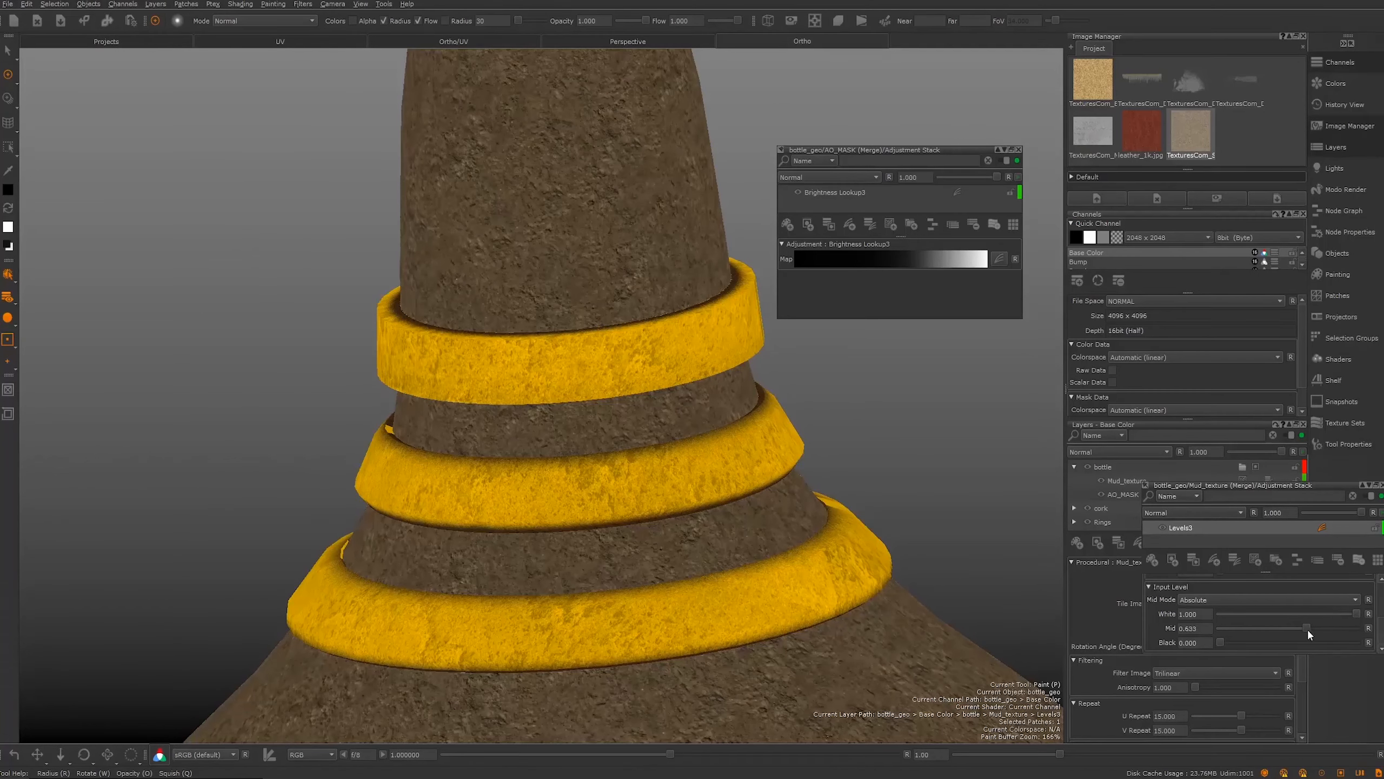
drag(1308, 629, 1309, 630)
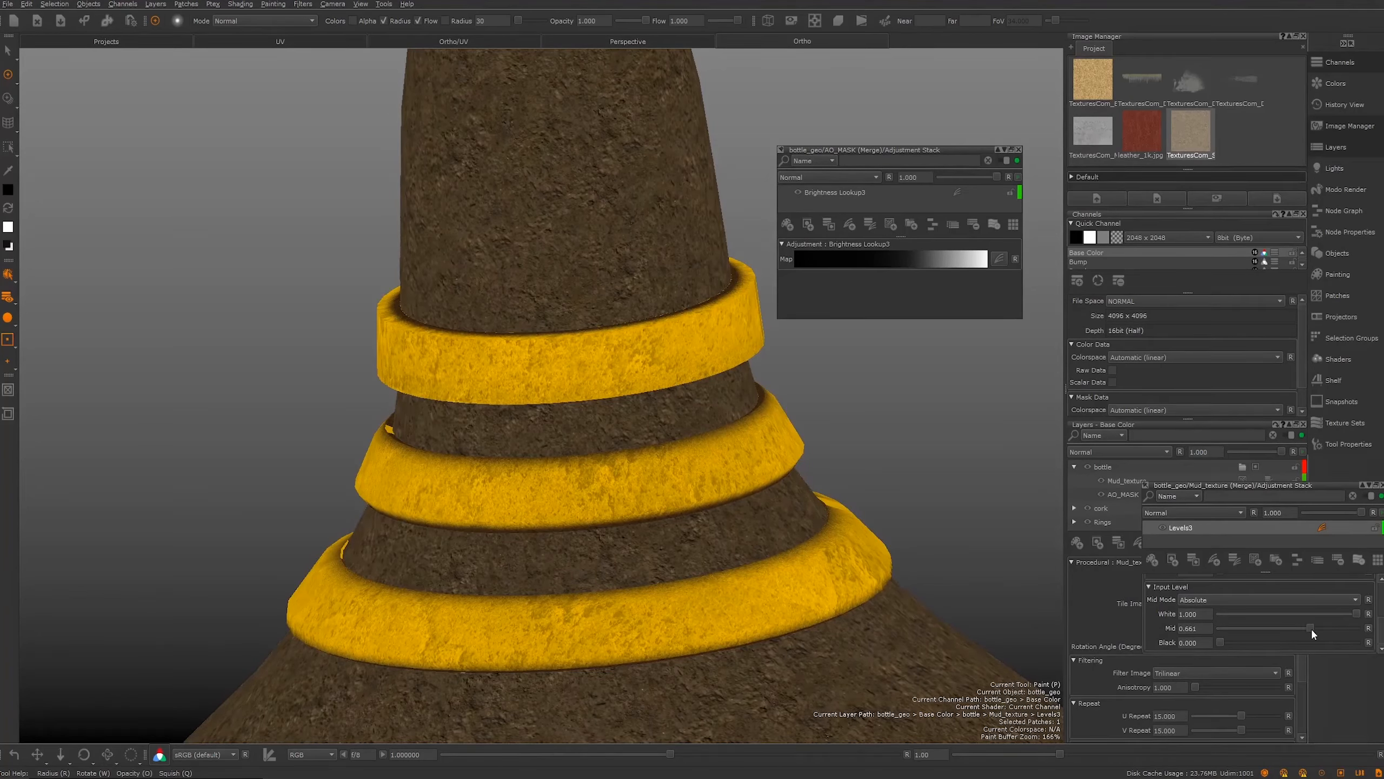
Step: Examine the darkened mud texture up close on the neck and where it meets the rings
alt+middle_drag(530, 252, 539, 346)
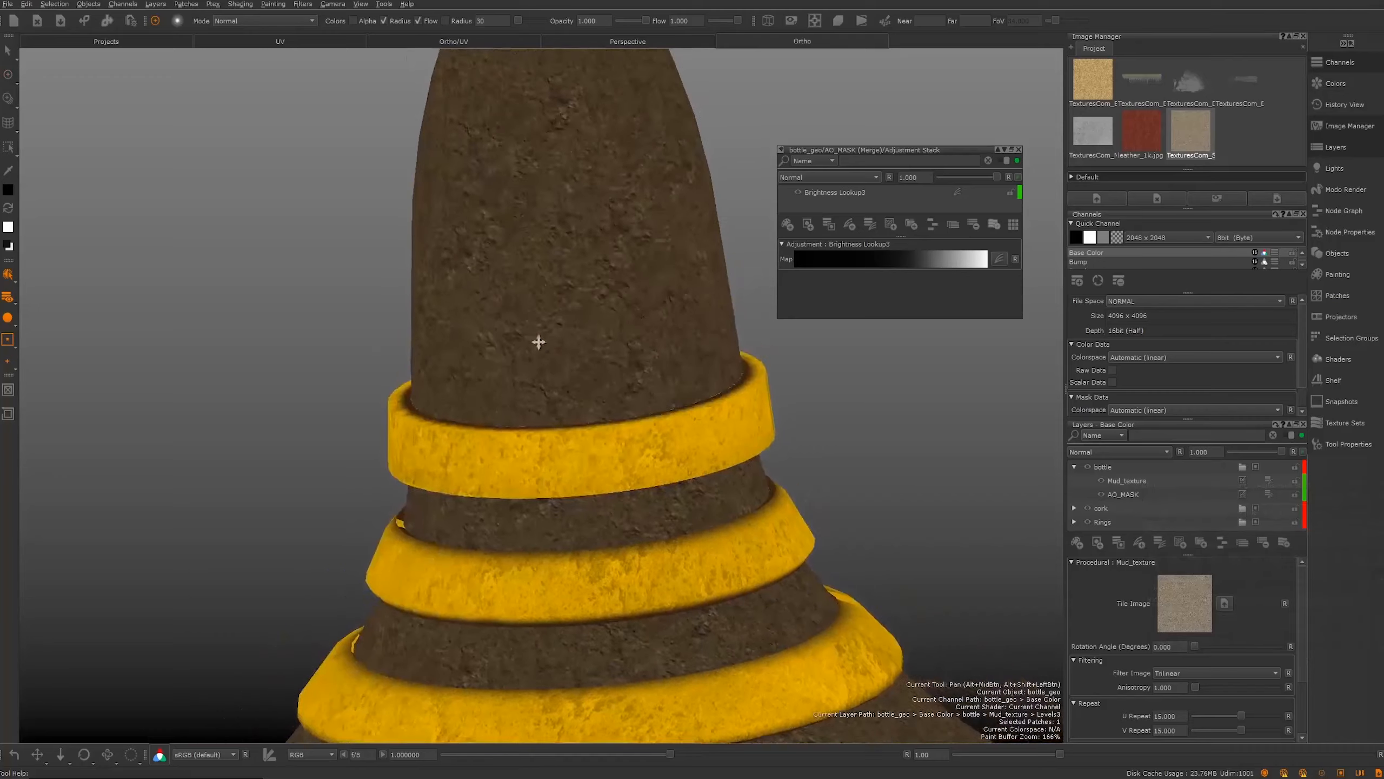
alt+drag(539, 346, 596, 346)
alt+right_drag(597, 346, 670, 302)
alt+middle_drag(670, 301, 620, 290)
alt+drag(621, 291, 627, 352)
alt+right_drag(627, 351, 940, 594)
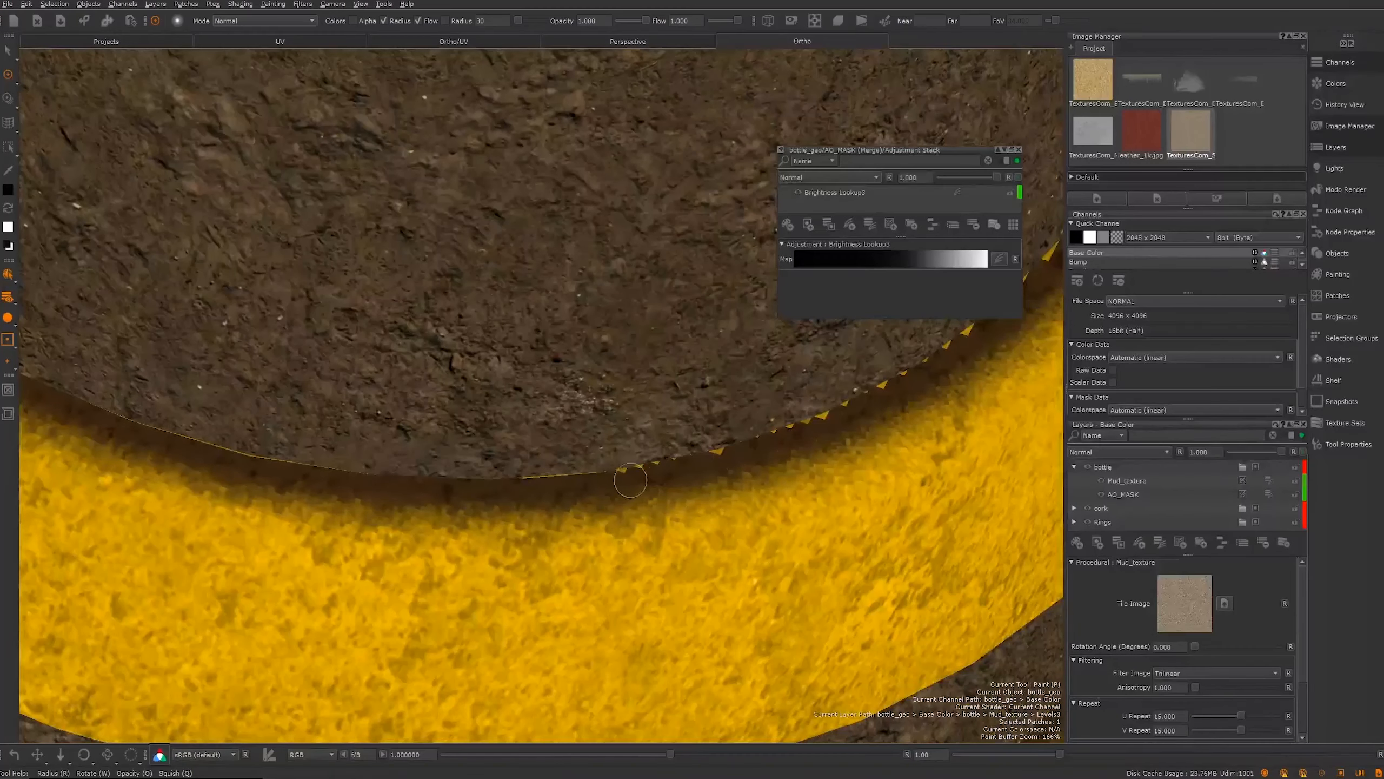
alt+right_drag(627, 467, 594, 419)
mouse_move(597, 419)
alt+mouse_down()
mouse_move(600, 377)
mouse_move(579, 424)
alt+mouse_up()
alt+right_drag(579, 424, 757, 531)
alt+drag(757, 532, 710, 461)
alt+right_drag(710, 461, 457, 306)
alt+drag(457, 306, 602, 272)
alt+middle_drag(602, 272, 625, 206)
alt+right_drag(625, 206, 611, 317)
alt+drag(663, 295, 633, 288)
alt+right_drag(616, 304, 551, 254)
Step: Copy the AO_MASK layer from the bottle group
click(1146, 481)
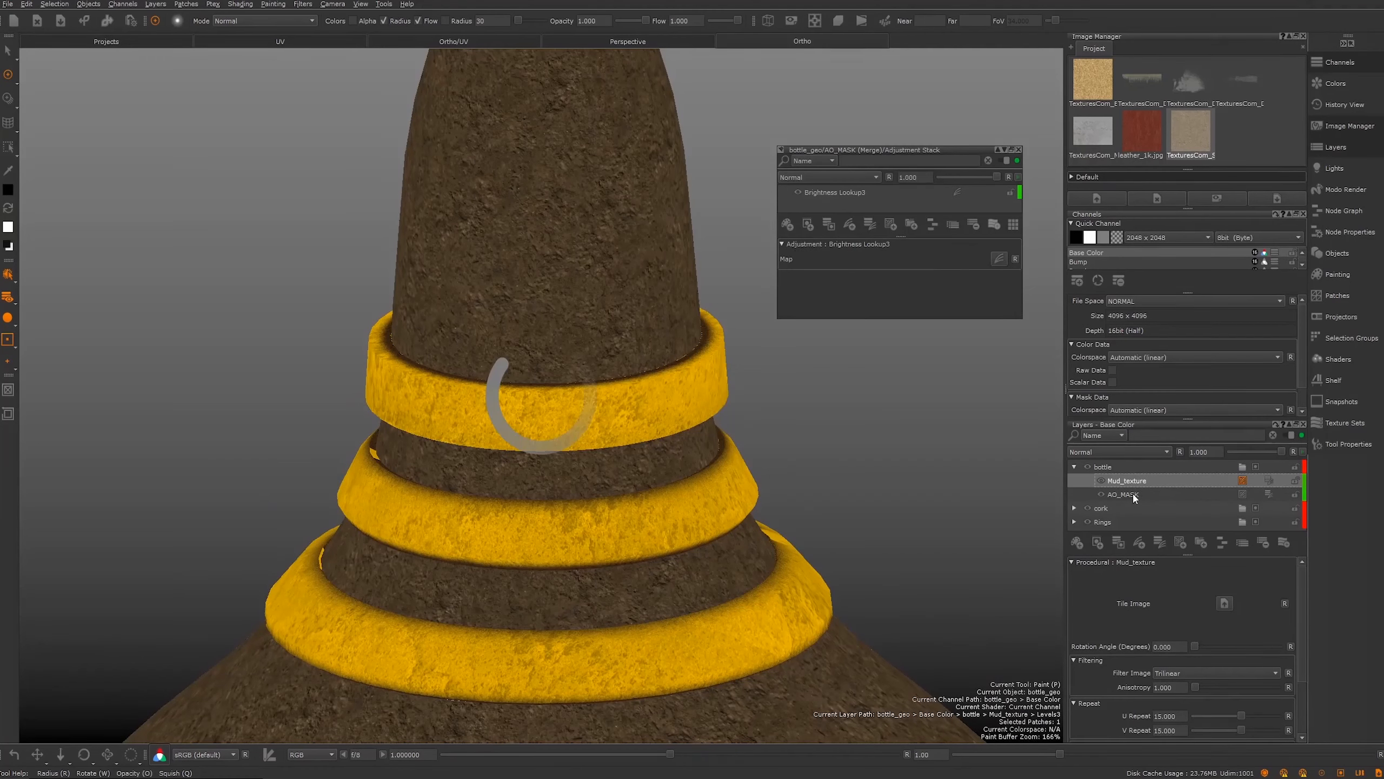
click(1133, 495)
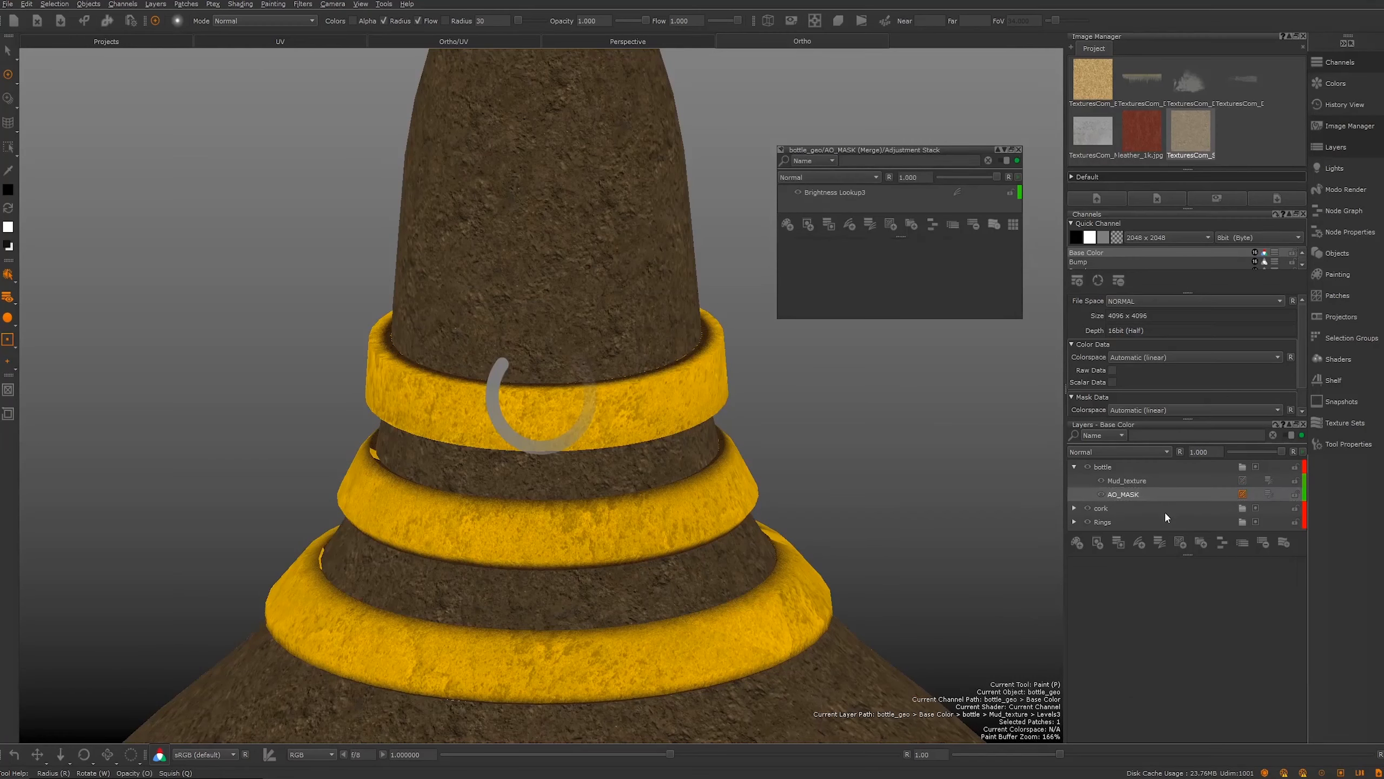
click(1140, 494)
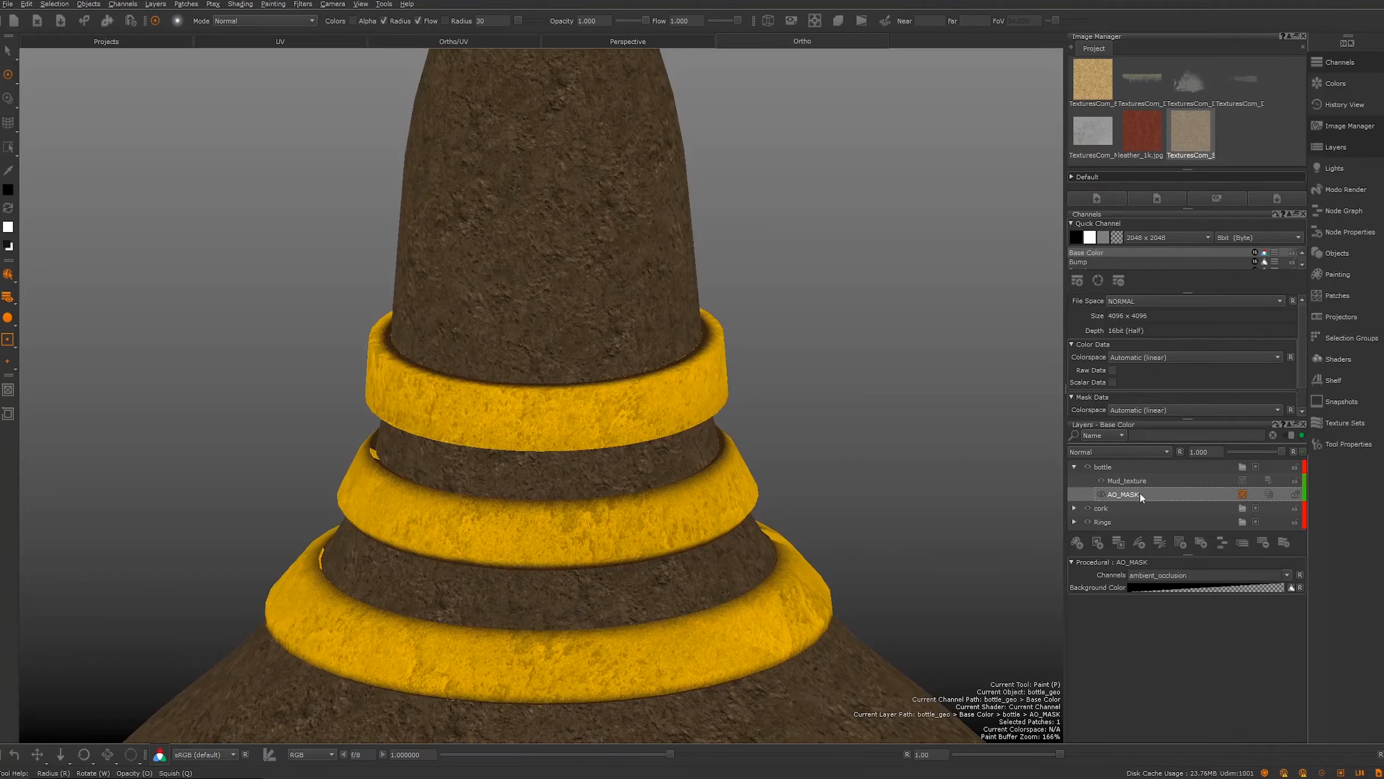
right_click(1143, 493)
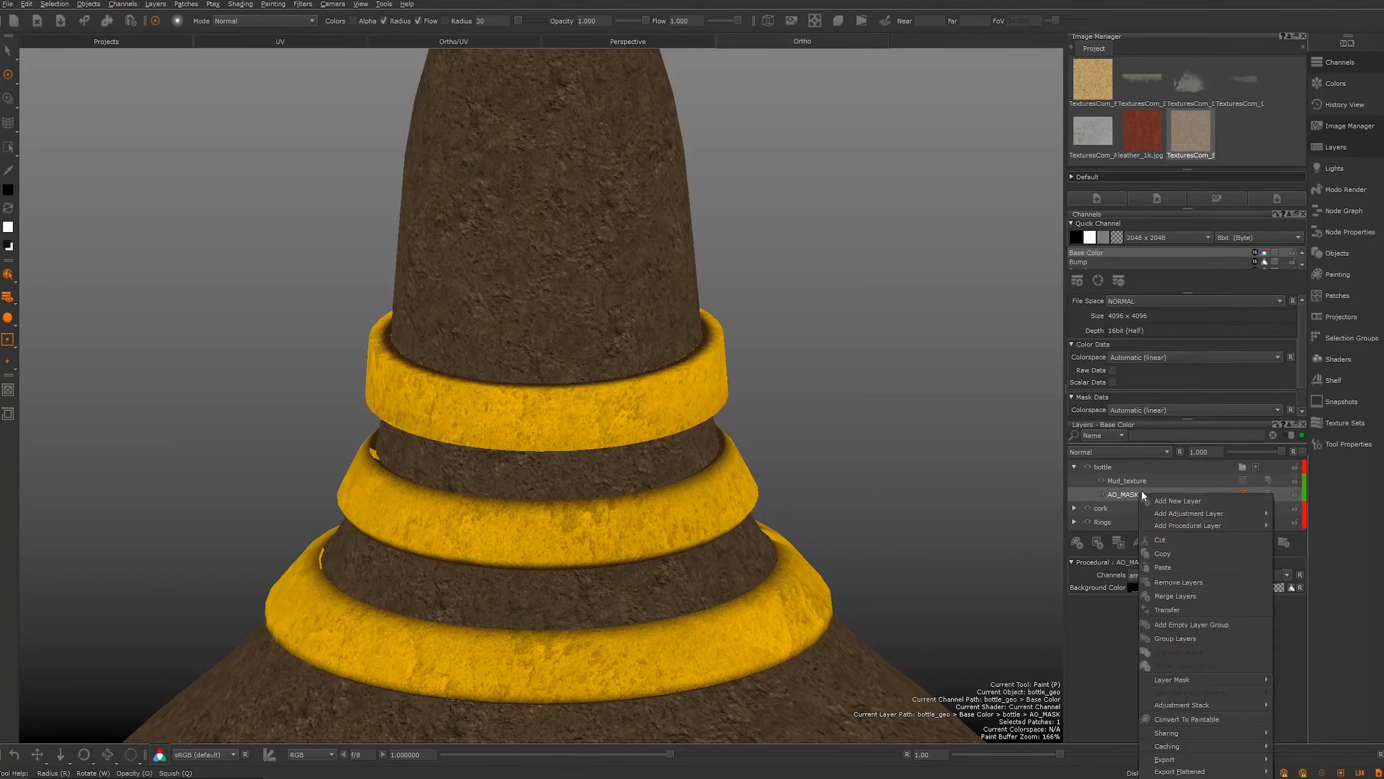
click(1166, 554)
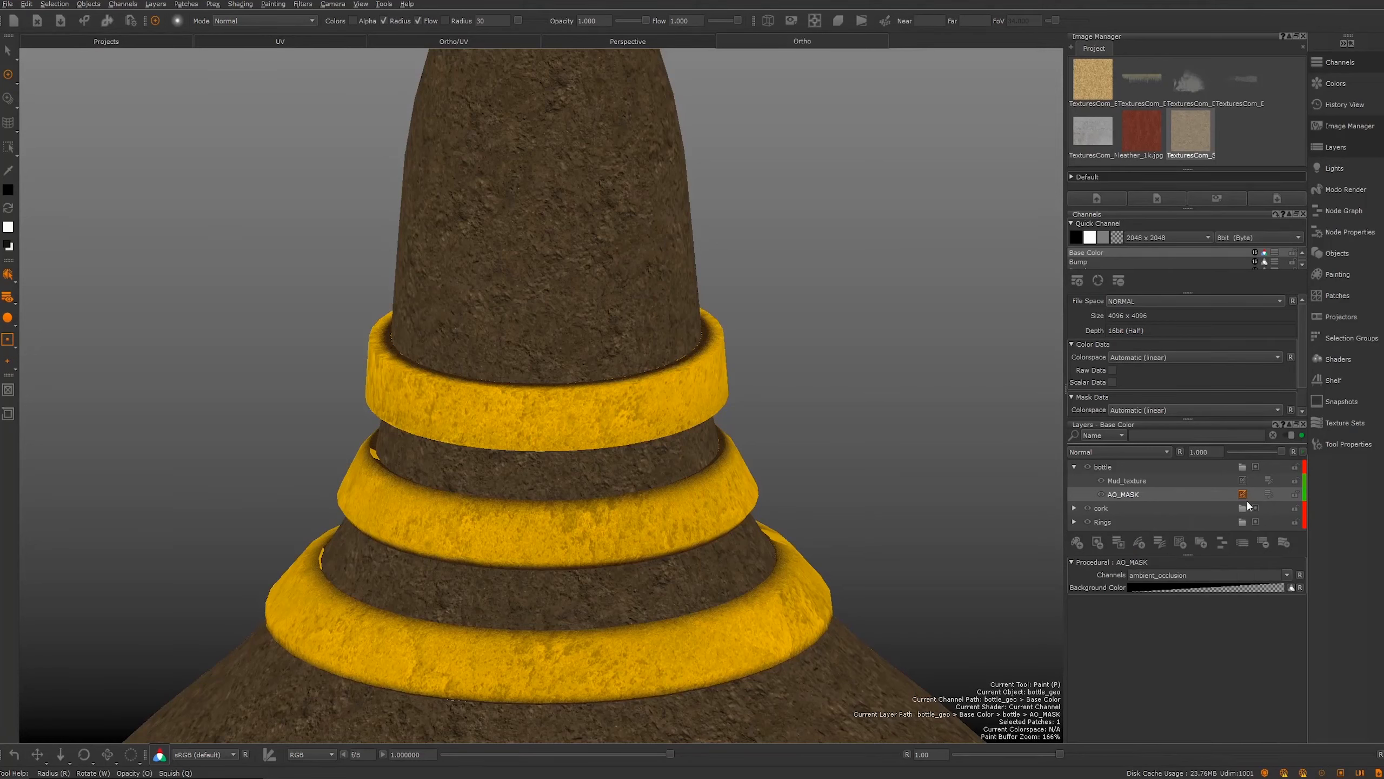
Step: Add a mask stack to the Mud_texture layer and open it in its own window
click(1123, 481)
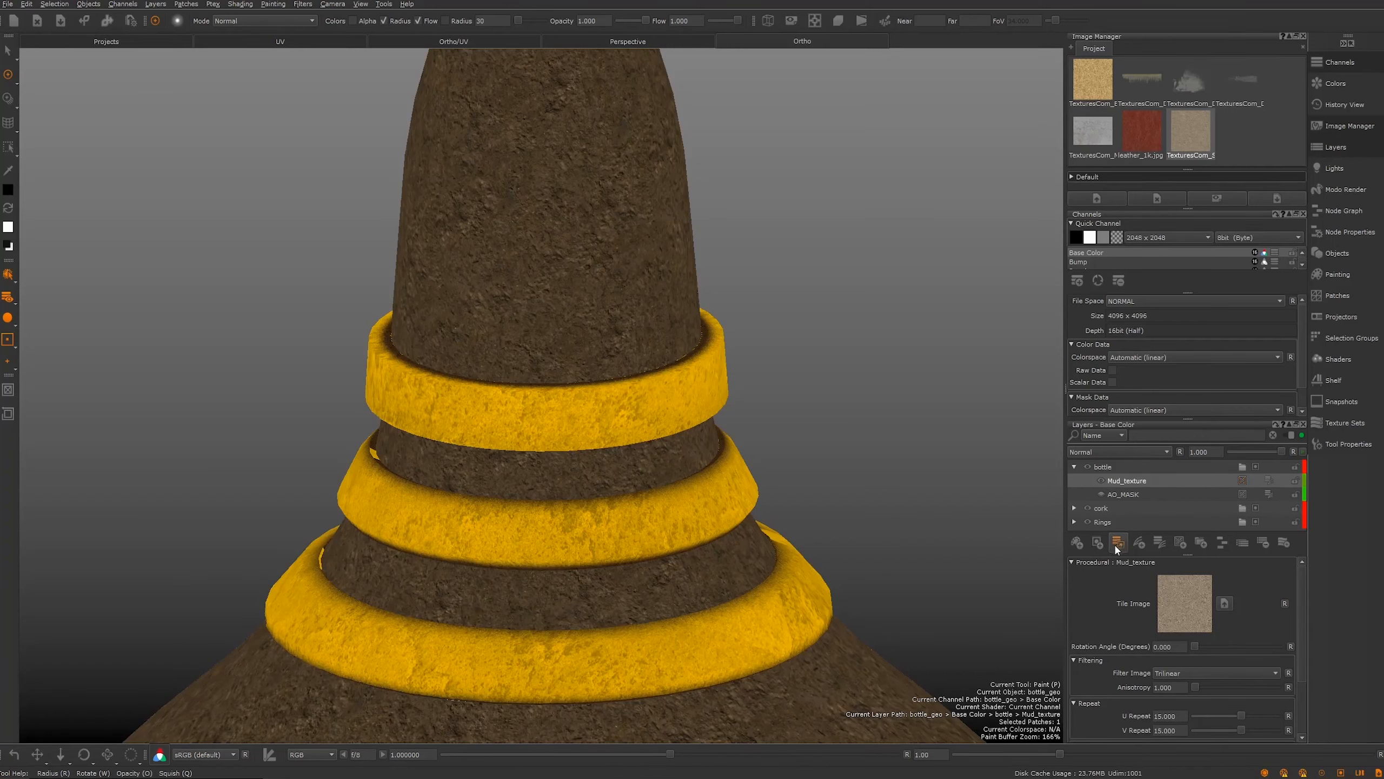
click(1188, 483)
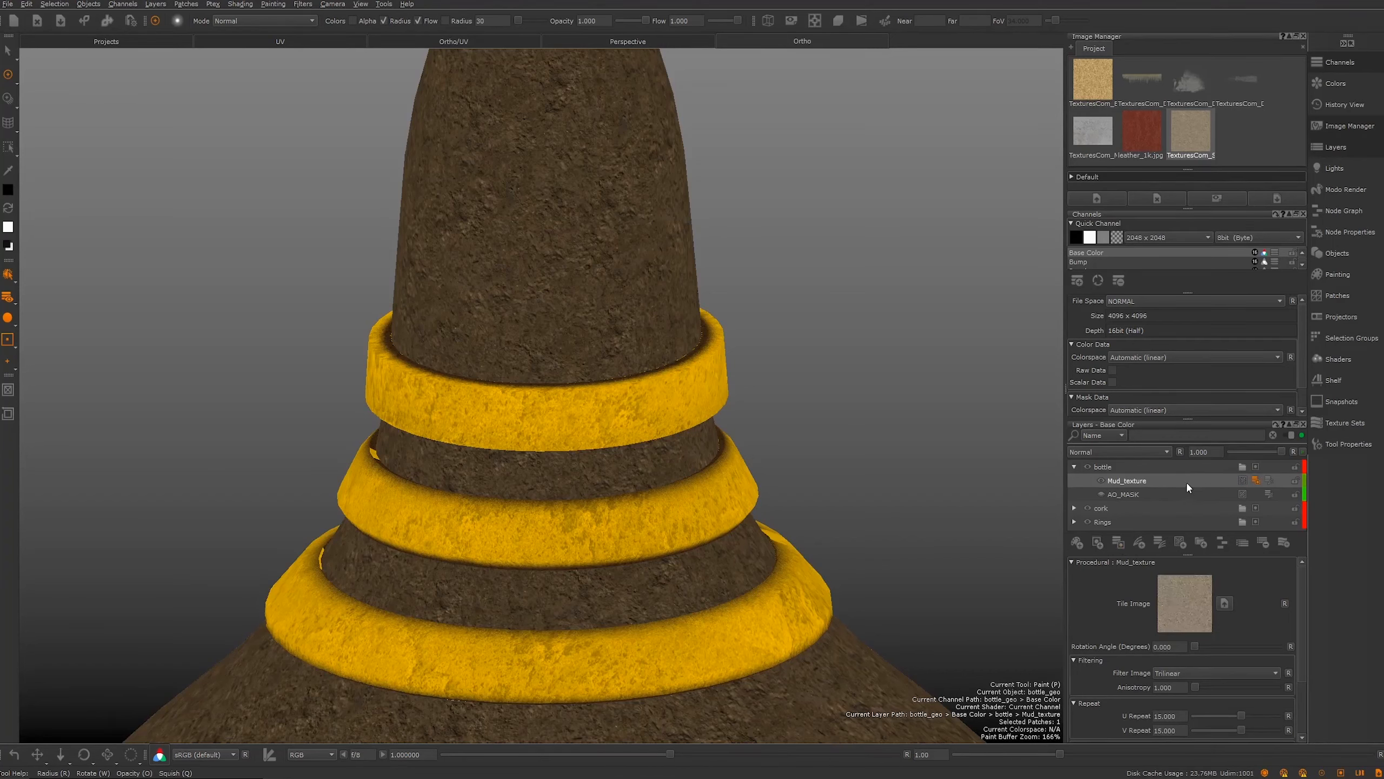
click(1109, 541)
click(1117, 543)
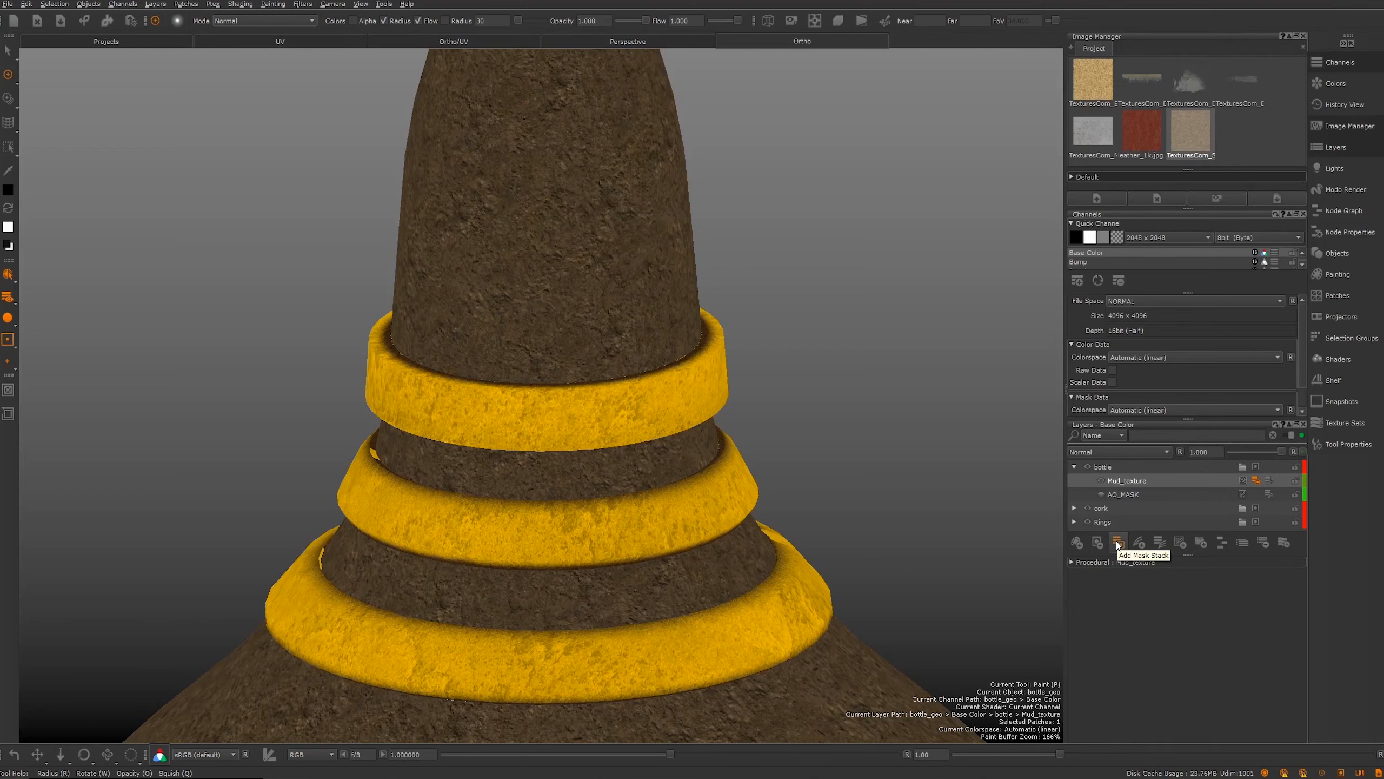
click(1255, 479)
drag(1238, 487, 874, 152)
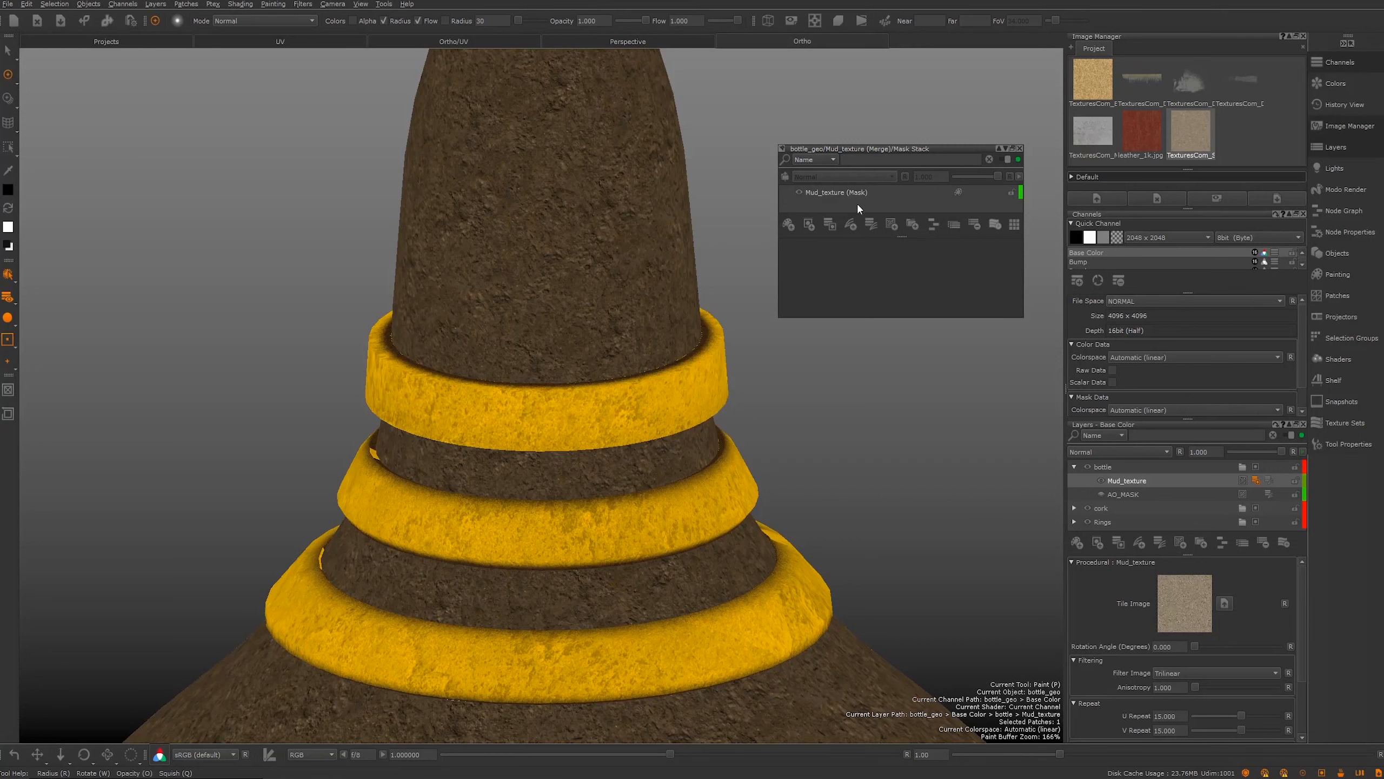
Step: Try to paste the copied AO_MASK layer into the Mud_texture mask stack
click(822, 201)
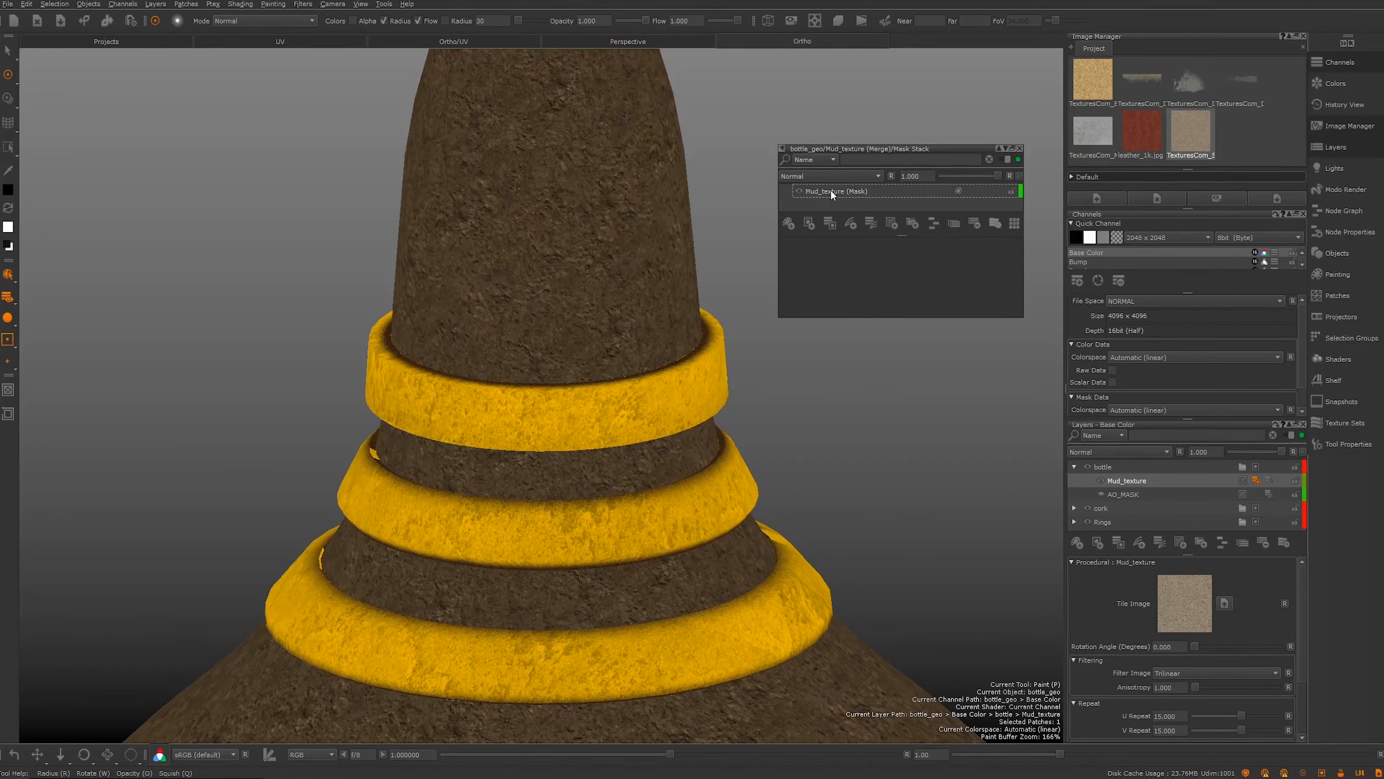
click(831, 190)
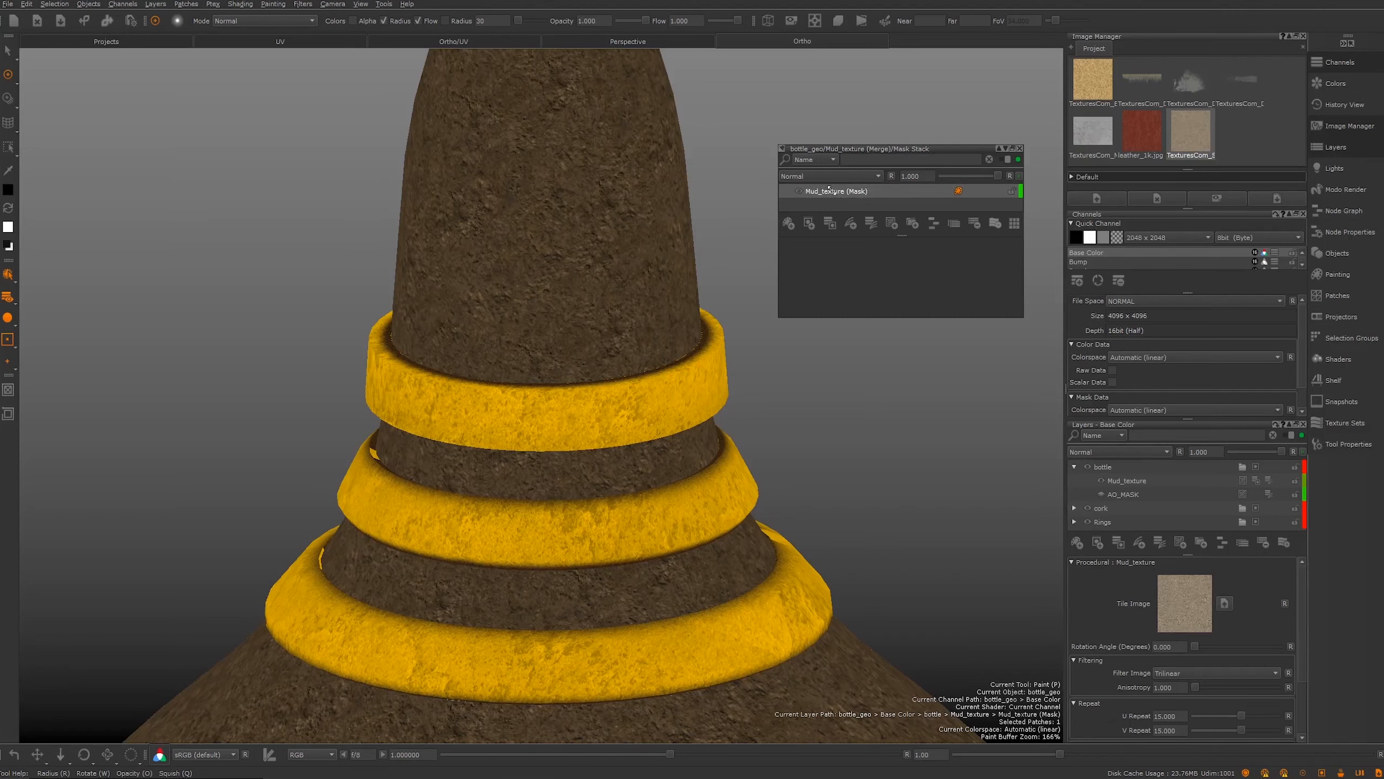
key(ctrl+v)
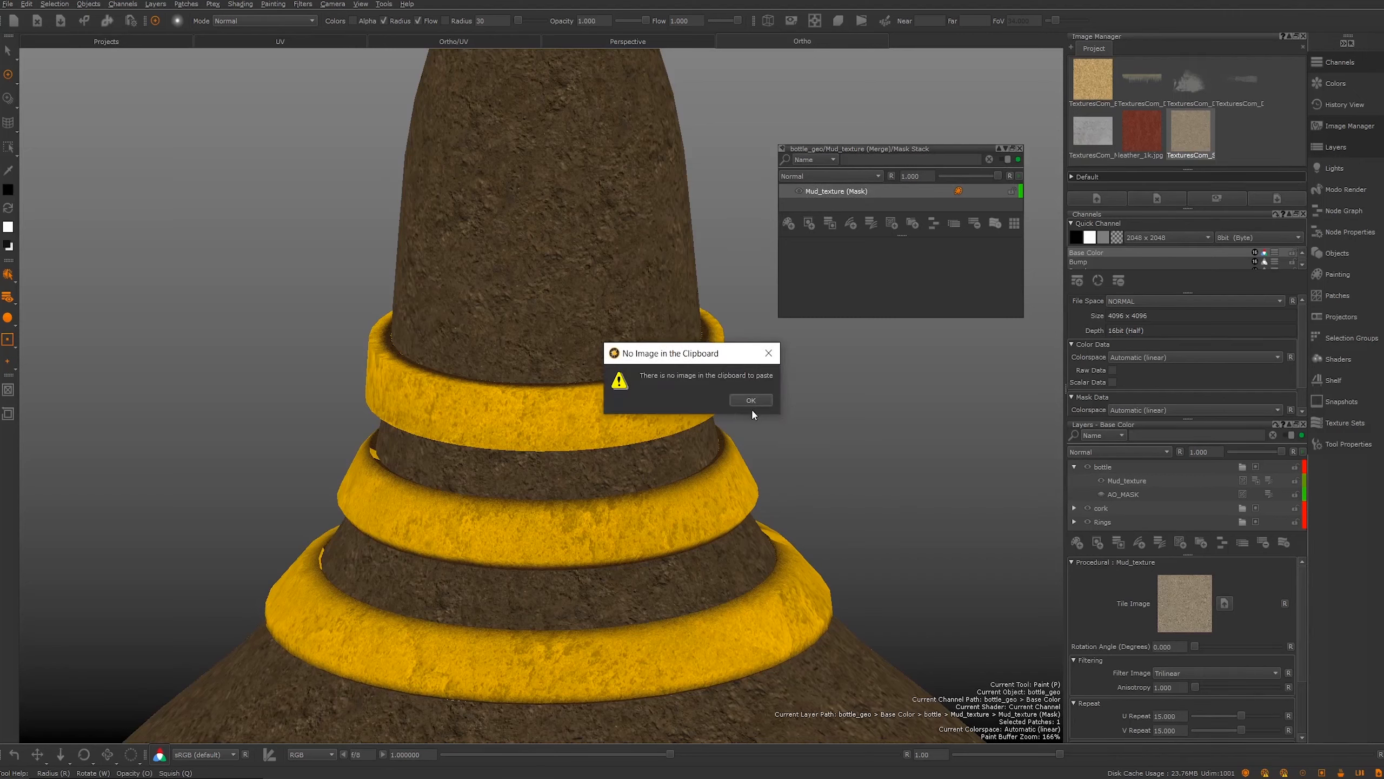
click(751, 400)
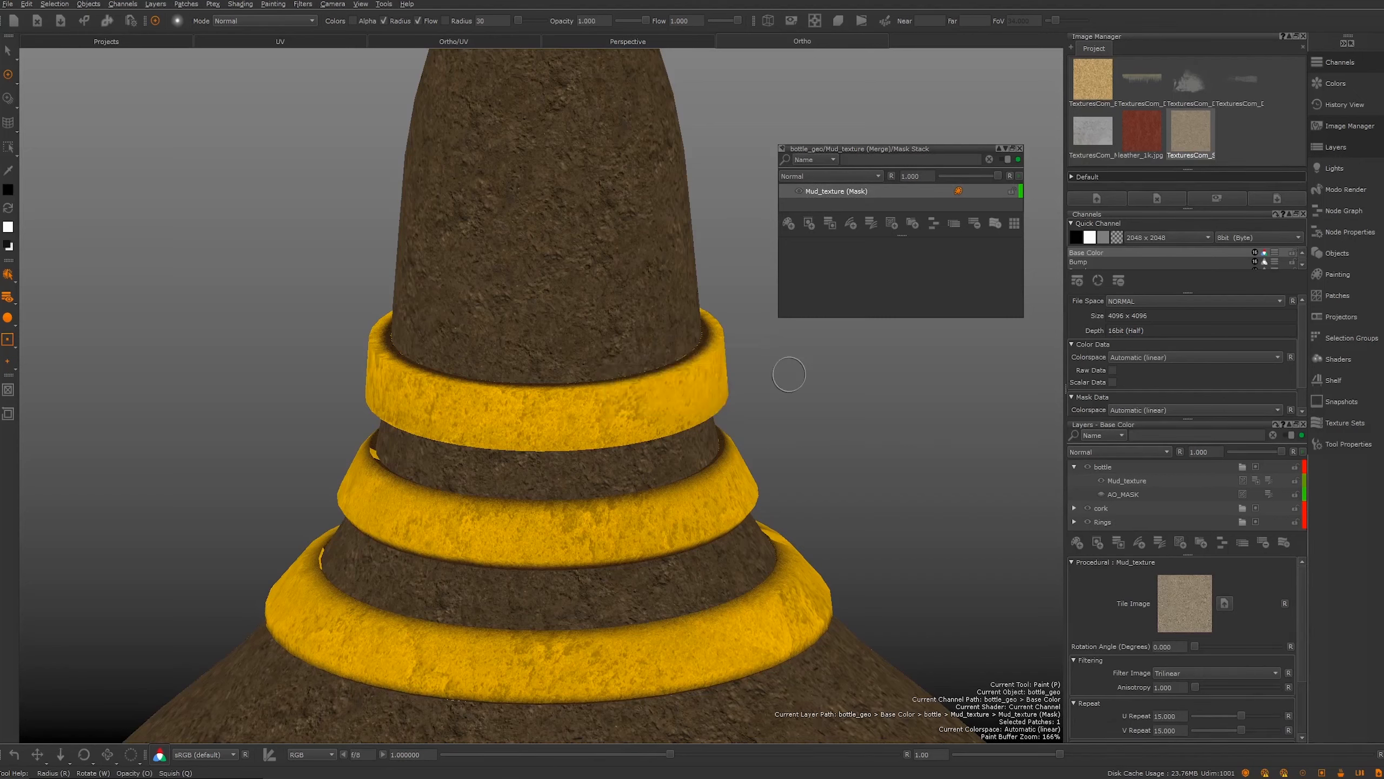
Step: Copy the AO_MASK layer from the bottle group and paste it into the Mud_texture mask stack
click(1139, 495)
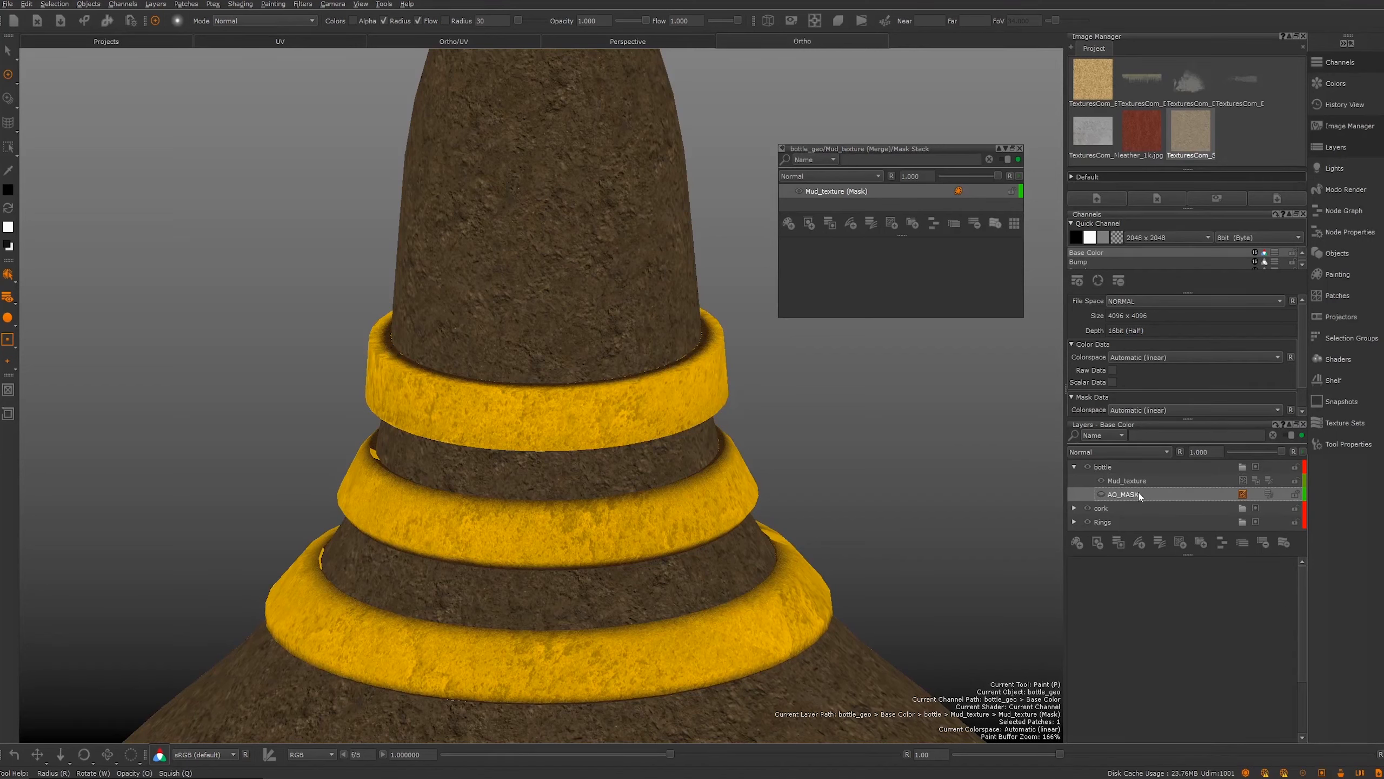
right_click(1135, 494)
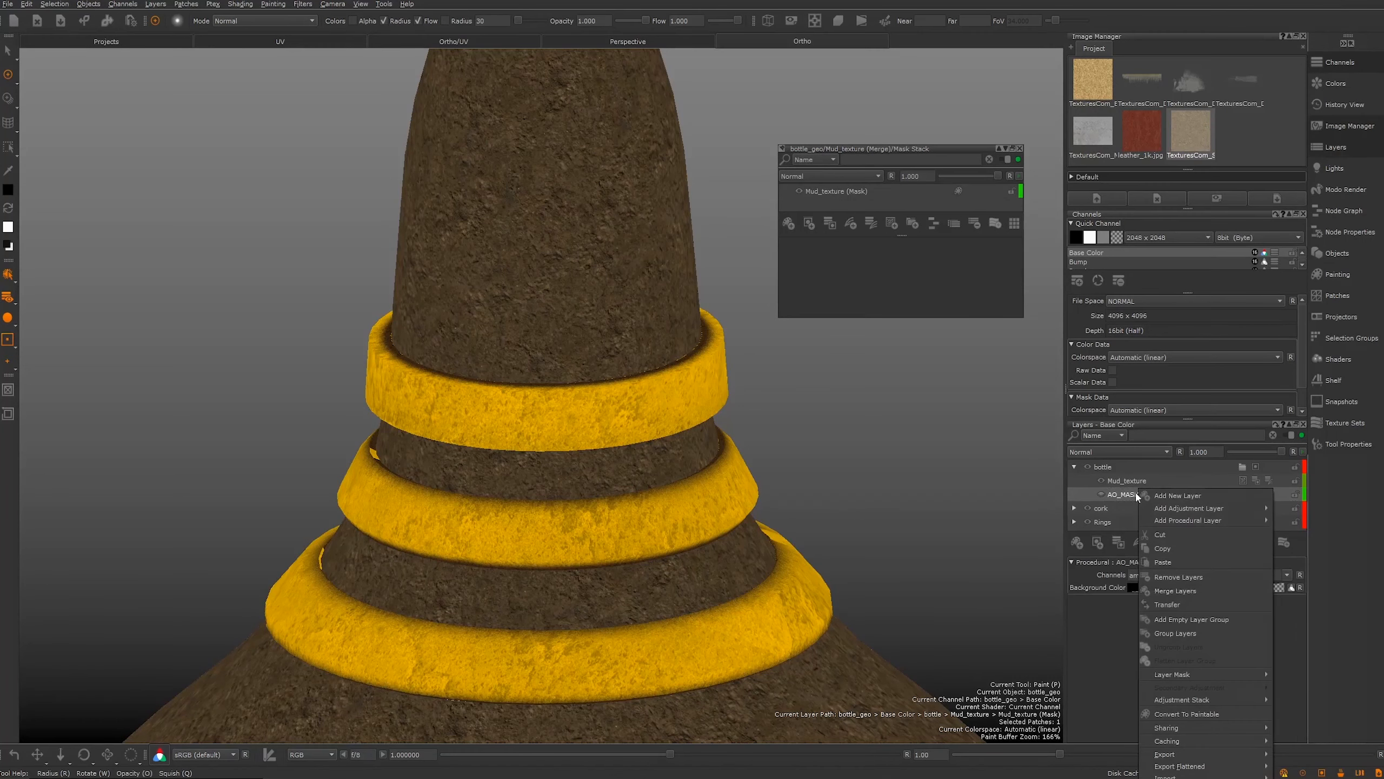
click(1160, 548)
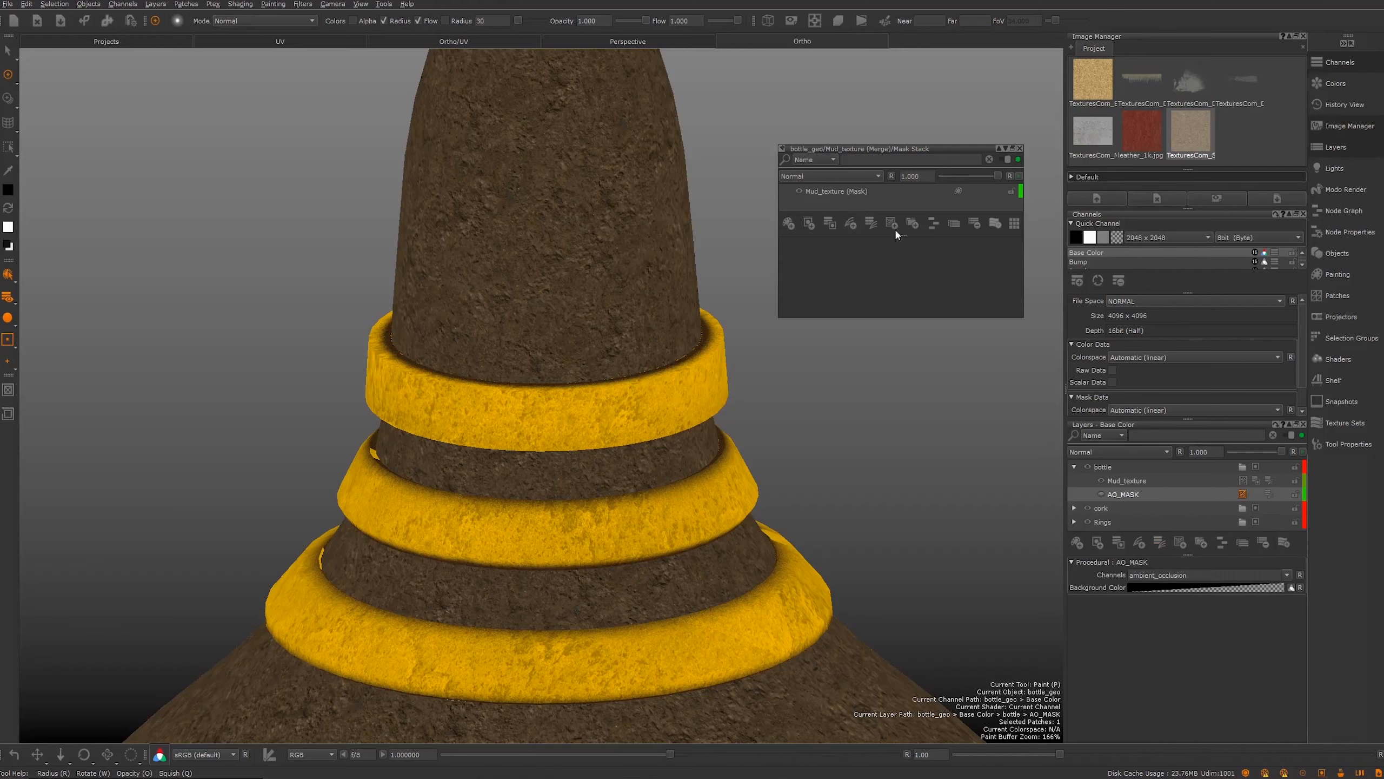
right_click(869, 203)
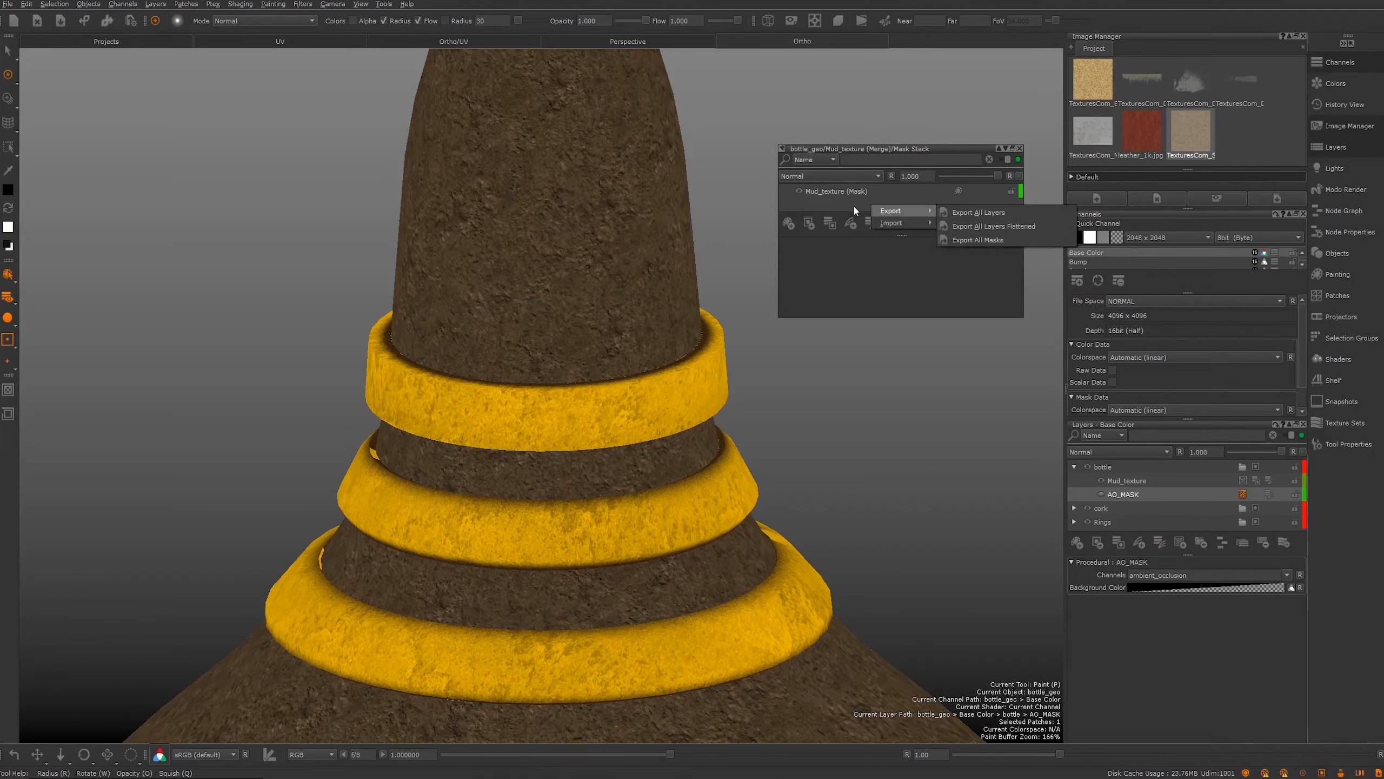
click(835, 205)
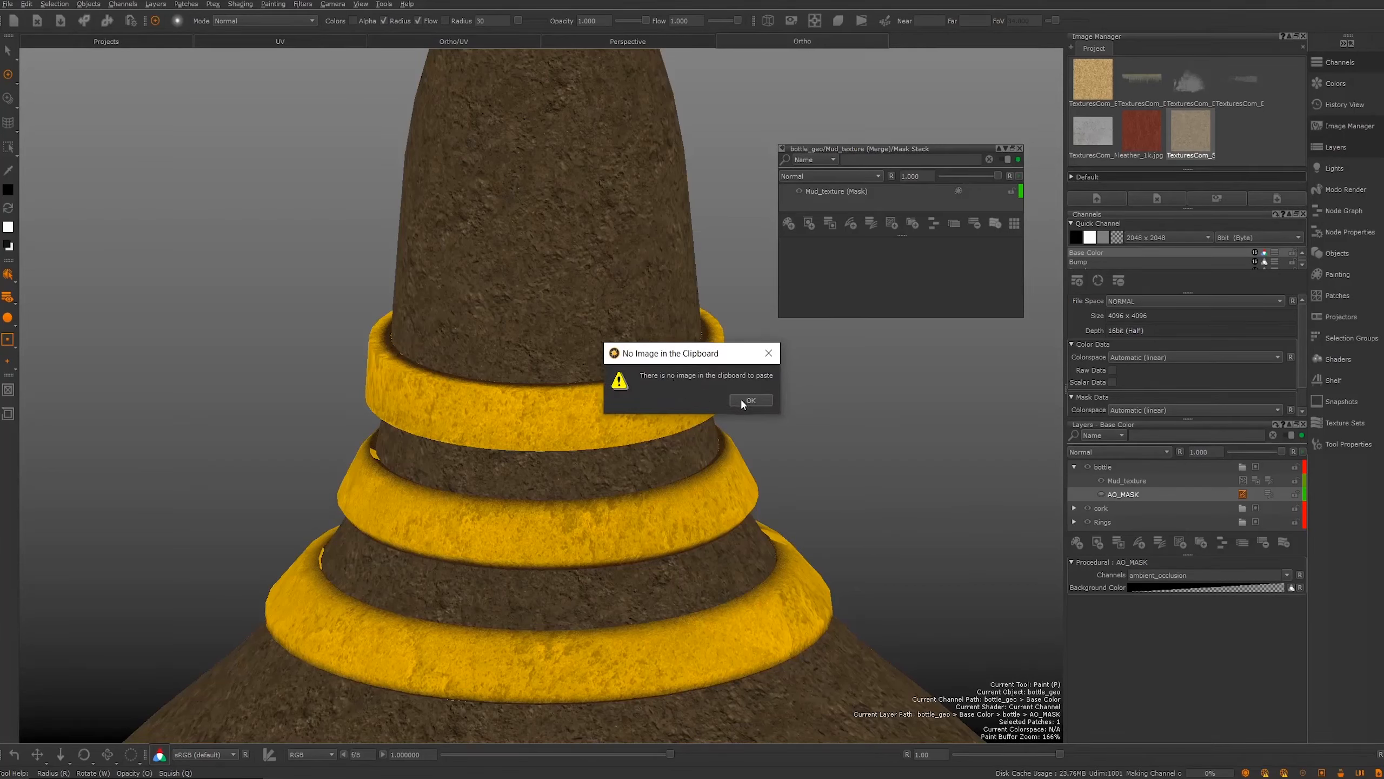
key(Return)
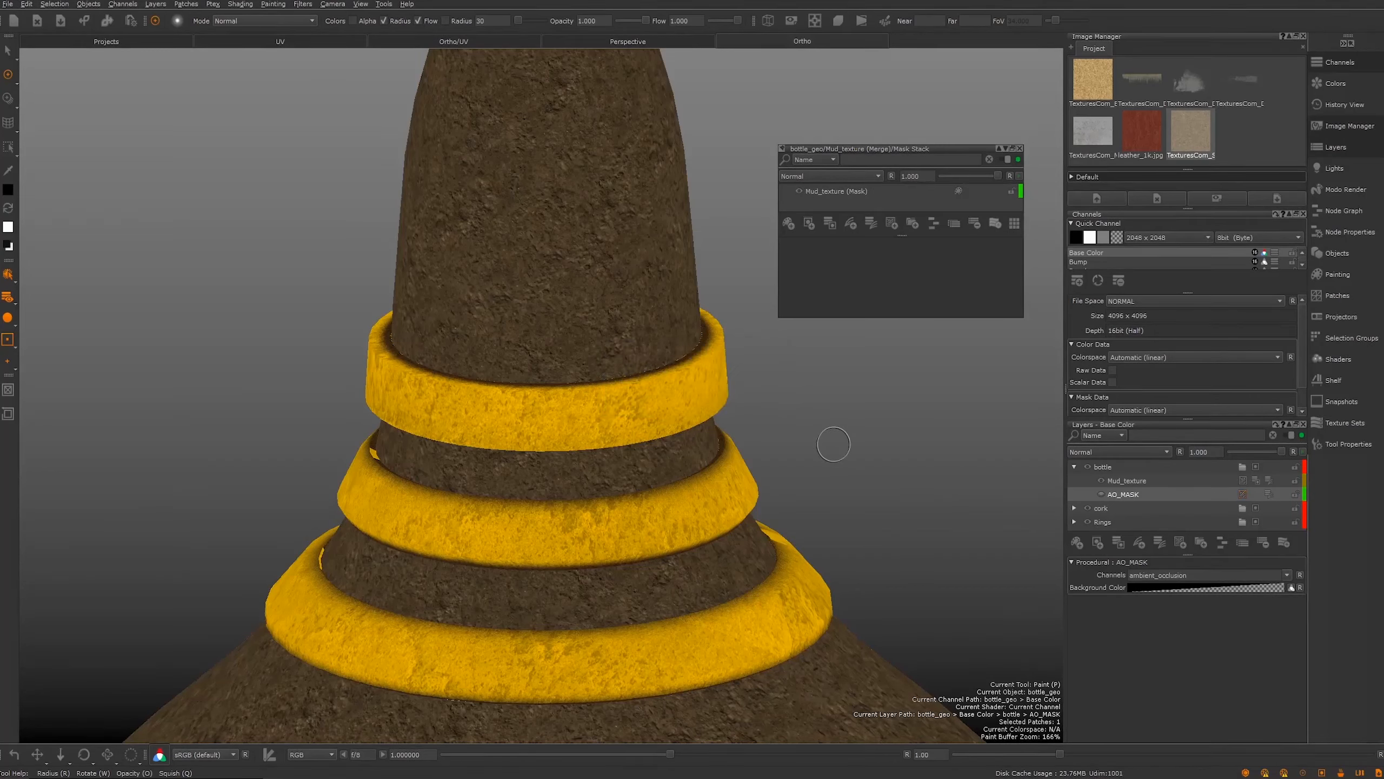
key(ctrl+v)
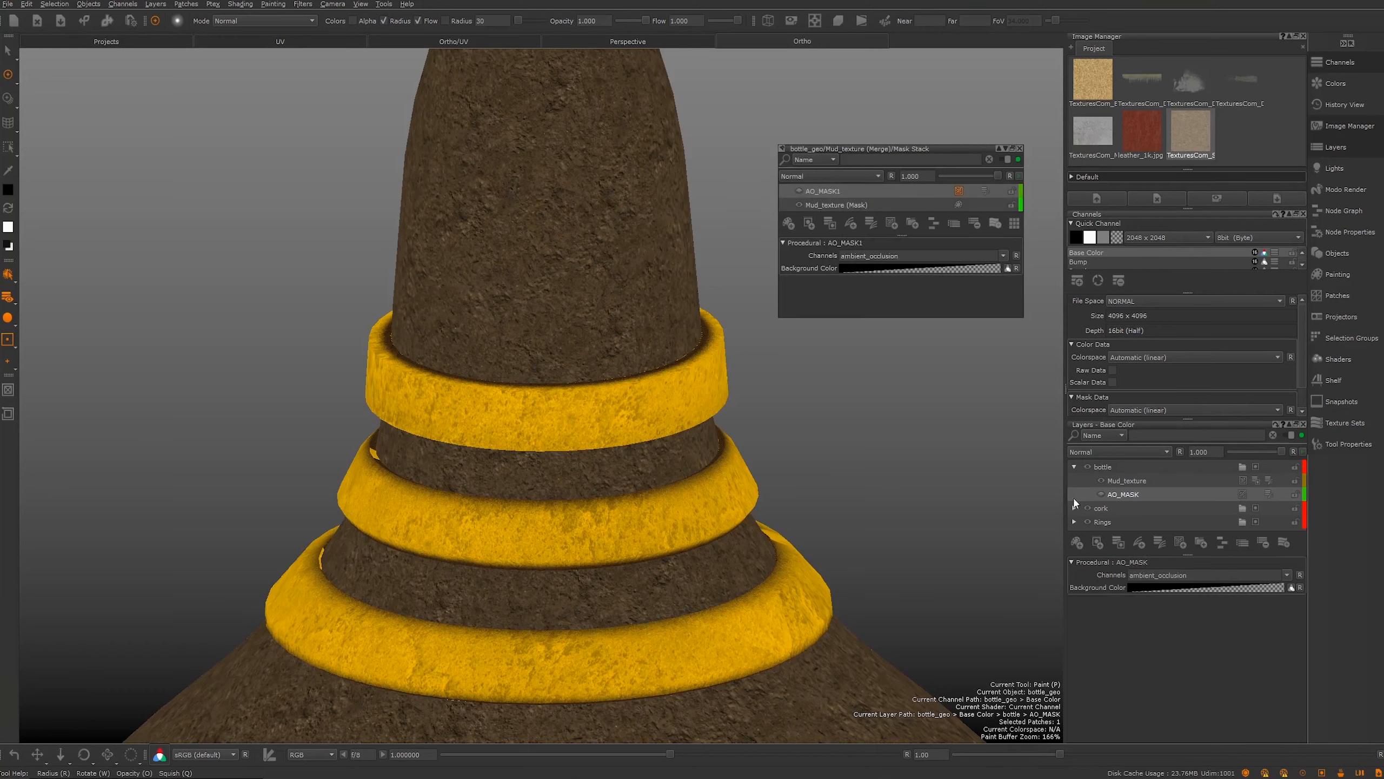
click(1122, 494)
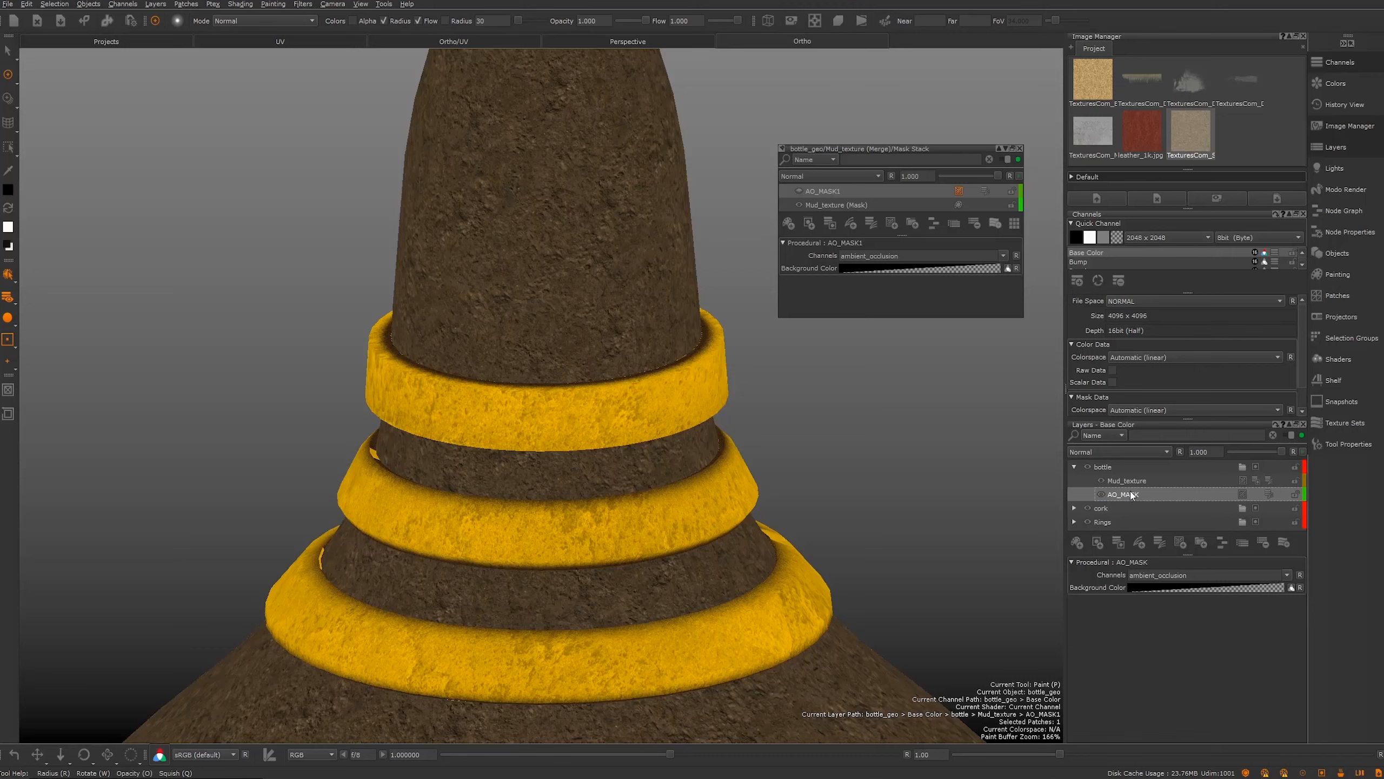
right_click(1131, 492)
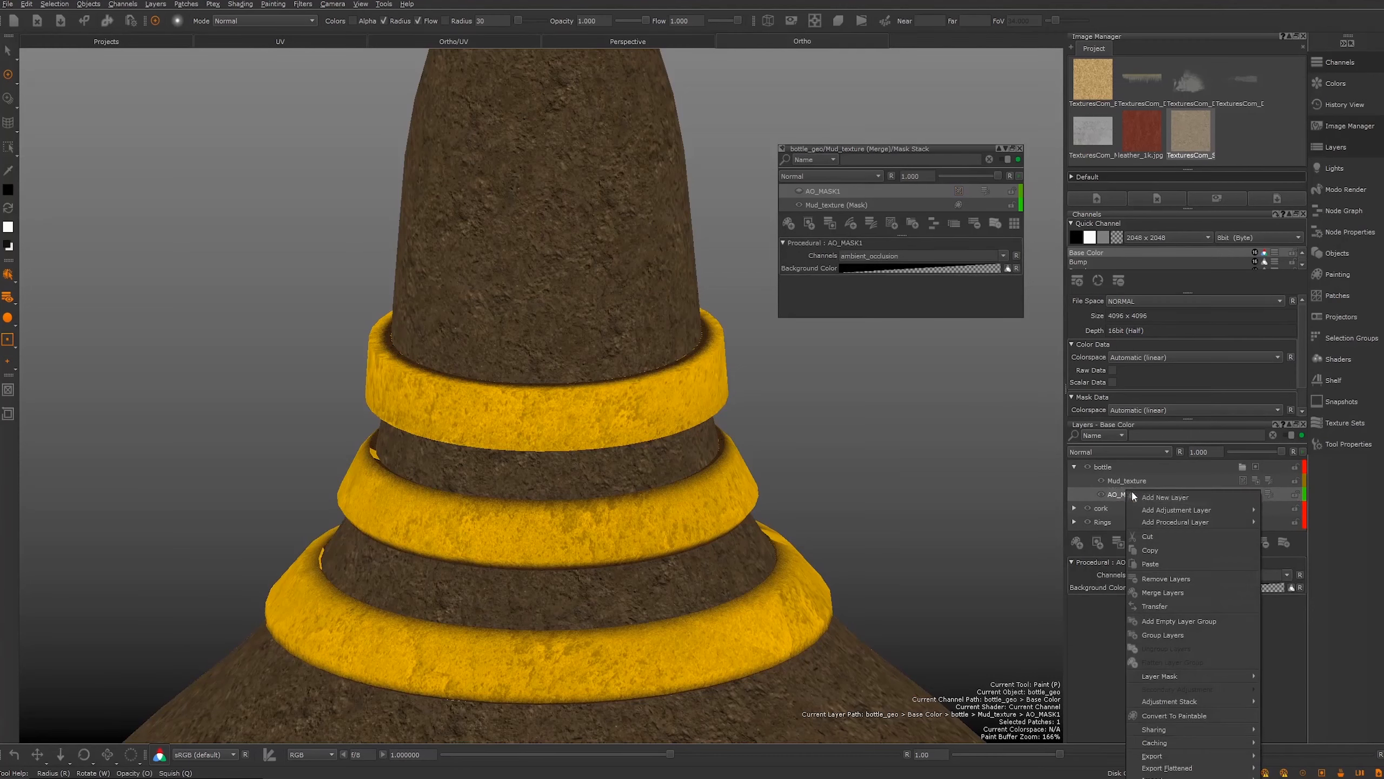
click(1156, 550)
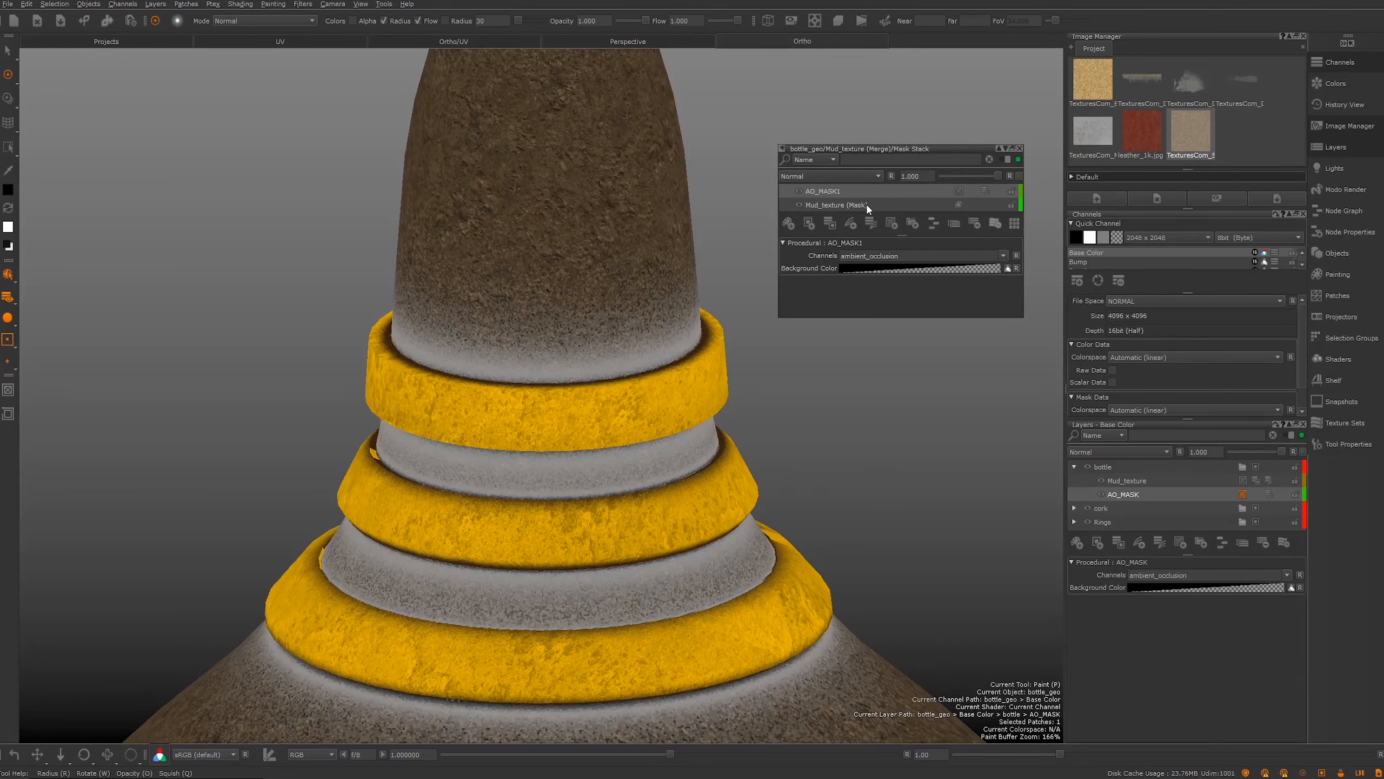
Step: Remove the default Mud_texture (Mask) layer from the mask stack and select the pasted AO_MASK1 layer
click(850, 204)
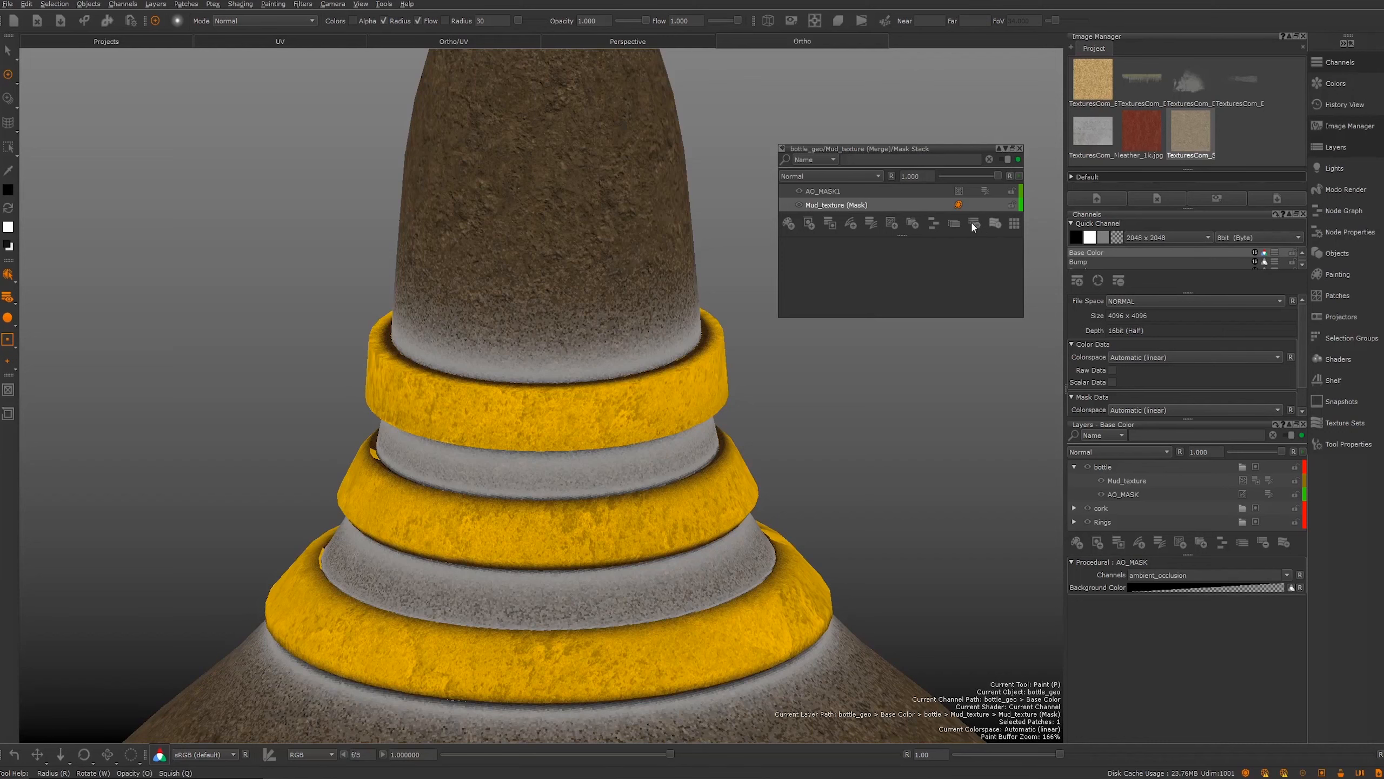
drag(910, 149, 953, 192)
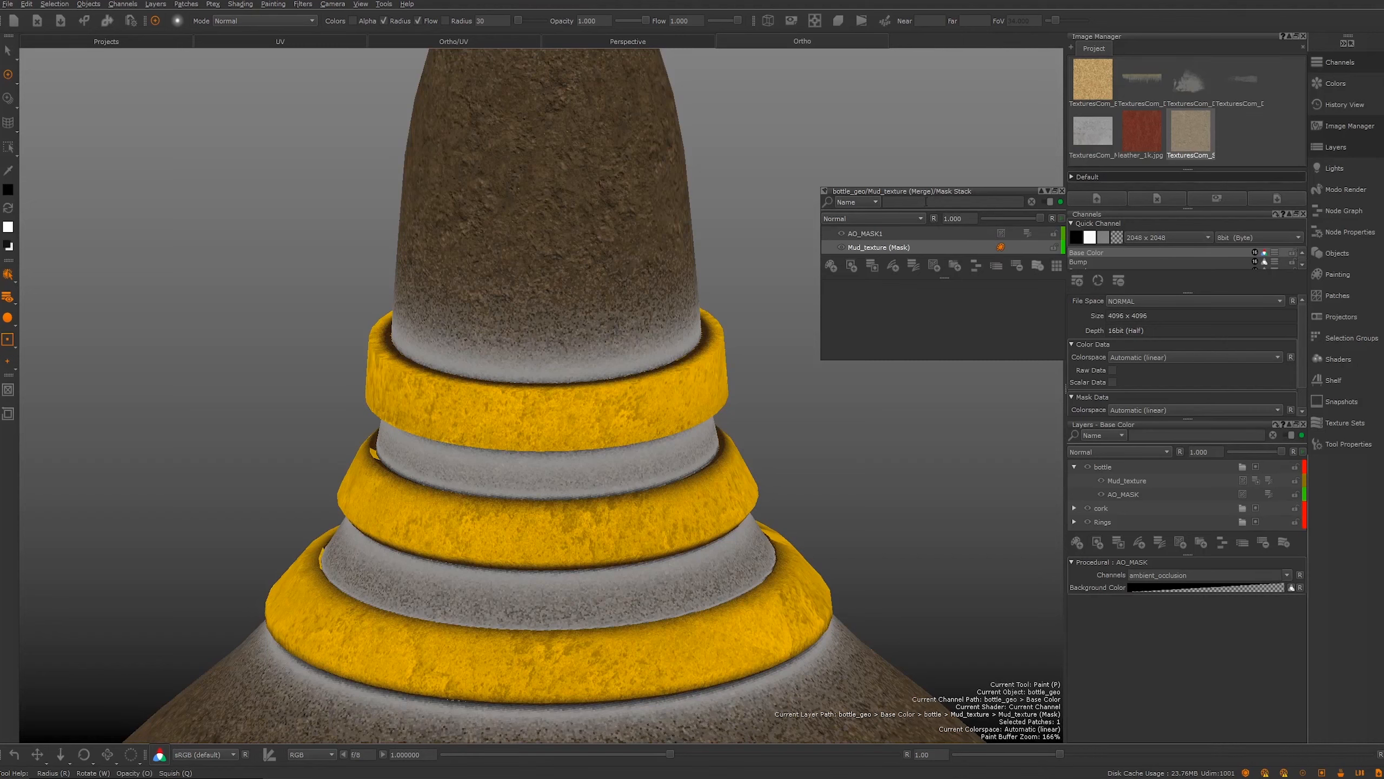
drag(912, 190, 889, 198)
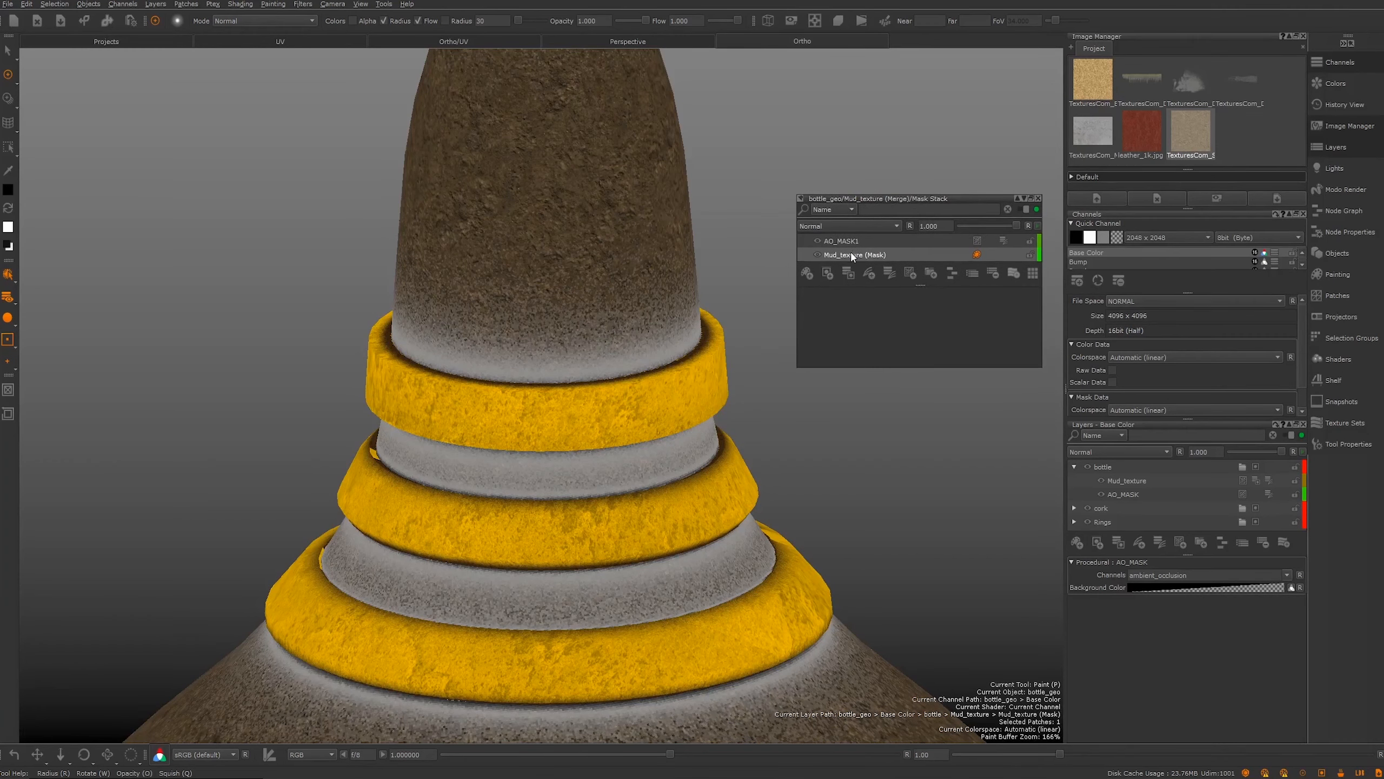
click(993, 273)
drag(872, 255, 863, 240)
click(873, 242)
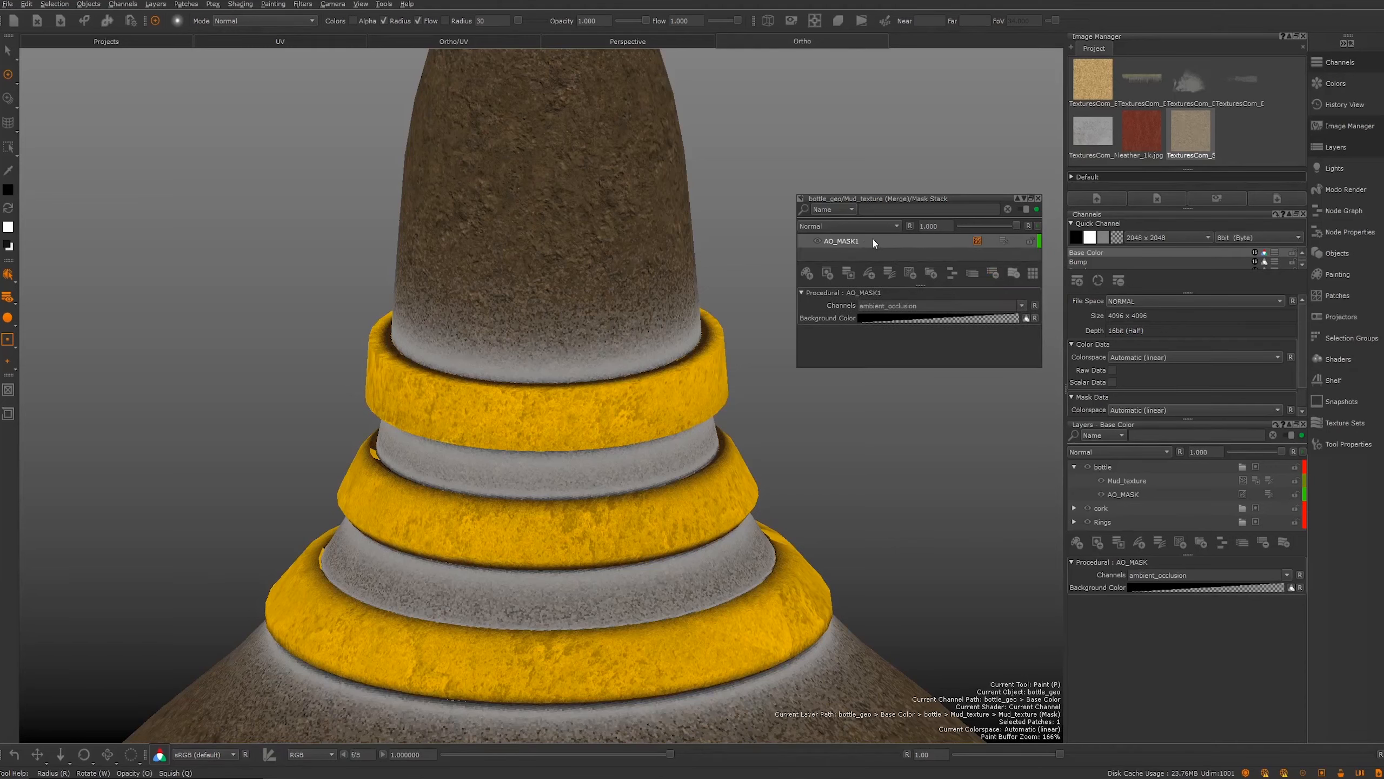
click(864, 244)
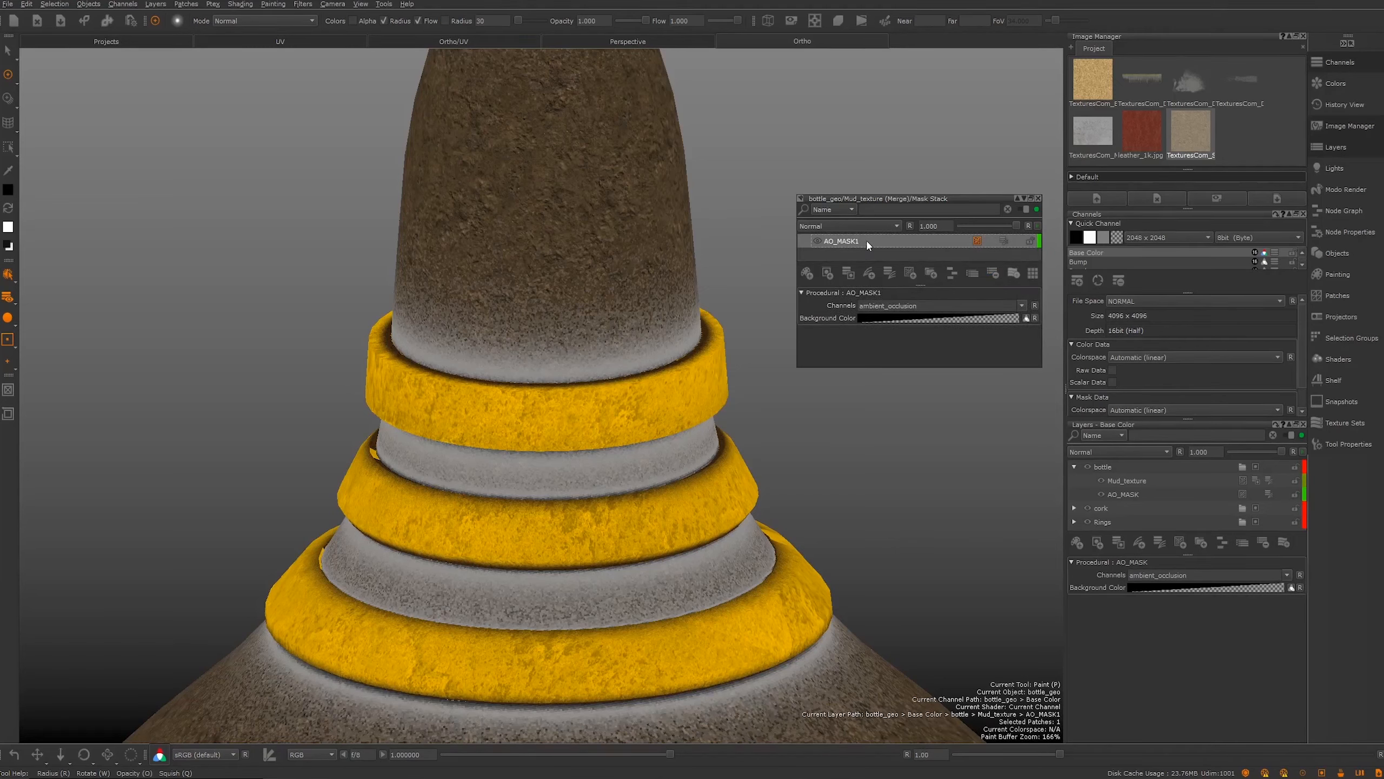
Step: Open the AO_MASK1 layer's adjustment stack, display its Brightness Lookup settings, and place the window below the mask stack
click(1002, 242)
click(1003, 242)
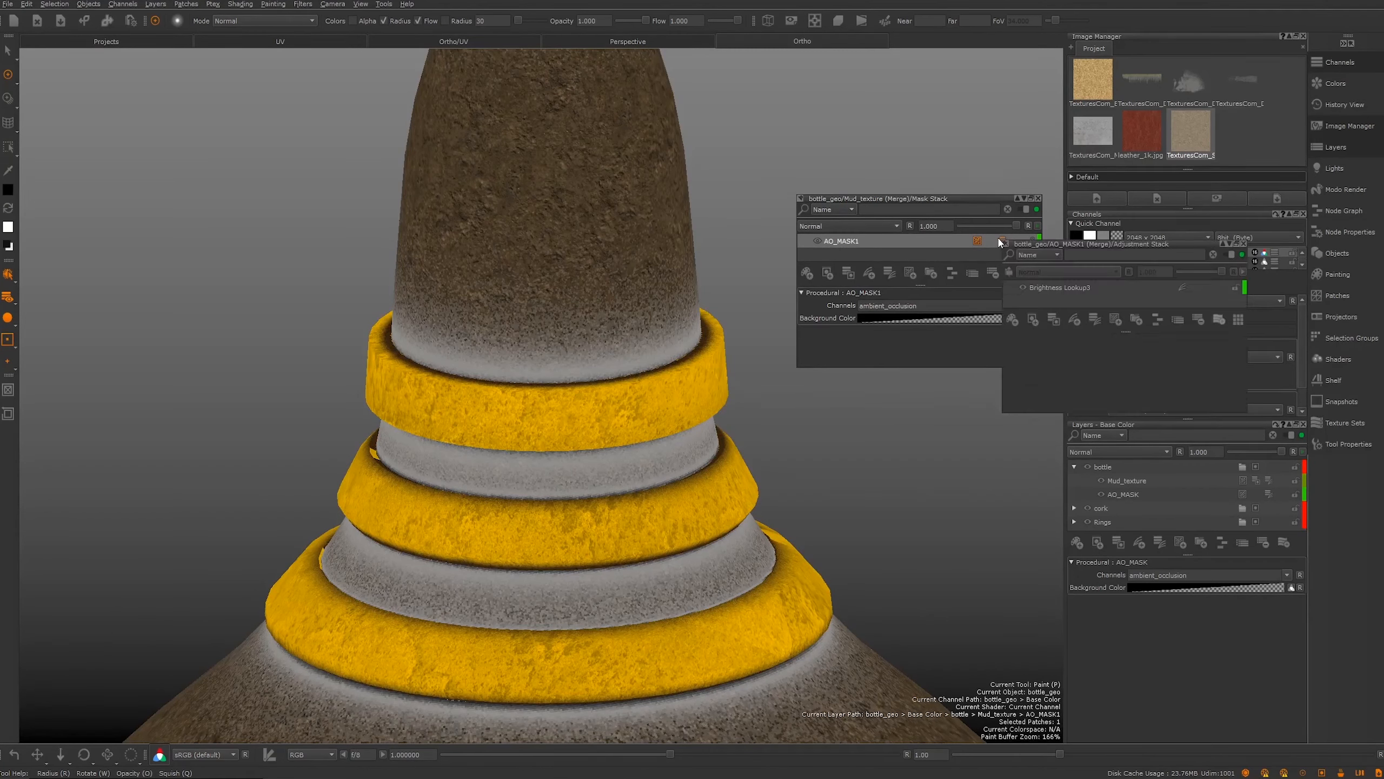
click(1045, 286)
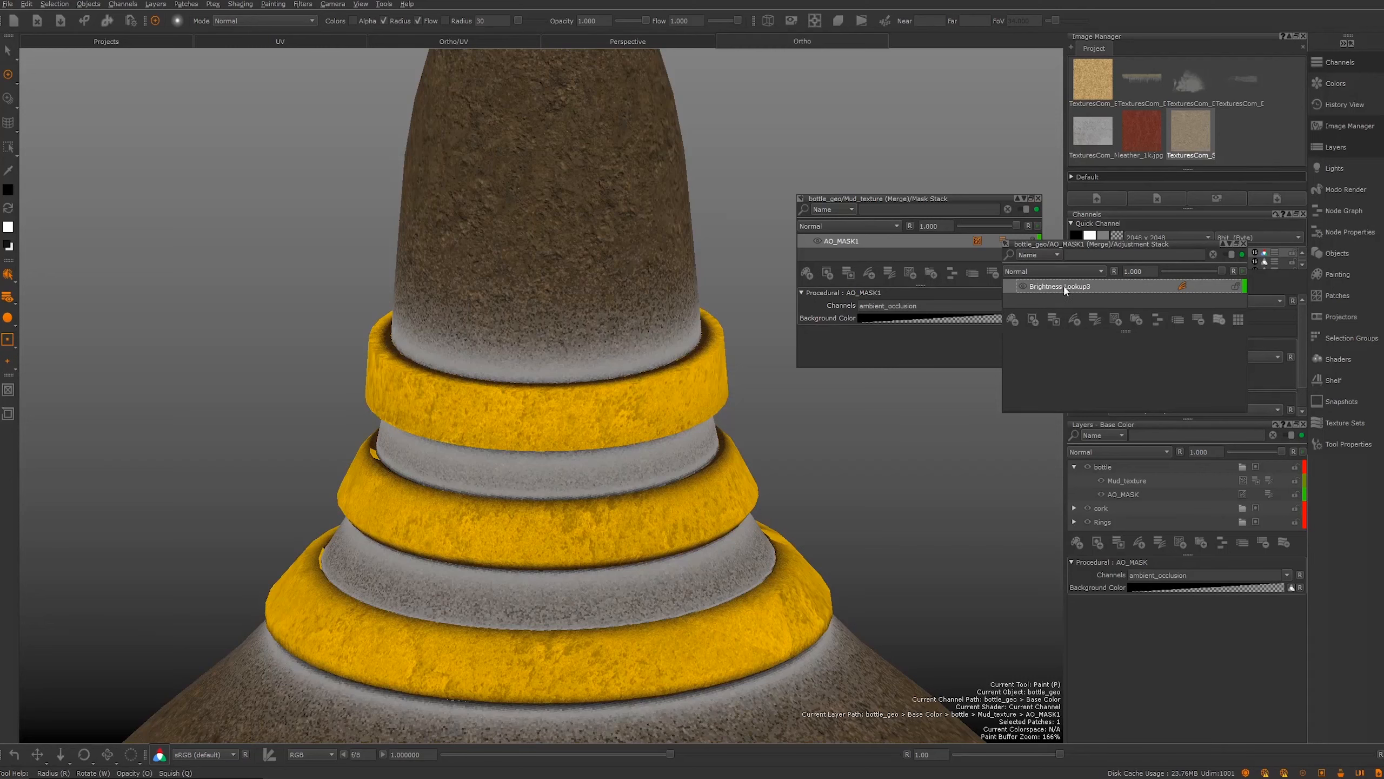
click(1066, 289)
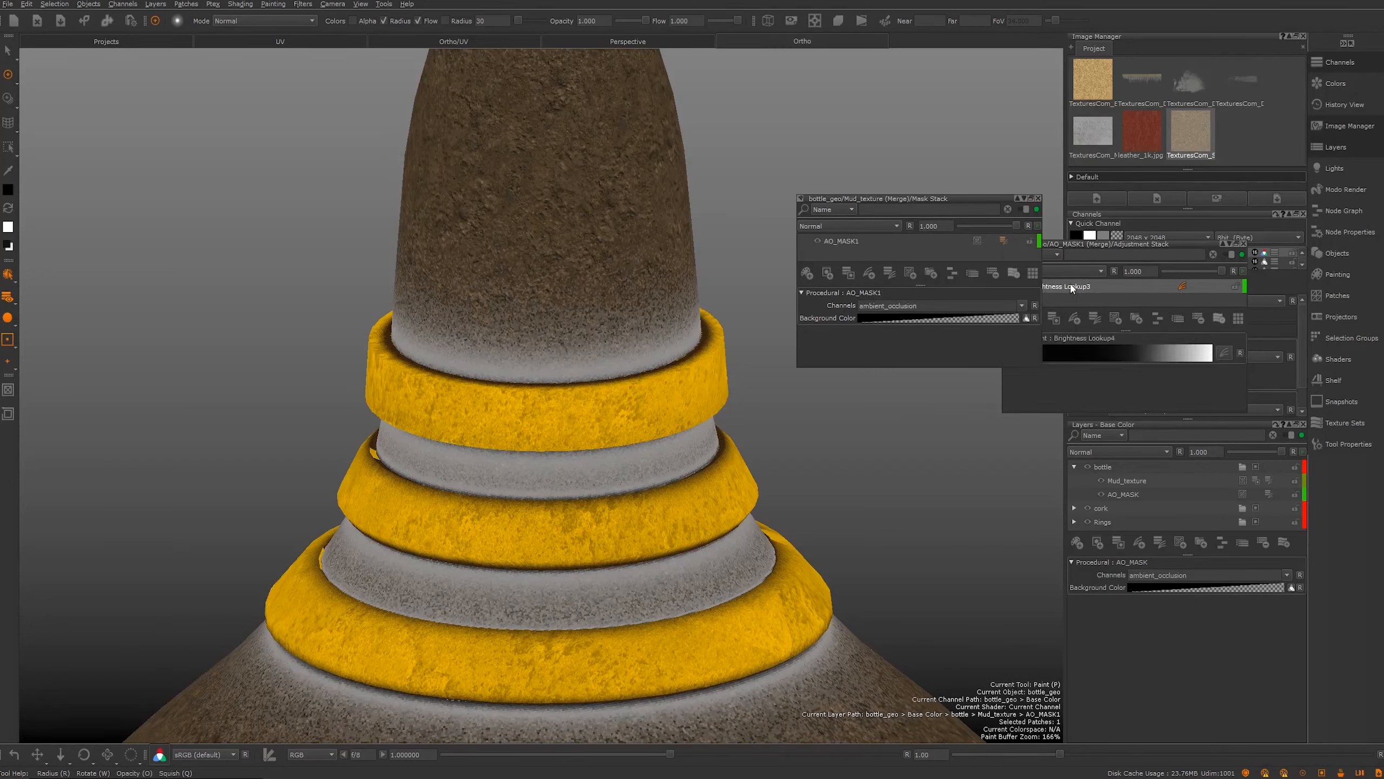
click(1071, 257)
drag(1068, 246, 918, 339)
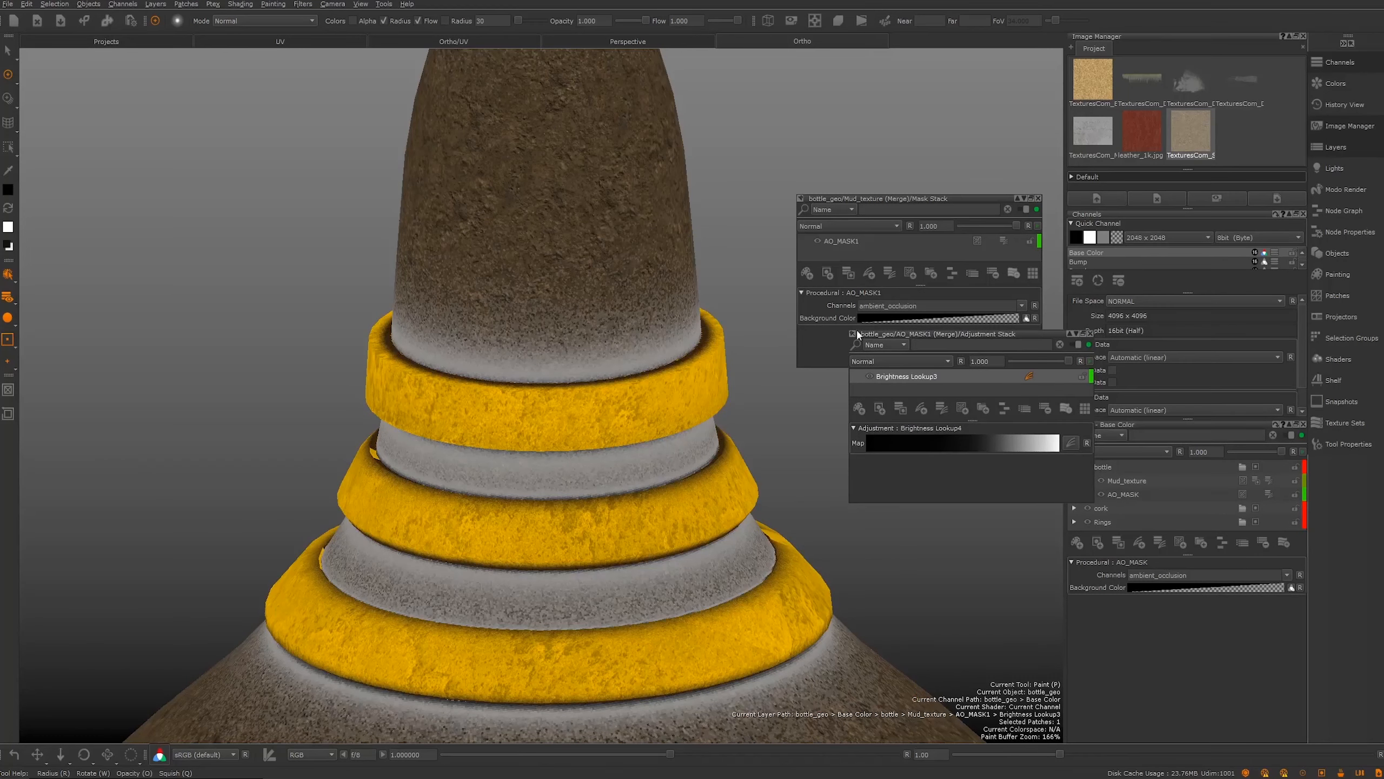
Step: Add an Invert adjustment above the Brightness Lookup in the AO_MASK1 adjustment stack and place its window below the mask stack
click(924, 380)
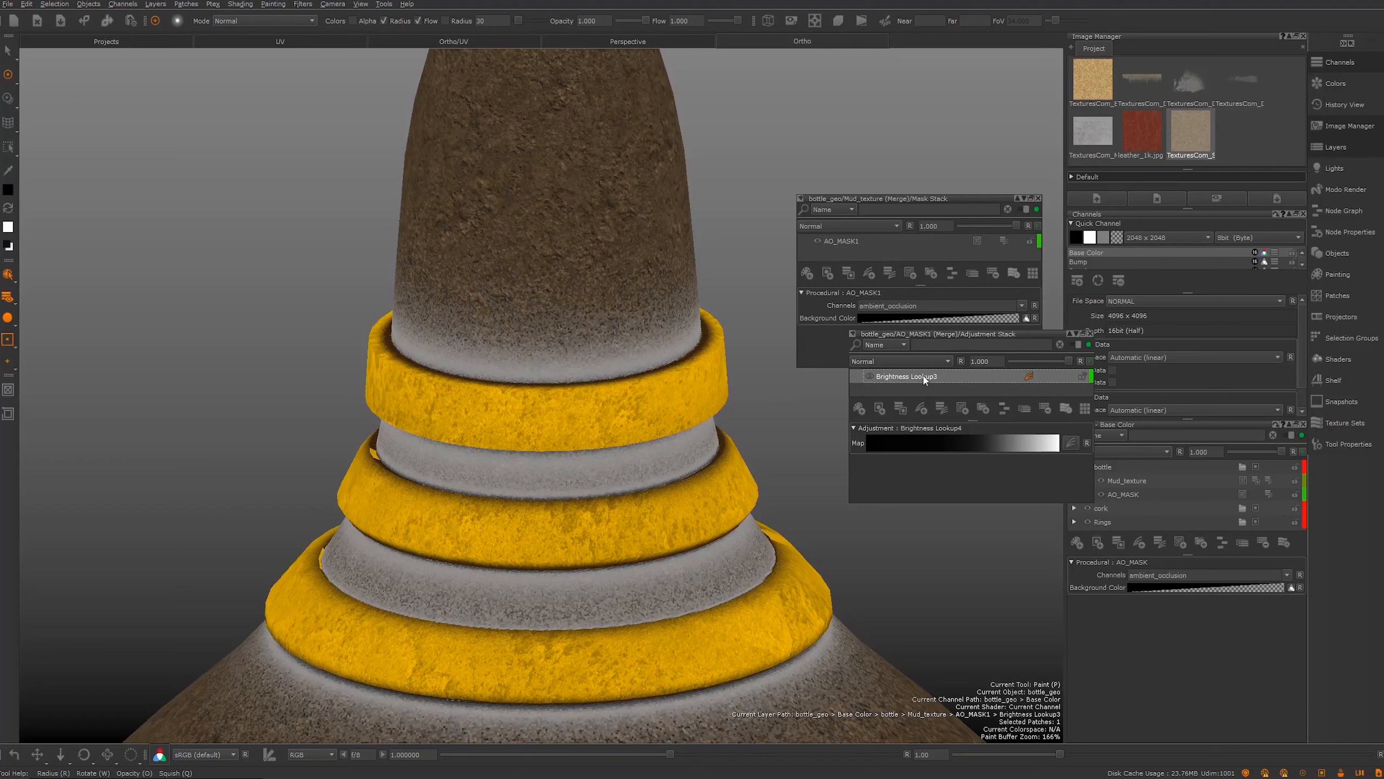
right_click(894, 380)
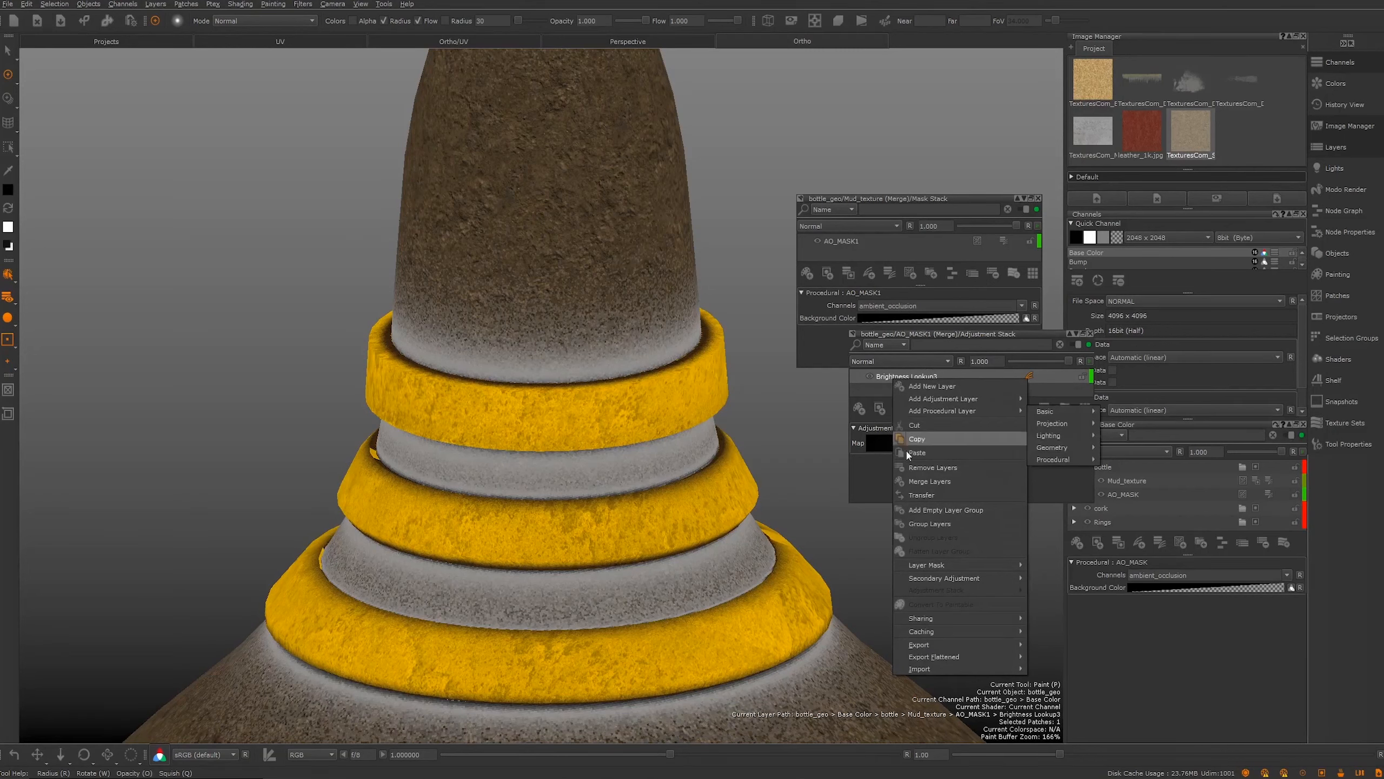
mouse_move(937, 398)
click(872, 388)
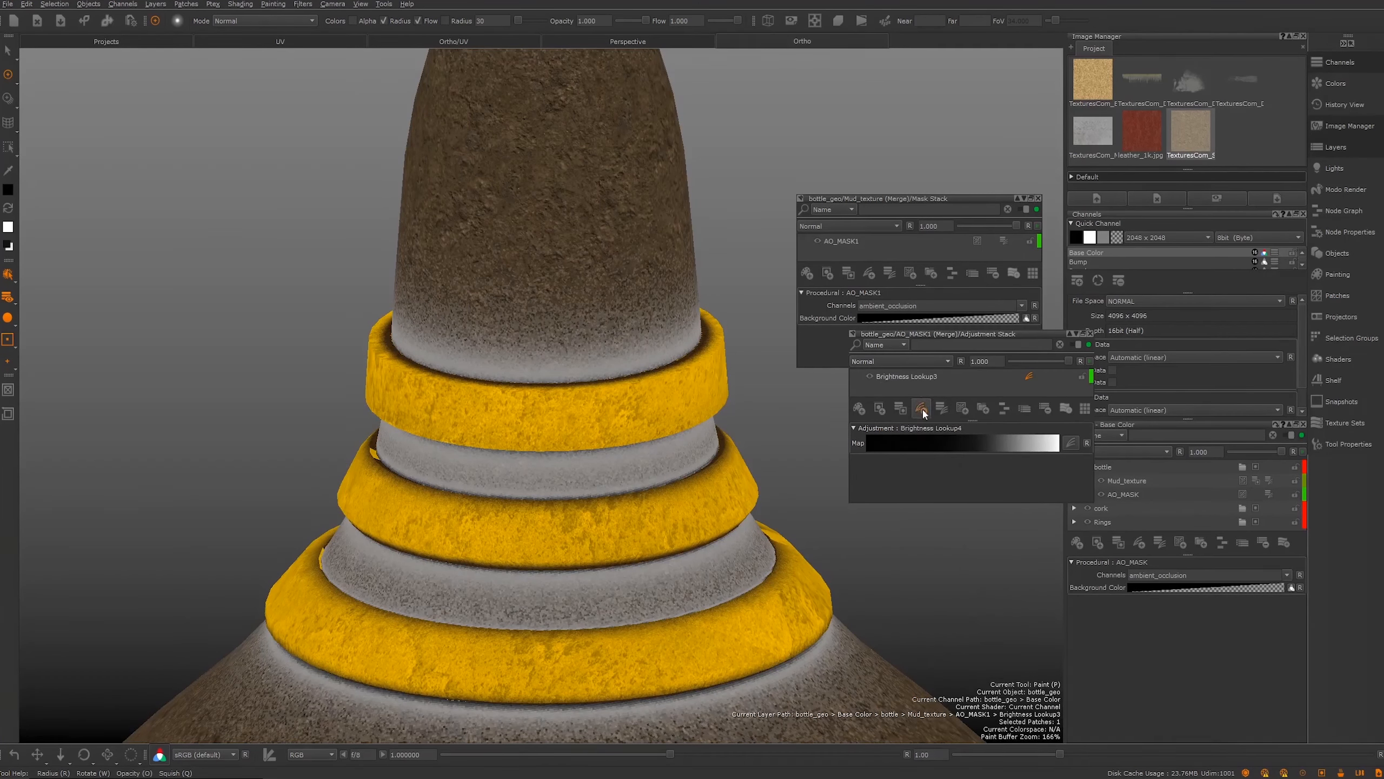
click(922, 408)
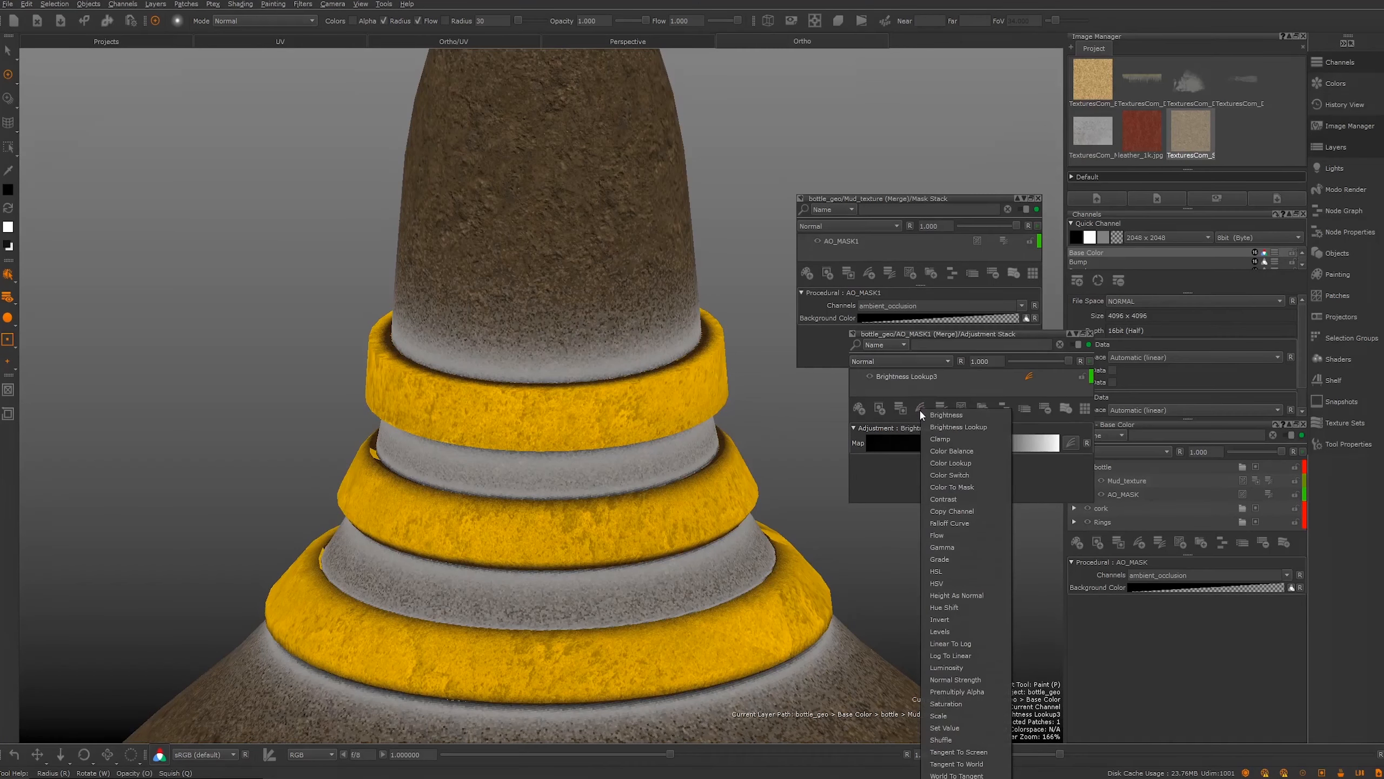
click(950, 619)
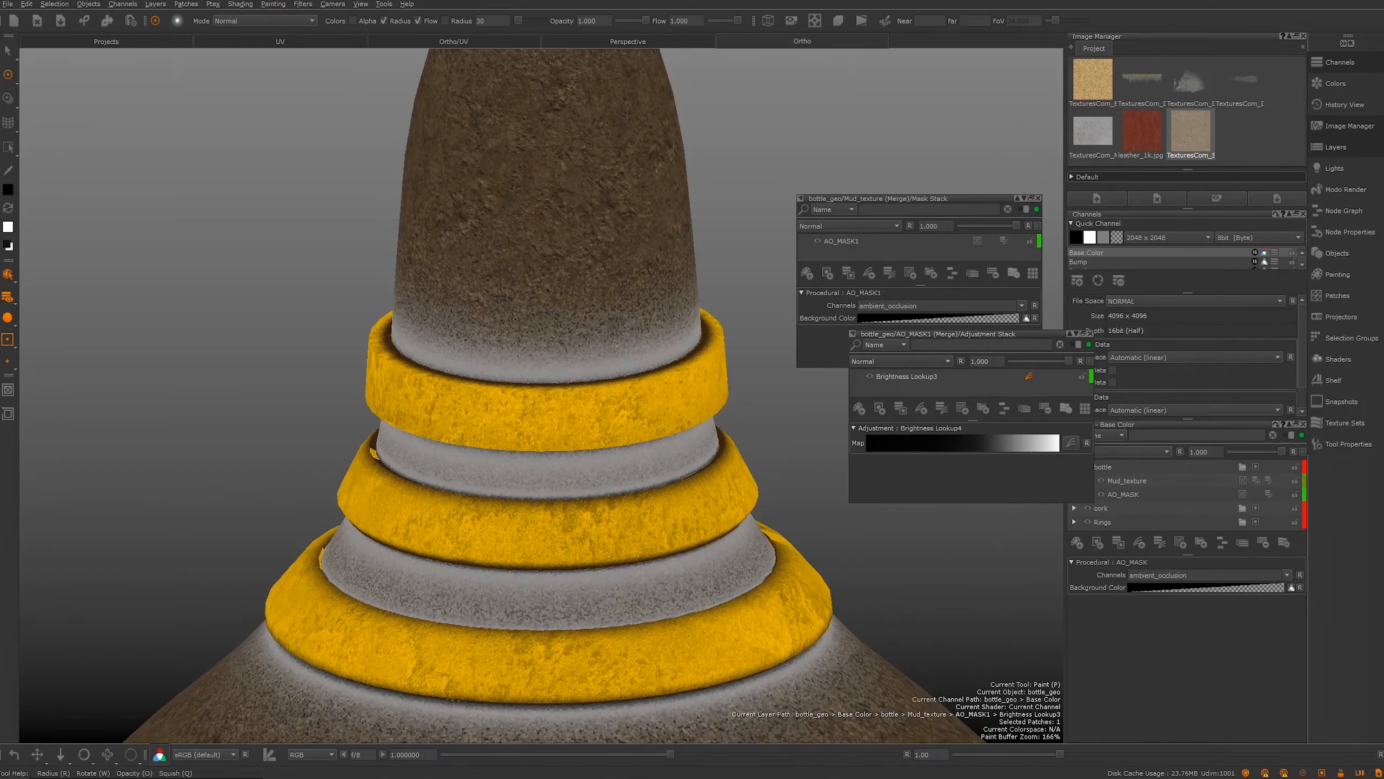
click(924, 337)
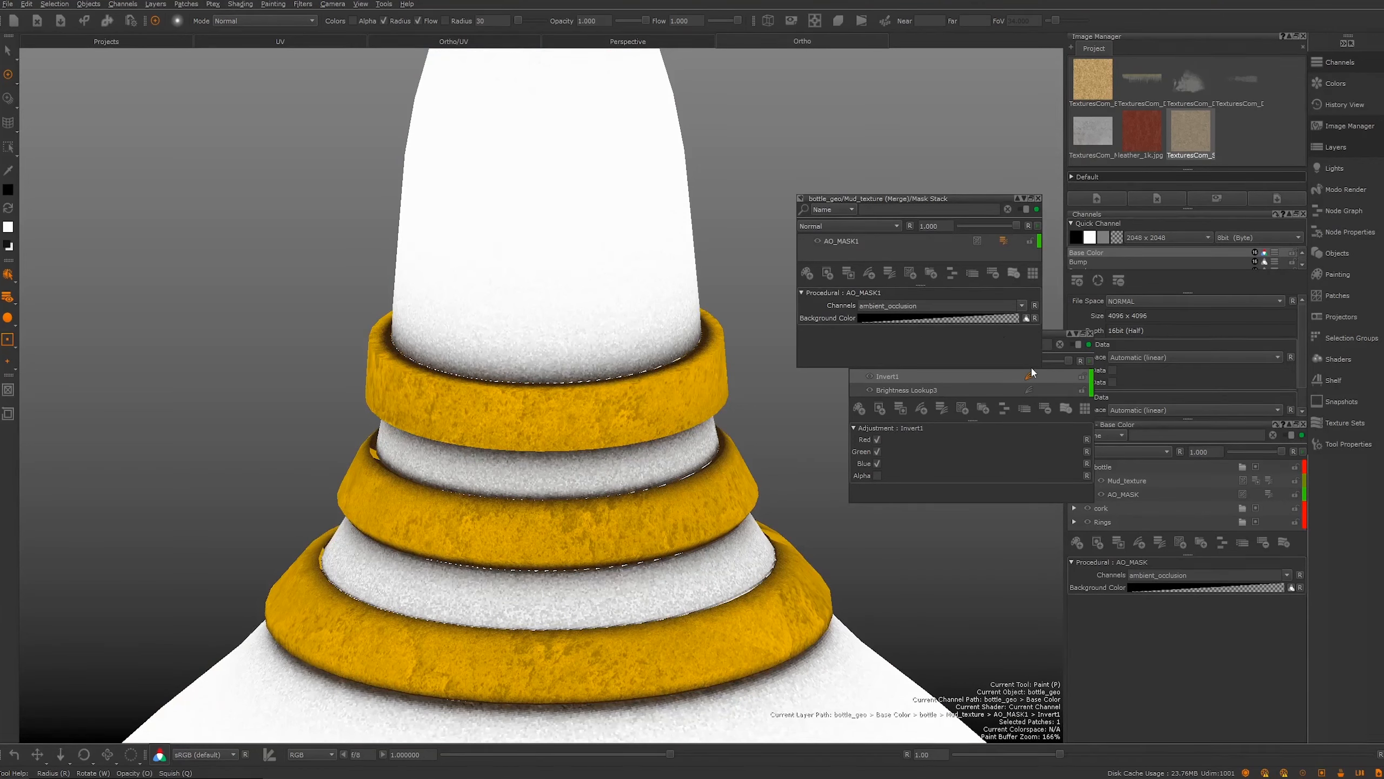
drag(1053, 336, 1000, 383)
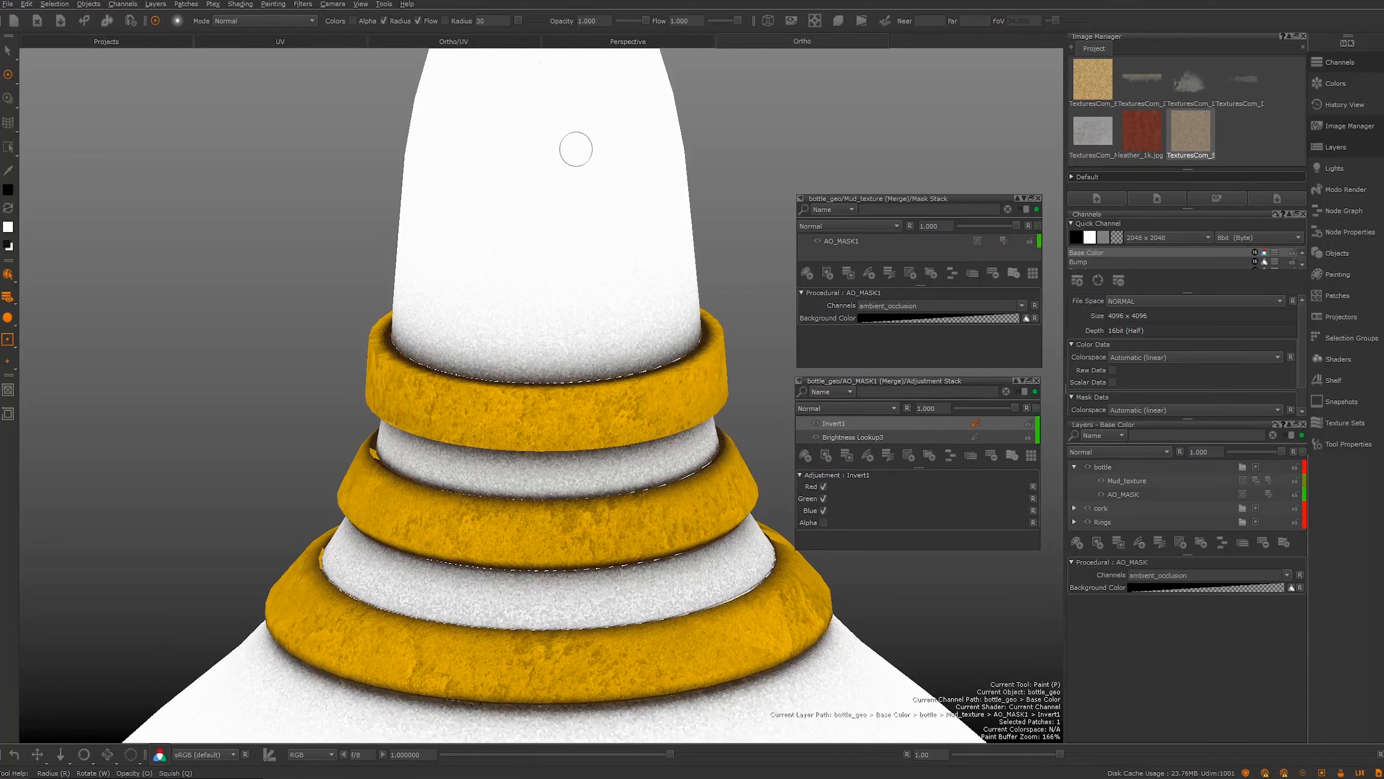
Step: Remove the AO_MASK layer from the bottle group and select the Mud_texture layer
click(1128, 494)
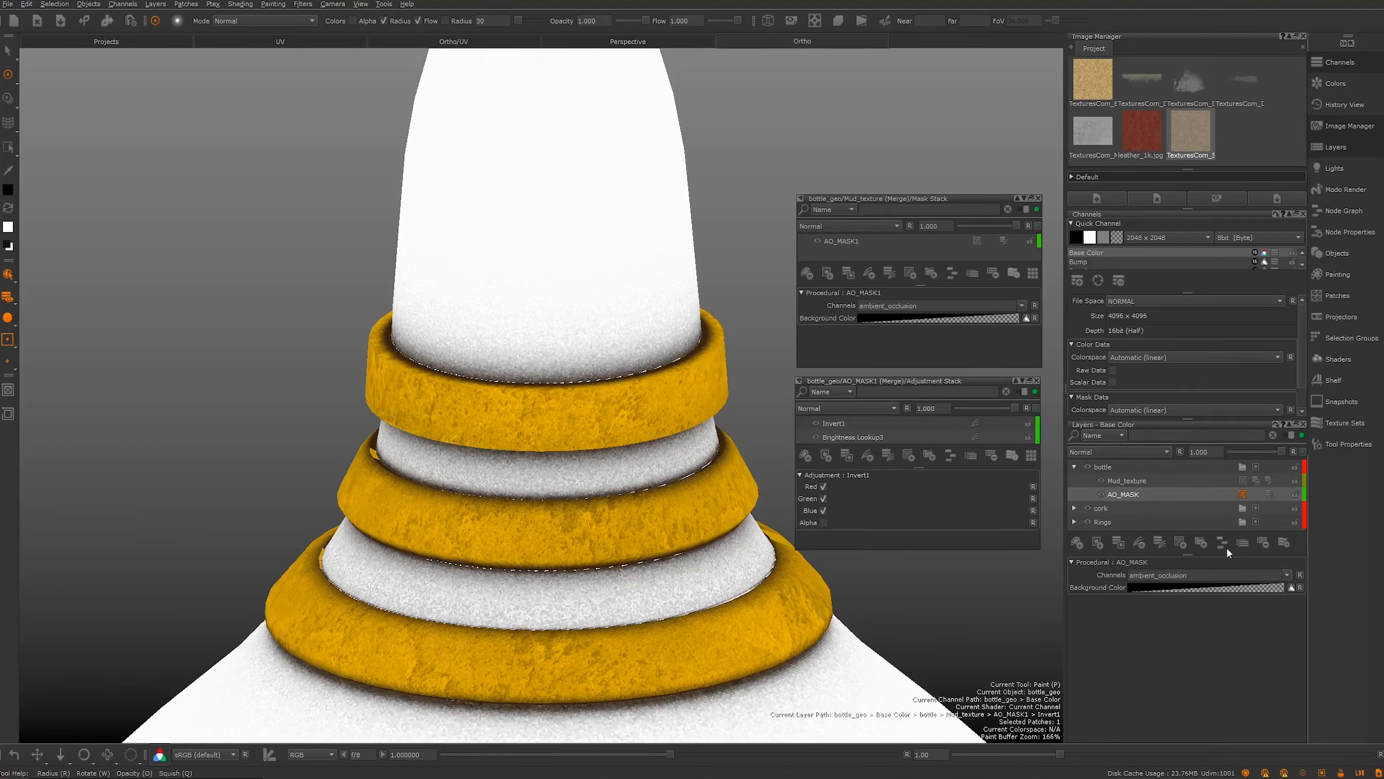
click(1263, 543)
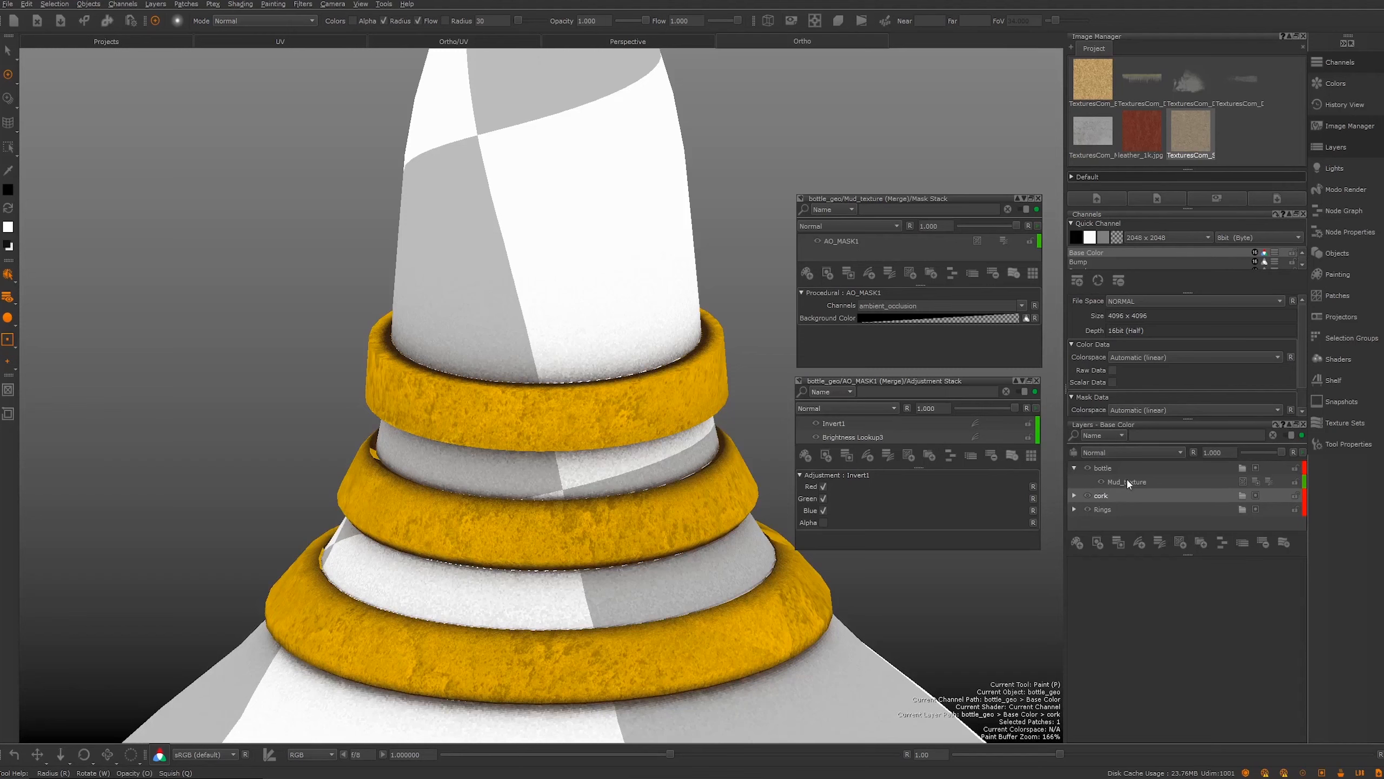
click(1126, 480)
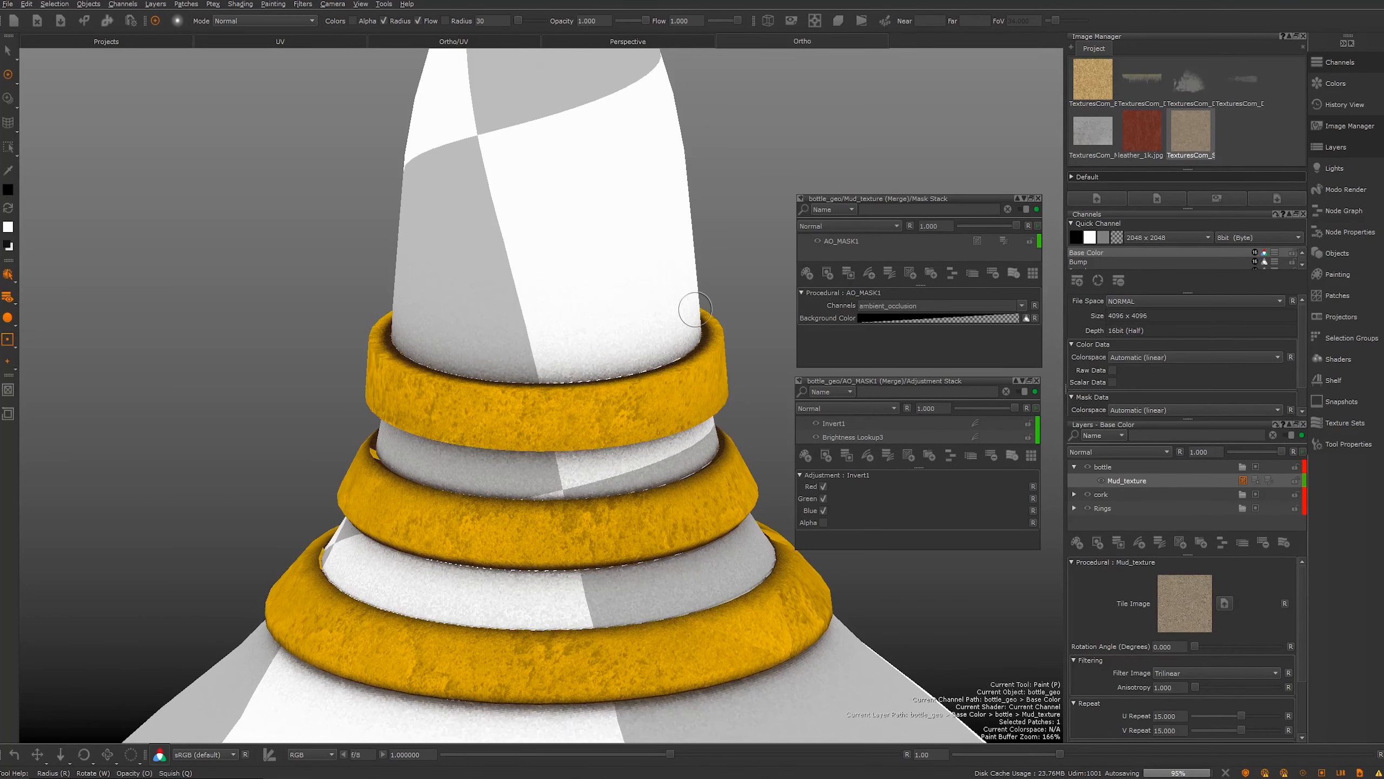
Step: Examine the inverted ambient occlusion mask on the bottle neck and around the yellow rings from several angles
alt+drag(637, 330, 628, 356)
alt+right_drag(627, 355, 631, 330)
mouse_move(631, 331)
alt+mouse_down()
mouse_move(735, 337)
mouse_move(668, 322)
alt+mouse_up()
alt+right_drag(667, 322, 316, 237)
alt+right_drag(479, 273, 218, 220)
mouse_move(559, 403)
alt+right_down()
mouse_move(948, 540)
mouse_move(763, 560)
mouse_move(878, 638)
alt+right_up()
alt+drag(573, 352, 577, 396)
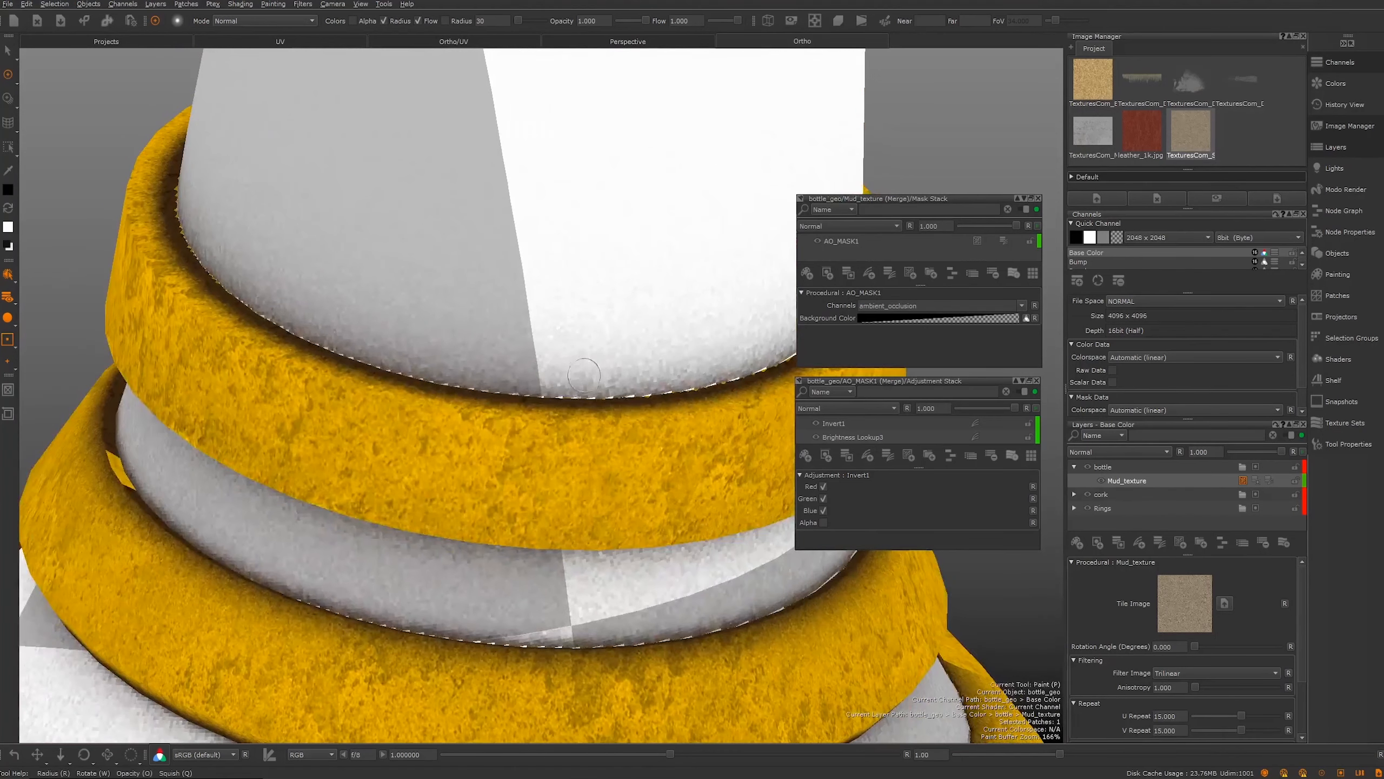
alt+drag(458, 400, 556, 401)
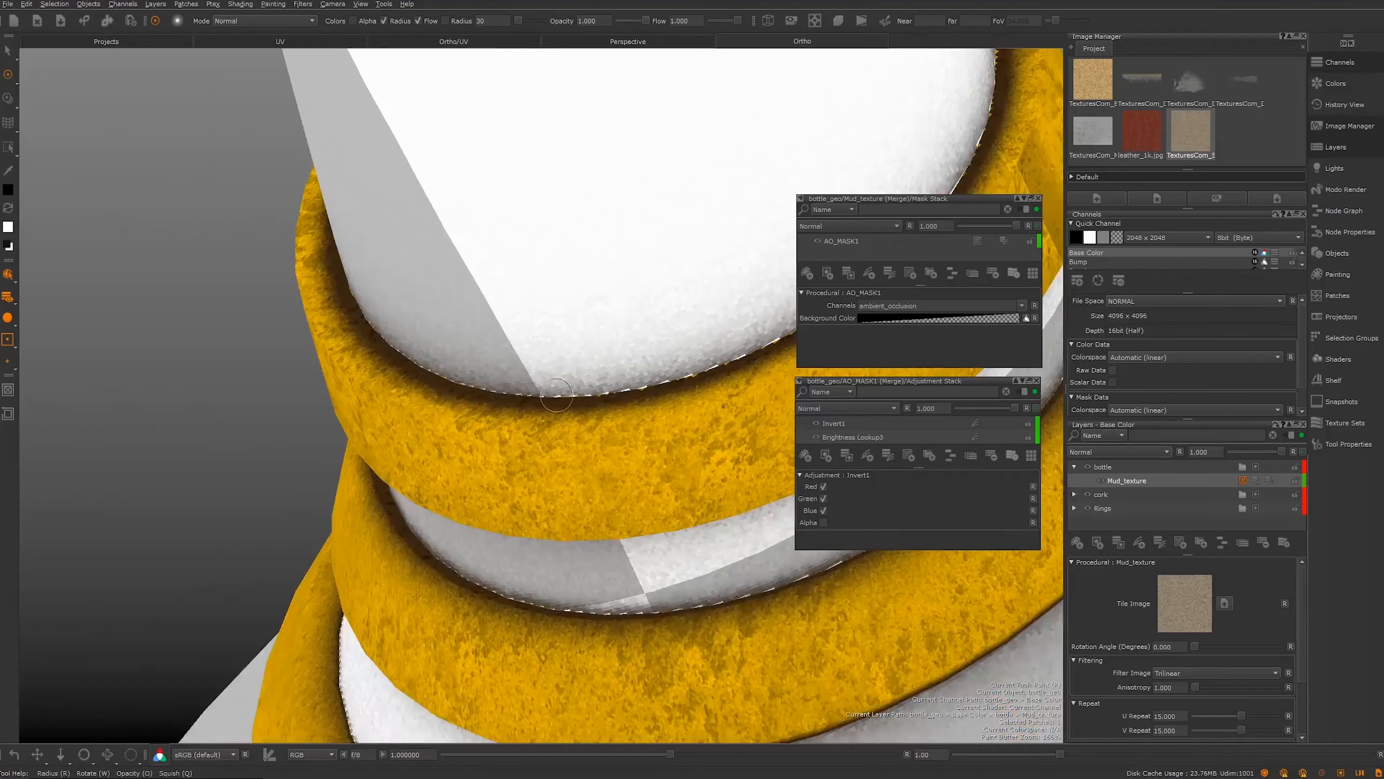
alt+right_drag(483, 439, 327, 381)
alt+drag(574, 340, 436, 290)
alt+right_drag(436, 290, 321, 262)
mouse_move(507, 297)
alt+mouse_down()
mouse_move(550, 312)
mouse_move(473, 418)
mouse_move(485, 411)
alt+mouse_up()
alt+right_drag(485, 411, 630, 380)
mouse_move(629, 380)
alt+mouse_down()
mouse_move(519, 349)
mouse_move(527, 312)
alt+mouse_up()
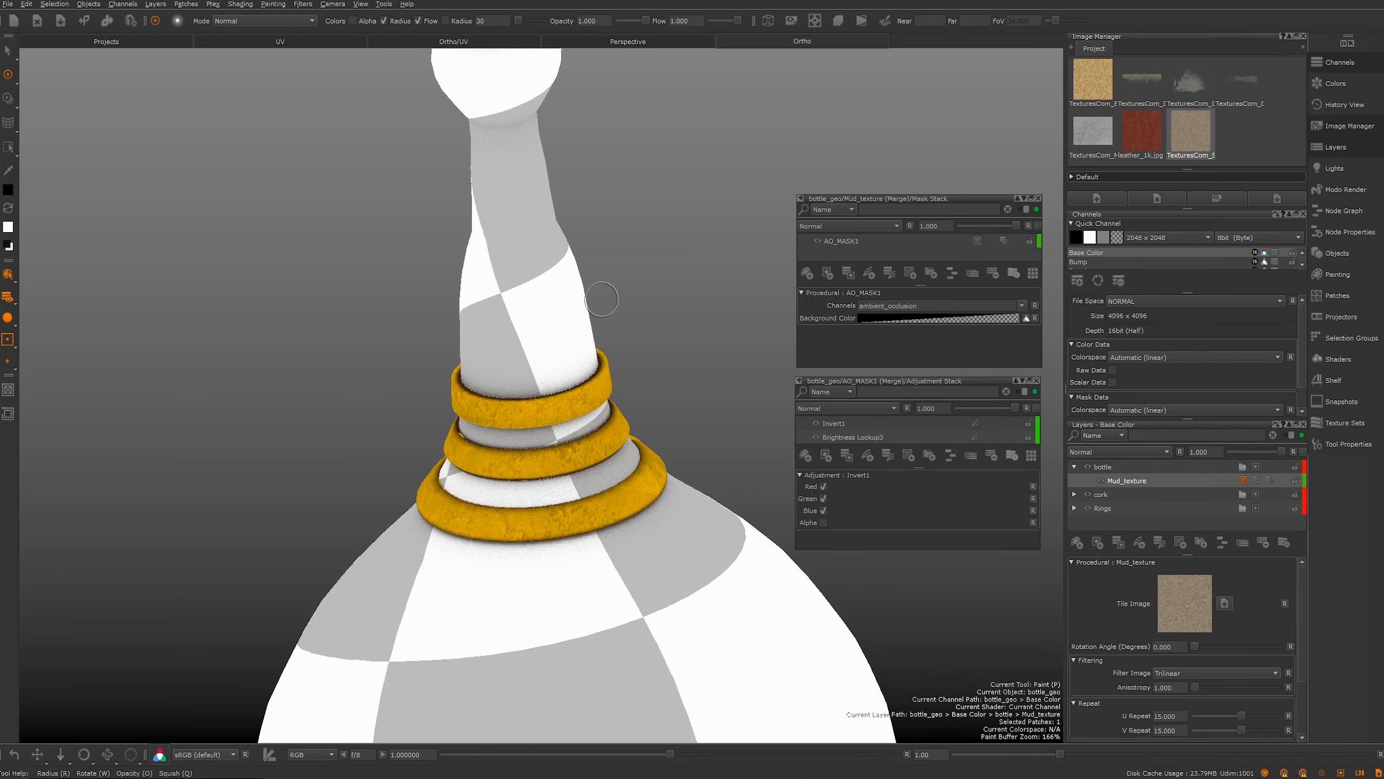
mouse_move(618, 300)
alt+right_down()
mouse_move(618, 256)
mouse_move(763, 411)
alt+right_up()
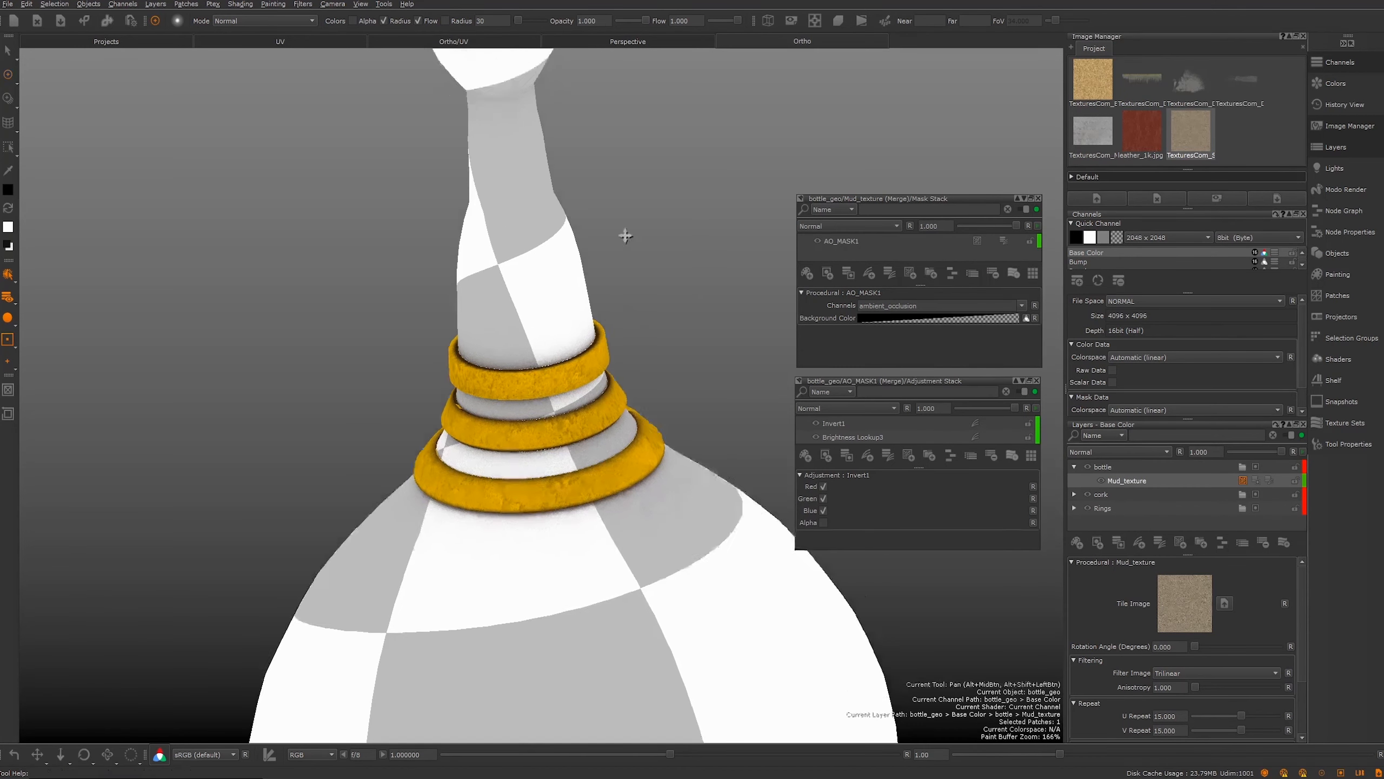
alt+drag(586, 341, 591, 374)
alt+right_drag(588, 351, 565, 327)
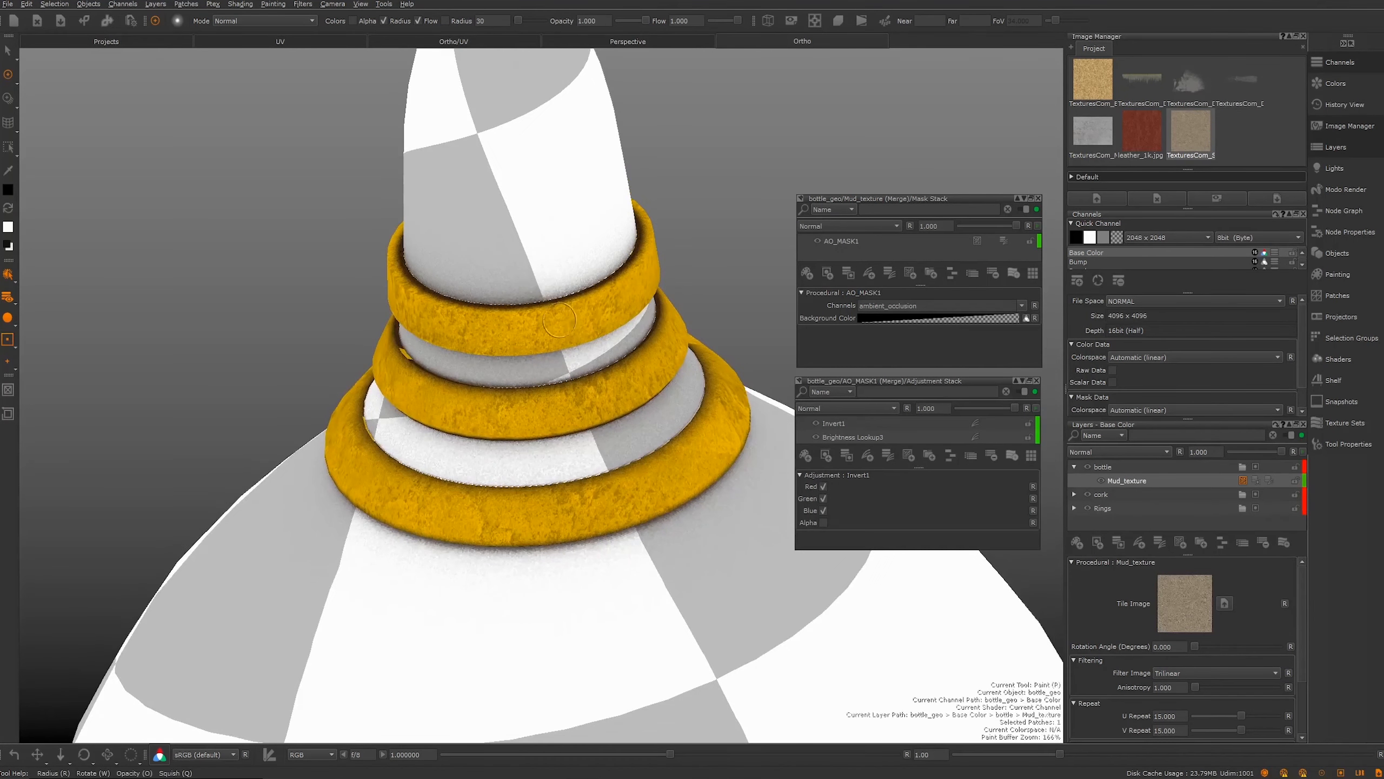
alt+right_drag(627, 349, 674, 338)
mouse_move(674, 338)
alt+mouse_down()
mouse_move(569, 355)
mouse_move(609, 333)
mouse_move(461, 309)
mouse_move(516, 294)
mouse_move(464, 289)
mouse_move(627, 411)
mouse_move(462, 402)
mouse_move(485, 344)
mouse_move(545, 332)
alt+mouse_up()
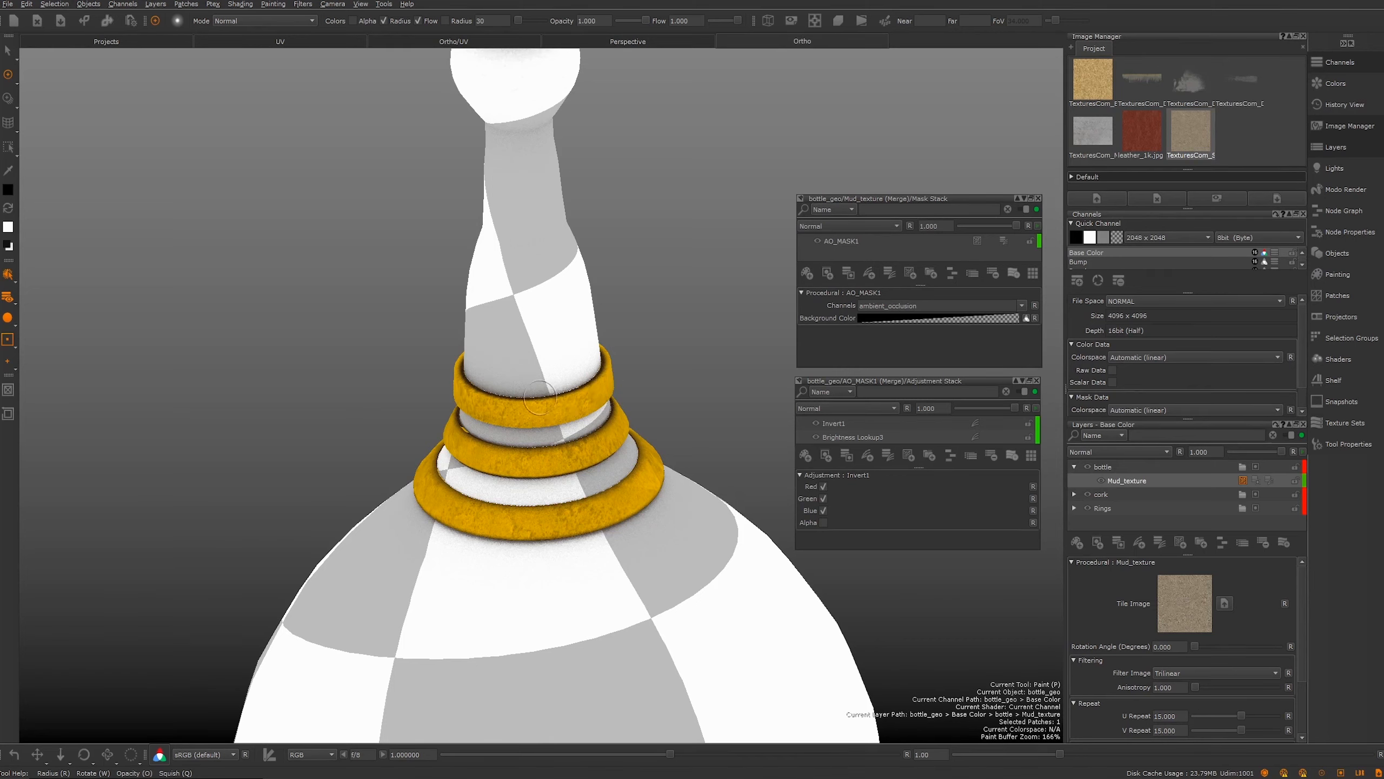
Step: Examine the mud masking on the bottle's round body and underside
scroll(538, 397, down, 5)
scroll(654, 479, up, 8)
scroll(654, 479, down, 8)
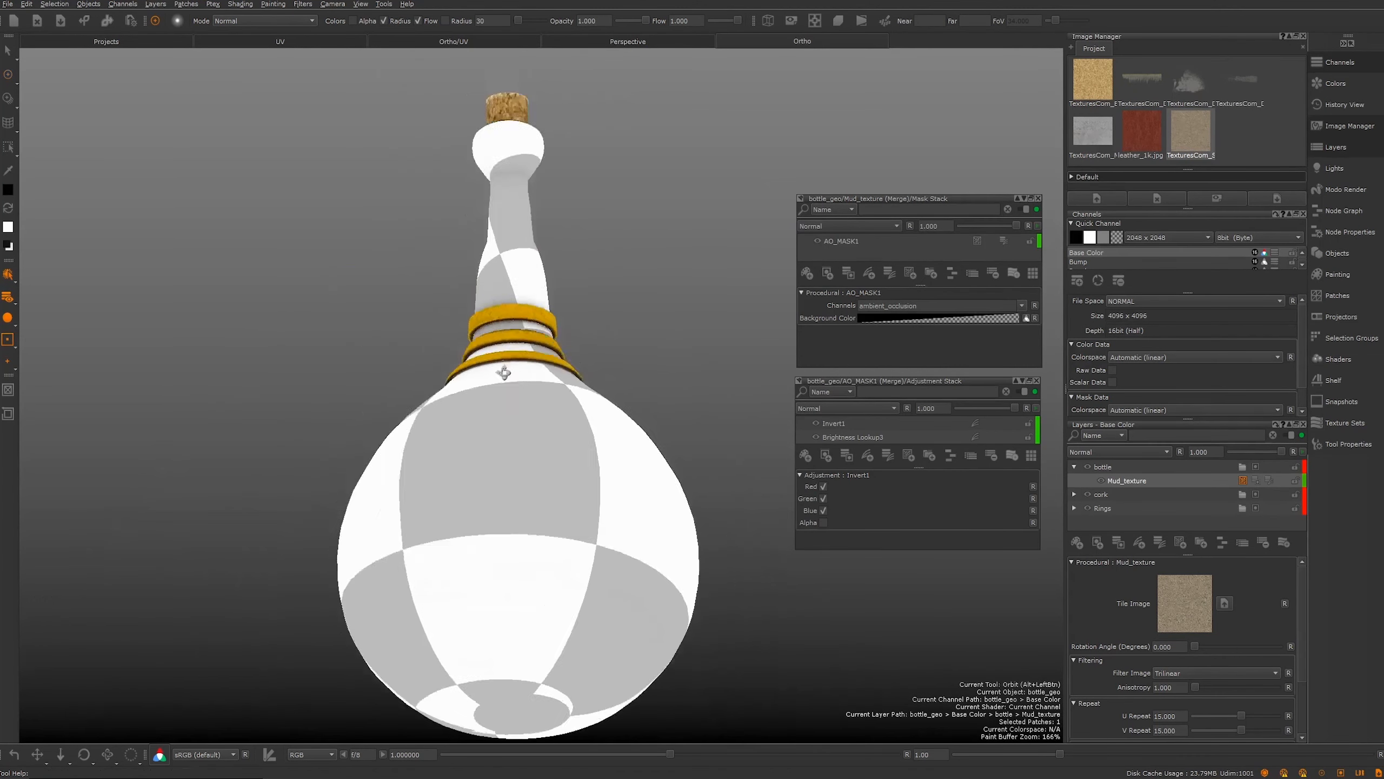
alt+drag(503, 372, 482, 343)
scroll(482, 343, up, 5)
scroll(565, 334, down, 5)
key(p)
alt+drag(303, 247, 426, 322)
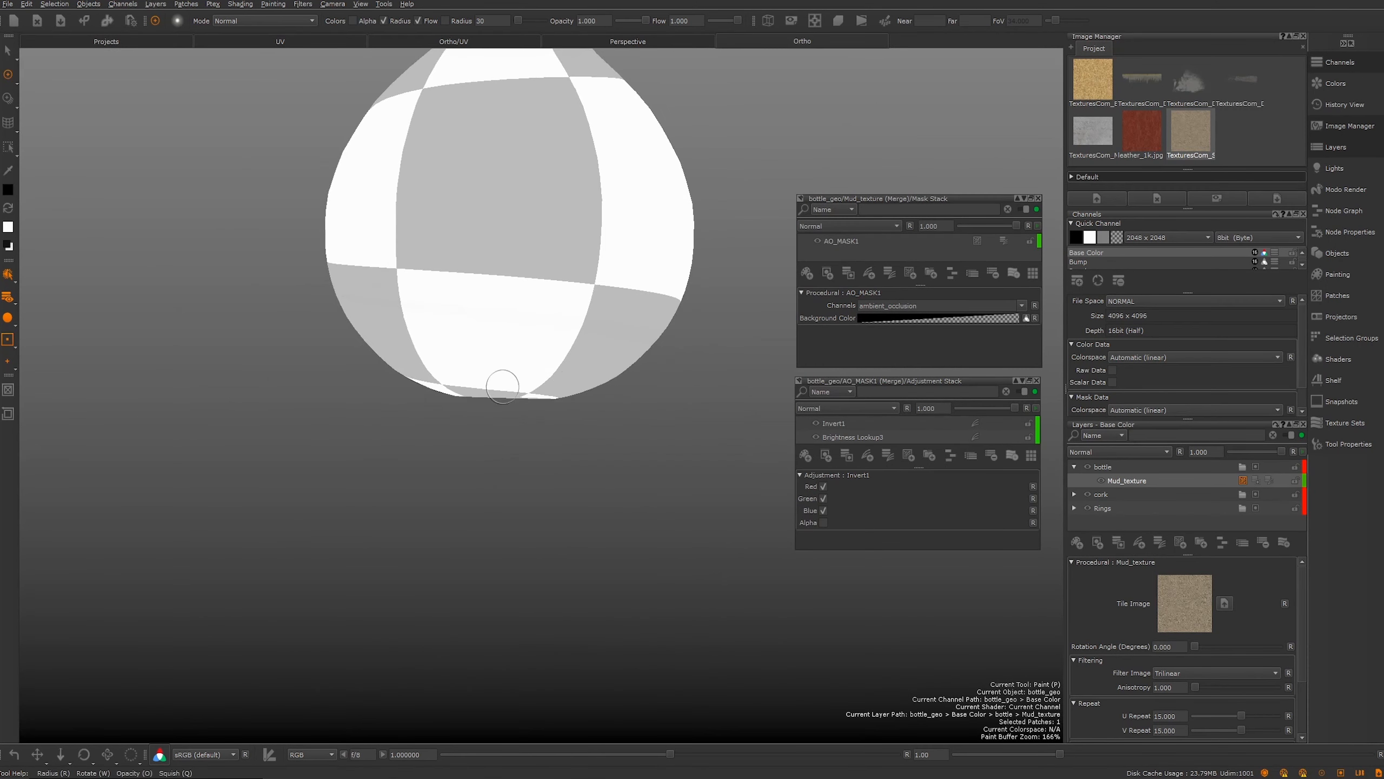
mouse_move(586, 232)
alt+middle_down()
mouse_move(689, 420)
mouse_move(612, 538)
alt+middle_up()
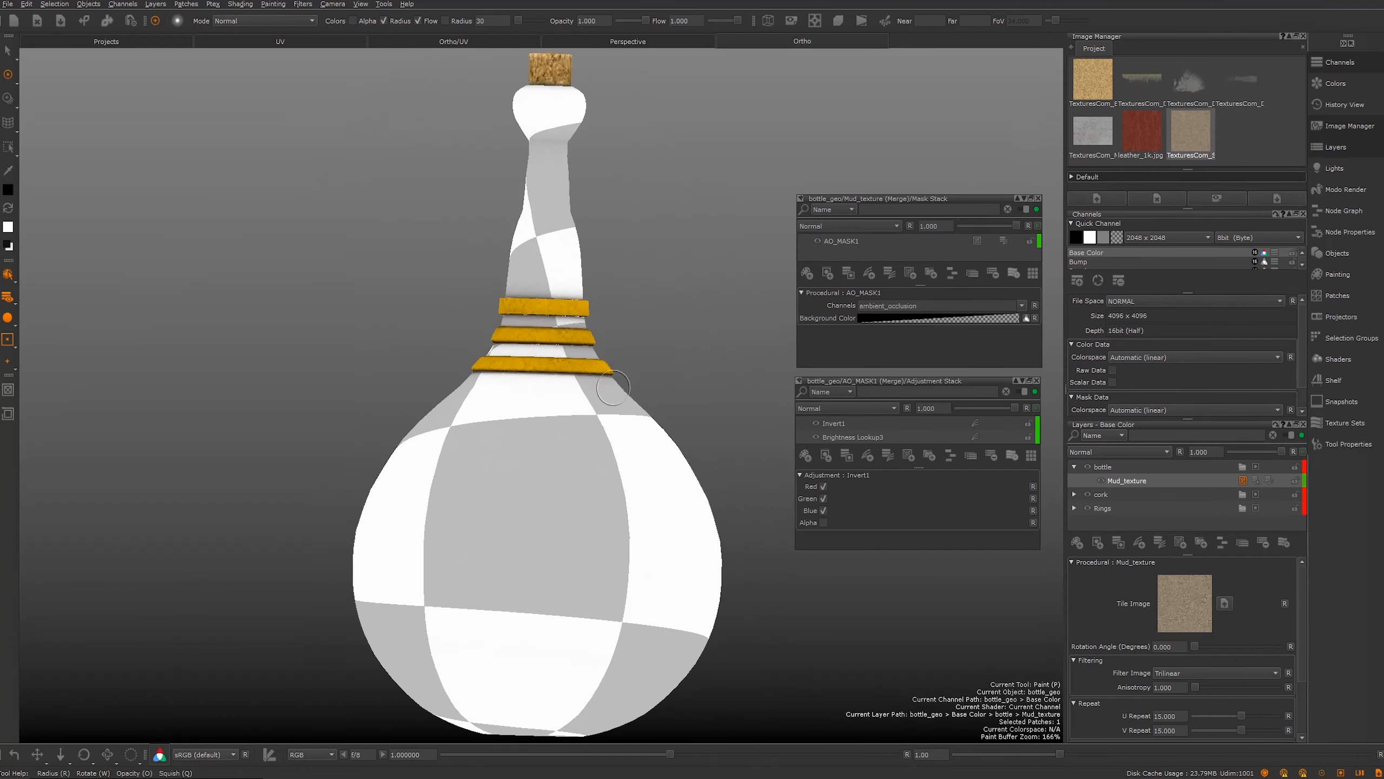
mouse_move(567, 207)
alt+mouse_down()
mouse_move(569, 241)
mouse_move(545, 239)
mouse_move(586, 396)
mouse_move(453, 469)
alt+mouse_up()
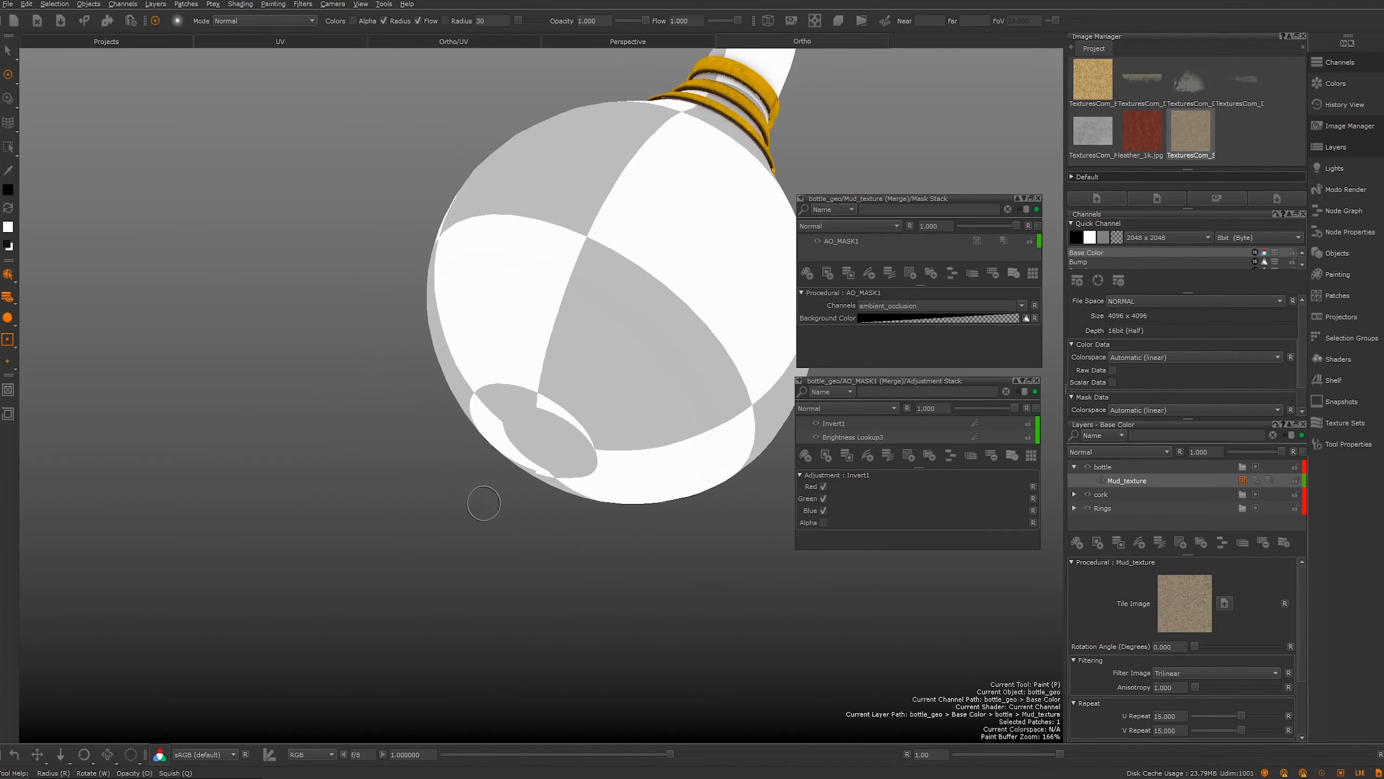
mouse_move(483, 393)
alt+mouse_down()
mouse_move(565, 365)
mouse_move(393, 259)
mouse_move(413, 362)
mouse_move(560, 383)
mouse_move(565, 297)
mouse_move(396, 272)
alt+mouse_up()
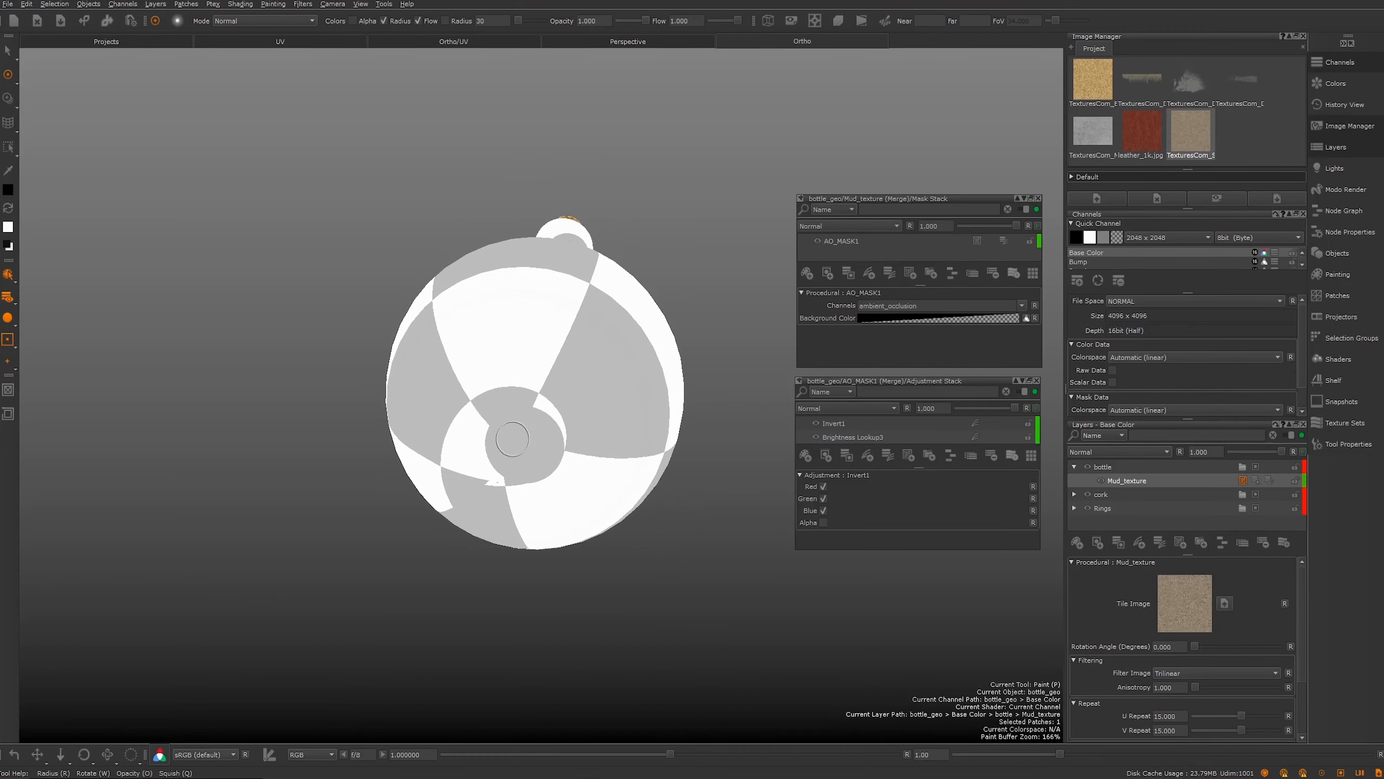
alt+right_drag(542, 392, 561, 392)
mouse_move(467, 431)
alt+mouse_down()
mouse_move(575, 368)
mouse_move(621, 322)
mouse_move(493, 380)
mouse_move(541, 274)
alt+mouse_up()
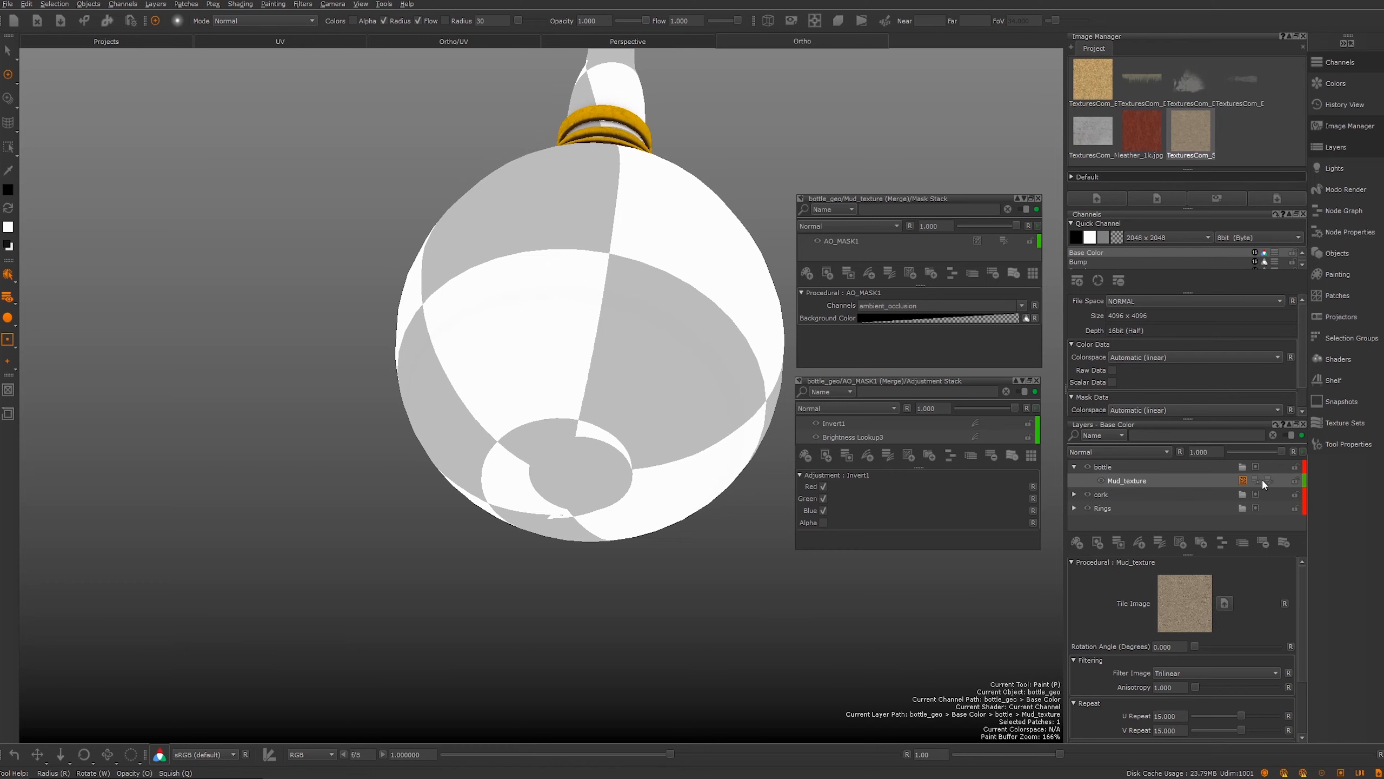
Step: Close the AO_MASK1 adjustment stack window and add a new paint layer above AO_MASK1 in the Mud_texture mask stack
drag(900, 199, 913, 192)
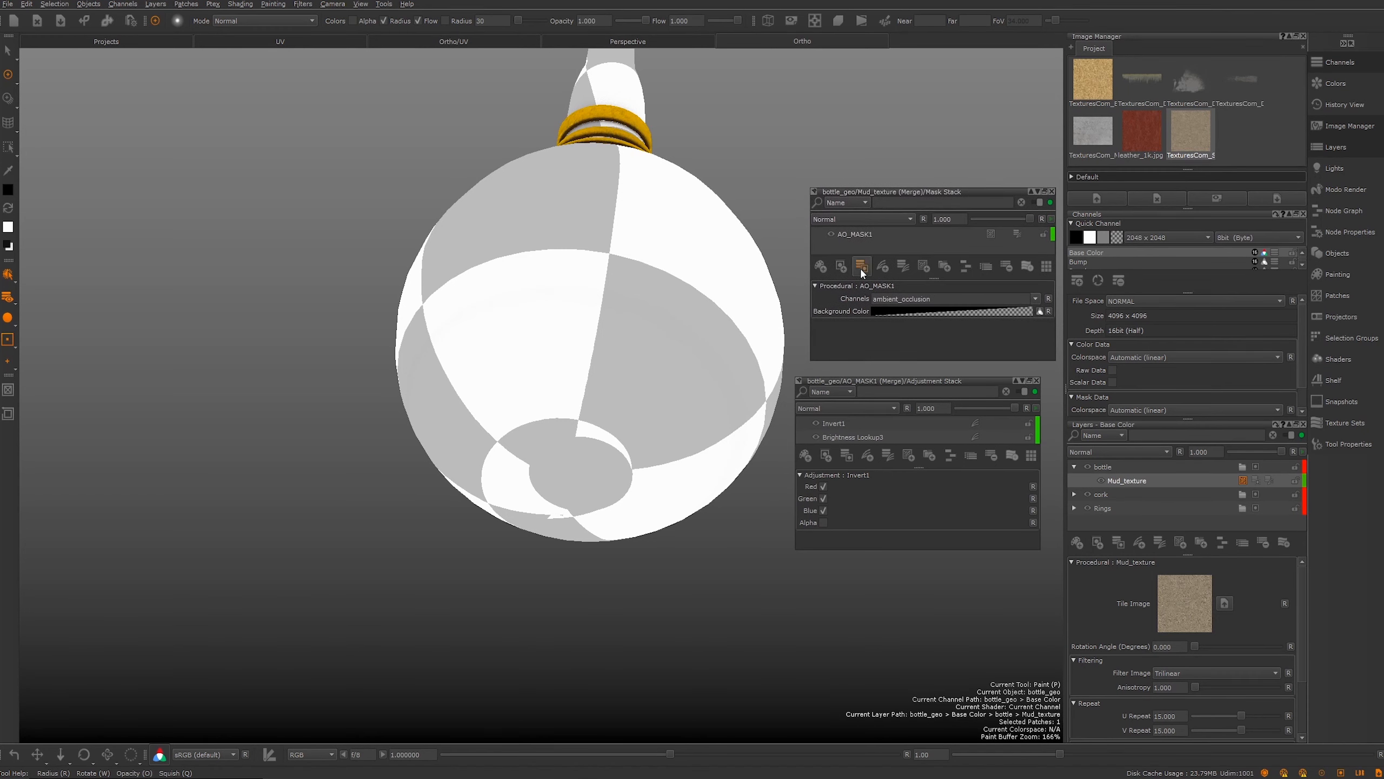
click(1037, 381)
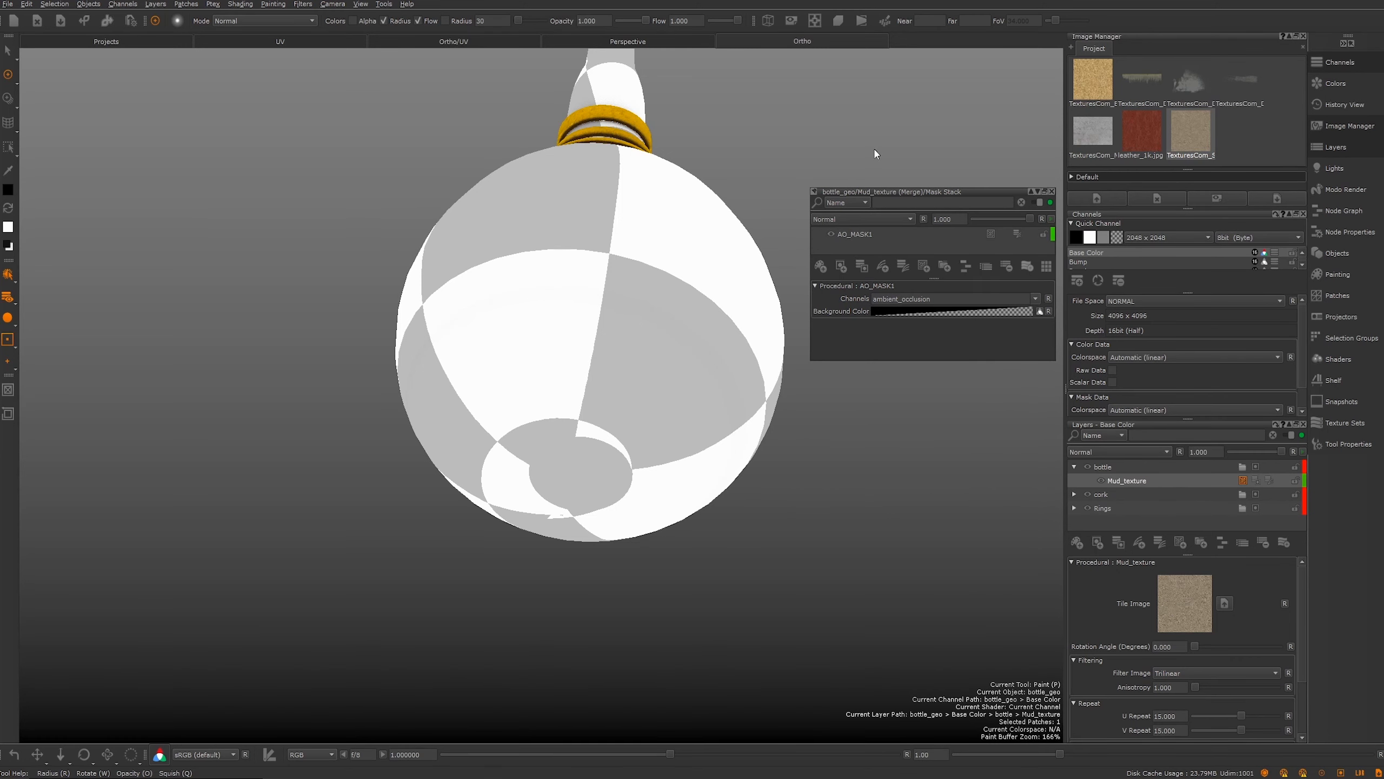
click(851, 235)
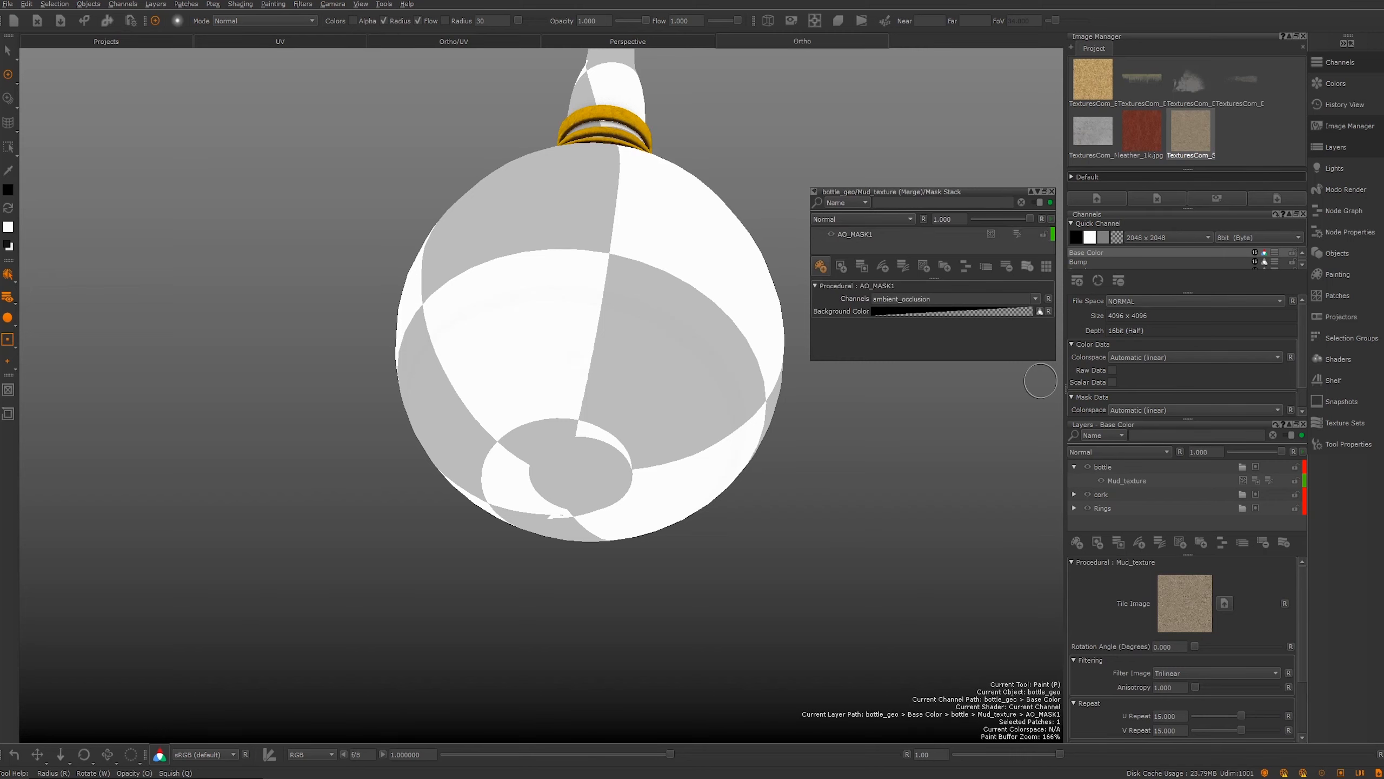
click(820, 265)
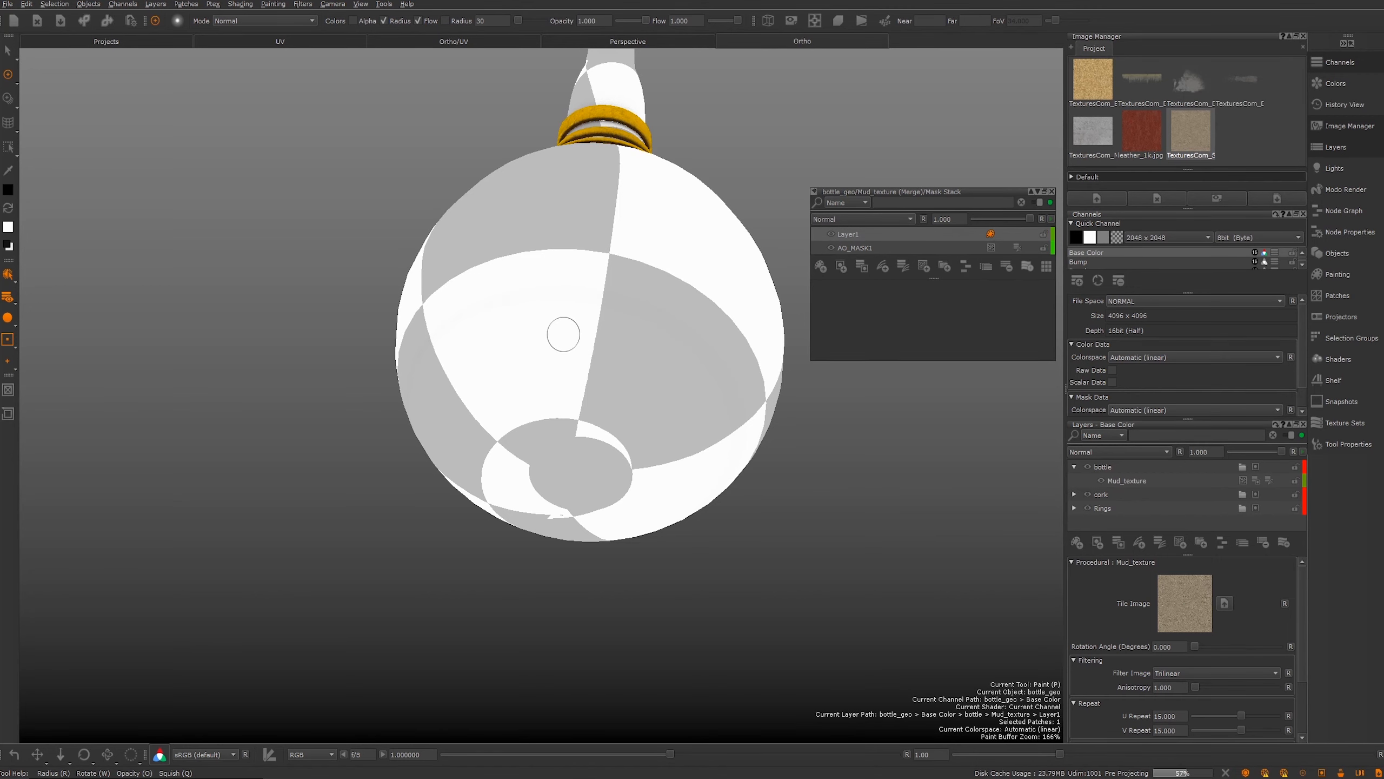
Step: Switch to the combined Ortho/UV view and examine the bottle's UV shells, including the small circular ones in tile 1001
mouse_move(564, 333)
alt+mouse_down()
mouse_move(570, 228)
mouse_move(563, 287)
mouse_move(447, 247)
mouse_move(425, 259)
alt+mouse_up()
click(444, 42)
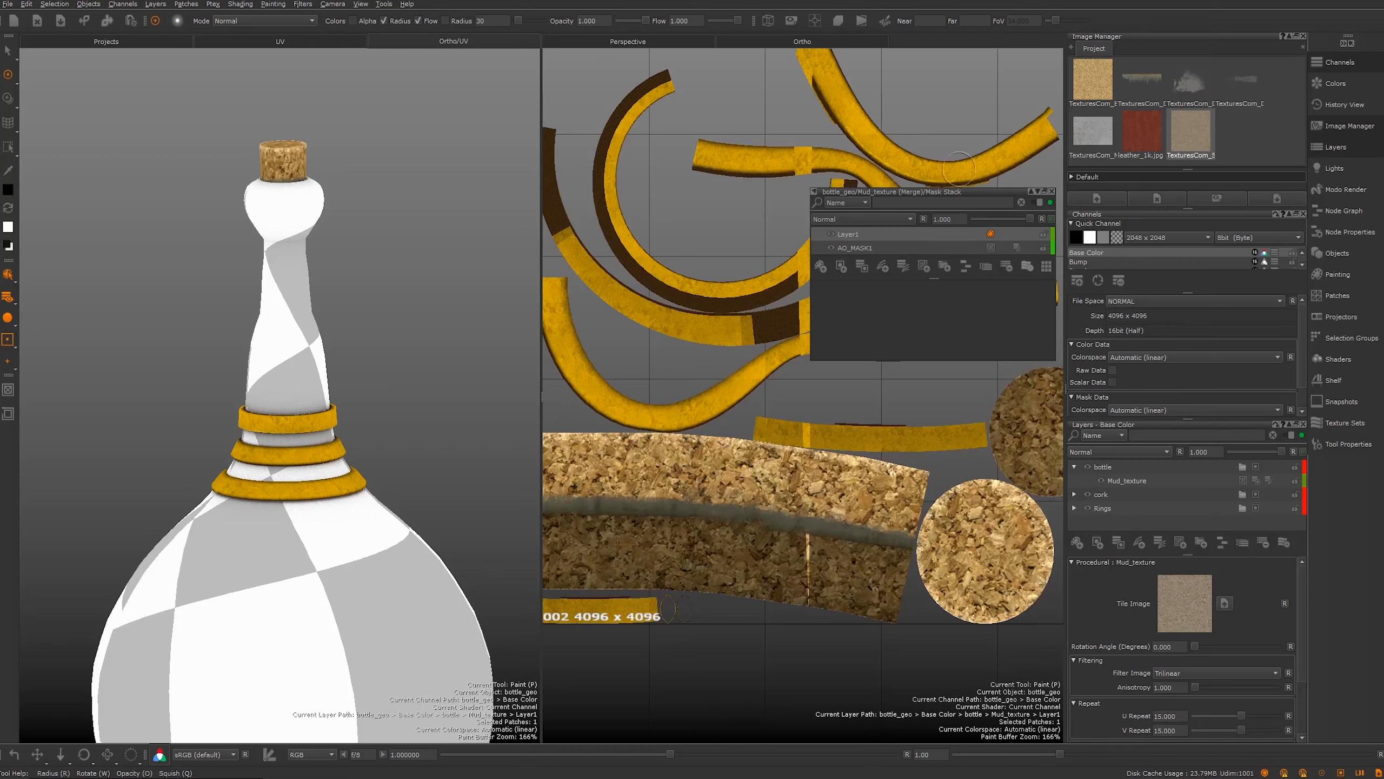
scroll(737, 304, down, 6)
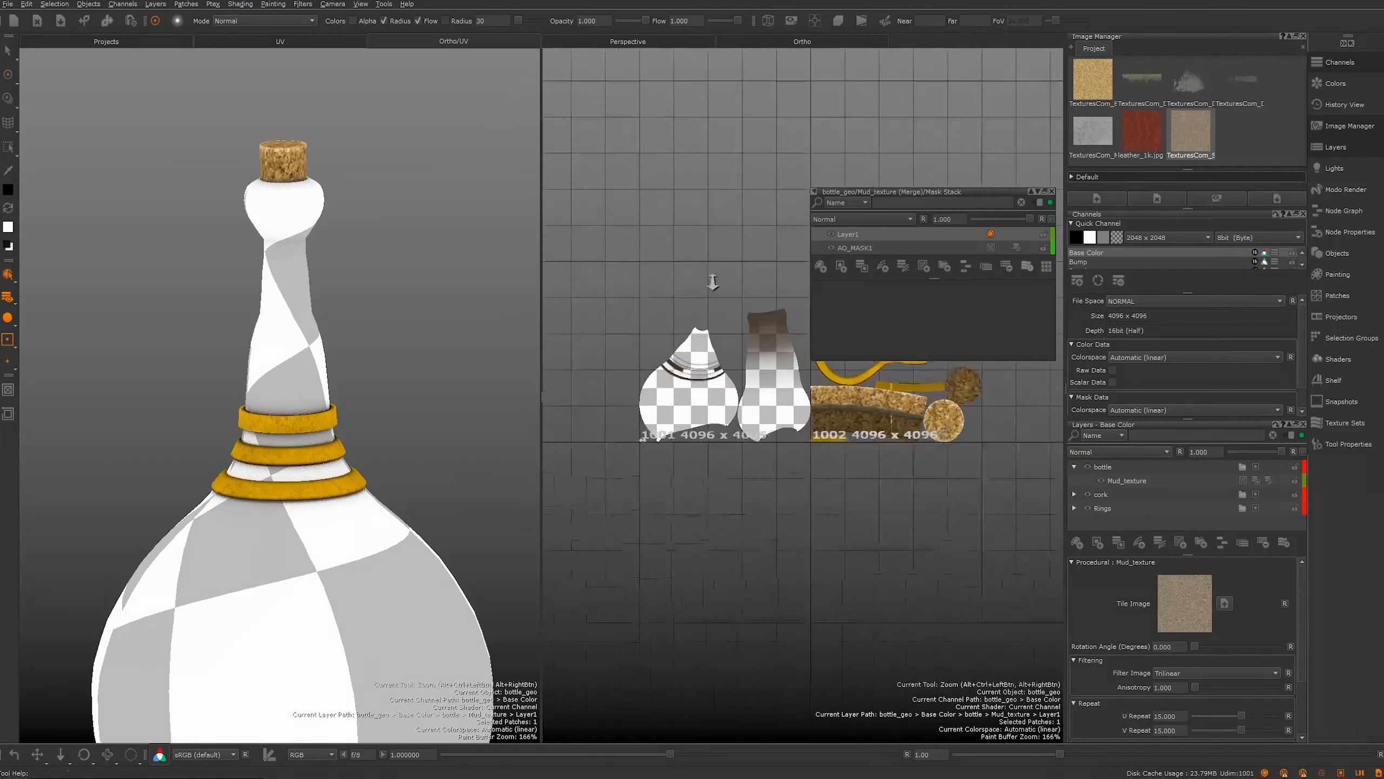
scroll(686, 266, up, 6)
scroll(742, 285, down, 5)
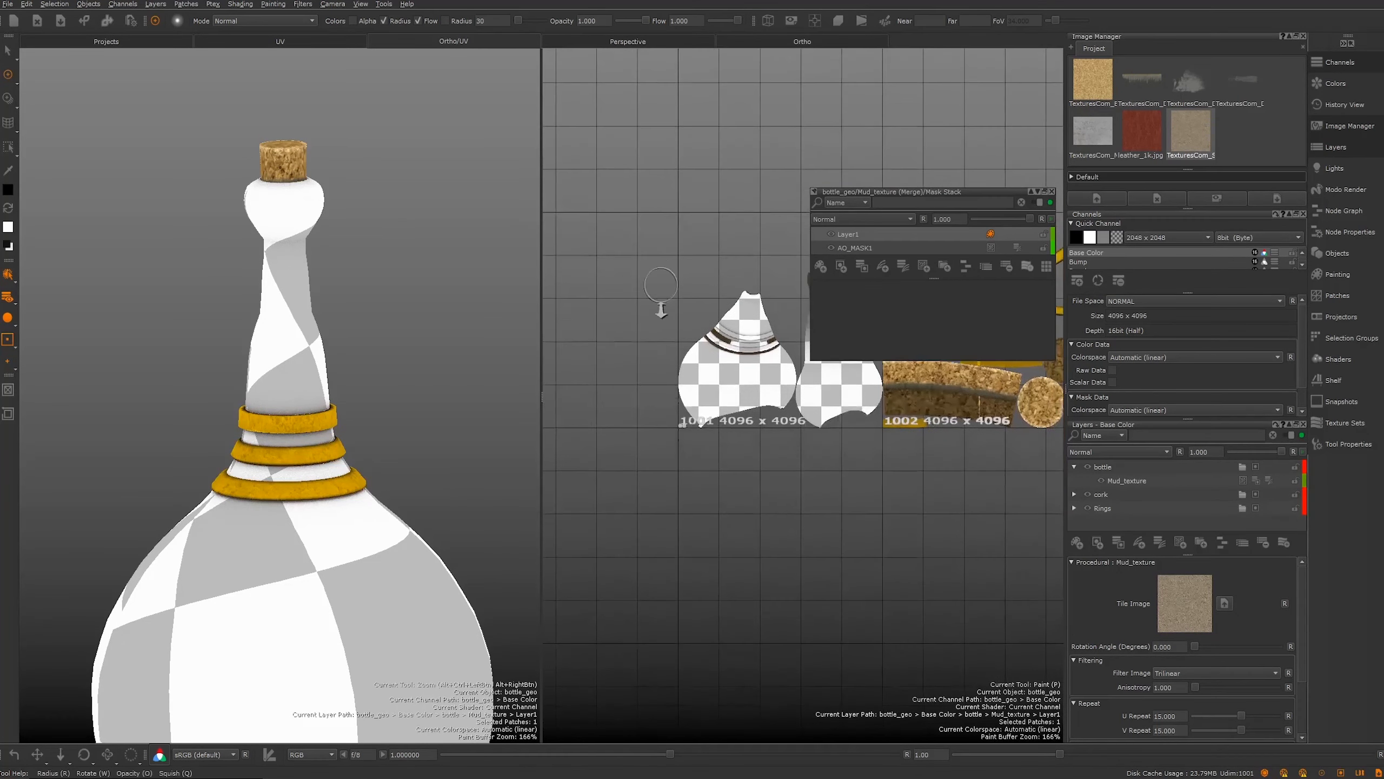
scroll(743, 284, up, 10)
alt+middle_drag(740, 338, 985, 282)
alt+right_drag(627, 322, 578, 327)
alt+middle_drag(577, 328, 704, 262)
mouse_move(704, 263)
alt+right_down()
mouse_move(810, 372)
mouse_move(794, 340)
mouse_move(614, 277)
alt+right_up()
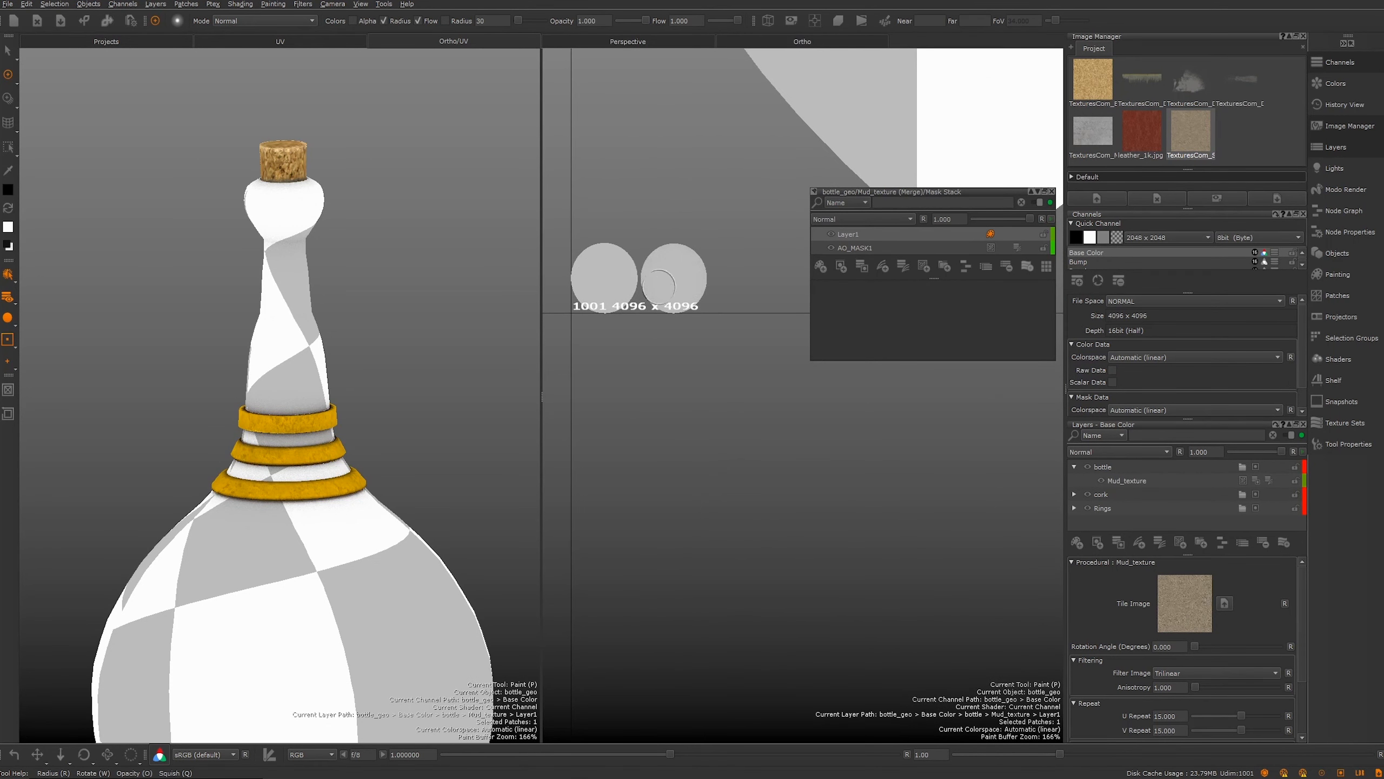
alt+middle_drag(649, 280, 642, 216)
alt+right_drag(660, 224, 615, 244)
alt+middle_drag(648, 269, 541, 305)
alt+right_drag(665, 303, 598, 273)
alt+middle_drag(594, 222, 528, 347)
alt+right_drag(697, 332, 581, 333)
alt+middle_drag(580, 334, 546, 298)
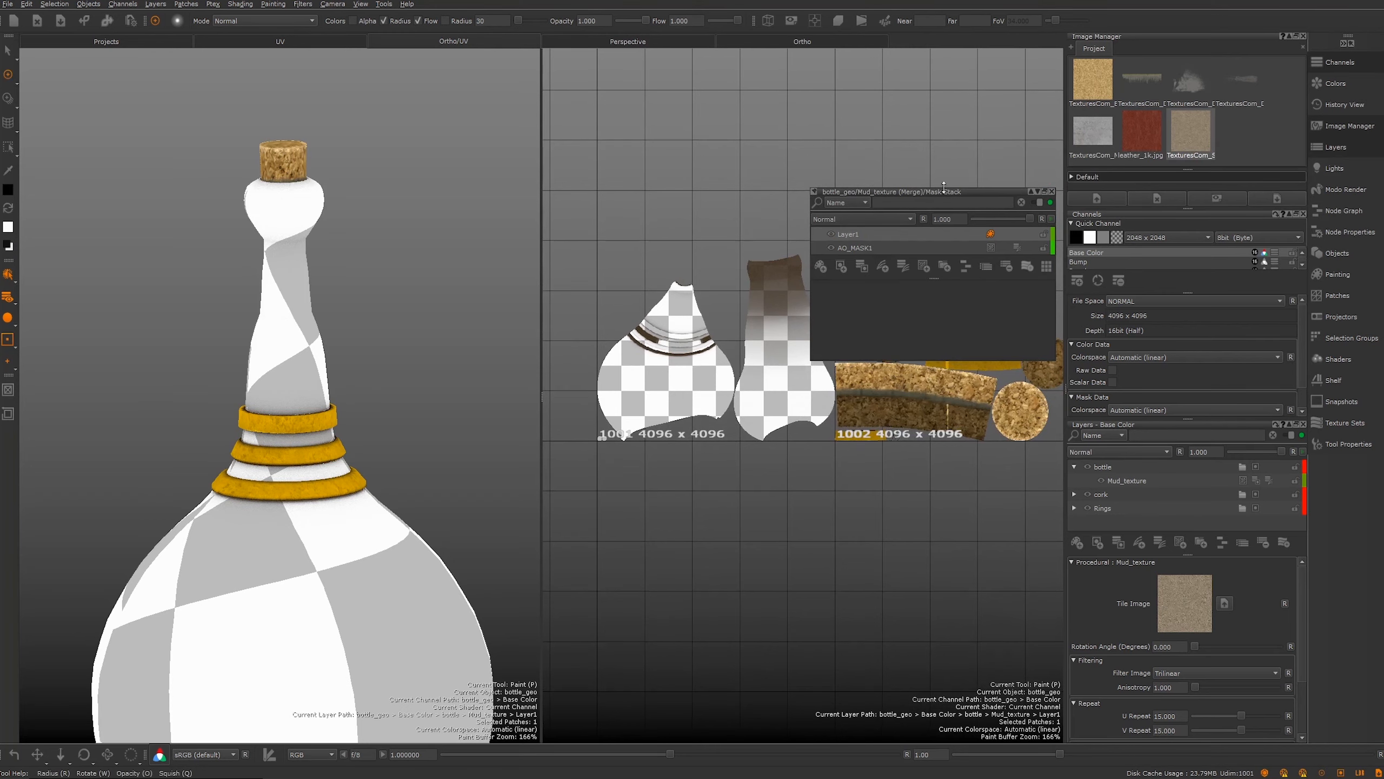
Step: Move the mask stack window clear of the UV shells and bring the bottle's underside into view in the 3D viewport
drag(973, 194, 949, 85)
alt+drag(275, 459, 269, 323)
alt+right_drag(269, 322, 287, 352)
alt+drag(287, 352, 303, 366)
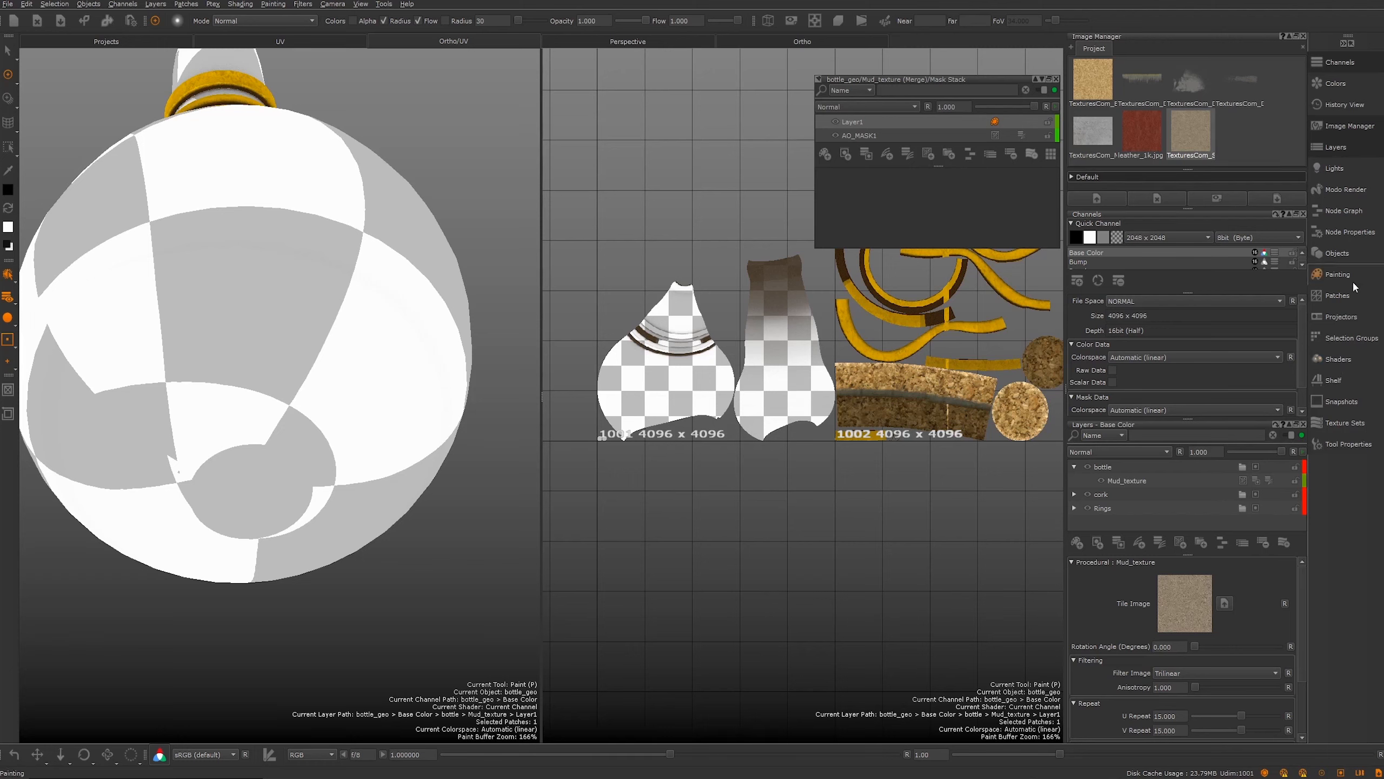
Step: Pick a speckled texture brush from the shelf and display its pressure and radius settings in the Paint tool's properties
click(1343, 380)
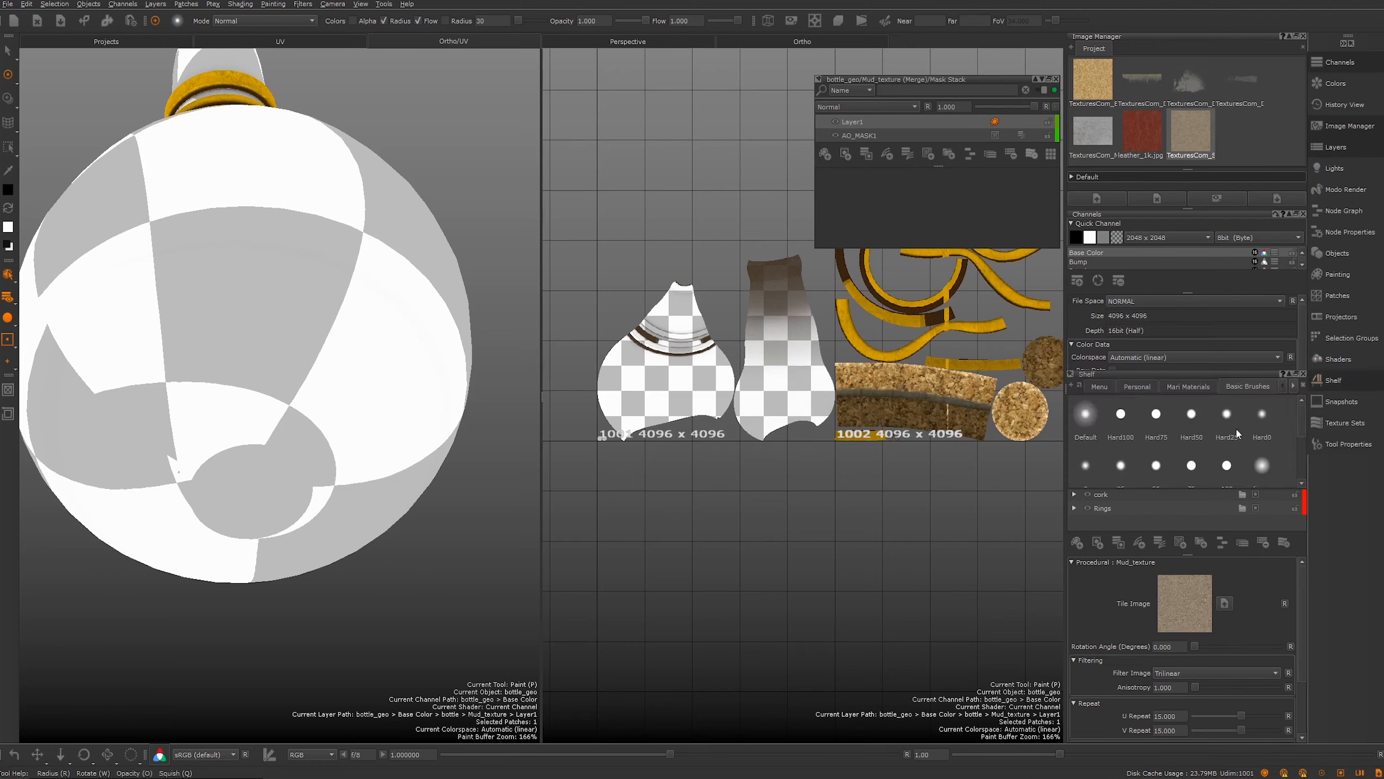
click(1190, 386)
click(1247, 387)
click(1293, 386)
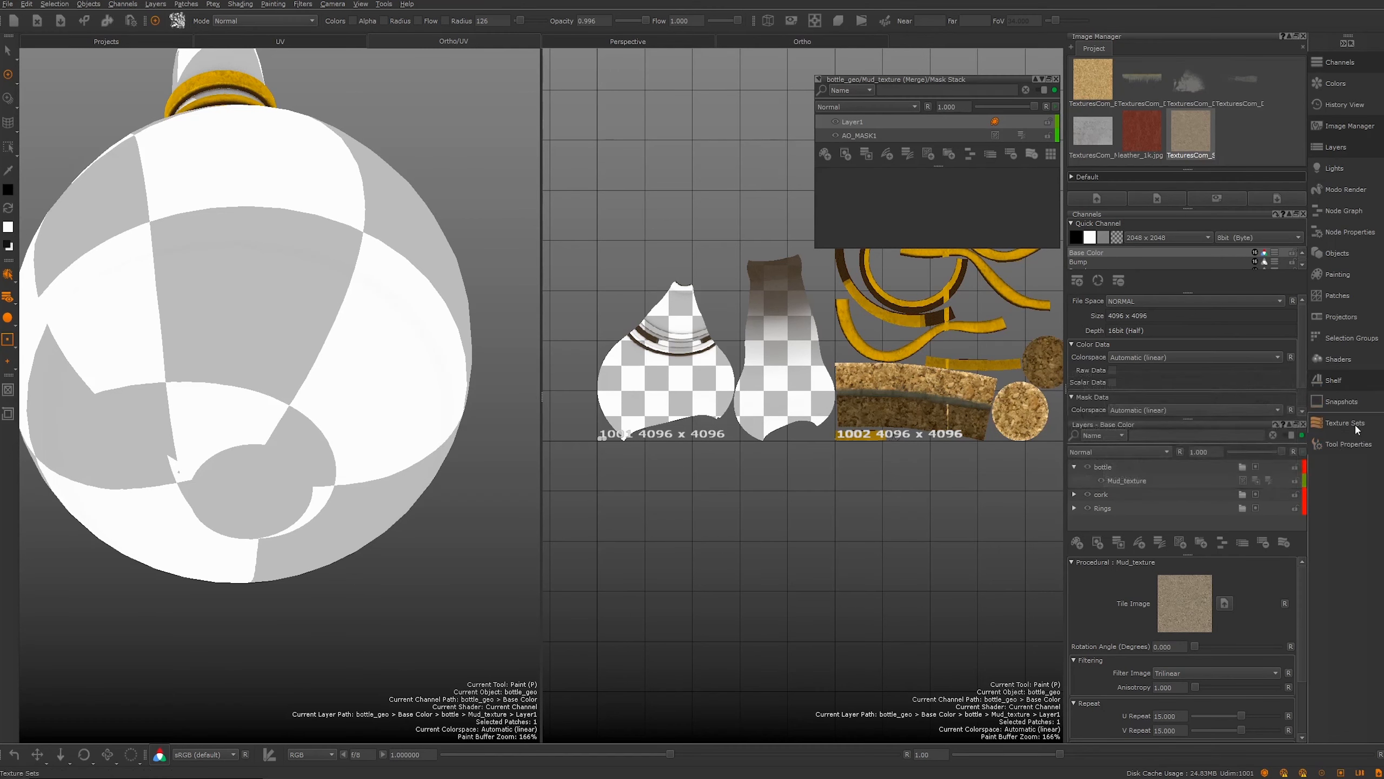
click(1348, 445)
drag(1304, 485, 1305, 525)
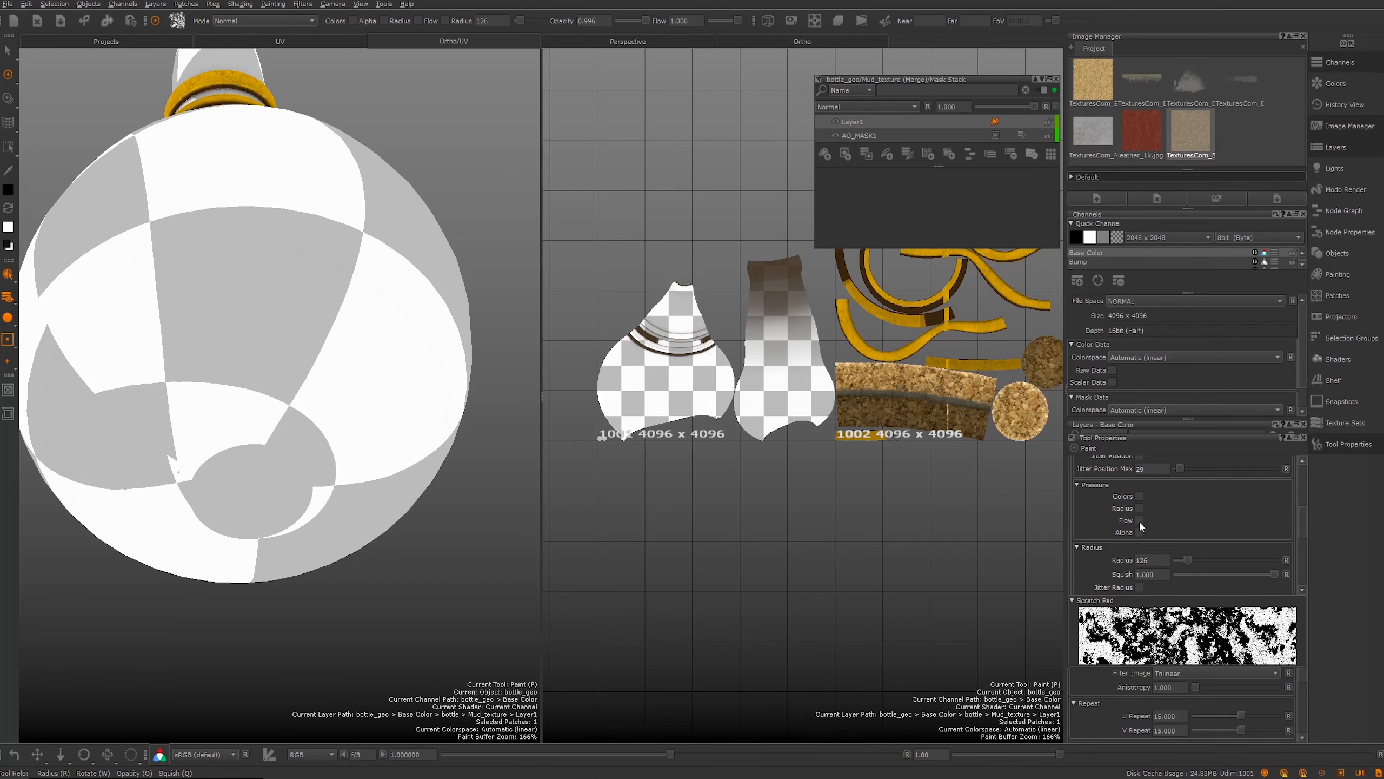
Step: Reduce the speckled brush's radius to 33 to suit the circular base on the bottle's underside
mouse_move(1301, 519)
mouse_down()
mouse_move(1300, 476)
mouse_move(1308, 572)
mouse_move(1300, 499)
mouse_up()
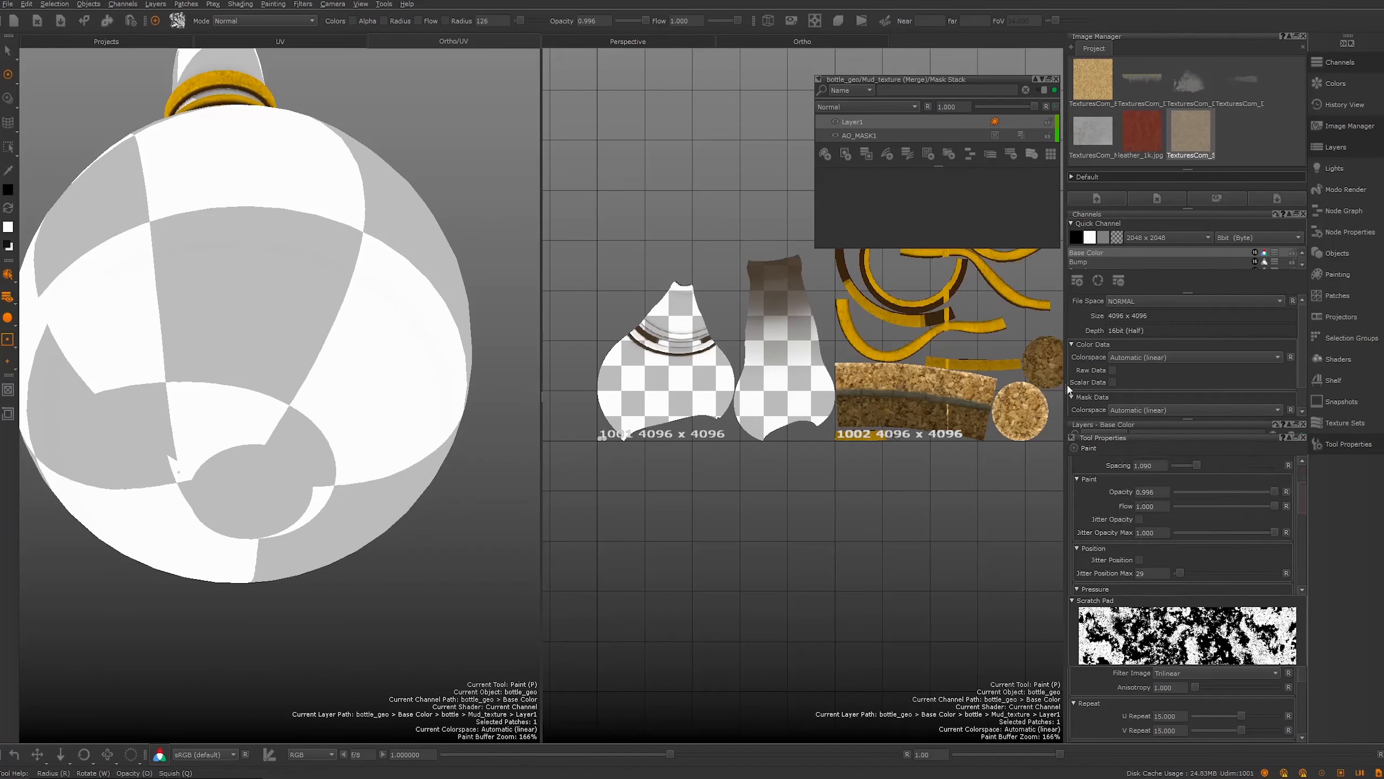
alt+middle_drag(155, 367, 228, 374)
mouse_move(229, 376)
alt+mouse_down()
mouse_move(160, 322)
mouse_move(101, 308)
alt+mouse_up()
alt+middle_drag(101, 308, 188, 278)
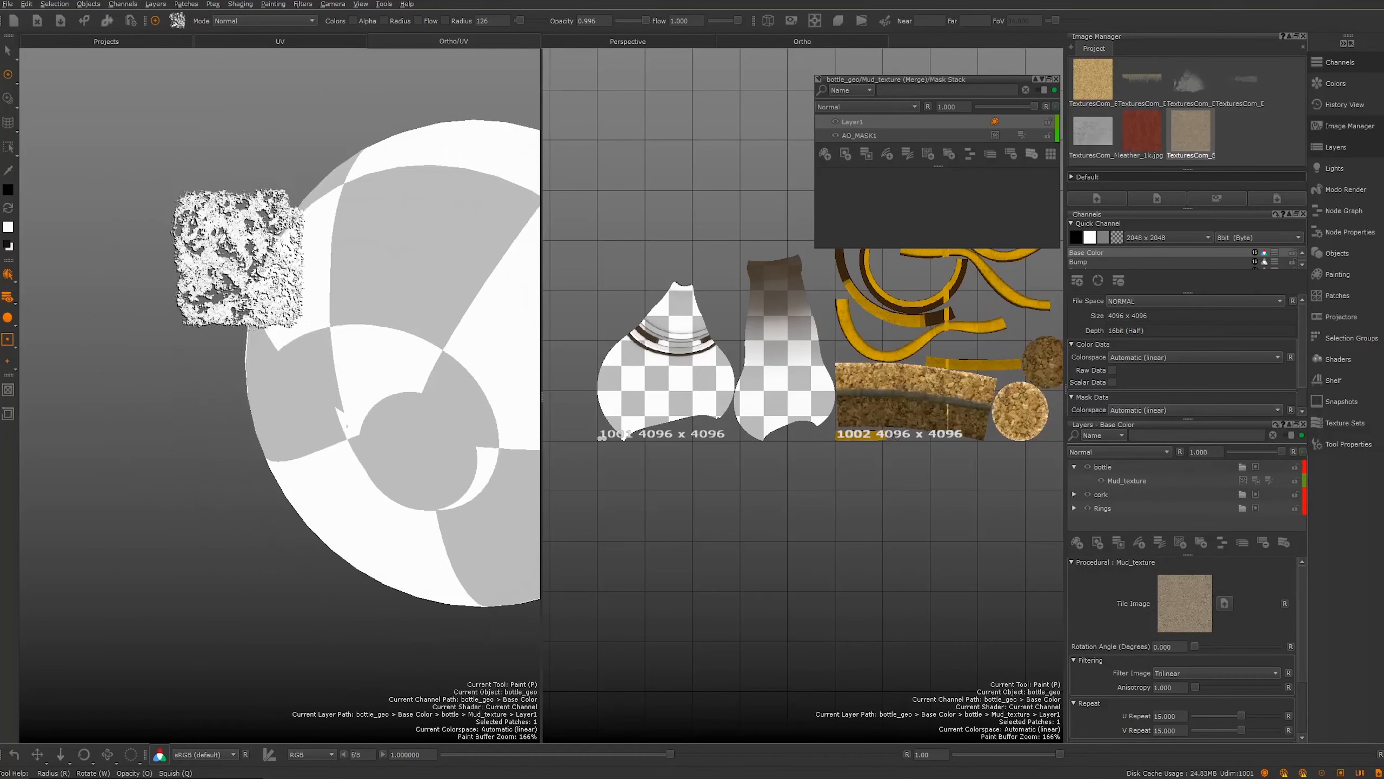
alt+drag(189, 278, 305, 245)
alt+middle_drag(218, 238, 113, 228)
alt+drag(210, 274, 180, 241)
alt+right_drag(180, 241, 322, 346)
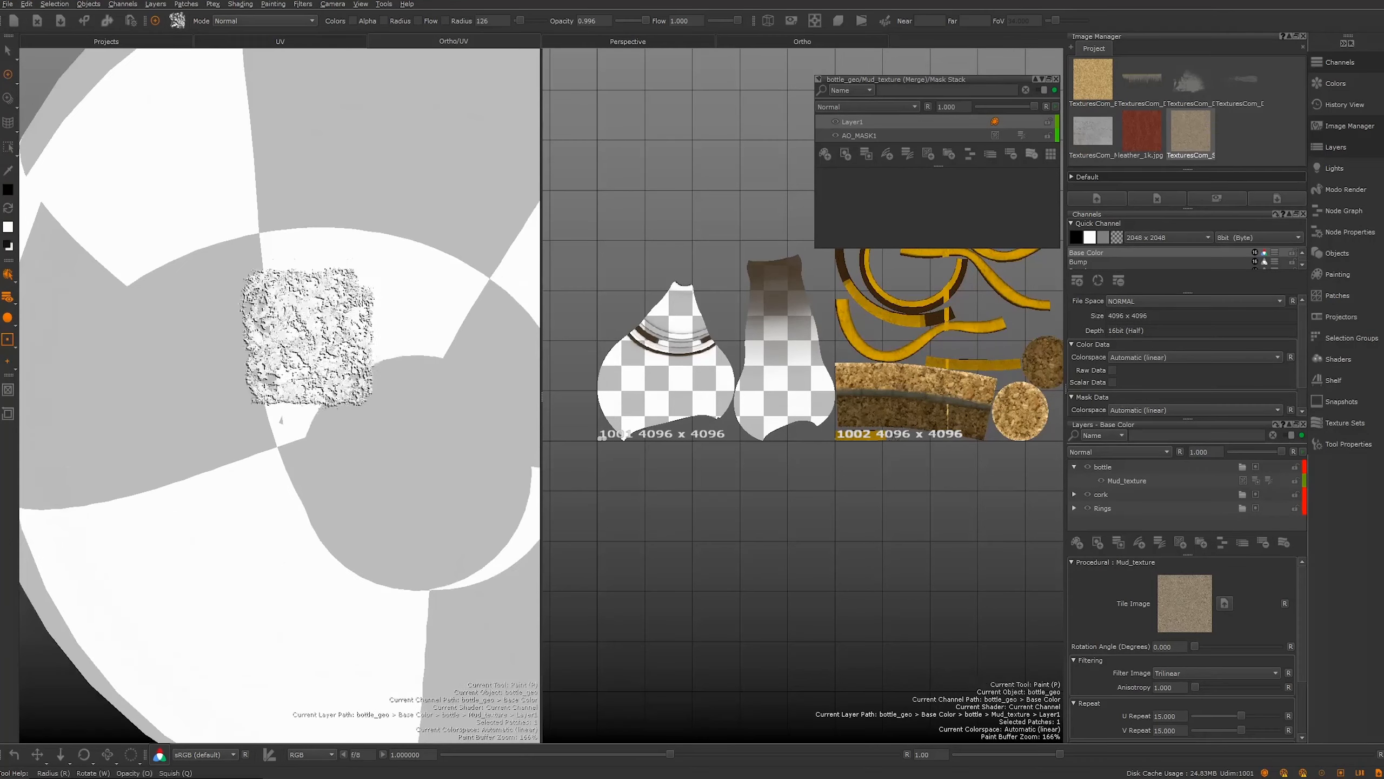
alt+middle_drag(324, 346, 226, 327)
alt+right_drag(227, 327, 216, 340)
alt+middle_drag(277, 313, 261, 298)
key(r)
mouse_move(313, 387)
mouse_down()
mouse_move(294, 386)
mouse_move(290, 417)
mouse_up()
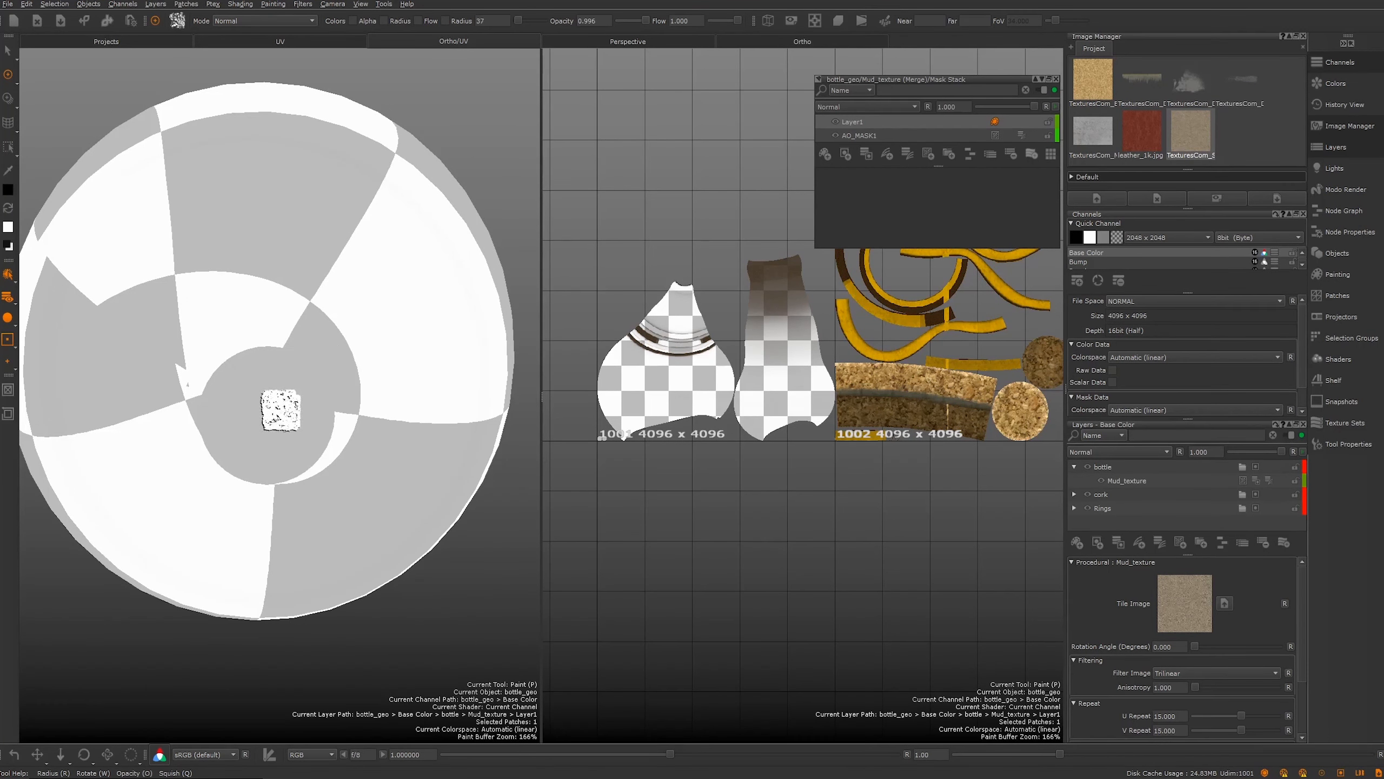
alt+middle_drag(260, 398, 282, 403)
alt+drag(316, 399, 294, 387)
mouse_move(295, 387)
alt+right_down()
mouse_move(339, 397)
mouse_move(309, 394)
alt+right_up()
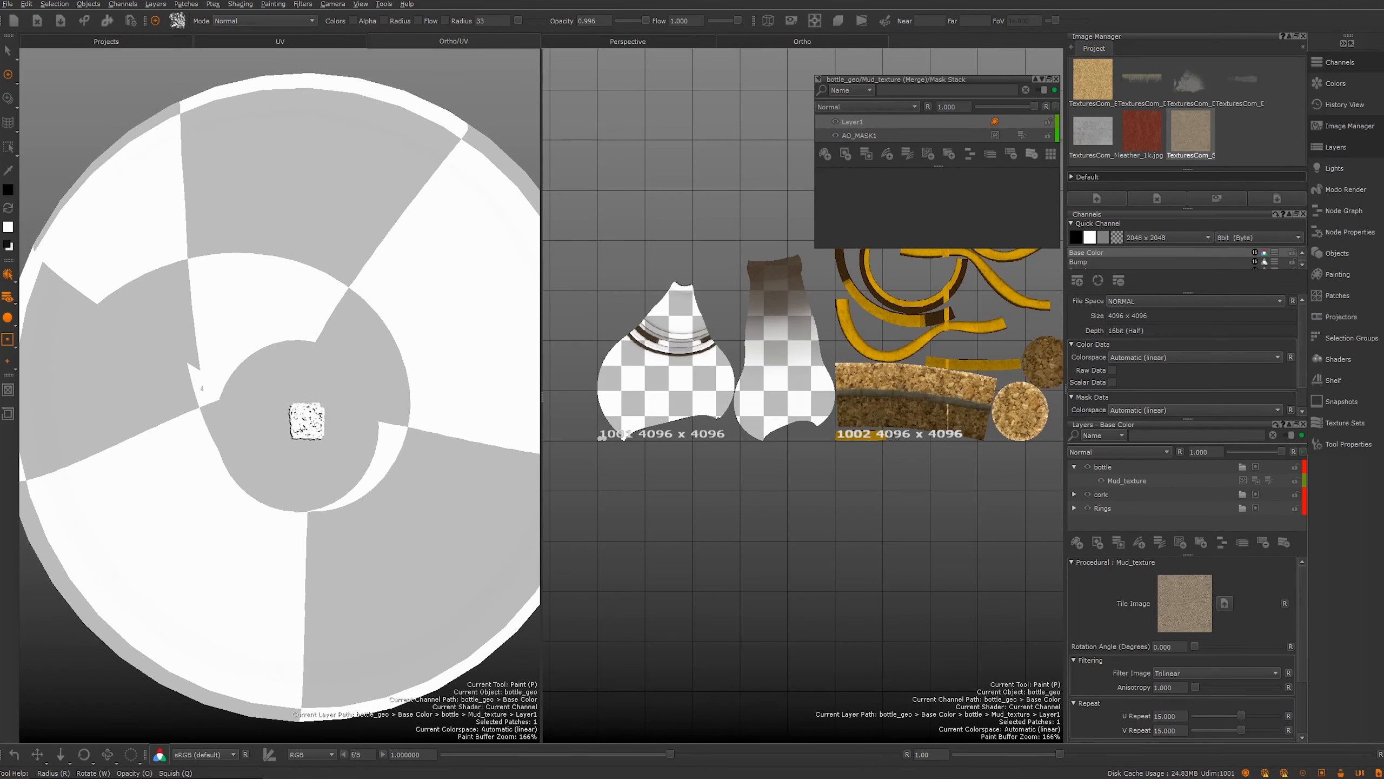
Step: Swap the foreground colour to white and paint speckled mud onto the bottle's circular base, enlarging the brush radius to 58
drag(251, 269, 254, 316)
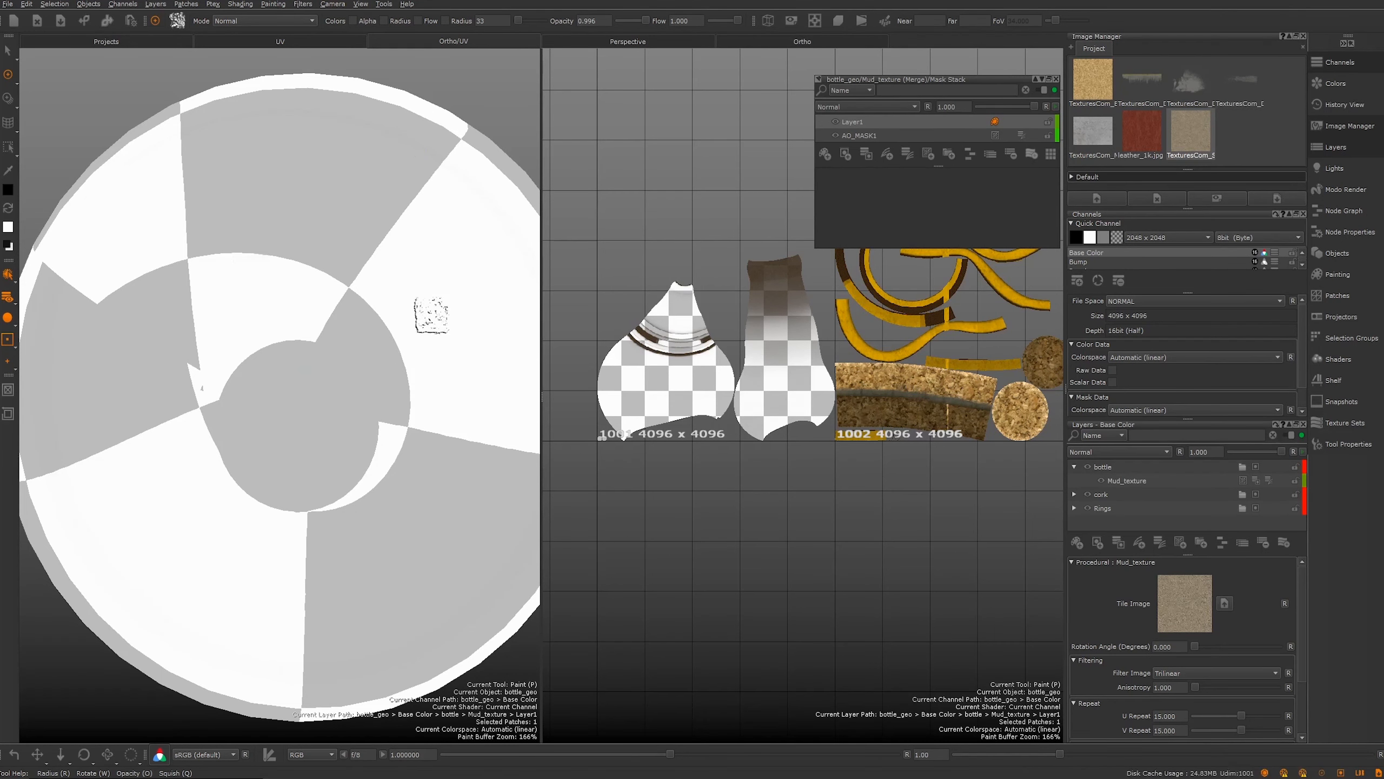
alt+right_drag(312, 389, 320, 397)
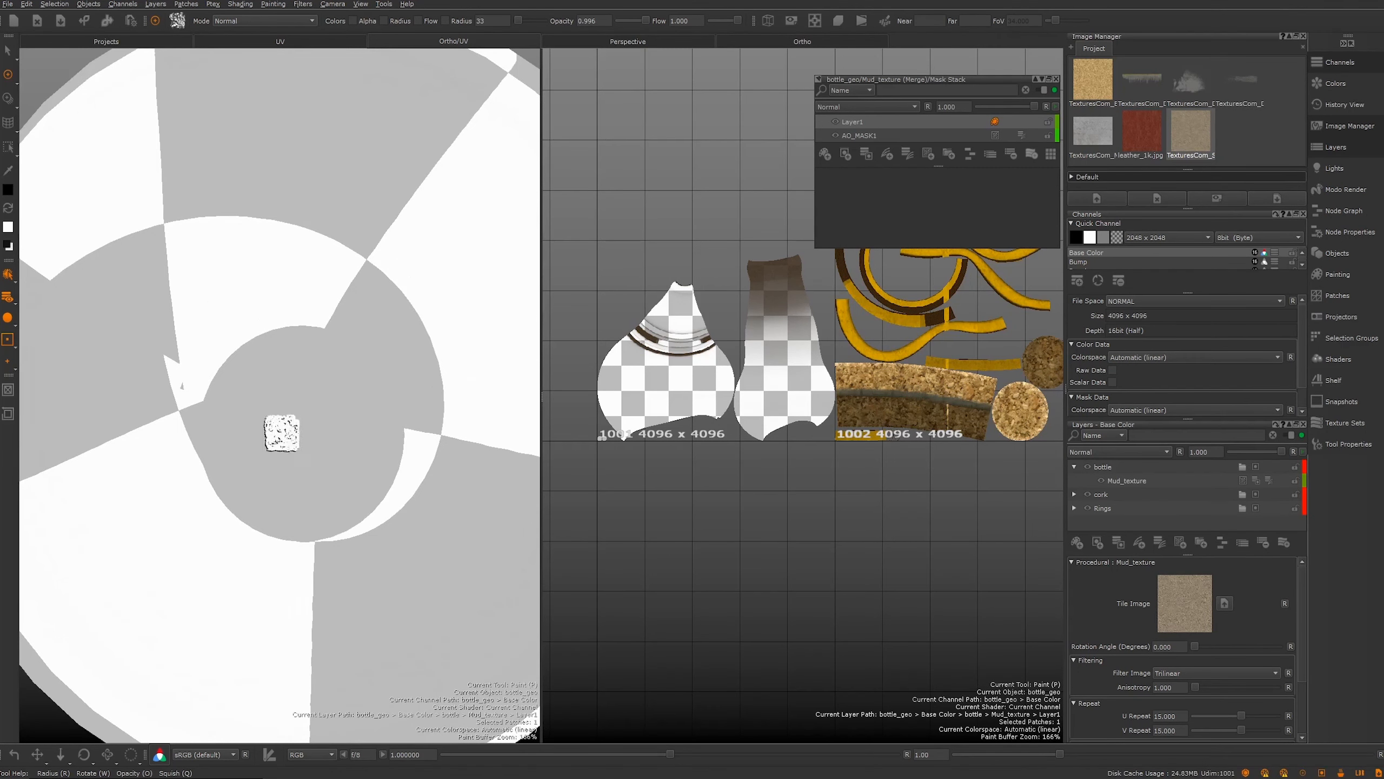
click(276, 375)
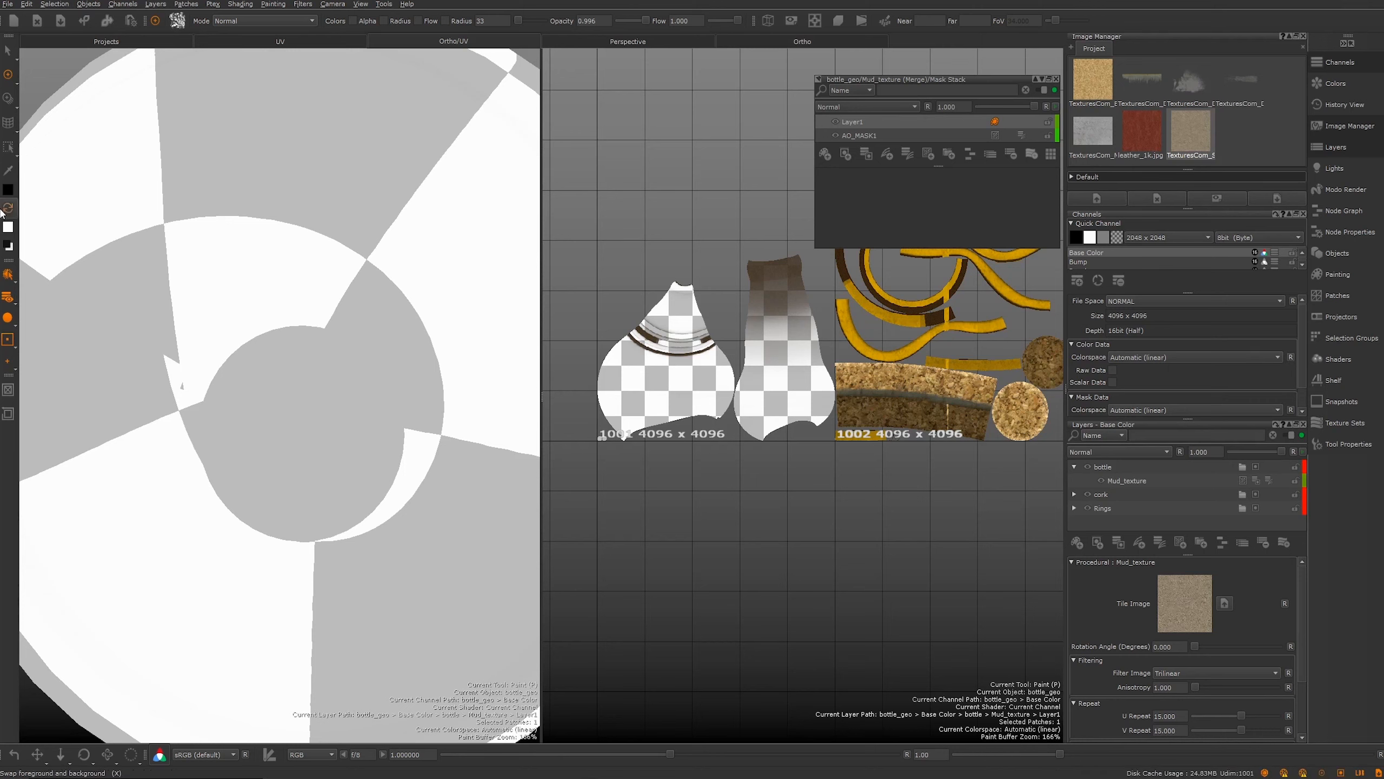
mouse_move(316, 446)
mouse_down()
mouse_move(286, 453)
mouse_move(284, 434)
mouse_move(325, 408)
mouse_up()
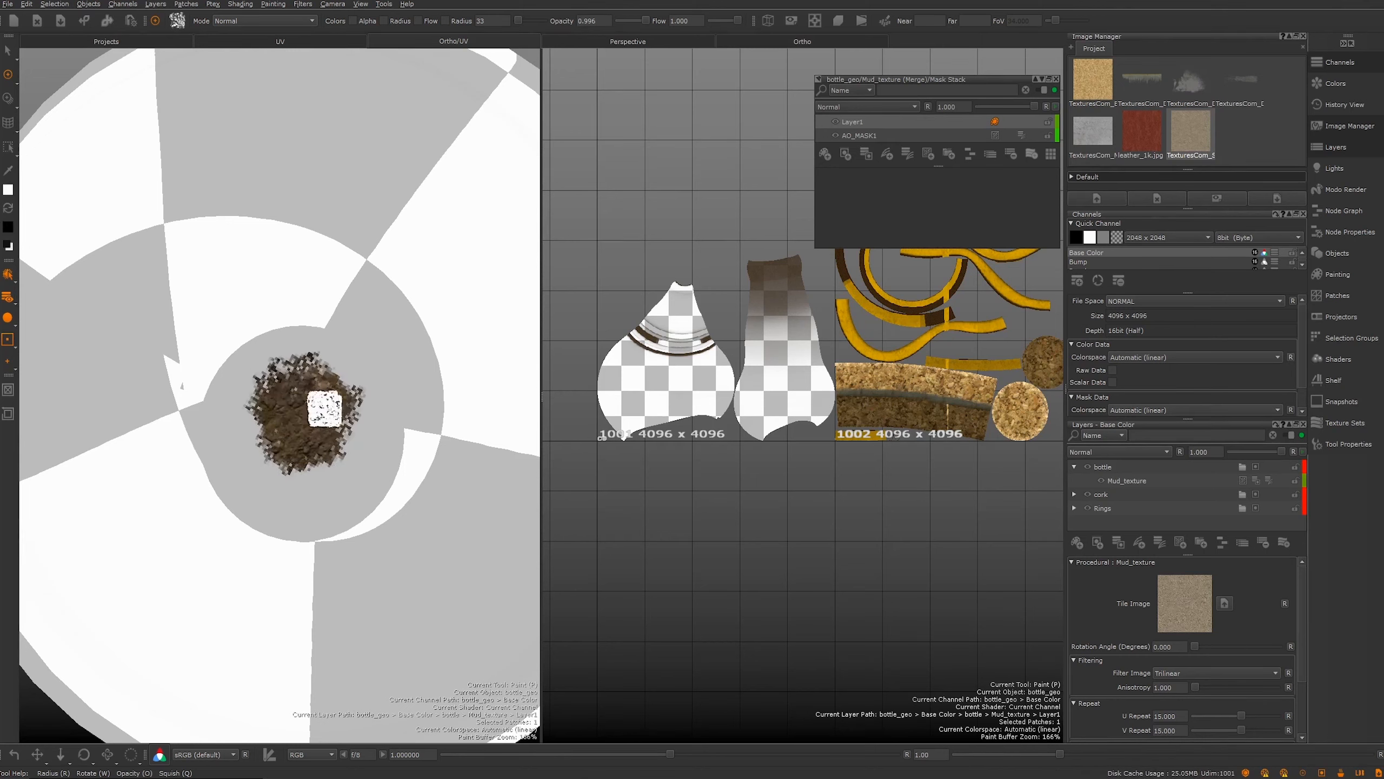
mouse_move(302, 371)
mouse_down()
mouse_move(337, 374)
mouse_move(334, 334)
mouse_move(340, 475)
mouse_move(344, 452)
mouse_move(284, 485)
mouse_move(269, 444)
mouse_move(263, 470)
mouse_move(268, 384)
mouse_up()
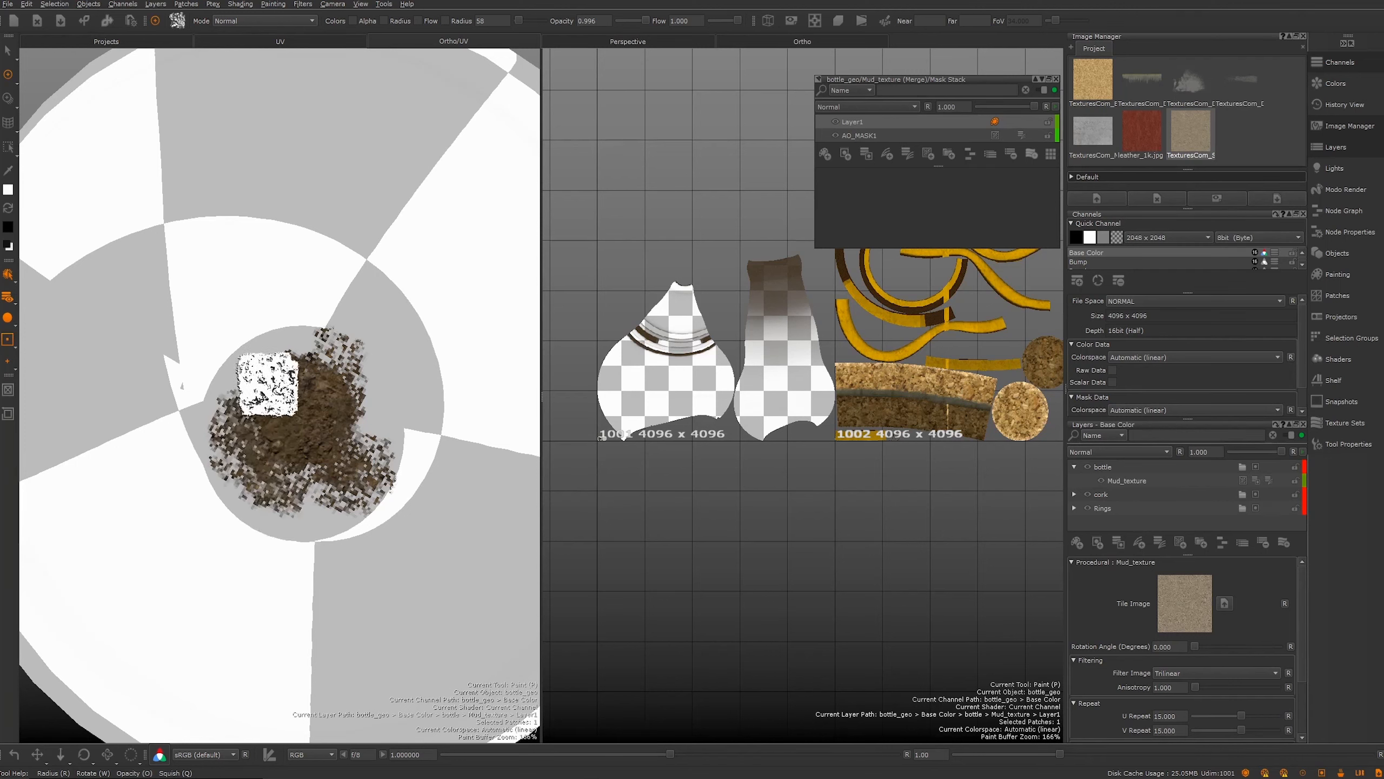
key(b)
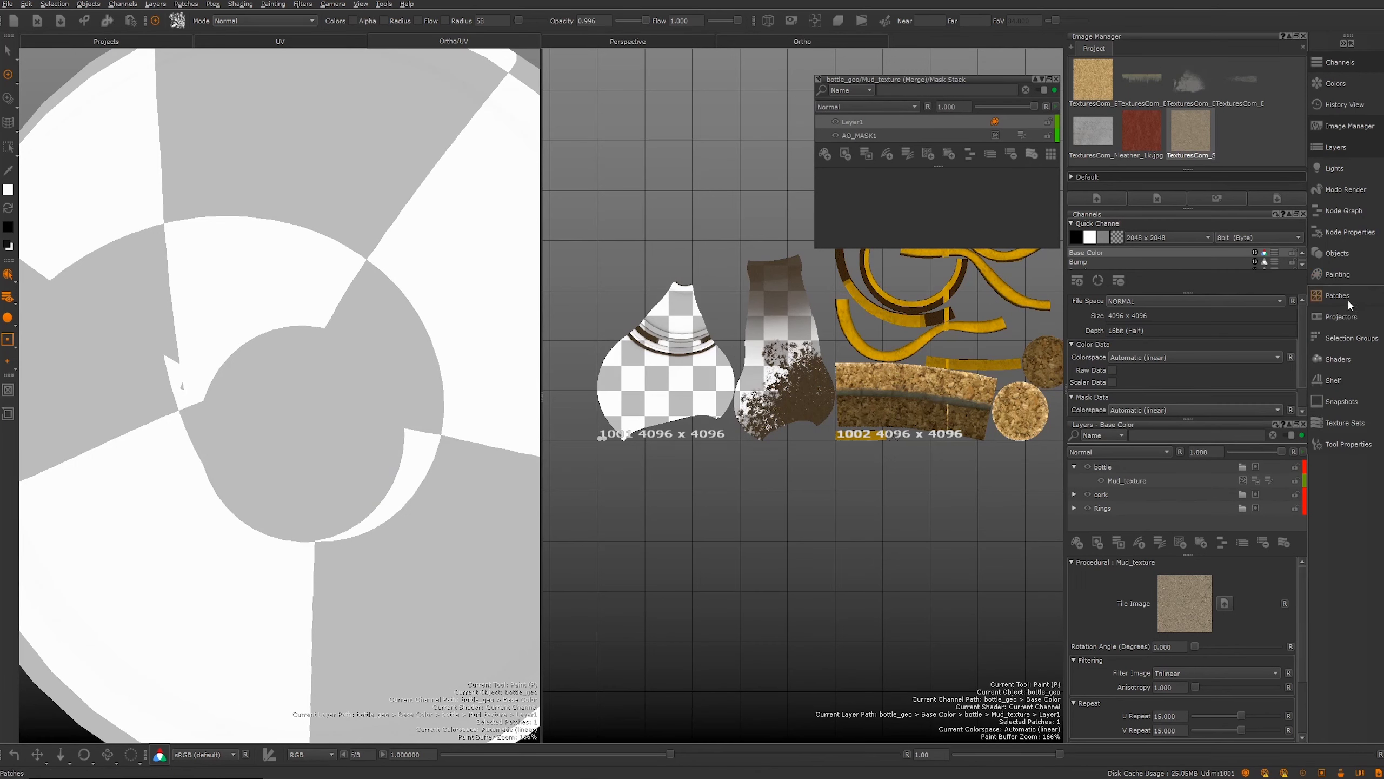
Step: Enable pressure sensitivity for the Paint tool's flow
click(1346, 445)
drag(1301, 494, 1308, 513)
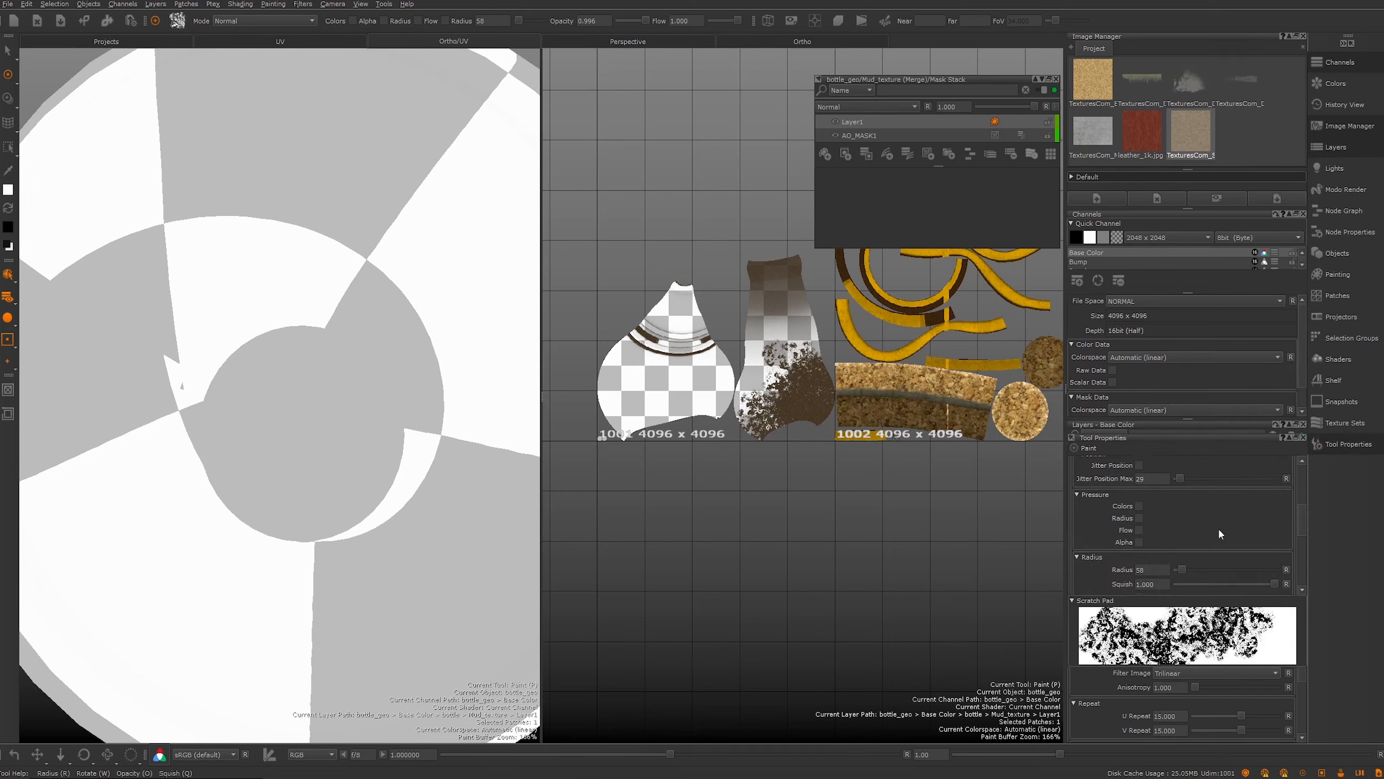
click(1138, 530)
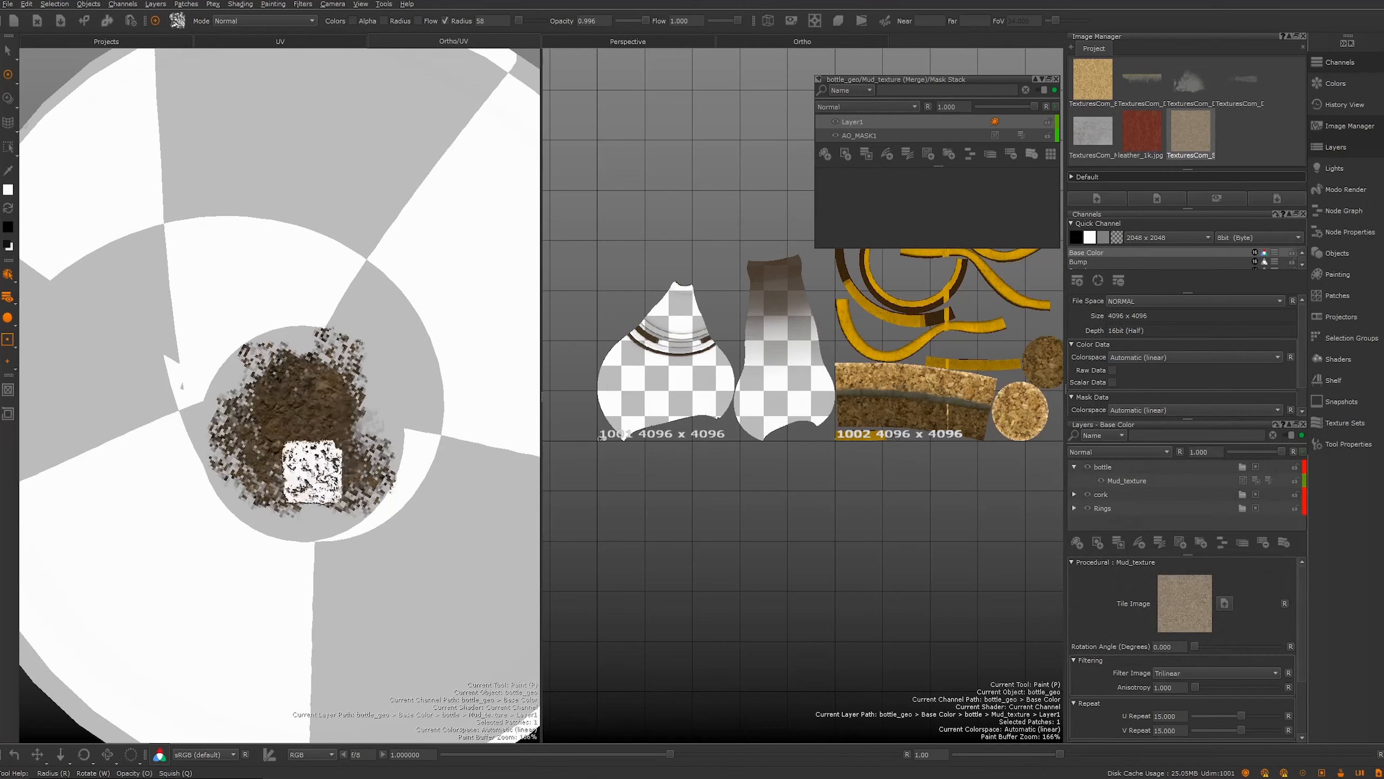
Step: Cover the whole circular base with mud using white, then thin its centre with black and blend some mud back in
mouse_move(354, 466)
mouse_down()
mouse_move(254, 470)
mouse_move(309, 463)
mouse_move(297, 504)
mouse_move(250, 473)
mouse_move(263, 386)
mouse_move(346, 402)
mouse_move(394, 437)
mouse_move(383, 464)
mouse_move(340, 362)
mouse_move(248, 378)
mouse_move(287, 449)
mouse_move(324, 470)
mouse_move(352, 424)
mouse_move(275, 532)
mouse_move(222, 476)
mouse_move(240, 402)
mouse_move(222, 386)
mouse_move(300, 541)
mouse_move(218, 473)
mouse_move(308, 340)
mouse_move(368, 340)
mouse_move(386, 393)
mouse_move(357, 497)
mouse_move(244, 504)
mouse_move(216, 458)
mouse_move(244, 479)
mouse_move(229, 464)
mouse_up()
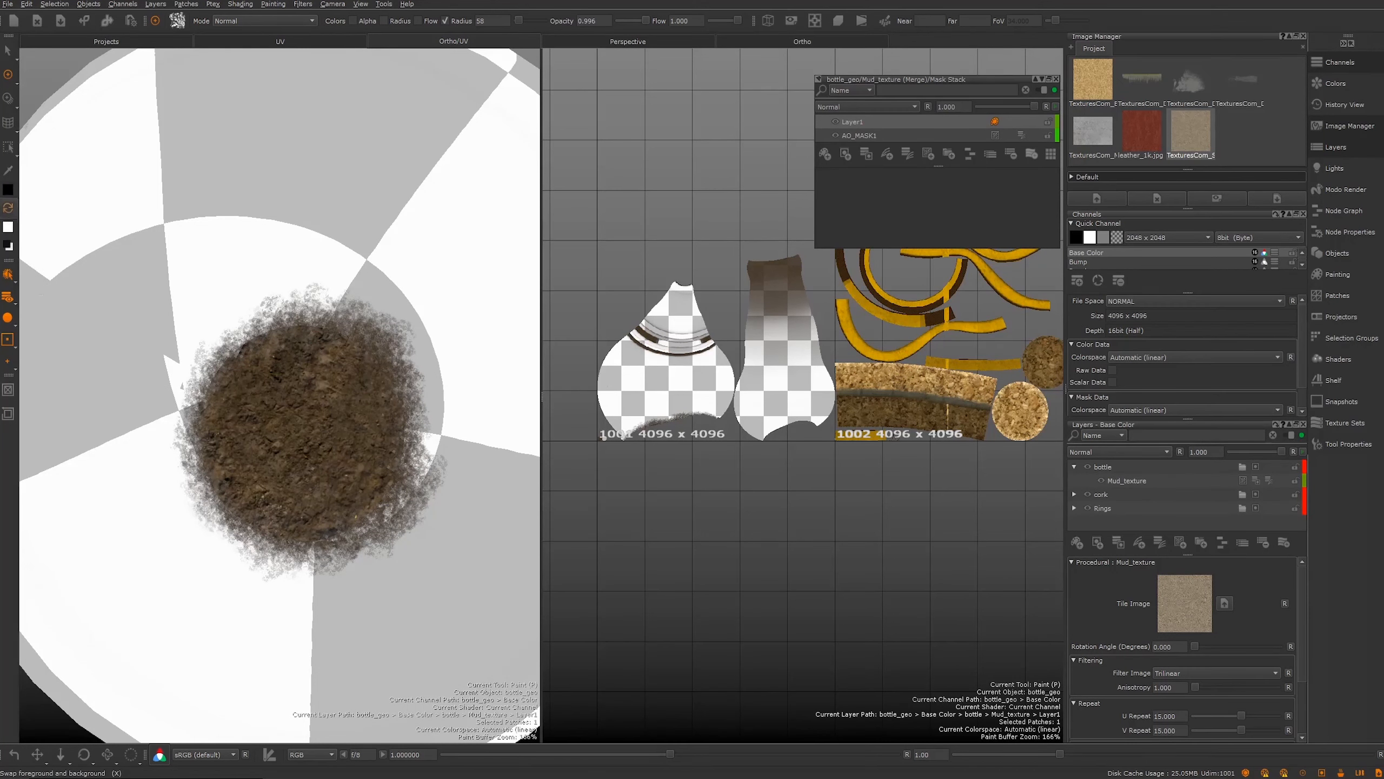
mouse_move(287, 443)
mouse_down()
mouse_move(284, 405)
mouse_move(287, 458)
mouse_move(306, 365)
mouse_move(309, 457)
mouse_up()
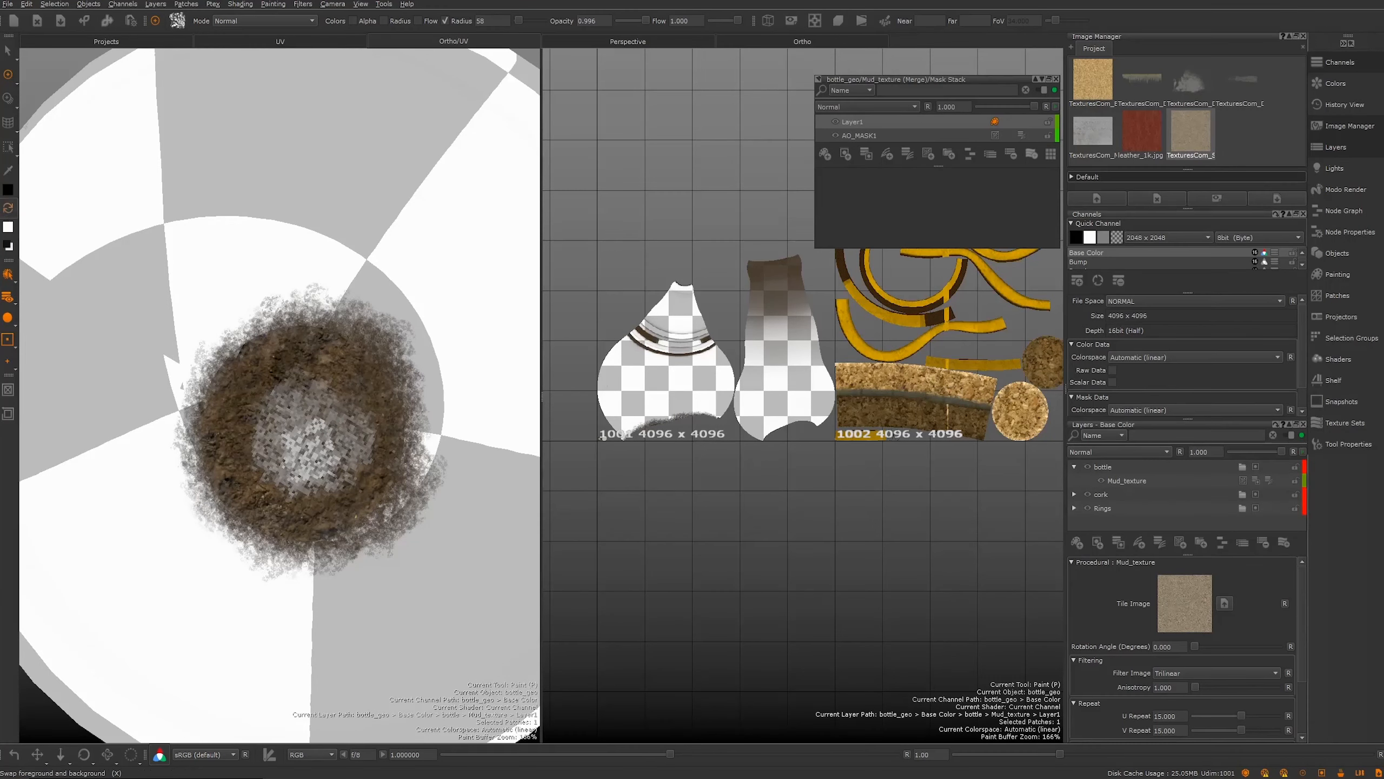
click(8, 245)
mouse_move(355, 402)
mouse_down()
mouse_move(300, 457)
mouse_move(324, 411)
mouse_move(281, 454)
mouse_move(354, 476)
mouse_move(289, 410)
mouse_up()
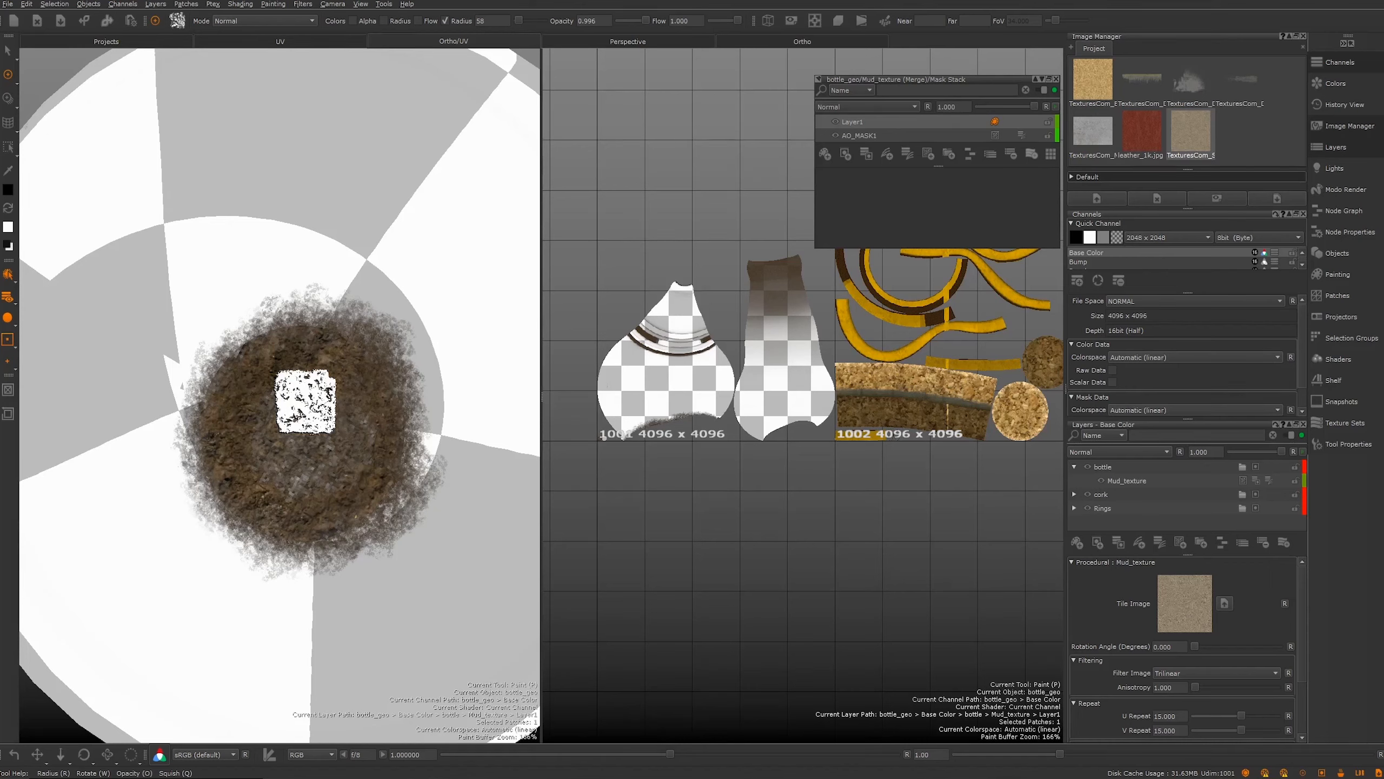
mouse_move(304, 400)
mouse_down()
mouse_move(331, 411)
mouse_move(287, 375)
mouse_move(222, 439)
mouse_move(360, 404)
mouse_move(266, 421)
mouse_up()
key(b)
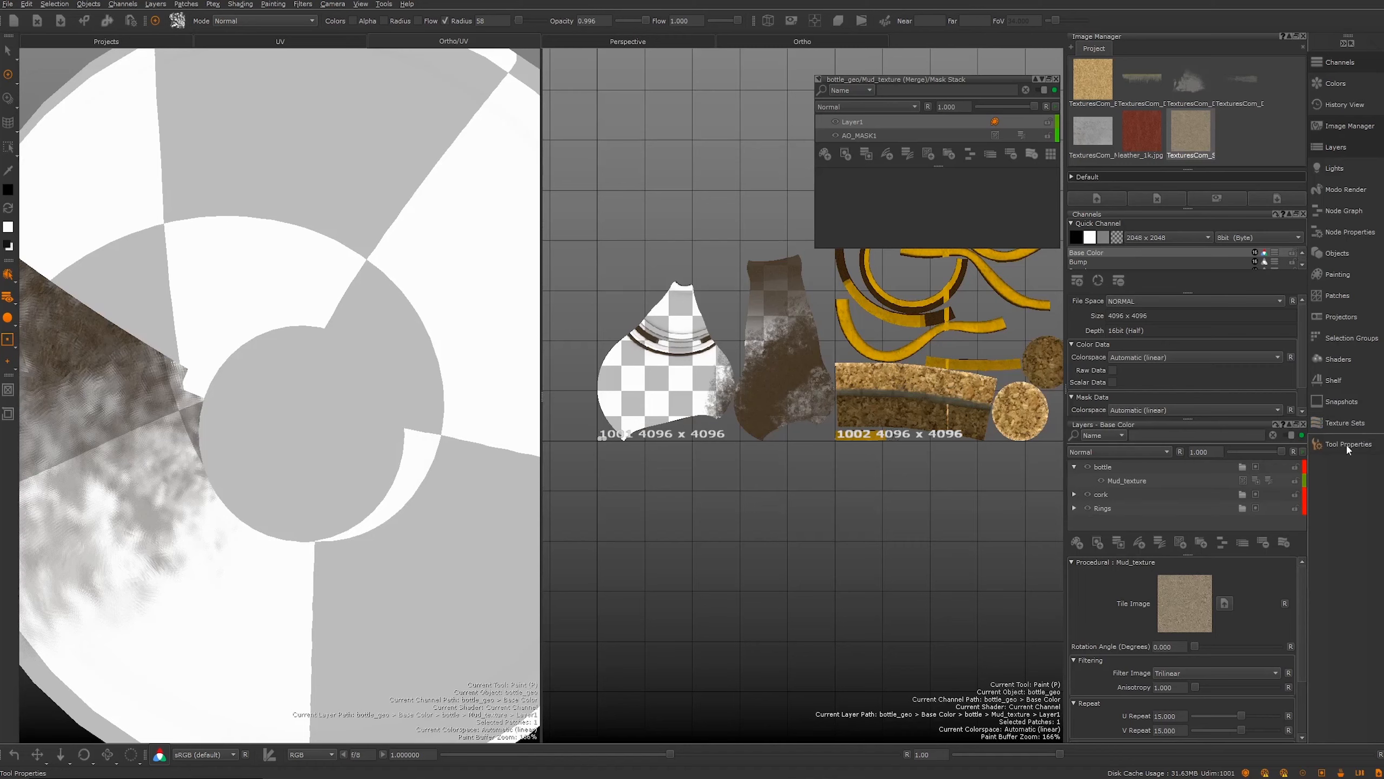
Step: Examine the Paint tool's properties and the projection settings, including the Bake Behavior options, keeping AutoBakeAndClear
click(1351, 446)
click(1335, 445)
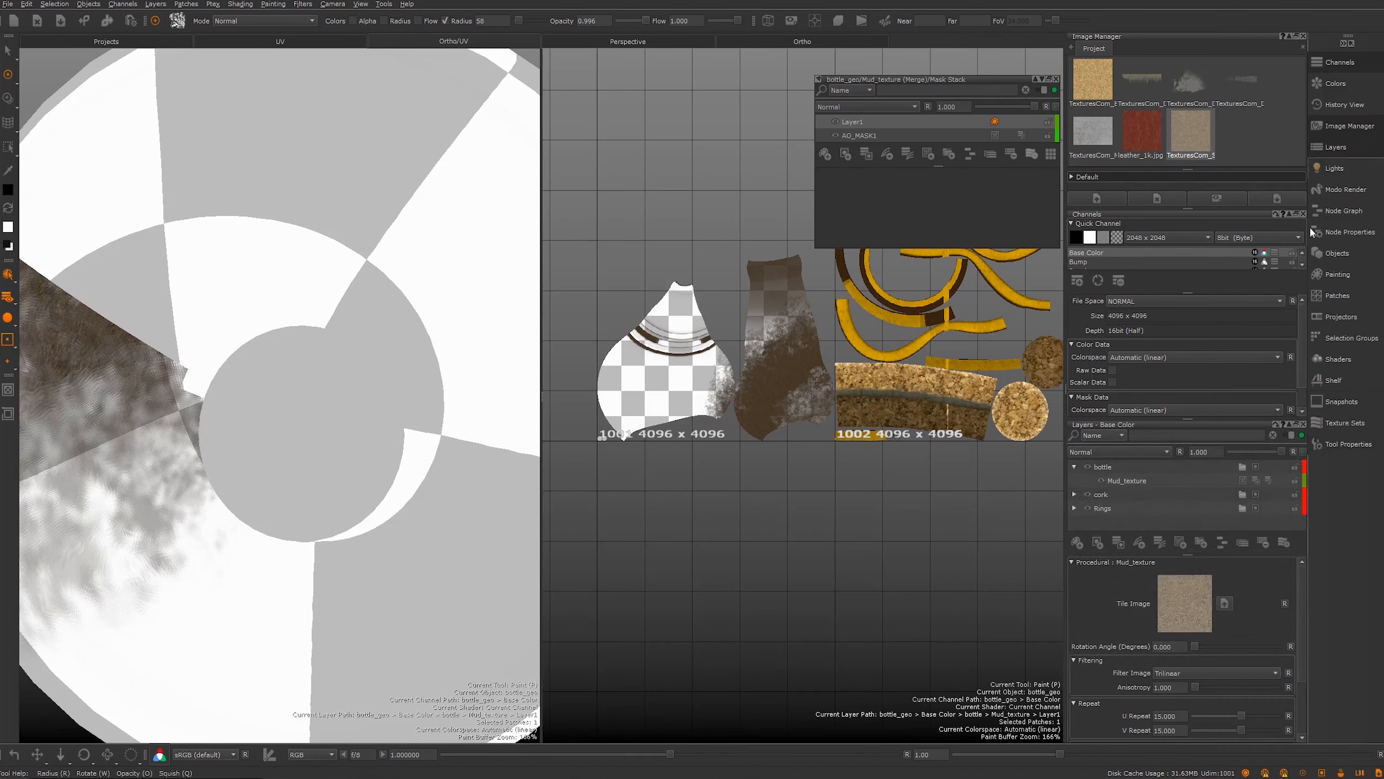
click(1302, 411)
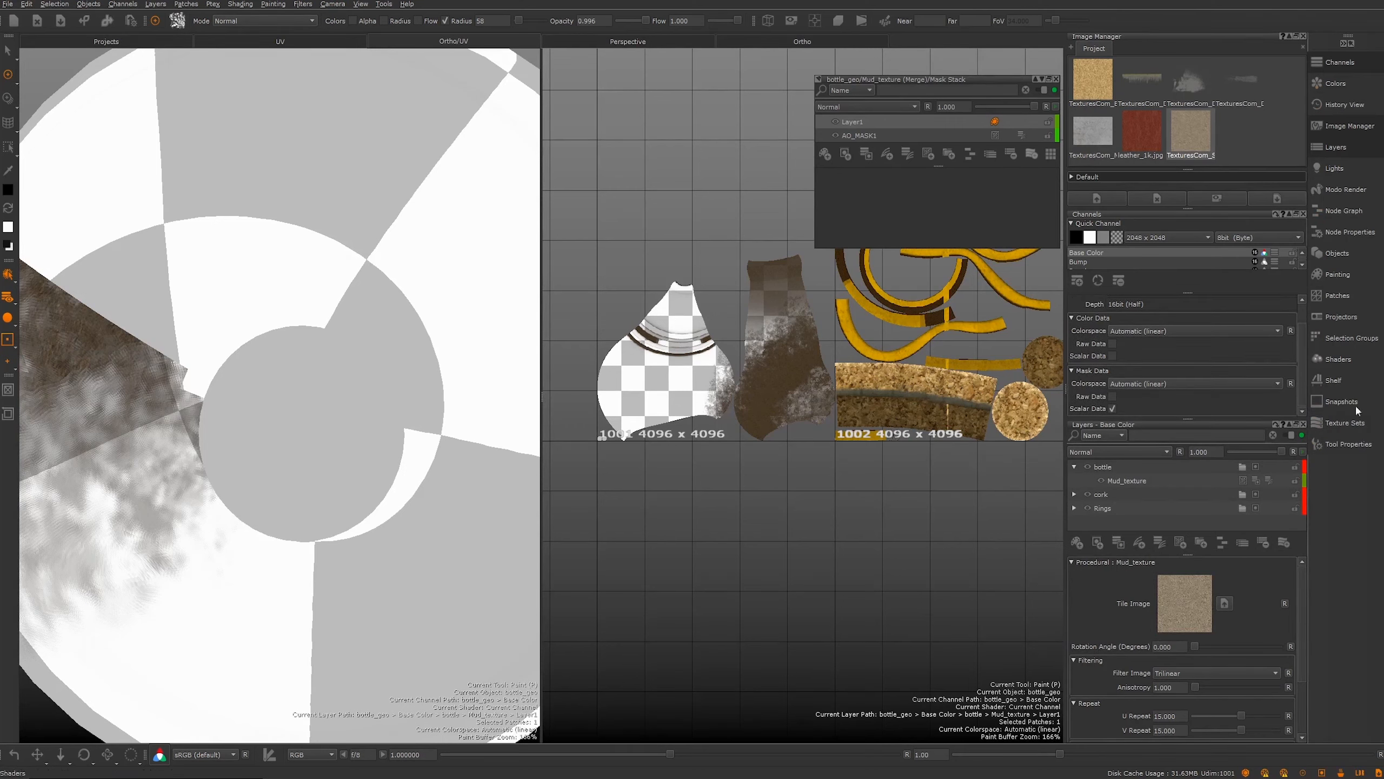
click(1354, 446)
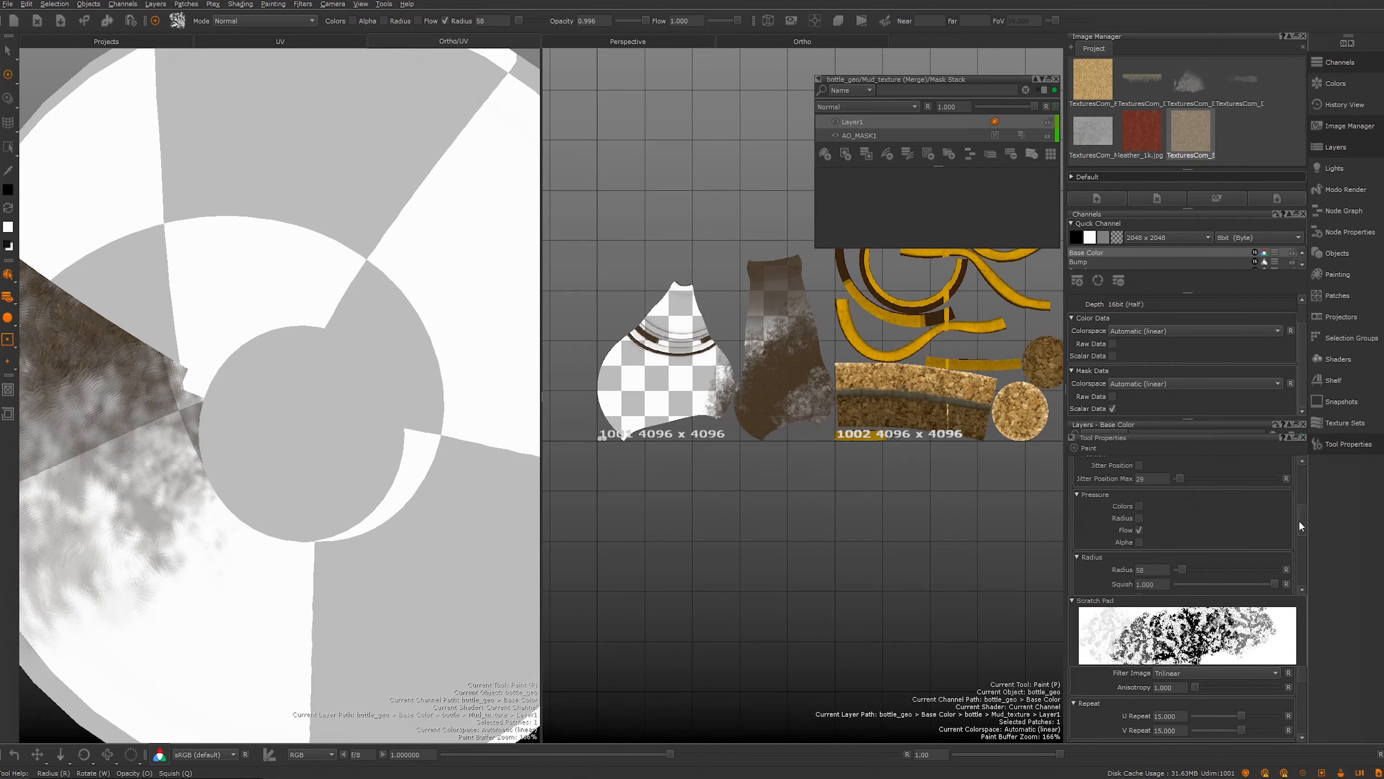
drag(1302, 520, 1300, 595)
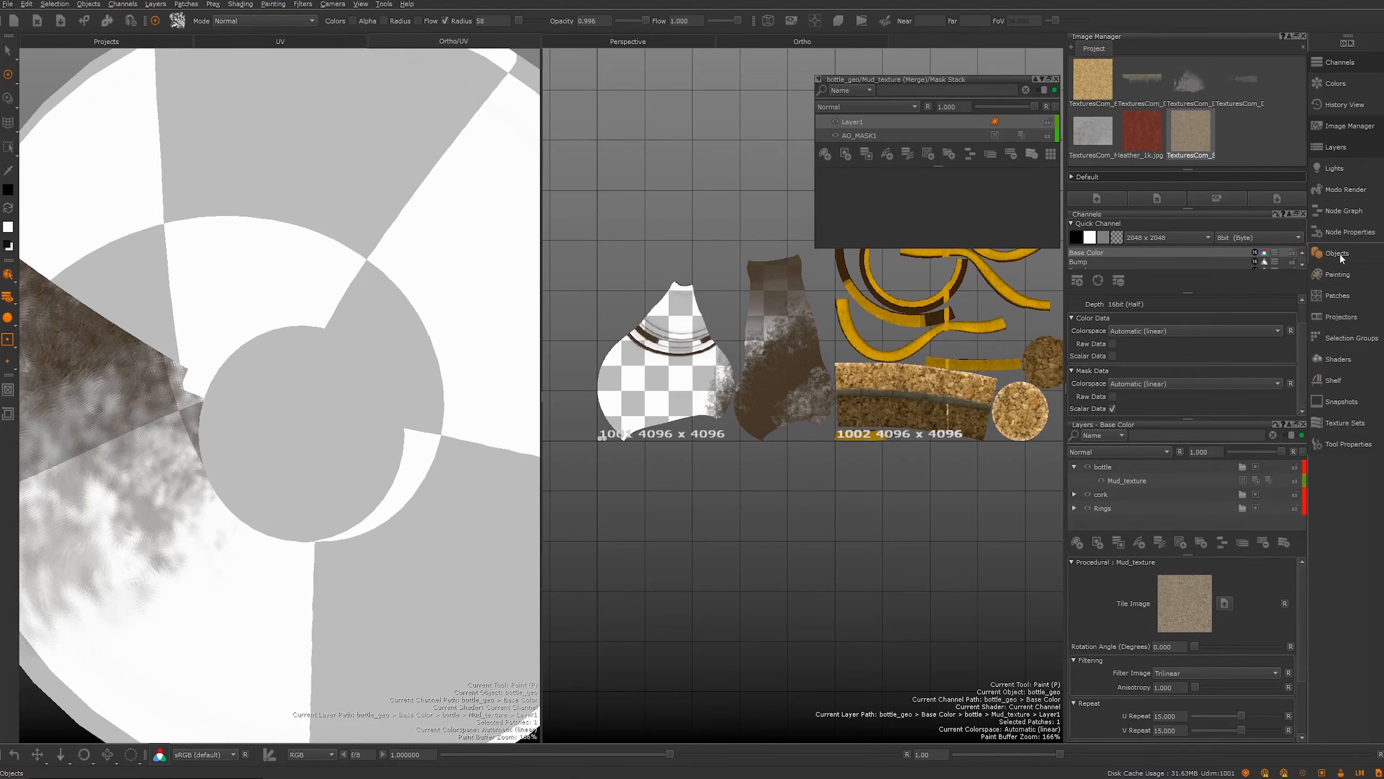
click(1337, 275)
drag(1305, 320, 1307, 464)
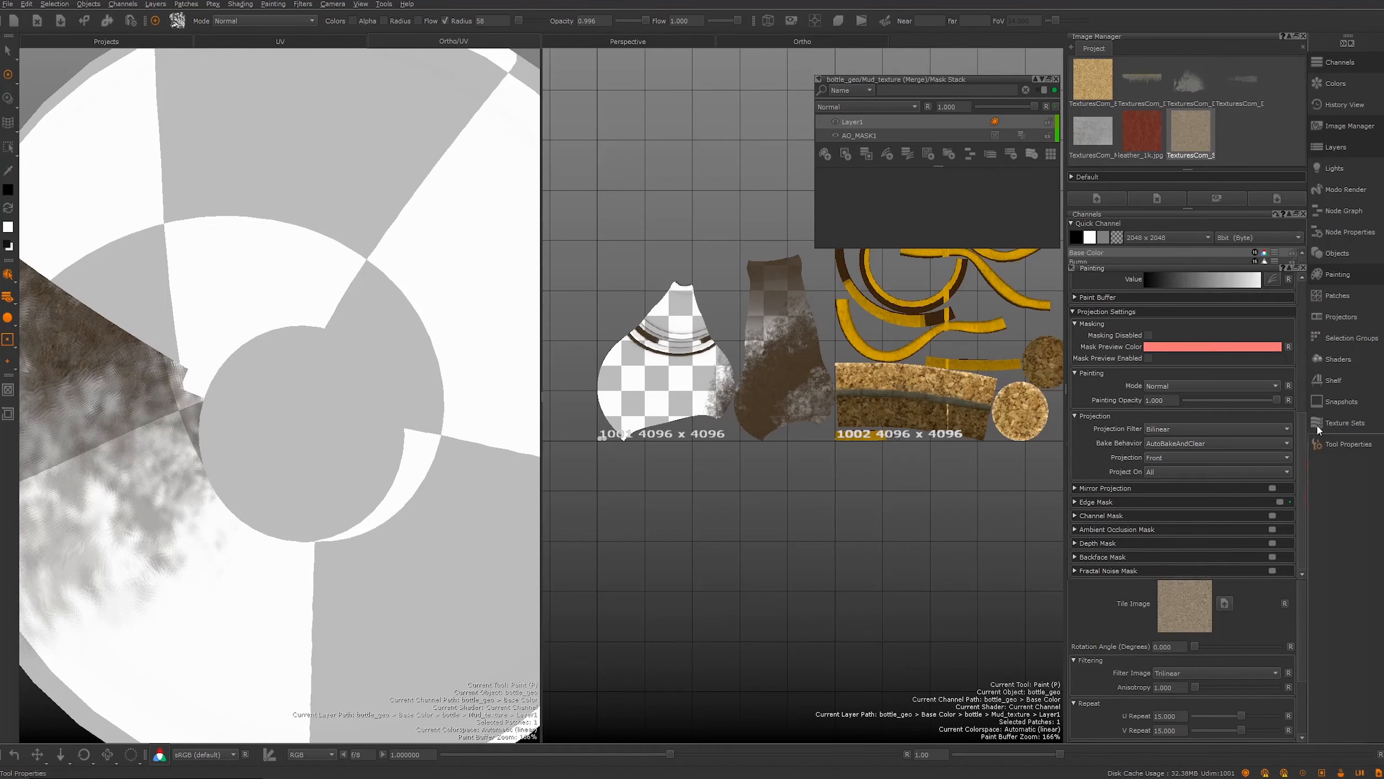
click(1349, 274)
click(1339, 275)
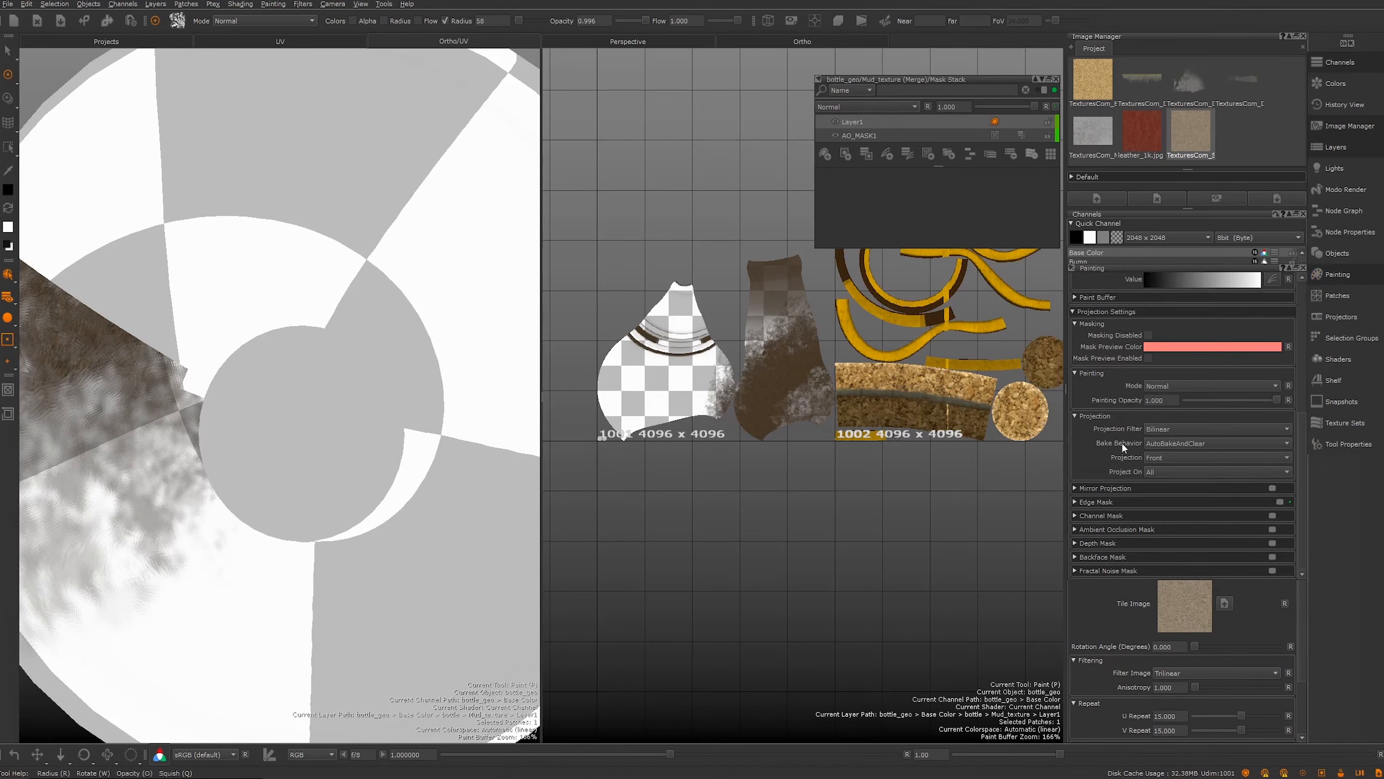
click(1150, 441)
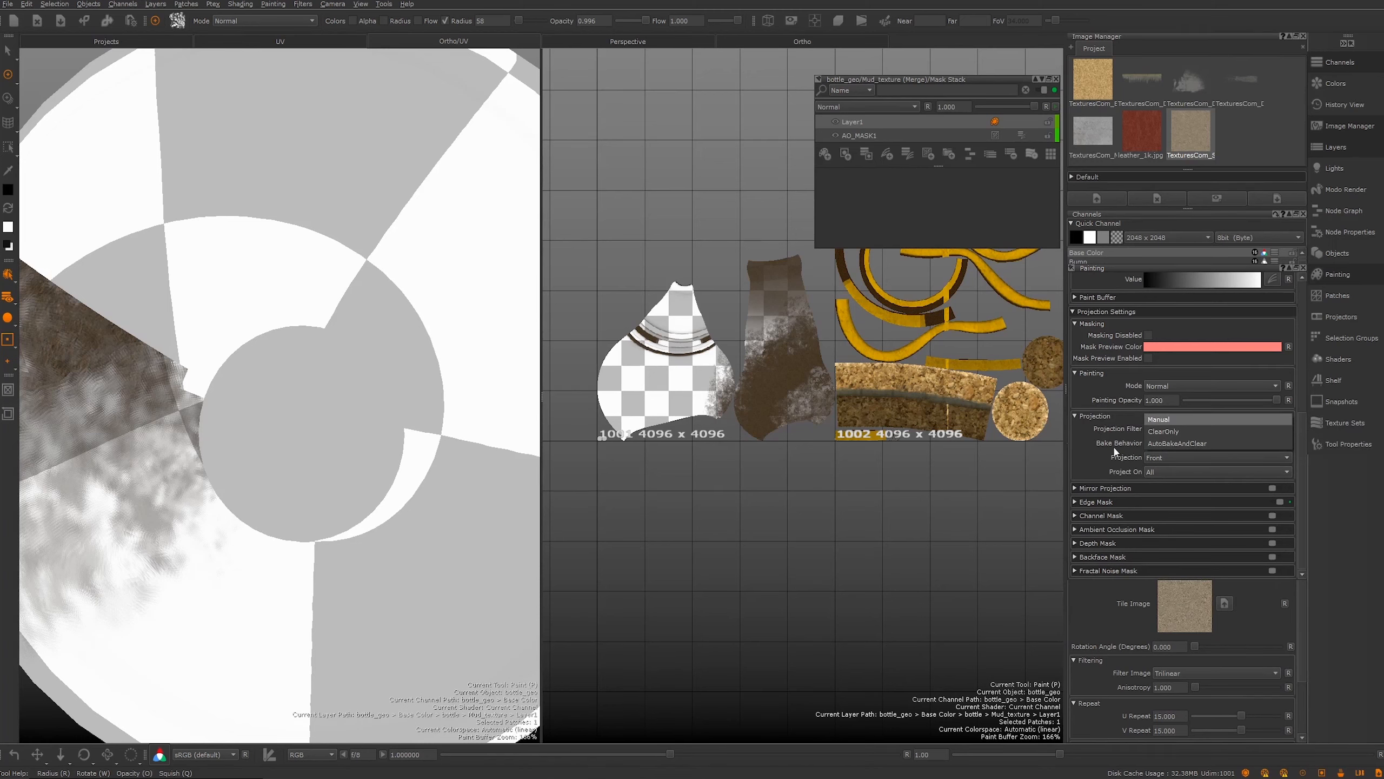
click(1155, 442)
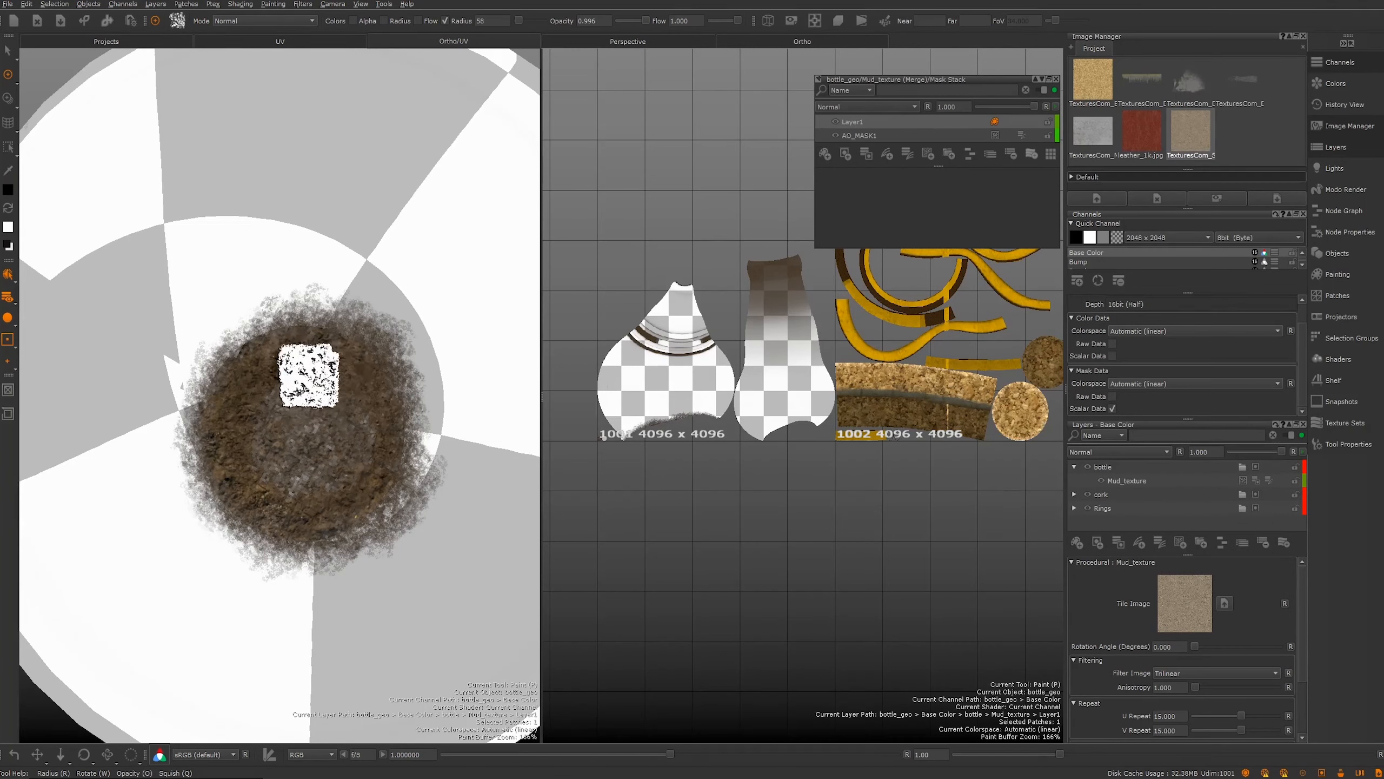
Step: Break up the mud on the circular base into mottled patches with black brush strokes
click(232, 21)
click(228, 23)
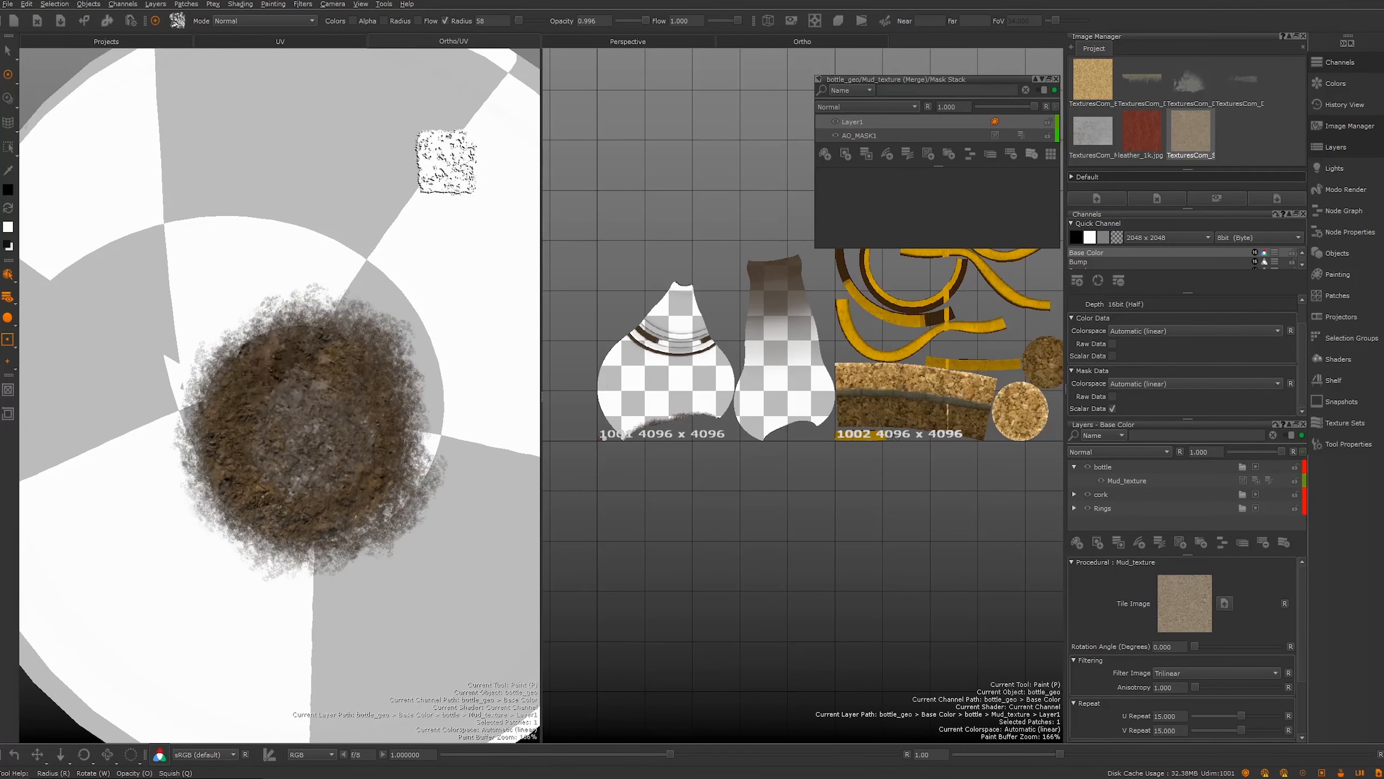
mouse_move(247, 427)
mouse_down()
mouse_move(231, 448)
mouse_move(284, 510)
mouse_move(392, 479)
mouse_move(343, 364)
mouse_move(373, 416)
mouse_move(327, 485)
mouse_move(294, 389)
mouse_up()
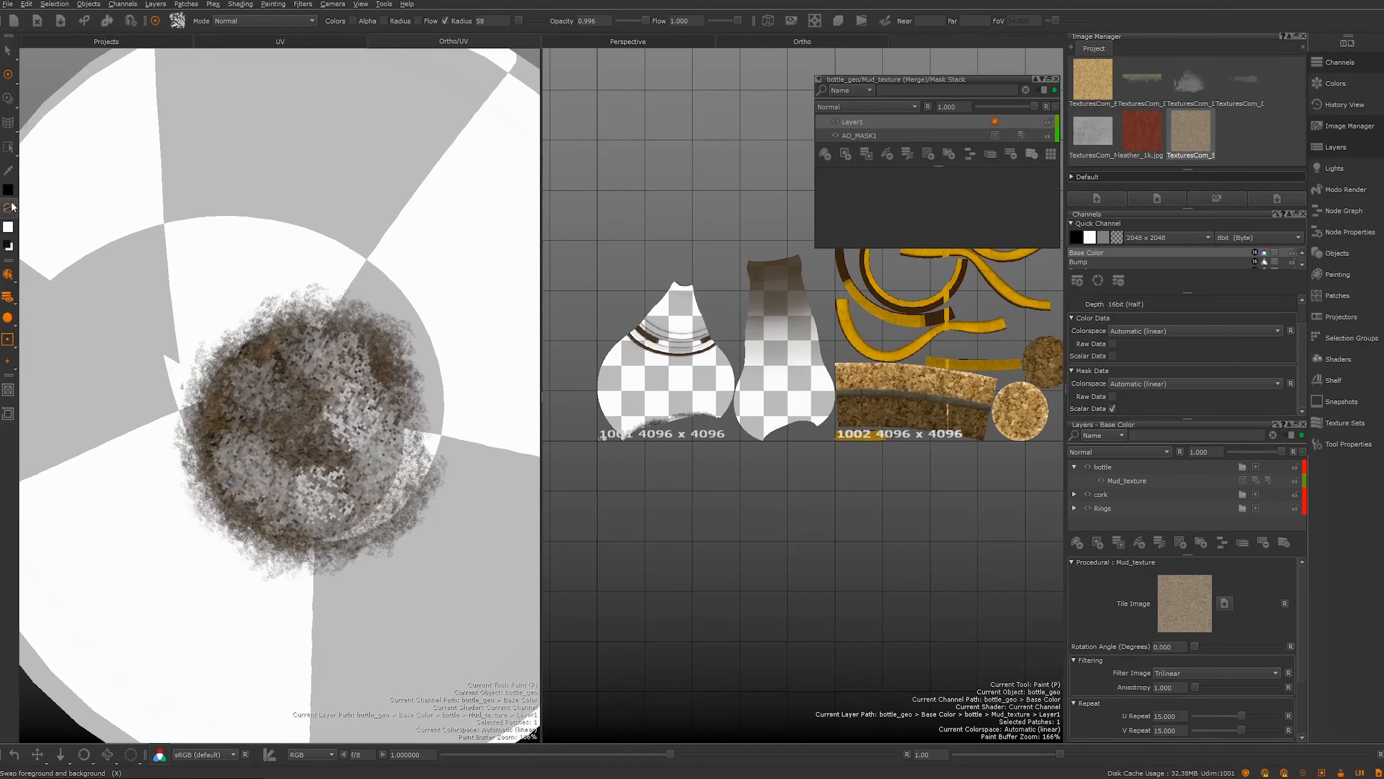
Step: Paint mud back over the mottled base in white and feather its edge outward onto the surrounding bottle body
mouse_move(224, 359)
mouse_down()
mouse_move(247, 371)
mouse_move(243, 474)
mouse_move(379, 454)
mouse_move(361, 396)
mouse_move(327, 473)
mouse_move(389, 412)
mouse_move(396, 485)
mouse_move(432, 402)
mouse_move(426, 380)
mouse_move(378, 497)
mouse_move(325, 531)
mouse_move(250, 436)
mouse_move(341, 325)
mouse_move(222, 377)
mouse_move(272, 572)
mouse_move(234, 401)
mouse_move(269, 442)
mouse_move(271, 517)
mouse_move(364, 532)
mouse_move(392, 485)
mouse_move(254, 378)
mouse_move(331, 396)
mouse_move(333, 340)
mouse_move(296, 319)
mouse_move(325, 315)
mouse_move(387, 208)
mouse_move(325, 401)
mouse_move(358, 433)
mouse_move(348, 438)
mouse_move(417, 309)
mouse_move(308, 377)
mouse_move(240, 260)
mouse_move(240, 287)
mouse_up()
alt+right_drag(240, 287, 143, 289)
alt+drag(142, 290, 224, 266)
alt+right_drag(224, 266, 380, 376)
alt+drag(380, 377, 354, 386)
alt+right_drag(354, 386, 245, 437)
alt+drag(245, 437, 185, 503)
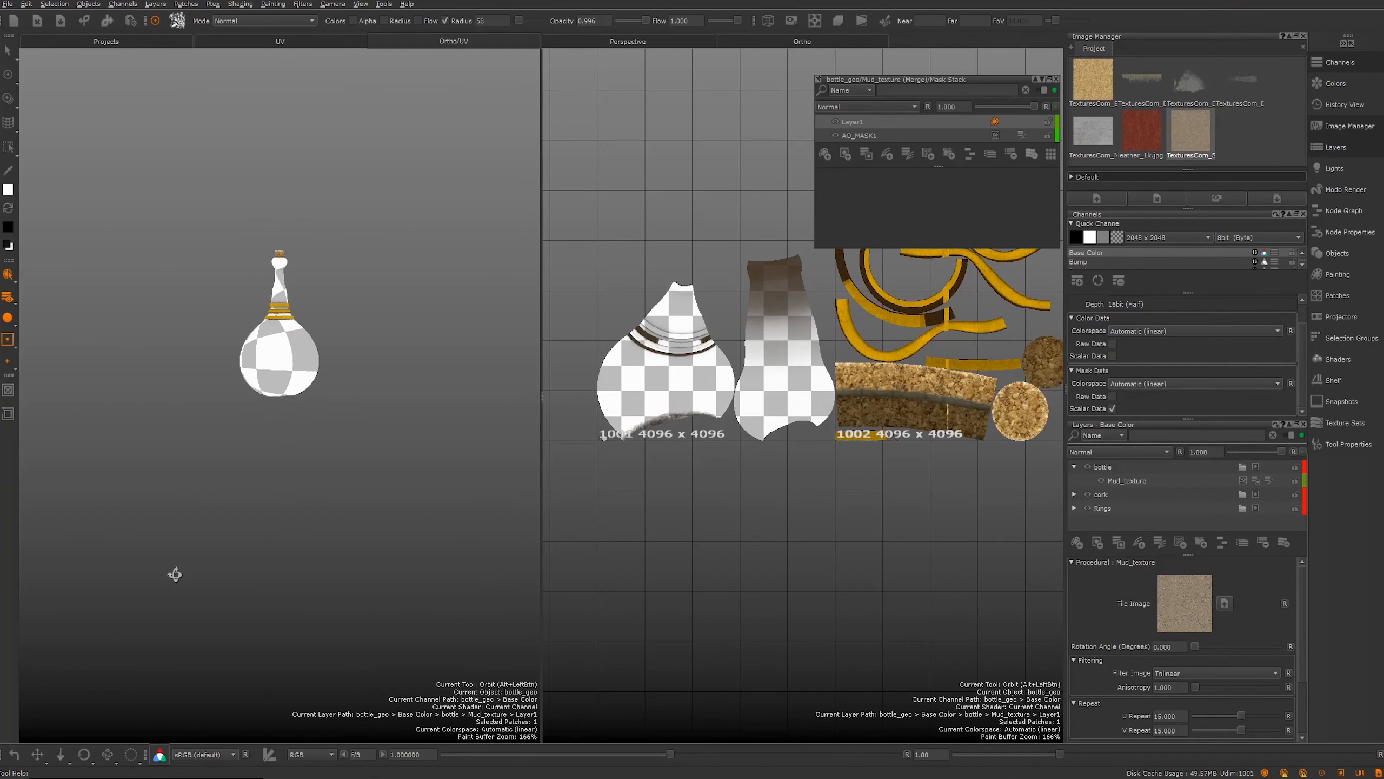
alt+right_drag(185, 512, 425, 503)
drag(425, 480, 262, 512)
alt+right_drag(425, 502, 349, 491)
mouse_move(284, 523)
alt+mouse_down()
mouse_move(253, 442)
mouse_move(289, 485)
mouse_move(272, 480)
alt+mouse_up()
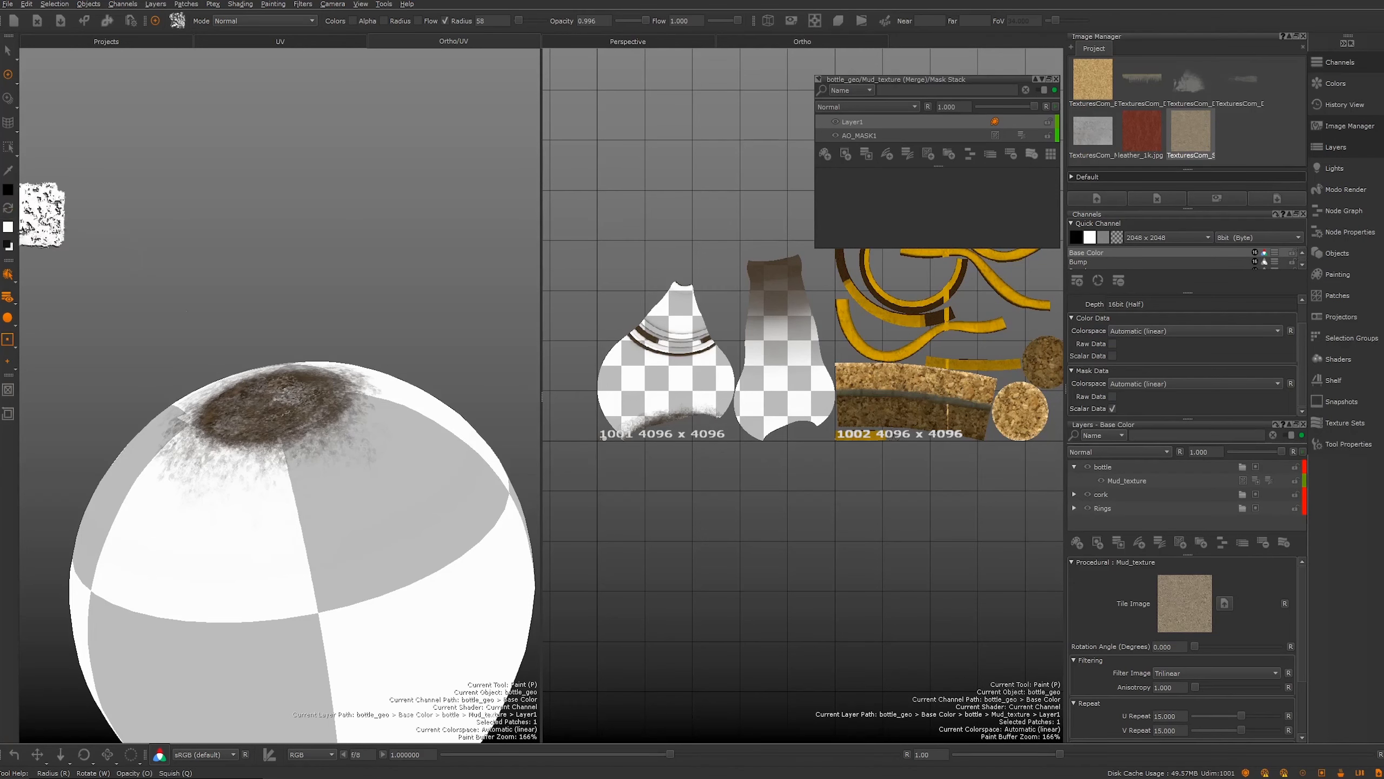
Step: Enlarge the brush radius to 94, remove the small trial stamp with black, and paint a speckled mud patch beside the base
mouse_move(300, 413)
alt+mouse_down()
mouse_move(341, 457)
mouse_move(294, 467)
mouse_move(166, 346)
alt+mouse_up()
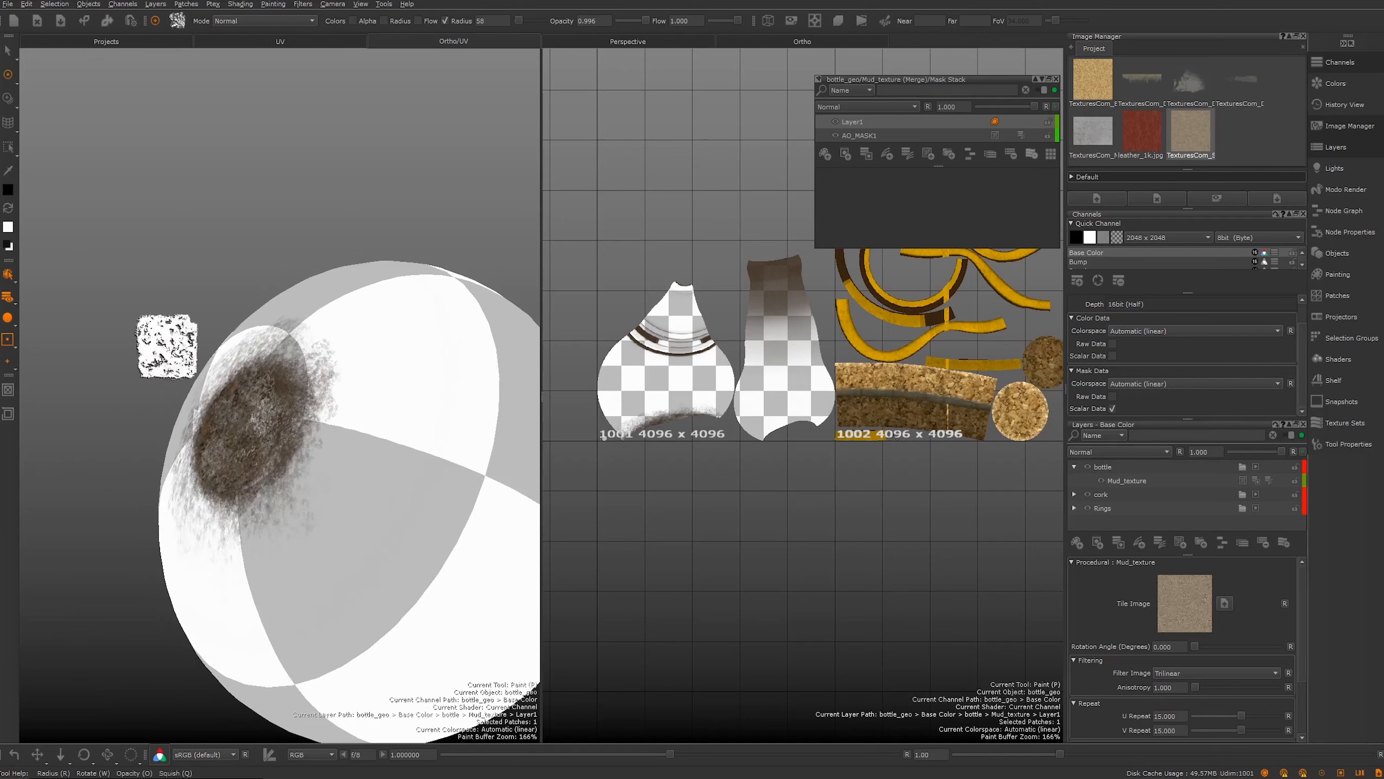
mouse_move(308, 416)
alt+mouse_down()
mouse_move(279, 417)
mouse_move(313, 428)
alt+mouse_up()
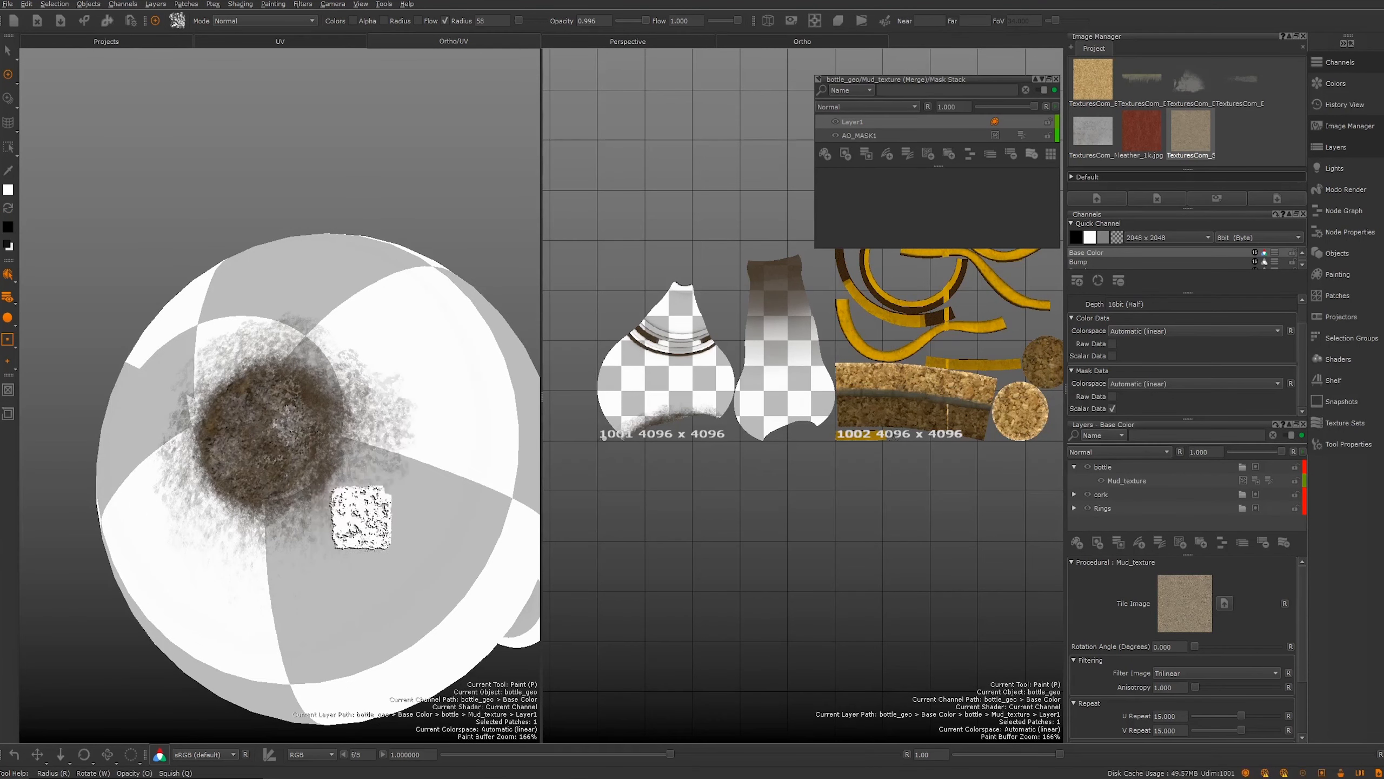
click(401, 468)
key(r)
drag(343, 420, 357, 420)
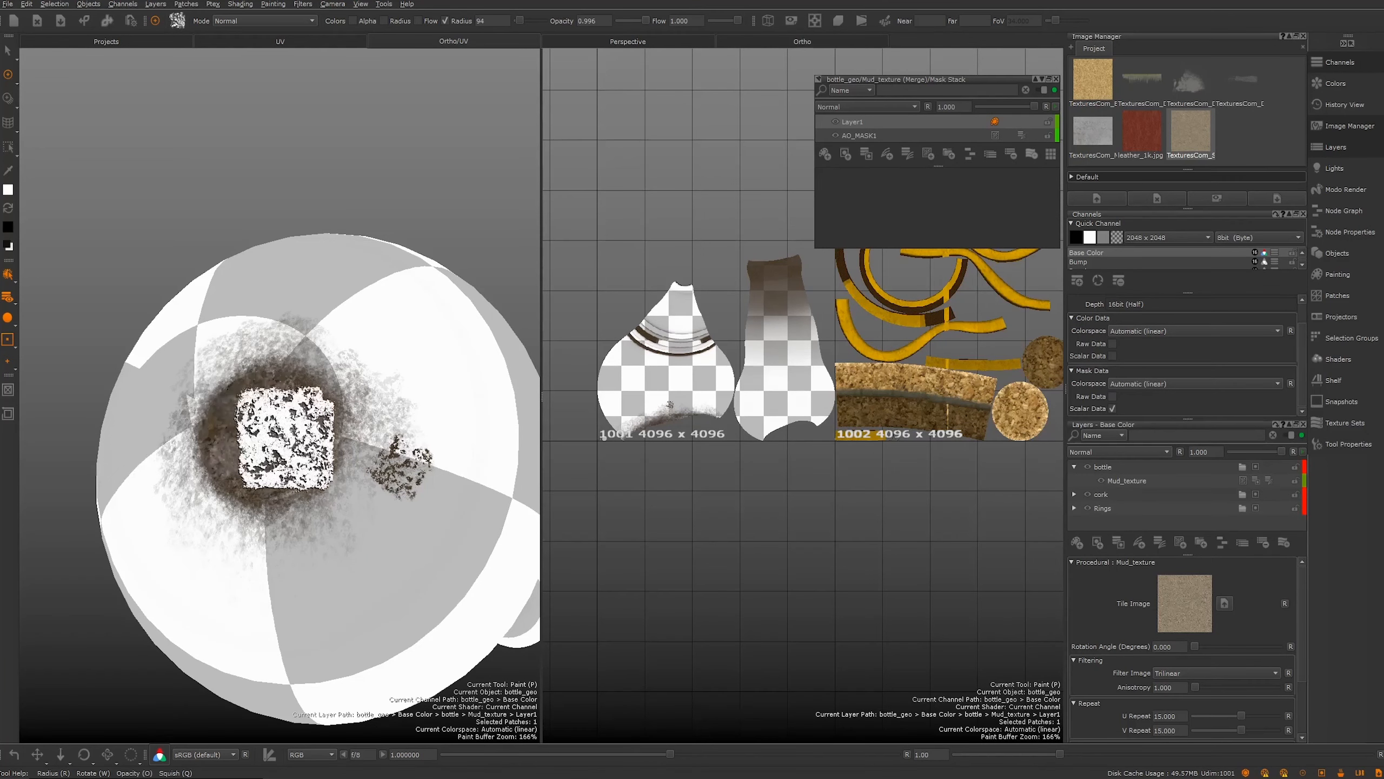
click(9, 209)
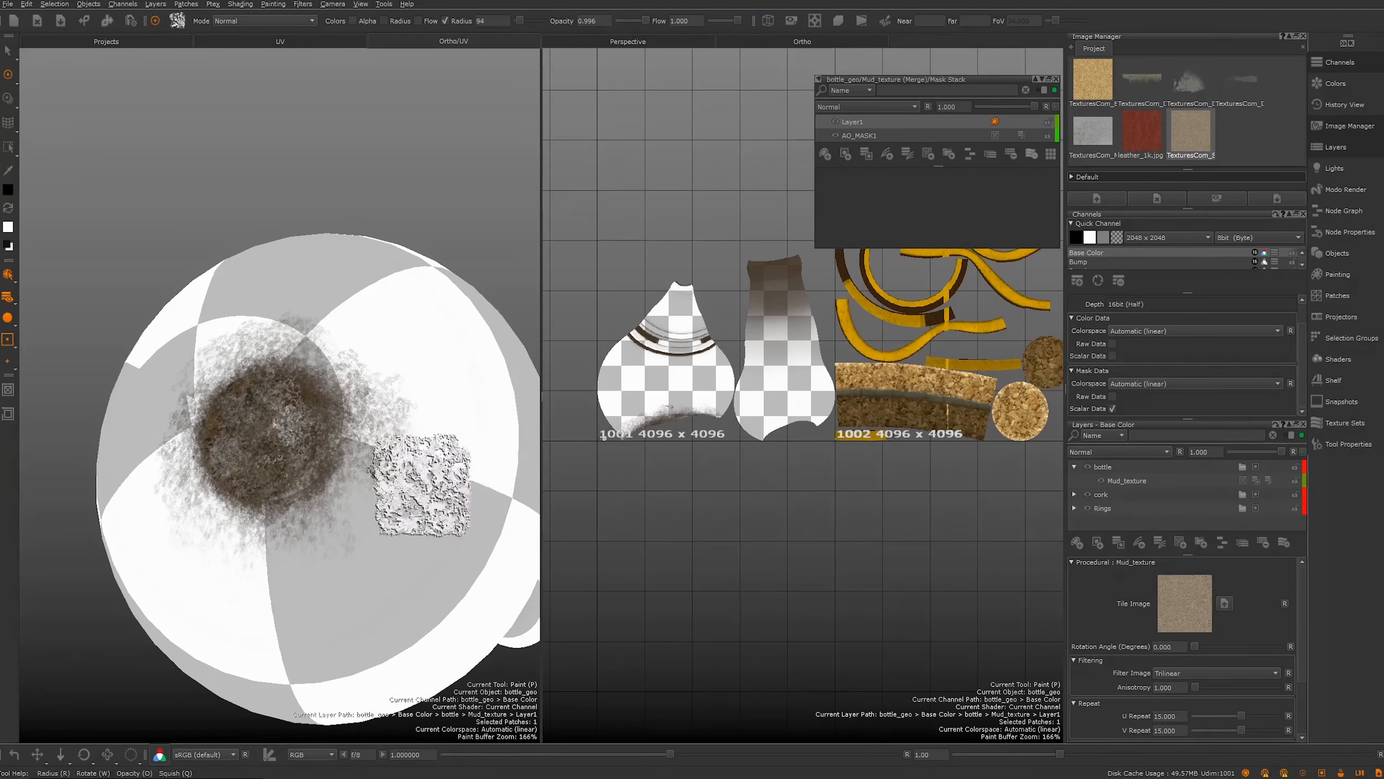
click(9, 208)
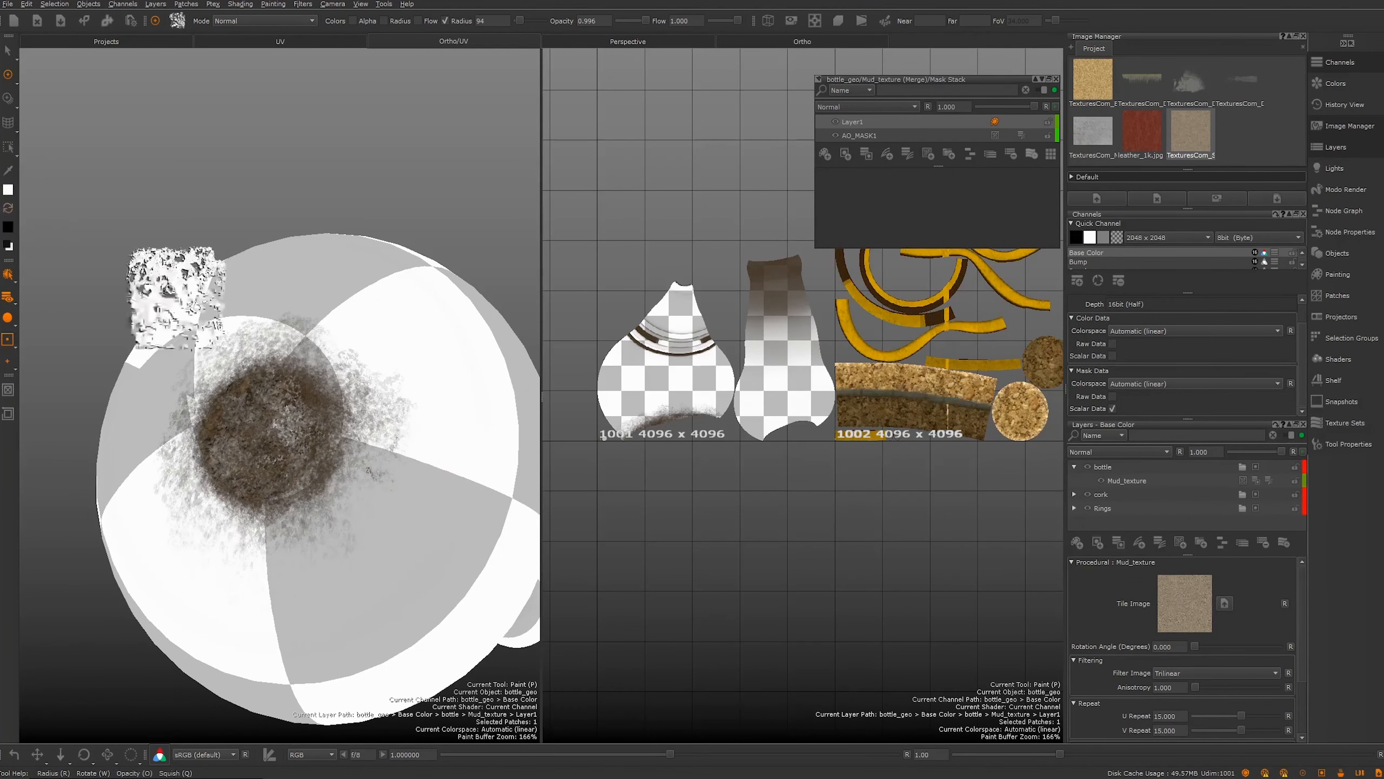
drag(396, 479, 397, 415)
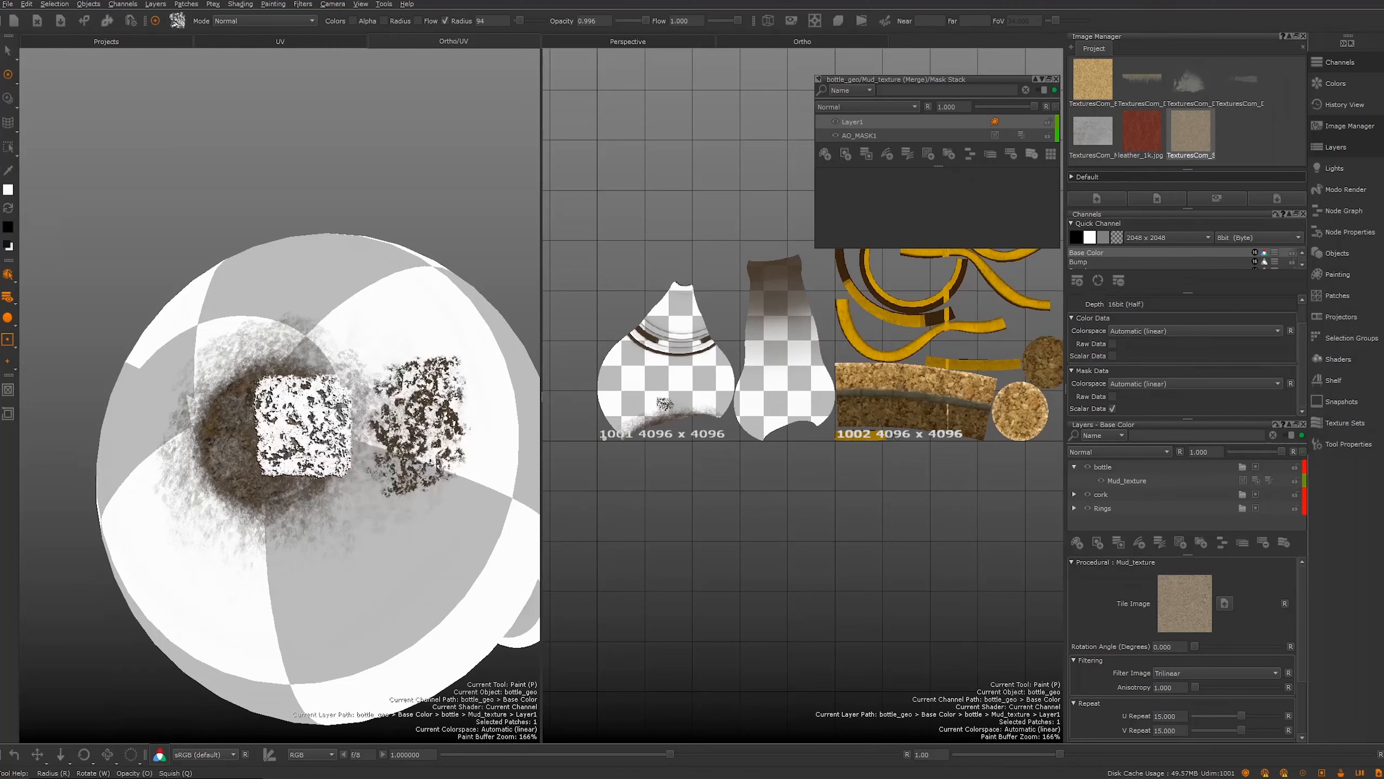
Step: Extend the speckled mud in white around the base and out onto the surrounding bottle body
alt+drag(352, 406, 217, 401)
scroll(218, 401, up, 3)
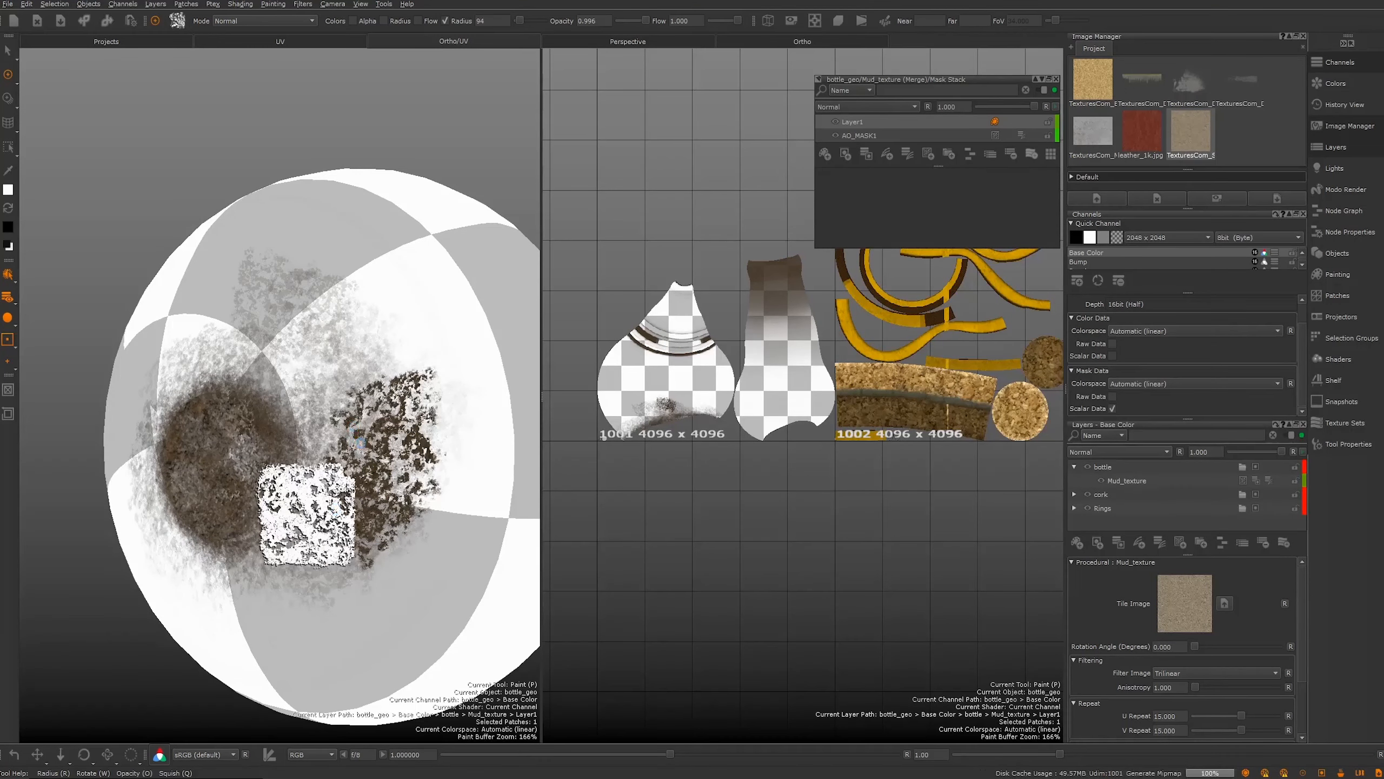
alt+drag(361, 443, 261, 440)
mouse_move(297, 504)
mouse_down()
mouse_move(333, 513)
mouse_move(186, 572)
mouse_move(263, 470)
mouse_move(180, 423)
mouse_move(223, 396)
mouse_move(251, 318)
mouse_move(282, 452)
mouse_up()
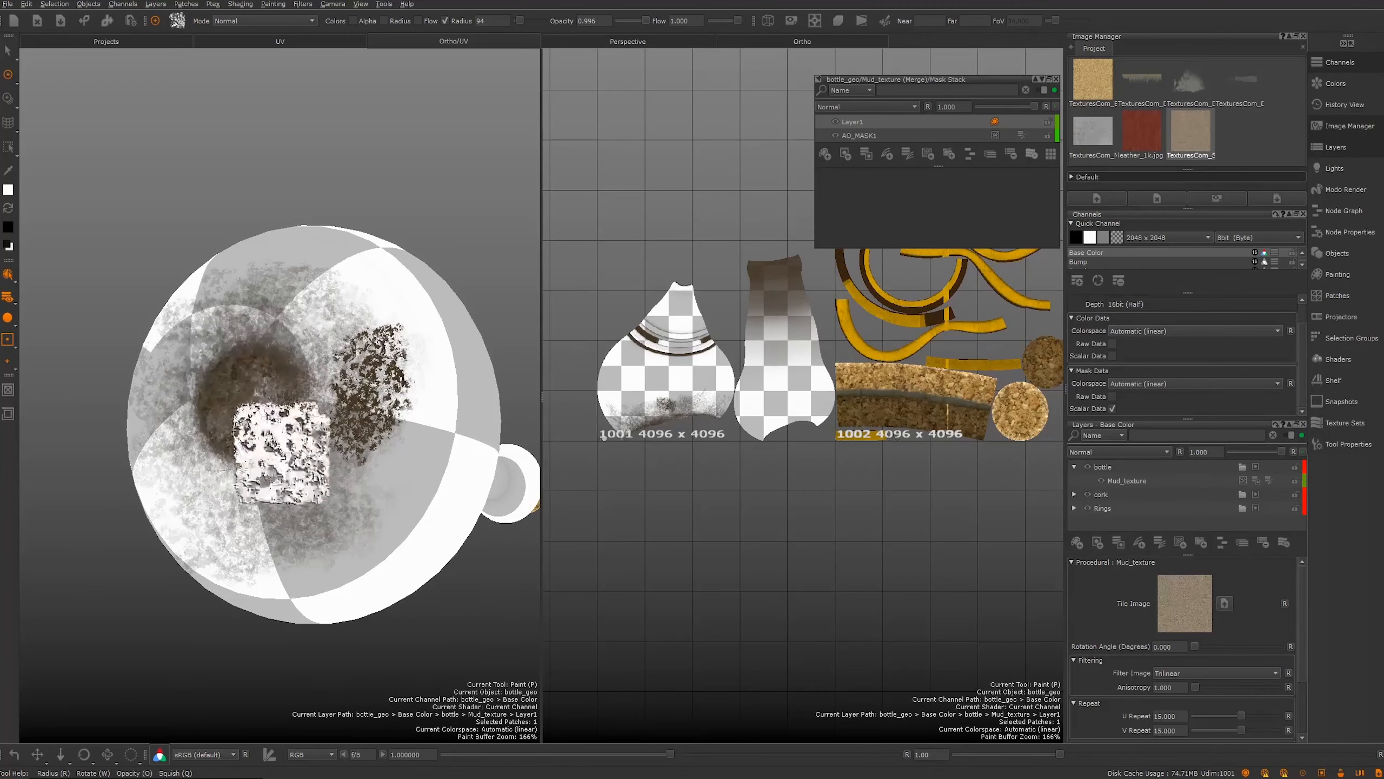
Step: Remove the heavy speckled mud patch beside the base by painting over it in black
click(8, 245)
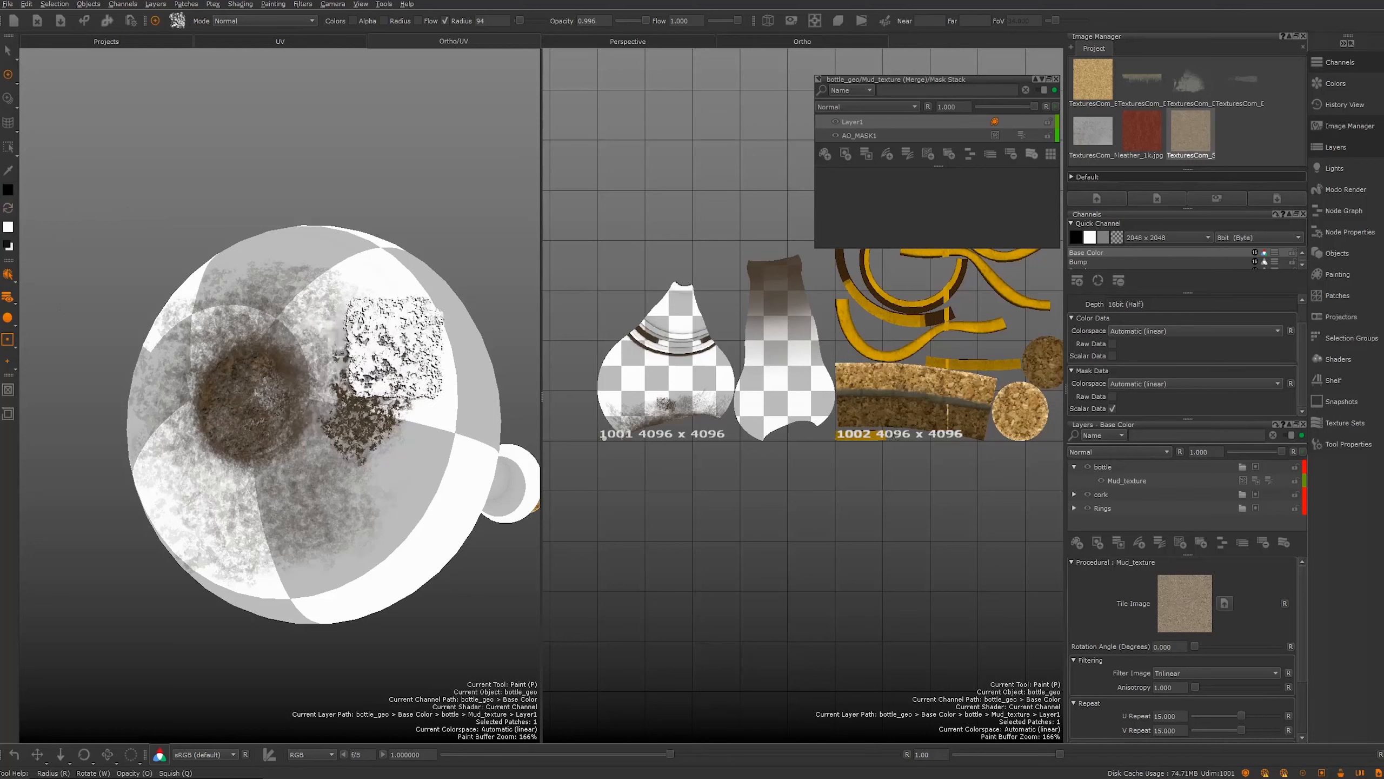
mouse_move(420, 381)
mouse_down()
mouse_move(386, 386)
mouse_move(361, 417)
mouse_move(377, 373)
mouse_move(432, 445)
mouse_move(383, 317)
mouse_up()
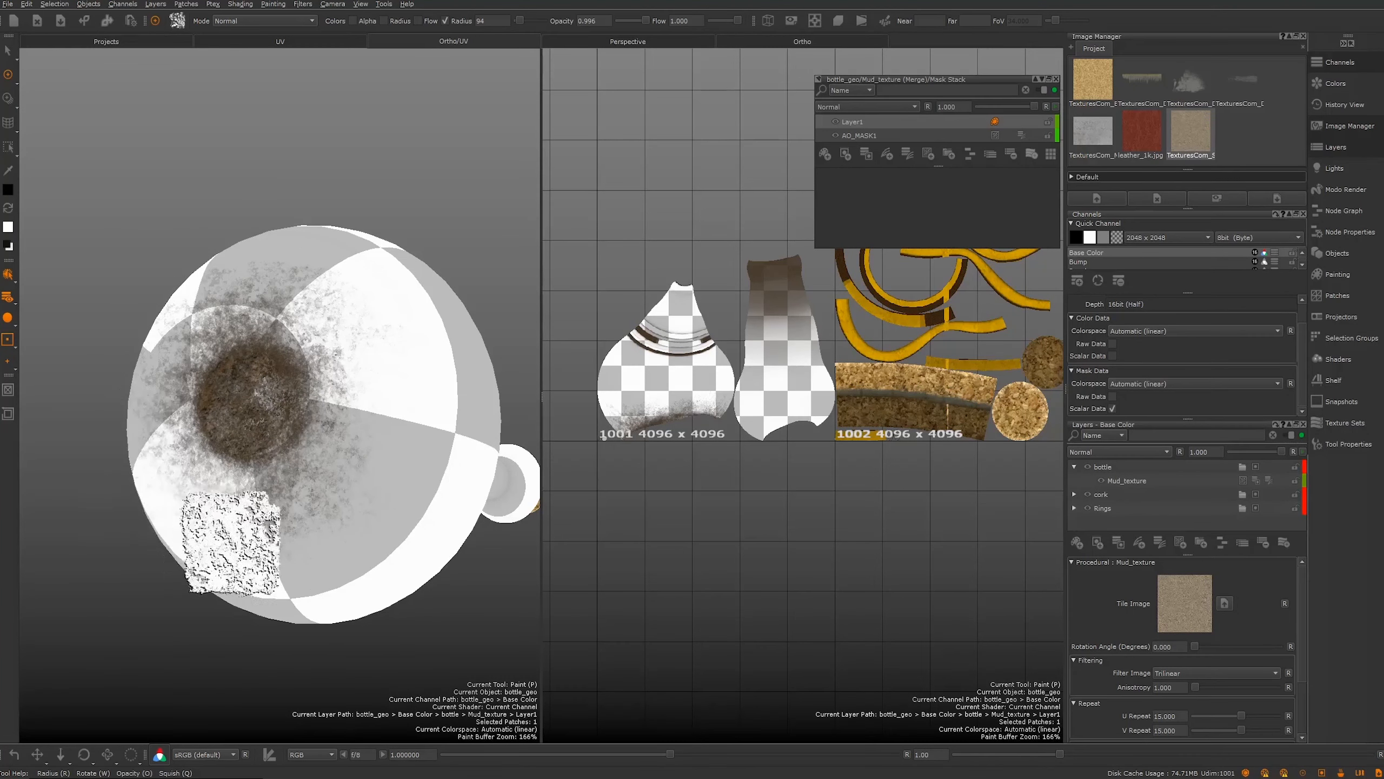
alt+drag(377, 261, 432, 356)
alt+drag(407, 338, 98, 325)
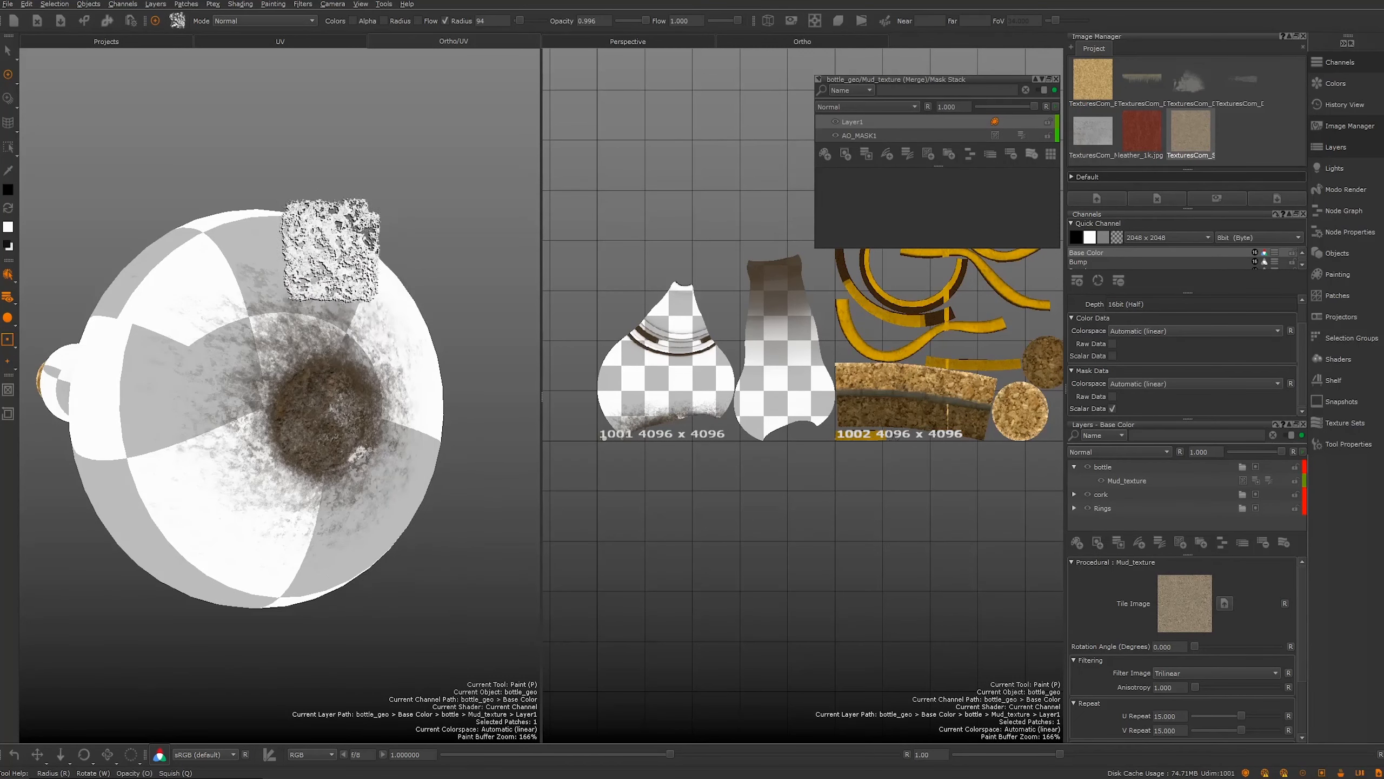
Step: Examine the whole bottle from several standard views, including the mud near its base, and look closely at the gold neck rings
alt+drag(315, 295, 266, 252)
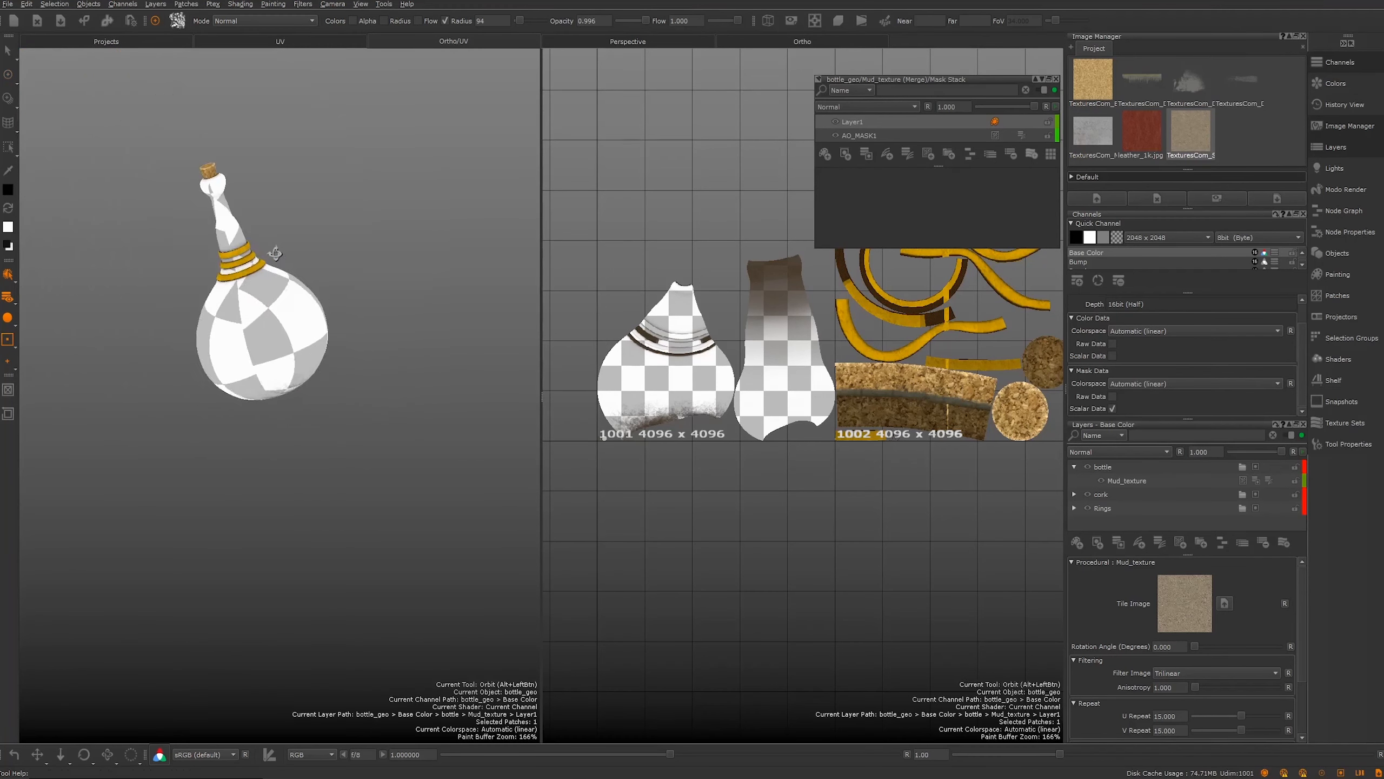
alt+right_drag(127, 420, 305, 349)
alt+drag(357, 321, 454, 336)
mouse_move(218, 310)
alt+mouse_down()
mouse_move(439, 250)
mouse_move(182, 283)
mouse_move(148, 272)
mouse_move(200, 208)
mouse_move(124, 241)
mouse_move(160, 306)
mouse_move(318, 310)
mouse_move(331, 319)
mouse_move(308, 371)
alt+mouse_up()
click(231, 326)
alt+middle_drag(232, 326, 236, 425)
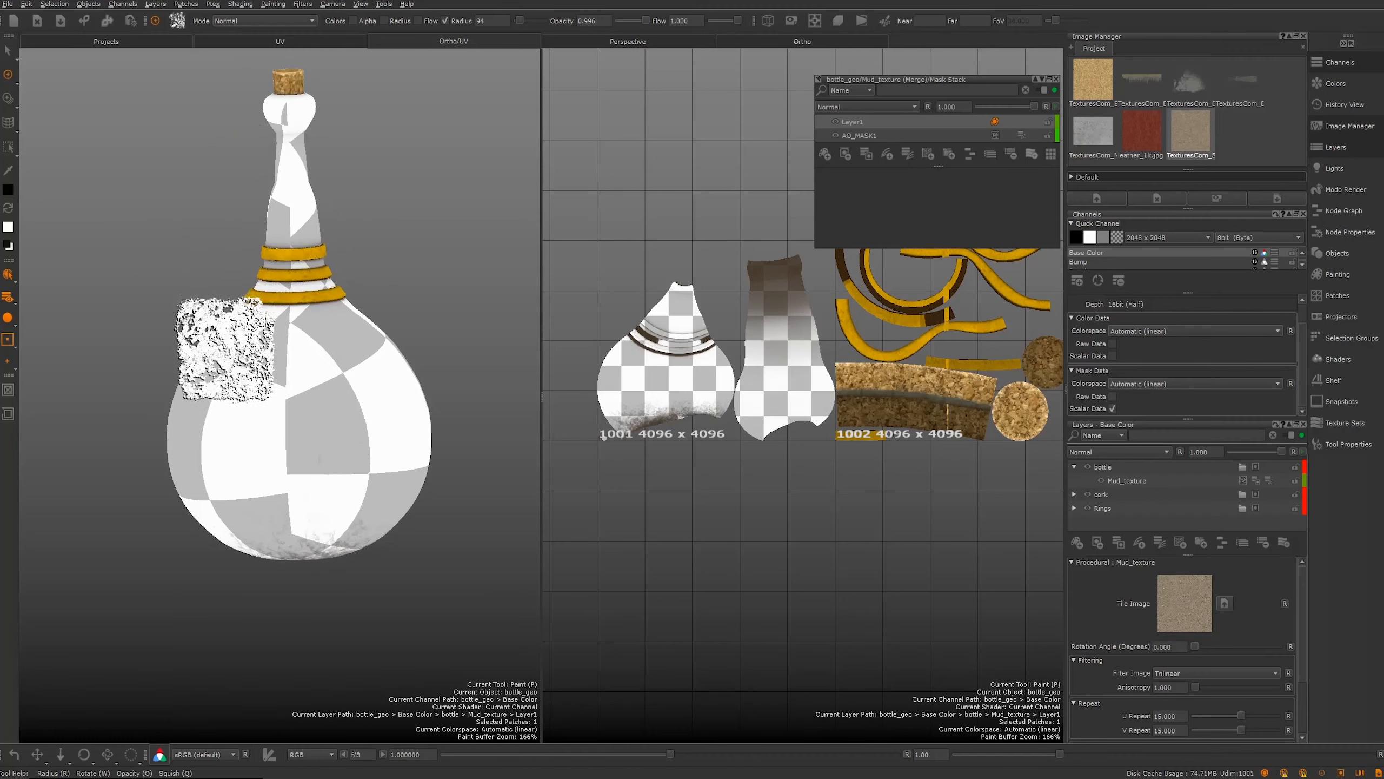
key(F2)
key(F3)
key(F4)
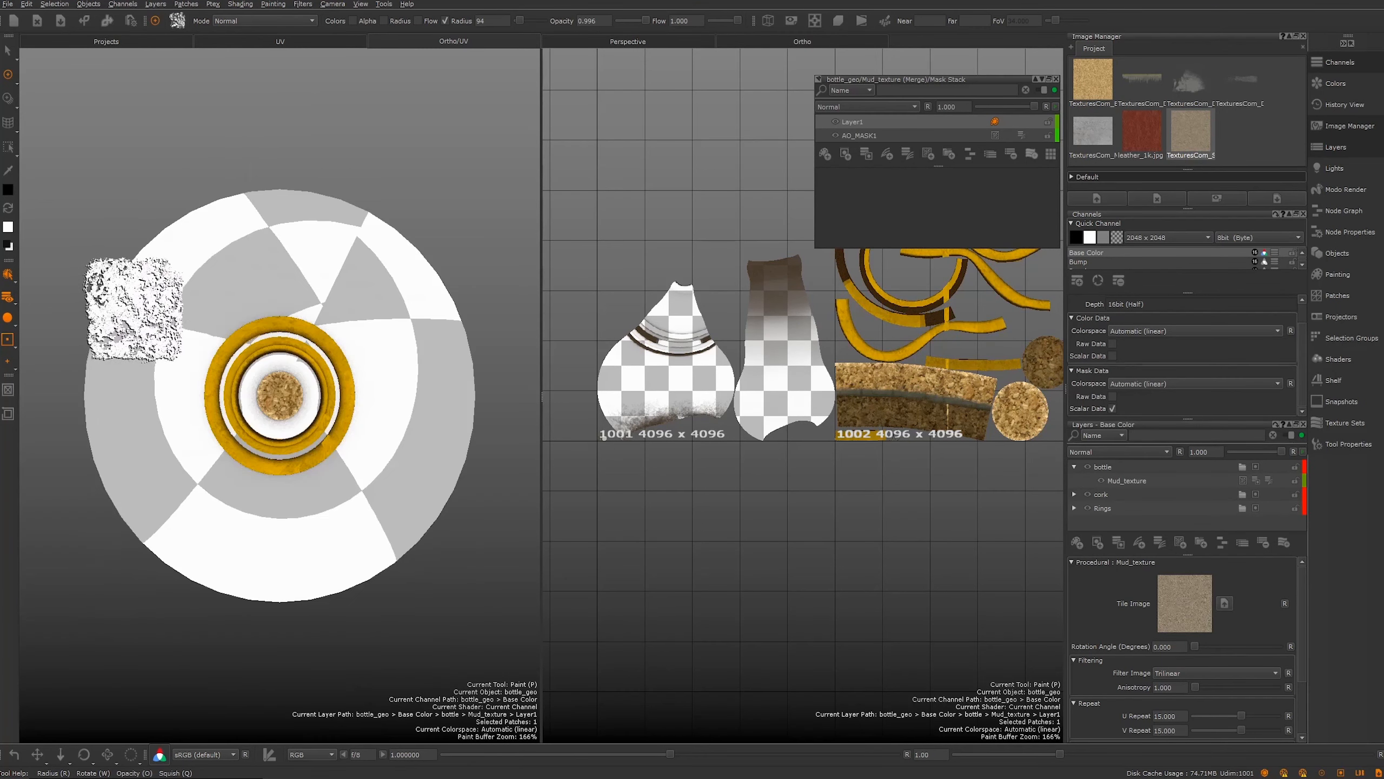
key(F5)
key(F2)
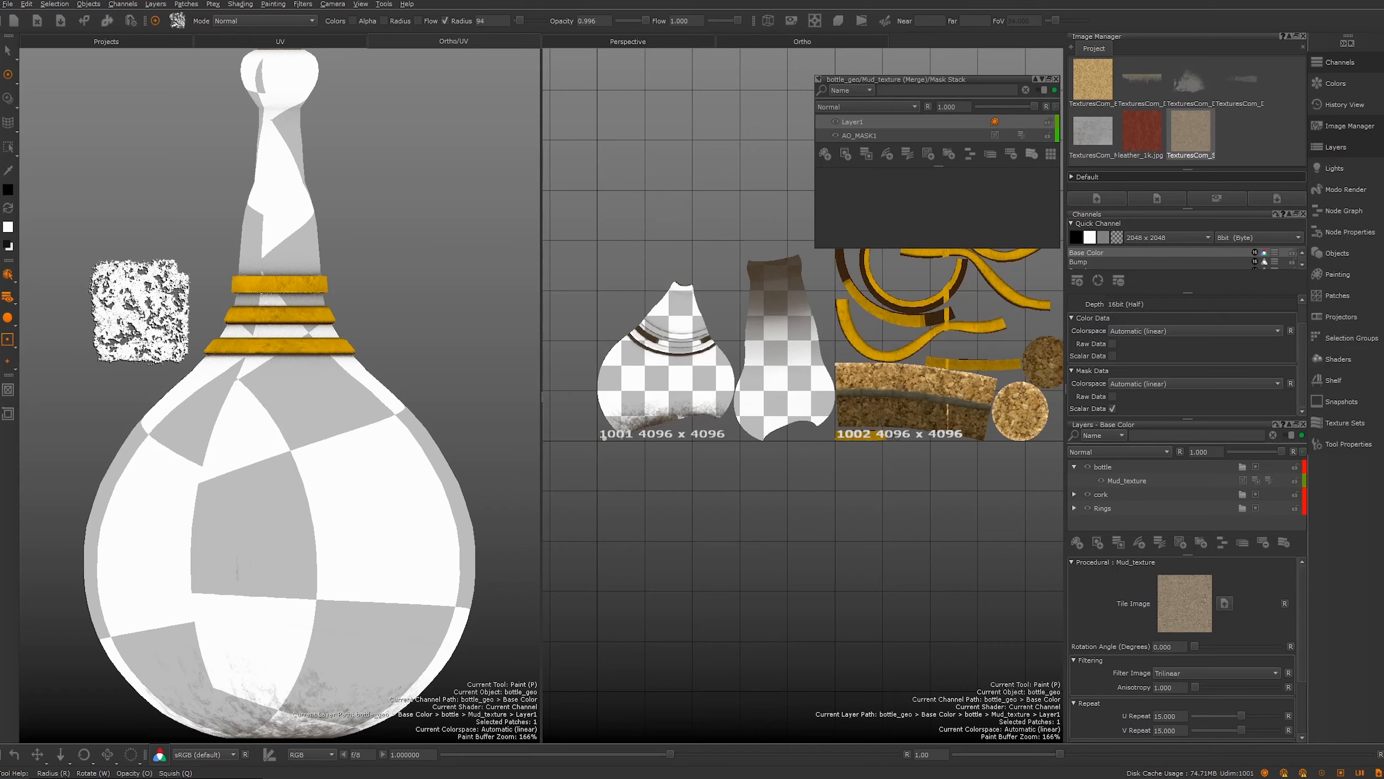
mouse_move(220, 371)
alt+right_down()
mouse_move(125, 317)
mouse_move(188, 338)
mouse_move(239, 414)
mouse_move(249, 461)
alt+right_up()
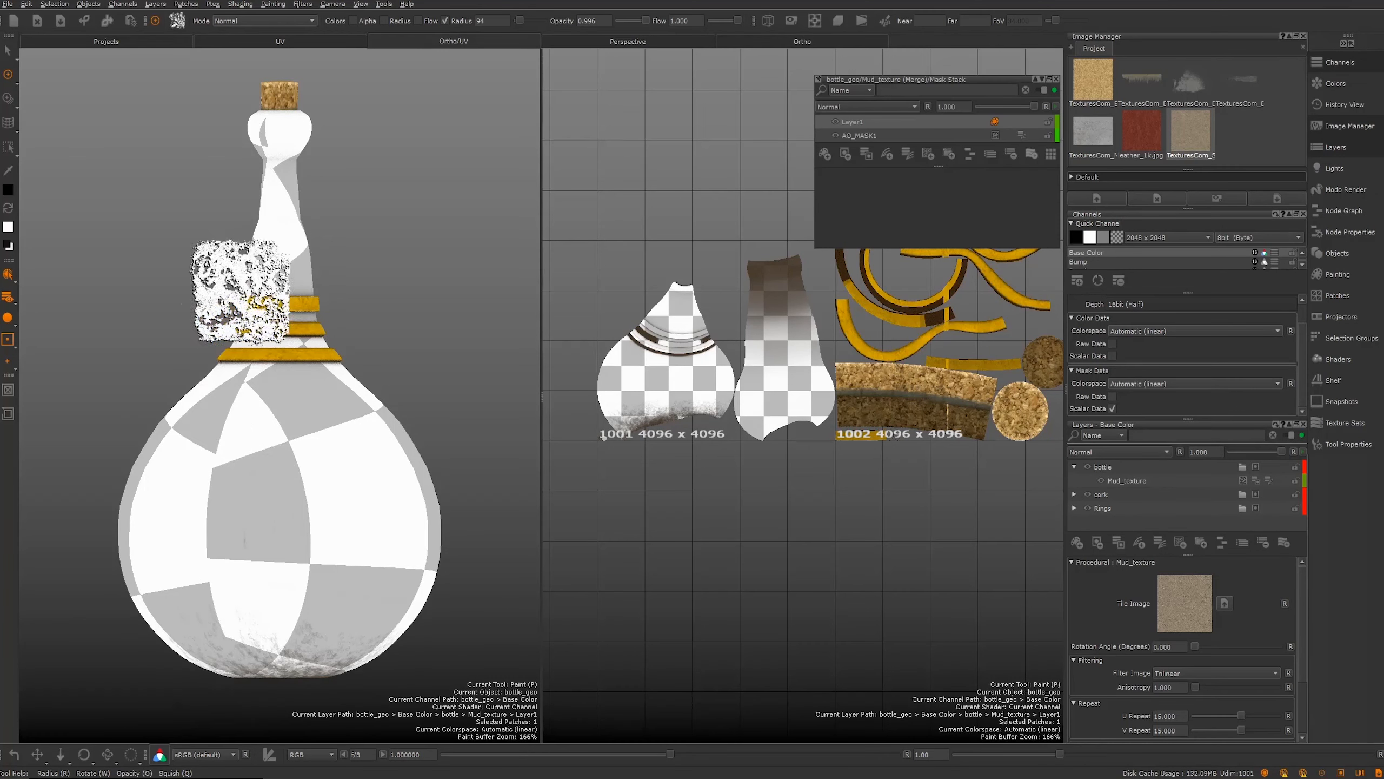
alt+middle_drag(231, 293, 234, 283)
mouse_move(234, 282)
alt+right_down()
mouse_move(284, 362)
mouse_move(330, 261)
alt+right_up()
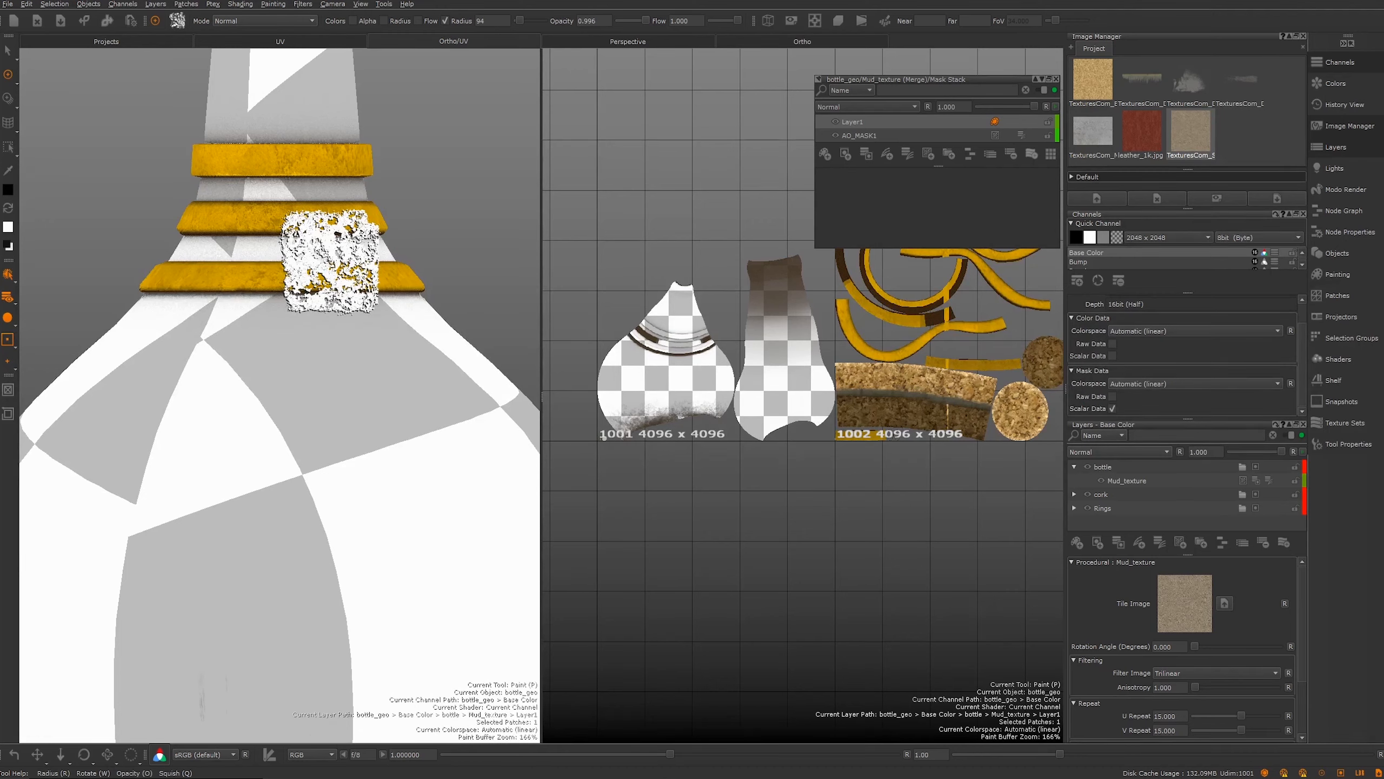
alt+middle_drag(432, 309, 432, 371)
alt+drag(297, 226, 295, 300)
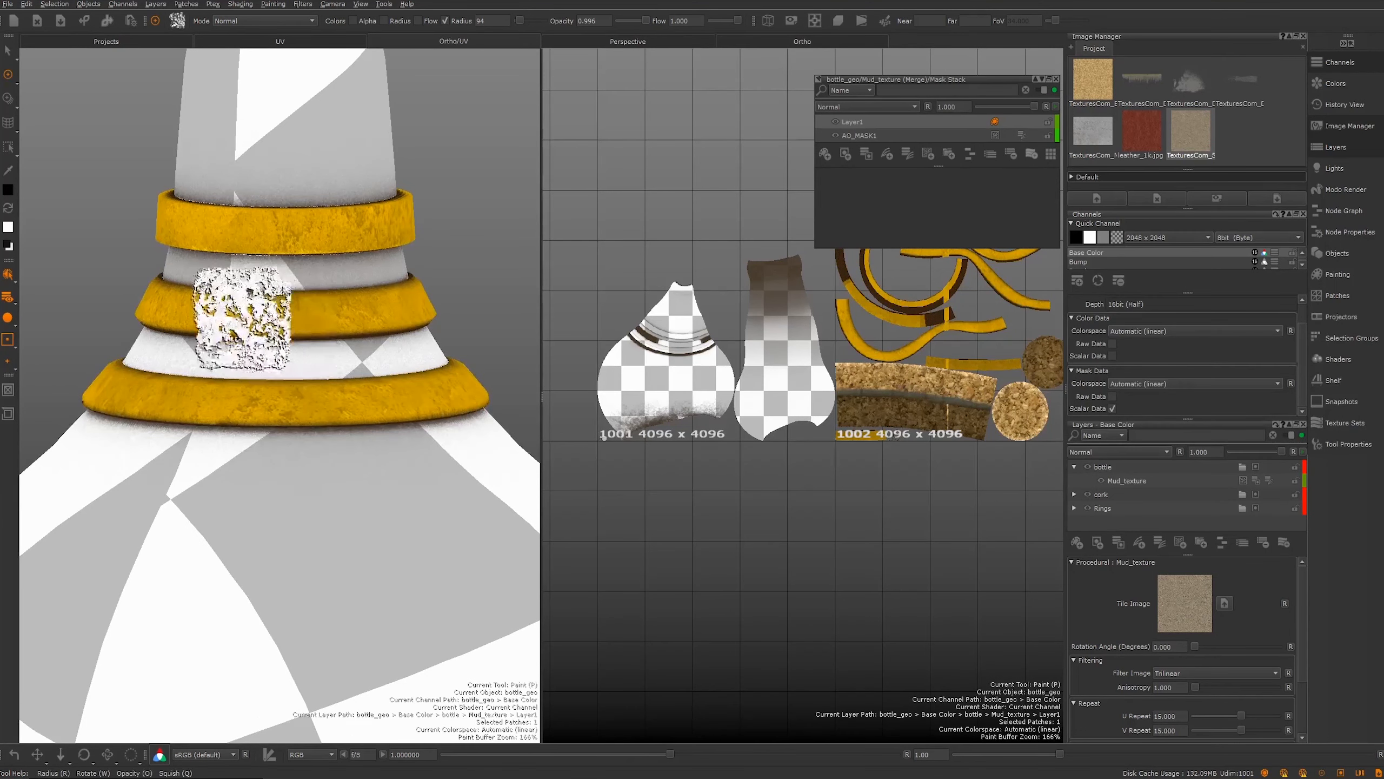
key(f)
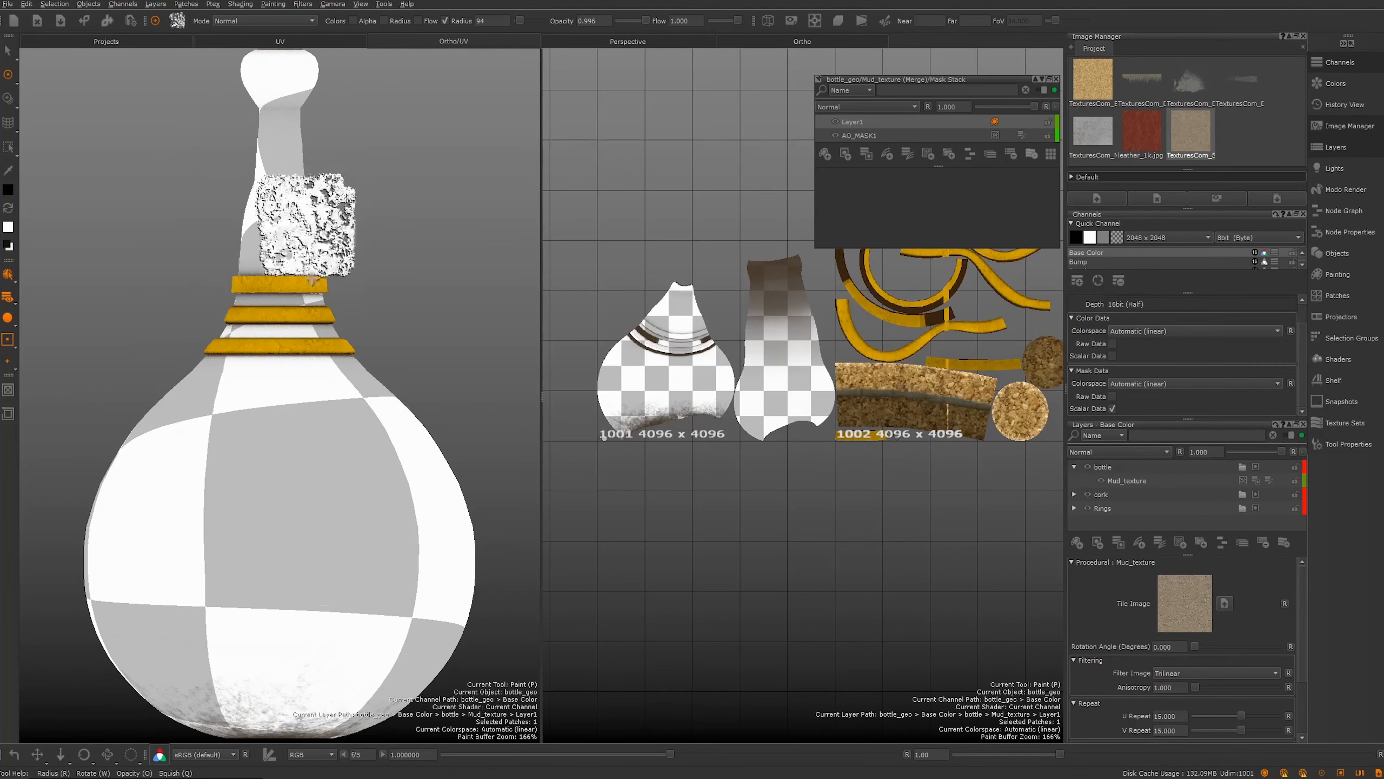
scroll(305, 220, up, 6)
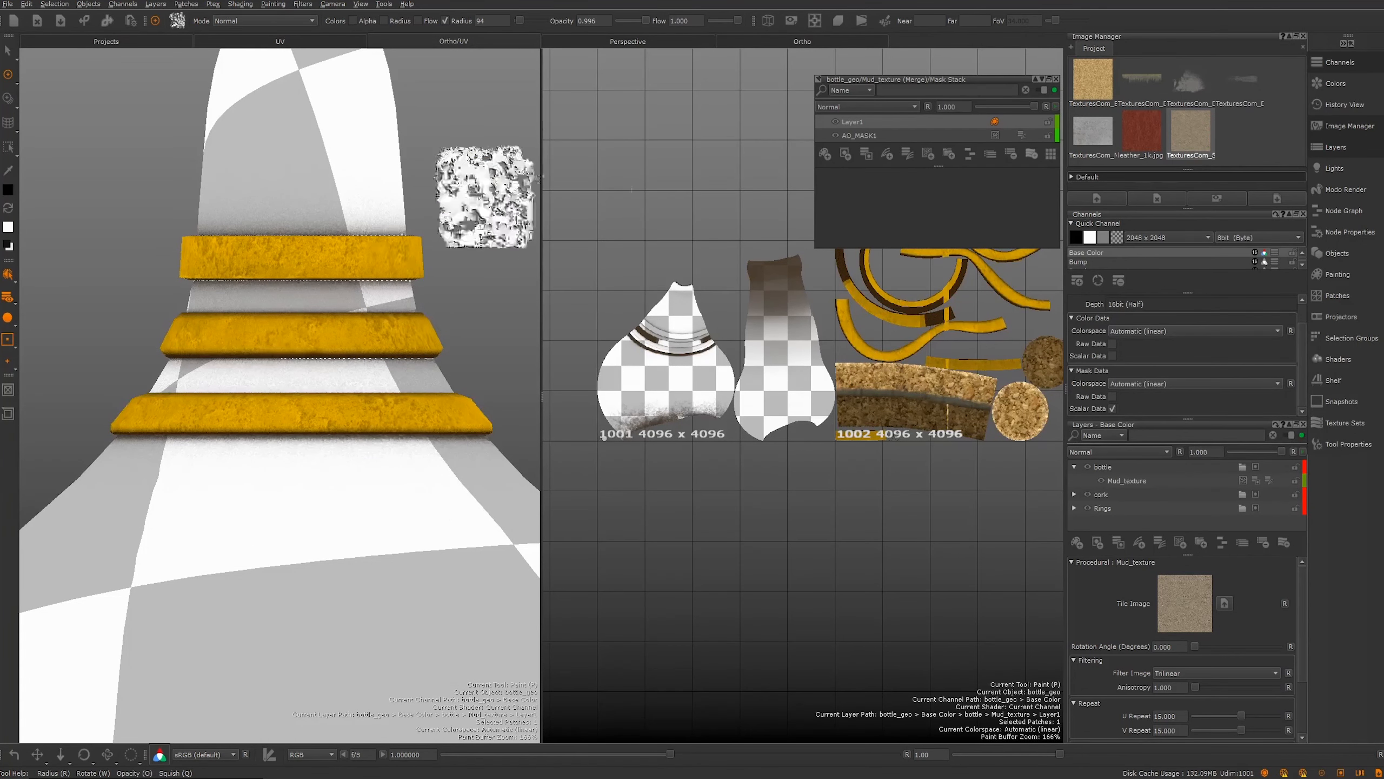
Step: Try positioning the dripping stain image below the lowest gold ring with the Paint Through tool
click(1147, 88)
drag(1084, 119, 497, 305)
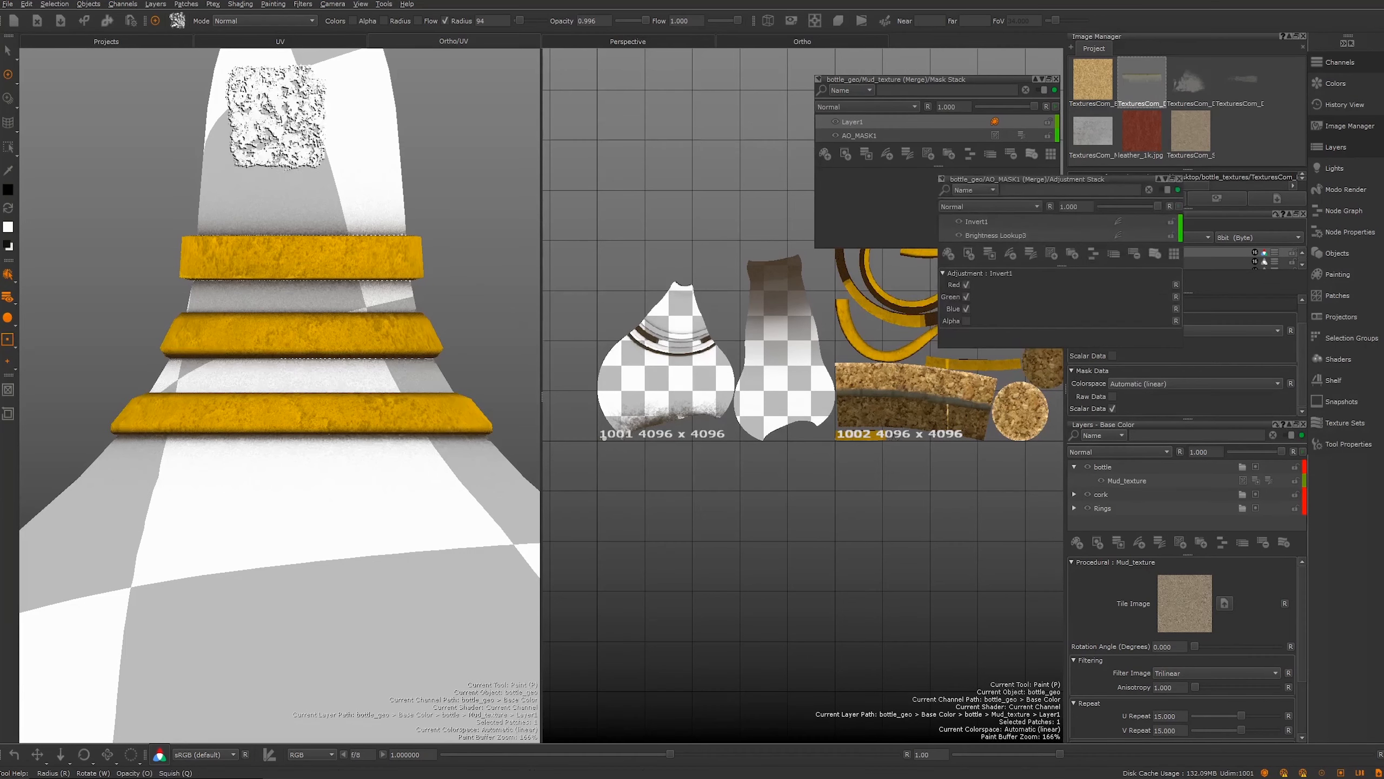
mouse_move(284, 354)
ctrl+shift+mouse_down()
mouse_move(317, 377)
mouse_move(195, 452)
mouse_move(321, 444)
ctrl+shift+mouse_up()
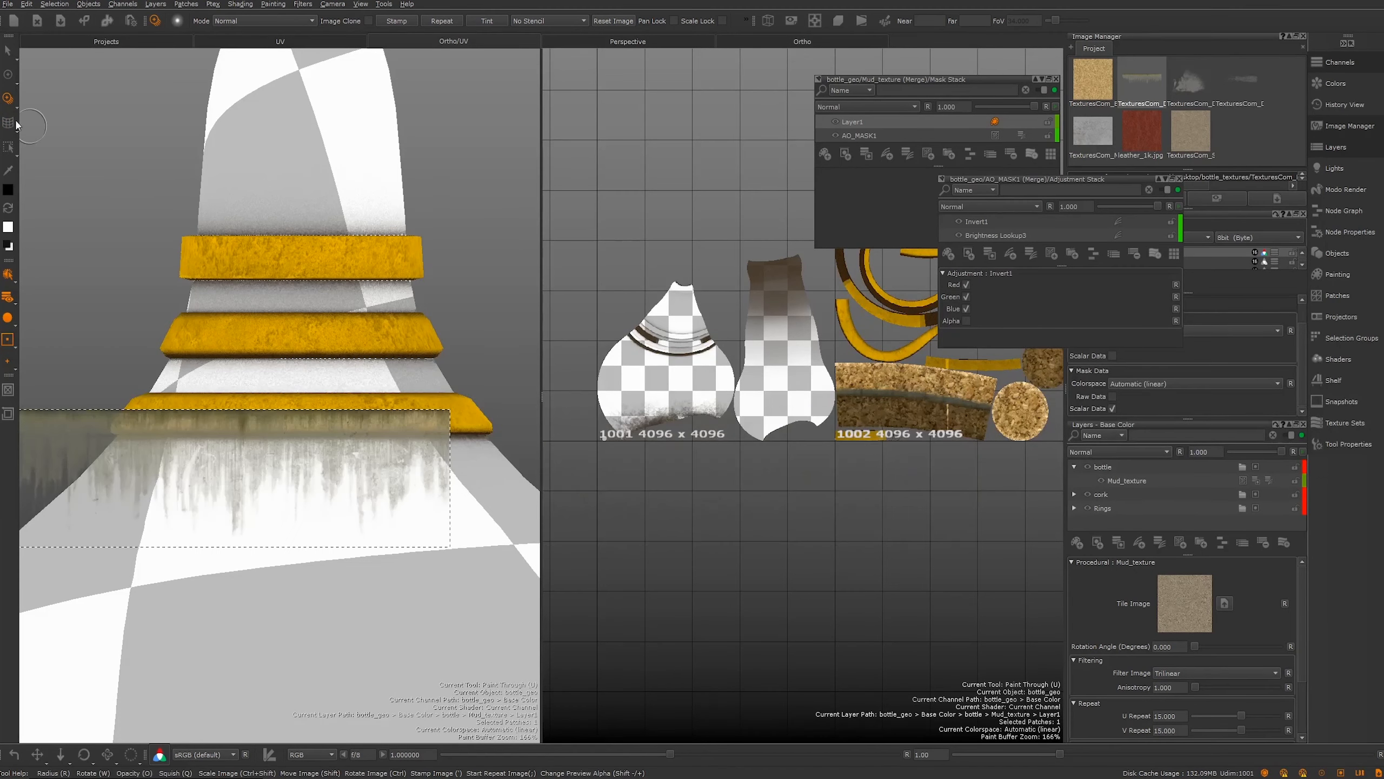
key(p)
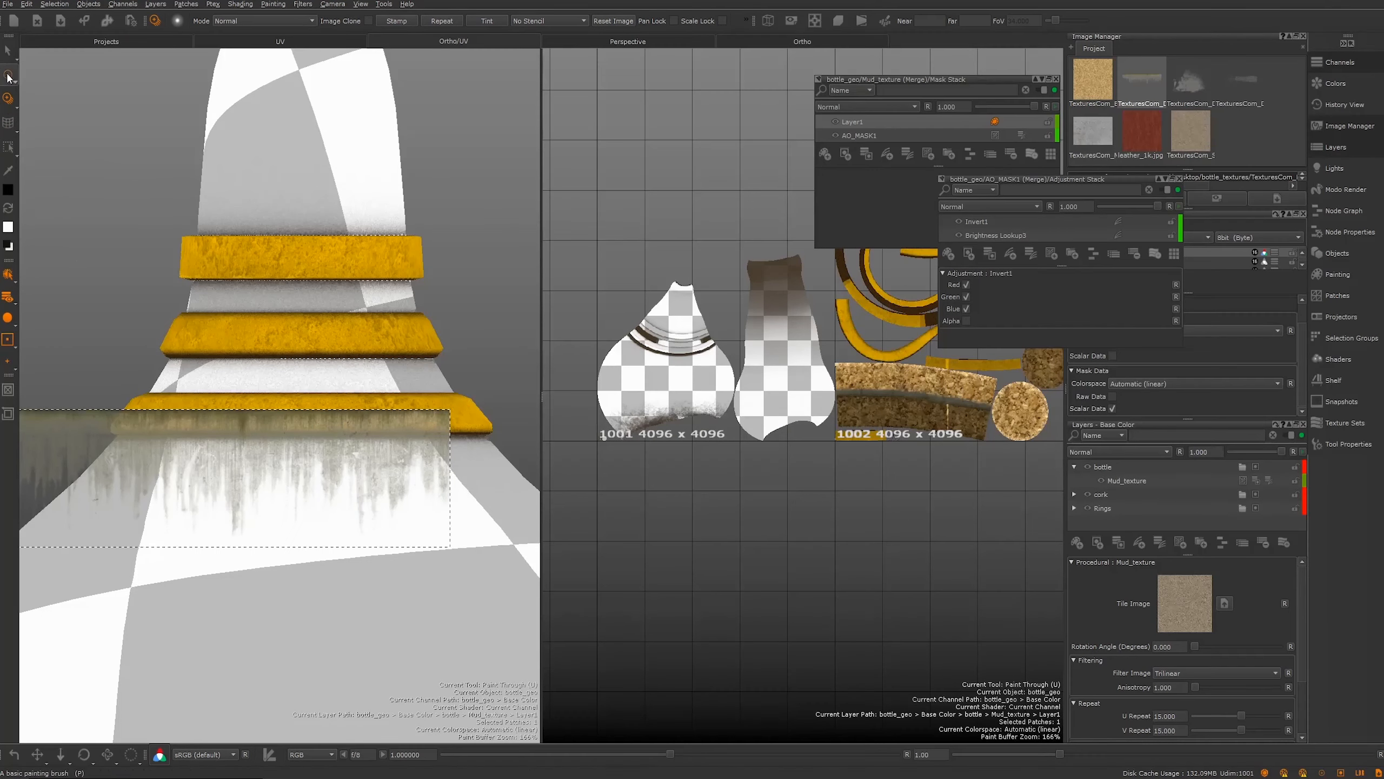
Step: Set the Paint brush radius to 32 and paint speckled mud in white on the glass beneath the three gold rings
alt+middle_drag(225, 339, 195, 334)
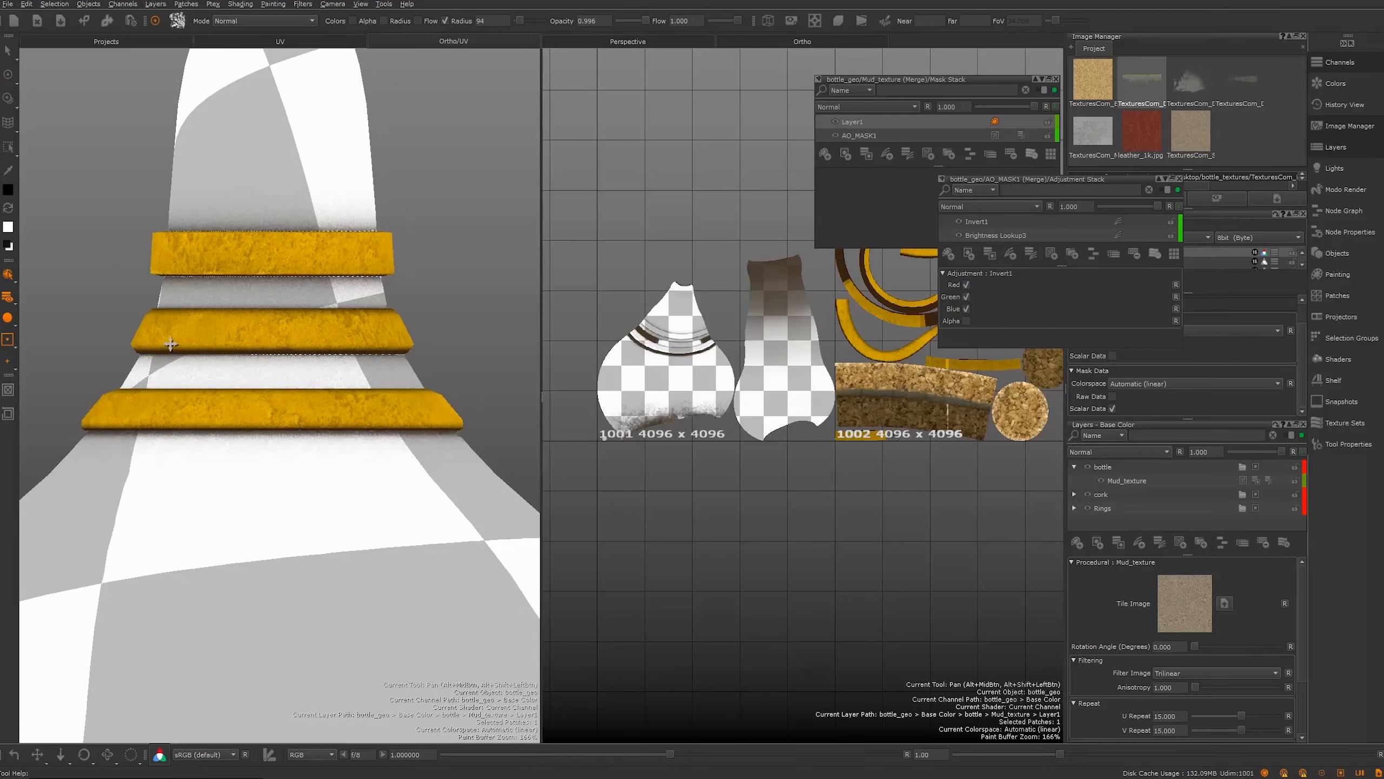
key(r)
drag(301, 378, 273, 378)
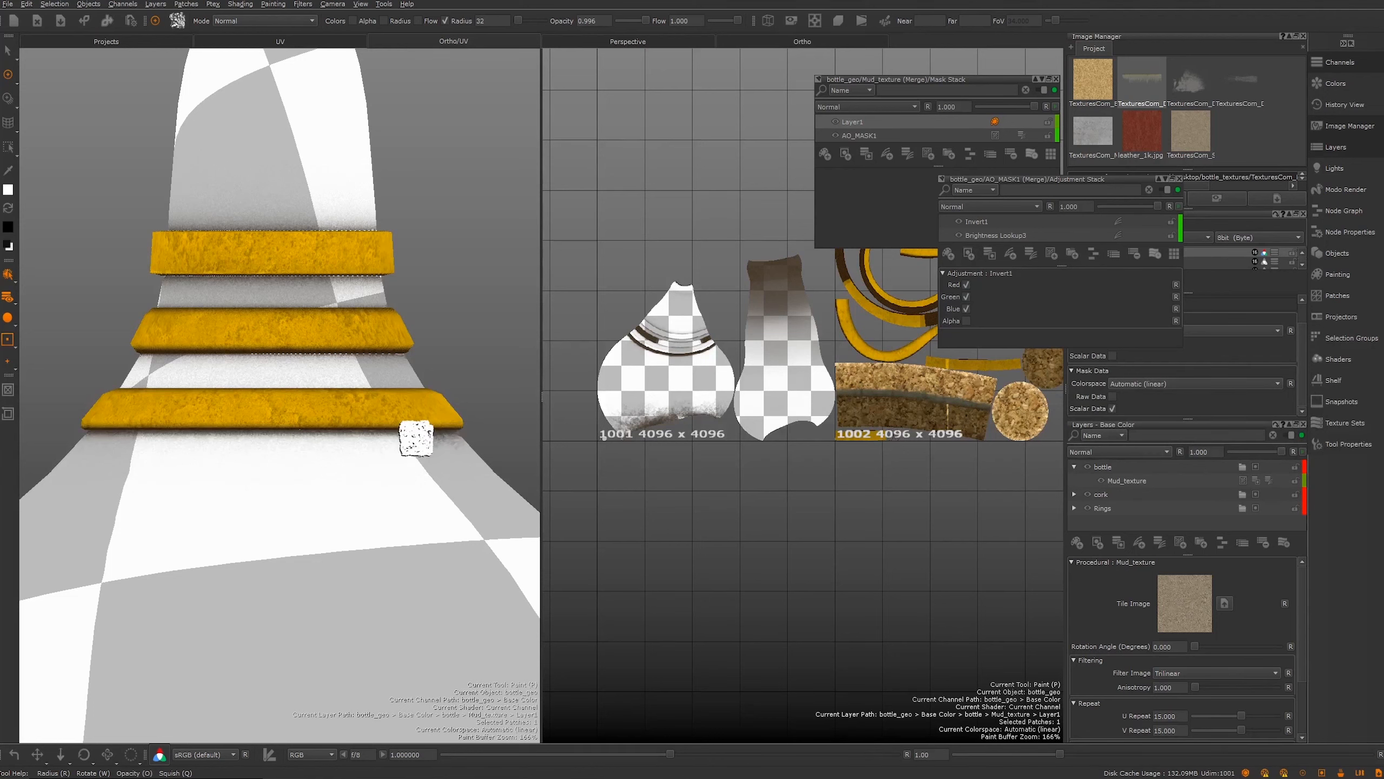
drag(414, 434, 330, 441)
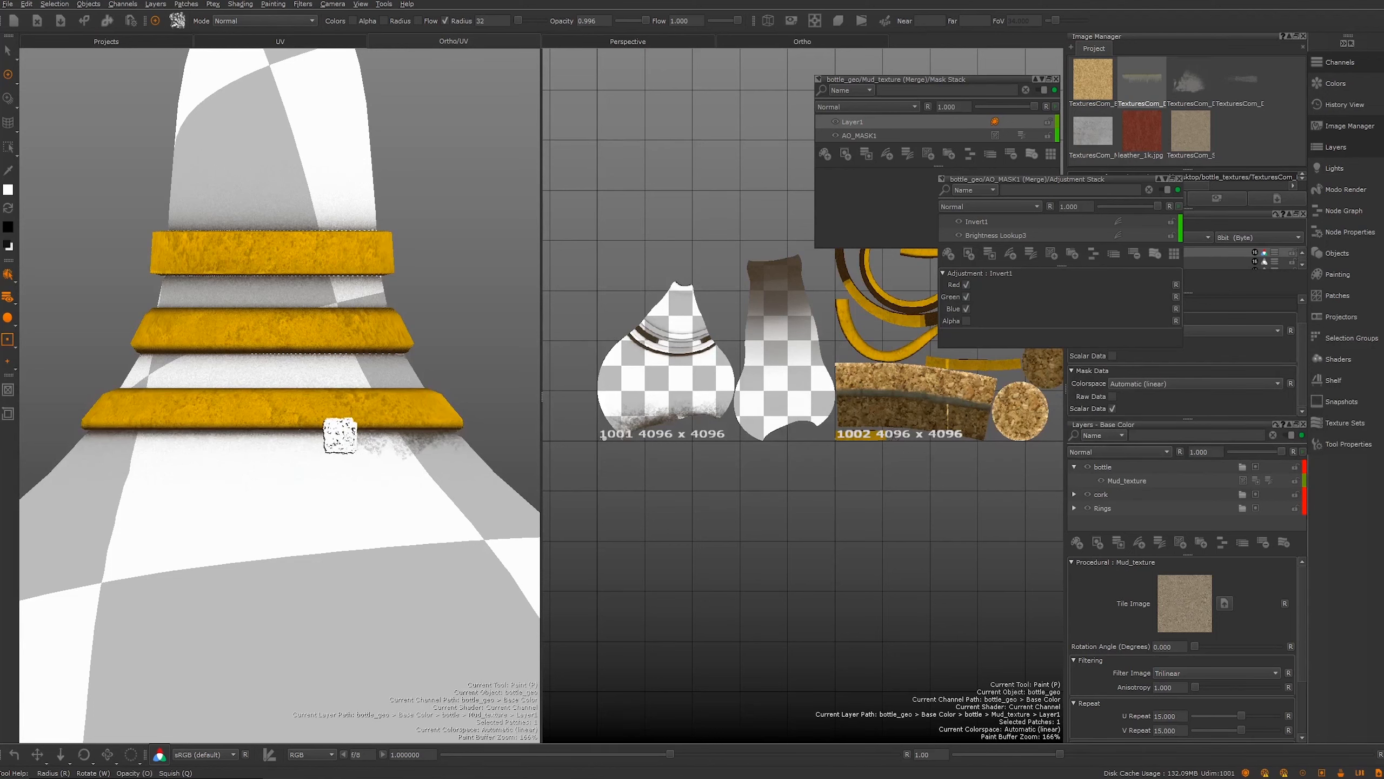
mouse_move(296, 436)
mouse_down()
mouse_move(73, 434)
mouse_move(103, 435)
mouse_up()
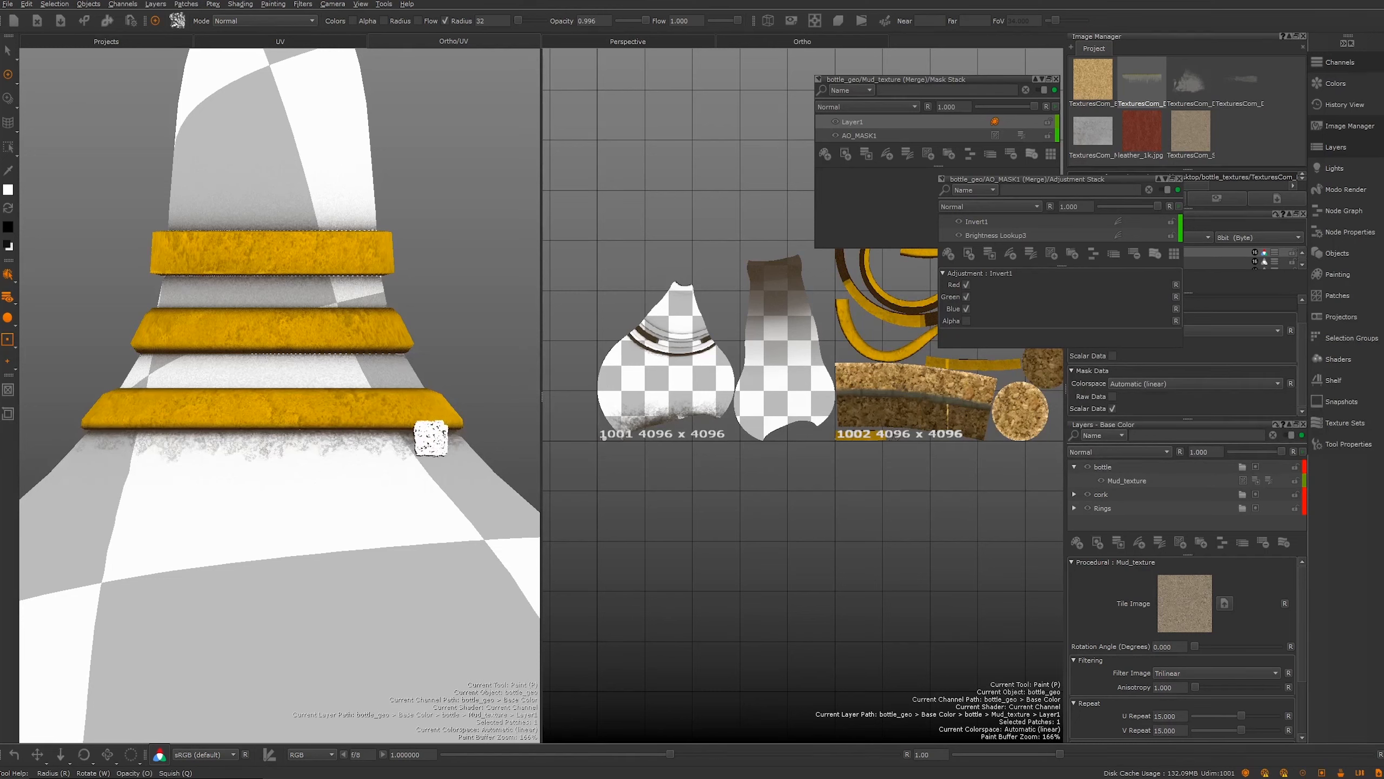
mouse_move(357, 353)
mouse_down()
mouse_move(114, 359)
mouse_move(322, 349)
mouse_up()
mouse_move(204, 280)
mouse_down()
mouse_move(145, 267)
mouse_move(394, 283)
mouse_up()
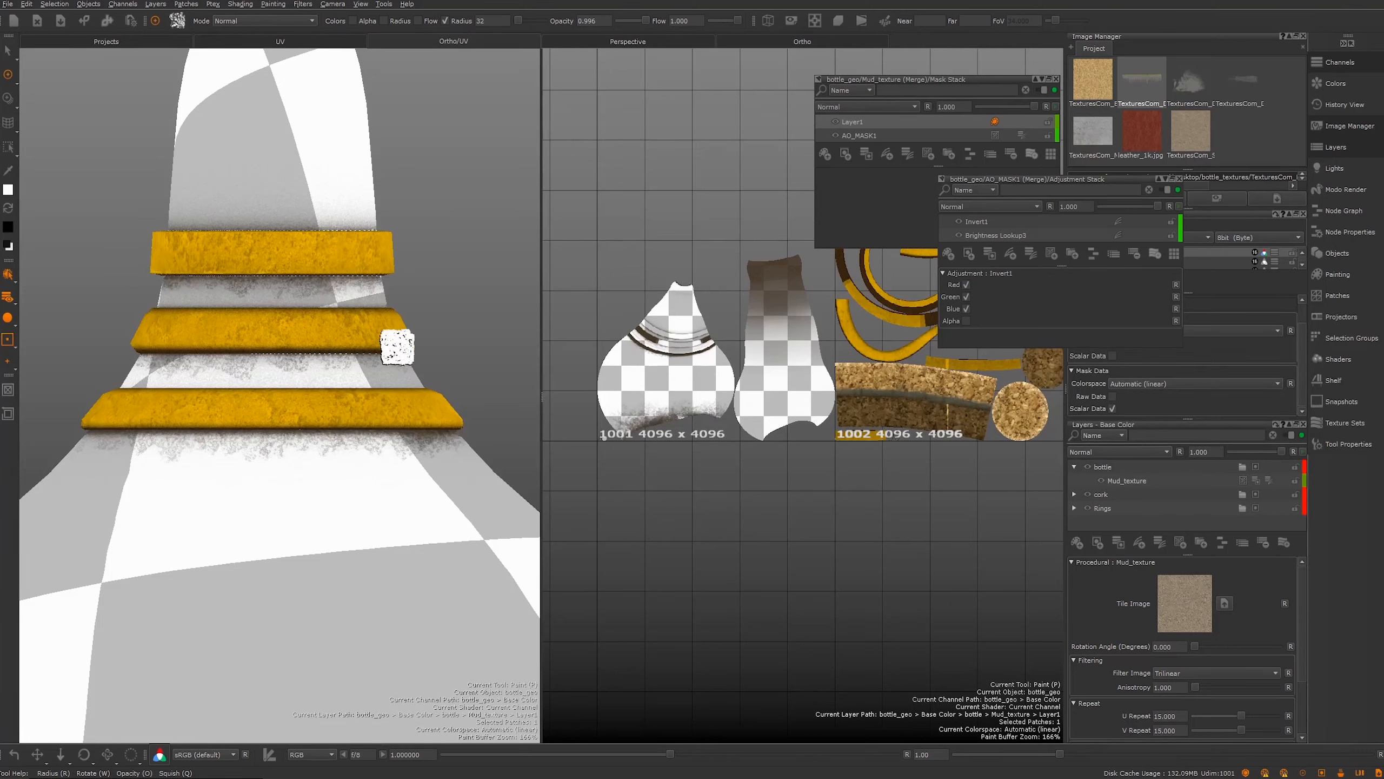
Step: Build up darker mud spots beneath the middle and lowest rings, break them up in black with radius 21, and bake the paint
drag(281, 343, 266, 342)
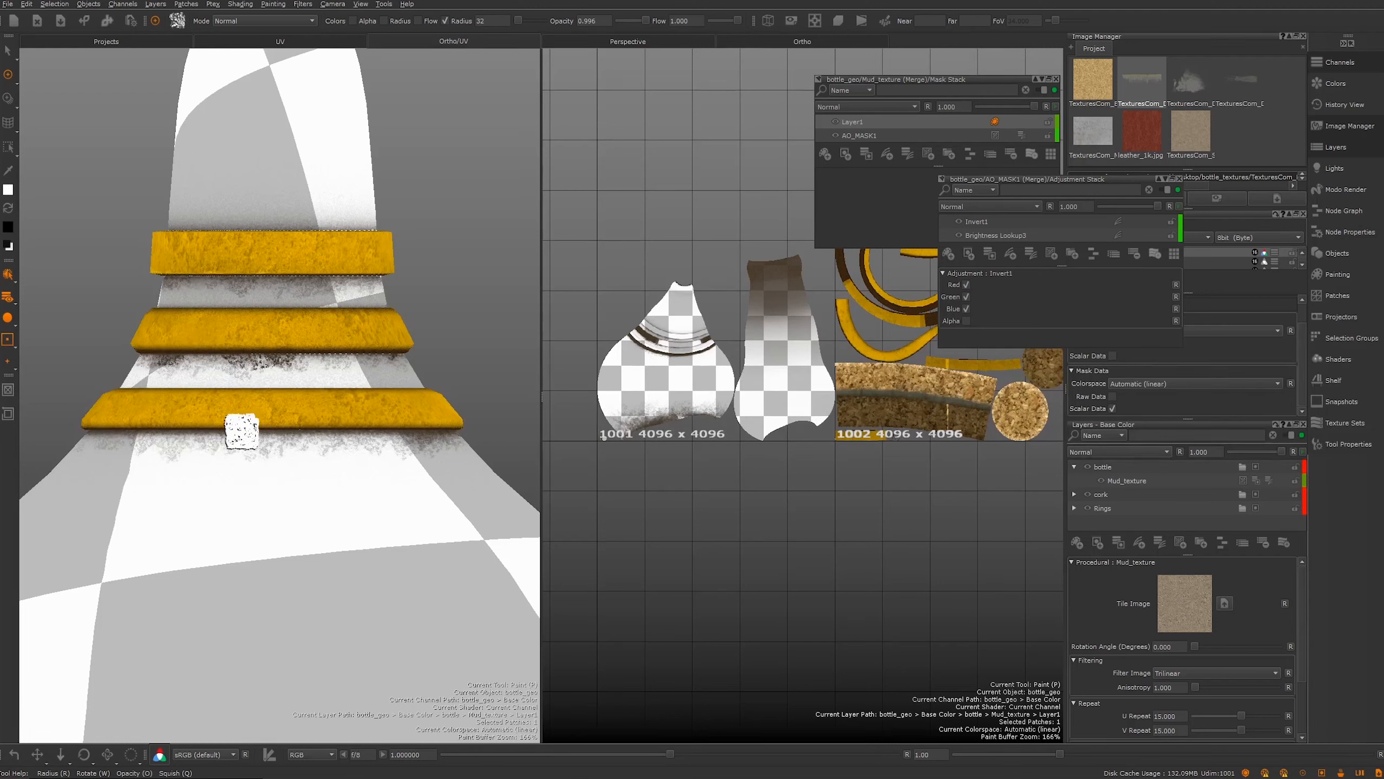
mouse_move(103, 434)
mouse_down()
mouse_move(72, 436)
mouse_move(373, 433)
mouse_up()
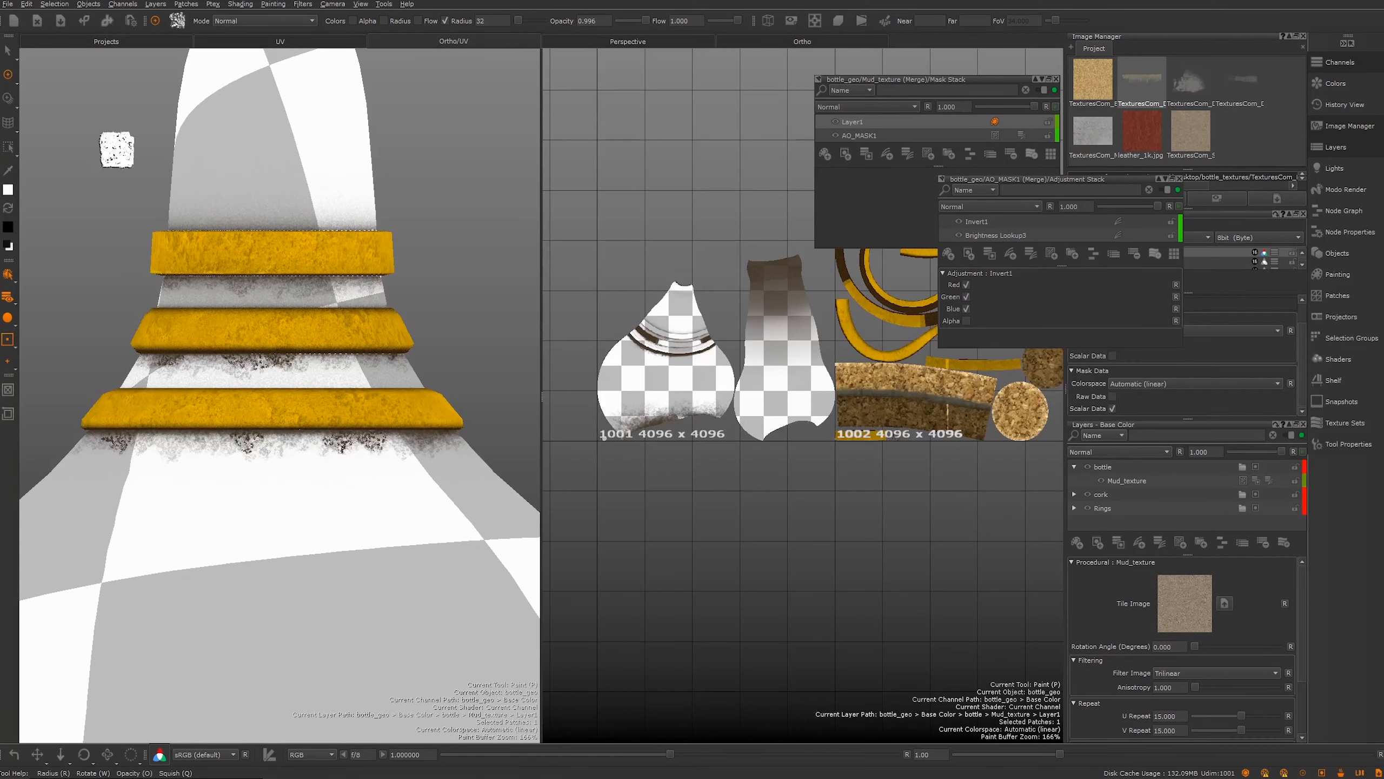
click(8, 207)
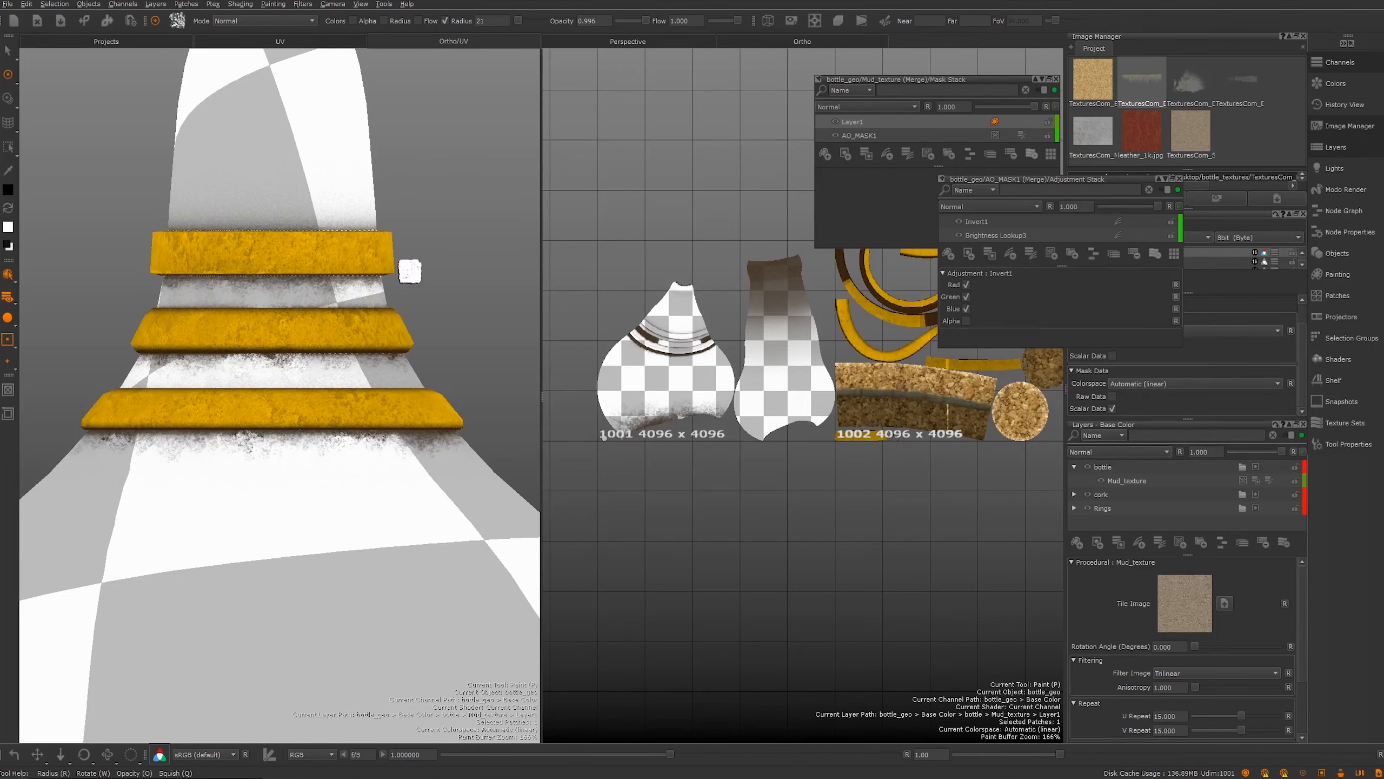
key(b)
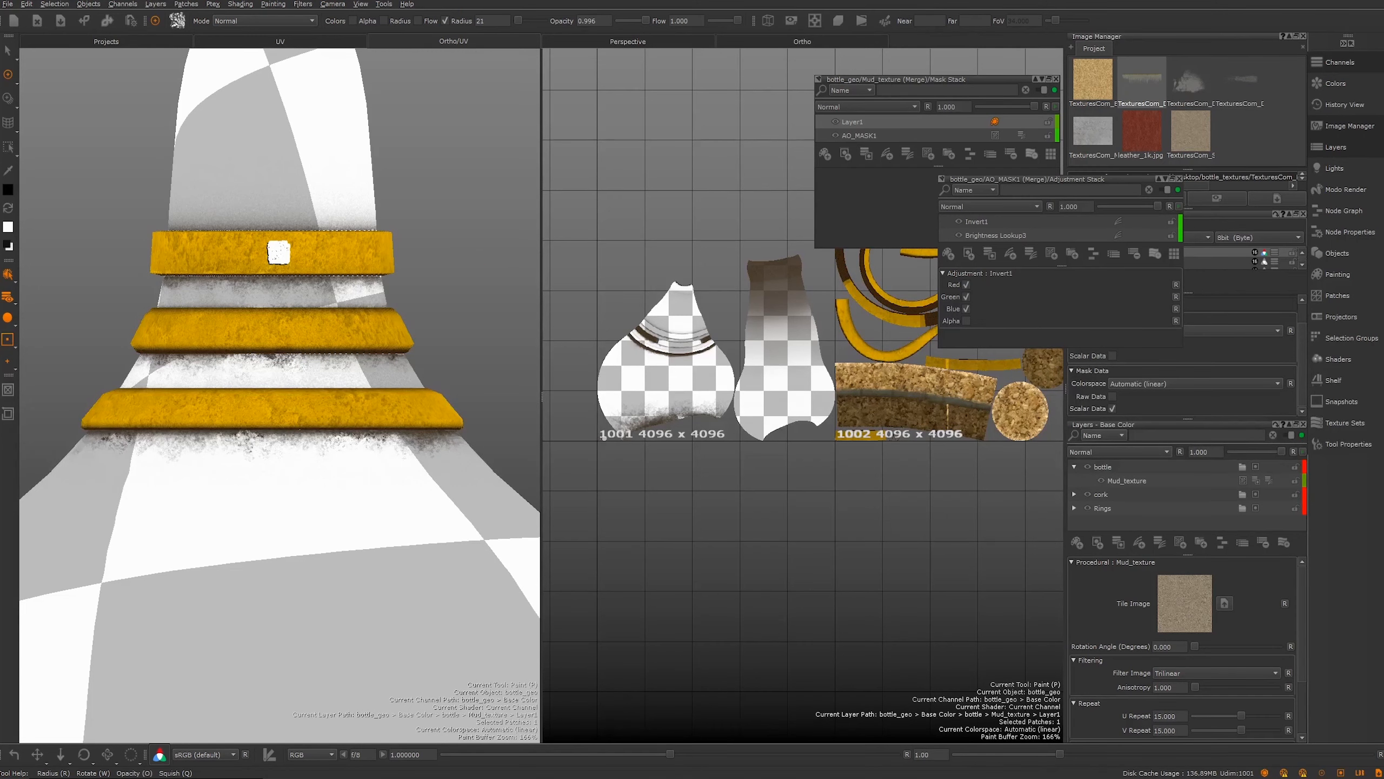
Step: Paint speckled mud in white beneath the top and middle rings on the unpainted side of the bottle neck
alt+drag(324, 345, 257, 326)
alt+right_drag(257, 326, 305, 329)
mouse_move(305, 329)
alt+mouse_down()
mouse_move(519, 487)
mouse_move(346, 281)
mouse_move(320, 287)
alt+mouse_up()
alt+right_drag(320, 287, 319, 327)
mouse_move(281, 304)
alt+mouse_down()
mouse_move(260, 373)
mouse_move(292, 316)
alt+mouse_up()
alt+right_drag(291, 316, 327, 381)
alt+drag(328, 382, 278, 338)
alt+right_drag(278, 338, 234, 305)
alt+drag(262, 245, 147, 259)
alt+right_drag(147, 259, 312, 328)
alt+drag(312, 327, 294, 361)
alt+right_drag(295, 361, 218, 306)
alt+drag(218, 305, 357, 417)
alt+right_drag(357, 417, 369, 448)
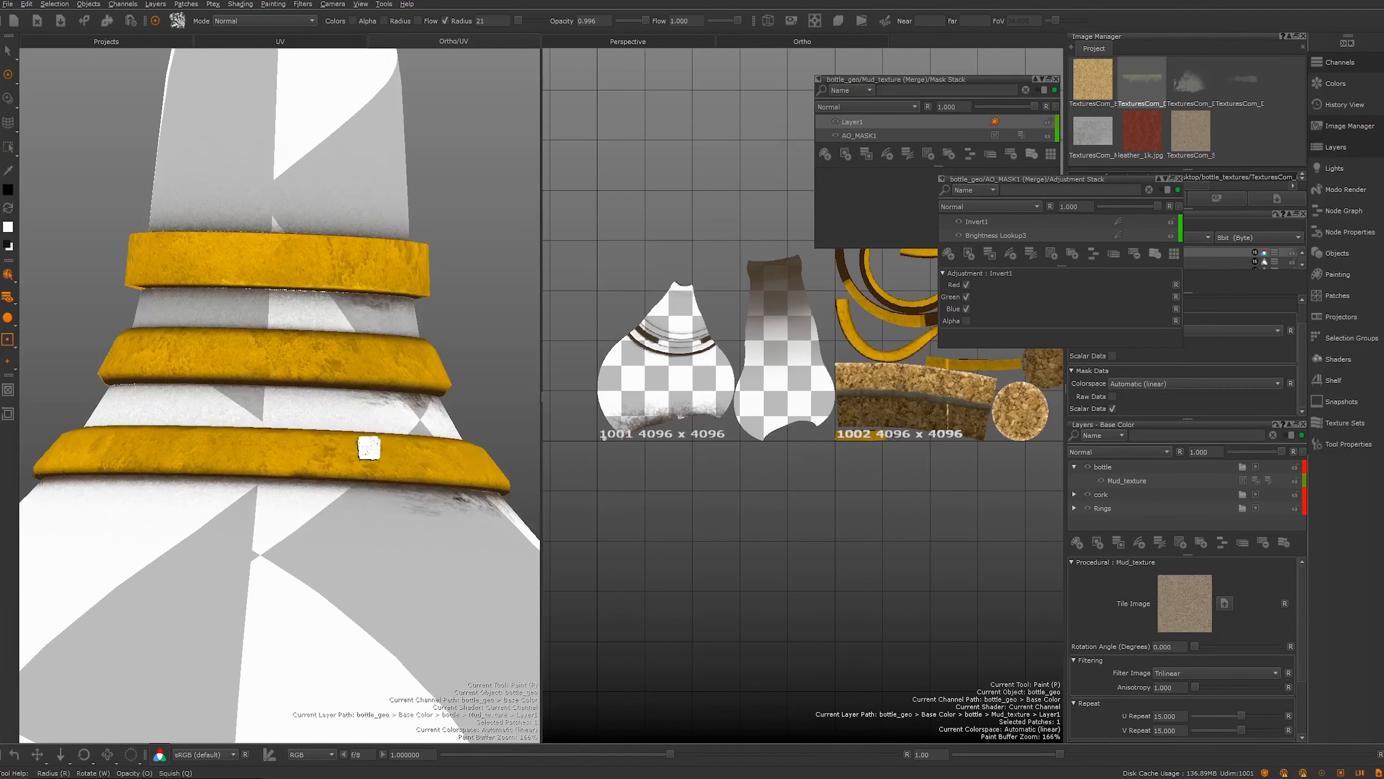
scroll(283, 469, up, 3)
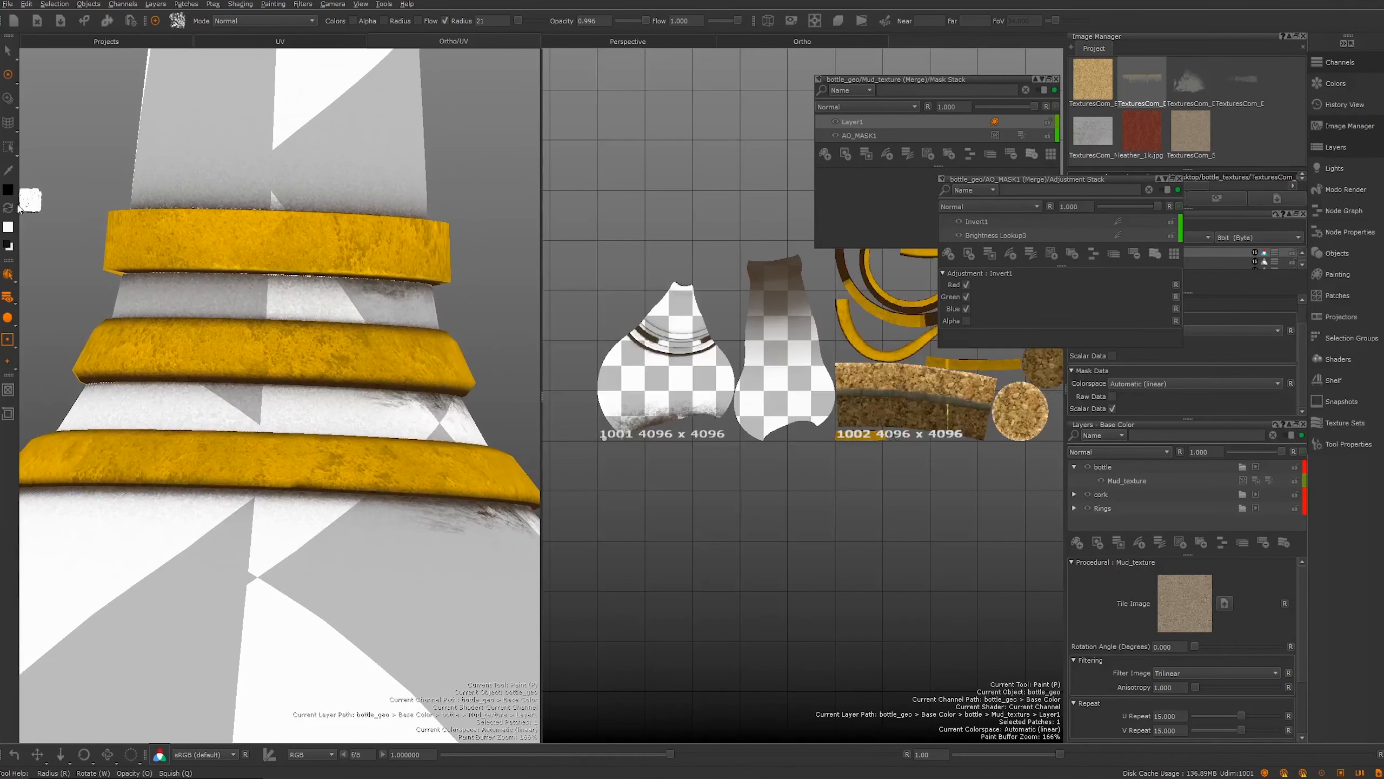
alt+drag(265, 282, 315, 299)
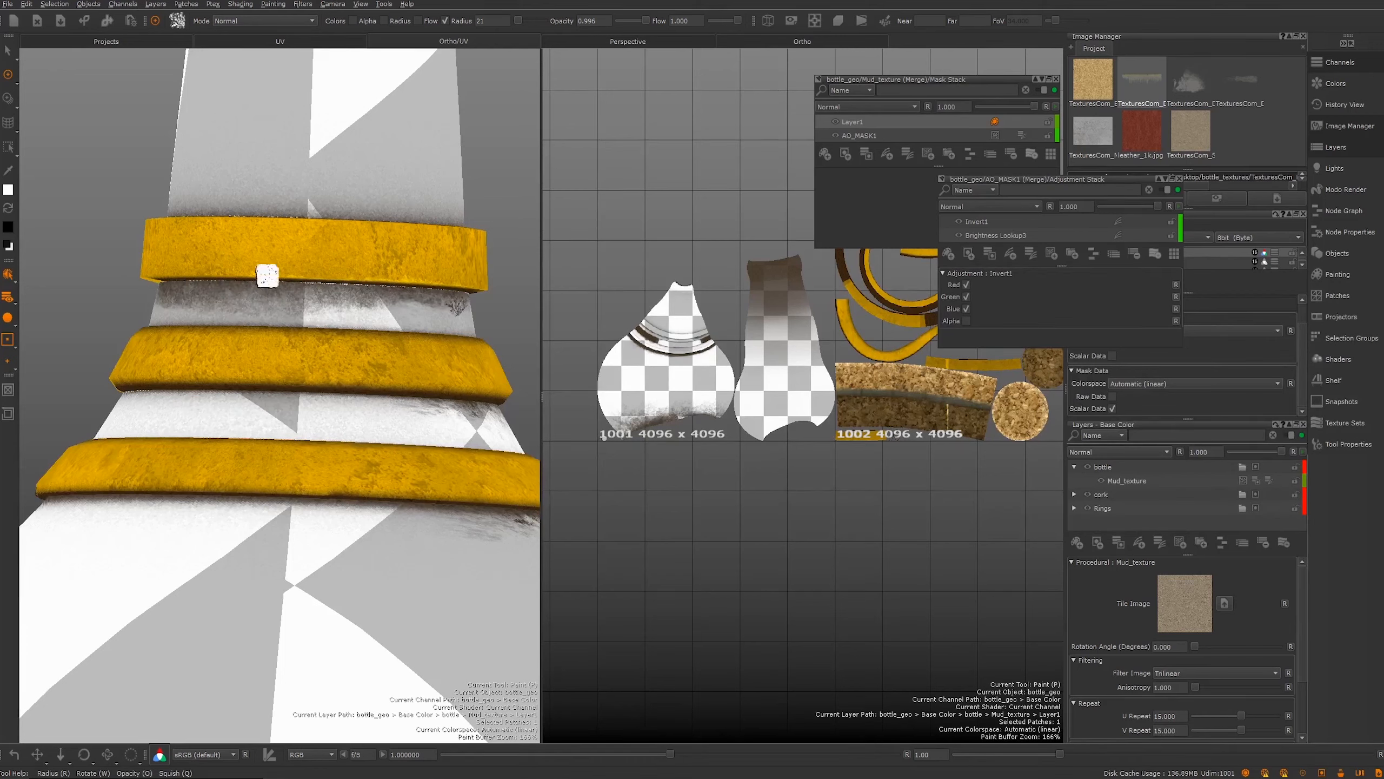
drag(408, 404, 295, 395)
drag(398, 412, 312, 414)
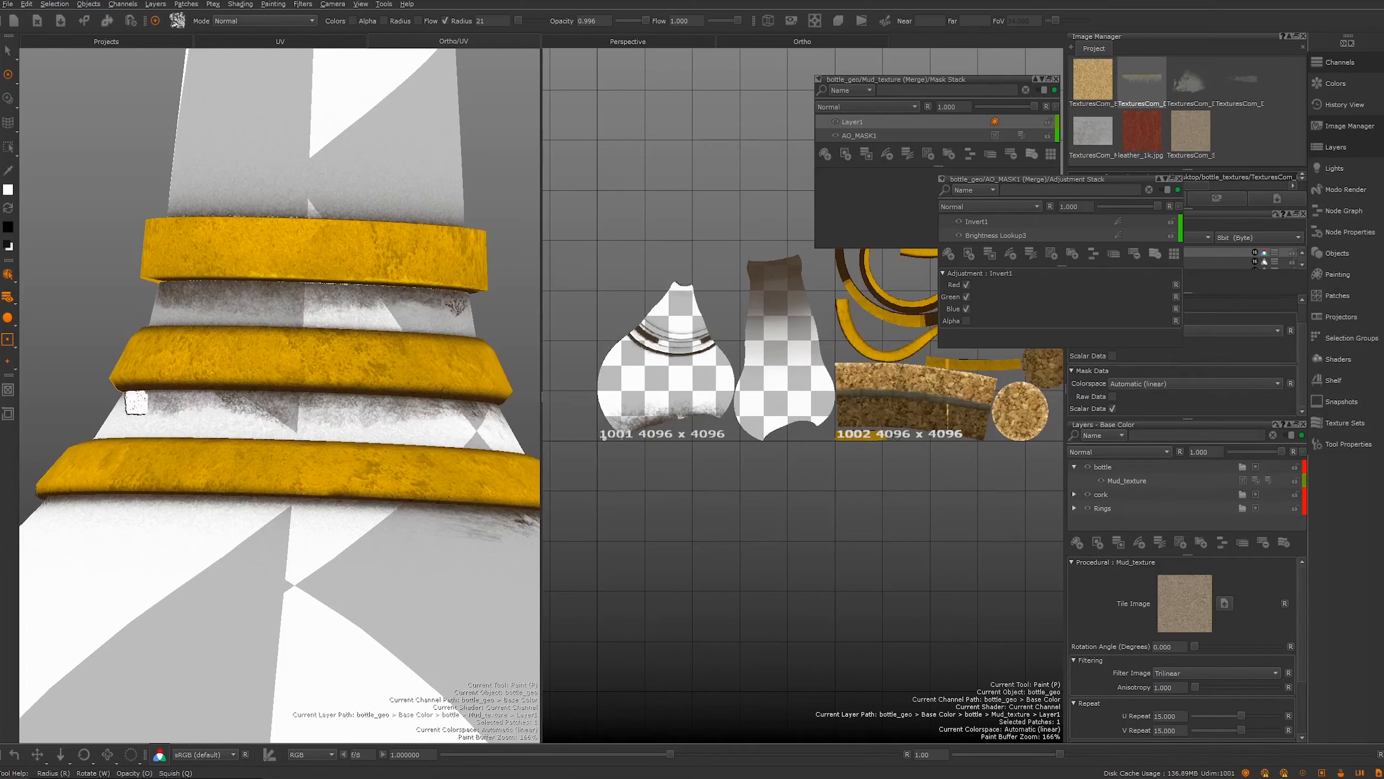
drag(146, 399, 308, 403)
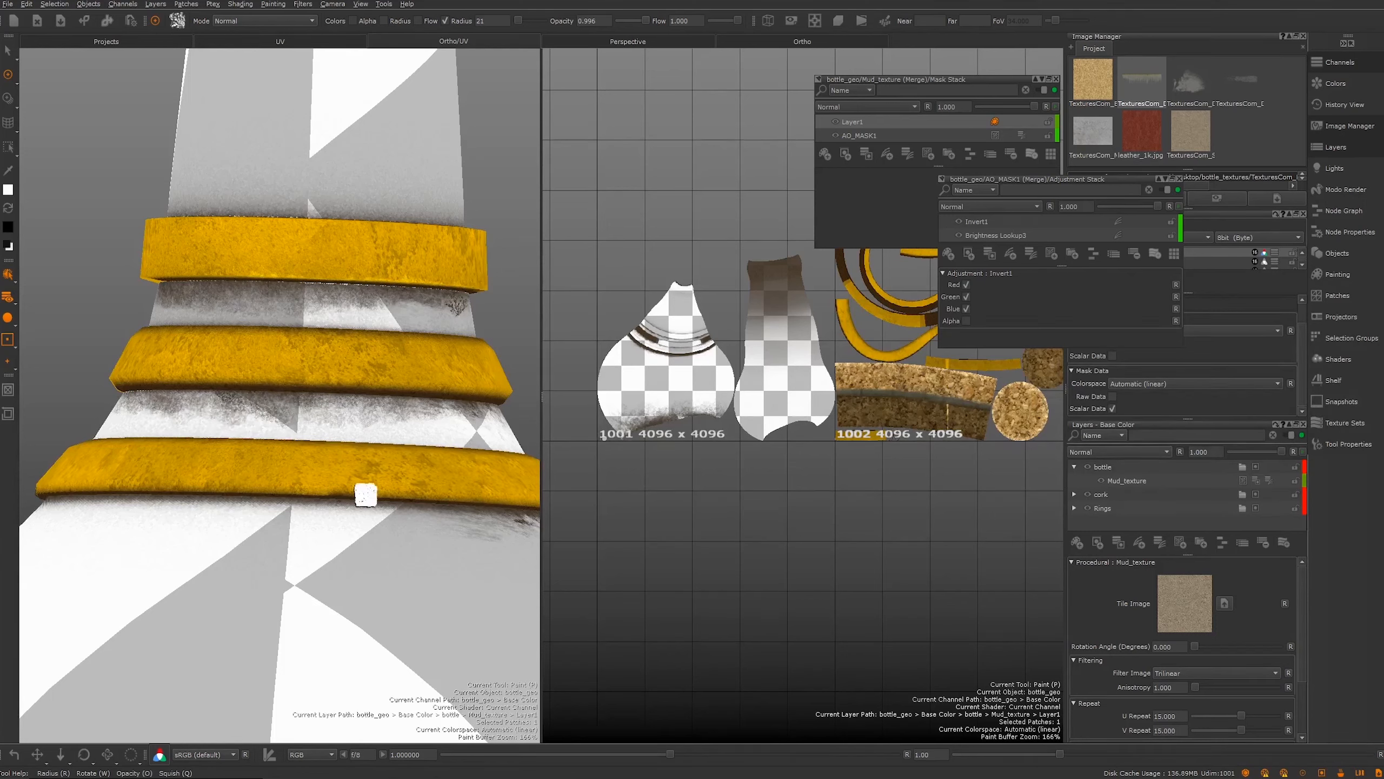
Step: Paint a band of speckled mud in white beneath the lowest gold ring on this side of the bottle
mouse_move(454, 511)
mouse_down()
mouse_move(252, 495)
mouse_move(40, 501)
mouse_up()
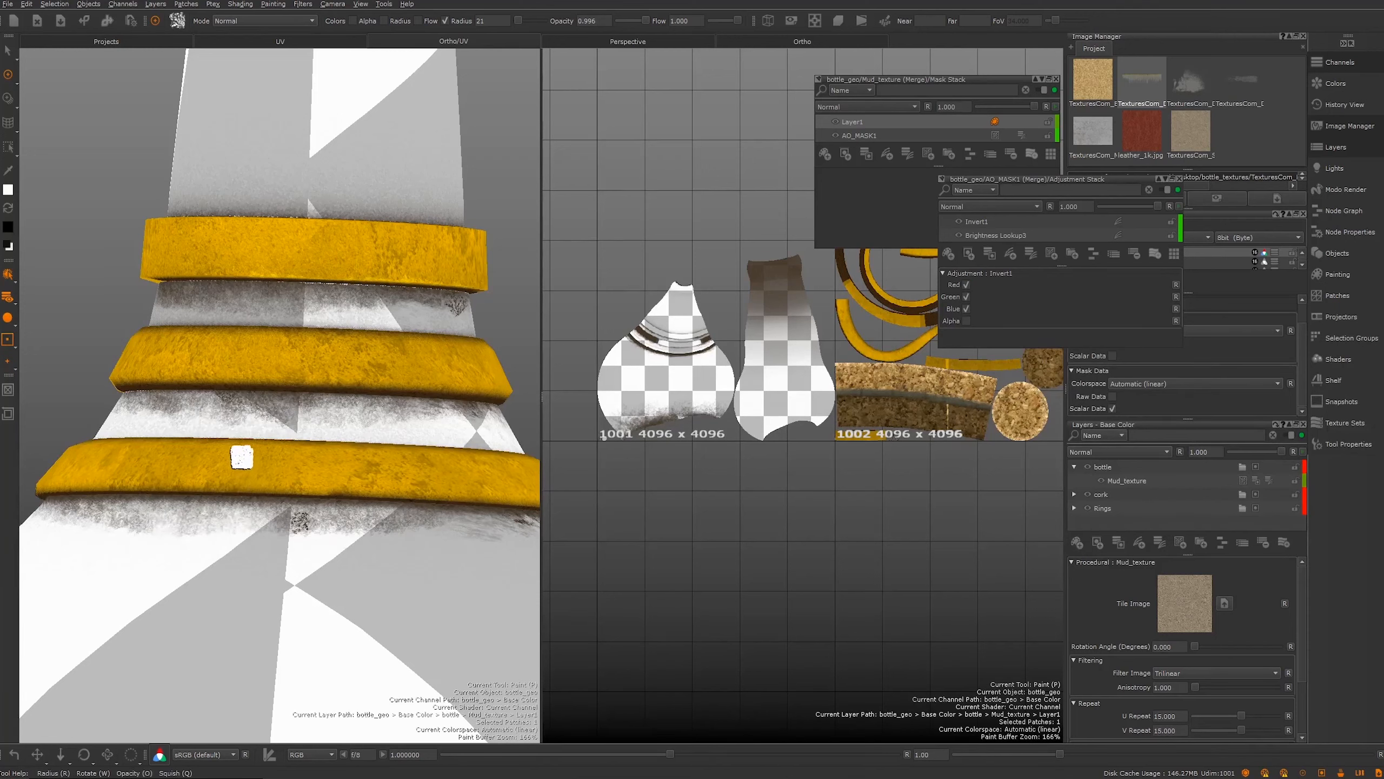
alt+drag(277, 358, 320, 340)
mouse_move(284, 303)
alt+right_down()
mouse_move(262, 309)
mouse_move(260, 176)
alt+right_up()
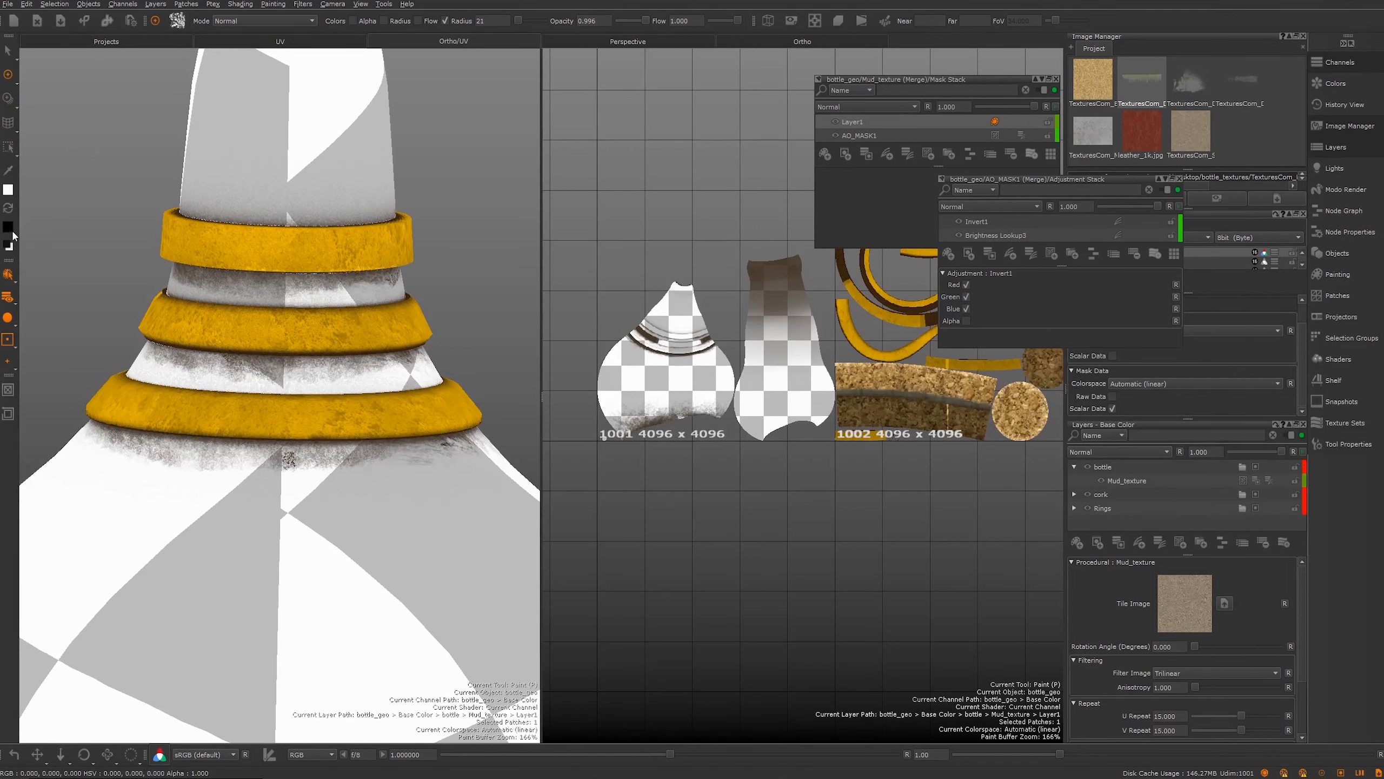
Step: Thin the mud beneath the rings with black strokes and bake the paint, opening the Paint tool's properties
click(5, 212)
alt+drag(272, 321, 256, 262)
alt+right_drag(256, 261, 254, 286)
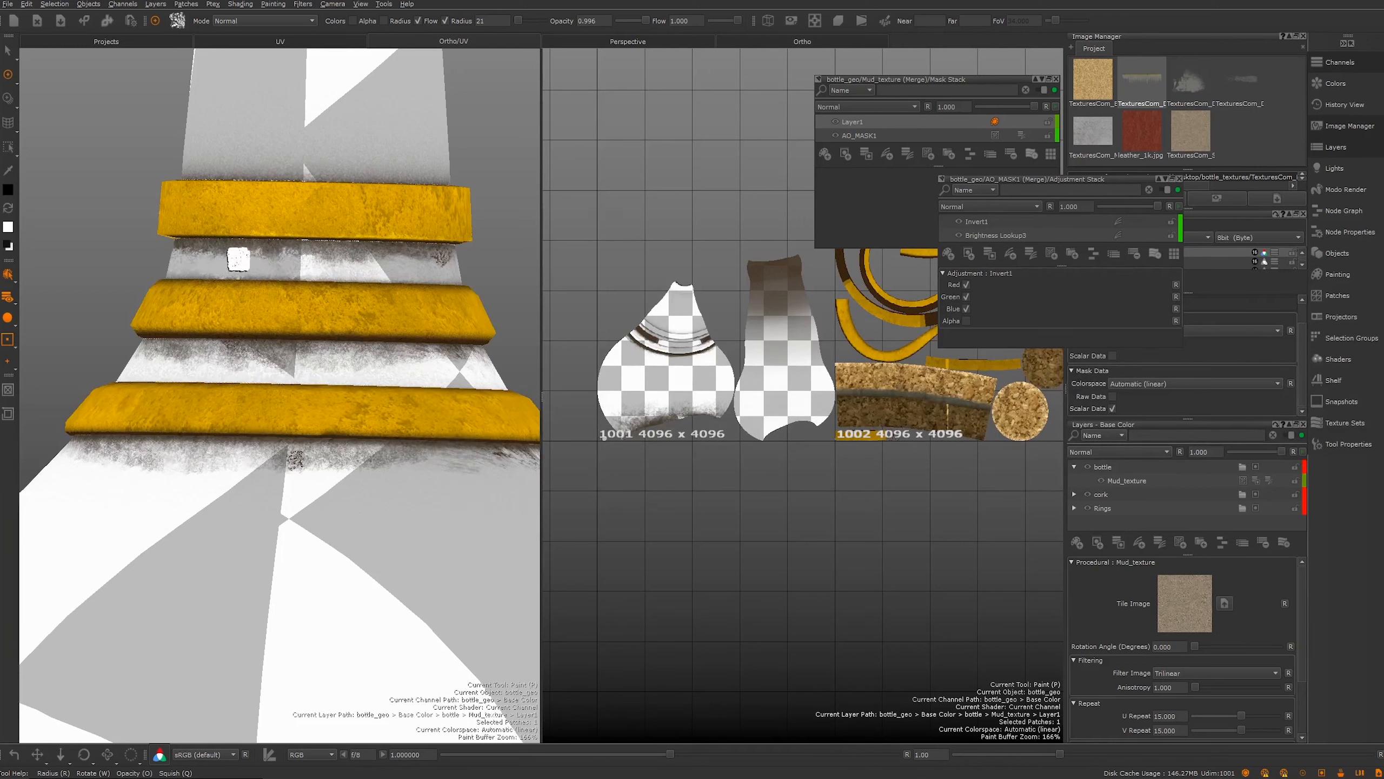
key(b)
click(1341, 446)
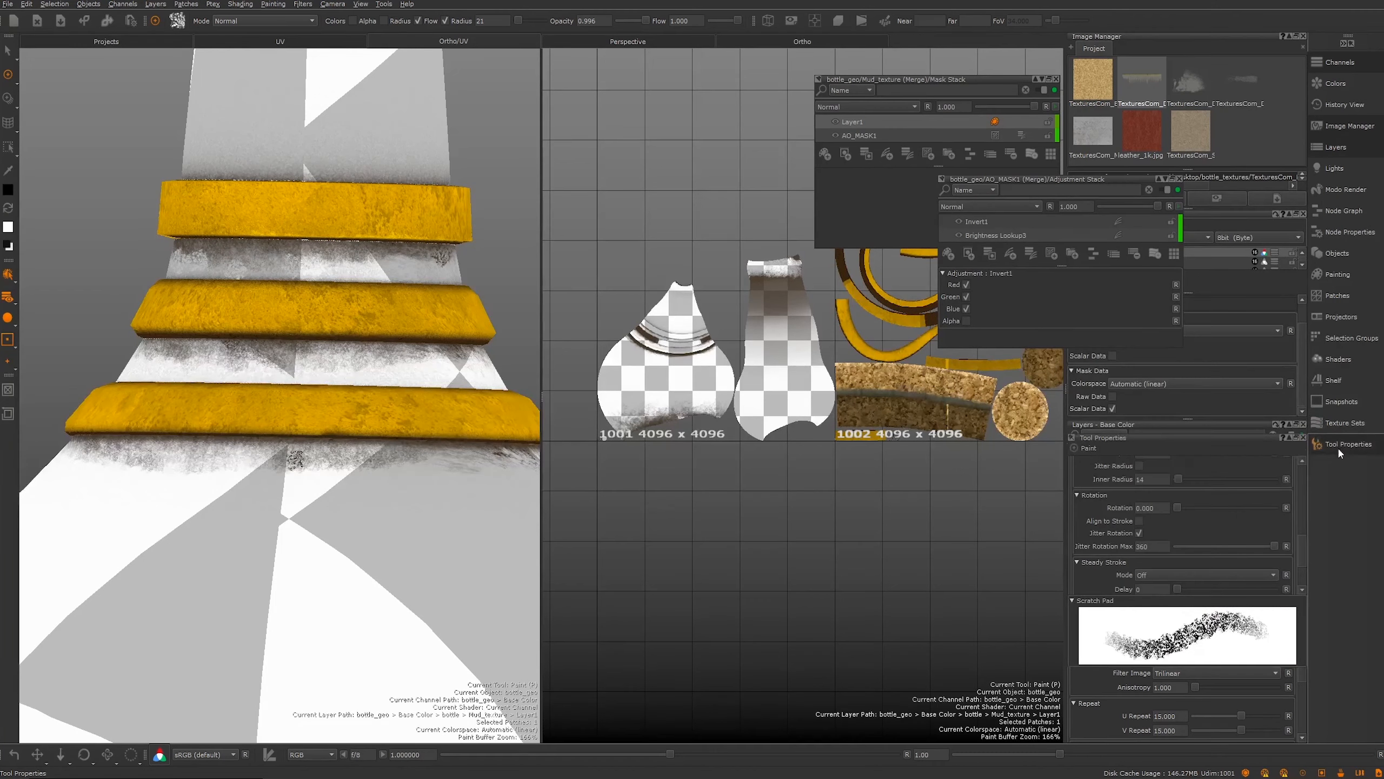
Step: Go through the Paint tool's rotation, steady stroke and tilt properties, and set the brush radius to 34 and opacity to 0.600
scroll(1295, 538, up, 1)
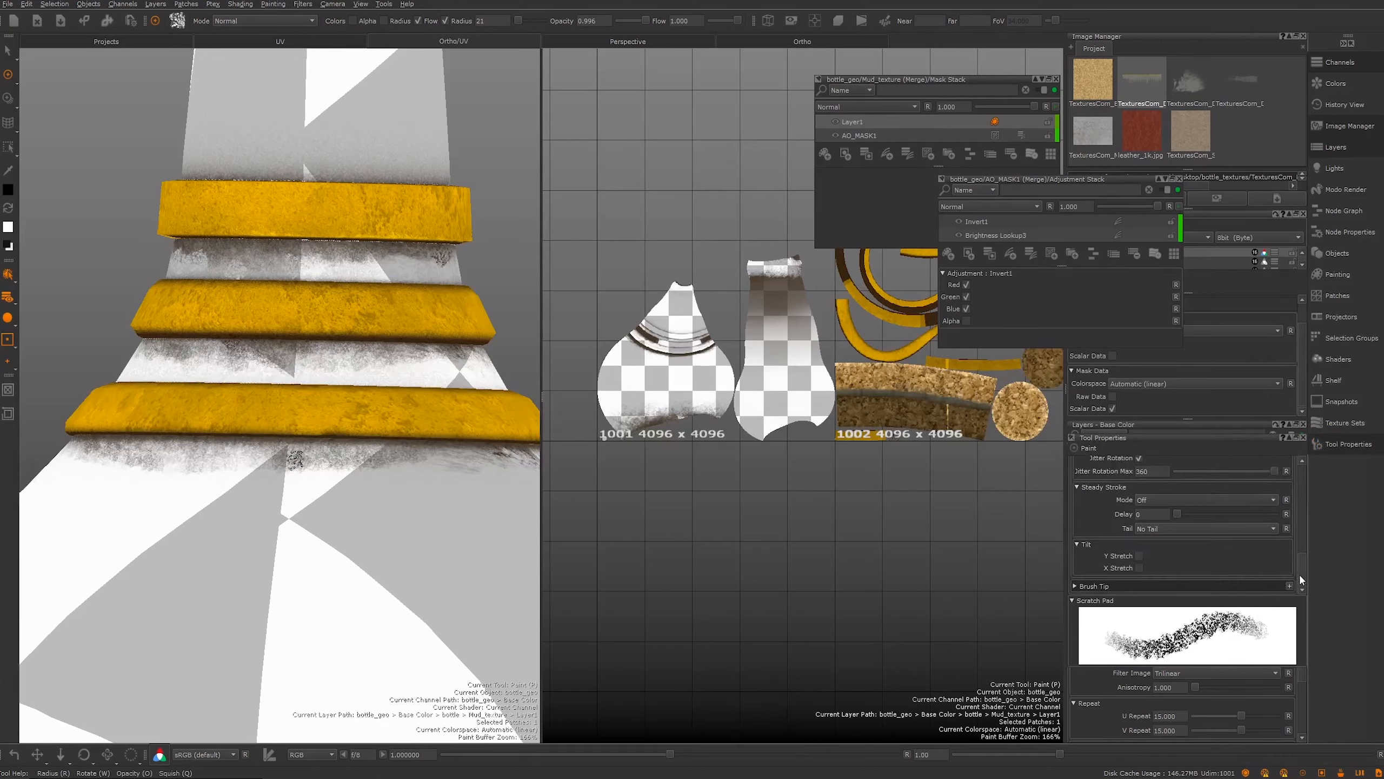
drag(1305, 552, 1309, 518)
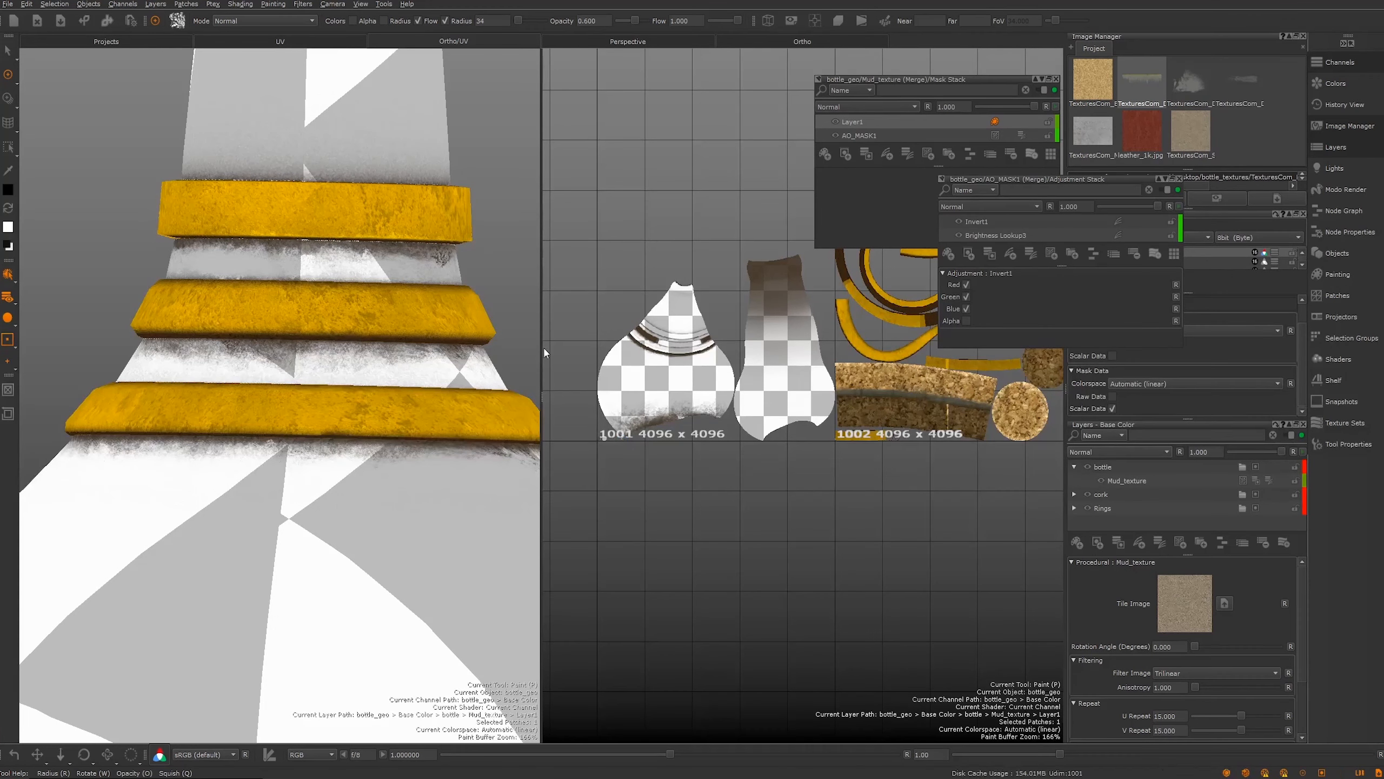
Step: Examine the gold rings and the mud beneath them around the opposite side of the bottle neck
alt+middle_drag(370, 322, 340, 289)
alt+right_drag(372, 342, 219, 313)
alt+drag(219, 312, 374, 300)
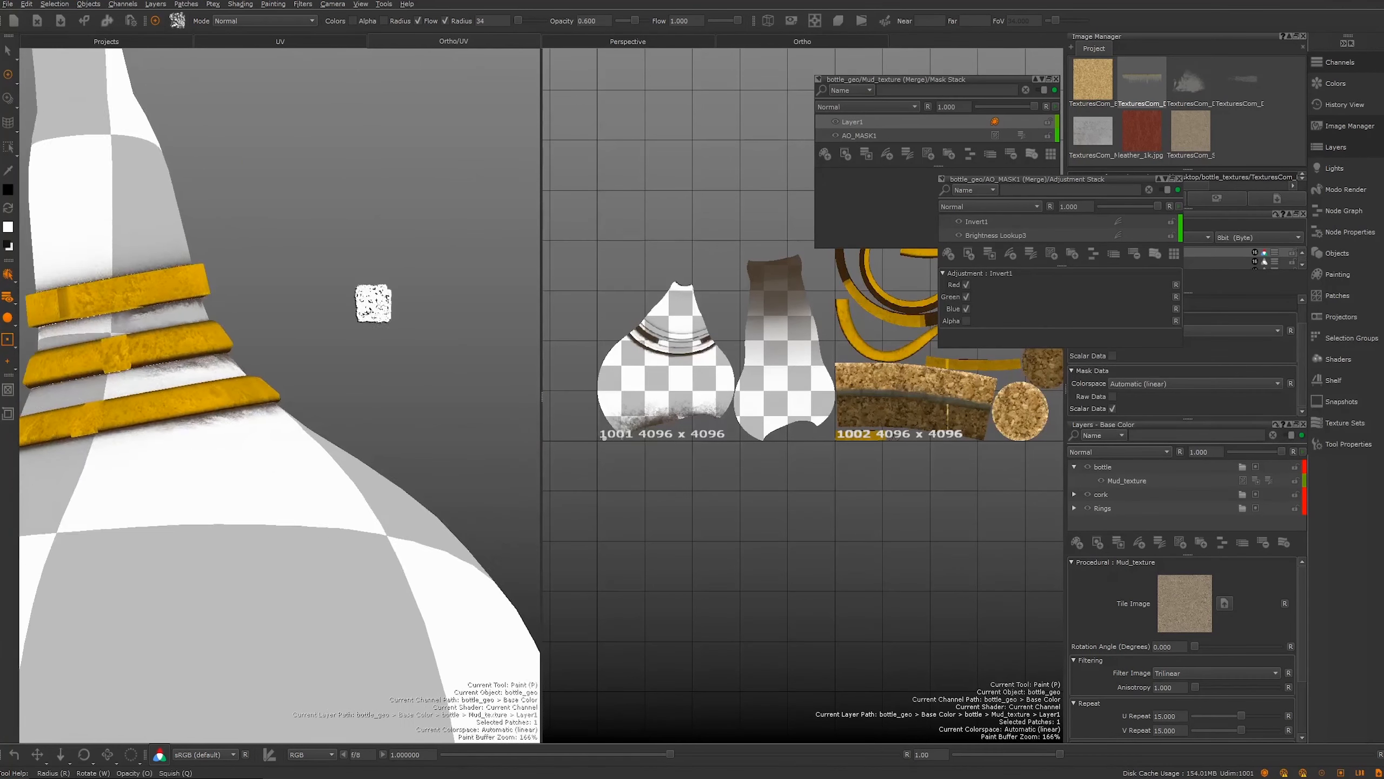
alt+middle_drag(374, 300, 333, 325)
mouse_move(333, 325)
alt+mouse_down()
mouse_move(214, 350)
mouse_move(40, 348)
alt+mouse_up()
mouse_move(167, 212)
alt+mouse_down()
mouse_move(242, 232)
mouse_move(230, 233)
alt+mouse_up()
alt+middle_drag(230, 233, 341, 249)
mouse_move(228, 275)
alt+right_down()
mouse_move(275, 315)
mouse_move(234, 286)
alt+right_up()
alt+middle_drag(780, 400, 644, 521)
alt+drag(272, 355, 269, 329)
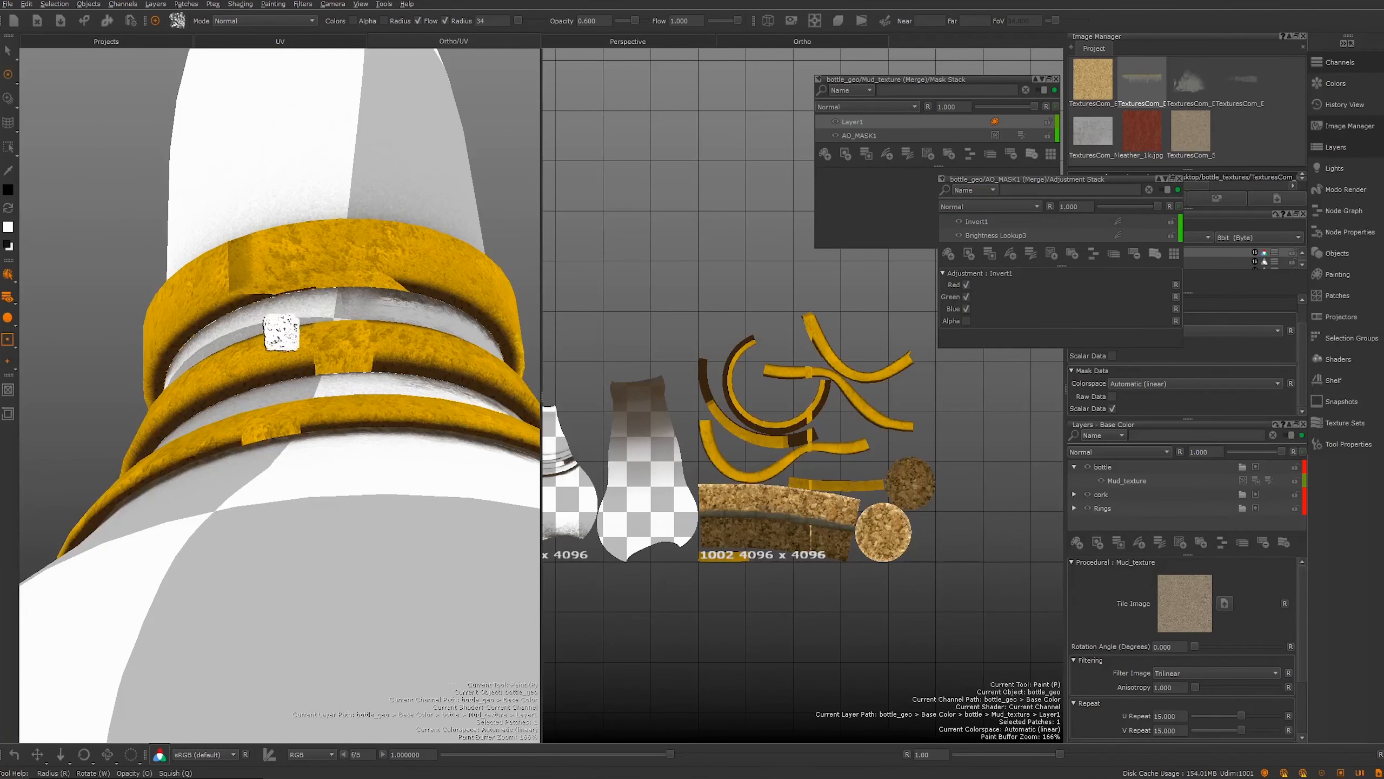
Step: Examine the ring and cork UV shells on tile 1002 up close, including the strip crossing them
scroll(828, 457, up, 6)
scroll(705, 383, down, 5)
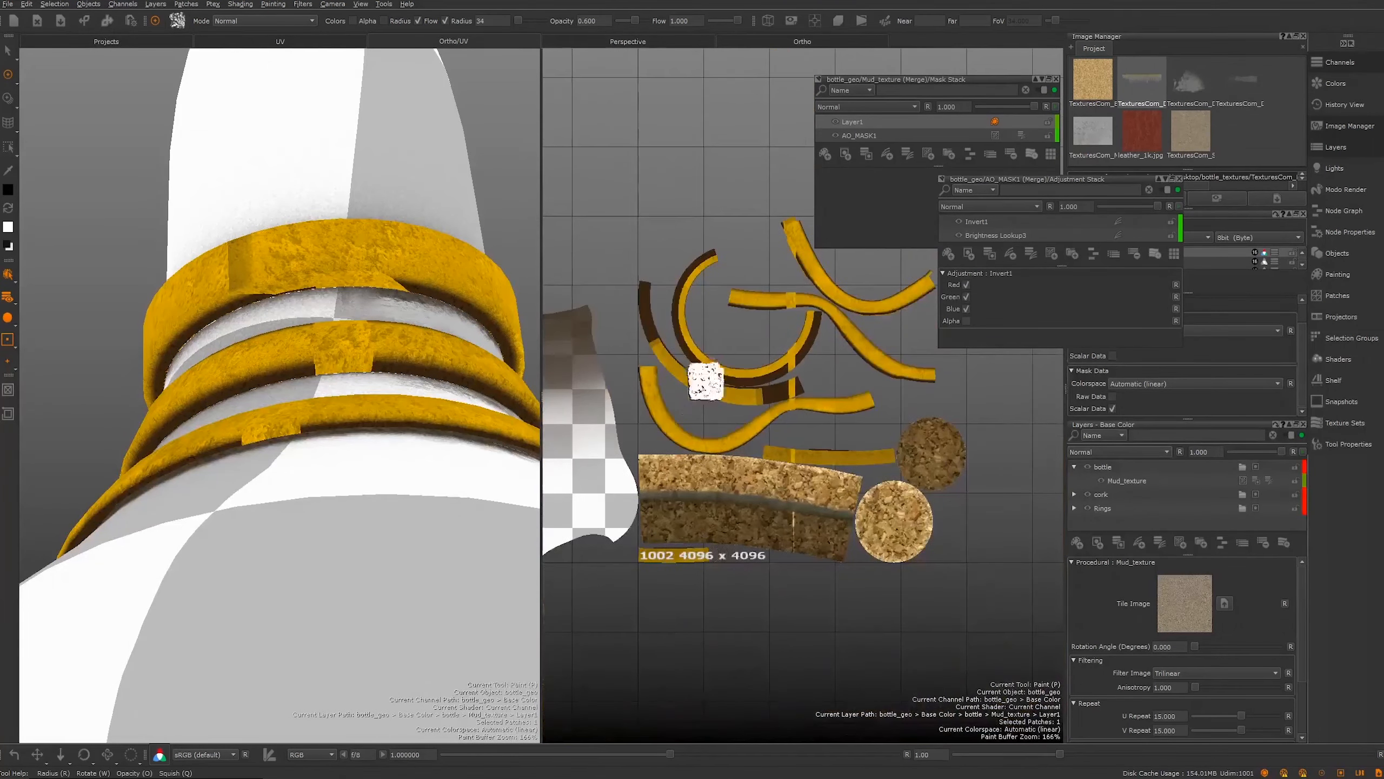
scroll(730, 390, up, 6)
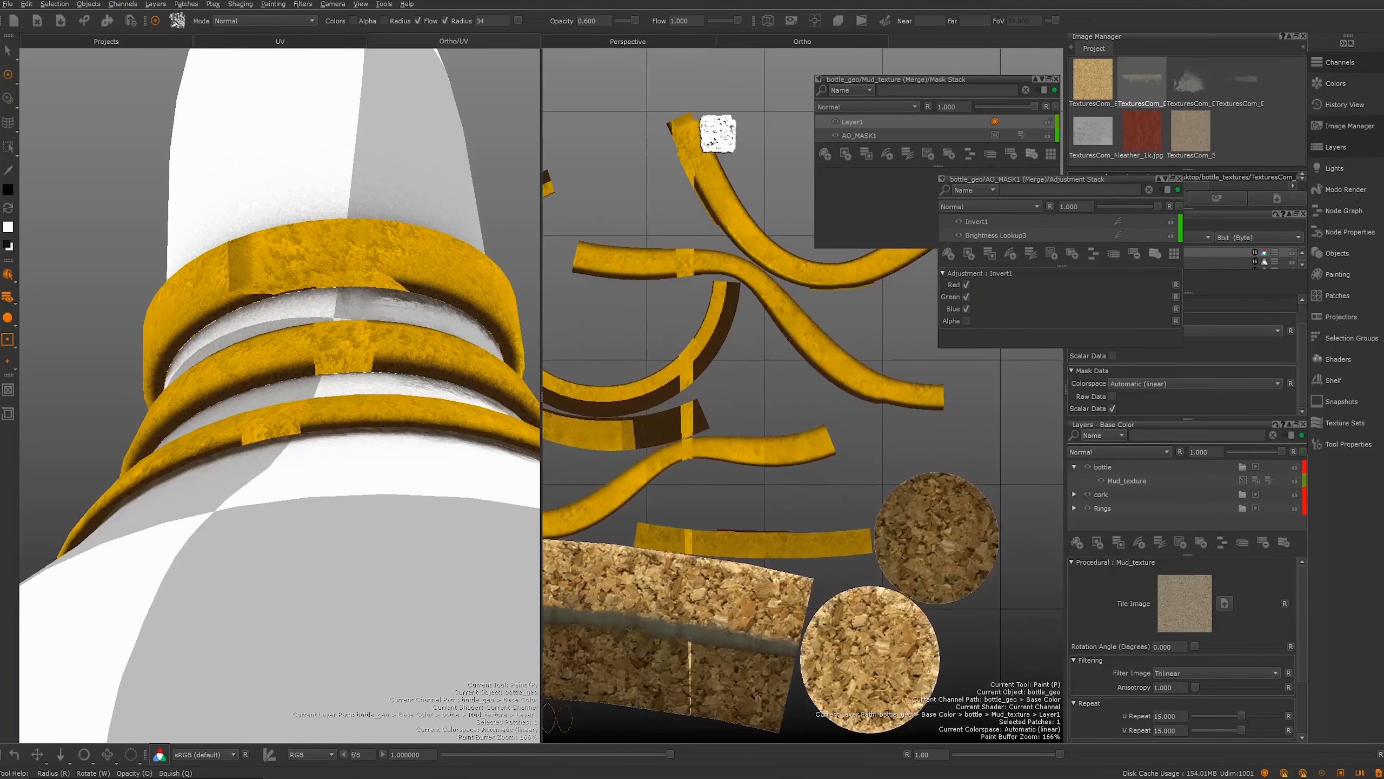
mouse_move(681, 551)
alt+middle_down()
mouse_move(770, 360)
mouse_move(754, 318)
mouse_move(733, 436)
mouse_move(735, 557)
mouse_move(718, 380)
alt+middle_up()
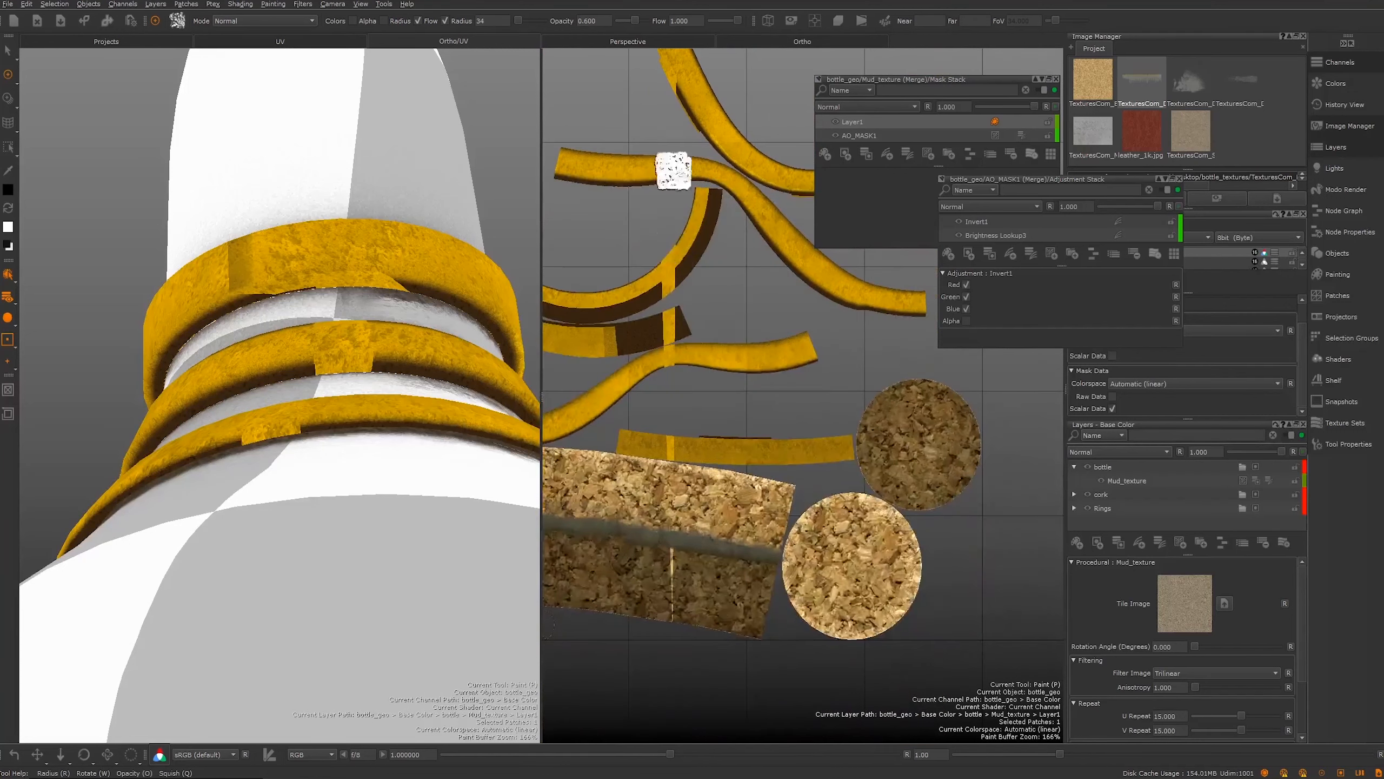
alt+middle_drag(687, 279, 722, 371)
scroll(688, 226, down, 2)
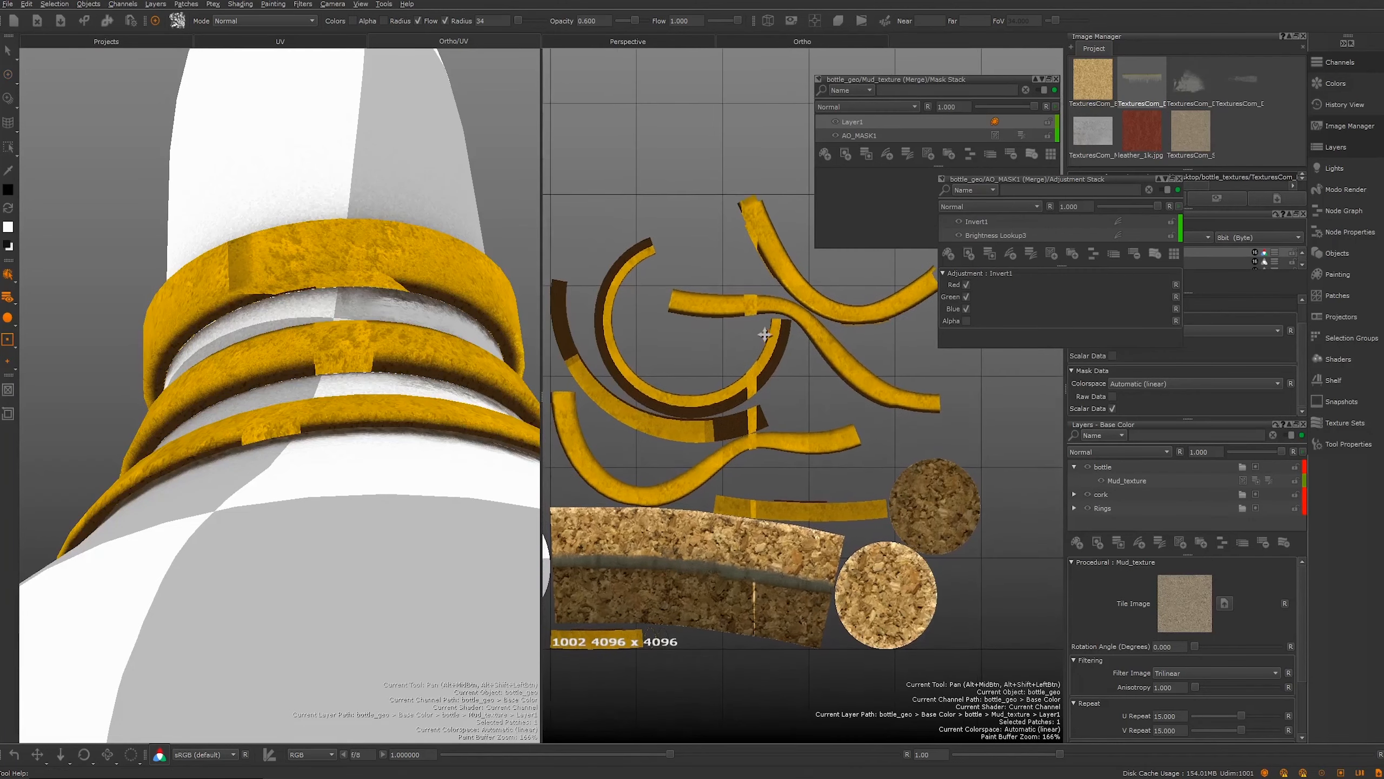
alt+right_drag(798, 485, 833, 479)
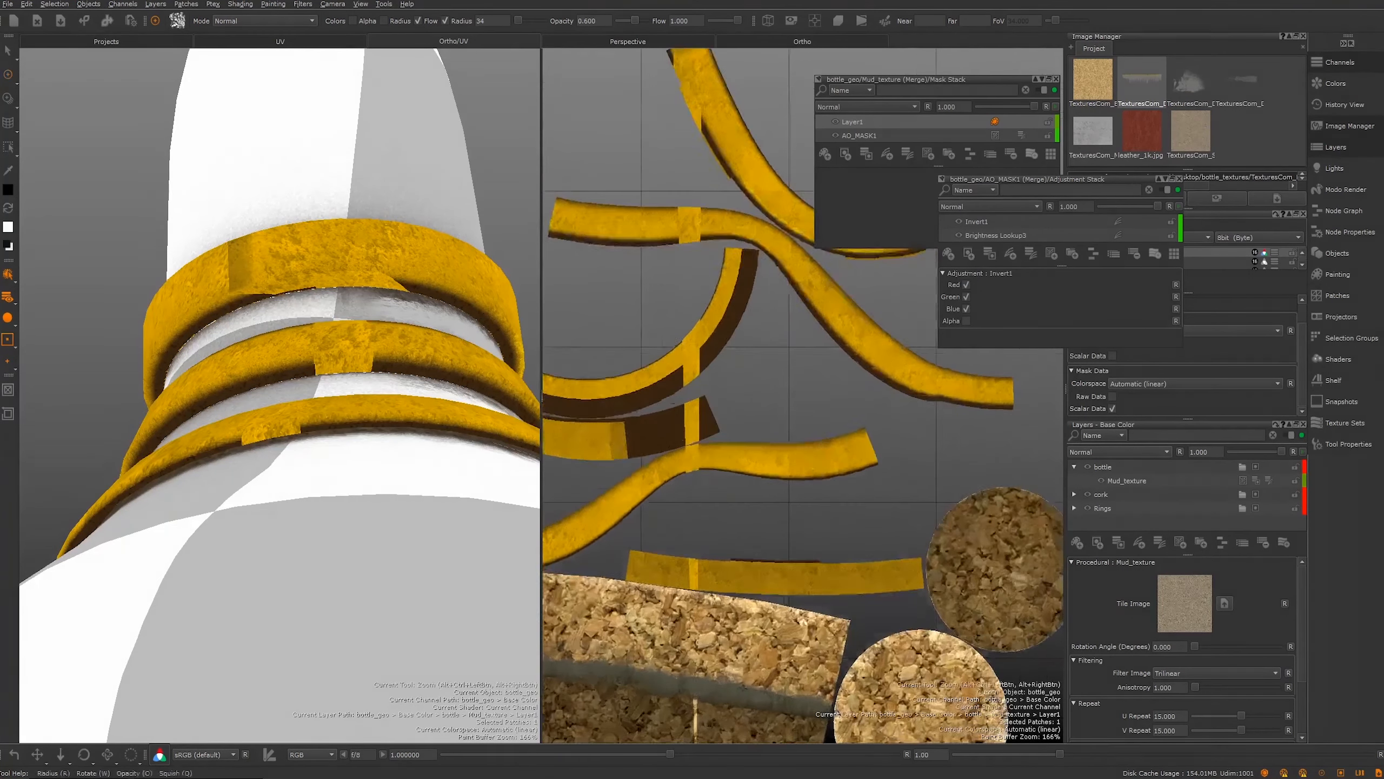
alt+right_drag(700, 377, 675, 414)
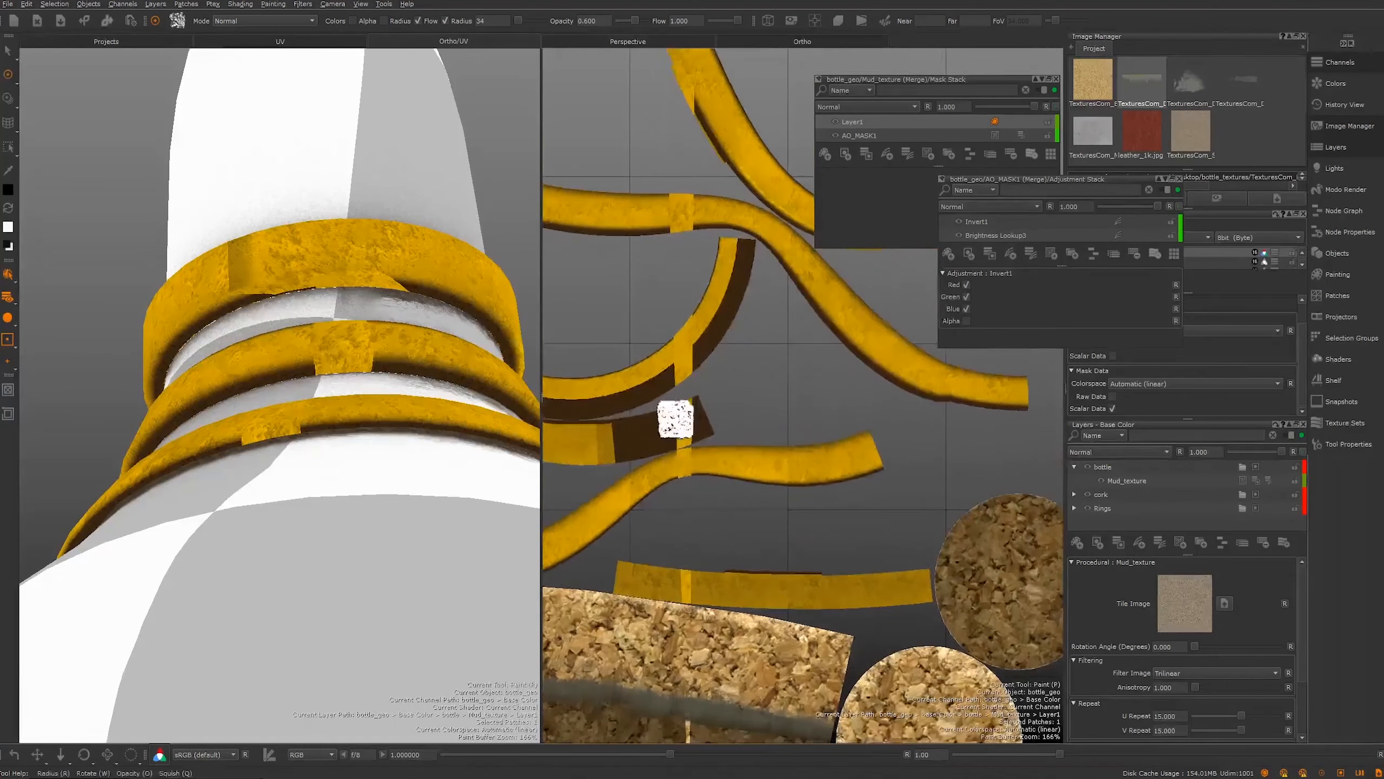
alt+middle_drag(730, 359, 708, 193)
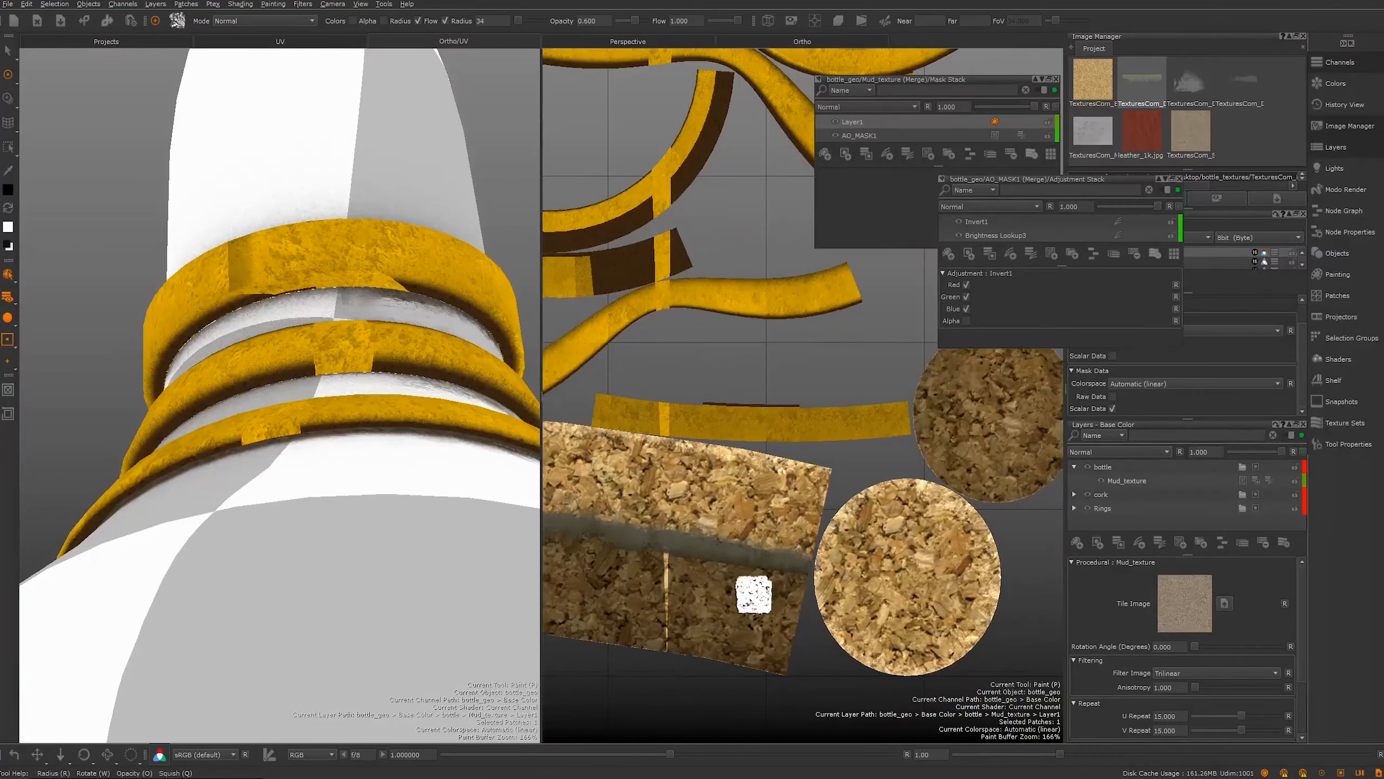
alt+right_drag(731, 616, 629, 537)
alt+right_drag(828, 444, 708, 423)
alt+middle_drag(705, 423, 701, 256)
alt+right_drag(682, 363, 653, 319)
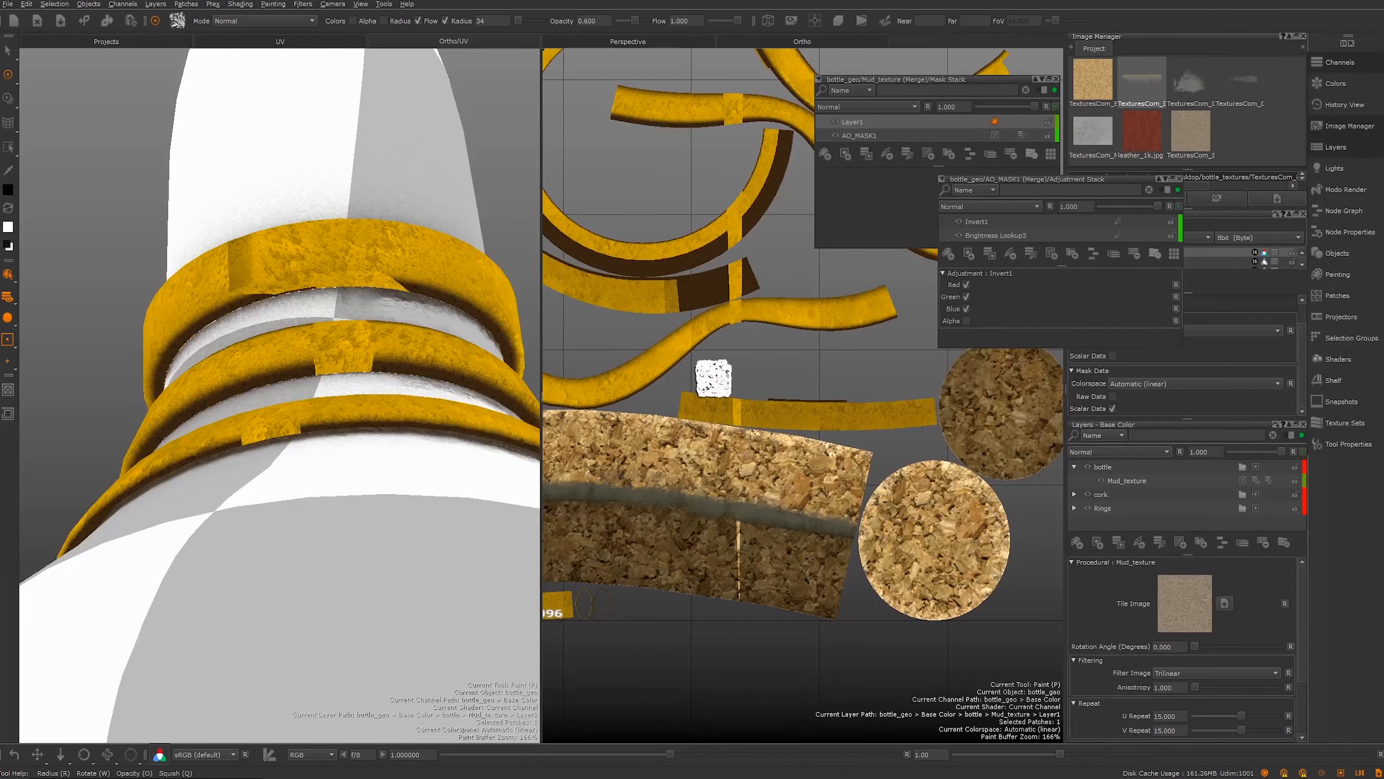
alt+middle_drag(739, 208, 778, 433)
mouse_move(778, 436)
alt+right_down()
mouse_move(700, 398)
mouse_move(738, 413)
alt+right_up()
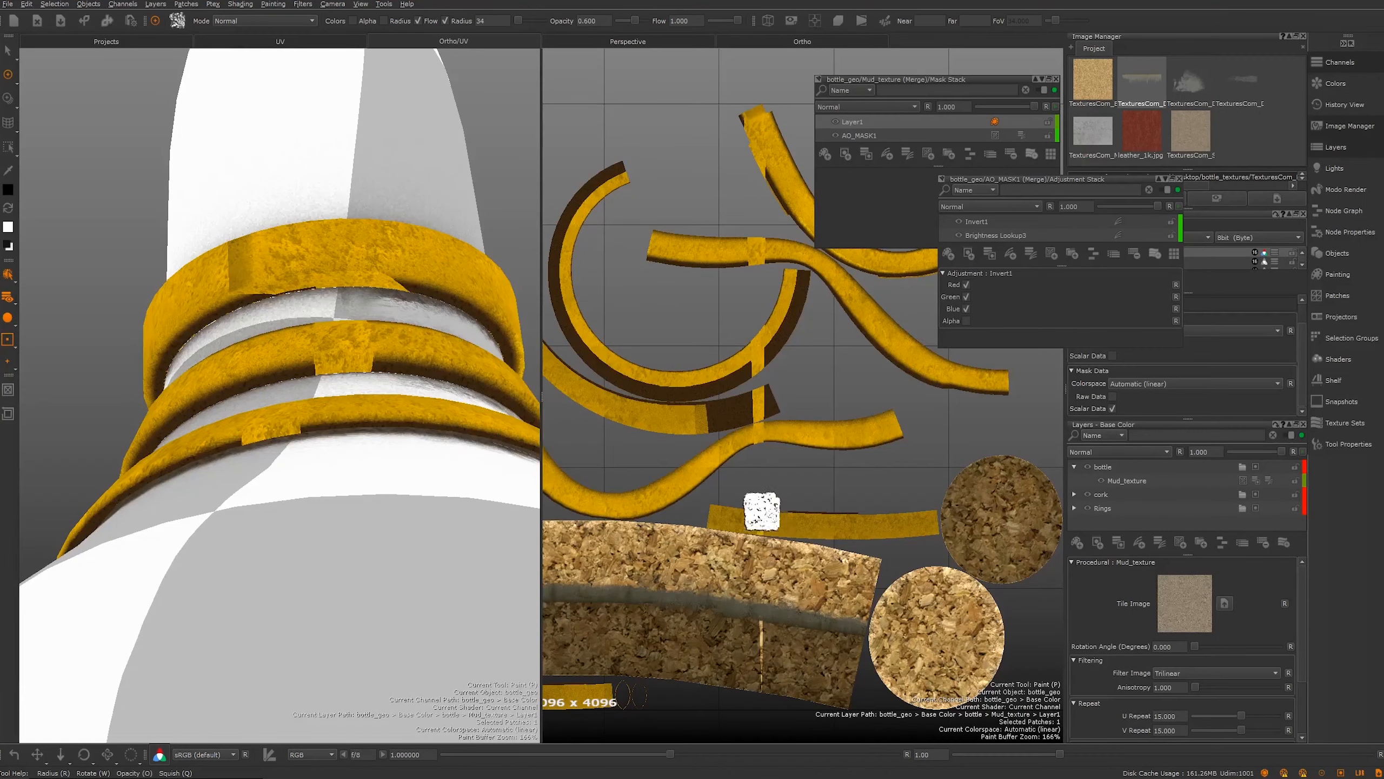
scroll(850, 425, down, 2)
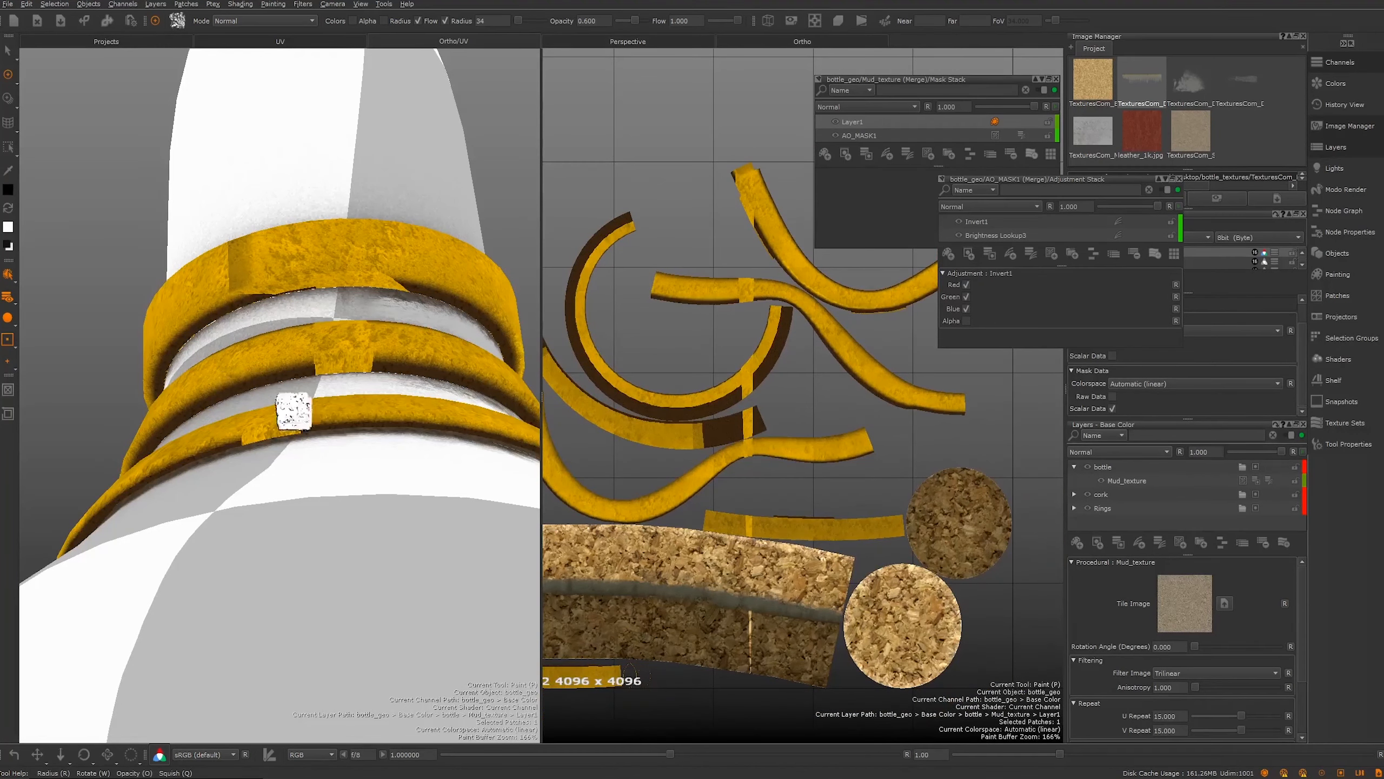
alt+middle_drag(898, 384, 927, 352)
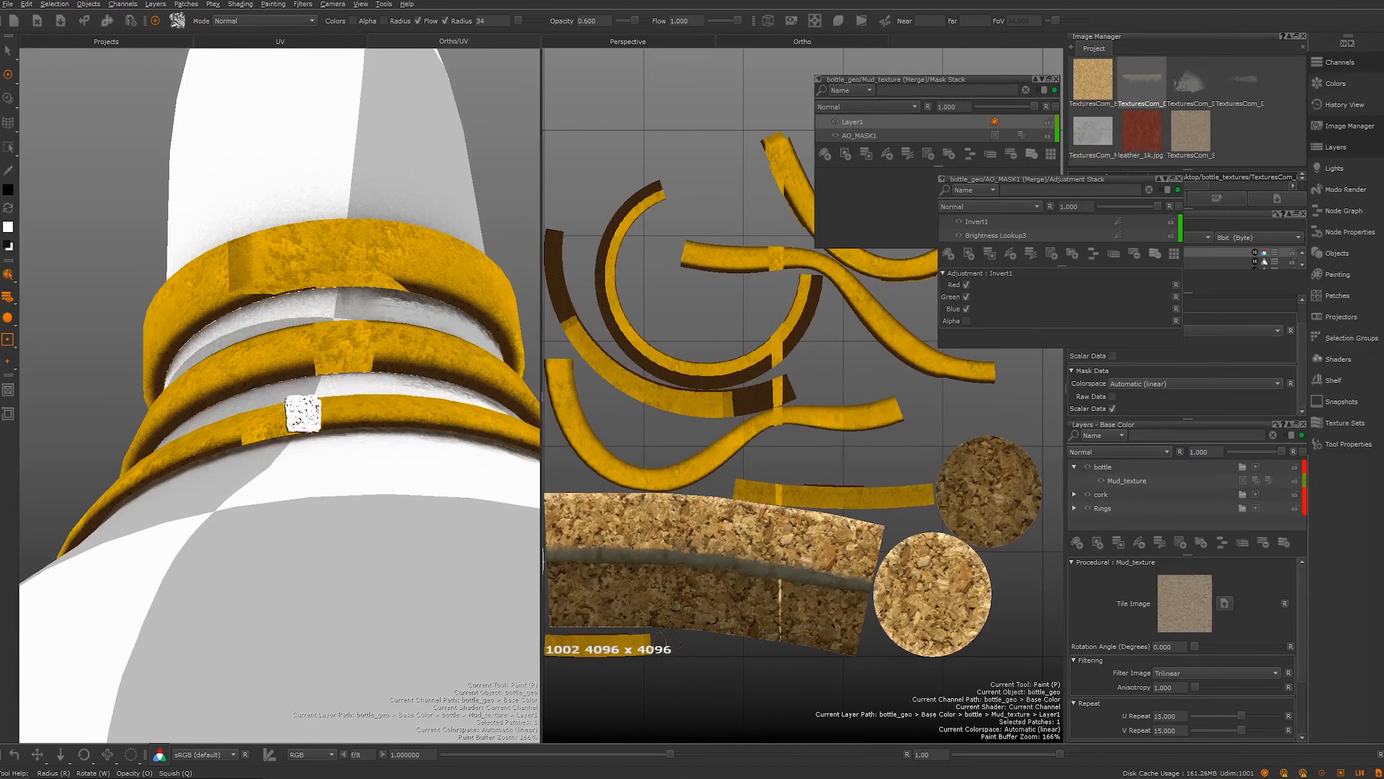
mouse_move(921, 392)
alt+right_down()
mouse_move(853, 423)
mouse_move(788, 427)
mouse_move(839, 433)
alt+right_up()
Step: Paint speckled mud in white beneath the three gold rings on the side of the neck with the ring seams
alt+drag(279, 330, 417, 363)
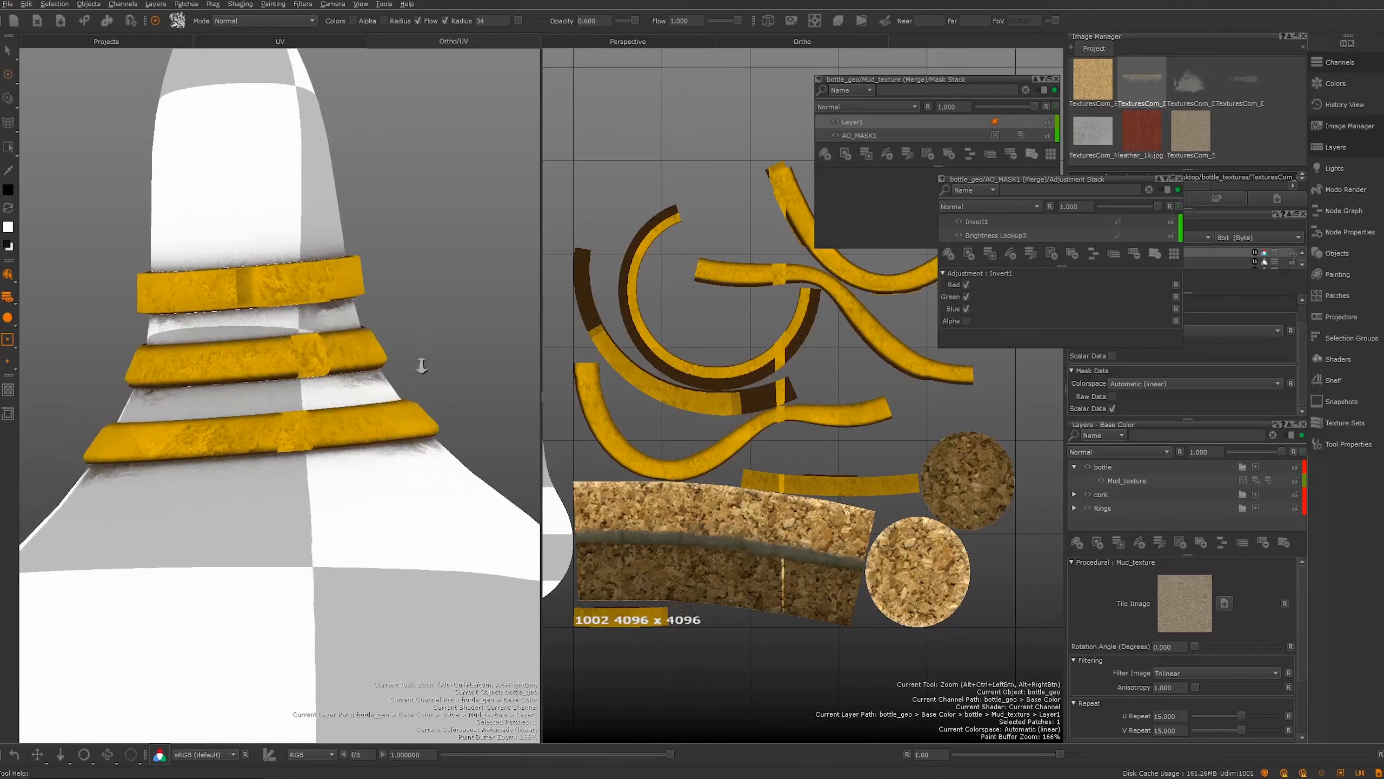
alt+right_drag(421, 365, 395, 336)
alt+middle_drag(396, 337, 434, 341)
mouse_move(299, 357)
alt+mouse_down()
mouse_move(246, 344)
mouse_move(382, 262)
alt+mouse_up()
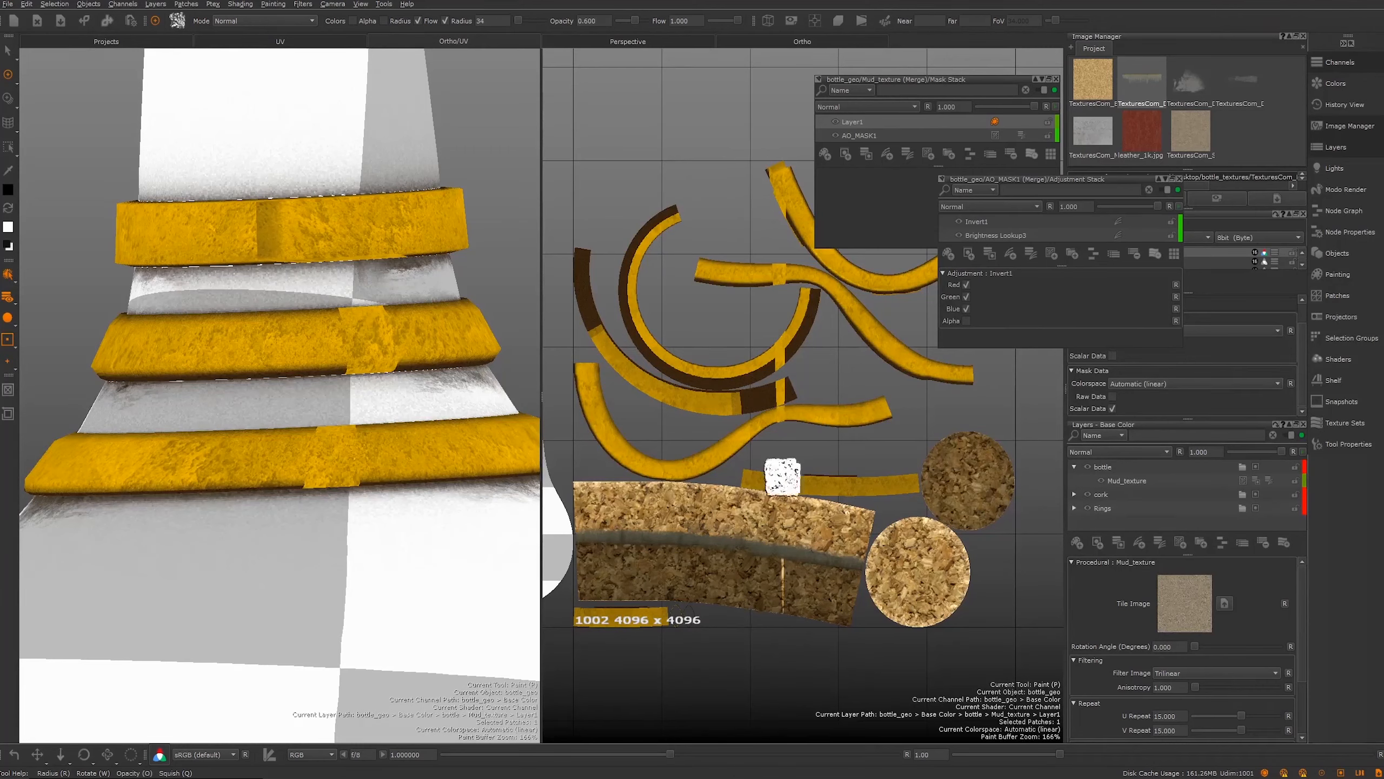
mouse_move(293, 319)
alt+mouse_down()
mouse_move(317, 327)
mouse_move(273, 324)
mouse_move(297, 327)
mouse_move(280, 259)
alt+mouse_up()
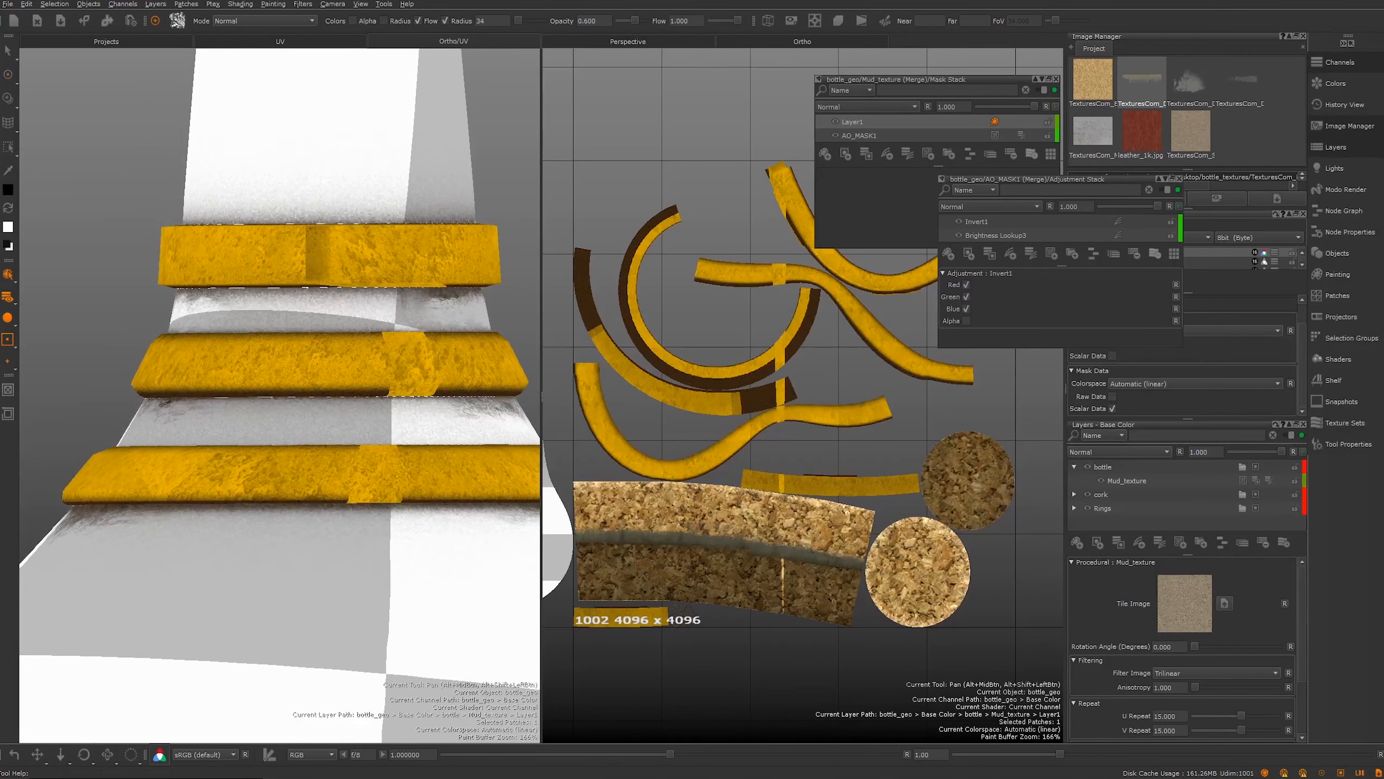
click(6, 211)
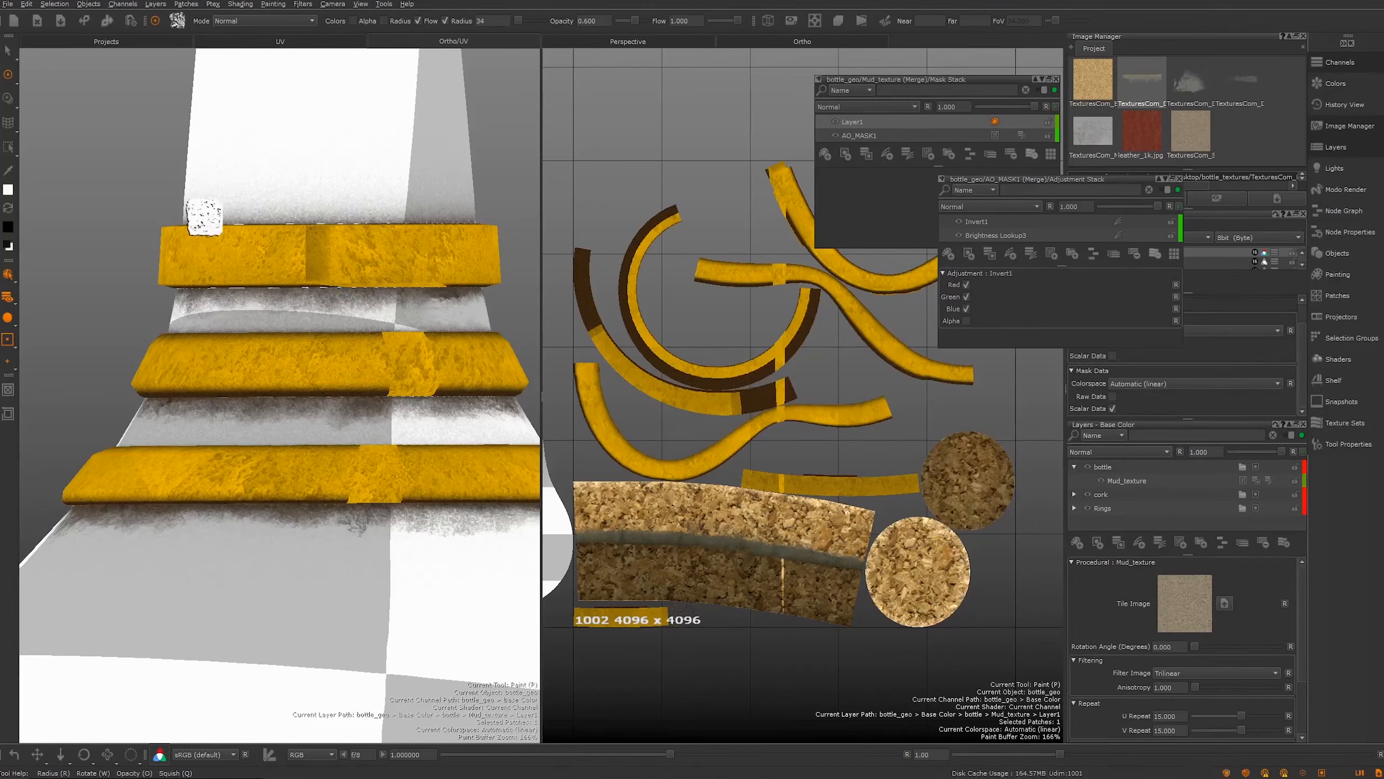
Step: Switch to black, set the brush opacity to 0.300 and soften the fresh mud beneath the rings
click(9, 208)
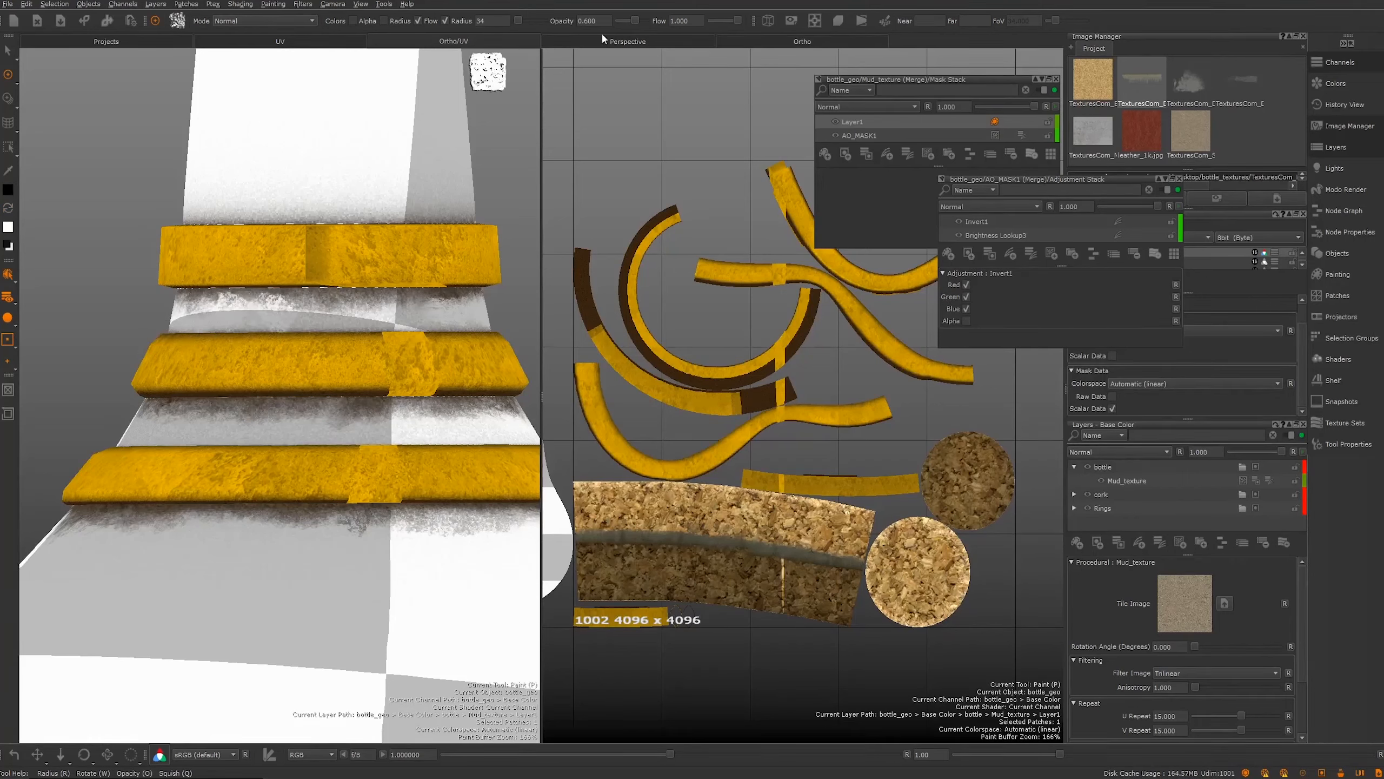
double_click(589, 21)
text(.)
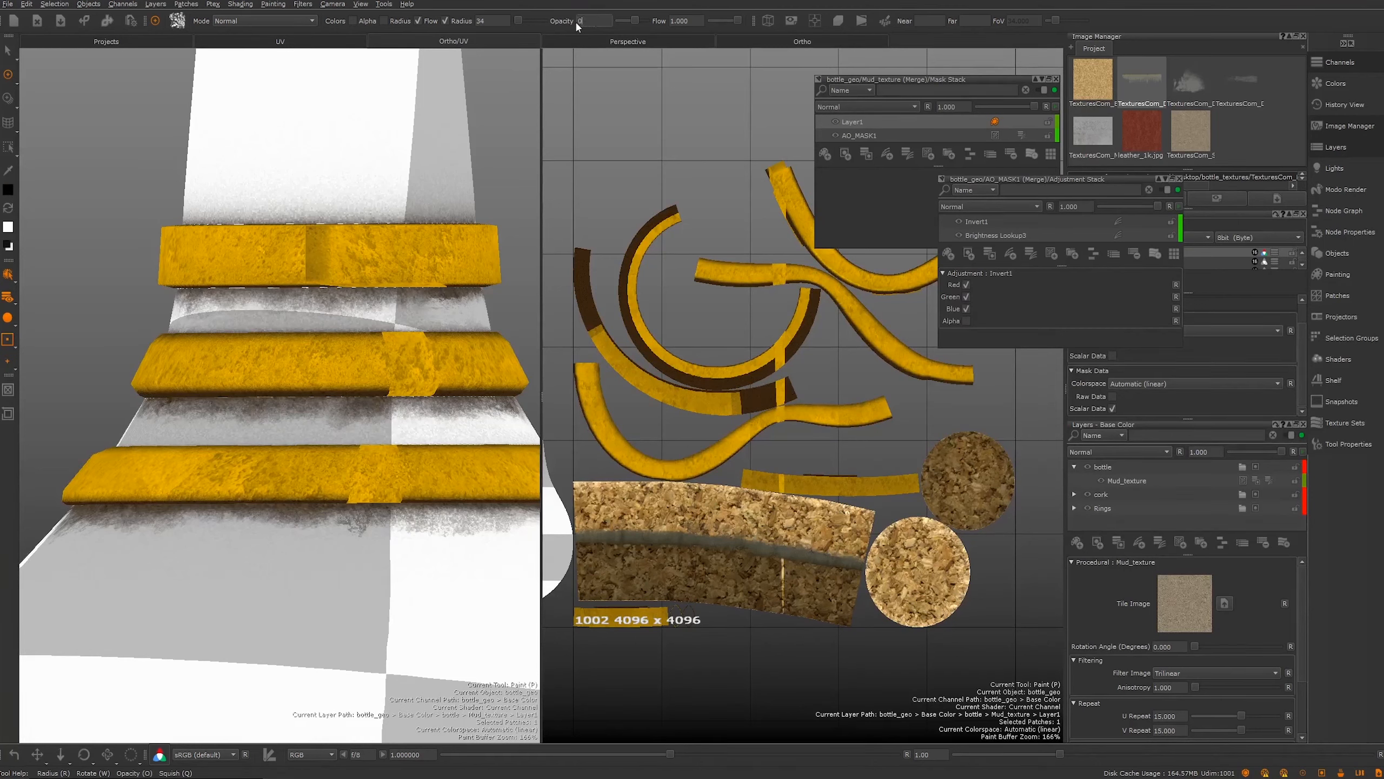
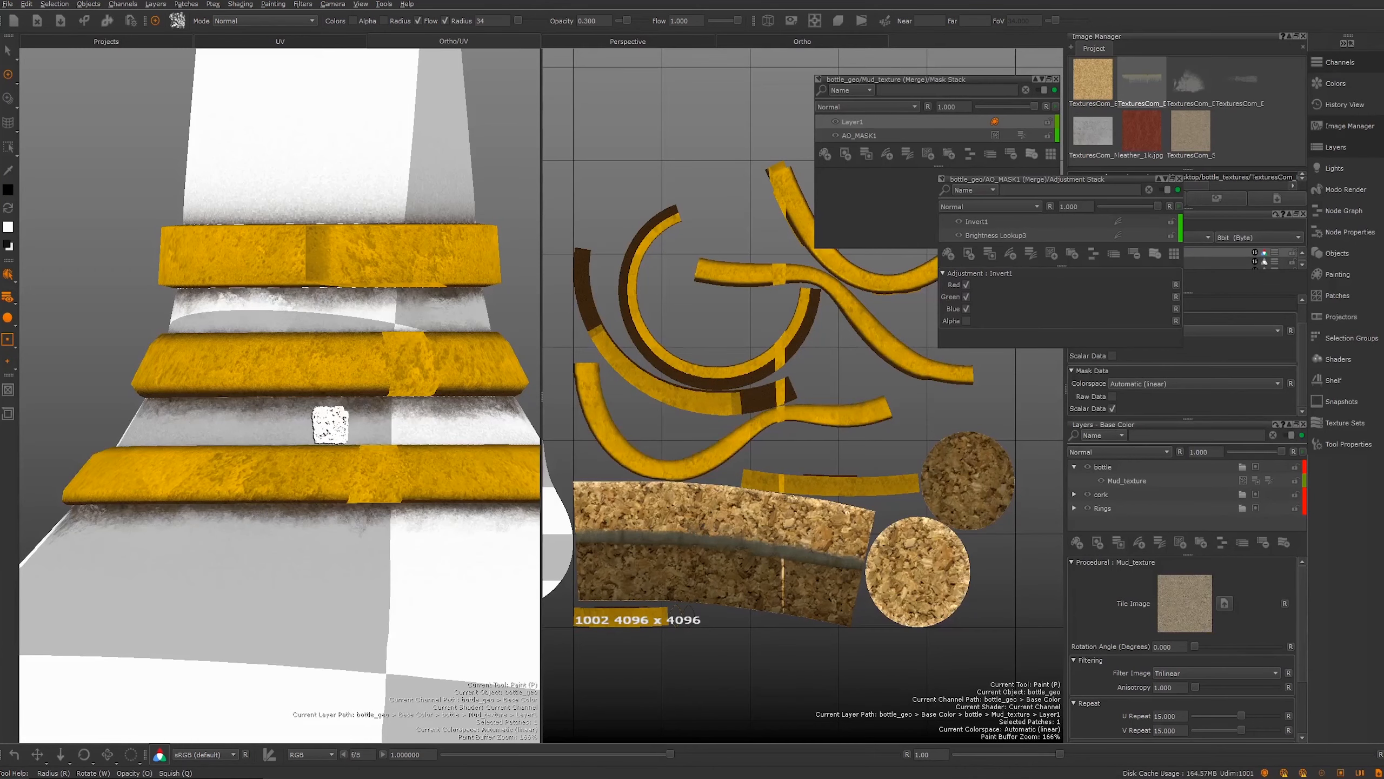
Step: Examine the painted mud around the gold rings from all sides of the bottle neck
alt+right_drag(461, 430, 320, 415)
mouse_move(320, 415)
alt+mouse_down()
mouse_move(273, 455)
mouse_move(349, 450)
mouse_move(401, 417)
alt+mouse_up()
alt+right_drag(401, 417, 295, 399)
alt+drag(294, 399, 424, 367)
alt+right_drag(424, 366, 327, 376)
alt+drag(327, 376, 364, 369)
alt+right_drag(364, 368, 446, 428)
mouse_move(447, 428)
alt+mouse_down()
mouse_move(403, 403)
mouse_move(361, 349)
alt+mouse_up()
mouse_move(377, 362)
alt+right_down()
mouse_move(402, 386)
mouse_move(446, 374)
alt+right_up()
alt+drag(447, 374, 399, 384)
alt+right_drag(399, 383, 494, 340)
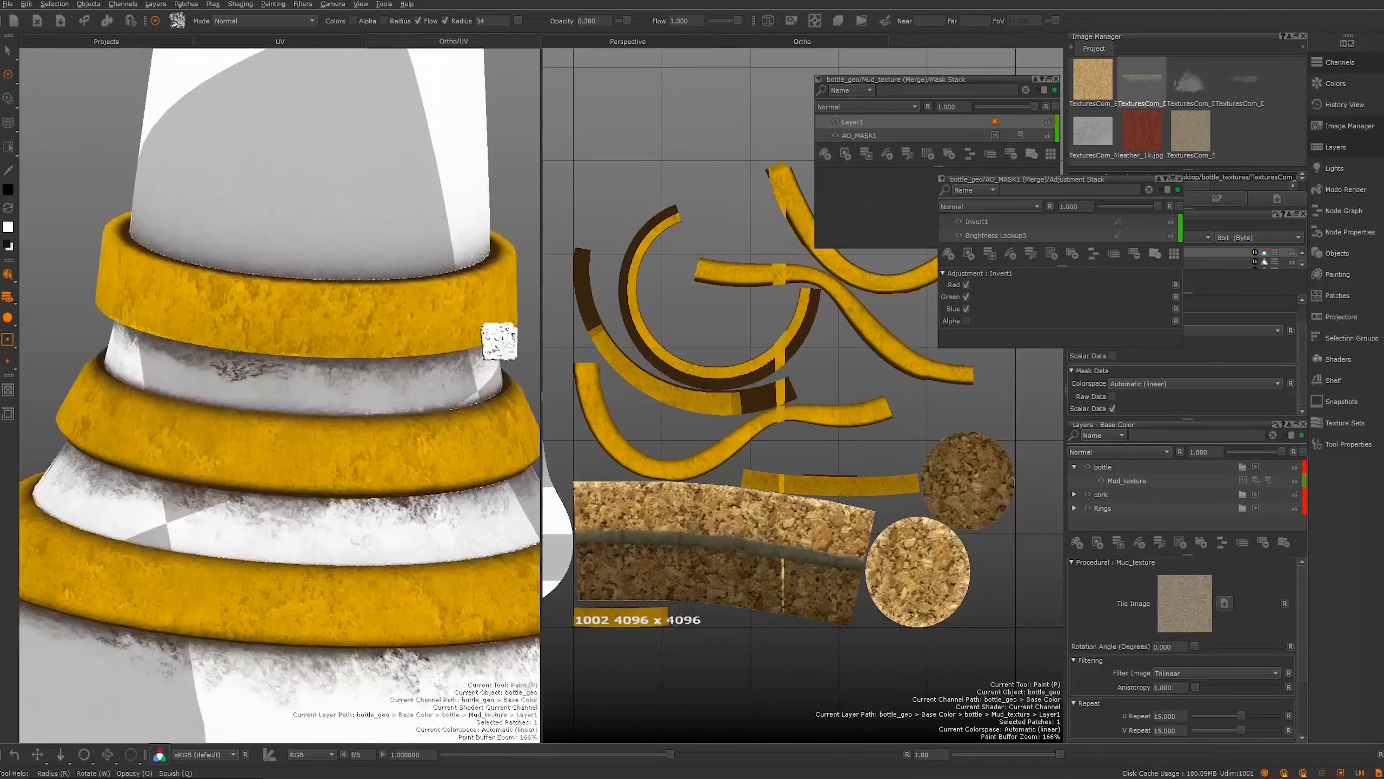
Step: Activate the Paint tool close up on the band beneath the top ring and set the brush radius to 23
alt+middle_drag(495, 340, 383, 288)
alt+right_drag(382, 288, 447, 160)
key(p)
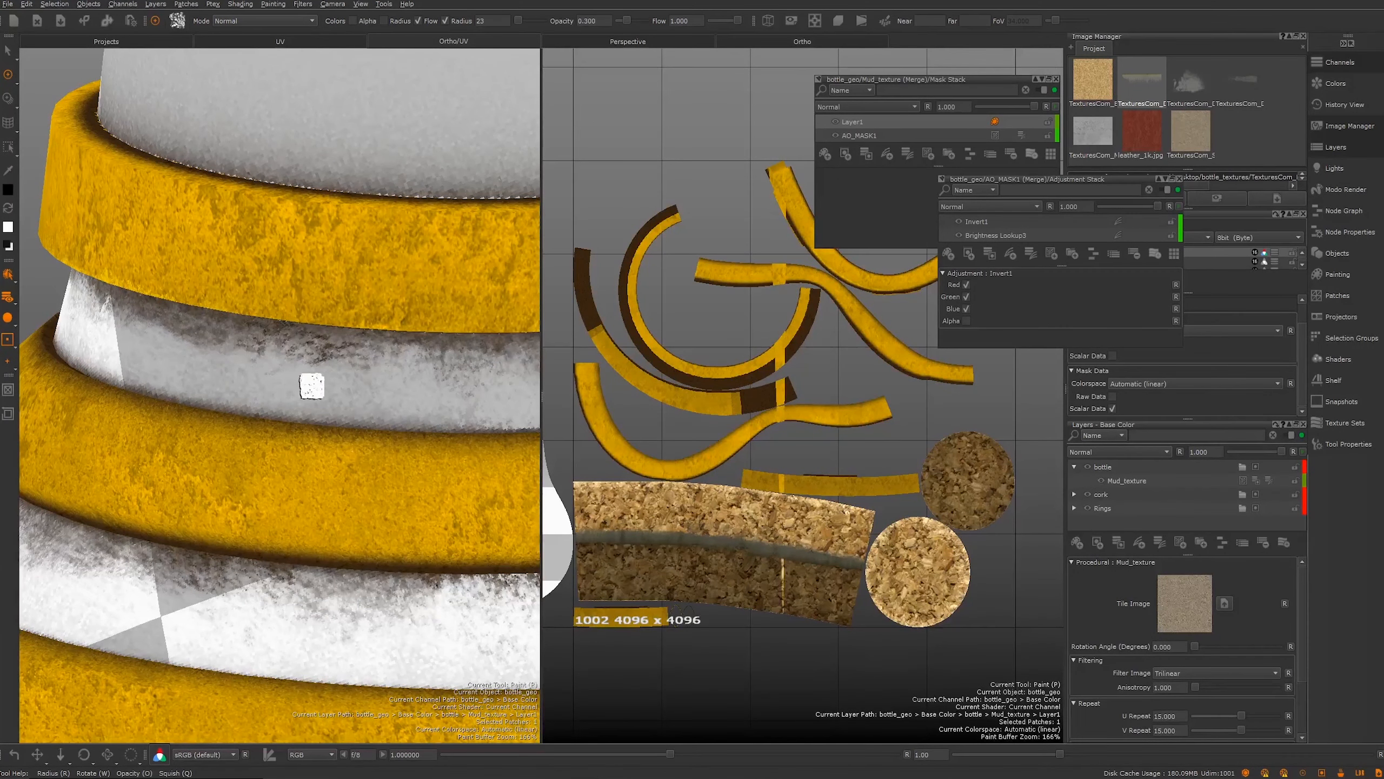
Step: Examine the whole bottle from a distance, comparing the mud on its base with the mud around the rings
alt+middle_drag(395, 399, 200, 318)
mouse_move(200, 318)
alt+right_down()
mouse_move(101, 300)
mouse_move(210, 349)
alt+right_up()
alt+middle_drag(210, 349, 189, 341)
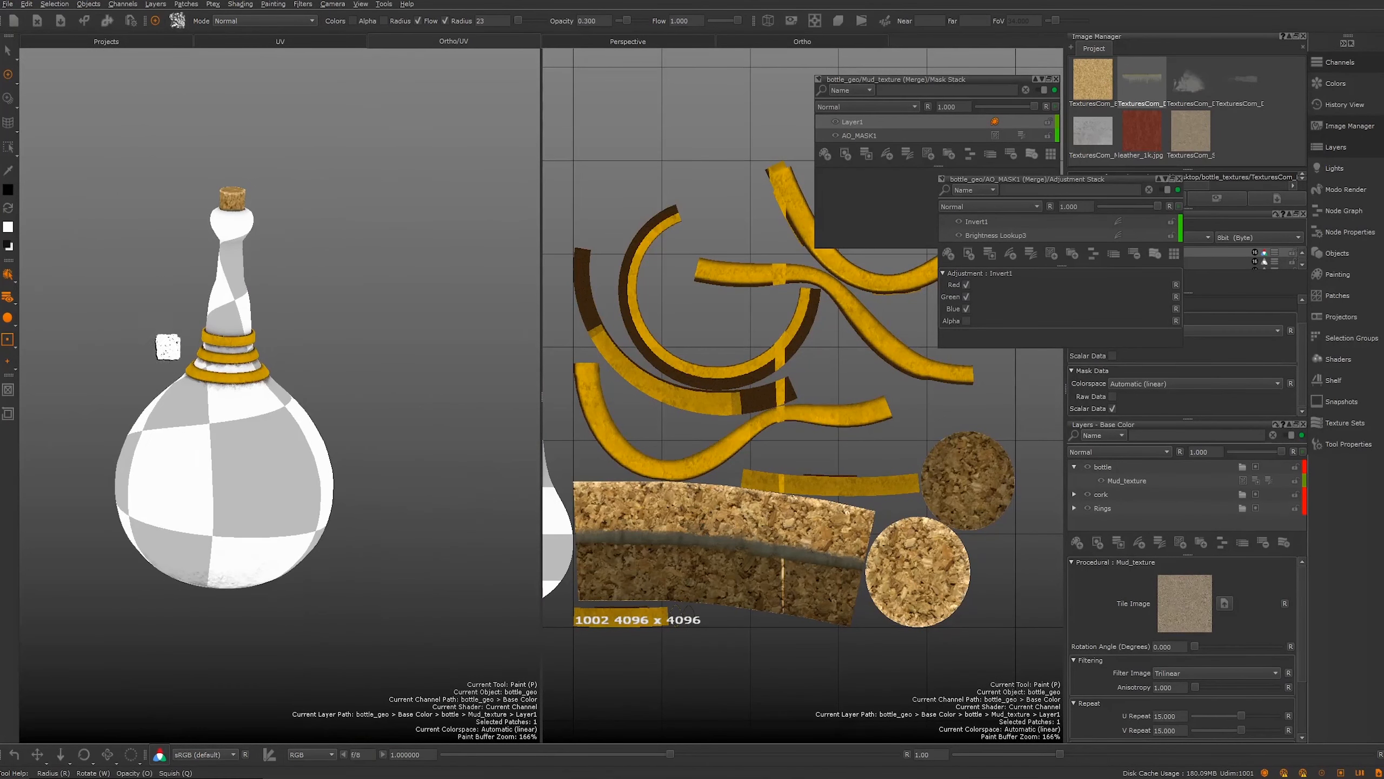
alt+right_drag(210, 144, 265, 237)
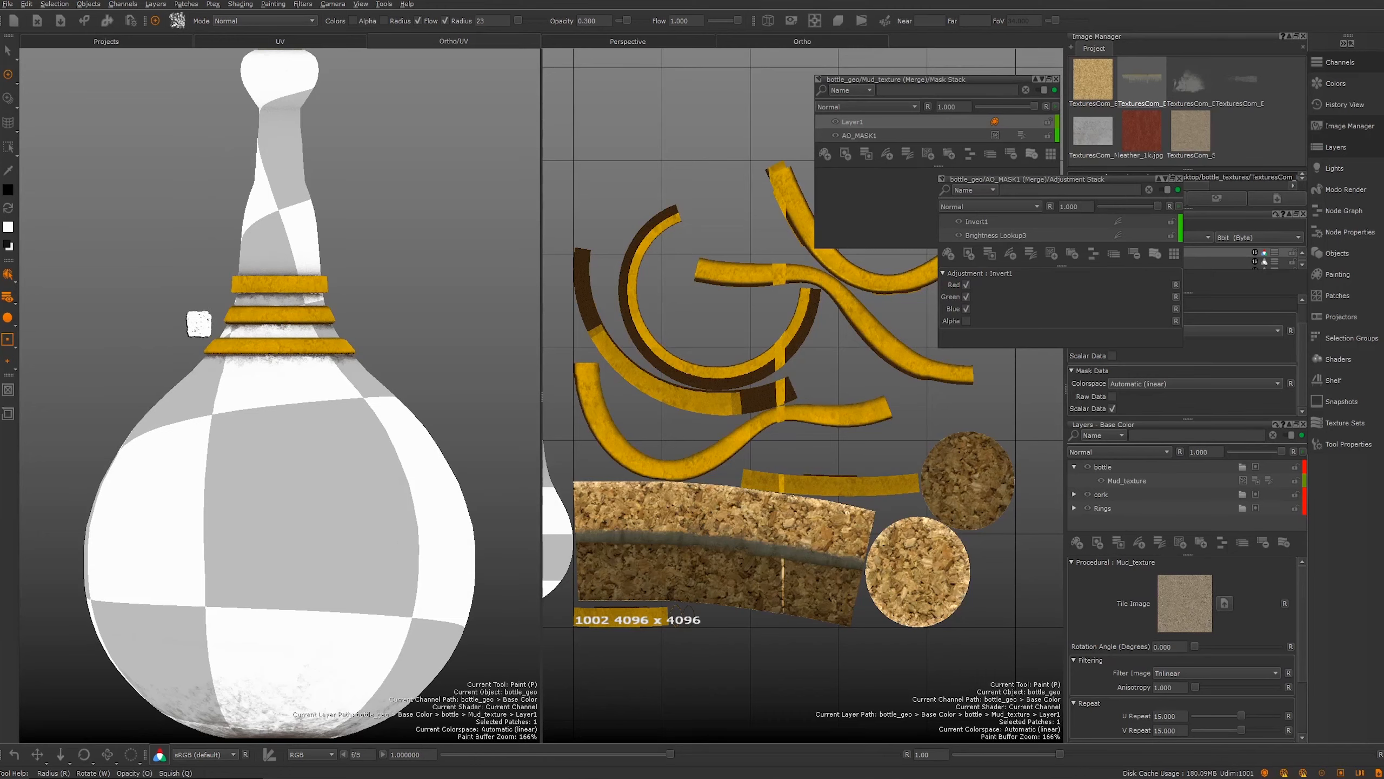
alt+right_drag(185, 265, 145, 259)
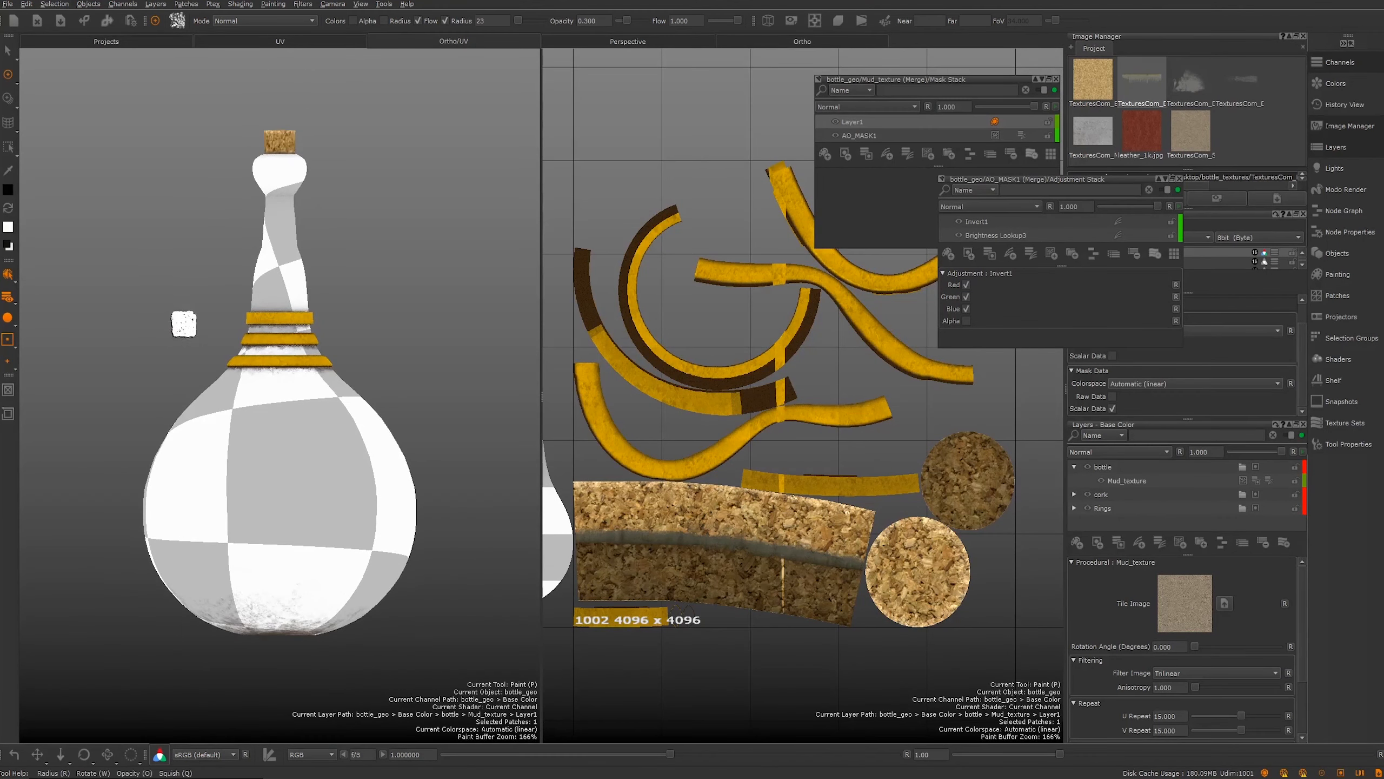
mouse_move(148, 309)
alt+right_down()
mouse_move(323, 376)
mouse_move(161, 303)
alt+right_up()
alt+middle_drag(231, 208, 219, 231)
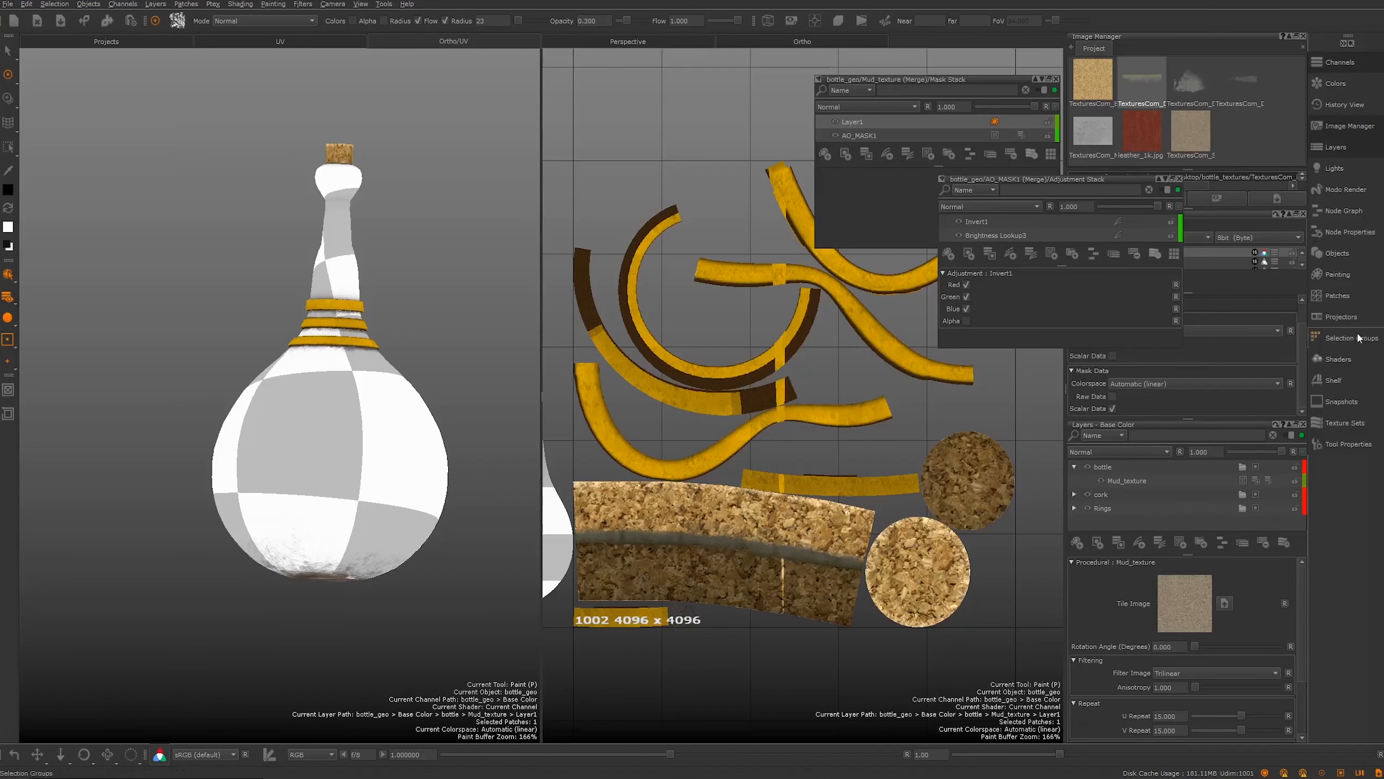
mouse_move(289, 235)
alt+right_down()
mouse_move(299, 346)
mouse_move(284, 319)
mouse_move(313, 425)
mouse_move(262, 283)
alt+right_up()
mouse_move(262, 283)
alt+mouse_down()
mouse_move(238, 241)
mouse_move(238, 287)
mouse_move(340, 277)
alt+mouse_up()
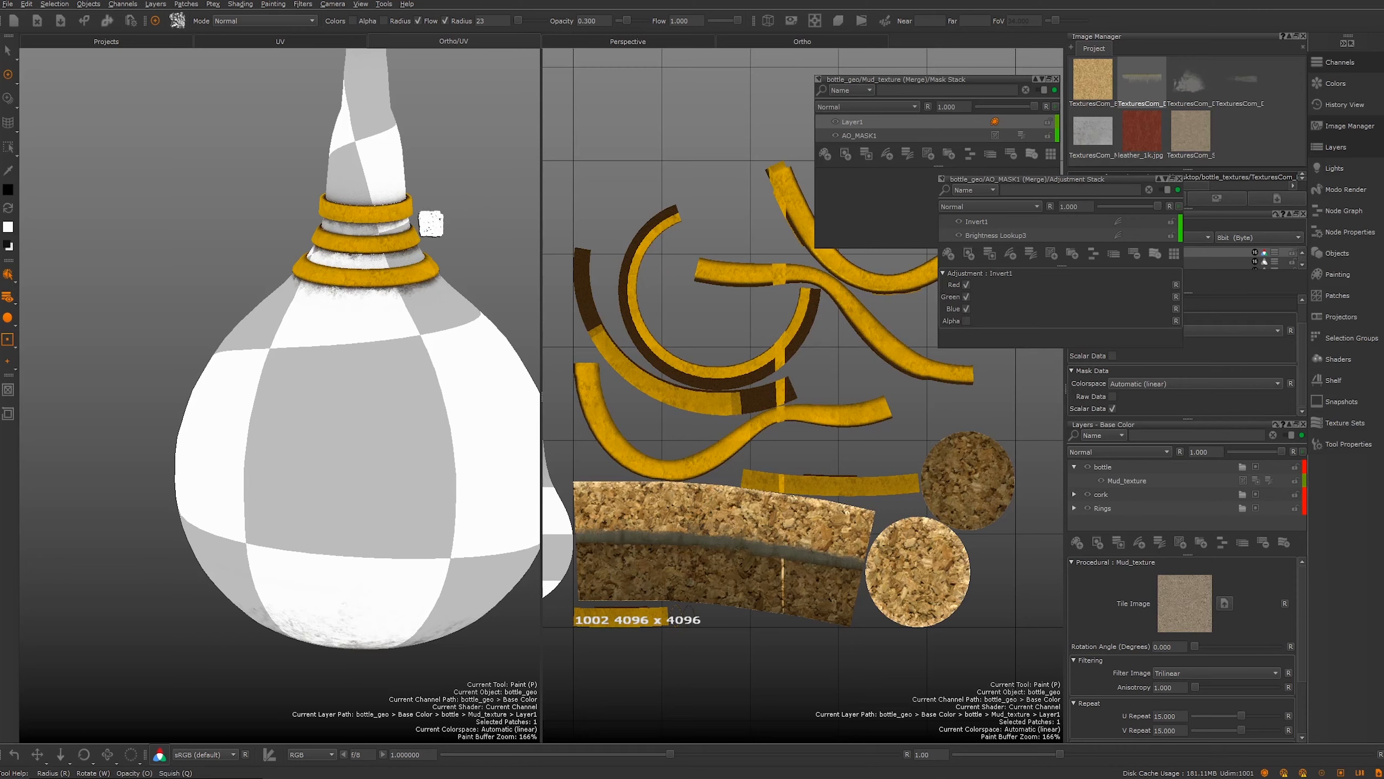
mouse_move(327, 216)
alt+middle_down()
mouse_move(295, 281)
mouse_move(279, 260)
alt+middle_up()
Step: Examine the painted mud along the base and ring bands on the bottle's UV tile 1001
alt+middle_drag(773, 433, 1048, 412)
alt+middle_drag(838, 411, 1044, 380)
alt+right_drag(613, 440, 773, 516)
mouse_move(754, 454)
alt+middle_down()
mouse_move(854, 389)
mouse_move(821, 402)
alt+middle_up()
alt+middle_drag(779, 483, 741, 514)
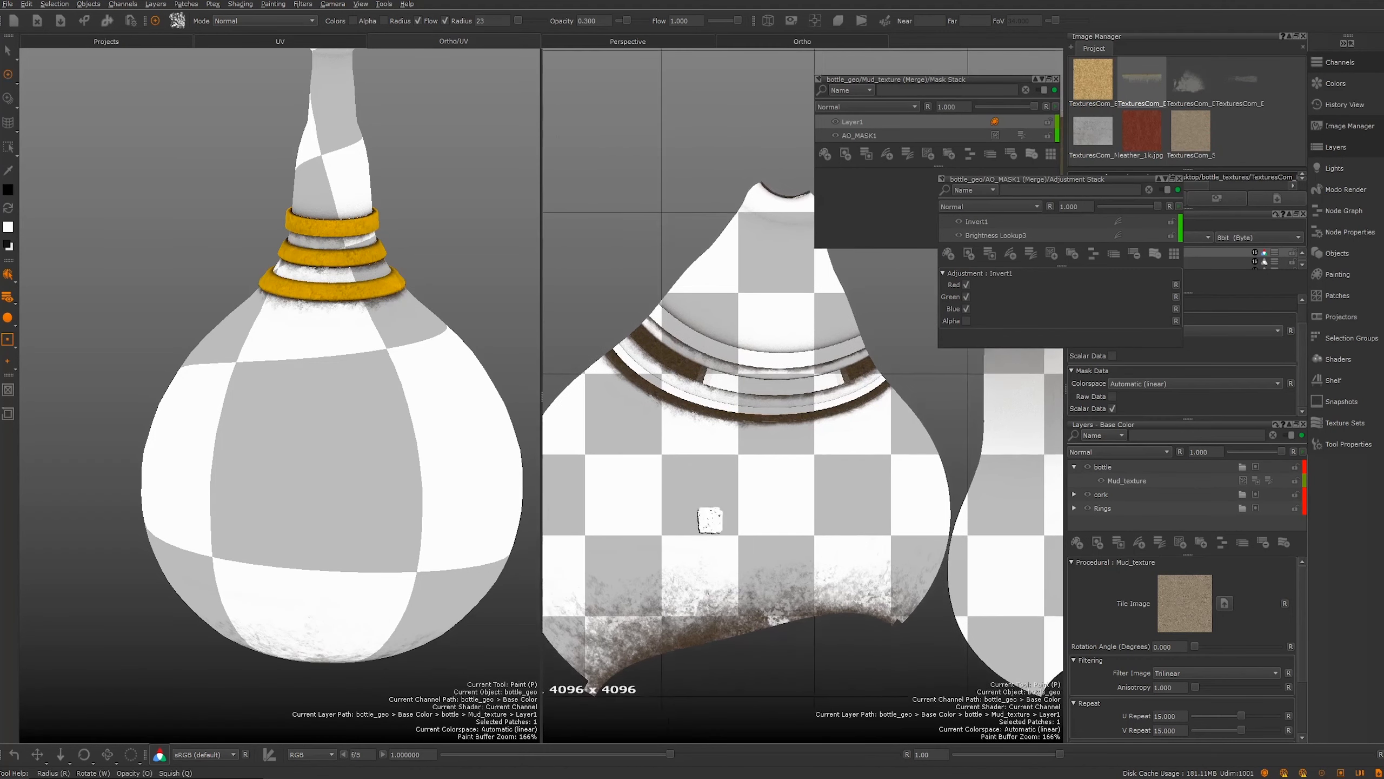
alt+right_drag(669, 481, 662, 484)
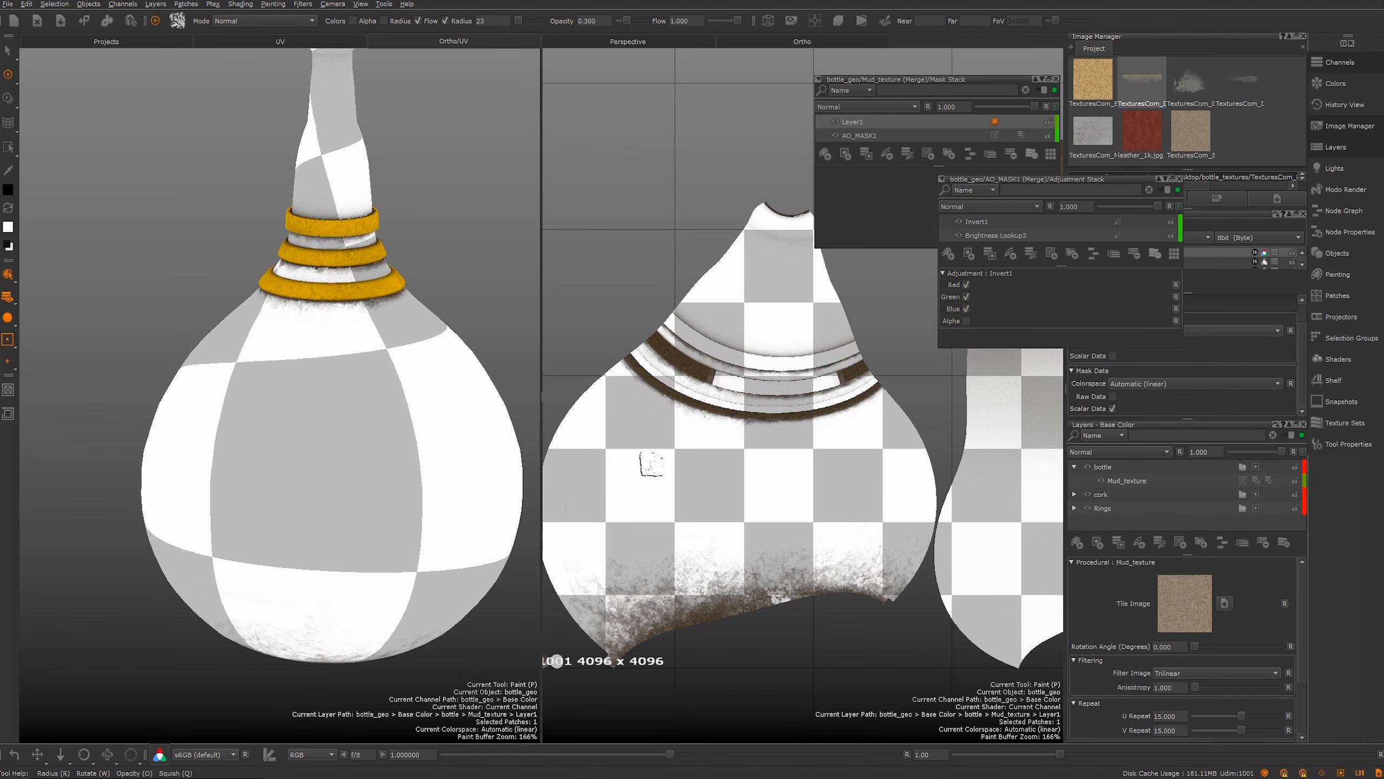
Step: Close the AO_MASK1 adjustment stack and the Mud_texture mask stack after checking the bottle's mud
alt+drag(448, 339, 468, 311)
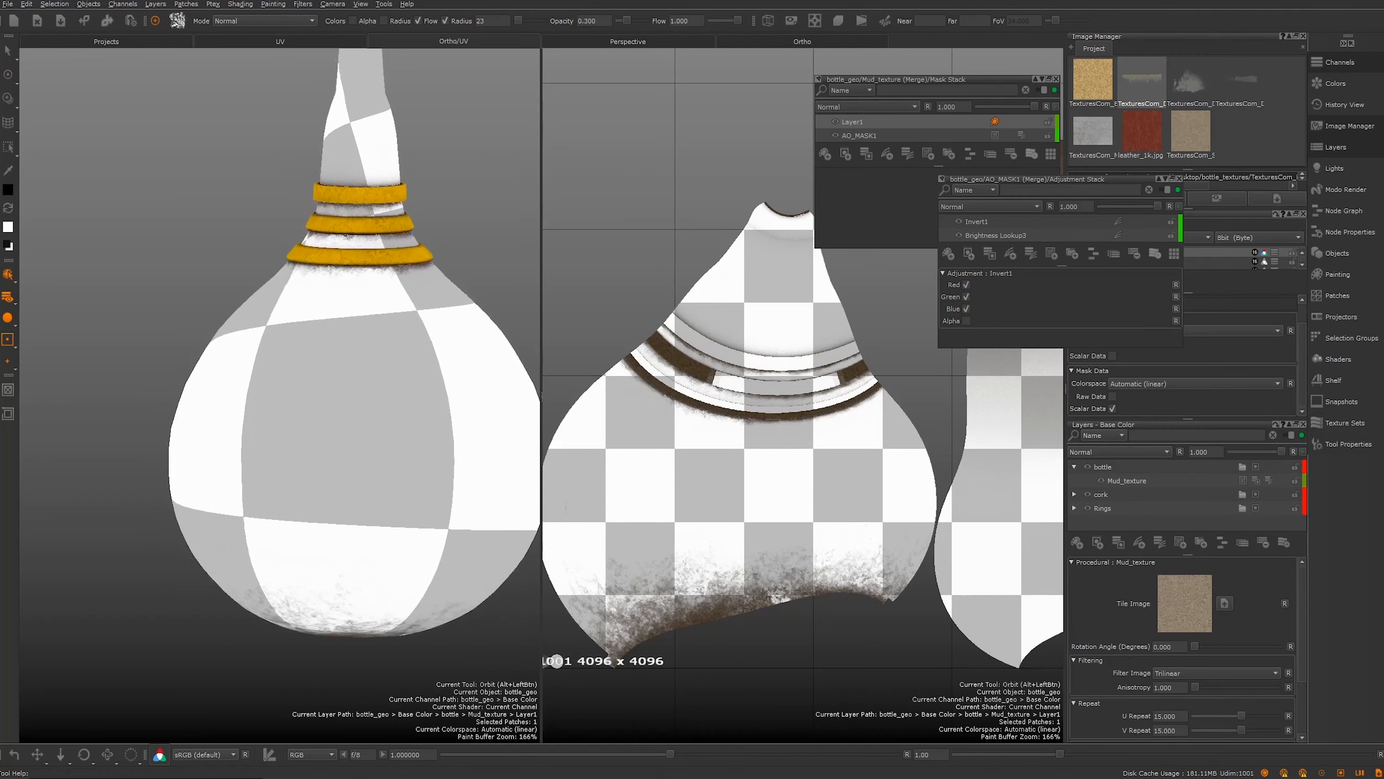
alt+middle_drag(318, 204, 272, 278)
alt+right_drag(272, 278, 313, 344)
alt+middle_drag(360, 287, 361, 247)
alt+right_drag(361, 247, 276, 260)
alt+drag(276, 260, 266, 261)
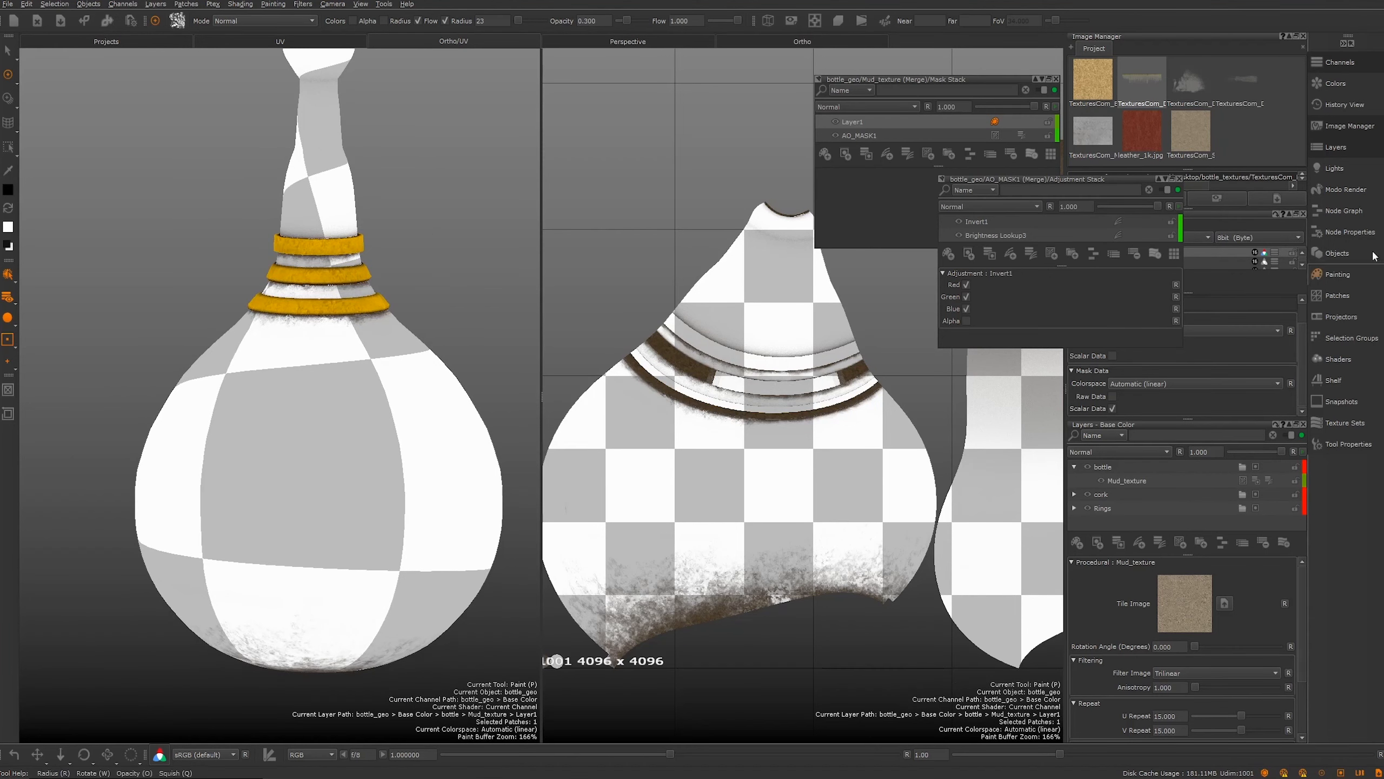
click(1179, 179)
click(1056, 79)
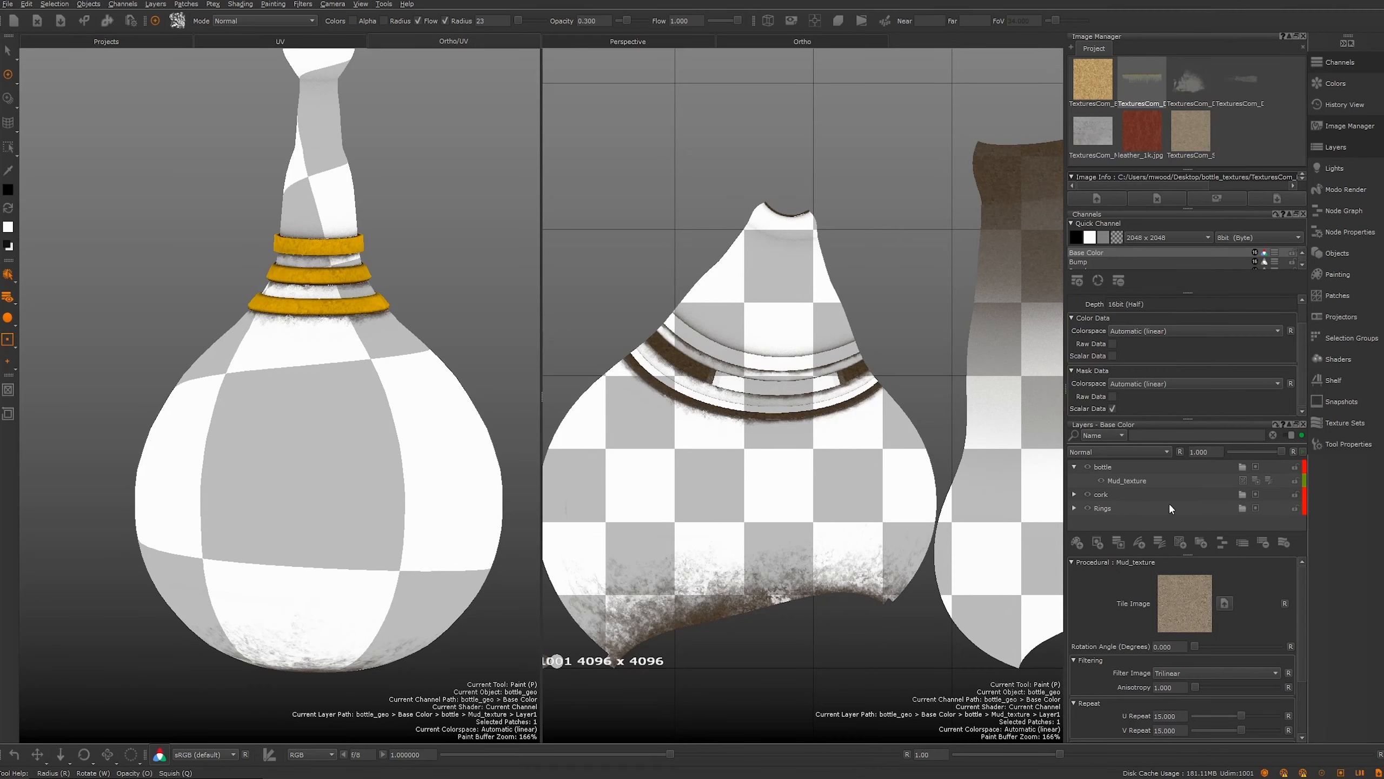
mouse_move(177, 300)
alt+right_down()
mouse_move(238, 275)
mouse_move(294, 363)
mouse_move(276, 306)
mouse_move(285, 276)
alt+right_up()
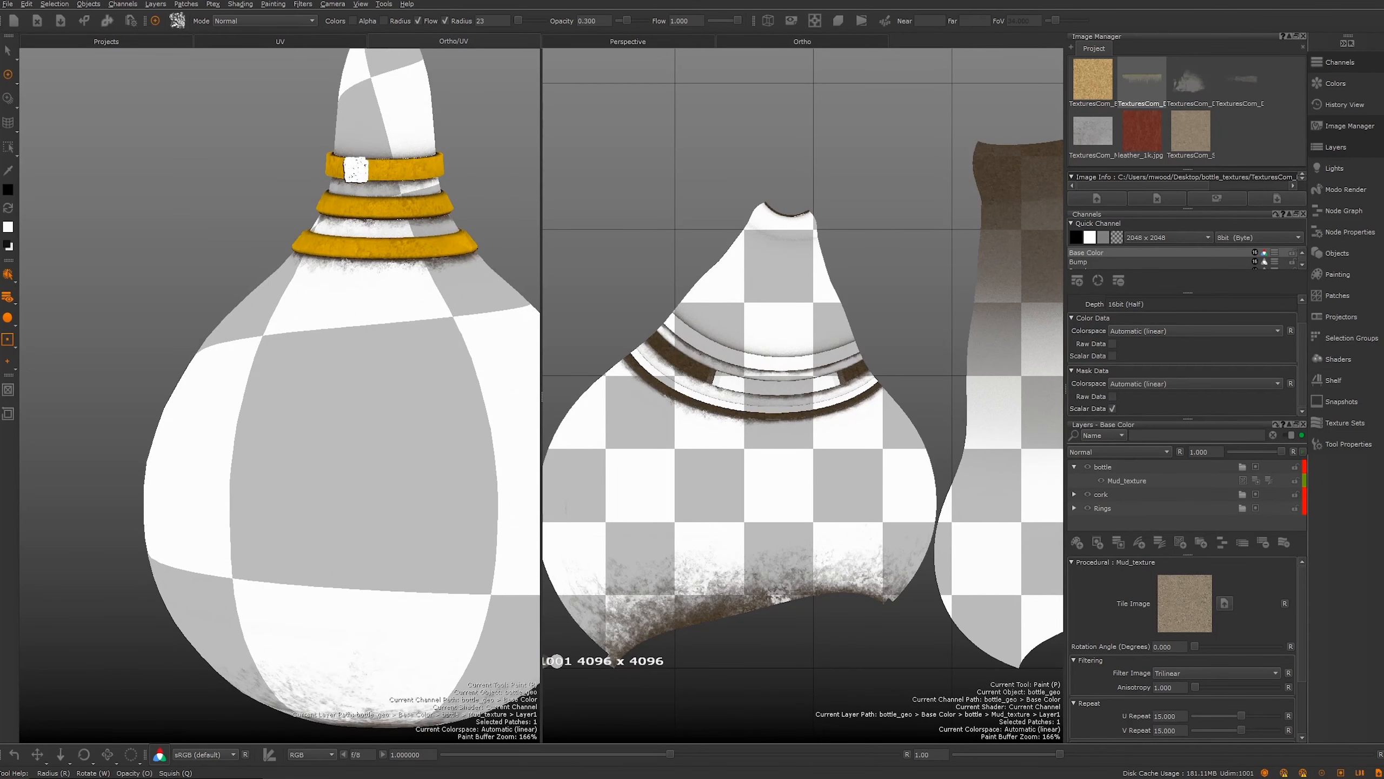
Step: Activate Paint Through with the dark grunge stain image and position it over the bottle's round body
alt+middle_drag(256, 243, 289, 264)
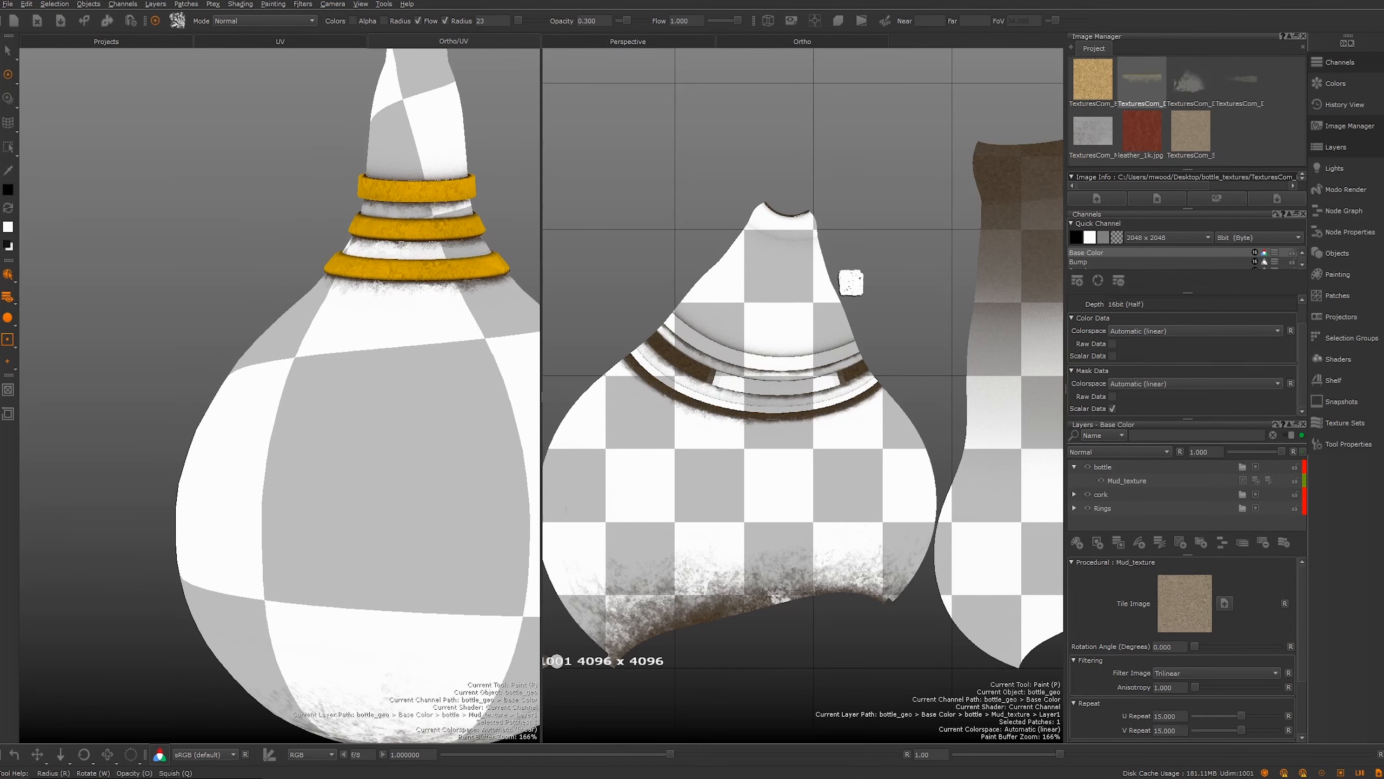
click(1190, 82)
key(u)
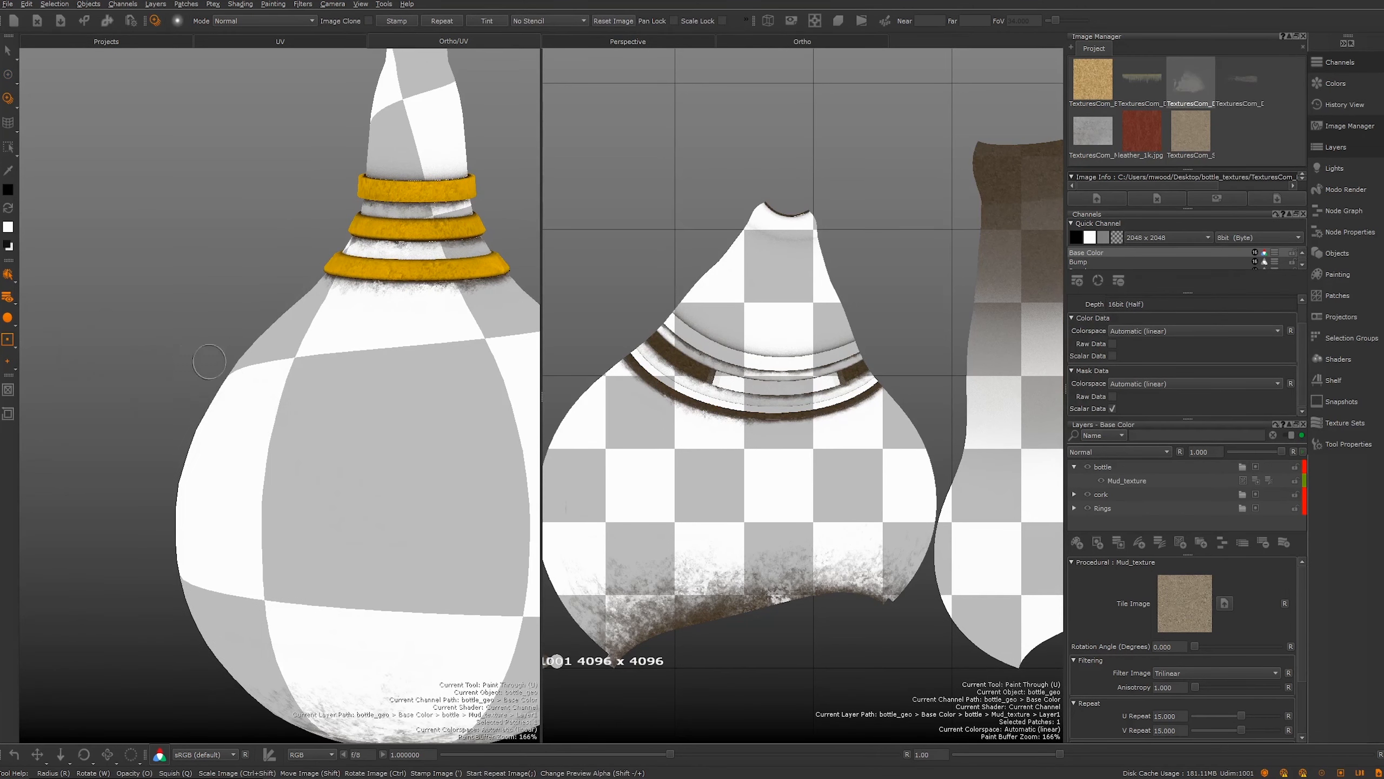
alt+middle_drag(138, 353, 144, 288)
mouse_move(296, 365)
alt+right_down()
mouse_move(193, 391)
mouse_move(309, 375)
mouse_move(436, 403)
mouse_move(327, 429)
alt+right_up()
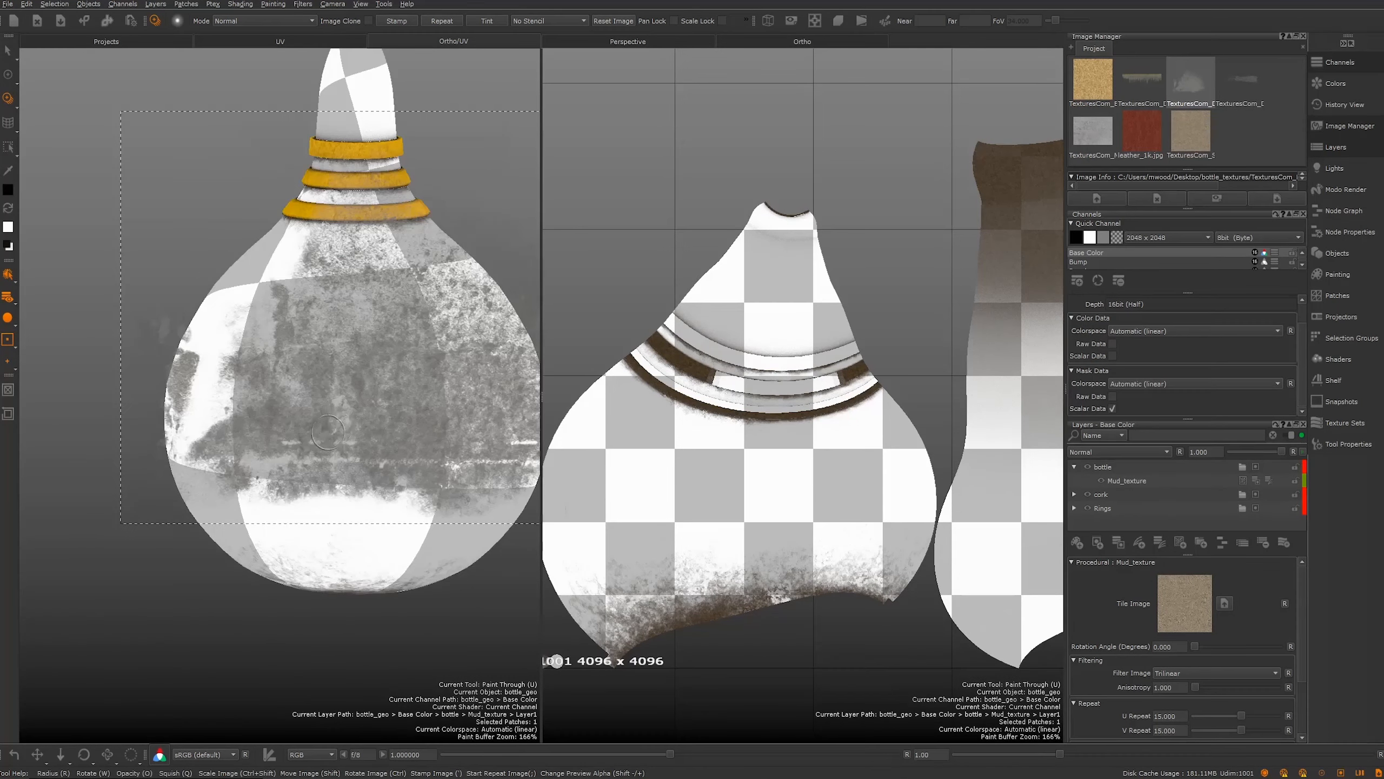
shift+drag(360, 373, 317, 431)
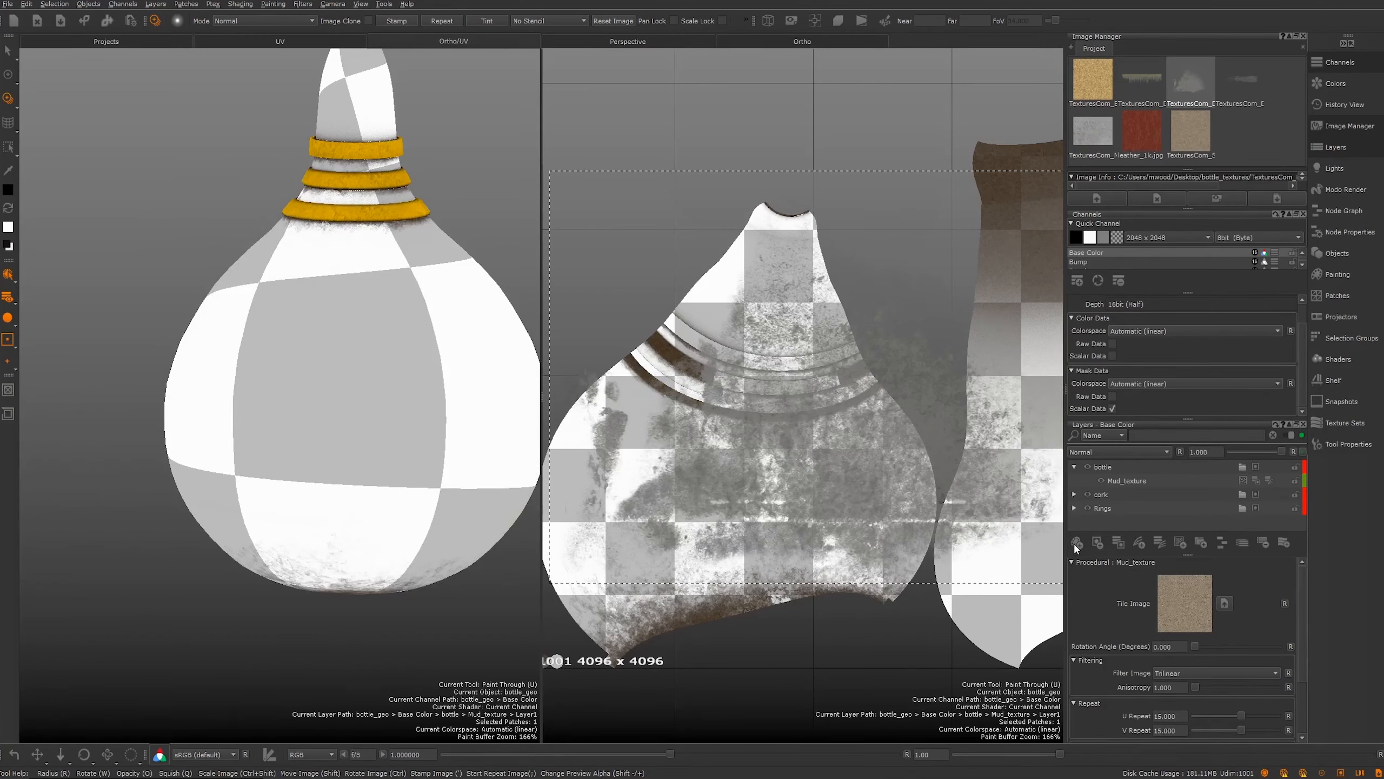
Step: Add a paint layer above Mud_texture in the bottle group and check the bottle in the perspective view
click(1115, 485)
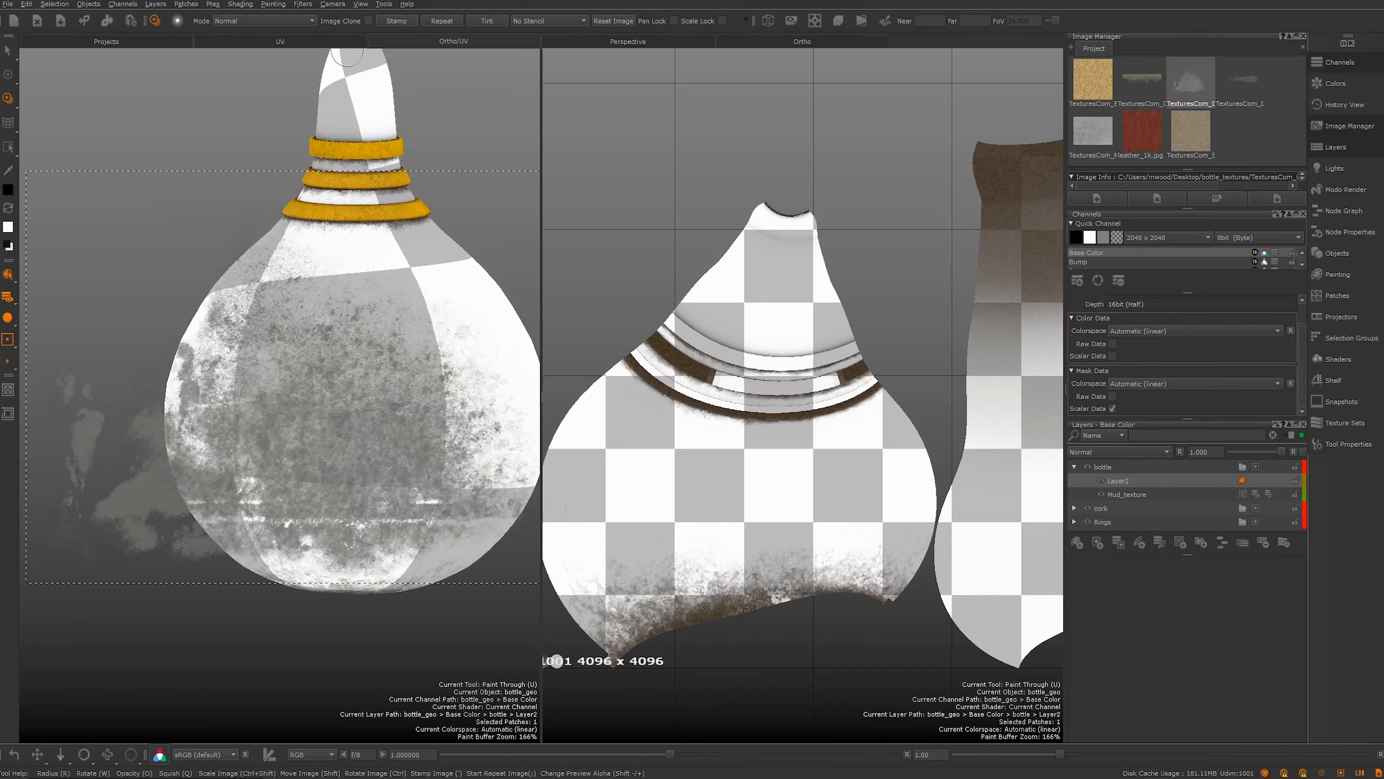
click(628, 41)
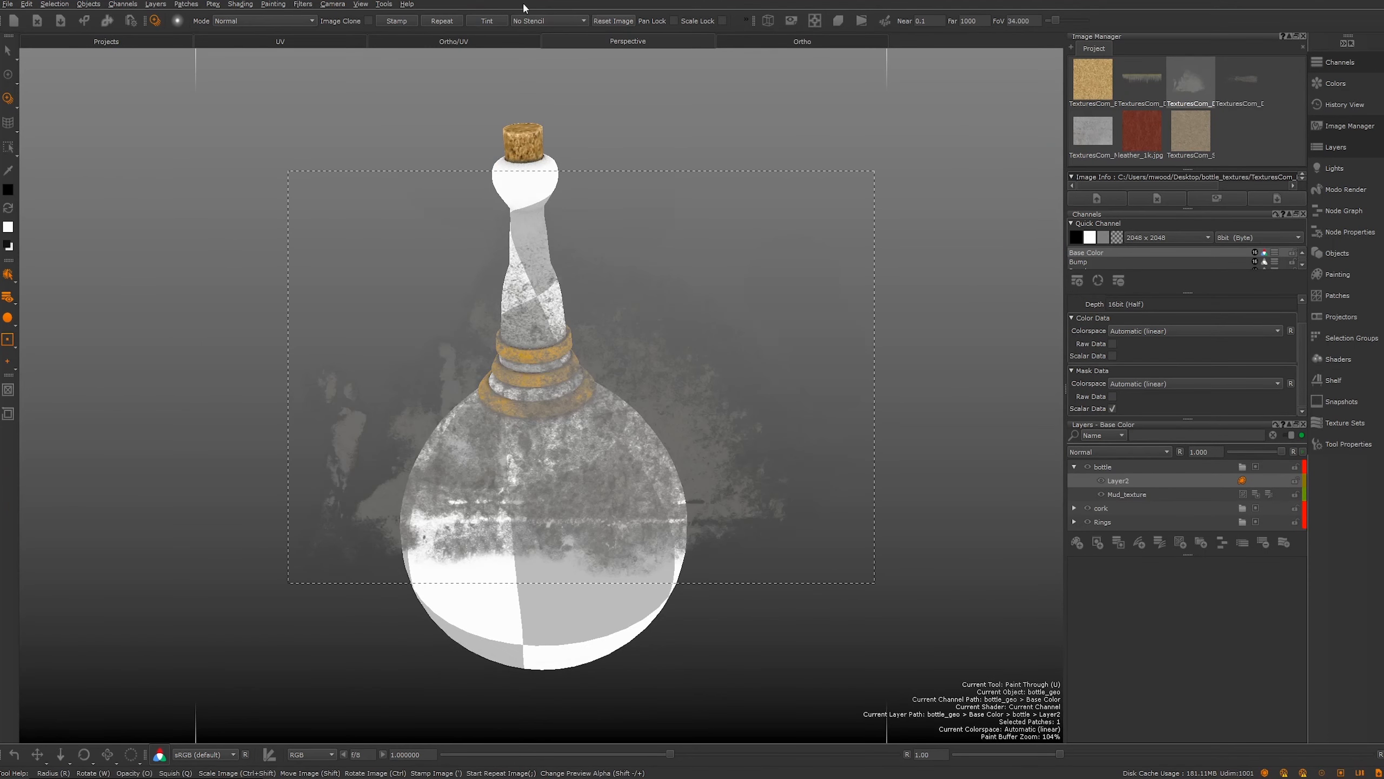
click(427, 44)
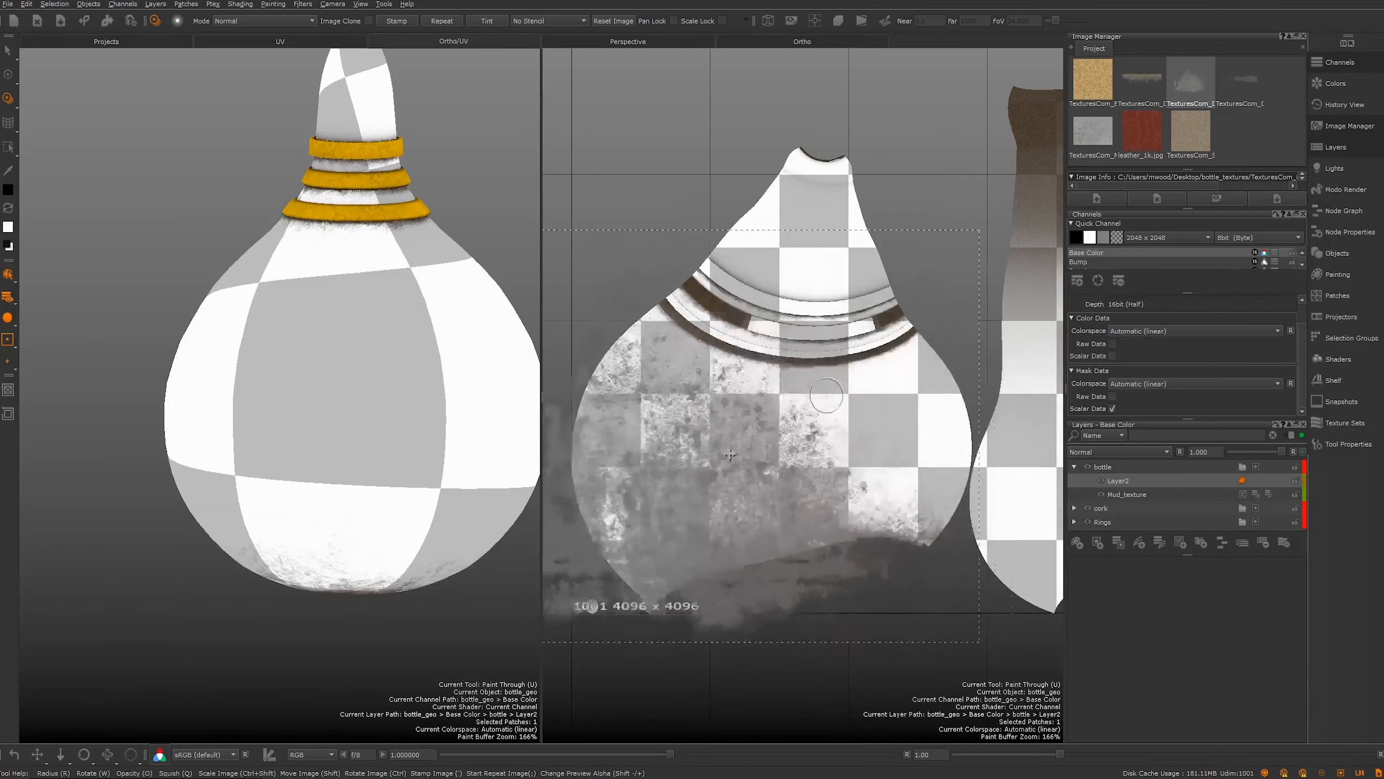
Step: Place the Mud_texture layer above Layer2 and make Layer2 the active layer
click(1113, 475)
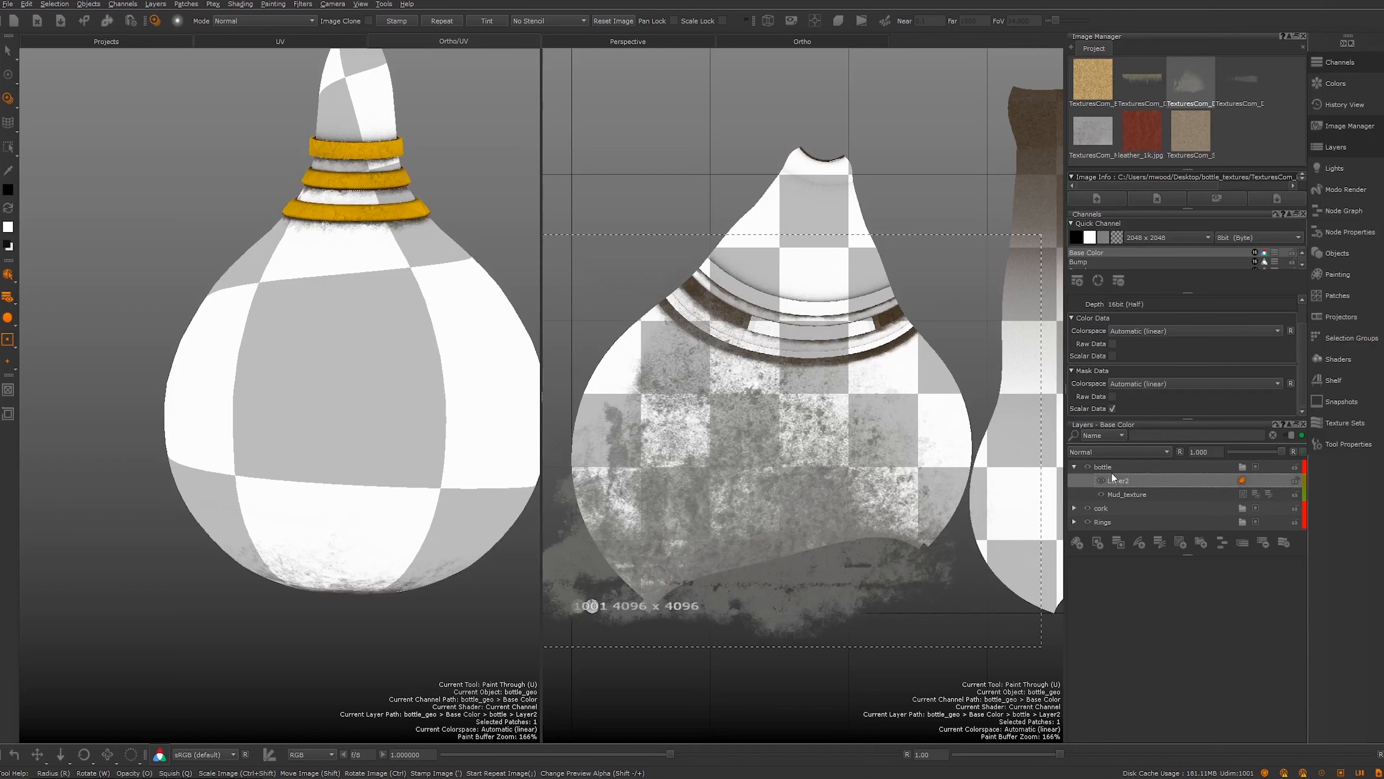
click(1166, 496)
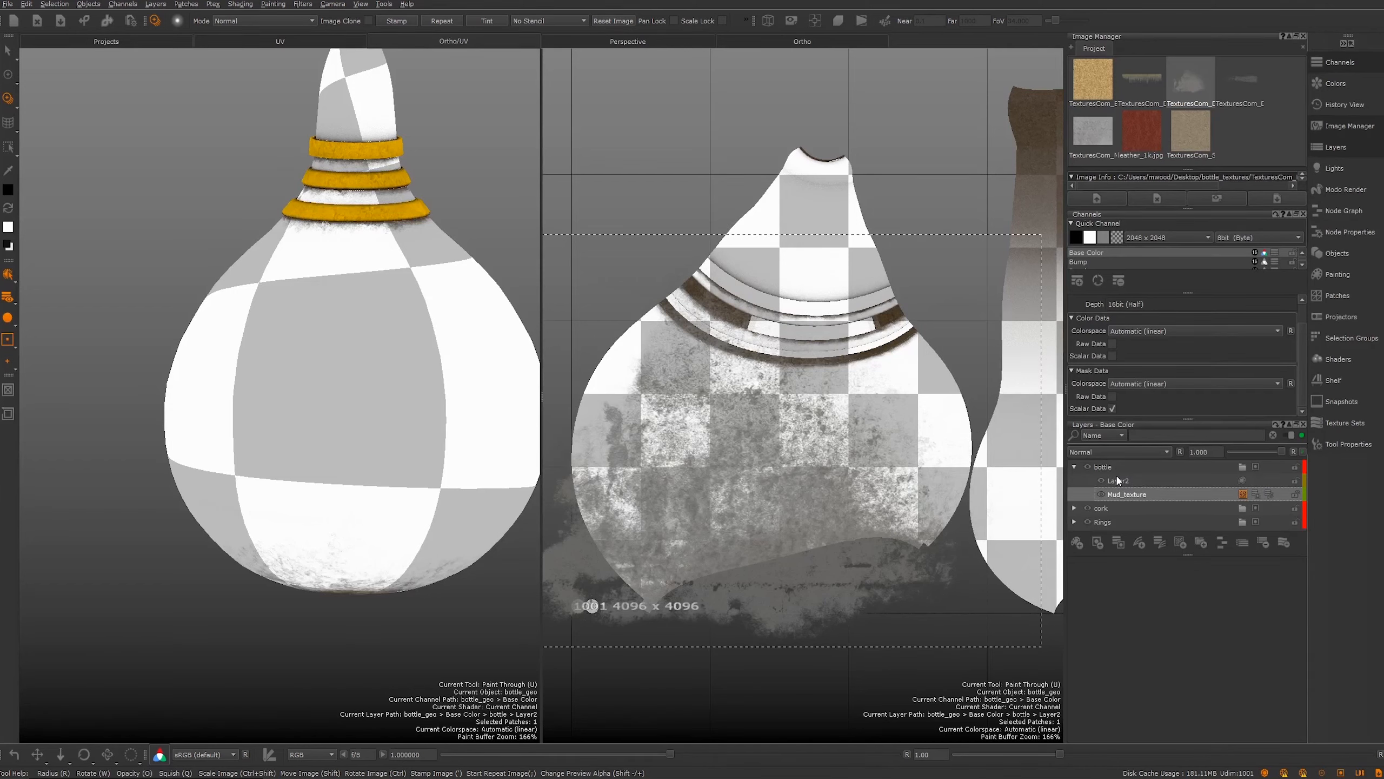
drag(1117, 476, 1116, 479)
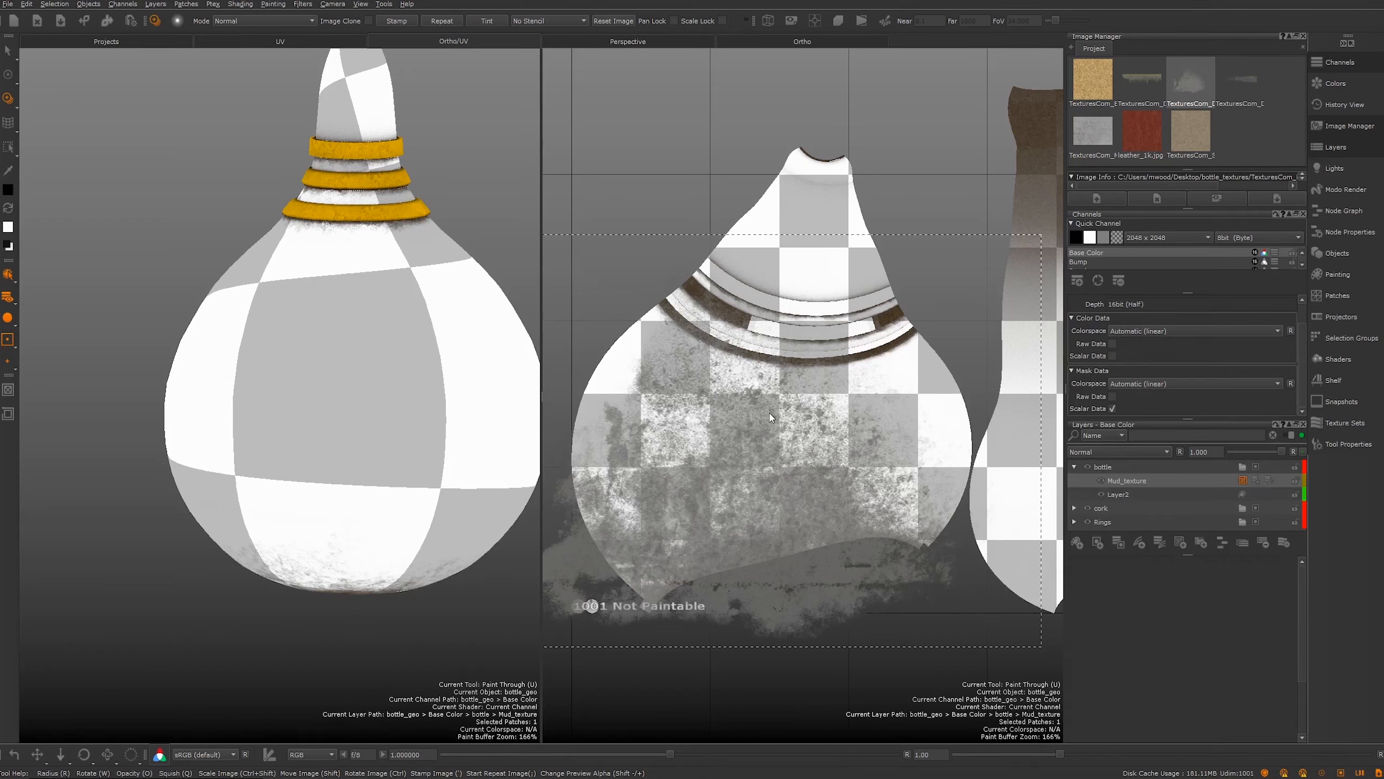
click(1108, 495)
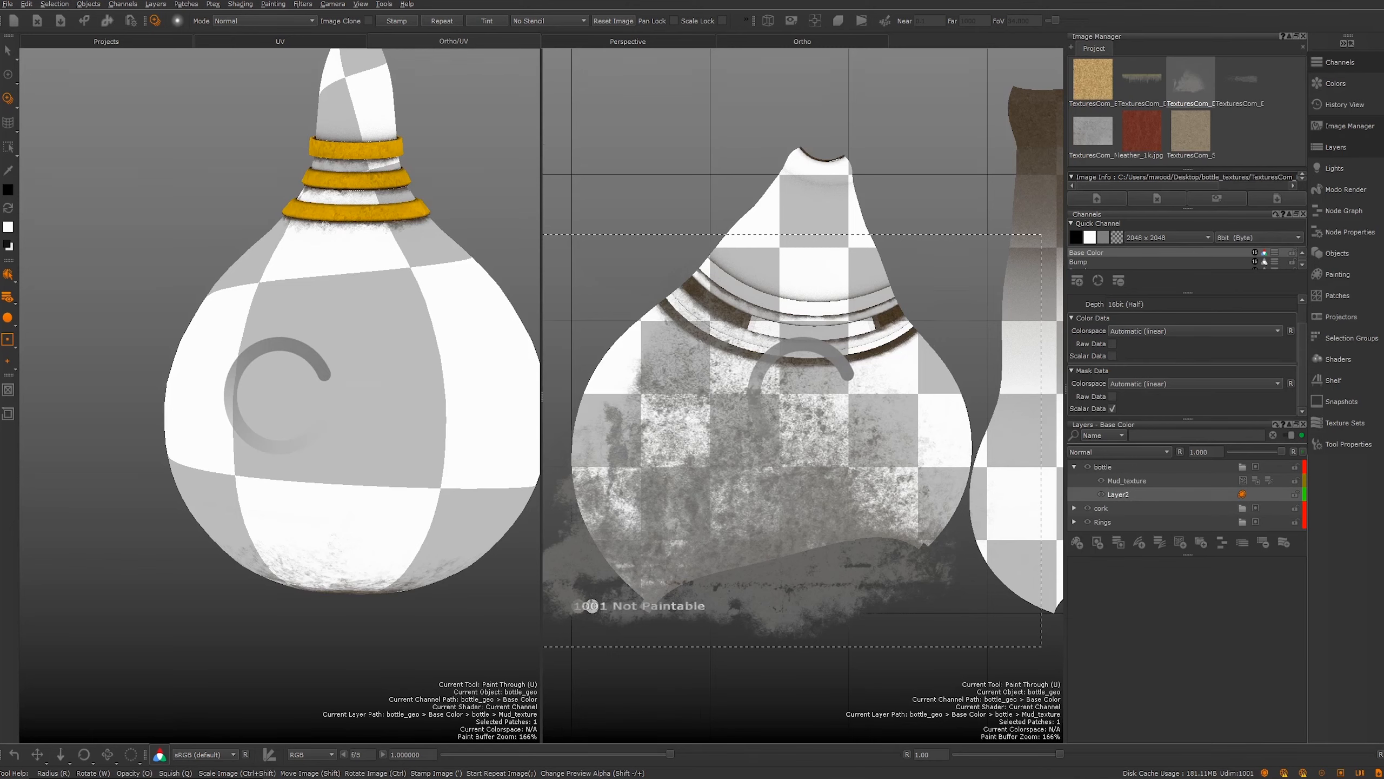
Step: Move the grunge image off the bottle's UV shells into the empty area below tile 1001
middle_drag(738, 437, 729, 407)
alt+right_drag(729, 407, 728, 408)
alt+right_drag(716, 409, 672, 409)
key(u)
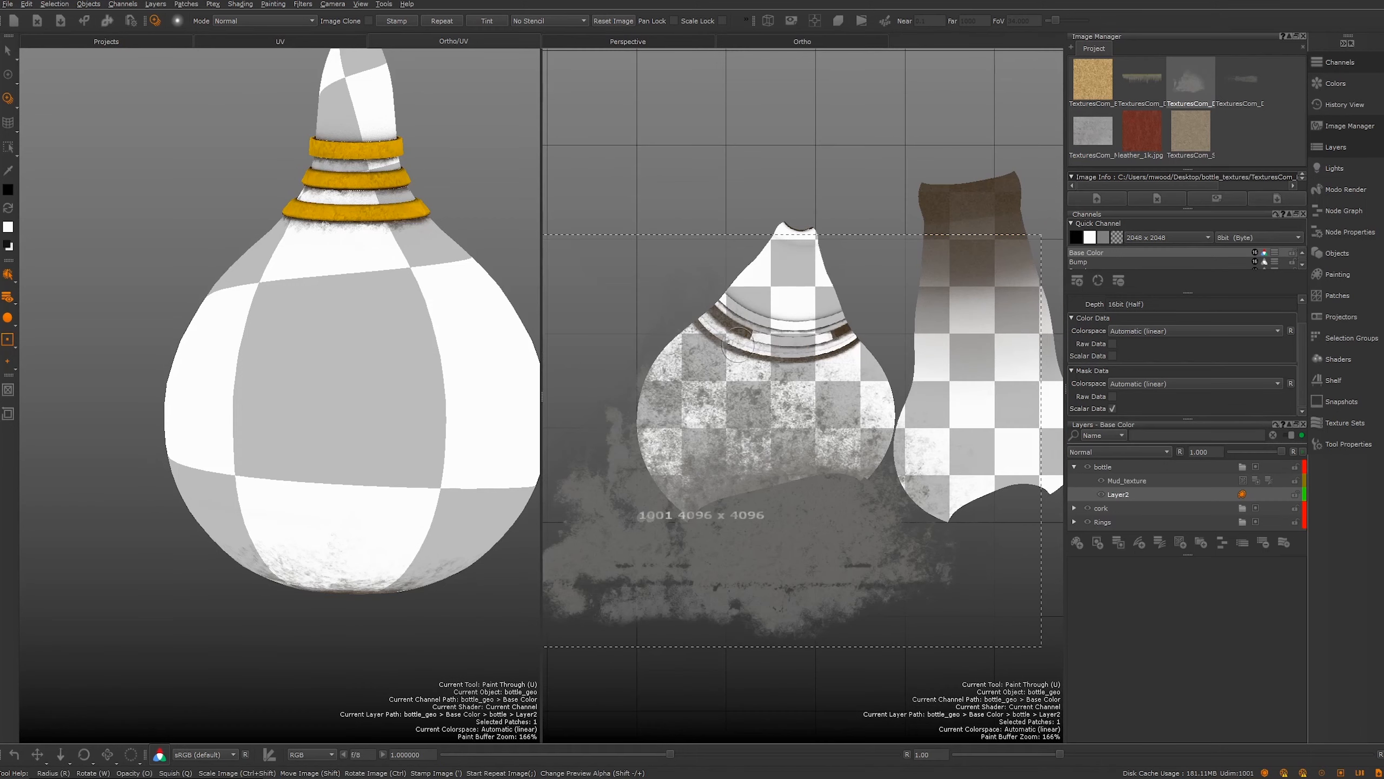
shift+drag(765, 450, 819, 495)
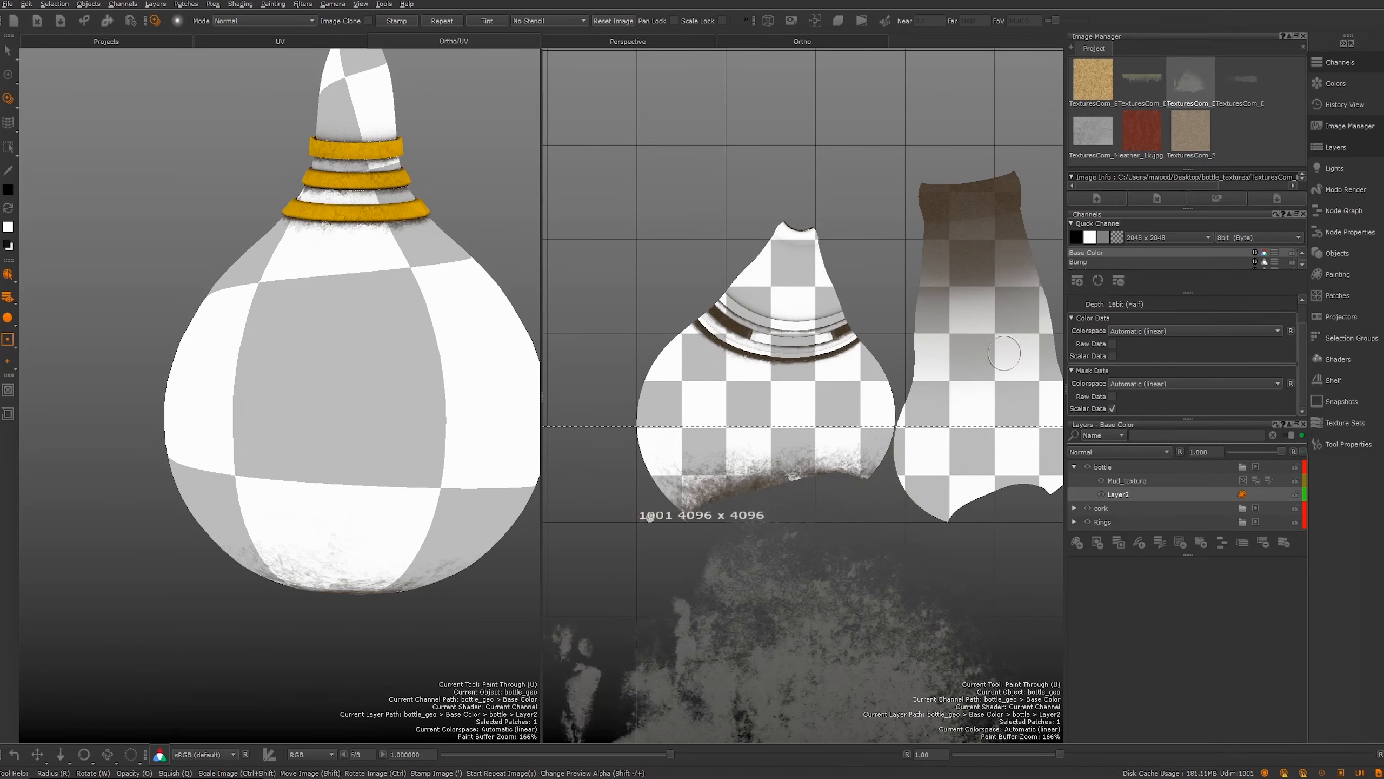
mouse_move(817, 608)
shift+mouse_down()
mouse_move(750, 495)
mouse_move(859, 664)
mouse_move(841, 590)
shift+mouse_up()
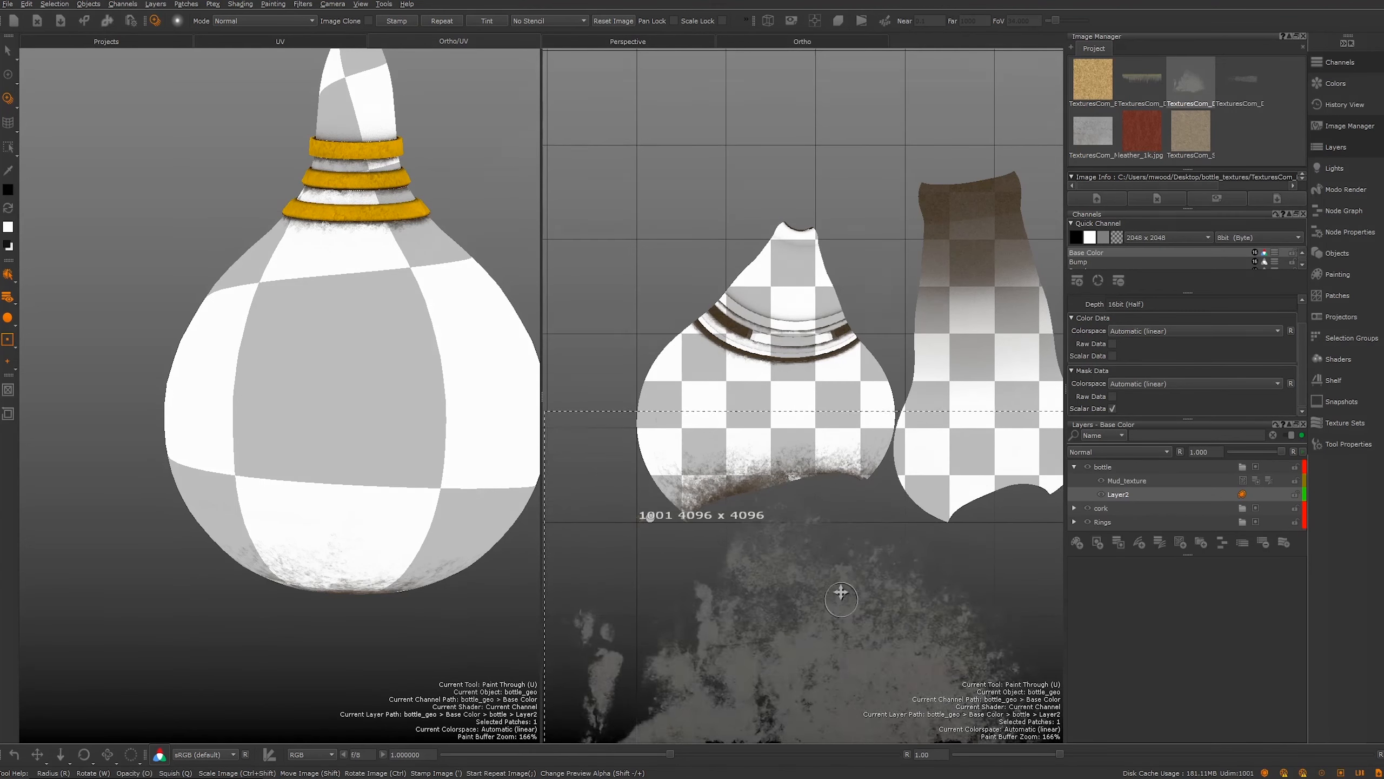
drag(851, 526, 852, 538)
middle_drag(852, 538, 756, 537)
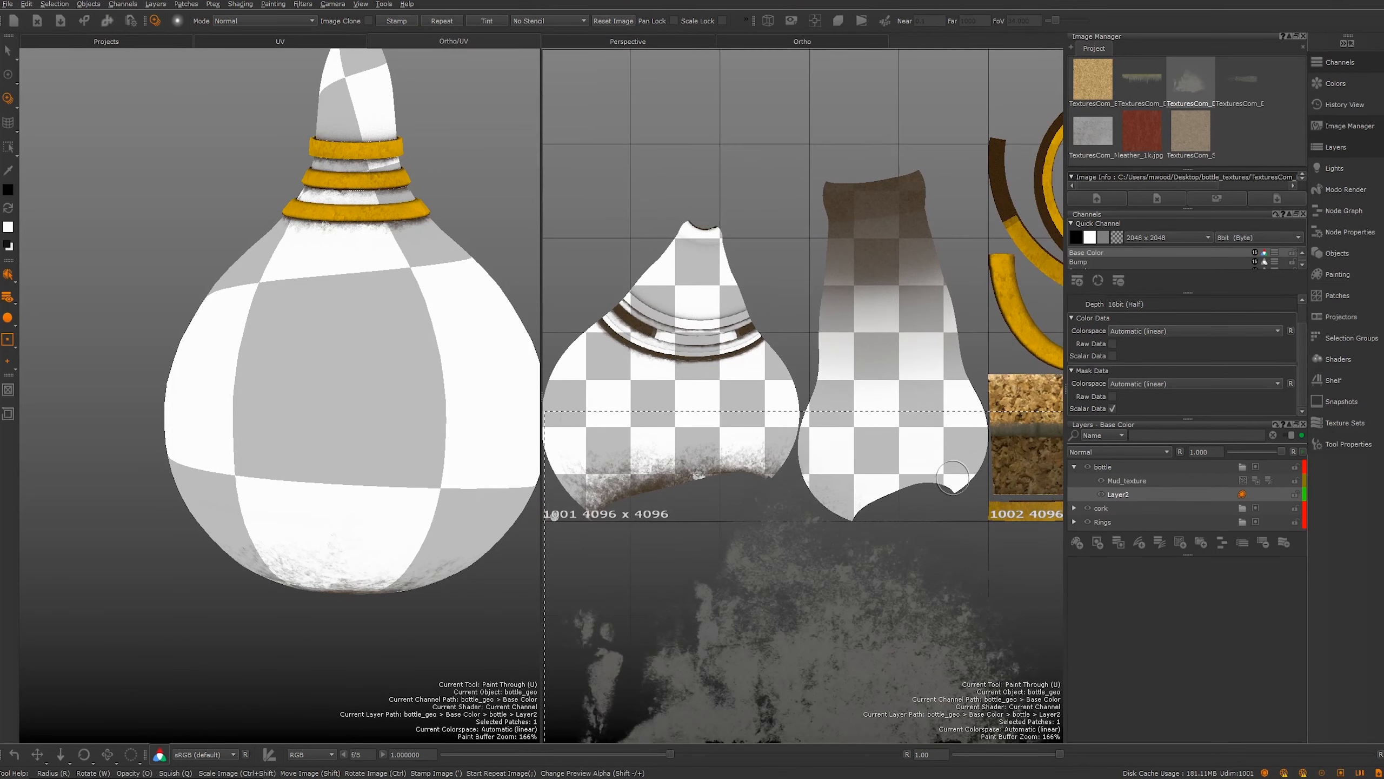
Step: Preview the green drip image, return to the grunge stain image and fit it over the body of the first UV shell
click(1149, 74)
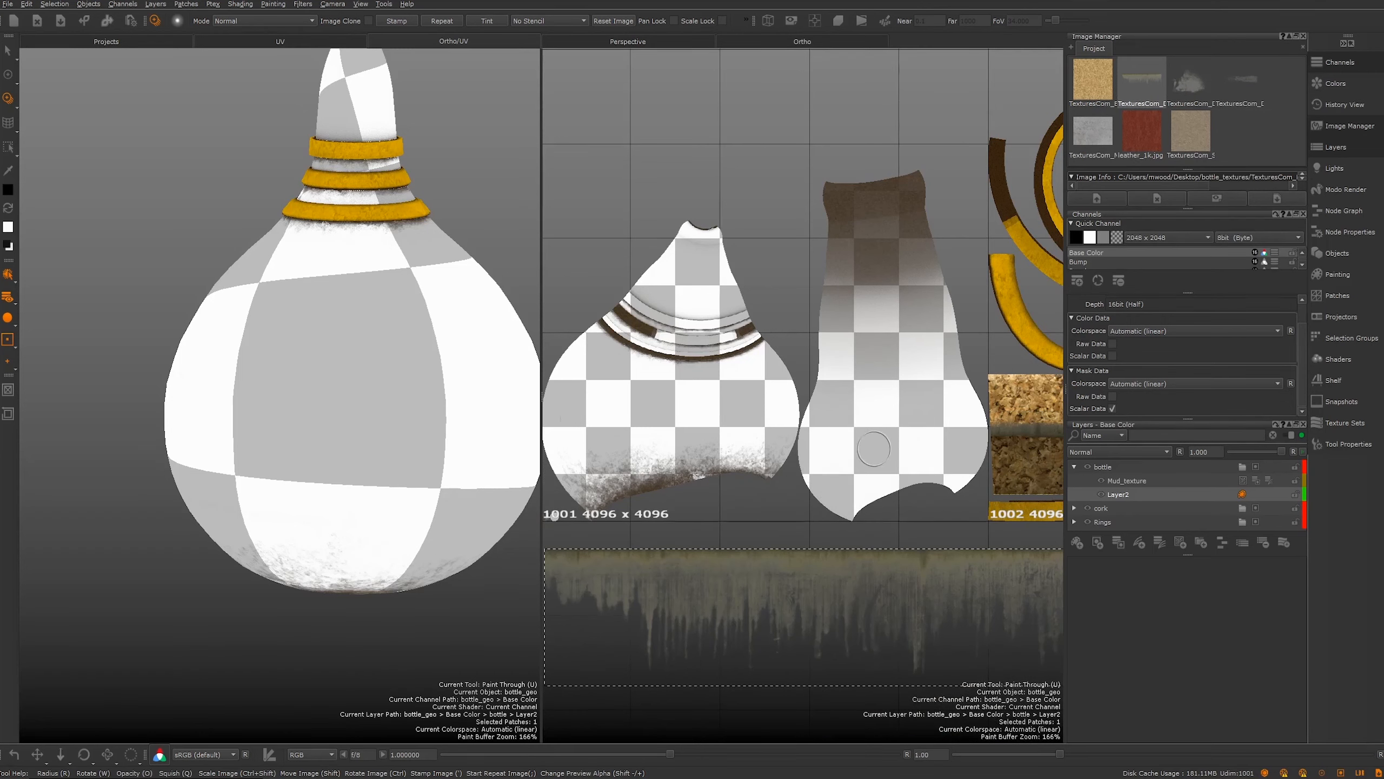
click(1188, 82)
middle_drag(787, 481, 841, 443)
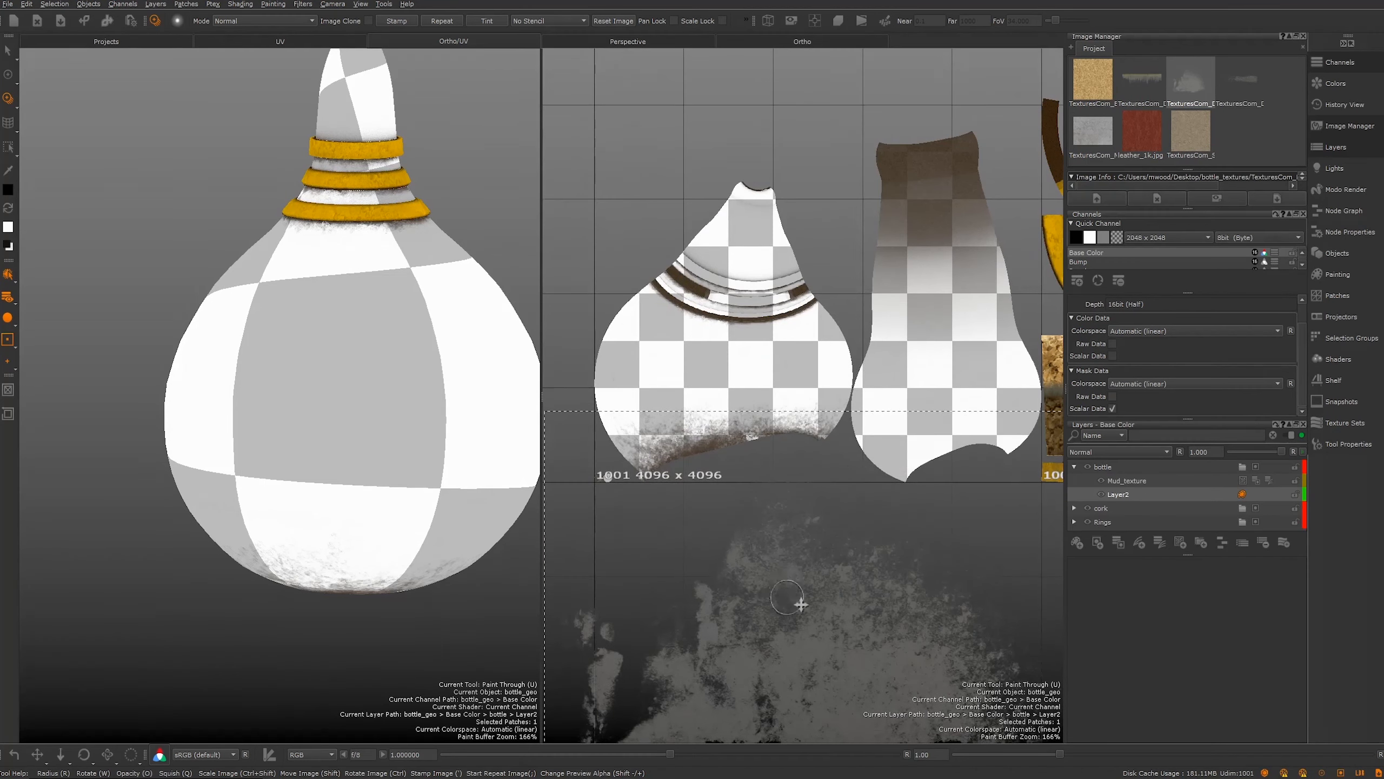
mouse_move(834, 643)
alt+right_down()
mouse_move(742, 415)
mouse_move(790, 395)
mouse_move(754, 424)
mouse_move(830, 412)
alt+right_up()
mouse_move(830, 413)
shift+mouse_down()
mouse_move(905, 529)
mouse_move(840, 535)
mouse_move(904, 500)
mouse_move(829, 532)
mouse_move(857, 482)
mouse_move(845, 487)
shift+mouse_up()
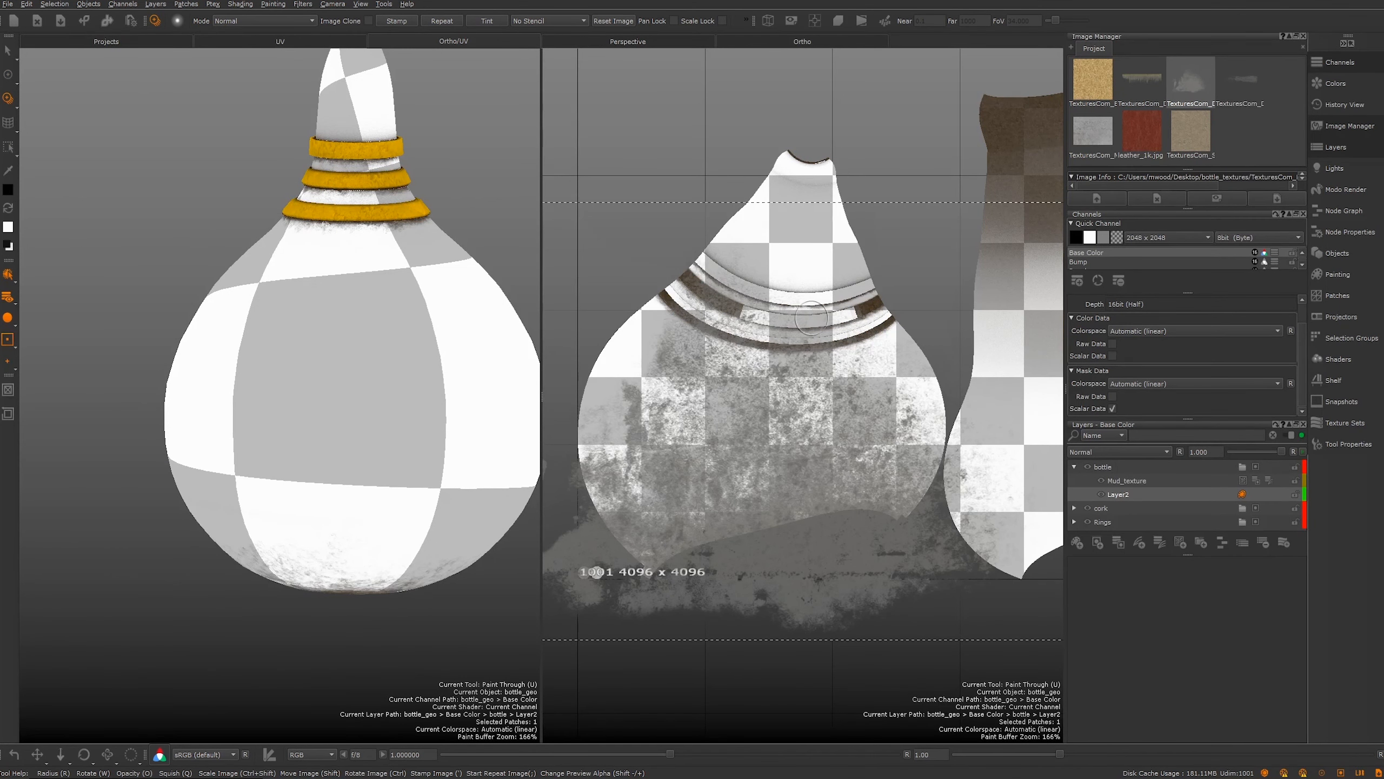
shift+drag(739, 443, 730, 464)
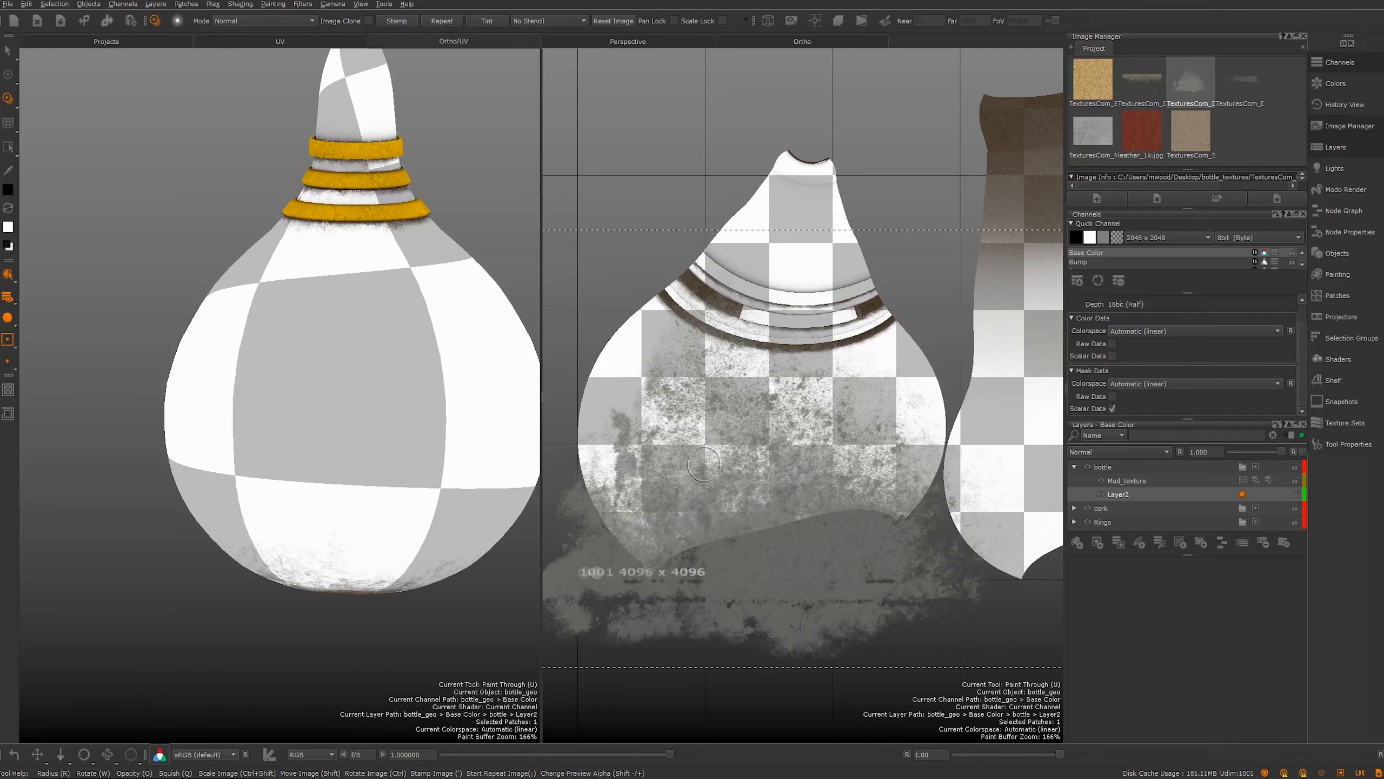
Step: Check the brush shelf and paint the grunge through across the bottle's body below the rings on the first UV shell
click(1336, 382)
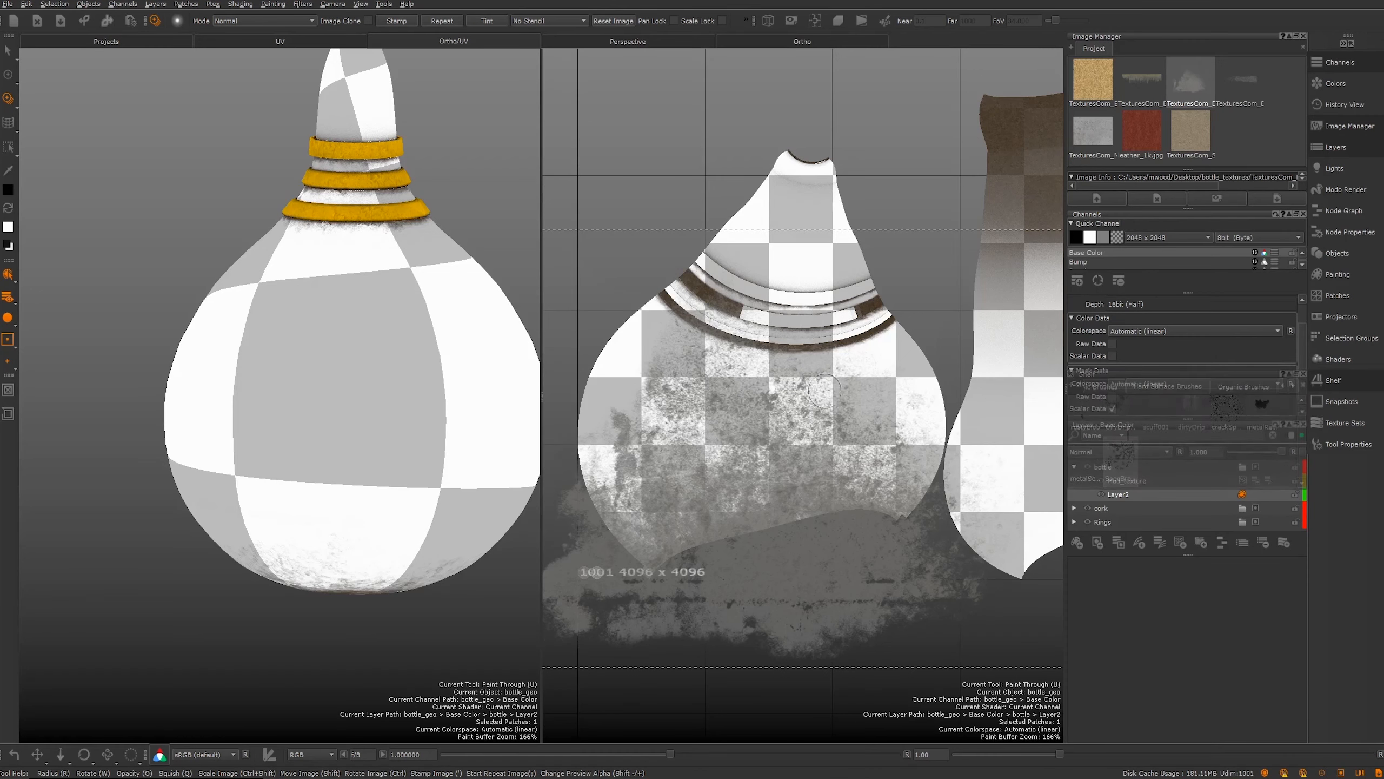
mouse_move(796, 404)
mouse_down()
mouse_move(823, 469)
mouse_move(741, 398)
mouse_move(883, 437)
mouse_move(839, 386)
mouse_move(714, 398)
mouse_move(654, 377)
mouse_move(687, 436)
mouse_move(626, 347)
mouse_move(750, 442)
mouse_up()
mouse_move(875, 521)
mouse_down()
mouse_move(664, 434)
mouse_move(709, 512)
mouse_move(702, 542)
mouse_up()
mouse_move(629, 410)
mouse_down()
mouse_move(610, 480)
mouse_move(627, 549)
mouse_up()
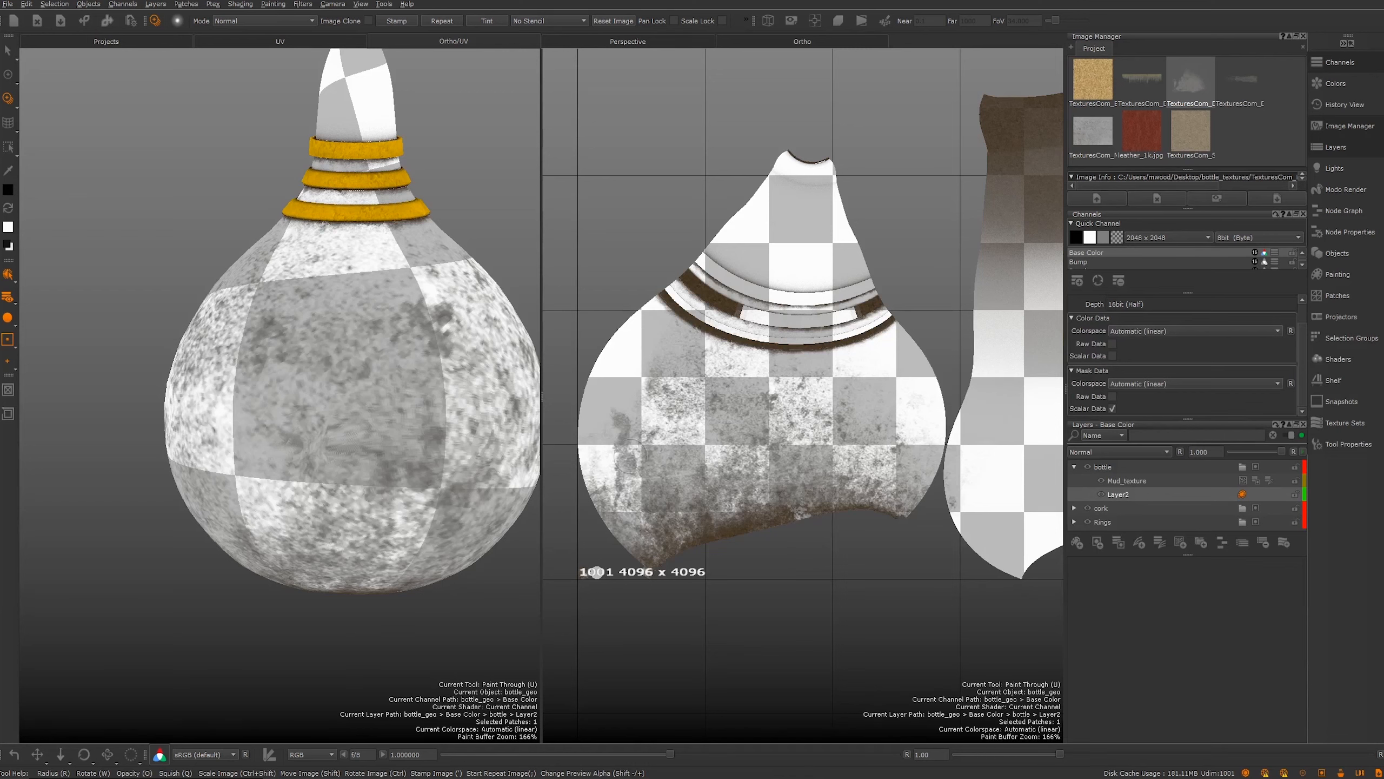
drag(573, 463, 611, 508)
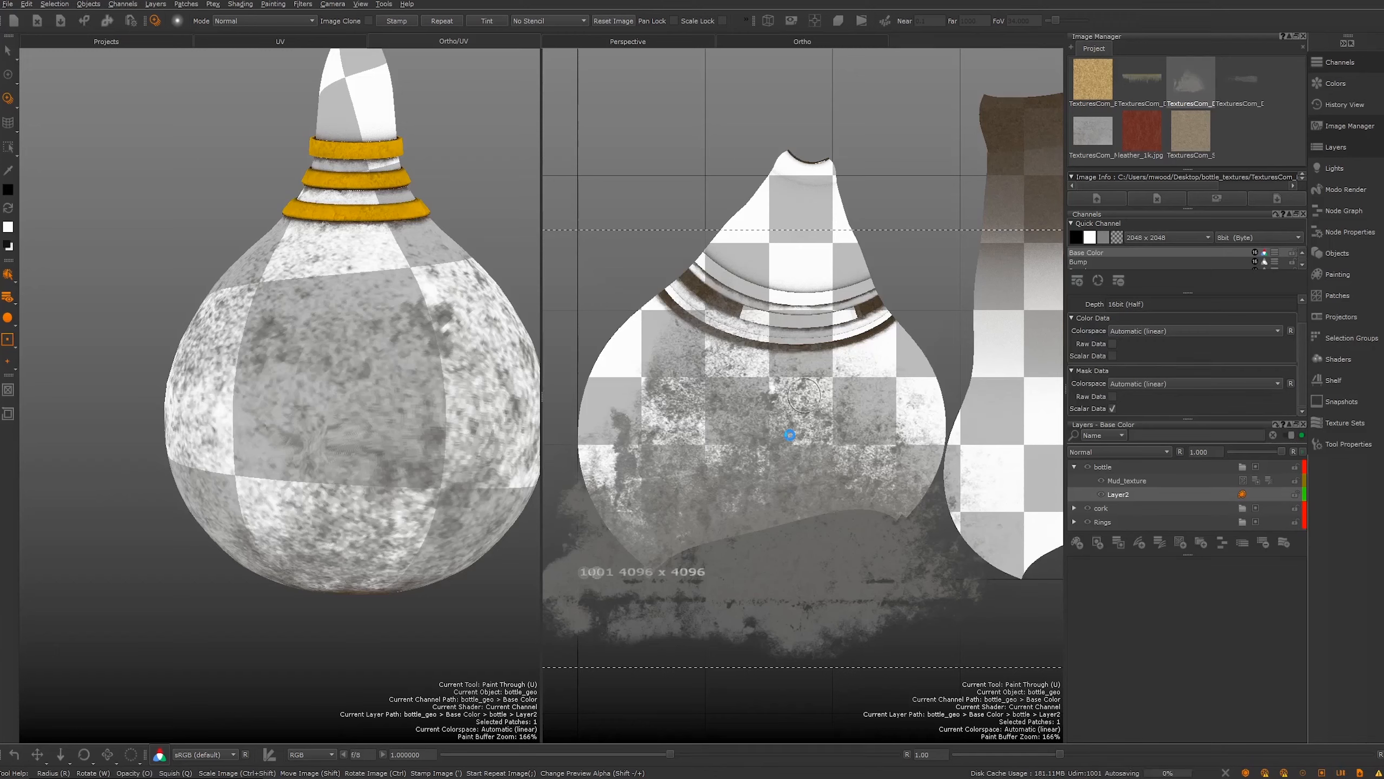
shift+drag(850, 496, 762, 375)
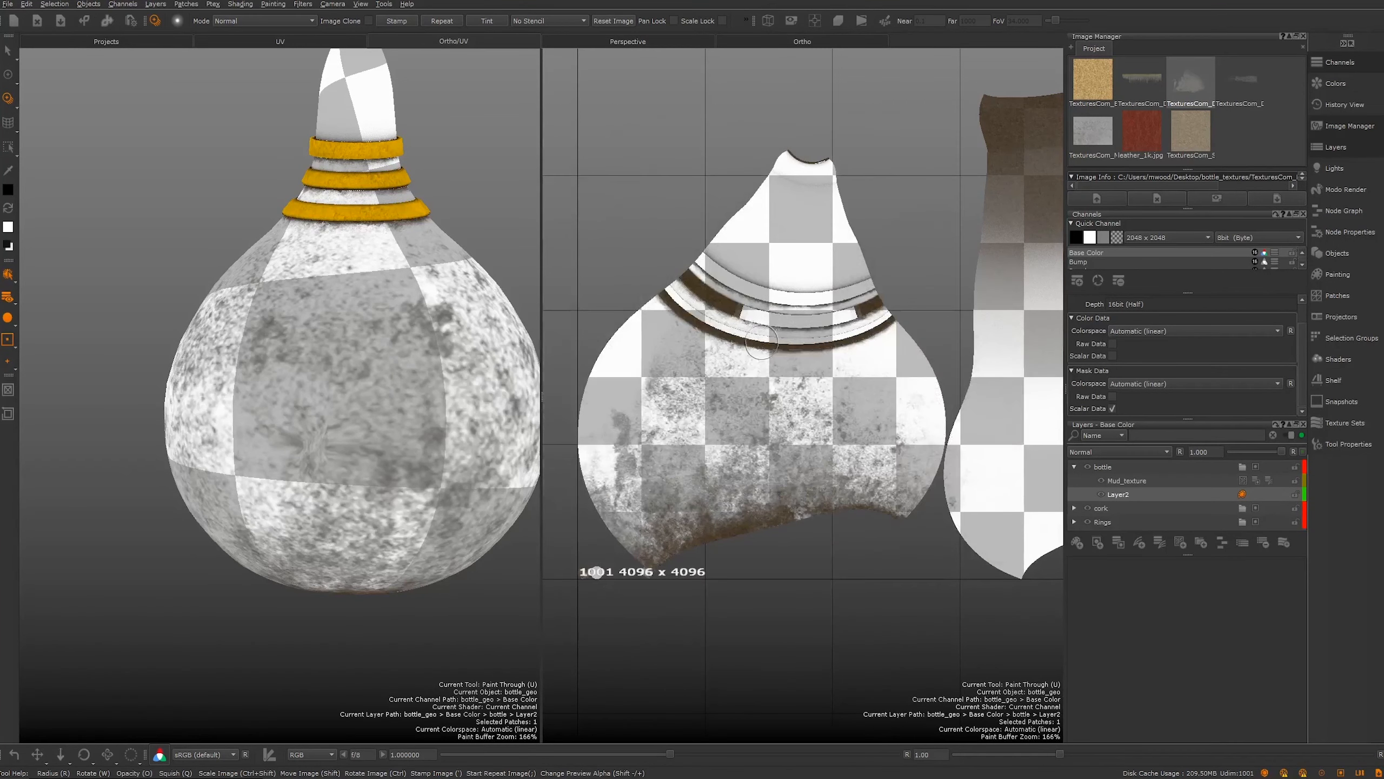
Step: Rotate the grunge image and paint it through onto the bottle's neck just above the rings
middle_drag(783, 305, 785, 351)
ctrl+drag(812, 327, 759, 376)
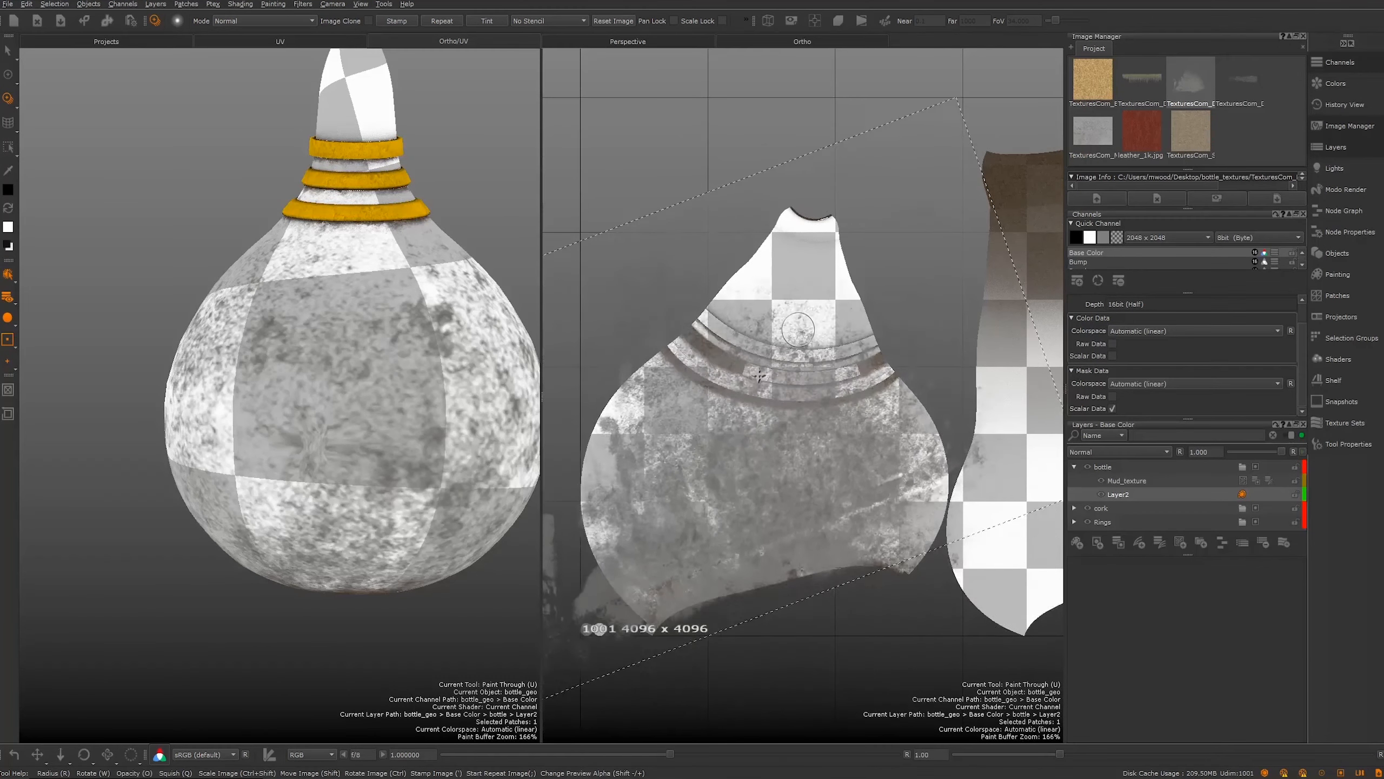
shift+drag(799, 329, 744, 337)
shift+drag(742, 430, 725, 385)
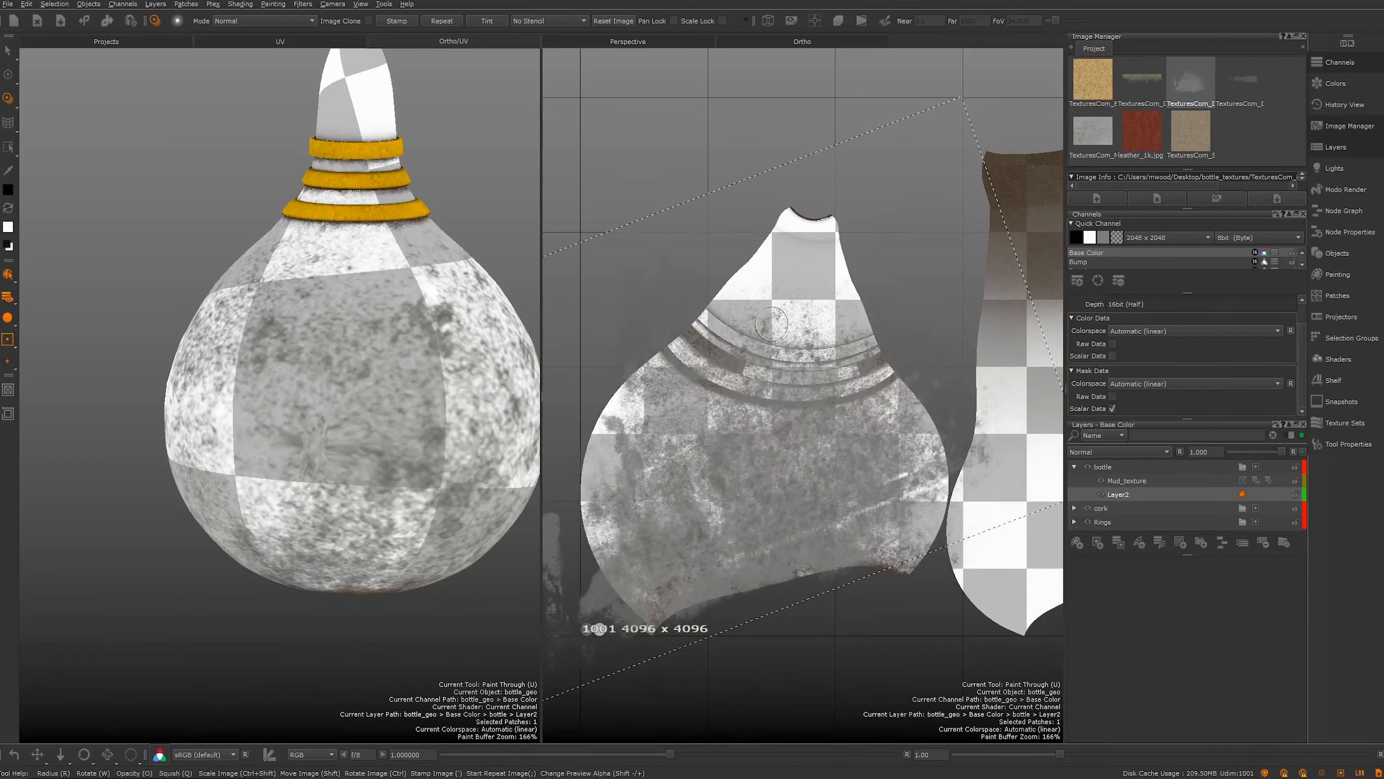
key(apostrophe)
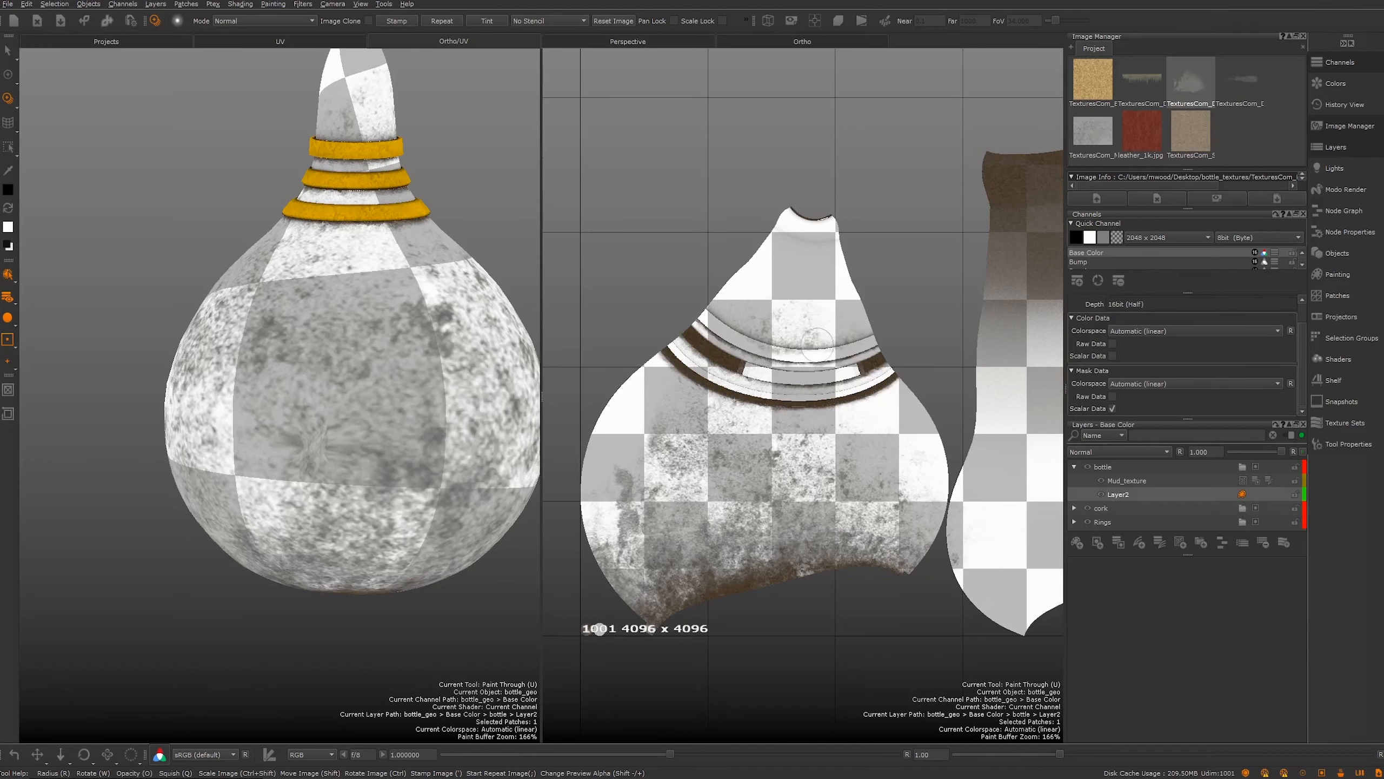
Step: Shift the rotated grunge image up over the neck and paint more stains along the neck's outer edge
shift+drag(806, 423, 719, 357)
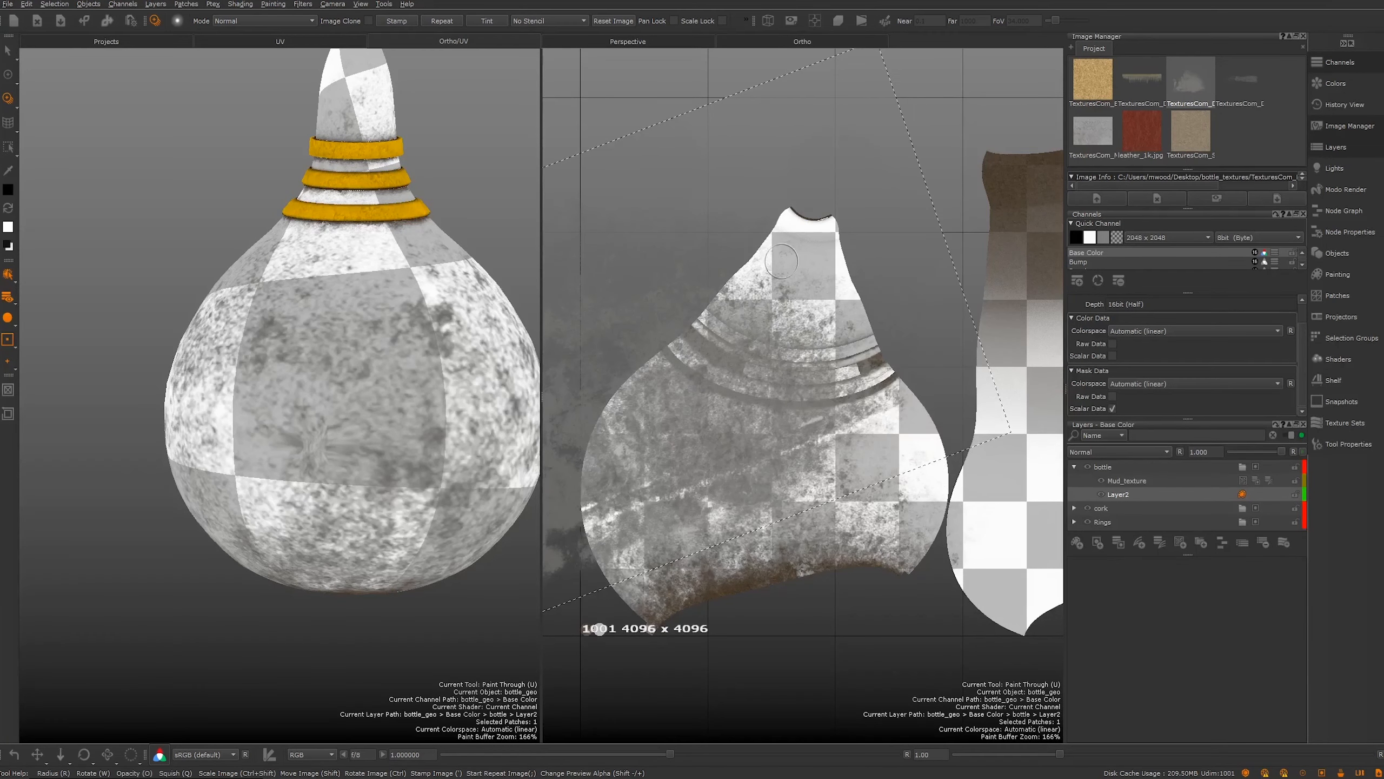
key(apostrophe)
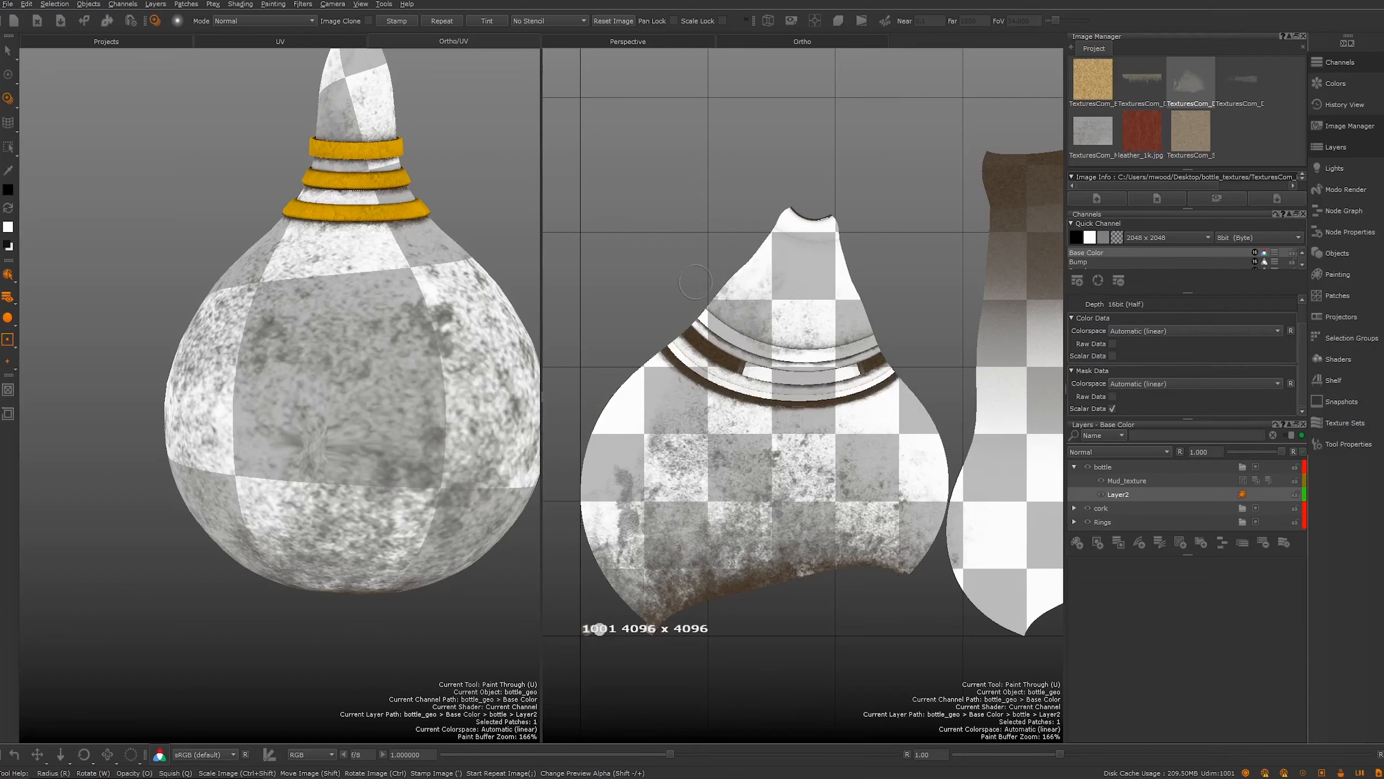
drag(694, 281, 741, 298)
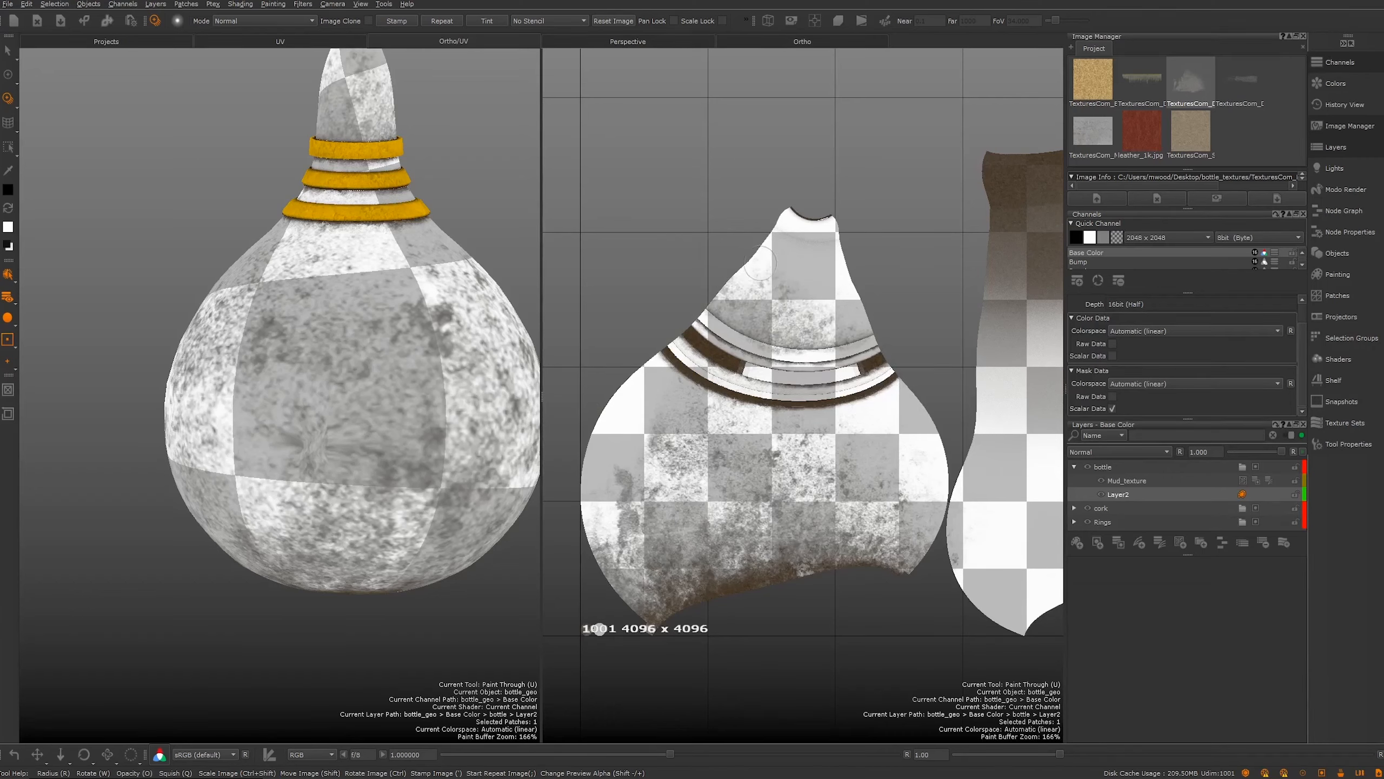
Step: Reposition and rotate the grunge image over the opposite side of the neck and paint stains there
shift+drag(767, 344, 993, 371)
key(apostrophe)
shift+drag(817, 265, 825, 311)
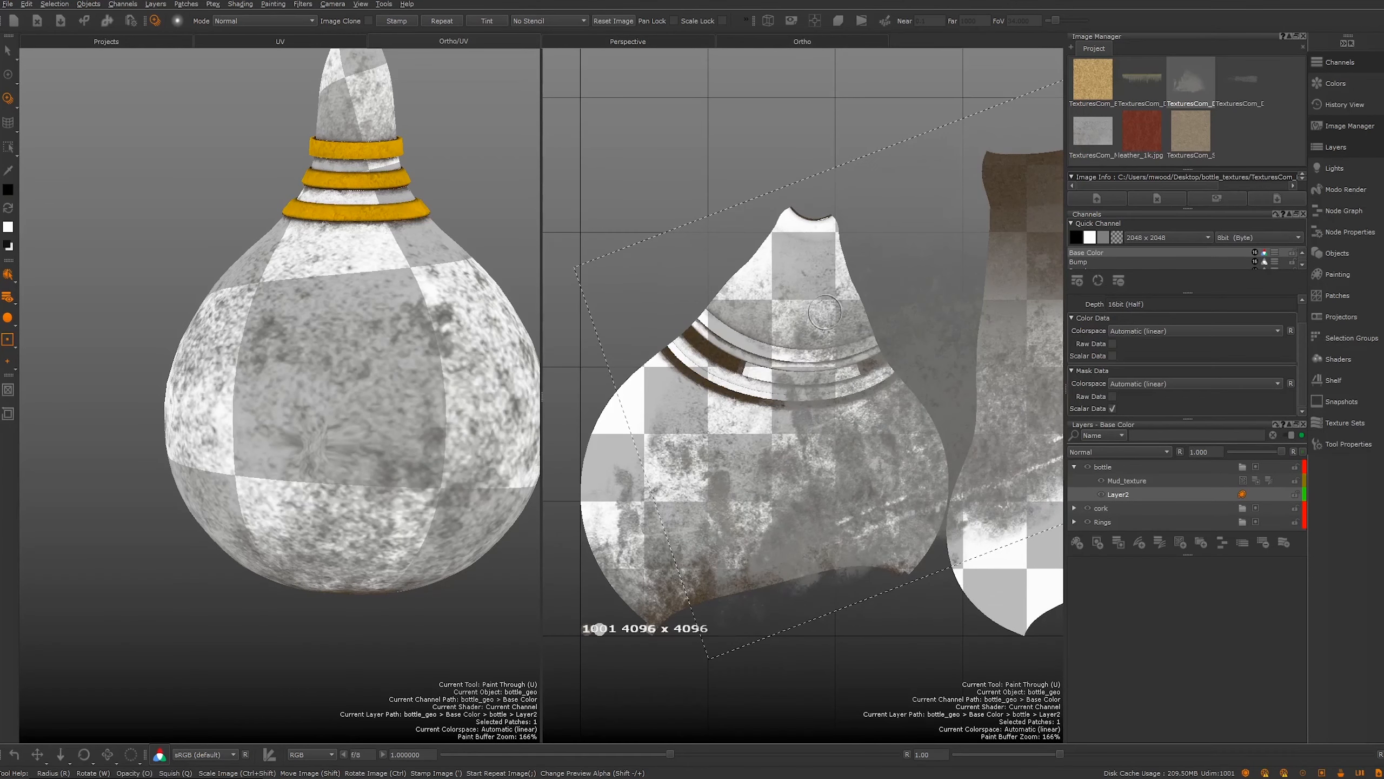
ctrl+drag(823, 257, 793, 276)
mouse_move(794, 465)
shift+mouse_down()
mouse_move(786, 229)
mouse_move(808, 261)
mouse_move(808, 244)
shift+mouse_up()
mouse_move(811, 247)
mouse_down()
mouse_move(784, 245)
mouse_move(761, 296)
mouse_up()
Step: Move and rotate the grunge image down over the first UV shell to add more stains to the bottle's body
mouse_move(761, 296)
shift+mouse_down()
mouse_move(681, 496)
mouse_move(612, 365)
mouse_move(611, 379)
mouse_move(817, 417)
mouse_move(716, 409)
shift+mouse_up()
mouse_move(637, 427)
shift+mouse_down()
mouse_move(630, 512)
mouse_move(615, 413)
mouse_move(635, 359)
mouse_move(666, 394)
mouse_move(887, 412)
mouse_move(880, 424)
mouse_move(921, 428)
shift+mouse_up()
mouse_move(716, 446)
ctrl+mouse_down()
mouse_move(854, 414)
mouse_move(891, 416)
mouse_move(867, 418)
mouse_move(894, 420)
mouse_move(915, 446)
mouse_move(936, 411)
ctrl+mouse_up()
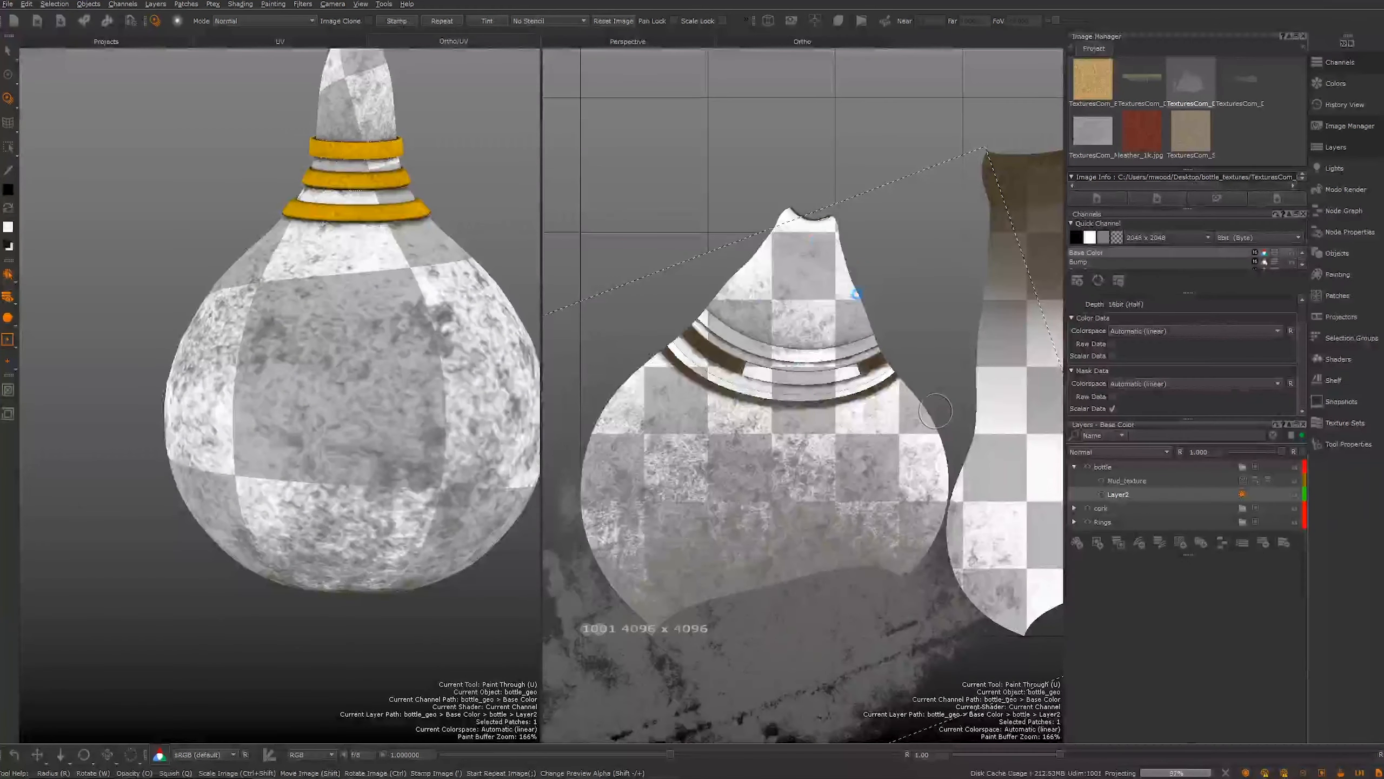
Step: Examine the painted grunge on the whole bottle and compare its two UV shells on tile 1001
alt+middle_drag(771, 354, 749, 328)
mouse_move(311, 371)
alt+mouse_down()
mouse_move(434, 346)
mouse_move(401, 306)
mouse_move(470, 300)
mouse_move(267, 307)
mouse_move(210, 362)
mouse_move(281, 339)
alt+mouse_up()
scroll(707, 355, down, 6)
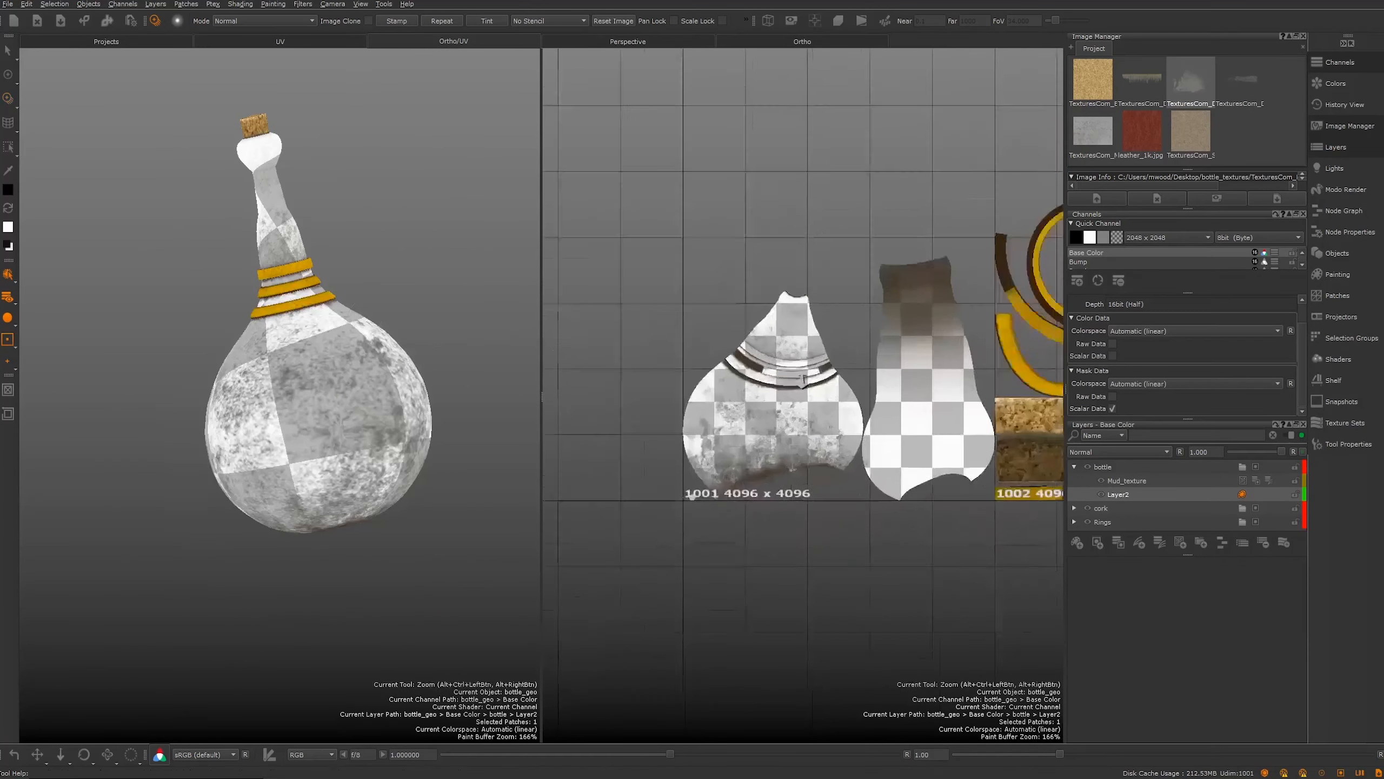
scroll(785, 411, up, 4)
middle_drag(784, 411, 681, 422)
scroll(622, 286, up, 1)
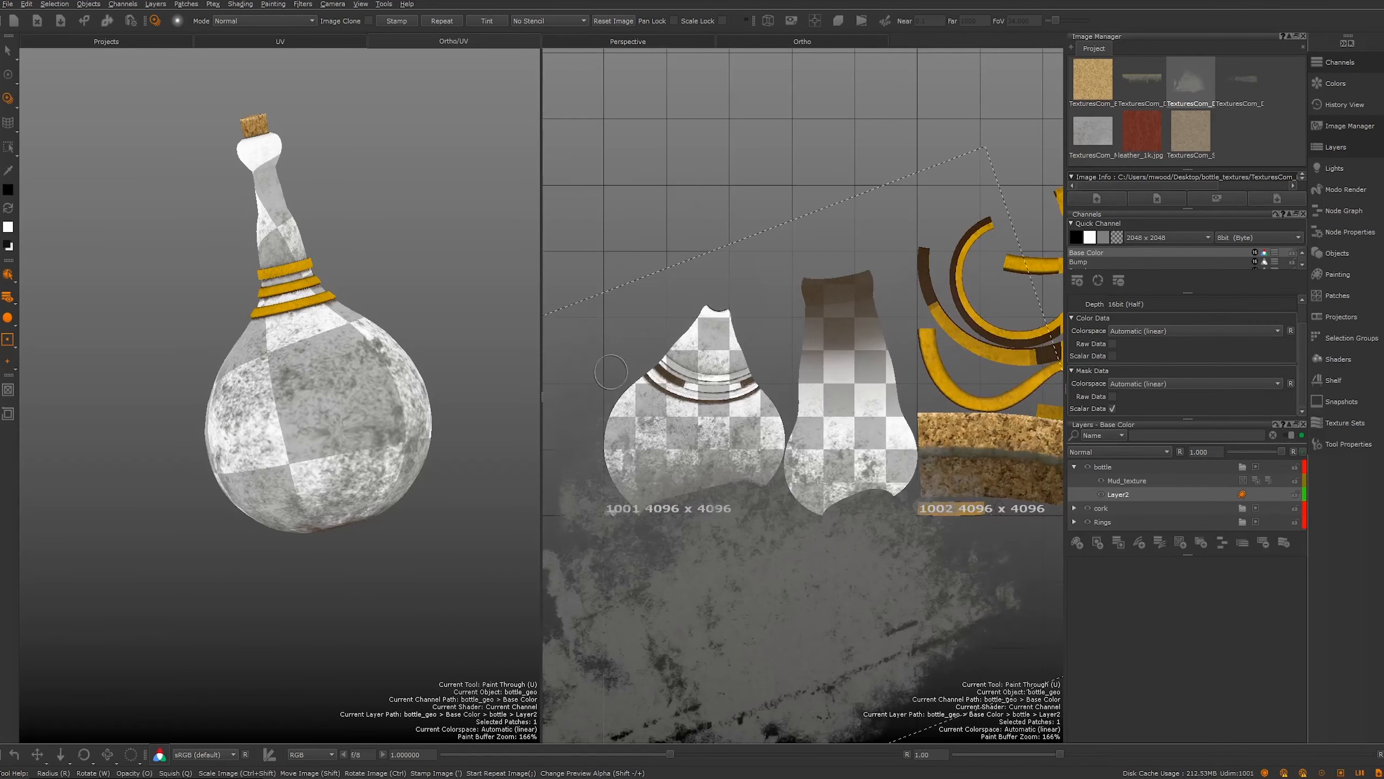
alt+middle_drag(696, 365, 743, 366)
scroll(743, 366, up, 1)
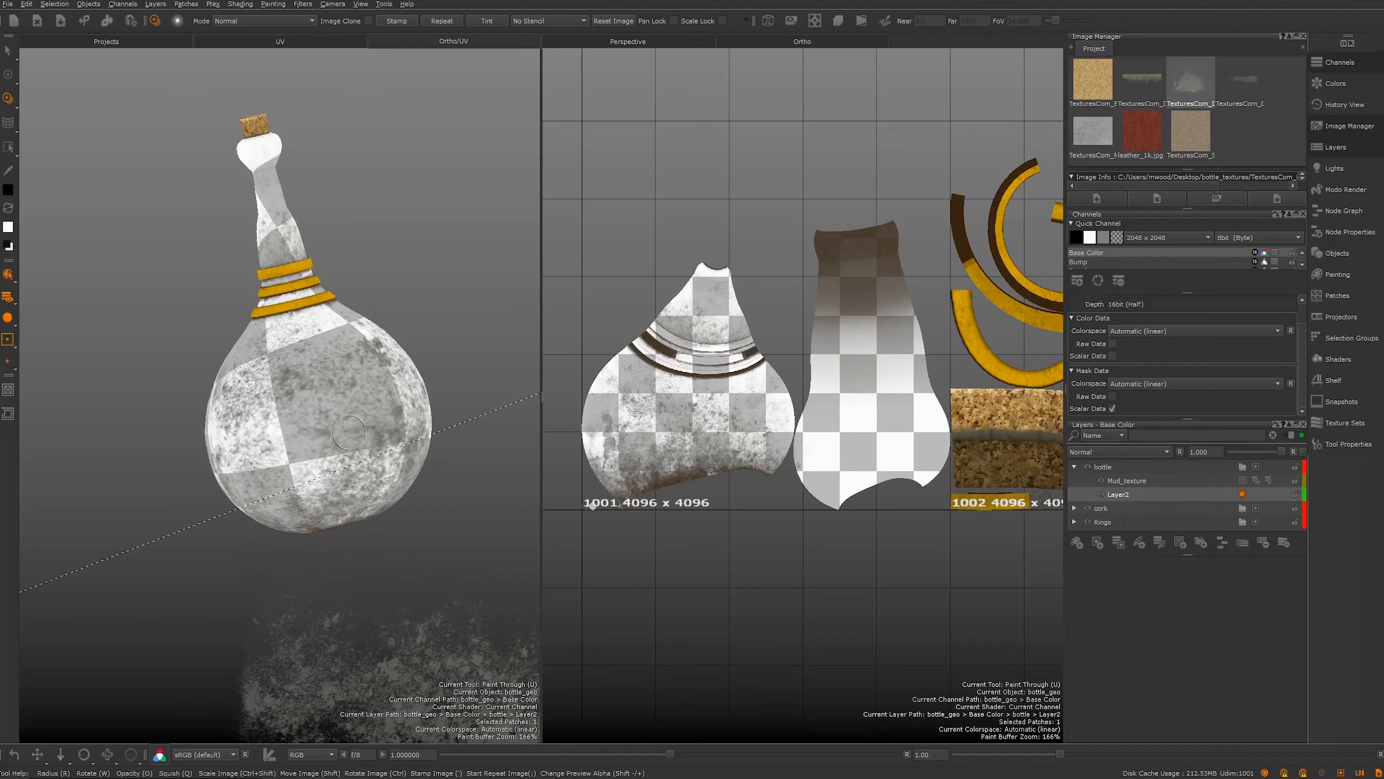
middle_drag(788, 417, 858, 417)
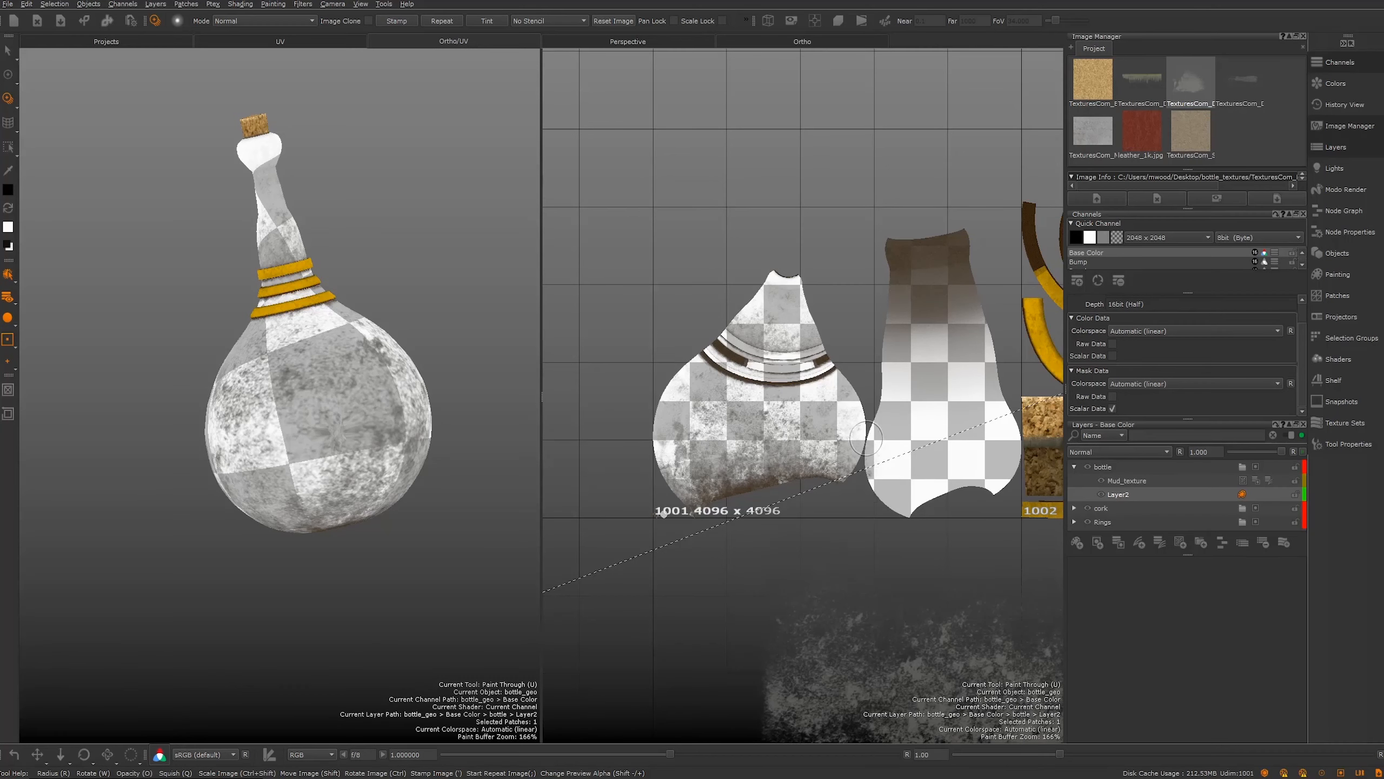
Step: Move and rotate the grunge image across the first UV shell, positioning it over the lower part of the bottle's body
alt+right_drag(688, 424, 780, 423)
alt+drag(414, 392, 248, 288)
scroll(260, 319, up, 5)
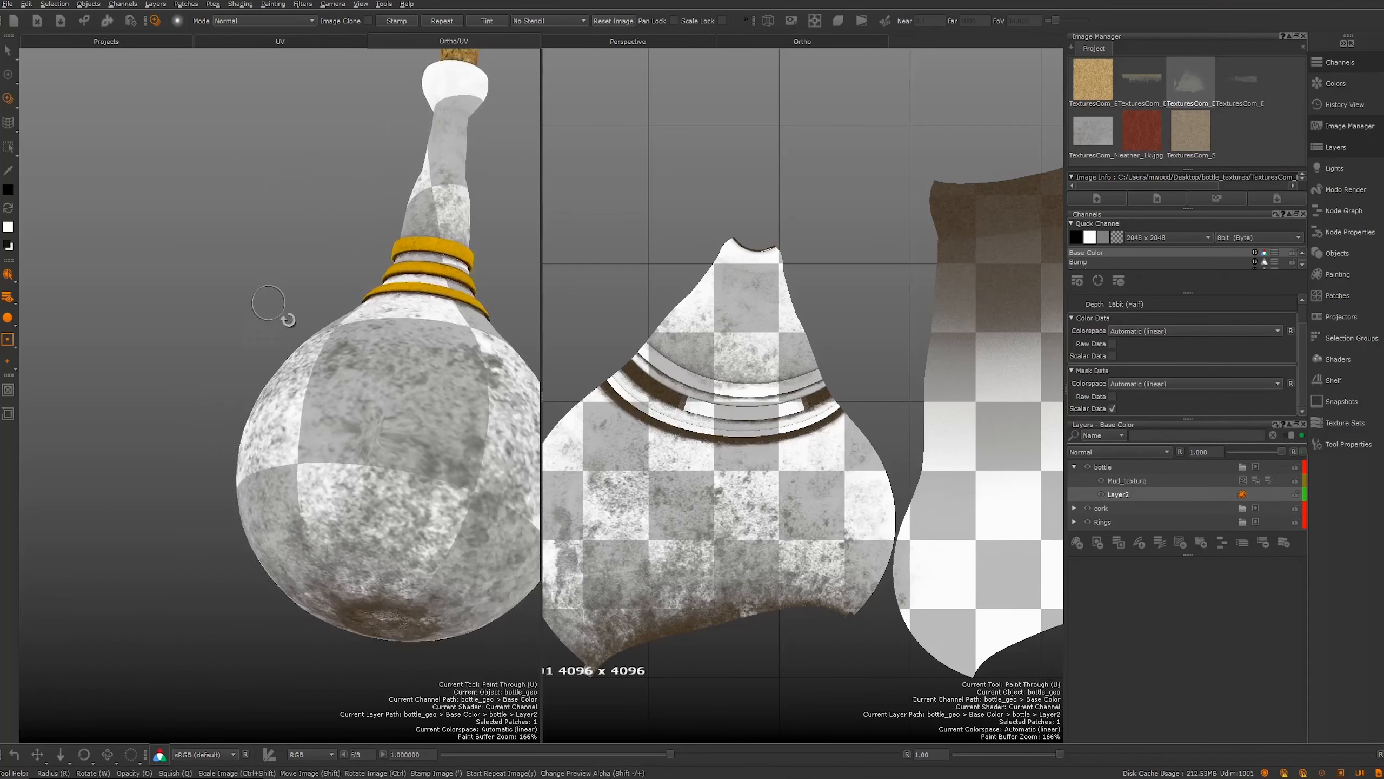
scroll(285, 309, up, 4)
mouse_move(759, 463)
alt+middle_down()
mouse_move(759, 443)
mouse_move(865, 364)
alt+middle_up()
mouse_move(593, 402)
alt+right_down()
mouse_move(676, 411)
mouse_move(641, 440)
mouse_move(587, 441)
alt+right_up()
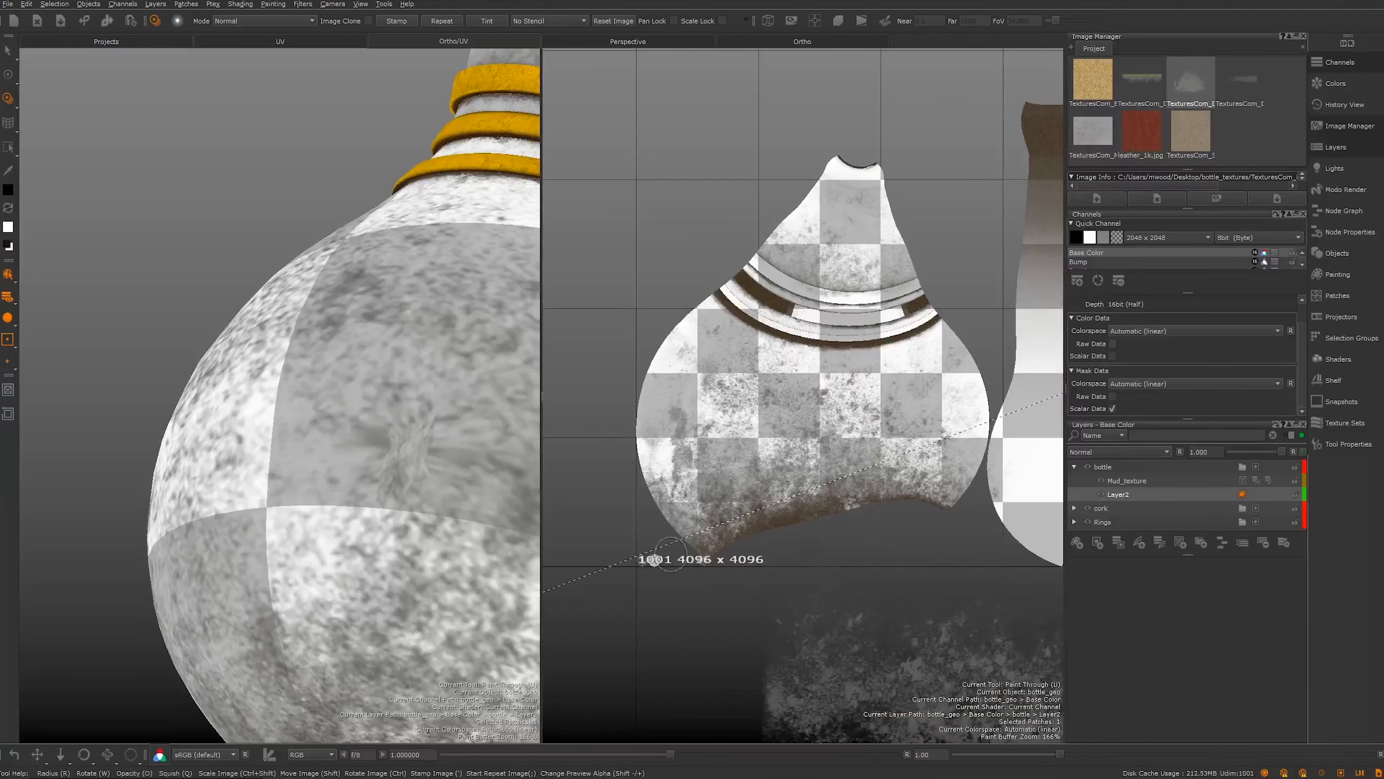
shift+drag(806, 584, 778, 342)
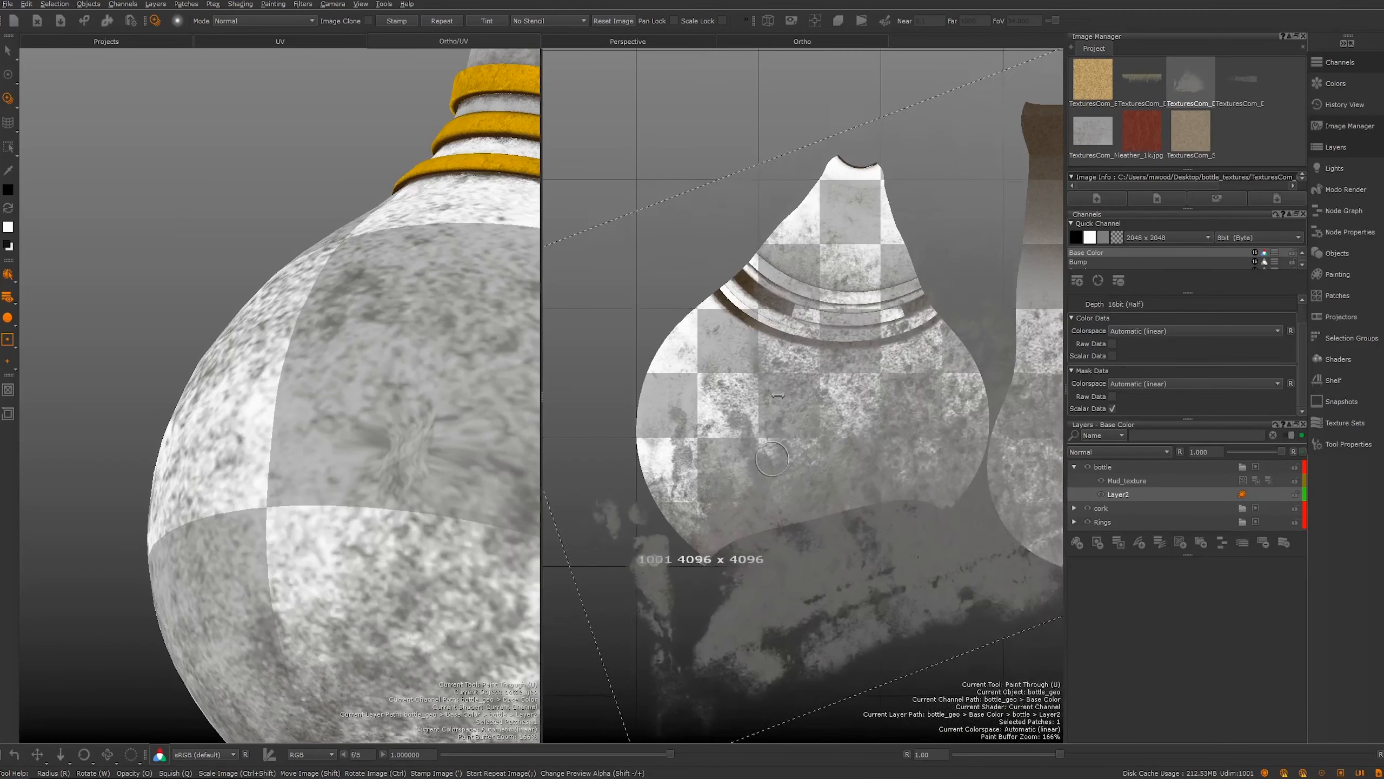
ctrl+drag(791, 462, 750, 462)
shift+drag(788, 410, 804, 497)
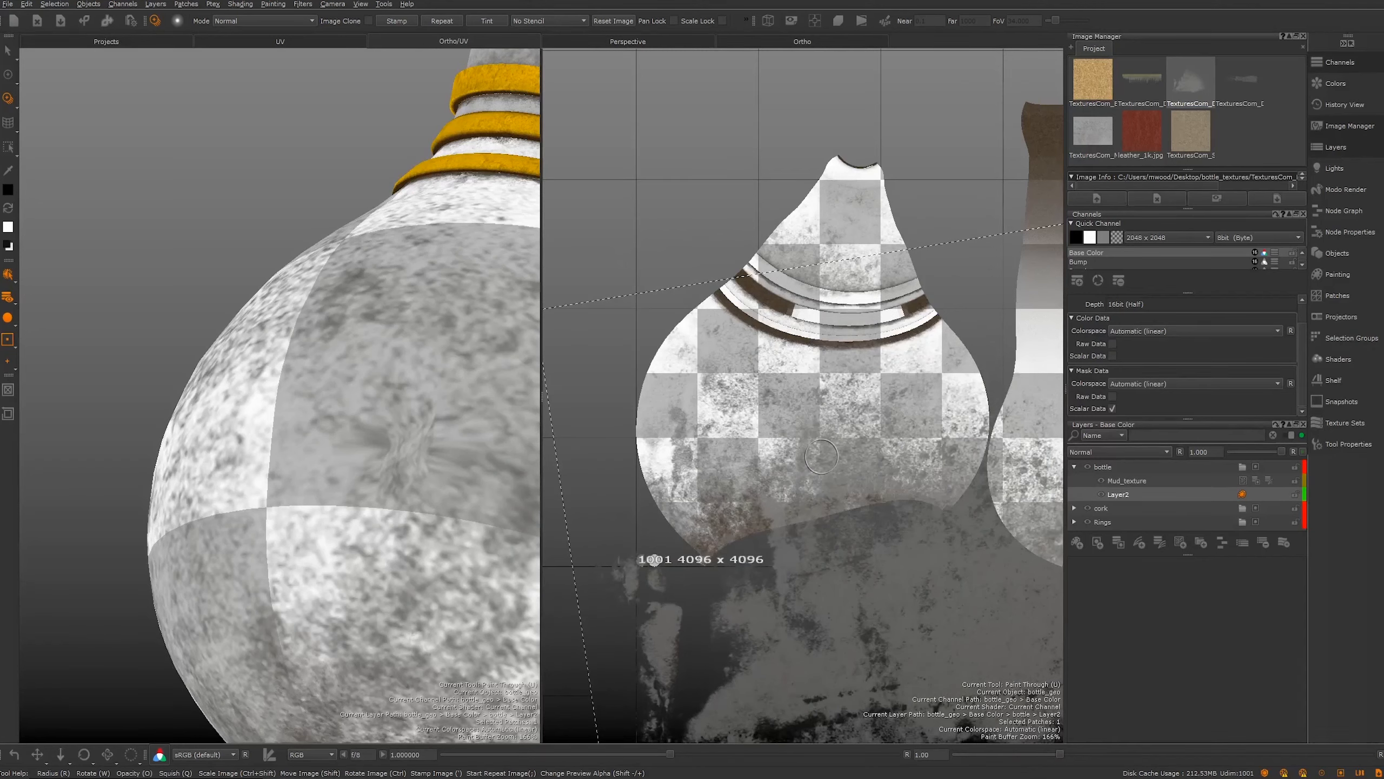
middle_drag(819, 452, 742, 374)
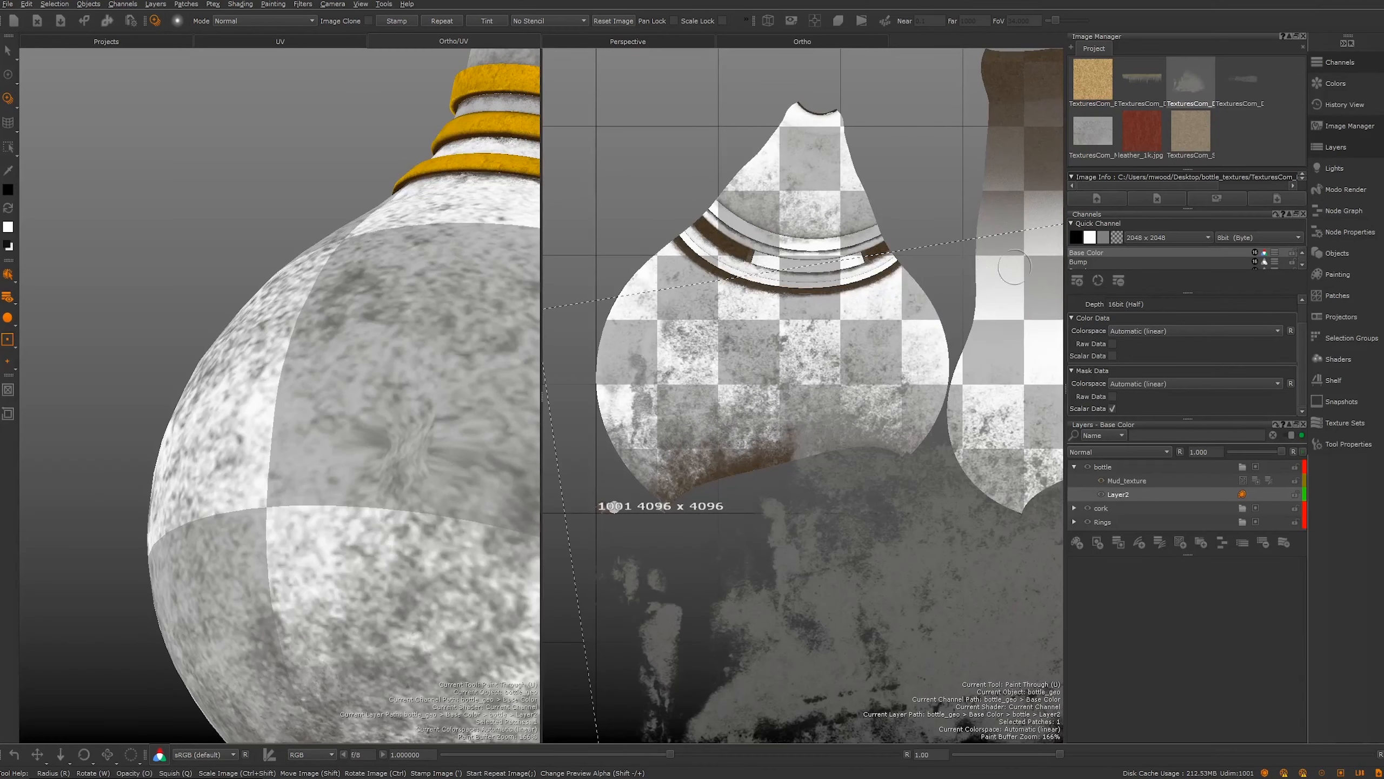
Step: Switch to the Paint tool and rename the grunge layer Layer2 as dust
click(3, 80)
alt+middle_drag(821, 334, 817, 393)
alt+right_drag(817, 392, 833, 367)
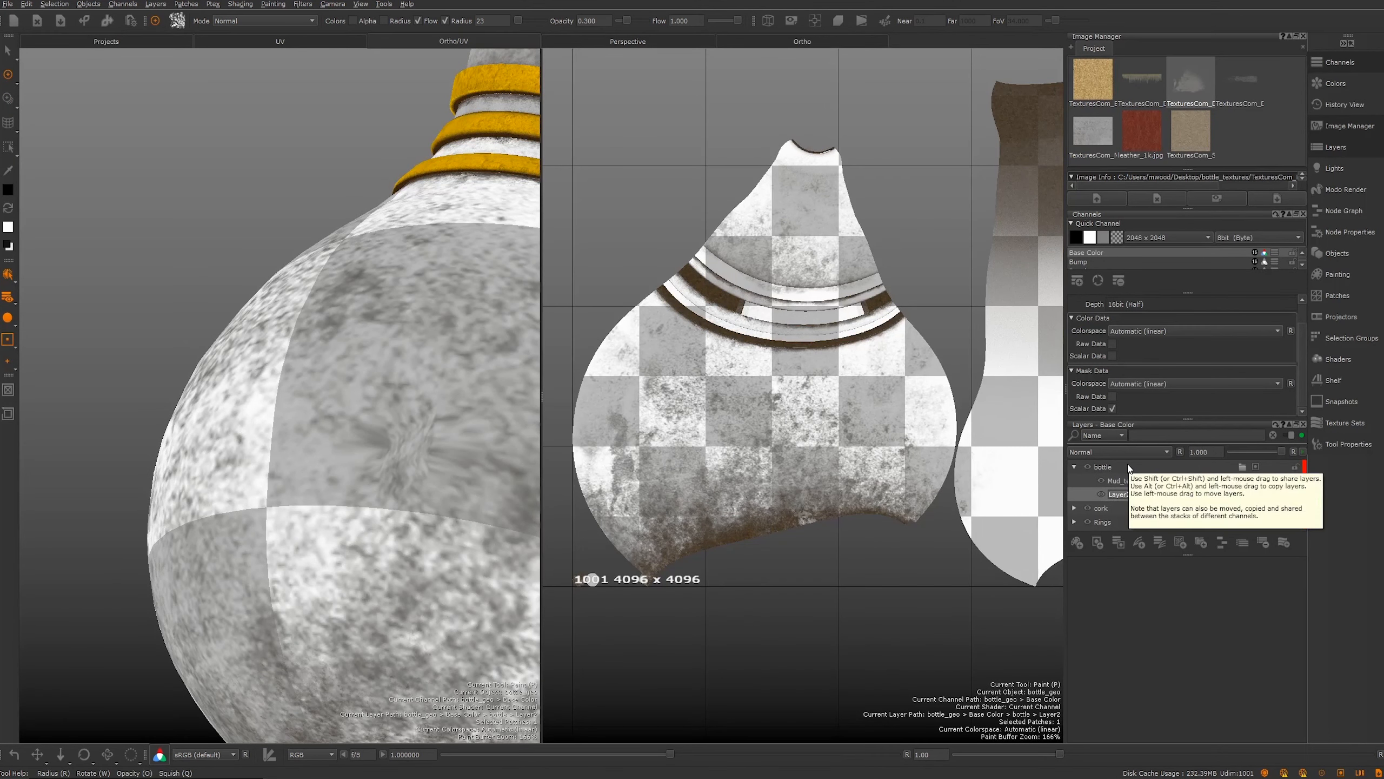
text(dust)
key(Return)
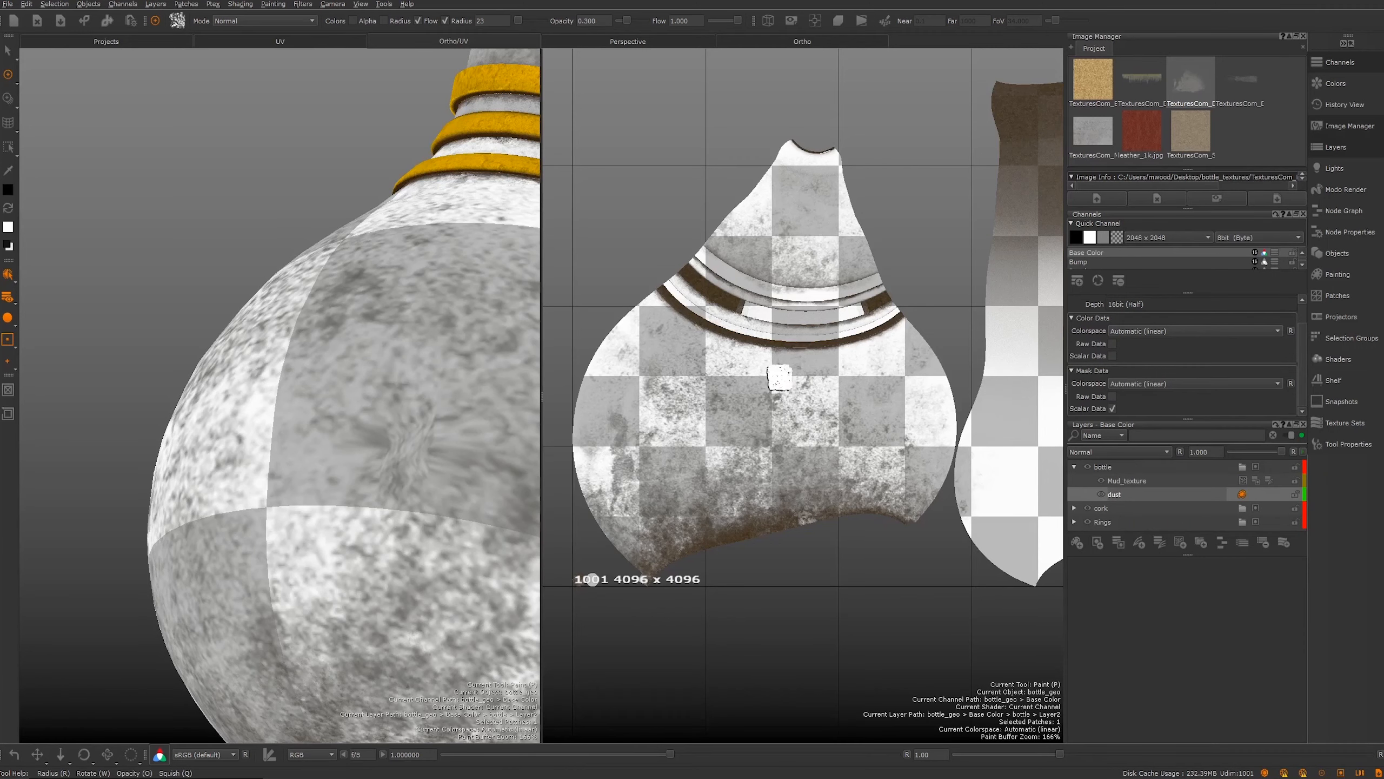
Step: Reorder the dust layer so it sits above Mud_texture inside the bottle group
alt+middle_drag(681, 393, 739, 382)
alt+right_drag(739, 382, 749, 436)
mouse_move(750, 437)
alt+middle_down()
mouse_move(721, 415)
mouse_move(731, 396)
alt+middle_up()
mouse_move(1124, 498)
mouse_down()
mouse_move(1121, 476)
mouse_move(1158, 479)
mouse_move(1121, 490)
mouse_up()
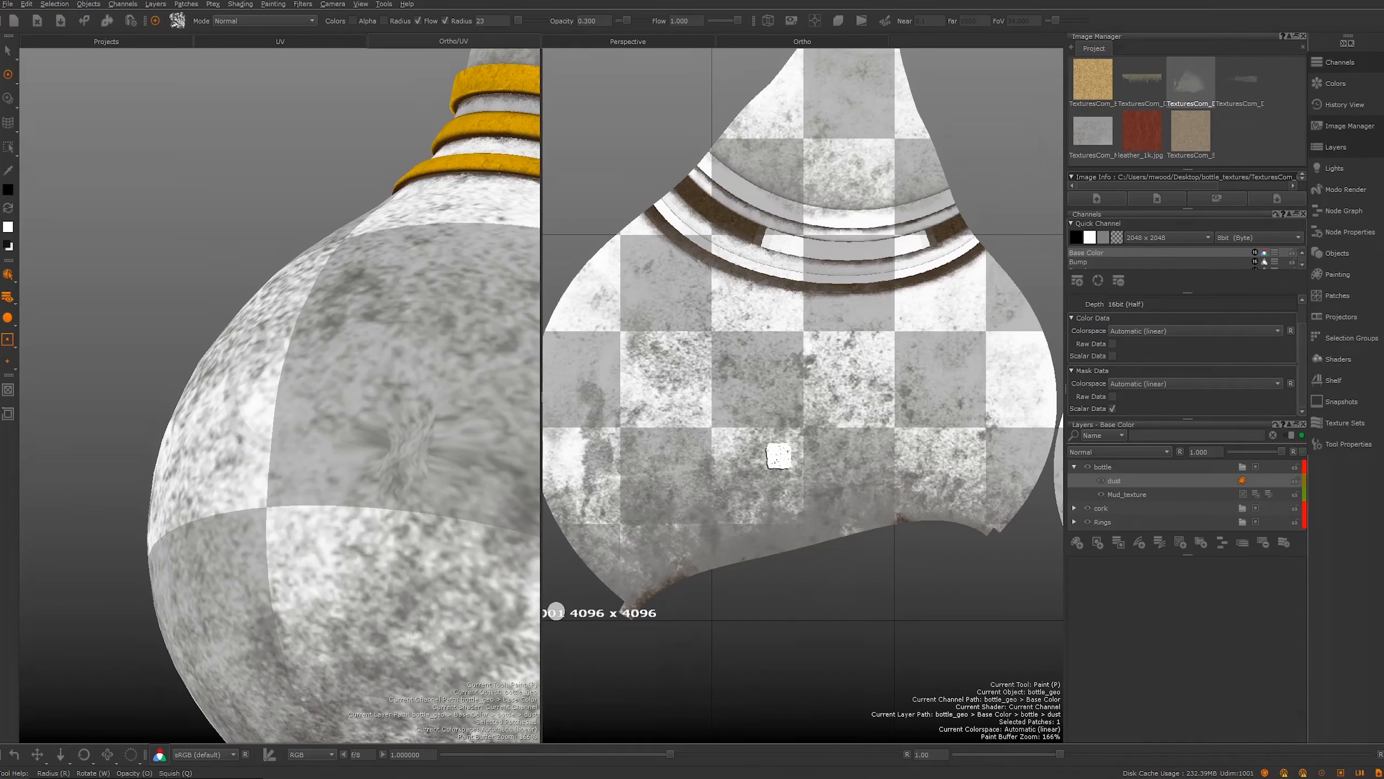
Step: Add a mask to the dust layer
alt+right_drag(778, 455, 667, 445)
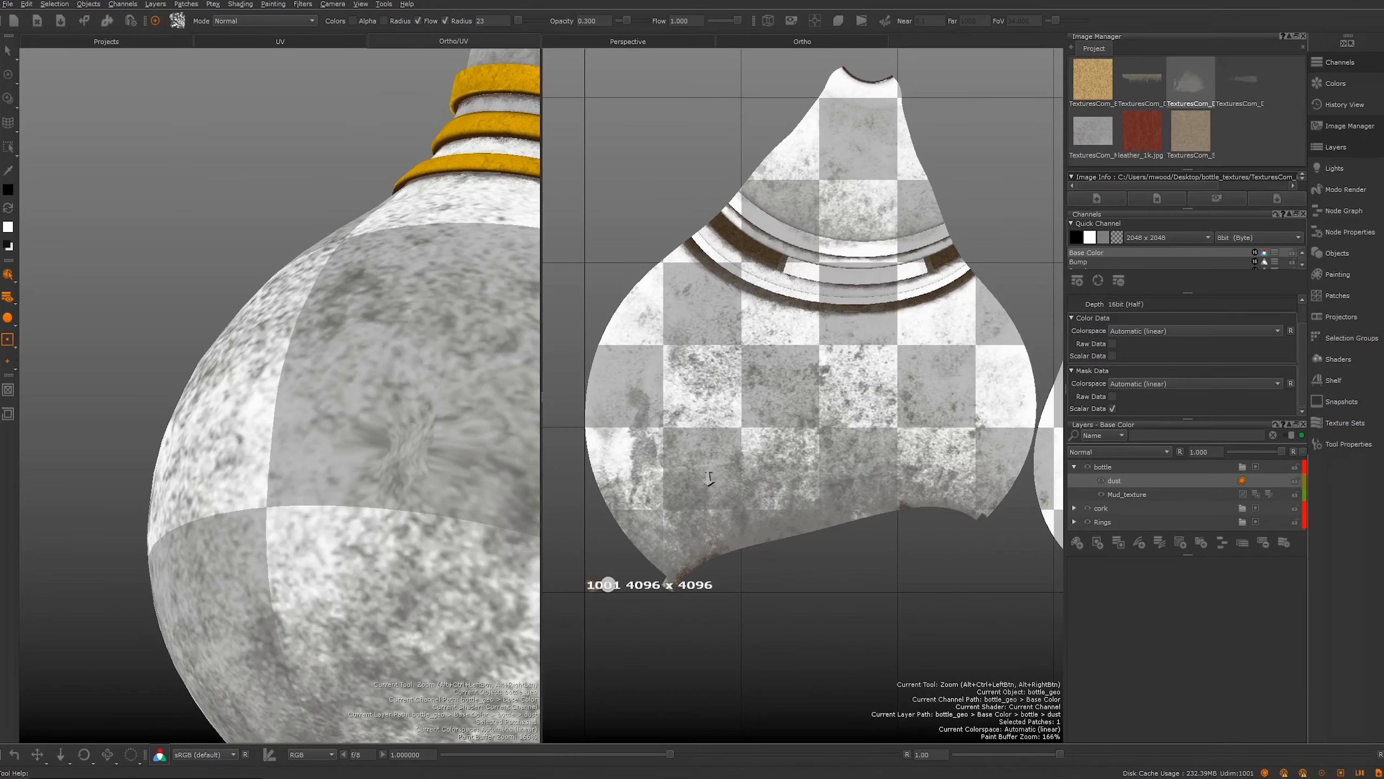
alt+middle_drag(826, 413, 806, 367)
mouse_move(805, 367)
alt+right_down()
mouse_move(819, 381)
mouse_move(803, 451)
mouse_move(763, 472)
mouse_move(827, 461)
mouse_move(818, 440)
mouse_move(790, 441)
alt+right_up()
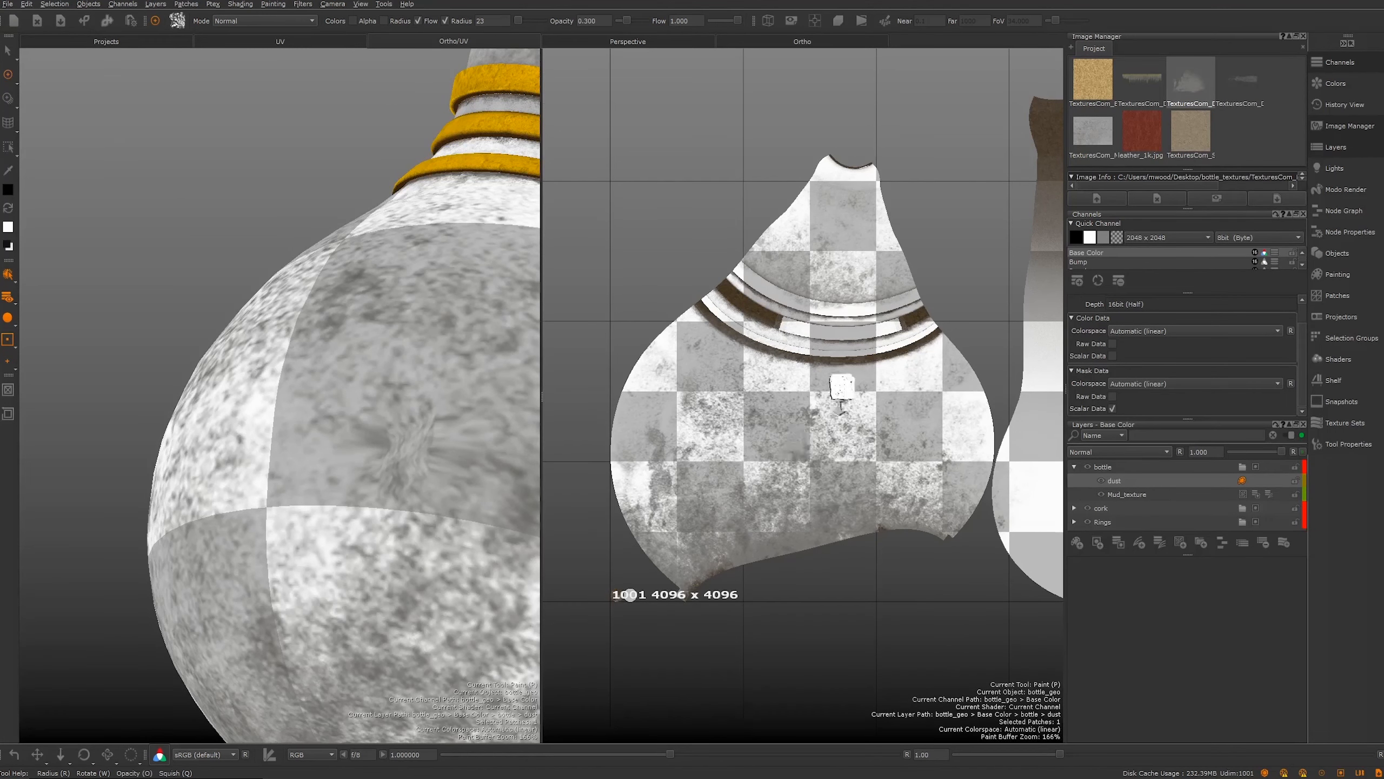
scroll(818, 403, up, 2)
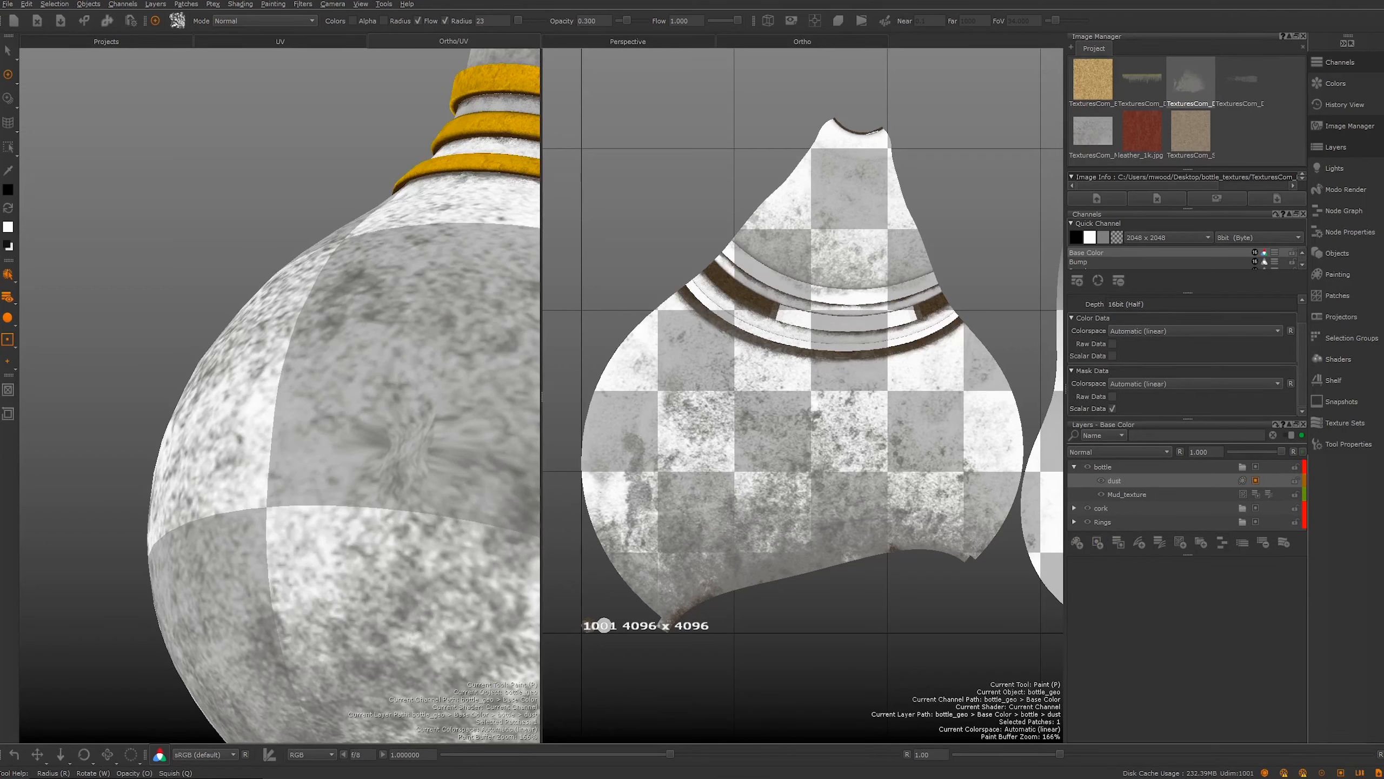
Step: Activate the Paint tool and look through its properties down to the Jitter Rotation, Steady Stroke and Tilt settings
mouse_move(762, 398)
alt+middle_down()
mouse_move(751, 368)
mouse_move(767, 378)
mouse_move(776, 341)
alt+middle_up()
key(p)
alt+right_drag(776, 341, 795, 341)
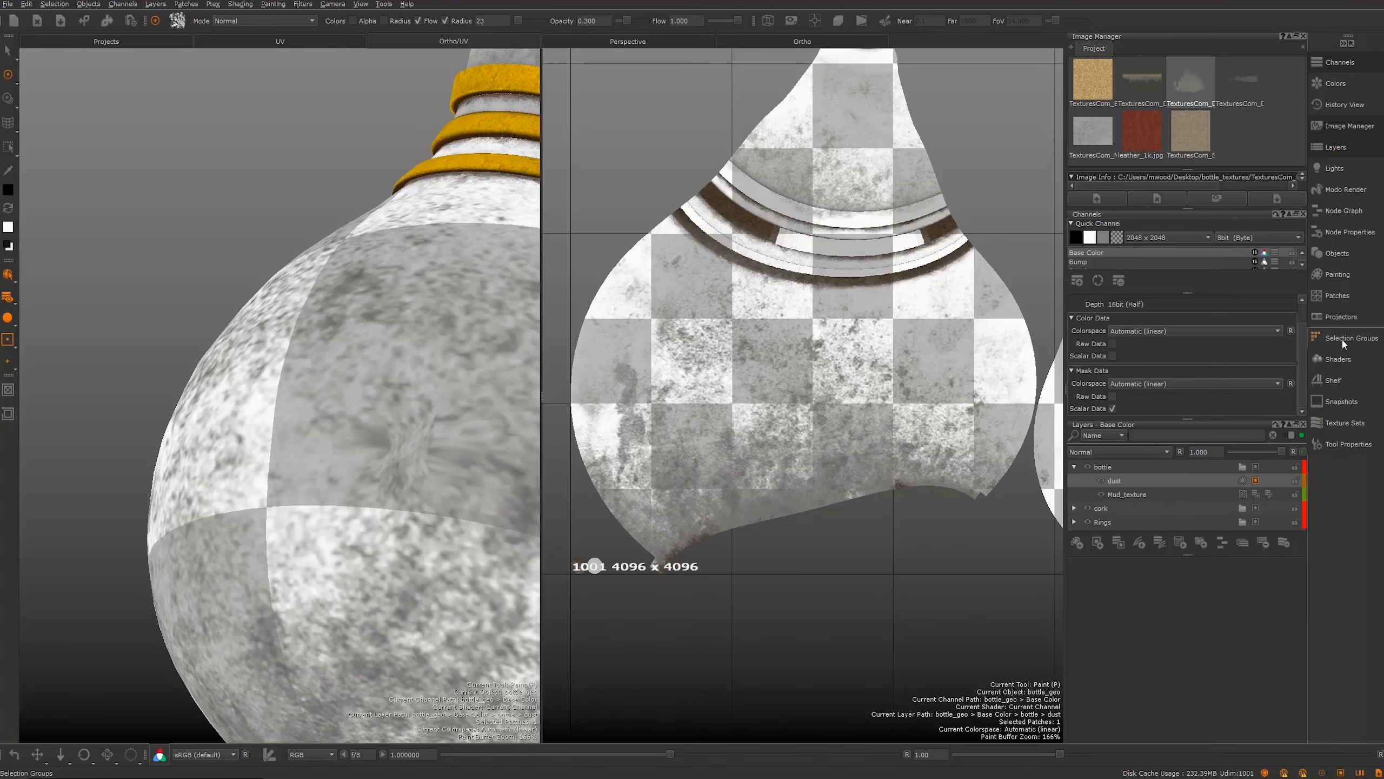
click(1337, 445)
mouse_move(1303, 512)
mouse_down()
mouse_move(1308, 568)
mouse_move(1293, 532)
mouse_move(1294, 557)
mouse_up()
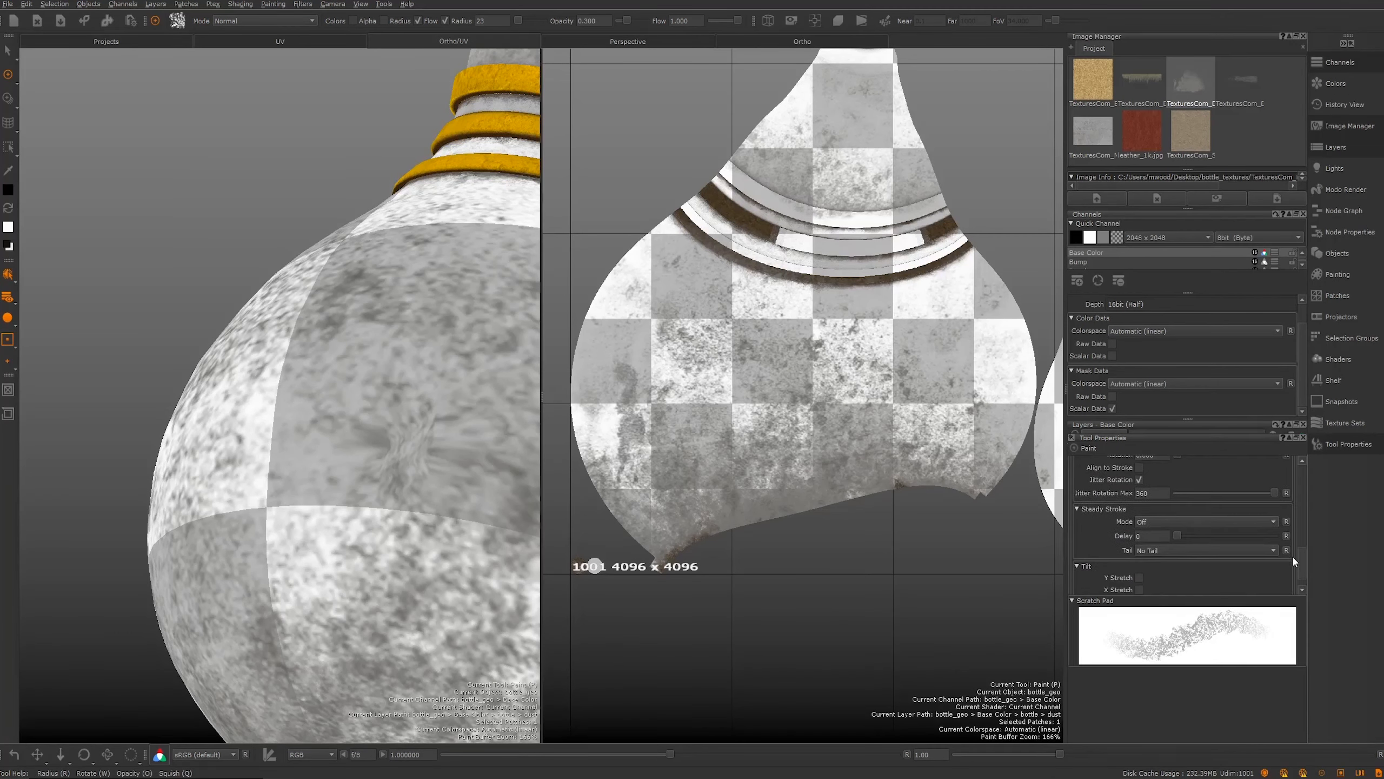
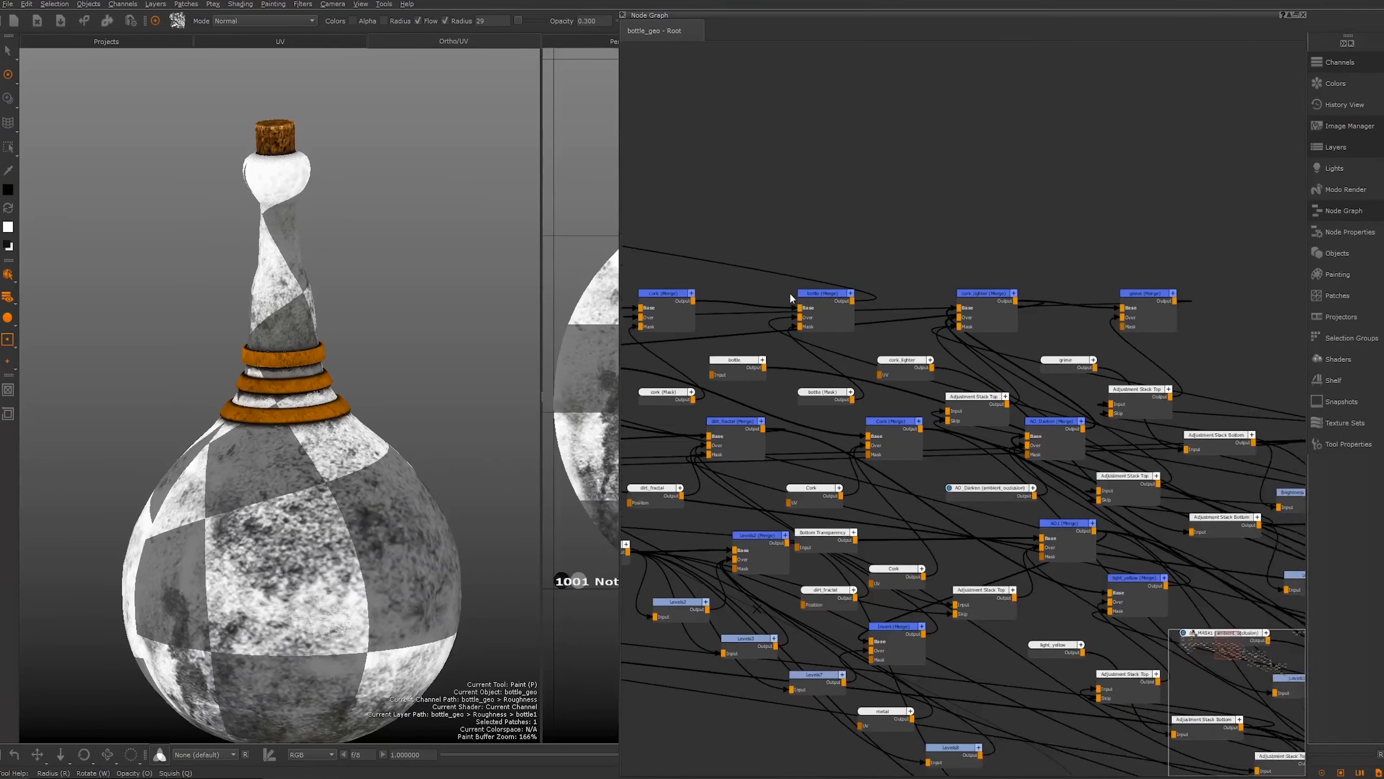
Step: Select the main network of nodes in the bottle_geo node graph and lay it out automatically
scroll(953, 213, down, 1)
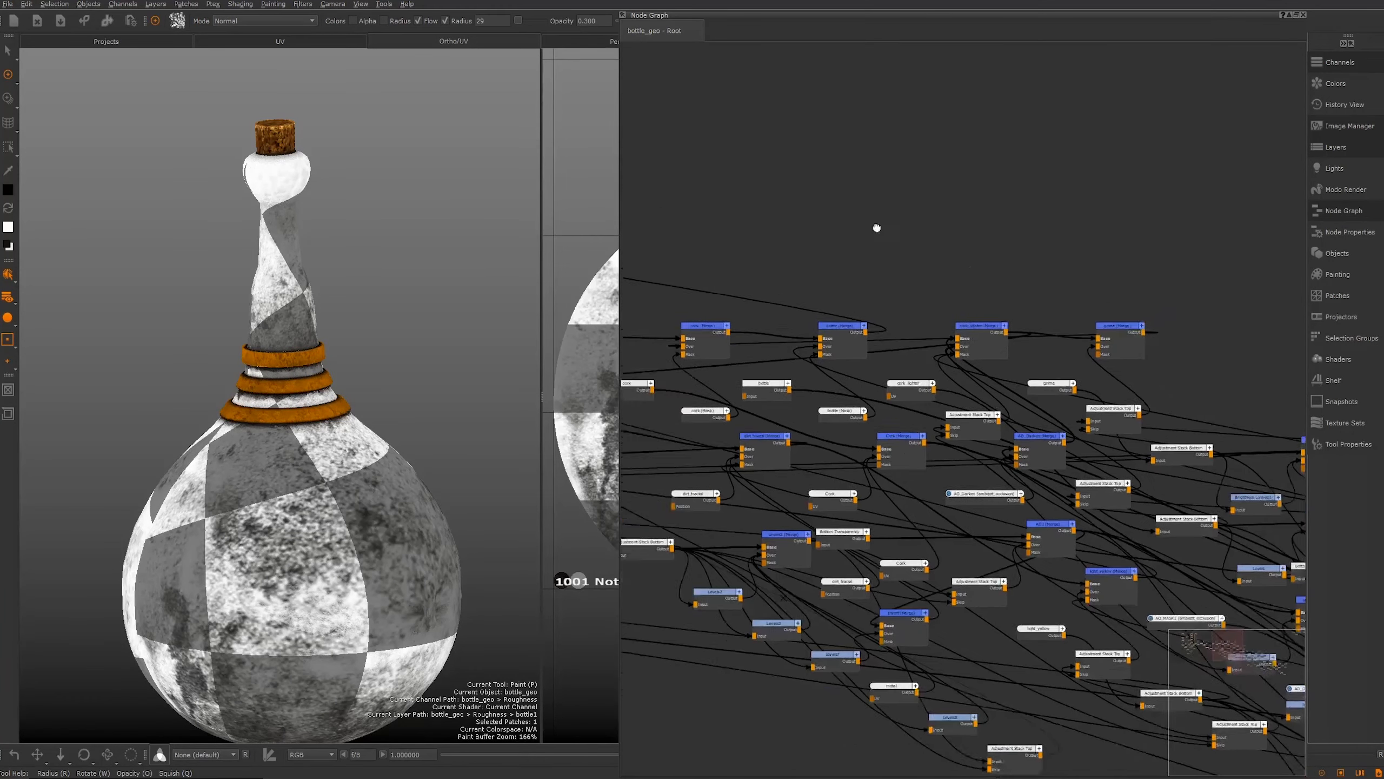
middle_drag(1192, 392, 938, 275)
middle_drag(1099, 483, 931, 401)
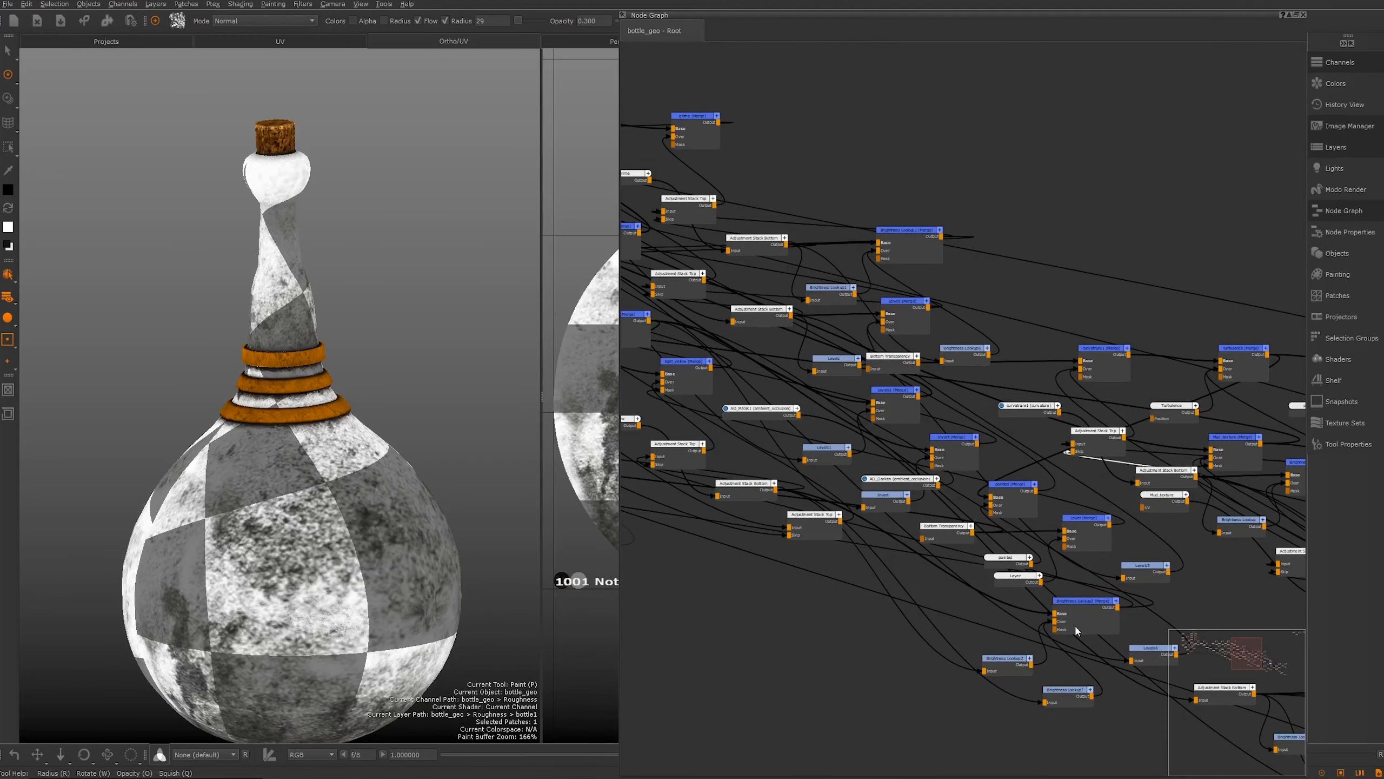
scroll(982, 453, down, 6)
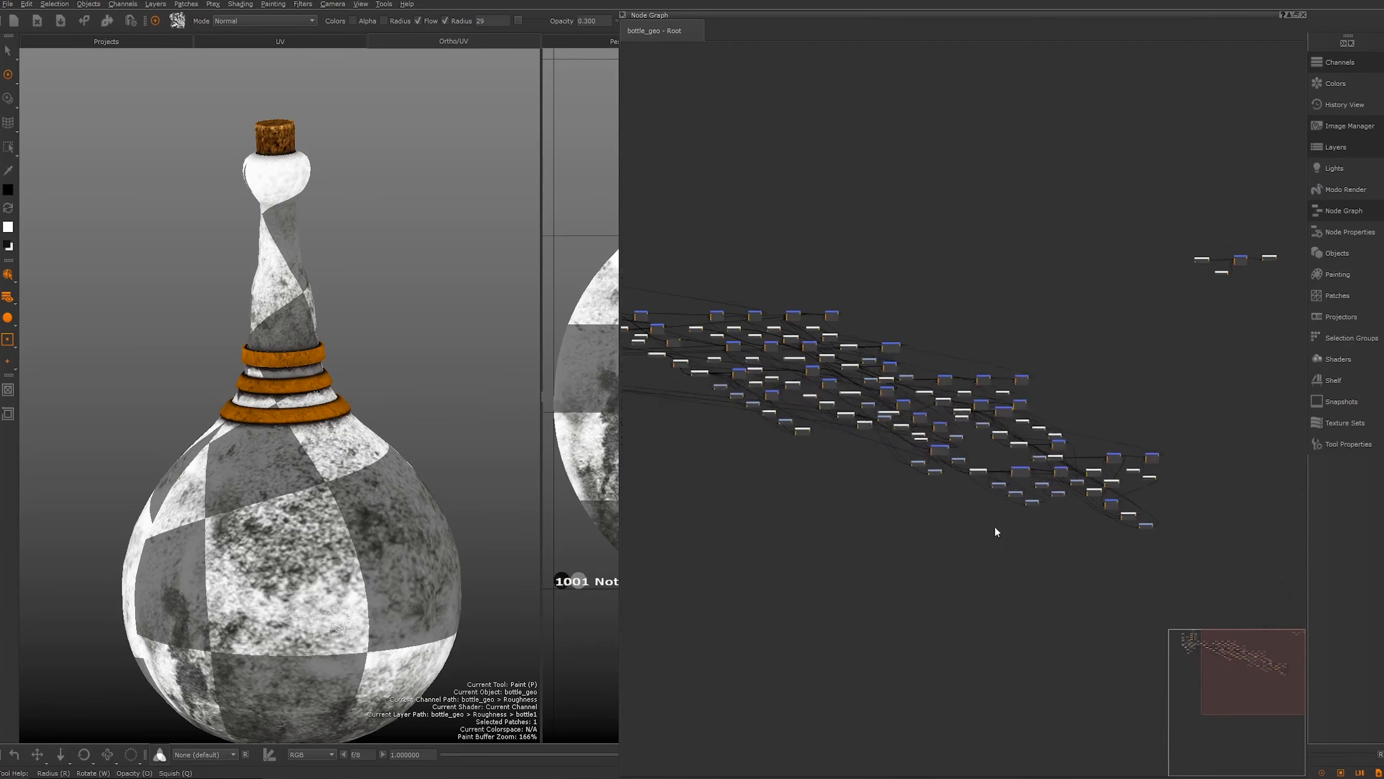
scroll(981, 507, down, 2)
drag(647, 230, 1241, 603)
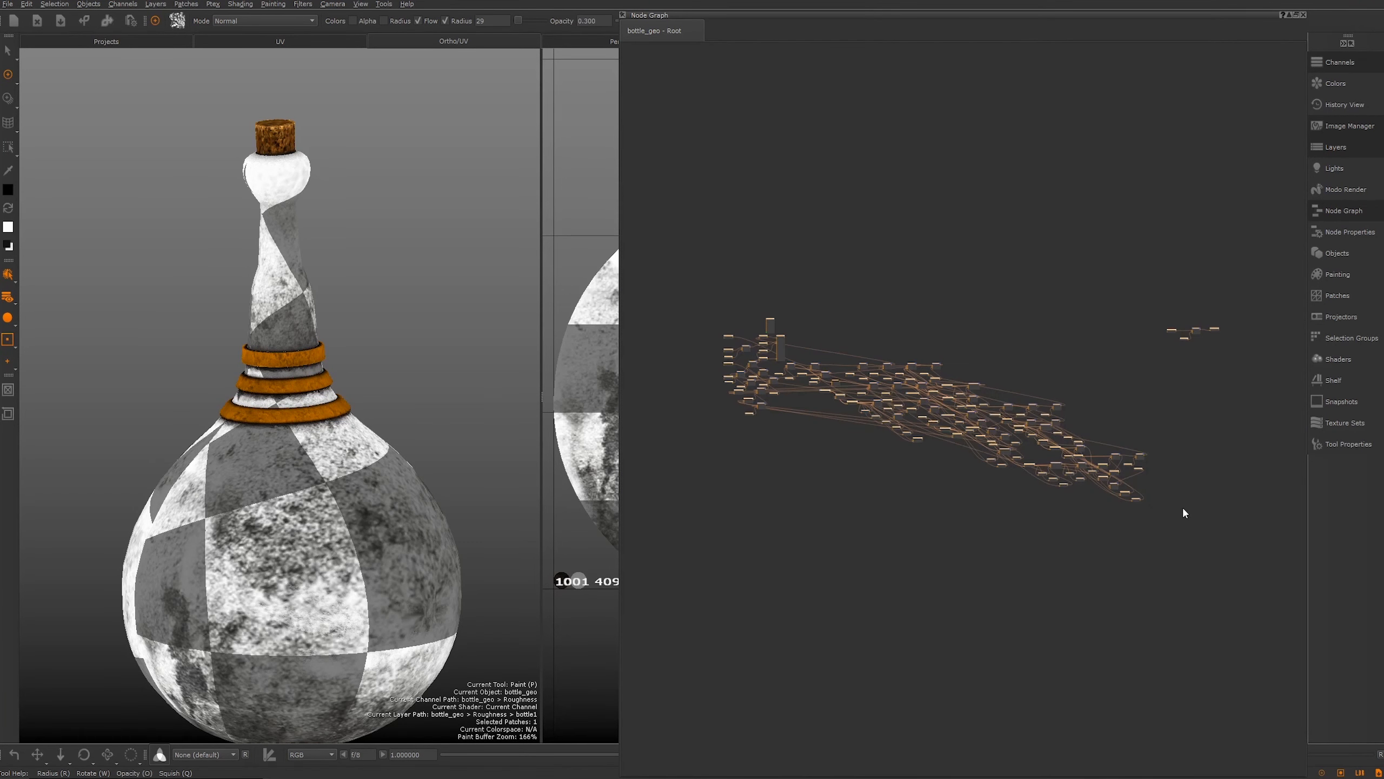
key(l)
Step: Inspect the rearranged node graph around the cork_lighter merges and their Levels, painted and Adjustment Stack nodes
scroll(868, 414, up, 5)
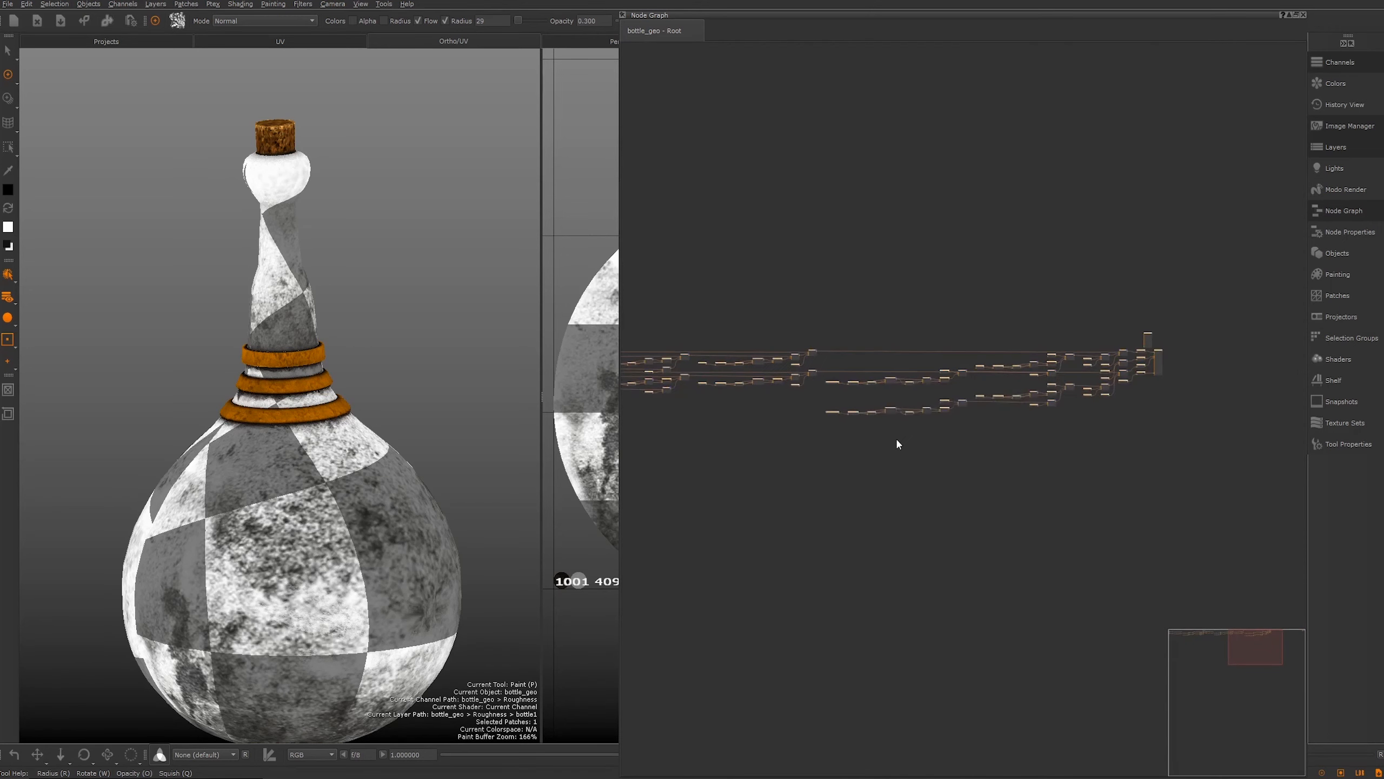
scroll(825, 397, up, 3)
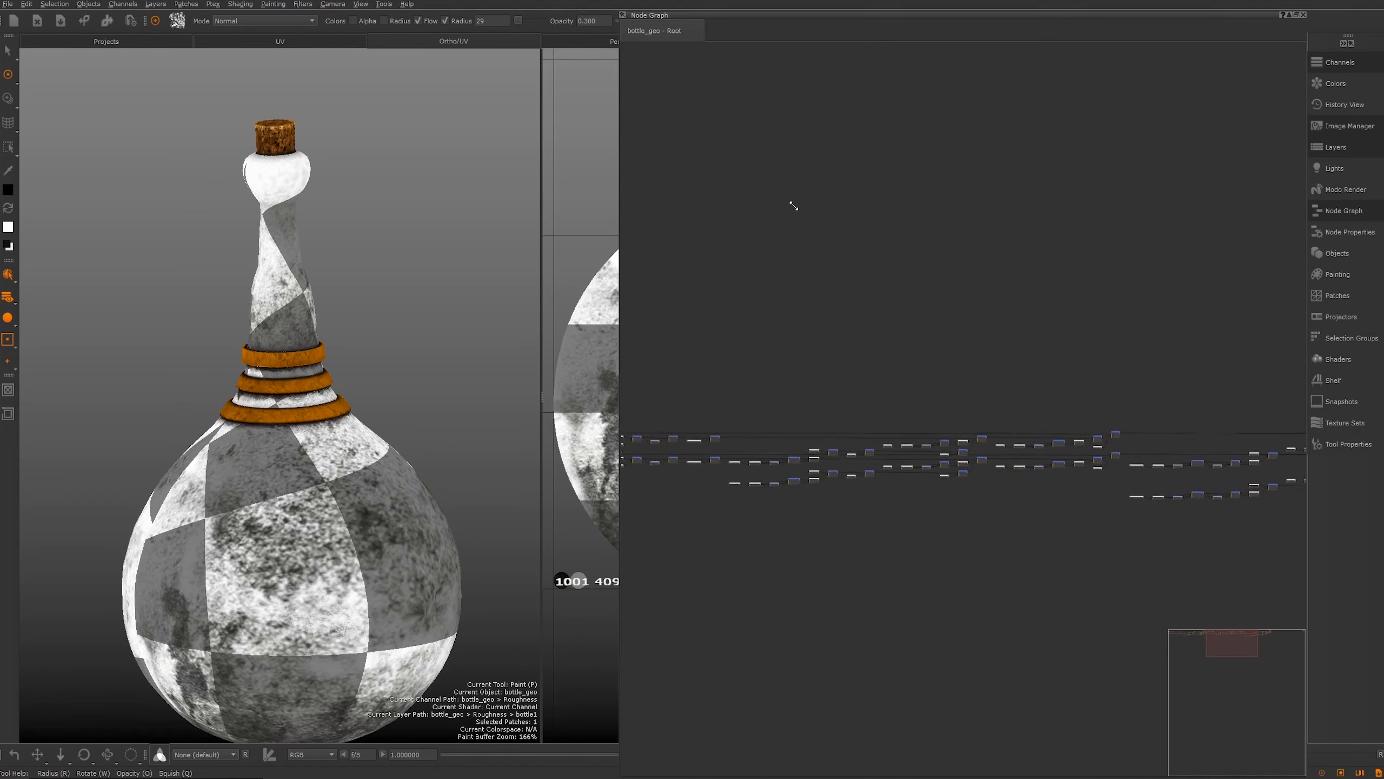
scroll(820, 399, up, 4)
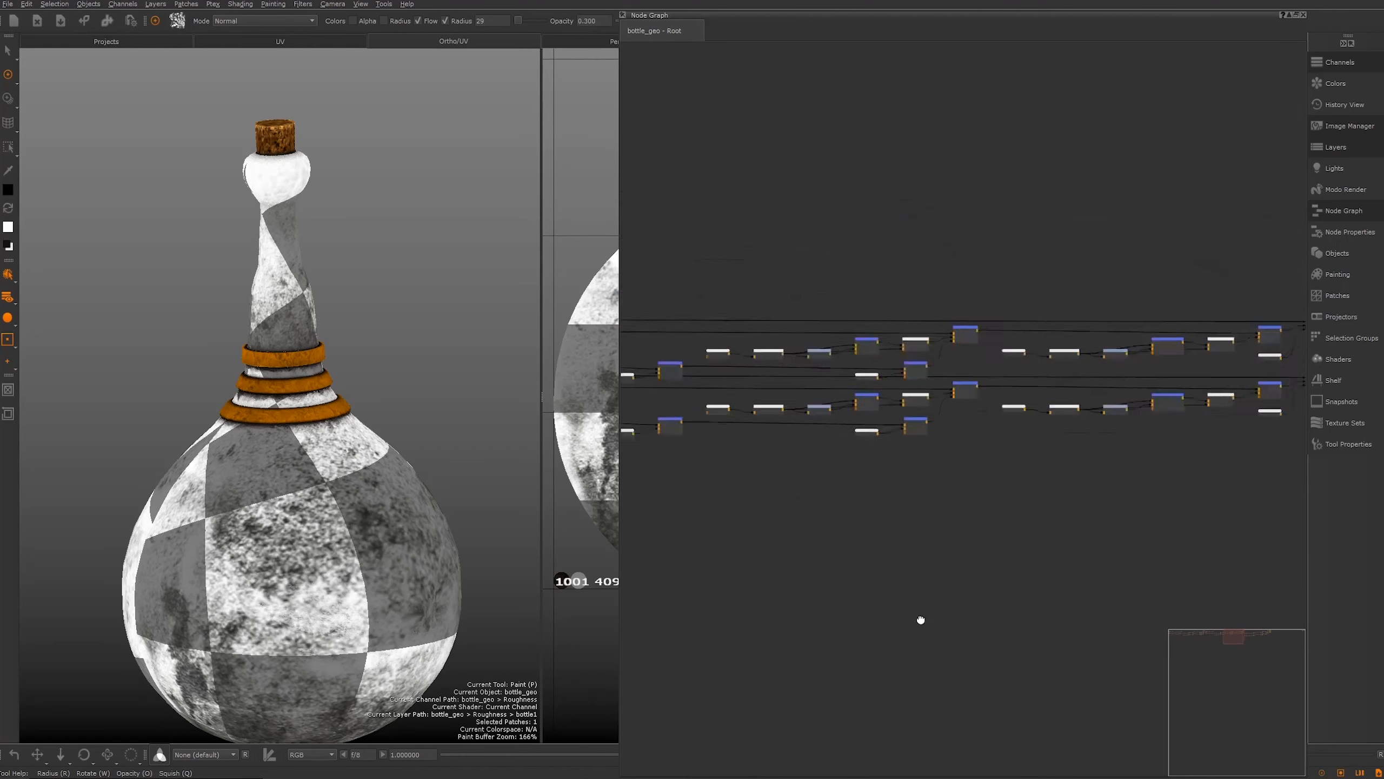
scroll(861, 295, up, 4)
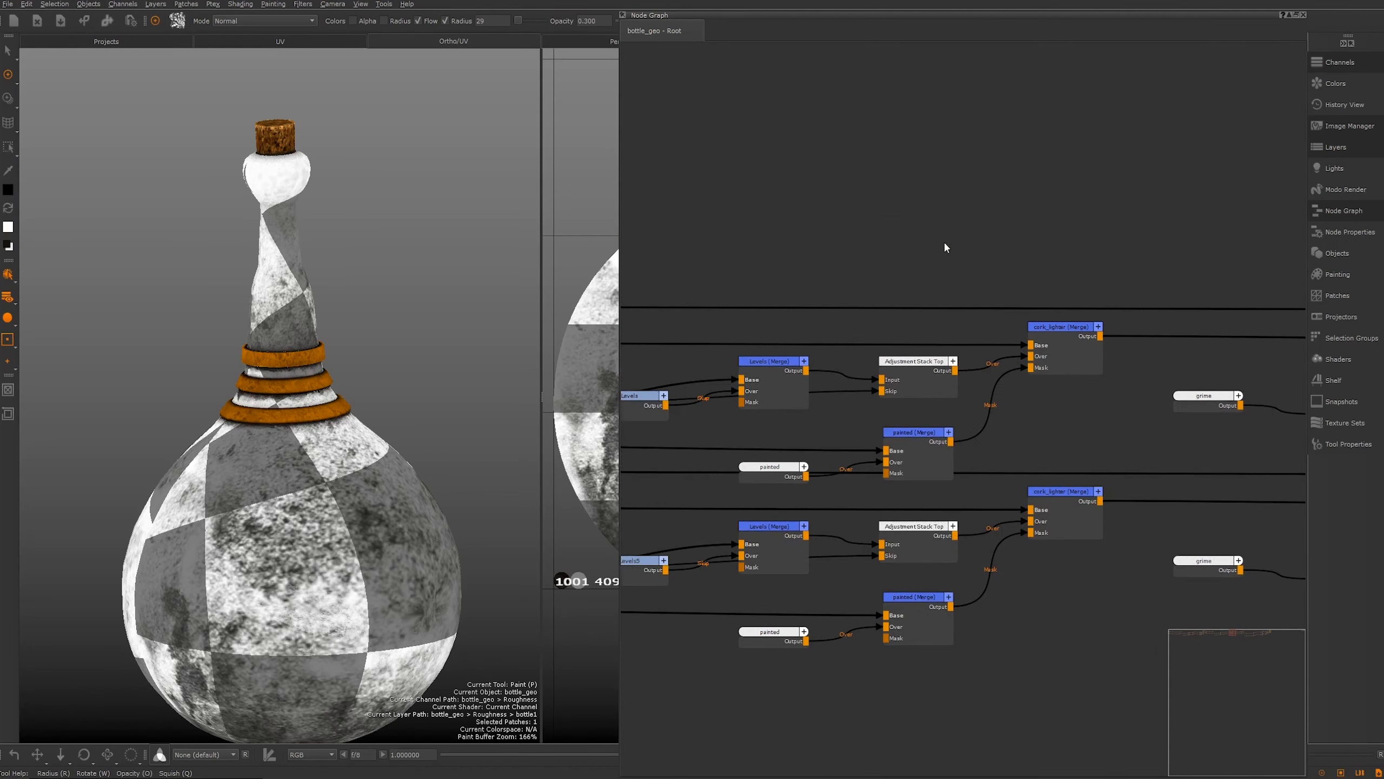
middle_drag(991, 406, 1196, 480)
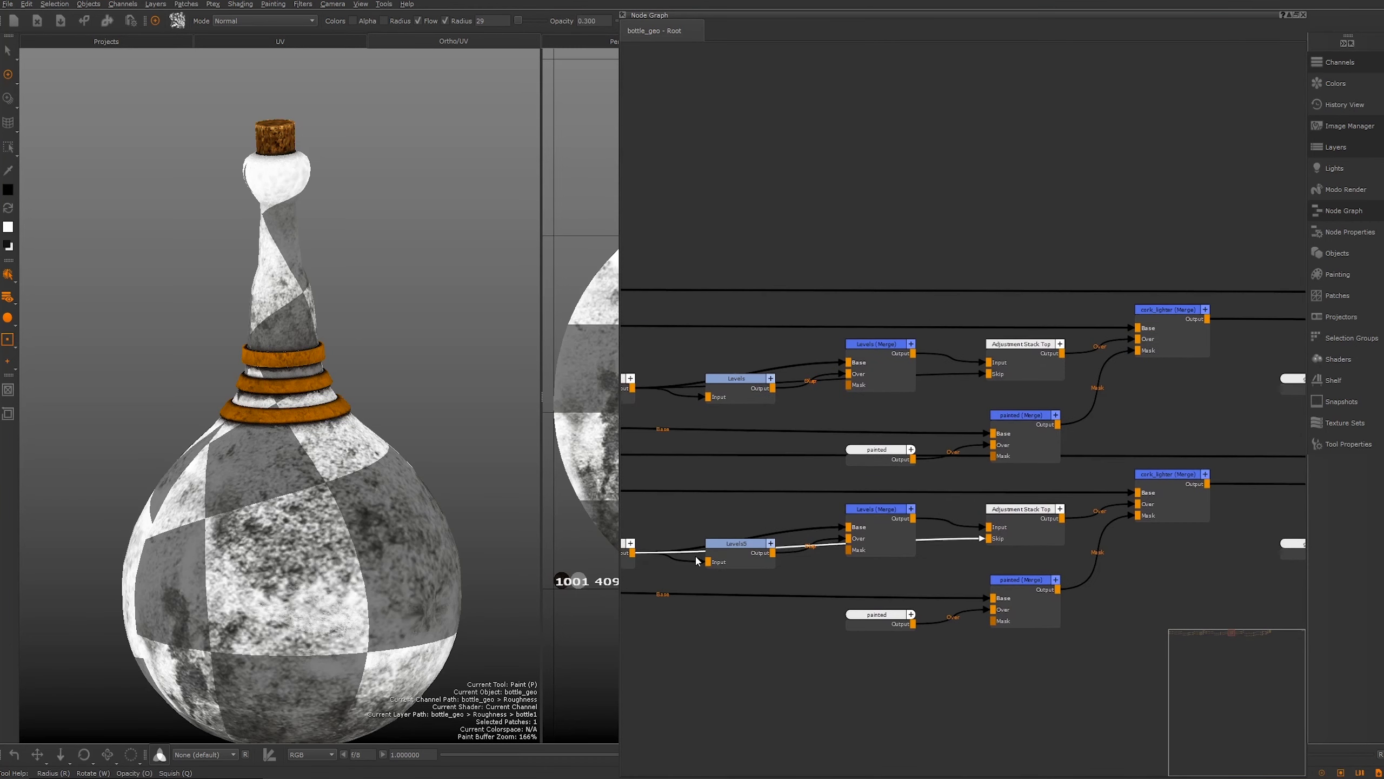
middle_drag(874, 468, 729, 462)
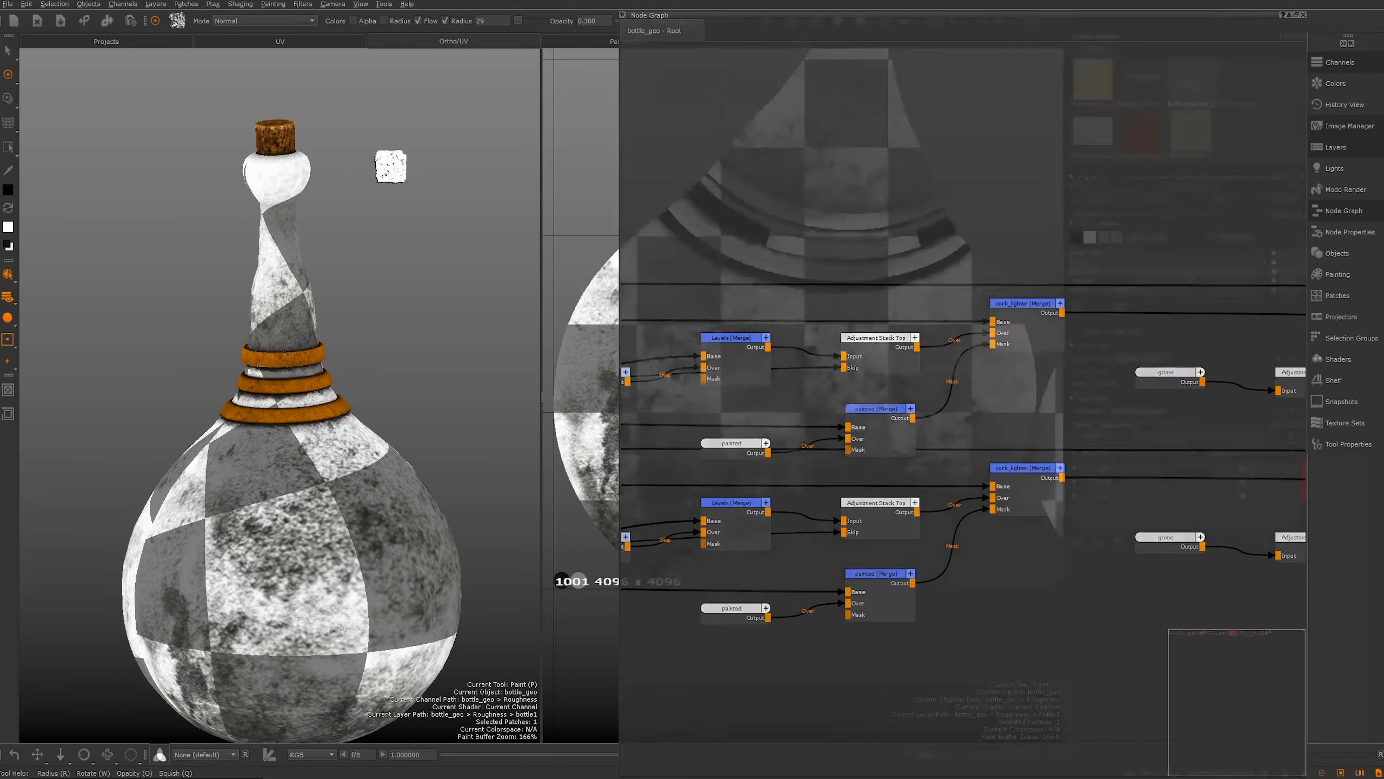
Step: Examine the Roughness channel on the bottle's cork, neck, rings and body in the 3D view
scroll(411, 232, up, 6)
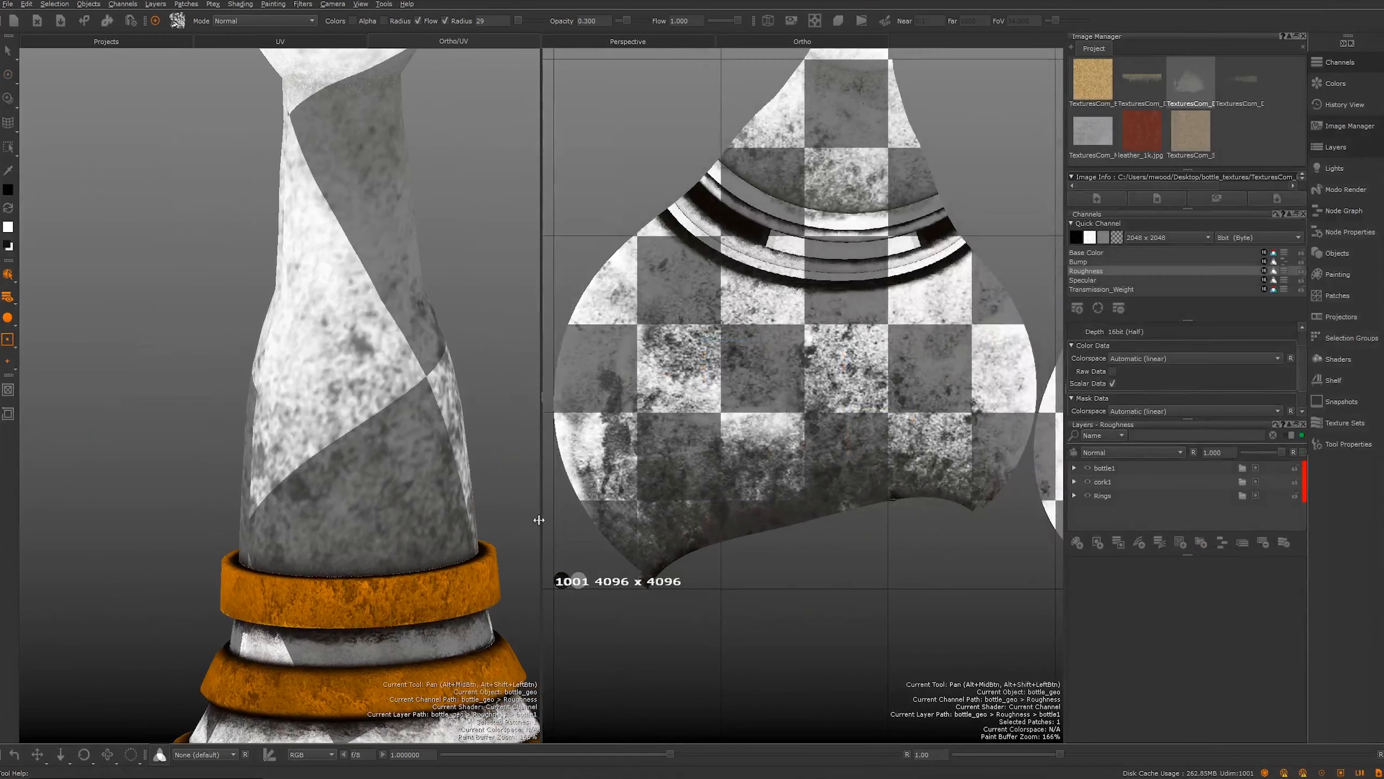
mouse_move(411, 208)
alt+middle_down()
mouse_move(410, 334)
mouse_move(375, 507)
alt+middle_up()
alt+drag(374, 322, 369, 309)
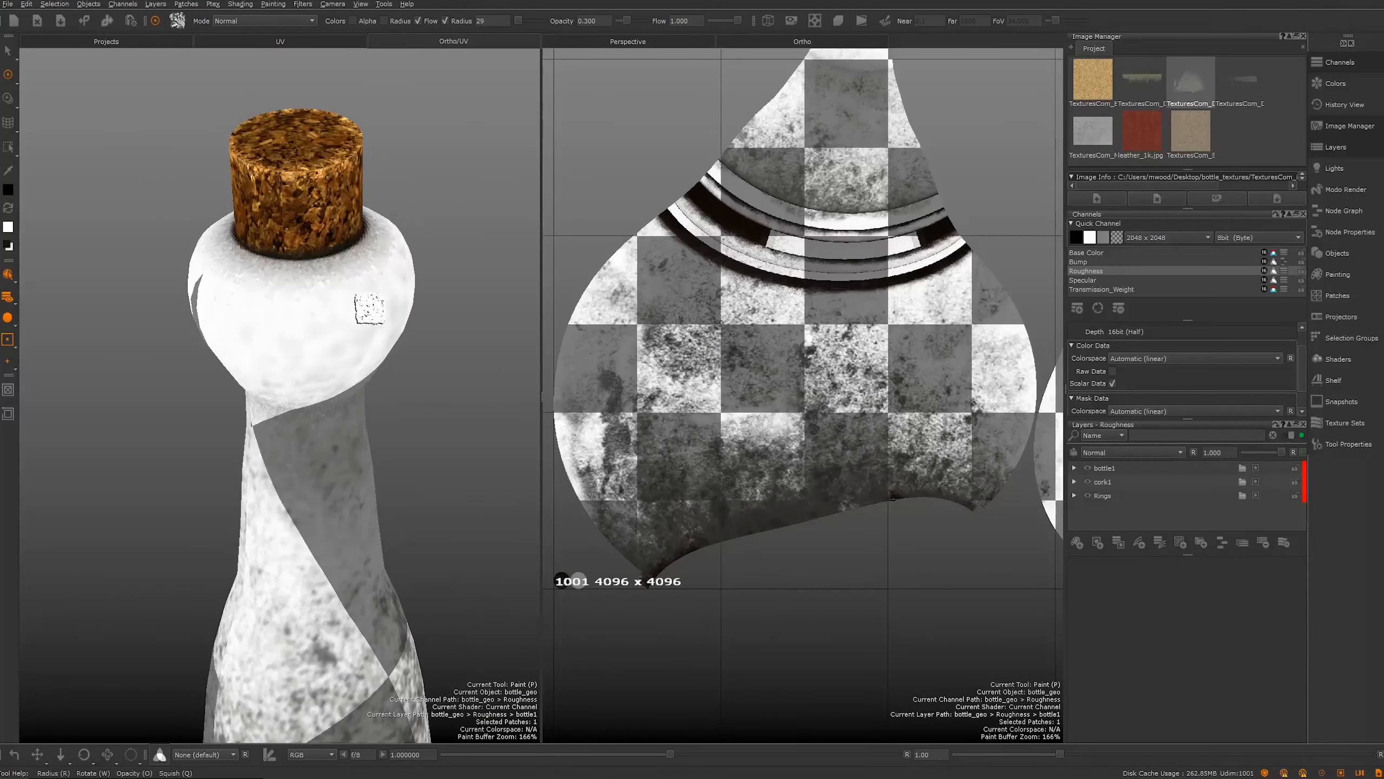
scroll(349, 267, up, 2)
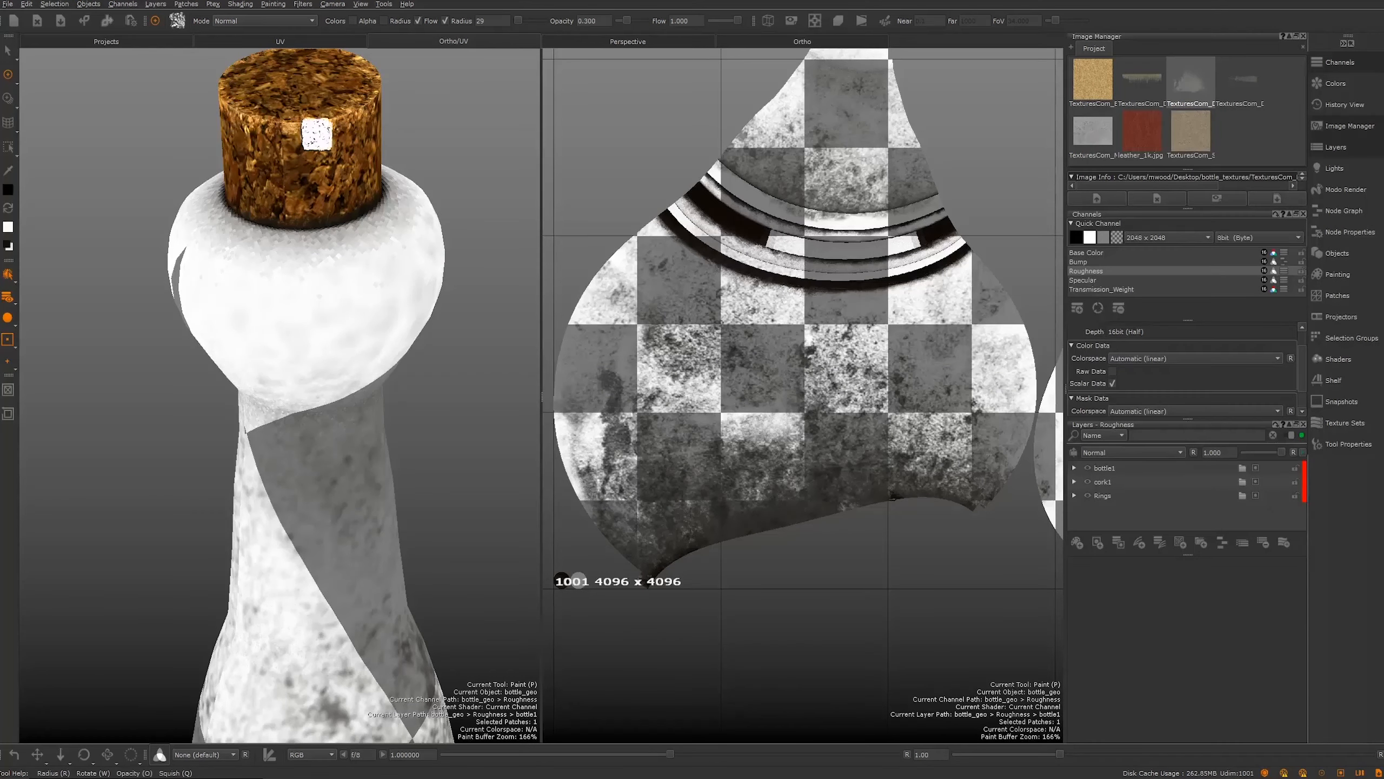
ctrl+alt+drag(319, 133, 347, 320)
alt+right_drag(347, 320, 355, 316)
mouse_move(370, 305)
alt+middle_down()
mouse_move(228, 266)
mouse_move(197, 276)
alt+middle_up()
alt+right_drag(365, 341, 116, 287)
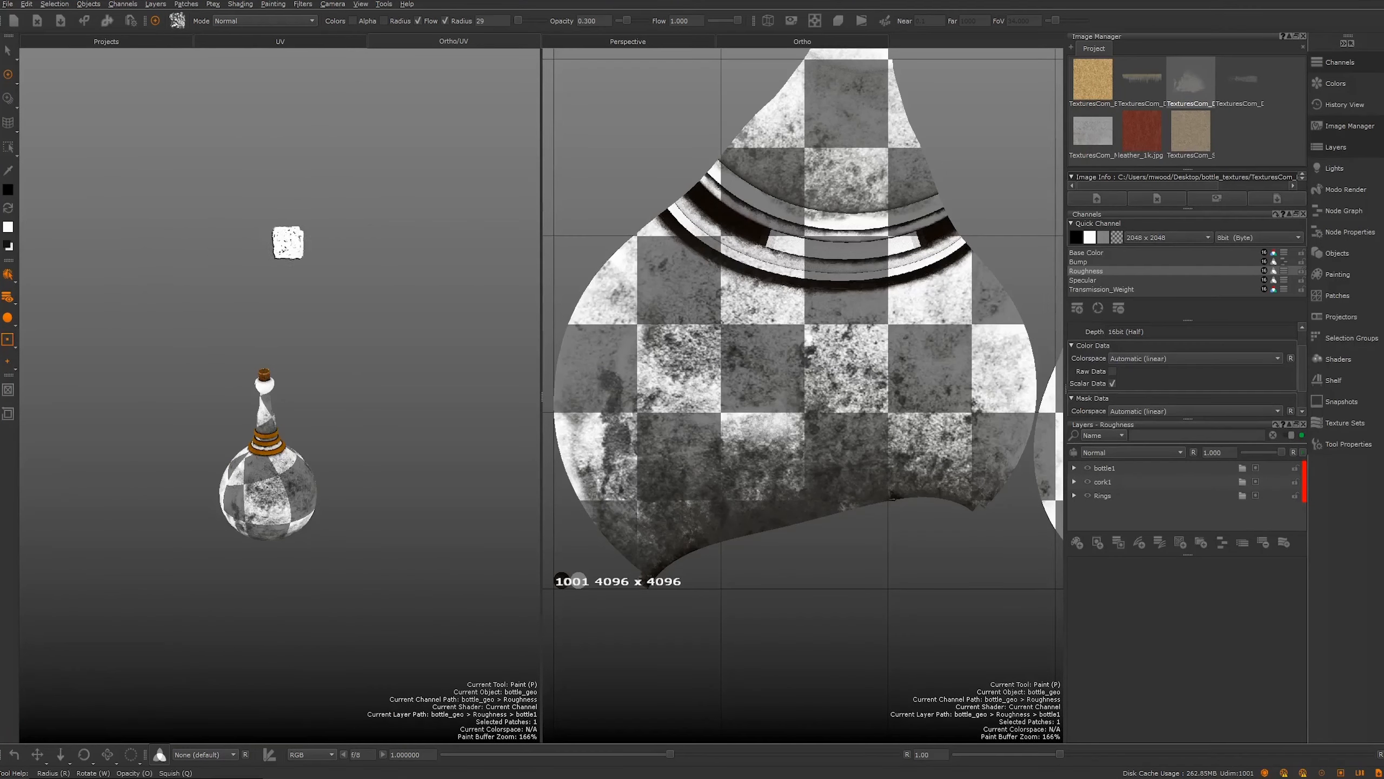
scroll(308, 390, up, 8)
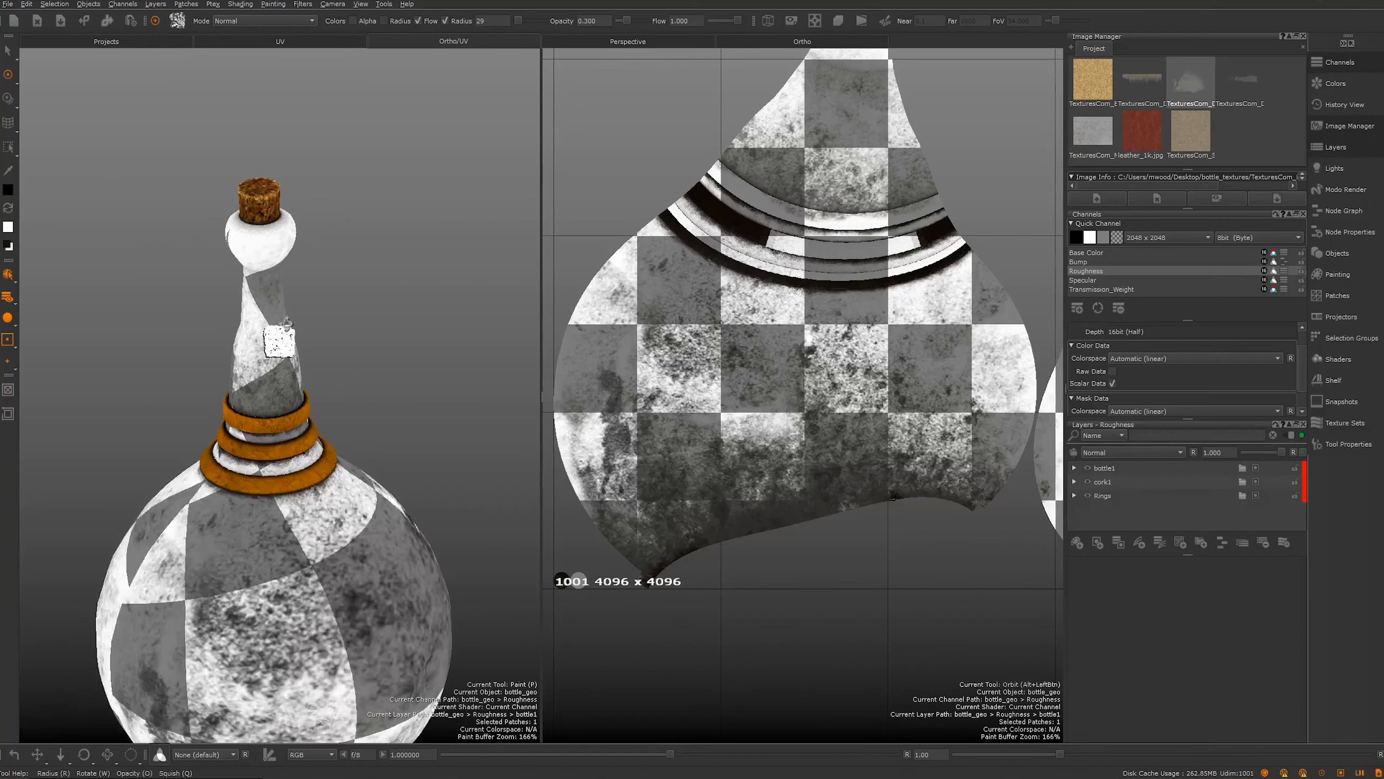
alt+right_drag(292, 320, 281, 334)
alt+middle_drag(281, 333, 358, 247)
alt+right_drag(273, 300, 328, 292)
alt+drag(240, 286, 213, 282)
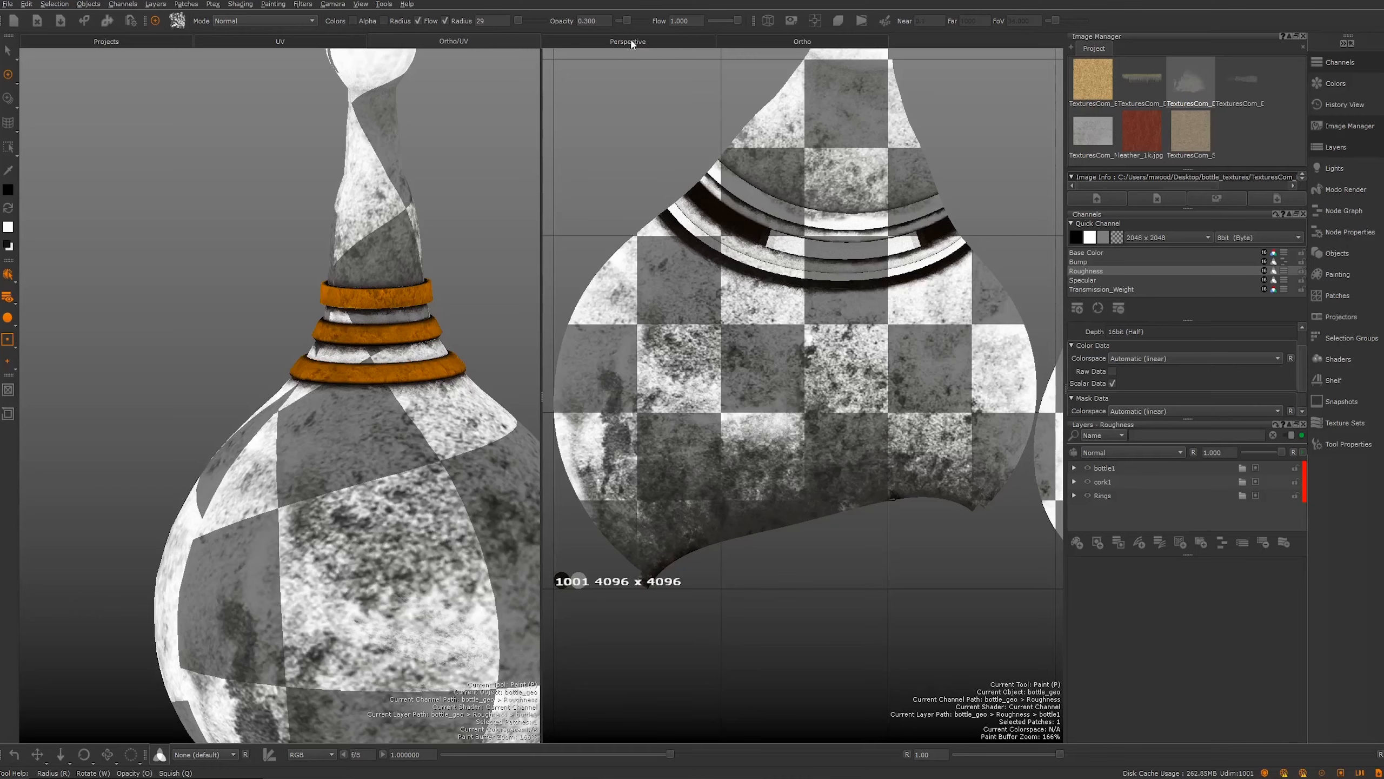
Step: Switch to the Perspective view and check the Roughness channel on the bottle's rings and body
key(F7)
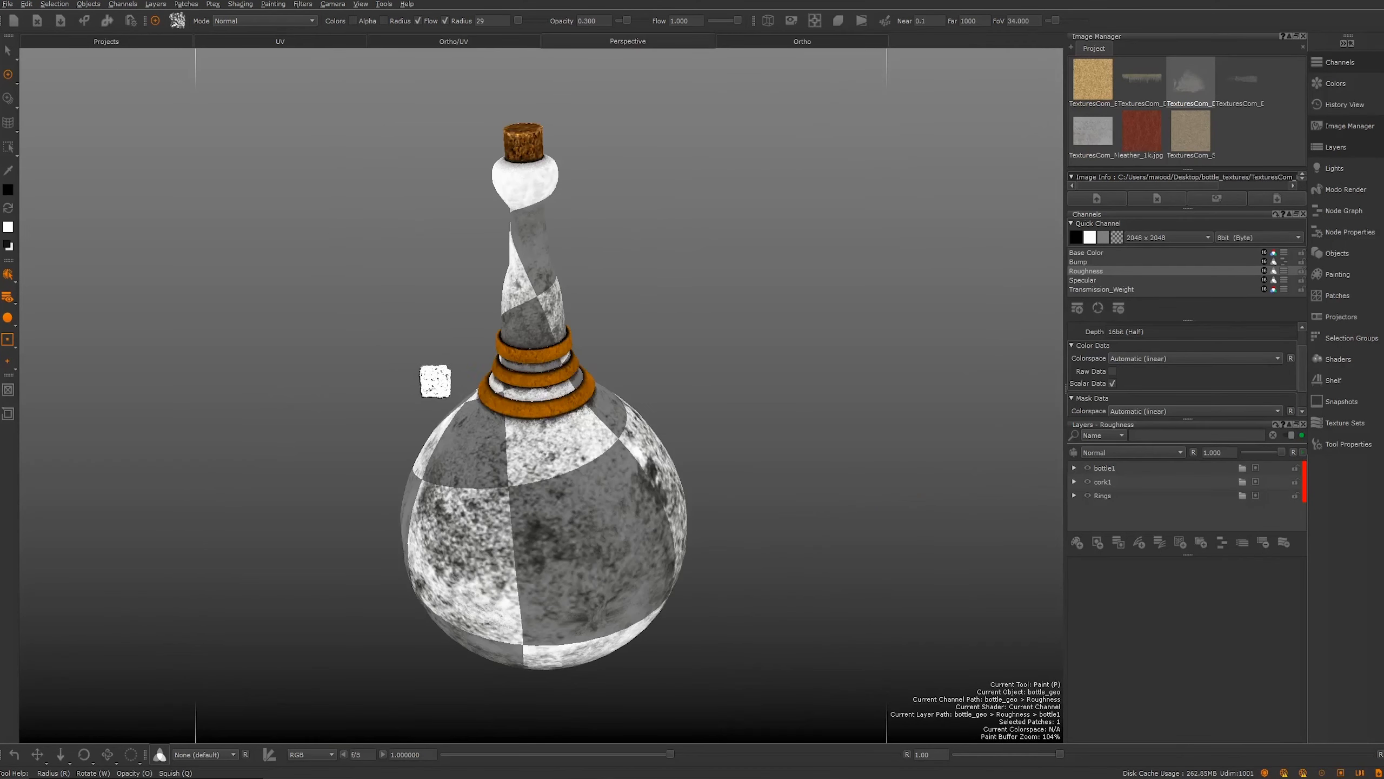
alt+right_drag(421, 373, 455, 365)
alt+drag(429, 354, 439, 332)
mouse_move(439, 332)
alt+middle_down()
mouse_move(497, 239)
mouse_move(513, 236)
alt+middle_up()
alt+right_drag(406, 298, 420, 291)
alt+drag(422, 317, 432, 309)
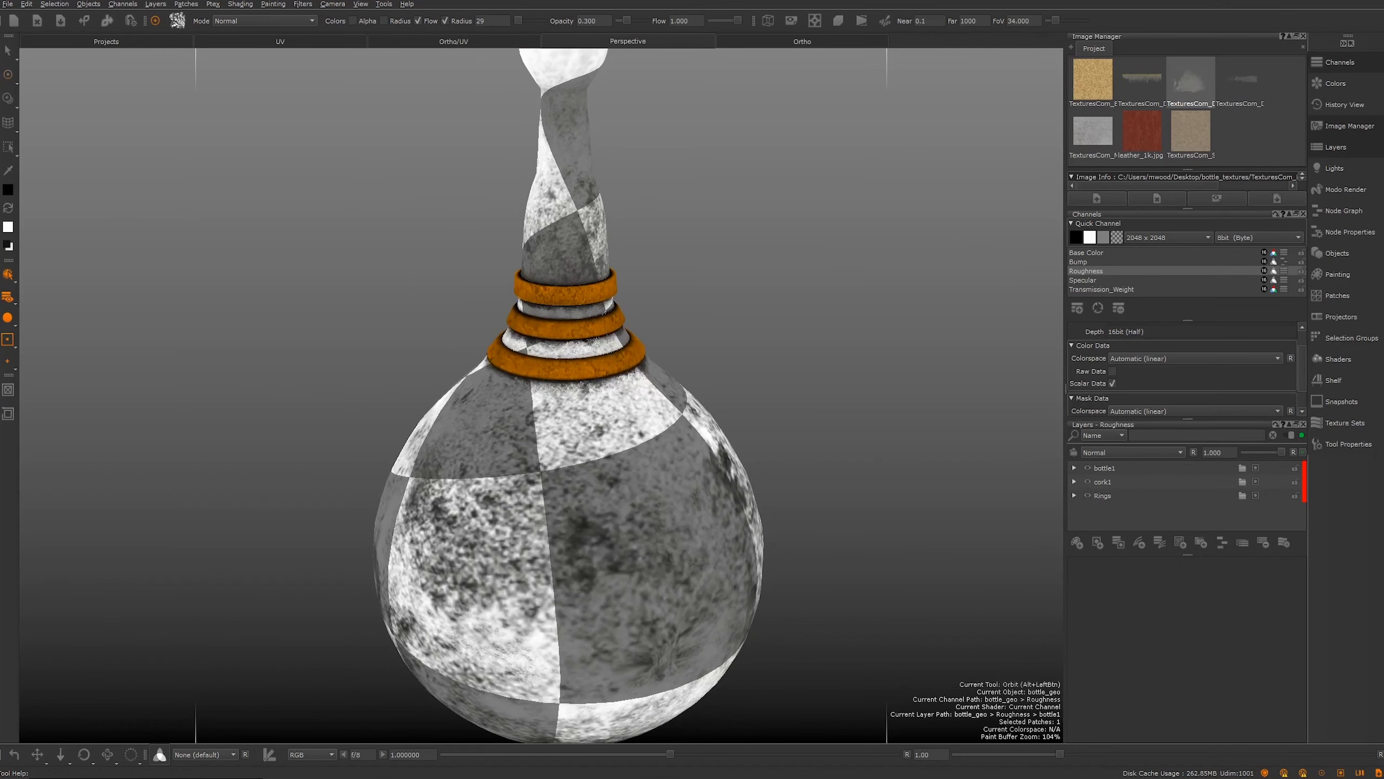
Step: Add a Saturation adjustment layer above the bottle1 group in the Roughness channel
click(1115, 470)
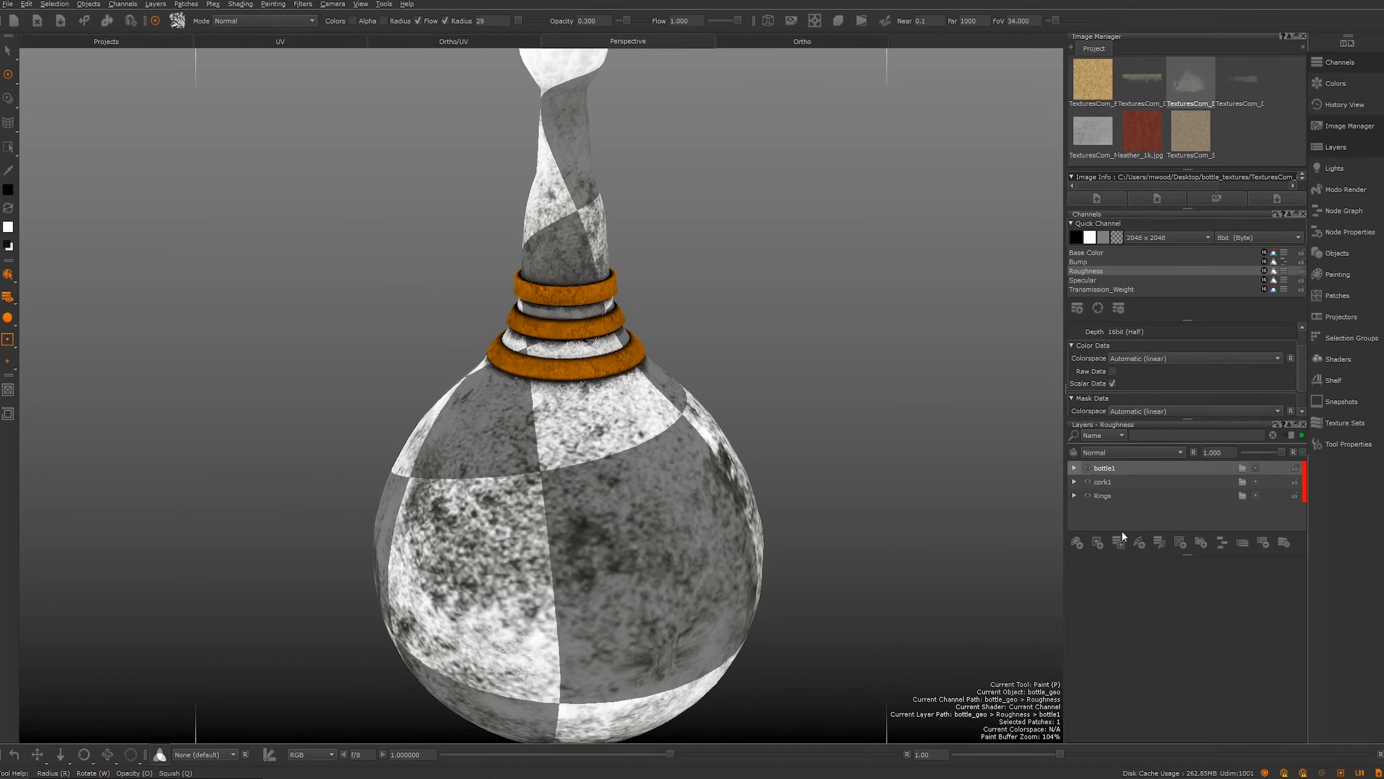
click(1138, 544)
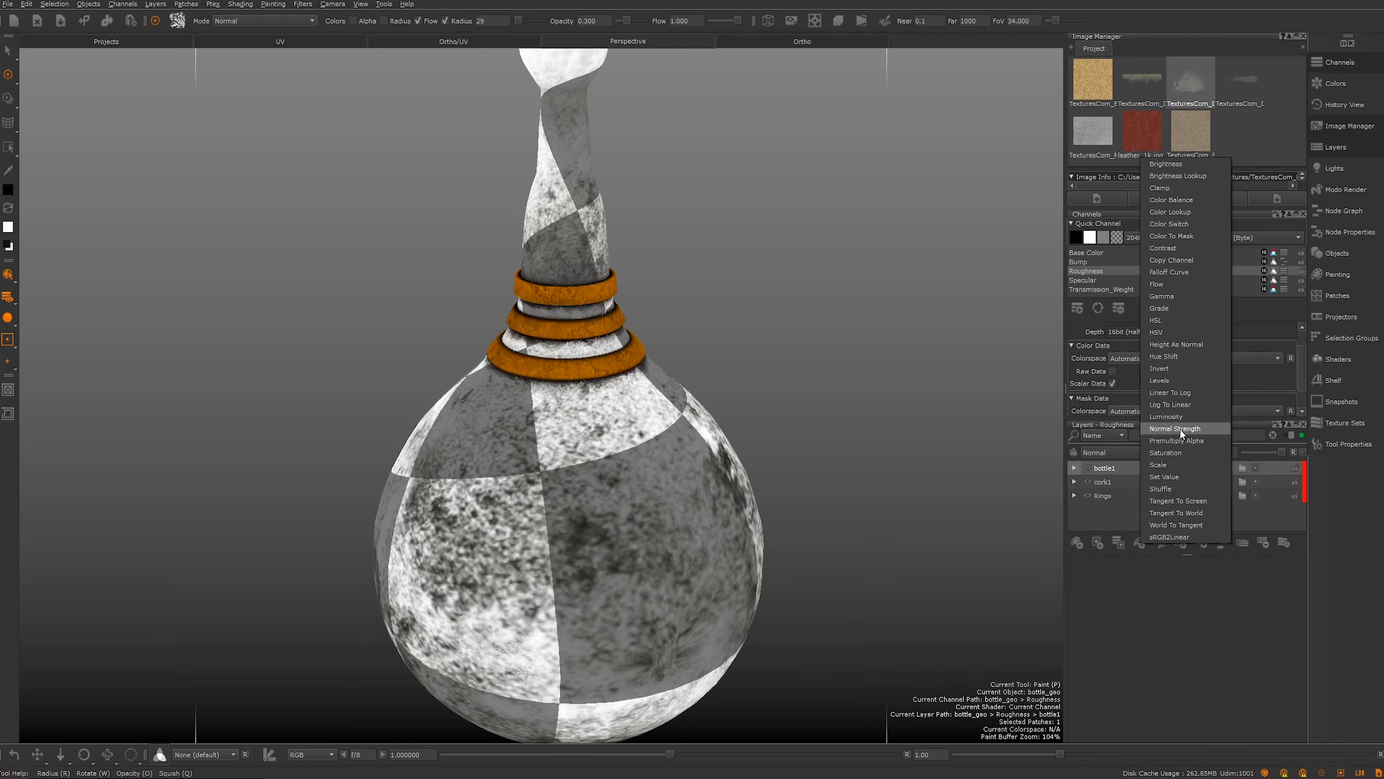
click(1163, 452)
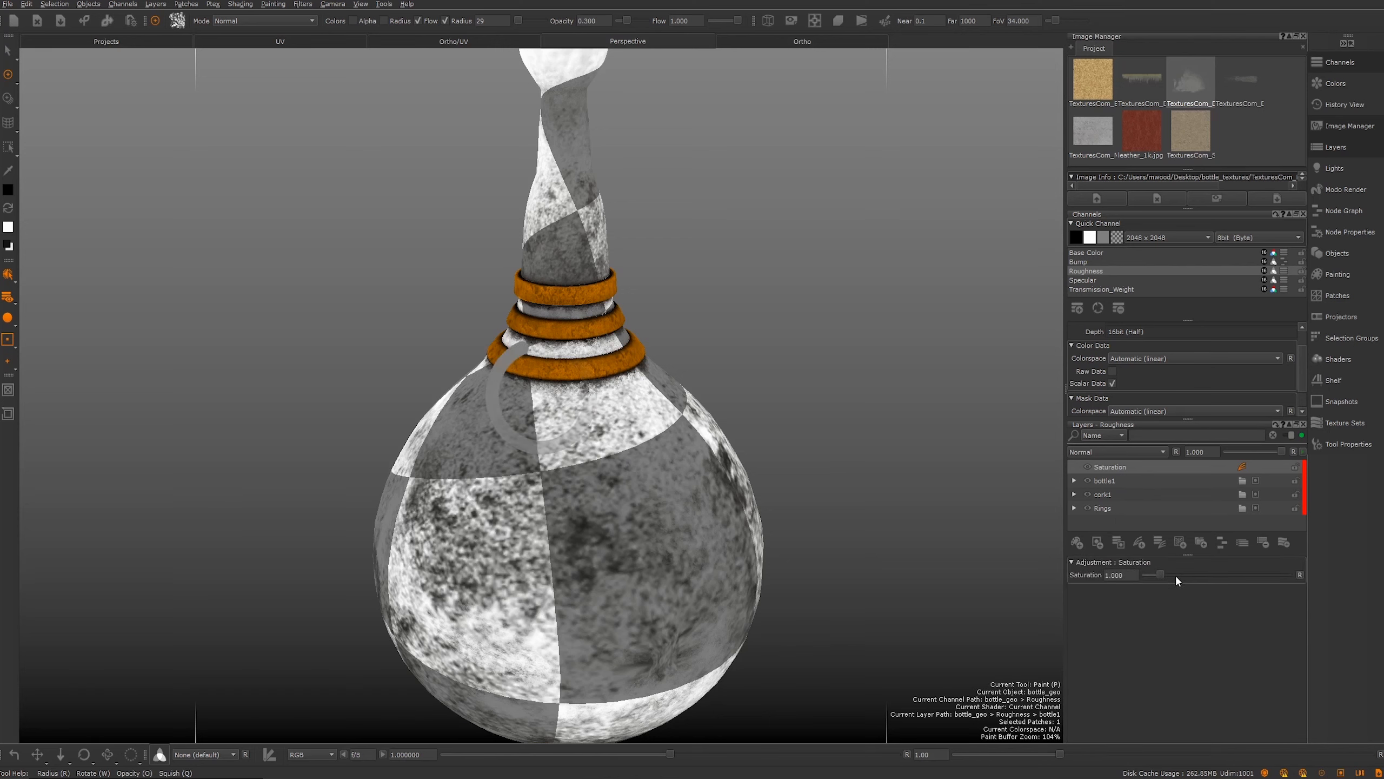
Step: Set the Saturation adjustment layer's value to 0.000 to make the Roughness channel fully greyscale
drag(1158, 574, 1055, 578)
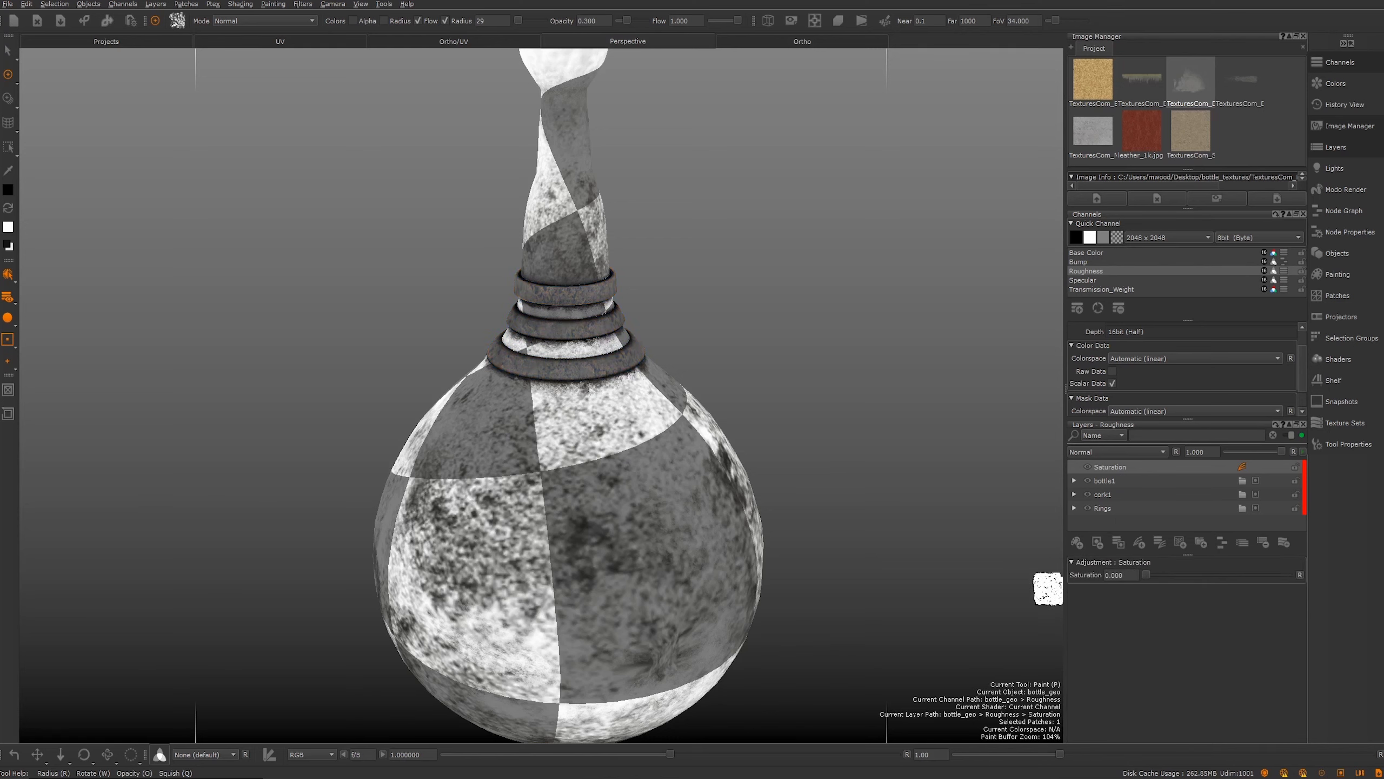
Step: Examine the desaturated Roughness channel on the bottle's cork, lip and upper neck from several angles
alt+drag(797, 272, 763, 355)
alt+middle_drag(763, 356, 736, 468)
mouse_move(735, 468)
alt+right_down()
mouse_move(757, 396)
mouse_move(803, 445)
mouse_move(759, 425)
mouse_move(766, 359)
alt+right_up()
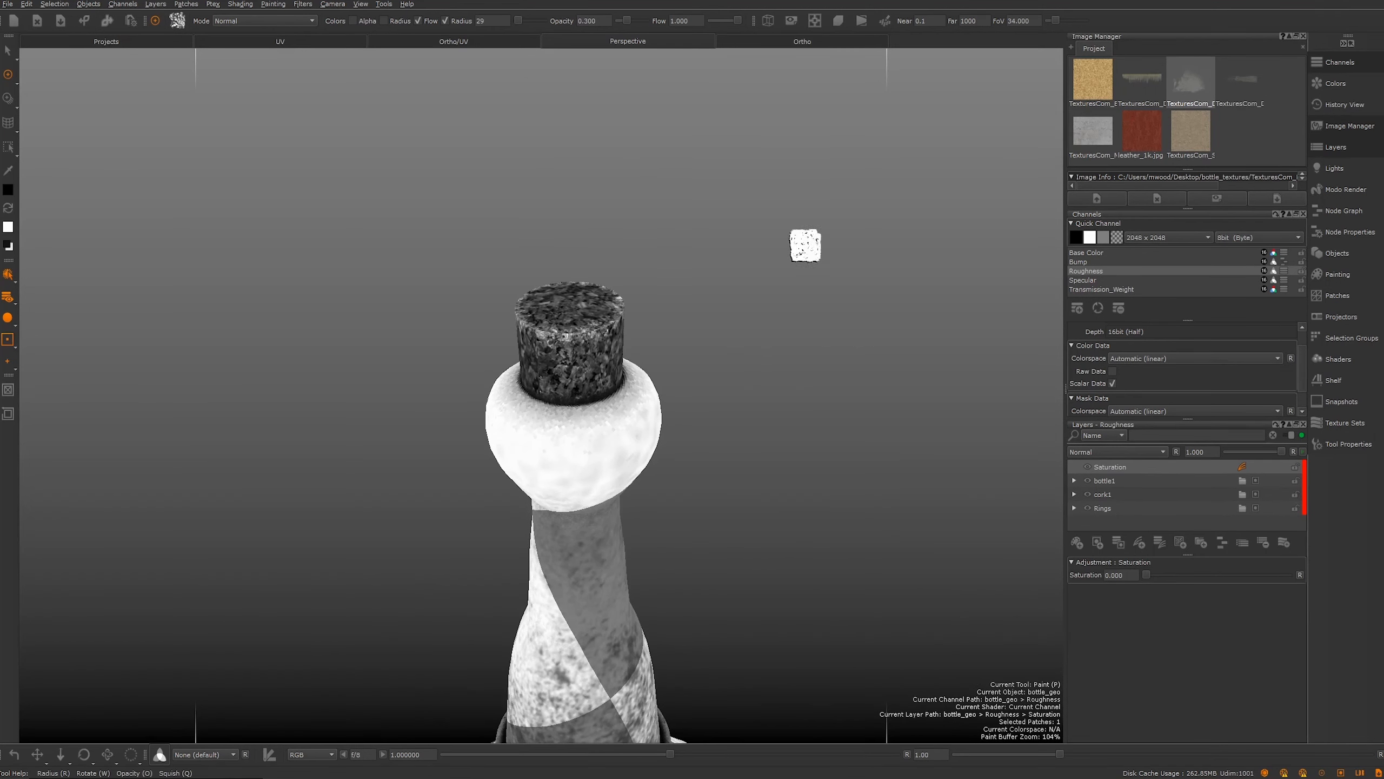
mouse_move(690, 367)
alt+mouse_down()
mouse_move(695, 340)
mouse_move(751, 321)
mouse_move(812, 327)
mouse_move(670, 316)
mouse_move(677, 335)
alt+mouse_up()
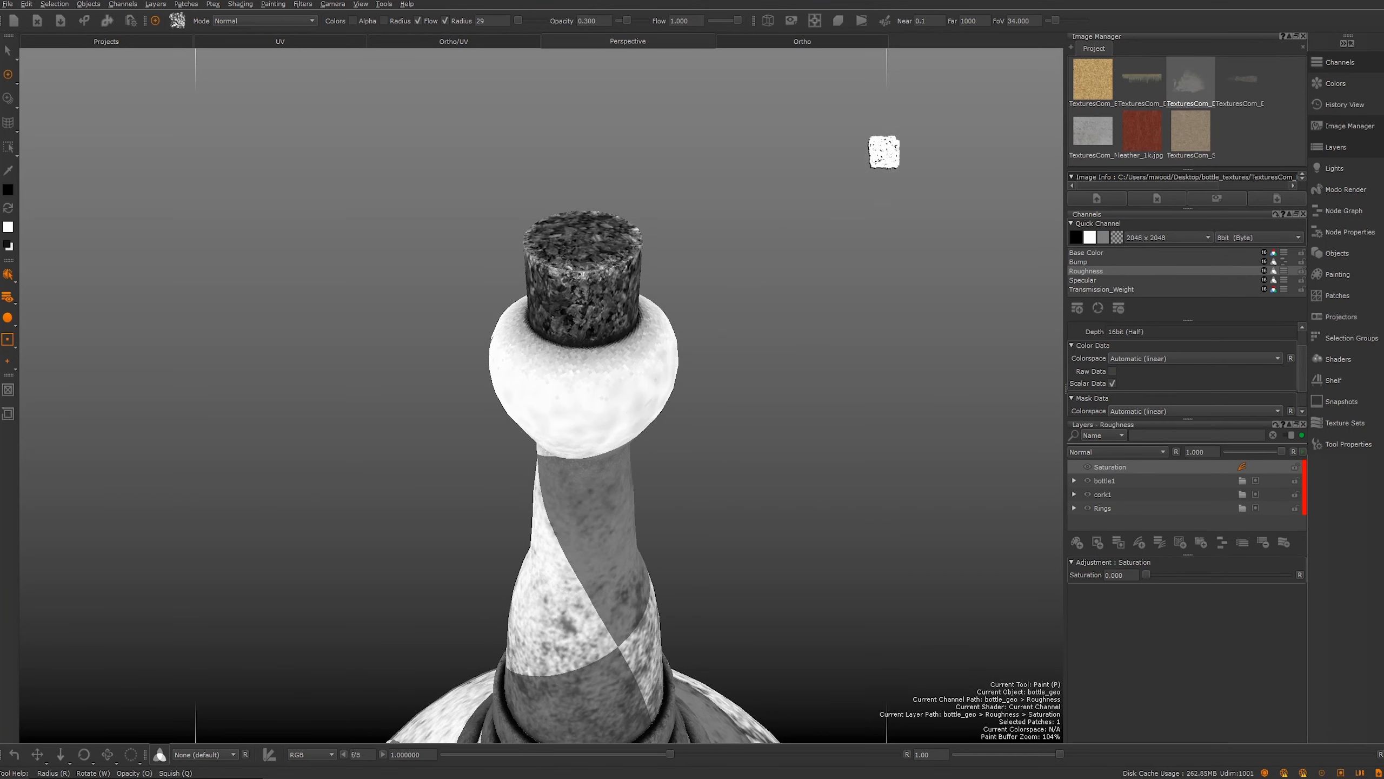
mouse_move(838, 302)
alt+mouse_down()
mouse_move(763, 313)
mouse_move(820, 306)
mouse_move(845, 330)
mouse_move(932, 297)
mouse_move(728, 331)
mouse_move(774, 310)
alt+mouse_up()
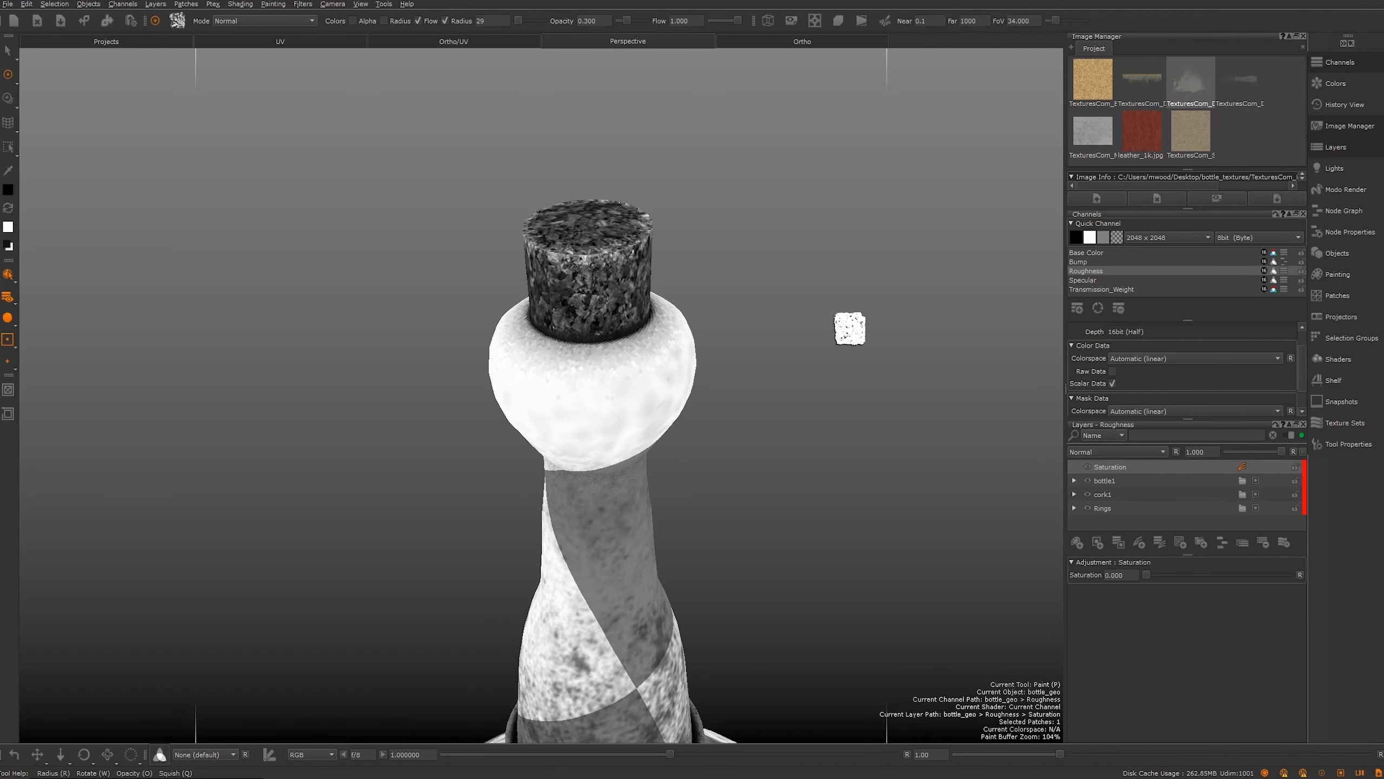
scroll(844, 325, down, 5)
scroll(754, 309, up, 5)
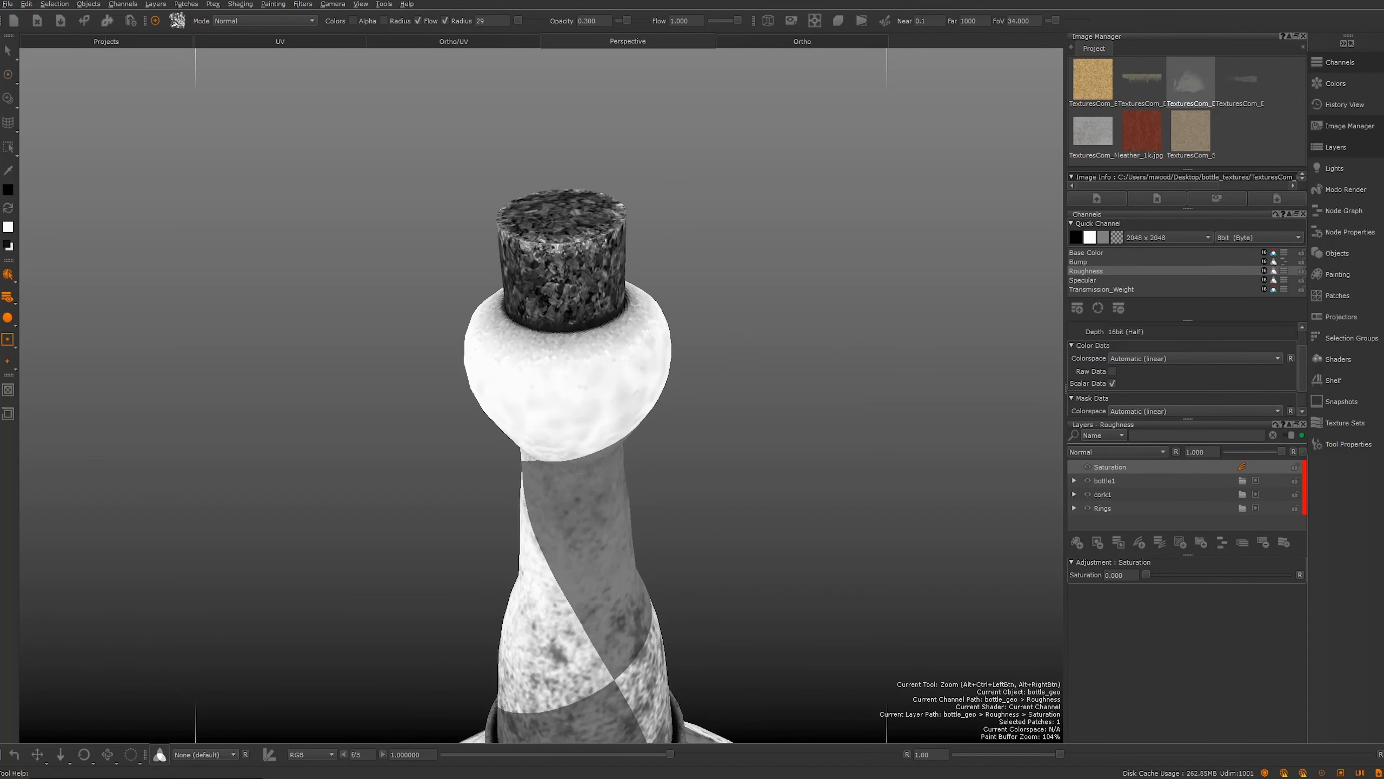
alt+right_drag(758, 281, 747, 283)
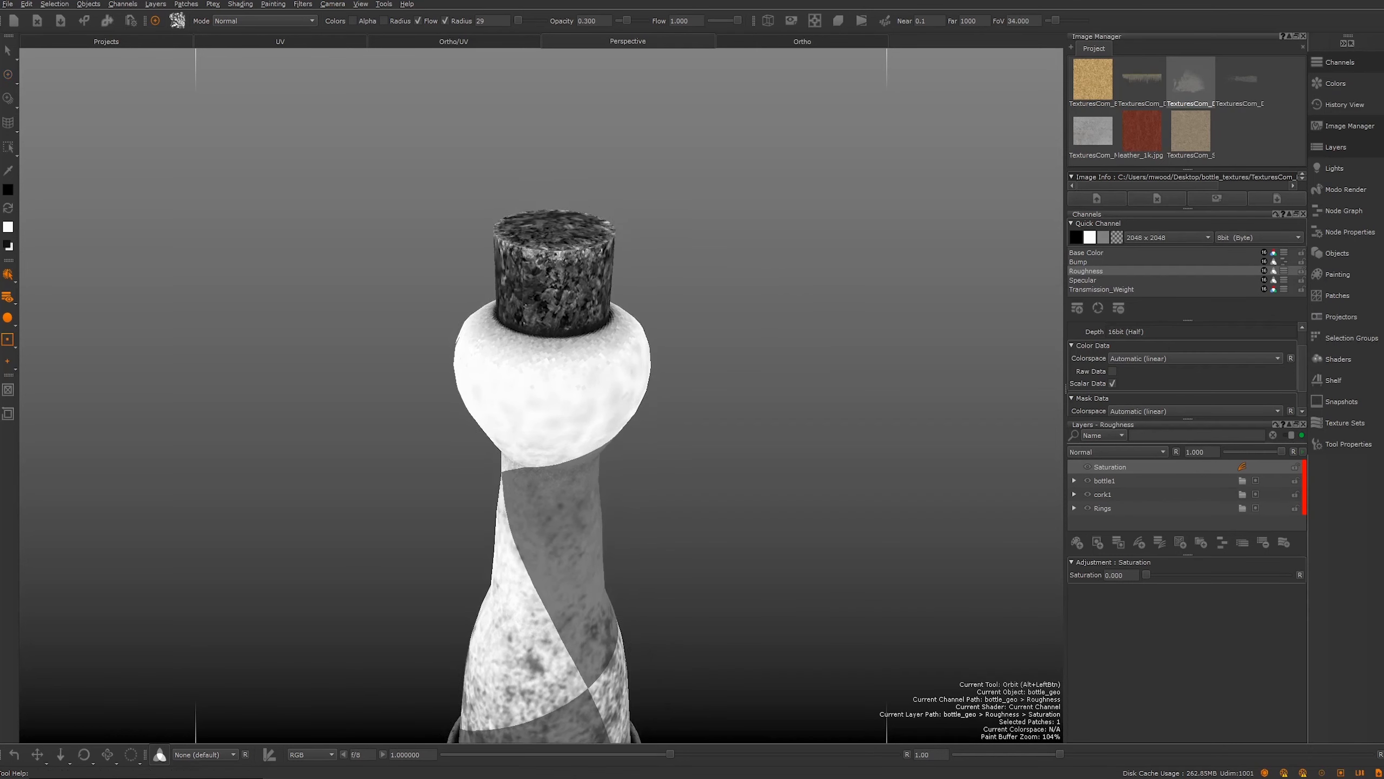
alt+drag(630, 319, 781, 393)
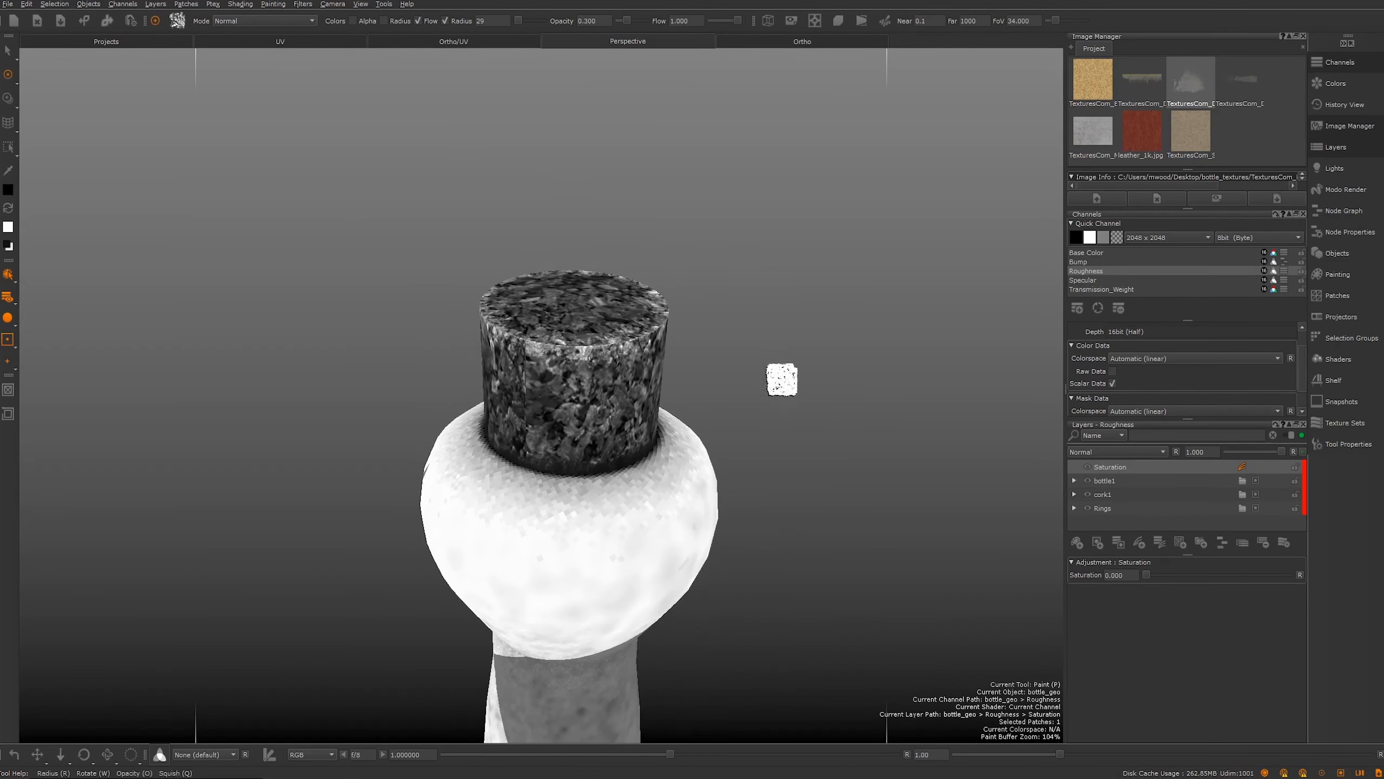
alt+drag(784, 303, 825, 305)
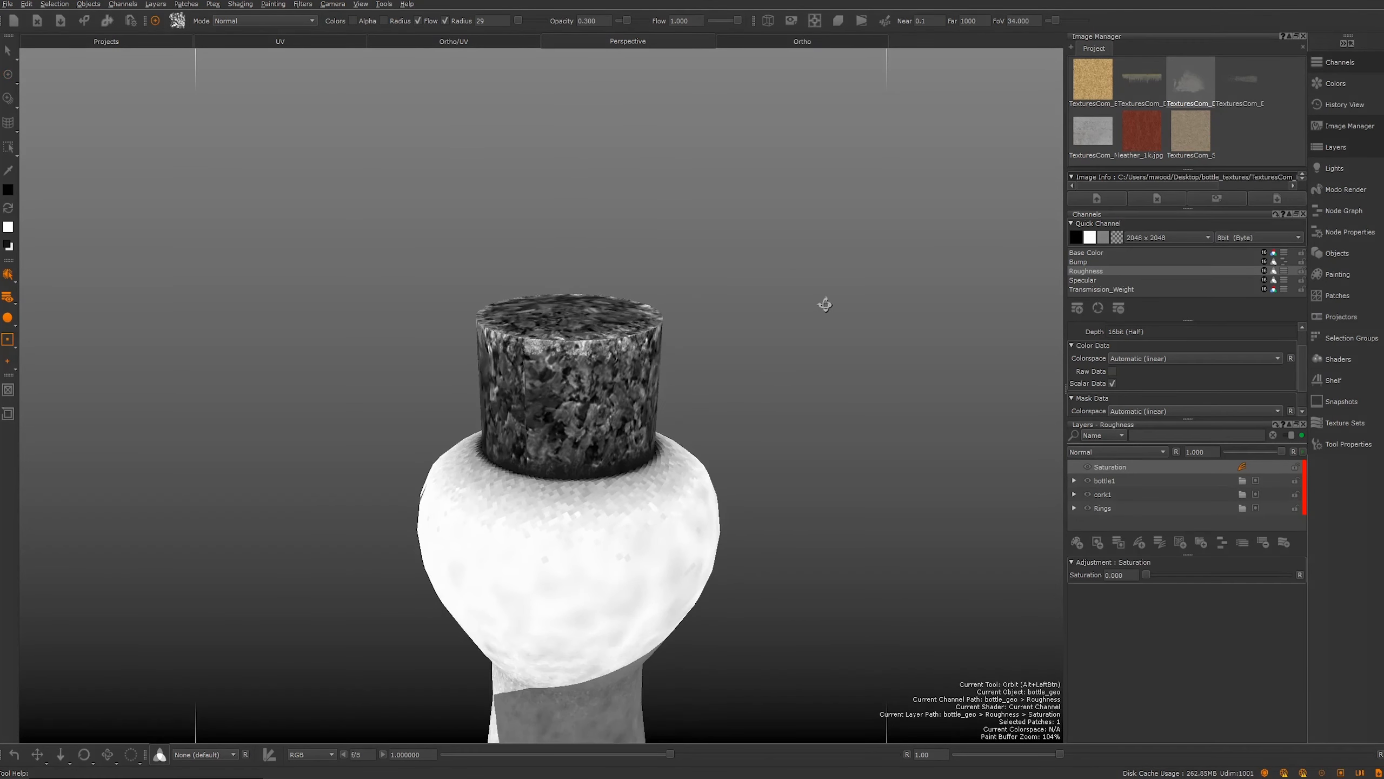
Step: Inspect the greyscale Roughness values on the bottle's rings and round checkered body in the 3D view
mouse_move(875, 439)
alt+right_down()
mouse_move(775, 402)
mouse_move(752, 418)
mouse_move(438, 436)
mouse_move(698, 420)
mouse_move(757, 370)
mouse_move(558, 369)
mouse_move(448, 340)
mouse_move(603, 515)
alt+right_up()
mouse_move(611, 503)
alt+mouse_down()
mouse_move(665, 207)
mouse_move(668, 272)
mouse_move(642, 185)
mouse_move(607, 277)
mouse_move(609, 365)
mouse_move(632, 427)
mouse_move(673, 416)
mouse_move(665, 429)
alt+mouse_up()
key(p)
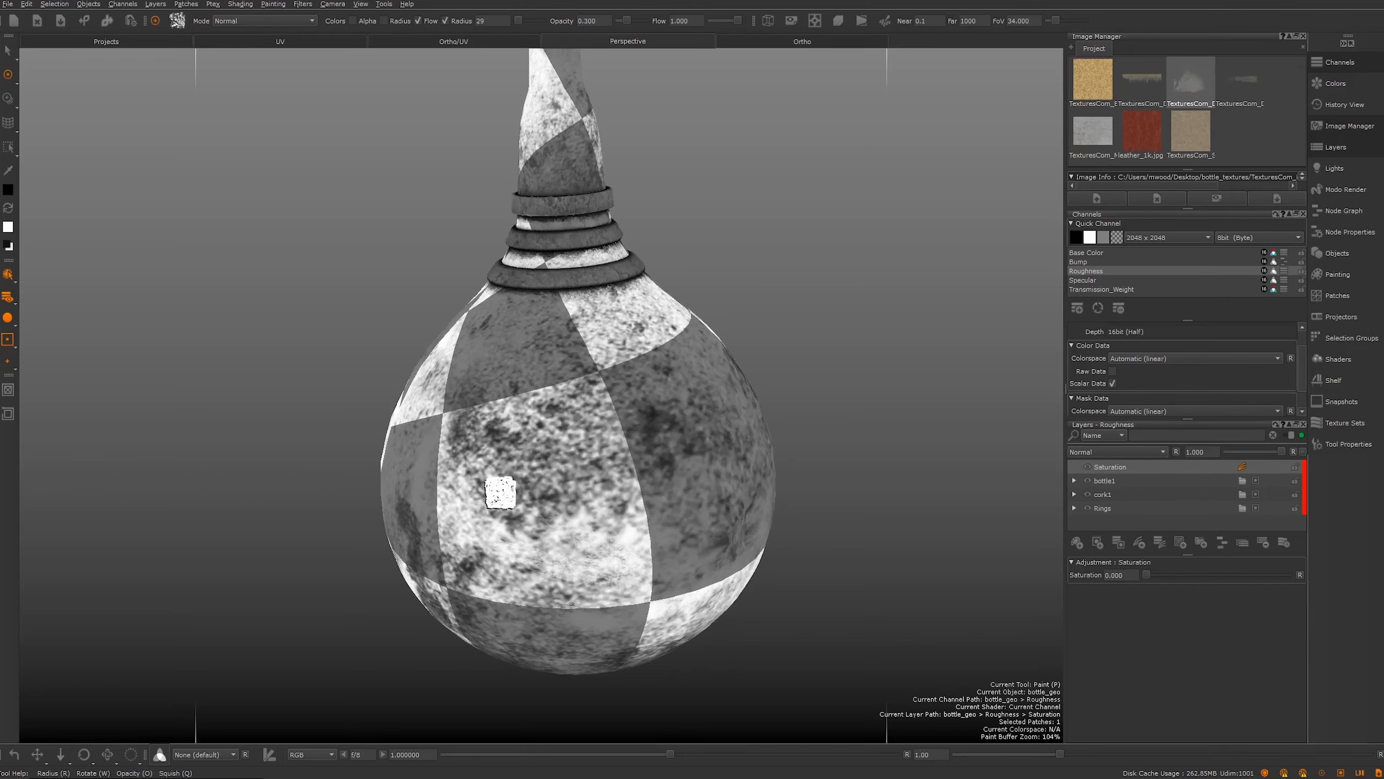
alt+drag(516, 358, 638, 388)
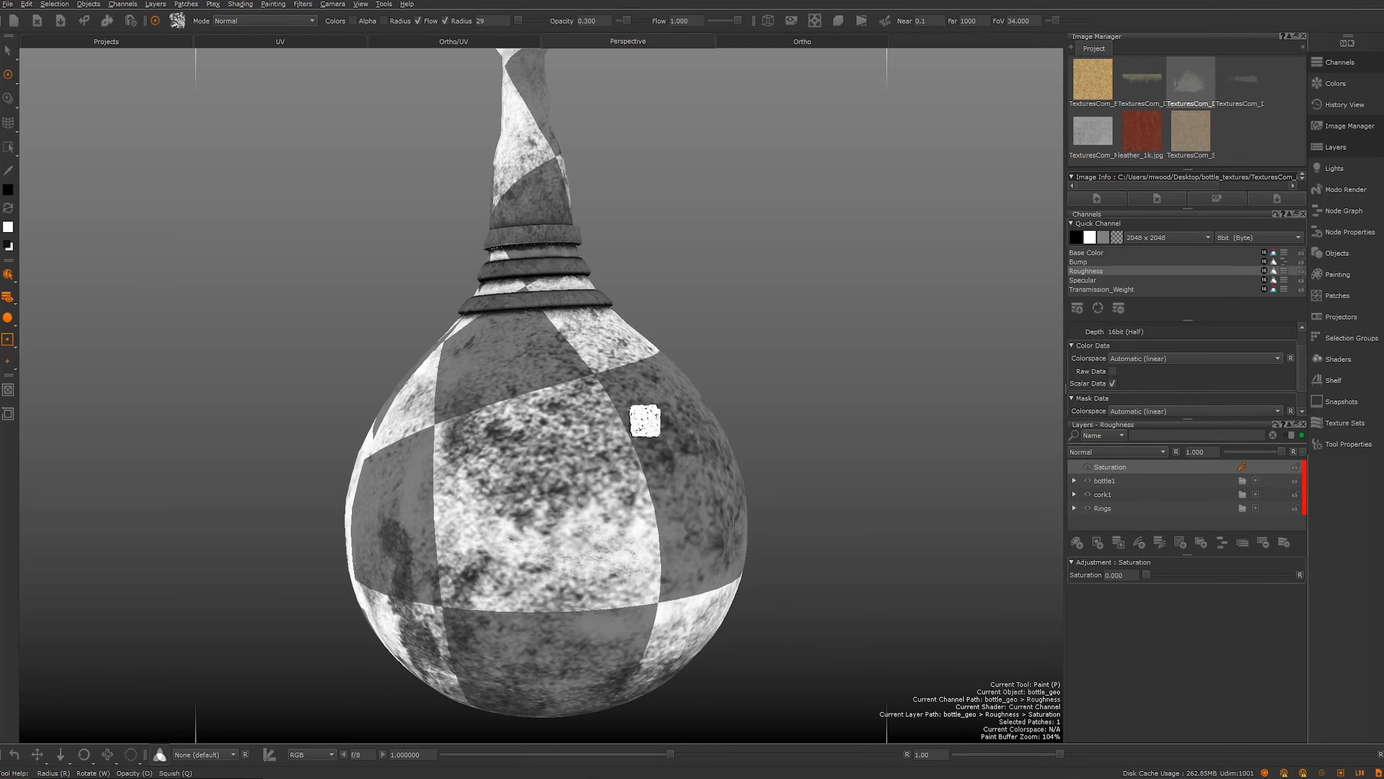
Step: Examine the roughness texture across the bottle's body and around the neck rings up close
mouse_move(683, 327)
alt+mouse_down()
mouse_move(421, 405)
mouse_move(668, 368)
mouse_move(605, 377)
mouse_move(687, 338)
alt+mouse_up()
mouse_move(559, 312)
alt+middle_down()
mouse_move(588, 464)
mouse_move(532, 512)
mouse_move(525, 364)
alt+middle_up()
alt+drag(525, 365, 570, 366)
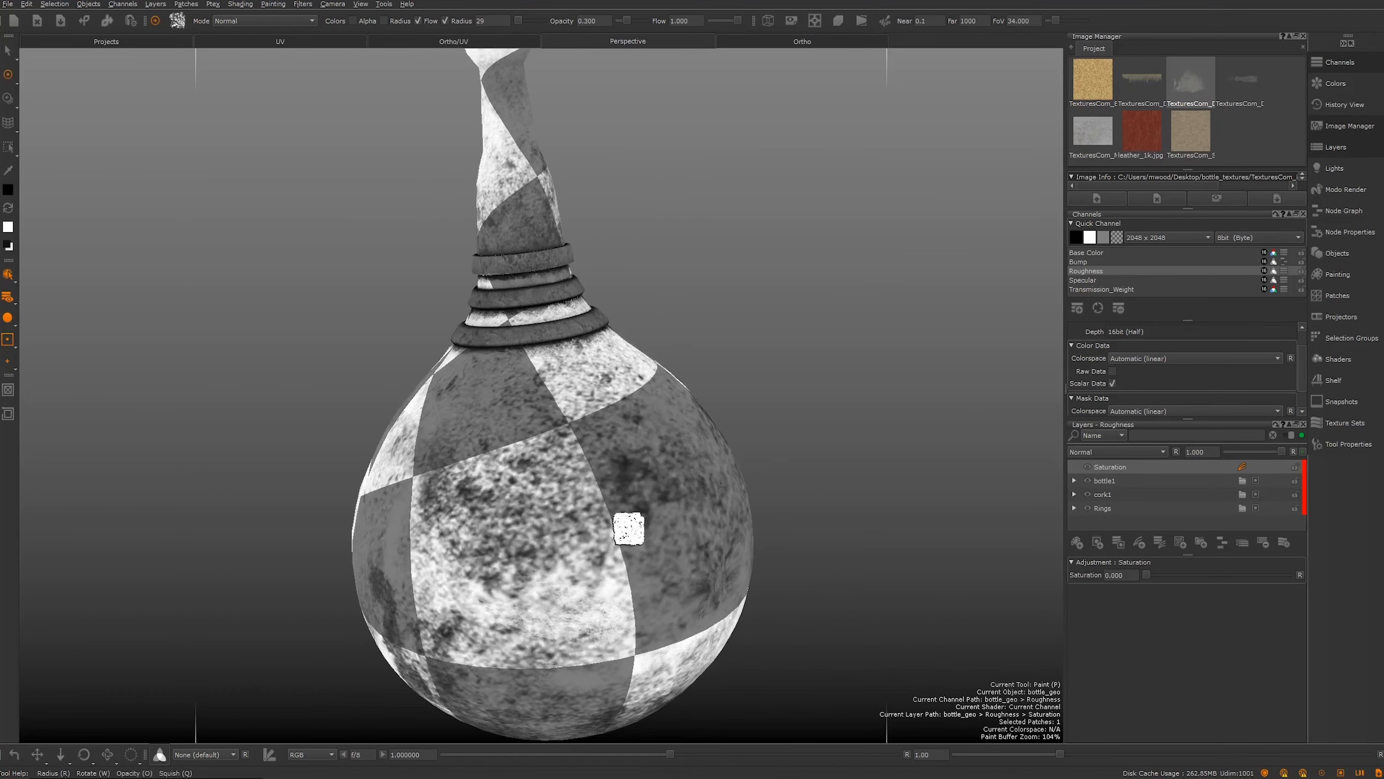
alt+middle_drag(582, 477, 696, 471)
alt+drag(501, 406, 510, 383)
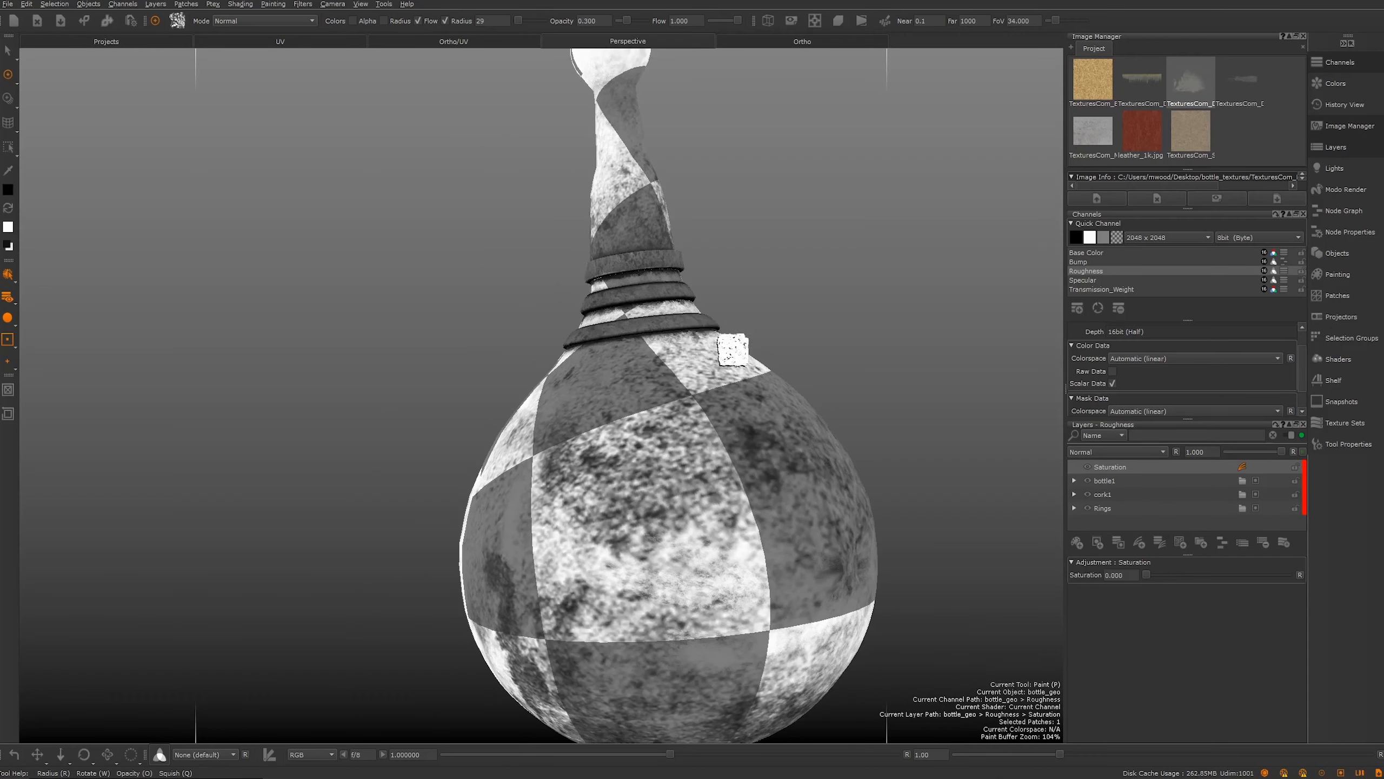
alt+drag(742, 340, 748, 389)
alt+middle_drag(749, 389, 667, 312)
alt+right_drag(665, 311, 679, 392)
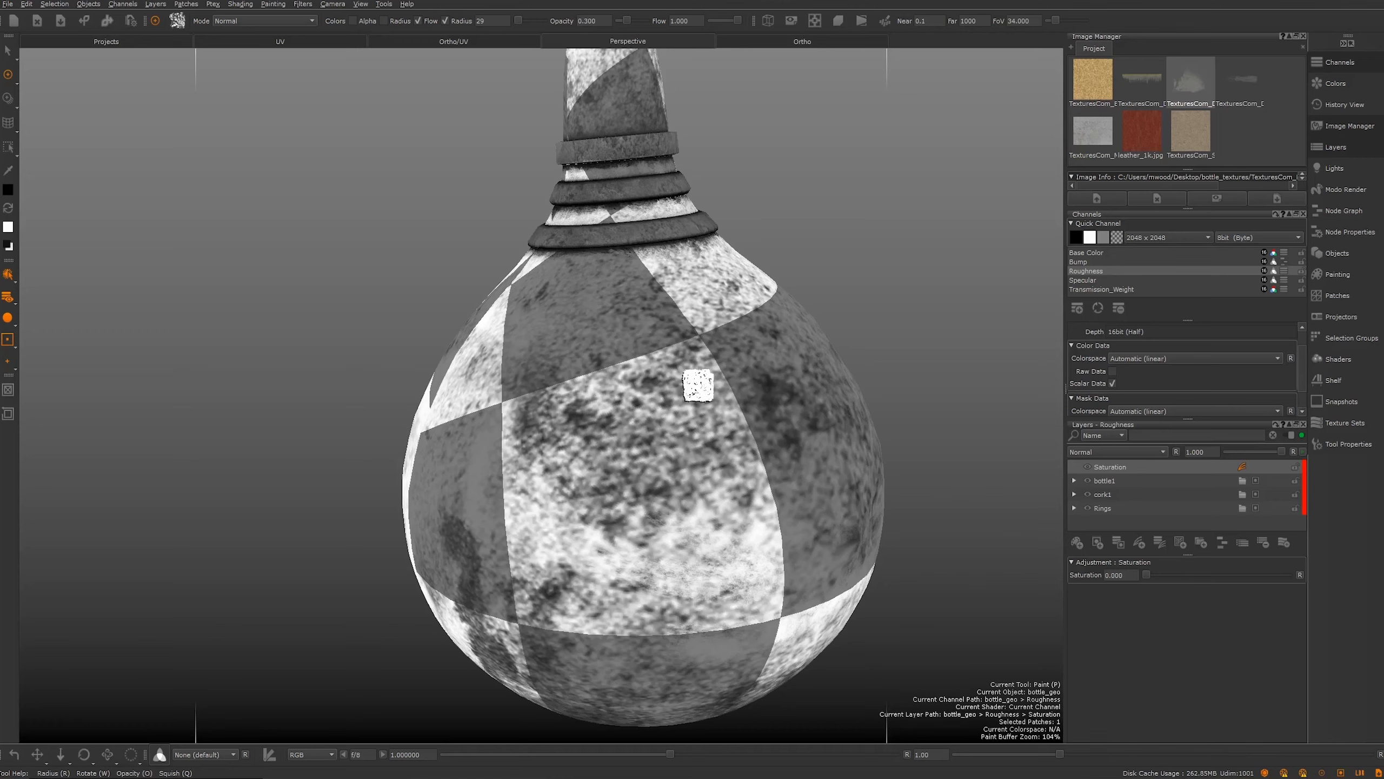
alt+right_drag(405, 326, 557, 351)
alt+middle_drag(557, 351, 504, 501)
alt+drag(771, 314, 583, 285)
alt+right_drag(584, 284, 794, 331)
alt+drag(794, 331, 763, 393)
alt+right_drag(762, 393, 819, 417)
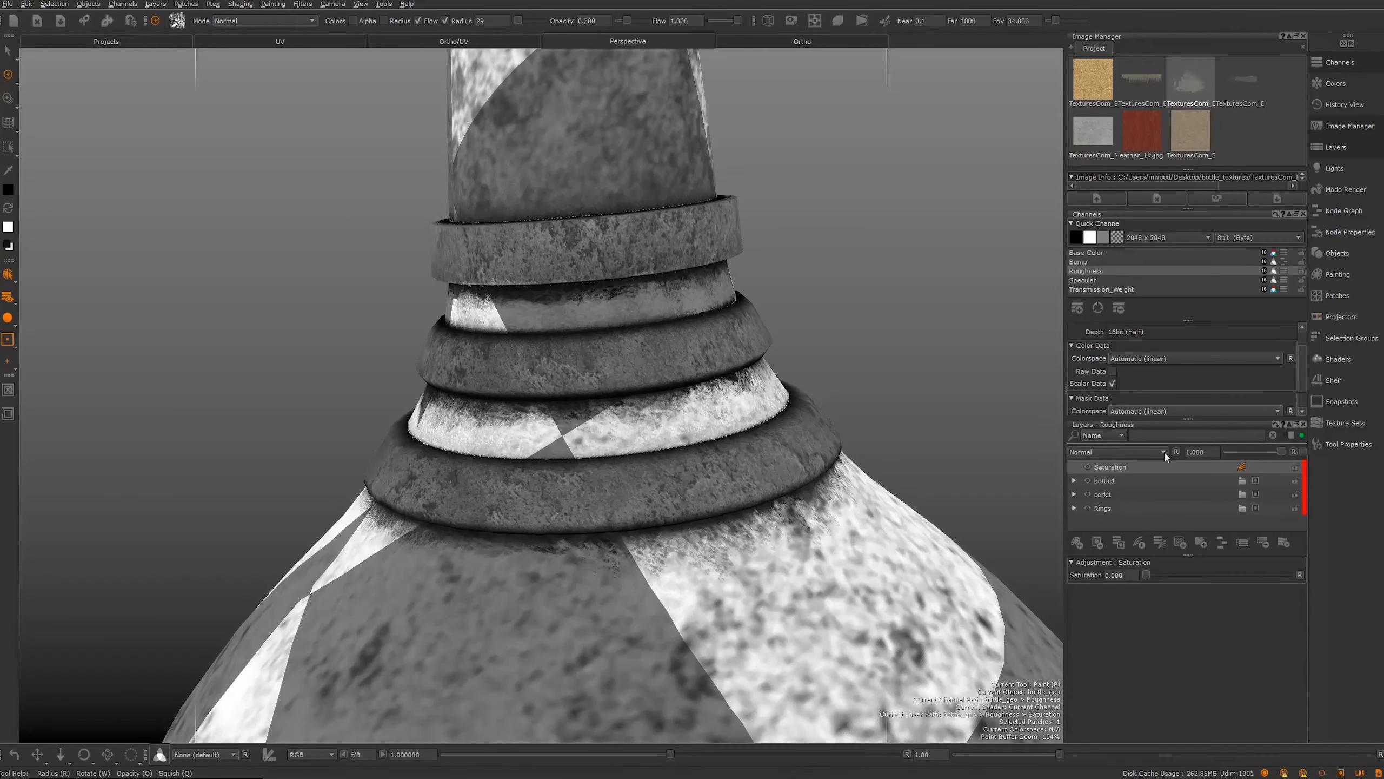
Step: Expand the Rings group in the Roughness channel's layer stack and select its light_yellow layer
click(1106, 509)
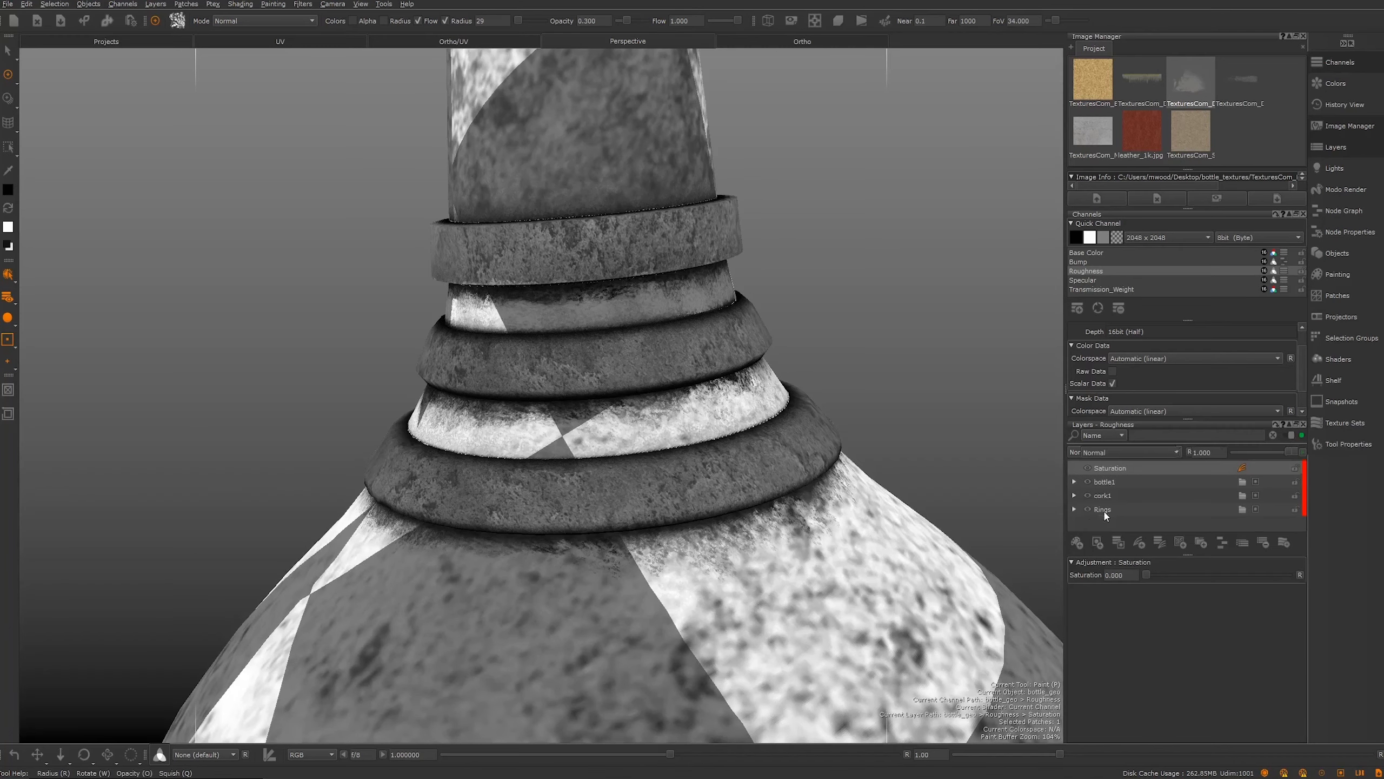
click(1074, 509)
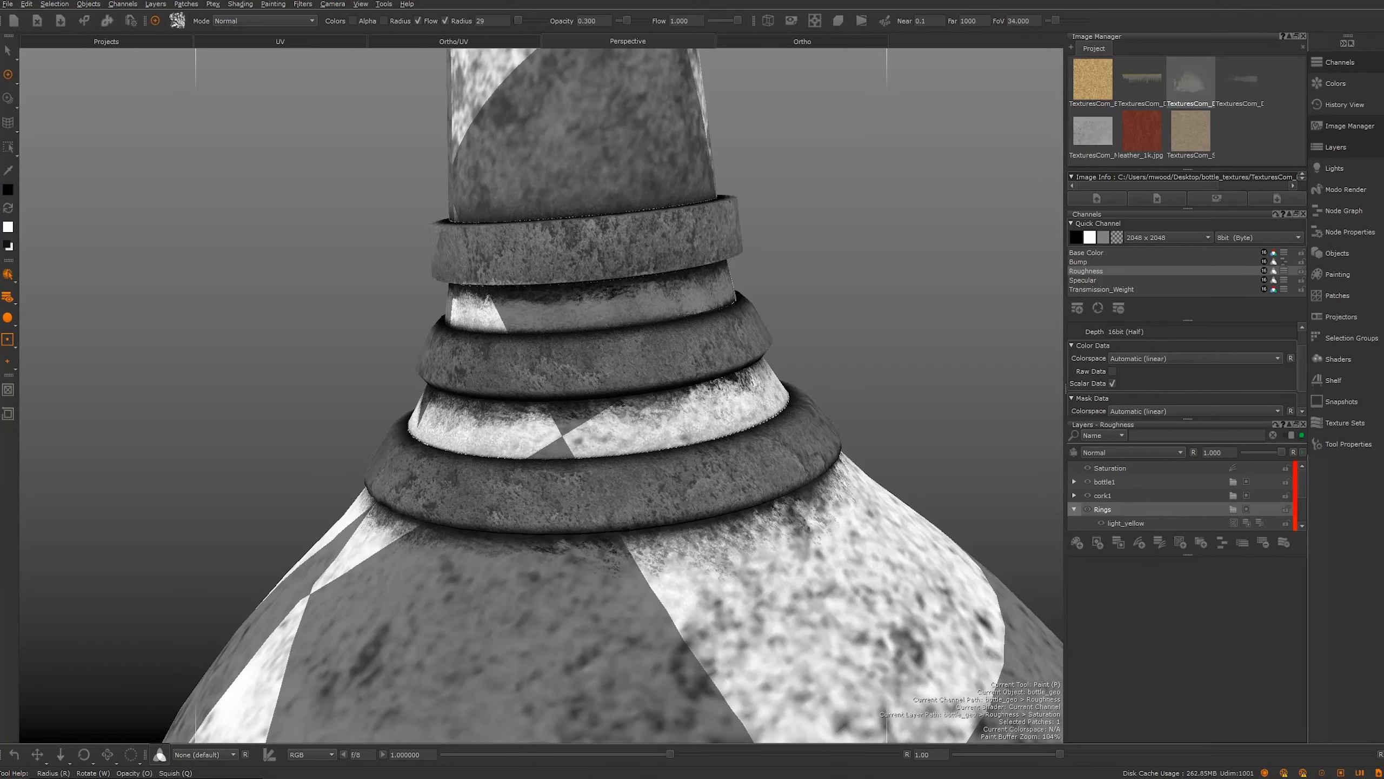
scroll(683, 446, up, 2)
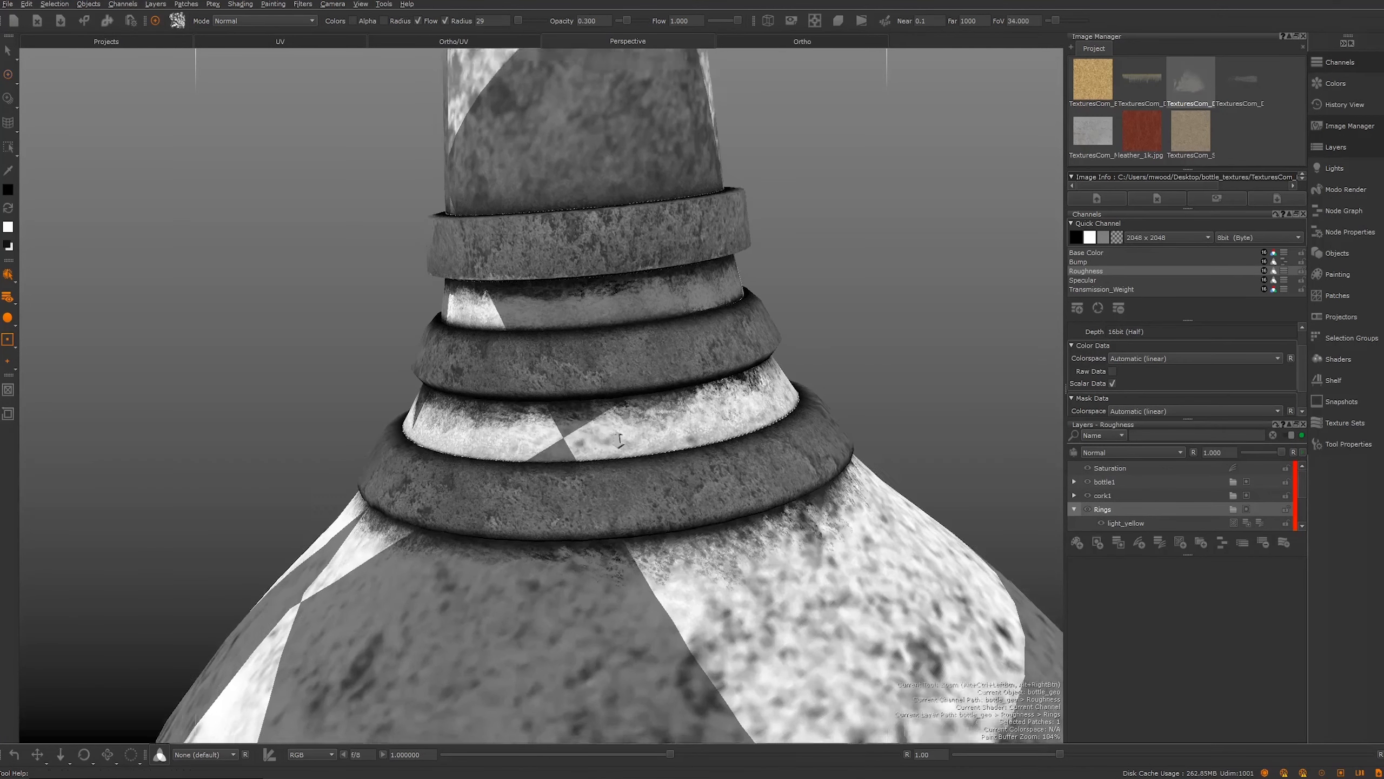
drag(1303, 489, 1300, 507)
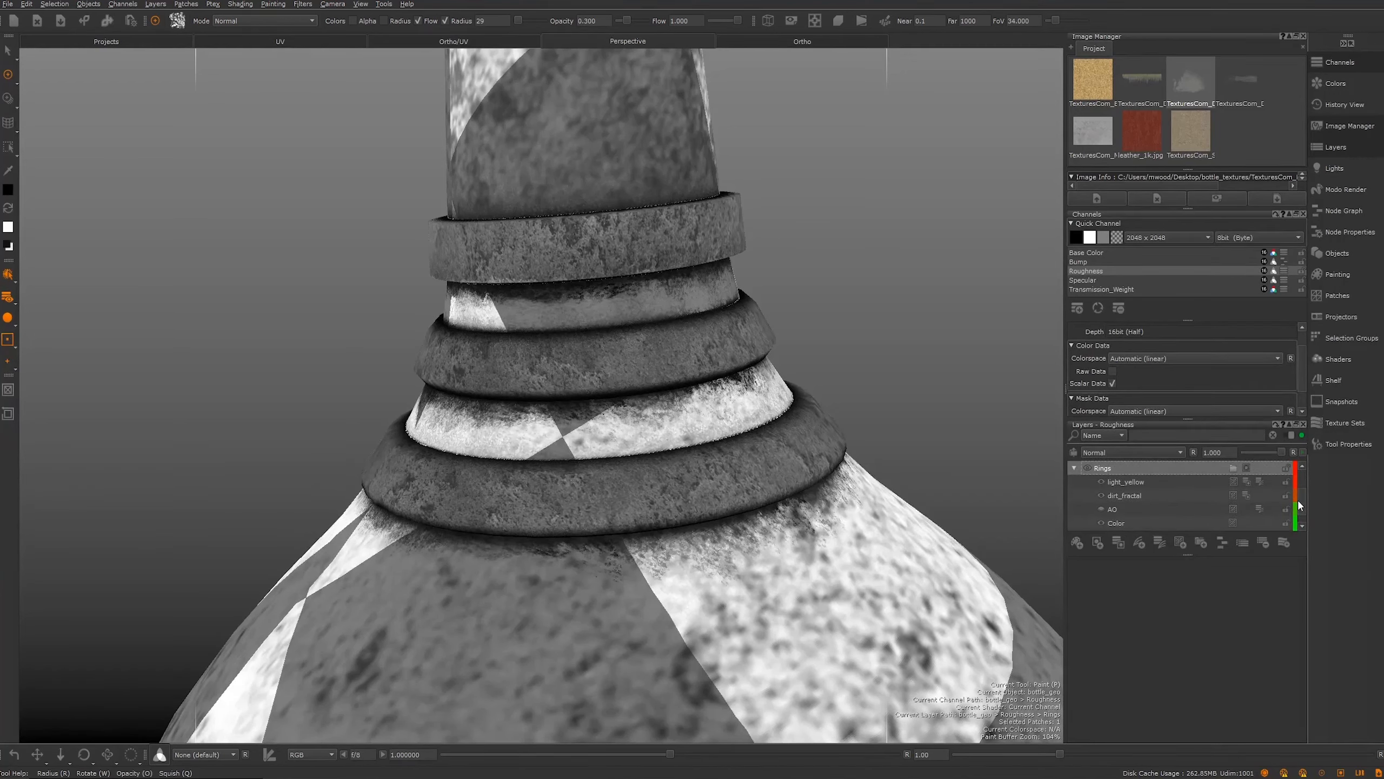
click(1138, 482)
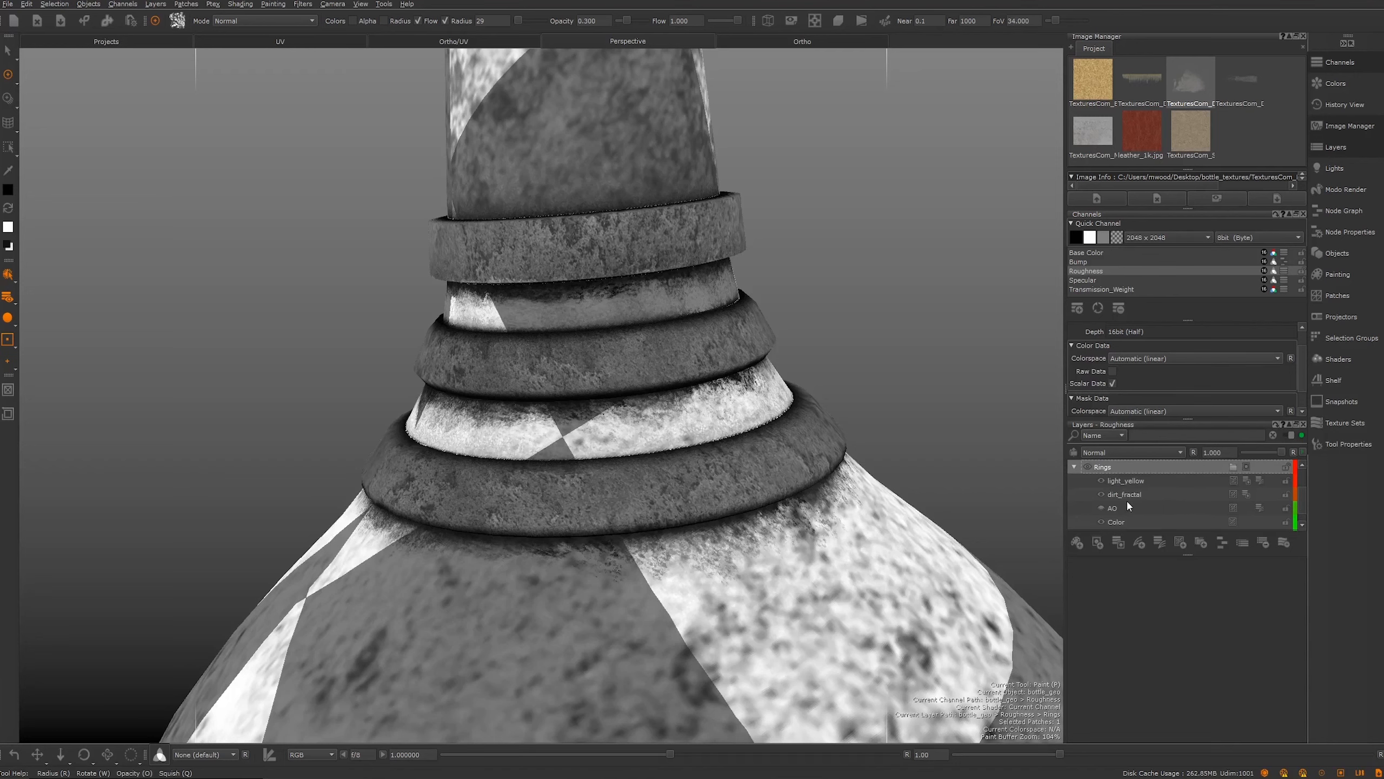
Step: Try a Brightness Lookup adjustment with a reshaped curve above the light_yellow layer, and remove the adjustment
click(1138, 543)
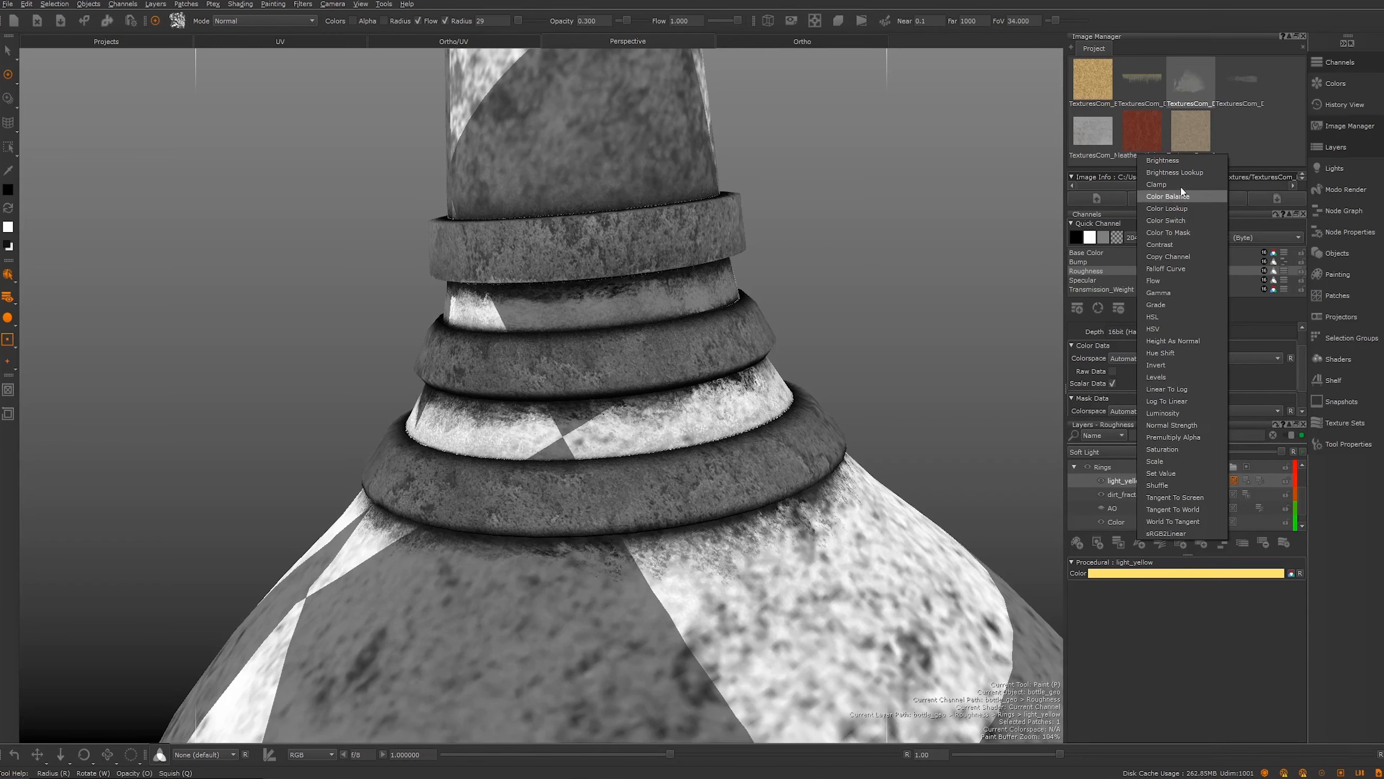
click(1168, 173)
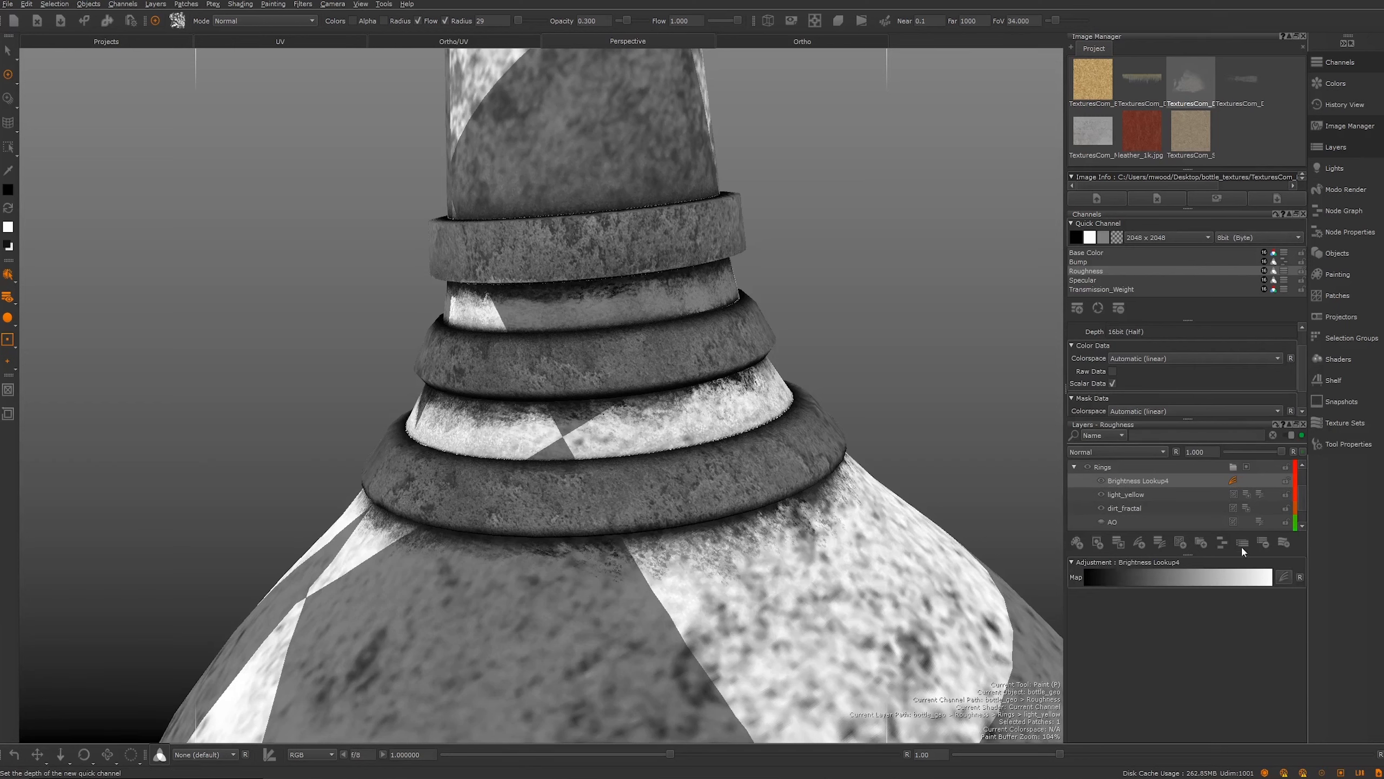
click(1283, 577)
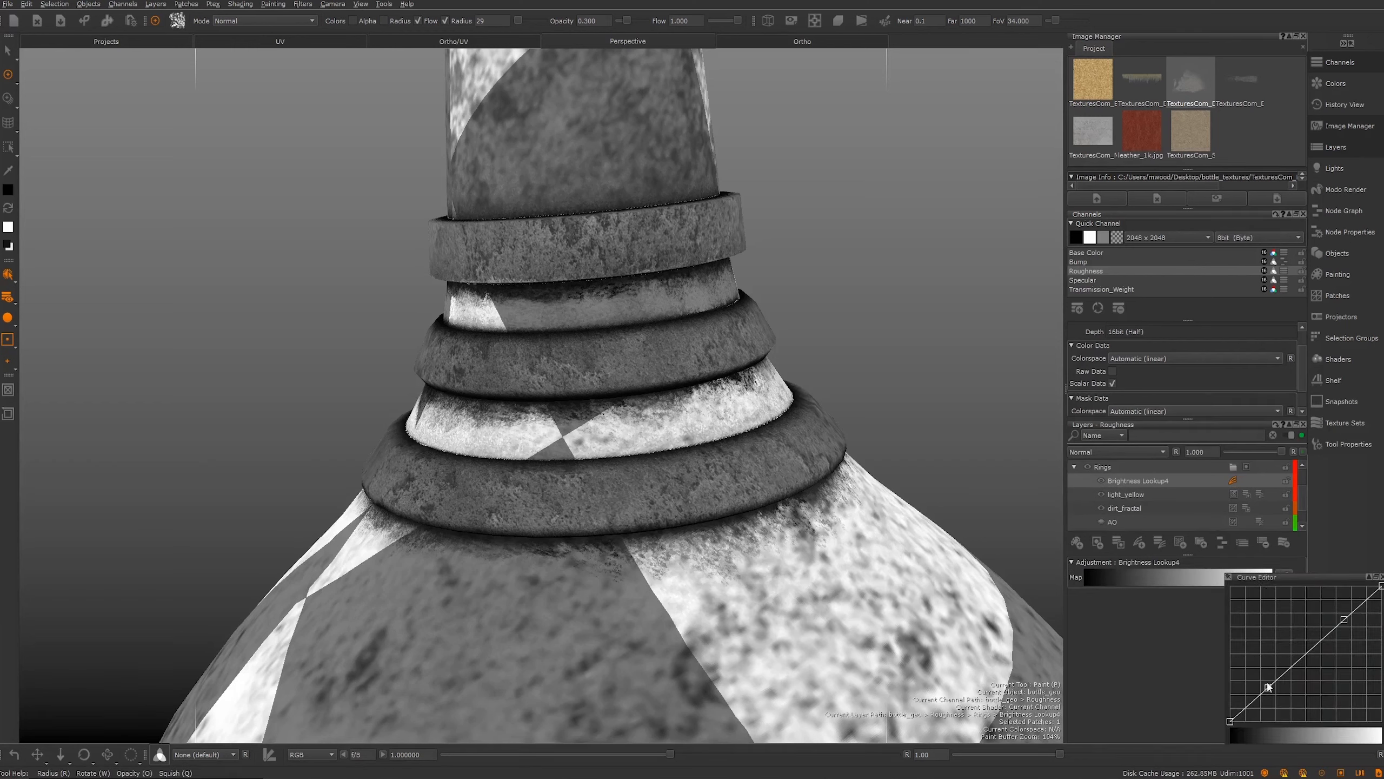
drag(1286, 699, 1282, 698)
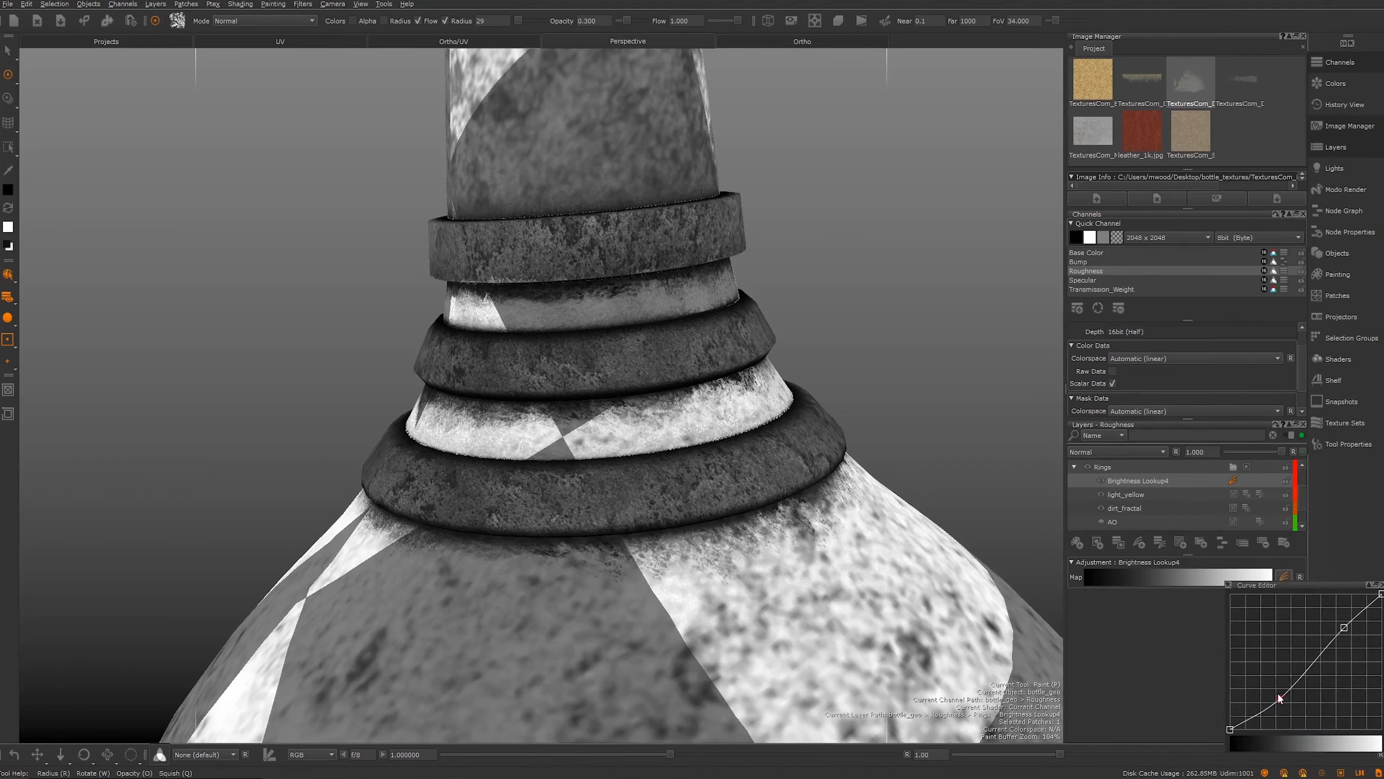
drag(1281, 699, 1260, 666)
mouse_move(1343, 630)
mouse_down()
mouse_move(1350, 672)
mouse_move(1327, 634)
mouse_up()
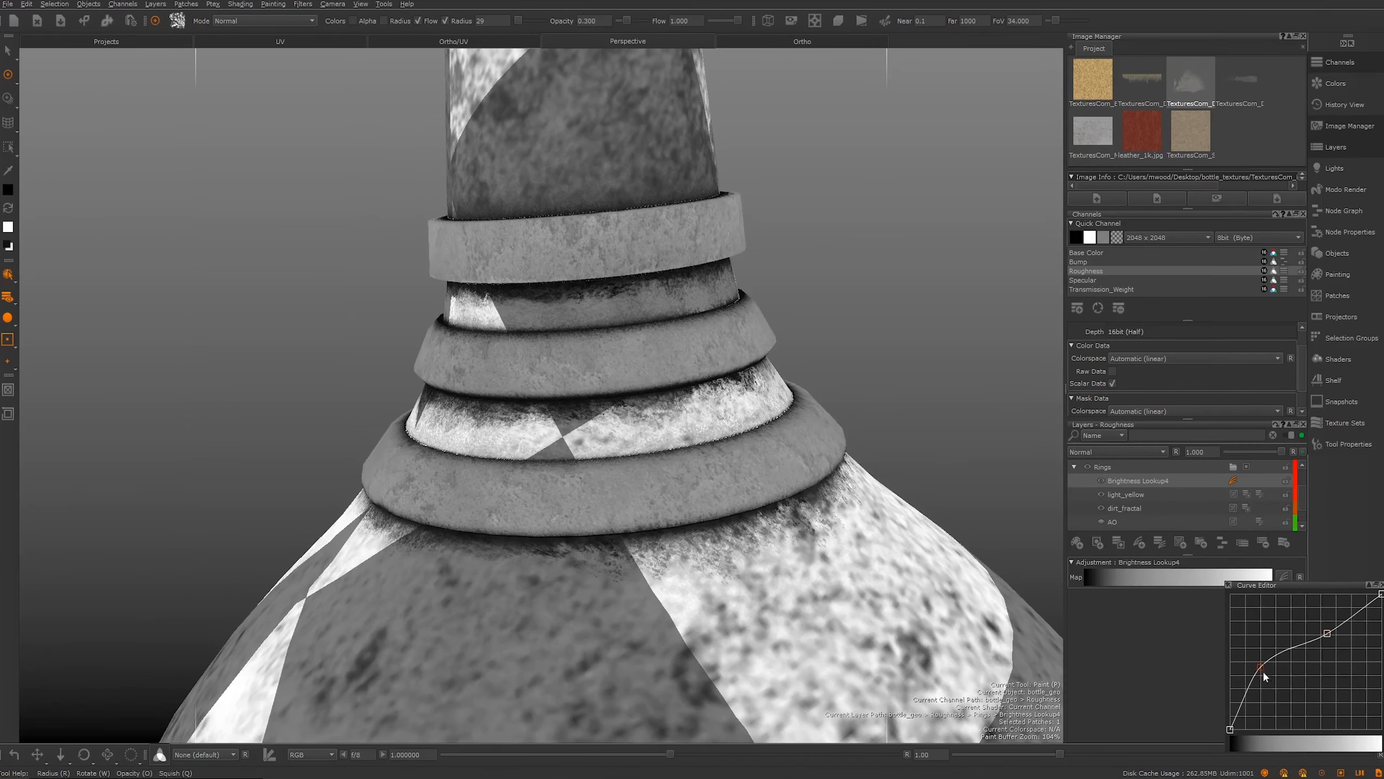
drag(1260, 667, 1278, 685)
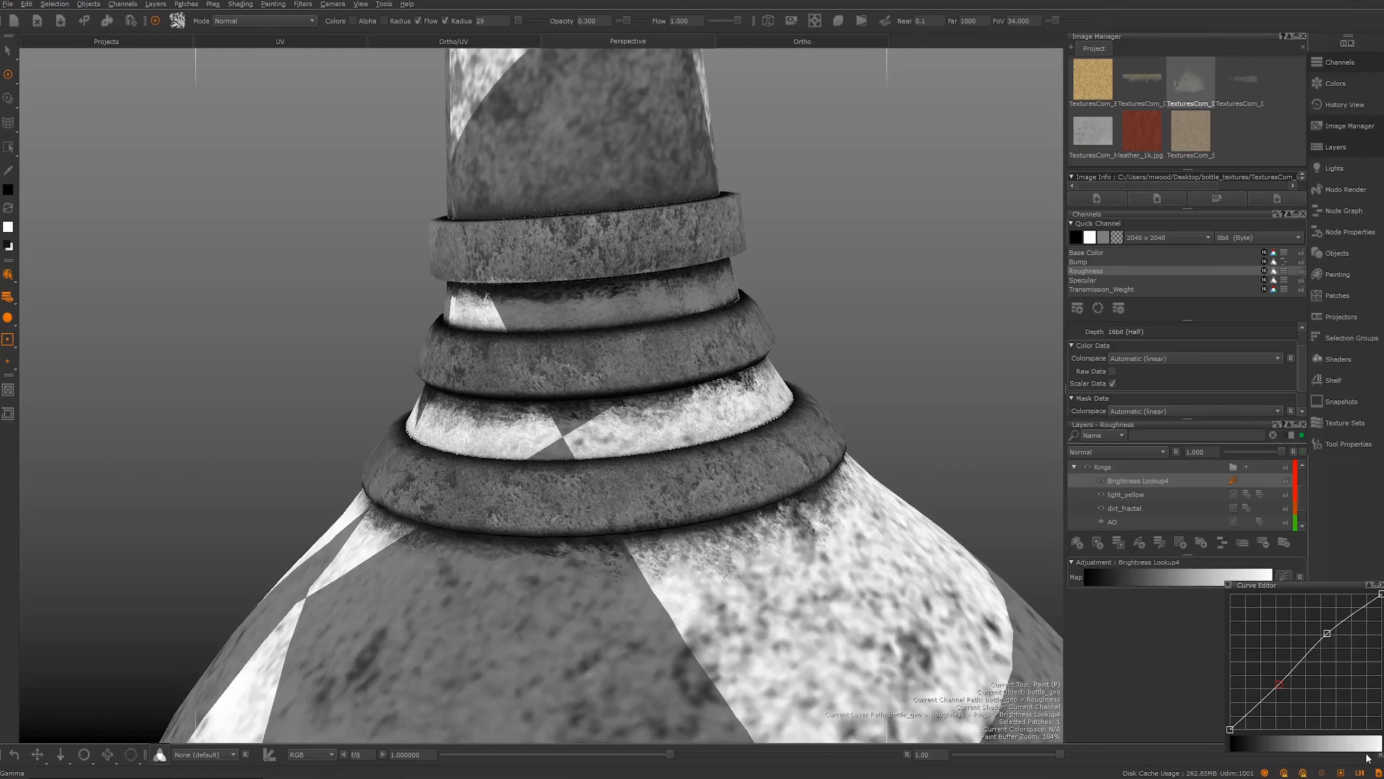
click(1229, 585)
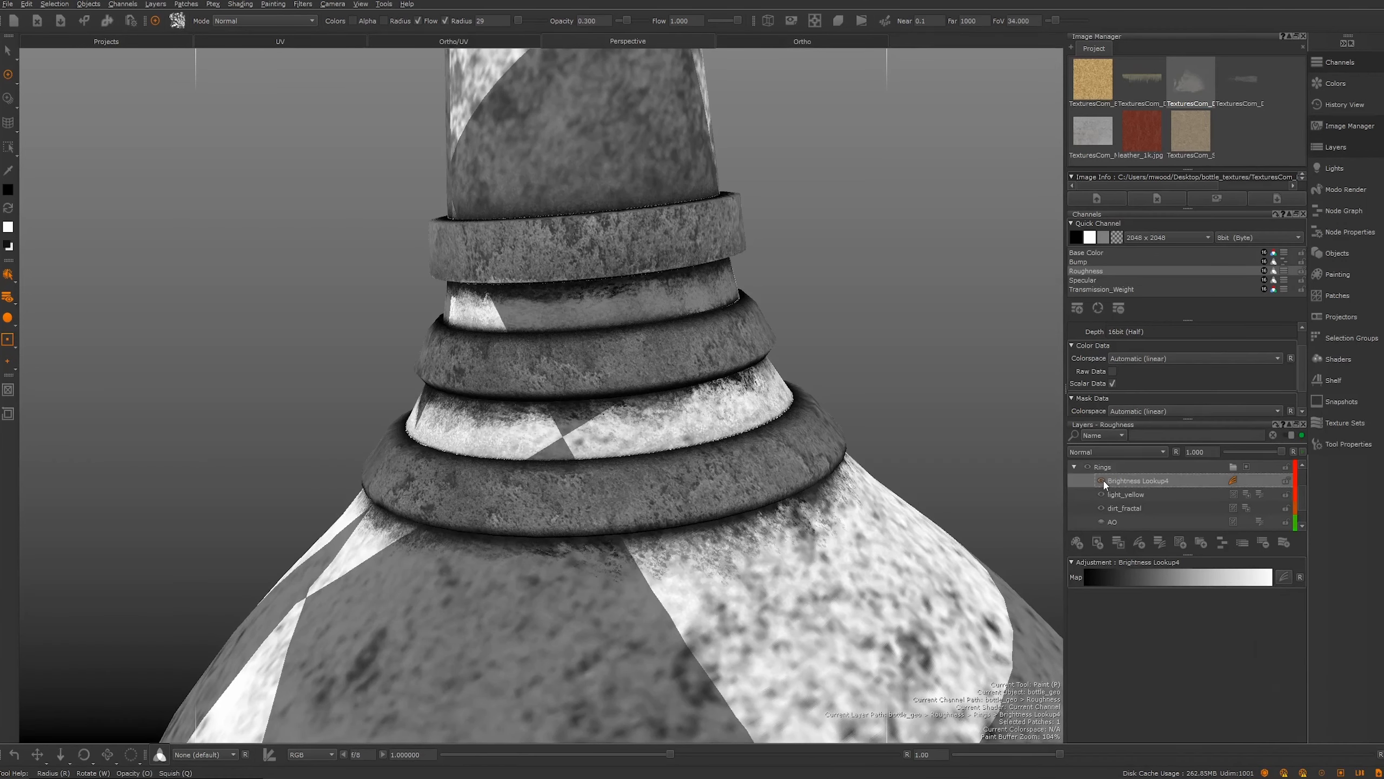
drag(1180, 478, 1186, 517)
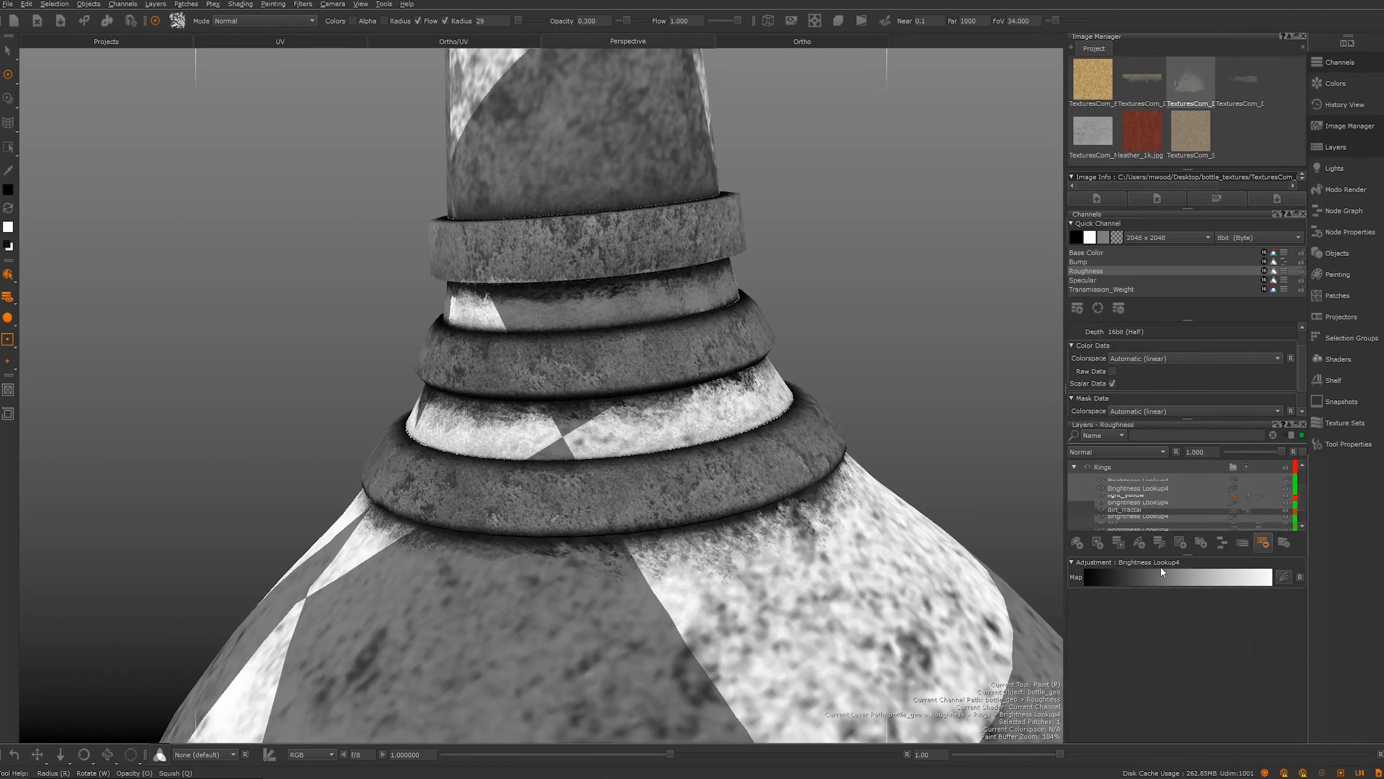
Step: Add an Invert adjustment above the light_yellow layer in the Rings group
click(1137, 542)
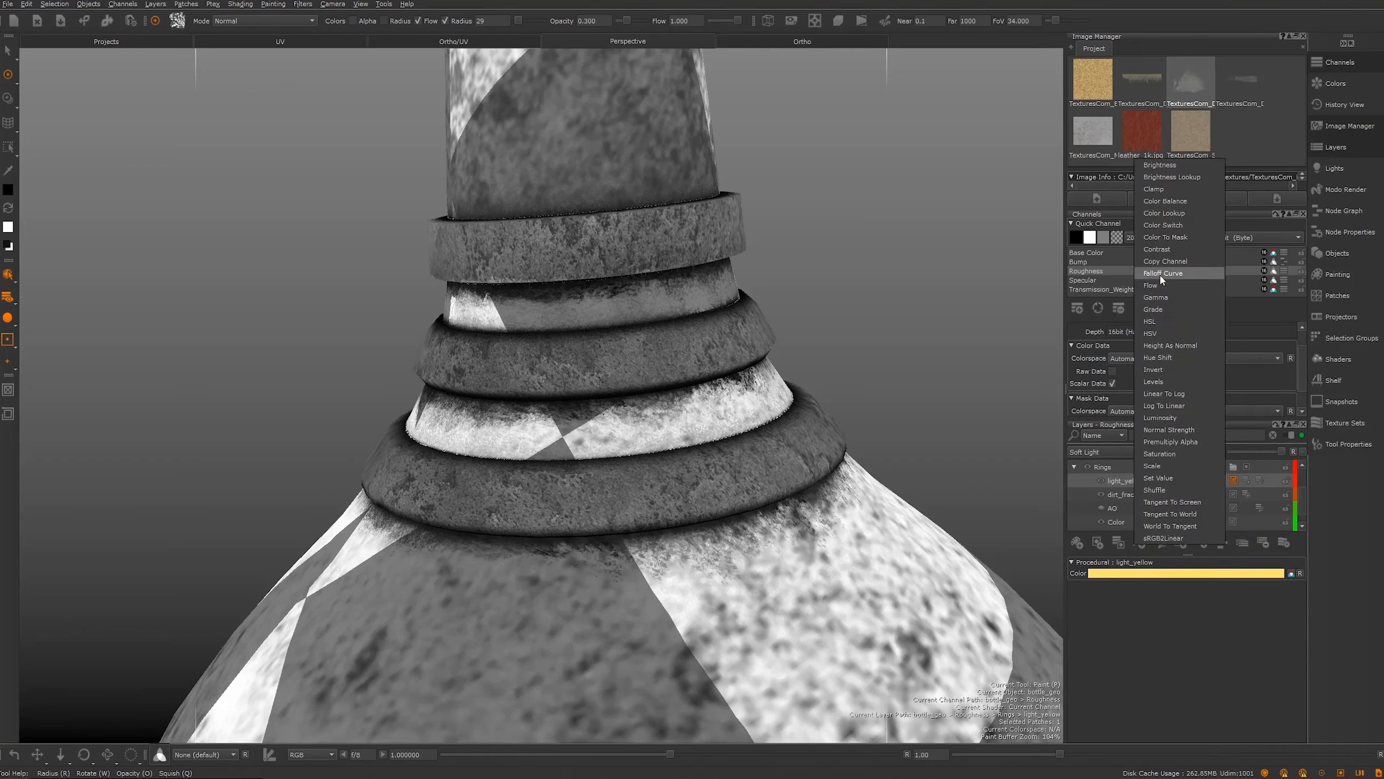
click(1164, 370)
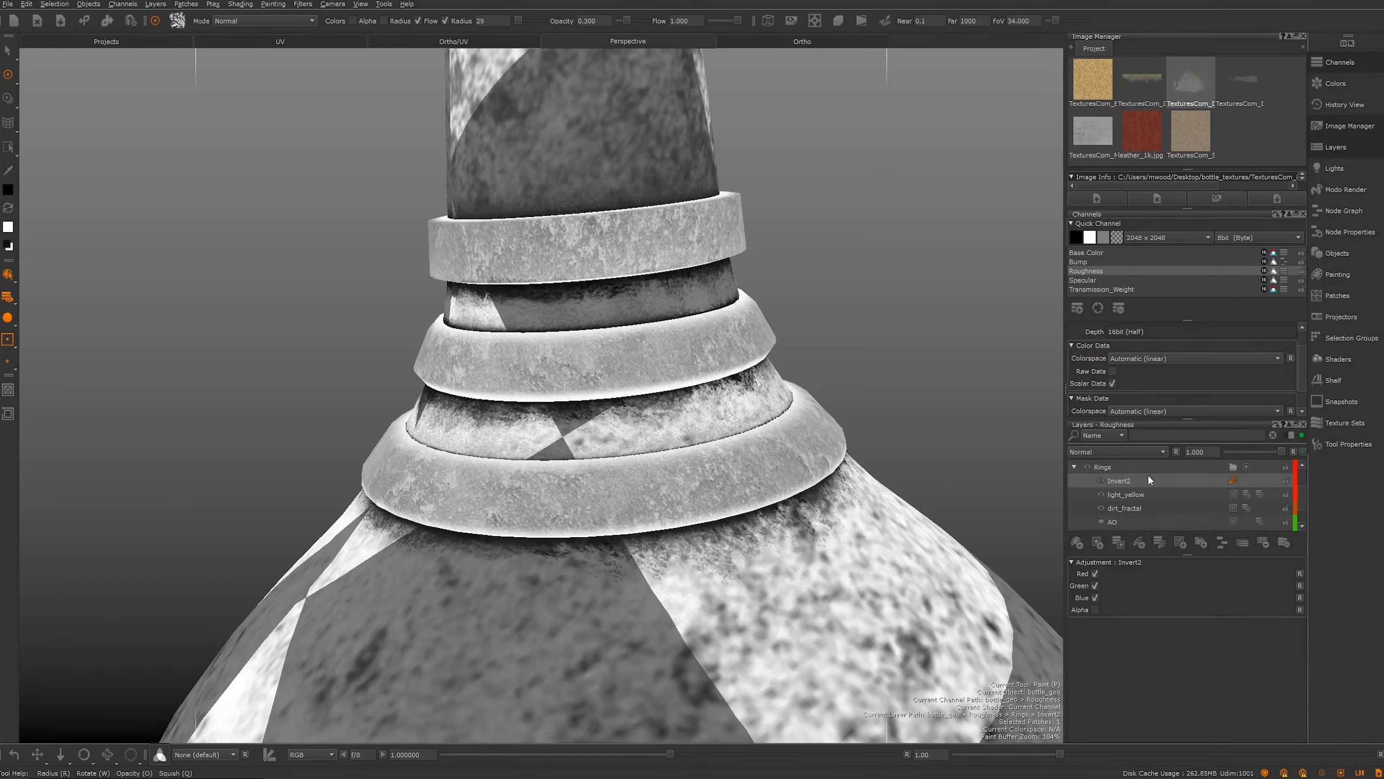
drag(1127, 482, 1178, 483)
right_click(1118, 481)
key(Escape)
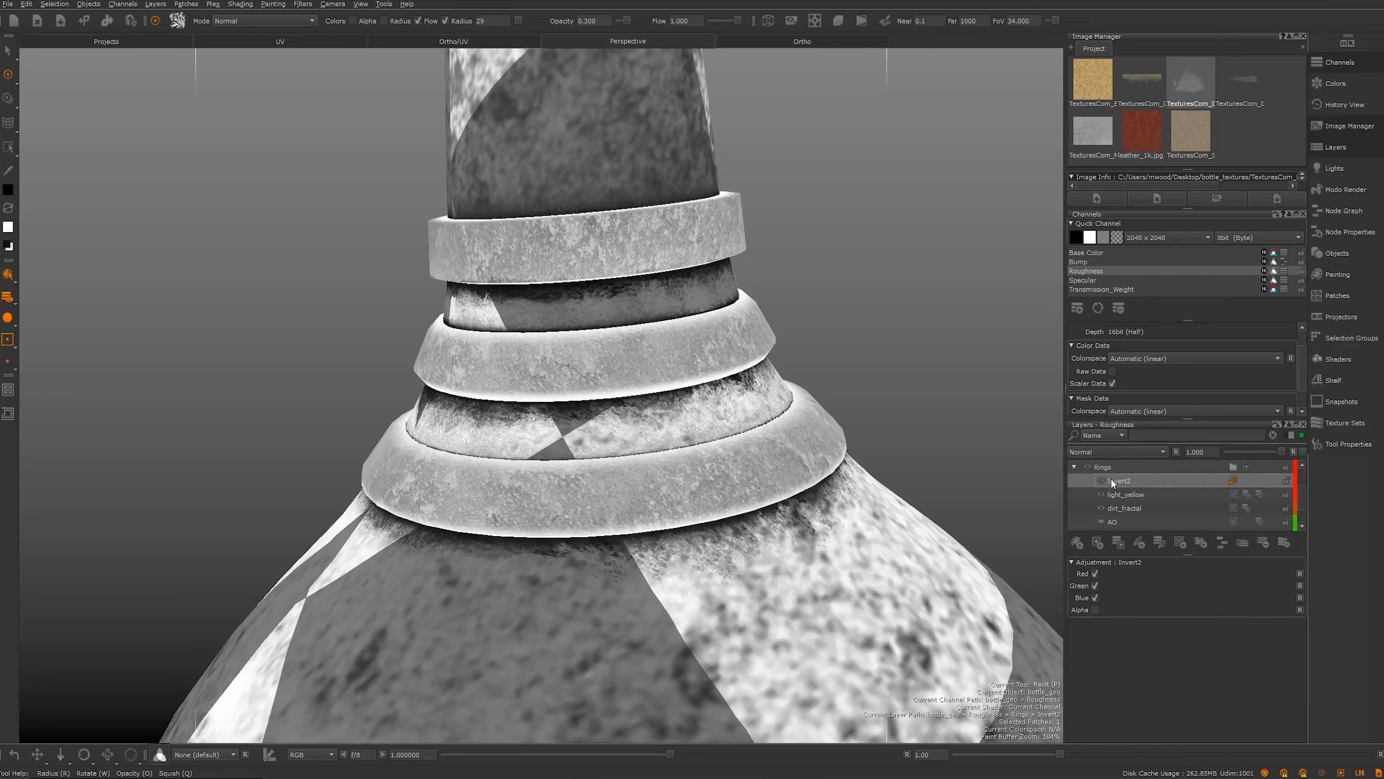
Step: Add a Brightness Lookup adjustment above the Invert layer and pull its curve's lower control point down to darken the rings and increase contrast
click(1138, 543)
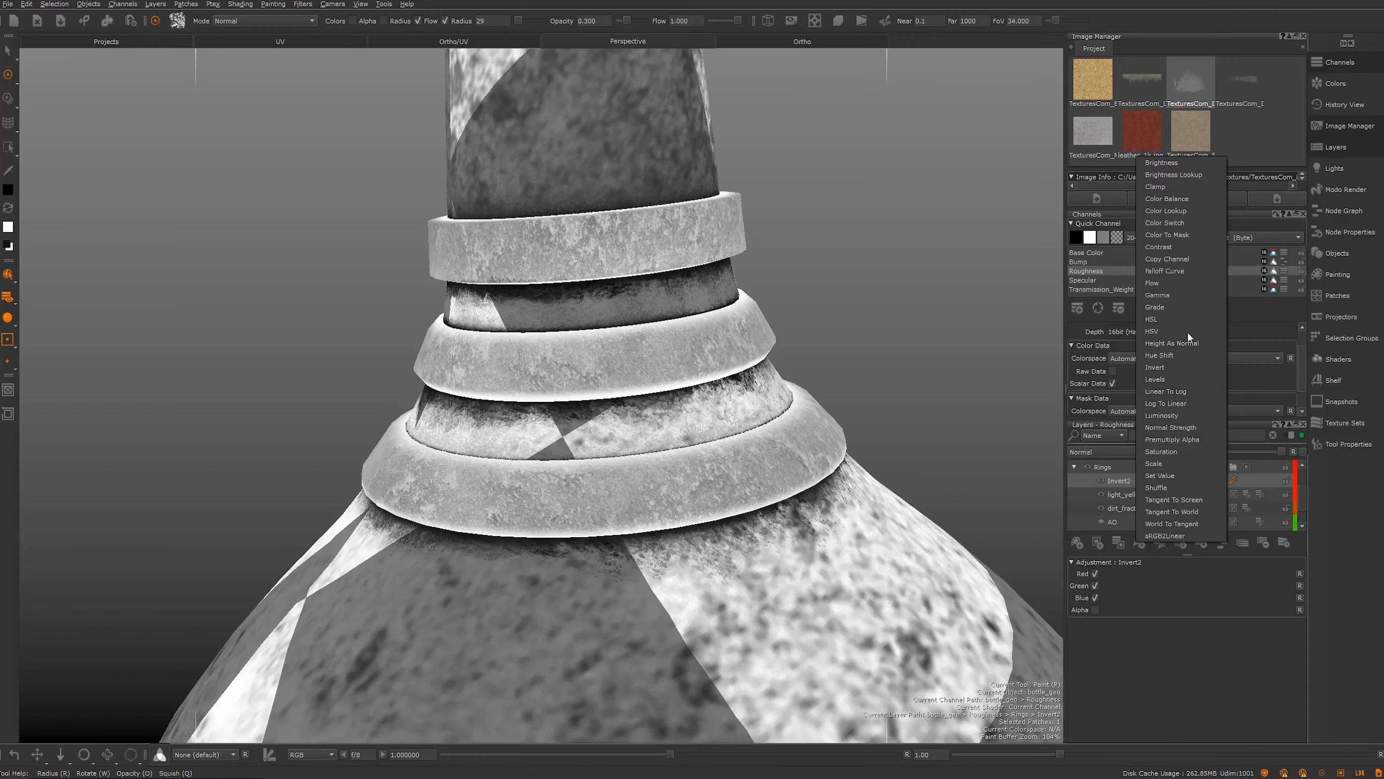
click(1159, 176)
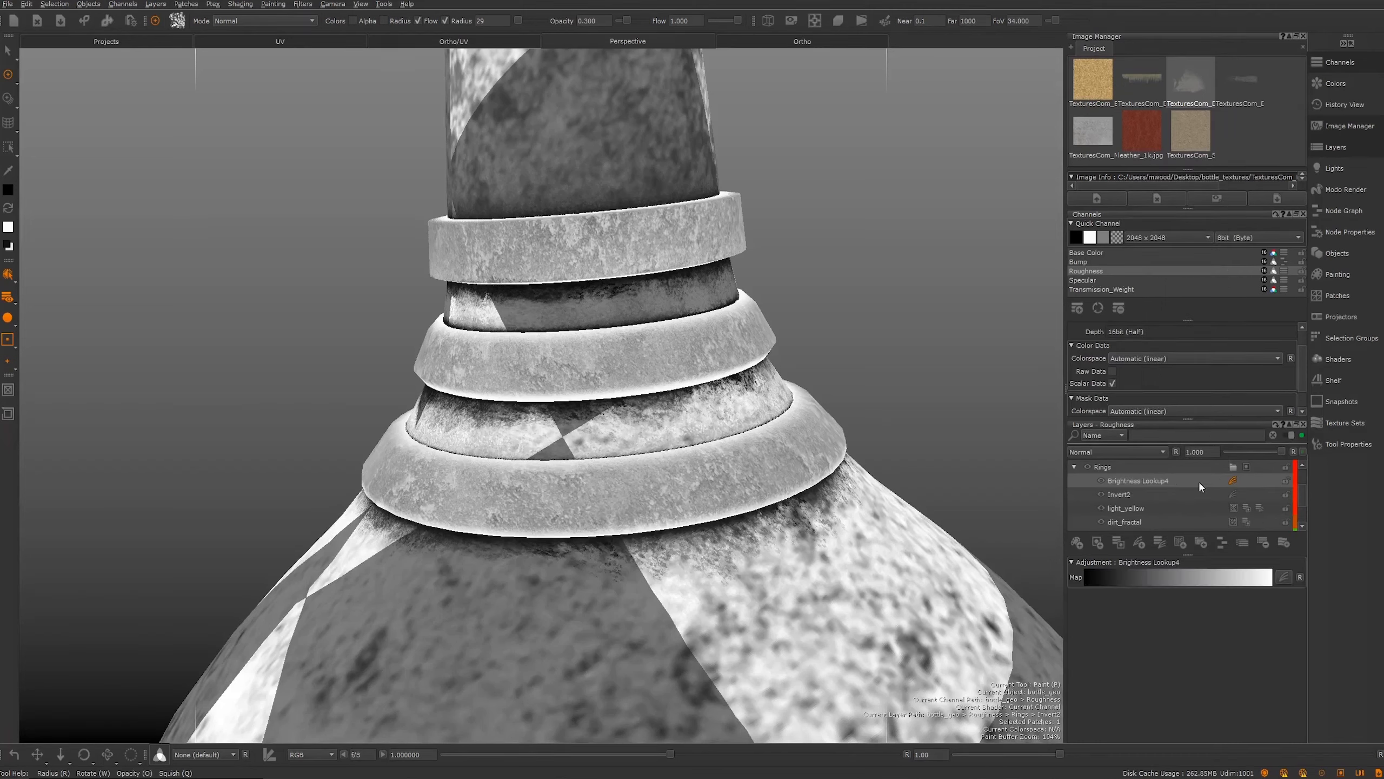
click(1235, 480)
click(1284, 577)
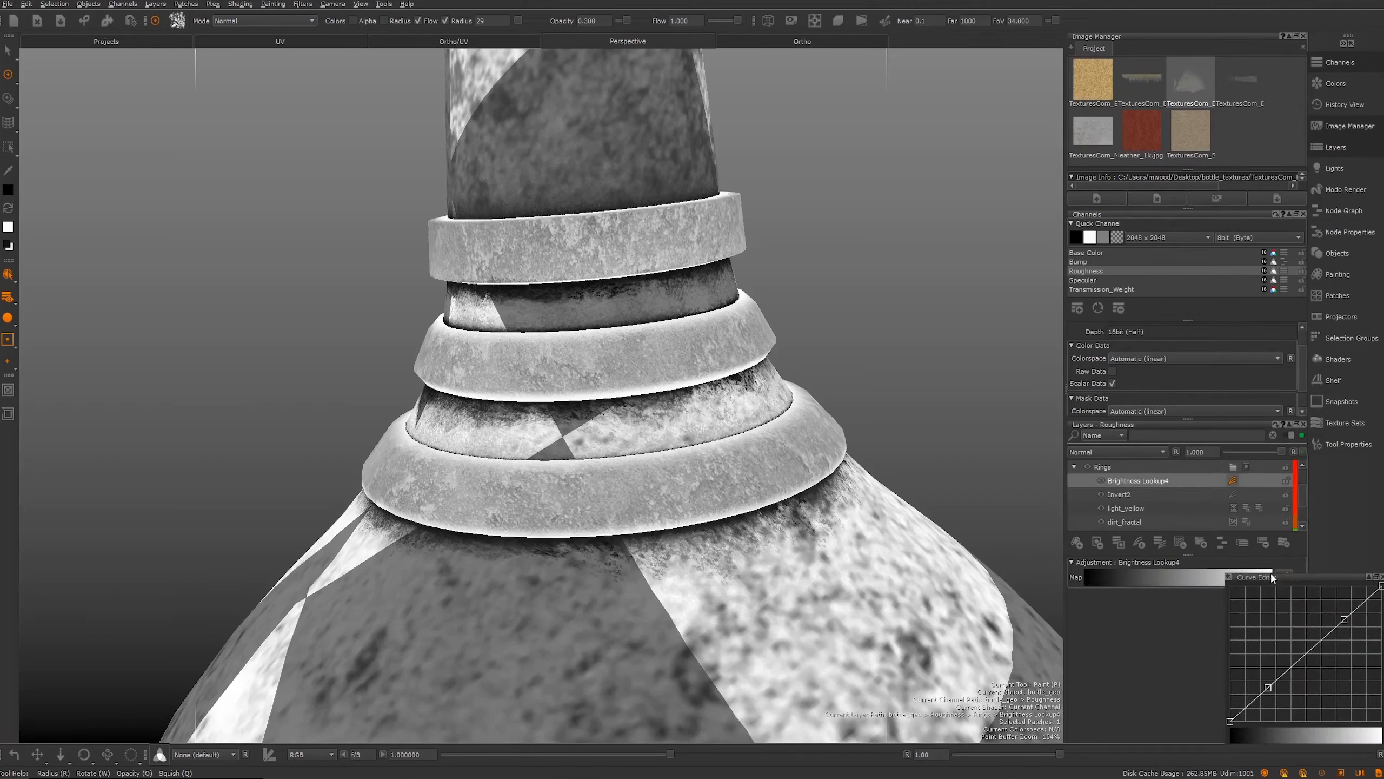
drag(1268, 689, 1297, 715)
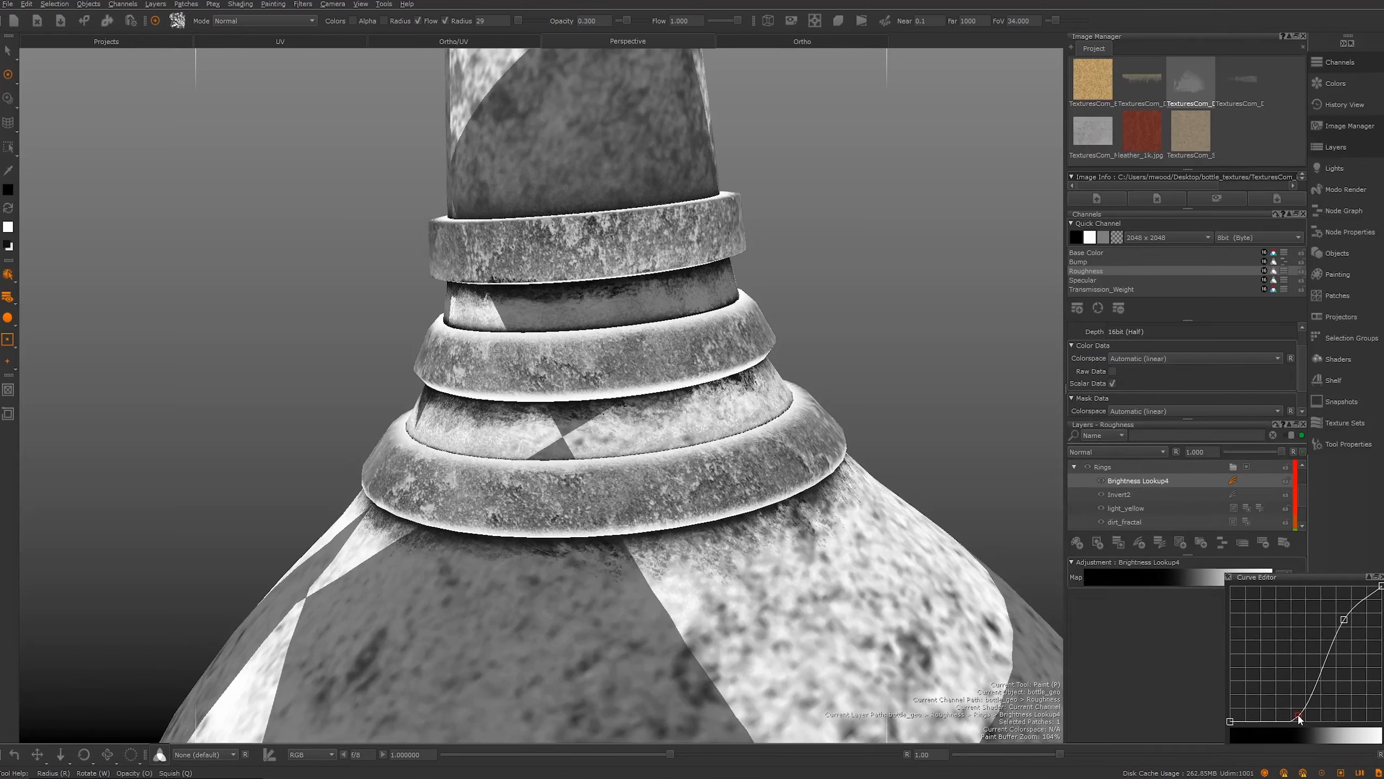
mouse_move(1299, 716)
mouse_down()
mouse_move(1282, 703)
mouse_move(1295, 714)
mouse_up()
drag(1295, 714, 1291, 712)
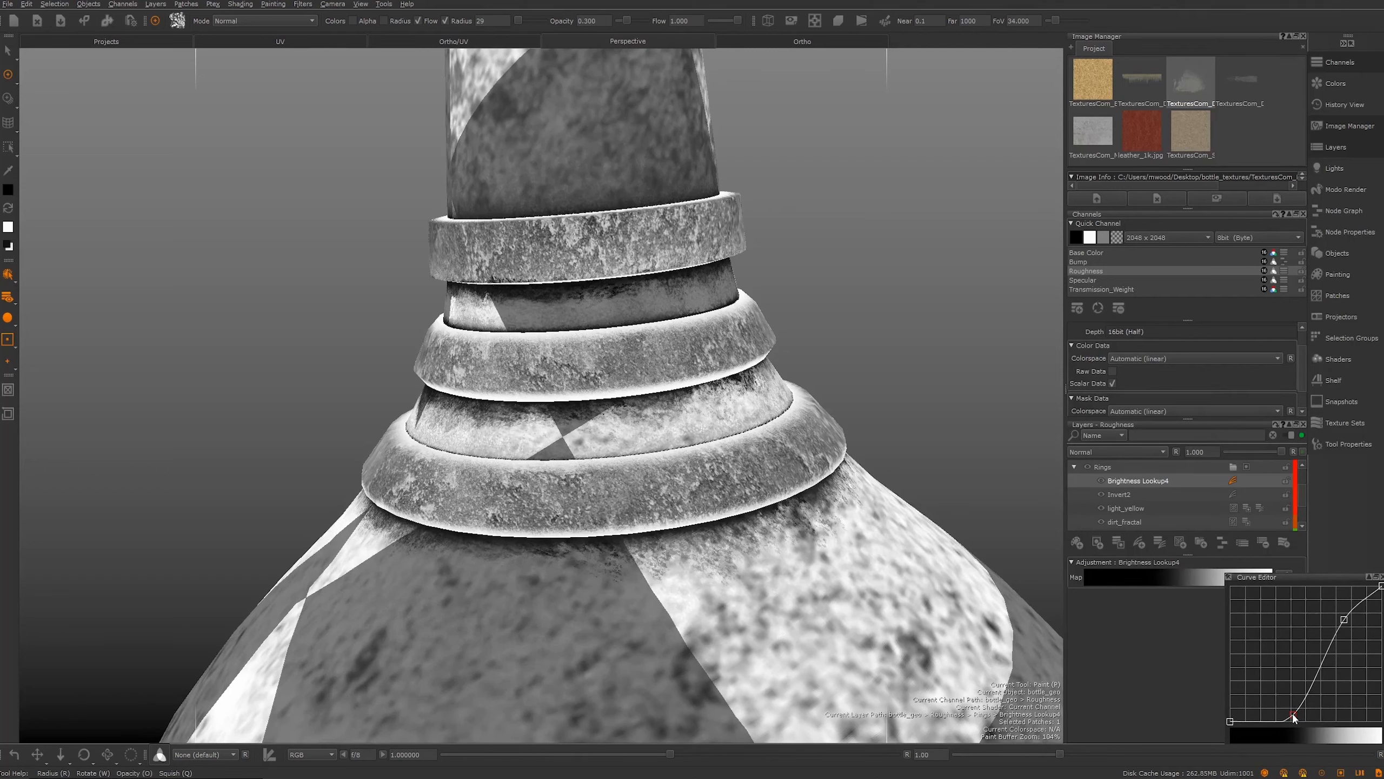
drag(1295, 714, 1313, 712)
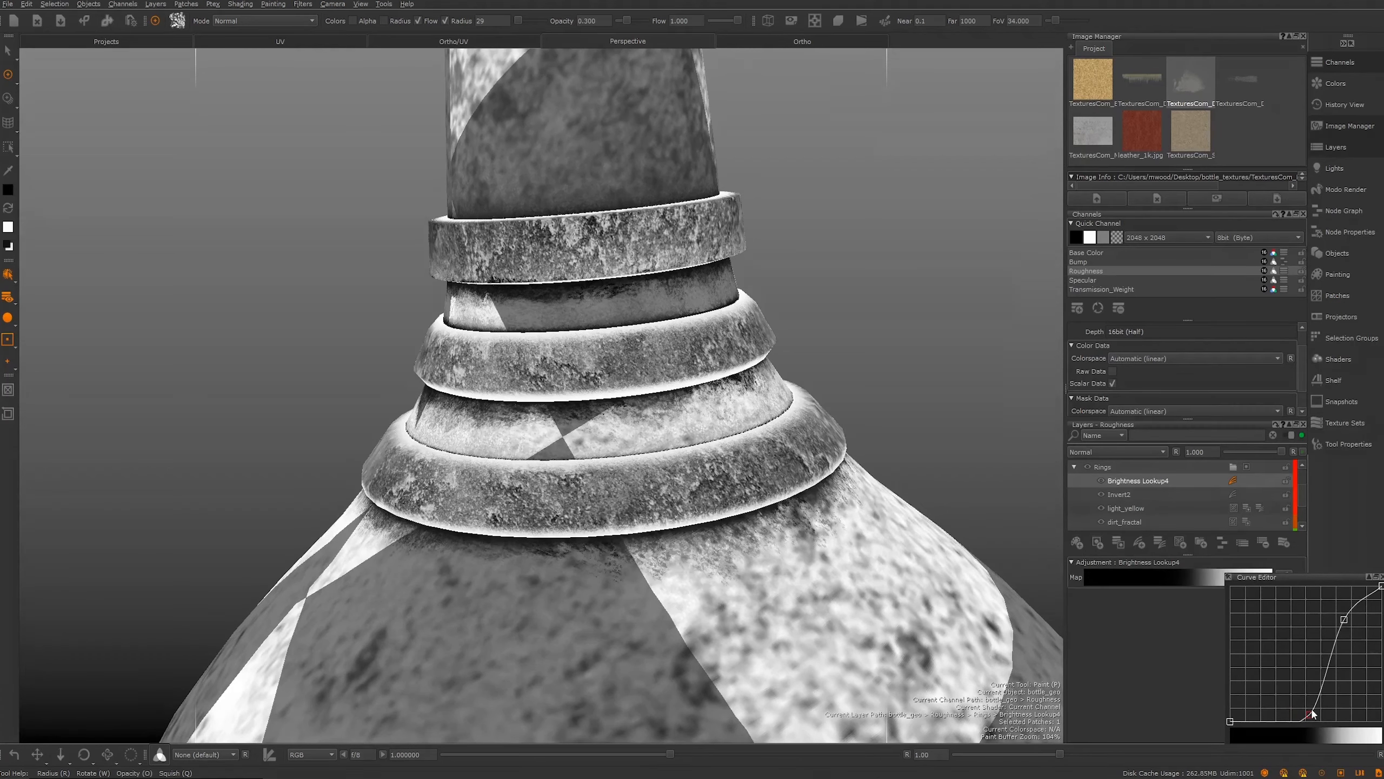
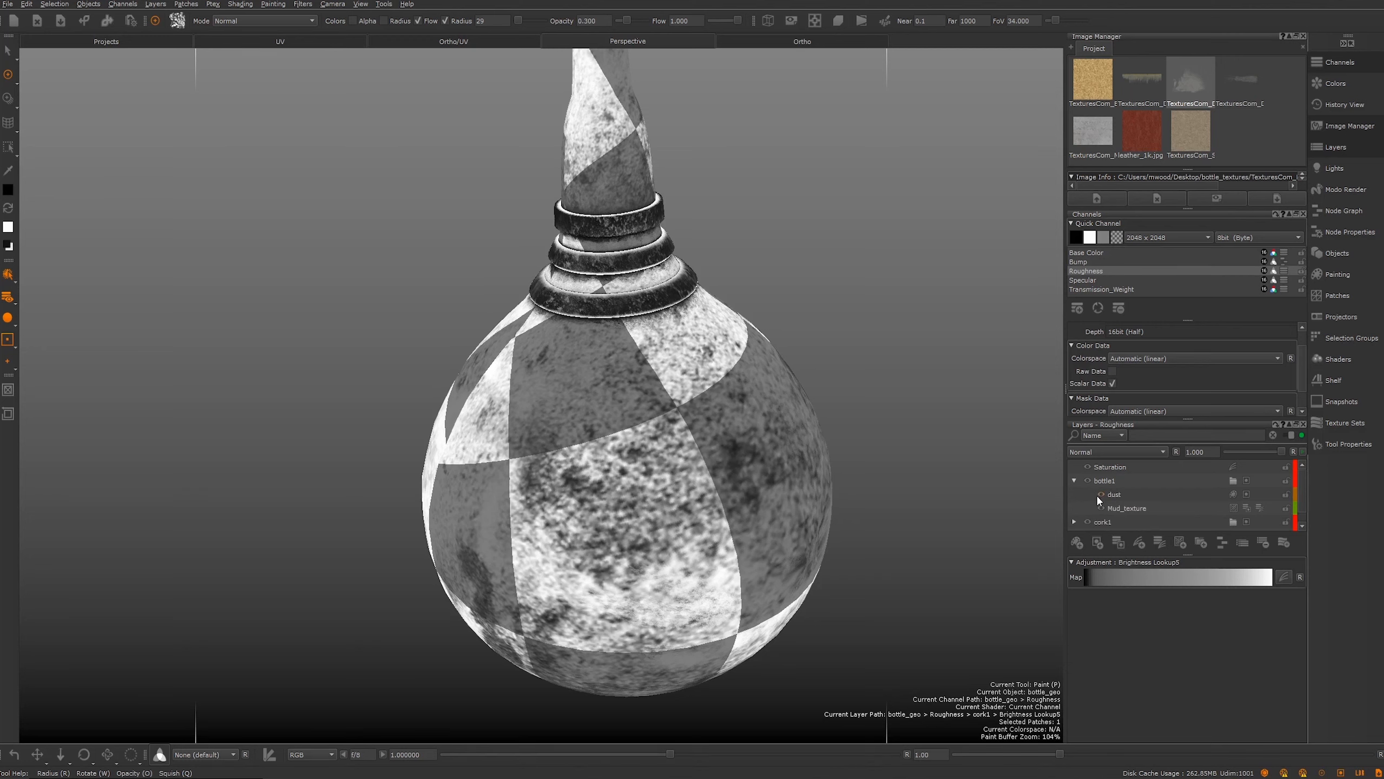
Step: Add a Constant procedural layer to the bottle1 group and place the Mud_texture layer above it
click(1126, 509)
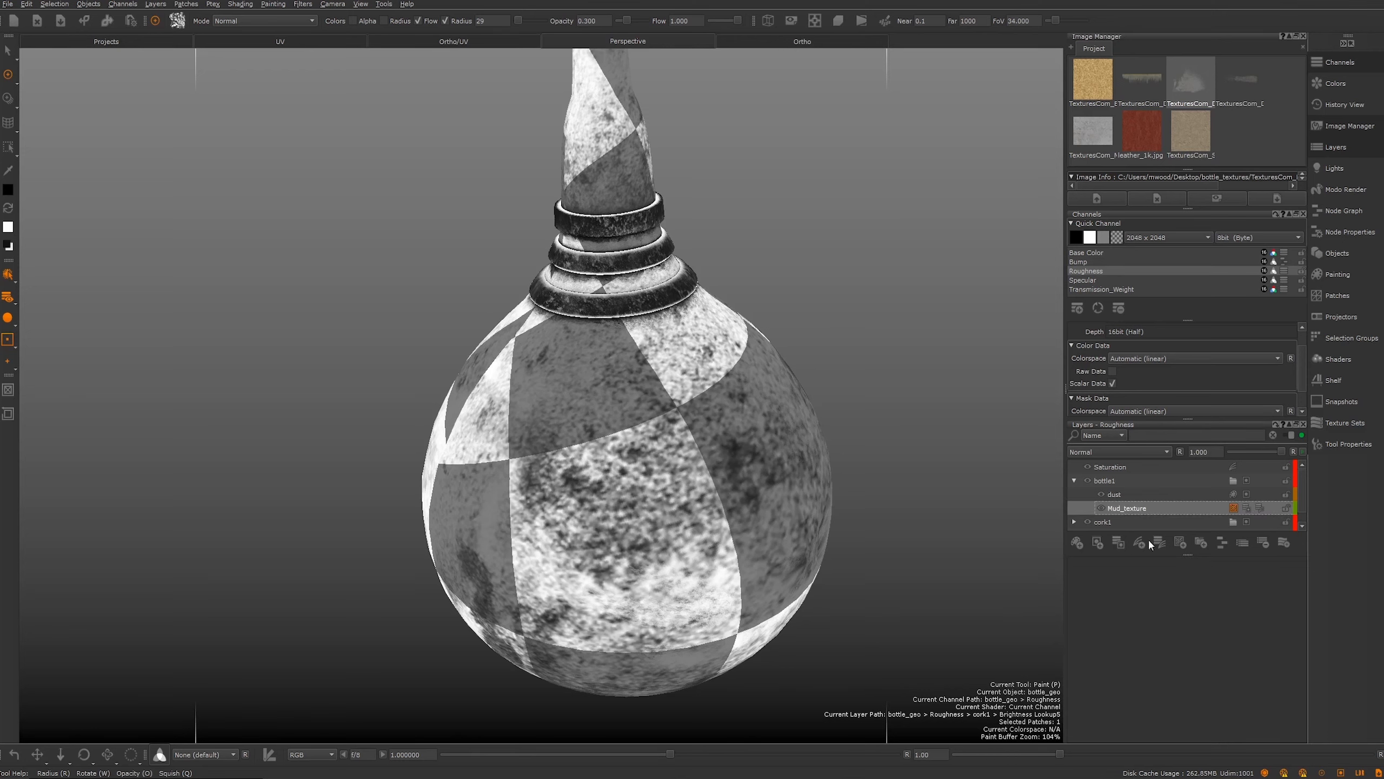
click(1178, 540)
mouse_move(1203, 564)
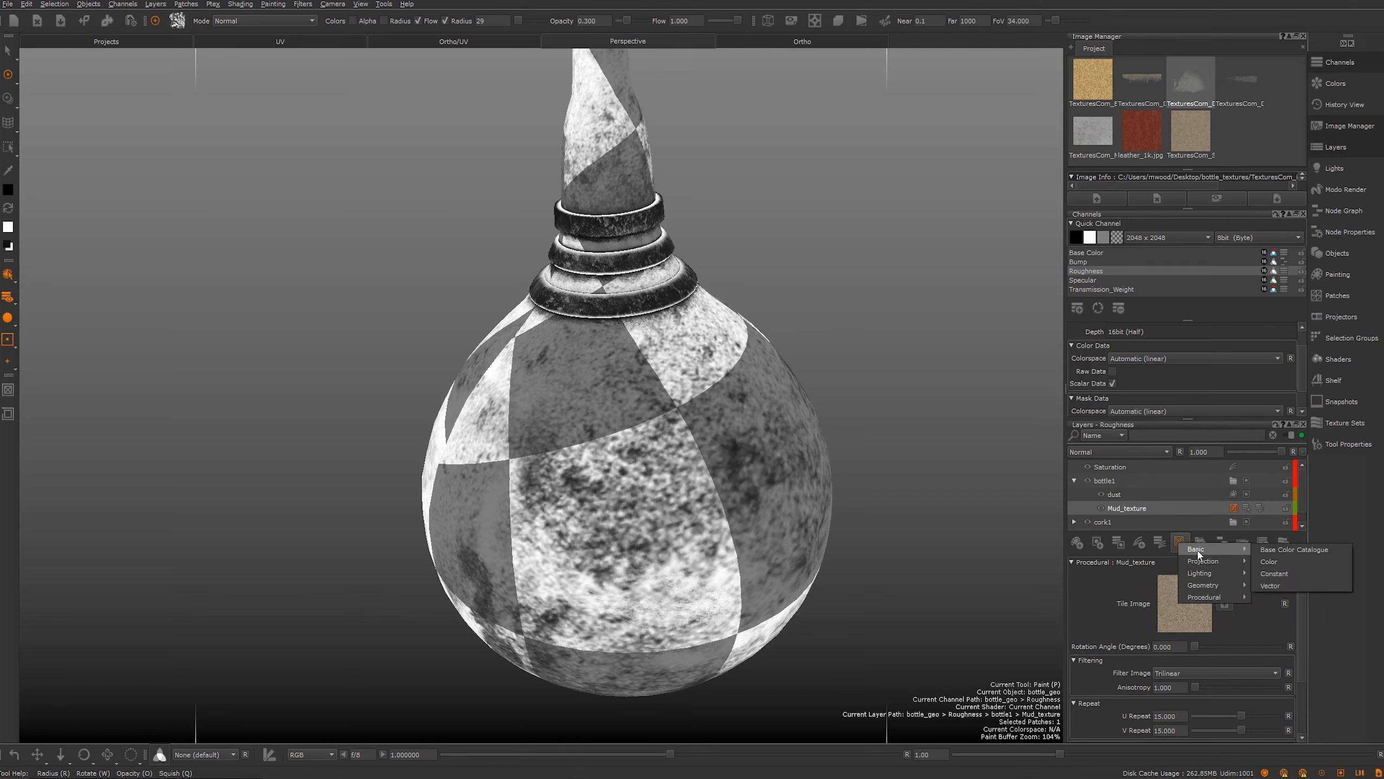
click(1270, 563)
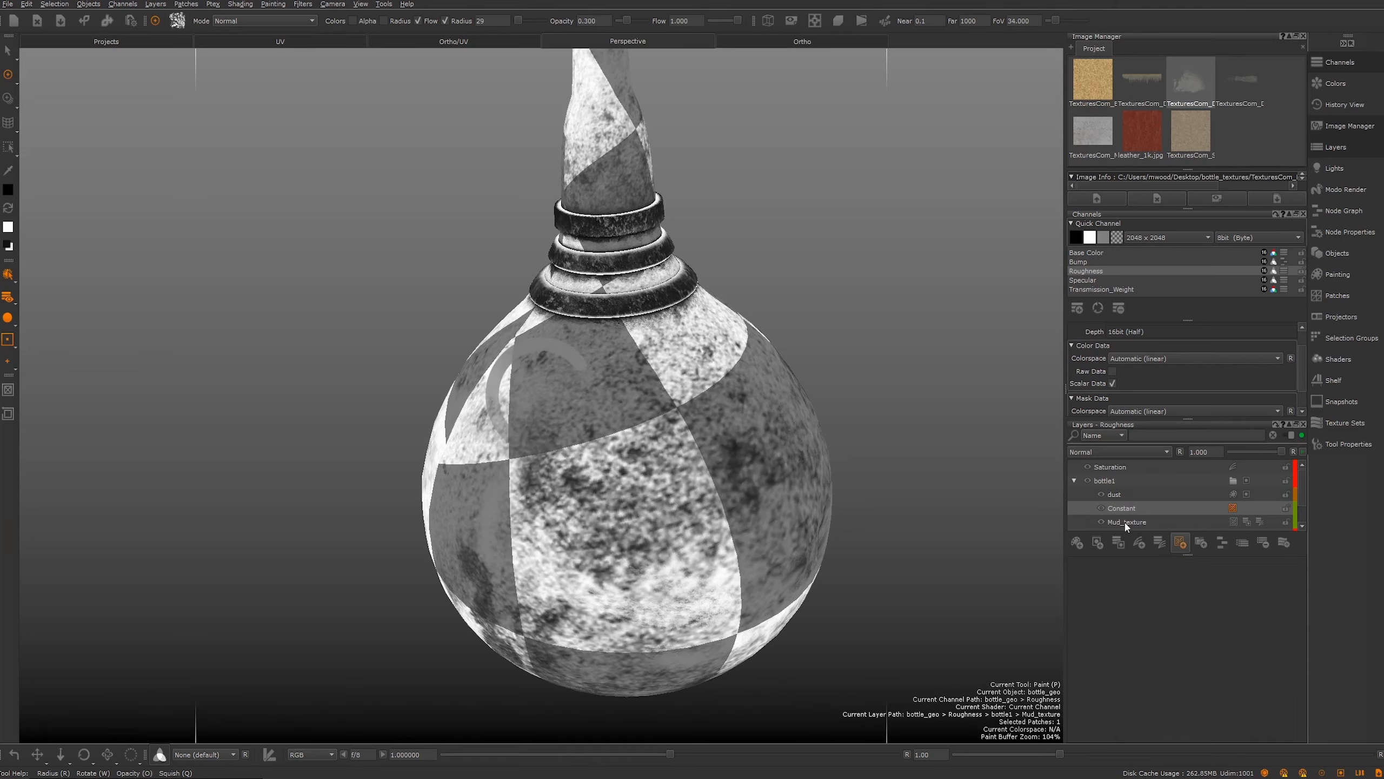
click(1125, 522)
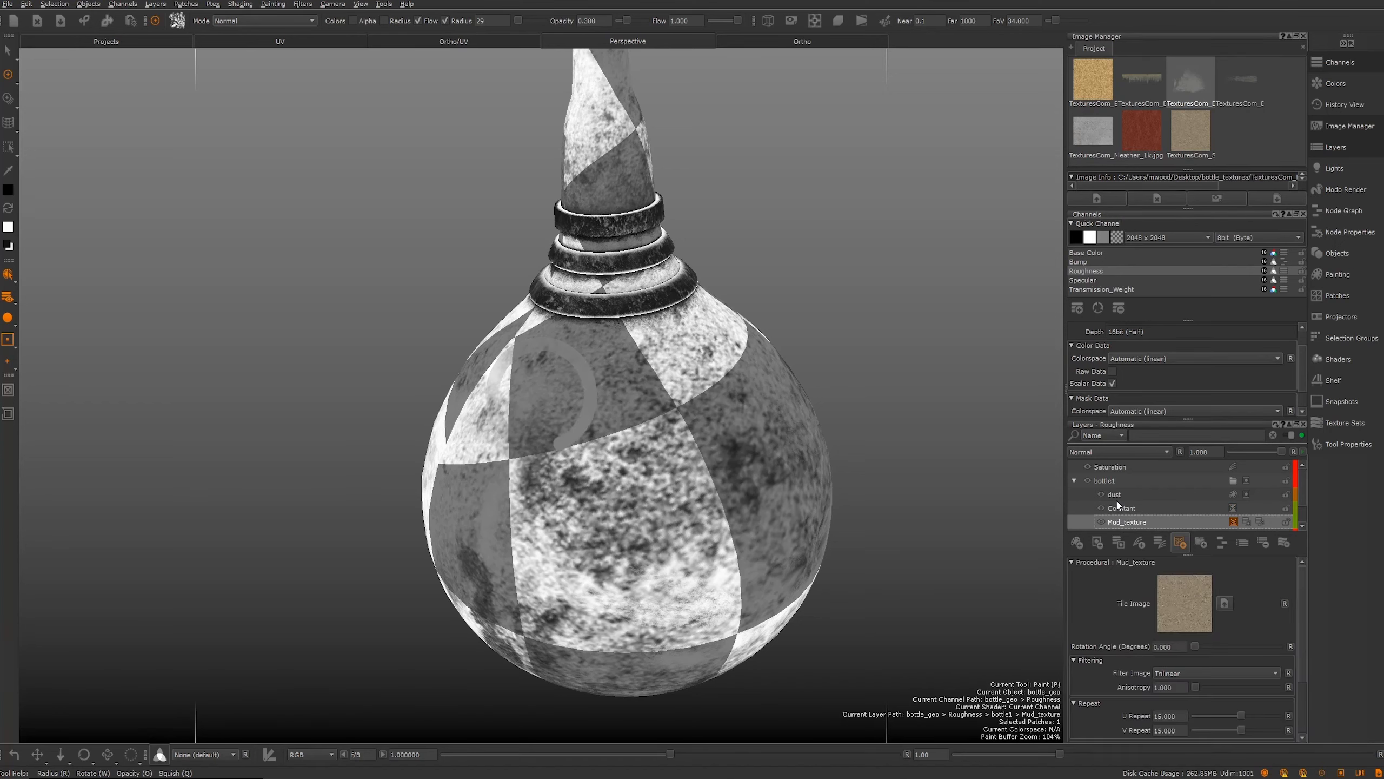
drag(1117, 501, 1118, 500)
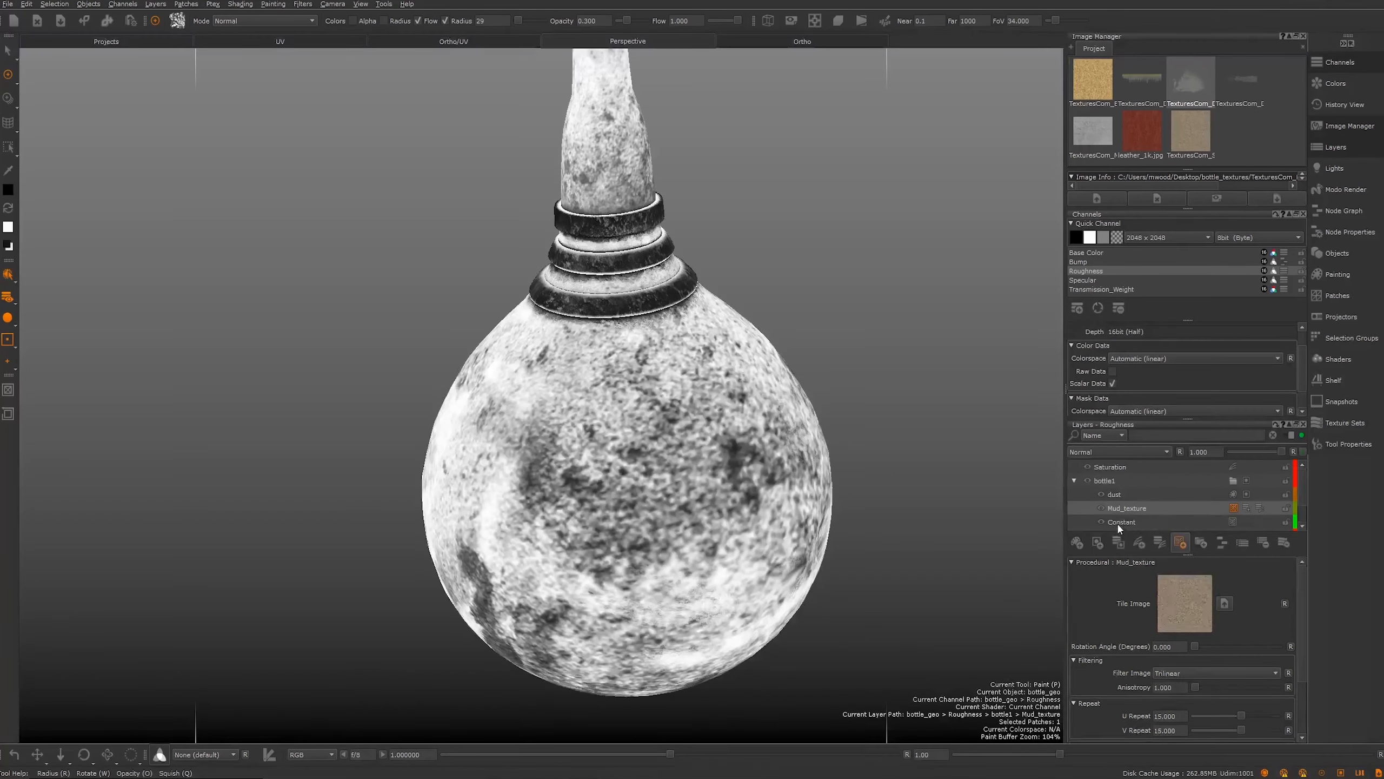
Step: Set the Constant layer's value to 0 in the bottle1 group
click(1122, 522)
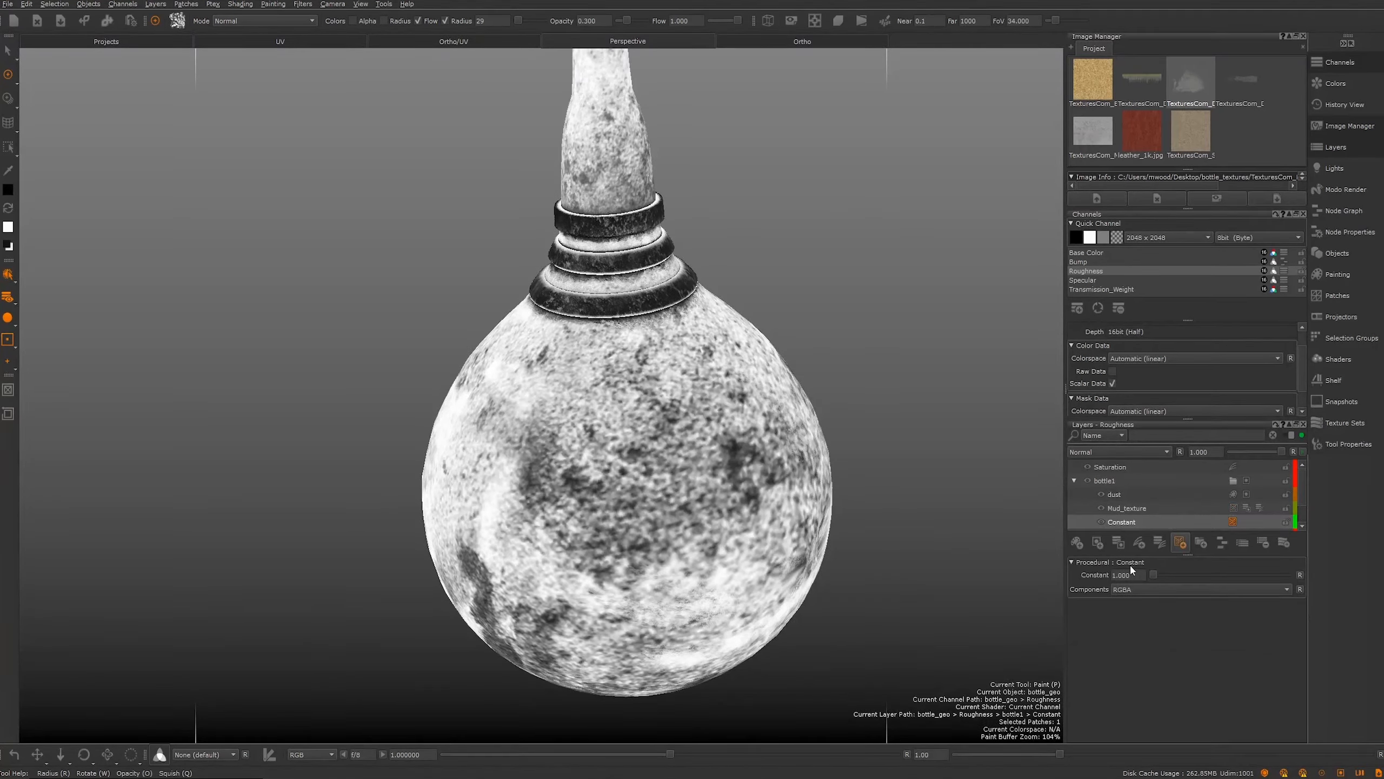
click(631, 365)
click(1121, 574)
text(0)
key(Return)
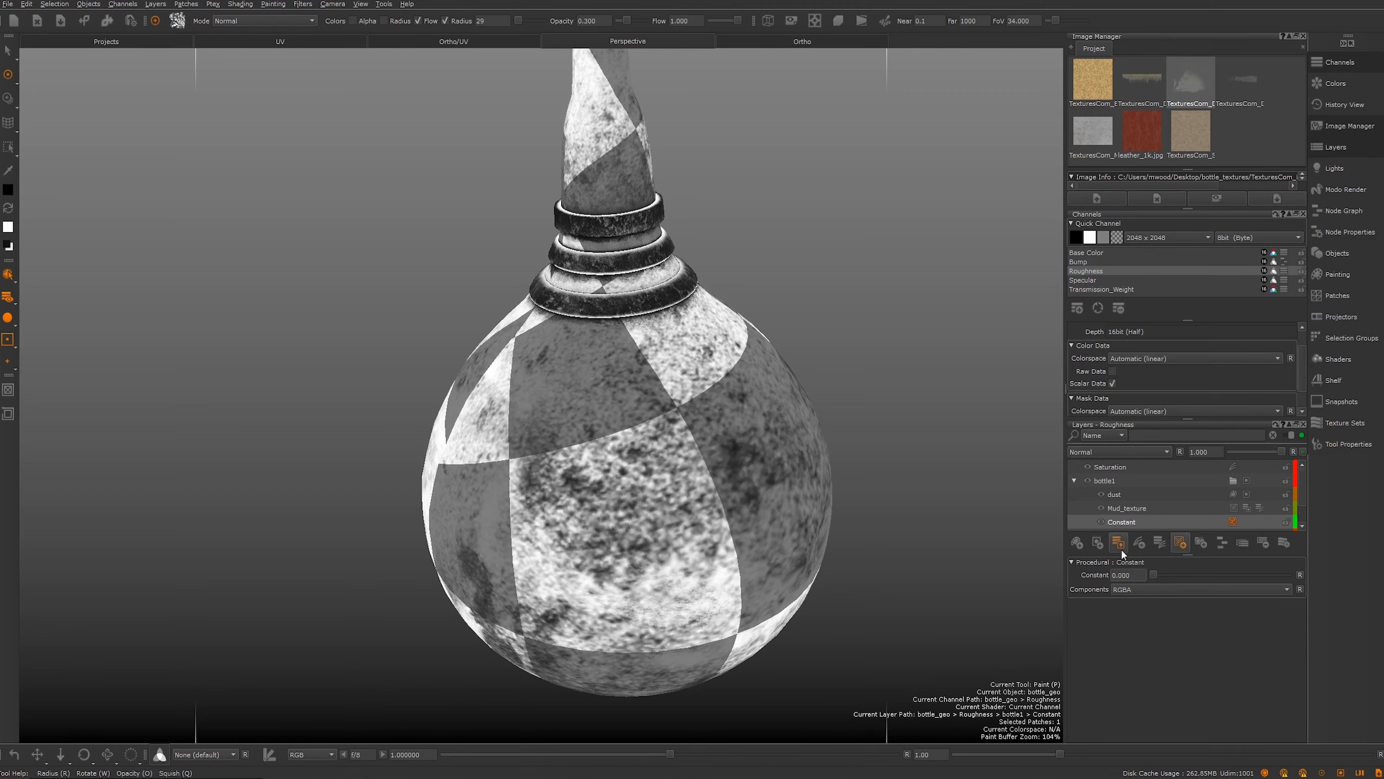
click(1122, 497)
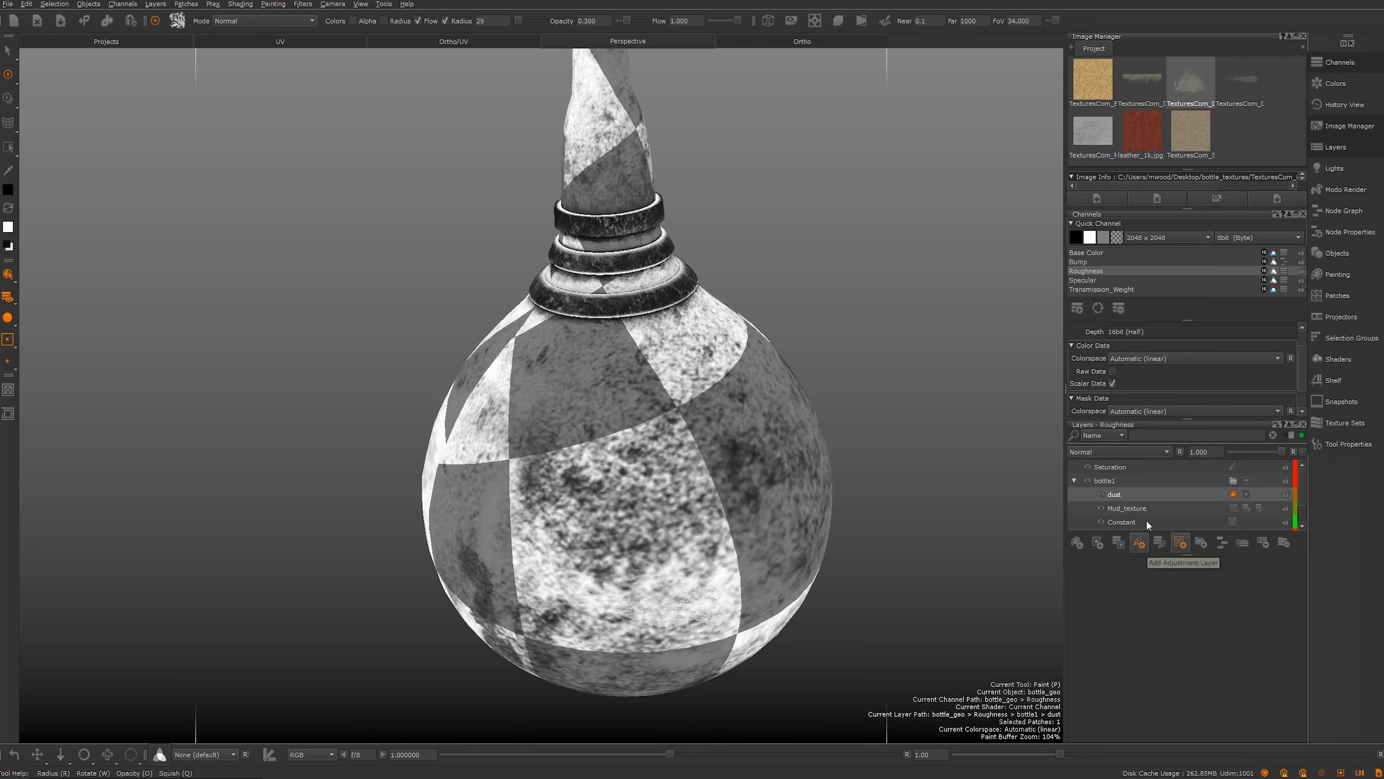
right_click(1125, 498)
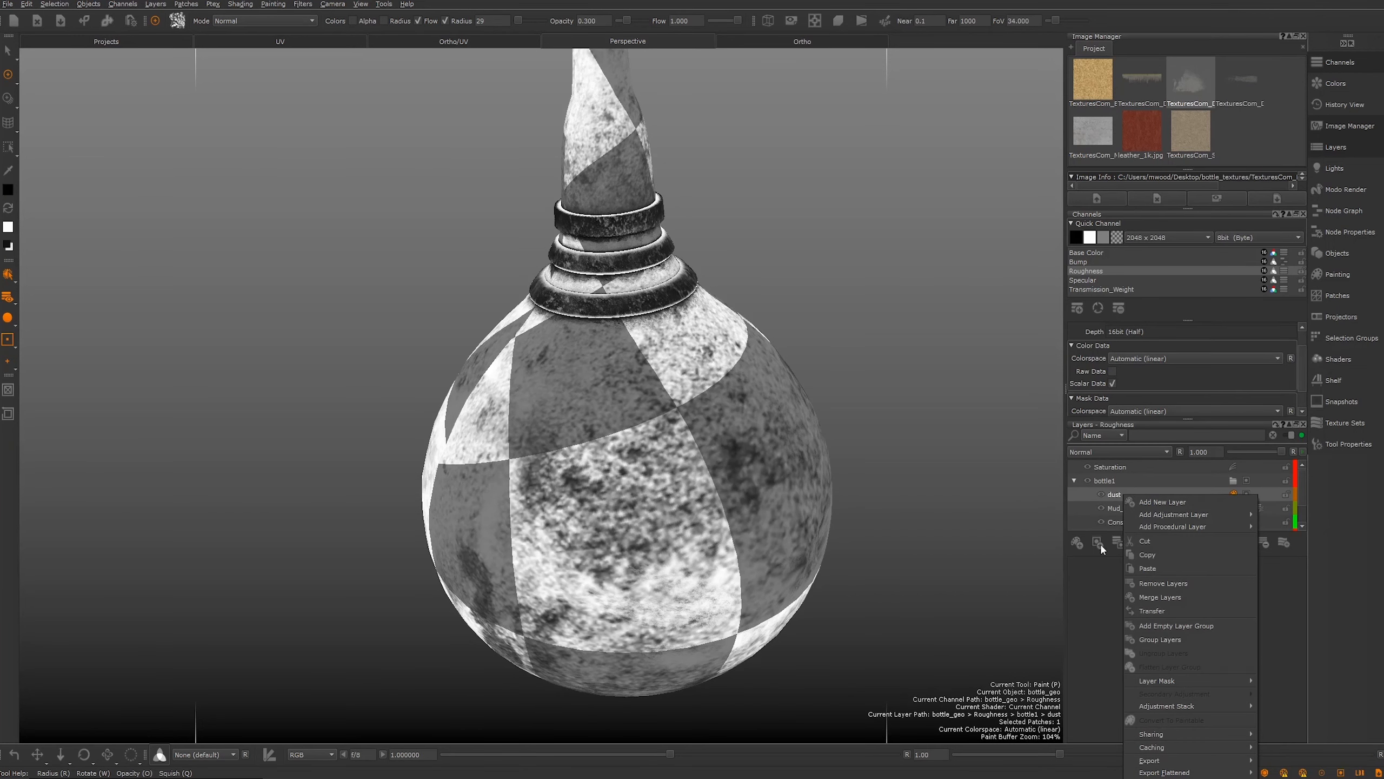
click(1133, 530)
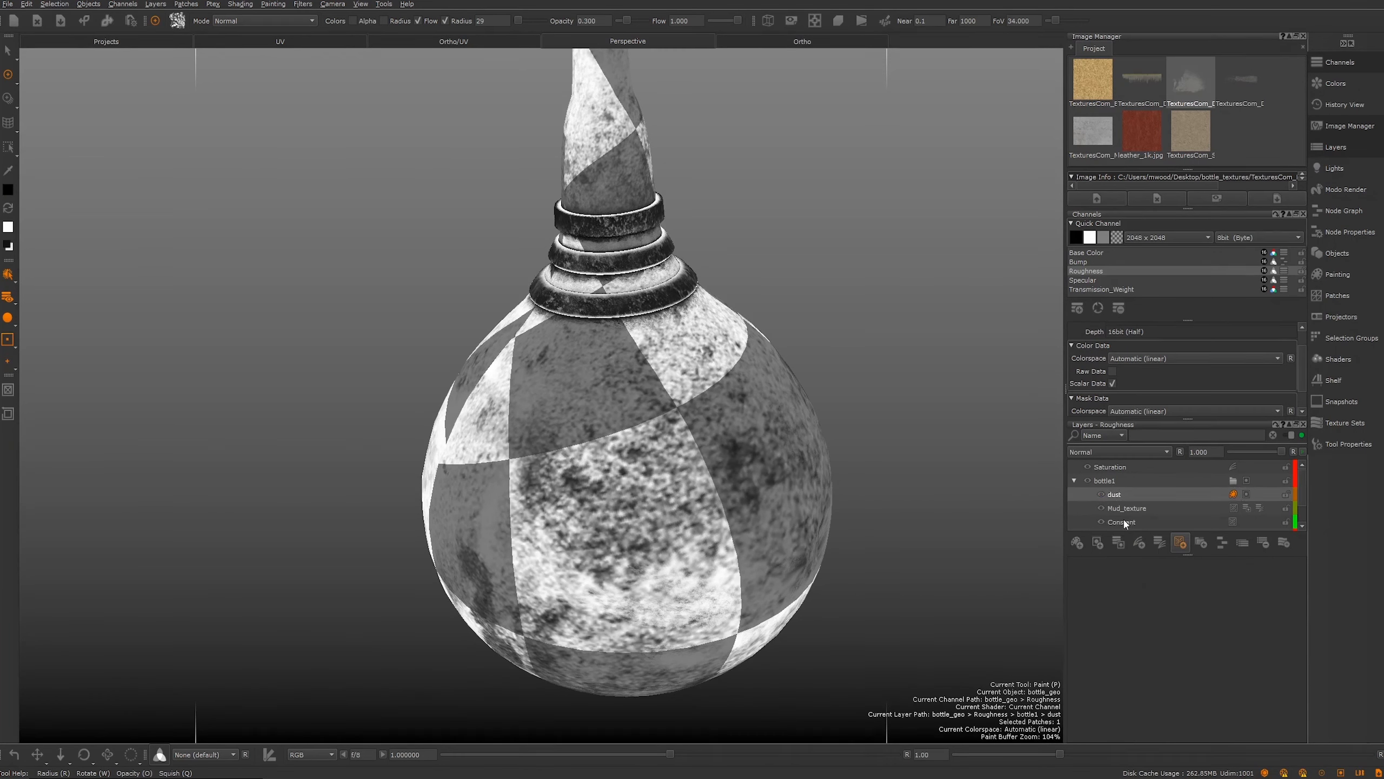
Step: Set the Constant layer's value to 1 in the bottle1 group of the Roughness channel
click(1121, 522)
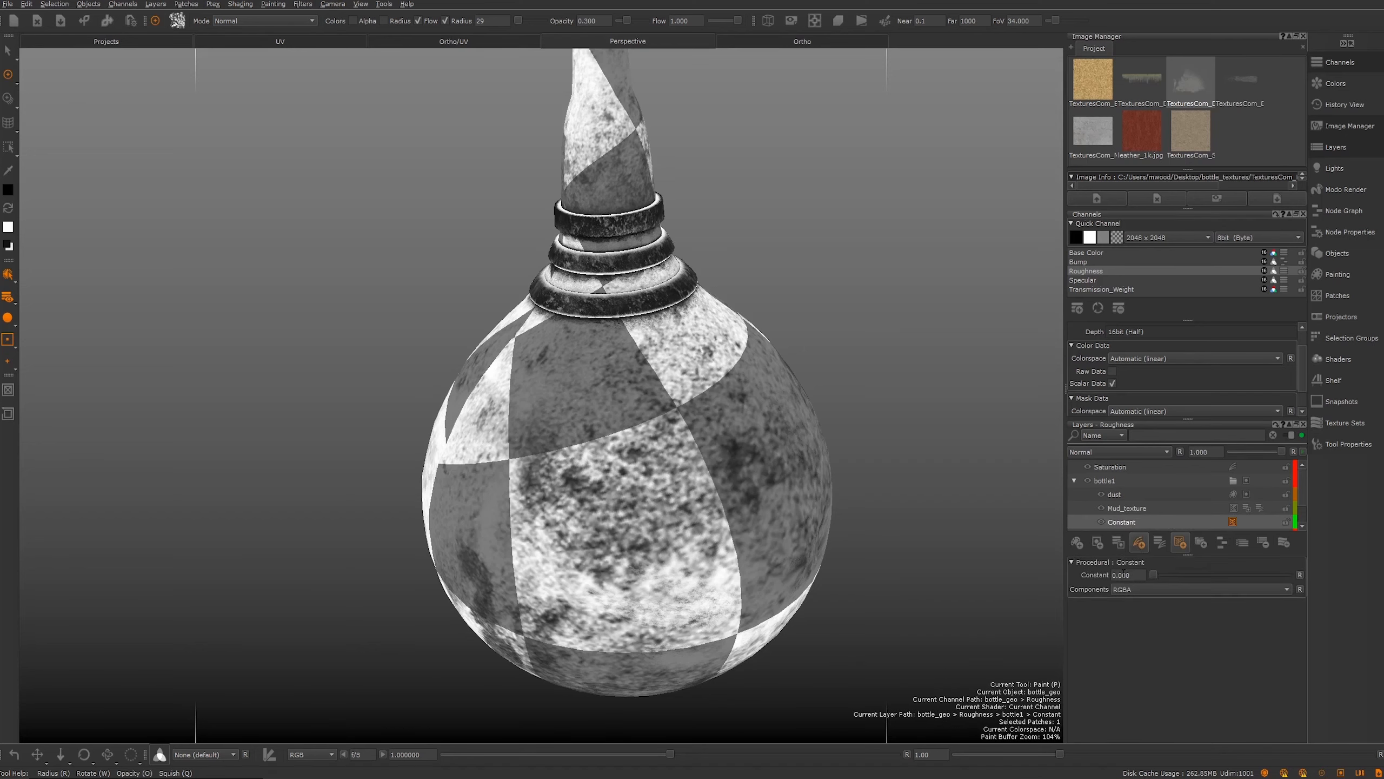
click(1122, 574)
text(1)
key(Return)
Step: Add an Invert adjustment above the dust layer in the bottle1 group and view the whole bottle
click(1114, 494)
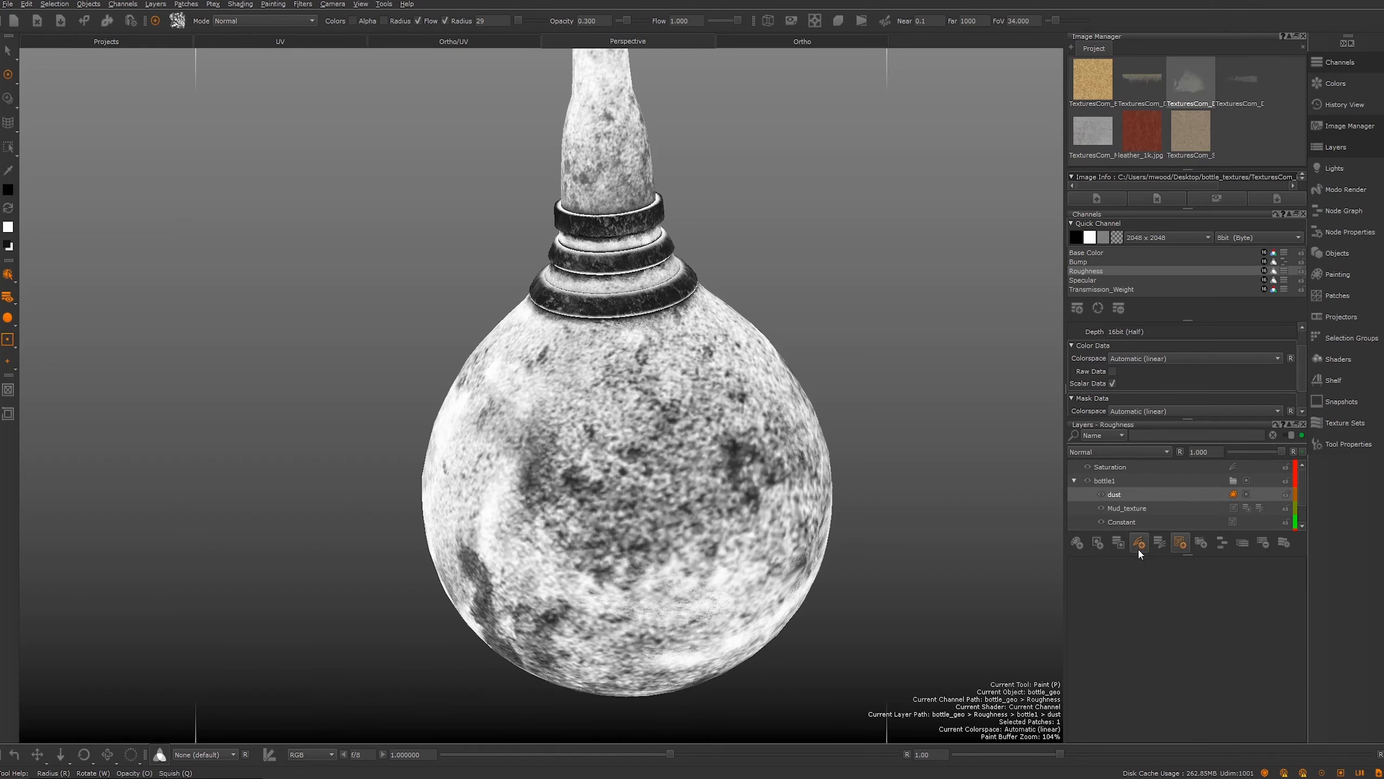
click(1138, 546)
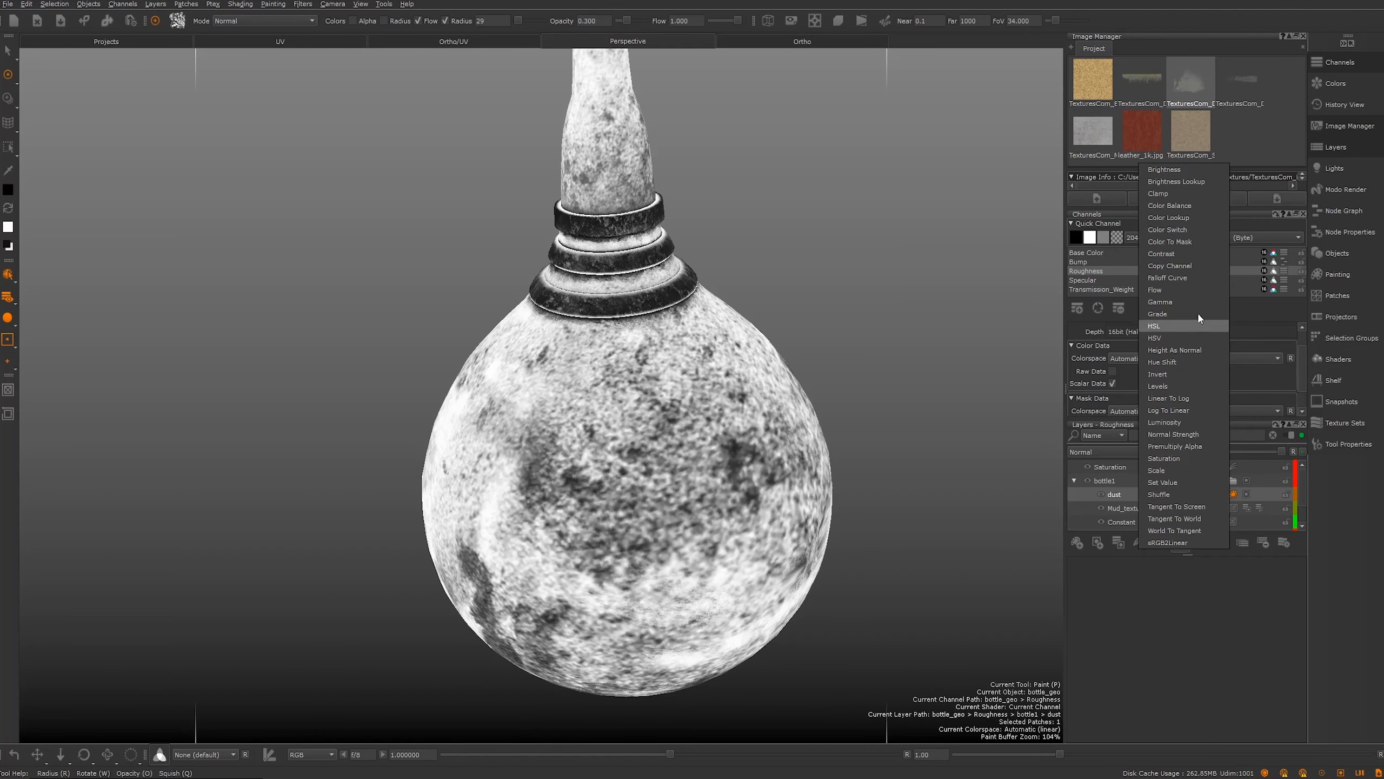
click(1165, 383)
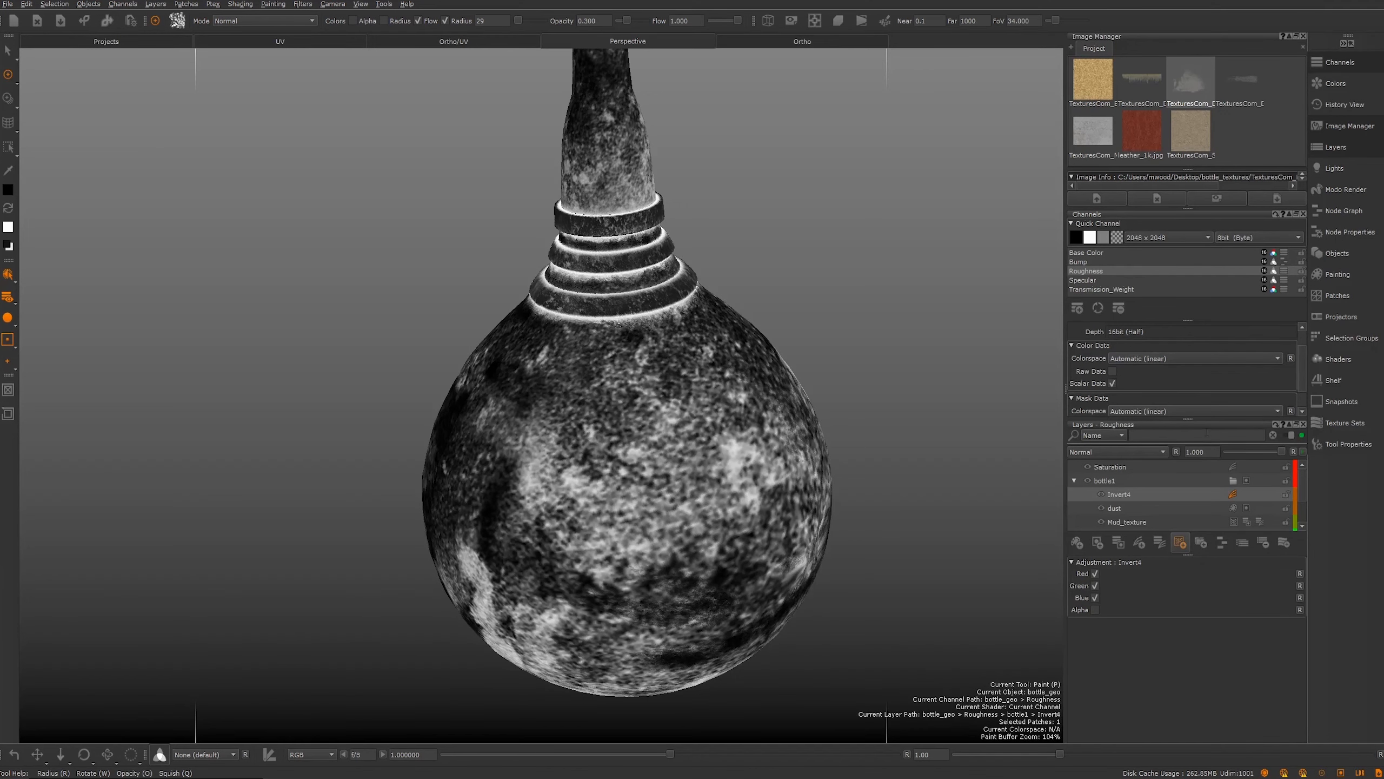
mouse_move(398, 360)
alt+mouse_down()
mouse_move(494, 332)
mouse_move(527, 281)
mouse_move(593, 378)
mouse_move(621, 262)
mouse_move(545, 305)
mouse_move(467, 325)
mouse_move(491, 354)
mouse_move(464, 348)
mouse_move(479, 322)
mouse_move(558, 420)
mouse_move(519, 429)
mouse_move(571, 426)
mouse_move(452, 405)
mouse_move(427, 418)
mouse_move(420, 380)
mouse_move(419, 323)
mouse_move(625, 544)
mouse_move(704, 376)
mouse_move(473, 349)
mouse_move(383, 359)
mouse_move(462, 375)
mouse_move(632, 342)
mouse_move(544, 222)
alt+mouse_up()
alt+middle_drag(560, 305, 539, 330)
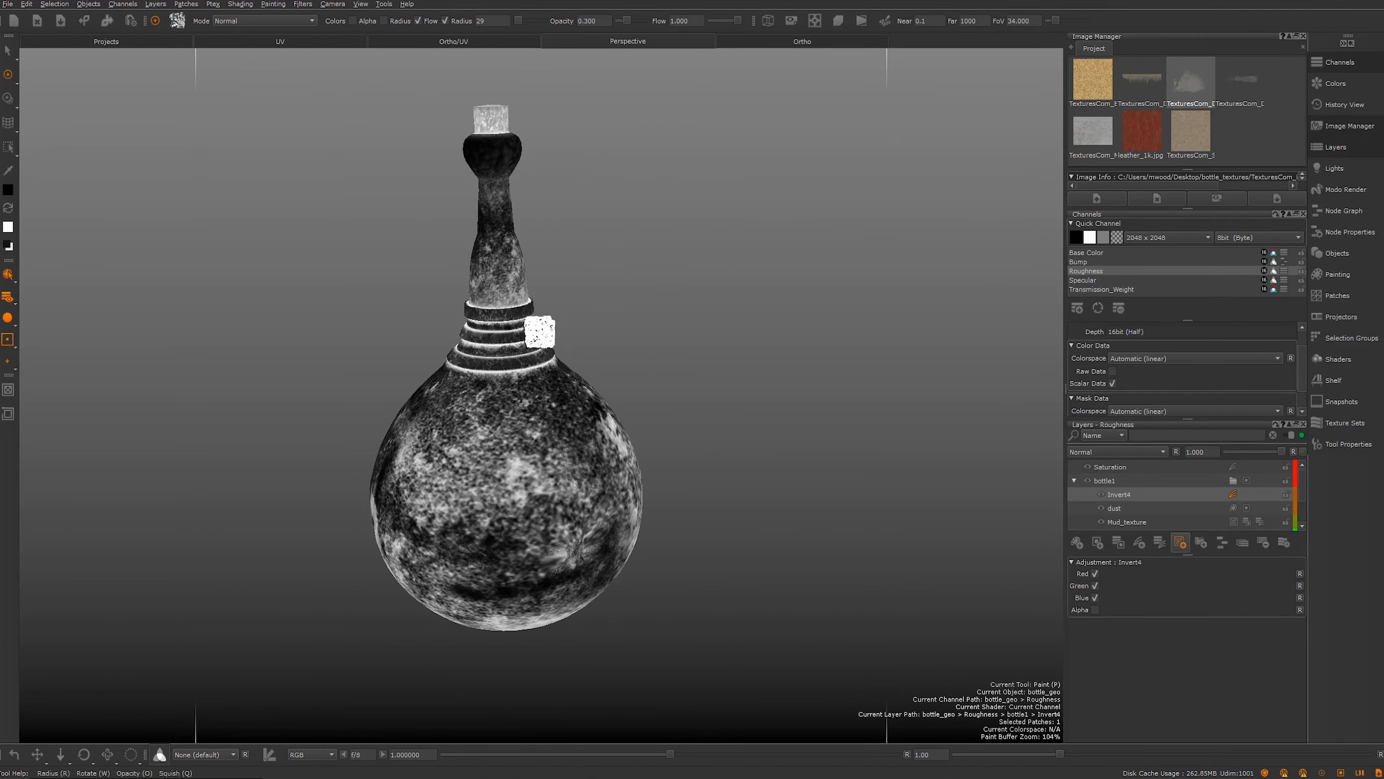
Step: Copy the Saturation, bottle1, cork1 and Rings layers from the Roughness channel and select the Base layer in the Specular channel
click(1070, 481)
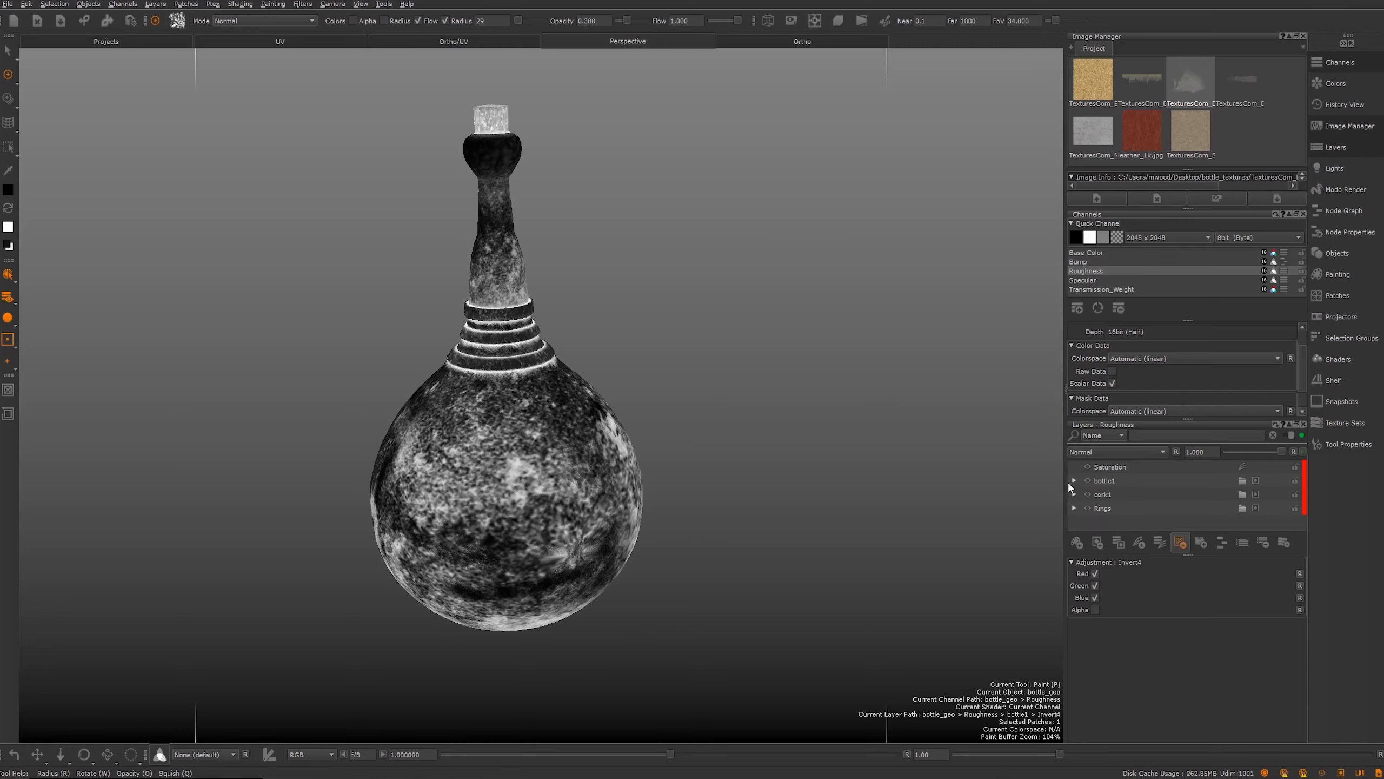
click(1111, 472)
shift+click(1102, 510)
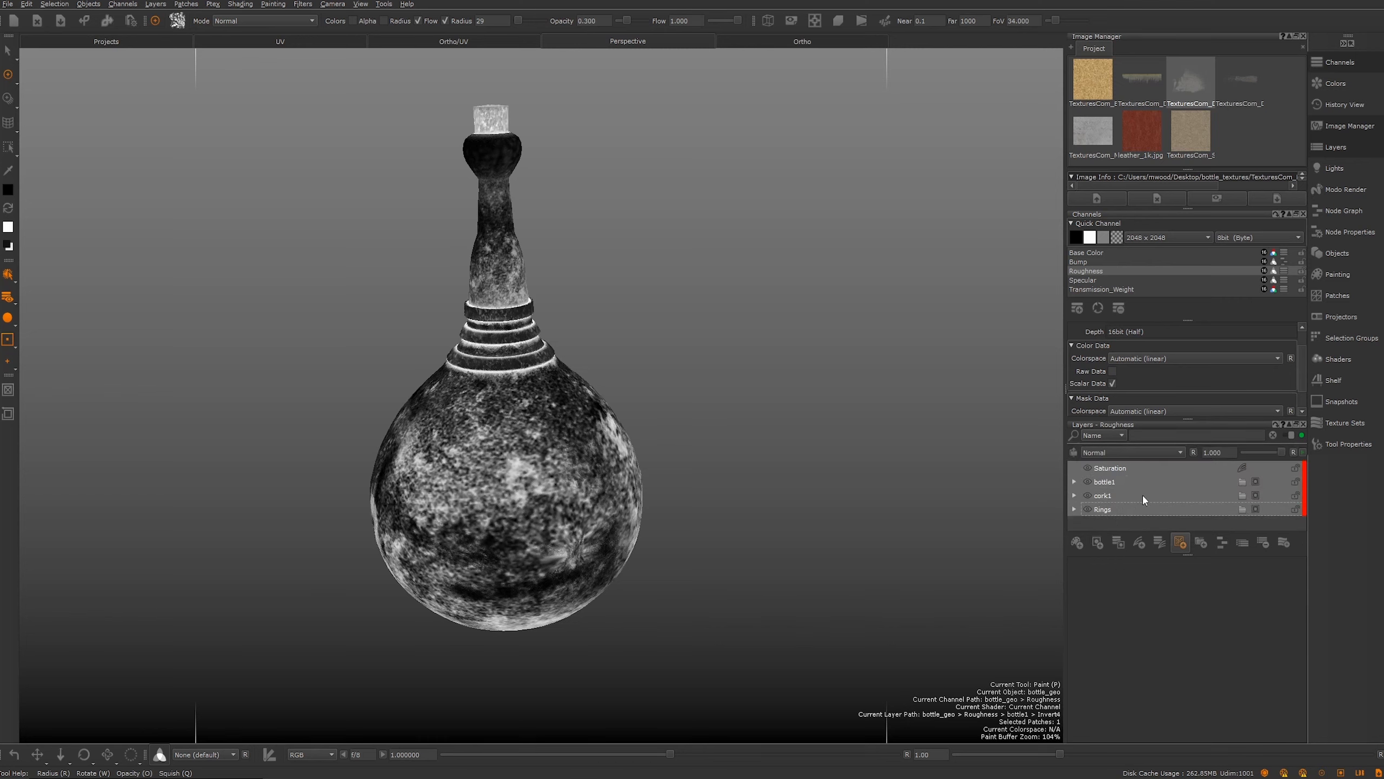
key(ctrl+c)
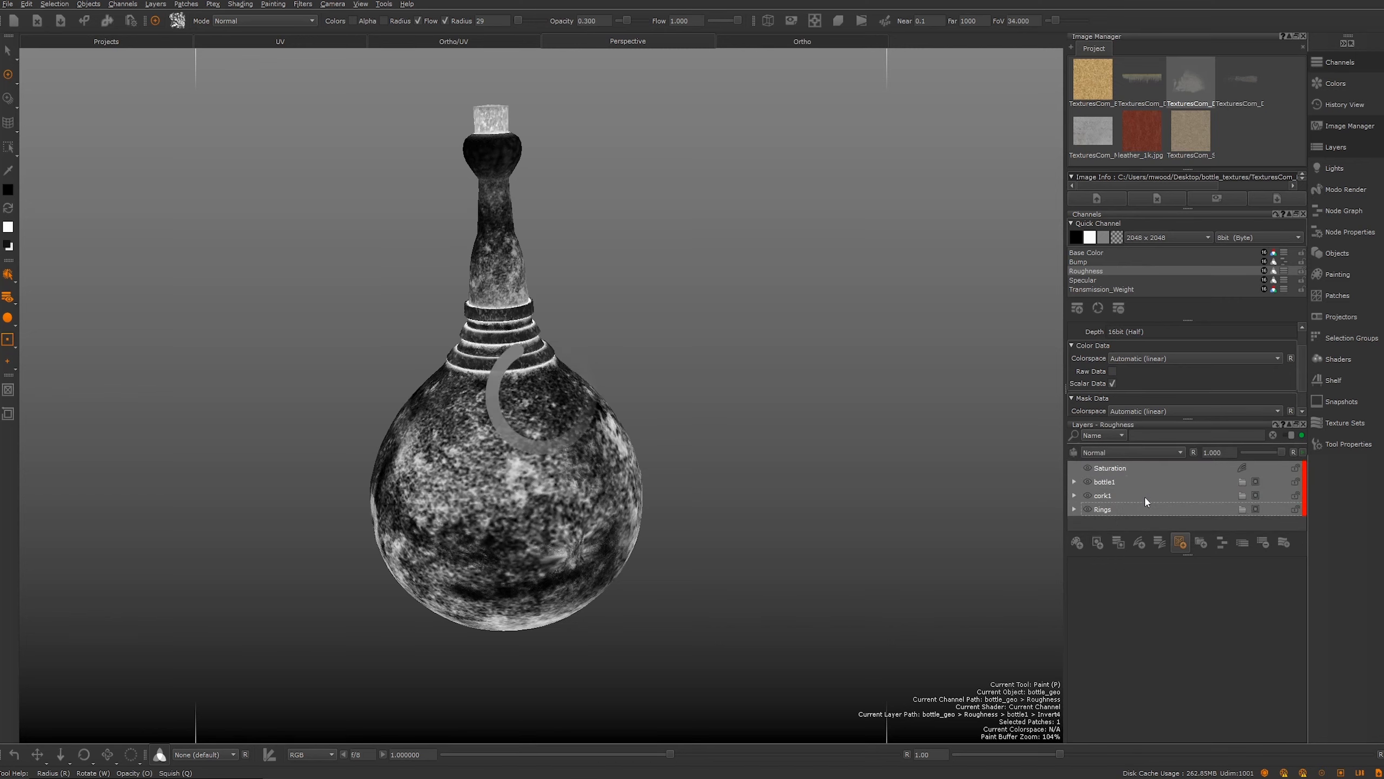
right_click(1146, 494)
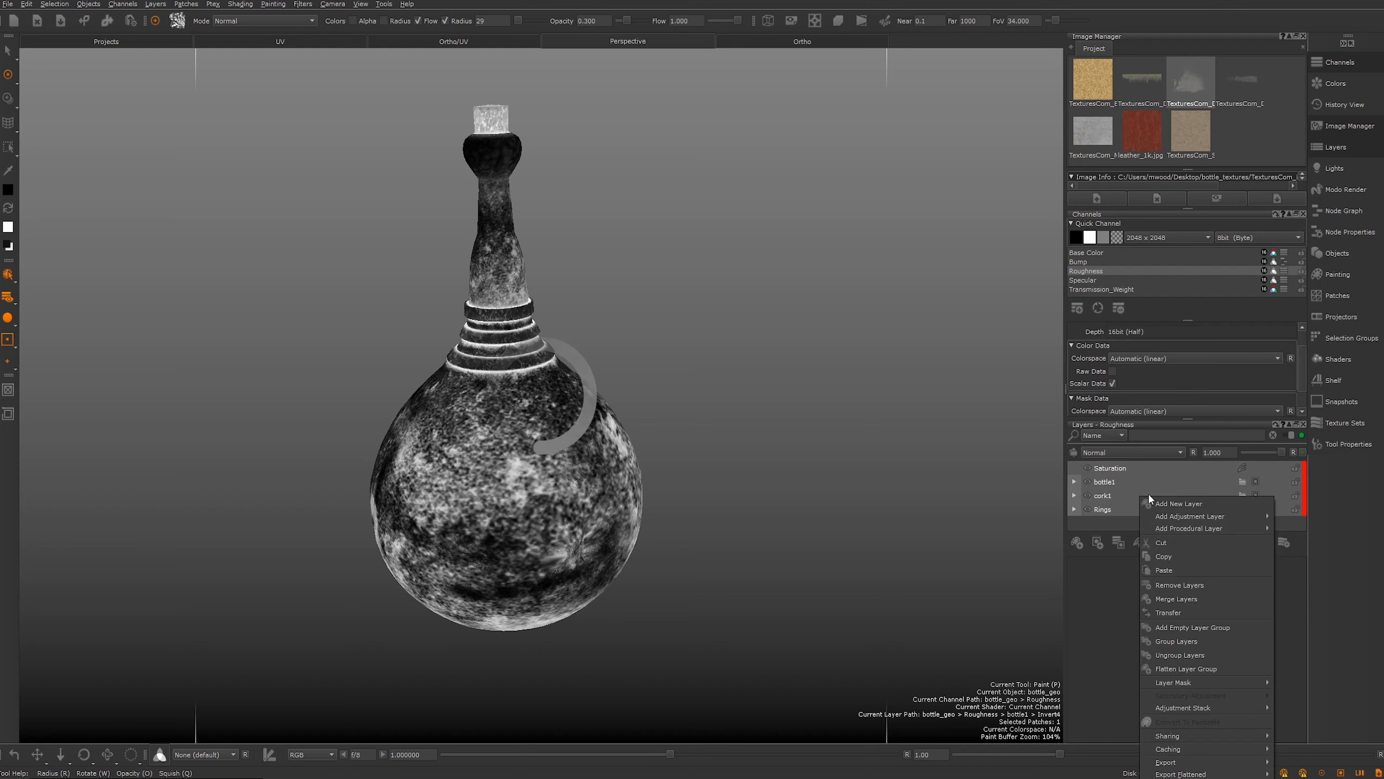
click(1168, 557)
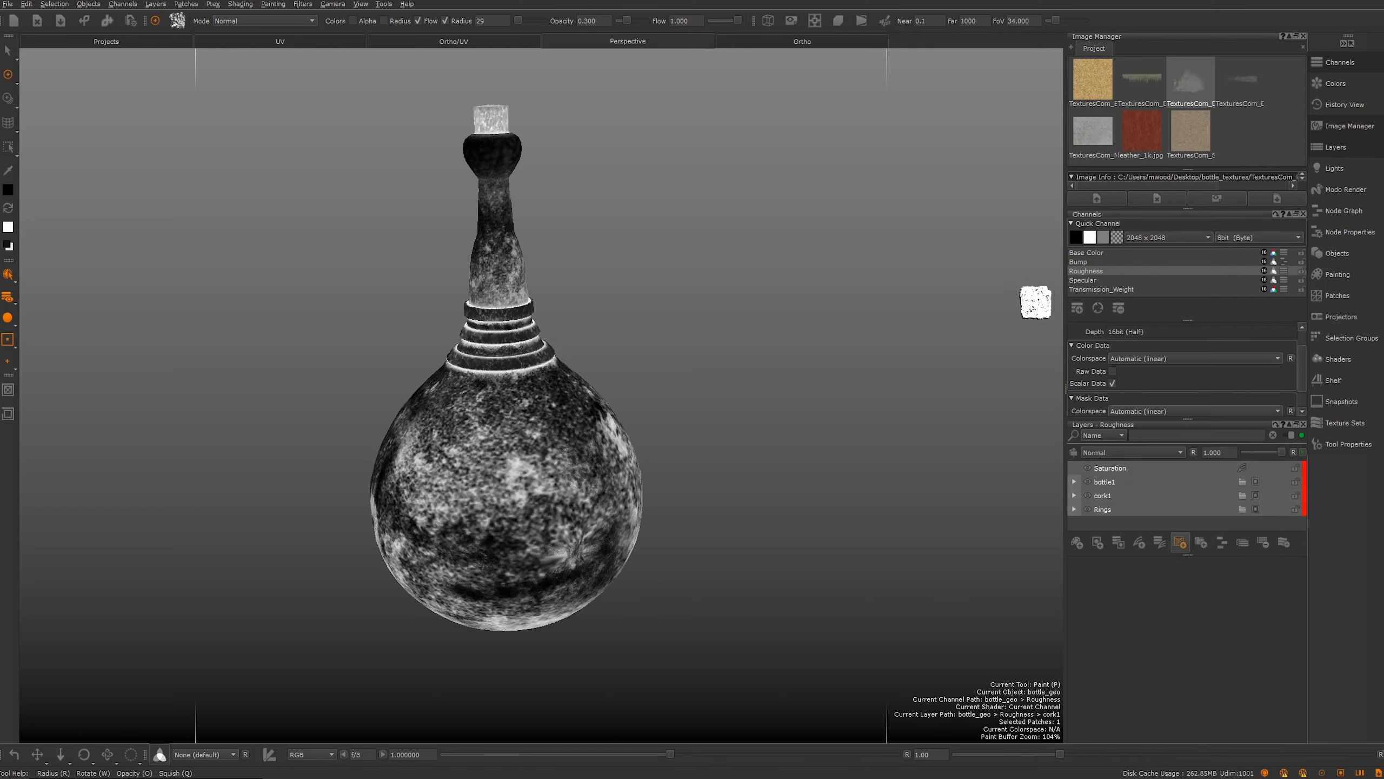
click(1084, 281)
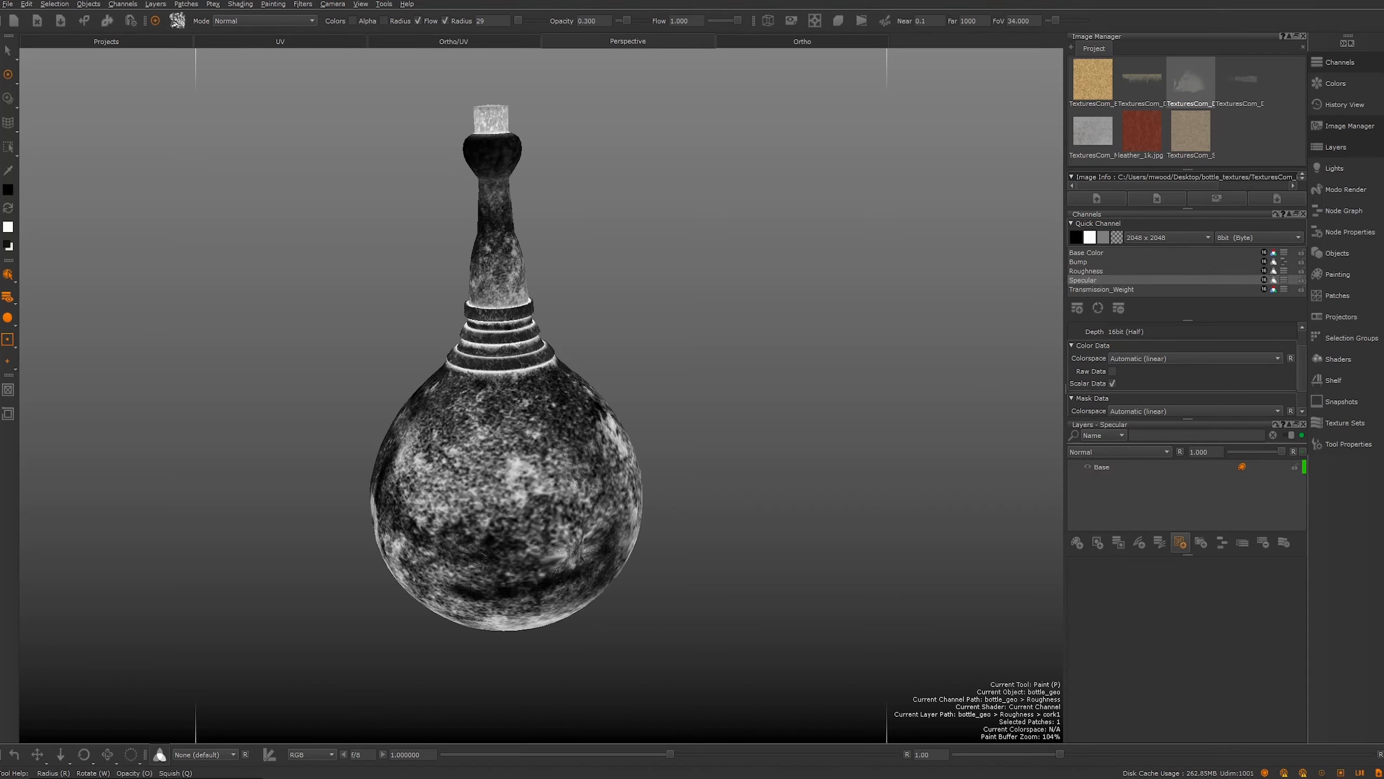
click(1106, 466)
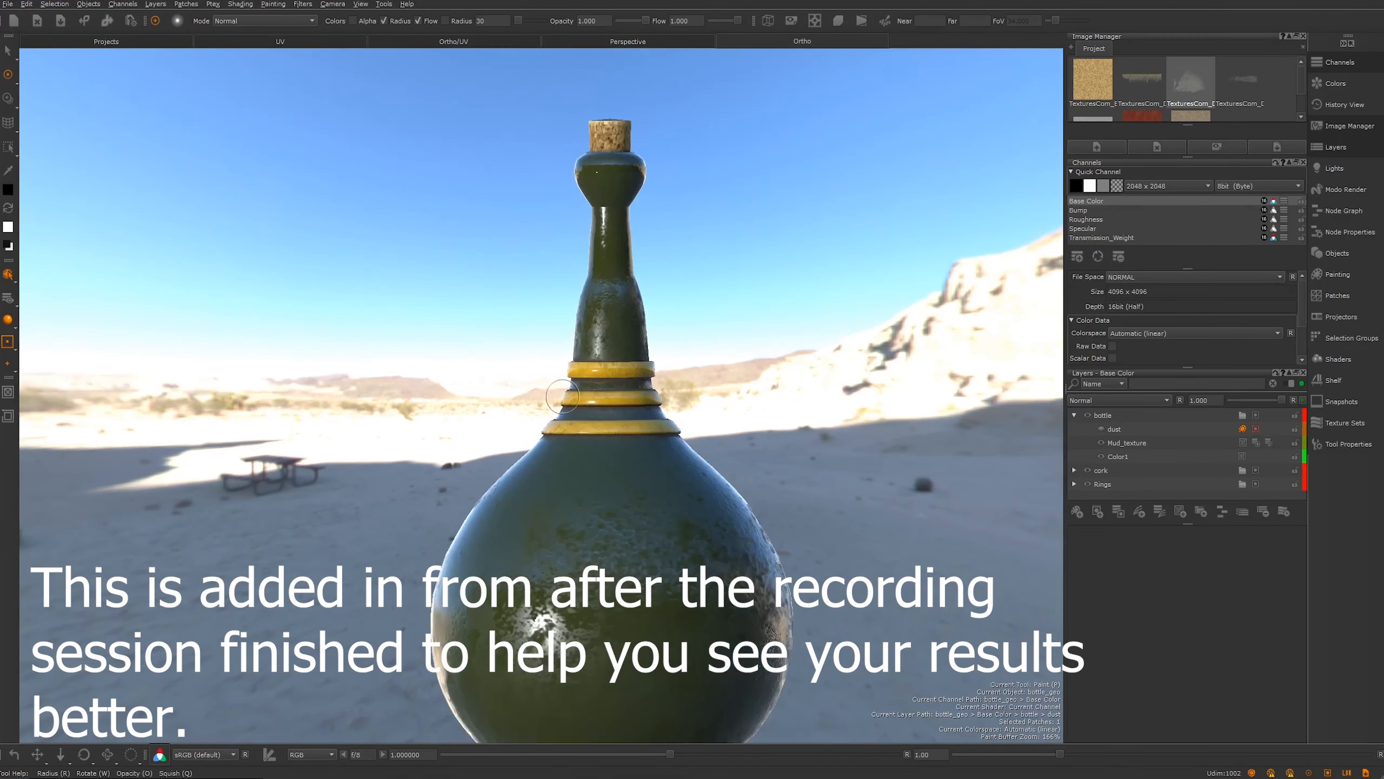
Step: Examine the reflections and roughness variation on the fully lit bottle from several angles
alt+drag(562, 396, 530, 441)
alt+right_drag(530, 441, 443, 441)
alt+drag(444, 440, 469, 425)
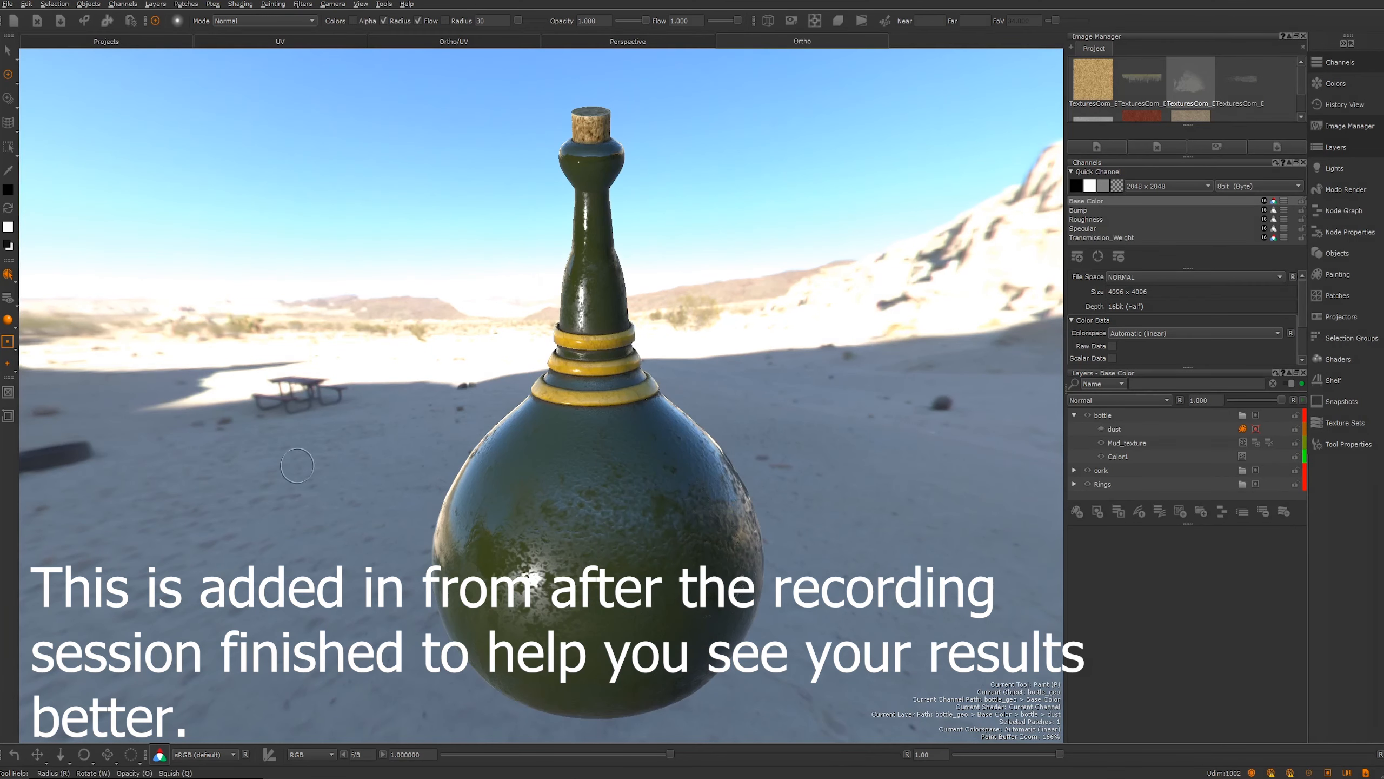
click(8, 320)
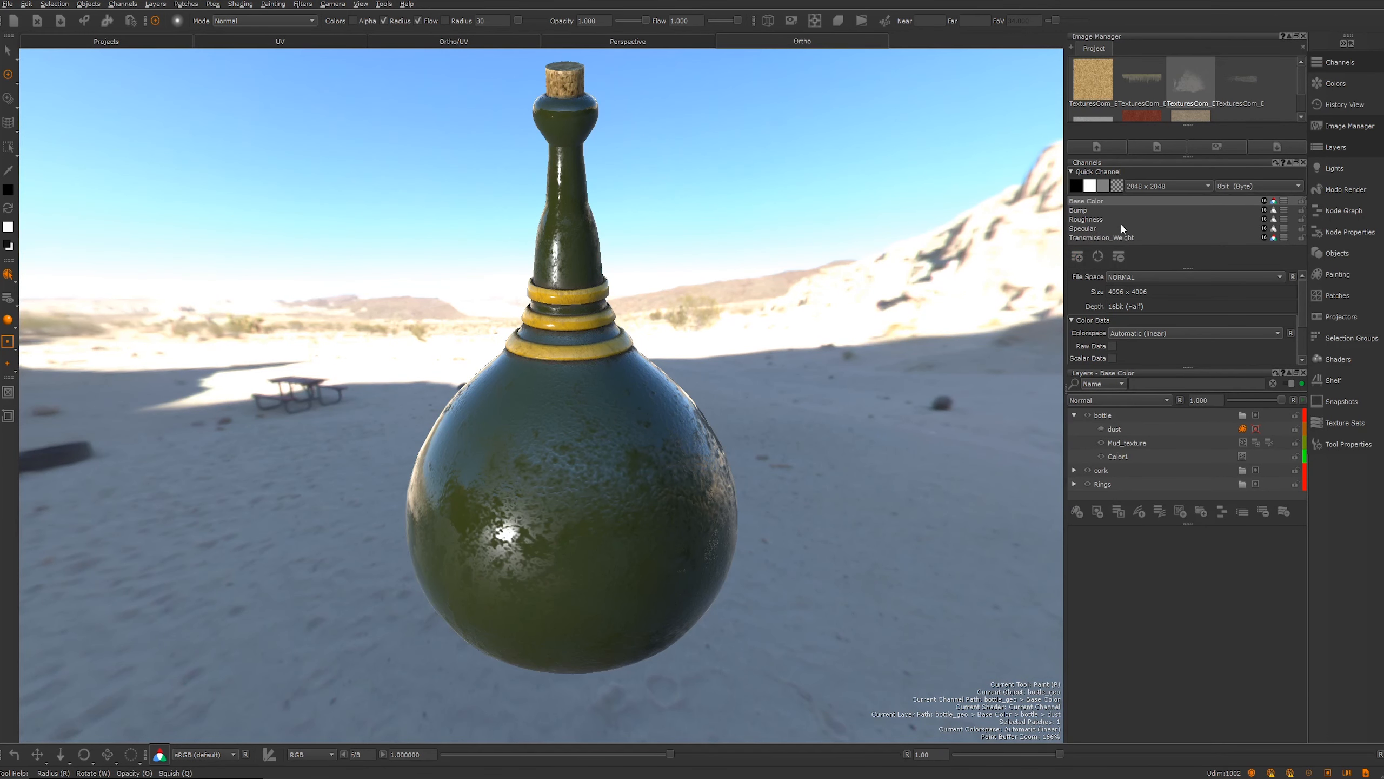
alt+middle_drag(778, 293, 802, 310)
alt+right_drag(802, 309, 795, 315)
alt+drag(790, 315, 732, 294)
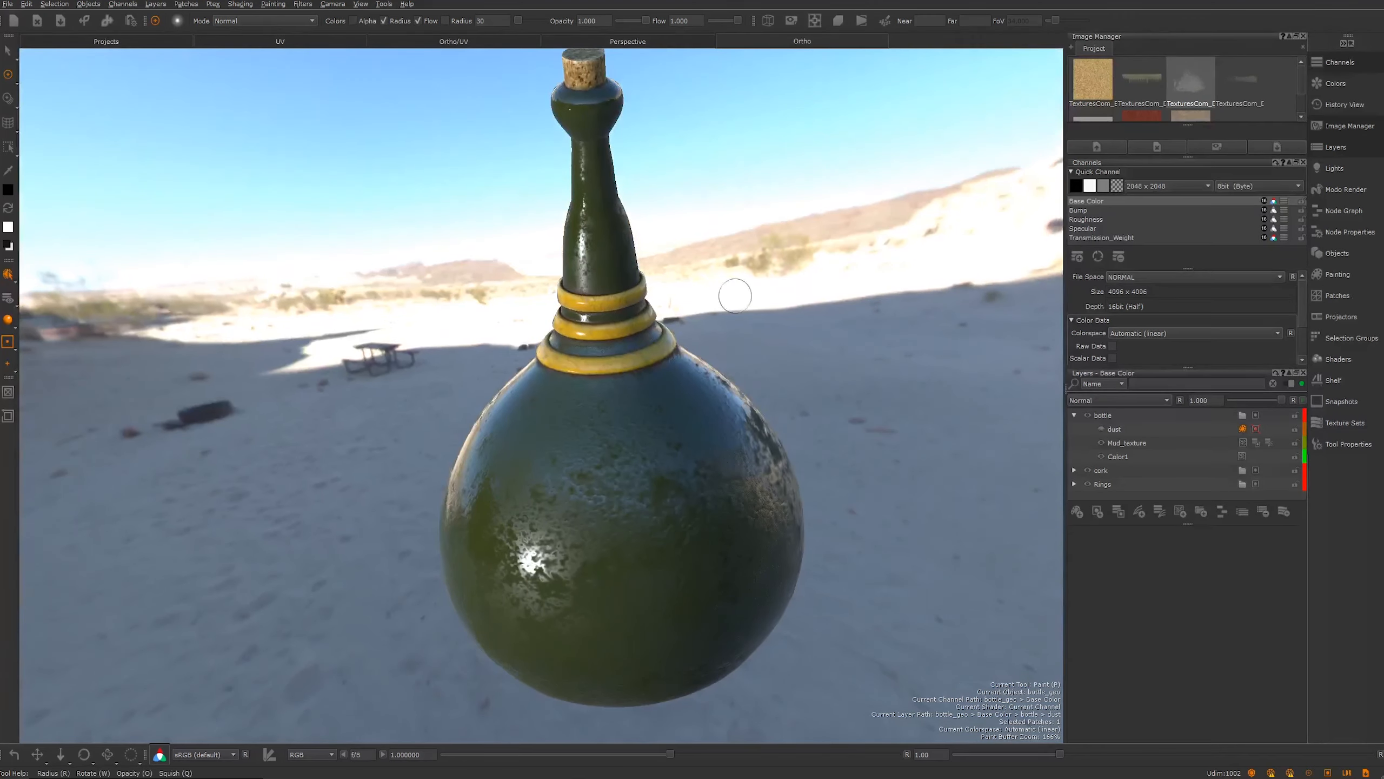
Step: Switch the viewport lighting to Flat and examine the bottle's unlit base color
click(7, 321)
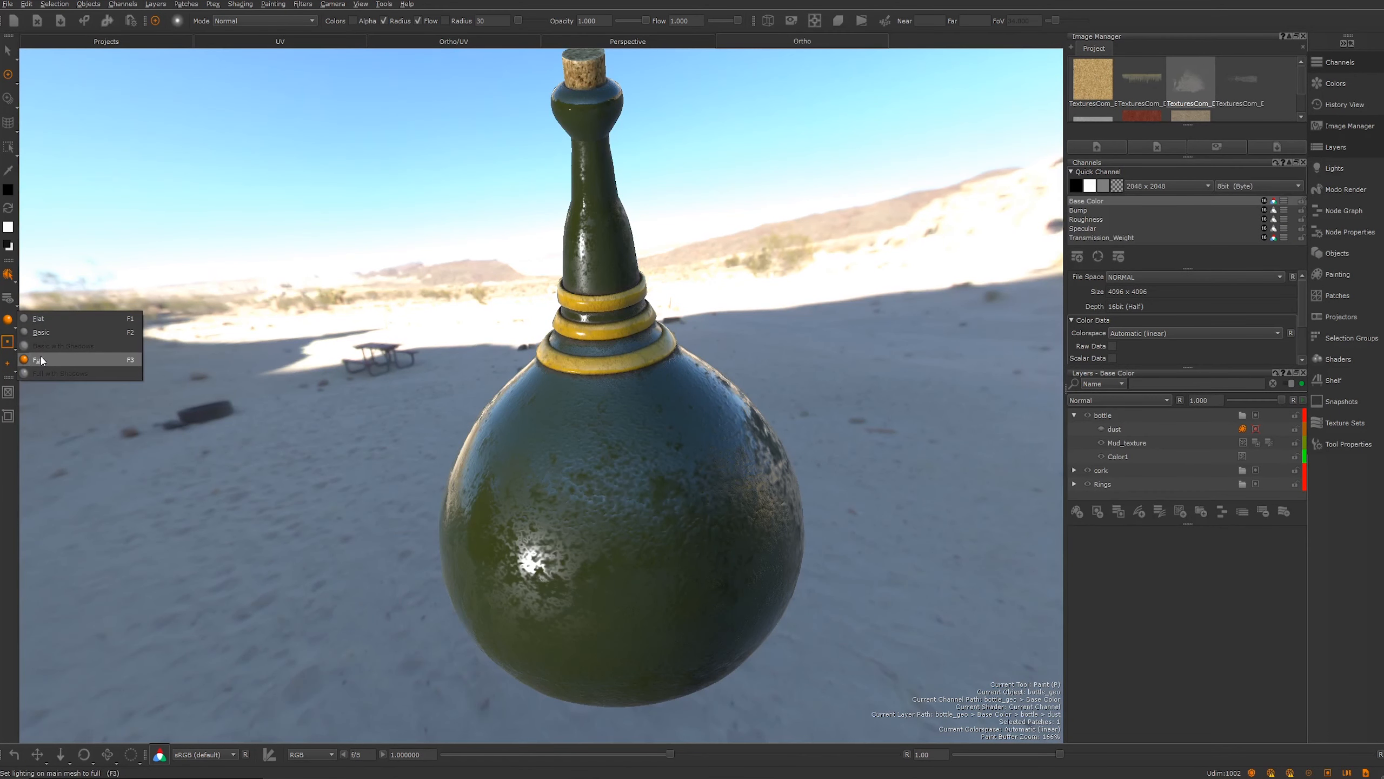
click(38, 318)
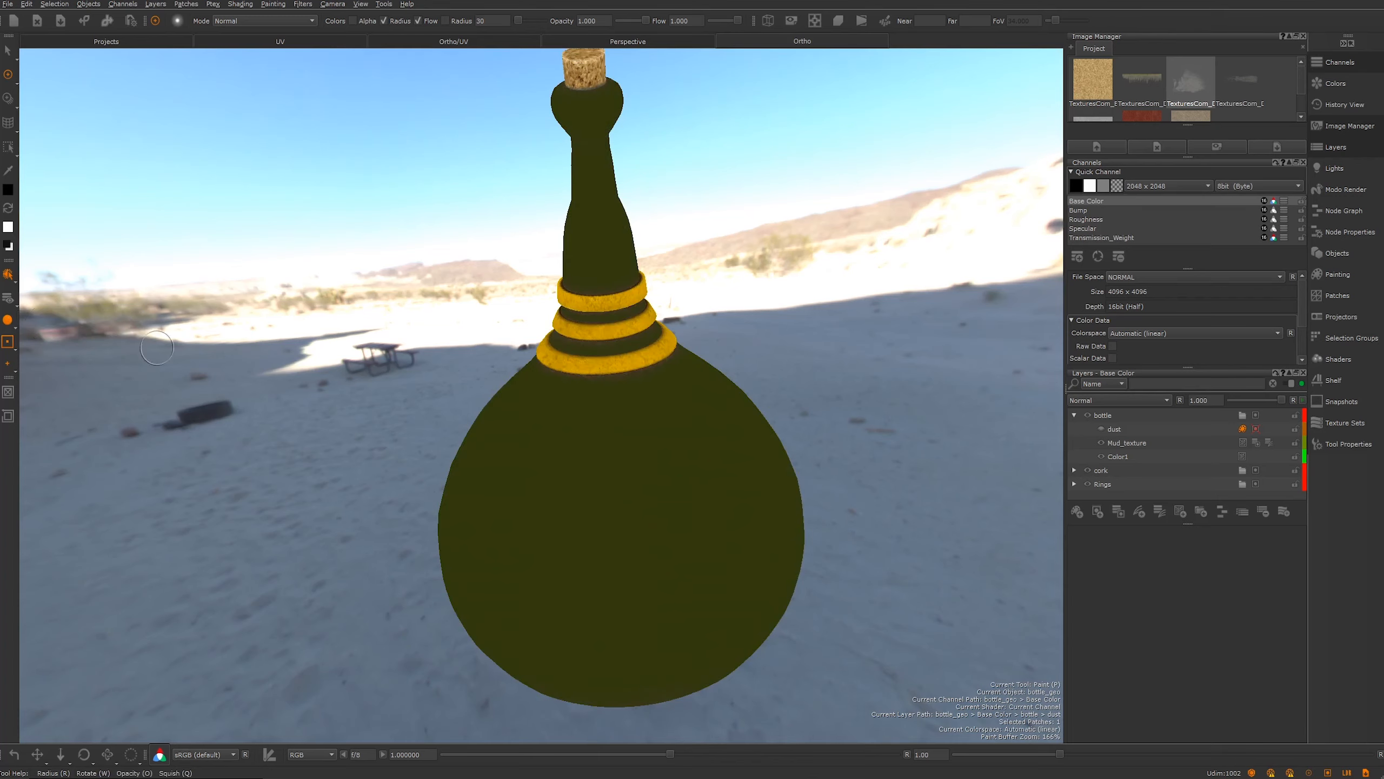
alt+middle_drag(615, 412, 610, 403)
alt+drag(513, 303, 528, 312)
alt+right_drag(529, 314, 485, 272)
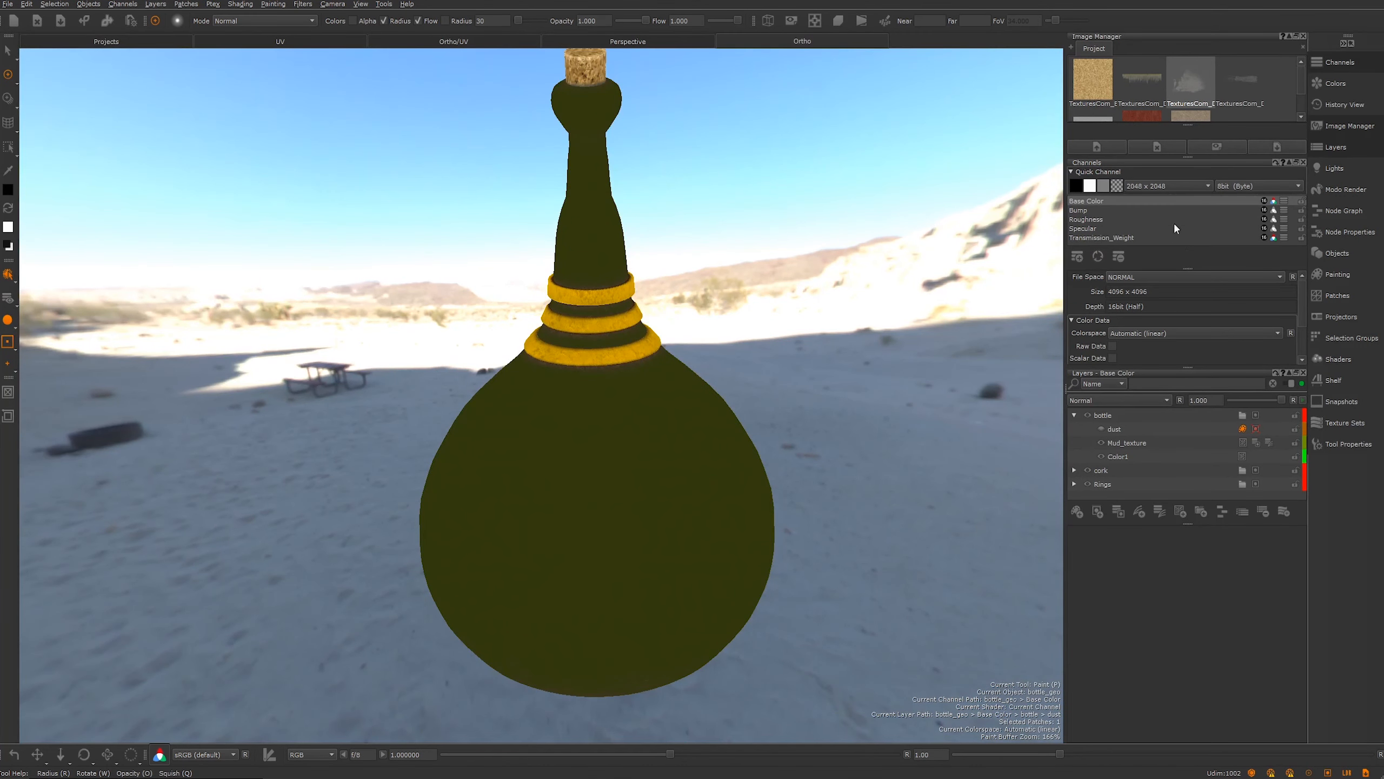
alt+drag(494, 271, 486, 269)
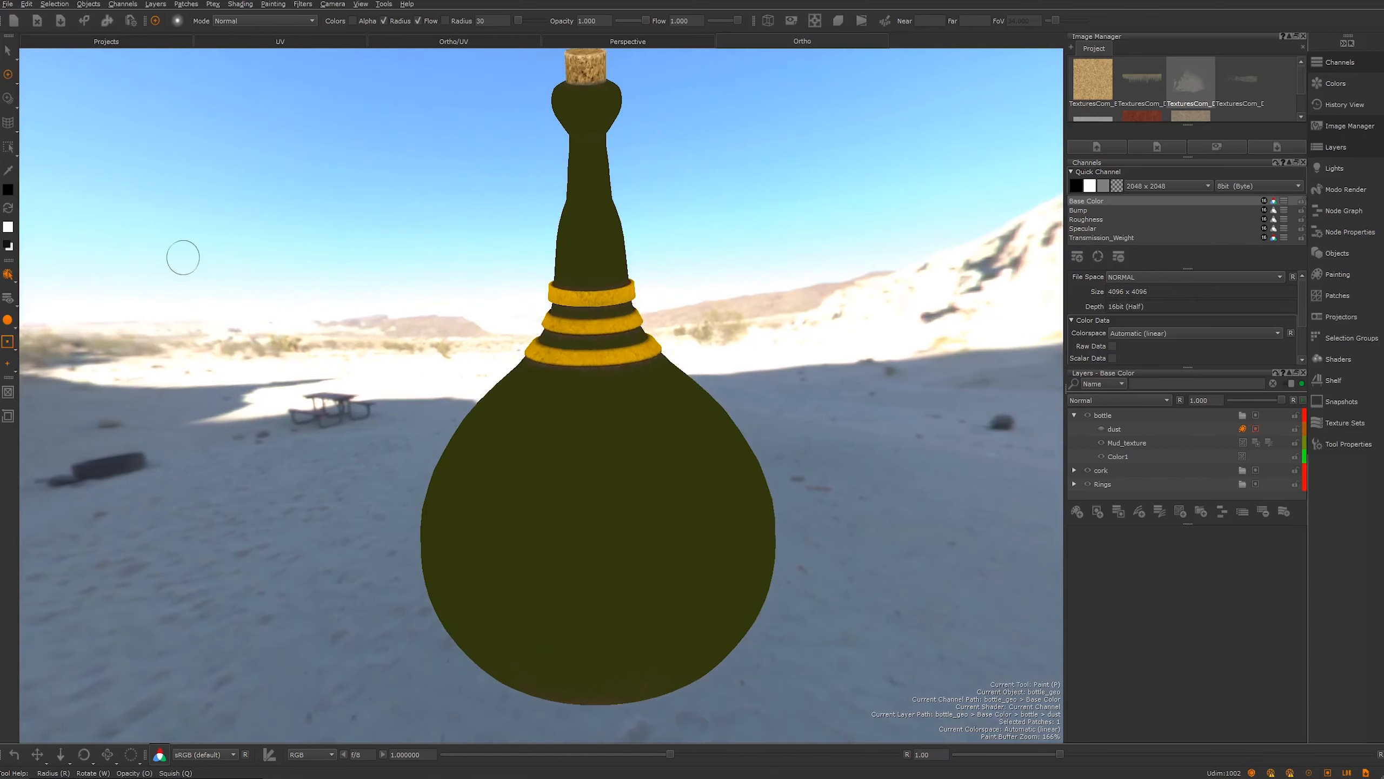
Step: Switch the viewport lighting back to Full and examine the whole bottle against the environment
click(12, 325)
click(40, 360)
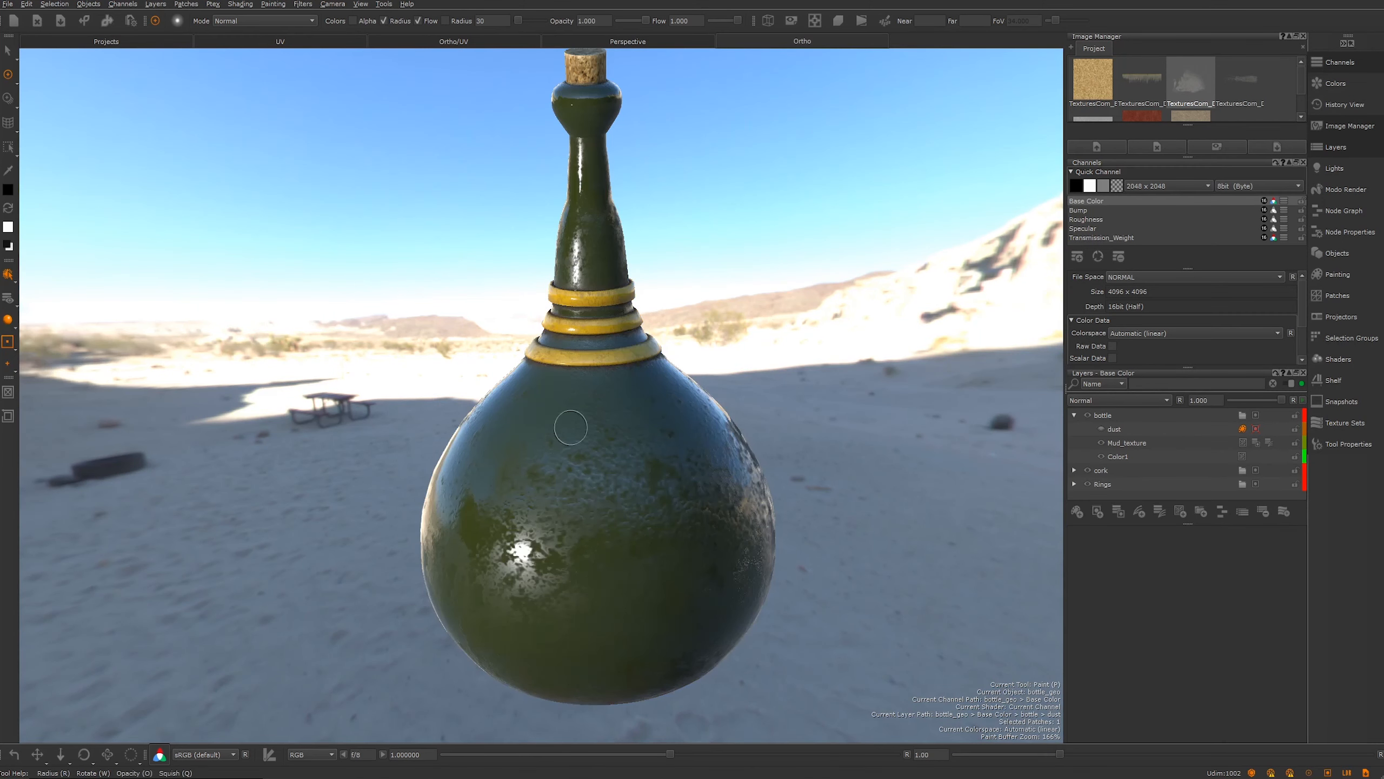
scroll(400, 361, down, 3)
scroll(400, 361, up, 3)
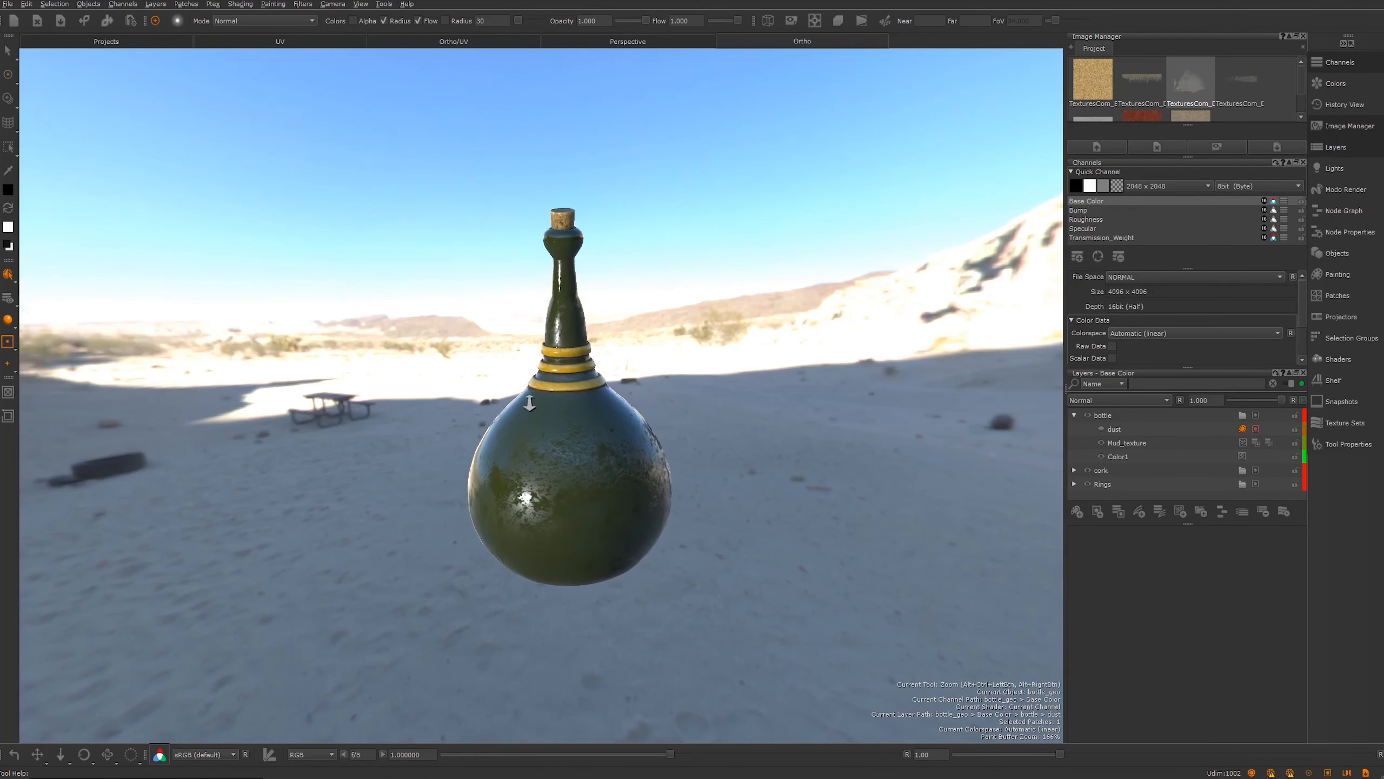
middle_drag(622, 349, 636, 386)
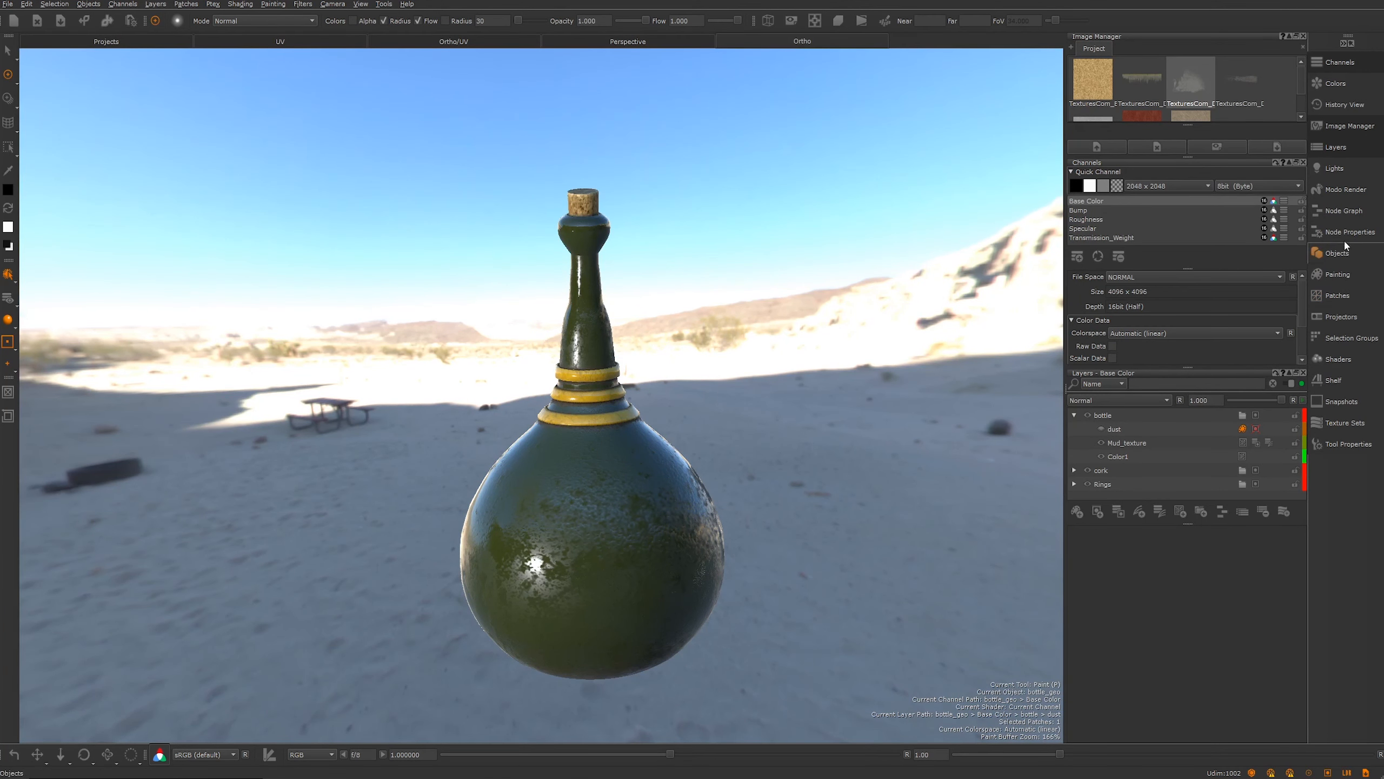
Step: Open the Environment light's settings and show the animation options for its texture
click(1337, 273)
click(1337, 275)
click(1340, 168)
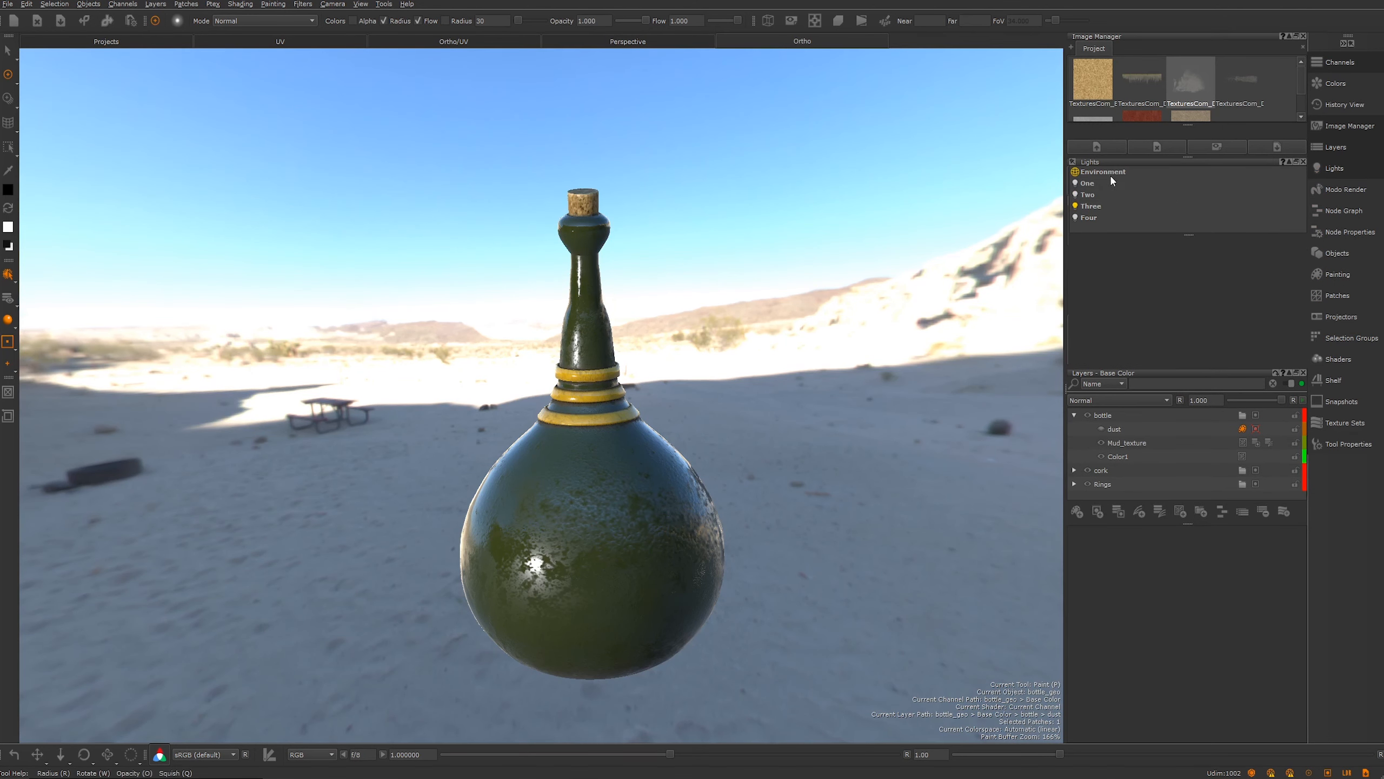
click(1111, 174)
drag(1300, 277, 1317, 341)
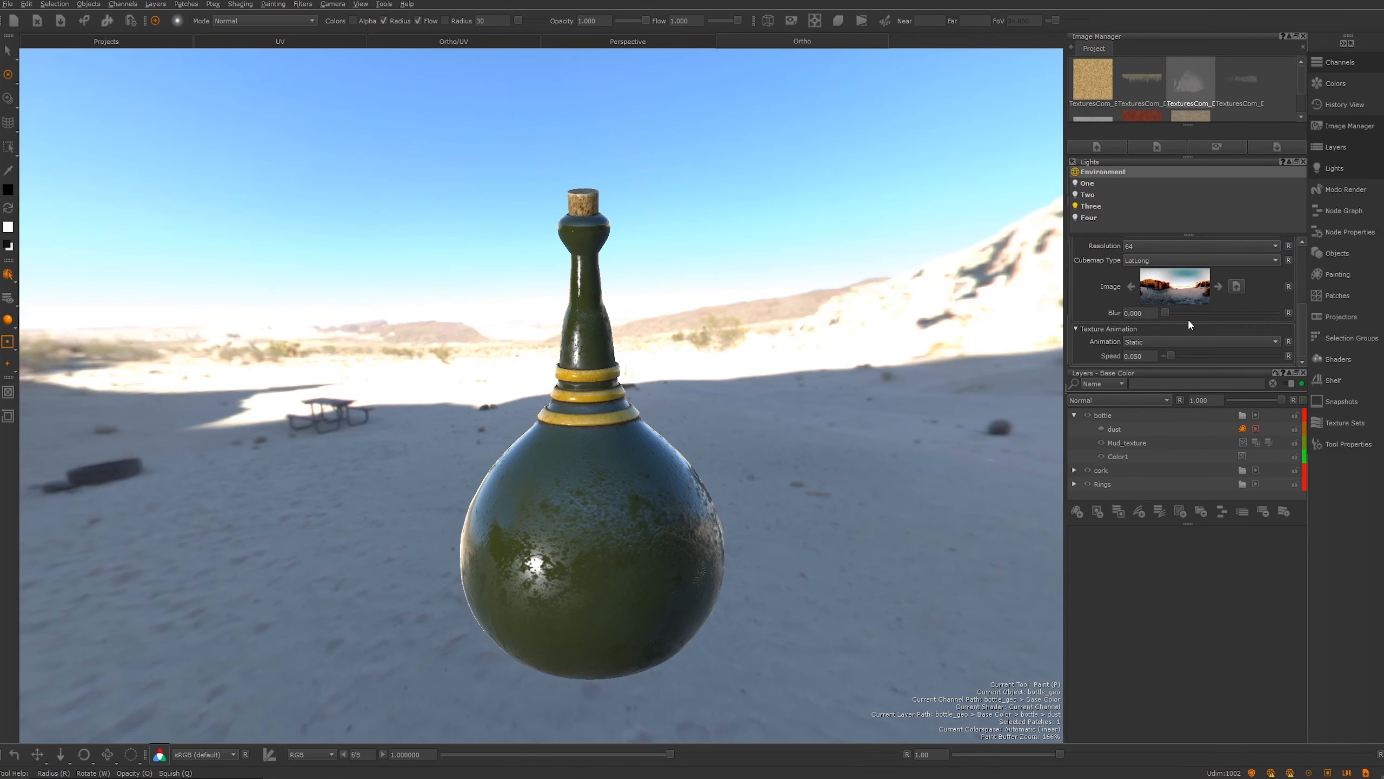
click(1141, 342)
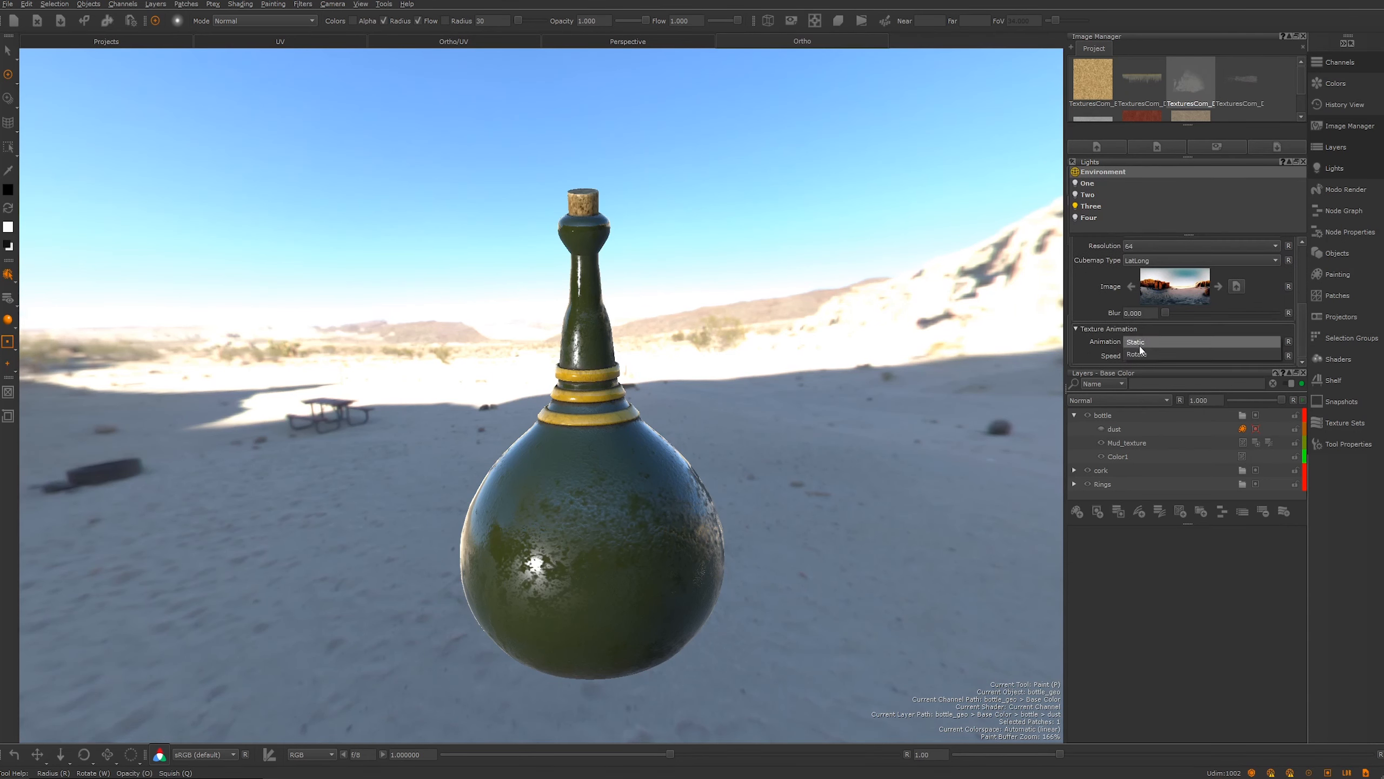
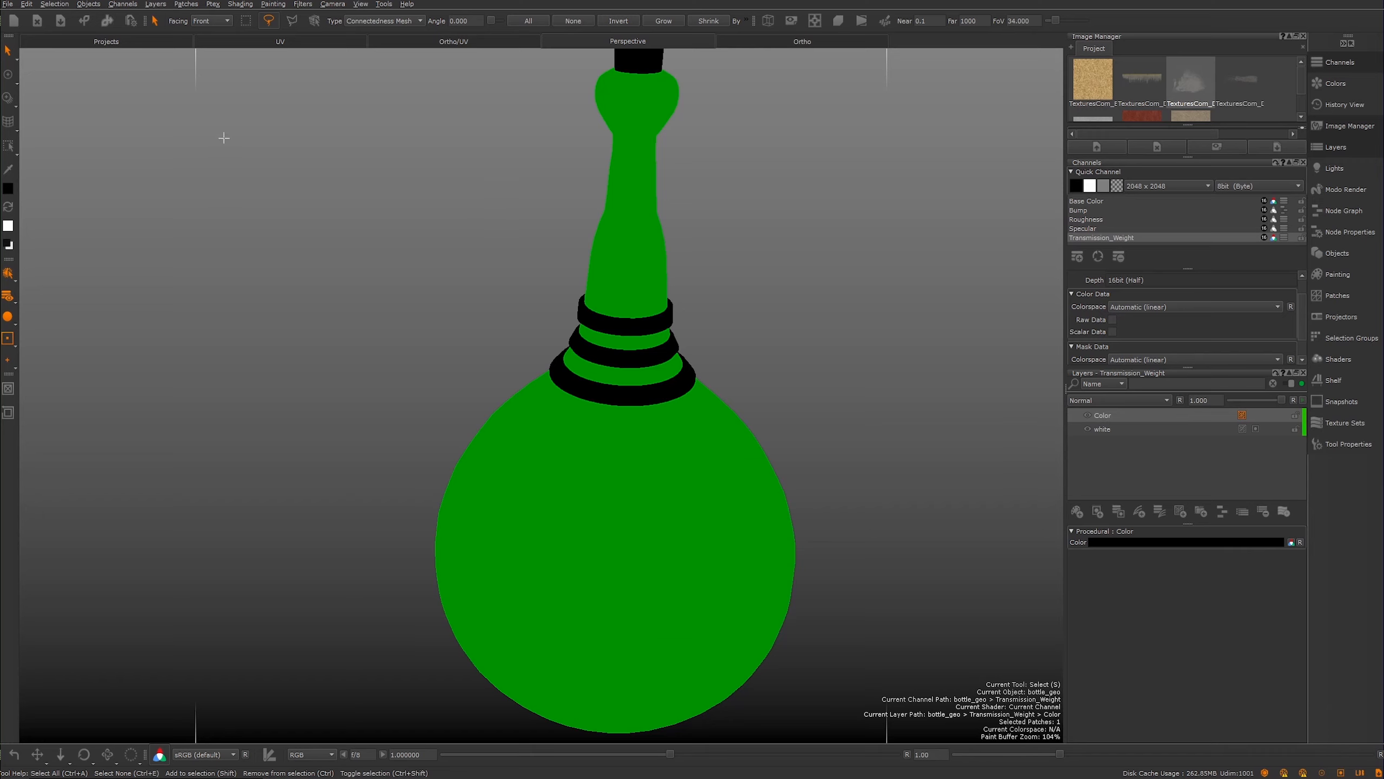
Step: Select the cork and rings and add a mask from that selection to the black Color layer in the Transmission_Weight channel
middle_drag(451, 272, 429, 362)
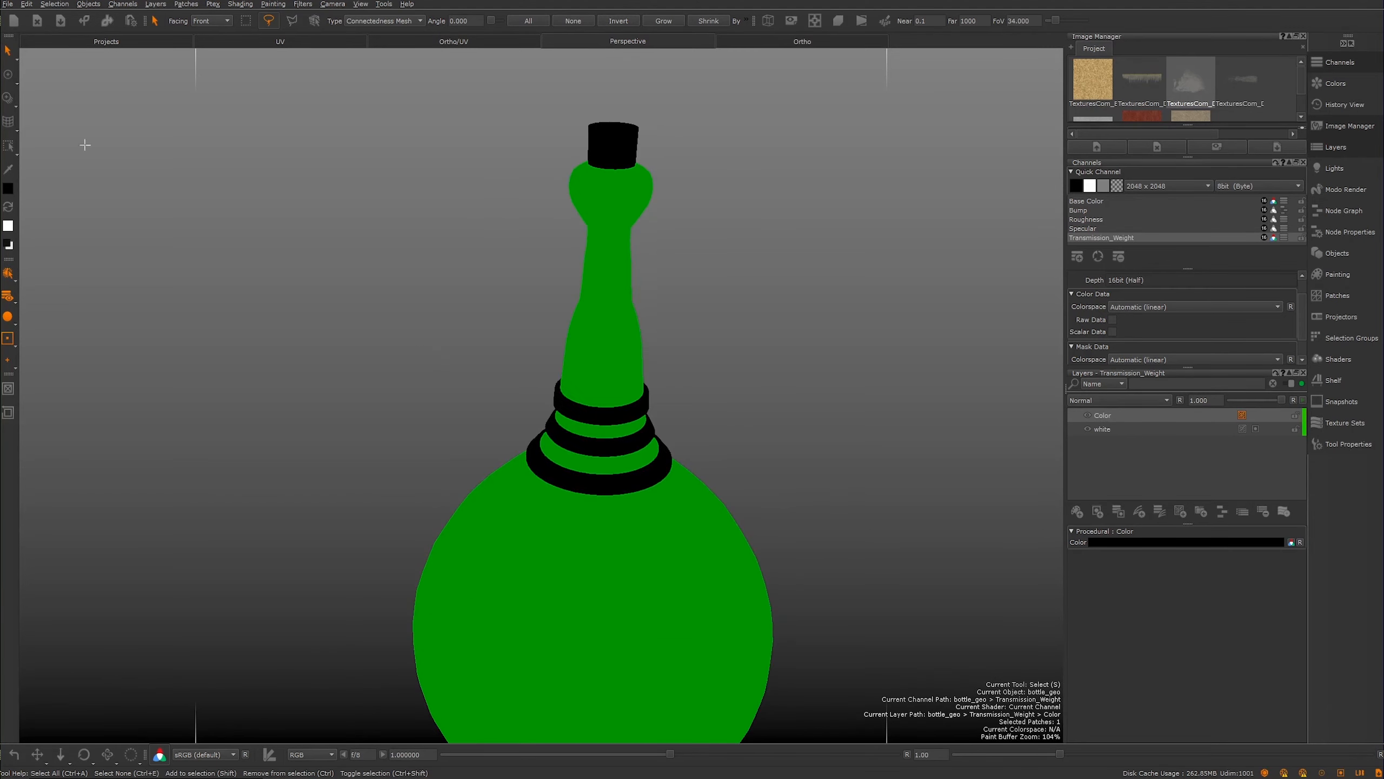
mouse_move(584, 123)
mouse_down()
mouse_move(614, 140)
mouse_move(585, 164)
mouse_up()
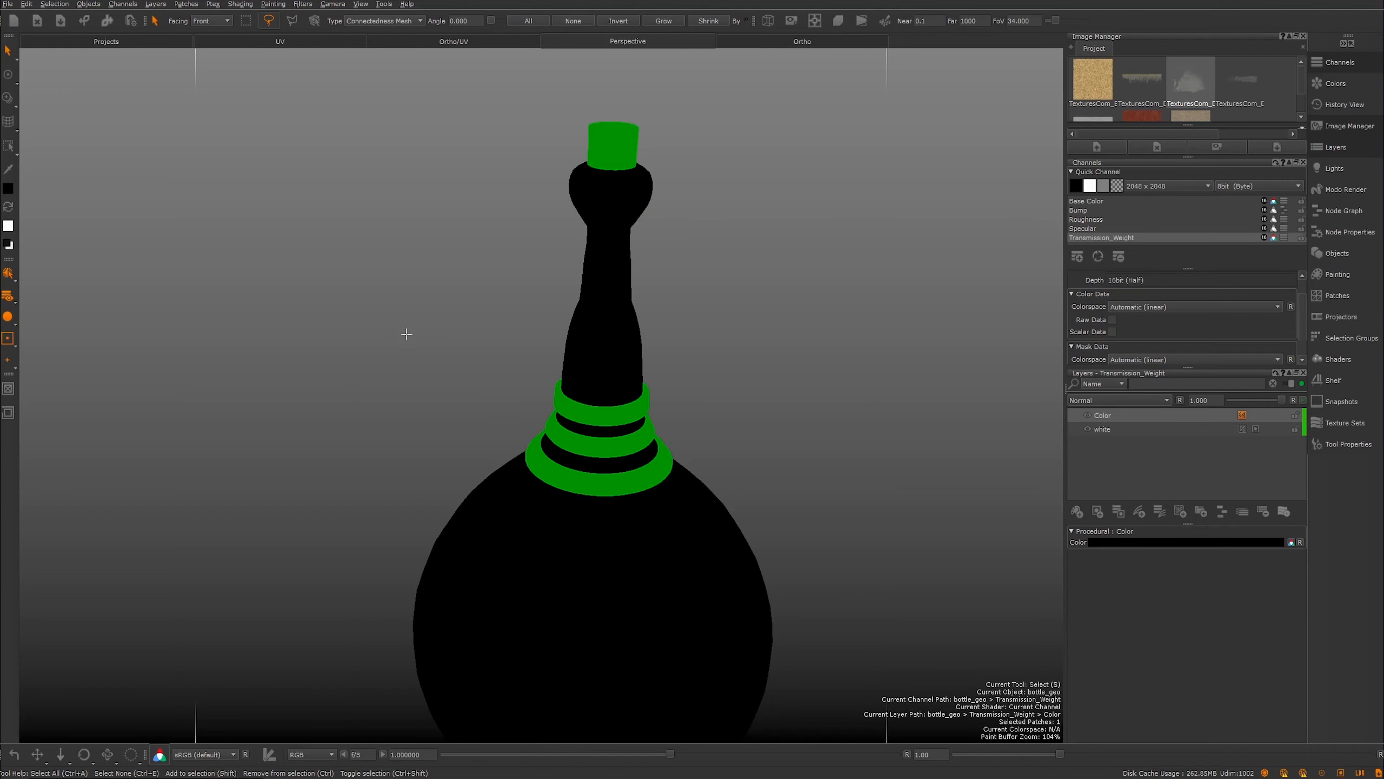
middle_drag(400, 294, 352, 210)
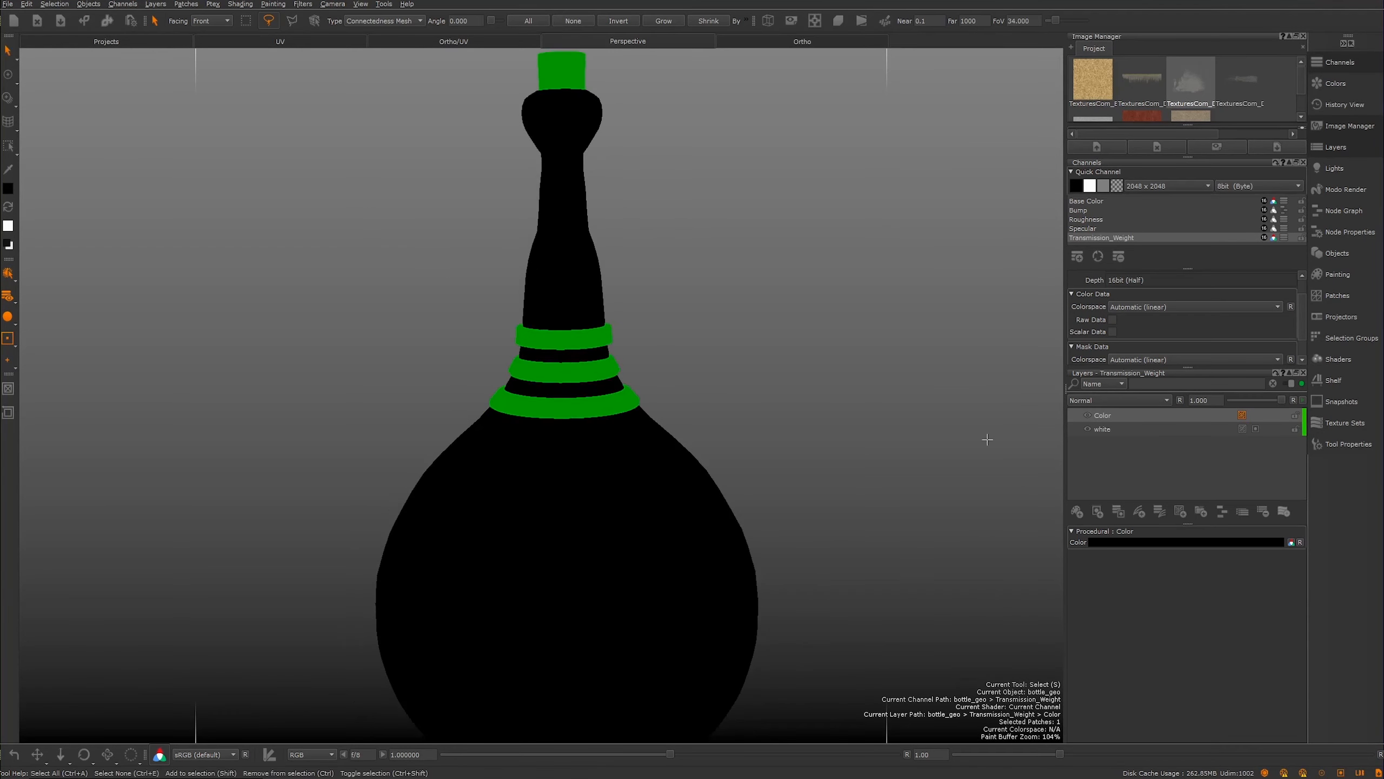
right_click(1256, 416)
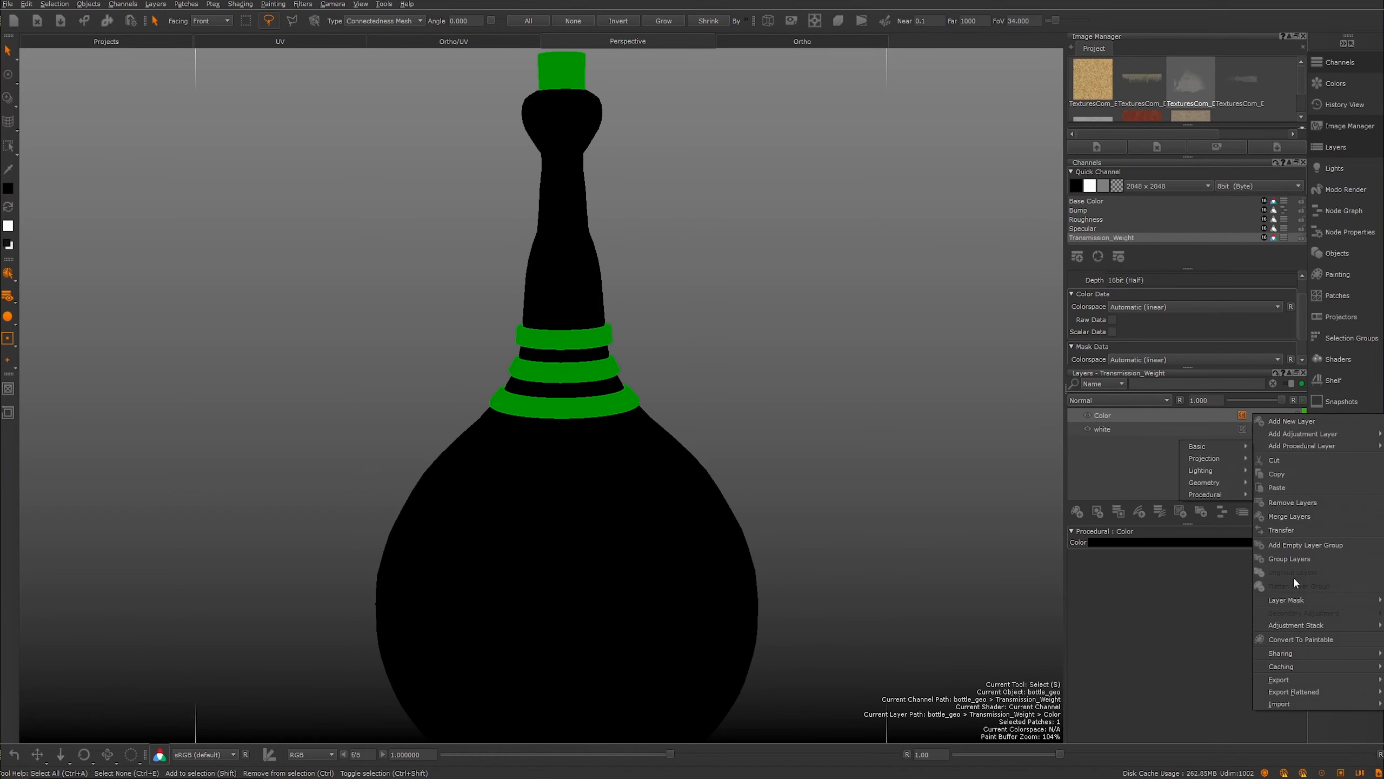
mouse_move(1288, 600)
mouse_move(1196, 600)
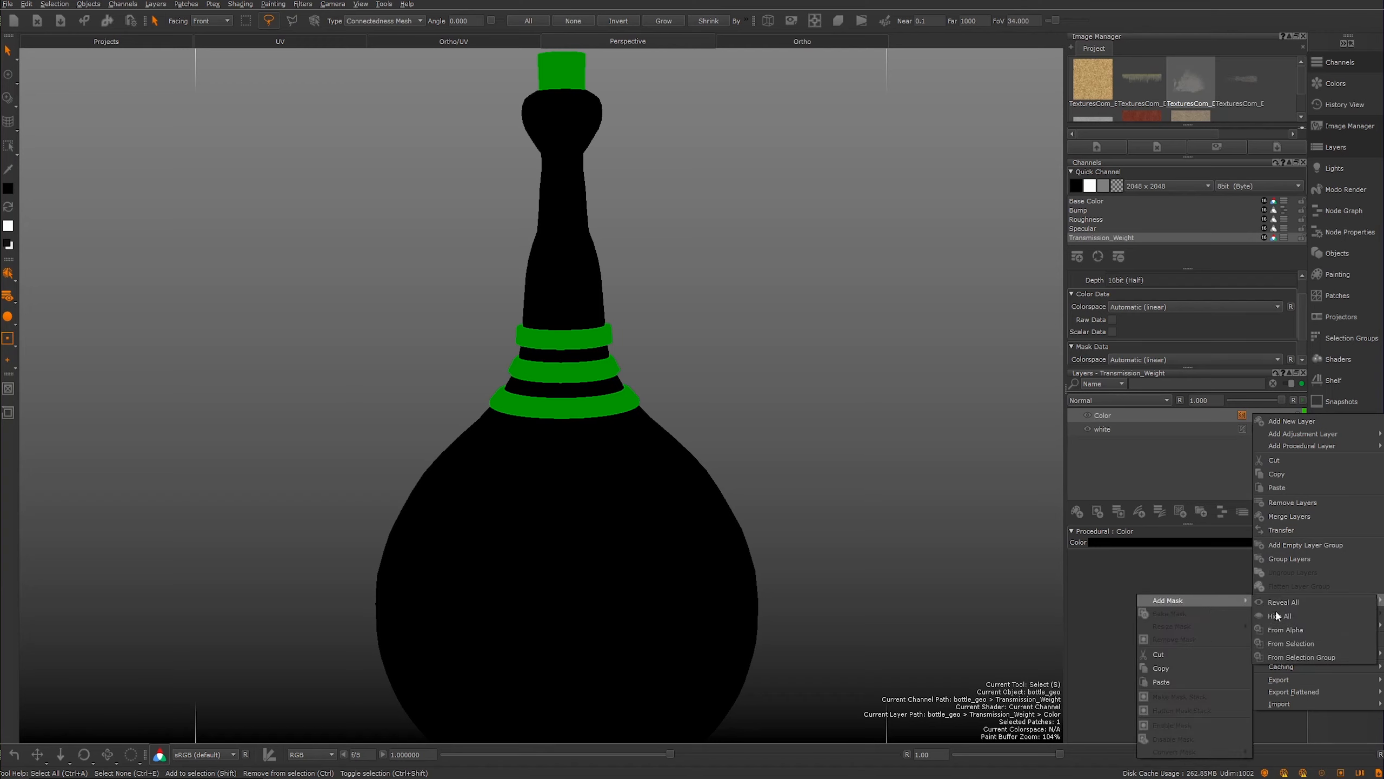
click(1285, 644)
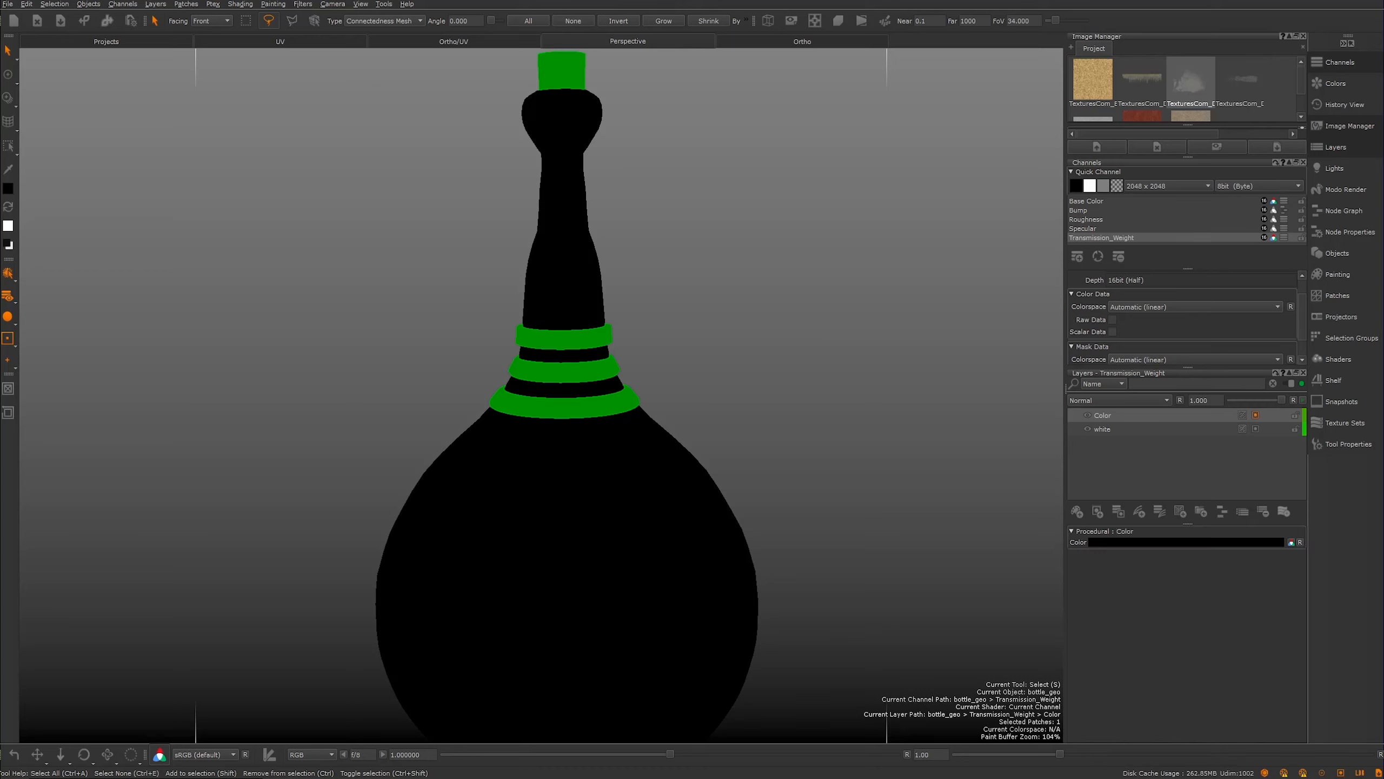
Step: Rename the masked Color layer in the Transmission_Weight channel as black and switch to the Paint tool
scroll(785, 340, down, 2)
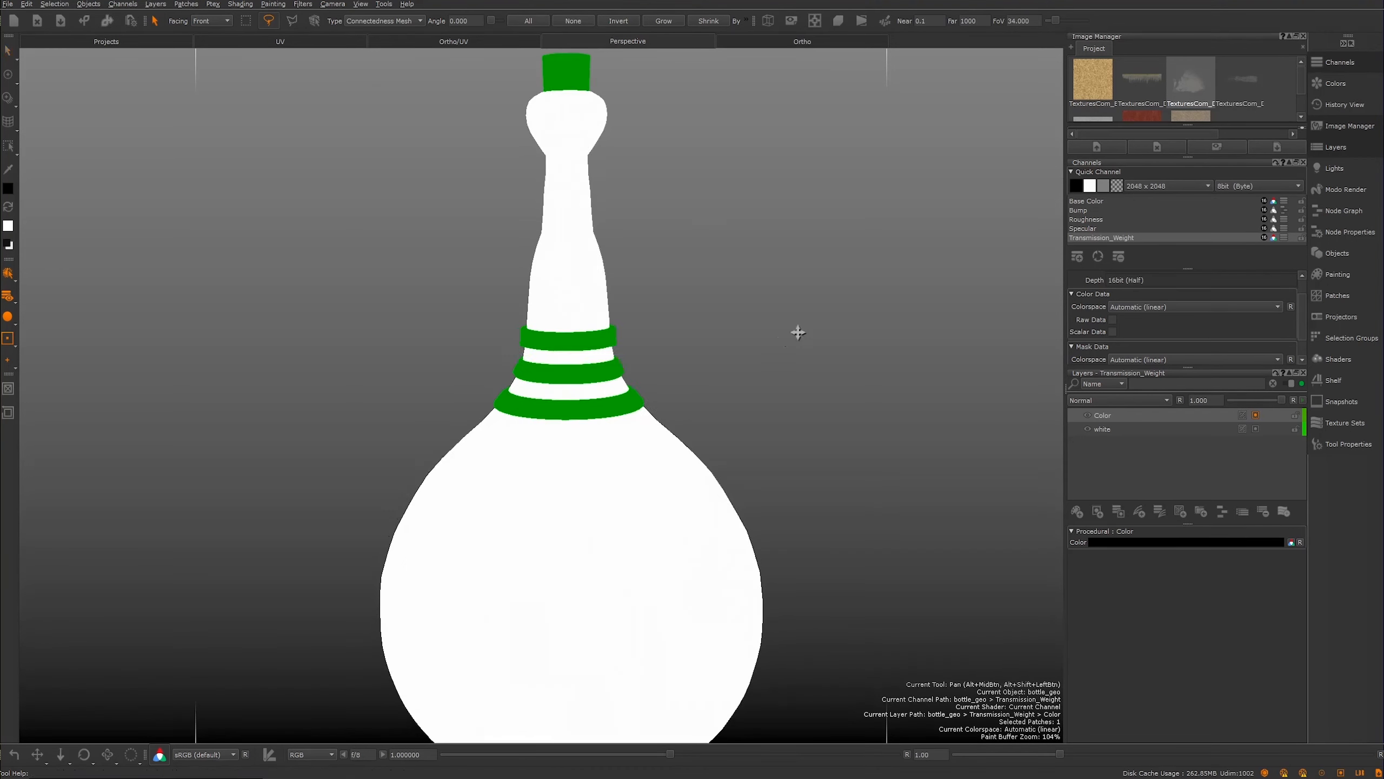
double_click(1103, 417)
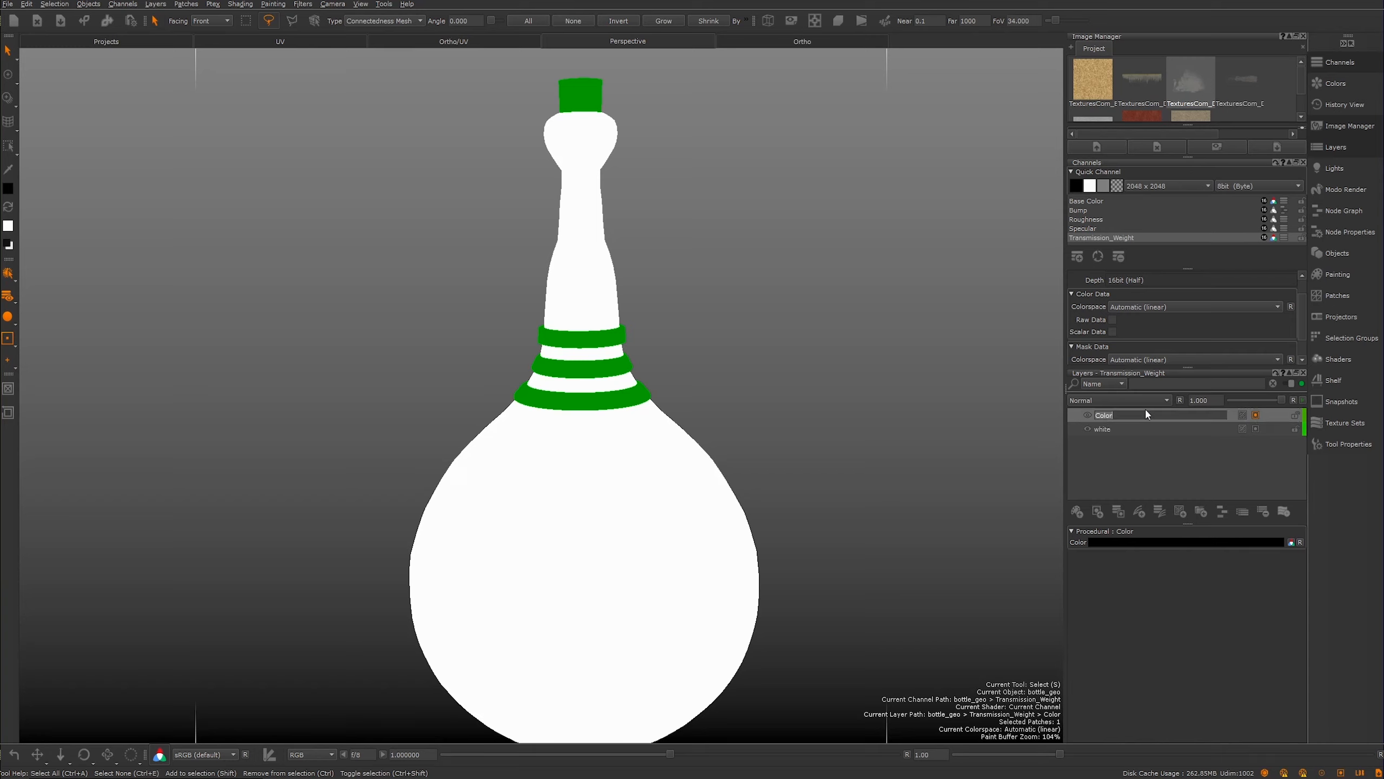
text(black)
key(Return)
click(8, 74)
alt+drag(408, 295, 343, 297)
Step: Copy the bottle1 group from the Specular channel and paste it between the black and white layers of Transmission_Weight
click(1092, 229)
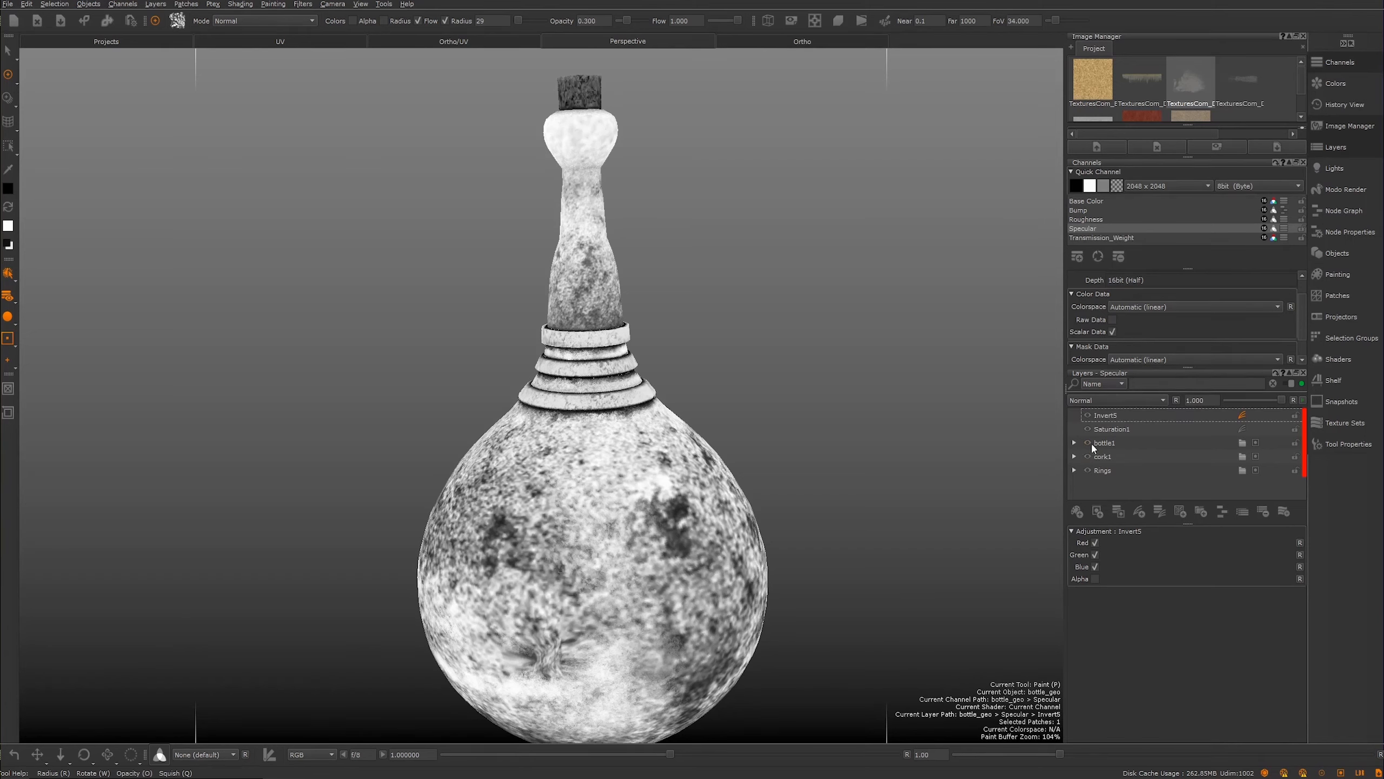
click(1073, 443)
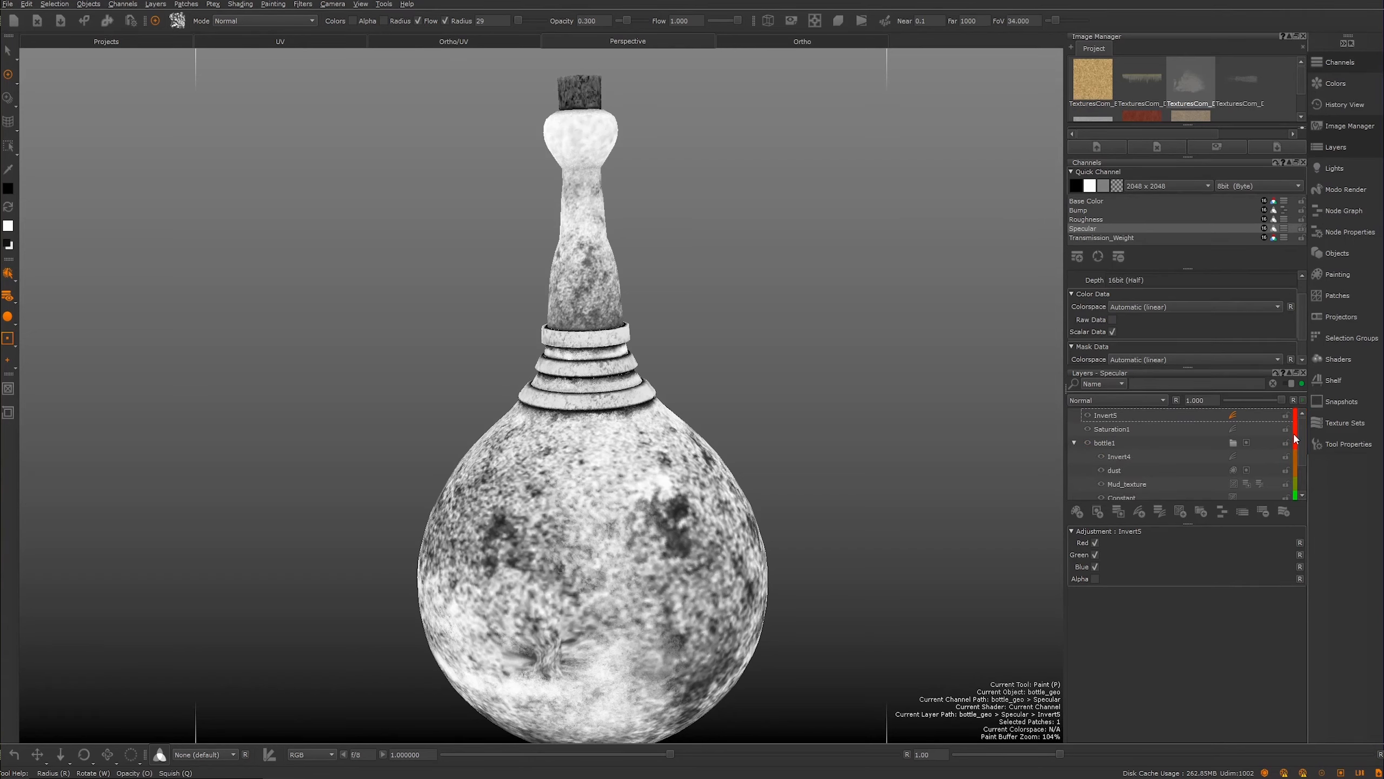
drag(1302, 439, 1305, 456)
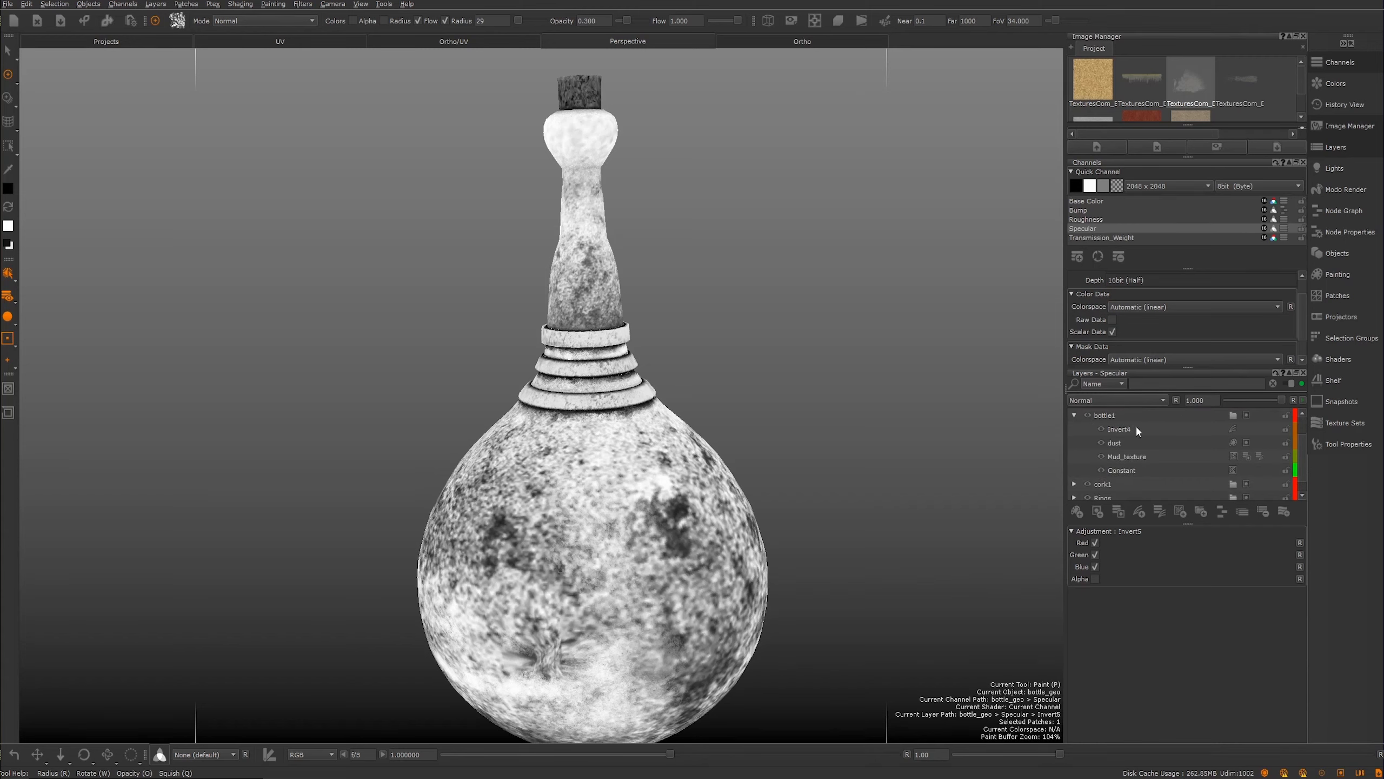
click(1105, 417)
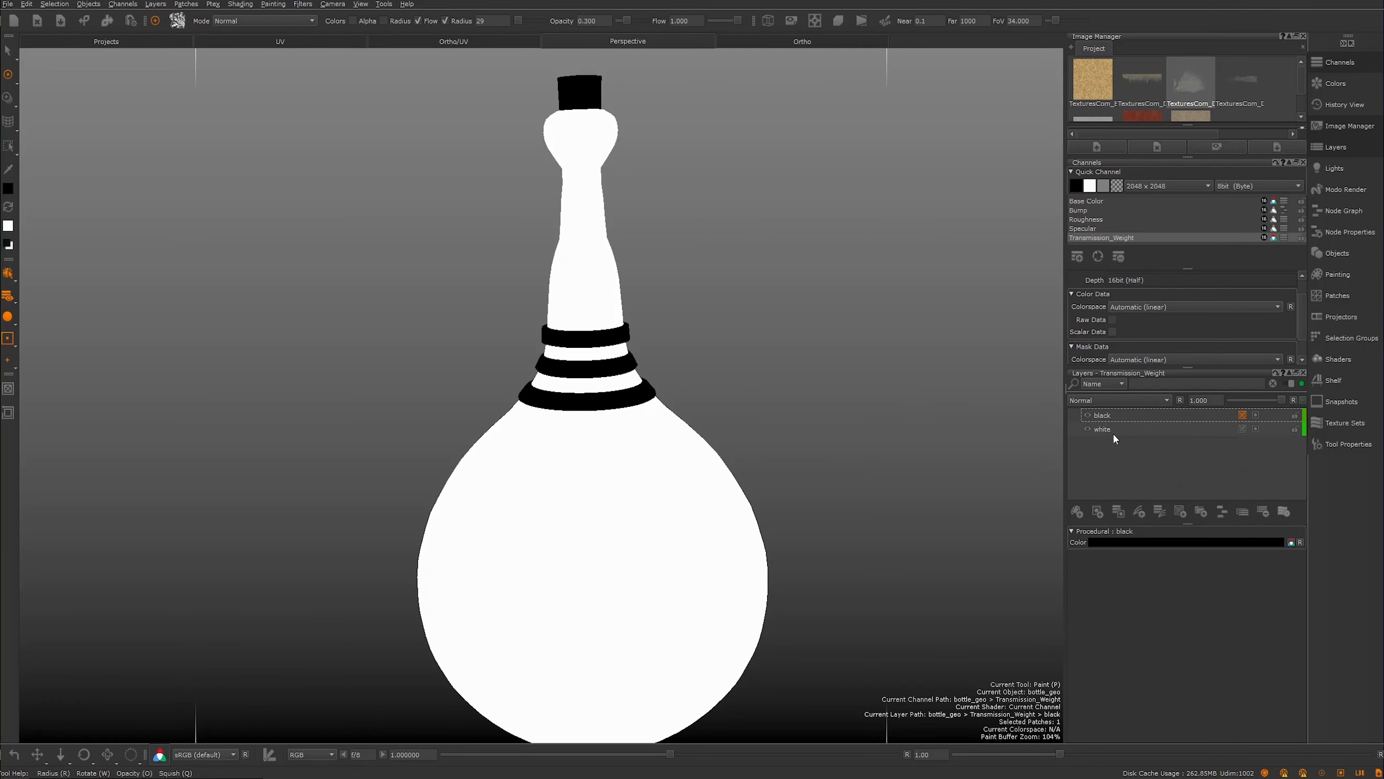
click(1111, 432)
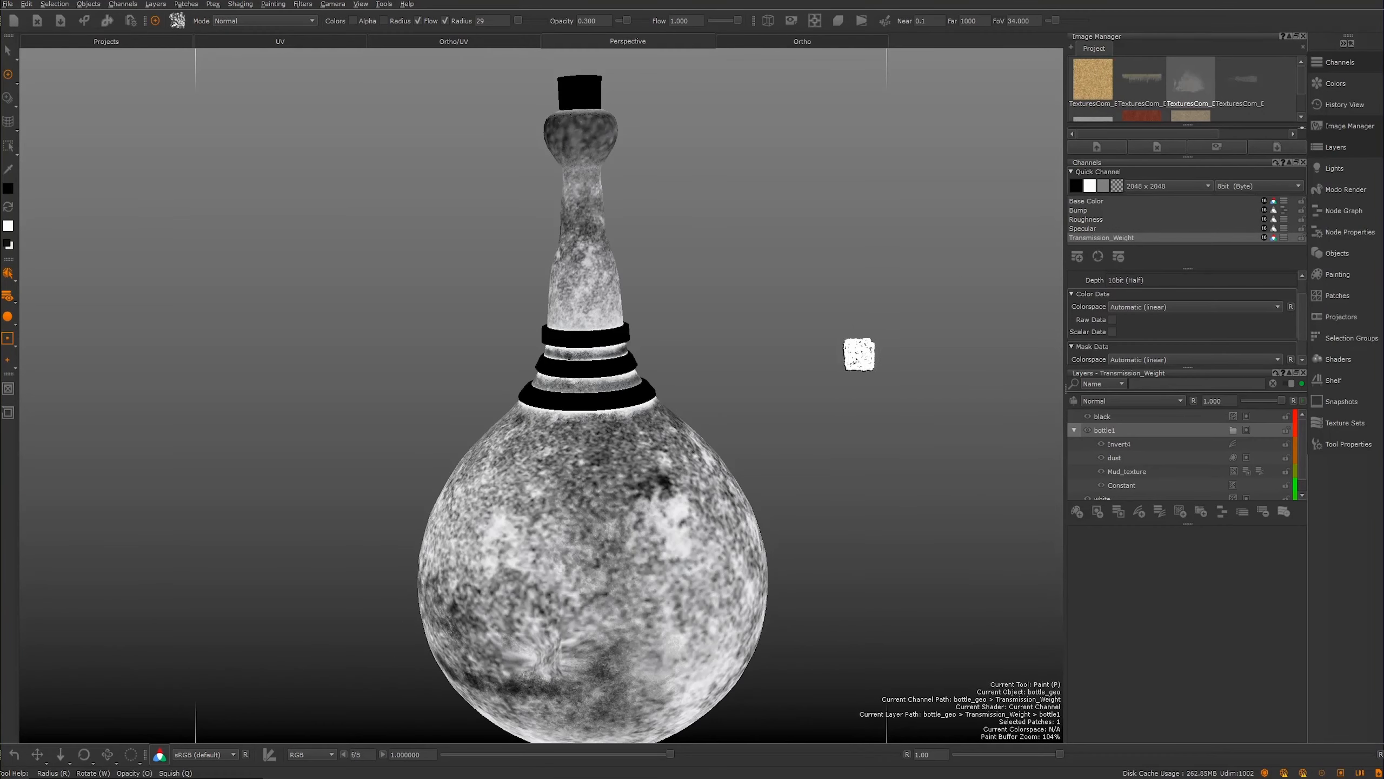
Step: Hide the Invert4 adjustment inside the bottle1 group of the Transmission_Weight channel
scroll(857, 336, up, 4)
mouse_move(842, 374)
alt+mouse_down()
mouse_move(871, 297)
mouse_move(687, 179)
mouse_move(607, 214)
mouse_move(596, 254)
mouse_move(642, 303)
mouse_move(753, 349)
mouse_move(837, 327)
mouse_move(704, 313)
mouse_move(669, 325)
mouse_move(739, 319)
alt+mouse_up()
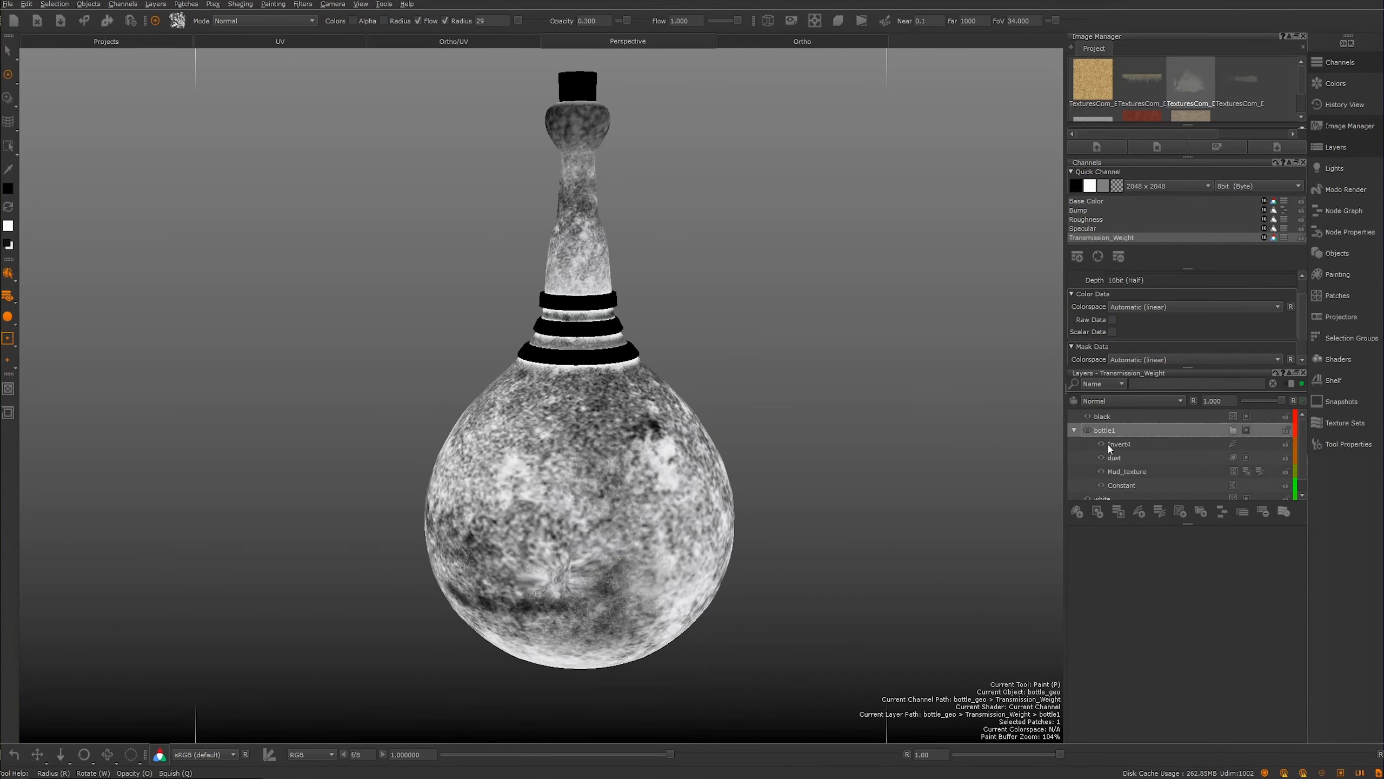
click(1101, 444)
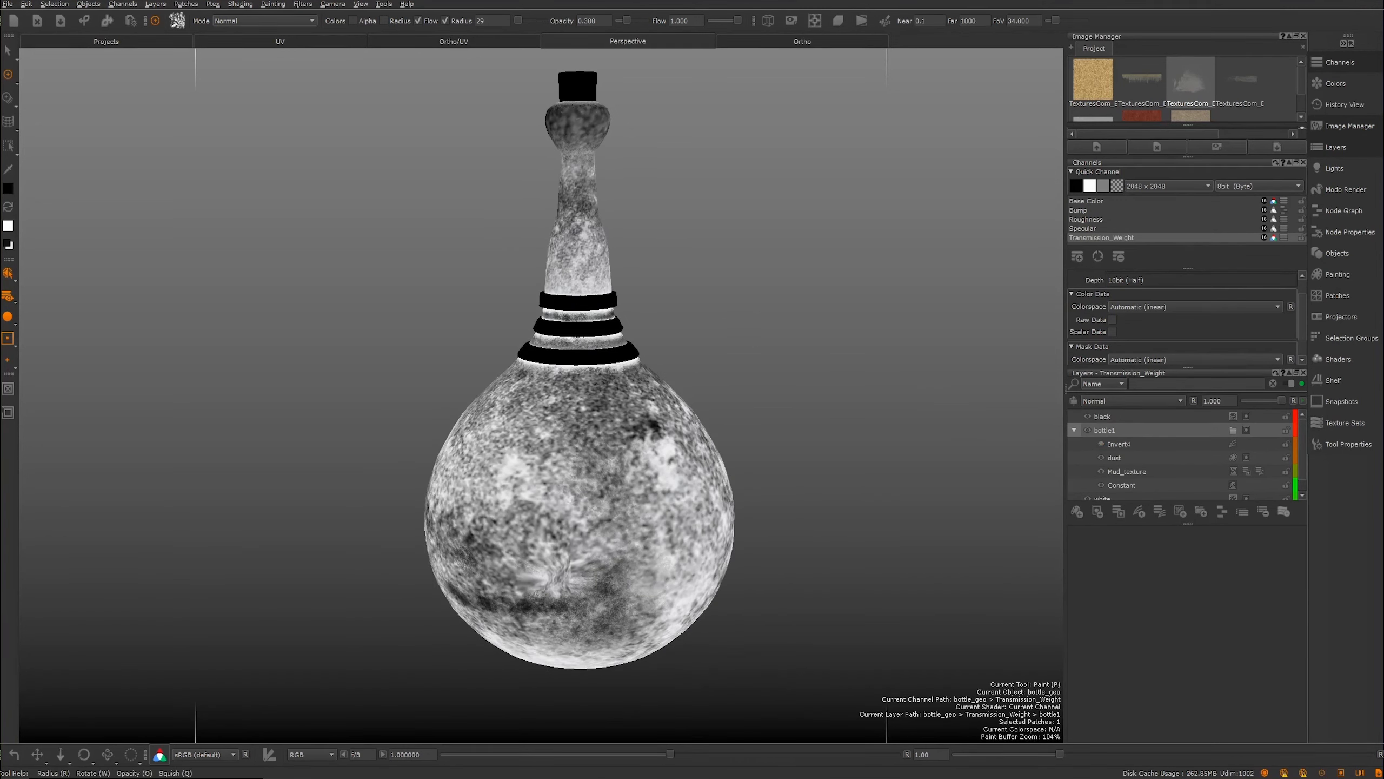
mouse_move(868, 415)
ctrl+alt+mouse_down()
mouse_move(818, 368)
mouse_move(746, 381)
mouse_move(776, 378)
mouse_move(794, 306)
mouse_move(772, 371)
mouse_move(868, 387)
mouse_move(932, 448)
mouse_move(816, 245)
mouse_move(781, 313)
mouse_move(748, 325)
mouse_move(852, 388)
ctrl+alt+mouse_up()
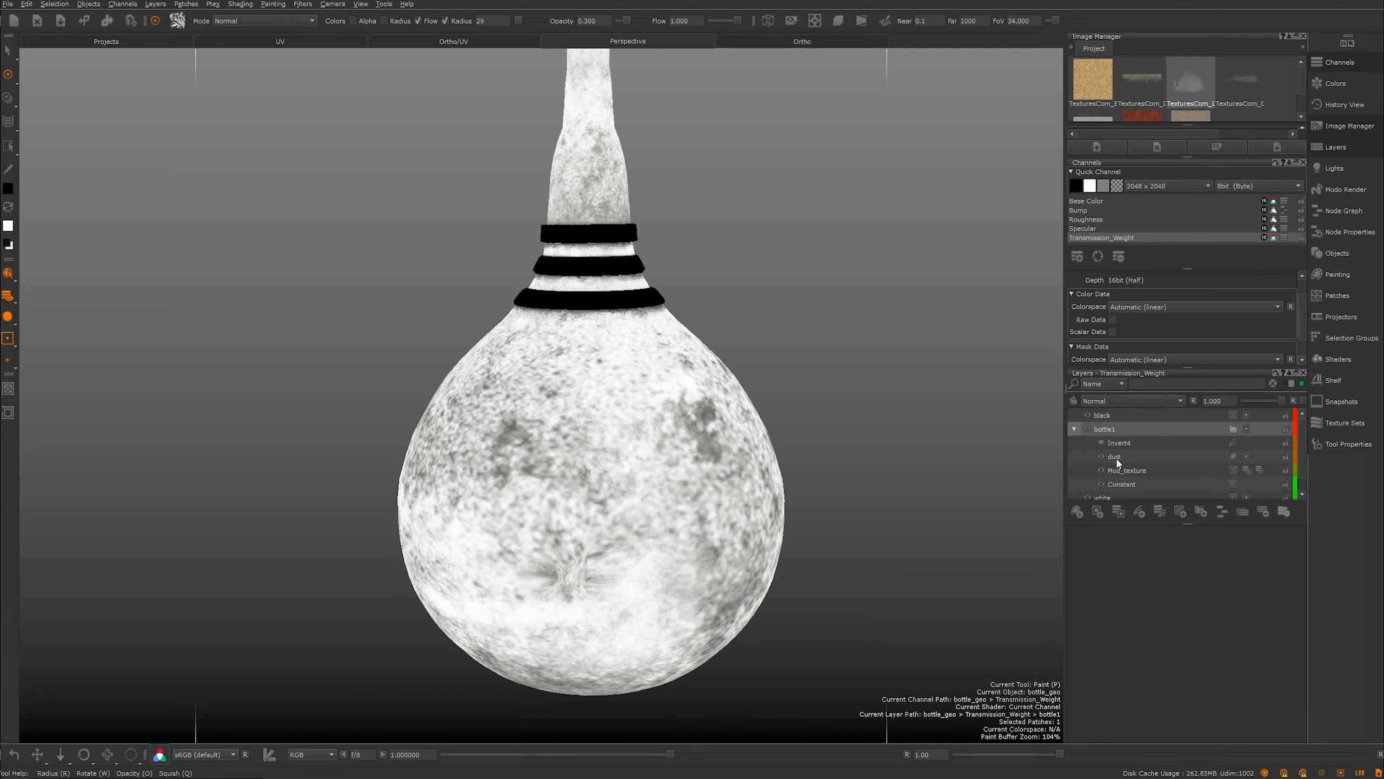
Step: Add a Contrast adjustment layer above the dust layer in the bottle1 group and set its contrast to 2.000
click(1116, 460)
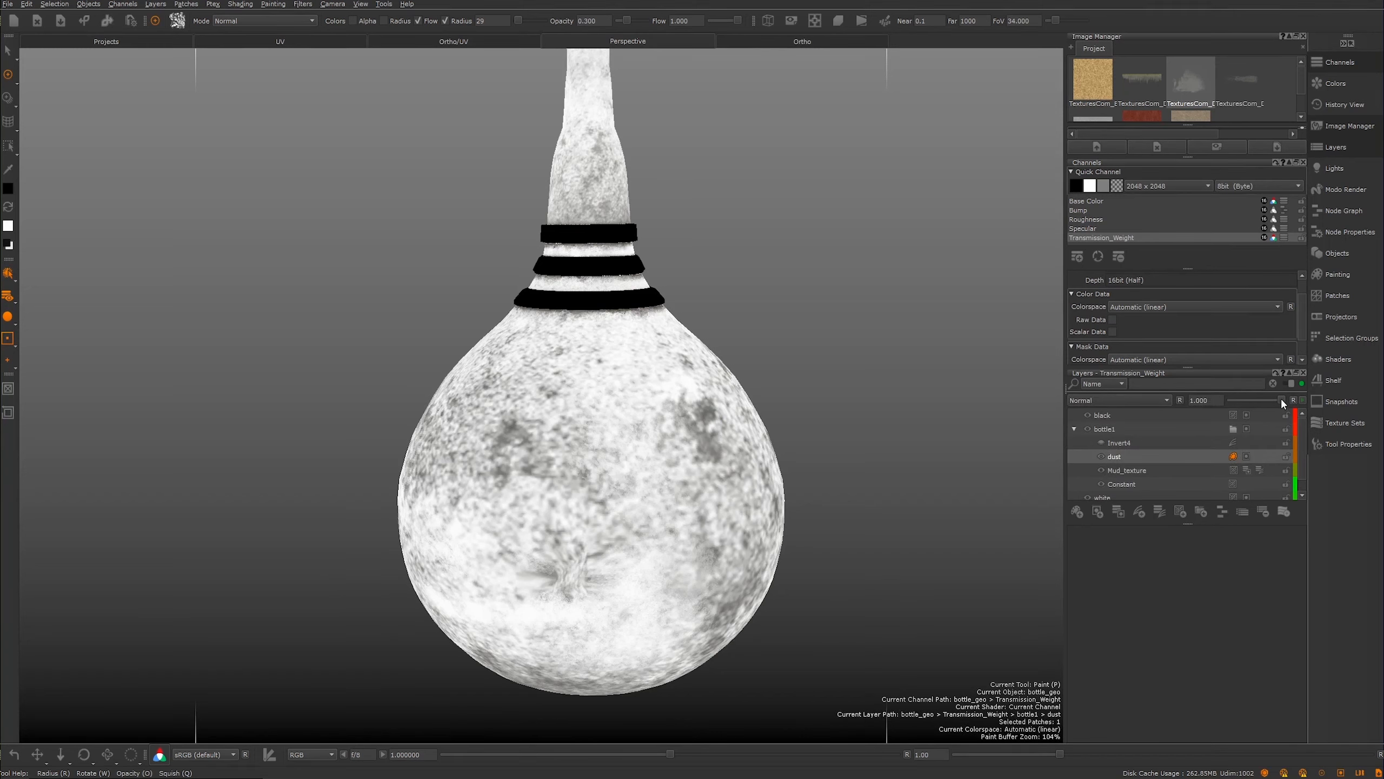
drag(1274, 403, 1337, 393)
click(1139, 513)
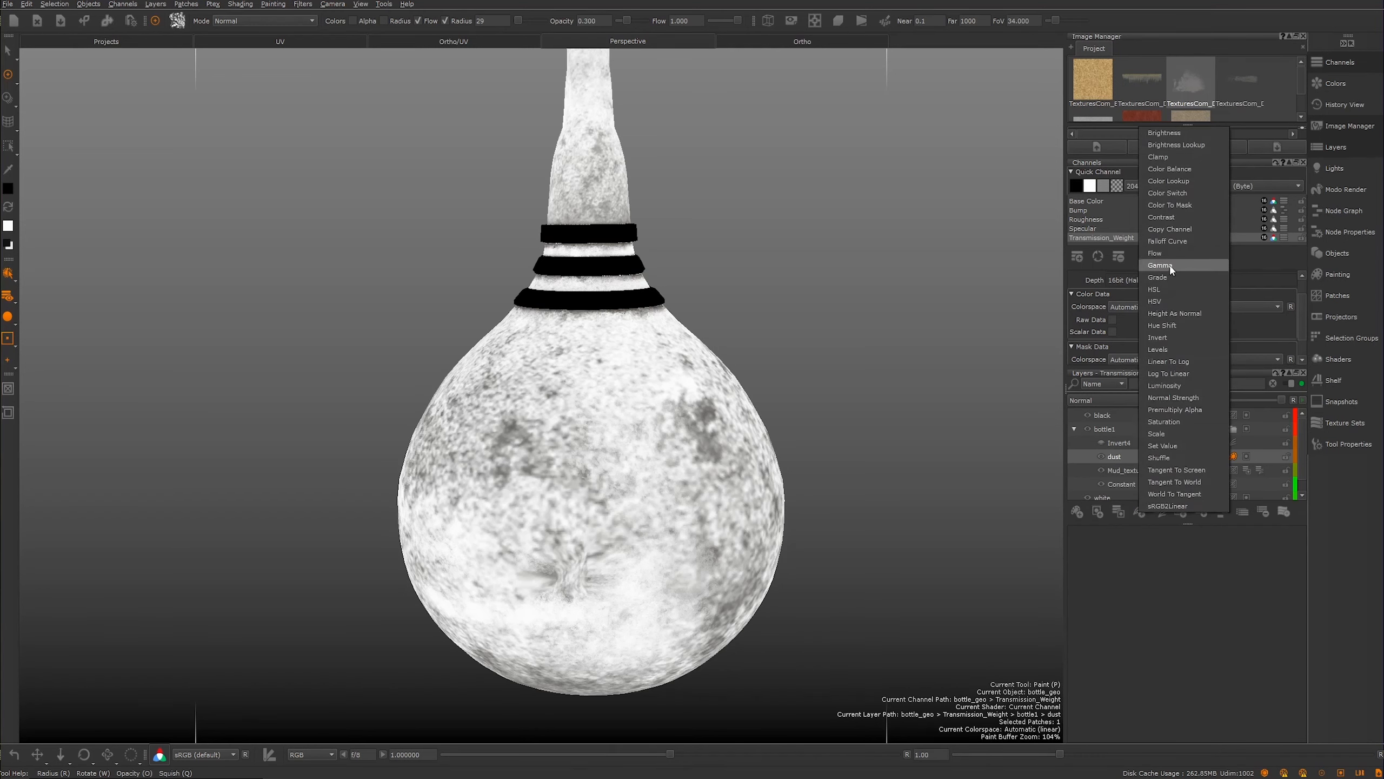
click(1219, 229)
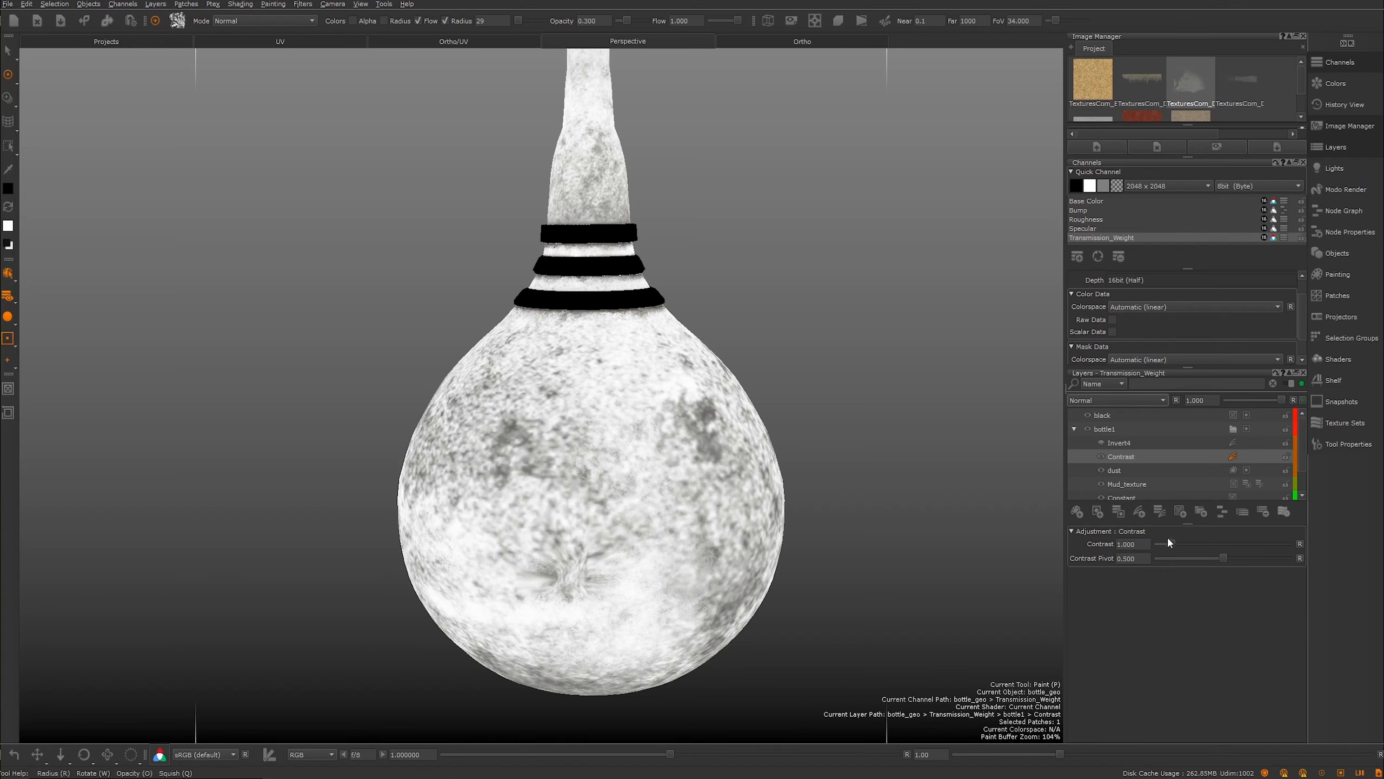
drag(1174, 547, 1185, 547)
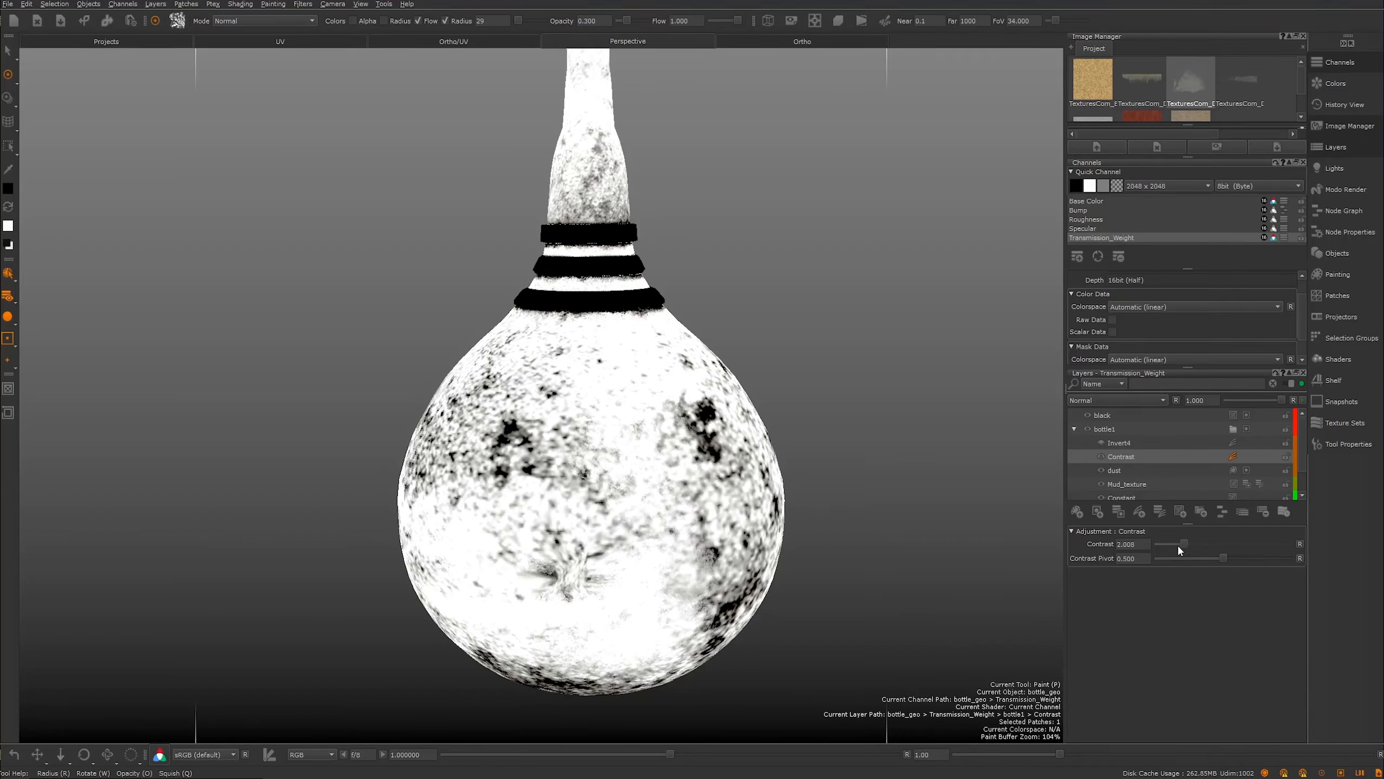
Step: Examine the high-contrast transmission mask on the bottle's body and rings from several sides
alt+drag(651, 370, 563, 306)
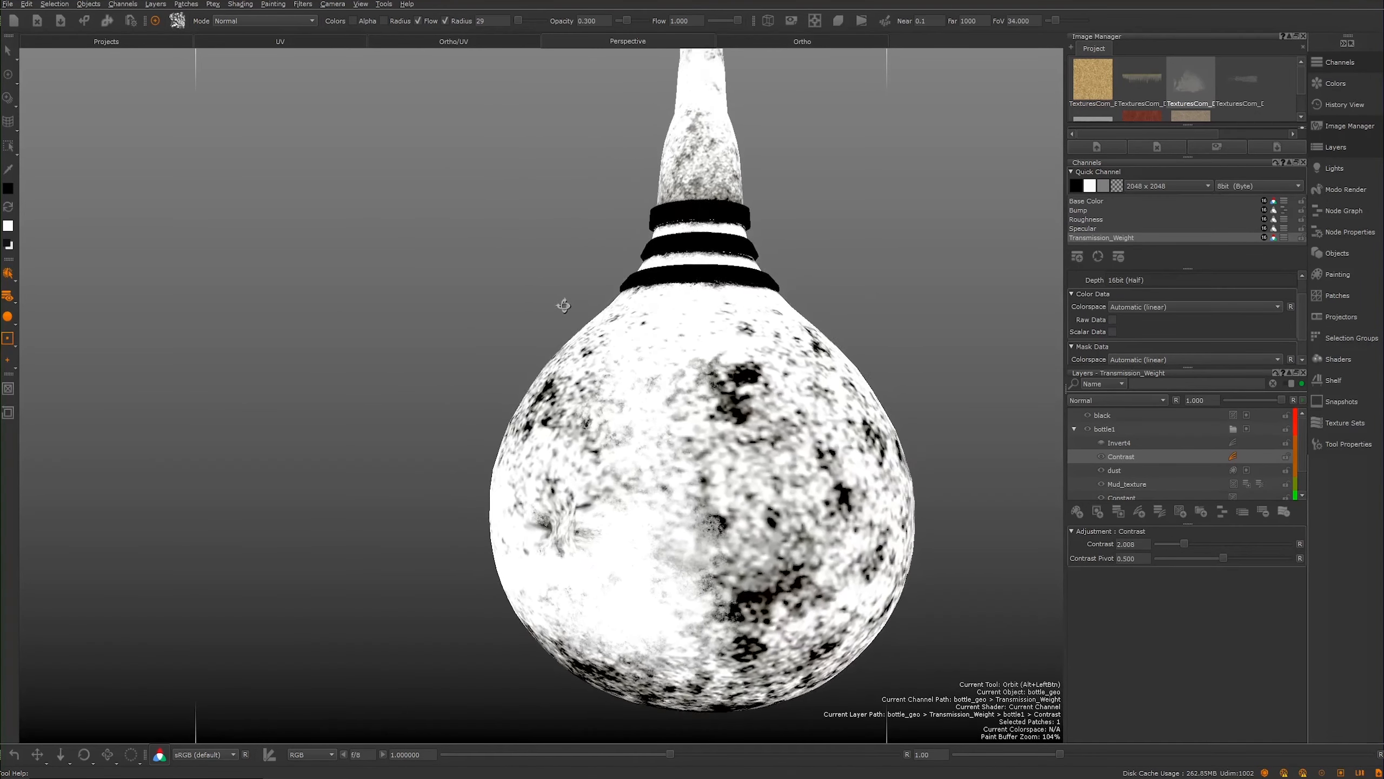
scroll(563, 306, up, 5)
key(p)
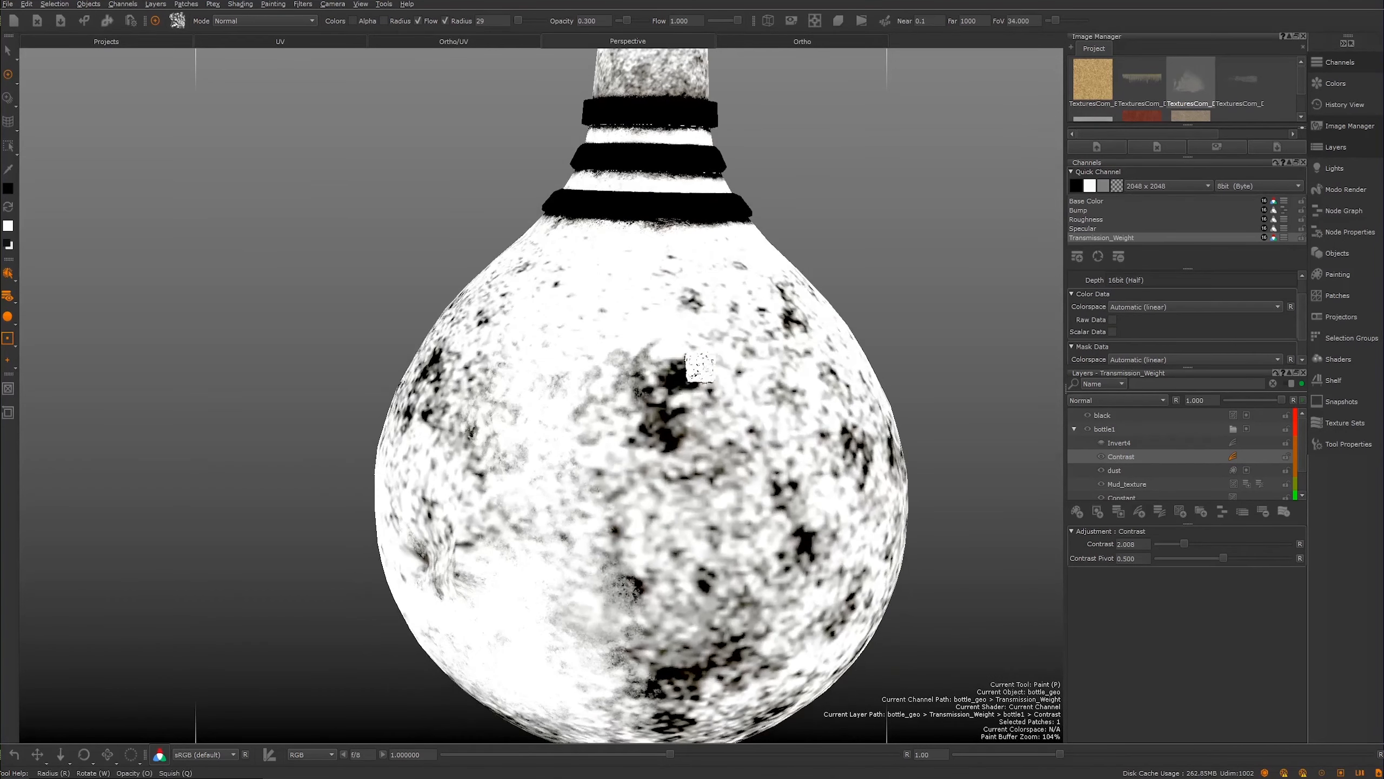
scroll(673, 381, down, 5)
mouse_move(673, 380)
alt+mouse_down()
mouse_move(646, 355)
mouse_move(616, 385)
mouse_move(707, 331)
mouse_move(742, 368)
mouse_move(744, 349)
mouse_move(664, 414)
alt+mouse_up()
mouse_move(664, 414)
alt+middle_down()
mouse_move(657, 456)
mouse_move(677, 325)
alt+middle_up()
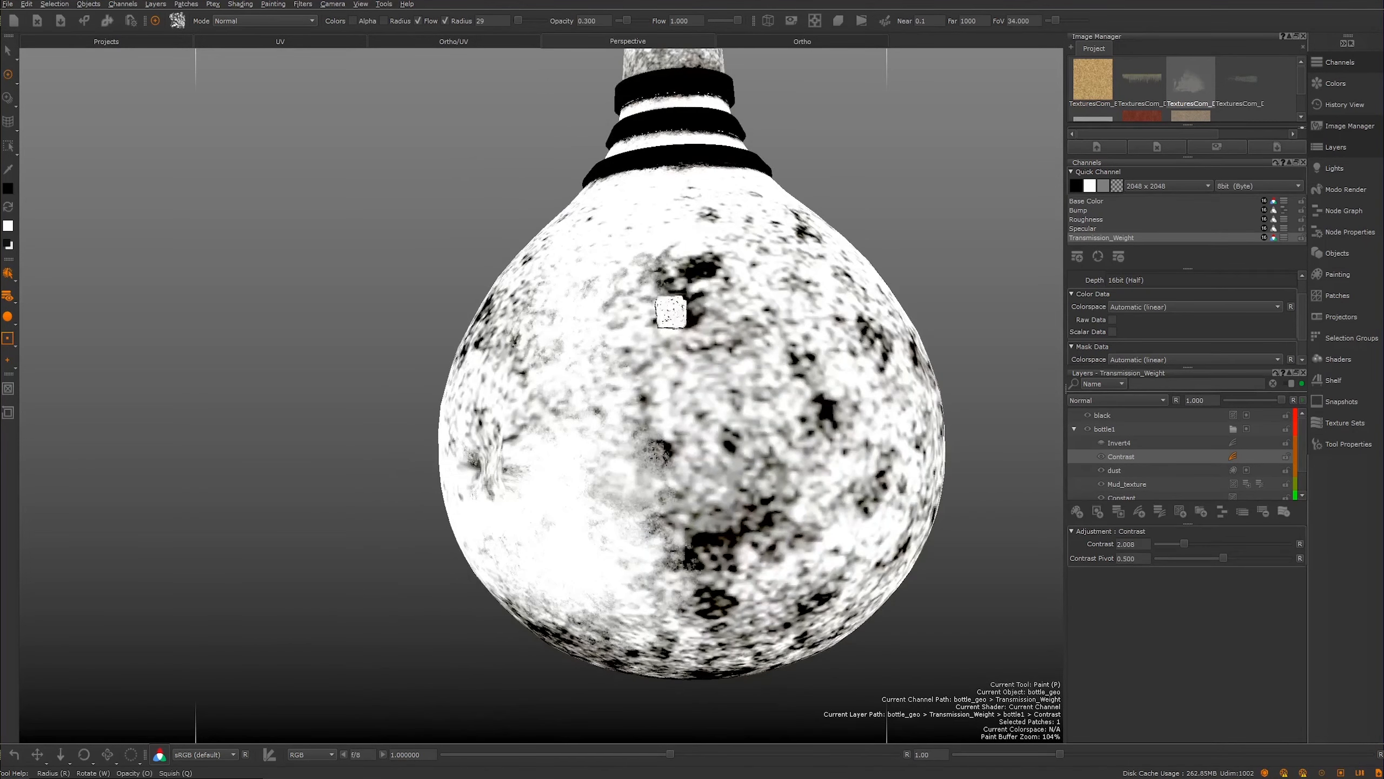
alt+drag(634, 429, 674, 301)
alt+drag(742, 594, 602, 306)
alt+right_drag(602, 306, 777, 398)
alt+middle_drag(778, 399, 642, 502)
mouse_move(543, 391)
alt+mouse_down()
mouse_move(585, 399)
mouse_move(616, 358)
mouse_move(571, 371)
alt+mouse_up()
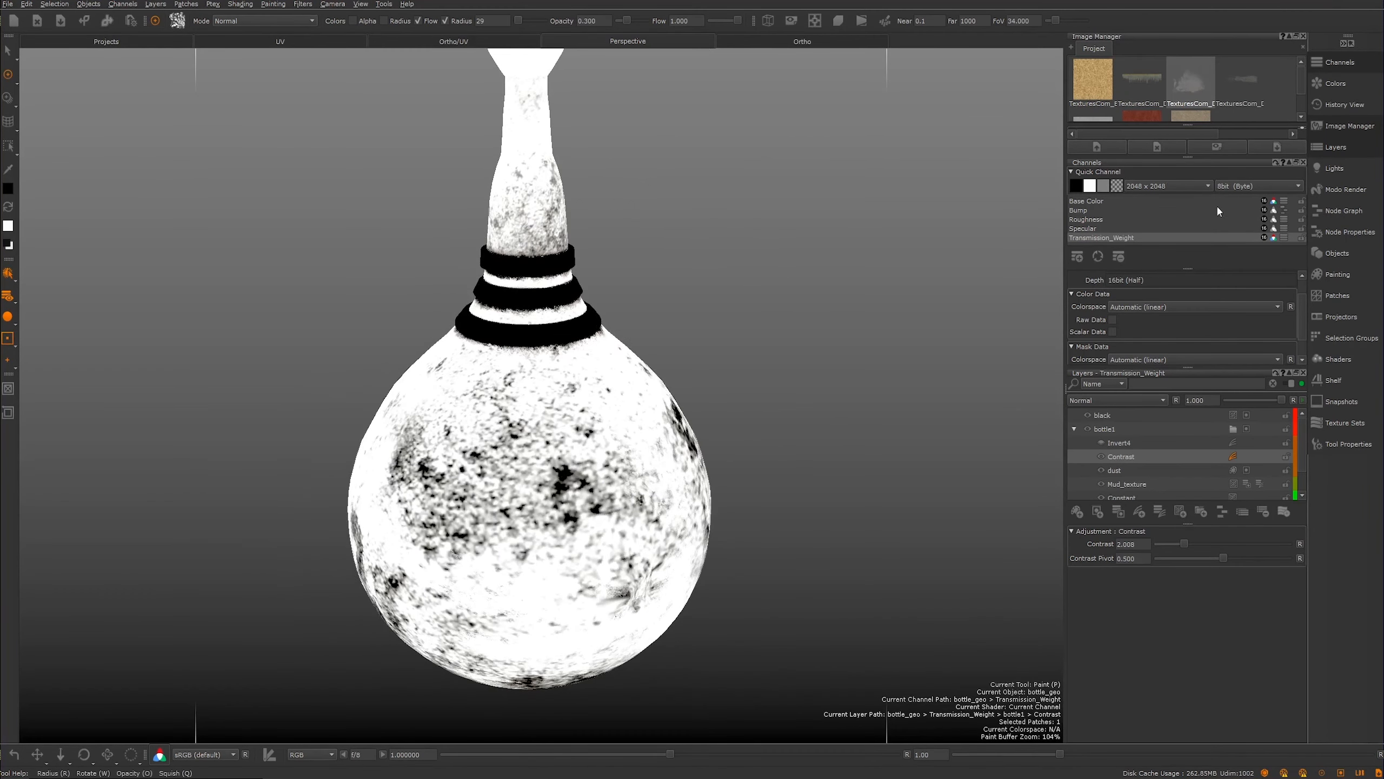
Step: Copy the Saturation layer and the bottle1, cork1 and Rings groups from the Roughness channel
click(1084, 219)
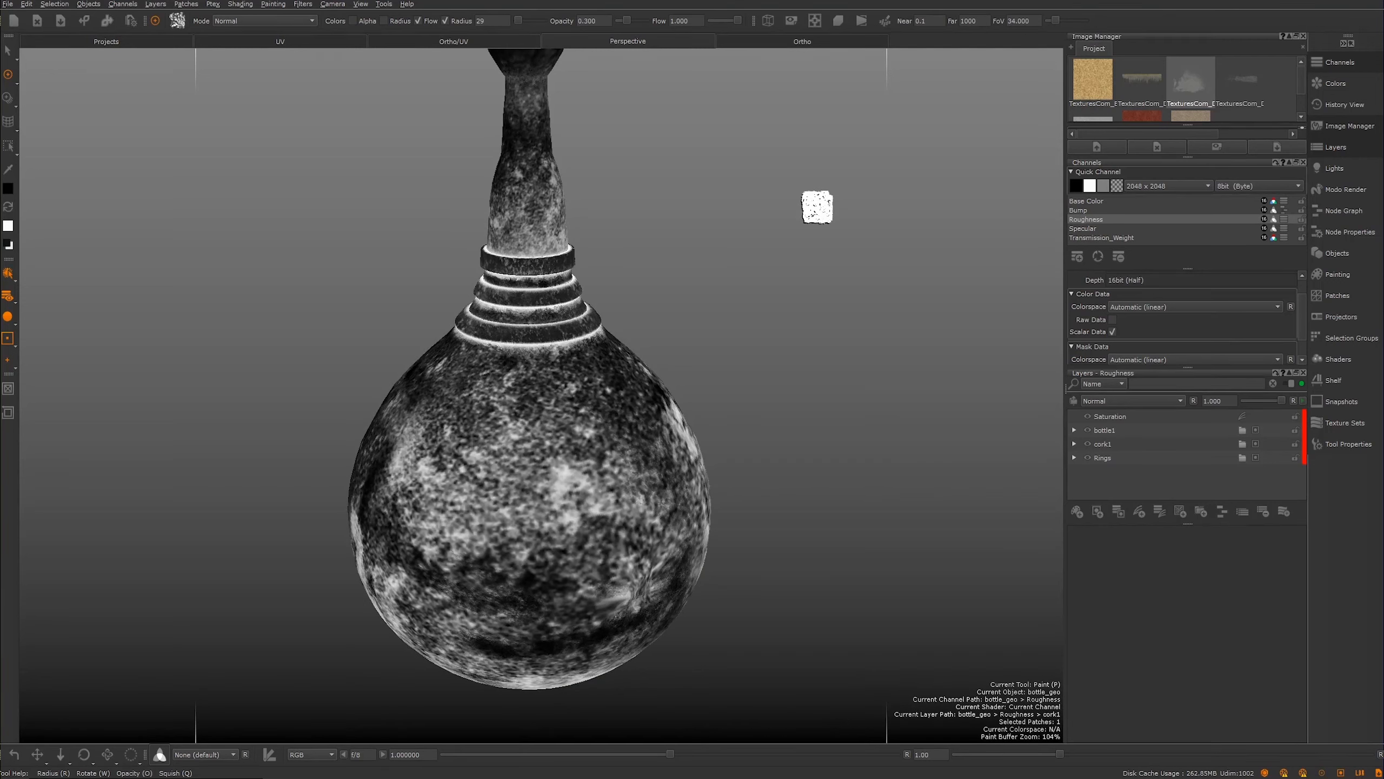
alt+middle_drag(537, 340, 583, 503)
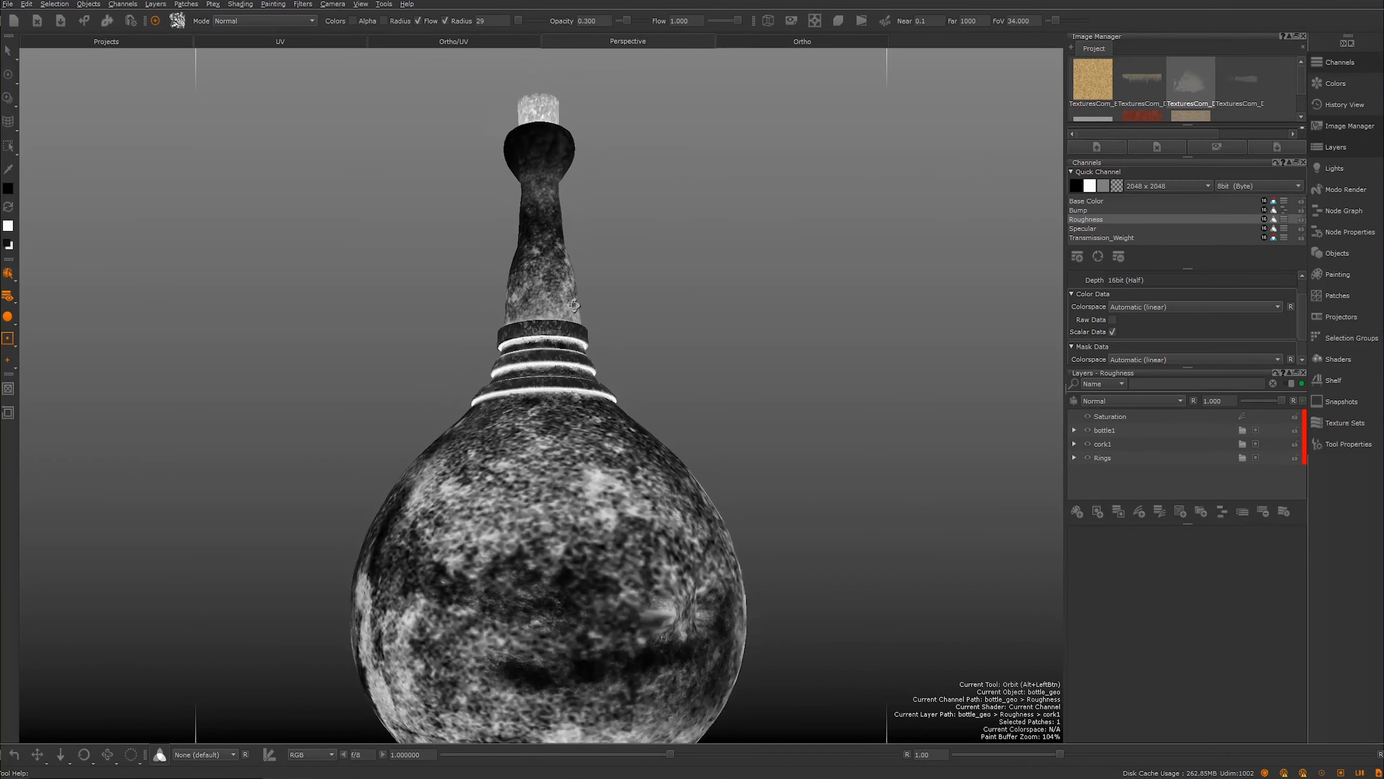
mouse_move(466, 340)
mouse_down()
mouse_move(457, 365)
mouse_move(476, 353)
mouse_move(615, 401)
mouse_move(464, 354)
mouse_move(463, 309)
mouse_move(506, 286)
mouse_up()
key(p)
mouse_move(739, 251)
alt+right_down()
mouse_move(790, 359)
mouse_move(490, 327)
mouse_move(692, 458)
alt+right_up()
alt+middle_drag(693, 458, 698, 325)
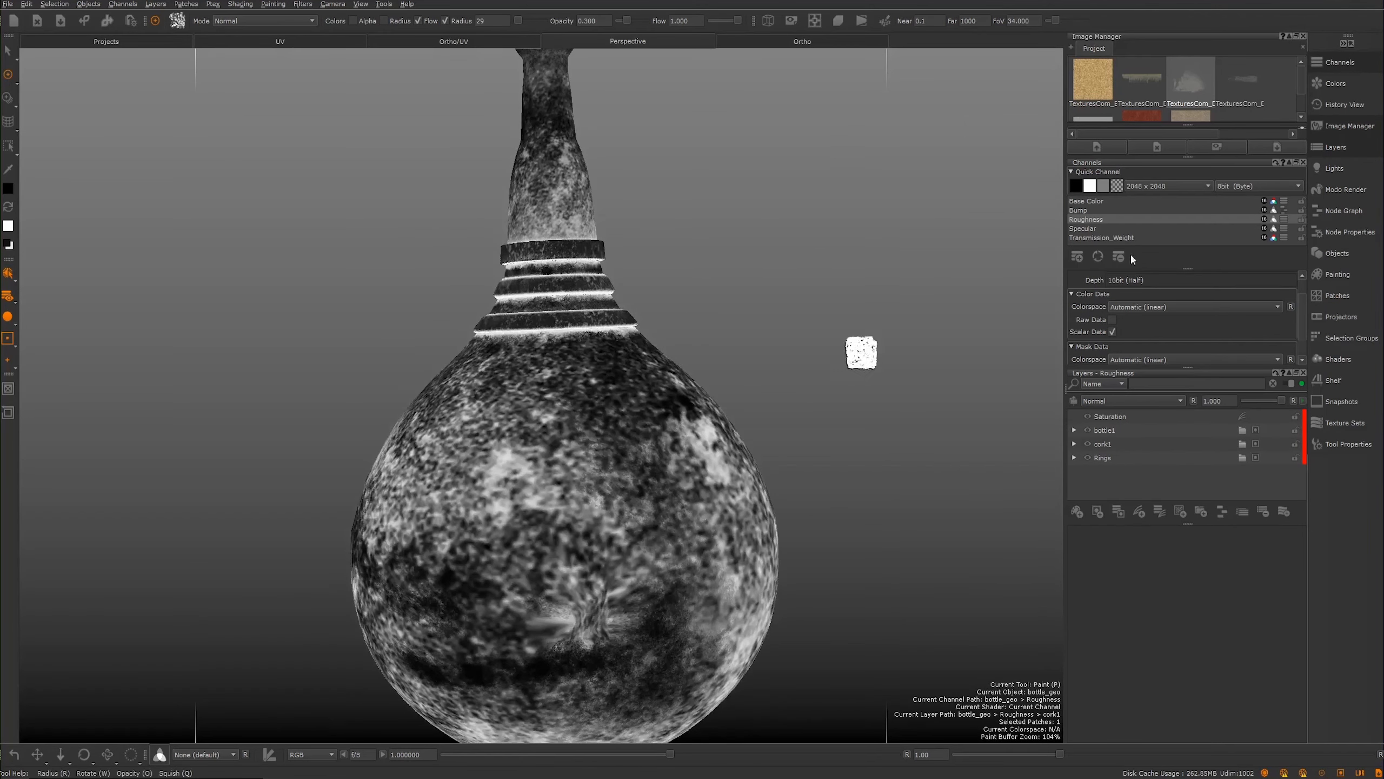
click(1118, 418)
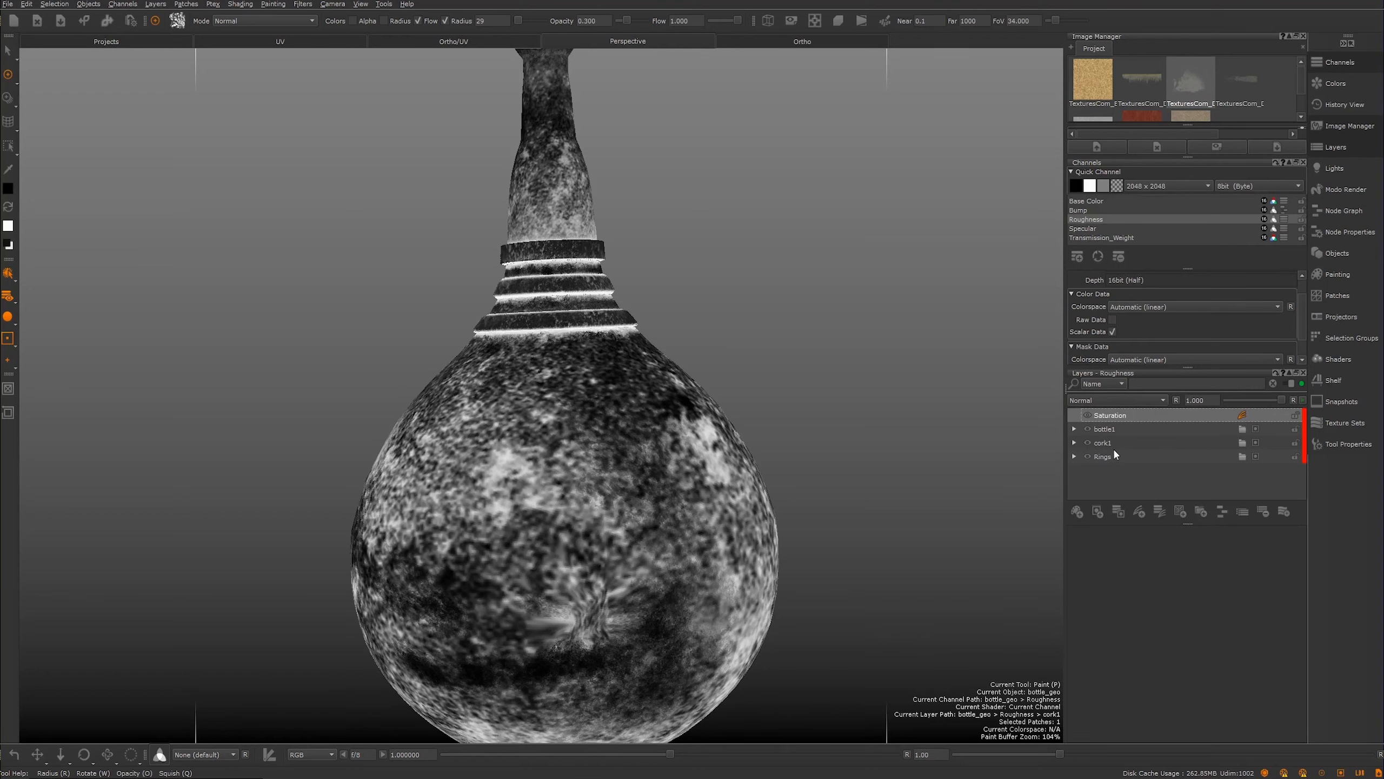
shift+click(1114, 456)
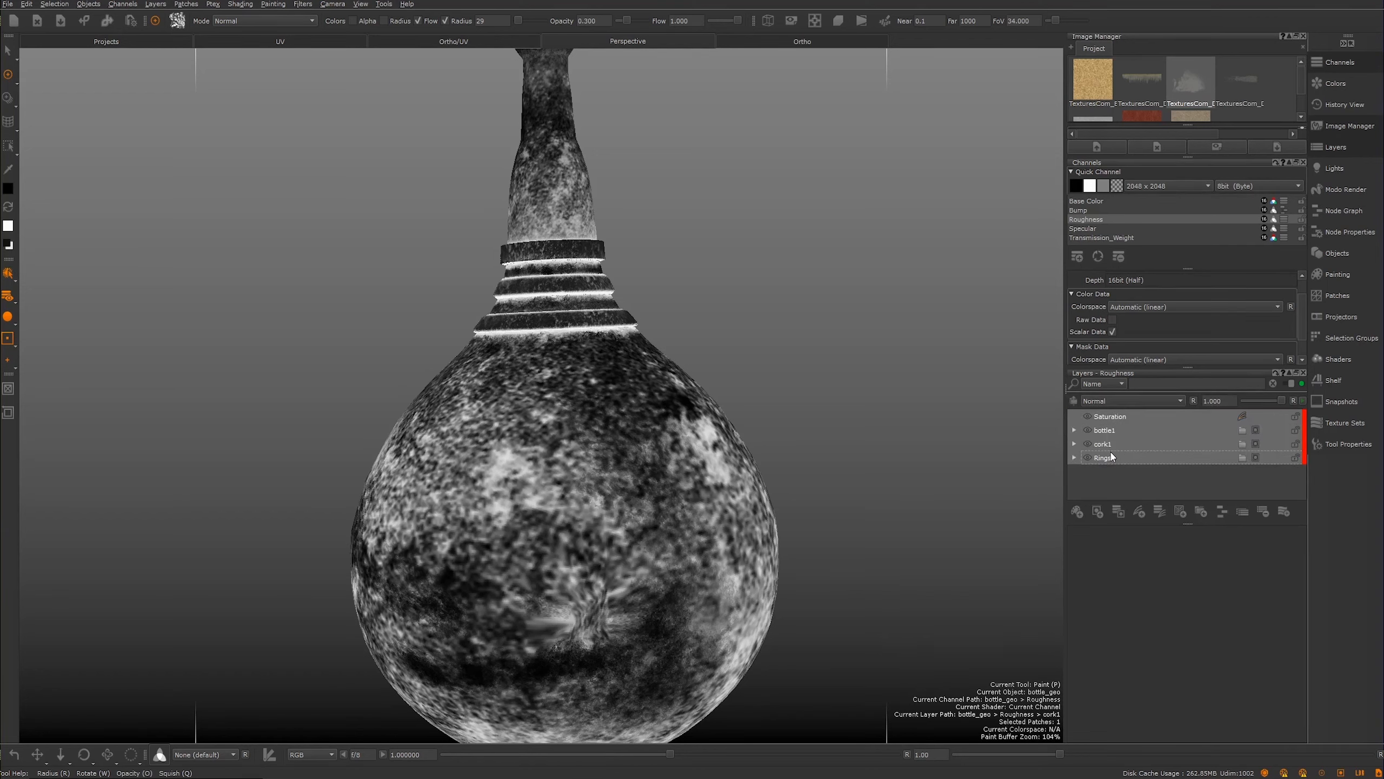
right_click(1112, 451)
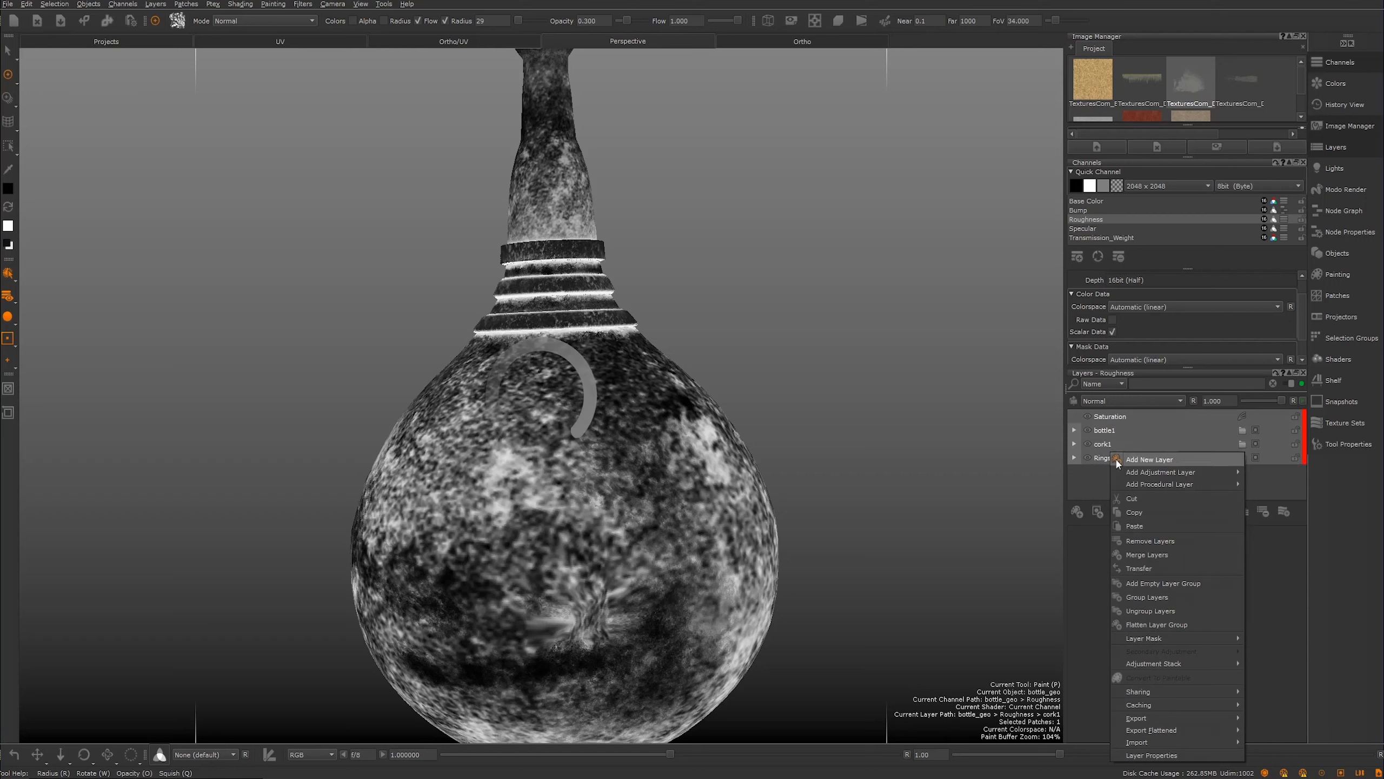
click(1135, 511)
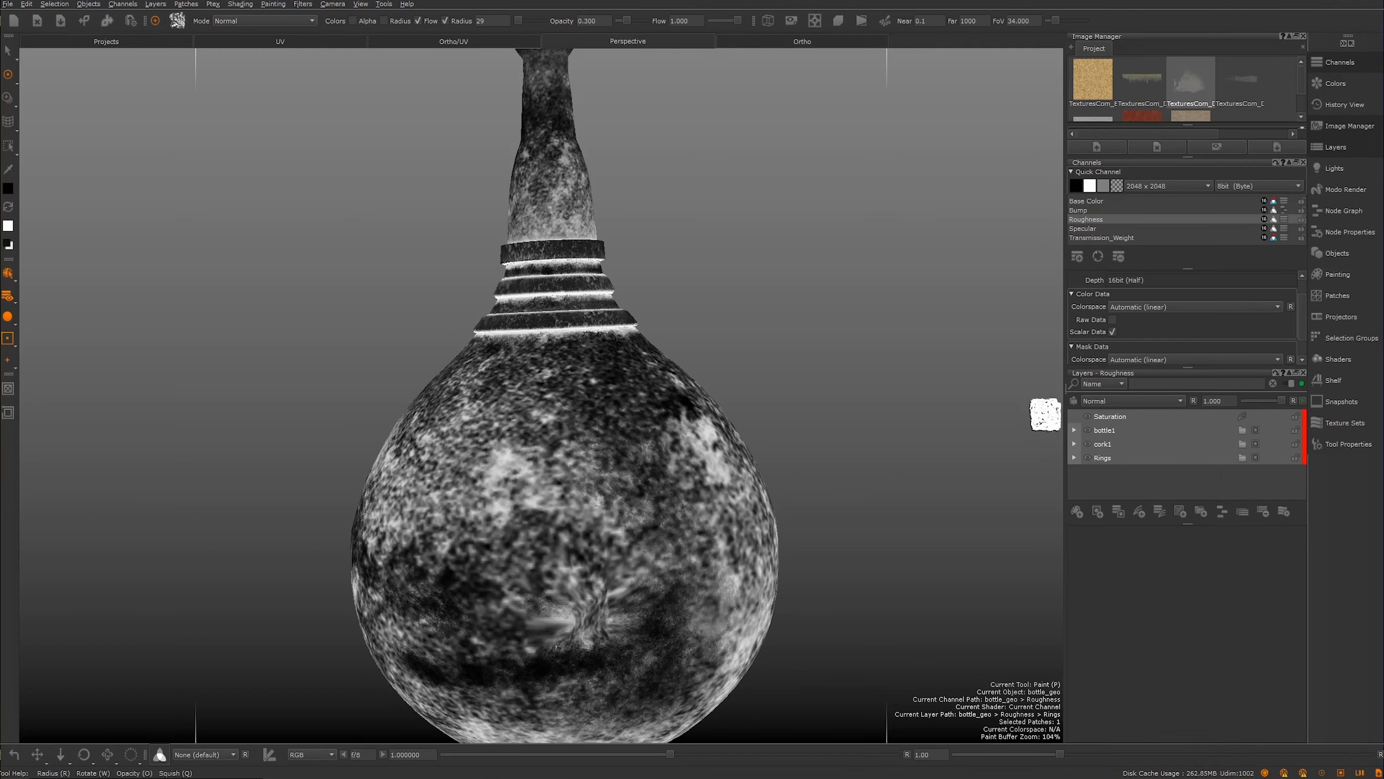
Step: Examine the roughness detail on the bottle's body and around the neck rings up close
mouse_move(873, 397)
alt+right_down()
mouse_move(781, 309)
mouse_move(866, 410)
alt+right_up()
alt+drag(763, 349, 784, 390)
alt+right_drag(697, 393, 590, 313)
alt+middle_drag(674, 267, 742, 381)
alt+middle_drag(757, 321, 747, 315)
key(p)
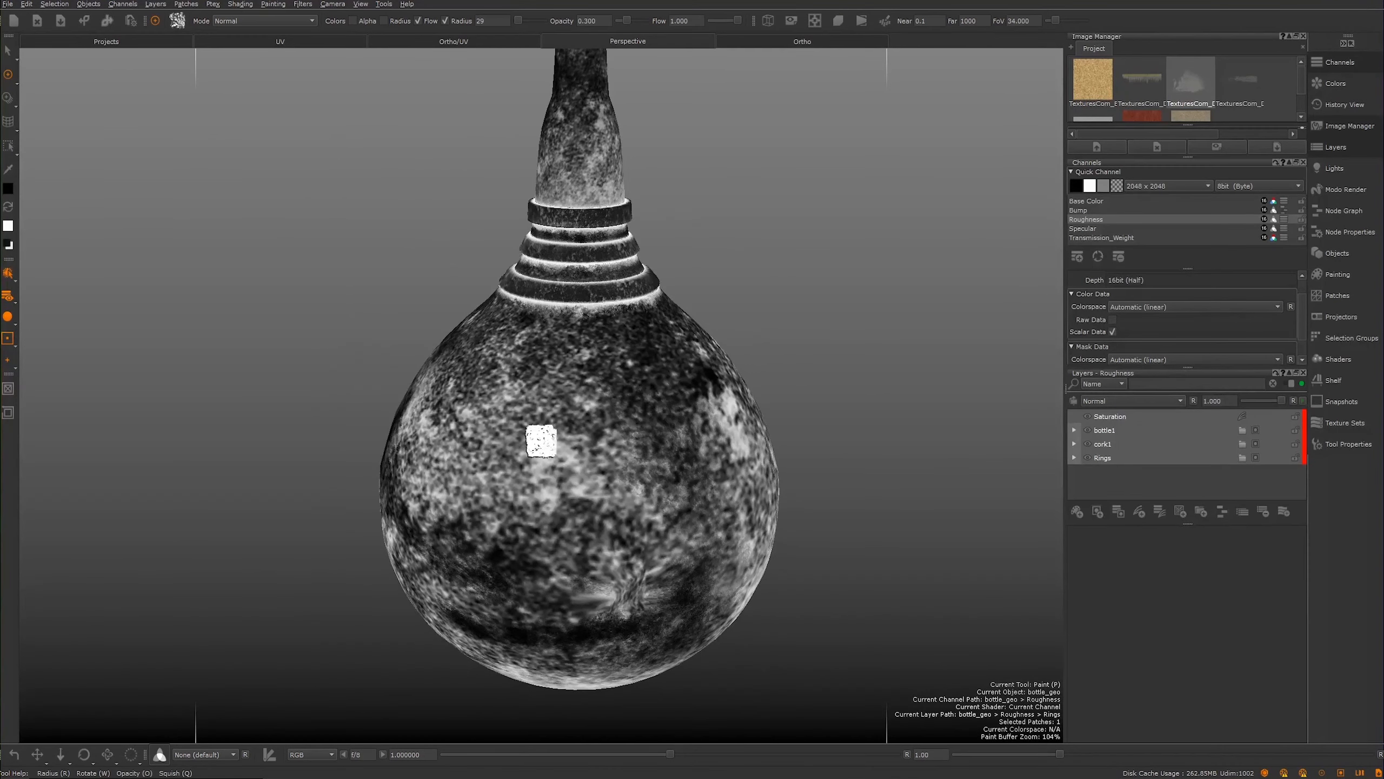
alt+middle_drag(621, 516, 740, 491)
alt+right_drag(741, 491, 868, 470)
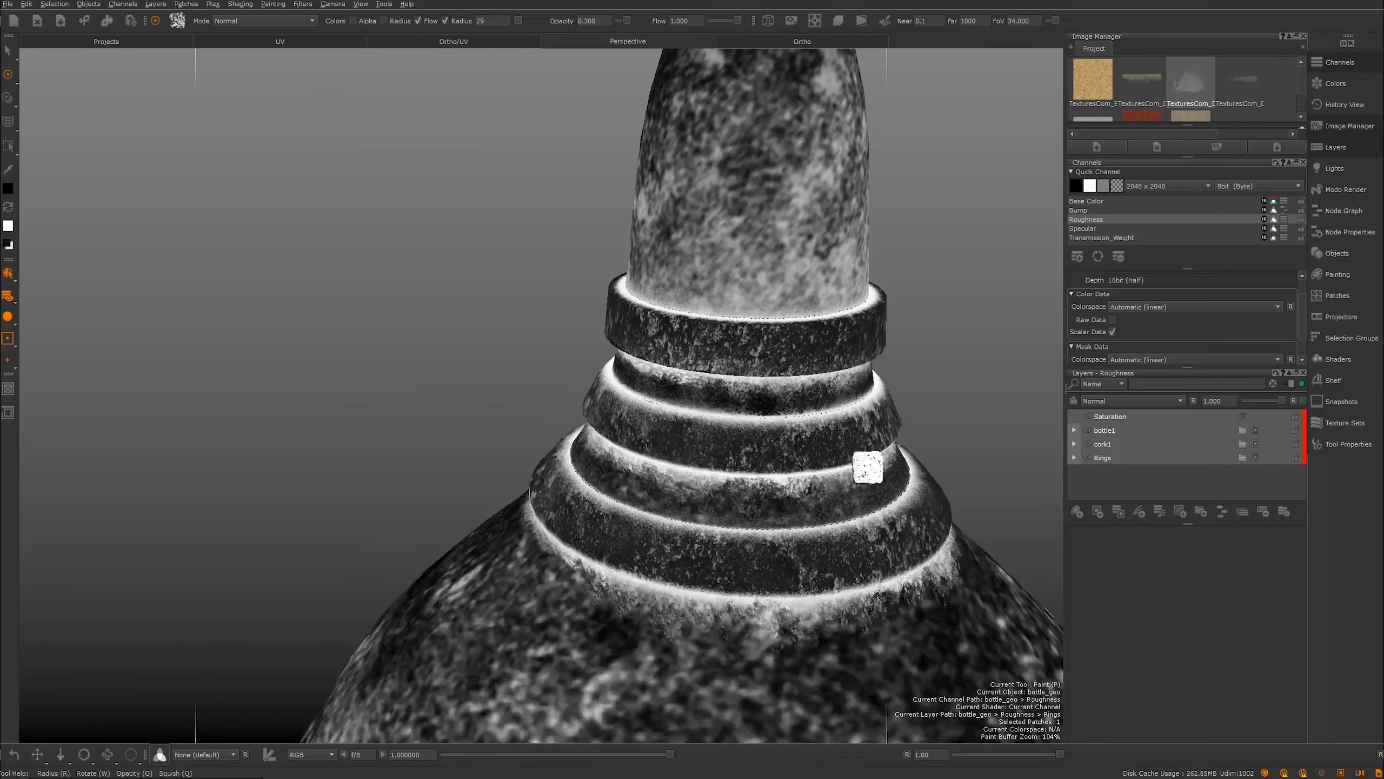
alt+right_drag(740, 347, 547, 310)
alt+right_drag(597, 353, 776, 439)
mouse_move(776, 439)
alt+mouse_down()
mouse_move(609, 427)
mouse_move(603, 446)
mouse_move(632, 448)
alt+mouse_up()
alt+right_drag(653, 464, 564, 314)
alt+drag(564, 315, 692, 248)
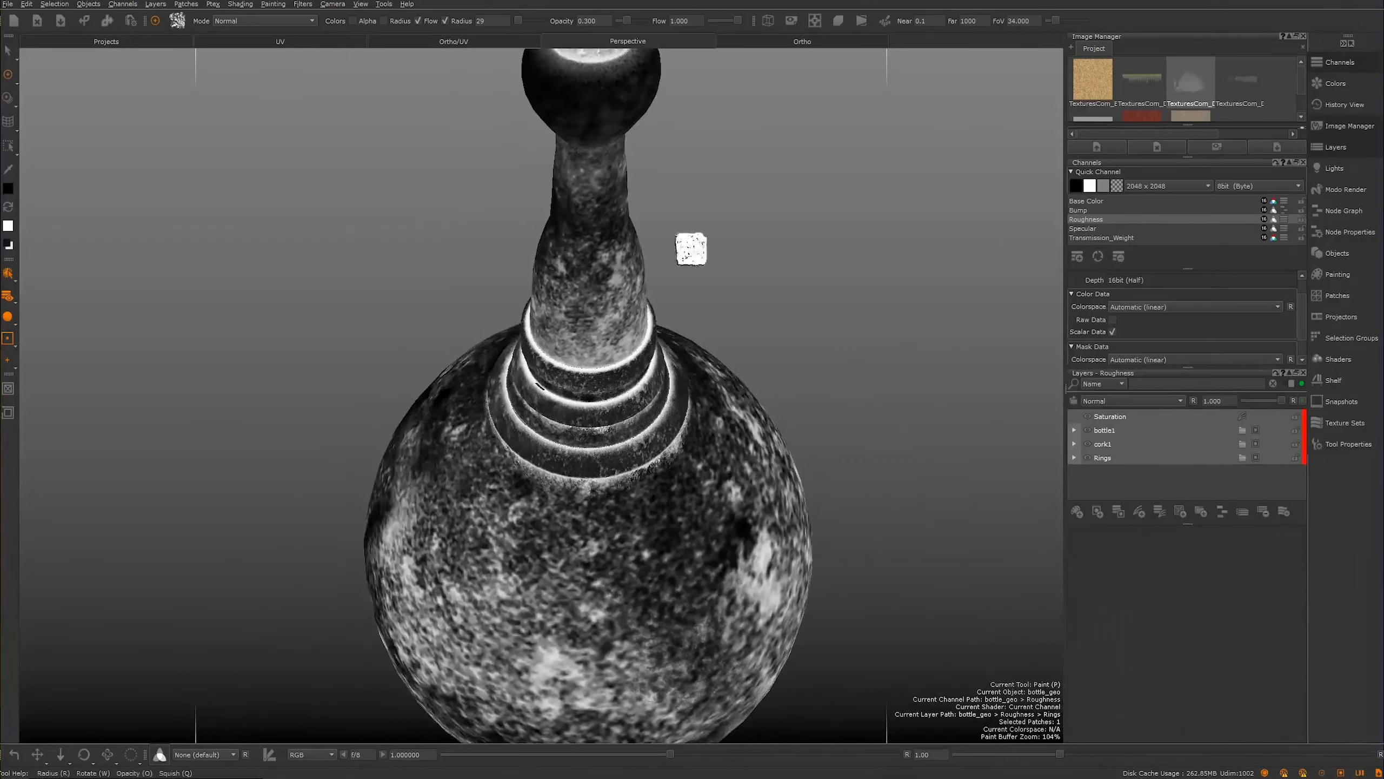
Step: Examine the roughness detail on the cork and the bottle's lip up close, then on the whole bottle
alt+middle_drag(692, 248, 642, 374)
alt+drag(642, 374, 550, 287)
alt+middle_drag(550, 287, 609, 385)
alt+right_drag(609, 385, 734, 407)
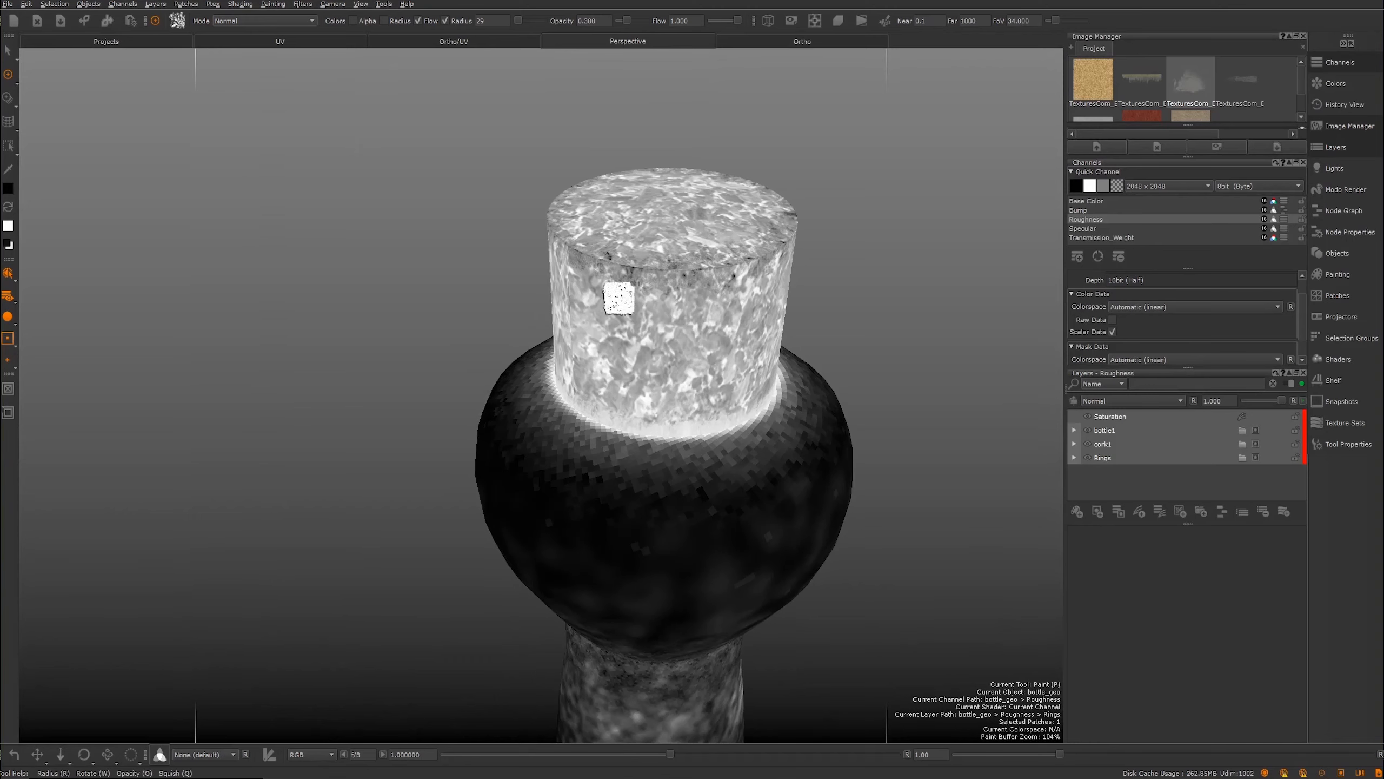
mouse_move(722, 328)
alt+right_down()
mouse_move(519, 235)
mouse_move(818, 414)
alt+right_up()
alt+drag(819, 414, 856, 338)
alt+right_drag(855, 338, 595, 305)
alt+drag(594, 305, 673, 115)
alt+right_drag(733, 436, 609, 353)
mouse_move(609, 352)
alt+mouse_down()
mouse_move(630, 495)
mouse_move(682, 349)
mouse_move(689, 482)
alt+mouse_up()
mouse_move(689, 482)
alt+right_down()
mouse_move(1040, 540)
mouse_move(646, 331)
alt+right_up()
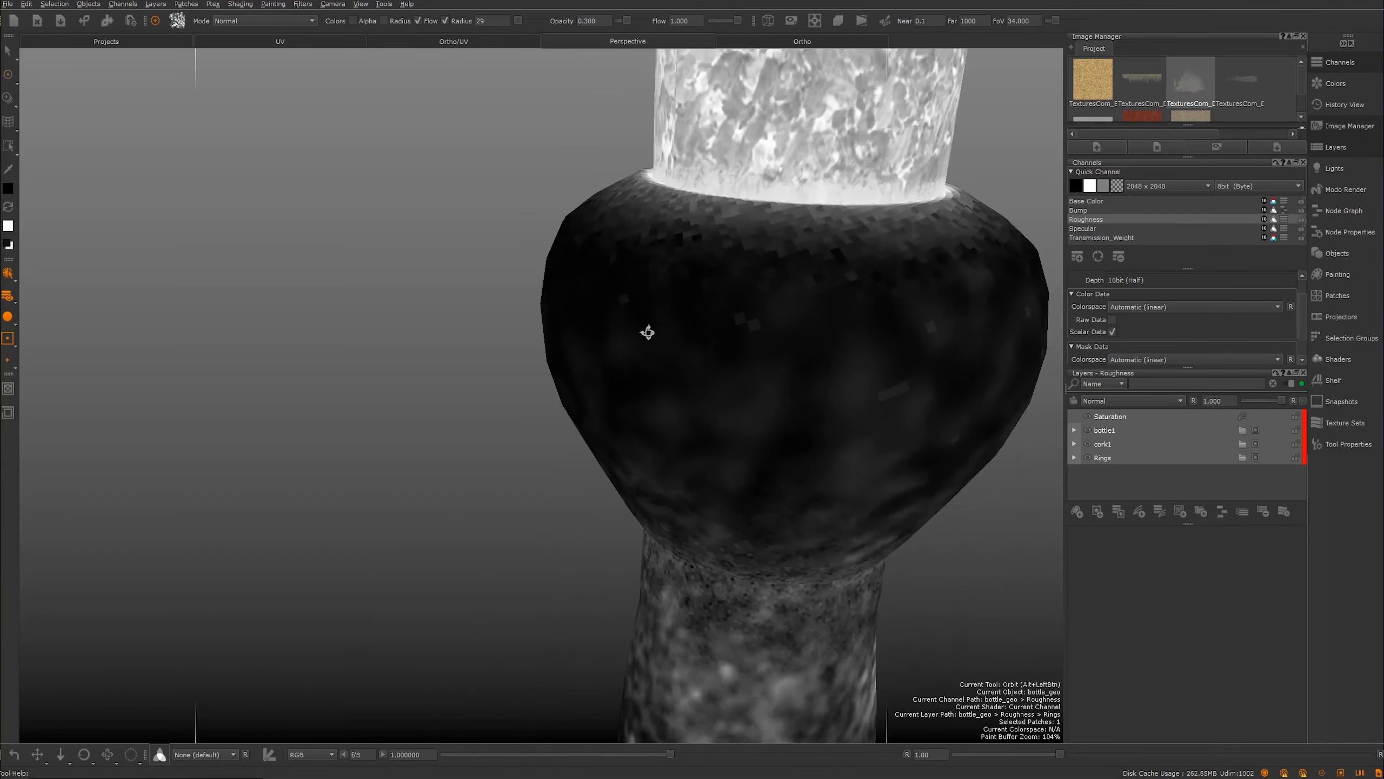
mouse_move(646, 330)
alt+mouse_down()
mouse_move(461, 569)
mouse_move(526, 470)
mouse_move(543, 513)
mouse_move(613, 512)
alt+mouse_up()
alt+right_drag(613, 511, 761, 411)
alt+middle_drag(648, 423, 708, 205)
alt+right_drag(693, 329, 635, 324)
alt+middle_drag(635, 324, 614, 367)
alt+drag(574, 342, 538, 338)
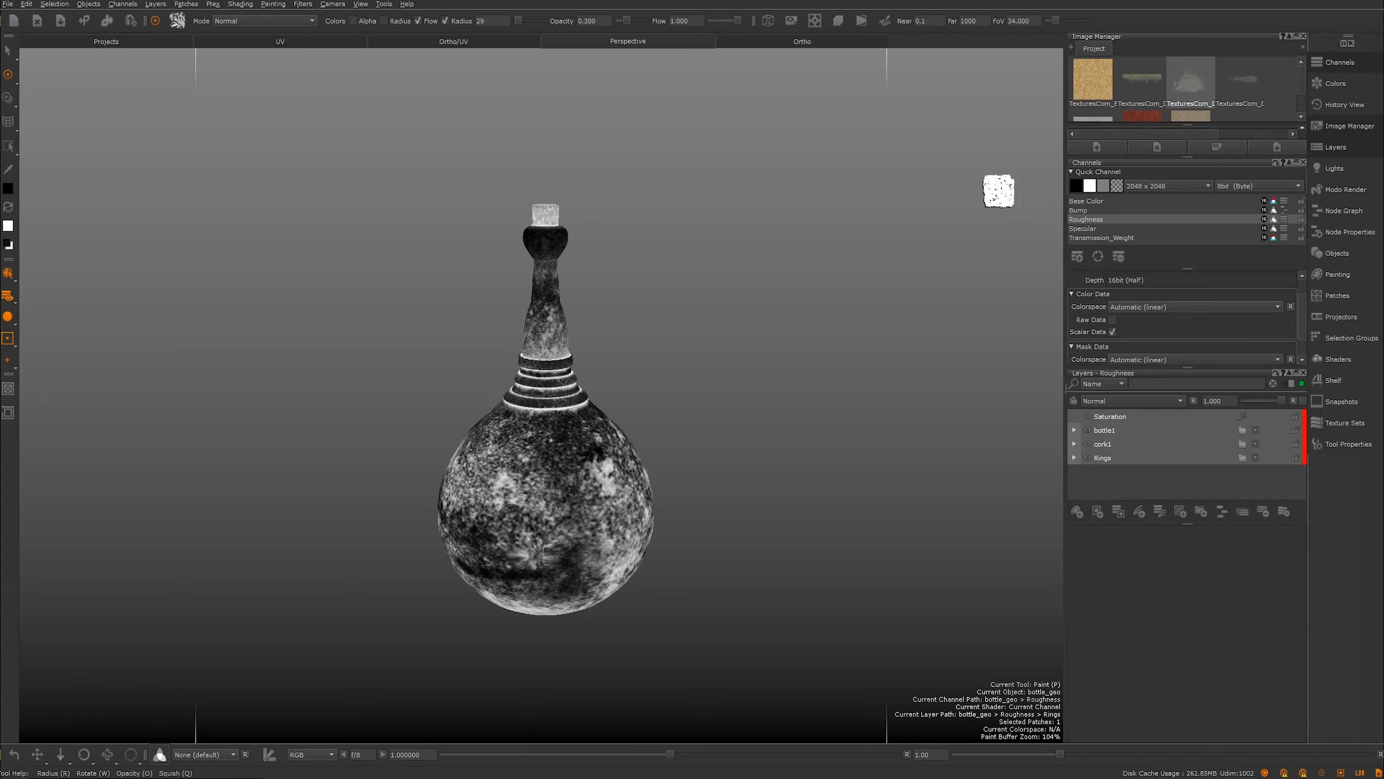
Step: Paste the copied Roughness layers into the Bump channel and examine the bottle from several angles
click(1082, 211)
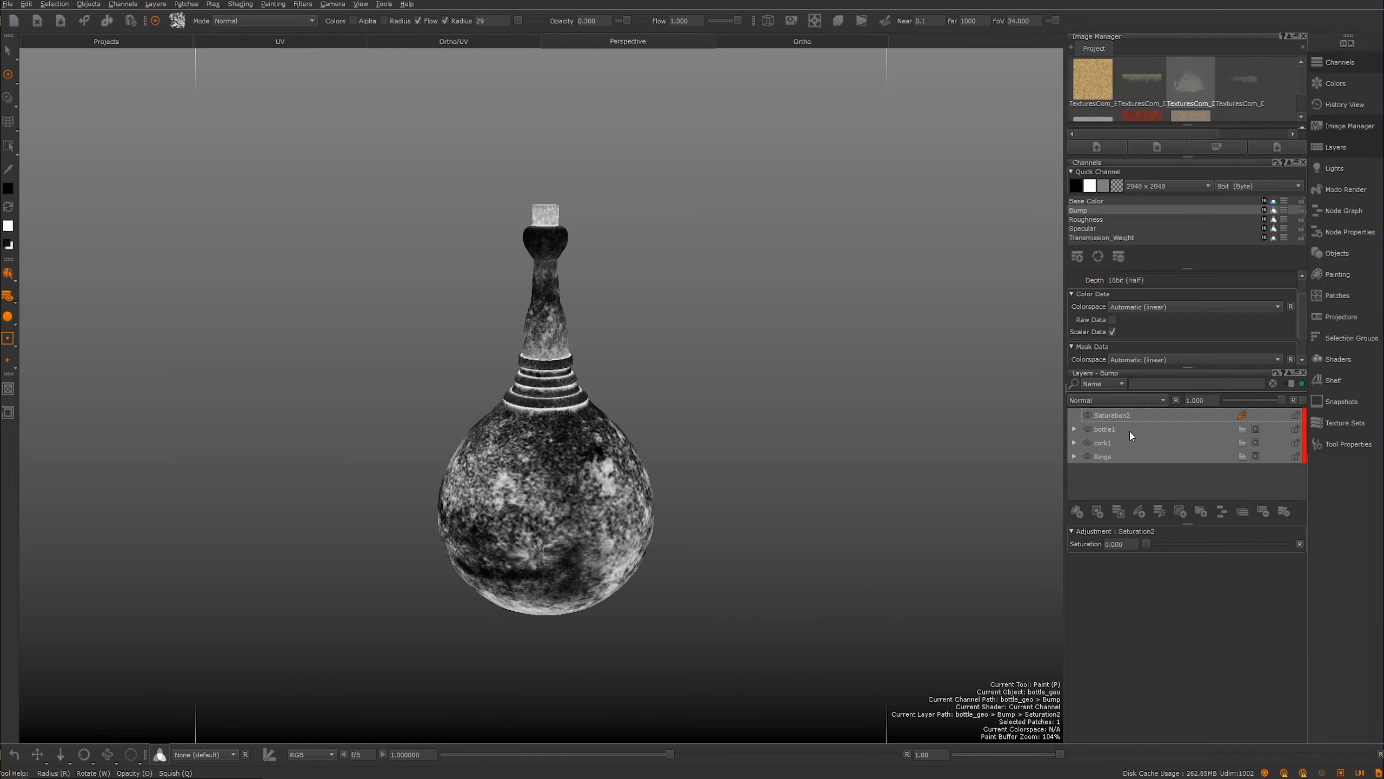
scroll(643, 386, up, 4)
alt+drag(643, 386, 494, 287)
alt+right_drag(517, 308, 485, 322)
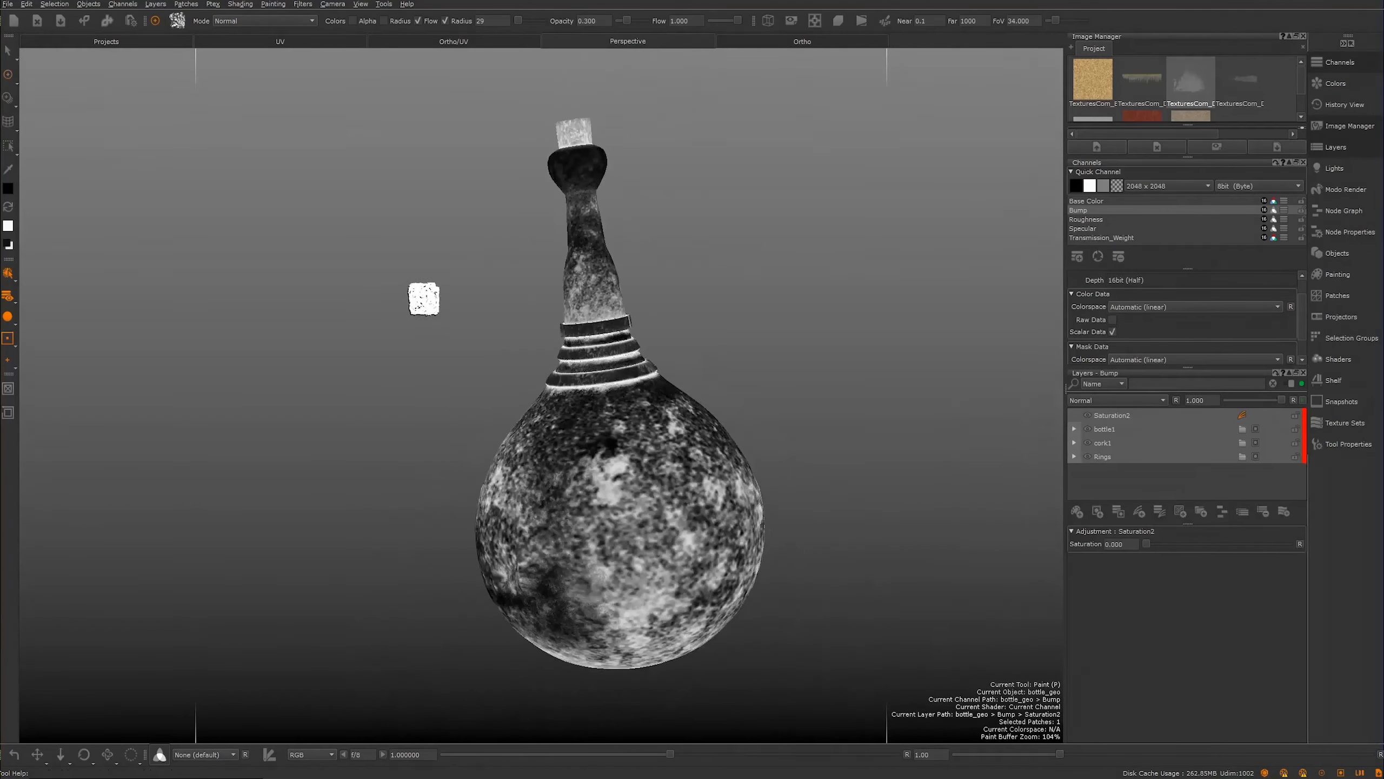
mouse_move(467, 328)
alt+mouse_down()
mouse_move(499, 231)
mouse_move(581, 267)
mouse_move(630, 313)
mouse_move(543, 323)
mouse_move(715, 242)
alt+mouse_up()
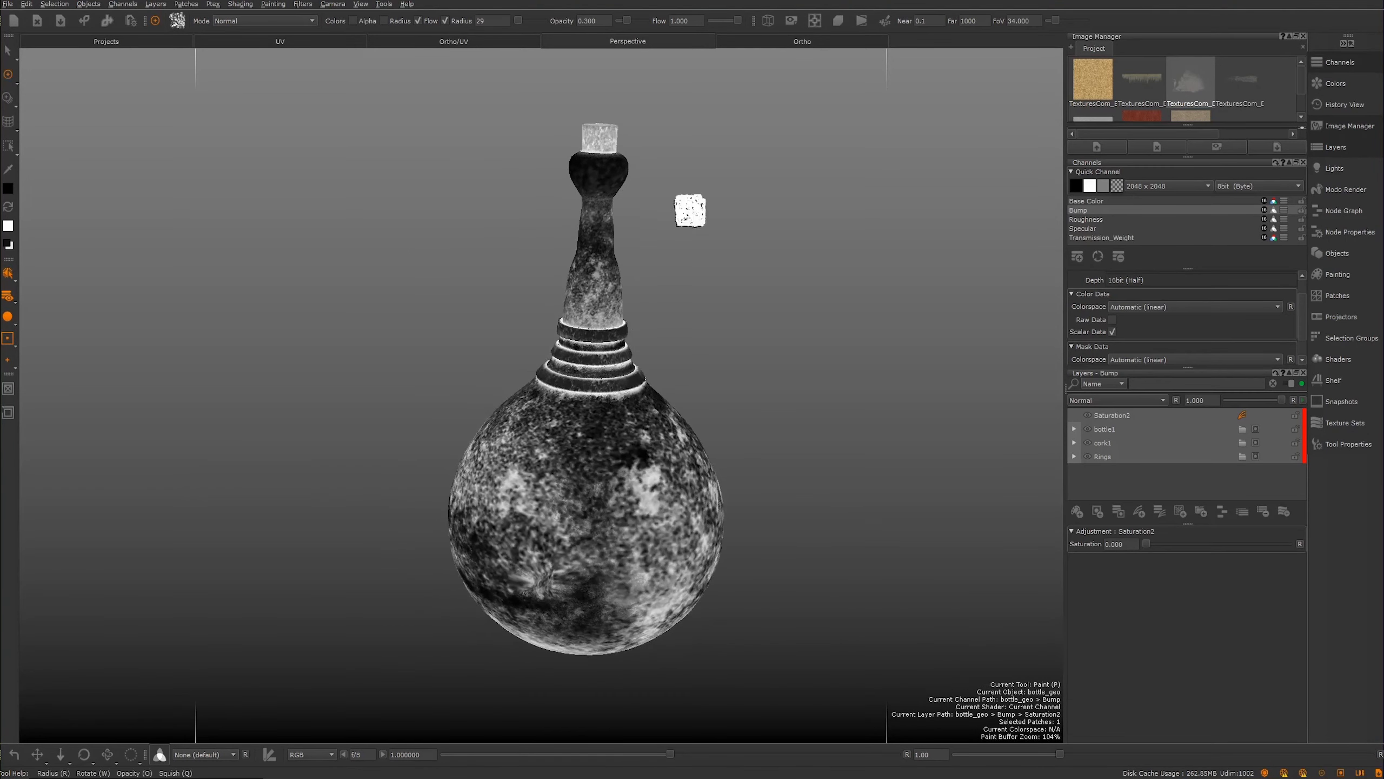
mouse_move(509, 386)
alt+right_down()
mouse_move(494, 389)
mouse_move(648, 380)
mouse_move(659, 254)
alt+right_up()
mouse_move(658, 253)
alt+mouse_down()
mouse_move(509, 191)
mouse_move(386, 217)
mouse_move(461, 219)
alt+mouse_up()
alt+right_drag(461, 219, 332, 239)
mouse_move(329, 240)
alt+mouse_down()
mouse_move(387, 195)
mouse_move(377, 188)
alt+mouse_up()
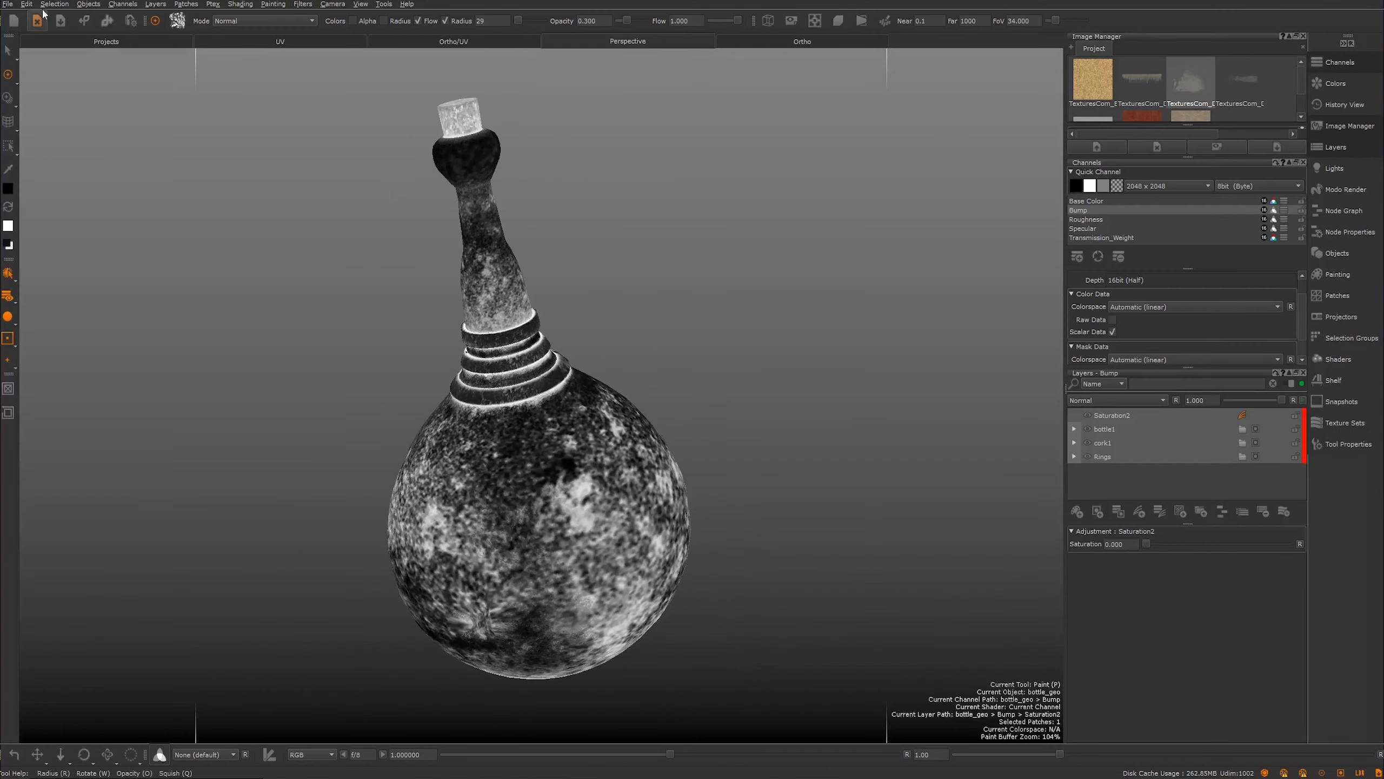
Step: Save the project and inspect the Bump channel's detail on the bottle's neck, rings and body
click(3, 5)
click(19, 73)
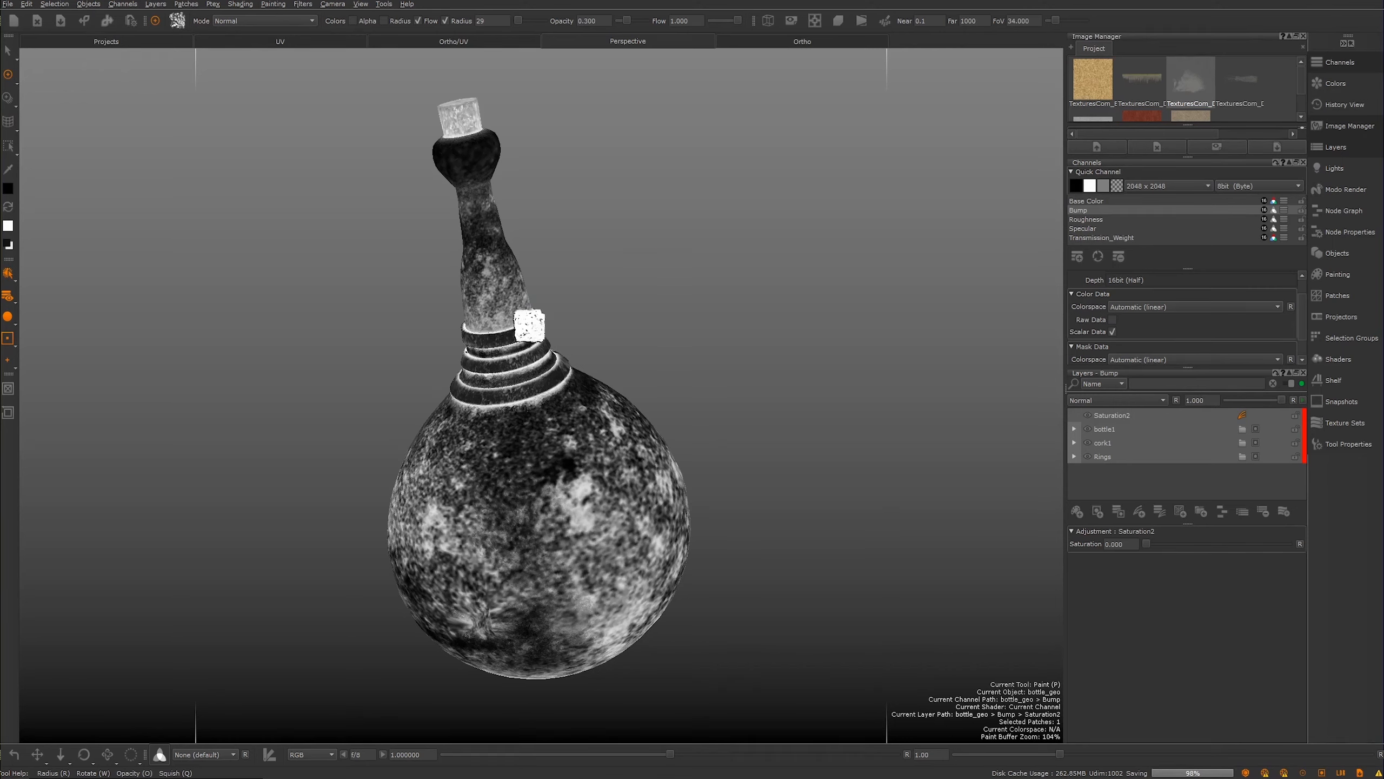
alt+drag(258, 452, 365, 278)
alt+middle_drag(355, 279, 408, 262)
alt+right_drag(339, 323, 372, 394)
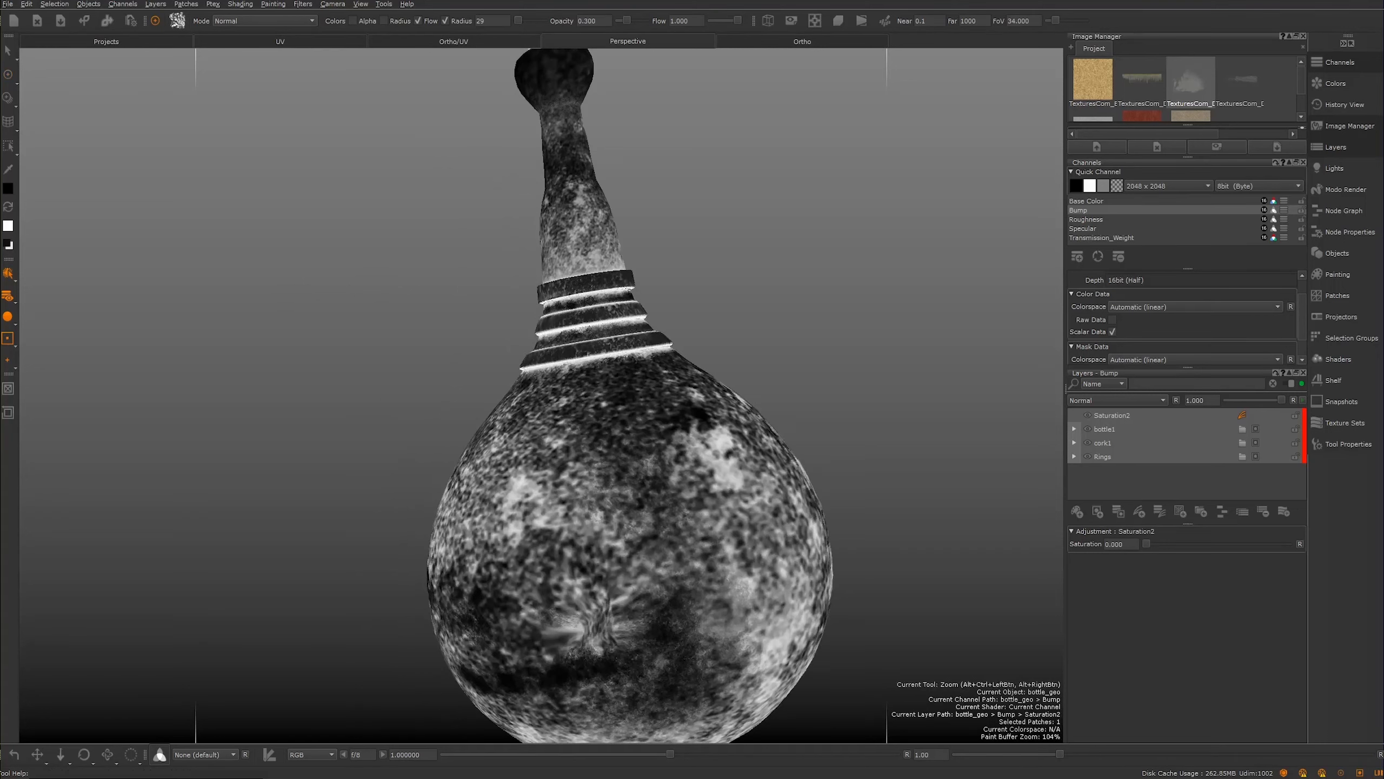
key(ctrl+z)
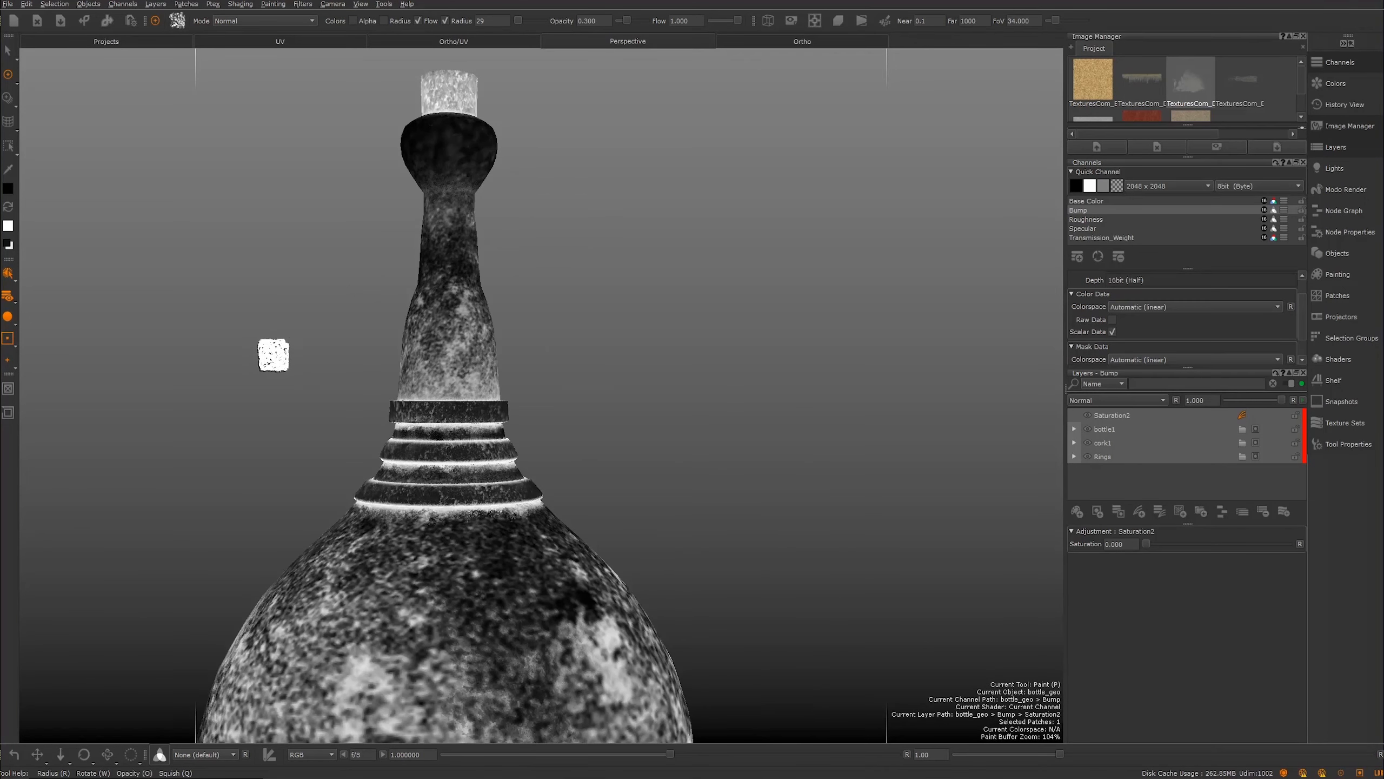
alt+middle_drag(272, 355, 369, 261)
alt+right_drag(369, 261, 226, 303)
alt+middle_drag(235, 300, 283, 269)
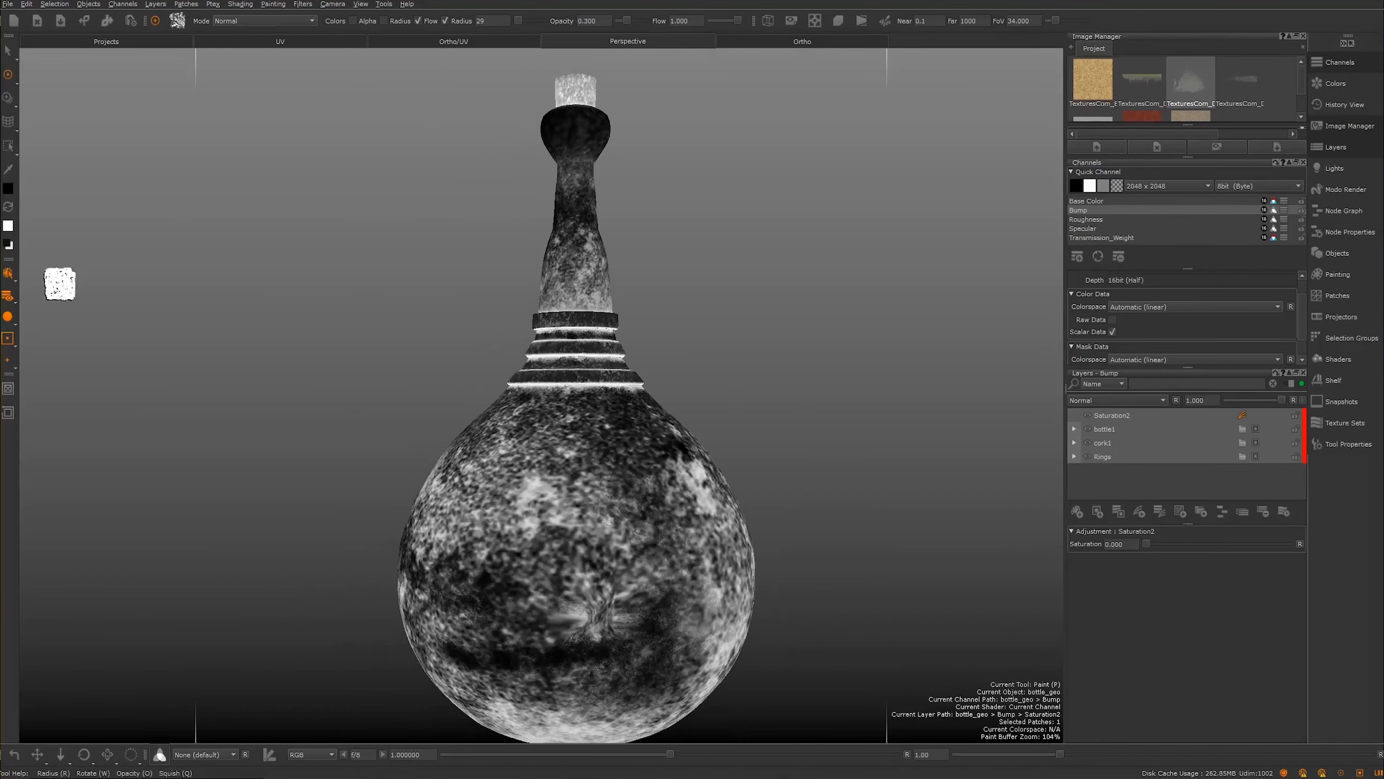
Step: Switch the main mesh's viewport lighting to Full
click(8, 317)
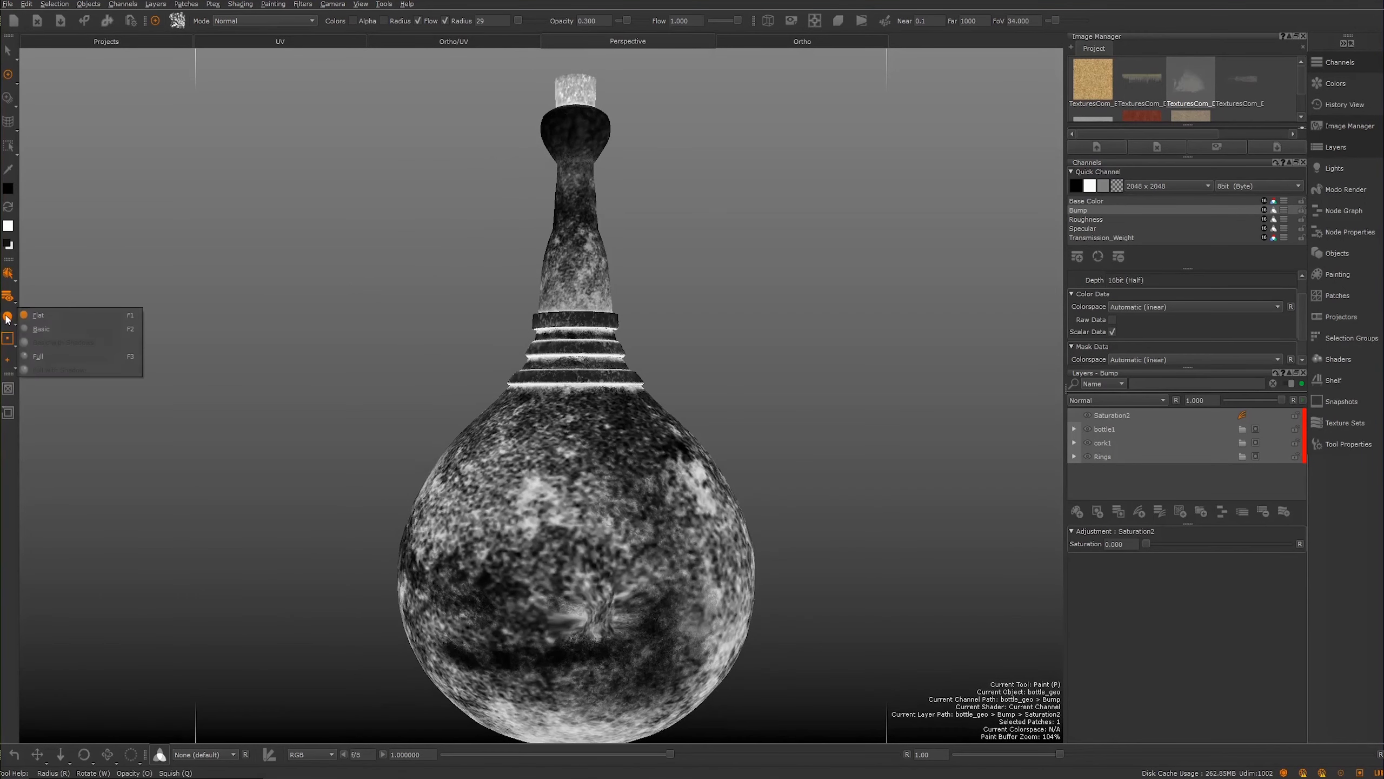
click(55, 356)
alt+drag(269, 366, 281, 395)
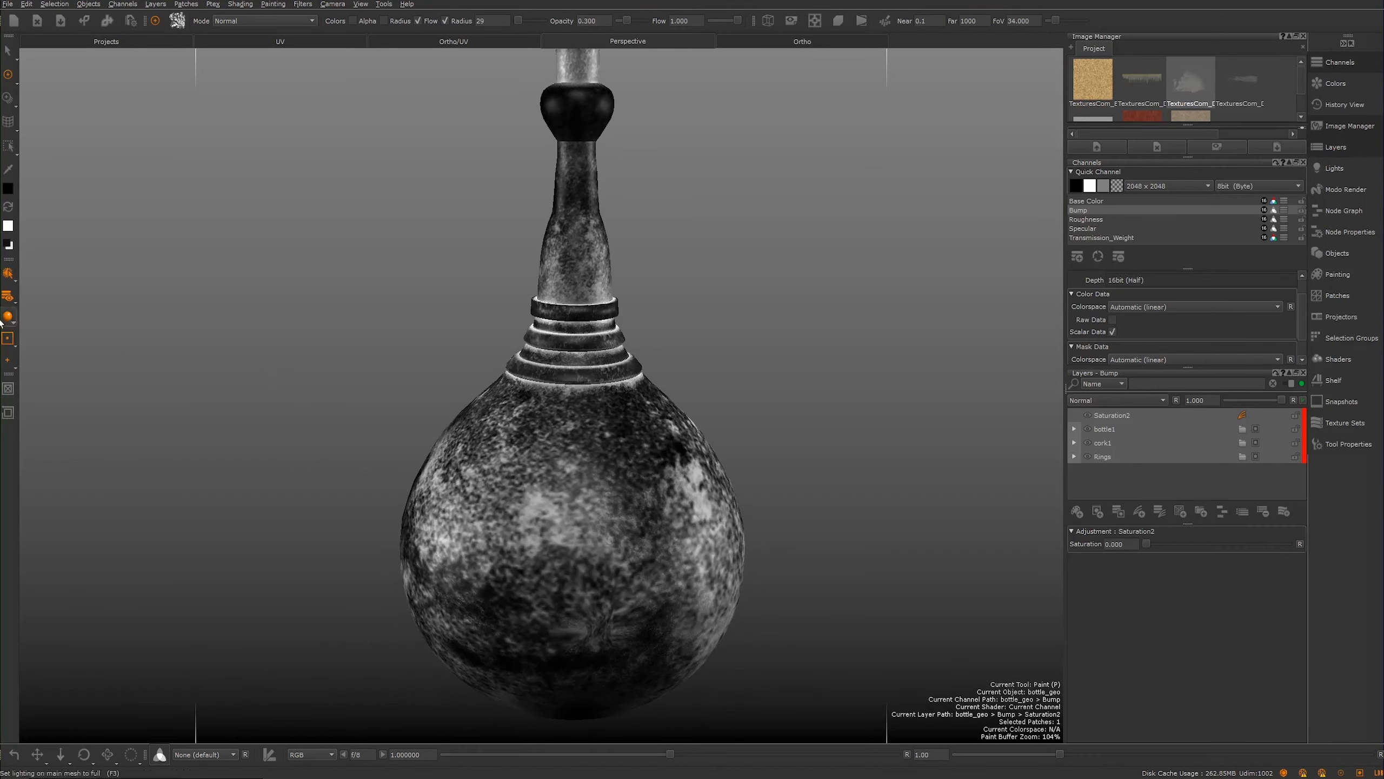
mouse_move(334, 330)
alt+mouse_down()
mouse_move(411, 346)
mouse_move(354, 333)
alt+mouse_up()
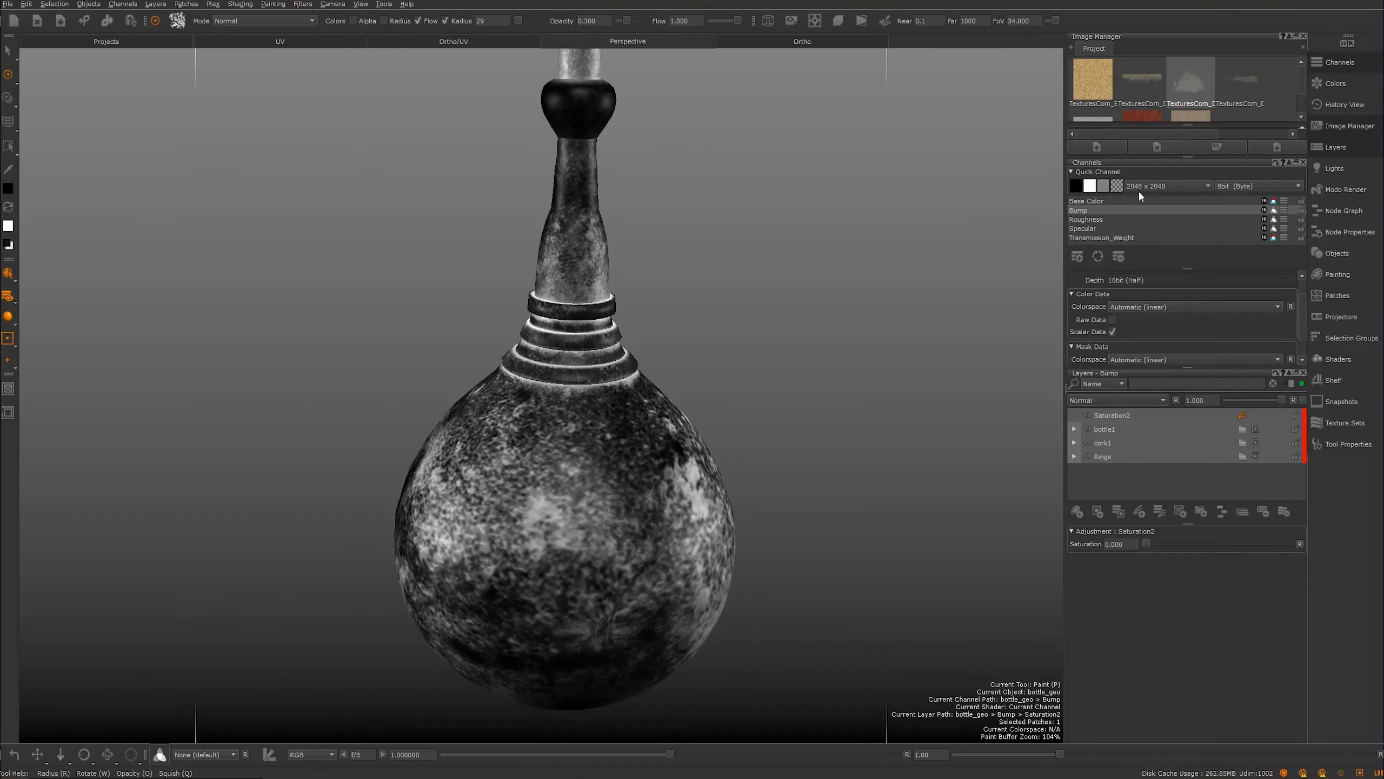
Step: Display the Base Color channel and examine the bottle, rings and cork from several angles
click(1106, 201)
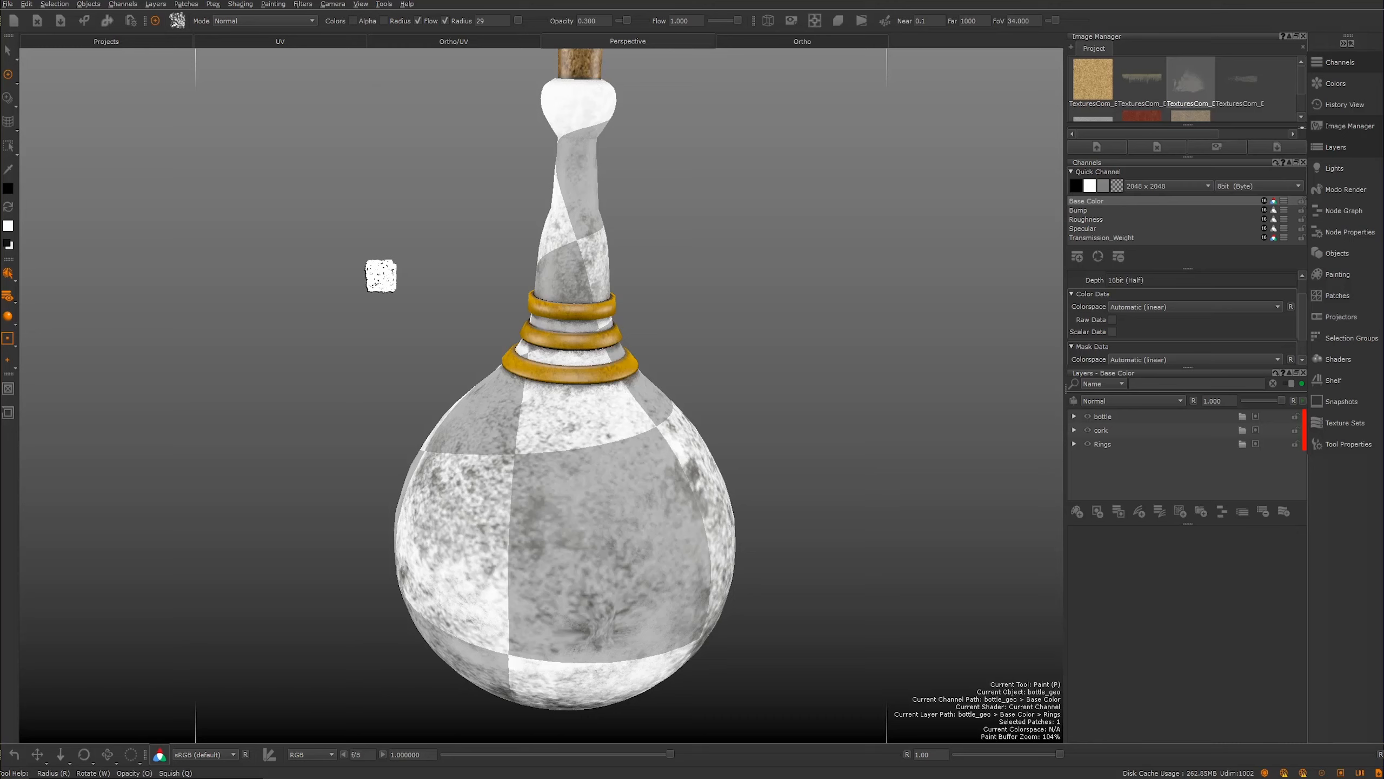
alt+drag(394, 322, 234, 267)
alt+middle_drag(436, 303, 354, 429)
alt+right_drag(465, 317, 599, 433)
alt+drag(480, 338, 714, 341)
alt+right_drag(490, 328, 352, 307)
alt+drag(353, 307, 301, 305)
alt+middle_drag(398, 268, 418, 226)
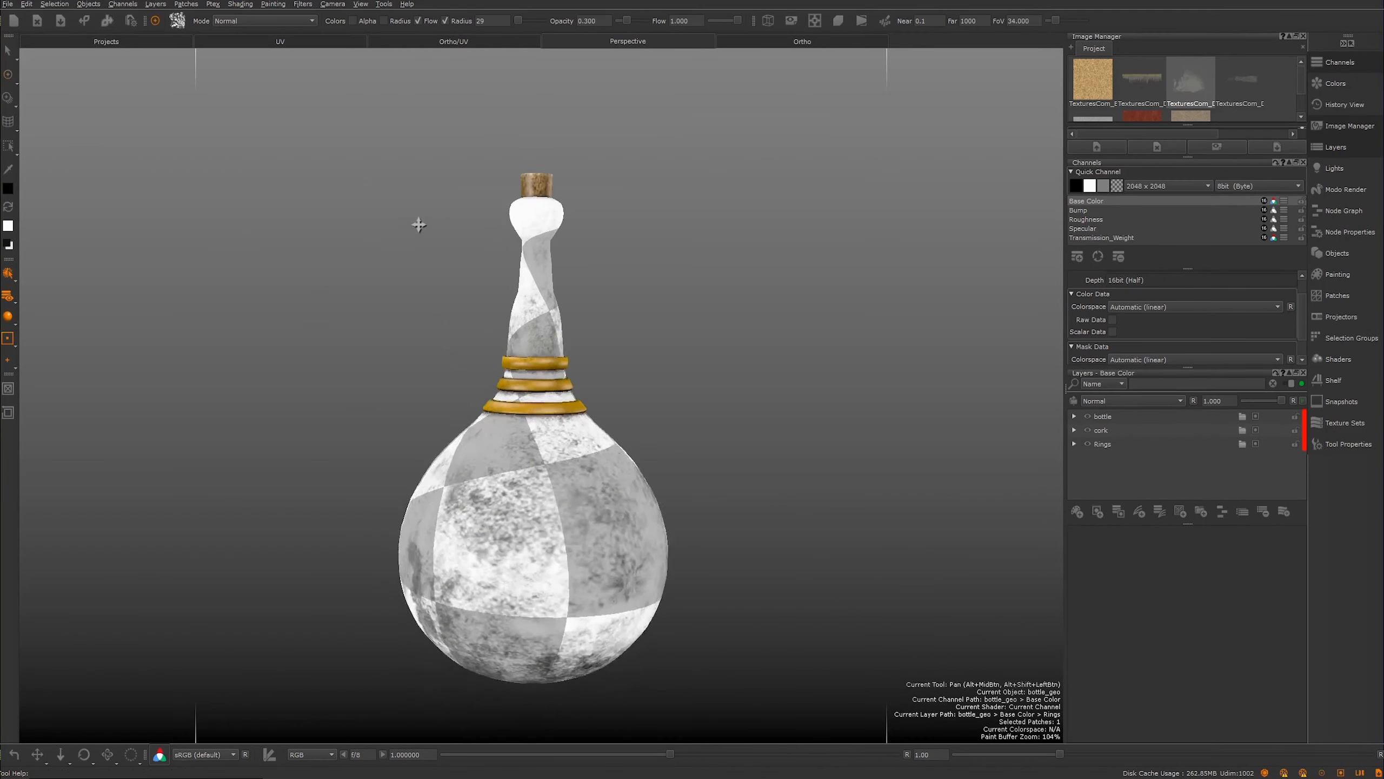
alt+drag(420, 257, 312, 278)
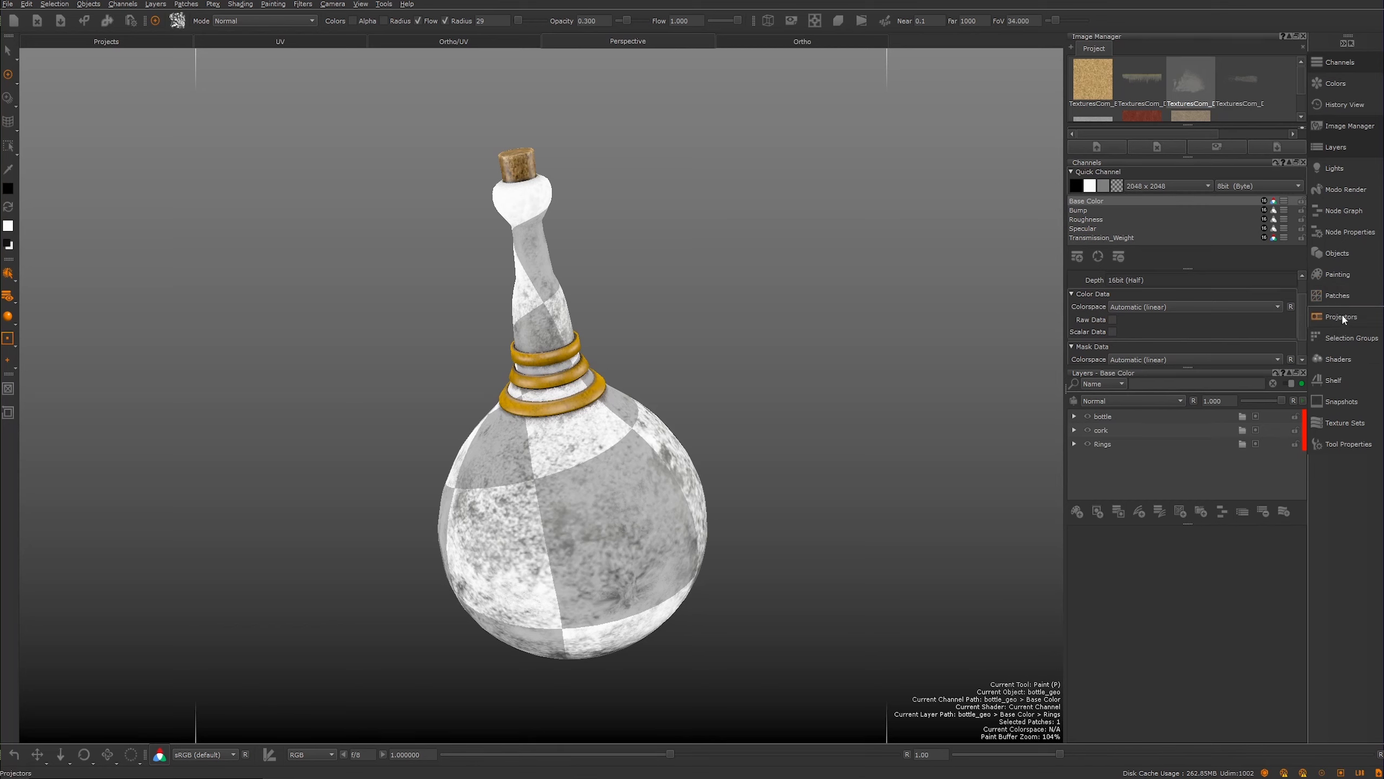
Step: Assign the desert panorama with red rocks as the Environment light's image and turn the light on
click(1341, 169)
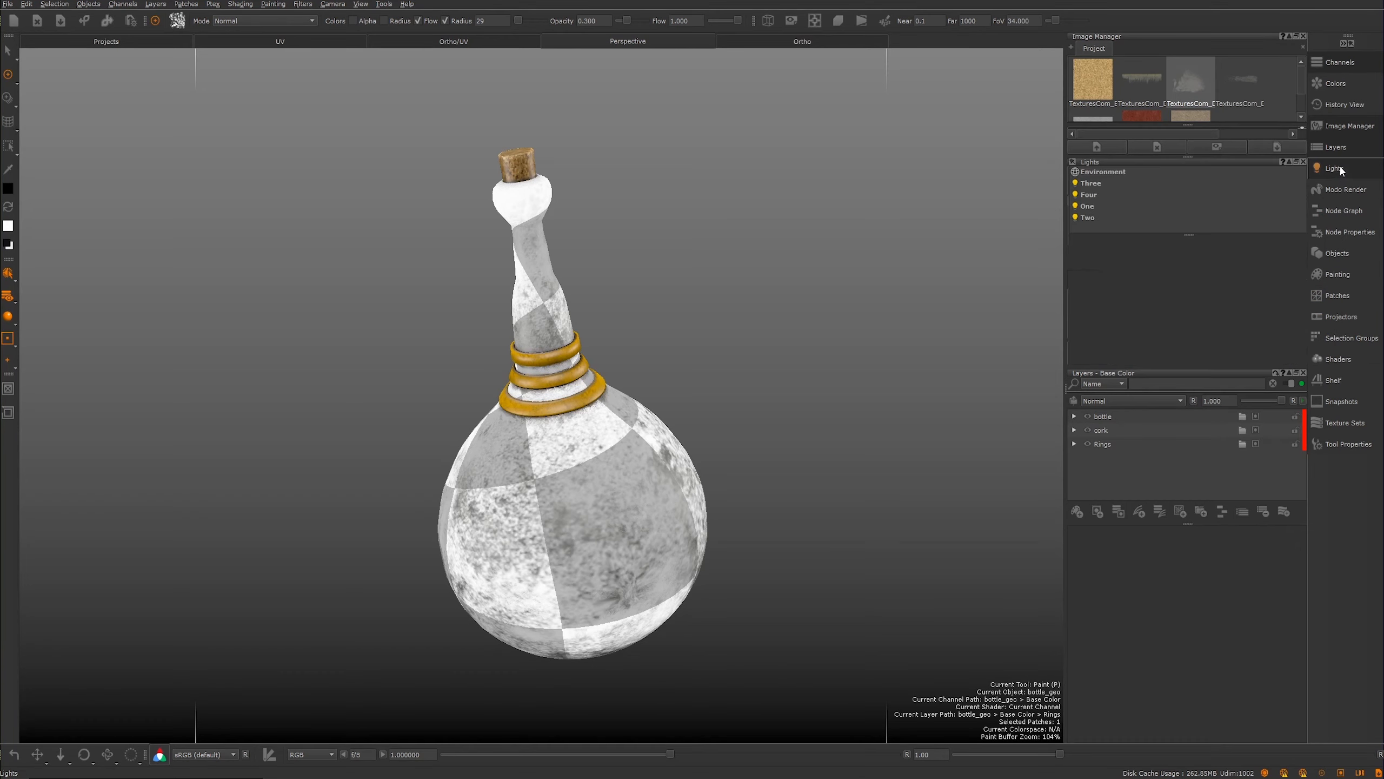
click(1114, 174)
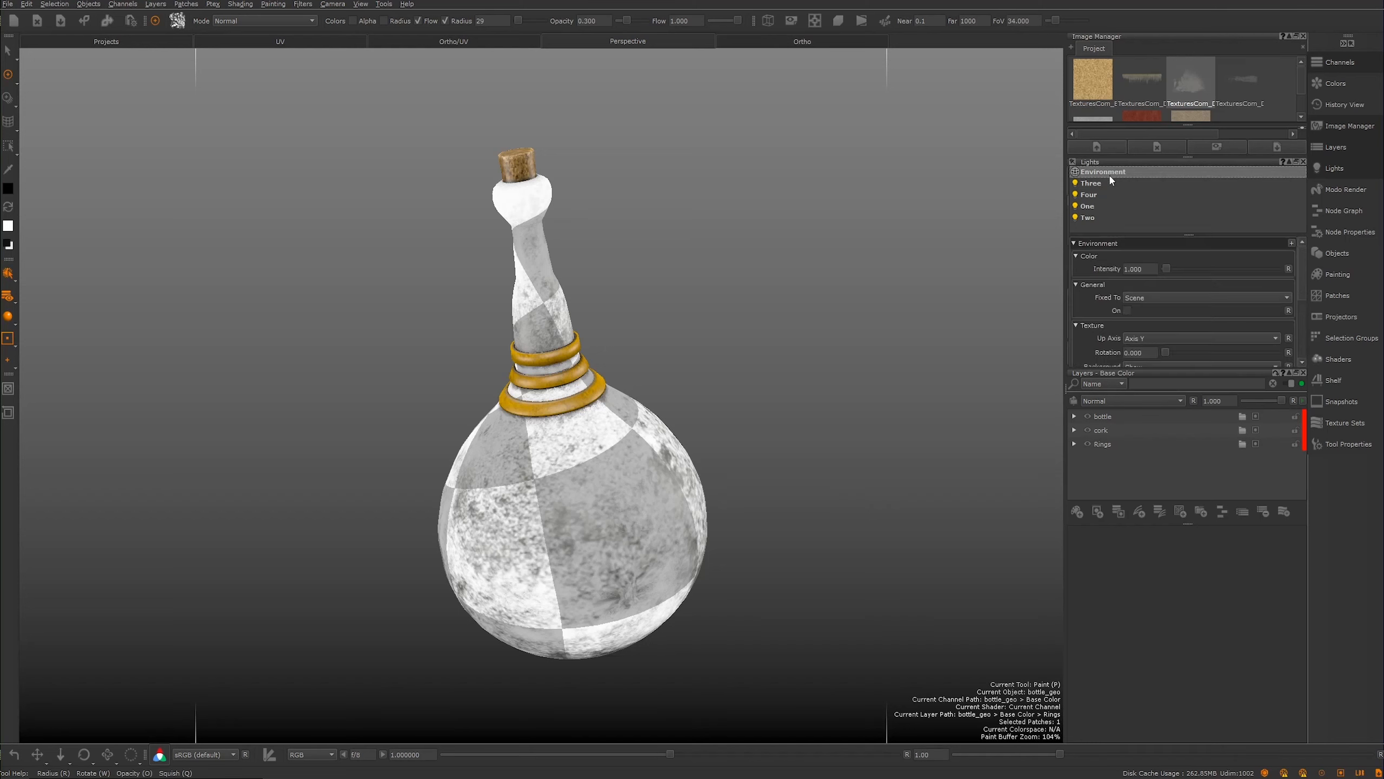
drag(1303, 285, 1255, 314)
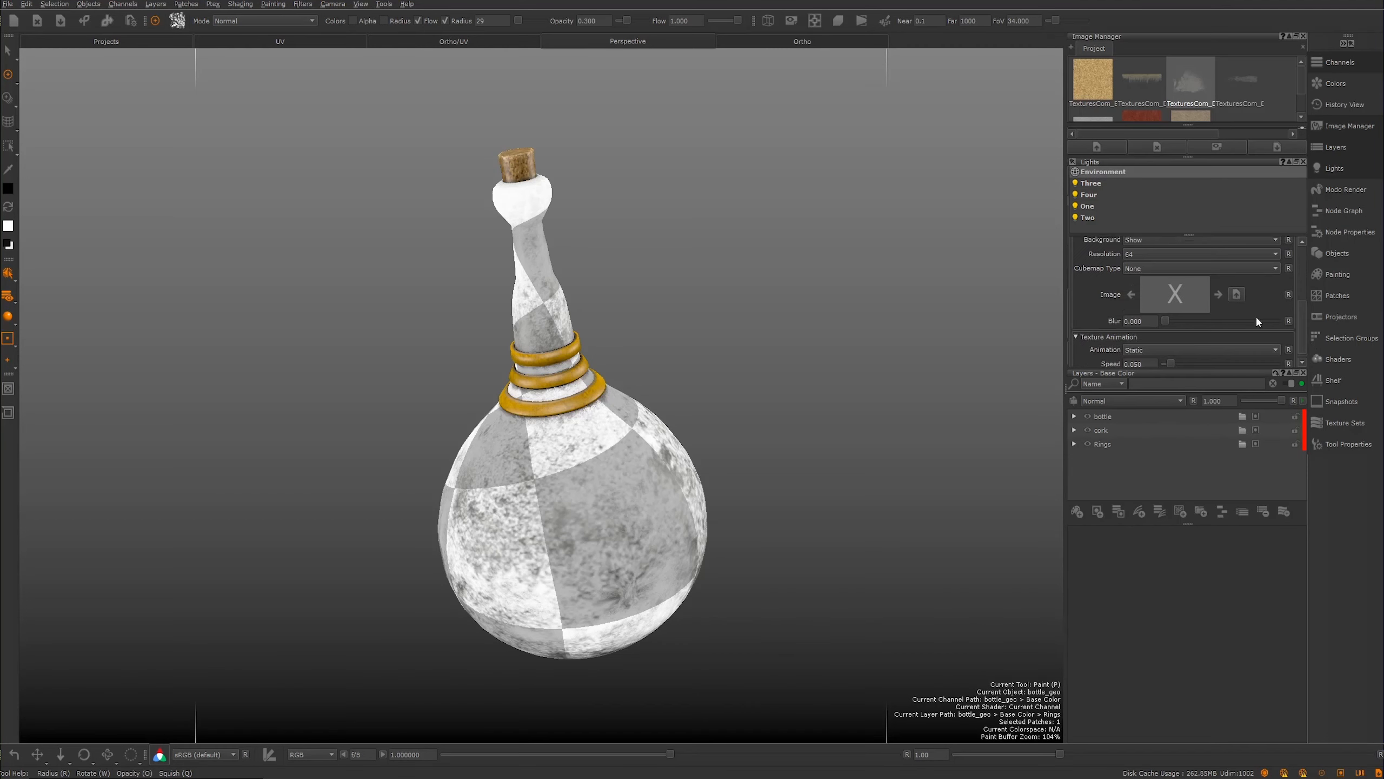
click(1166, 292)
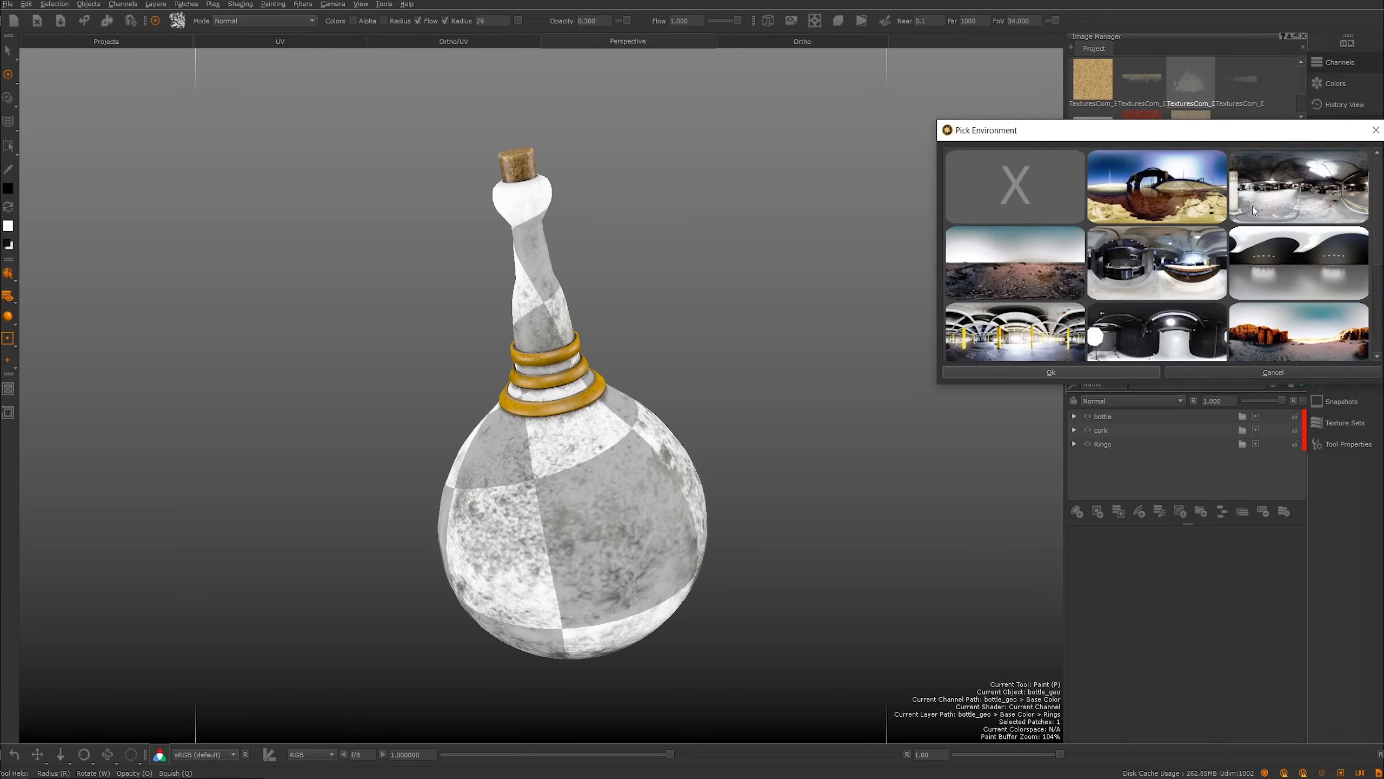
drag(1382, 251, 1380, 286)
click(1243, 296)
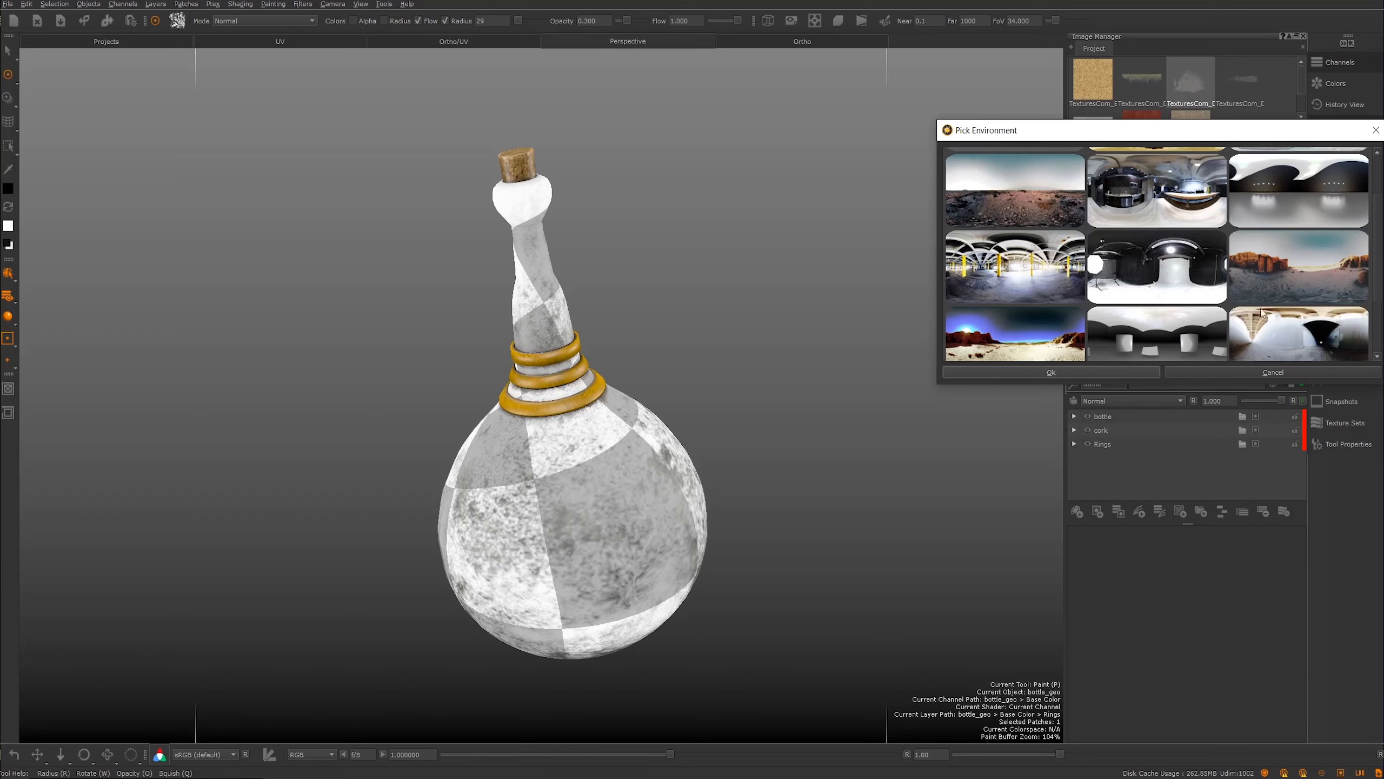
double_click(1272, 267)
click(1069, 289)
drag(1301, 313, 1298, 256)
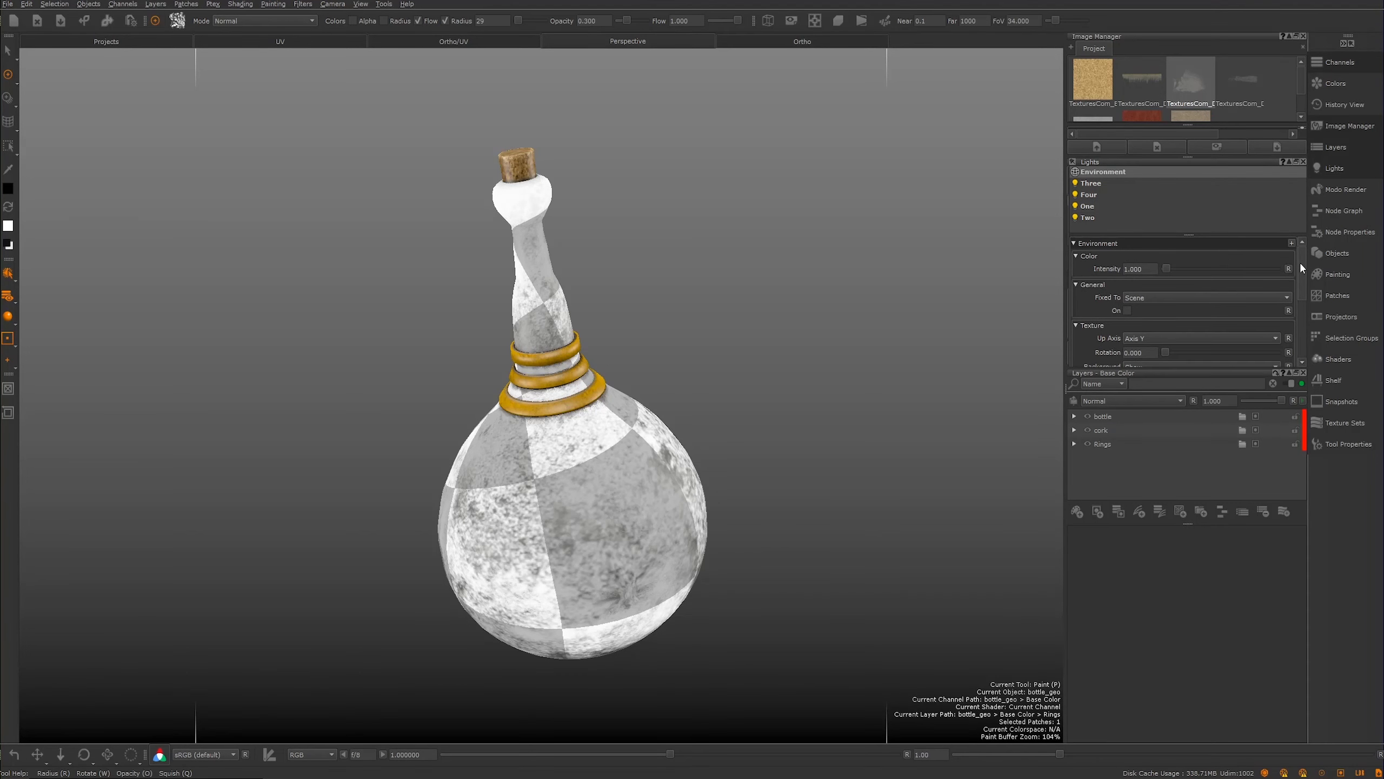
click(1126, 311)
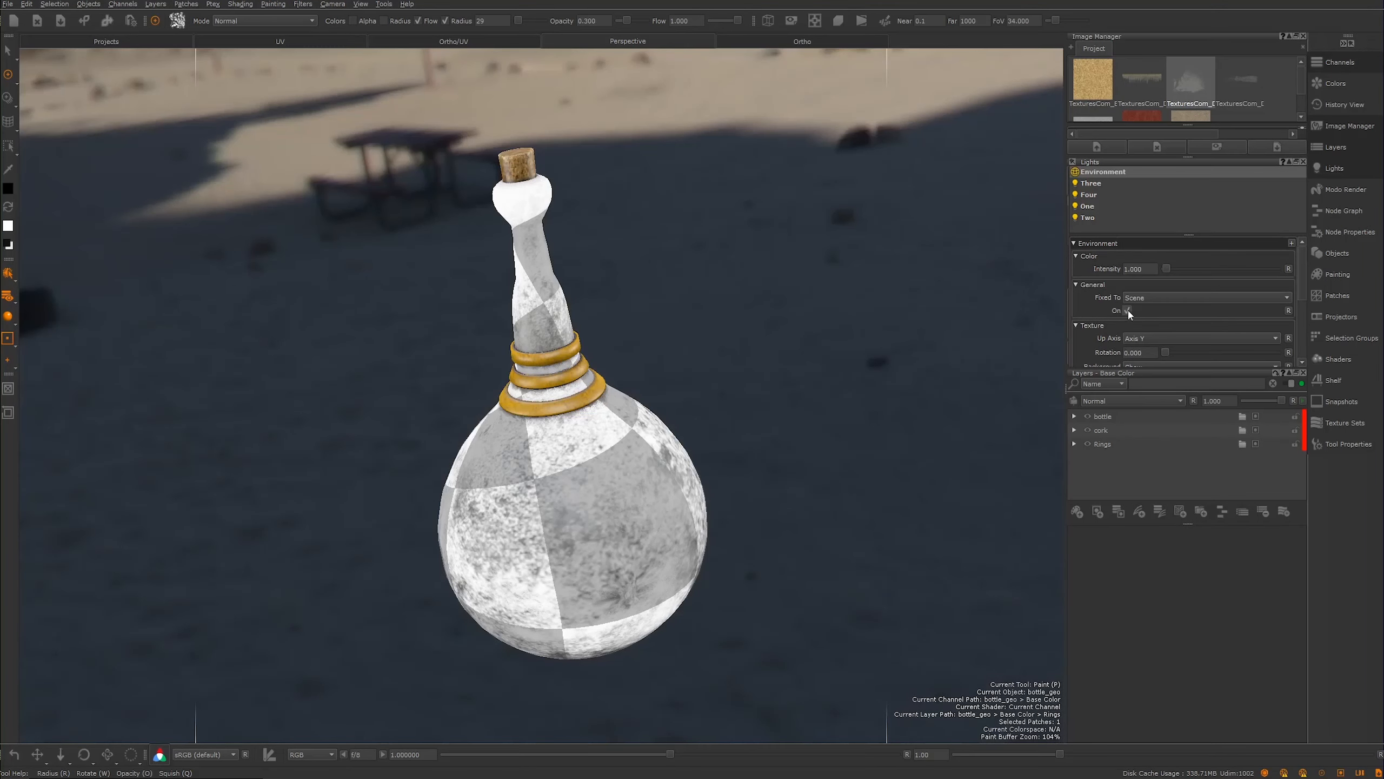
Step: Examine the bottle against the desert environment from several angles and distances
alt+drag(905, 232, 686, 167)
mouse_move(686, 167)
alt+right_down()
mouse_move(790, 306)
mouse_move(826, 317)
mouse_move(584, 251)
alt+right_up()
alt+drag(584, 250, 788, 223)
alt+right_drag(787, 223, 797, 303)
mouse_move(797, 303)
alt+mouse_down()
mouse_move(887, 213)
mouse_move(955, 237)
mouse_move(880, 191)
alt+mouse_up()
mouse_move(880, 192)
alt+middle_down()
mouse_move(849, 374)
mouse_move(815, 377)
alt+middle_up()
mouse_move(729, 299)
alt+mouse_down()
mouse_move(648, 338)
mouse_move(458, 311)
alt+mouse_up()
alt+middle_drag(458, 311, 455, 253)
alt+drag(454, 253, 874, 260)
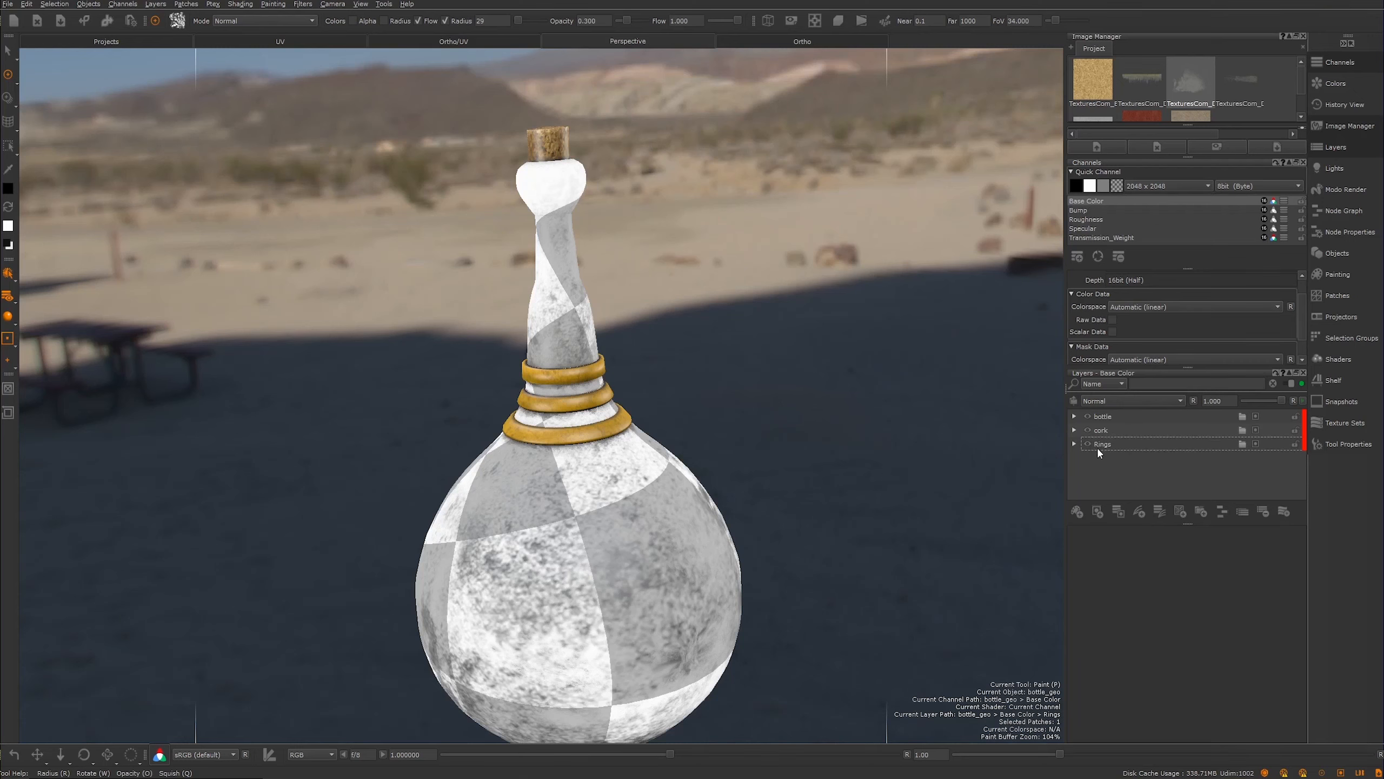
Step: Add a basic Color procedural layer to the Base Color bottle group and place Mud_texture above it
click(1107, 417)
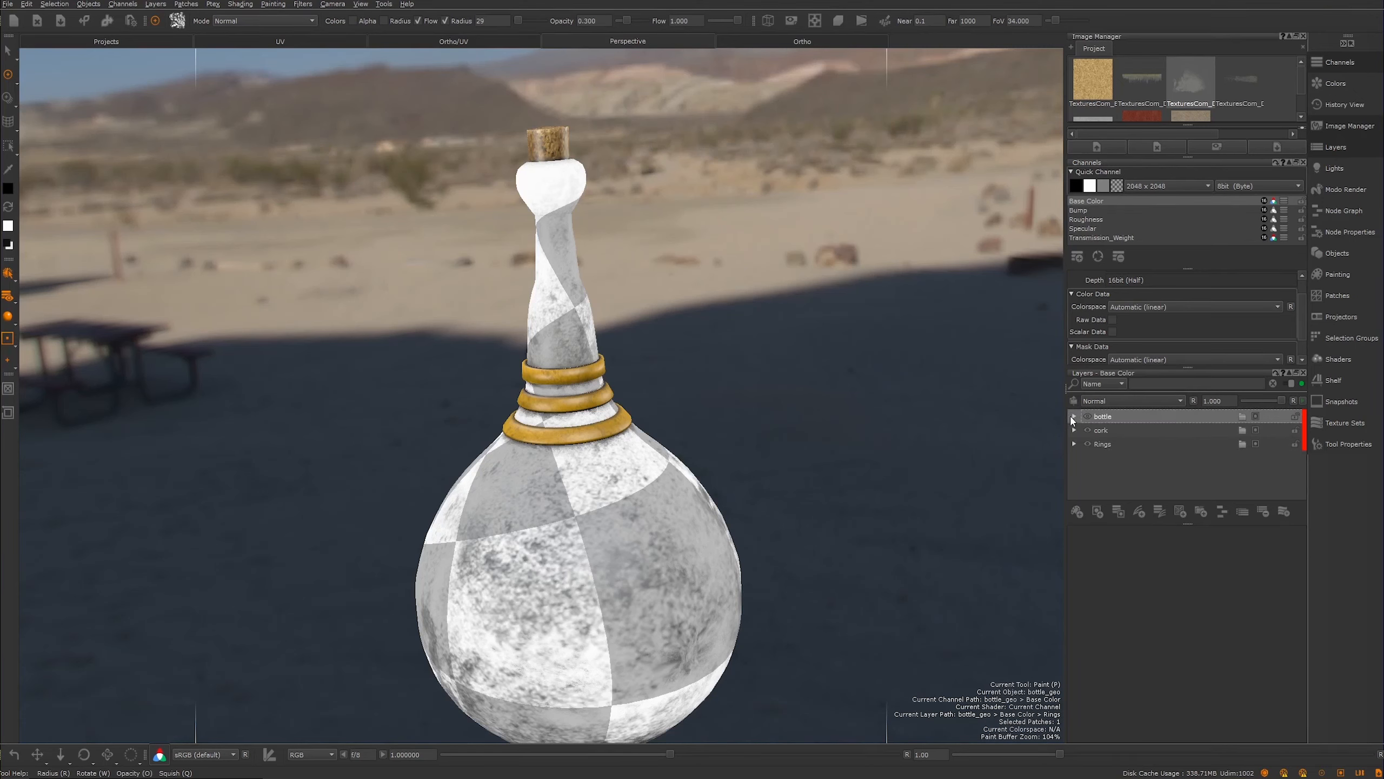
click(1075, 415)
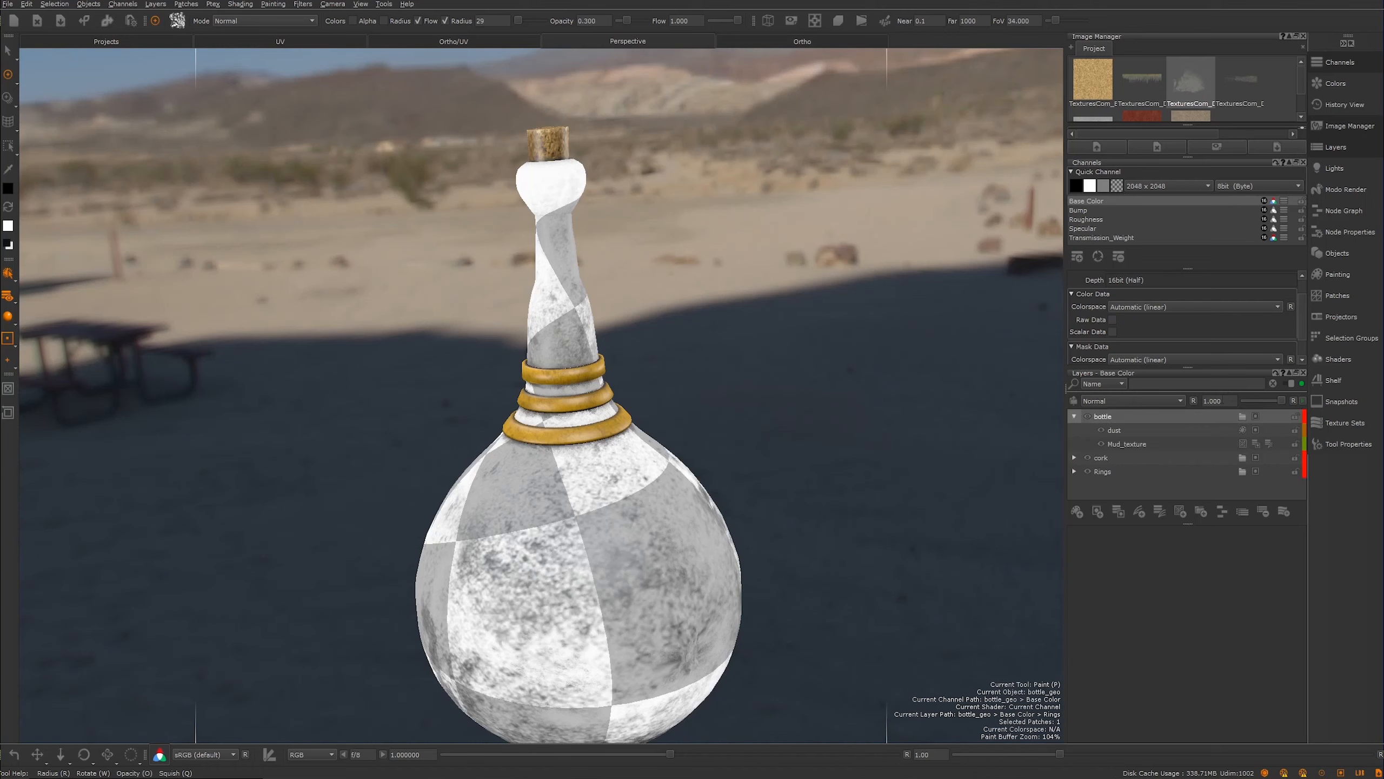
click(1123, 443)
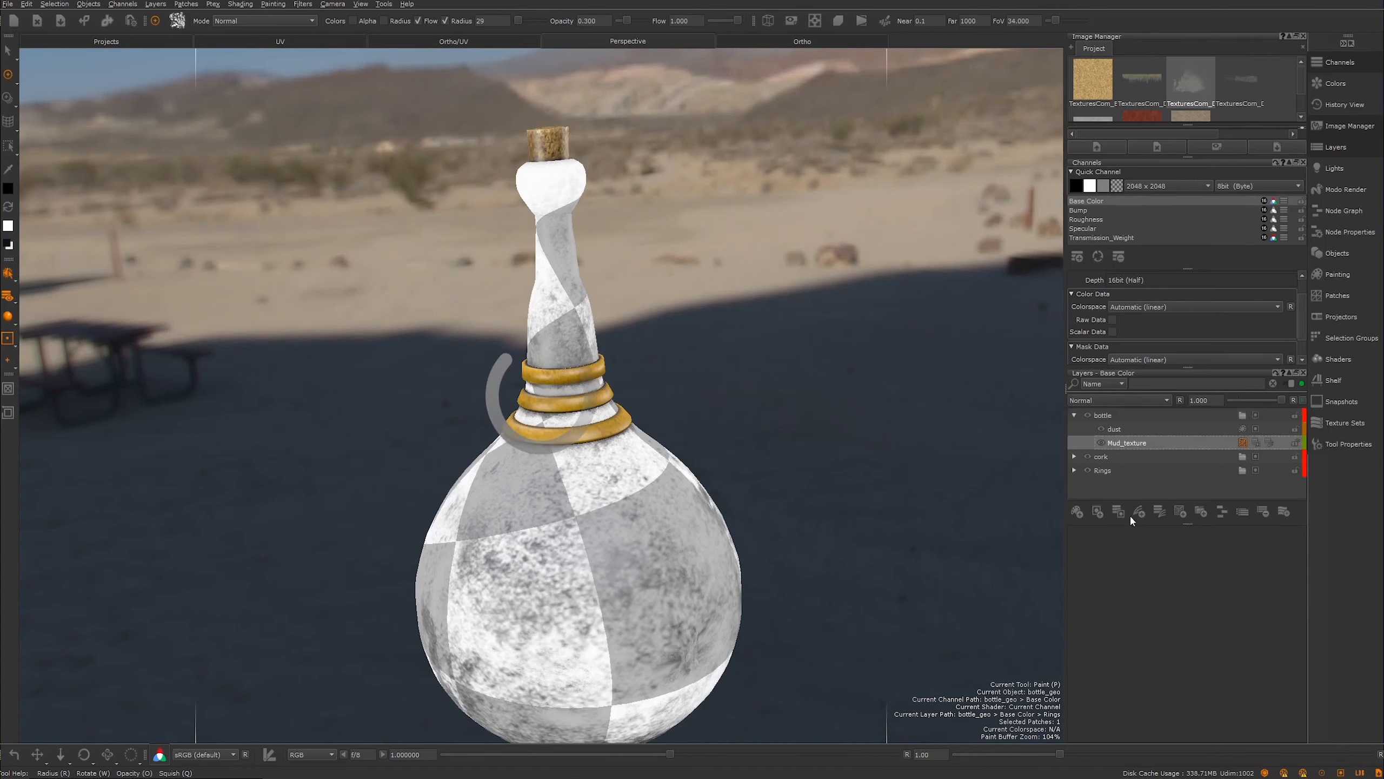
click(1181, 511)
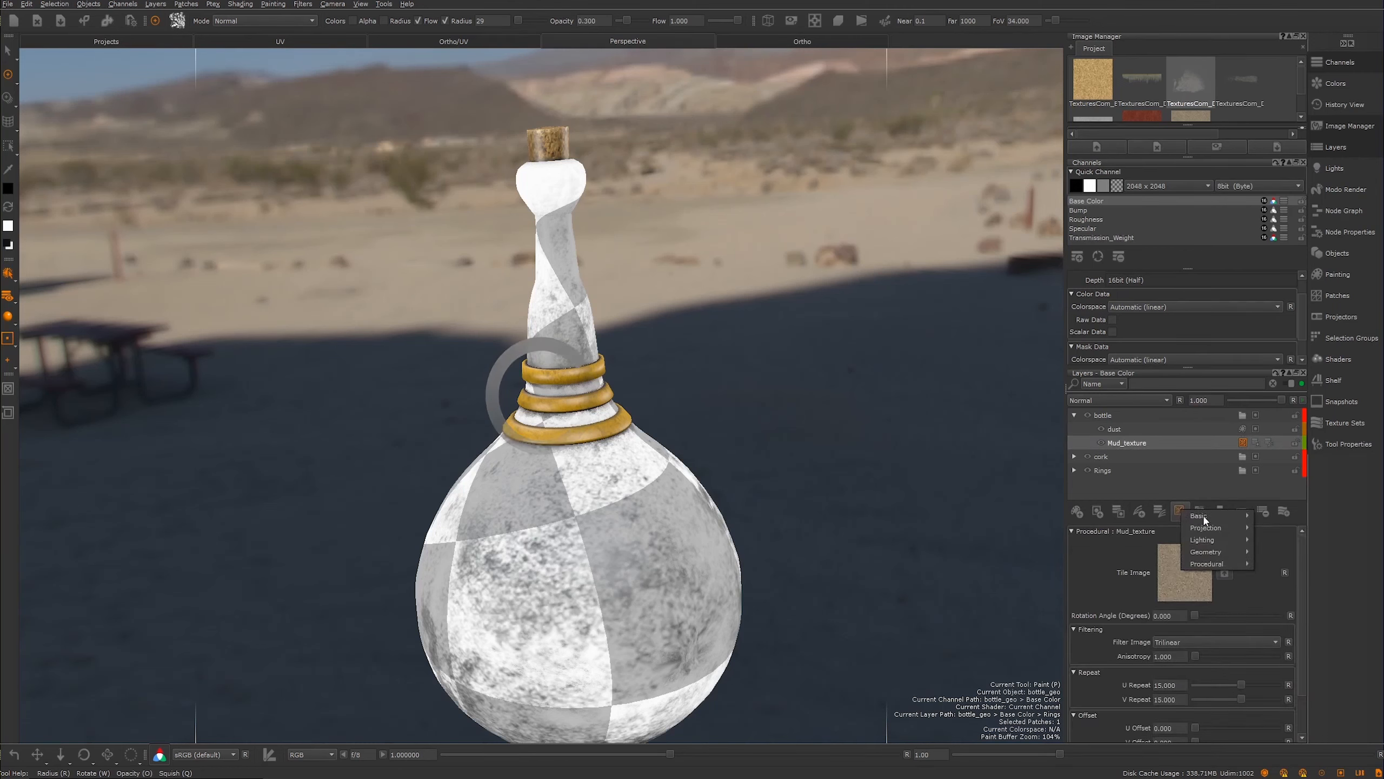
mouse_move(1252, 517)
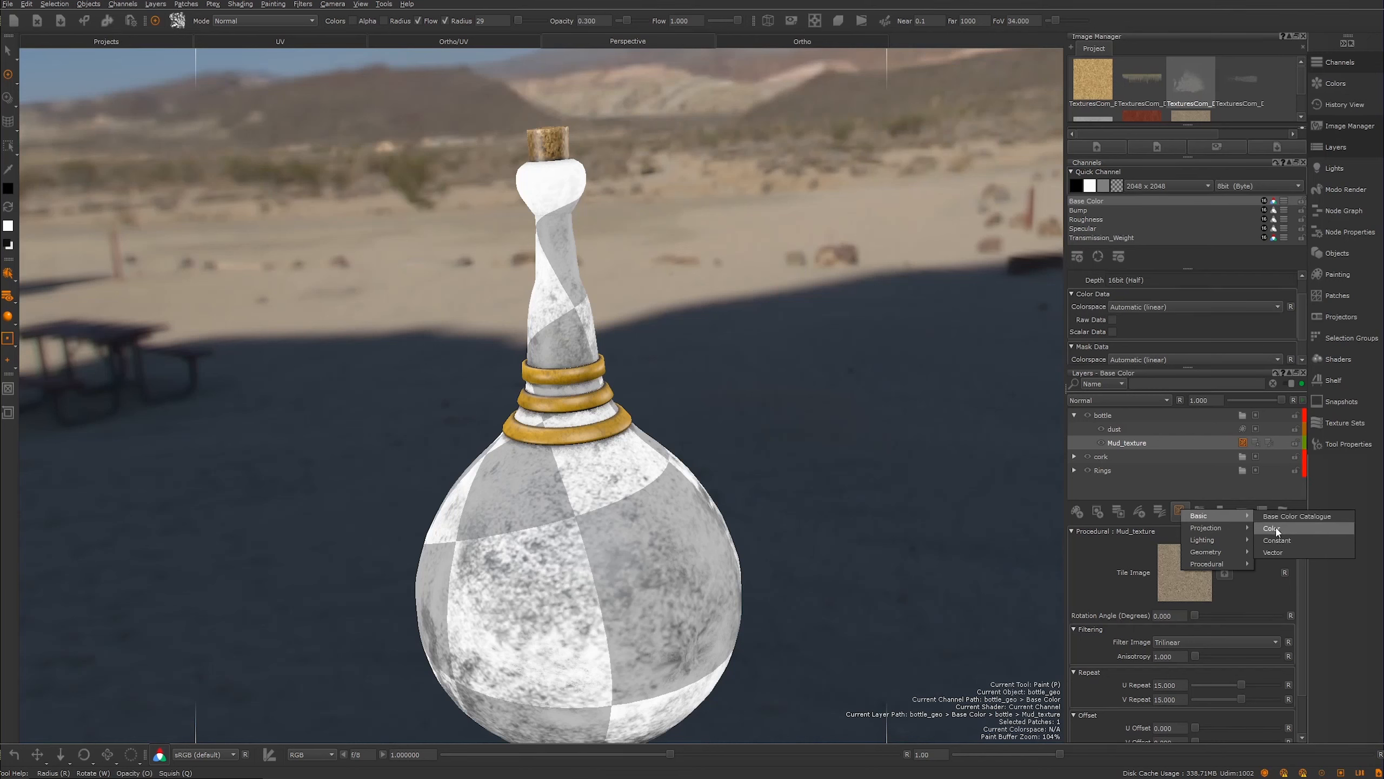
click(1275, 529)
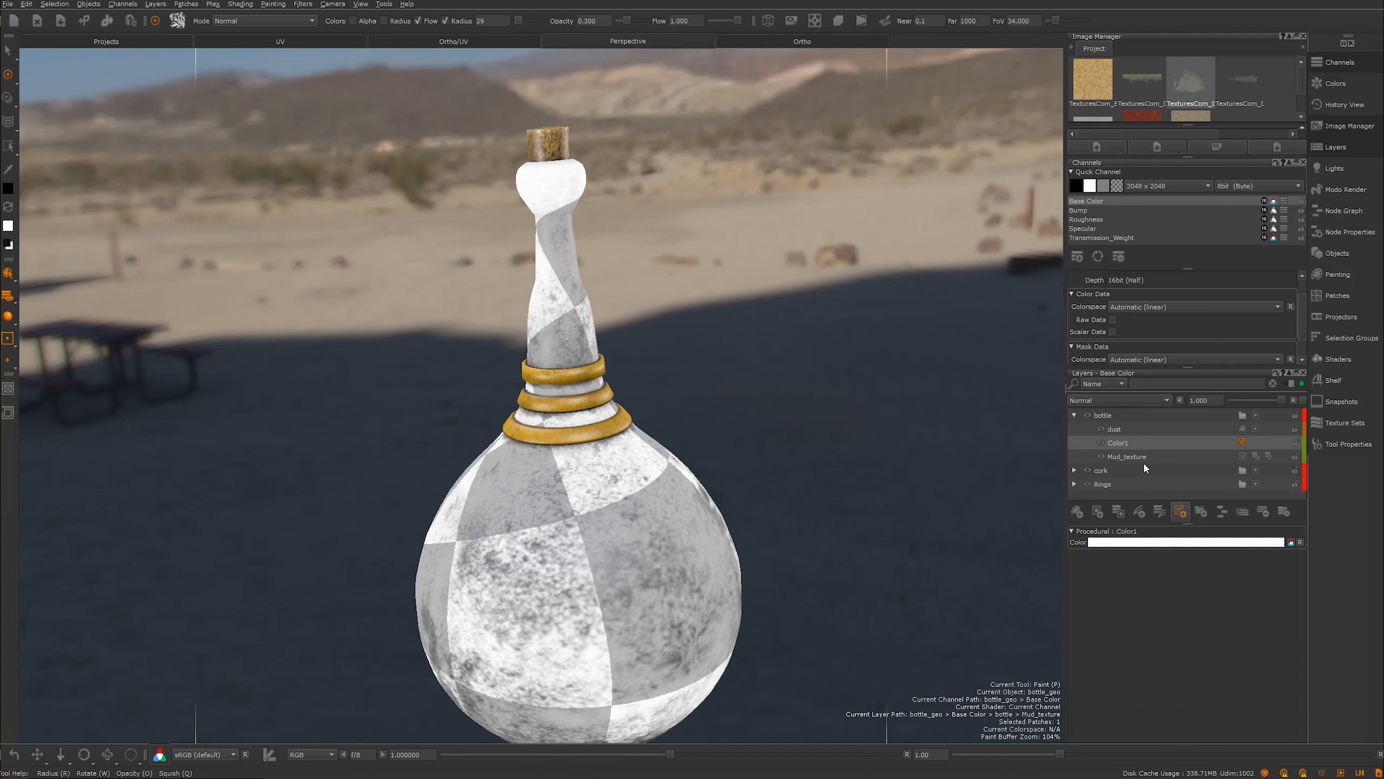
click(1106, 460)
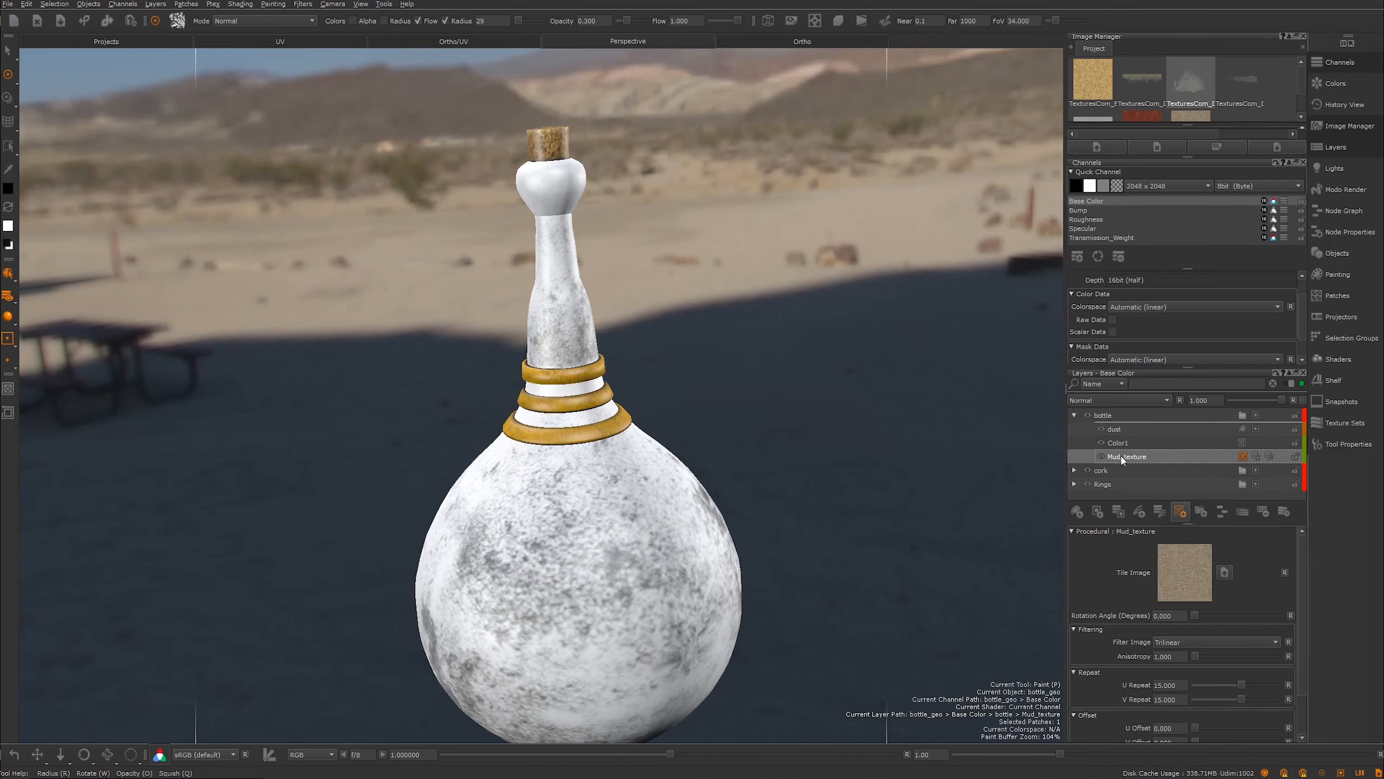
drag(1123, 460, 1120, 442)
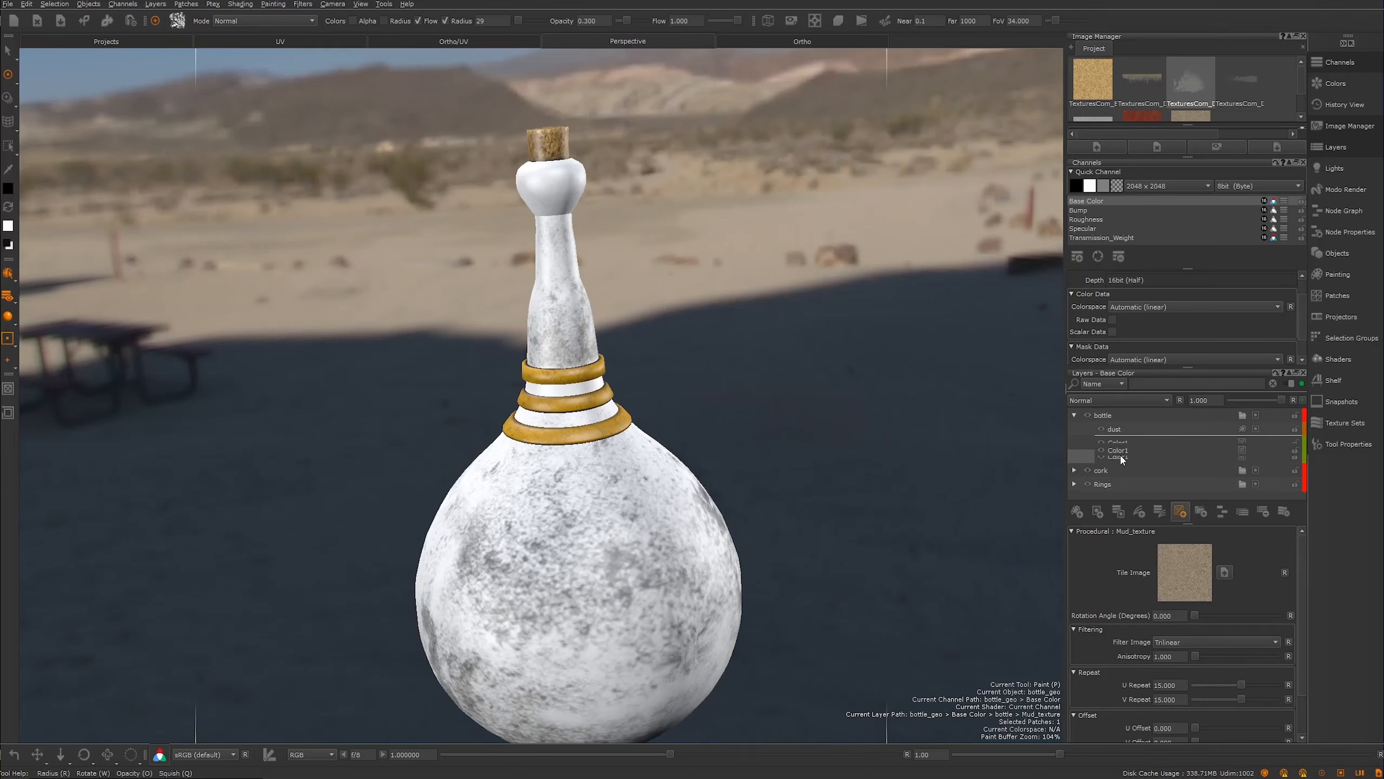
Step: Set the bottle's new color layer to dark olive green with hue 71, saturation about 67 and value about 22
click(1103, 461)
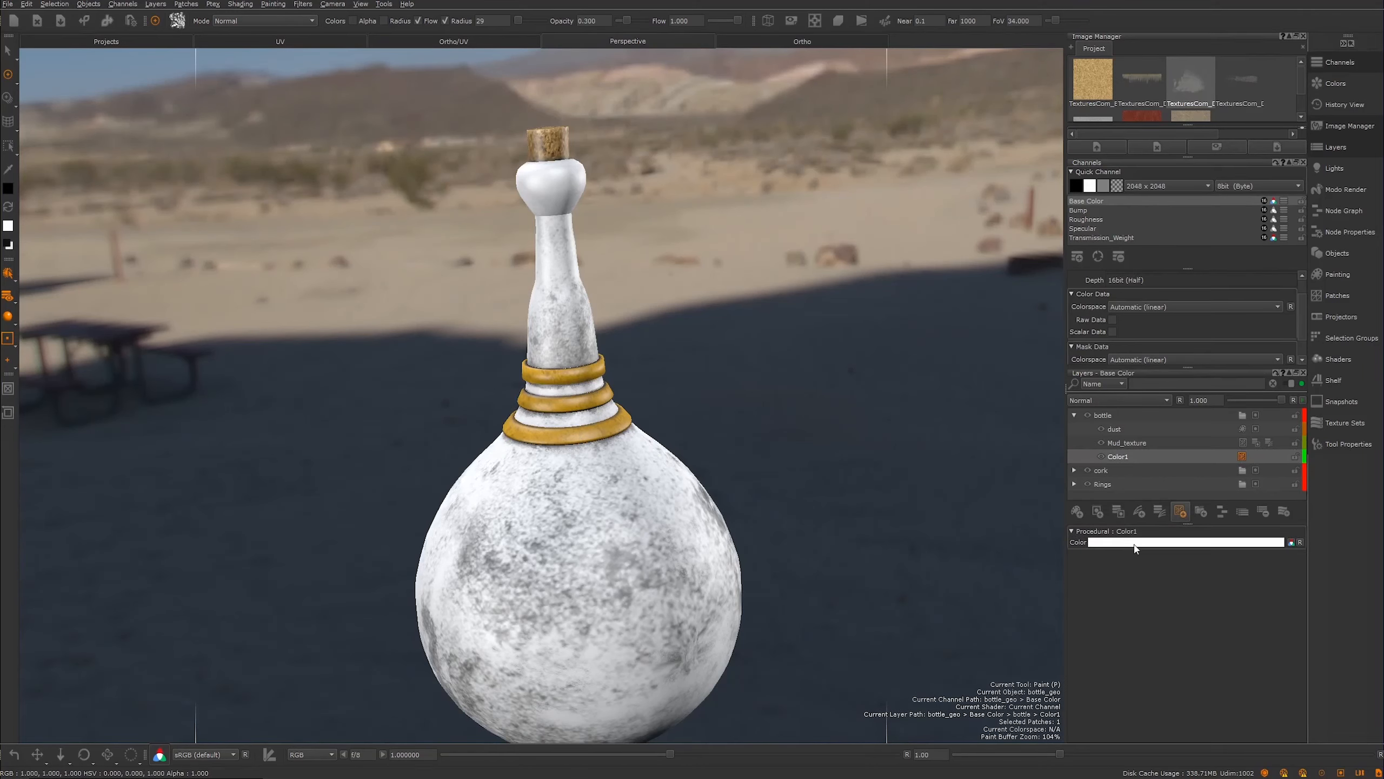
click(1131, 543)
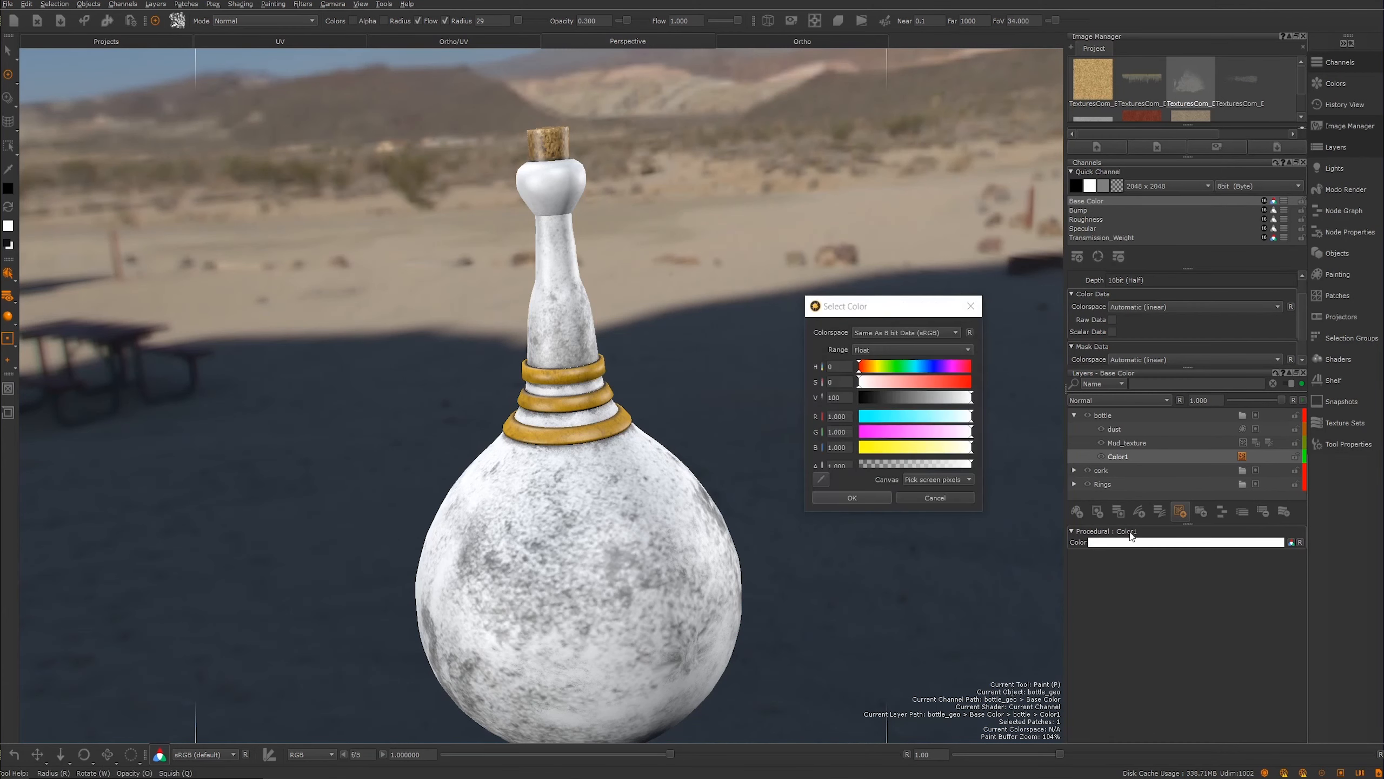
click(886, 366)
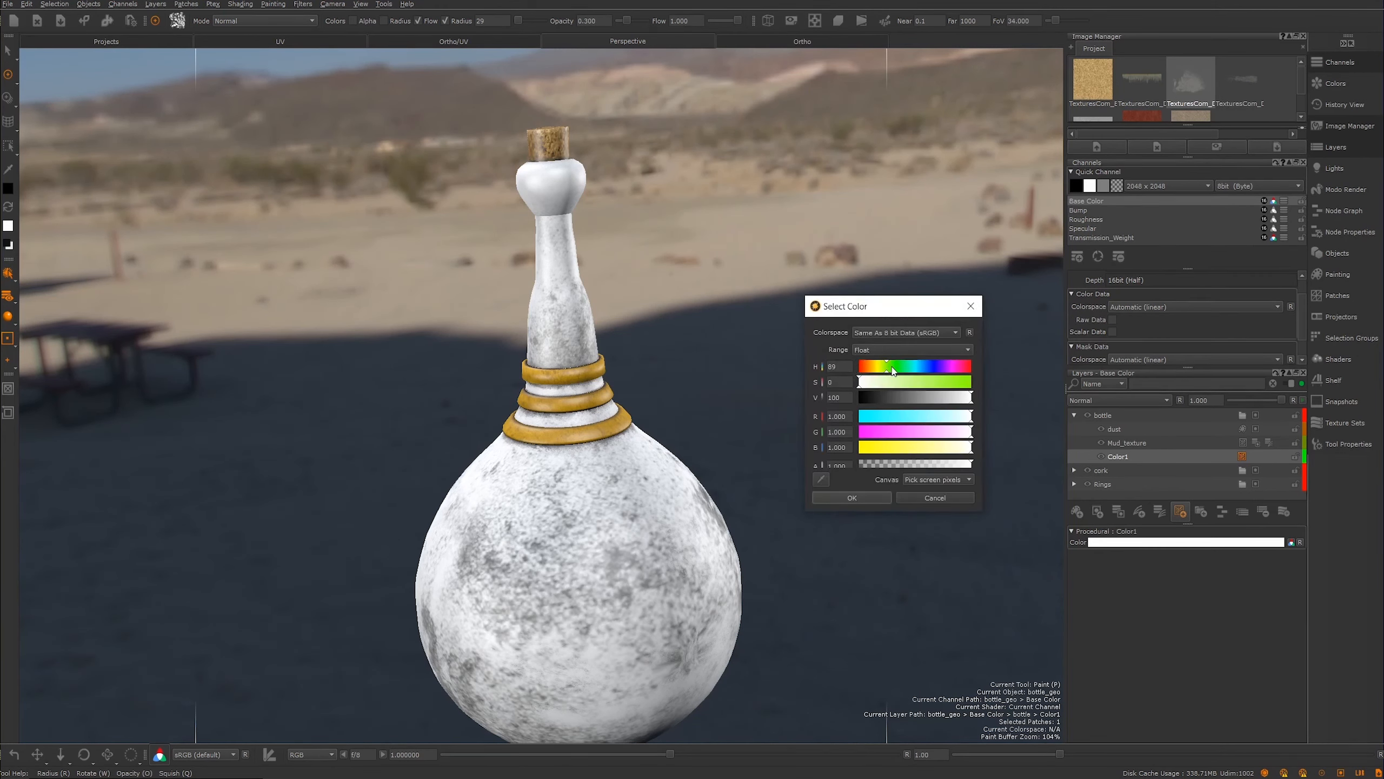
click(897, 368)
click(884, 369)
click(944, 382)
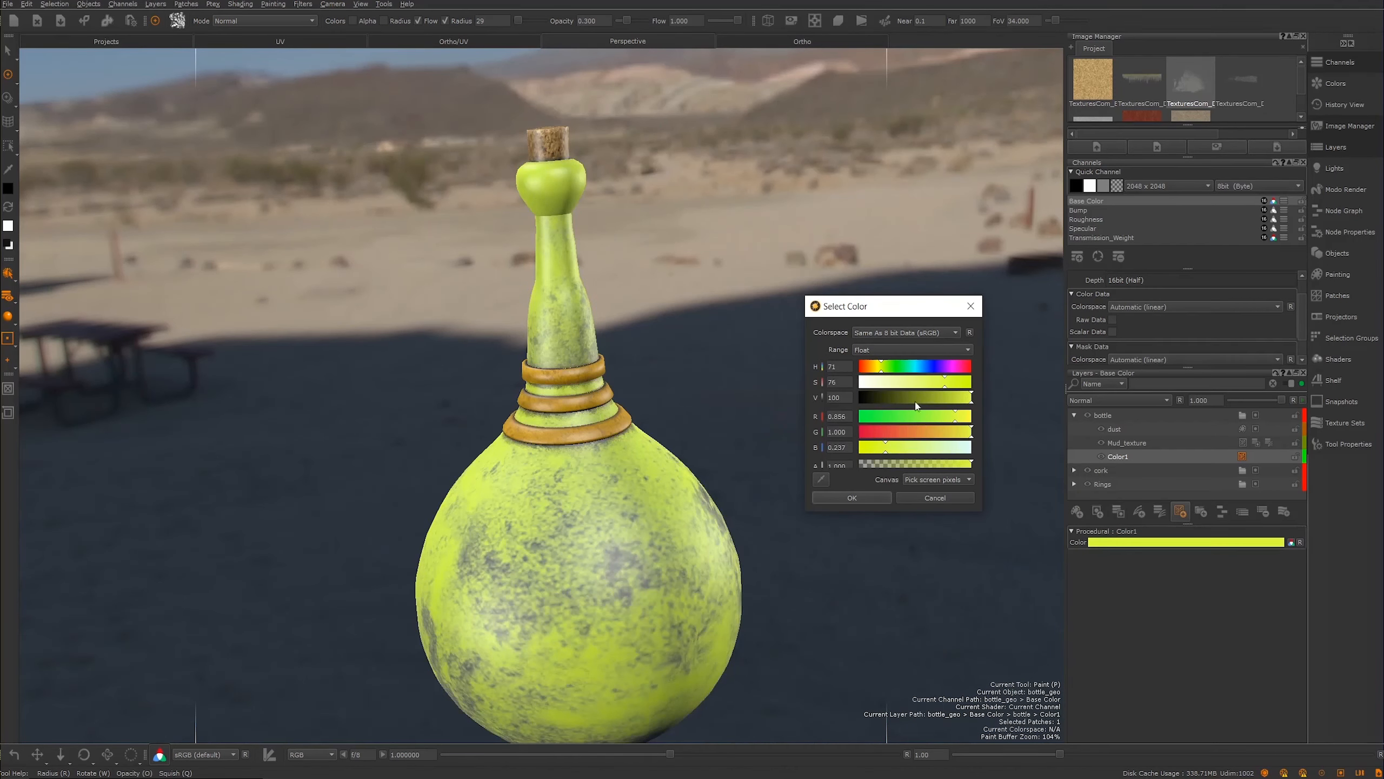
click(894, 397)
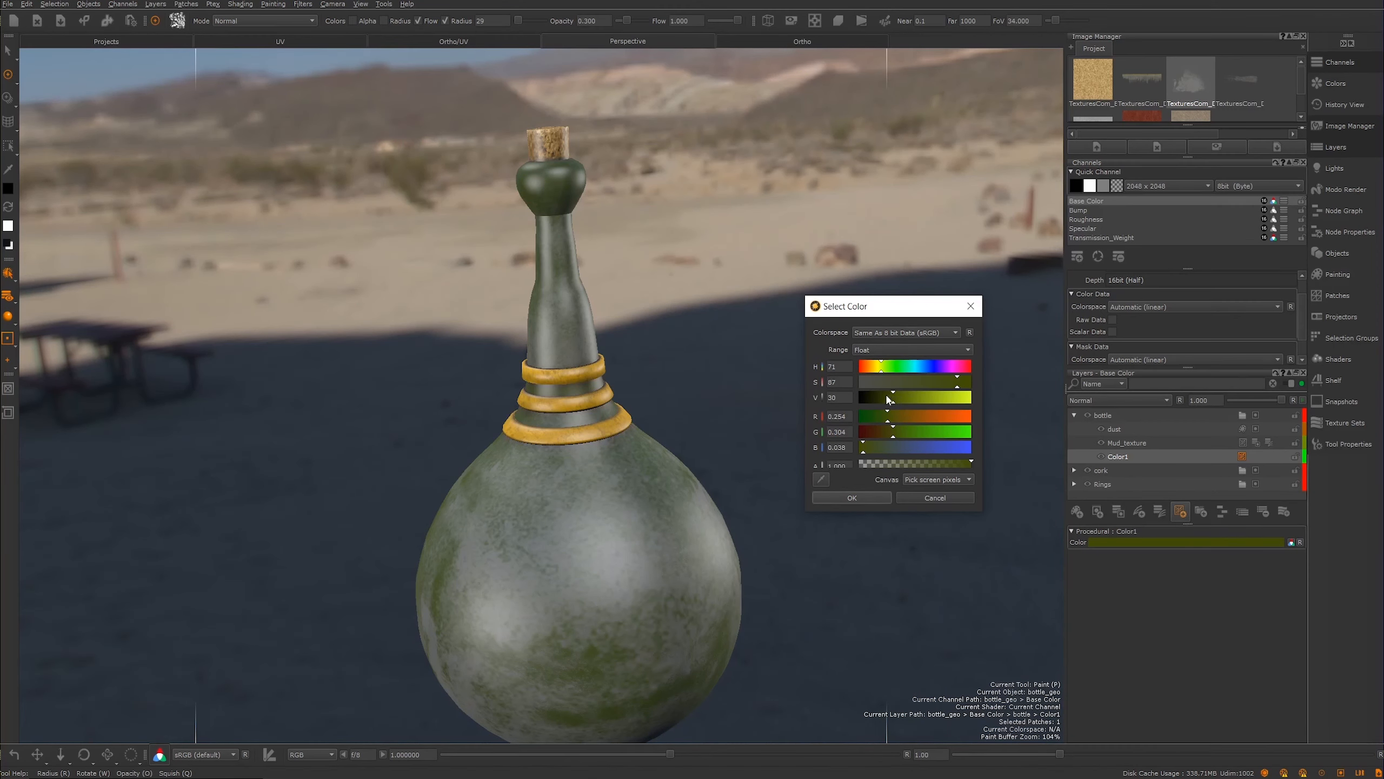
drag(887, 399, 878, 398)
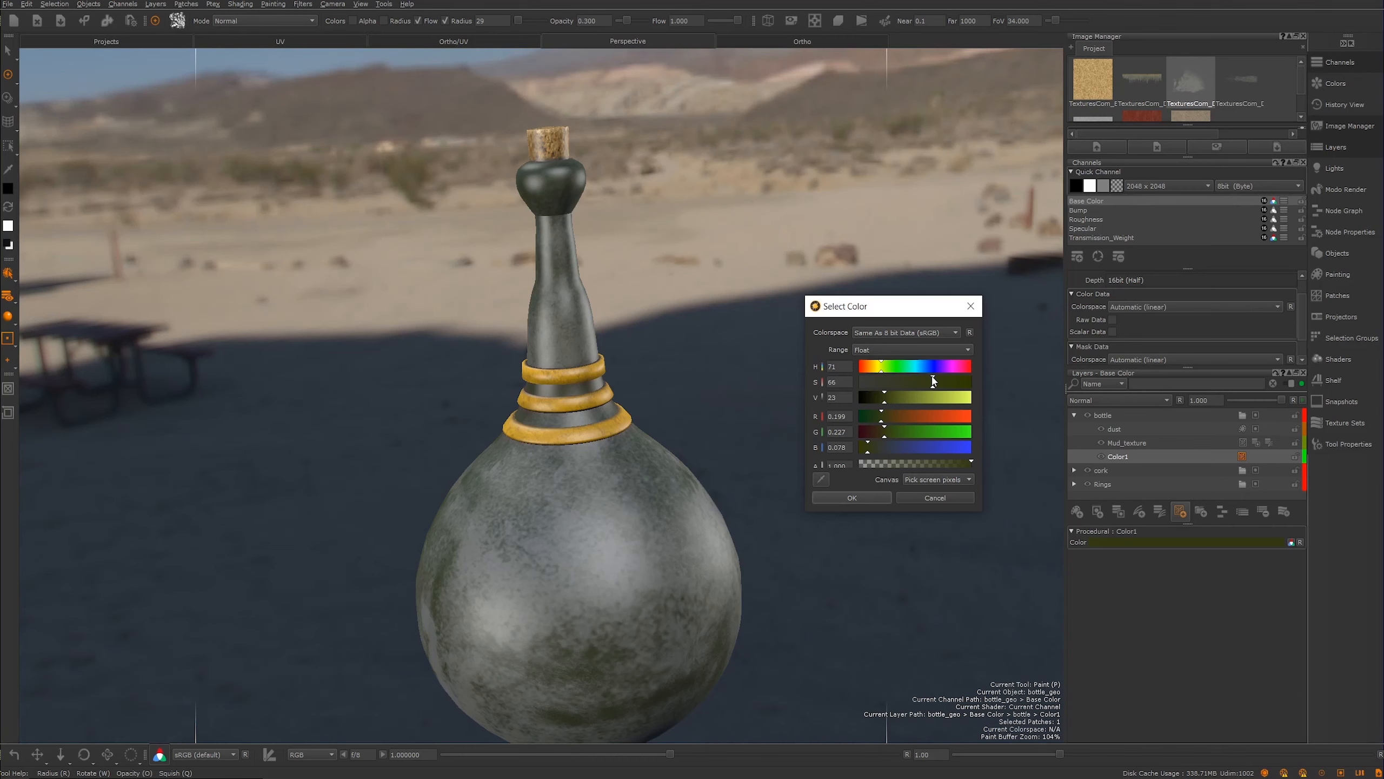
mouse_move(900, 405)
mouse_down()
mouse_move(926, 401)
mouse_move(900, 402)
mouse_up()
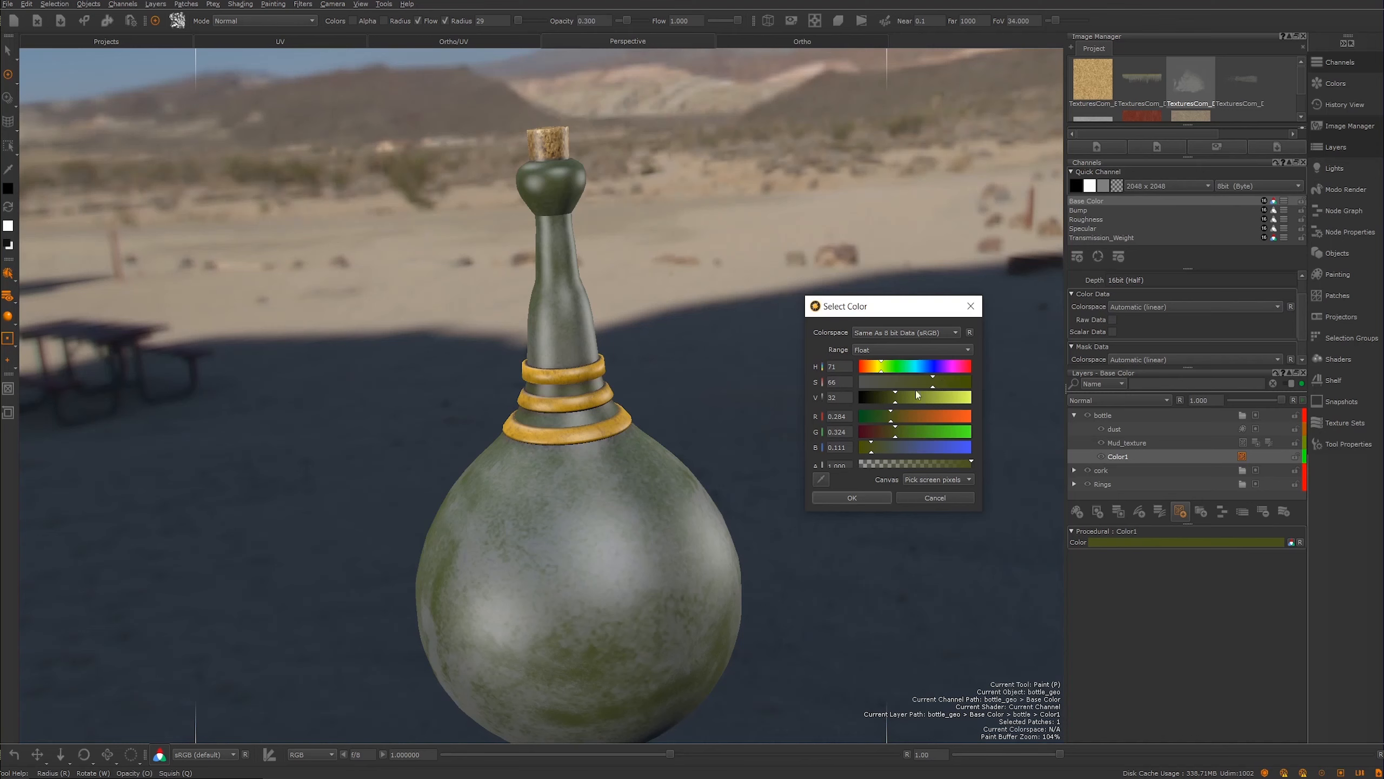
drag(894, 396, 884, 401)
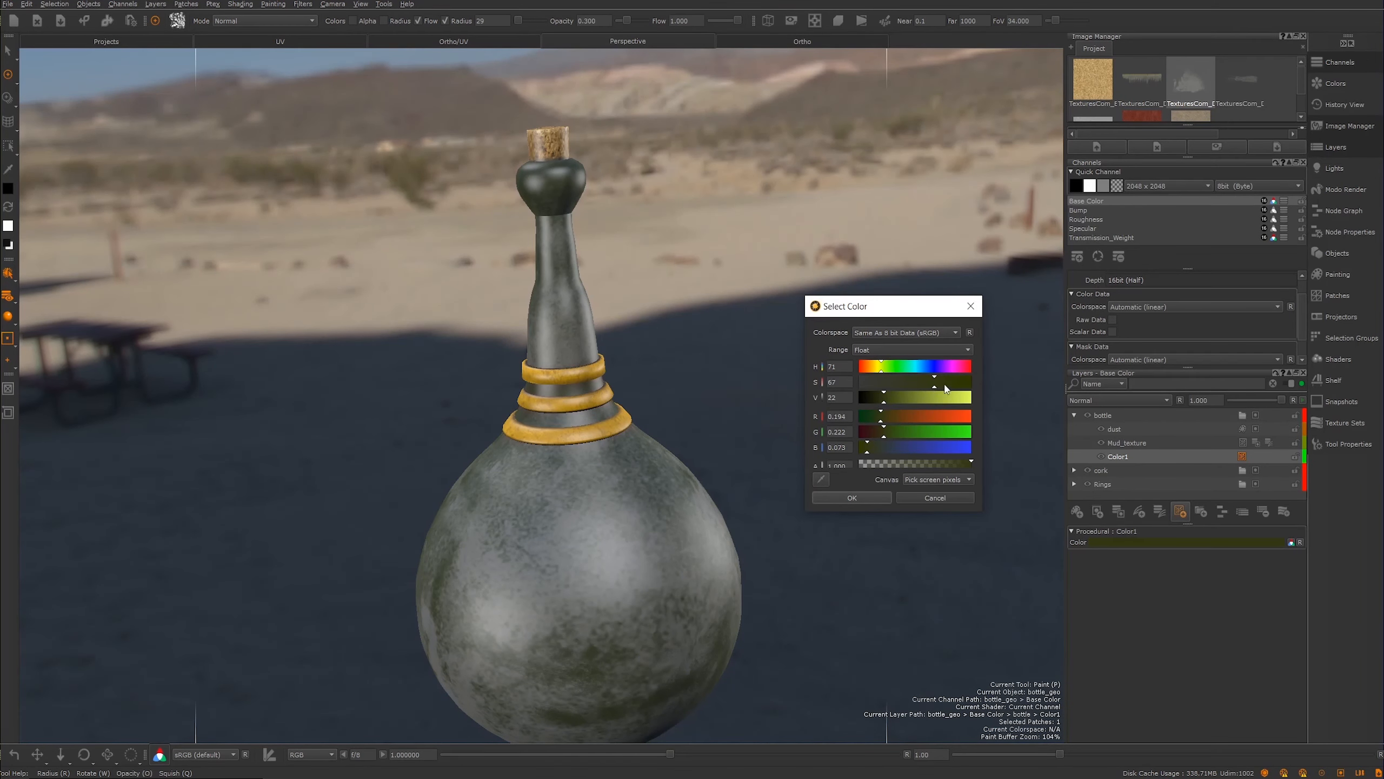
click(851, 497)
mouse_move(566, 396)
alt+mouse_down()
mouse_move(608, 319)
mouse_move(565, 436)
mouse_move(565, 377)
mouse_move(441, 333)
mouse_move(505, 328)
mouse_move(544, 433)
mouse_move(509, 300)
mouse_move(473, 361)
mouse_move(529, 330)
alt+mouse_up()
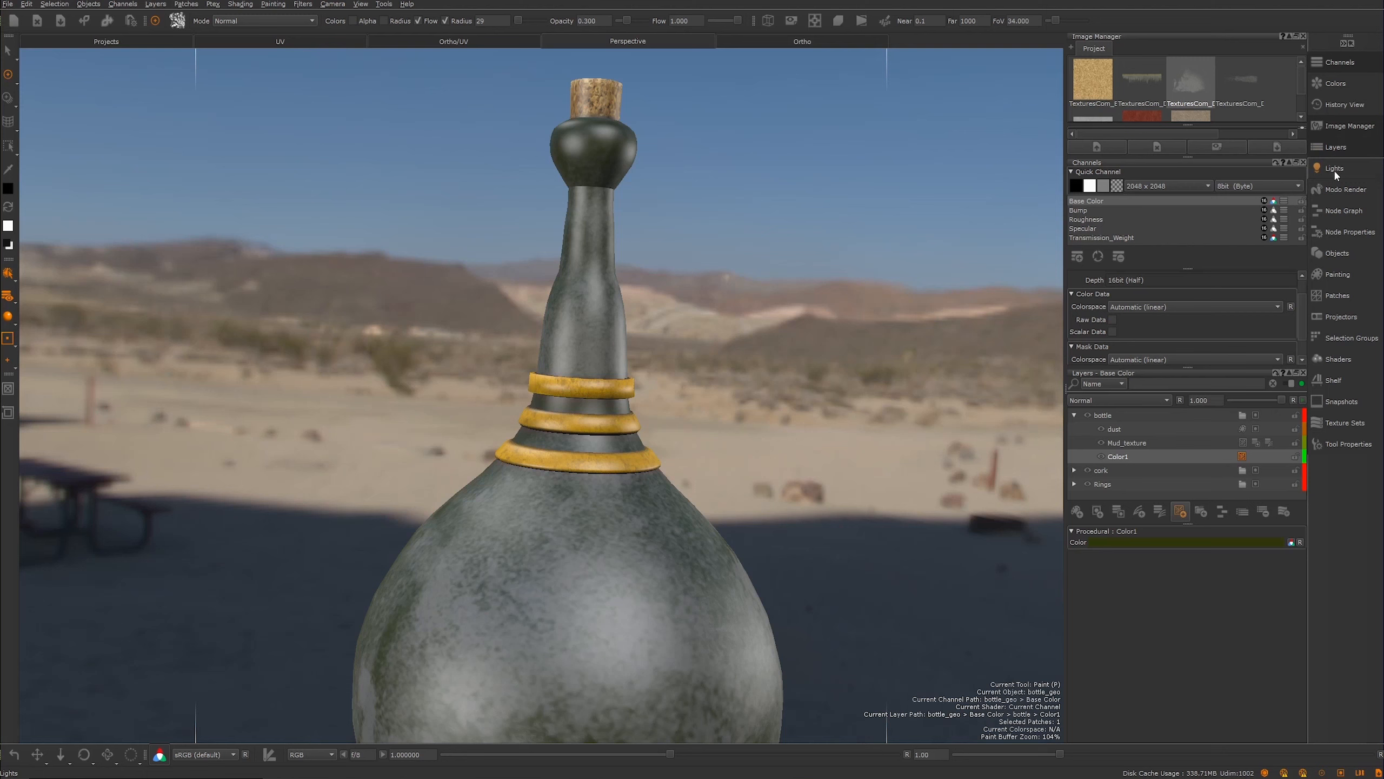
Step: Set the Environment light's texture animation to Rotate
click(1334, 173)
click(1102, 172)
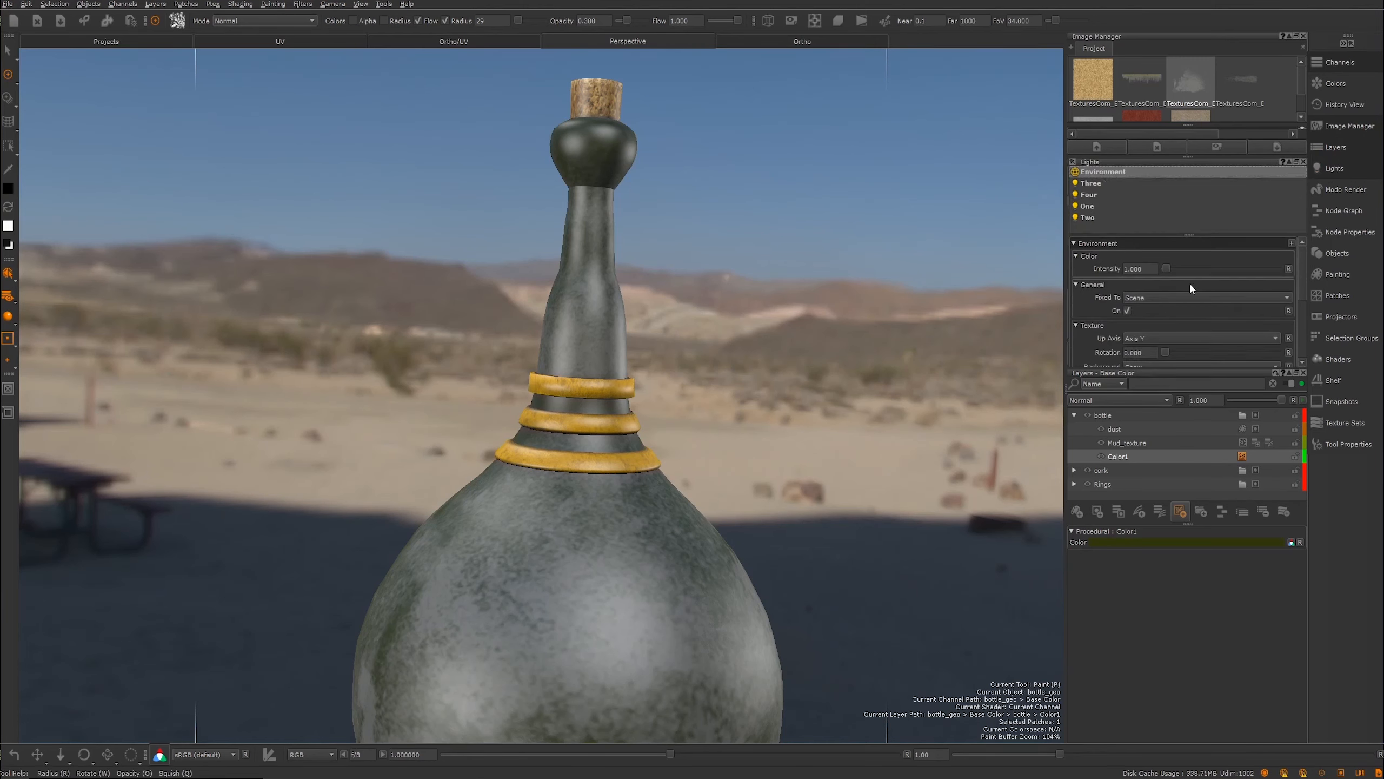
scroll(1298, 301, down, 3)
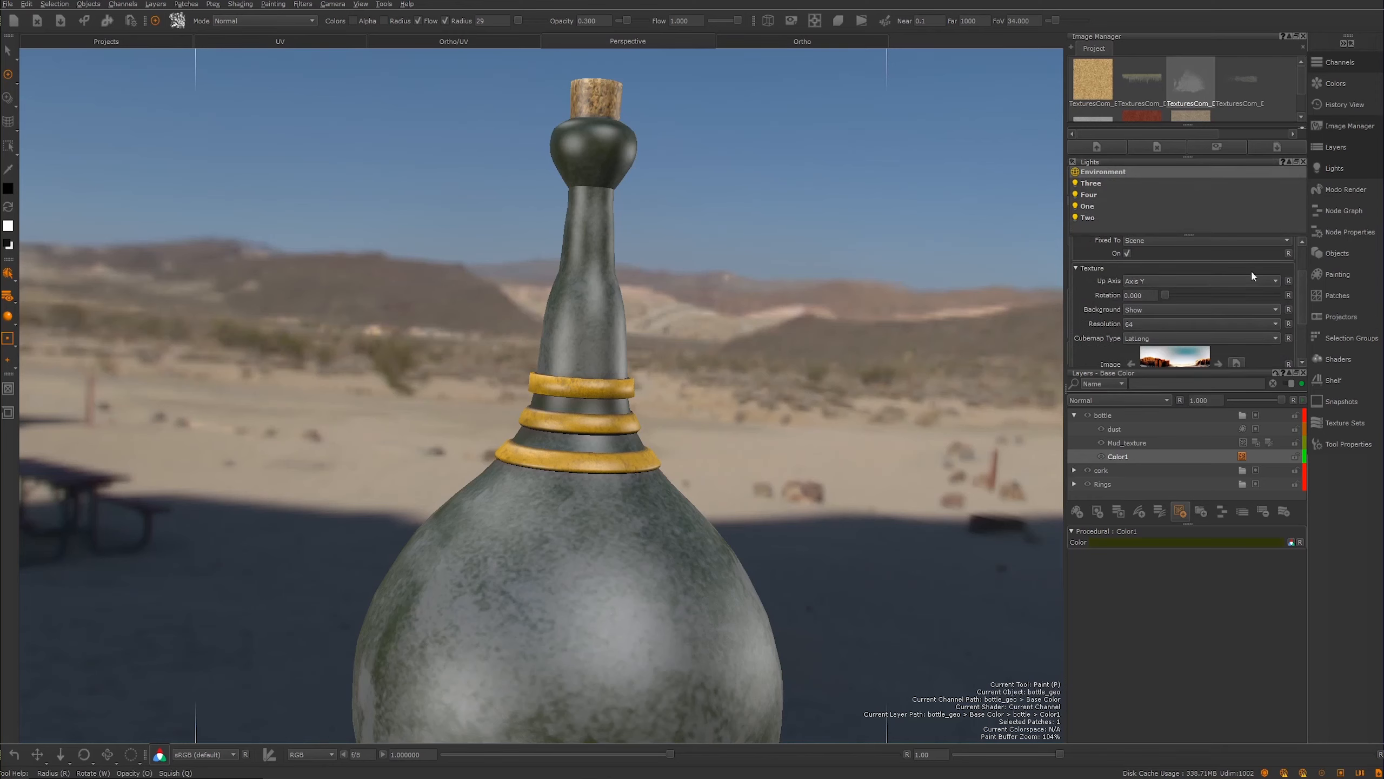
scroll(1305, 280, down, 4)
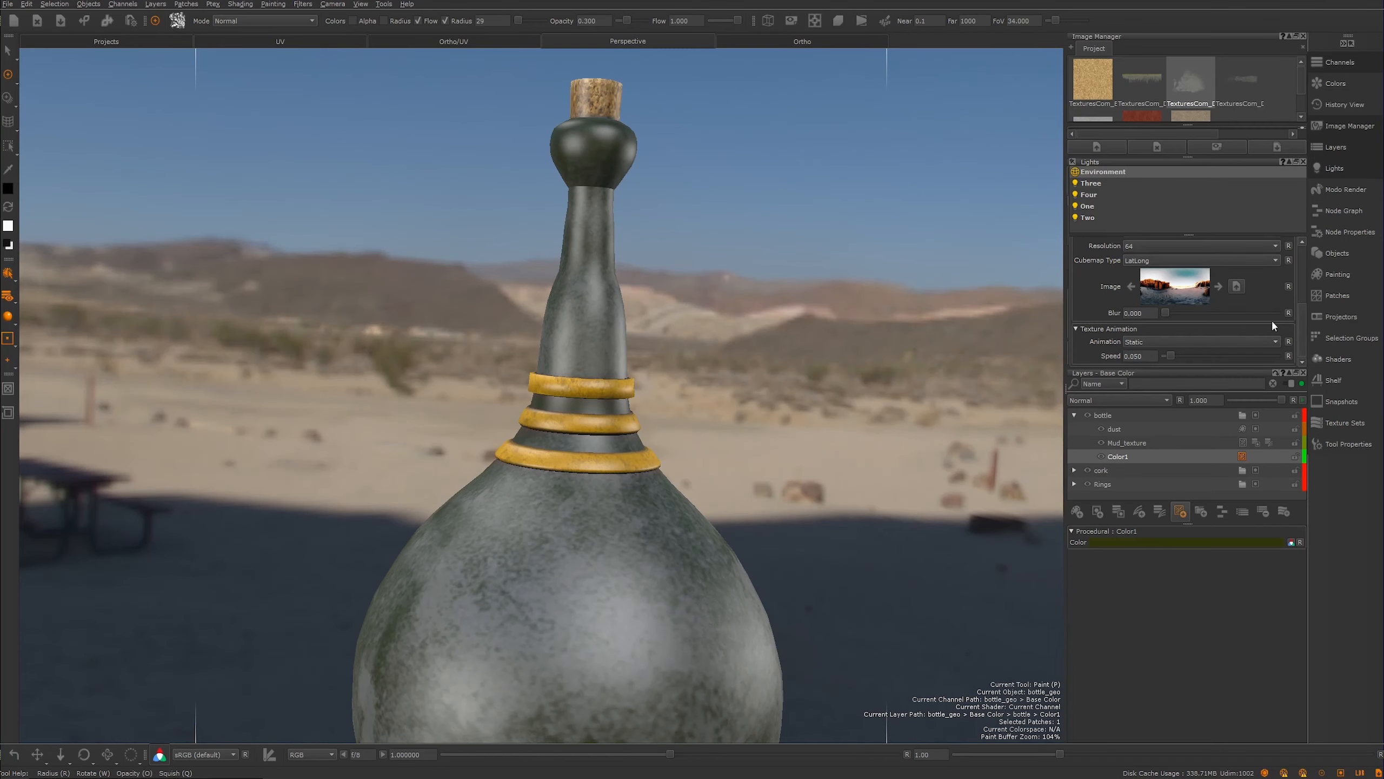
click(1149, 341)
click(1150, 354)
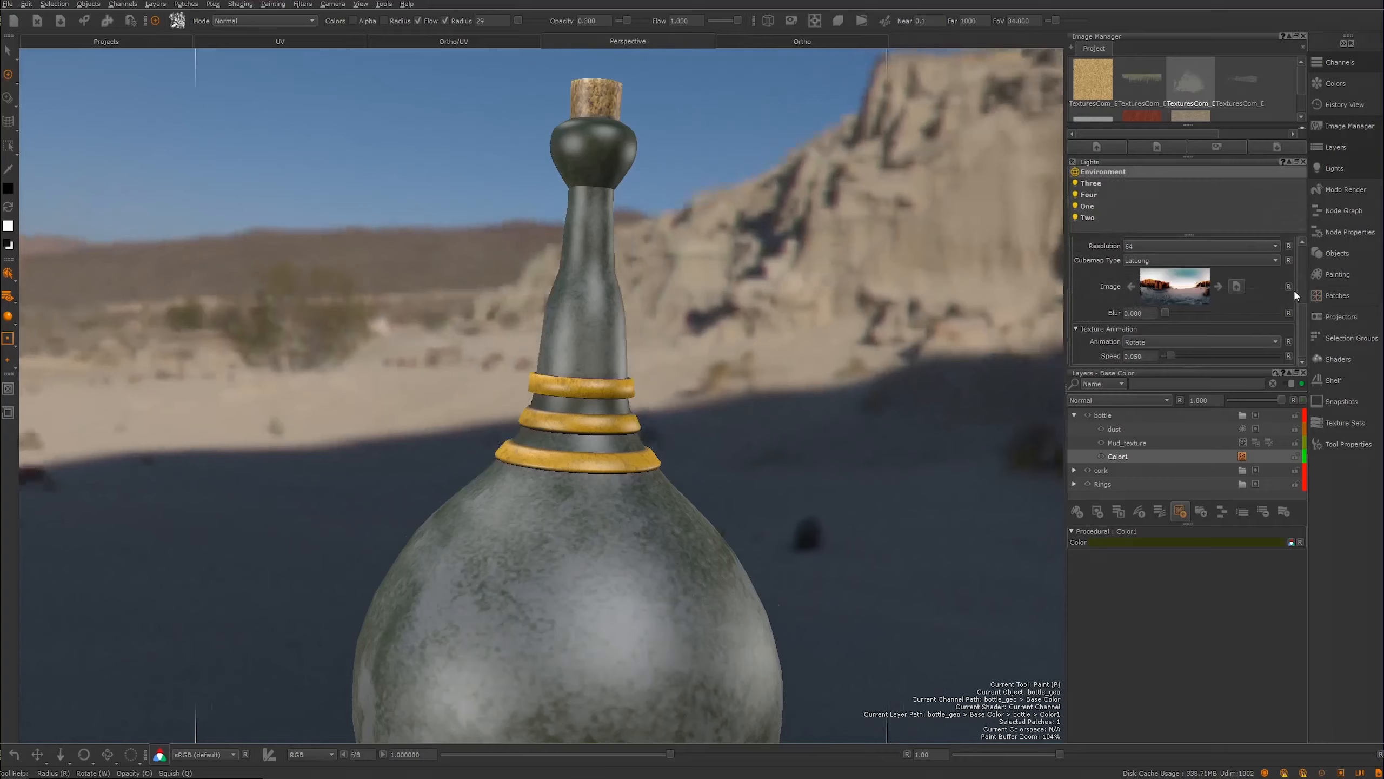
Step: Turn off the scene lights Three, Four, One and Two
click(1075, 184)
click(1075, 195)
click(1075, 206)
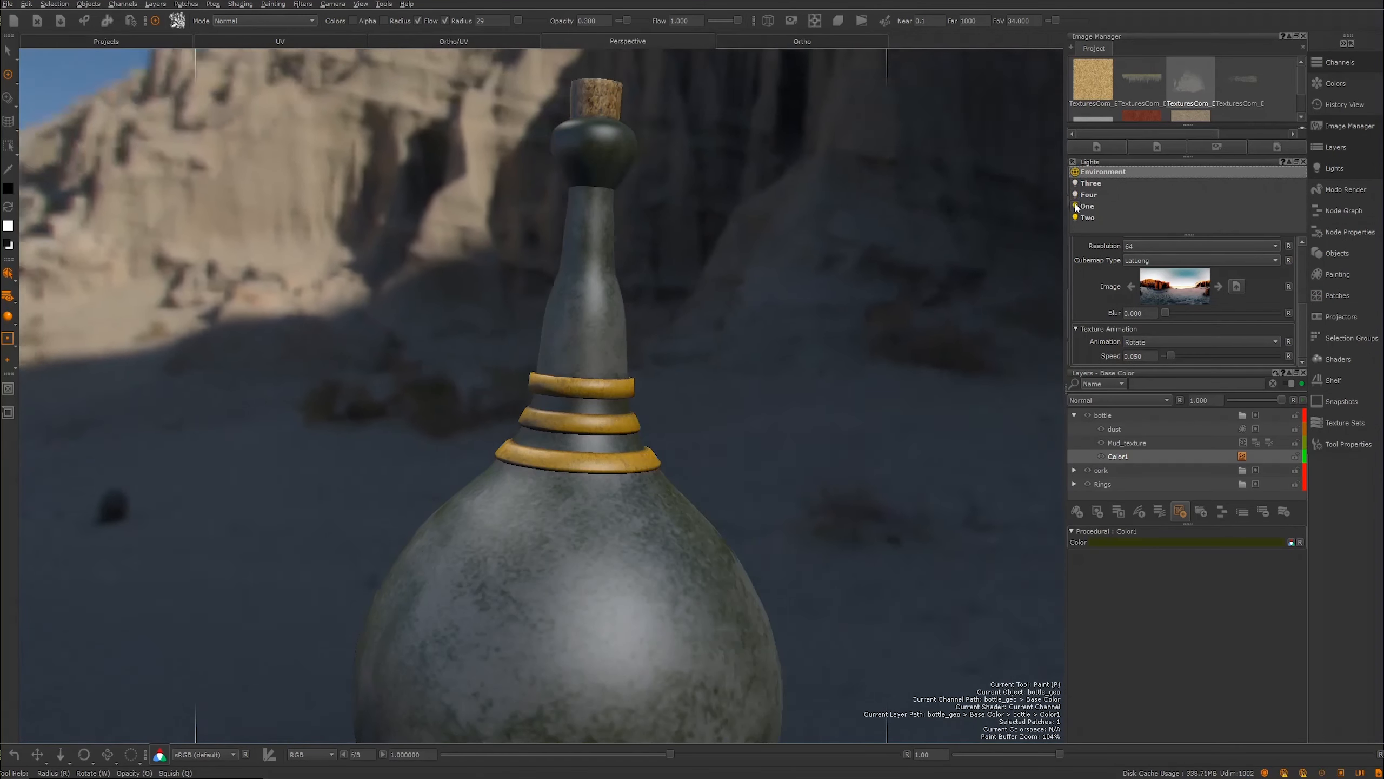
click(1076, 217)
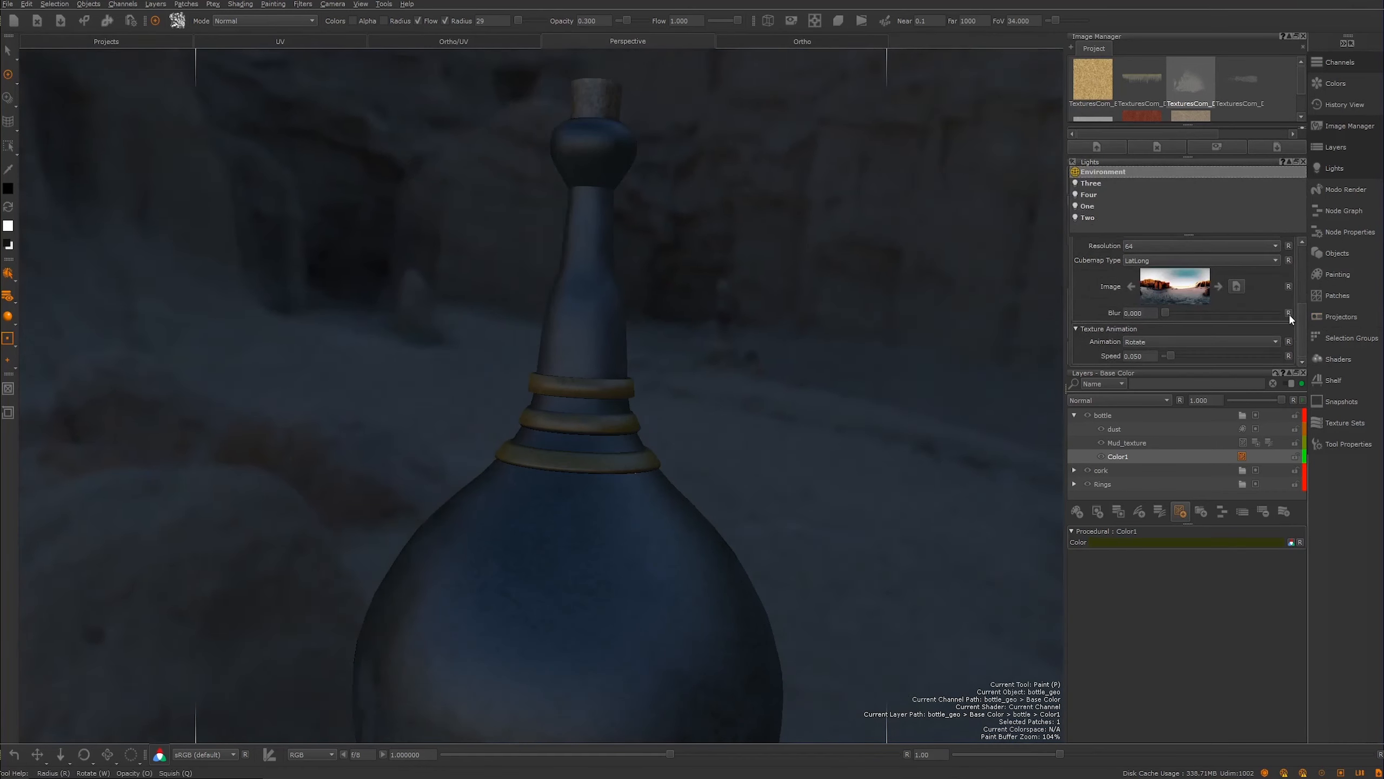
Step: Set the Environment light's intensity to 6, after trying 5
drag(1300, 313, 1315, 254)
drag(1148, 269, 1106, 269)
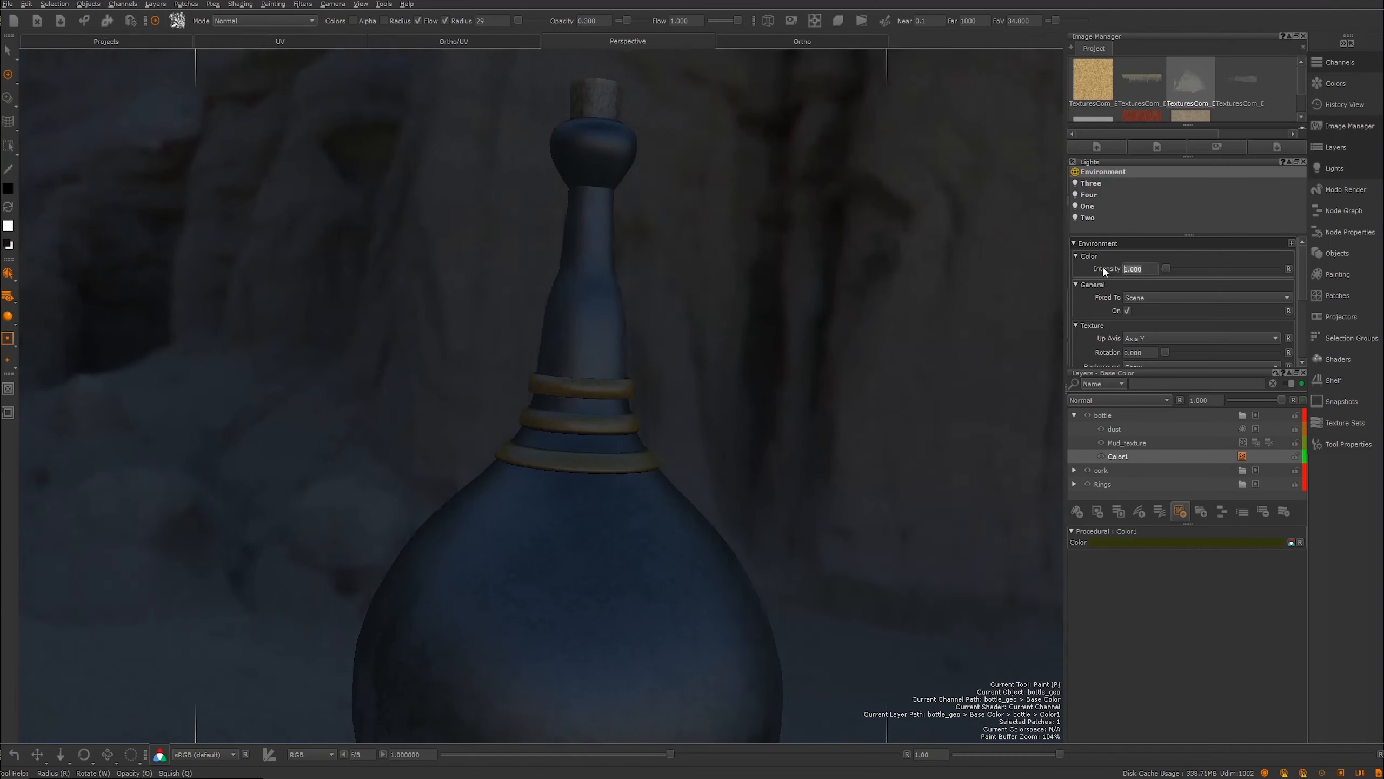
text(5)
key(Return)
drag(1143, 269, 1107, 273)
text(6)
key(Return)
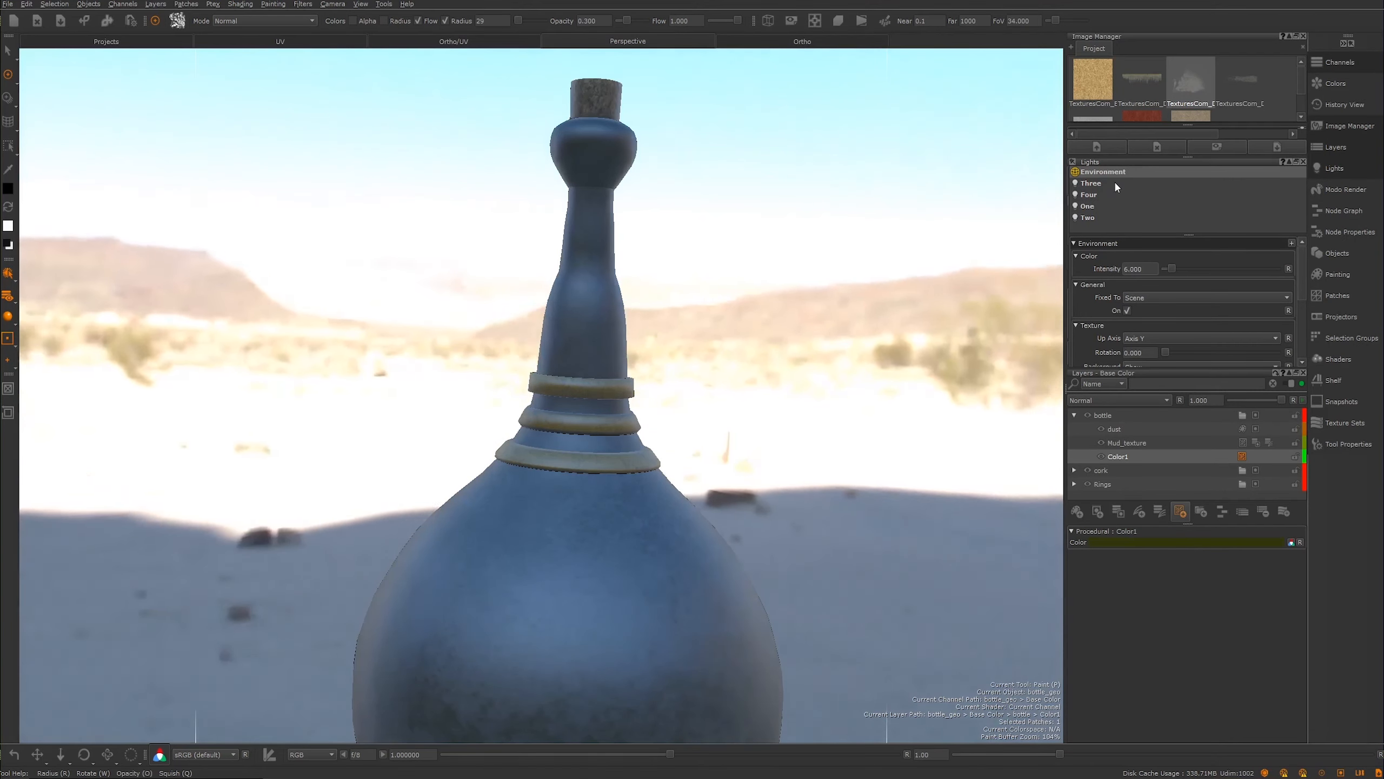
Step: Turn light Three back on and set the Environment light's texture animation to Static
click(1076, 183)
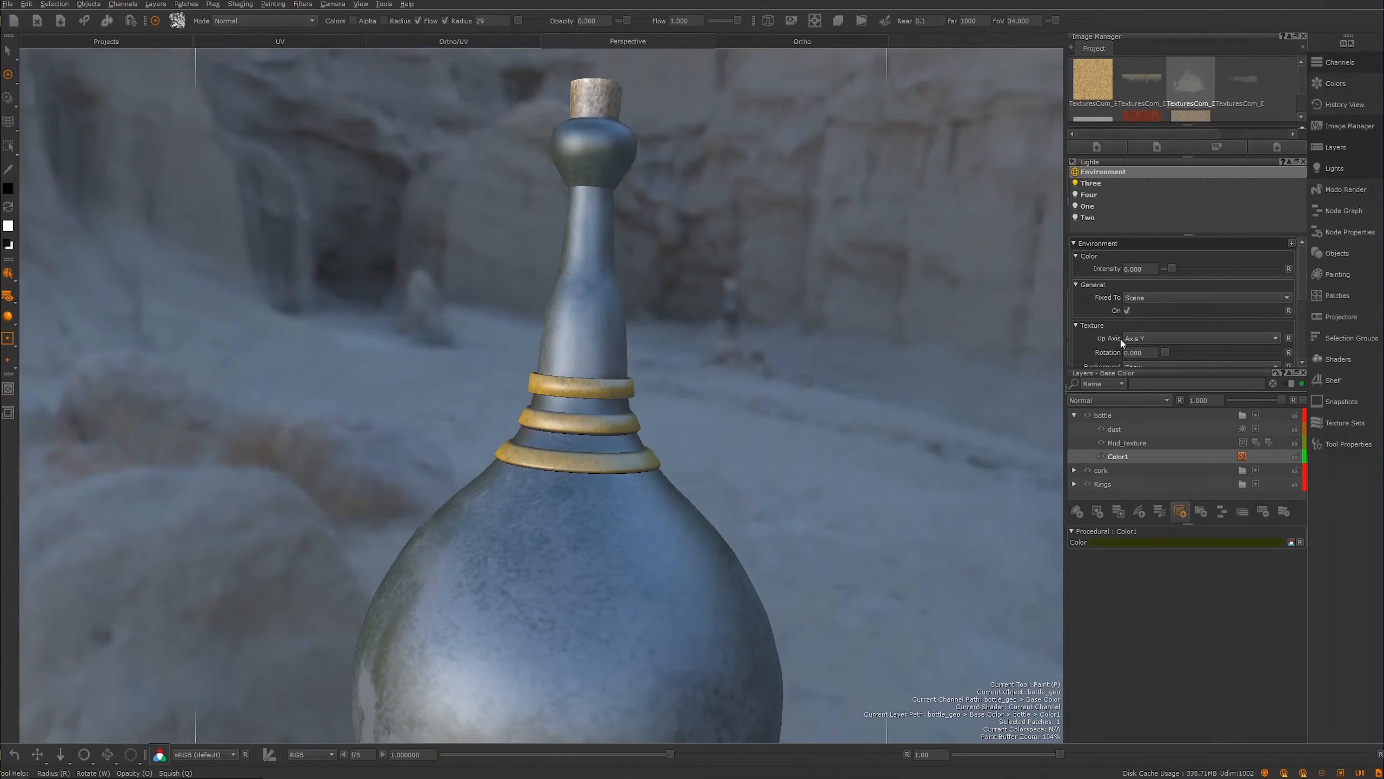
drag(1302, 289, 1303, 344)
click(1197, 343)
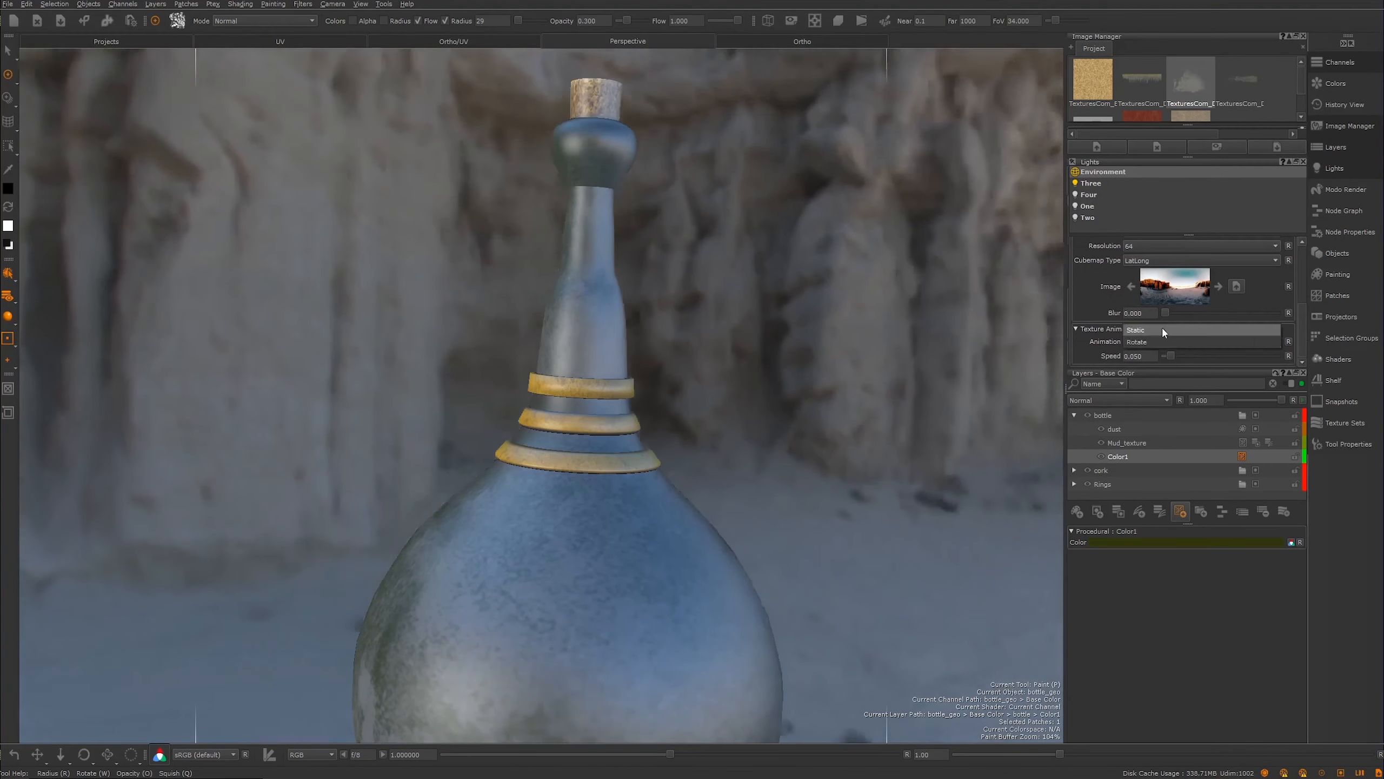
click(1164, 328)
Step: Examine the bottle's cork, neck, rings and body from several angles and distances under the brightened desert lighting
alt+drag(451, 310, 643, 382)
alt+right_drag(643, 382, 589, 363)
alt+drag(589, 363, 339, 287)
click(8, 322)
click(10, 297)
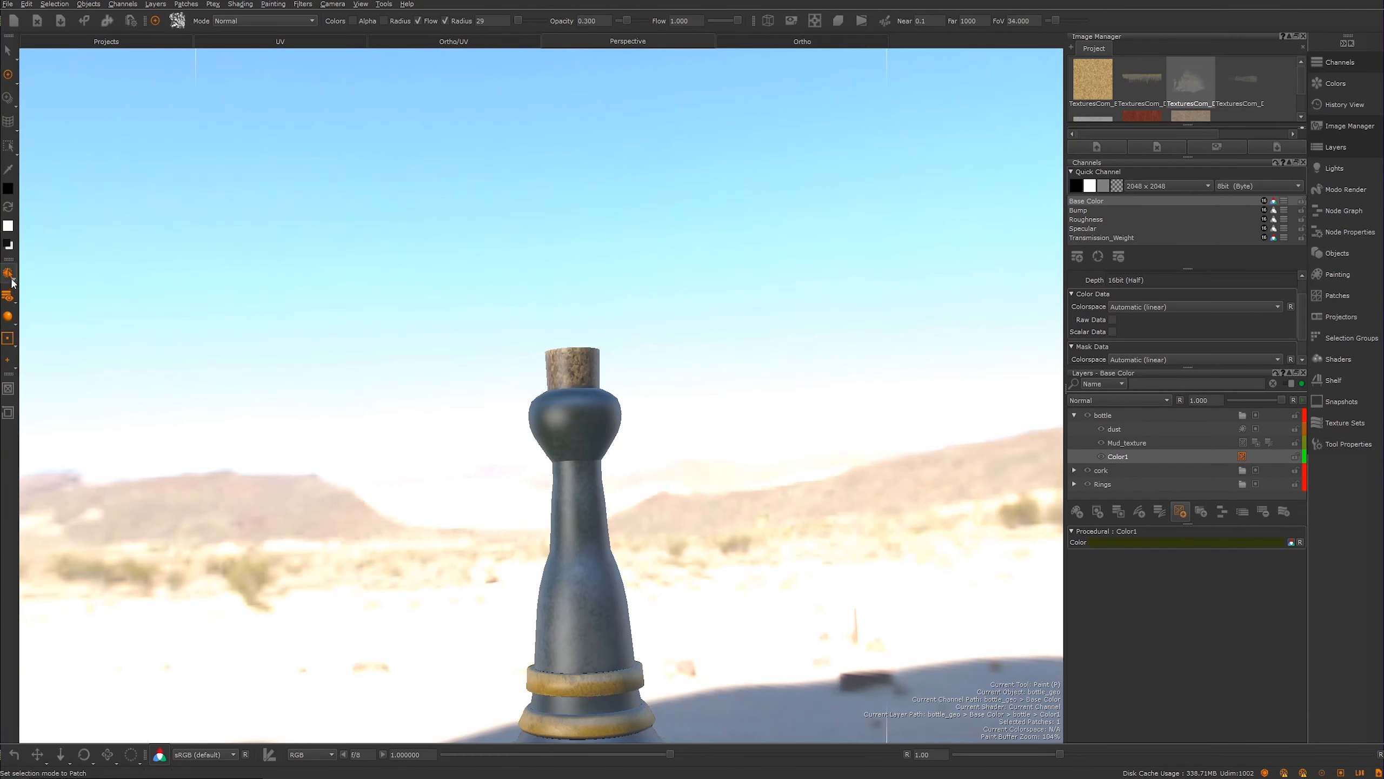
click(7, 316)
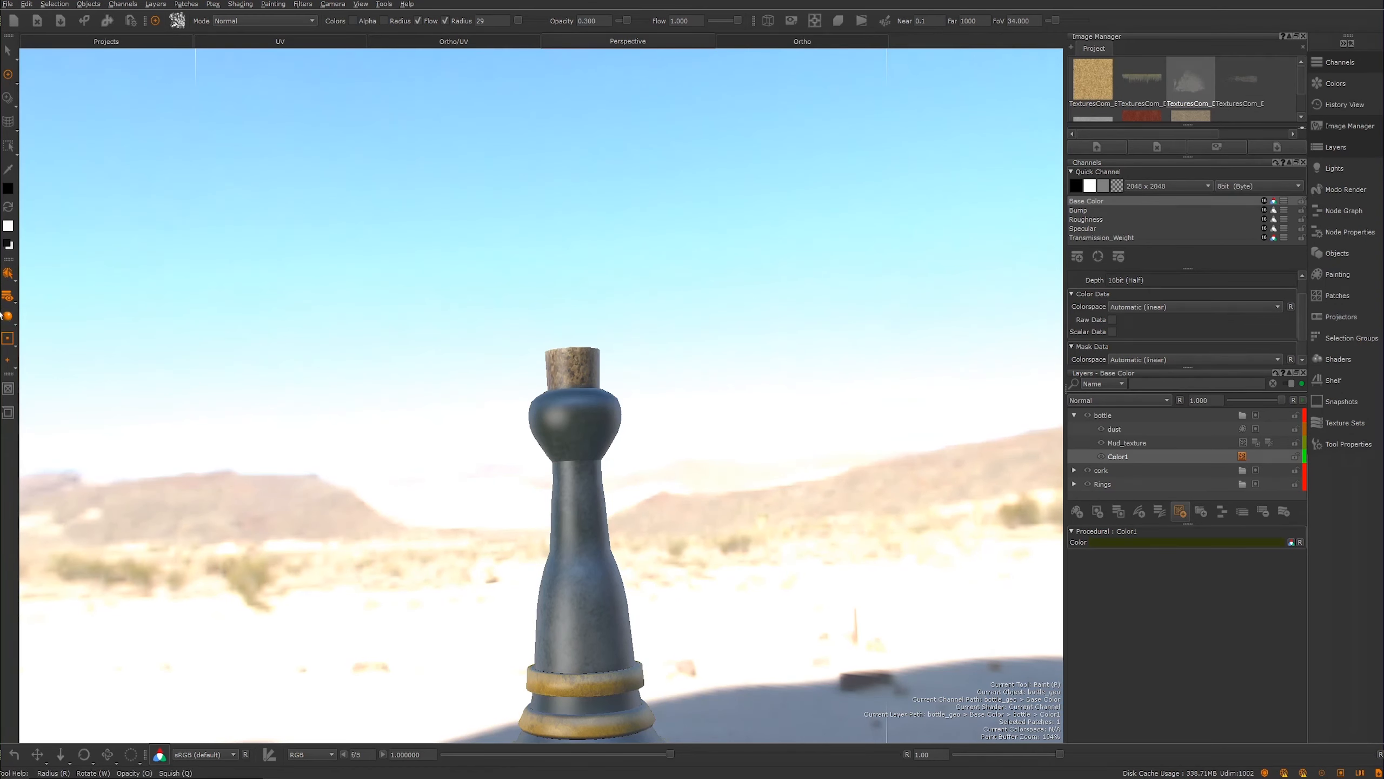
alt+drag(436, 346, 491, 461)
alt+right_drag(491, 461, 618, 402)
alt+drag(618, 402, 539, 356)
alt+right_drag(540, 357, 555, 378)
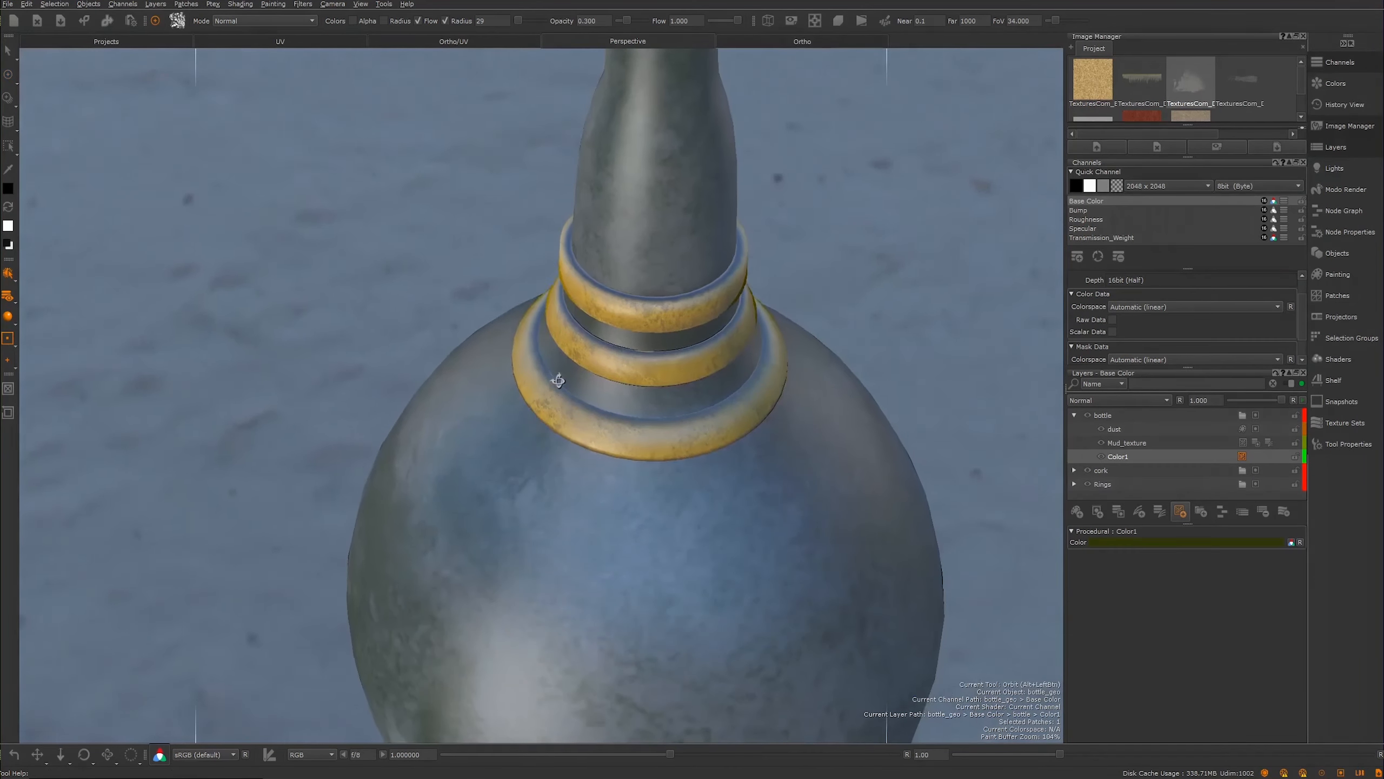
alt+drag(555, 378, 581, 331)
alt+right_drag(581, 331, 560, 230)
mouse_move(560, 229)
alt+mouse_down()
mouse_move(430, 226)
mouse_move(454, 254)
alt+mouse_up()
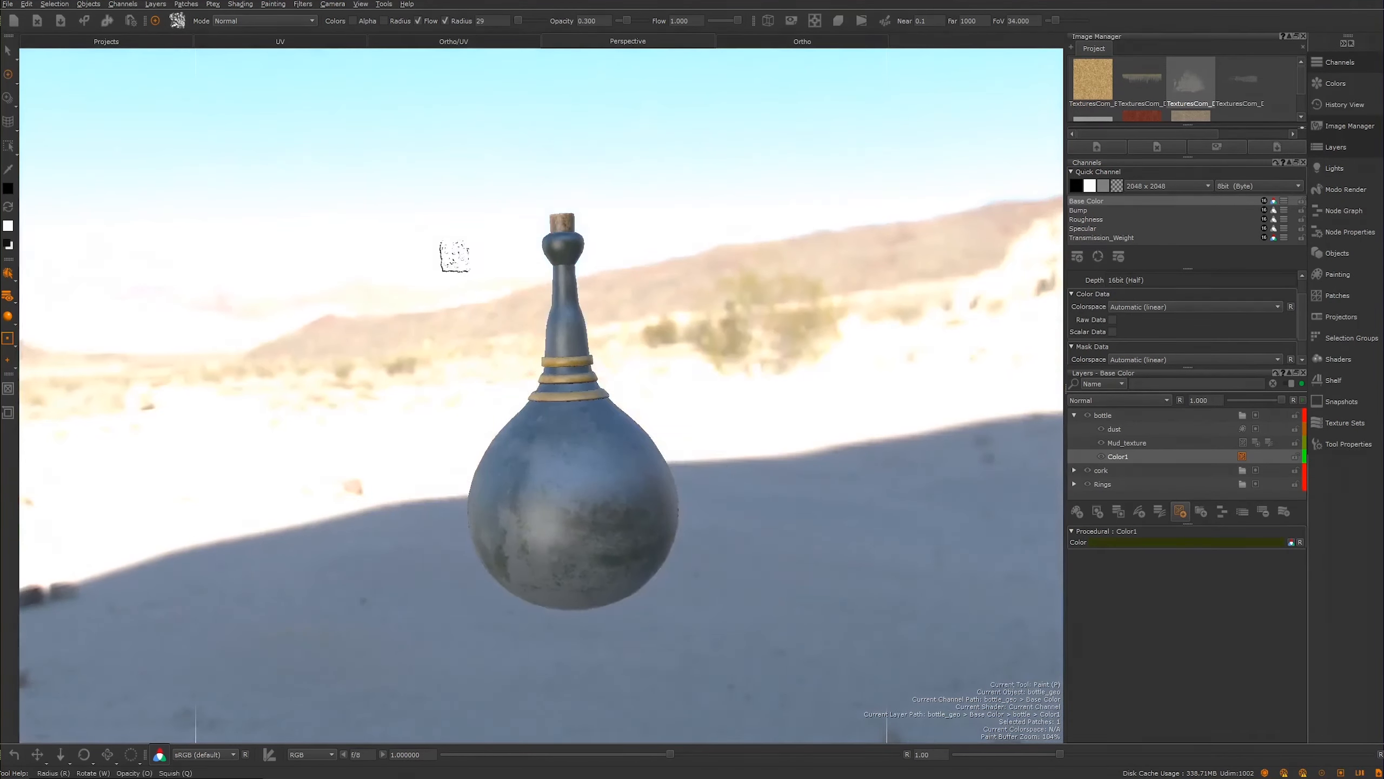
alt+right_drag(454, 253, 587, 287)
alt+drag(587, 287, 618, 331)
key(p)
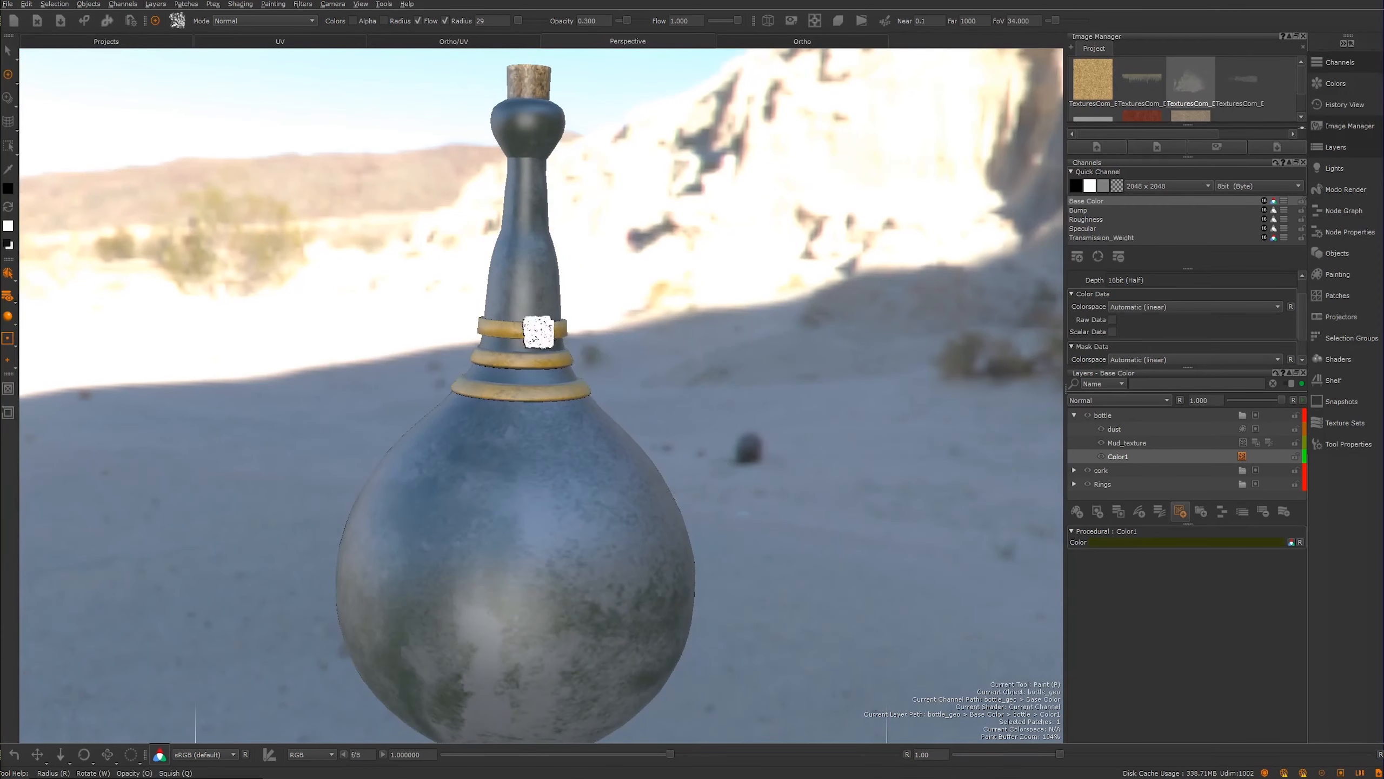
alt+right_drag(541, 324, 480, 324)
alt+drag(479, 324, 565, 263)
alt+right_drag(553, 469, 488, 443)
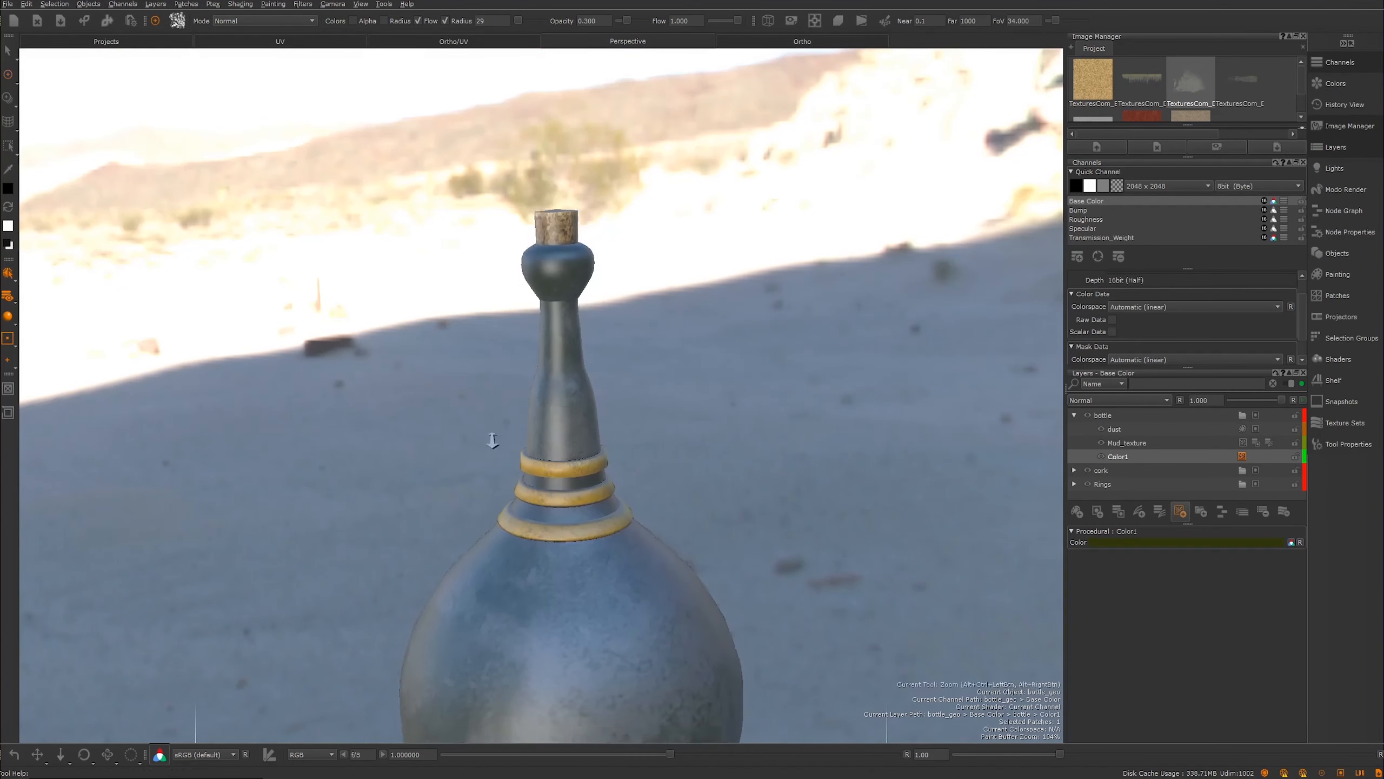
alt+drag(488, 442, 486, 360)
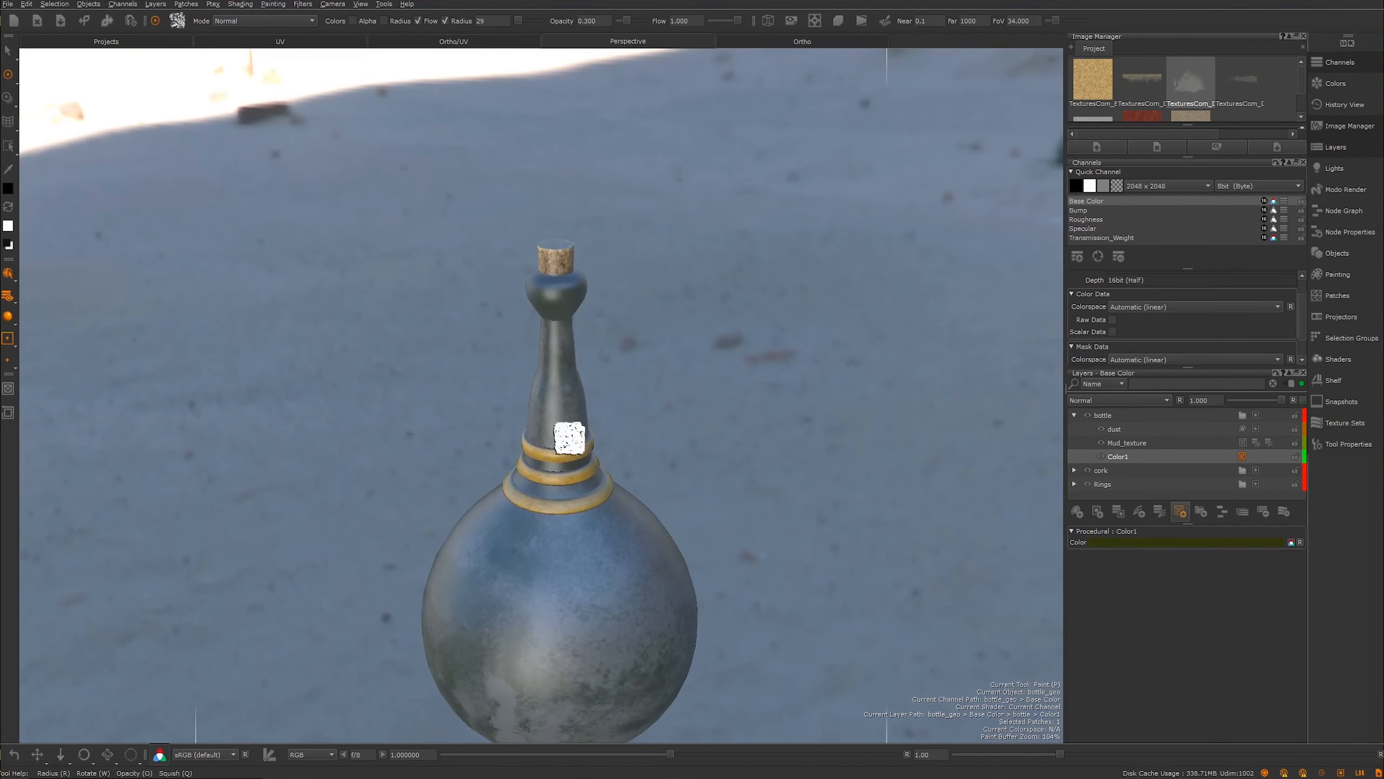
mouse_move(559, 359)
alt+right_down()
mouse_move(601, 401)
mouse_move(605, 439)
alt+right_up()
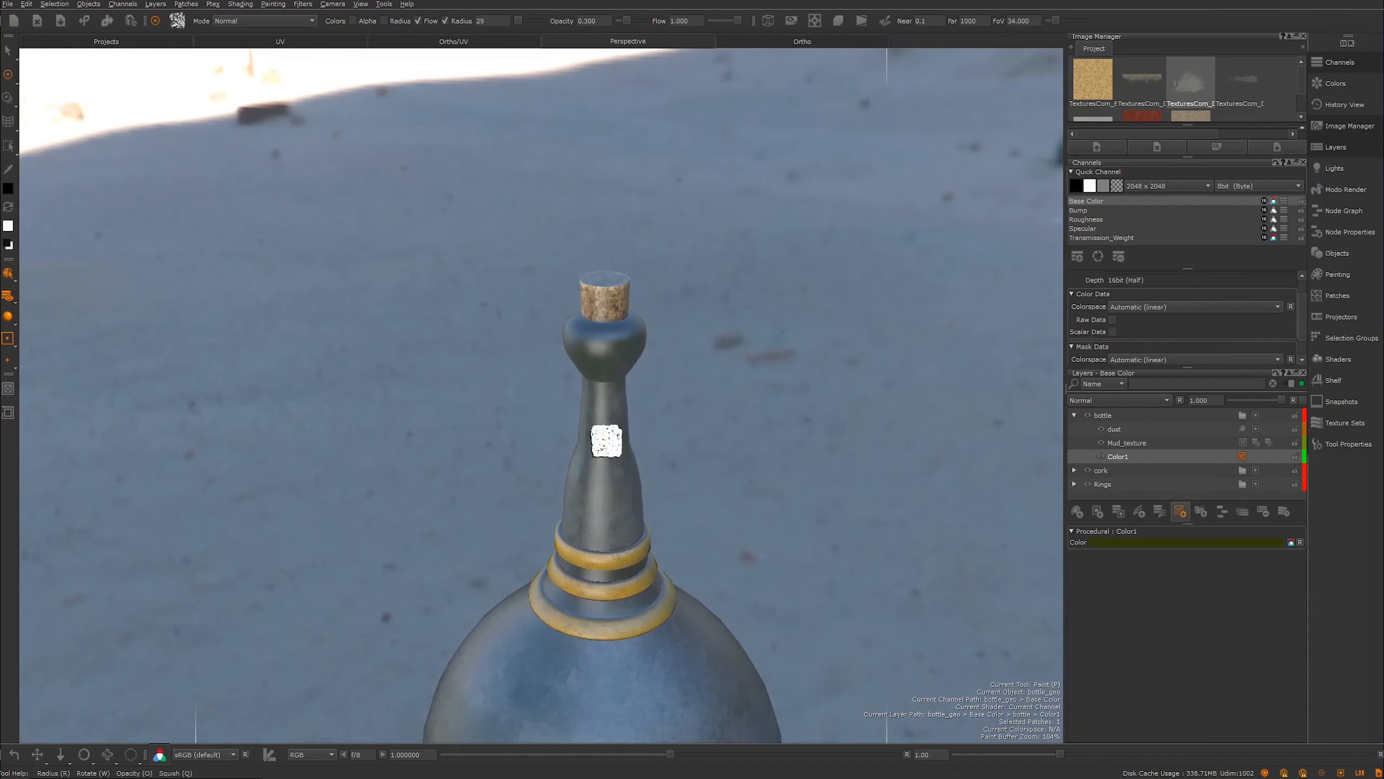
alt+drag(606, 439, 545, 354)
alt+right_drag(545, 354, 519, 268)
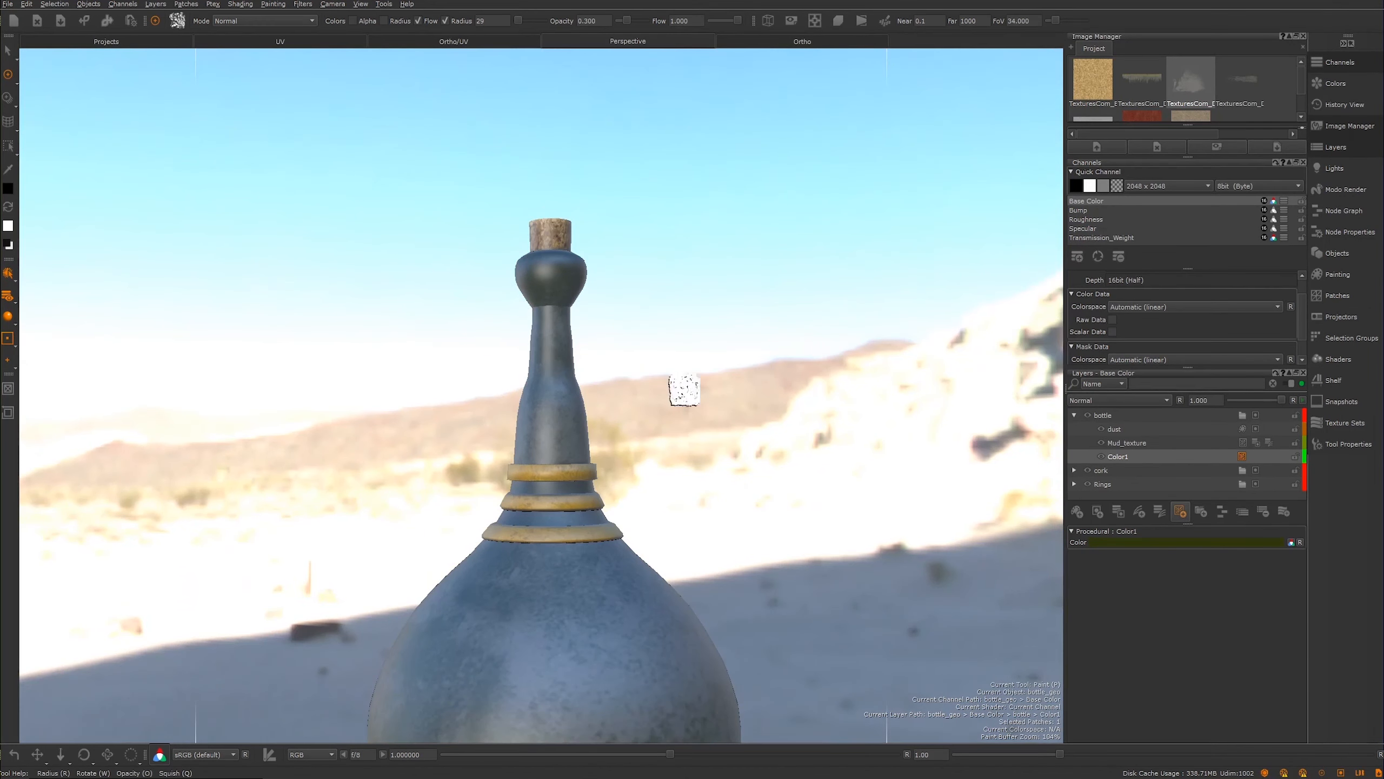
alt+right_drag(464, 401, 451, 442)
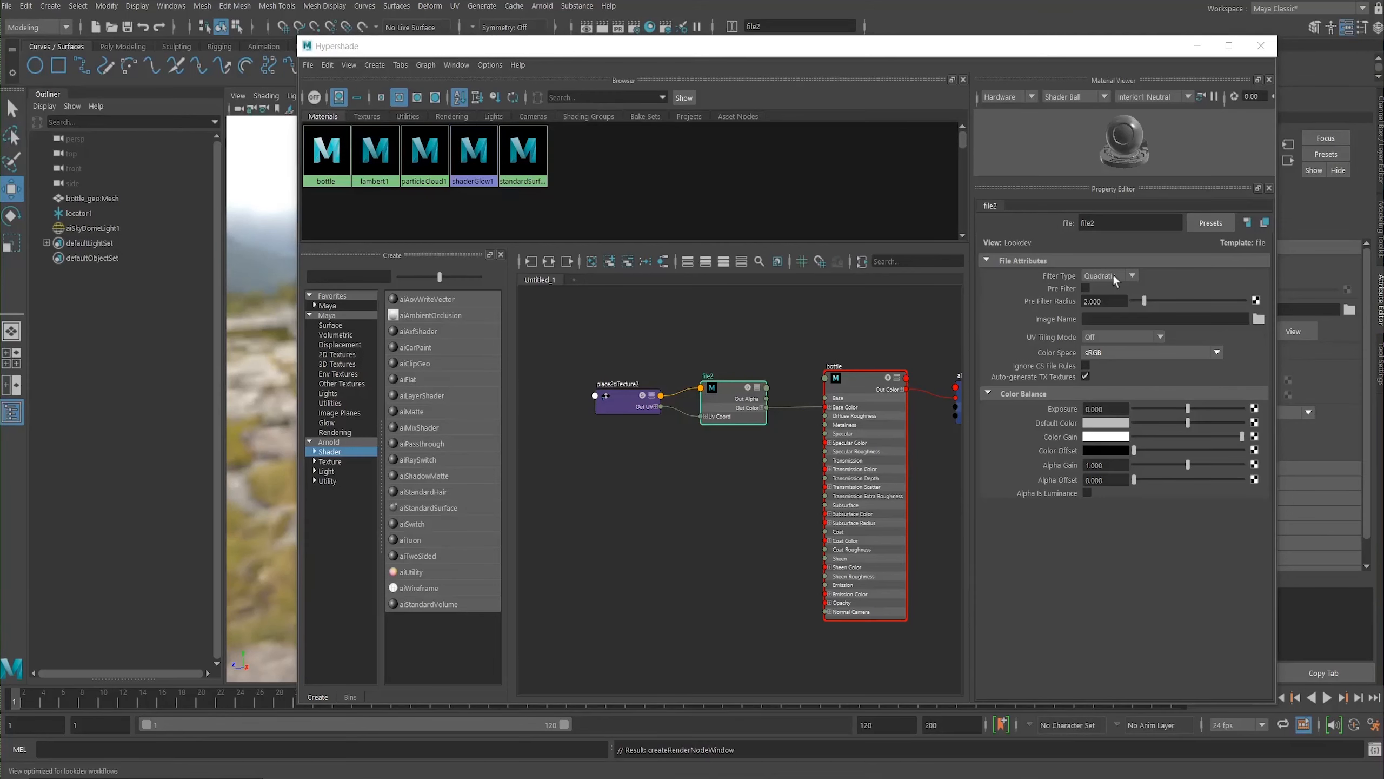
Step: Inspect the whole bottle once more against the desert, checking its surface from higher and lower viewpoints
drag(839, 52, 779, 63)
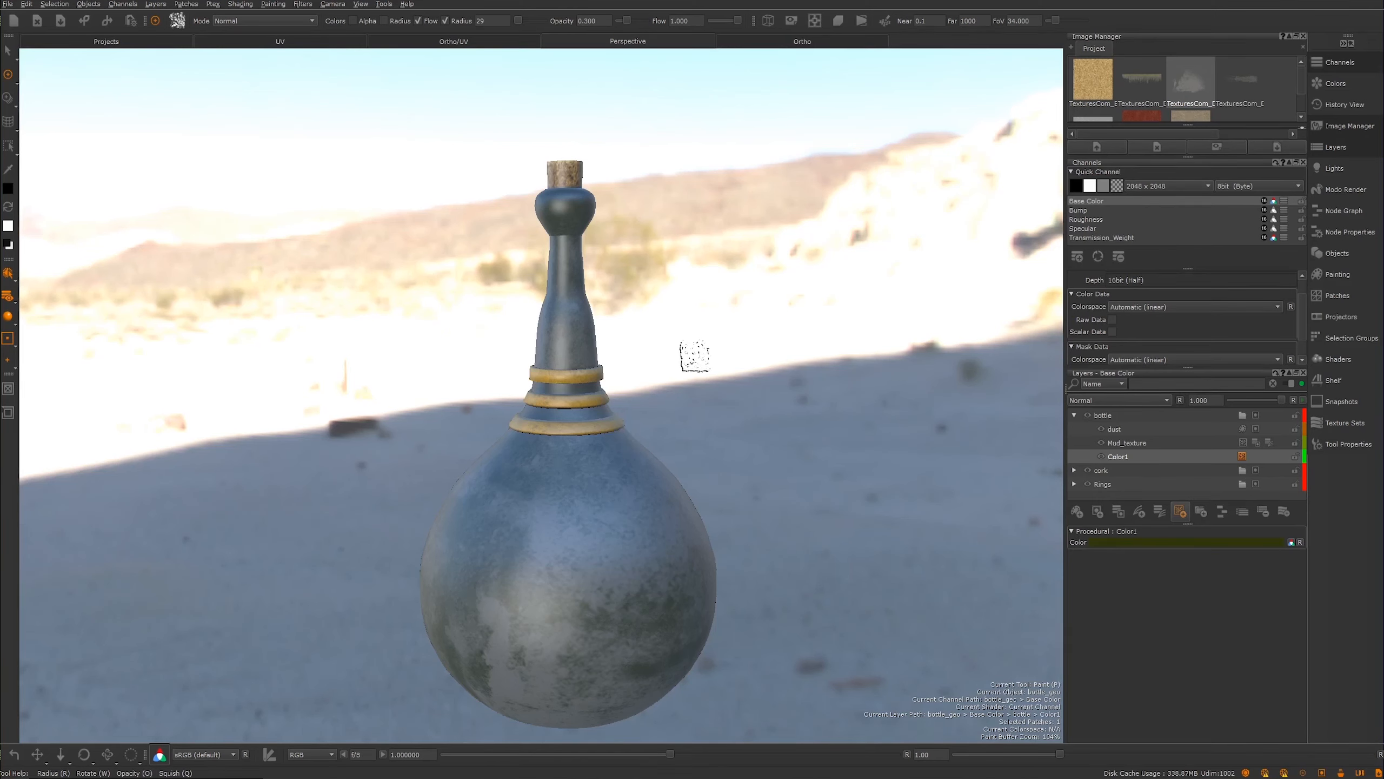
middle_drag(546, 368, 525, 399)
alt+drag(524, 399, 578, 433)
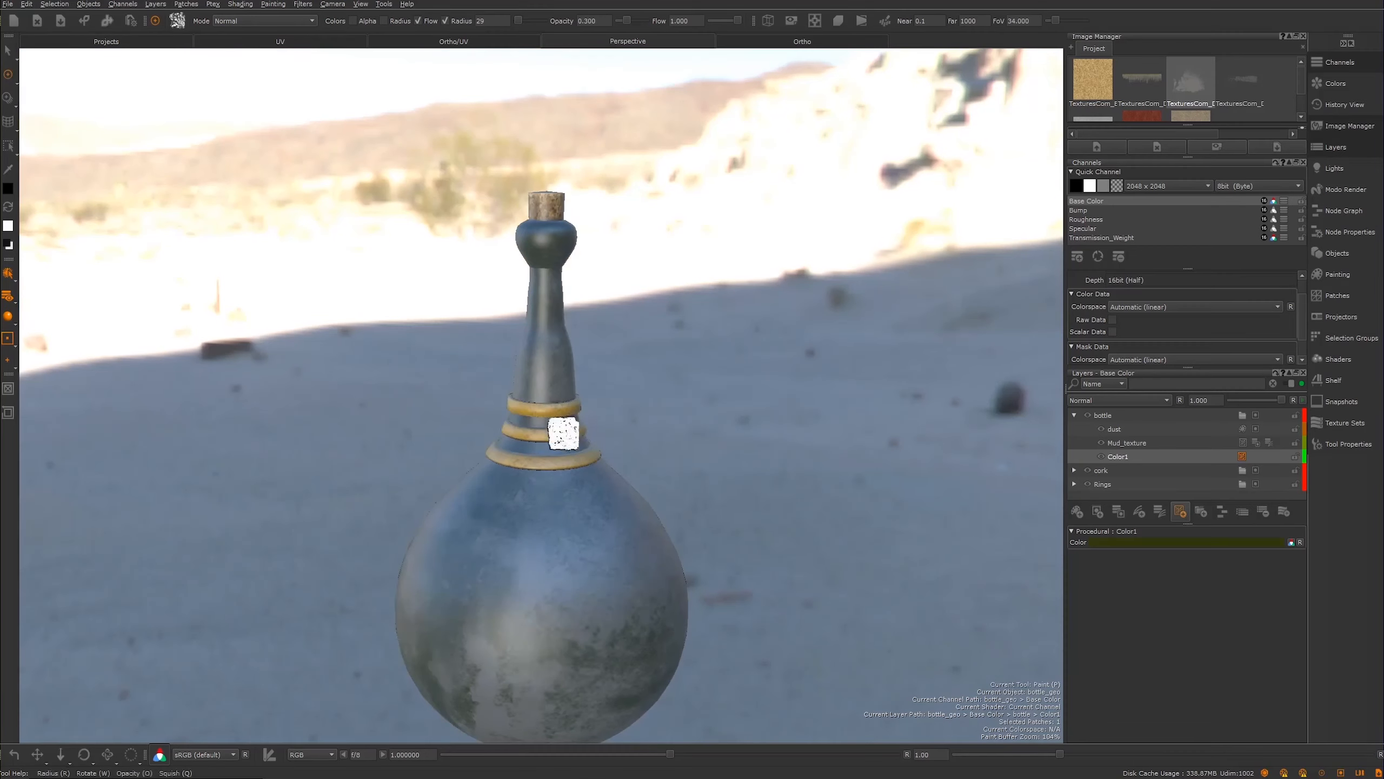
alt+right_drag(578, 433, 520, 440)
alt+middle_drag(520, 440, 551, 423)
alt+drag(550, 422, 481, 375)
ctrl+alt+drag(523, 414, 494, 417)
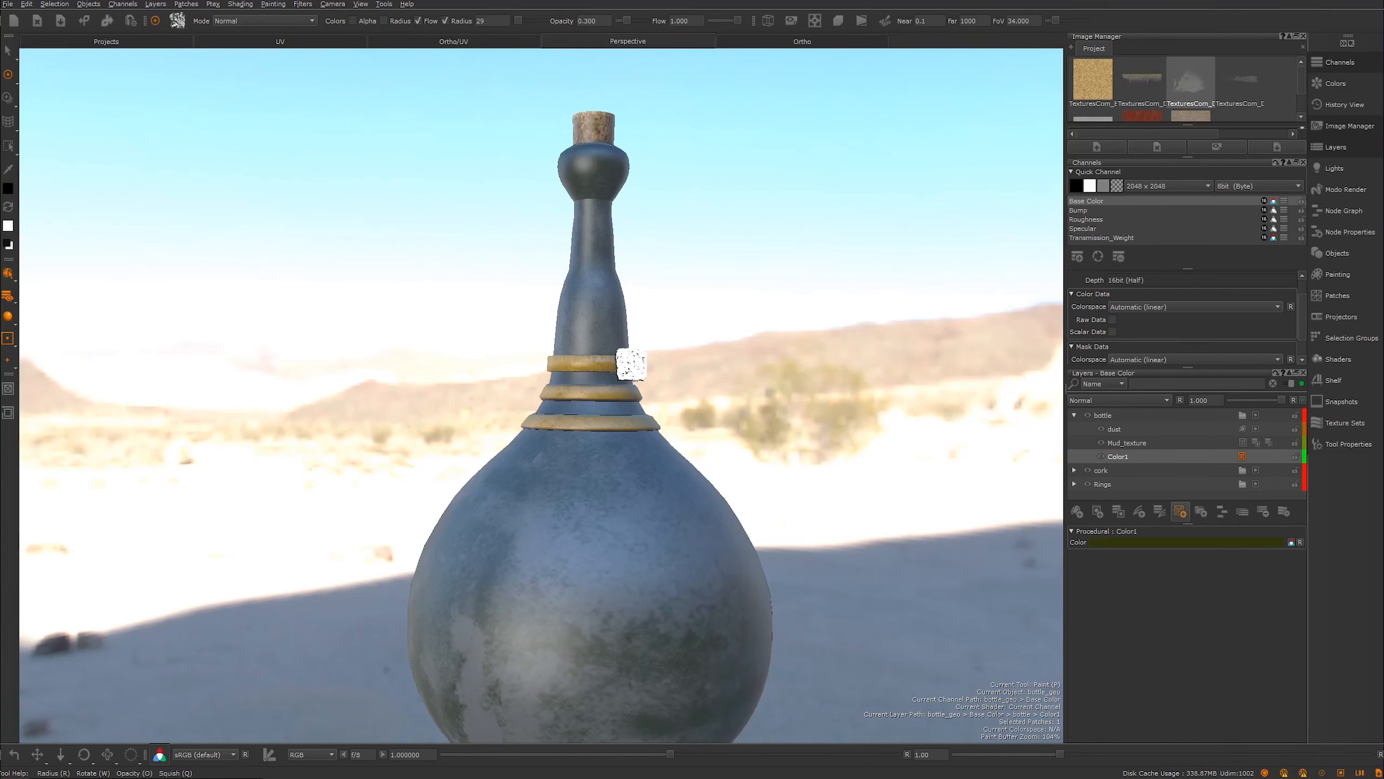
mouse_move(491, 489)
alt+mouse_down()
mouse_move(461, 396)
mouse_move(382, 503)
mouse_move(439, 445)
alt+mouse_up()
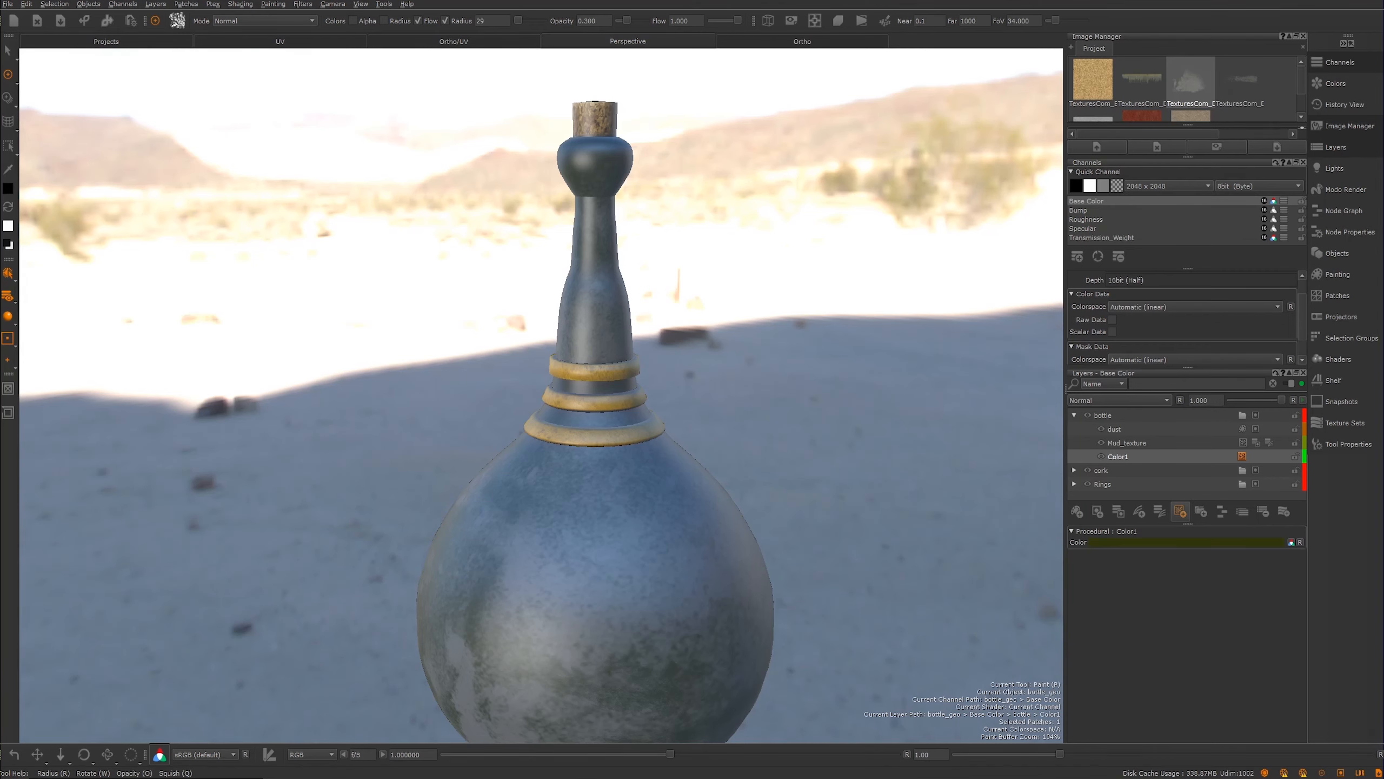
Step: Switch to Maya, maximize the Hypershade and select the file2 node that feeds the bottle shader's Base Color
click(629, 733)
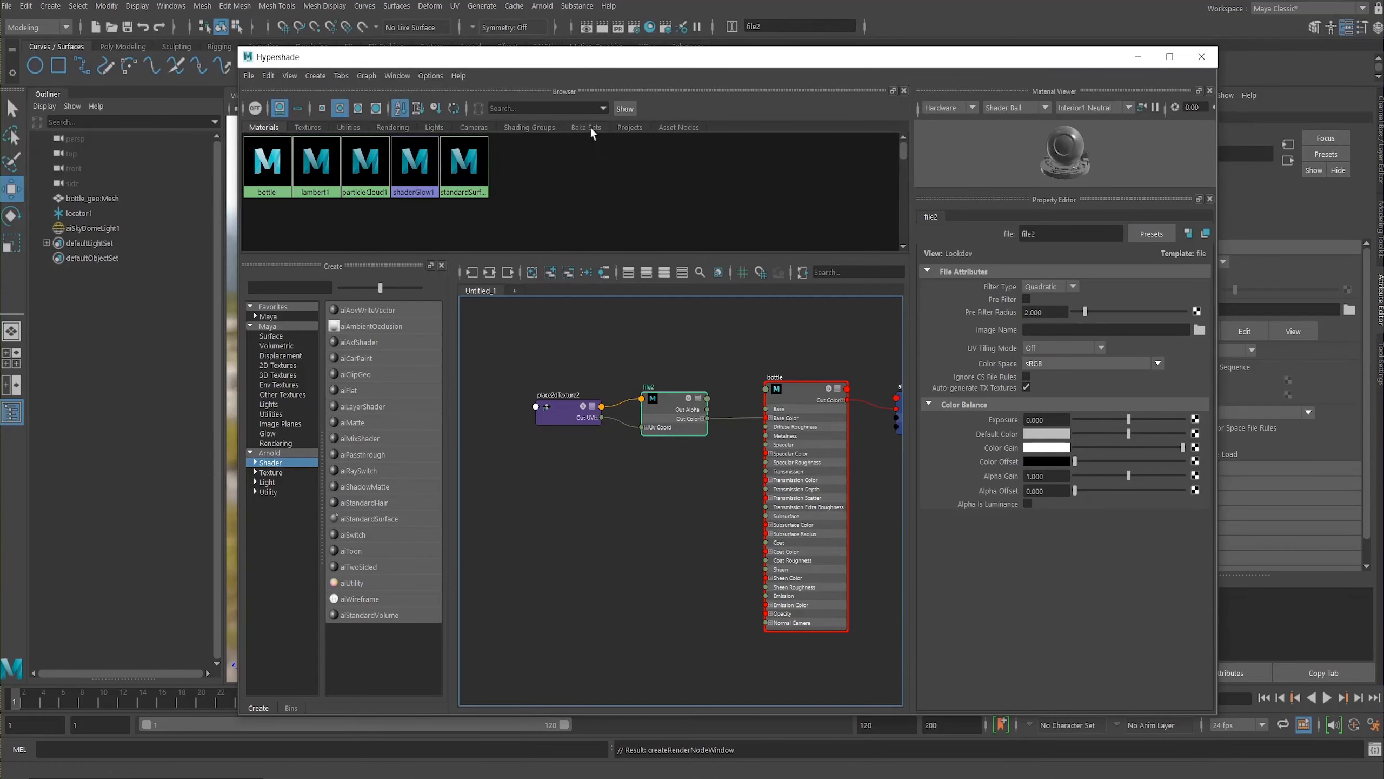
double_click(588, 60)
alt+right_drag(559, 484, 568, 388)
alt+middle_drag(568, 389, 526, 494)
alt+right_drag(526, 493, 503, 402)
drag(544, 318, 482, 495)
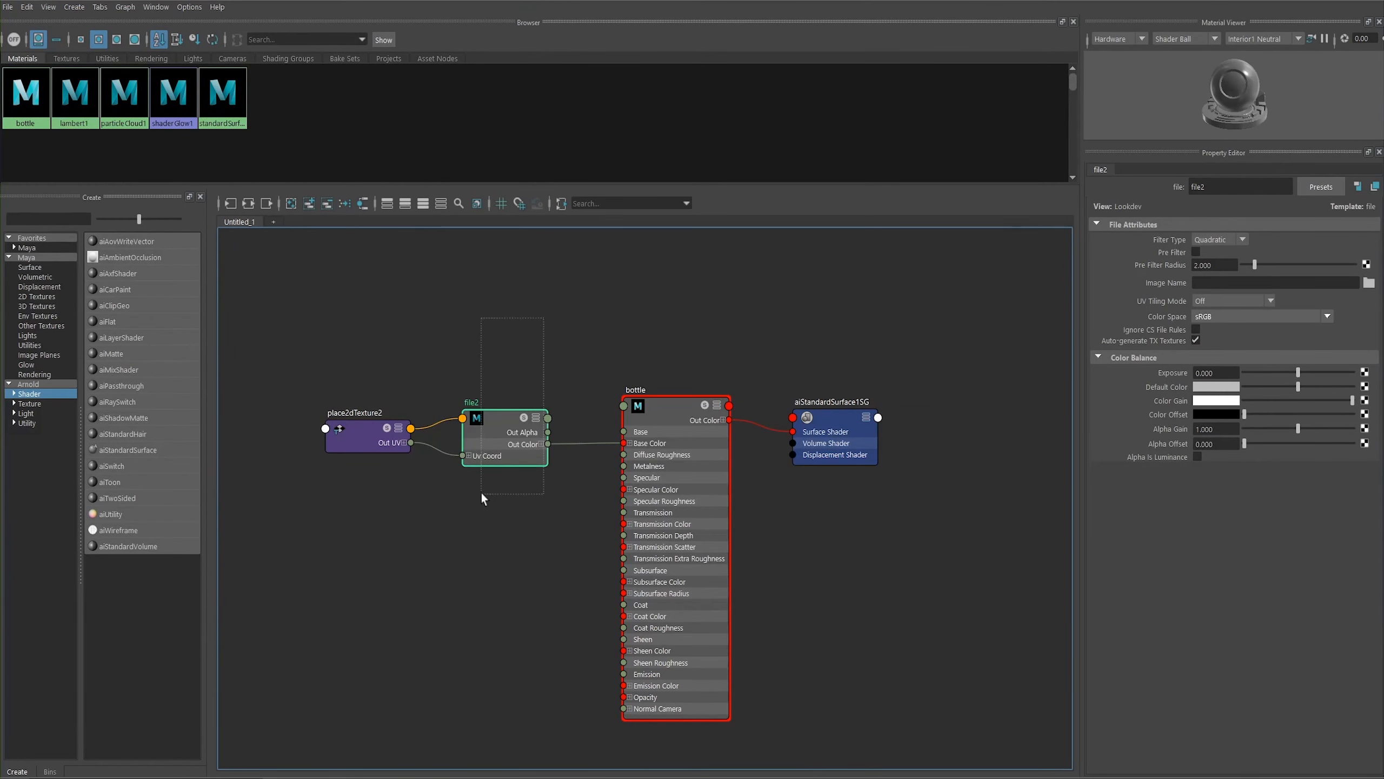
click(637, 405)
click(498, 425)
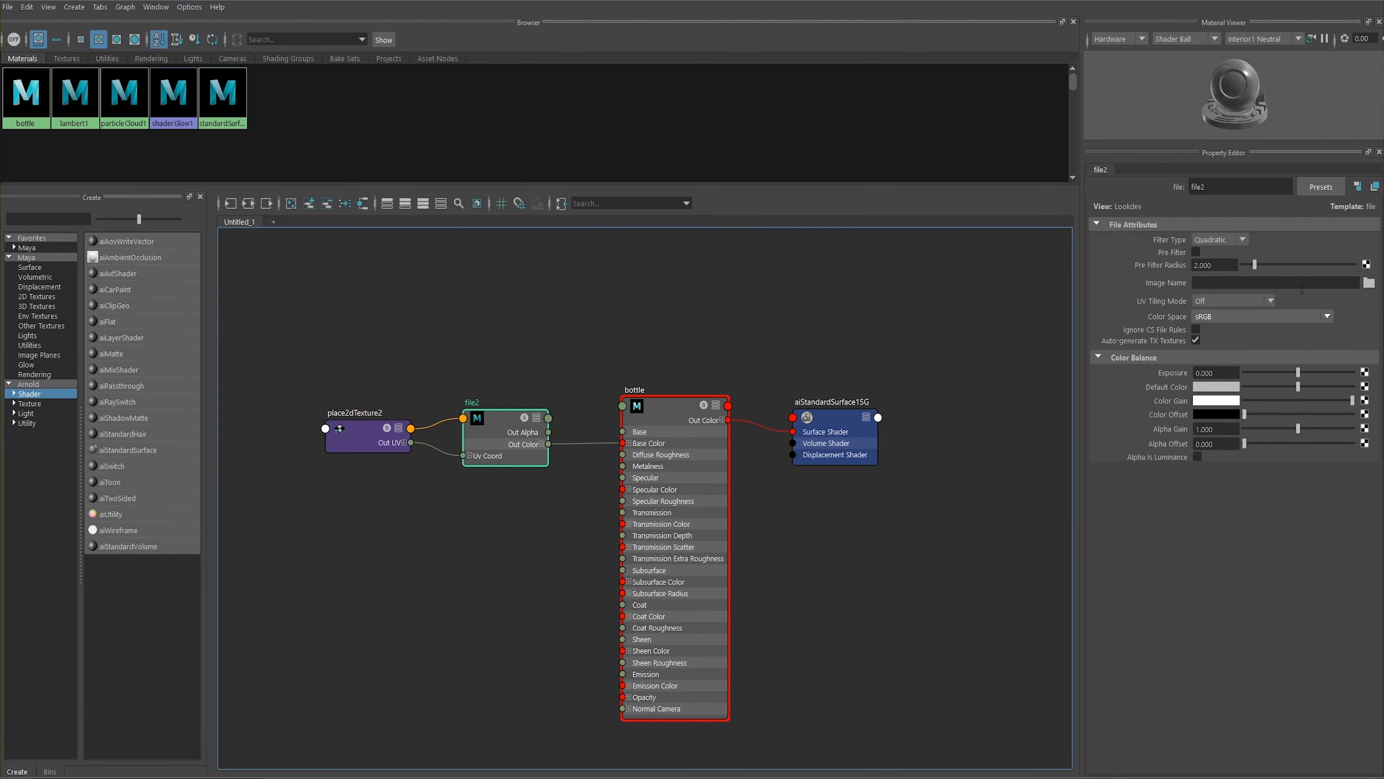
Step: Load Base Color.1001.exr from the Desktop's New Folder into the file2 node and set its UV tiling mode to UDIM (Mari)
click(1369, 282)
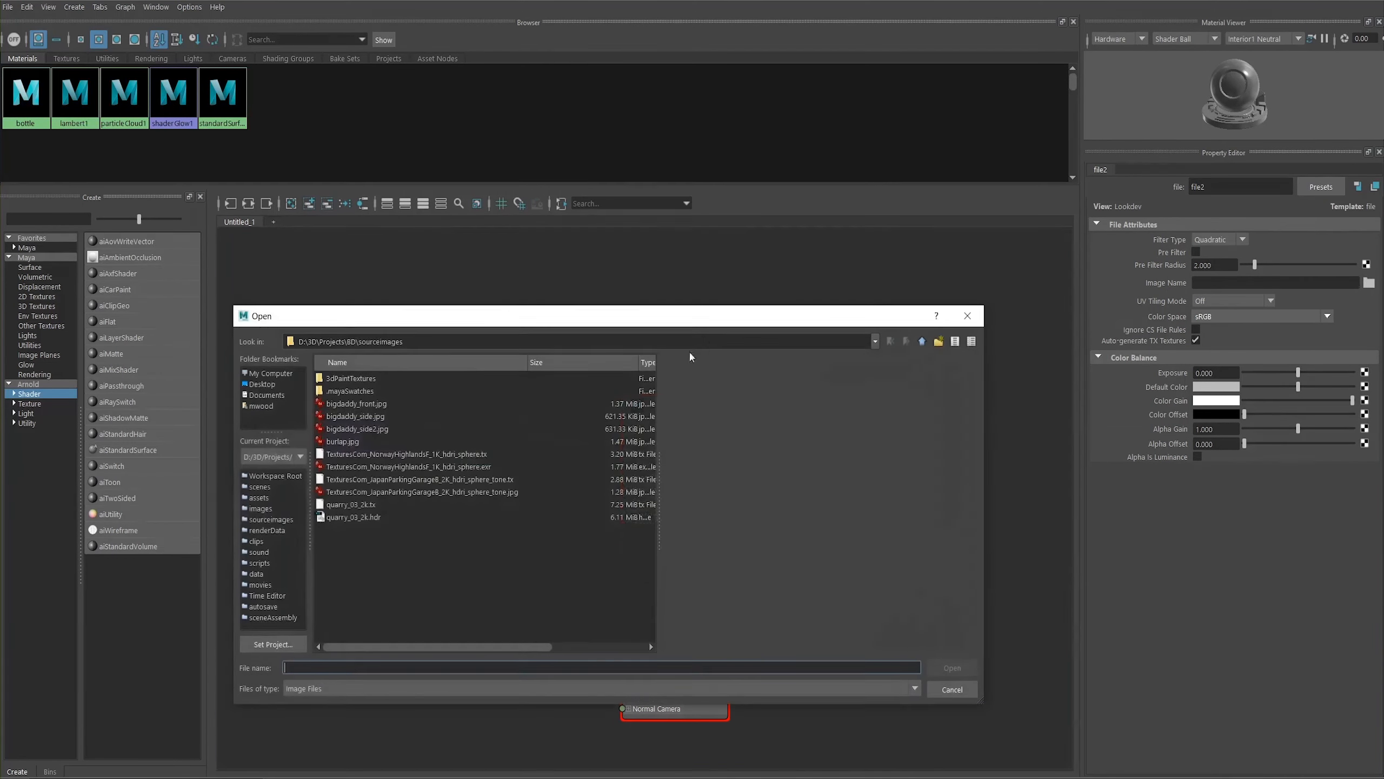
drag(375, 329, 433, 337)
click(326, 392)
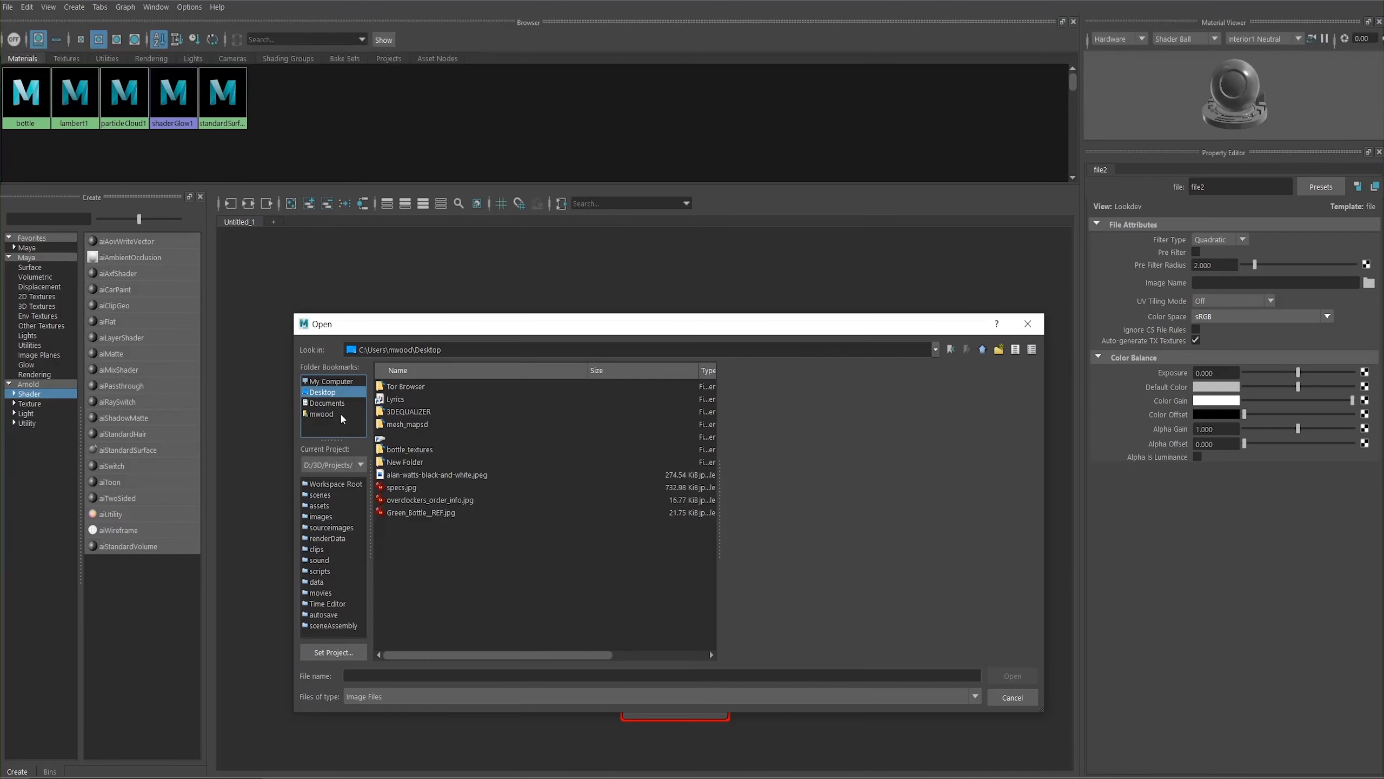
click(405, 462)
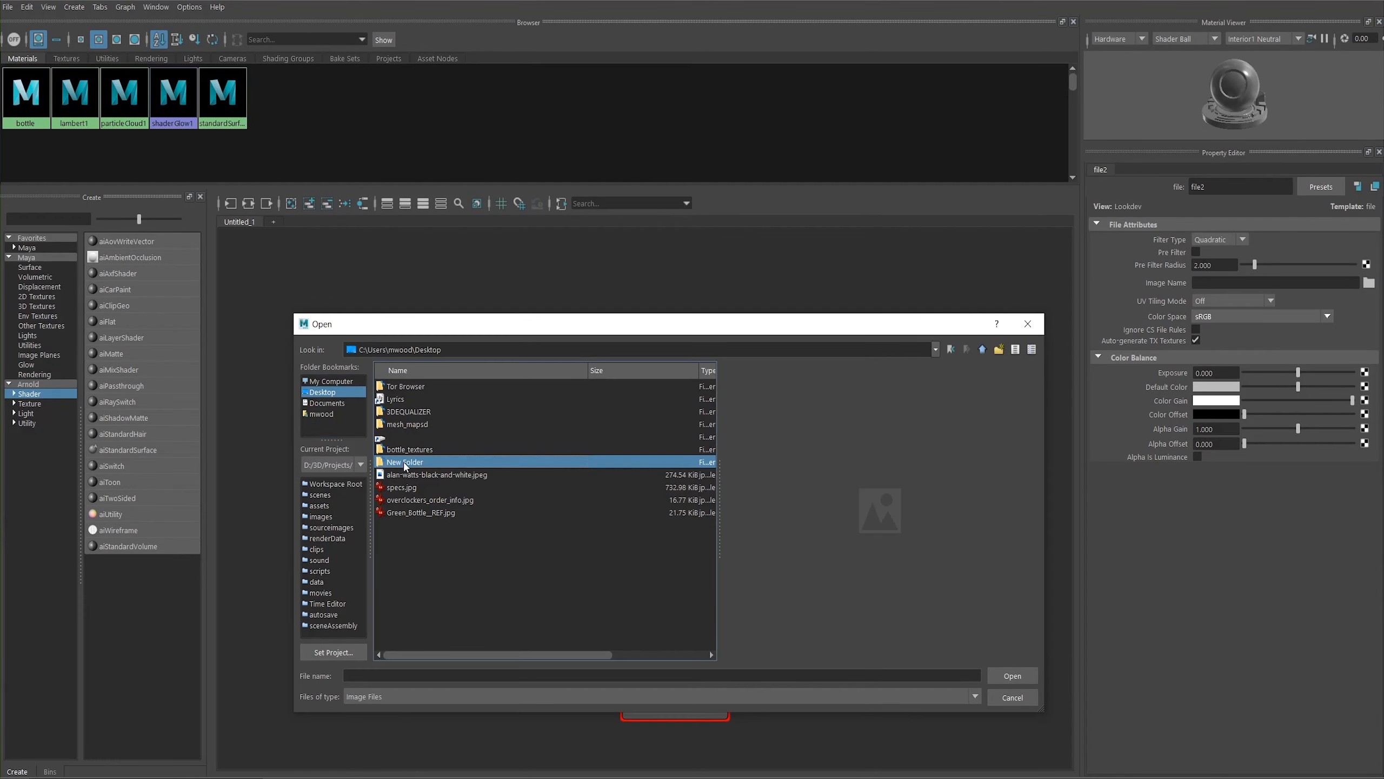
double_click(404, 462)
click(414, 387)
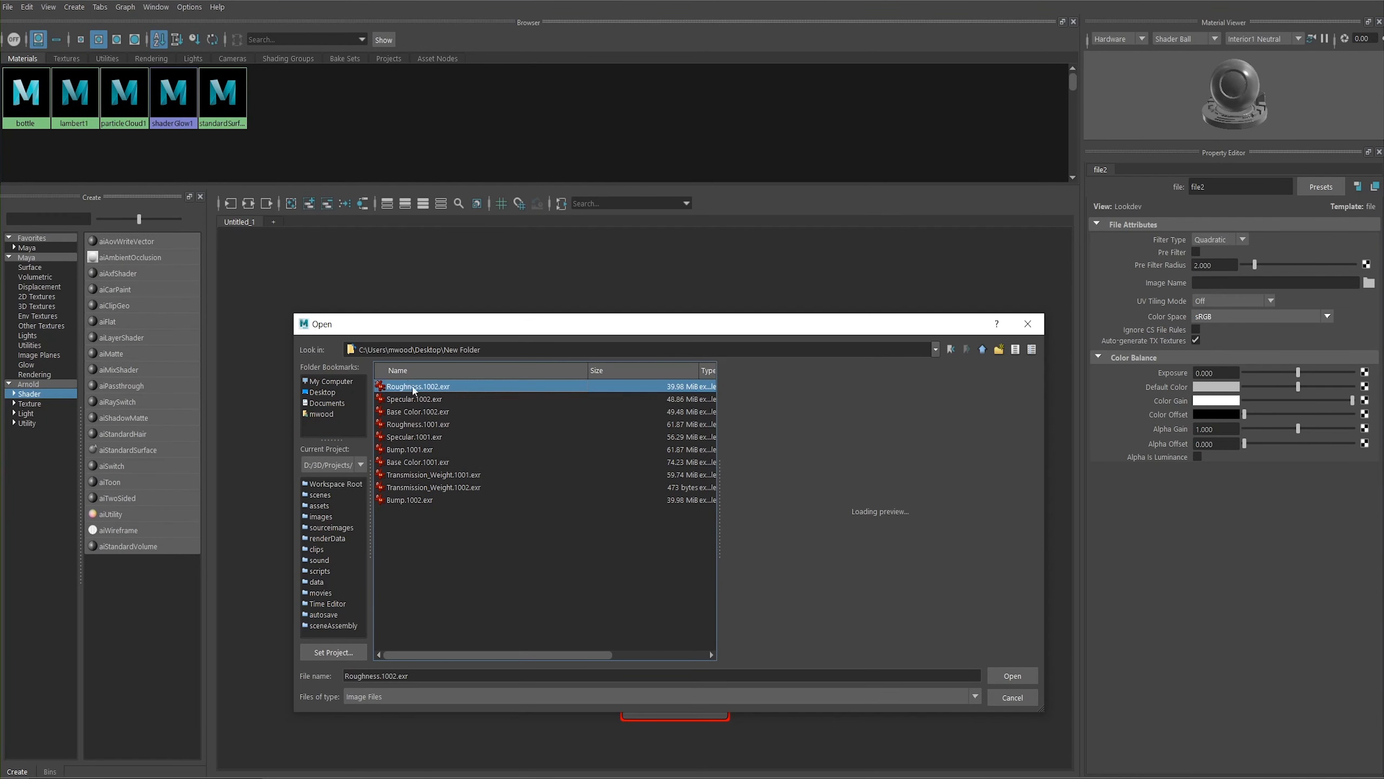
click(411, 462)
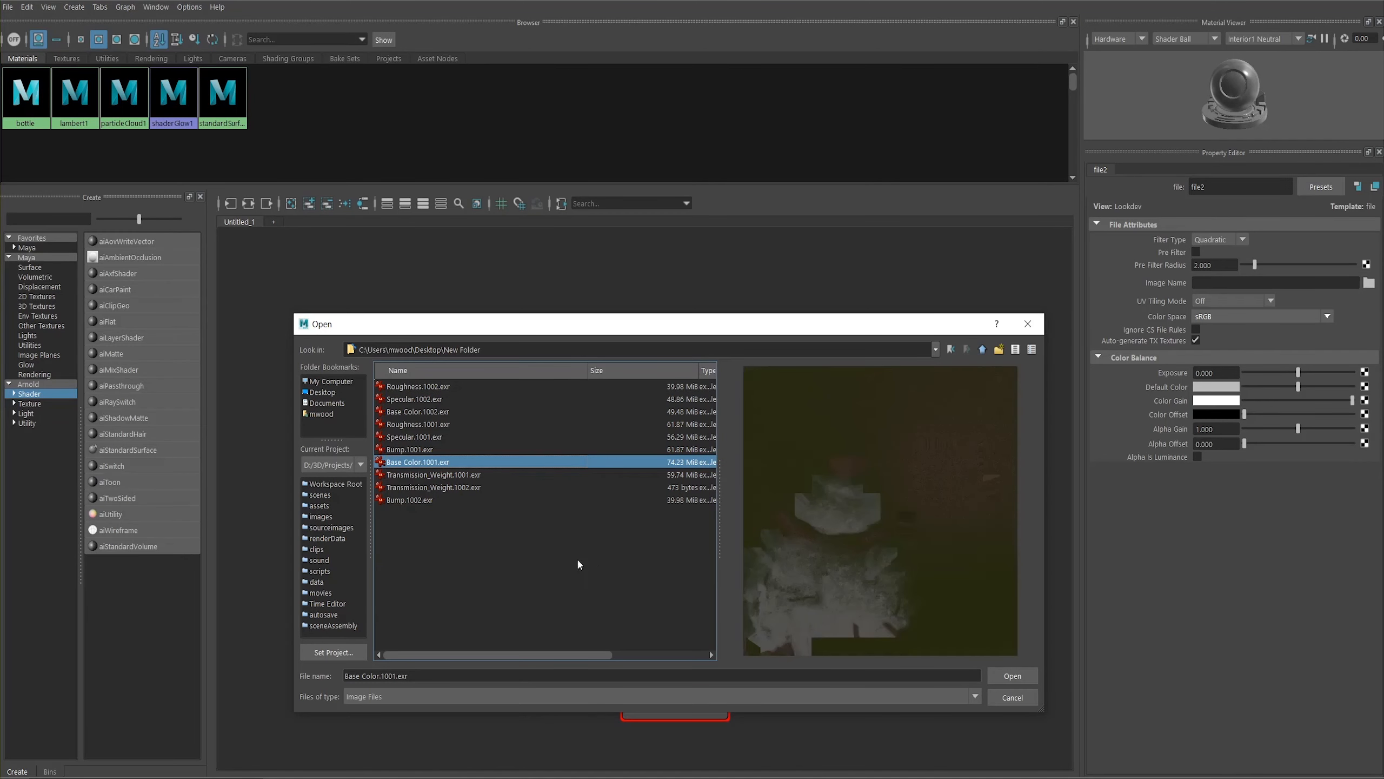
key(Return)
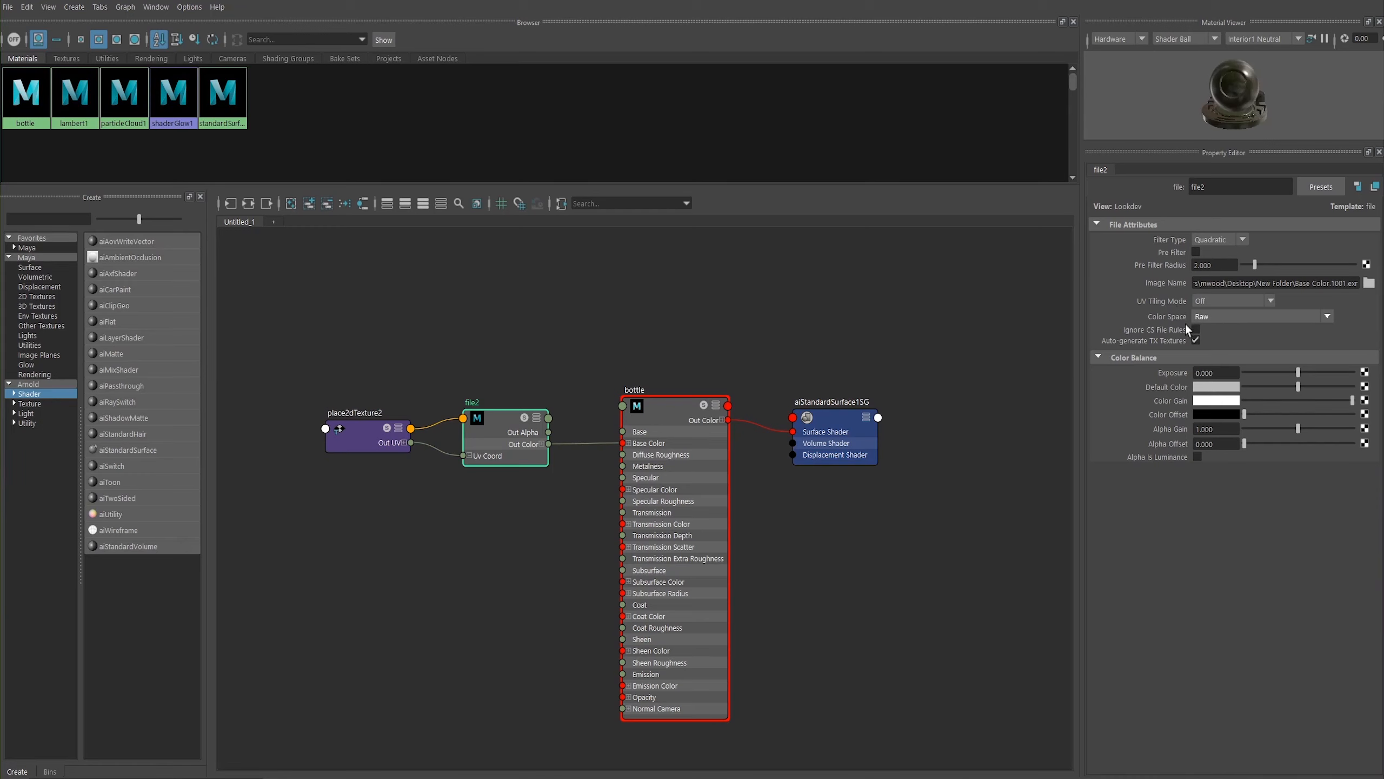
click(1208, 301)
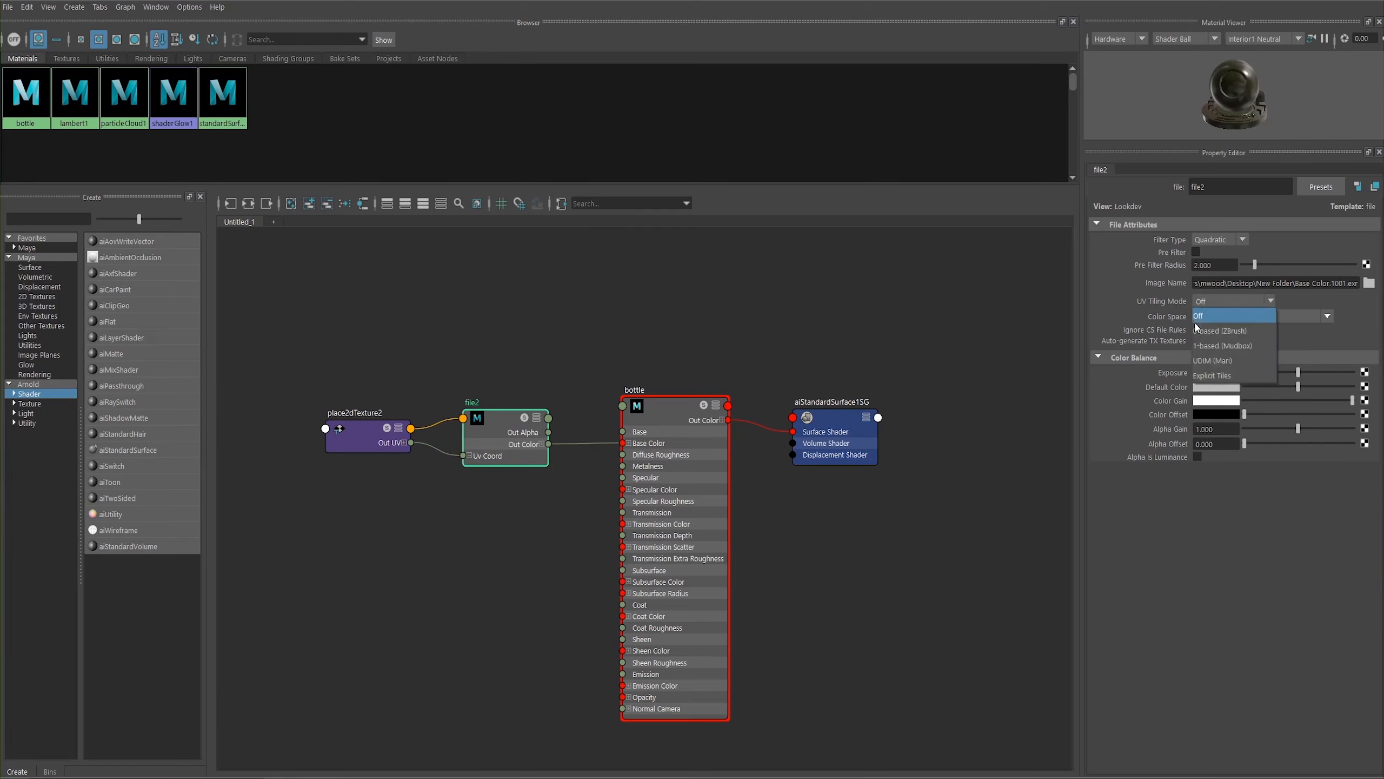
click(1208, 361)
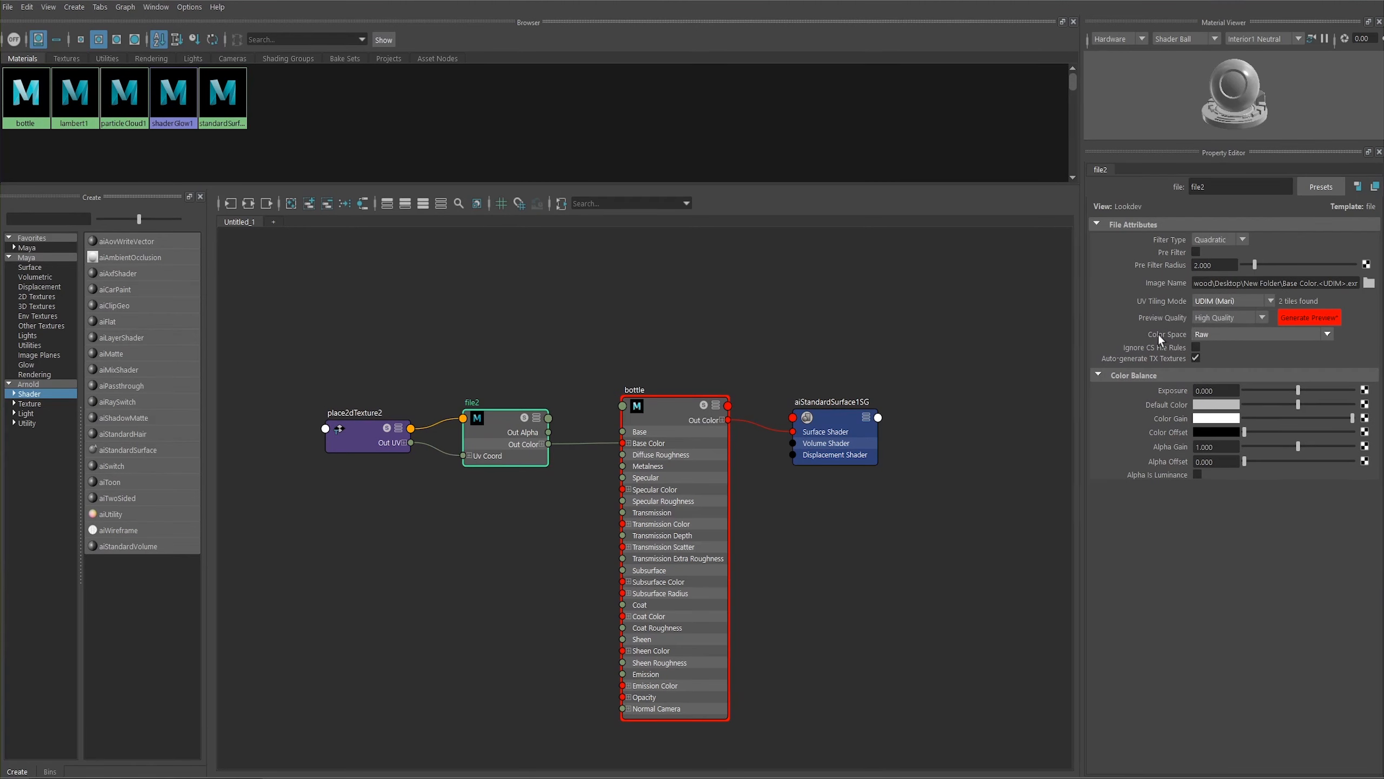
Step: Set the base color texture's color space to ACEScg and rename the file2 node as basecolour
click(1206, 335)
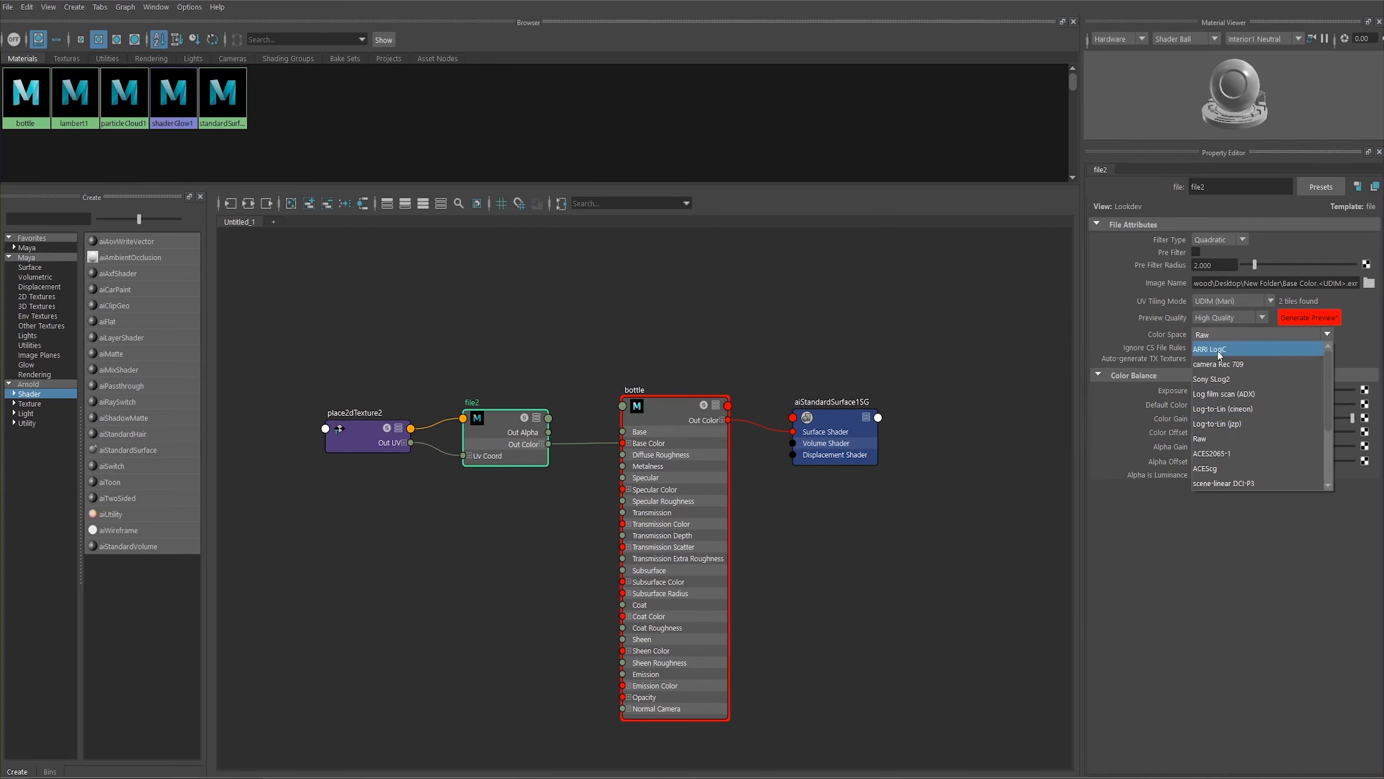
click(1233, 467)
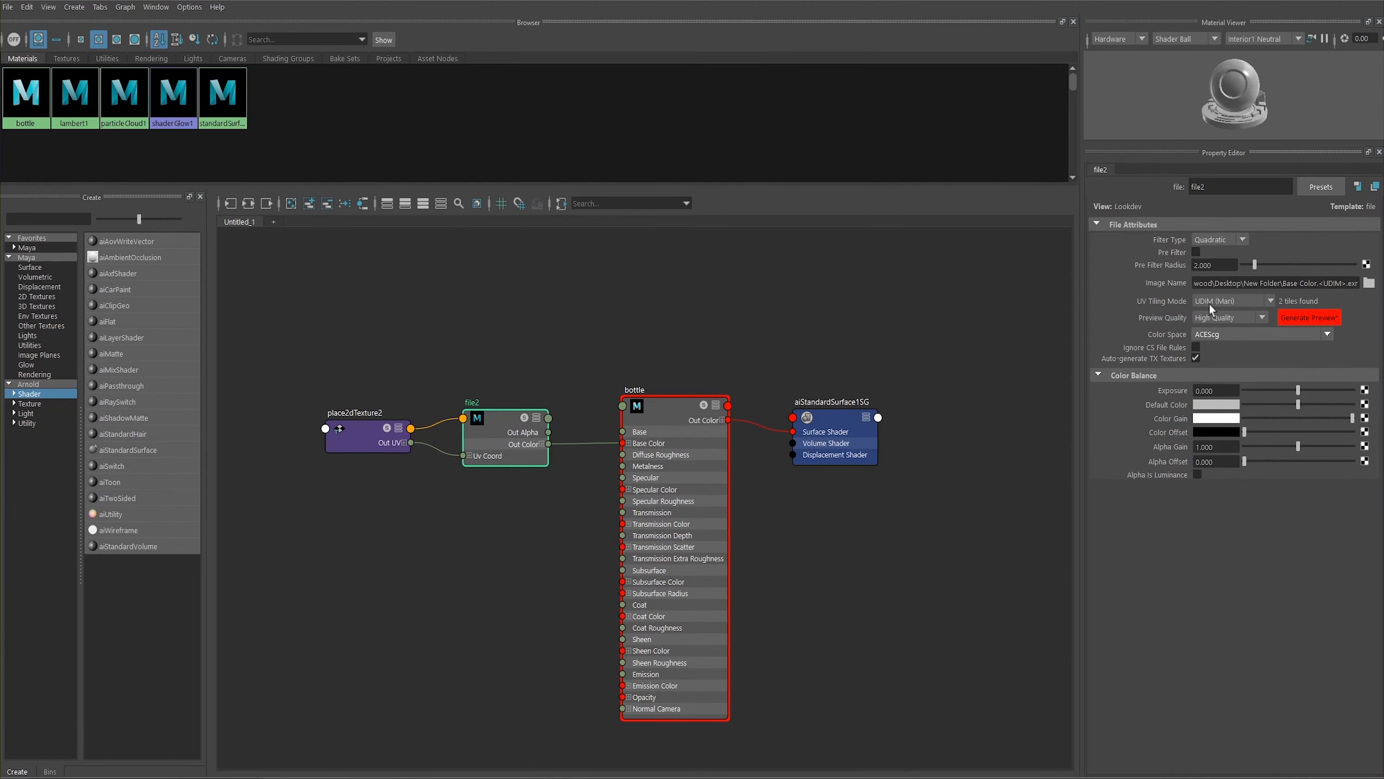
double_click(1226, 186)
text(basecolour)
key(Return)
Step: Move the base color texture and its place2dTexture node farther from the bottle shader, and frame the network
drag(518, 341, 383, 479)
drag(494, 414, 407, 381)
key(a)
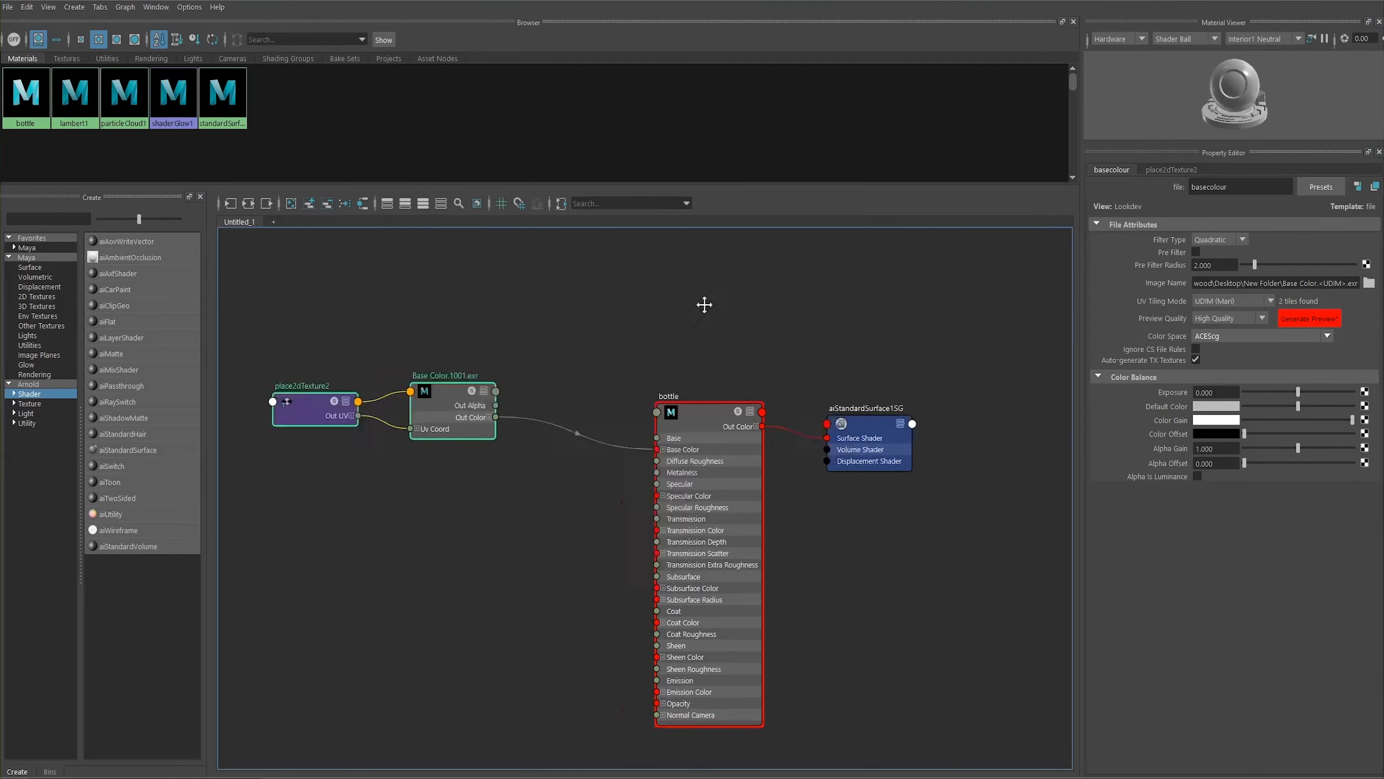
Step: Connect a new File texture to the bottle shader's Specular Roughness and load Roughness.1001.exr into it
click(783, 403)
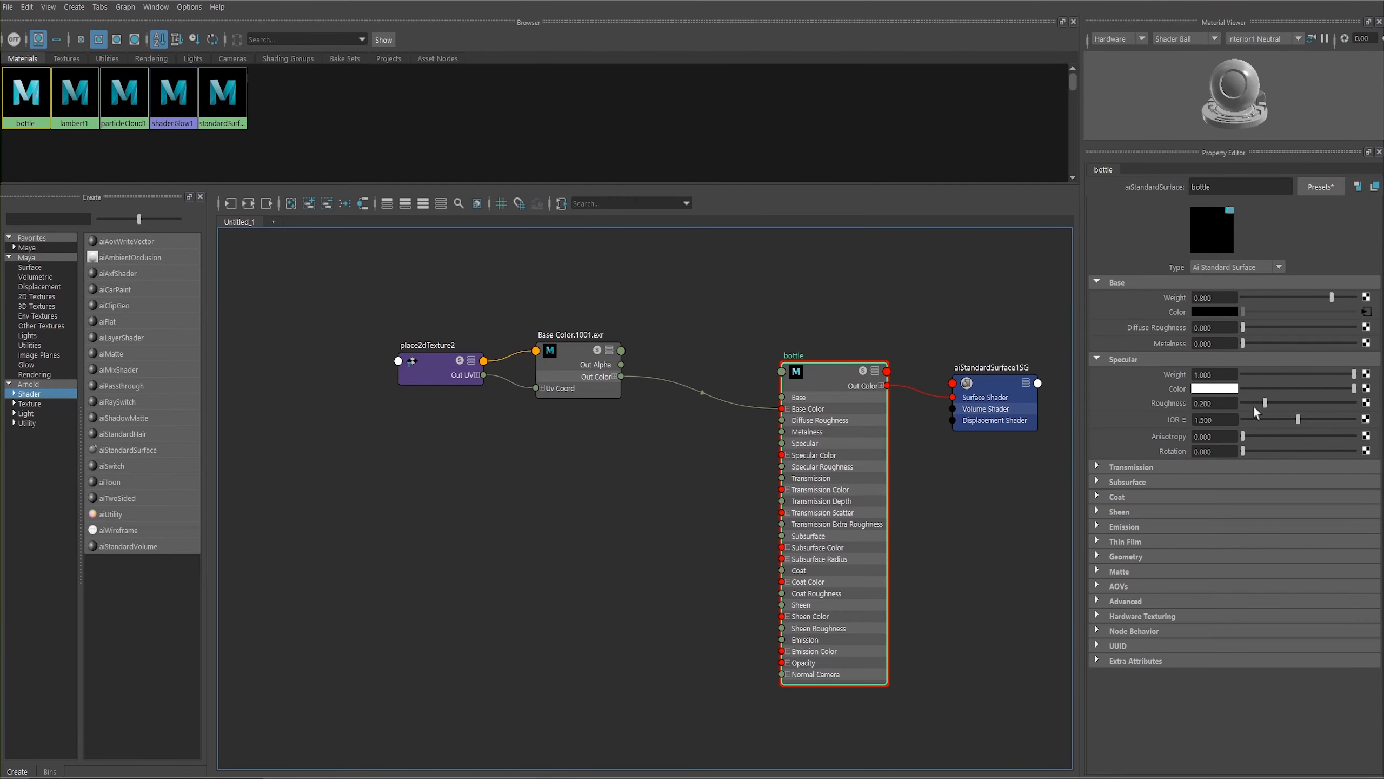
click(1366, 402)
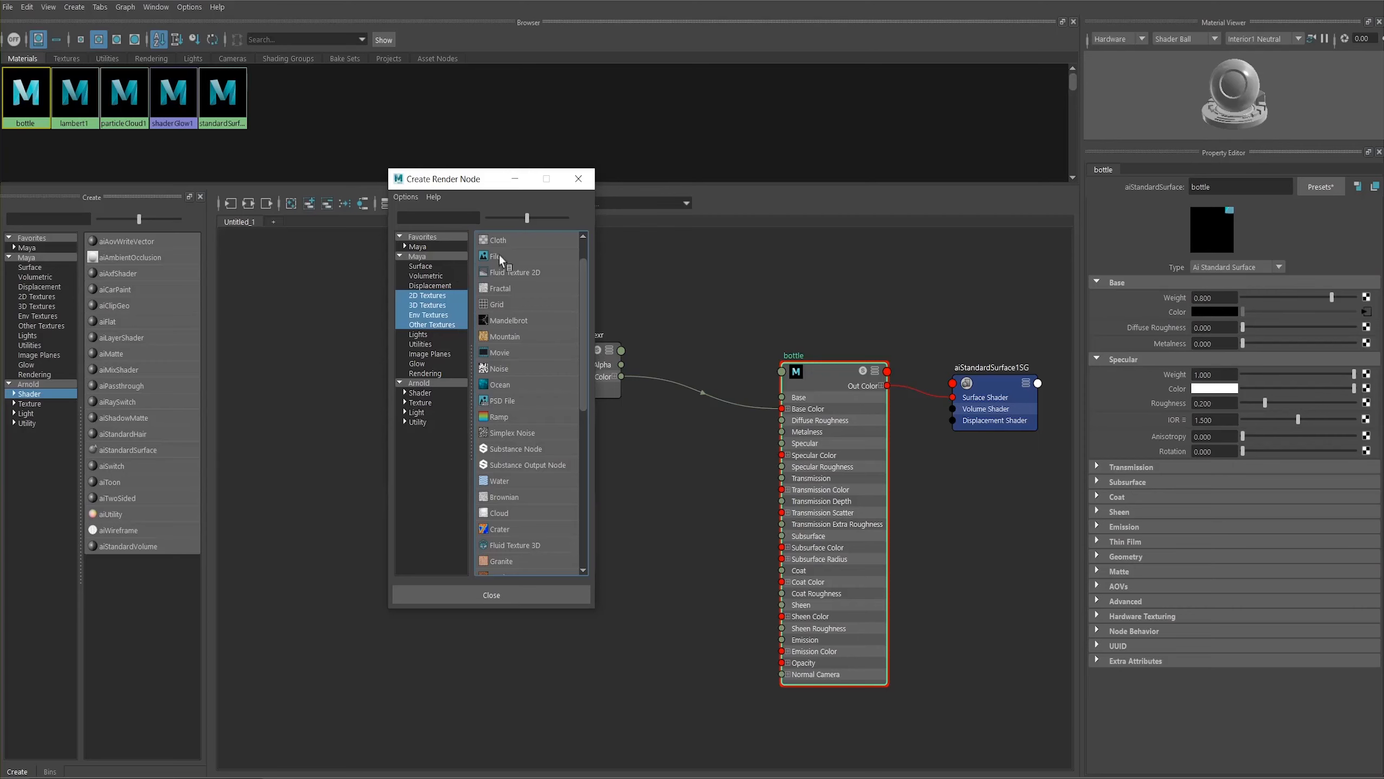
click(493, 256)
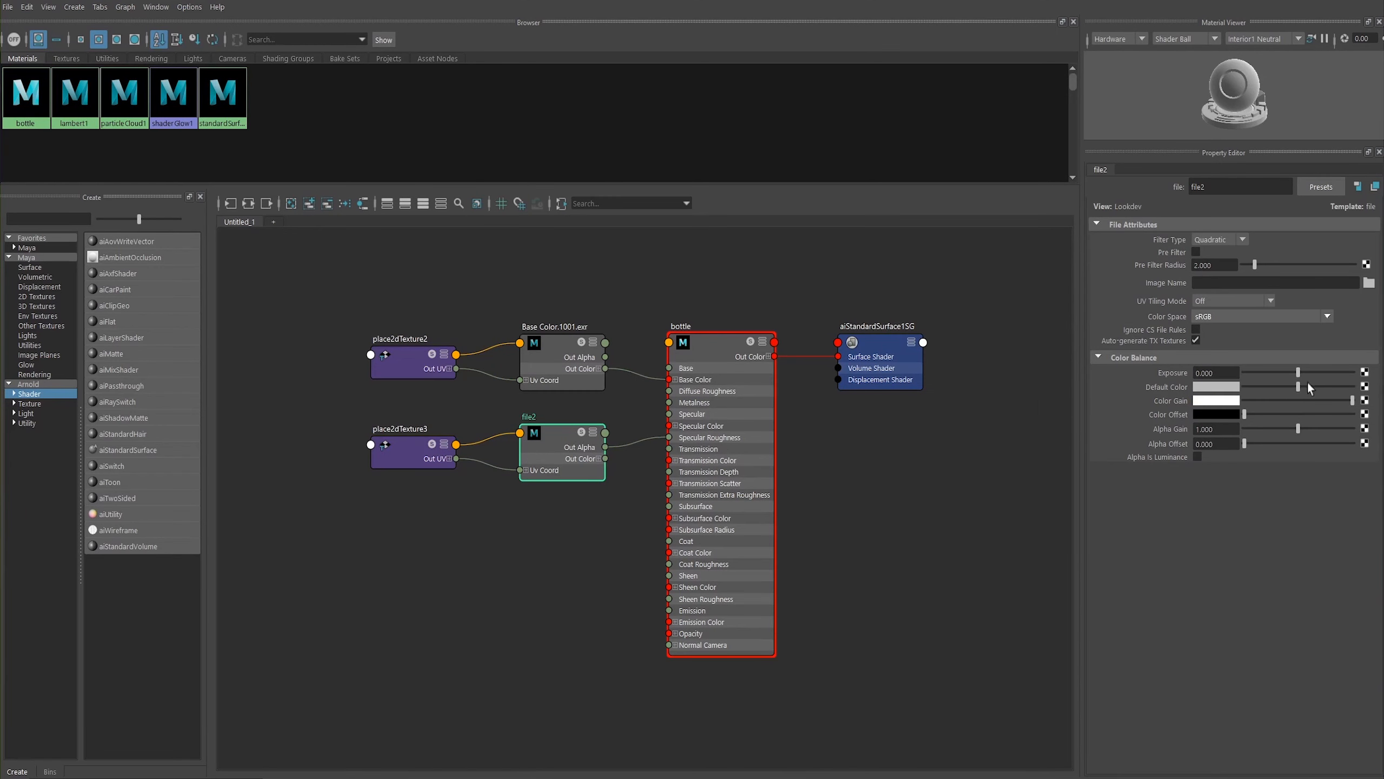
click(1369, 282)
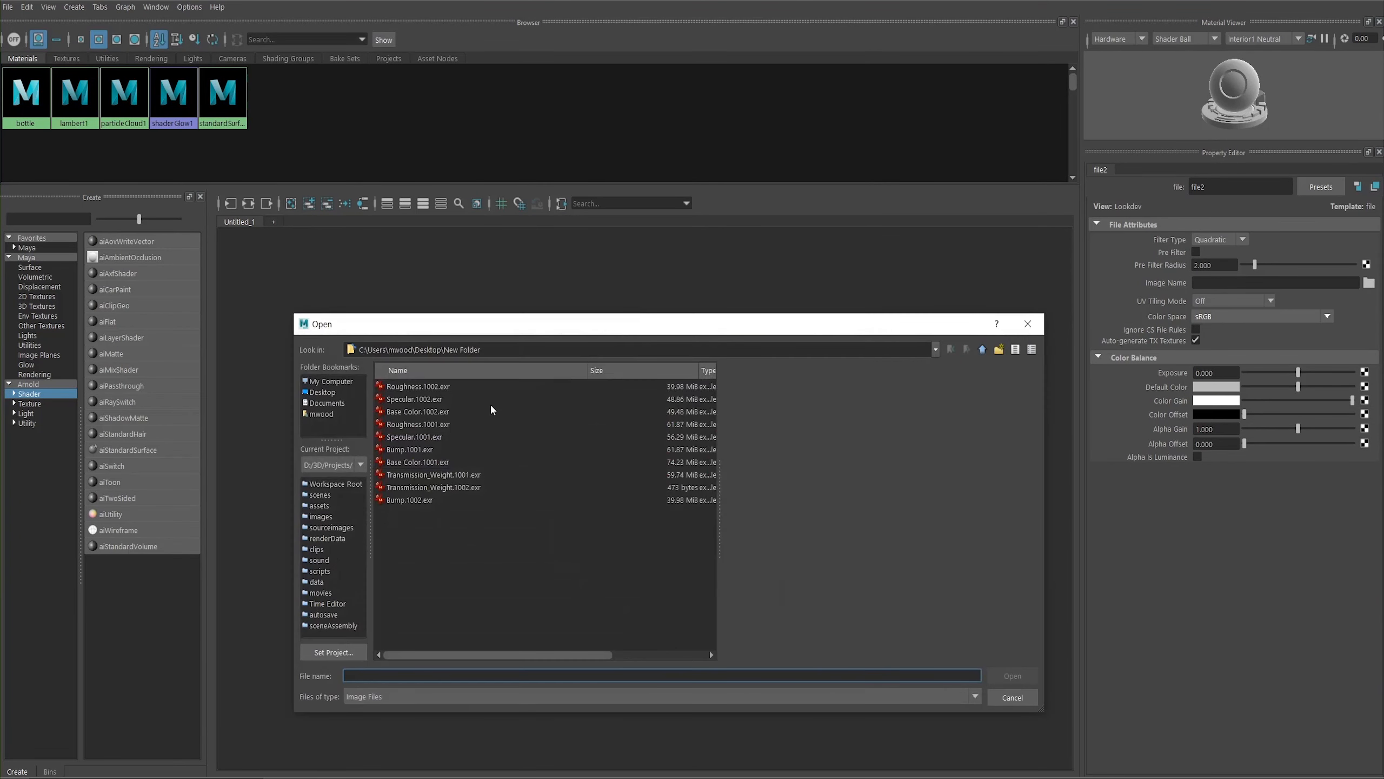
double_click(410, 425)
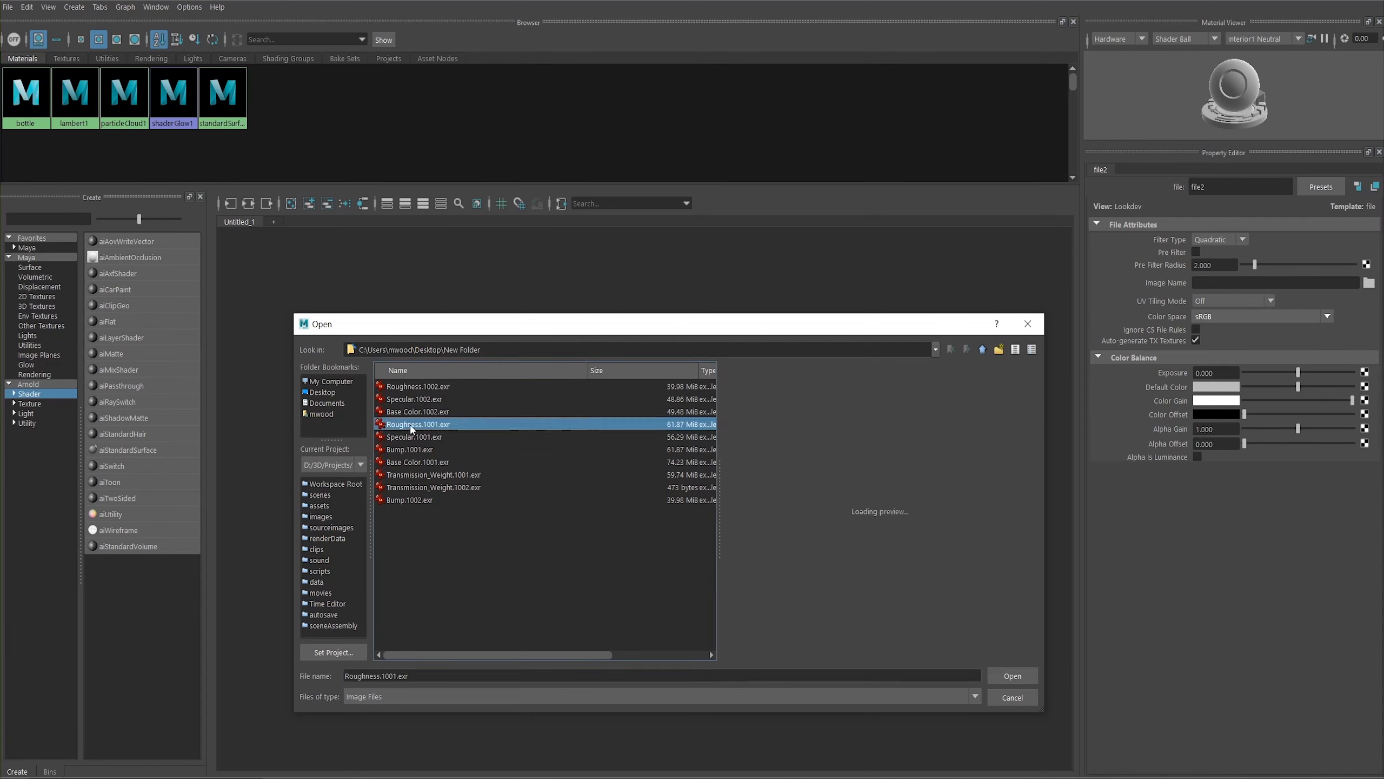
Step: Set the roughness texture's UV tiling mode to UDIM (Mari) and rename its node as roughness
click(1231, 302)
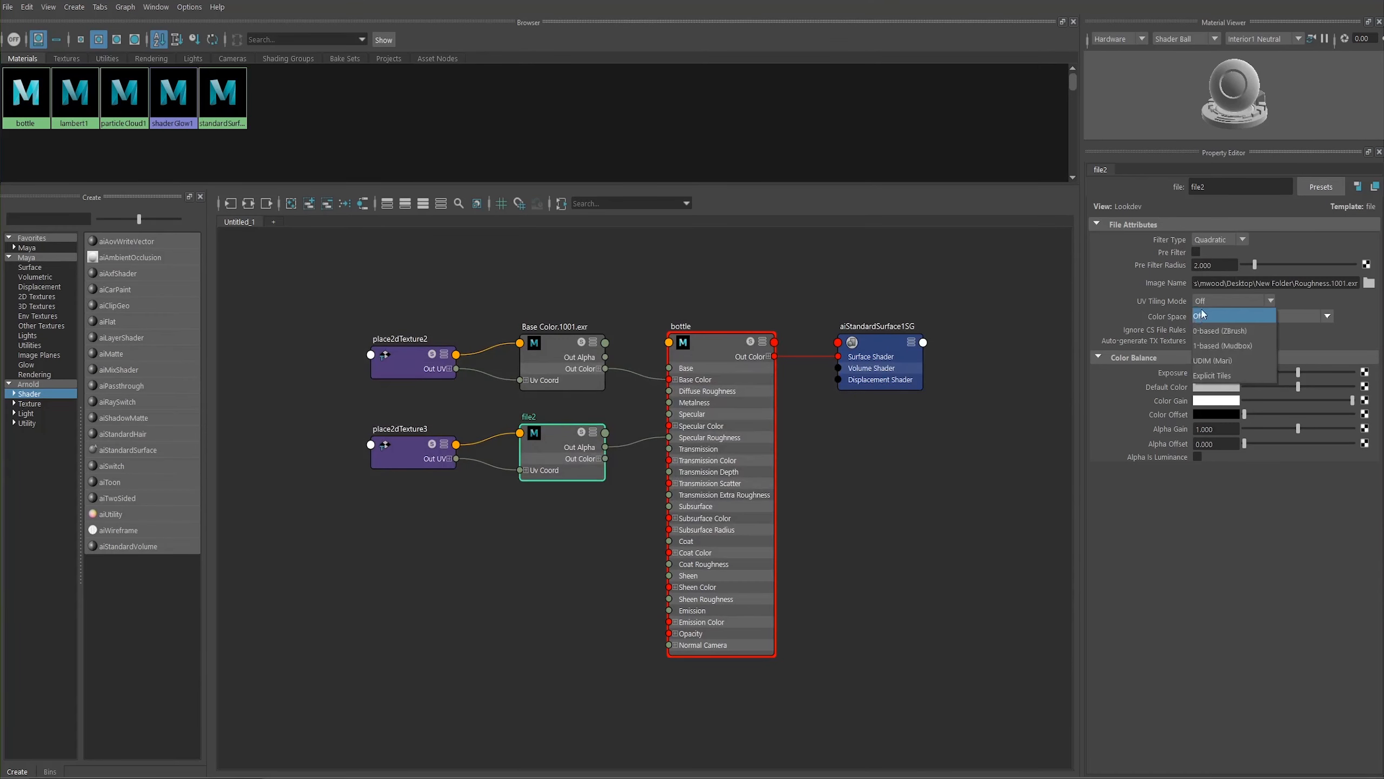
click(1214, 362)
double_click(1190, 186)
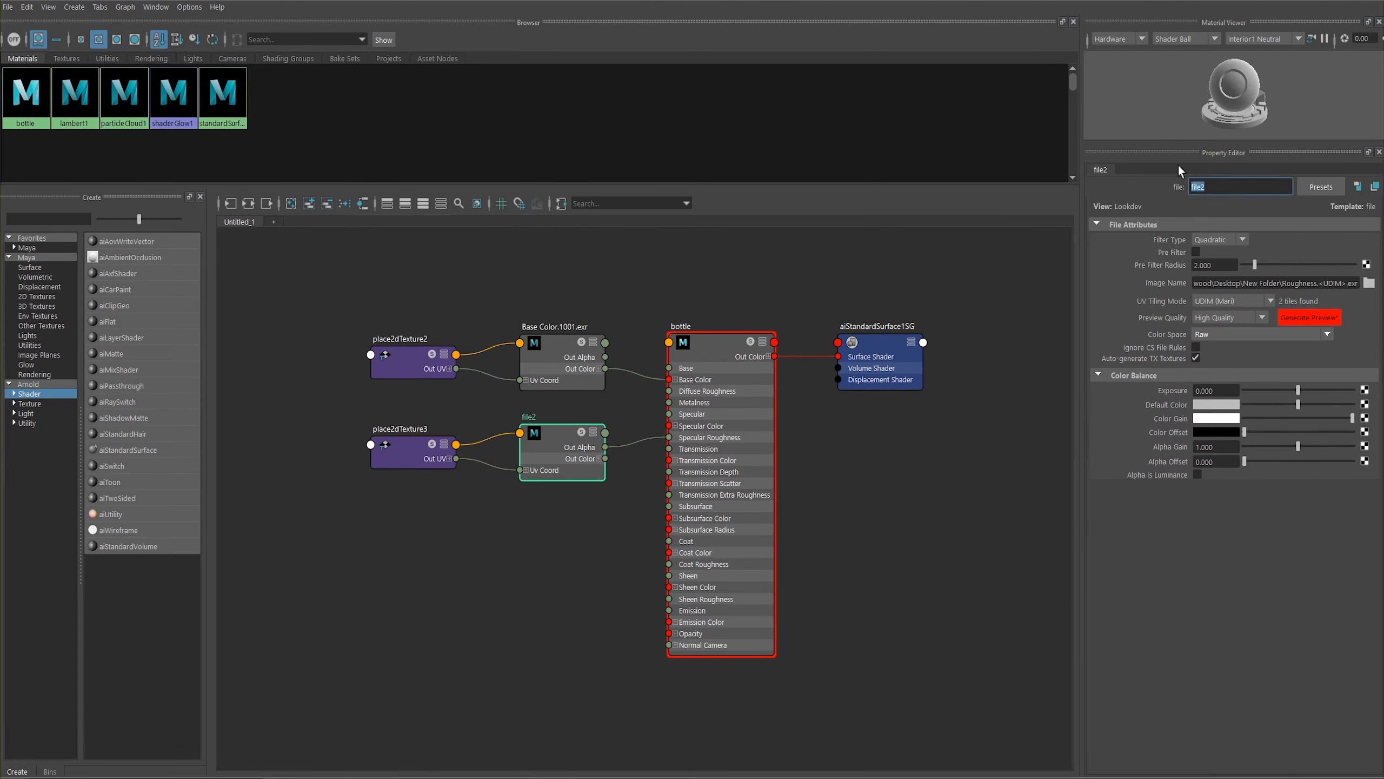
text(roughness)
key(Return)
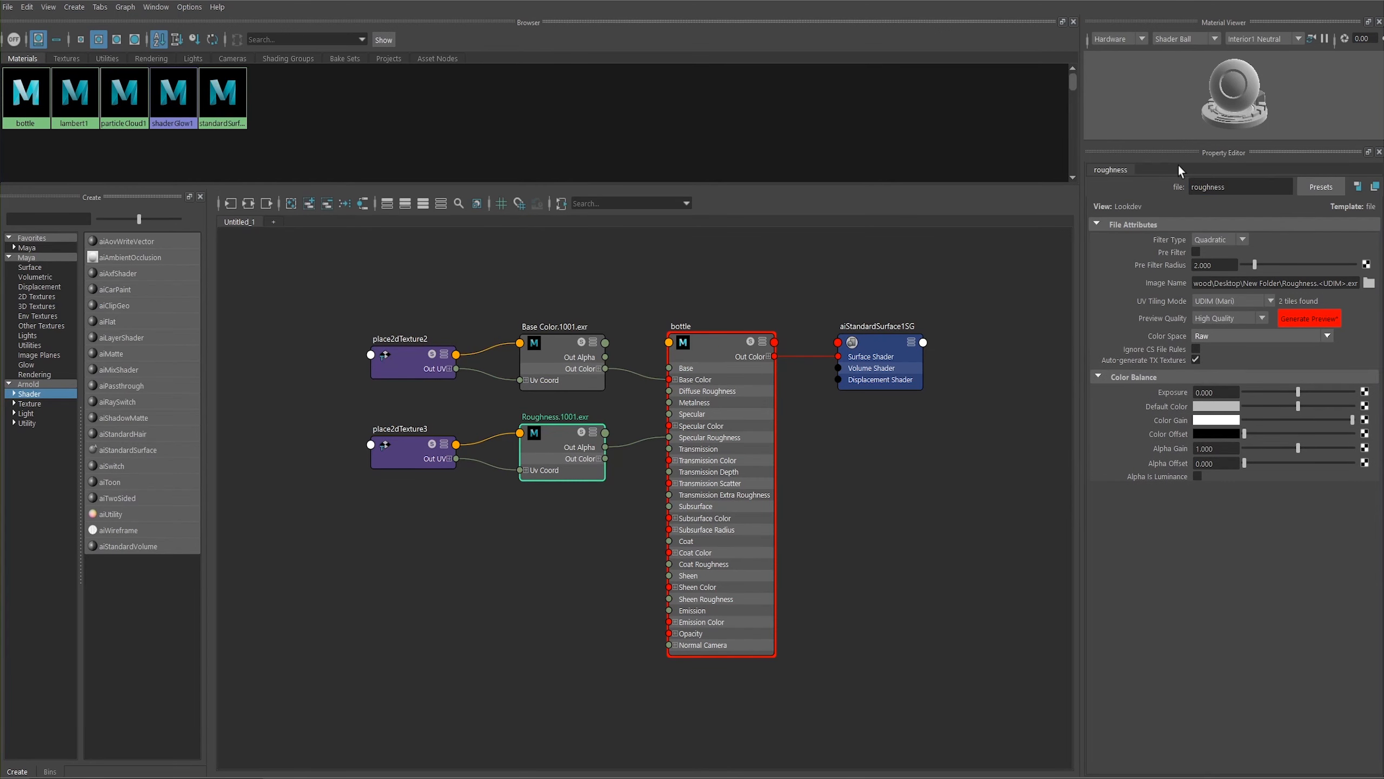
Step: Review the bottle shader's texture connections and specular attributes, plus the color space of the base color texture
alt+middle_drag(923, 473, 1046, 456)
alt+middle_drag(560, 464, 508, 490)
scroll(561, 523, down, 2)
scroll(611, 510, up, 3)
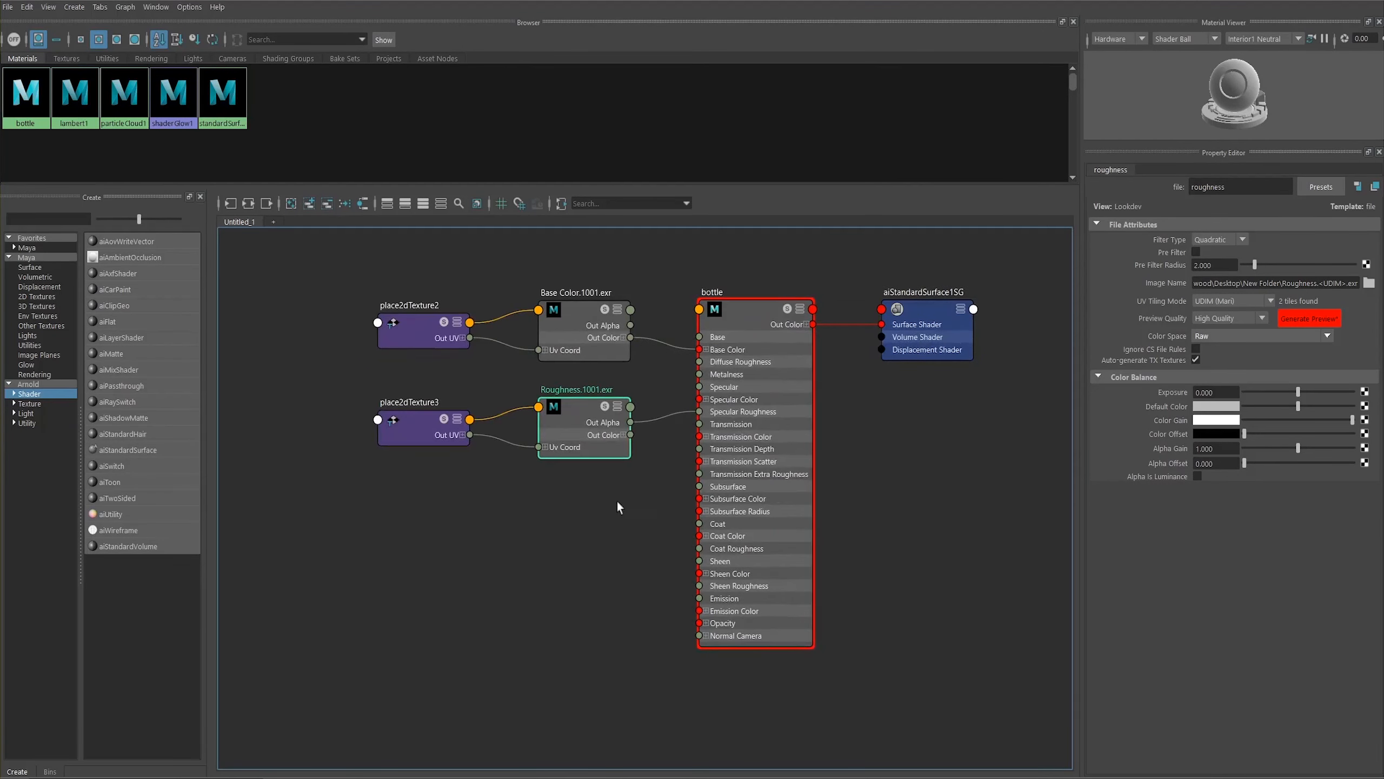
alt+middle_drag(639, 505, 664, 531)
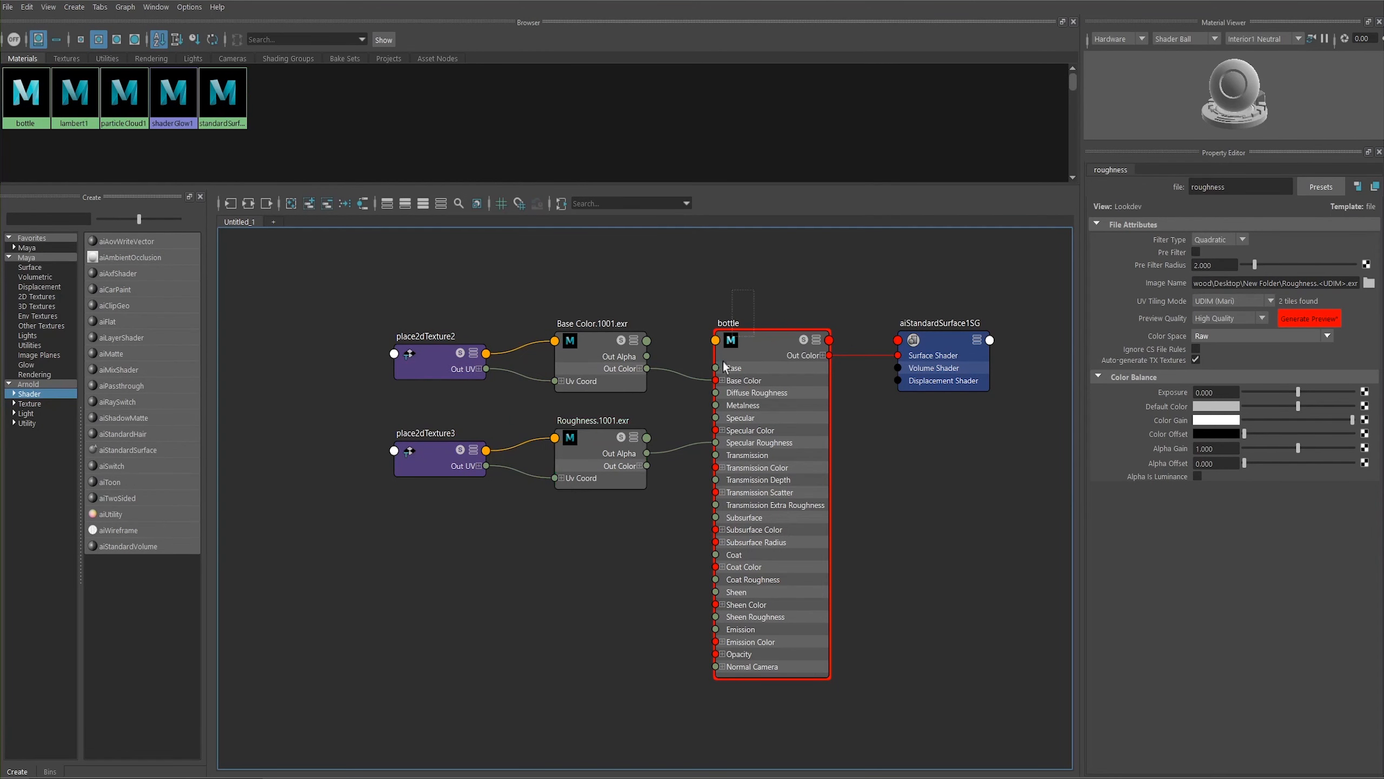
click(757, 336)
mouse_move(787, 297)
alt+right_down()
mouse_move(757, 302)
mouse_move(780, 300)
alt+right_up()
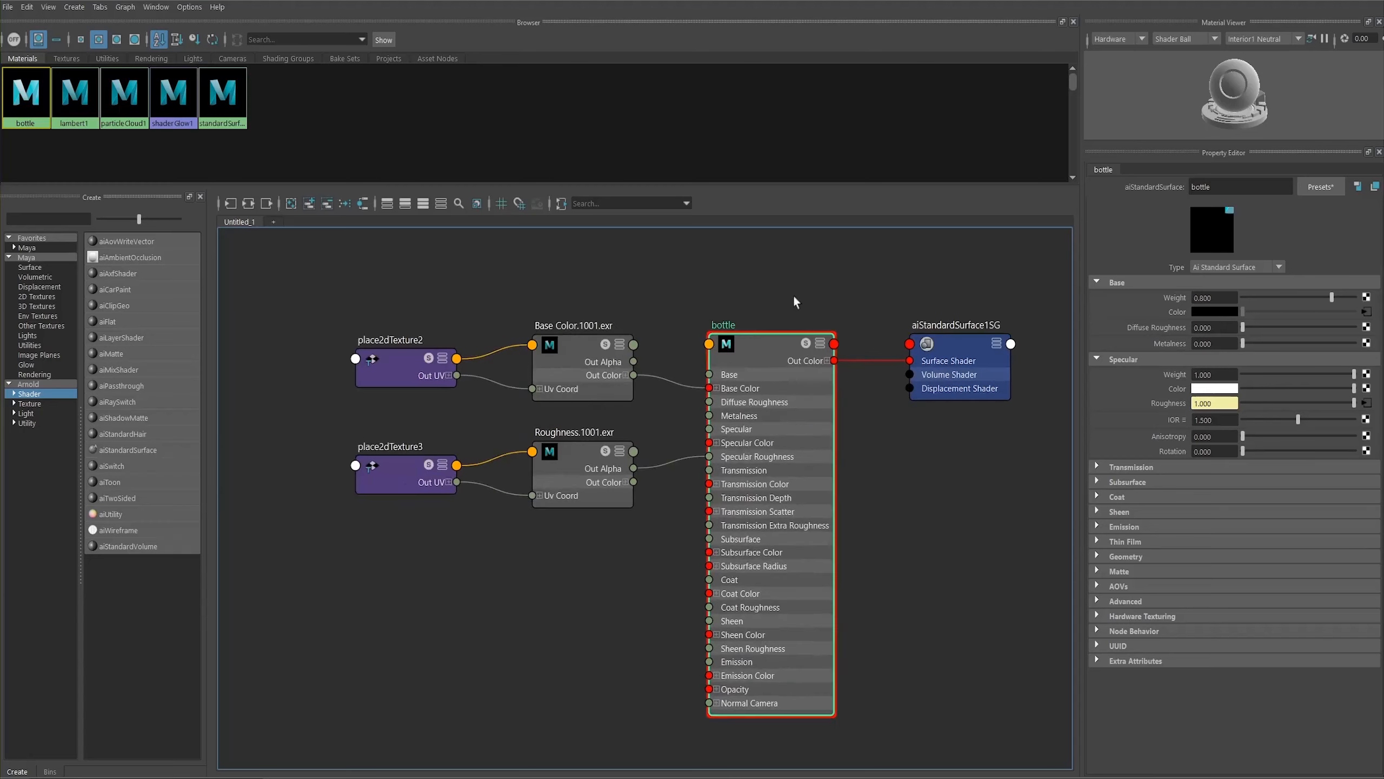
alt+middle_drag(779, 300, 842, 272)
alt+right_drag(842, 272, 785, 276)
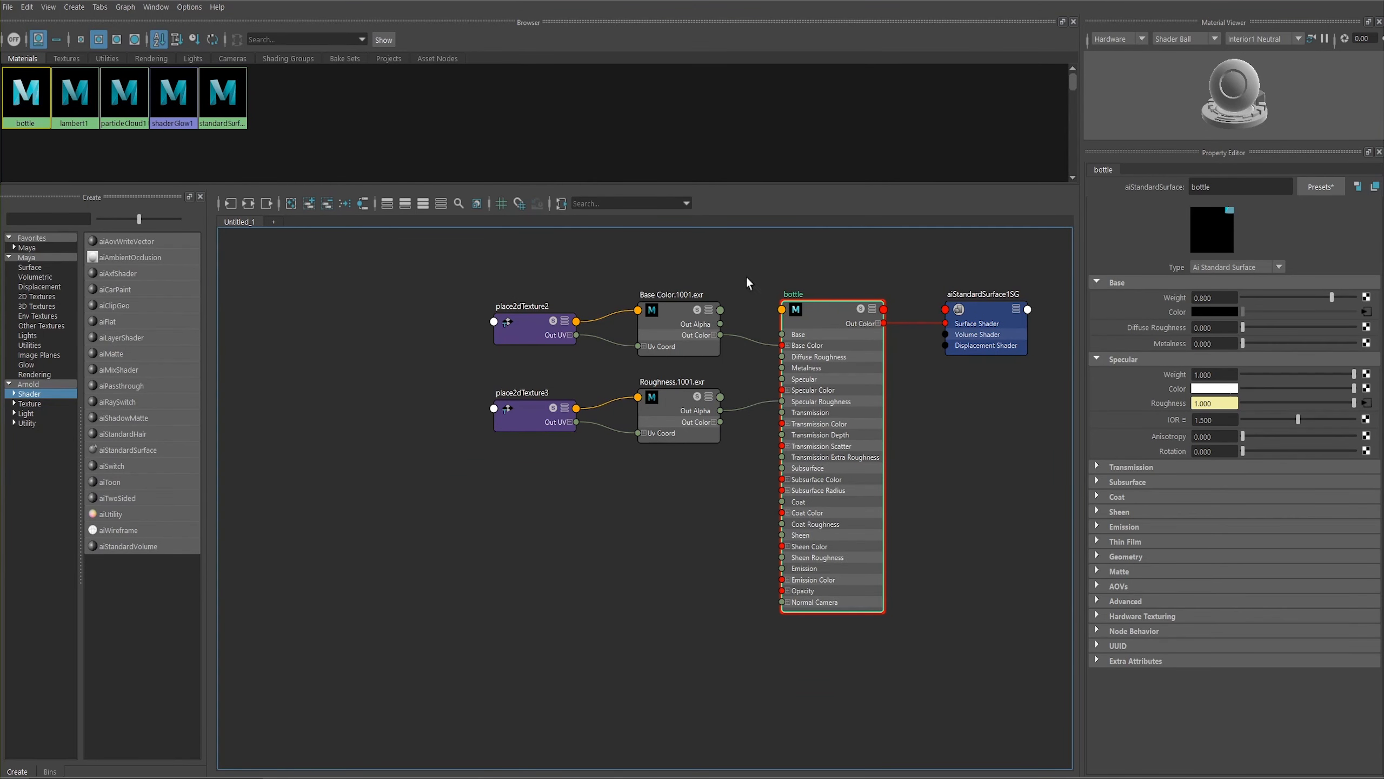
click(653, 316)
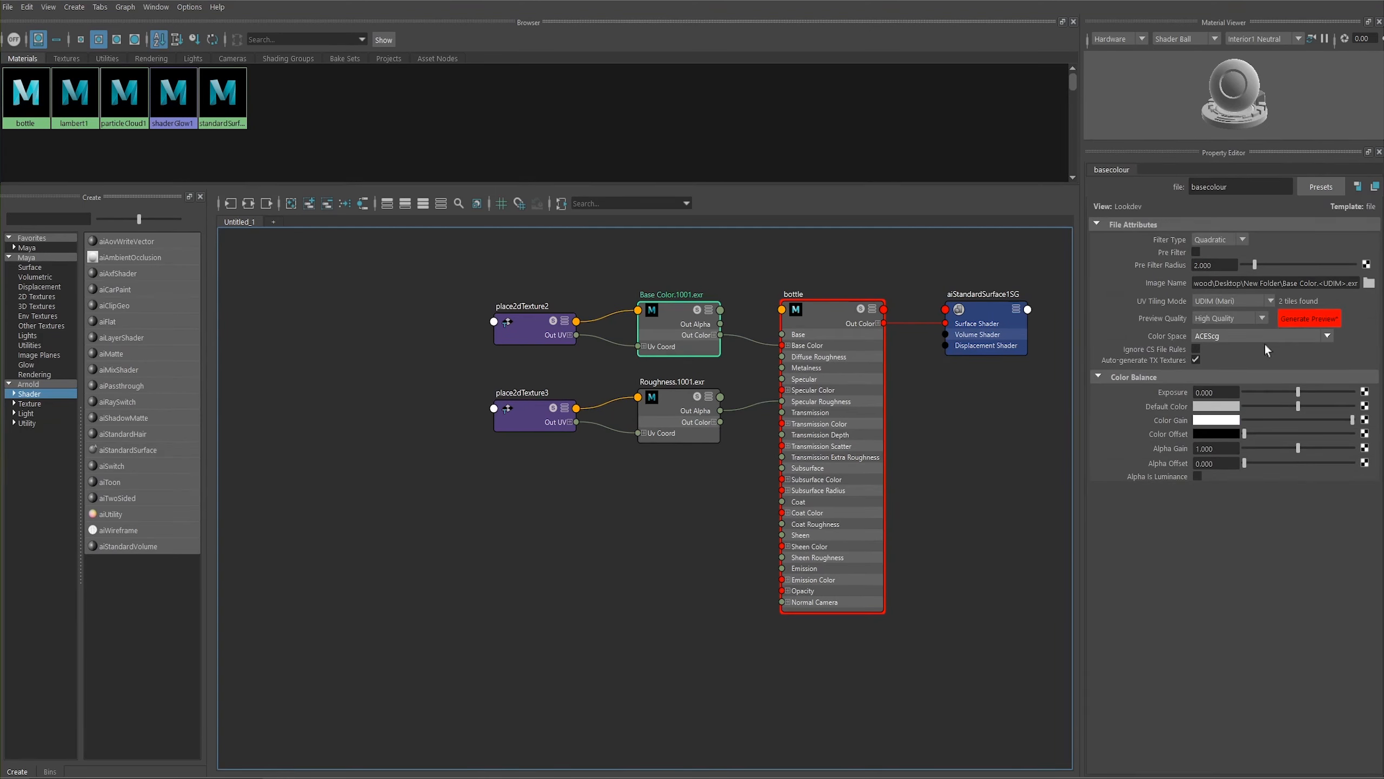
alt+middle_drag(641, 480, 636, 530)
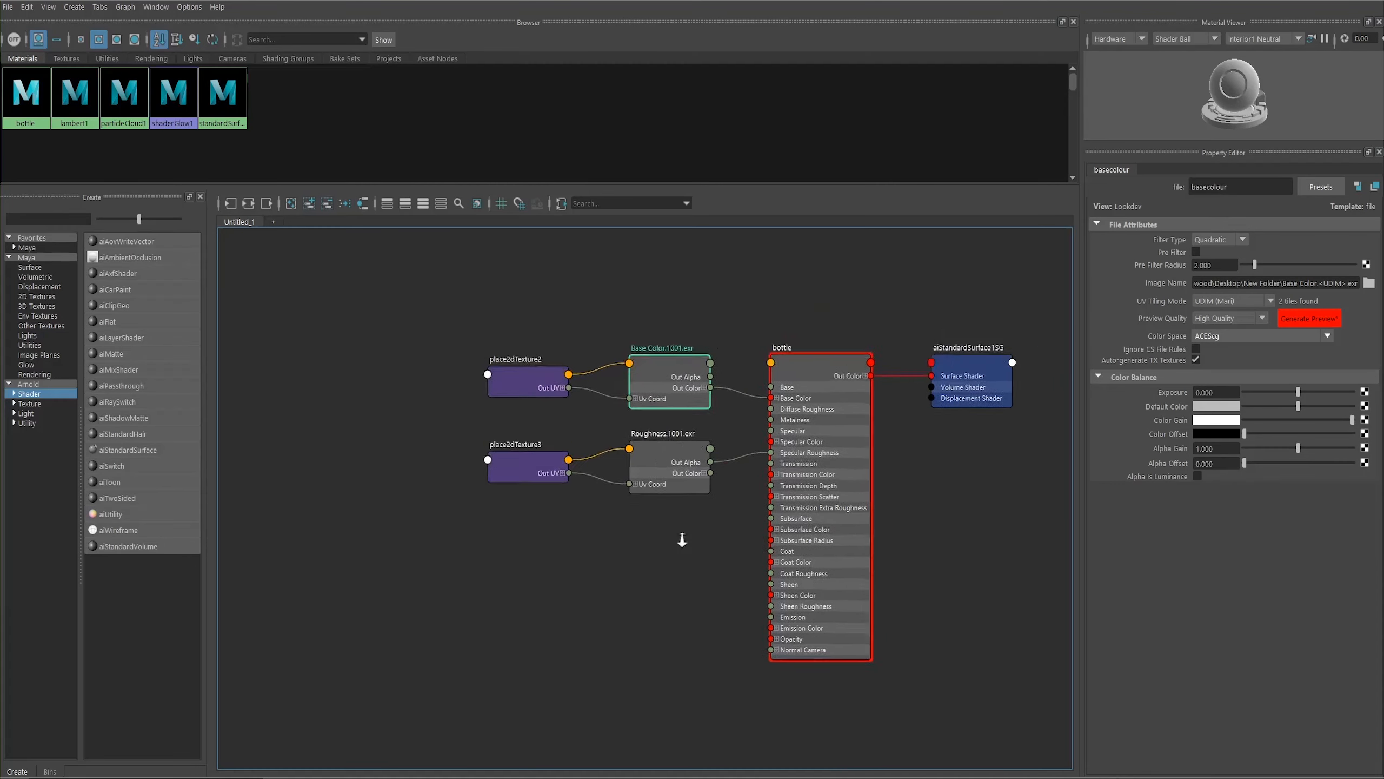
scroll(682, 534, up, 4)
alt+middle_drag(816, 540, 851, 563)
scroll(797, 566, down, 2)
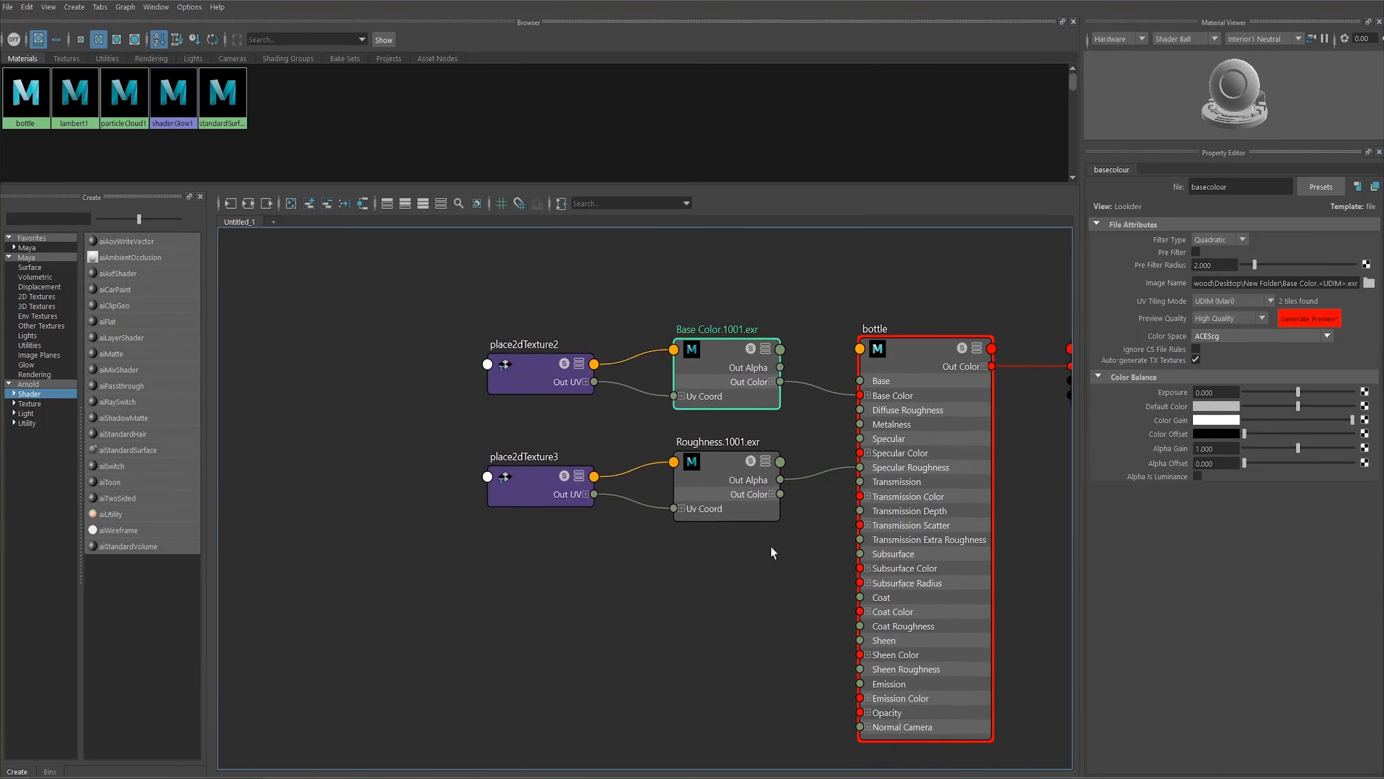
Step: Expand the roughness texture's Out Color, examine its R, G and B outputs beside Out Alpha, and collapse it again
drag(718, 454, 732, 463)
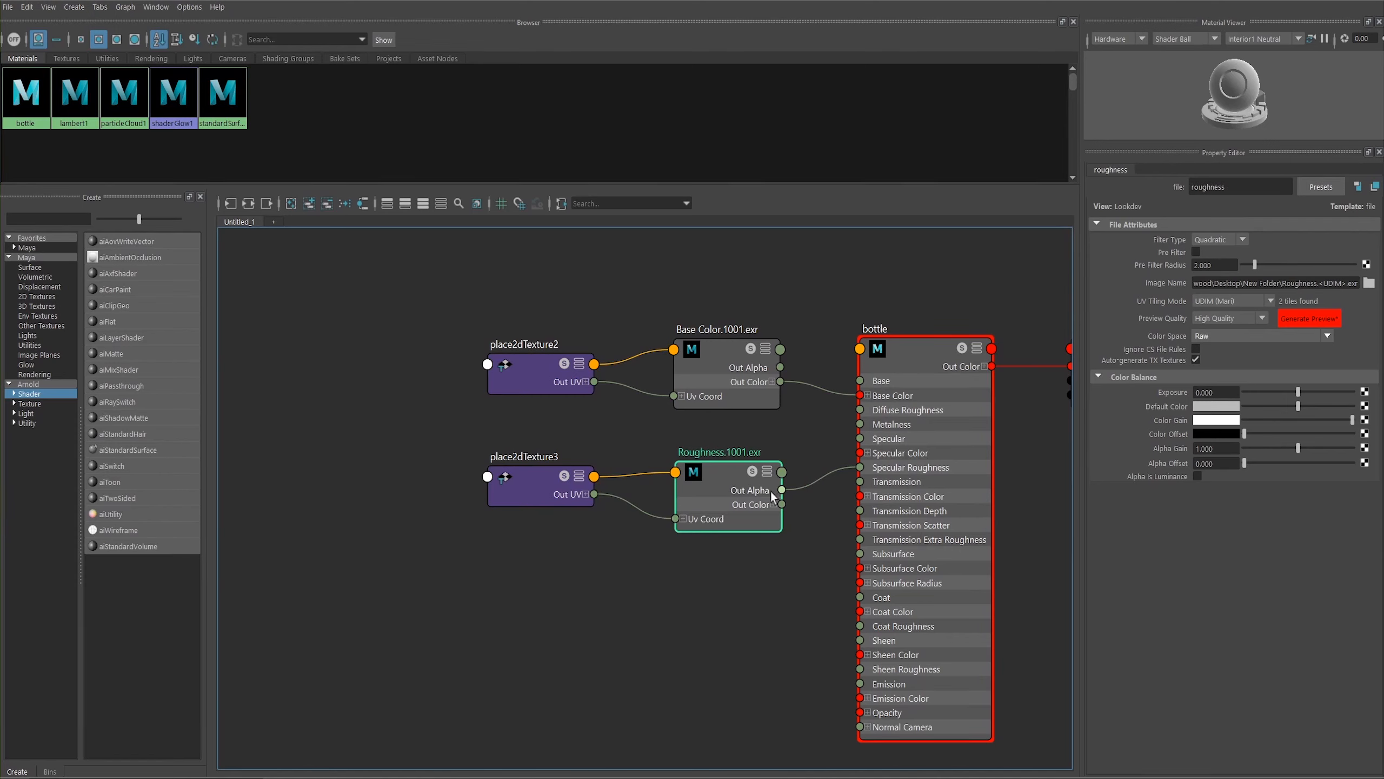
drag(730, 471, 717, 468)
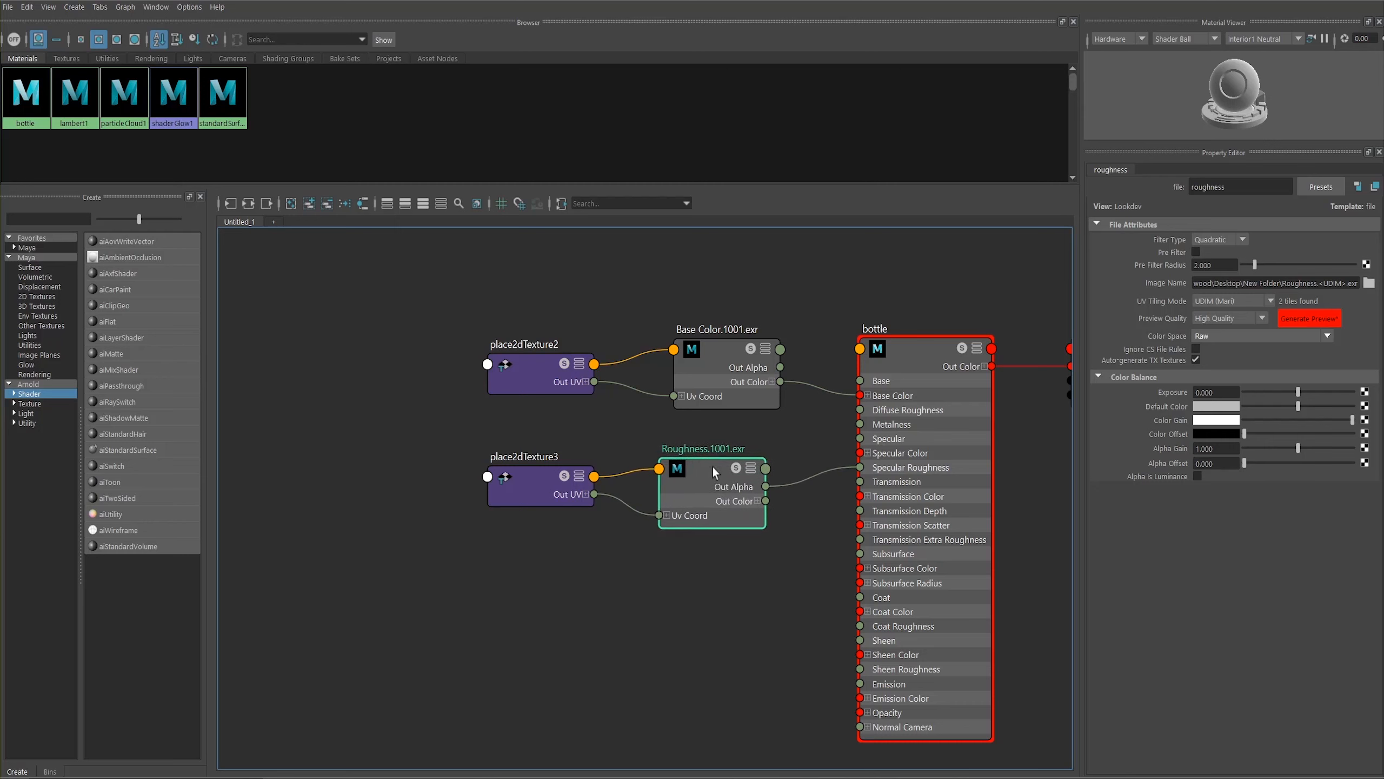
click(762, 501)
drag(702, 469, 716, 469)
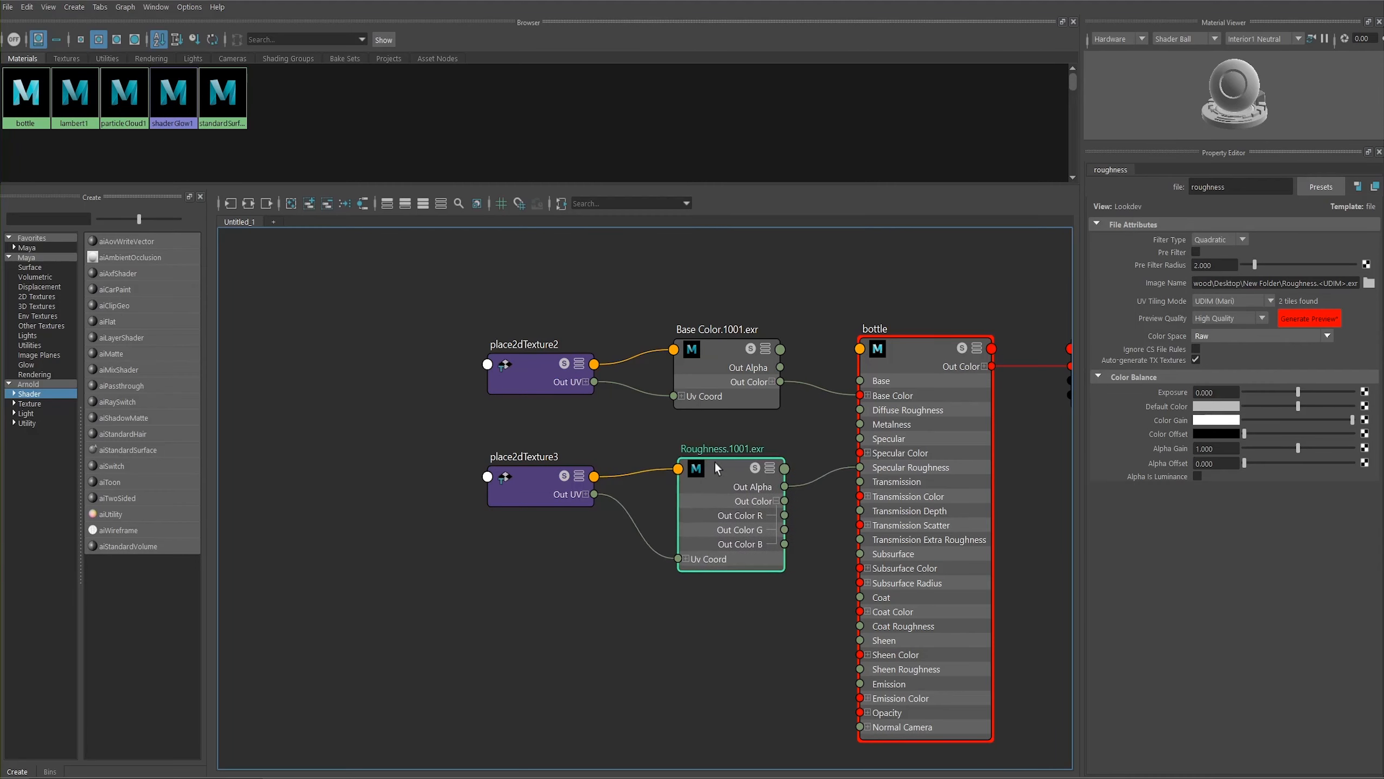
alt+middle_drag(772, 425, 734, 403)
alt+right_drag(776, 406, 818, 426)
alt+middle_drag(833, 401, 866, 363)
alt+right_drag(835, 365, 820, 405)
alt+middle_drag(848, 374, 866, 396)
drag(720, 426, 711, 414)
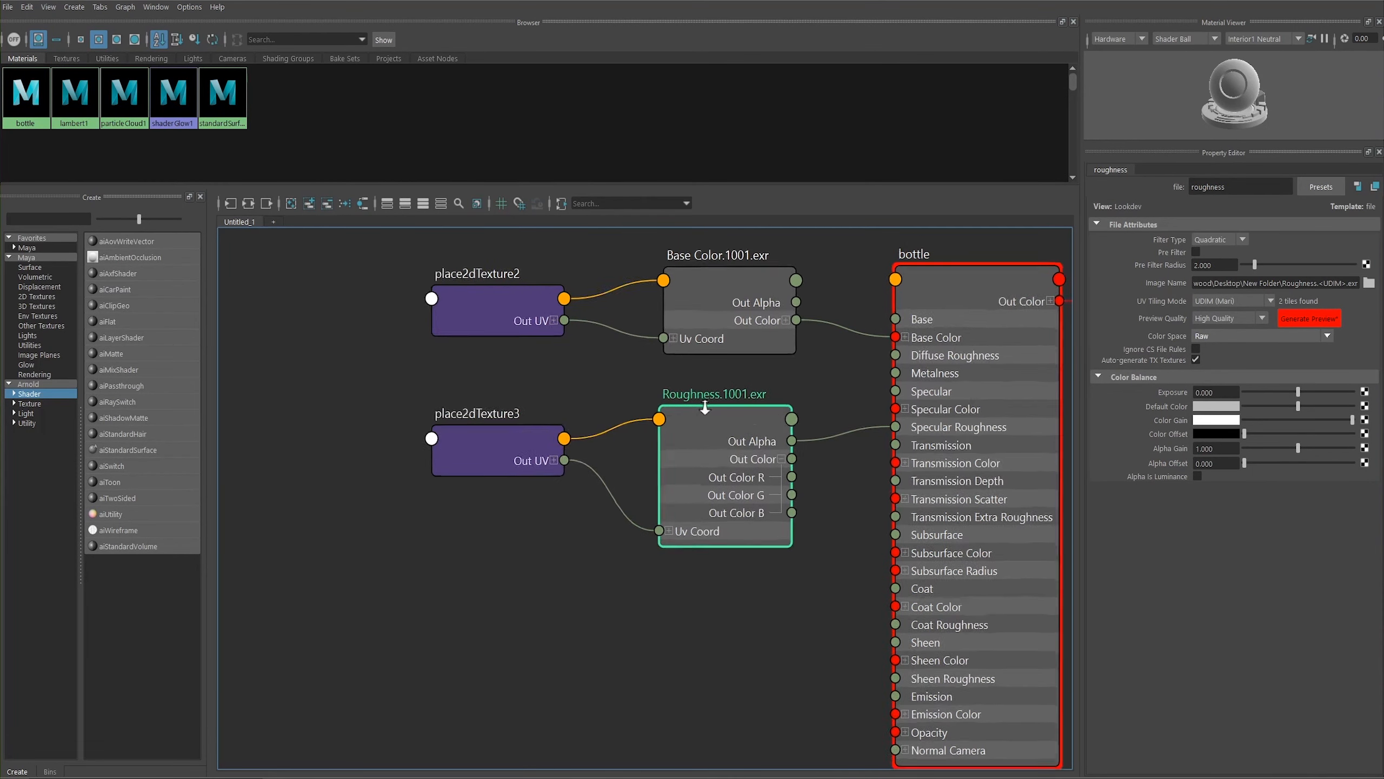
scroll(710, 405, down, 2)
alt+middle_drag(812, 396, 806, 431)
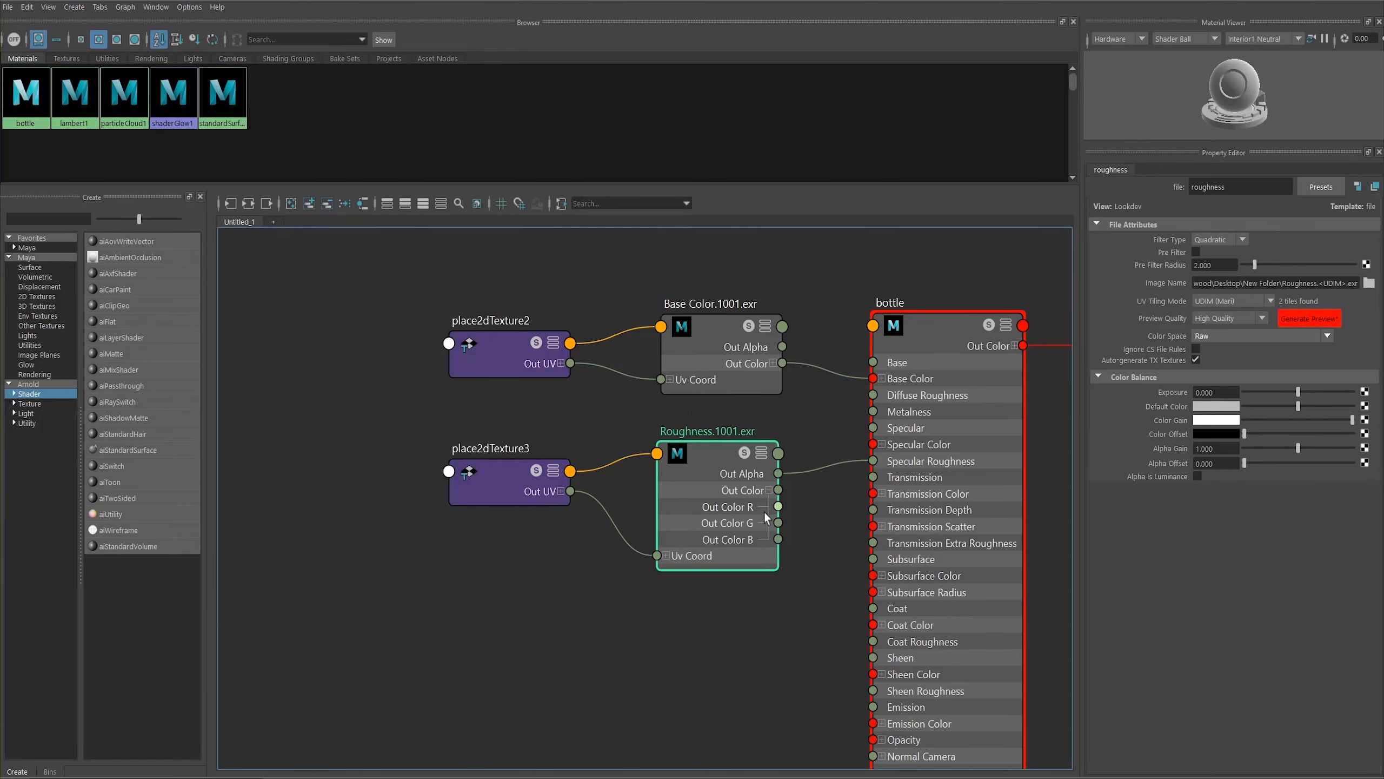
alt+middle_drag(695, 603, 666, 545)
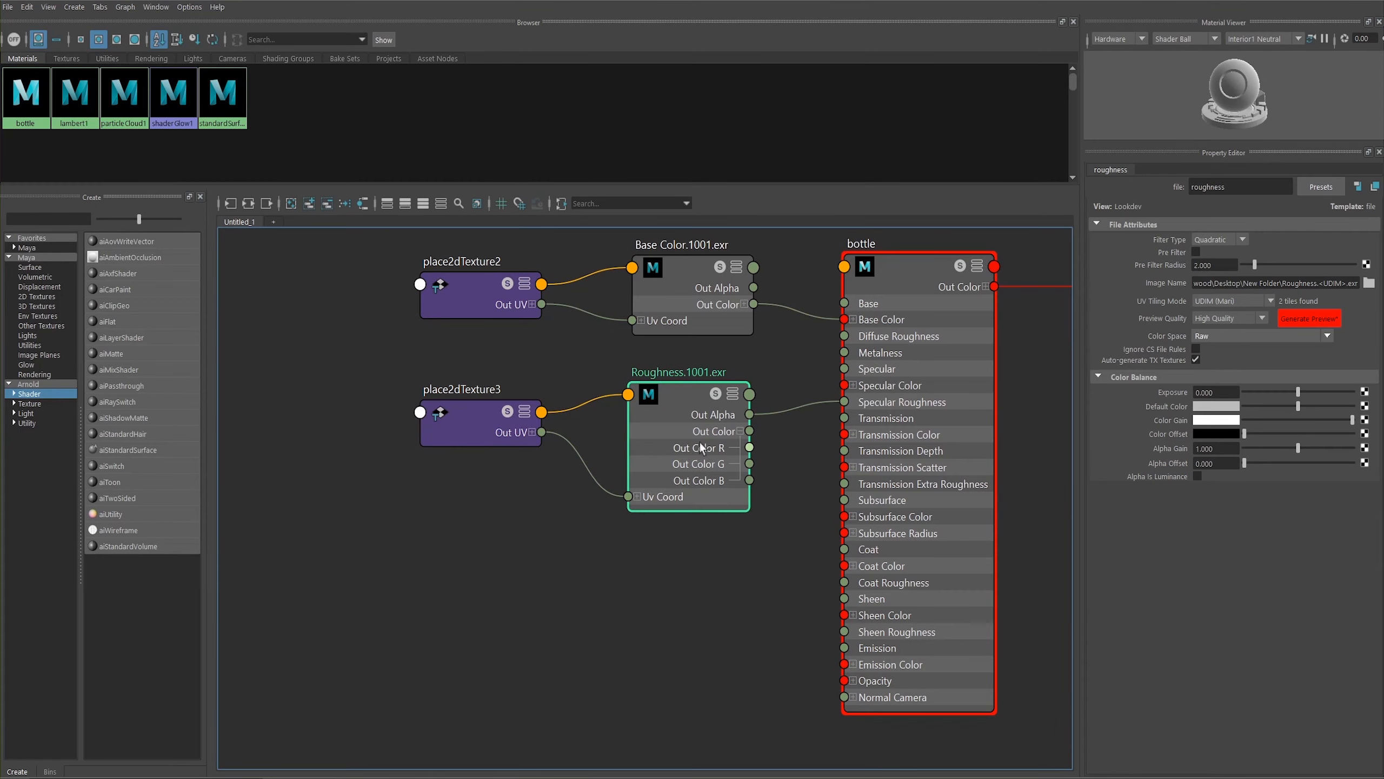
click(740, 431)
drag(679, 385, 680, 377)
scroll(683, 398, down, 3)
alt+middle_drag(648, 498, 568, 562)
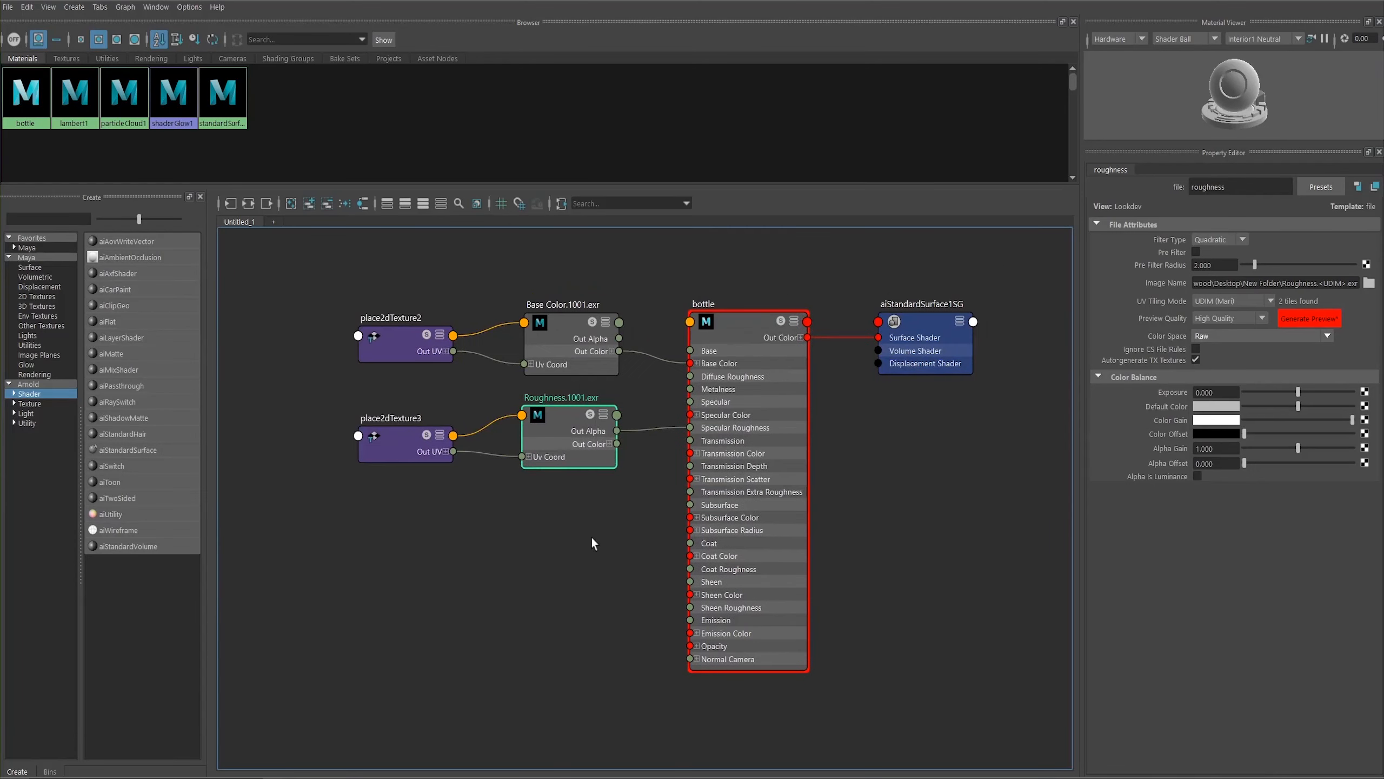
Step: Connect a new File texture to the bottle shader's Specular Weight and load Specular.1001.exr into it
click(751, 319)
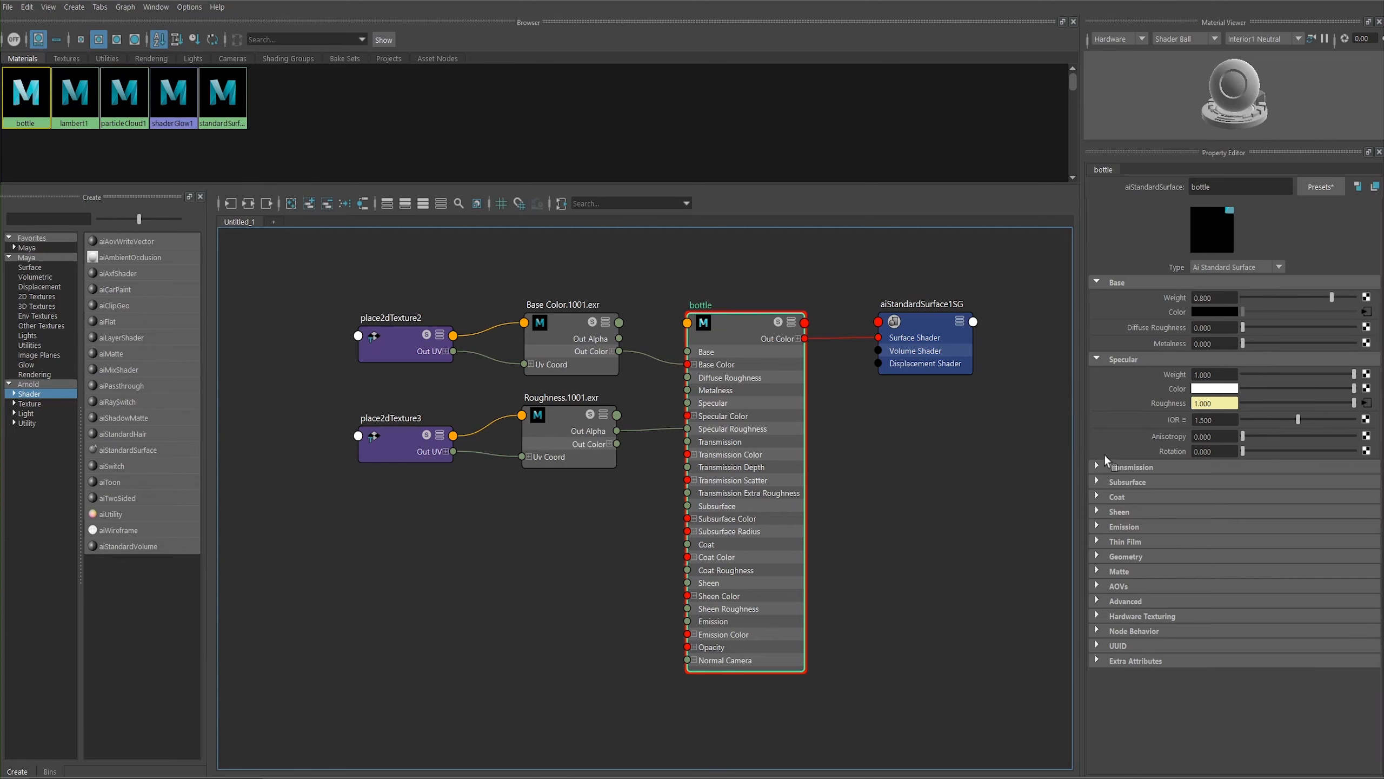
click(1367, 375)
click(493, 257)
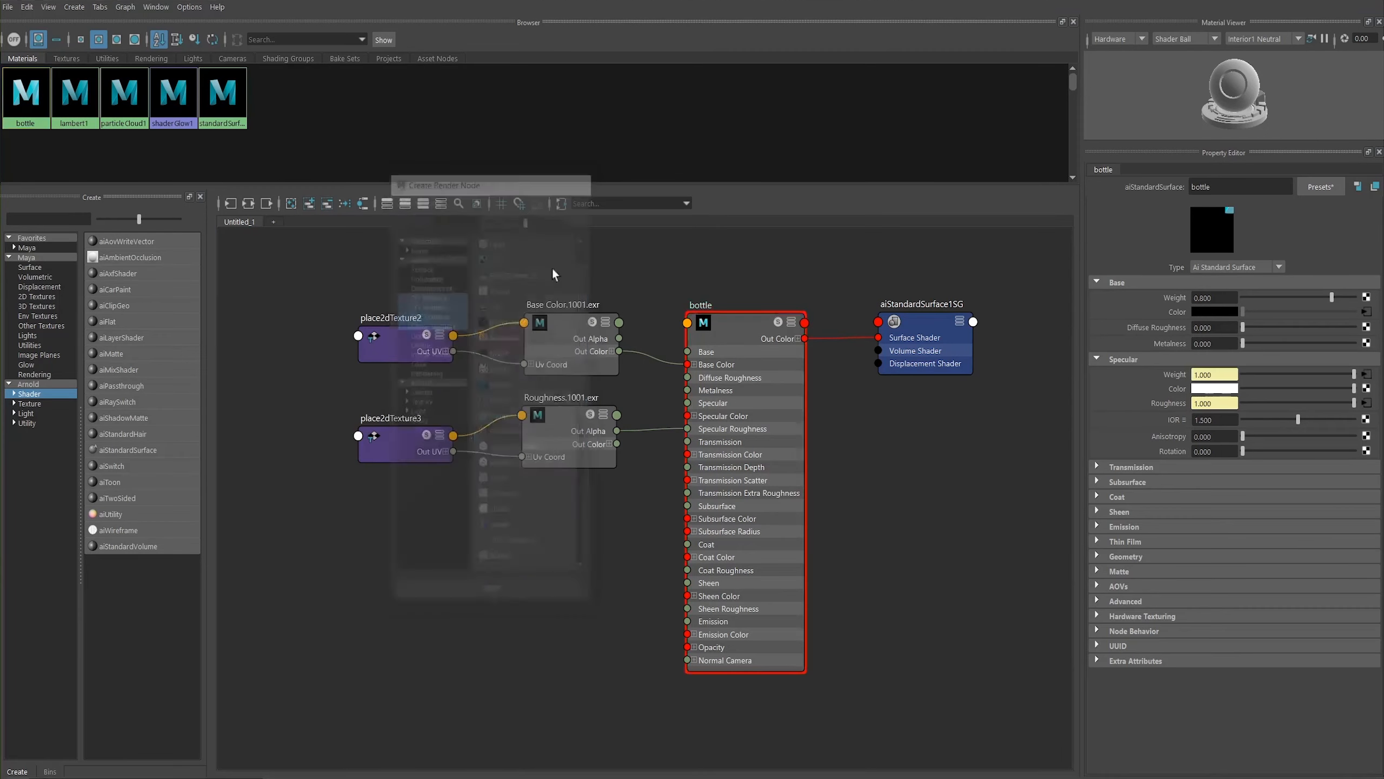
click(1369, 282)
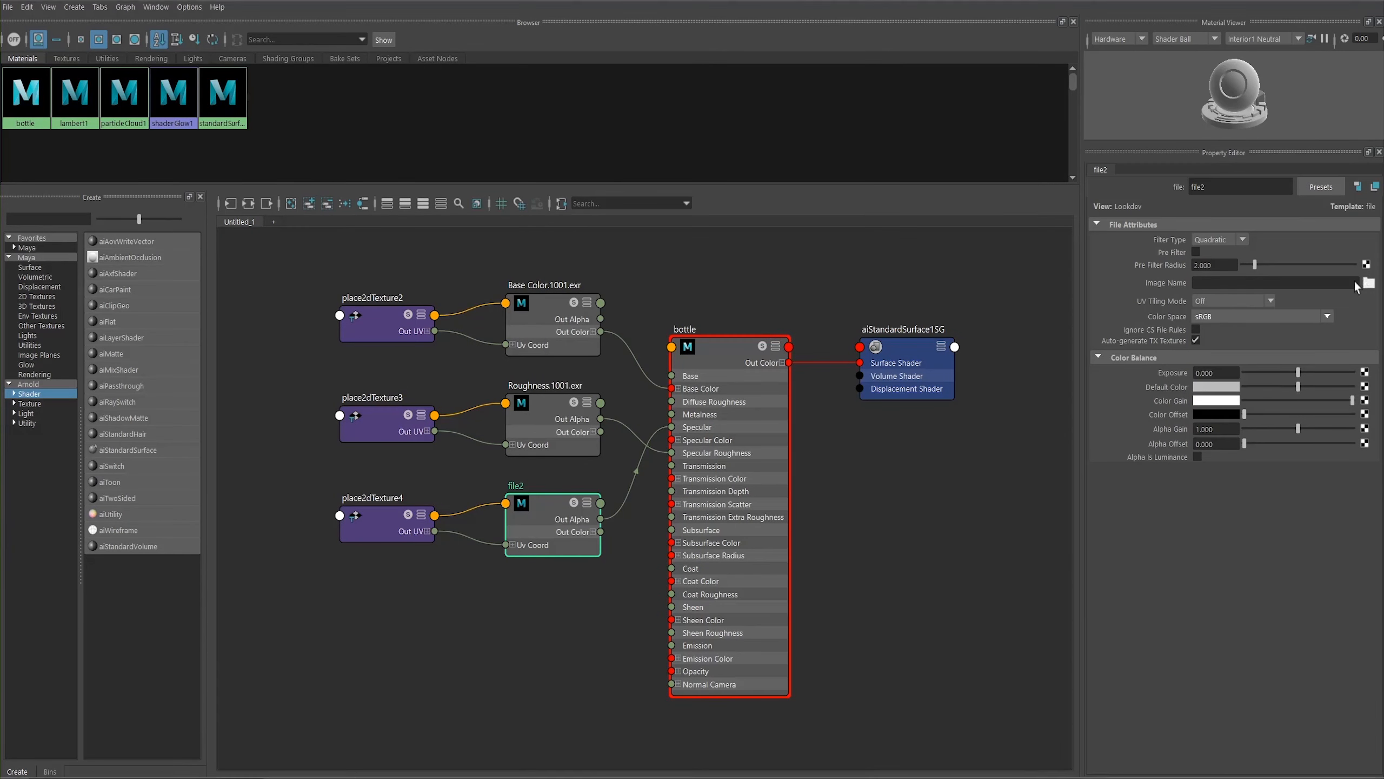
double_click(413, 438)
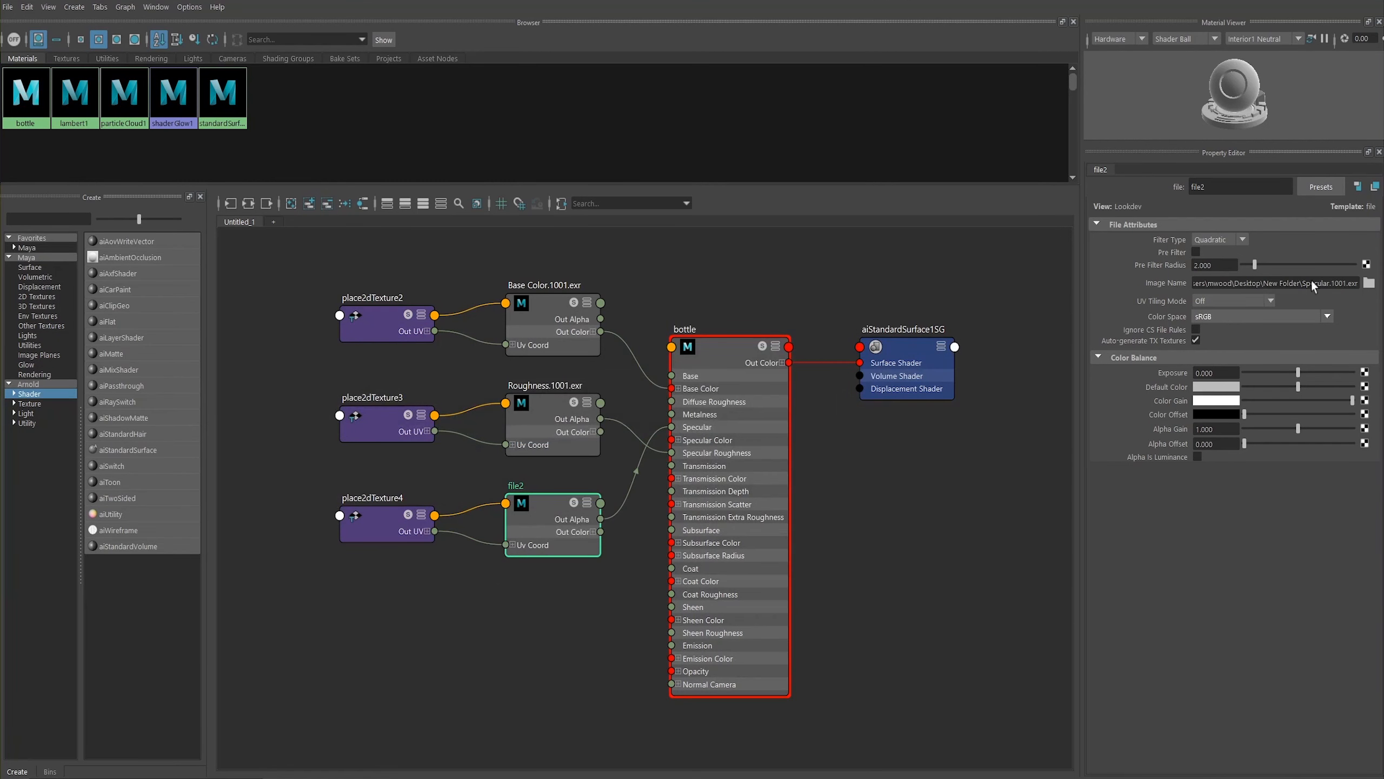
Step: Set the specular texture's UV tiling mode to UDIM (Mari) and rename its node as specular
click(1199, 300)
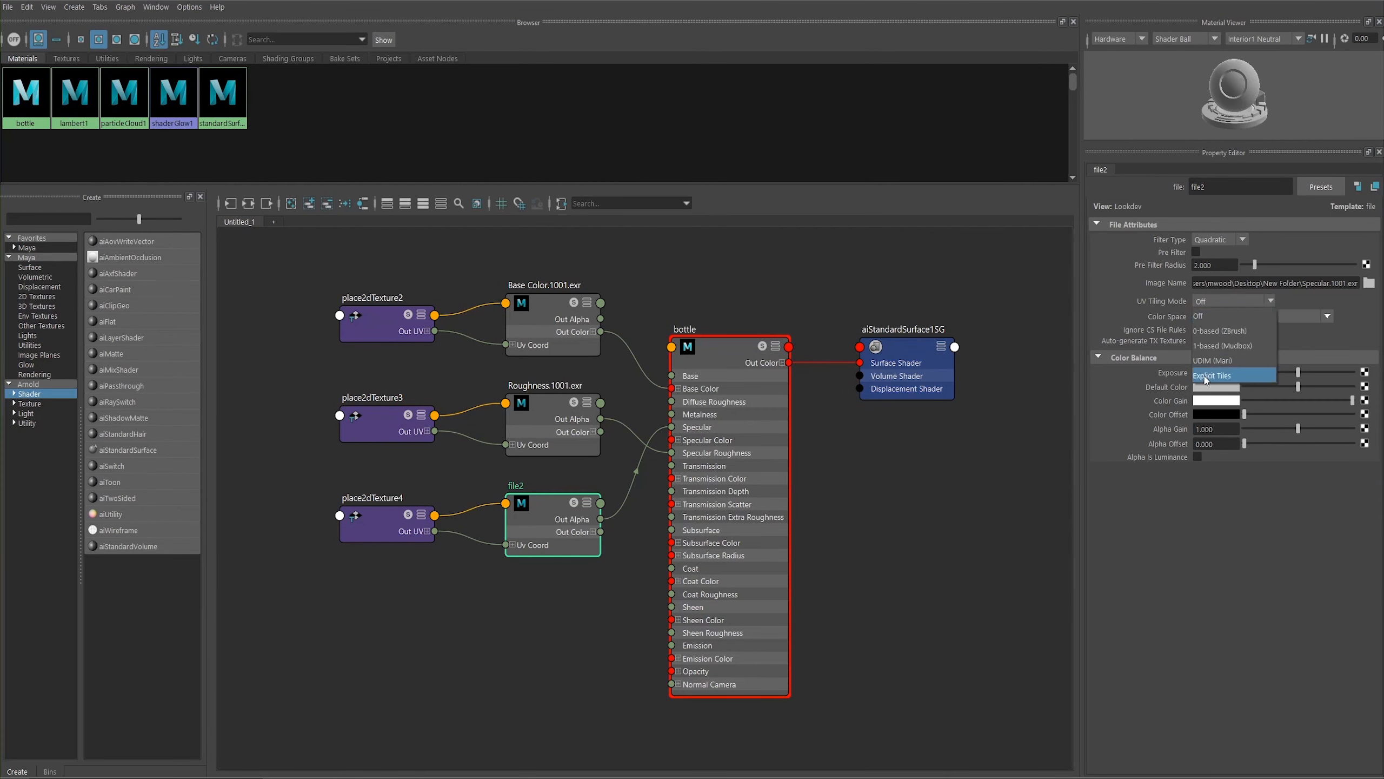
click(1206, 362)
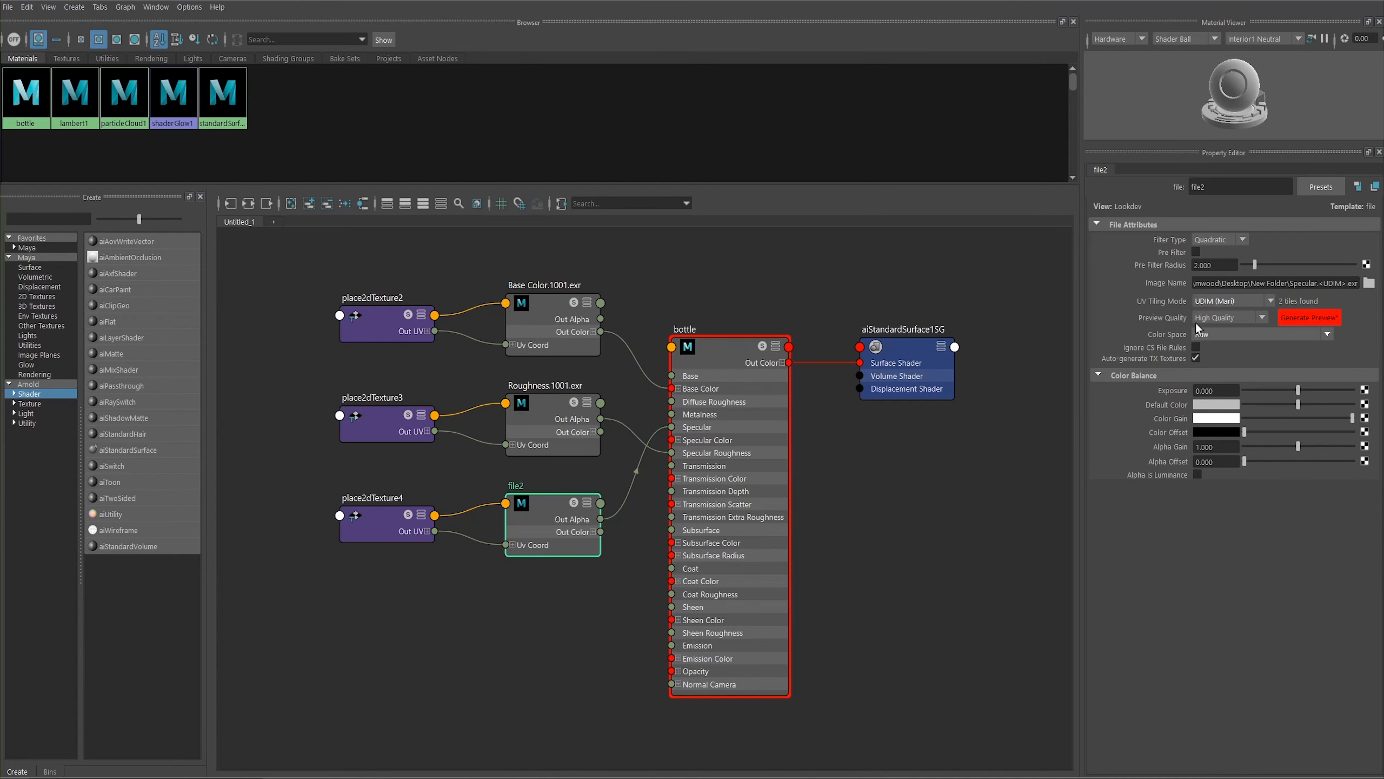
double_click(1220, 190)
text(specular)
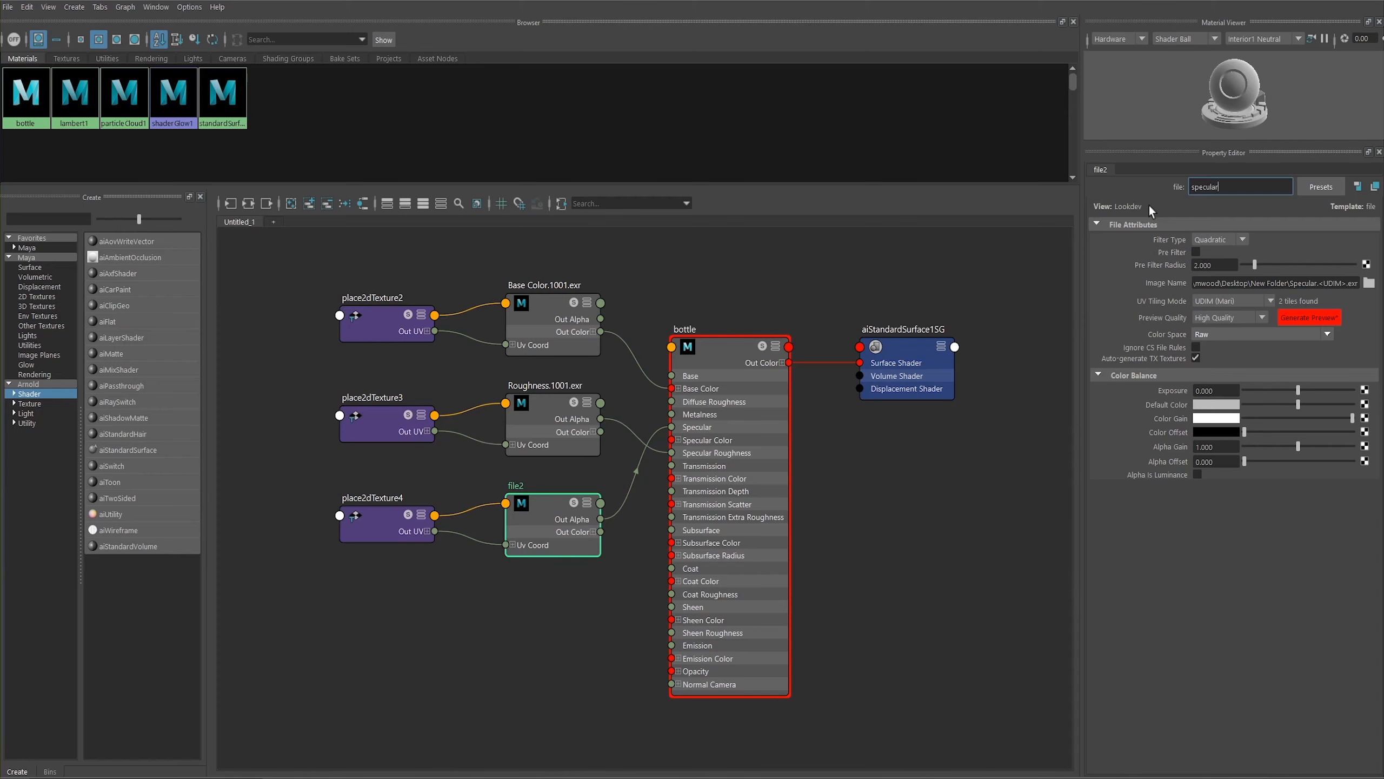
key(Return)
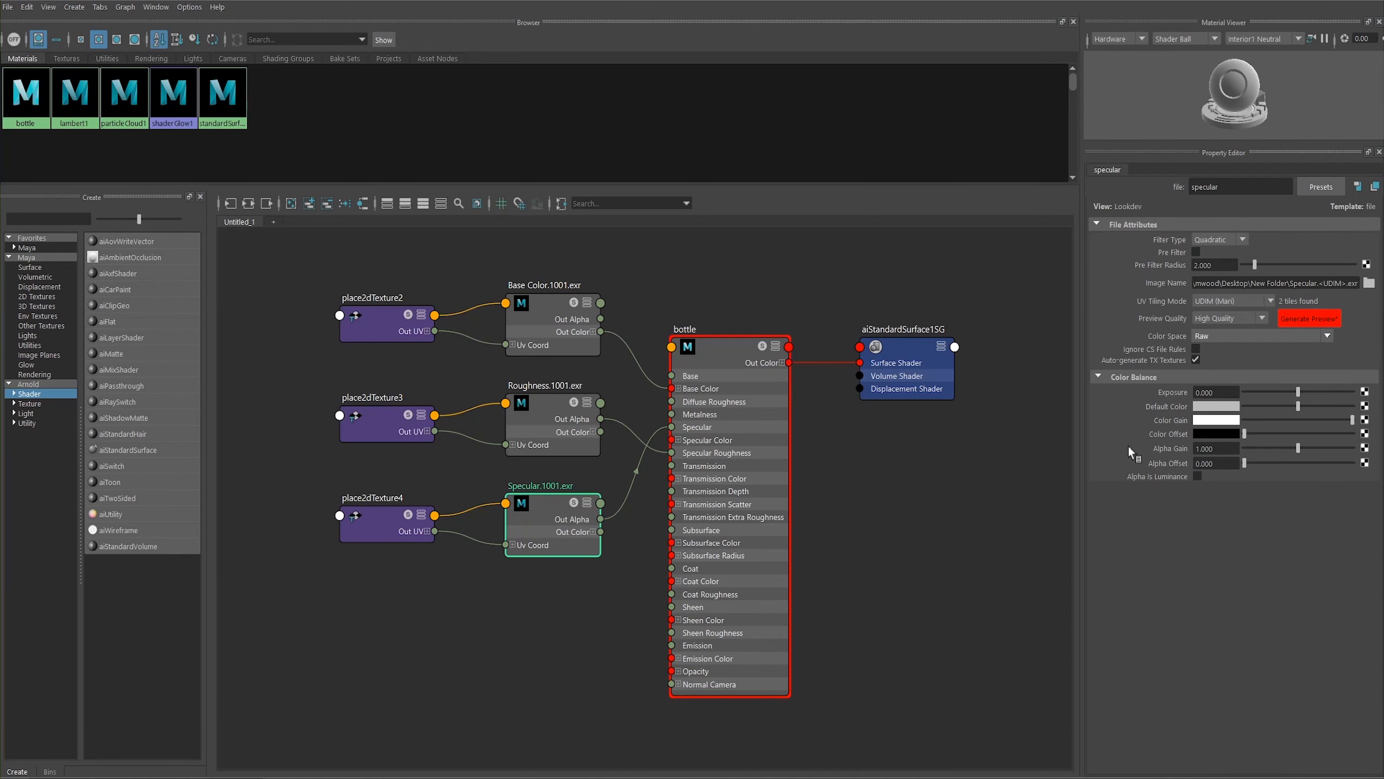
Step: Connect a new File texture to the bottle shader's Transmission Weight and load Transmission_Weight.1001.exr into it
alt+middle_drag(639, 592, 707, 539)
alt+middle_drag(624, 537, 638, 447)
drag(638, 436, 631, 429)
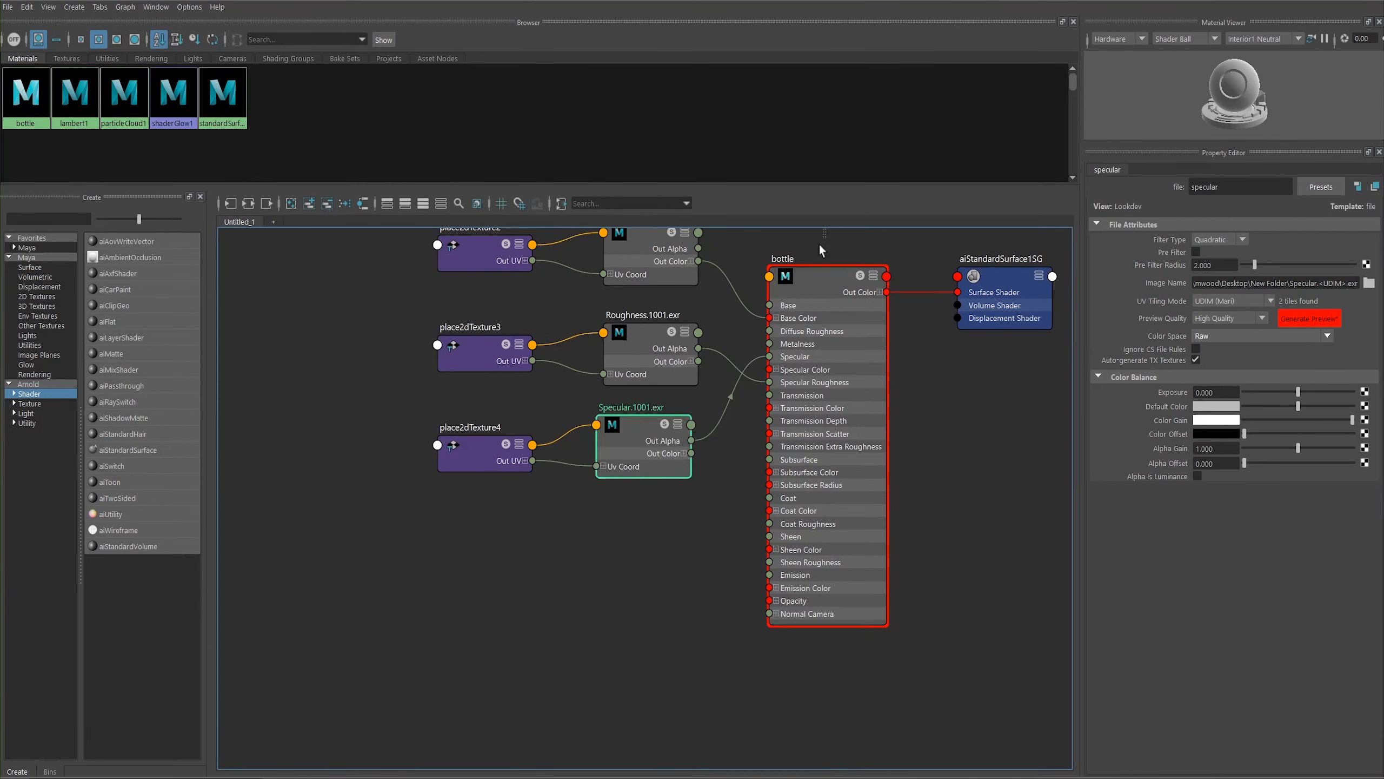
click(831, 327)
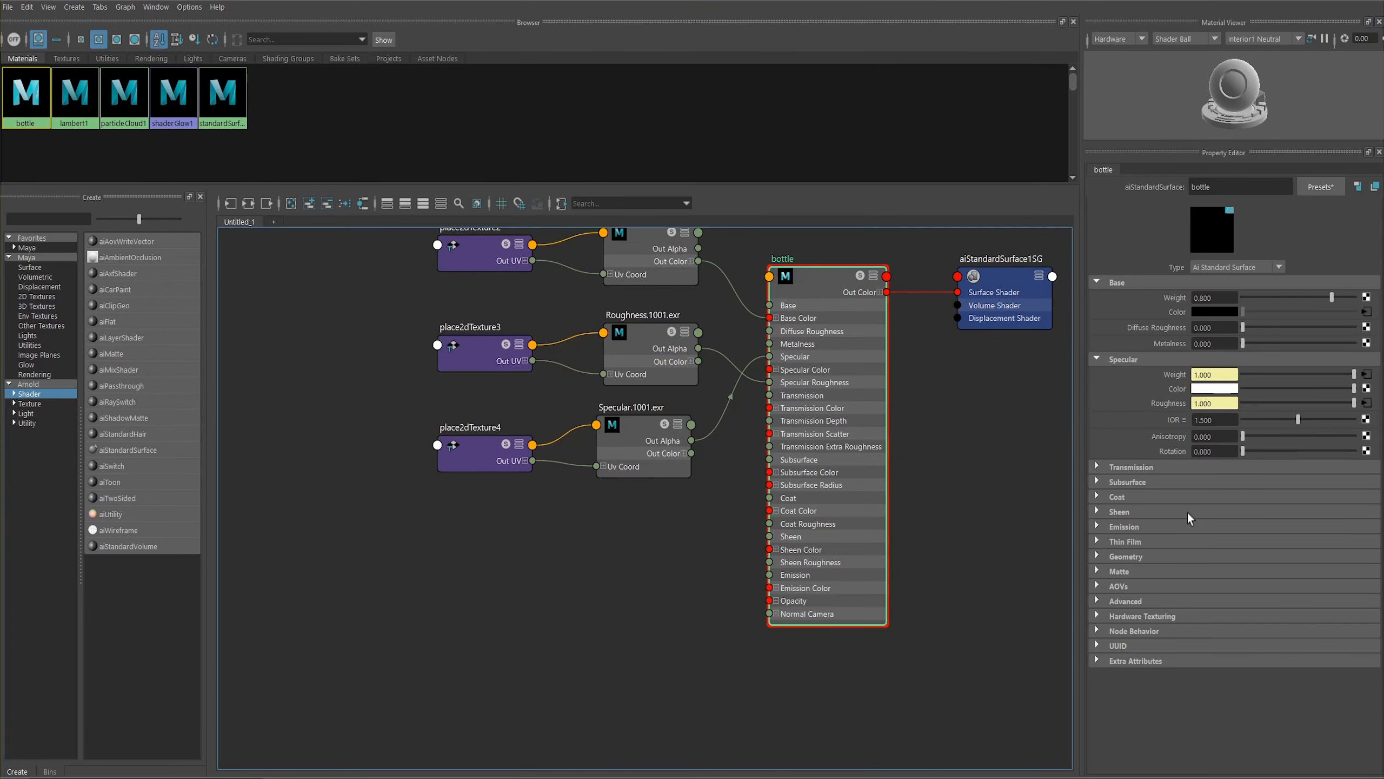
click(1098, 466)
alt+middle_drag(508, 558, 531, 556)
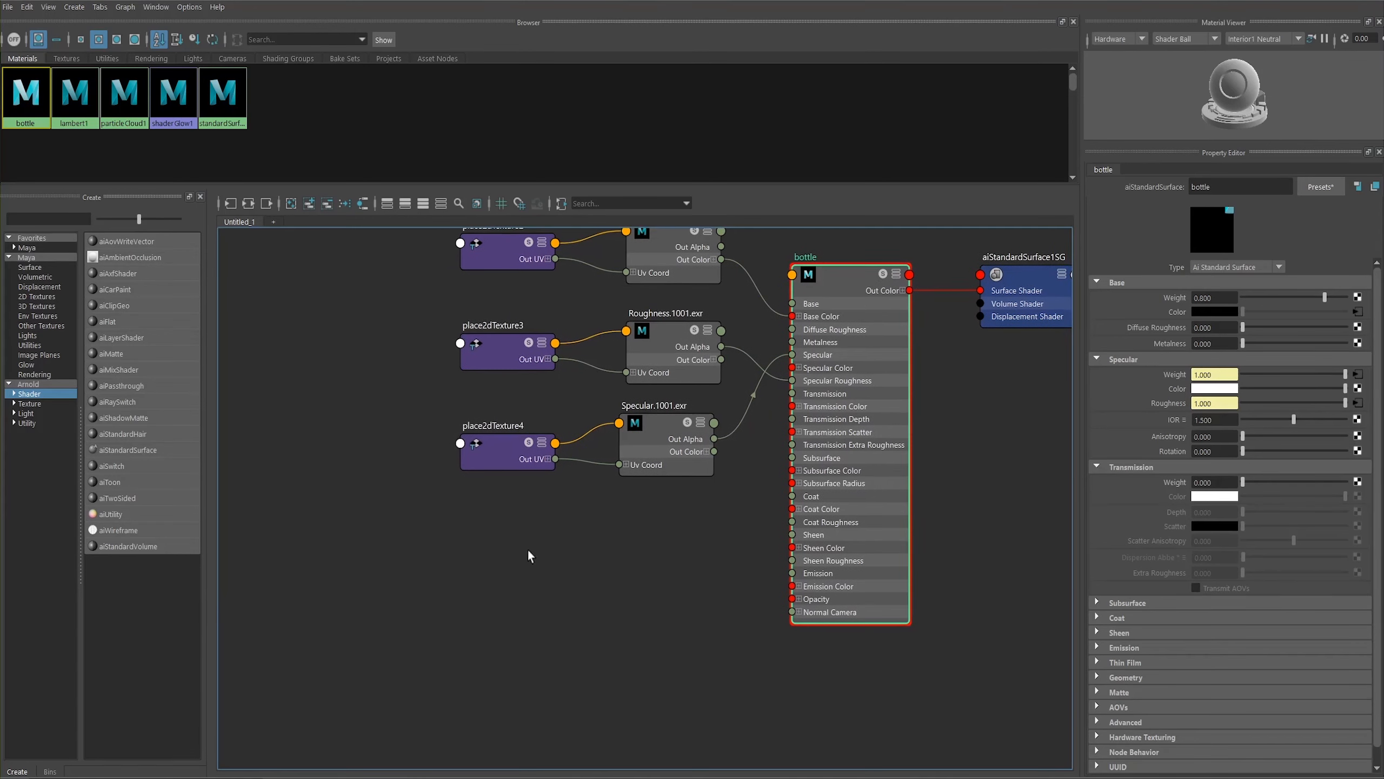
click(1357, 482)
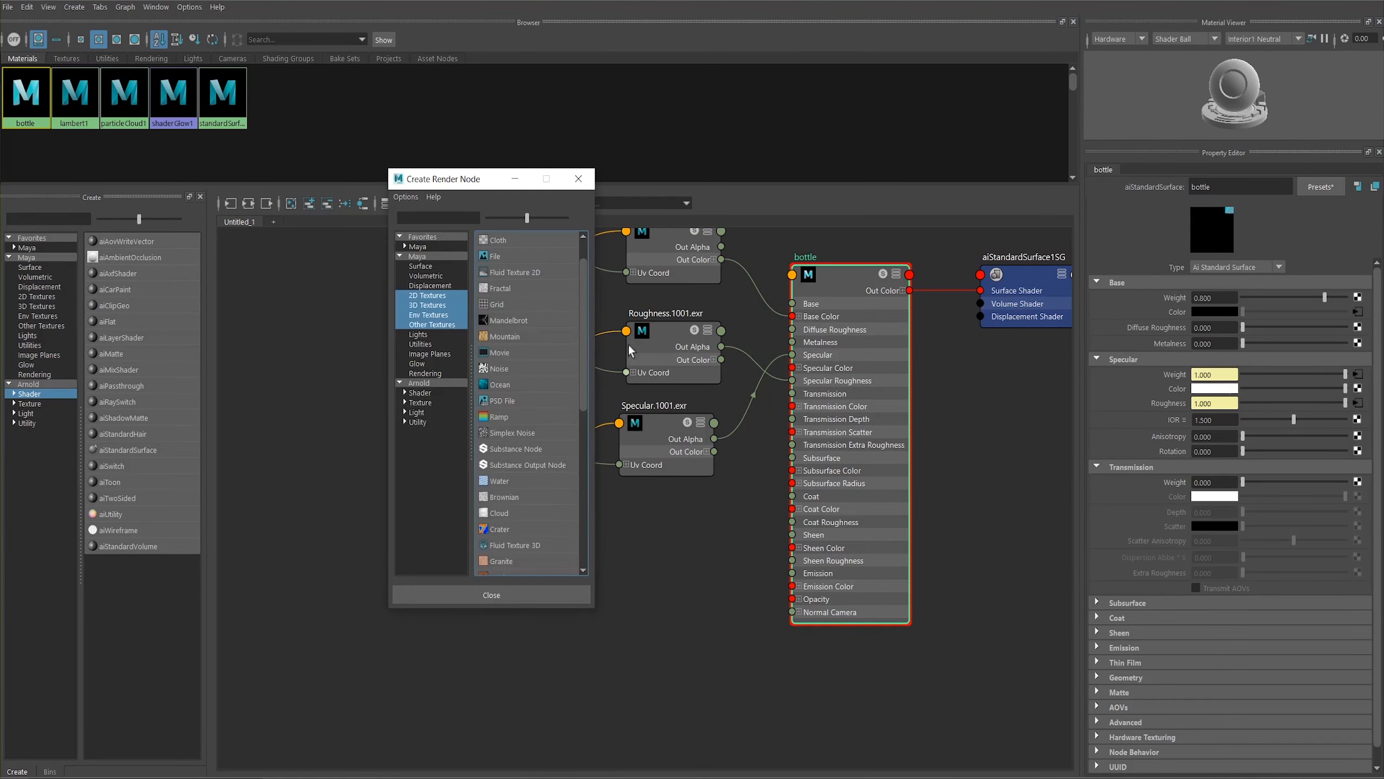
click(515, 257)
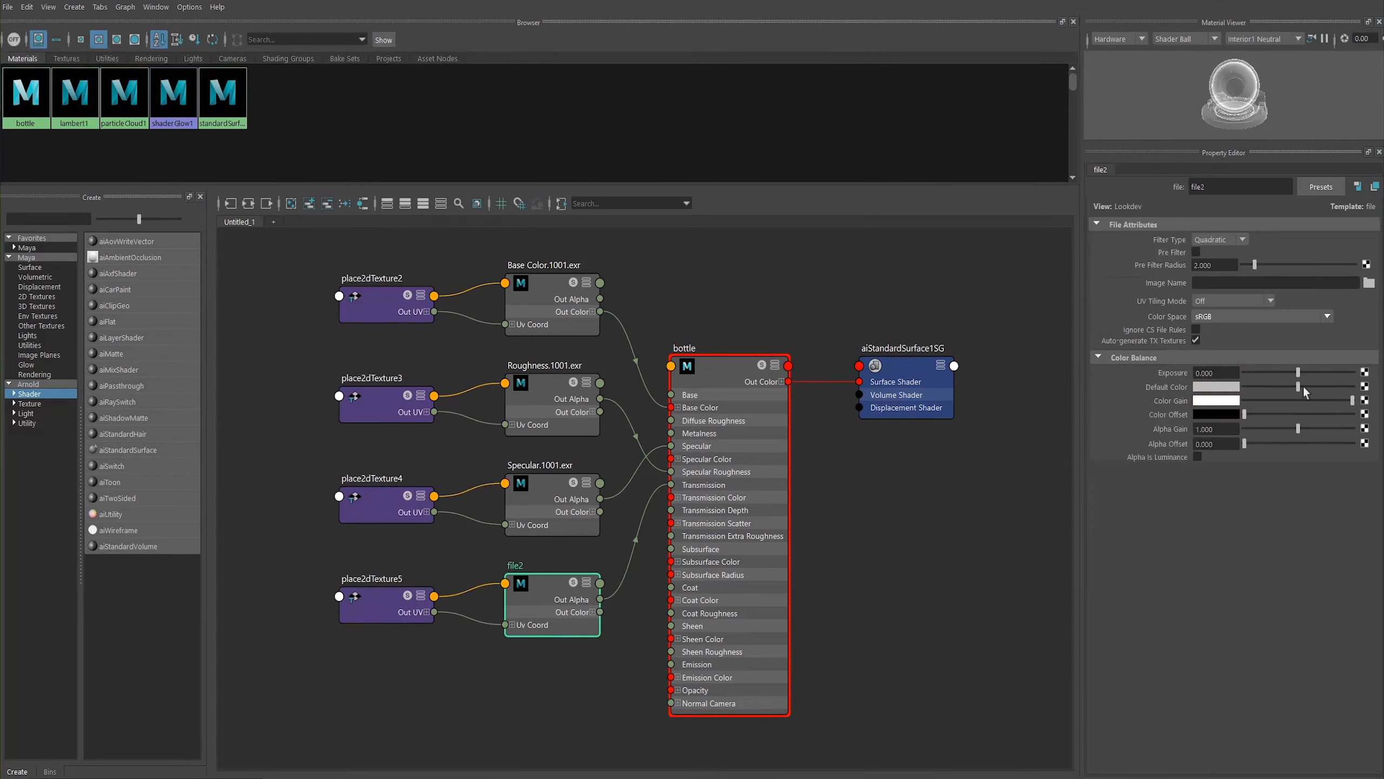
click(1369, 282)
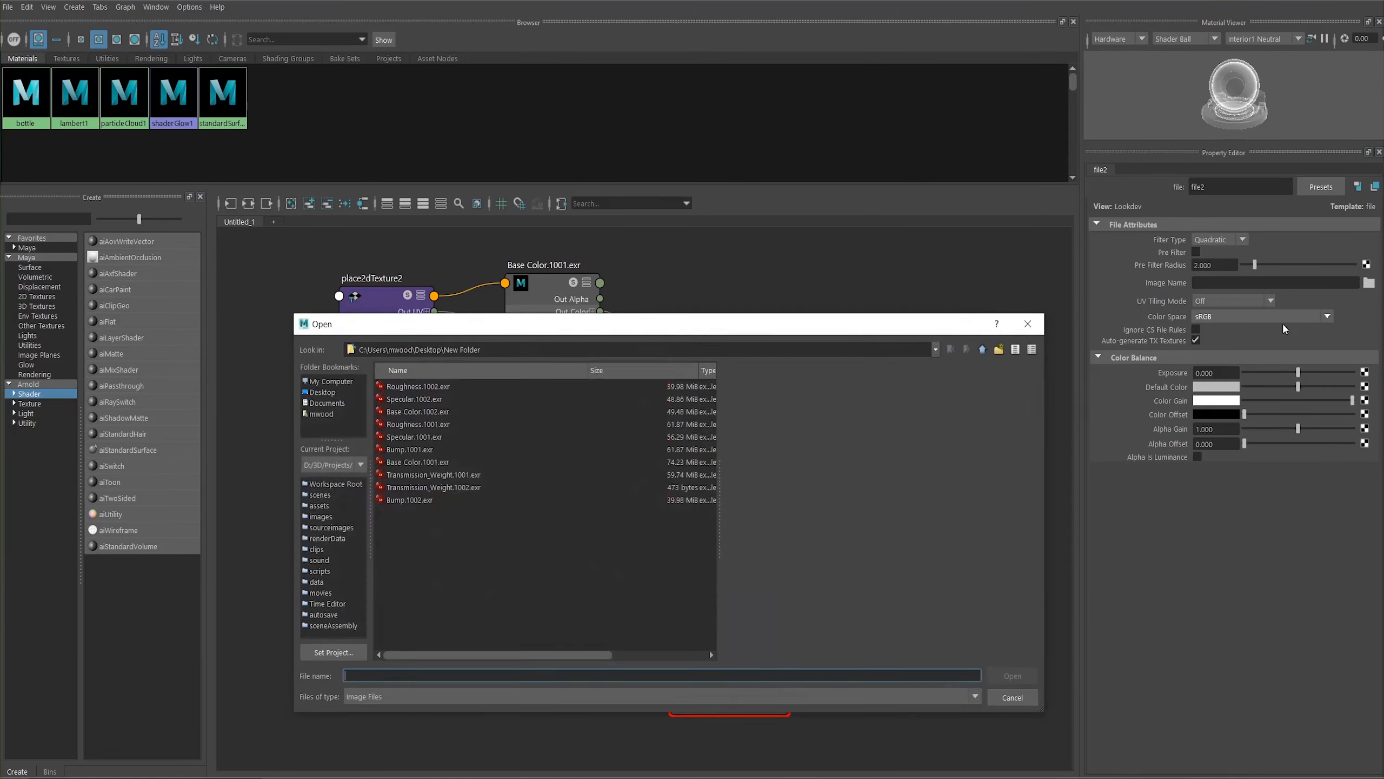
click(435, 475)
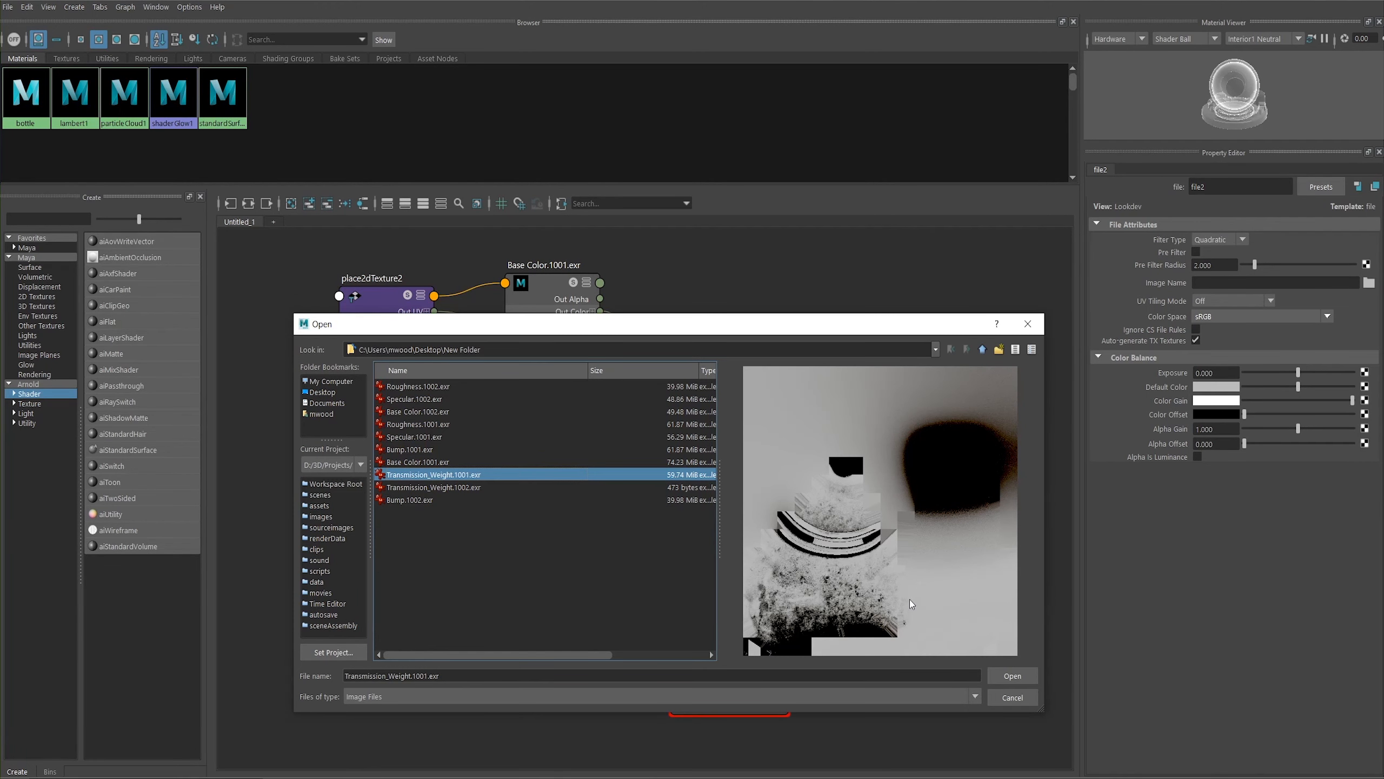
key(Return)
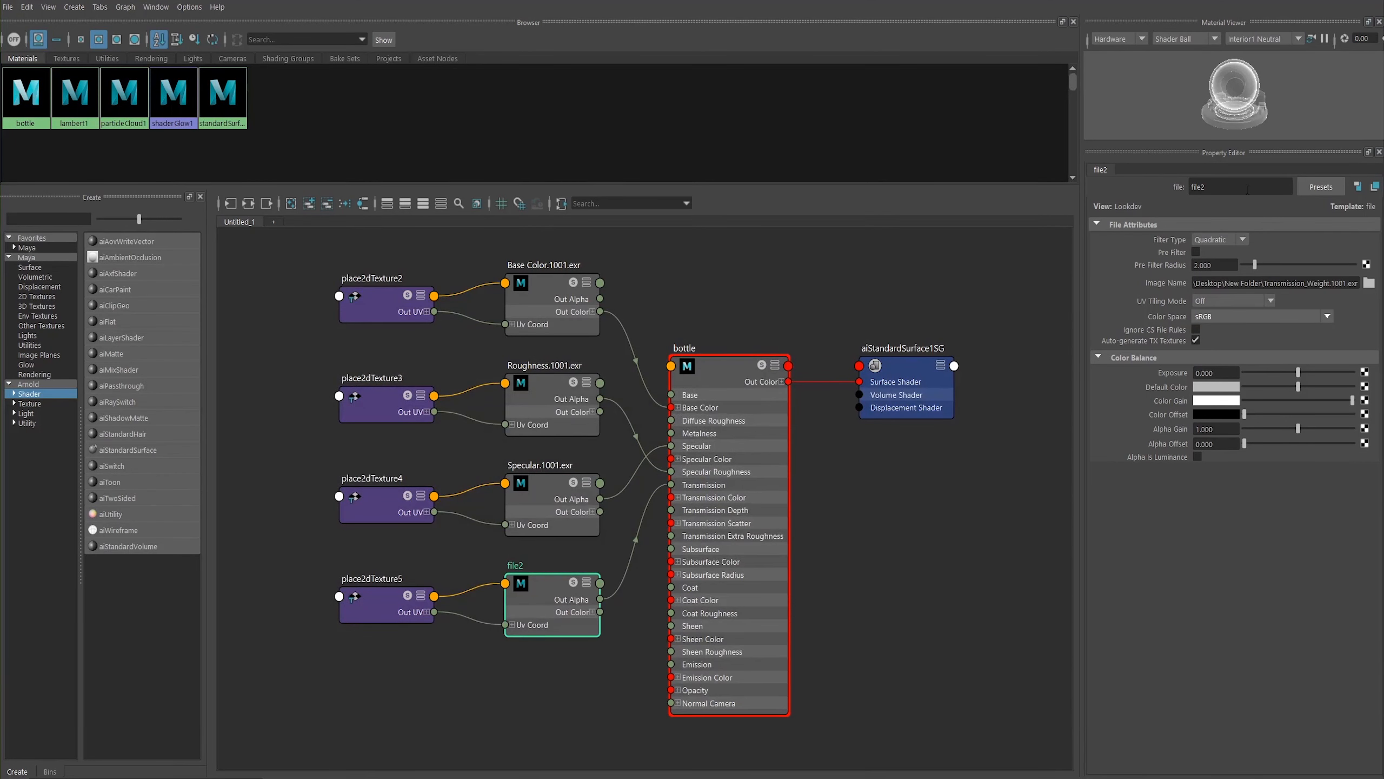
Step: Rename the new transmission texture node as transmission_weight and set its UV tiling mode to UDIM (Mari)
double_click(1230, 186)
key(BackSpace)
text(transm)
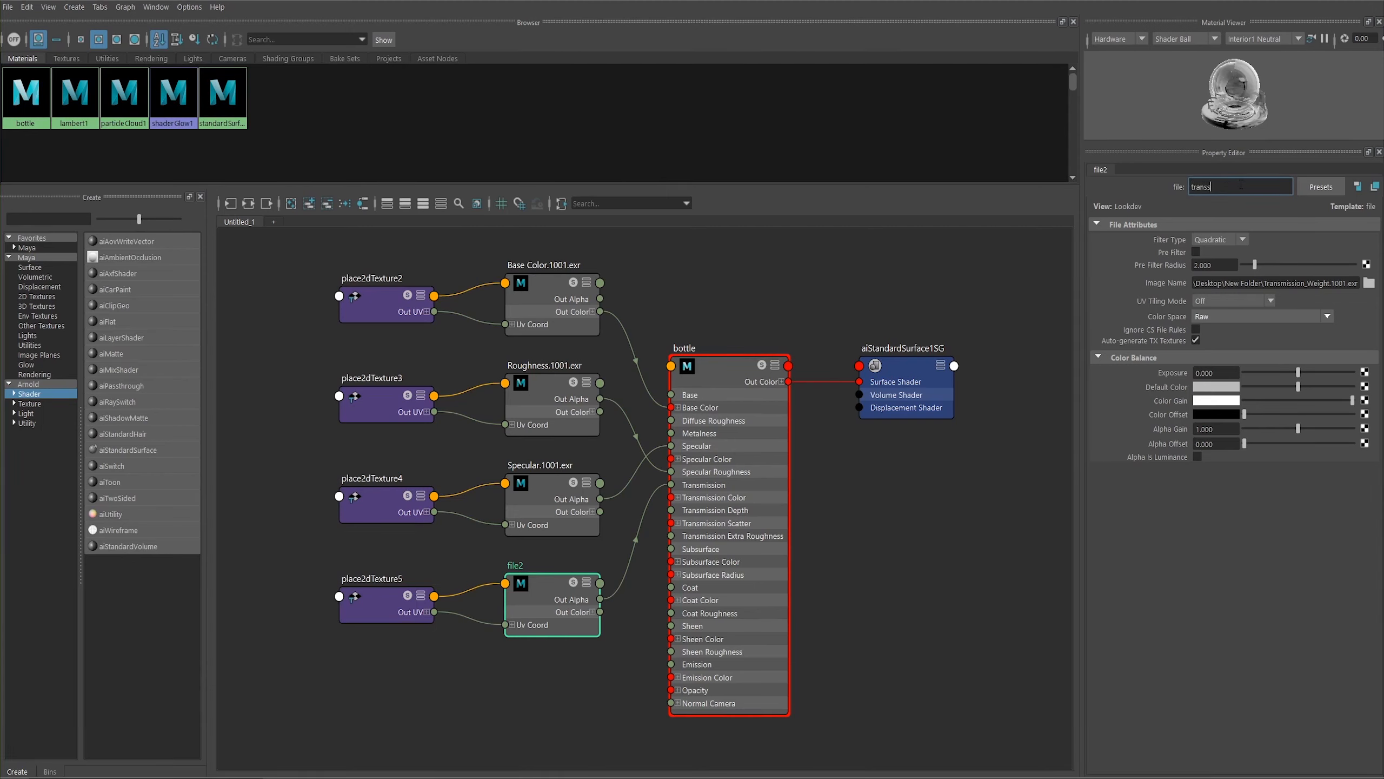
text(ission_weight)
key(Return)
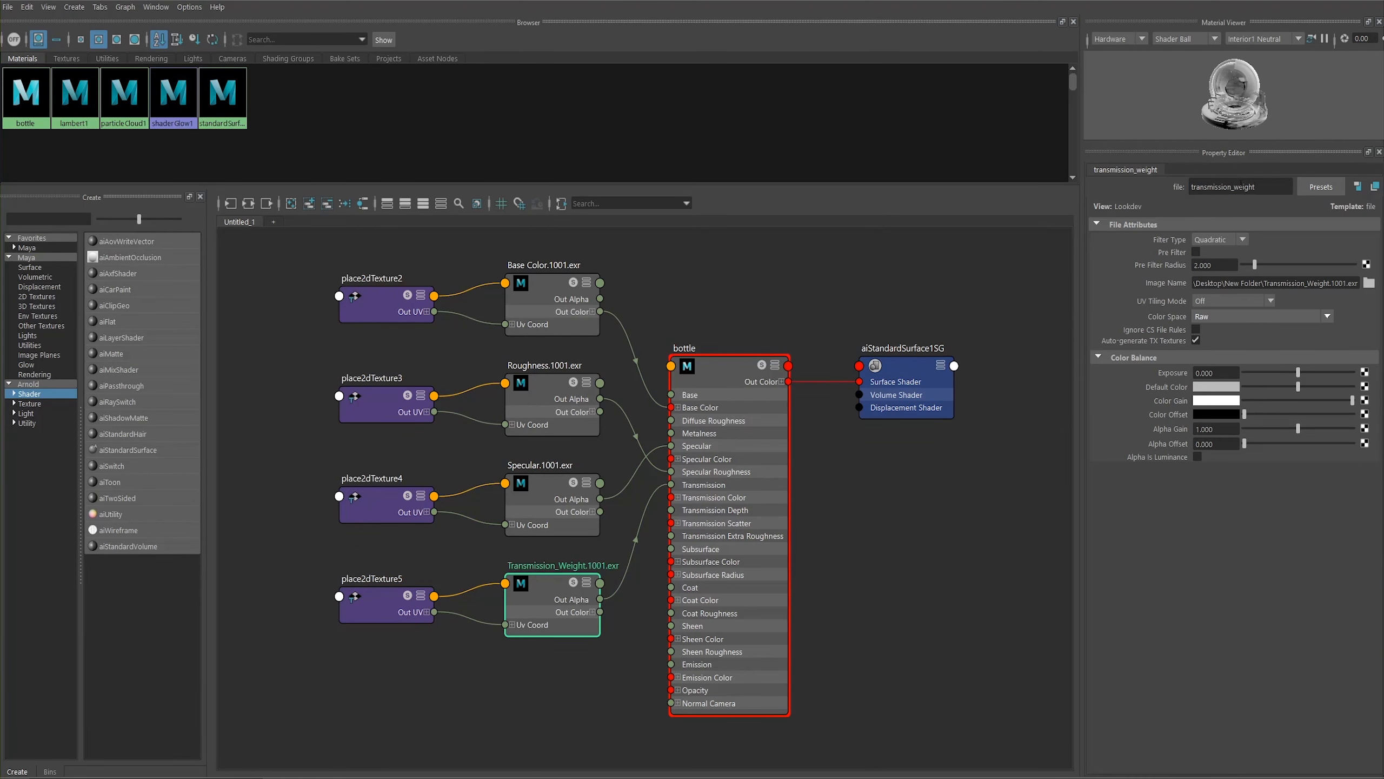
alt+middle_drag(431, 472, 577, 445)
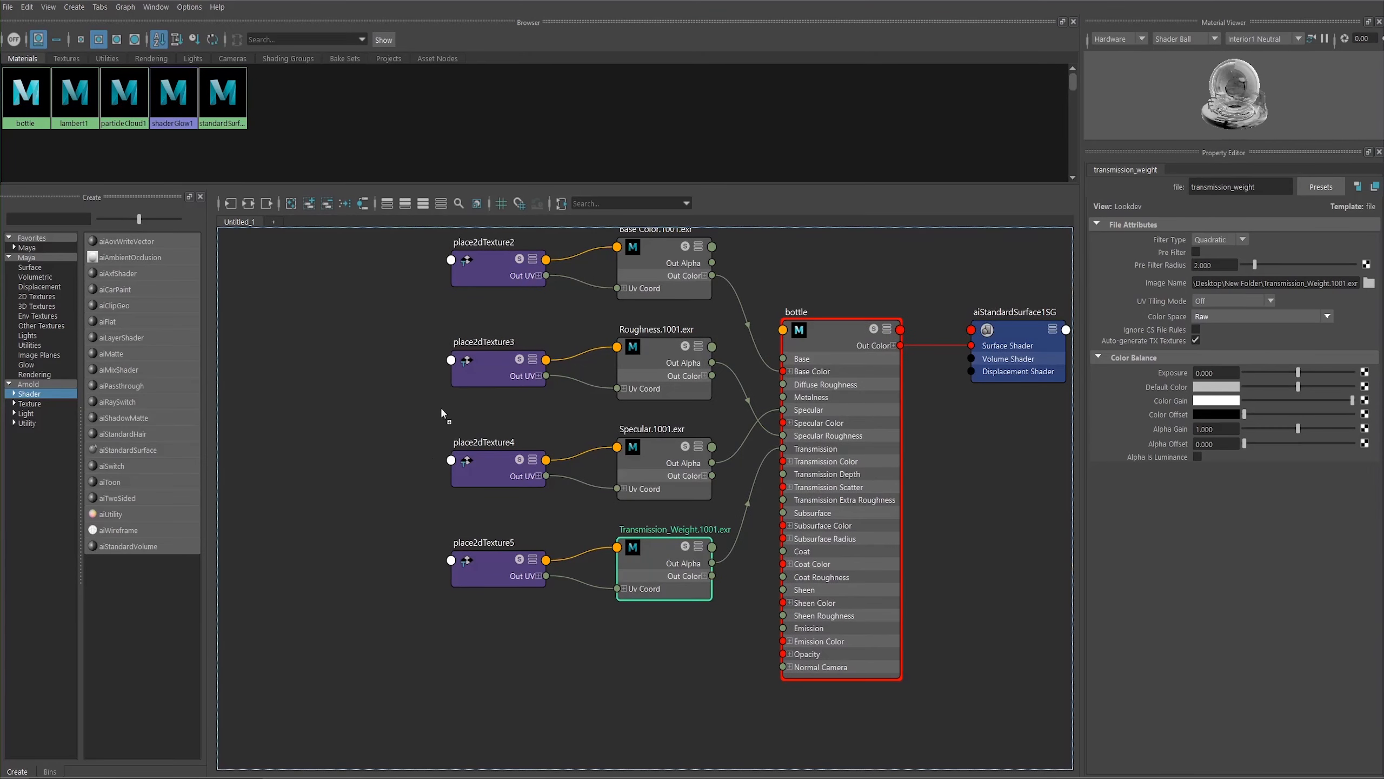
alt+middle_drag(365, 411, 327, 457)
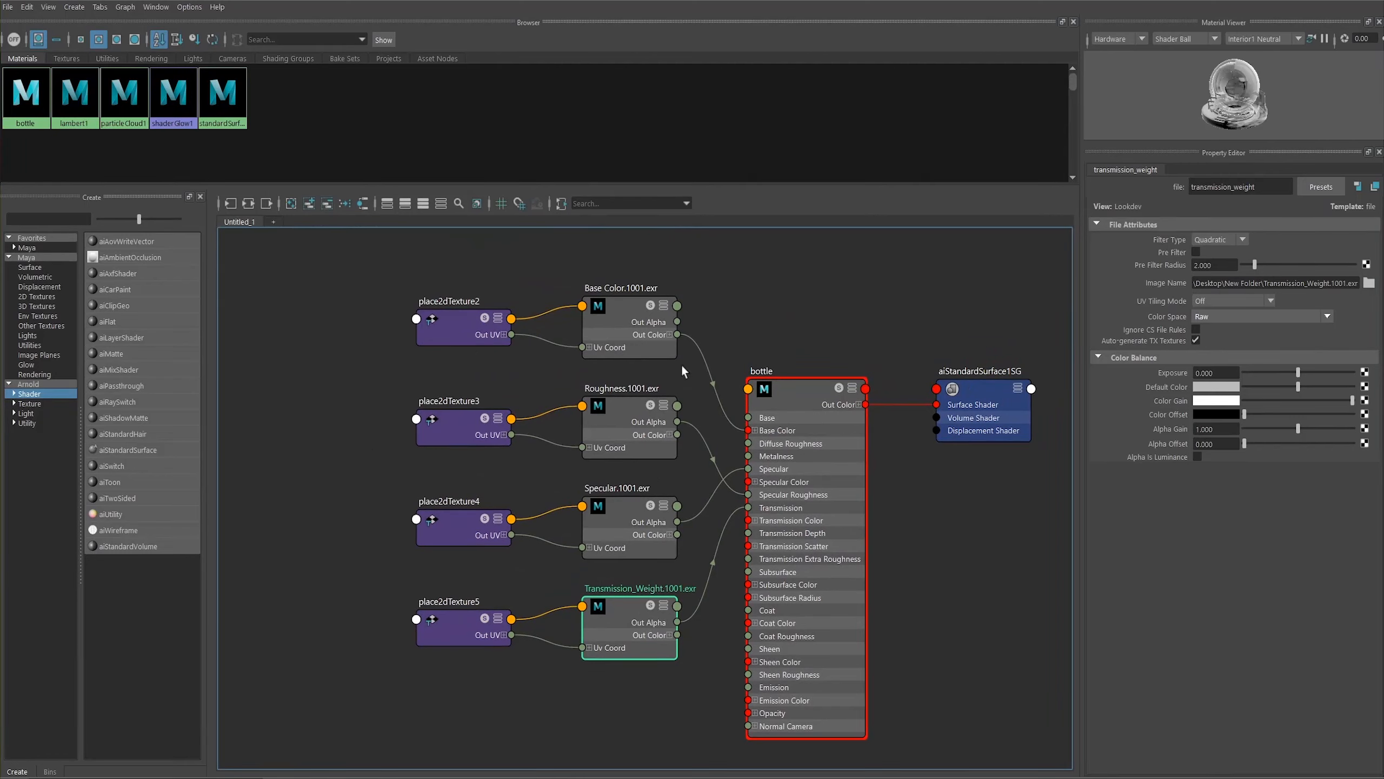
alt+right_drag(569, 563, 497, 580)
alt+middle_drag(464, 519, 389, 447)
alt+right_drag(391, 460, 457, 491)
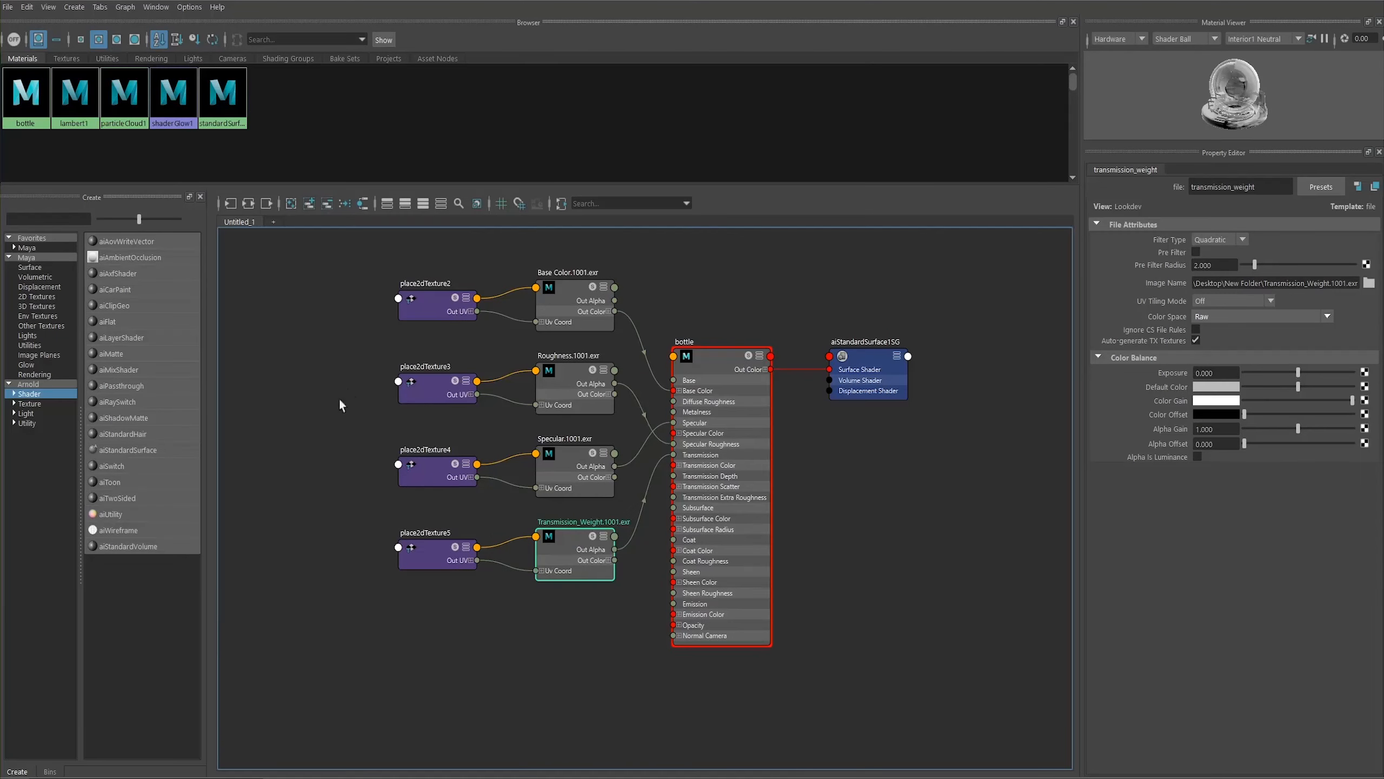
alt+middle_drag(338, 397, 343, 421)
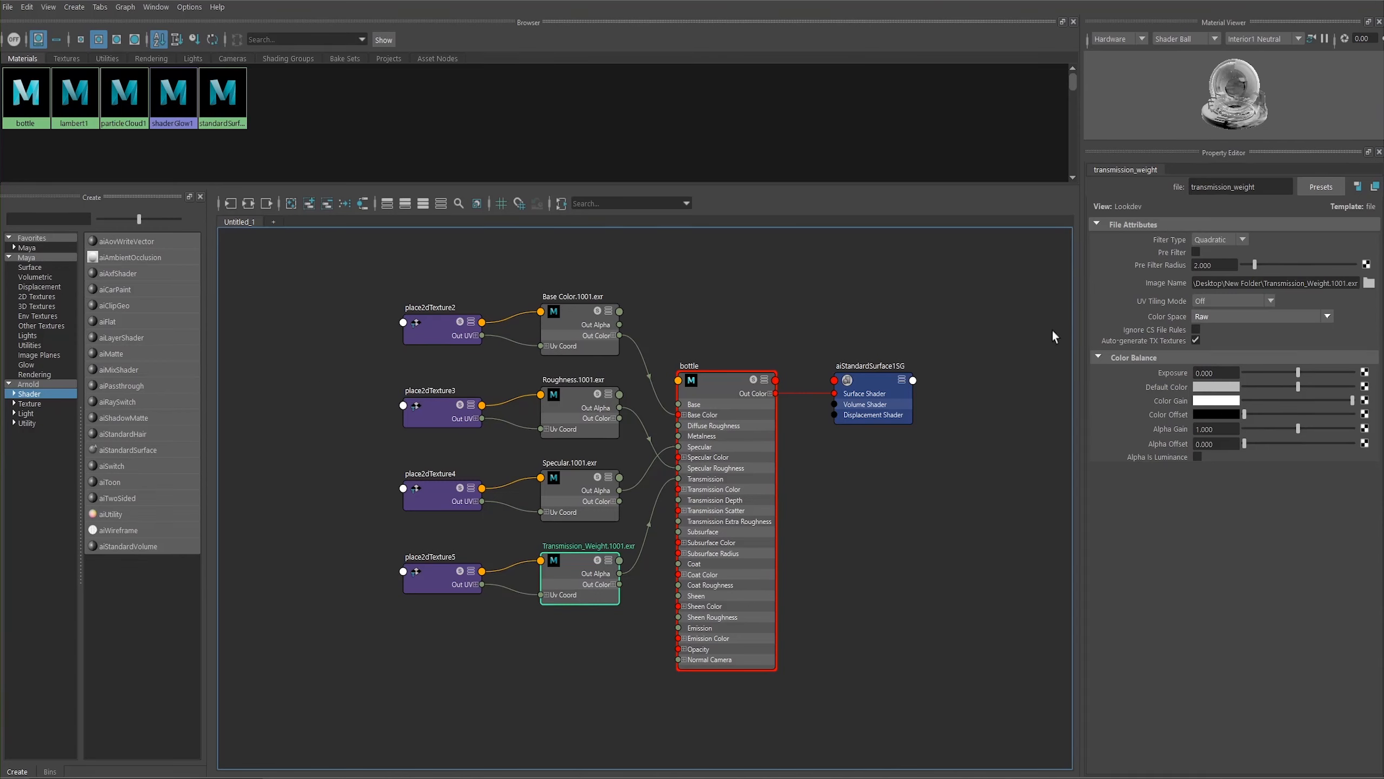
click(1215, 300)
click(1219, 363)
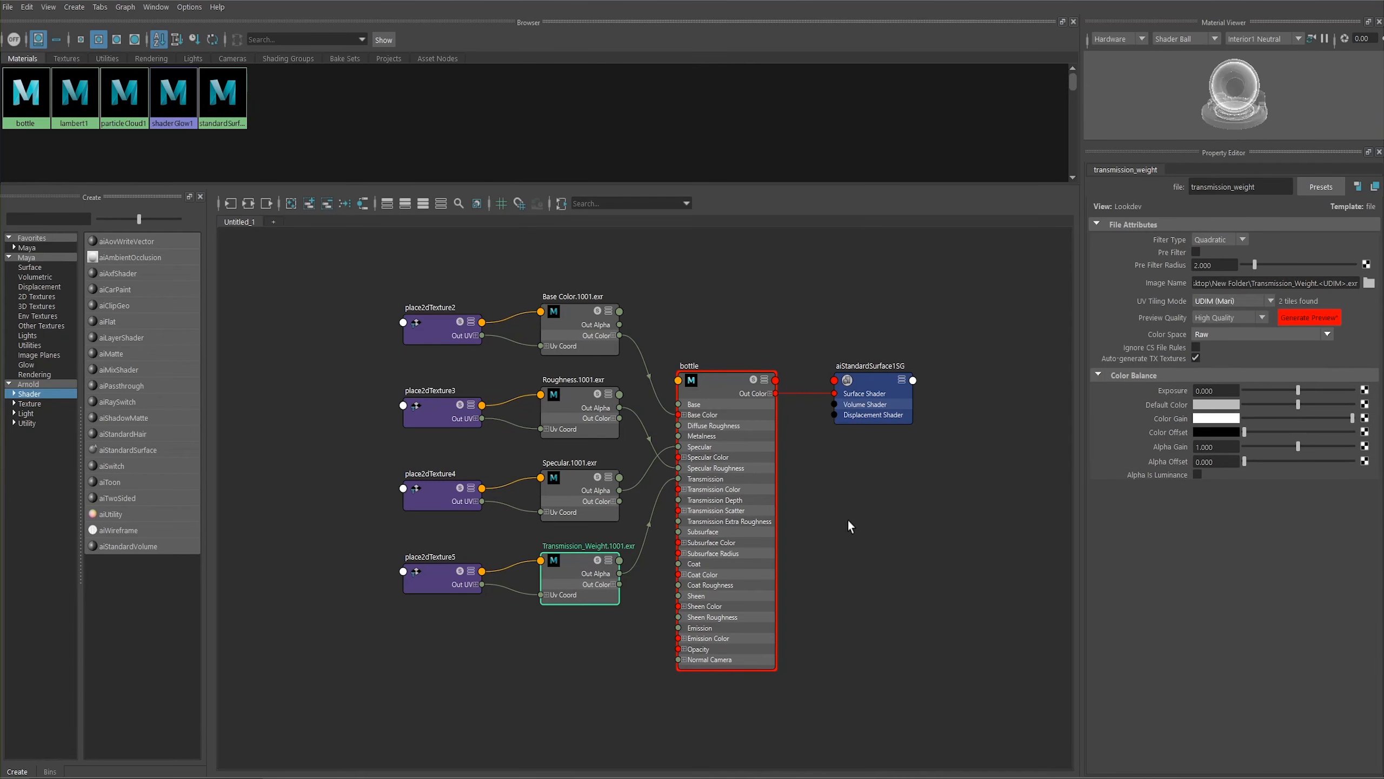
Step: Move the four texture nodes and their place2dTexture nodes together, farther away from the bottle shader in the graph
alt+middle_drag(917, 593, 958, 515)
alt+middle_drag(648, 583, 636, 652)
drag(631, 657, 652, 347)
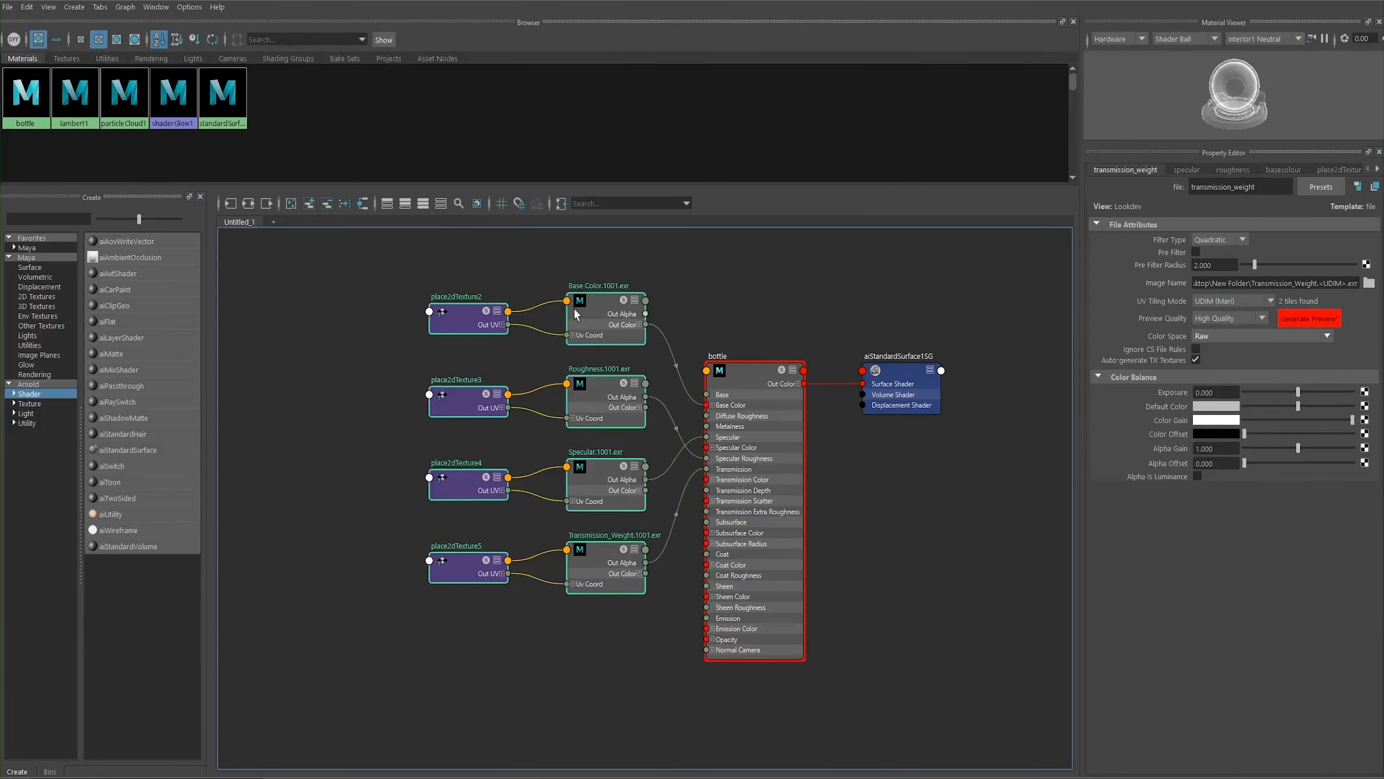
drag(587, 318, 445, 279)
alt+middle_drag(686, 571, 672, 560)
alt+middle_drag(502, 640, 596, 614)
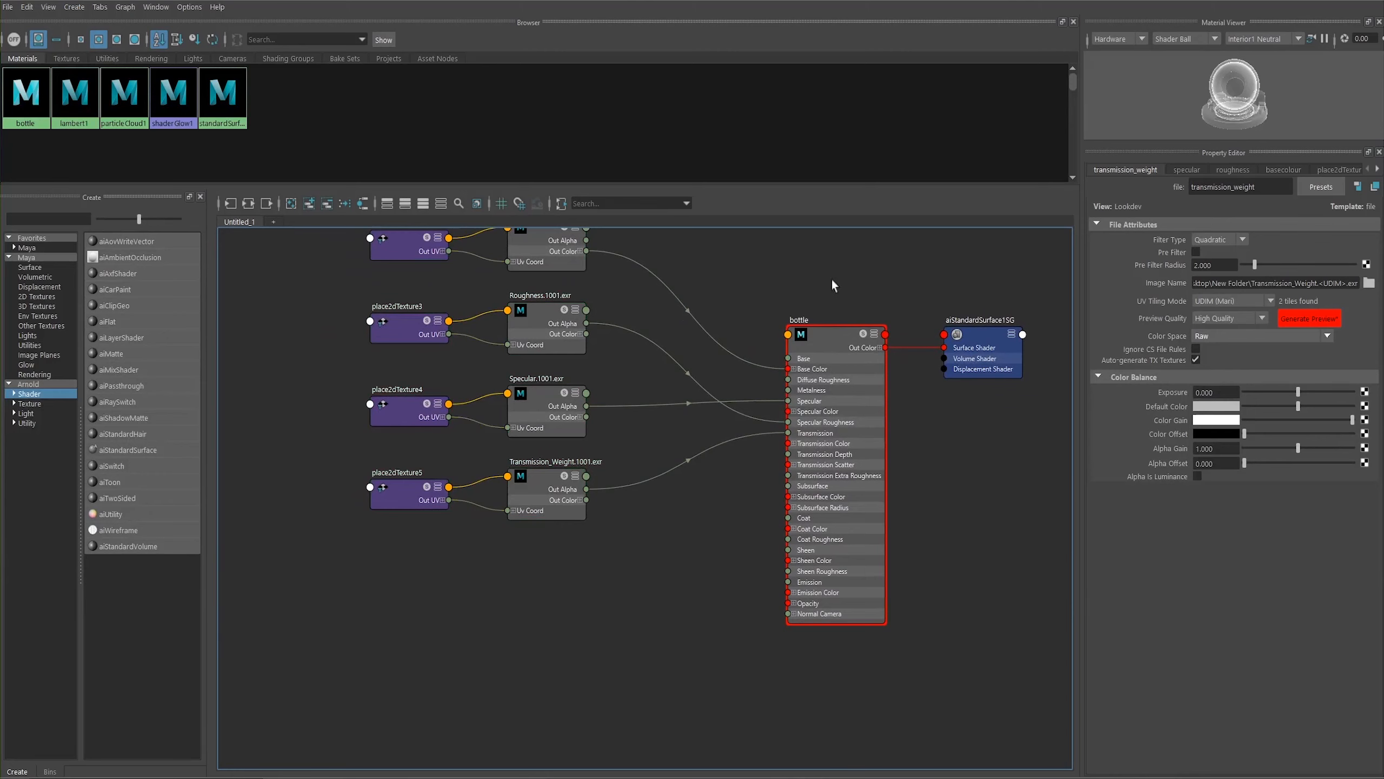
Step: Expand the bottle shader's Geometry attributes and examine the Bump Mapping slot alongside the connected texture network
click(823, 338)
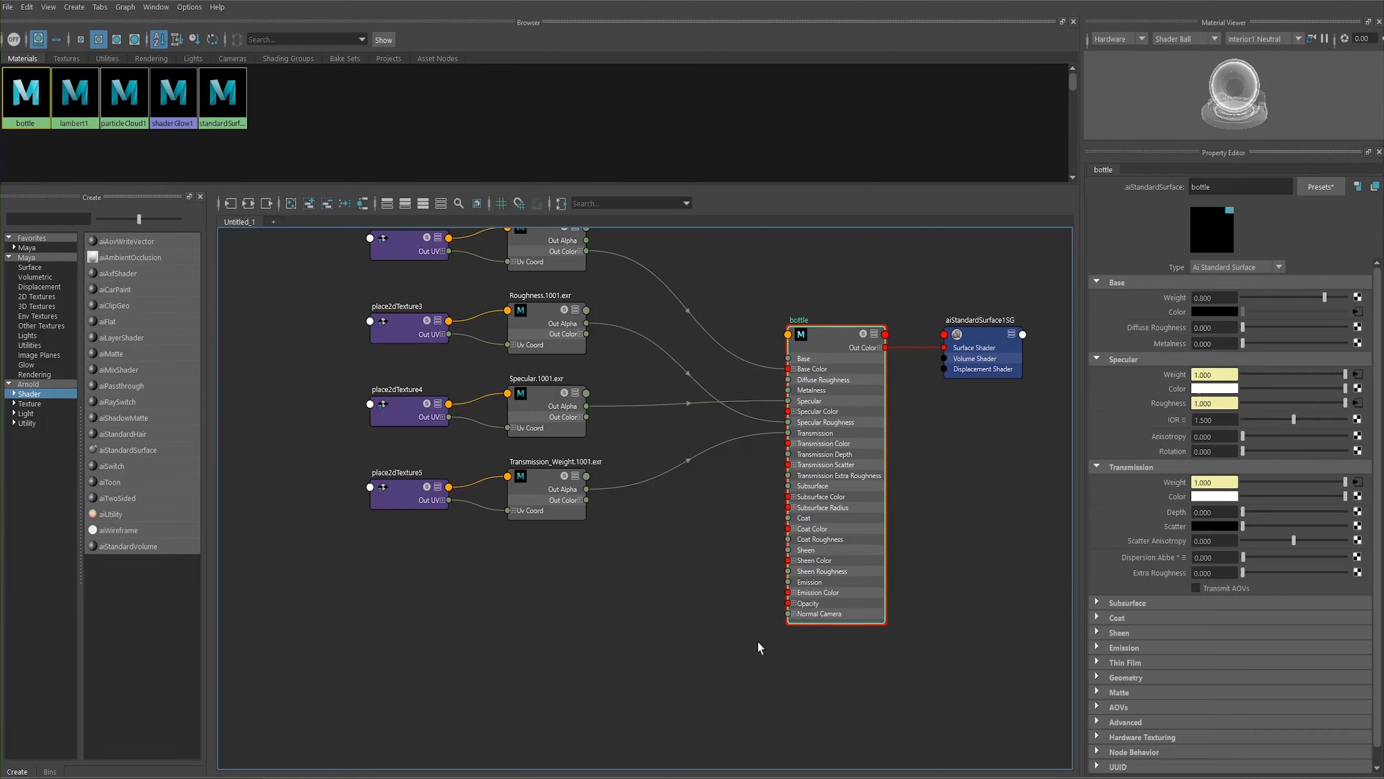
click(1138, 676)
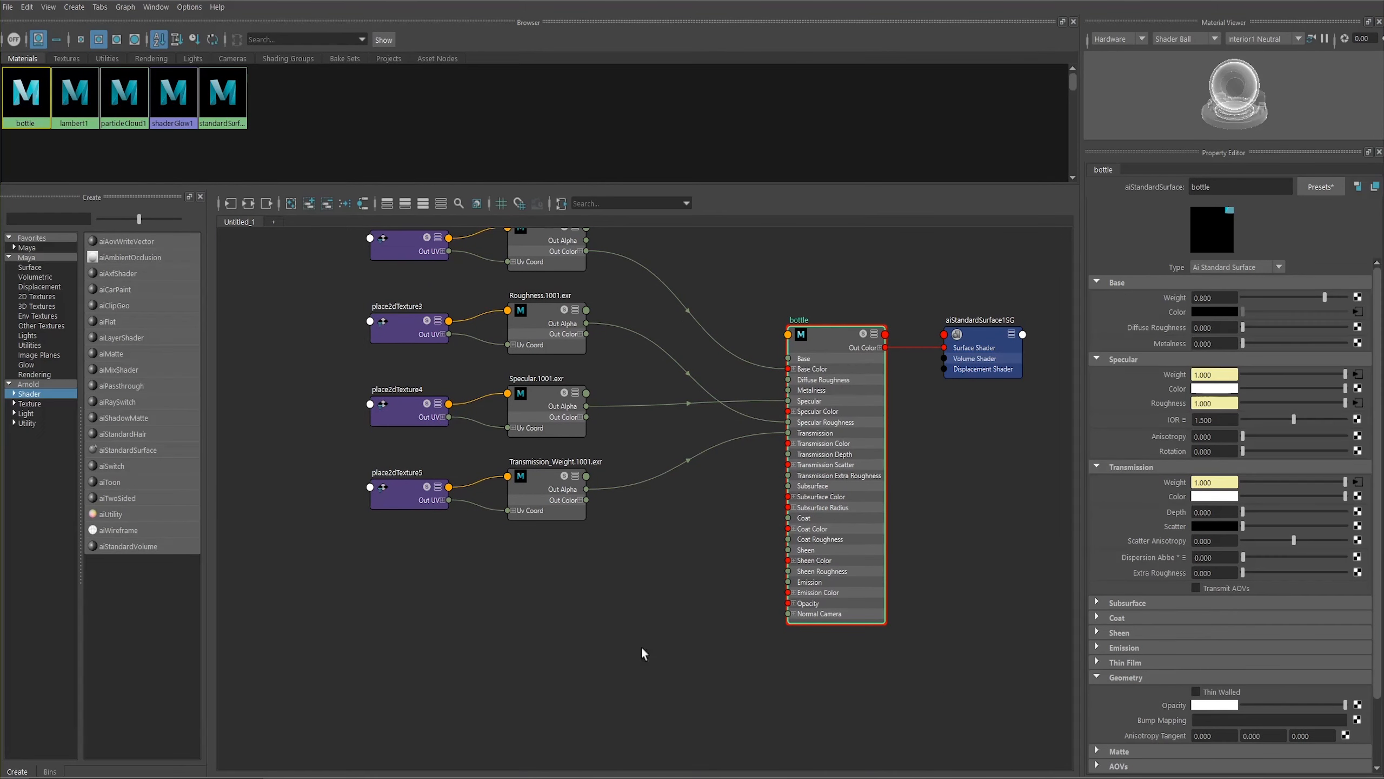
alt+middle_drag(642, 652, 687, 643)
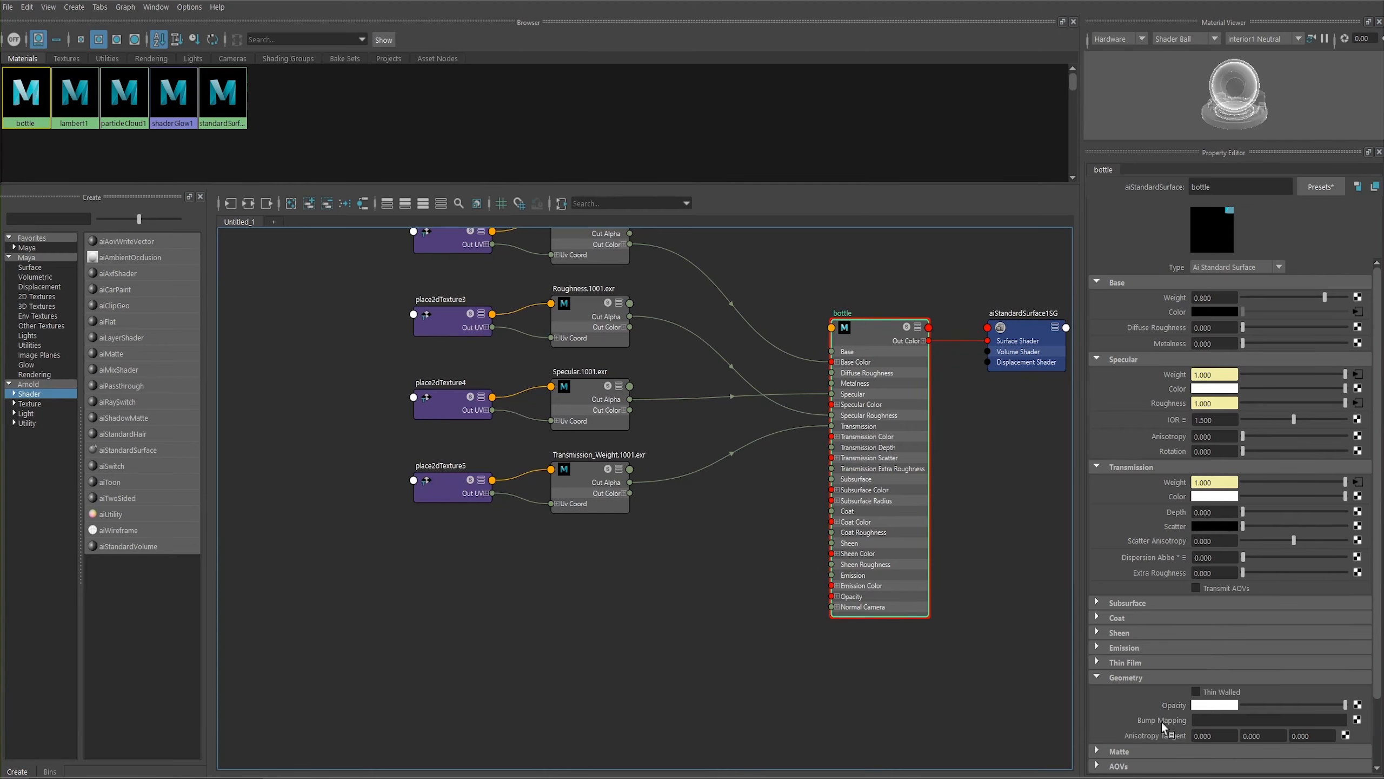
alt+middle_drag(639, 594, 827, 555)
scroll(827, 555, up, 4)
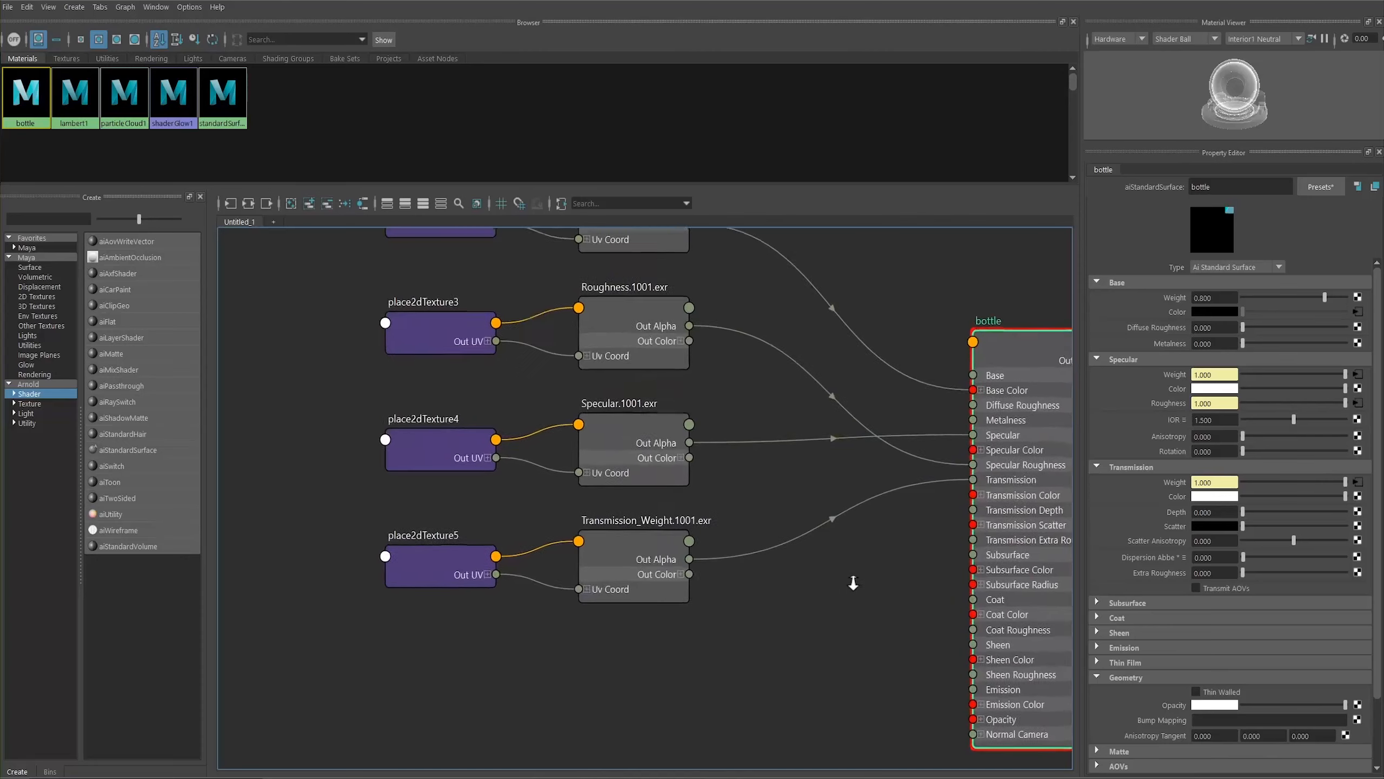
scroll(840, 578, down, 3)
alt+middle_drag(735, 594, 629, 631)
scroll(725, 605, down, 2)
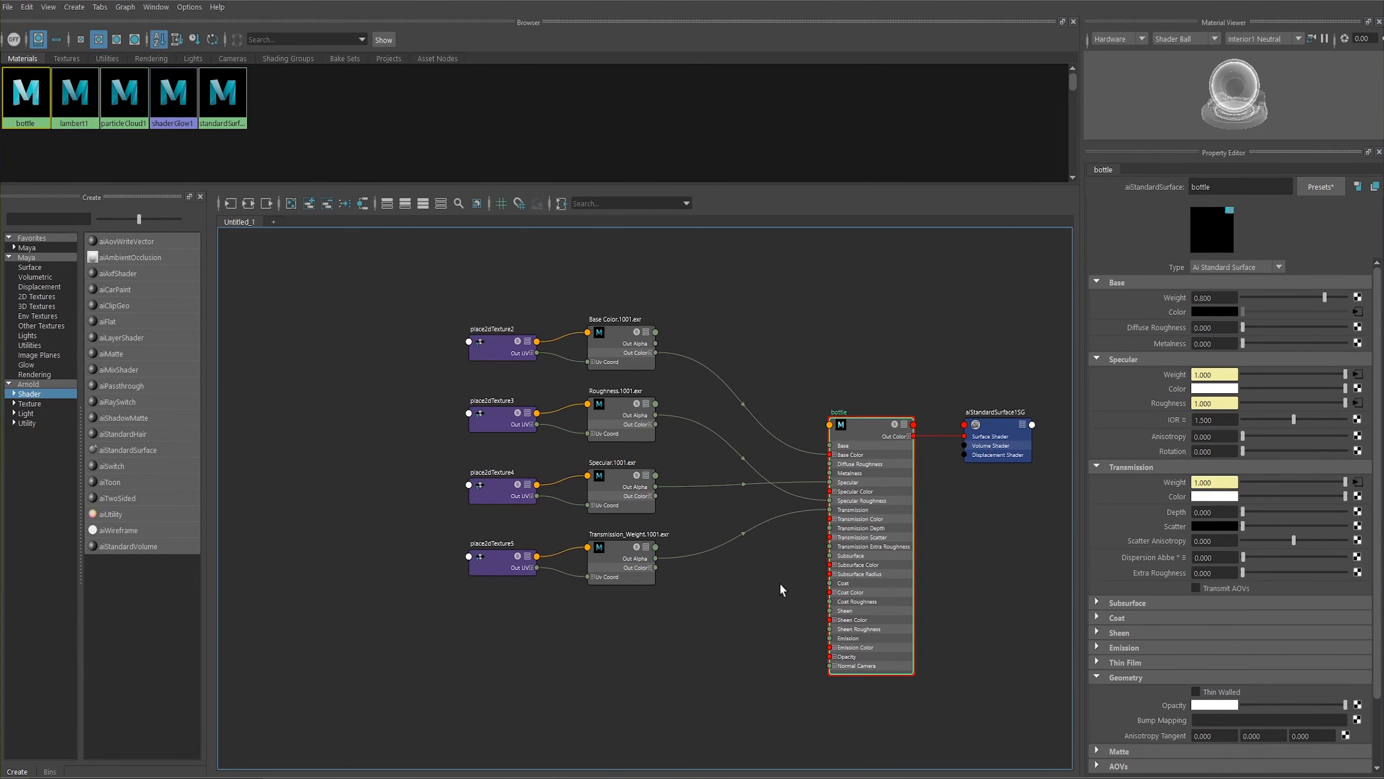
scroll(755, 581, up, 2)
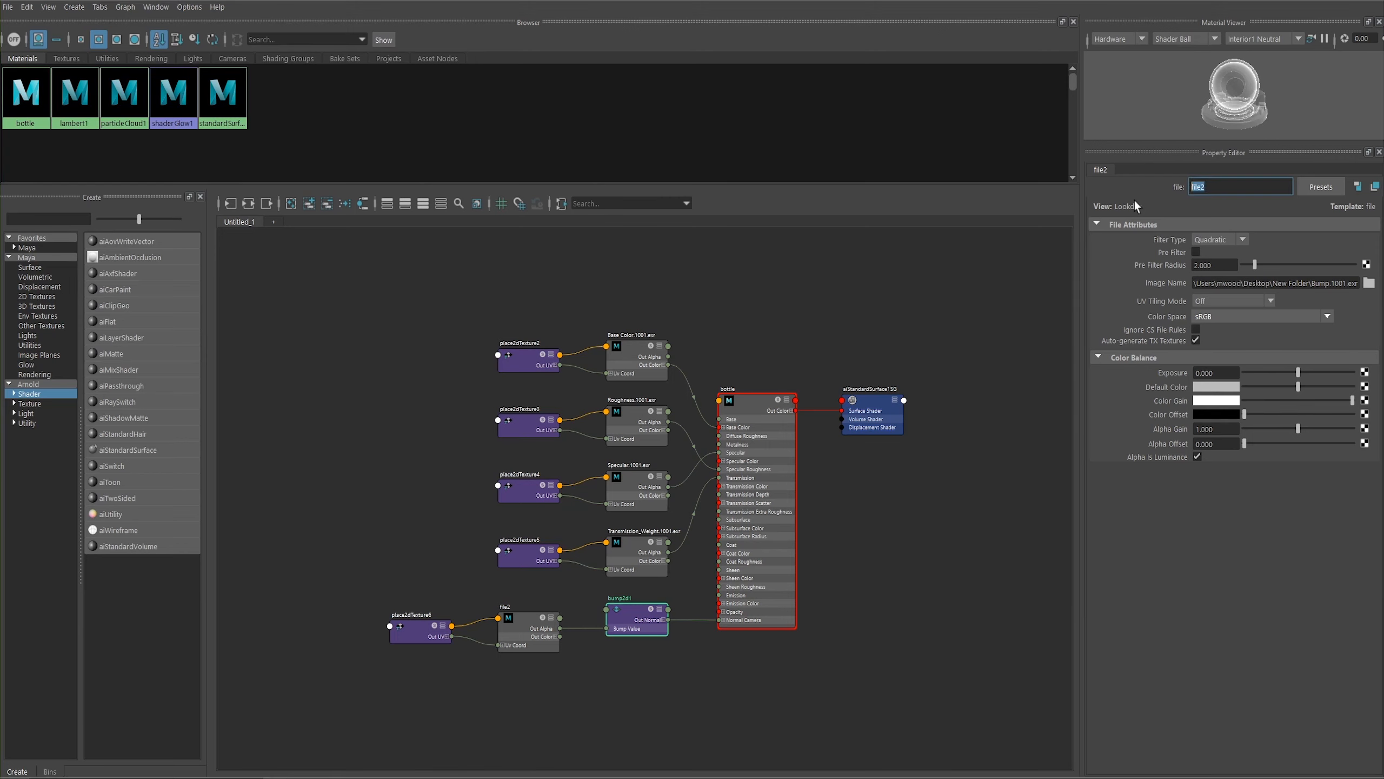
Step: Rename the Bump.1001.exr texture node as bump_map and open its UV tiling mode choices
text(bump_map)
key(Return)
click(1210, 301)
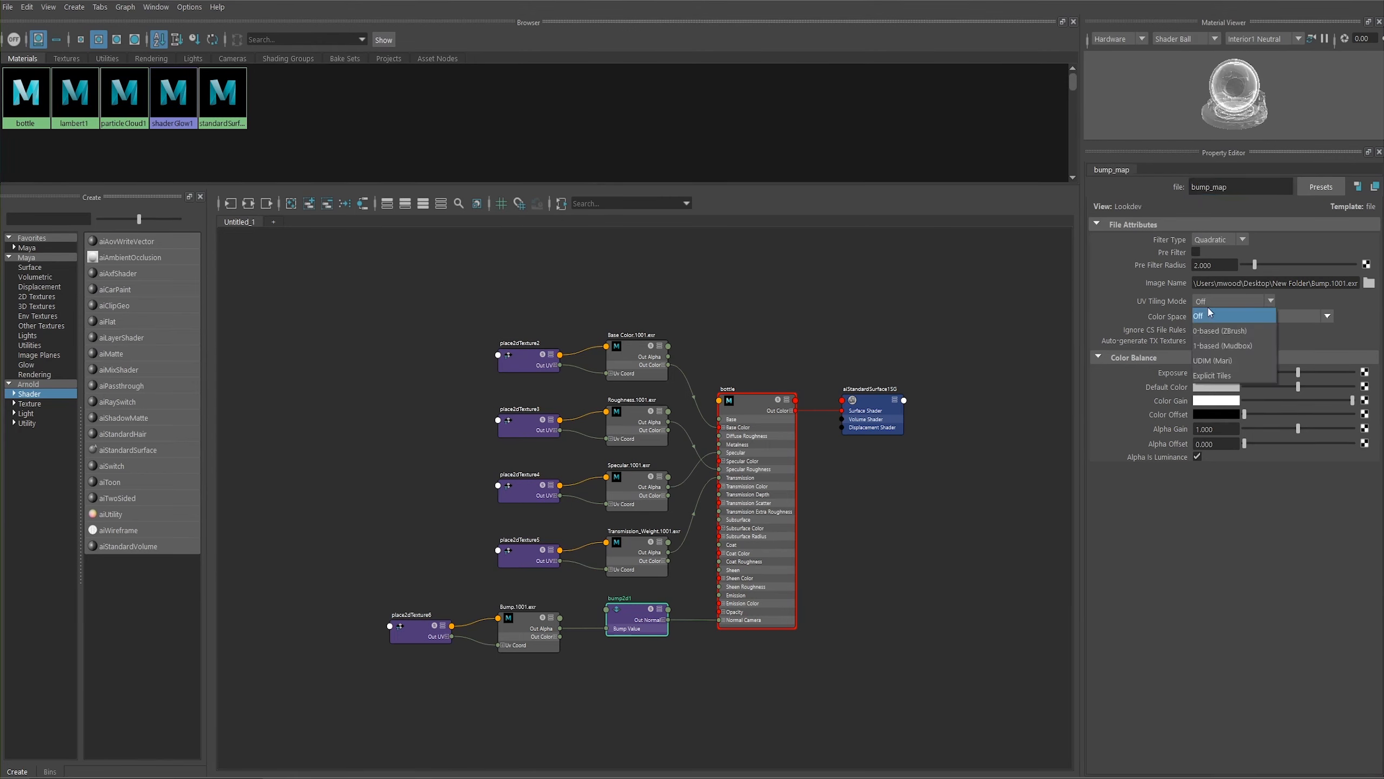
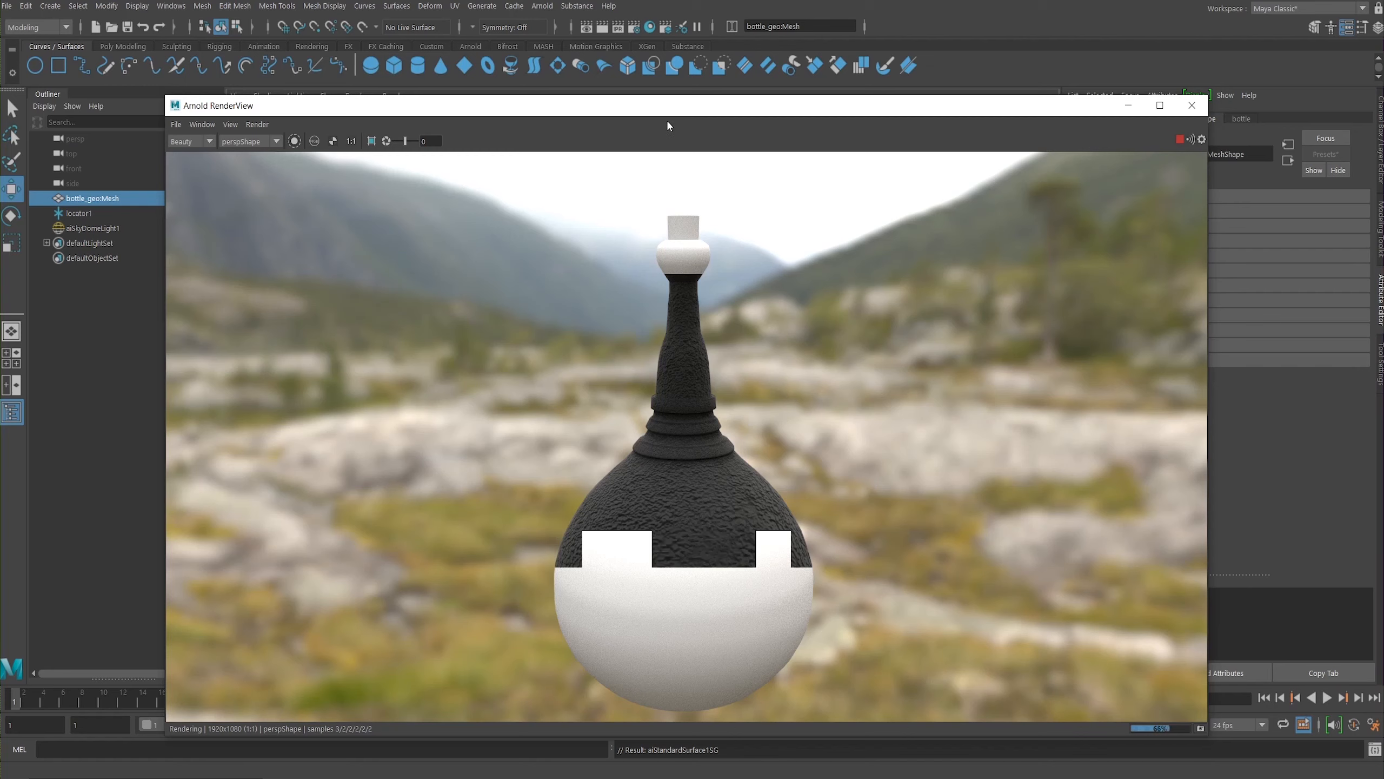
Step: Reposition the Arnold RenderView window and store a snapshot of the finished bottle render
drag(647, 108, 631, 81)
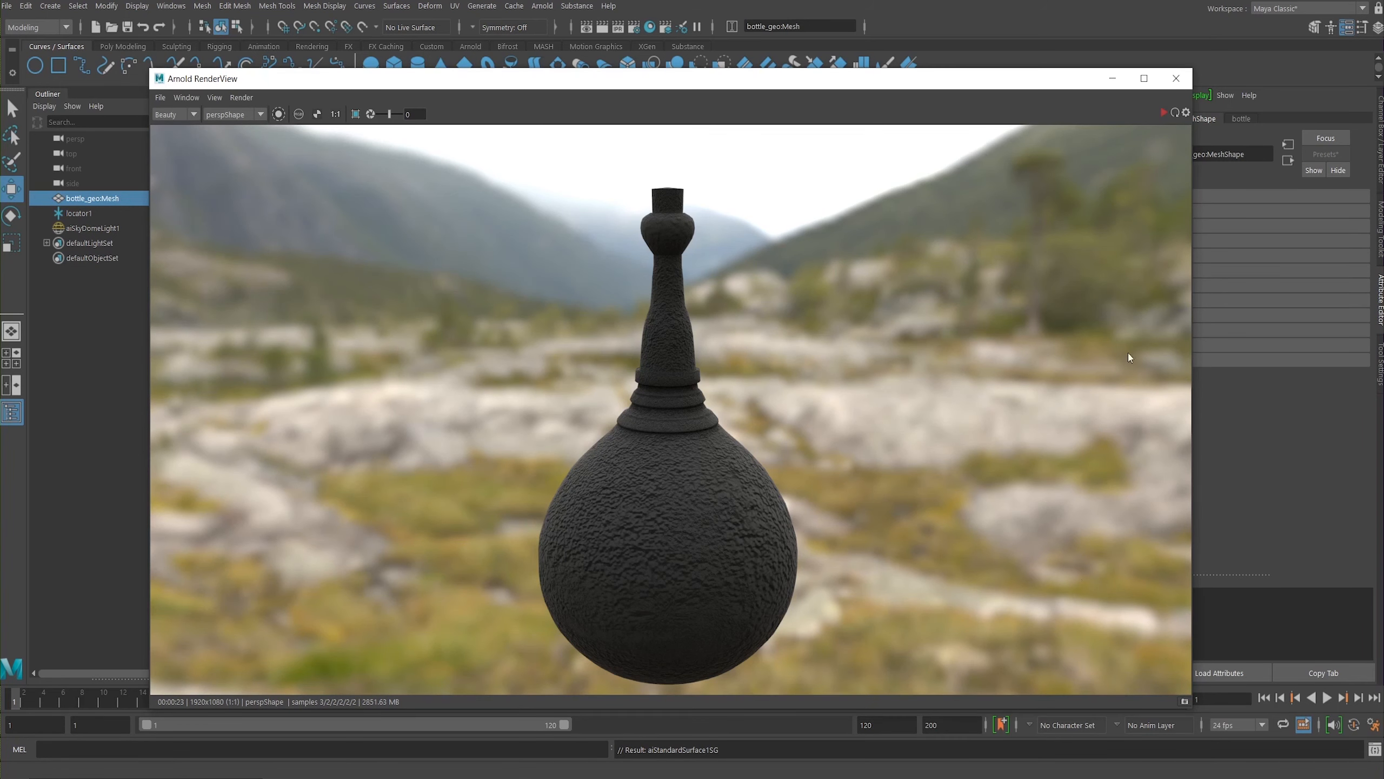
click(1183, 703)
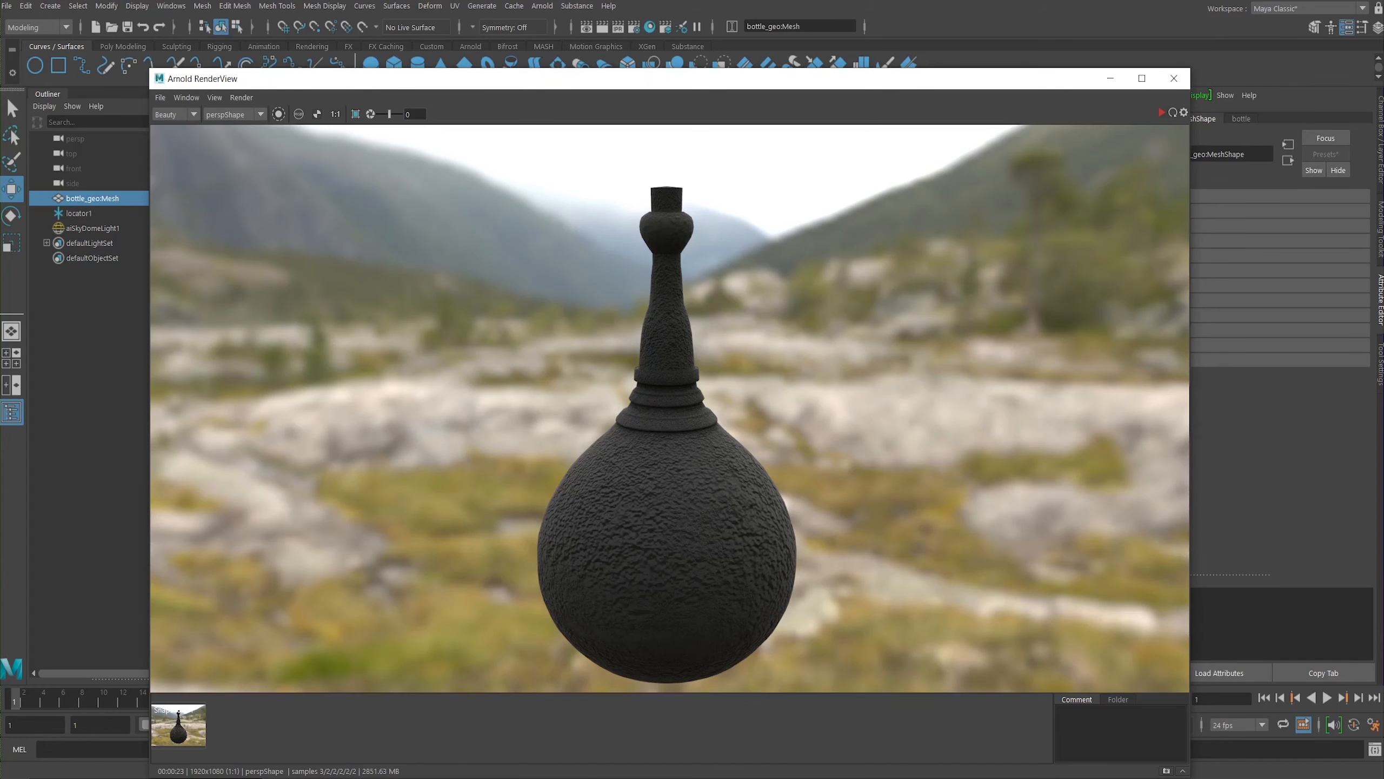
Step: Bring Hypershade back over the render and connect the transmission weight texture's Out Color R to the bottle shader's Transmission
drag(1383, 188, 498, 69)
middle_drag(587, 504, 391, 400)
middle_drag(681, 649, 645, 656)
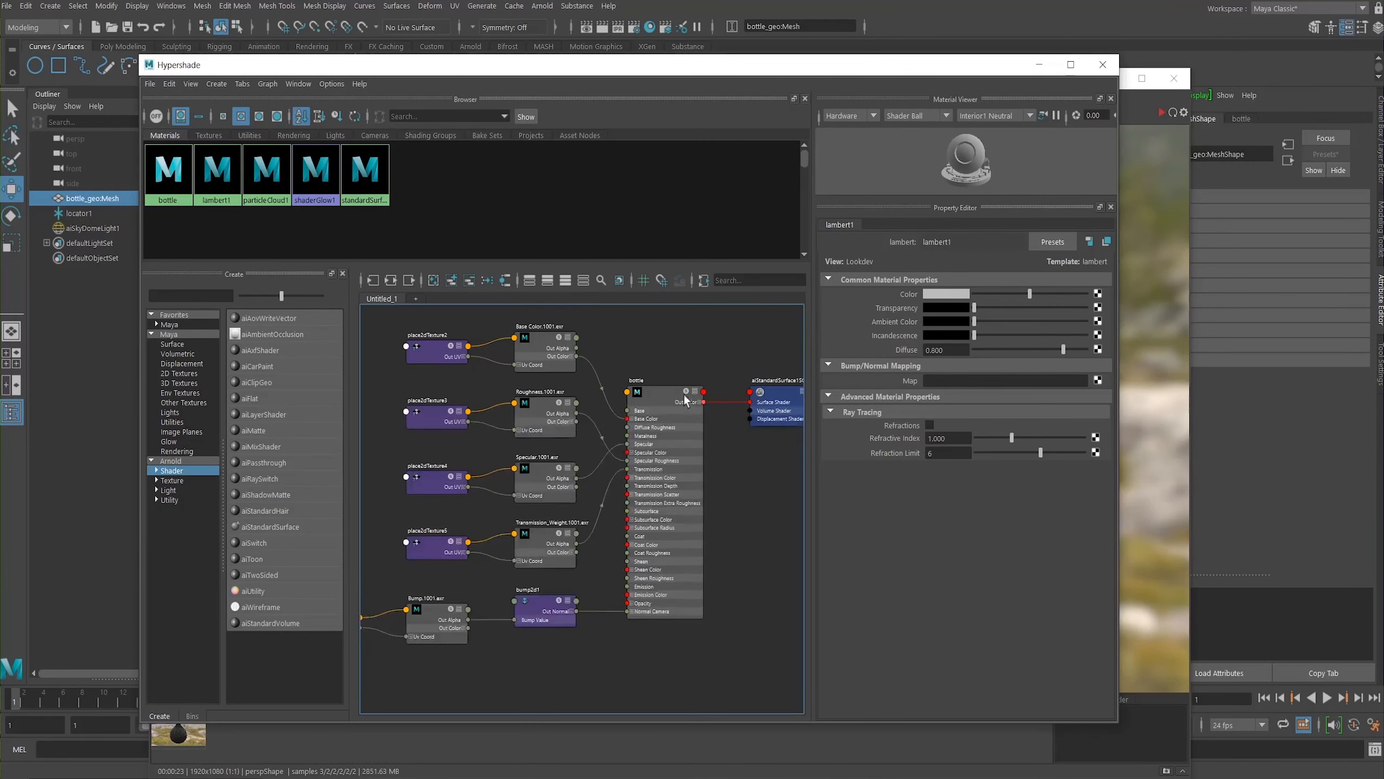
click(660, 390)
middle_drag(545, 513, 594, 487)
scroll(594, 487, up, 6)
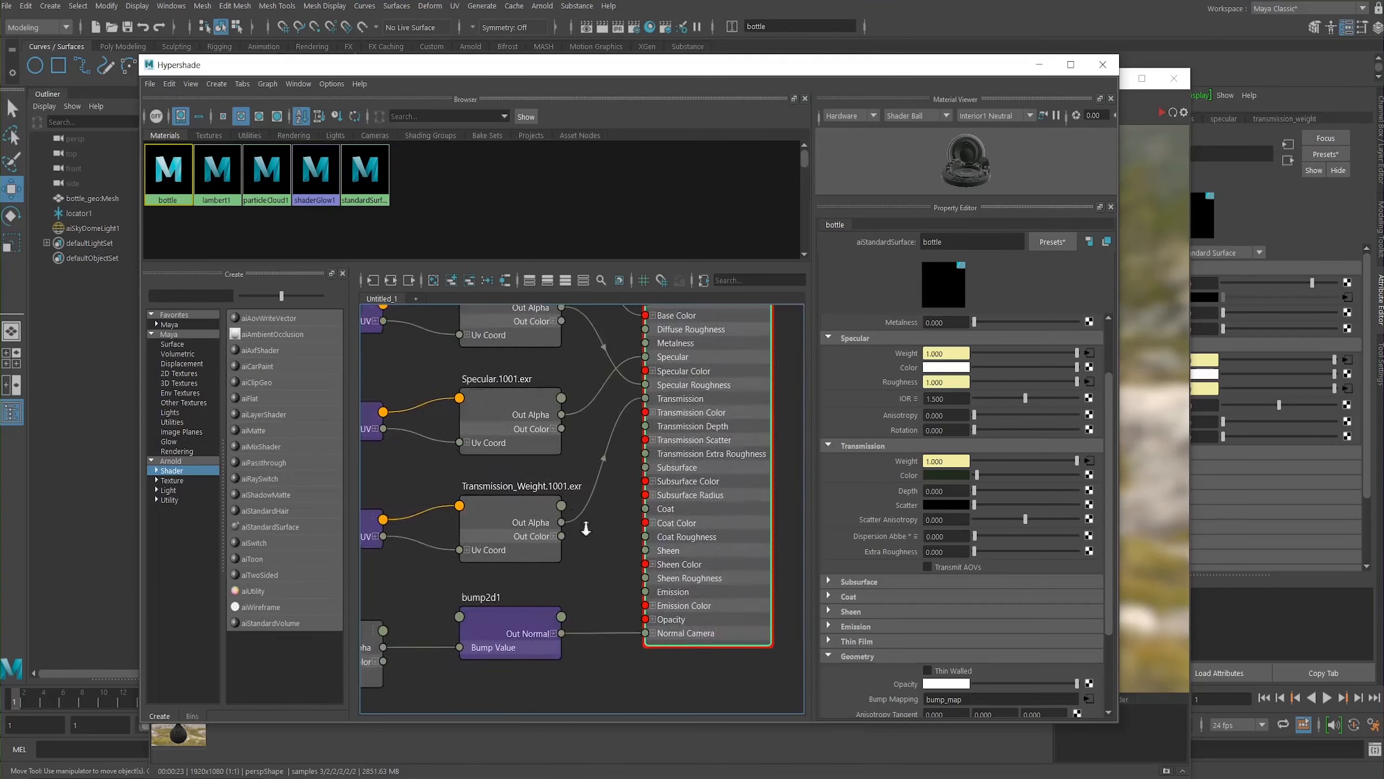
scroll(632, 542, down, 4)
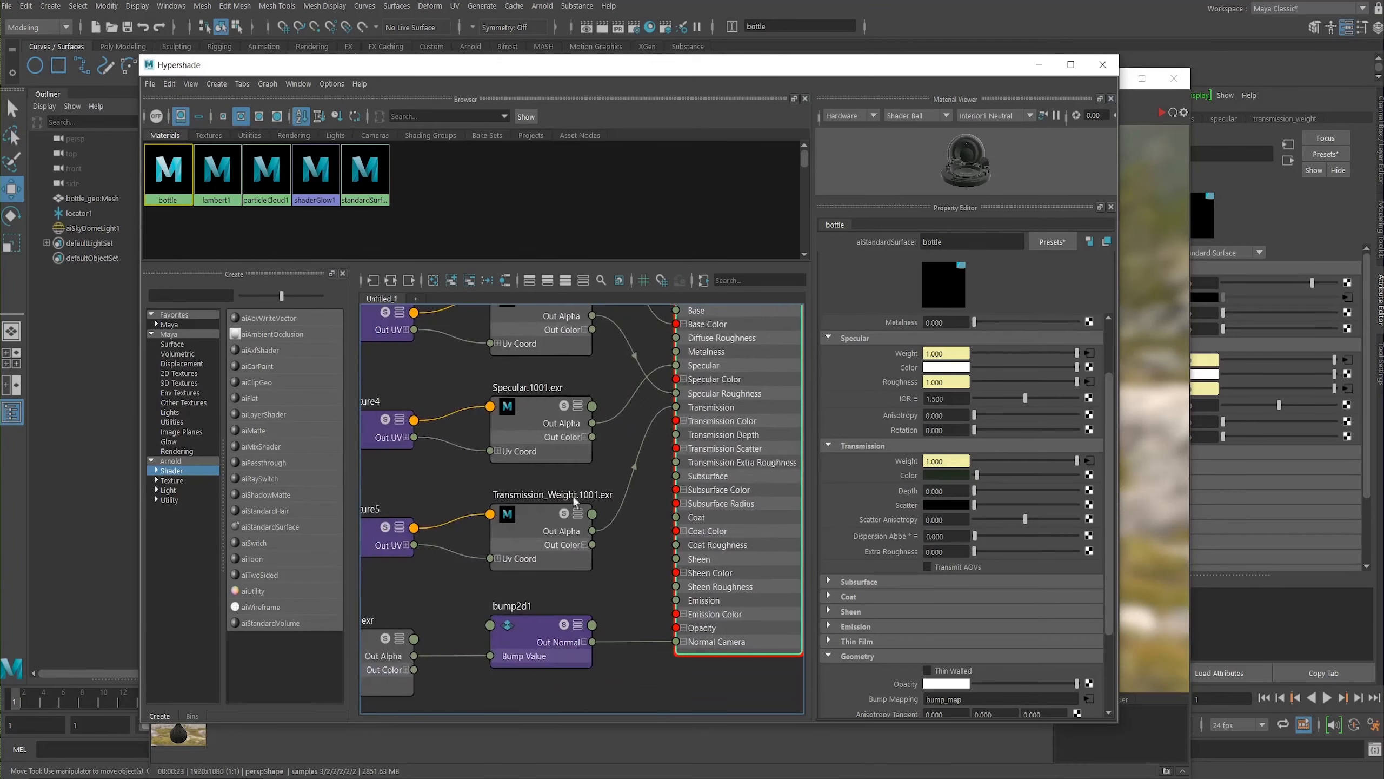
click(584, 545)
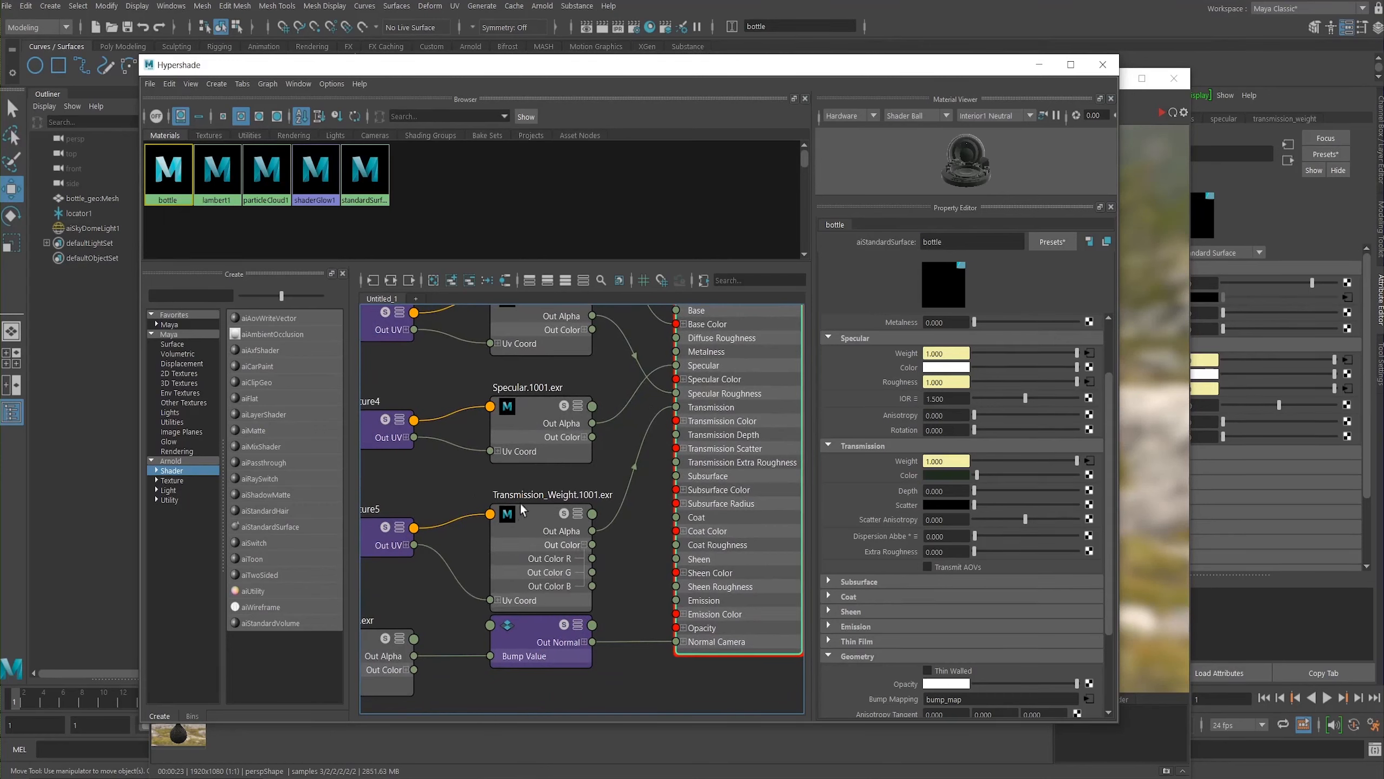
drag(526, 514, 522, 502)
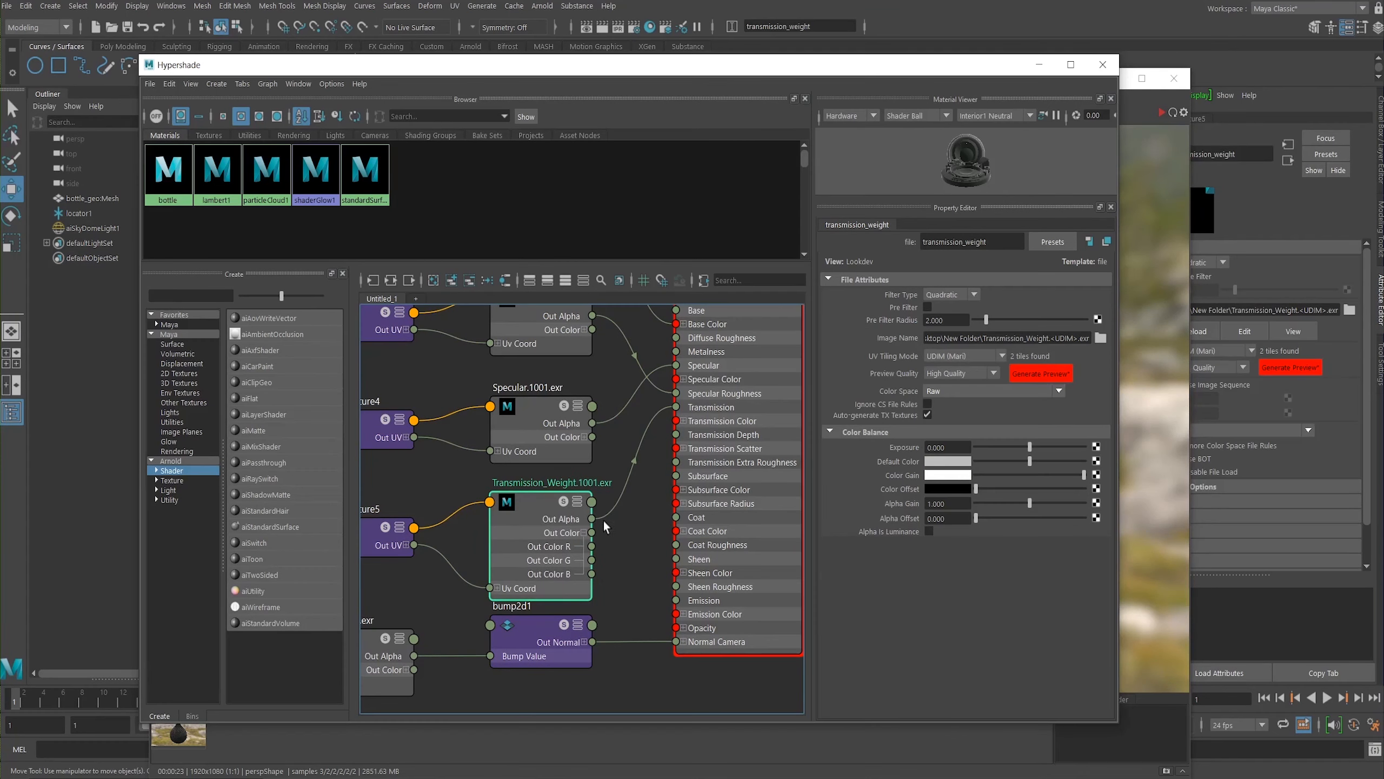
drag(600, 515, 592, 545)
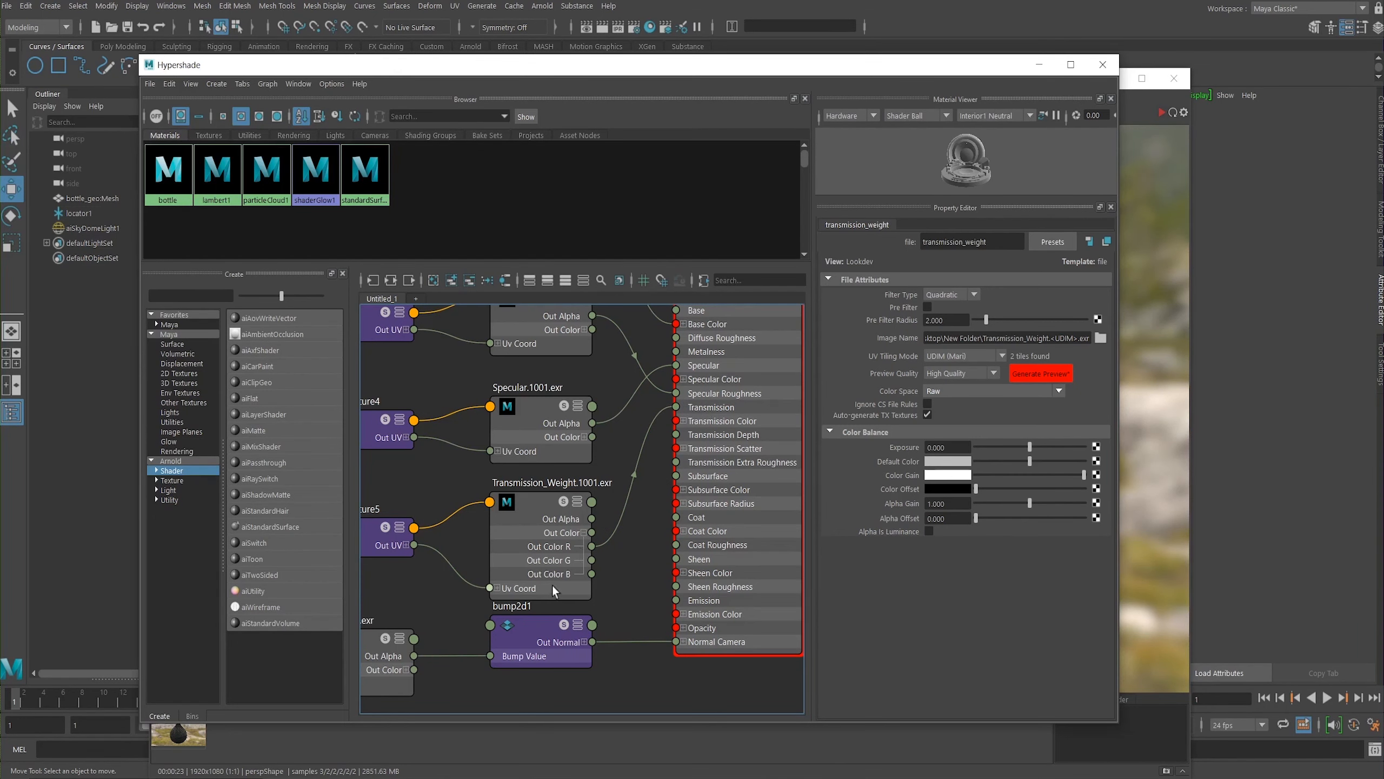
Step: Move Hypershade aside, re-render the bottle in Arnold RenderView, and store a snapshot before stopping the render
drag(656, 70, 1383, 286)
click(1161, 112)
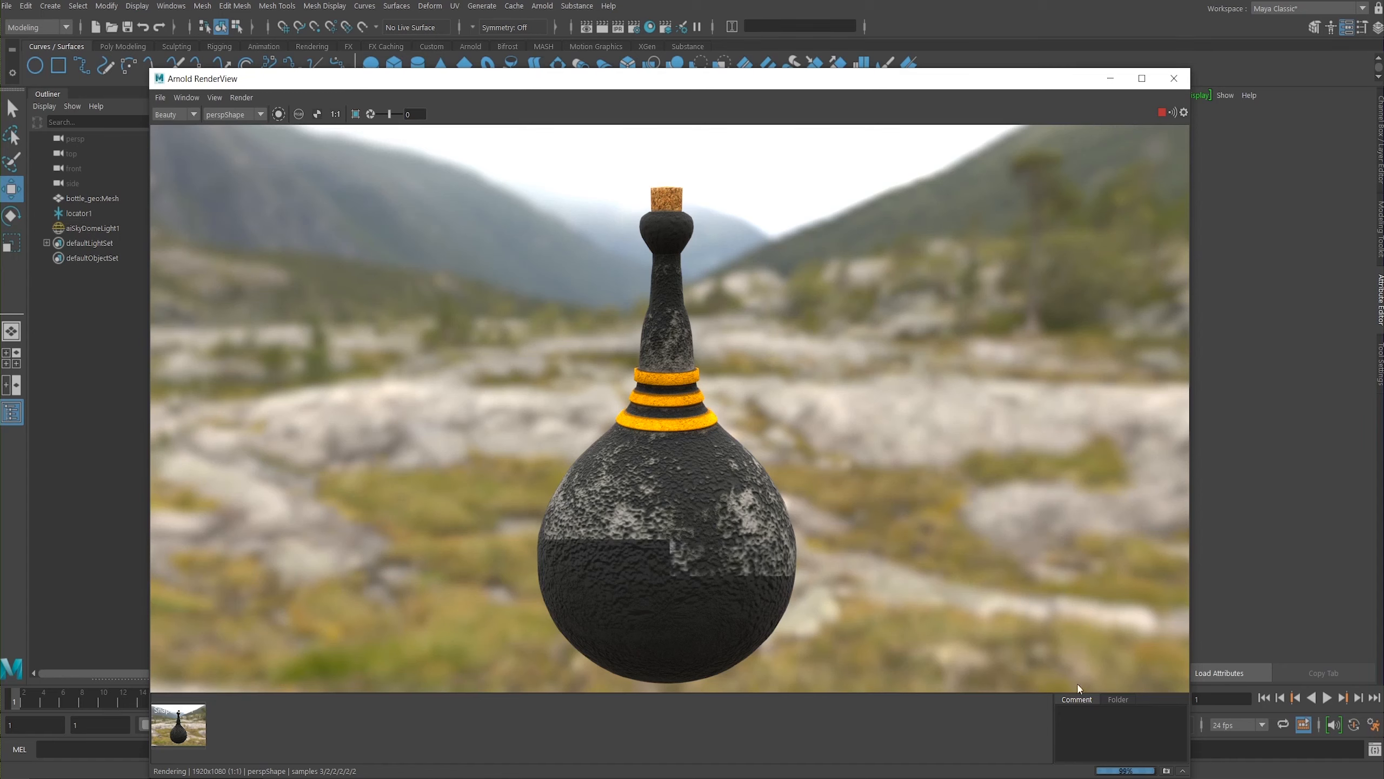
click(1166, 771)
click(1161, 113)
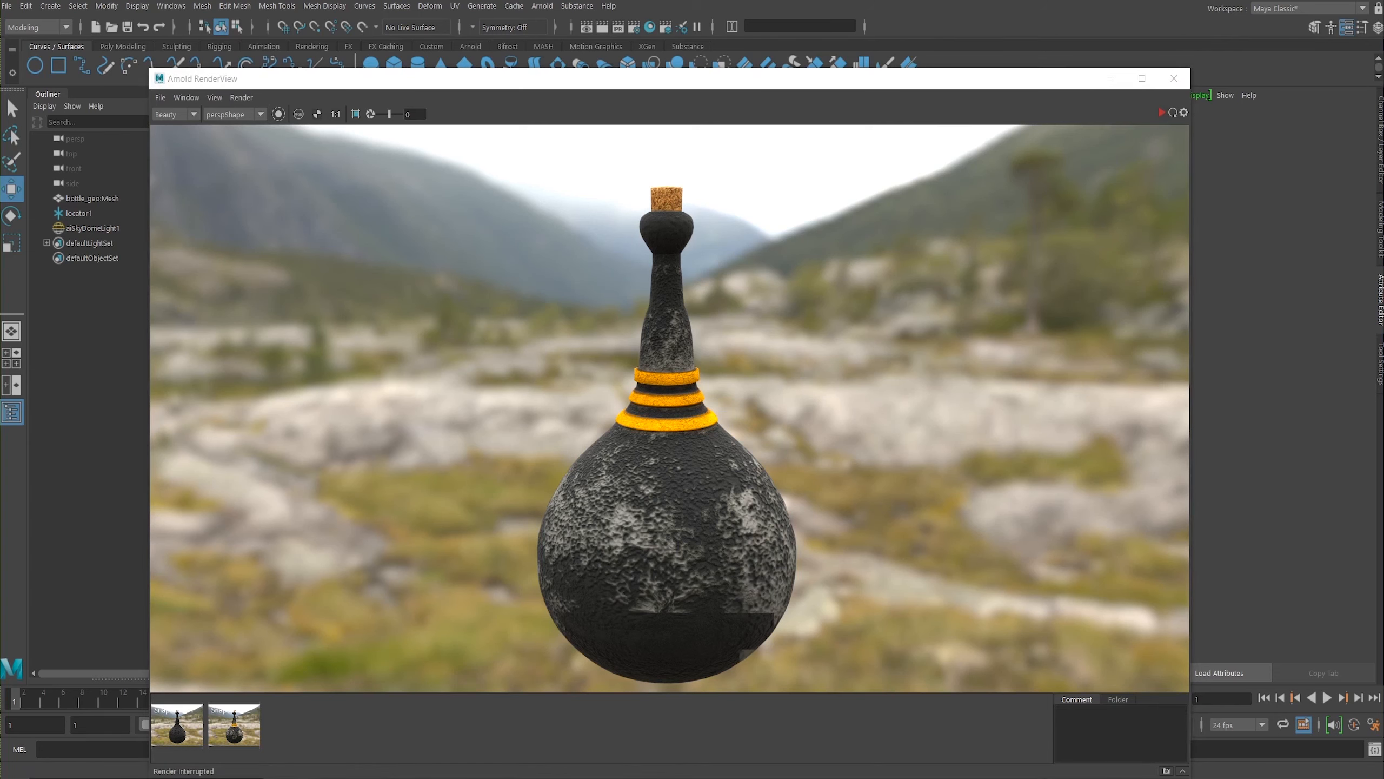
Step: In Hypershade, connect the specular and roughness textures' Out Color R to the bottle shader's Specular and Specular Roughness respectively
click(650, 27)
click(627, 528)
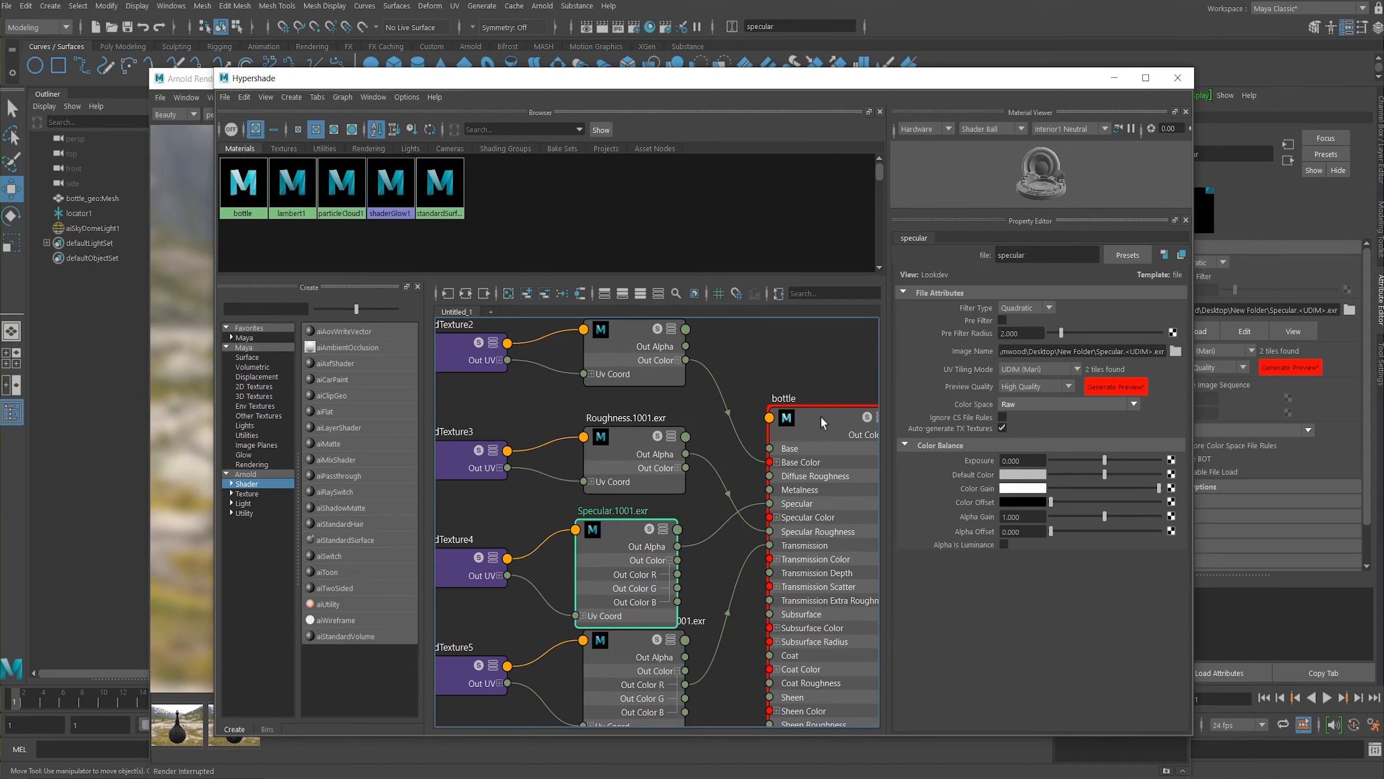
drag(677, 545, 678, 574)
drag(640, 436, 685, 459)
click(677, 446)
mouse_move(748, 441)
alt+middle_down()
mouse_move(747, 524)
mouse_move(744, 458)
alt+middle_up()
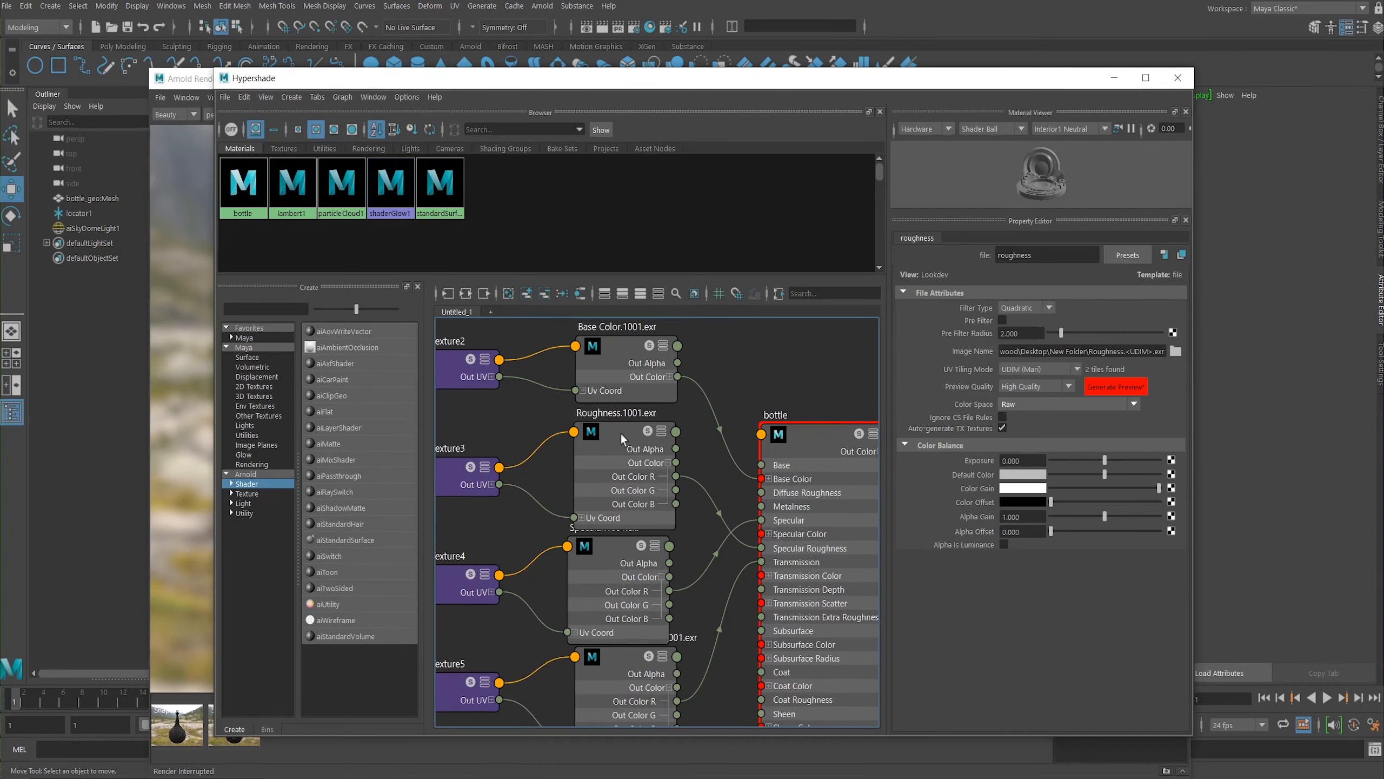
mouse_move(731, 379)
alt+middle_down()
mouse_move(748, 346)
mouse_move(784, 346)
mouse_move(776, 366)
mouse_move(728, 369)
alt+middle_up()
scroll(729, 369, down, 5)
scroll(708, 363, down, 1)
scroll(732, 367, up, 2)
alt+middle_drag(740, 360, 777, 358)
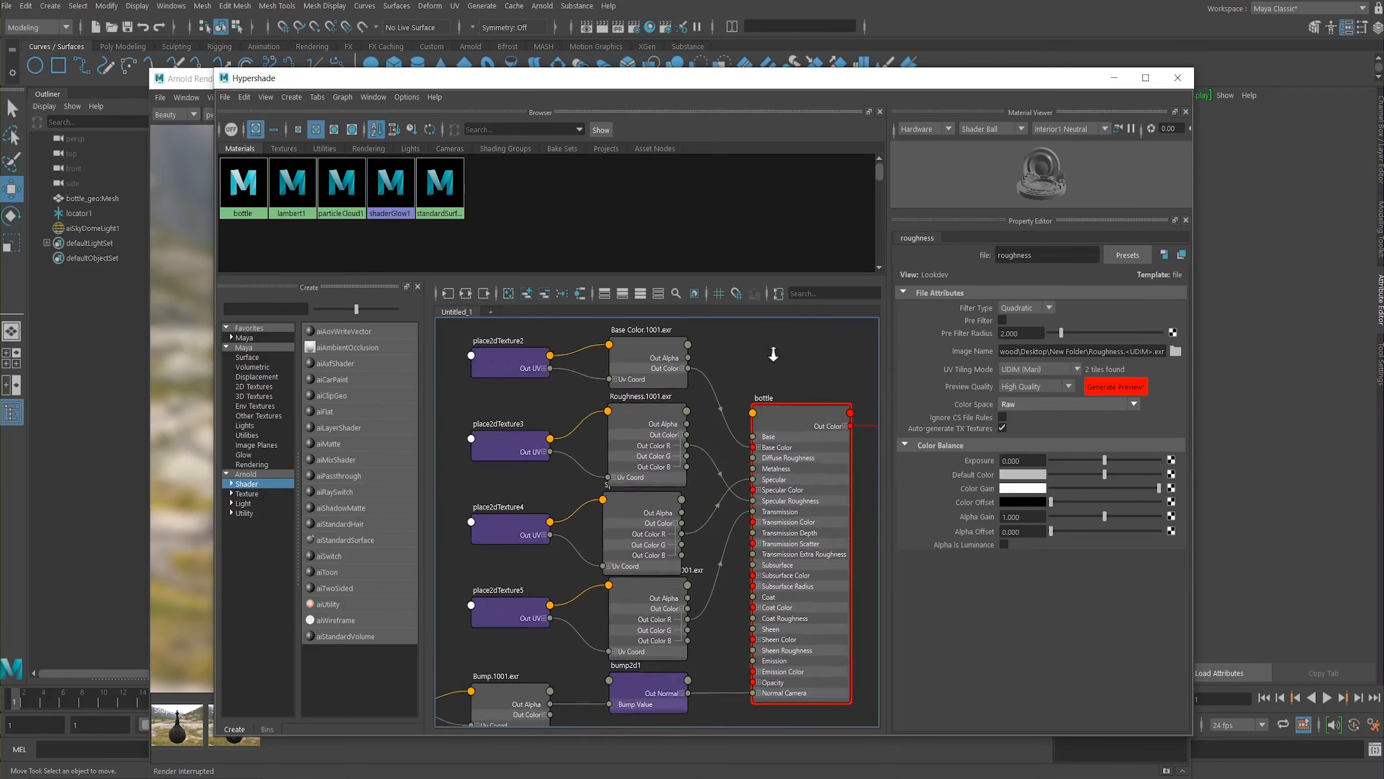
scroll(777, 357, down, 1)
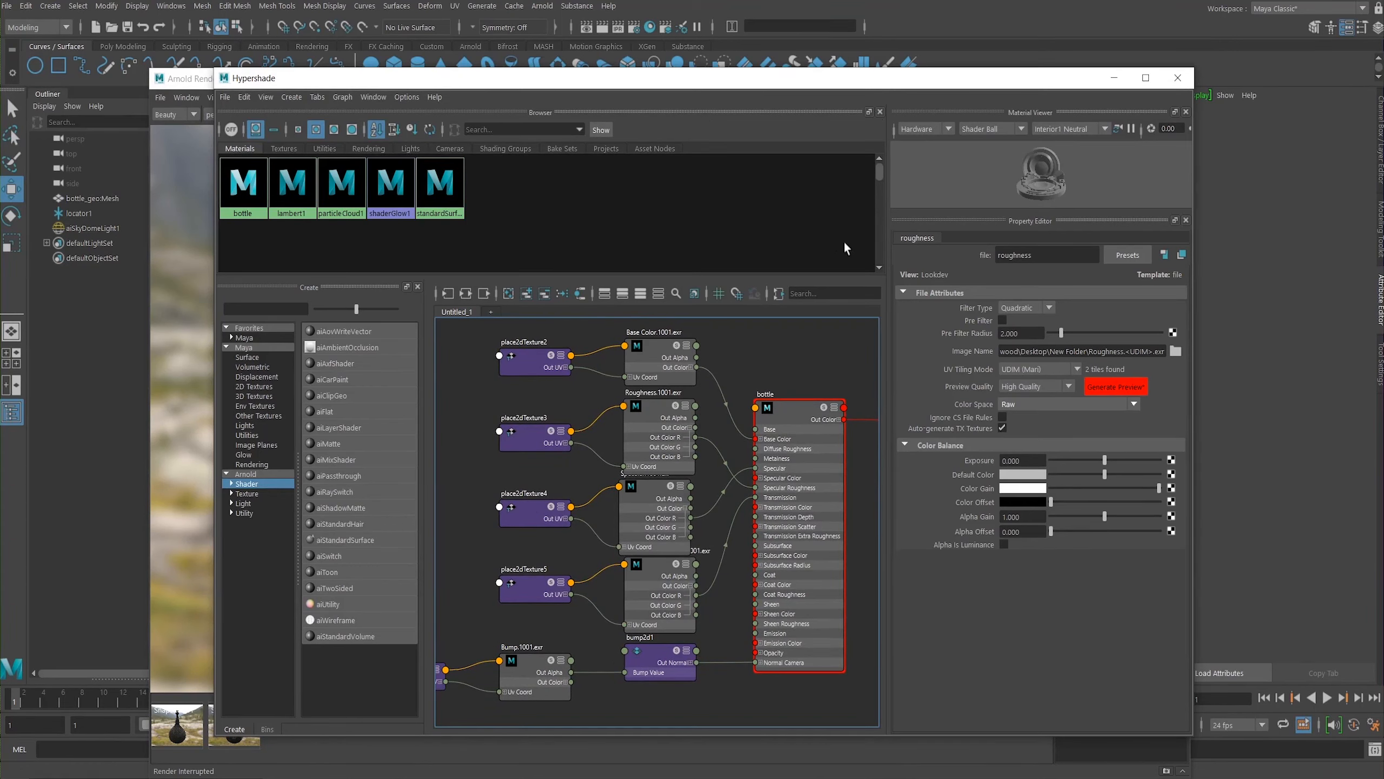
Step: Clear Hypershade out of the way, re-render the bottle in Arnold RenderView and store a snapshot of the result
click(1107, 81)
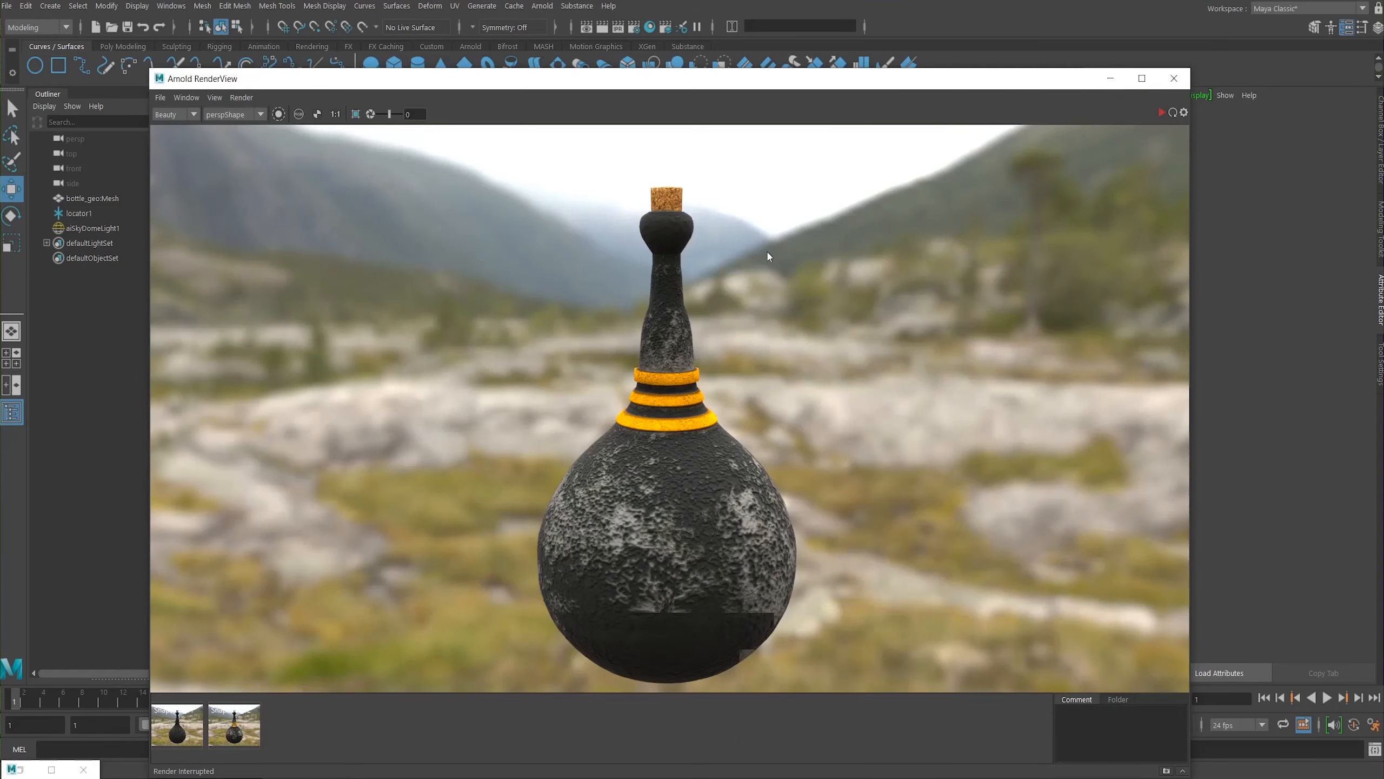
drag(895, 76, 919, 10)
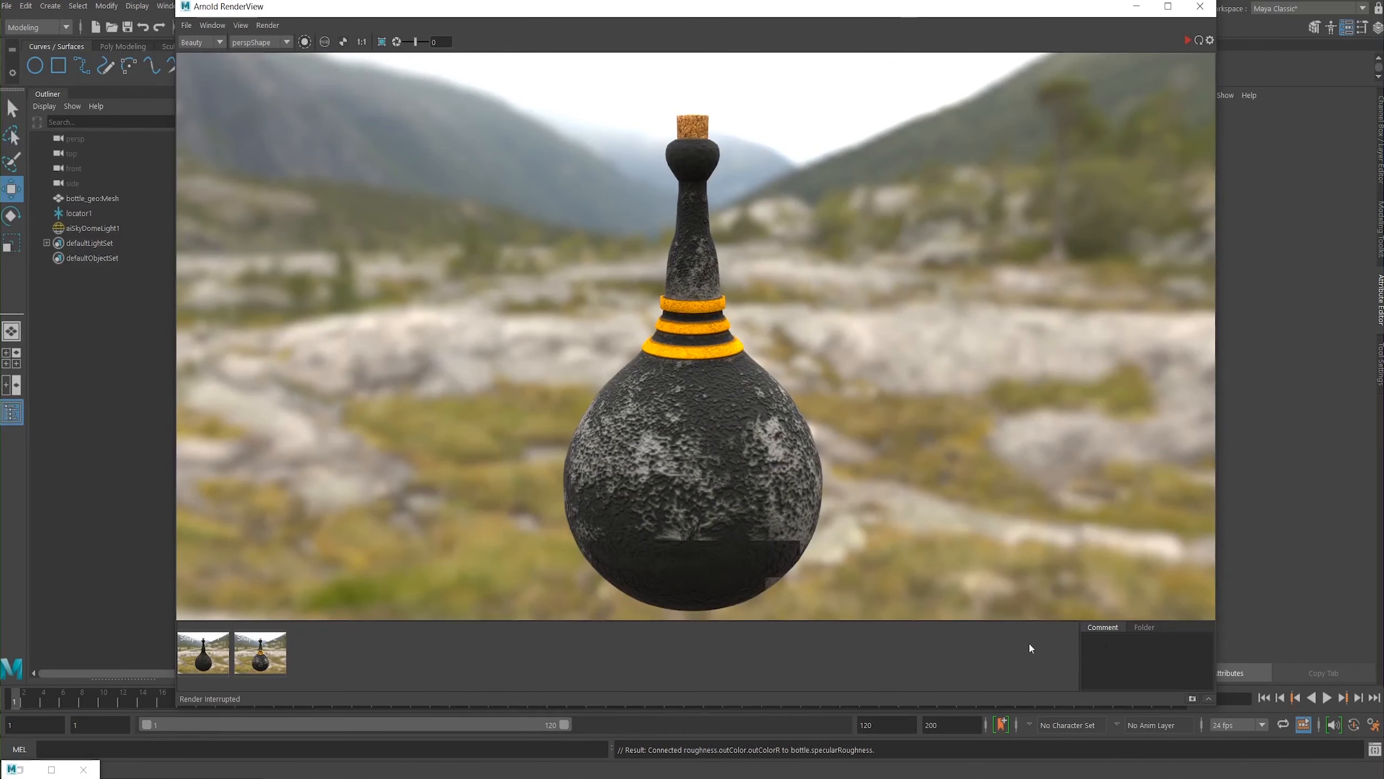
click(1187, 40)
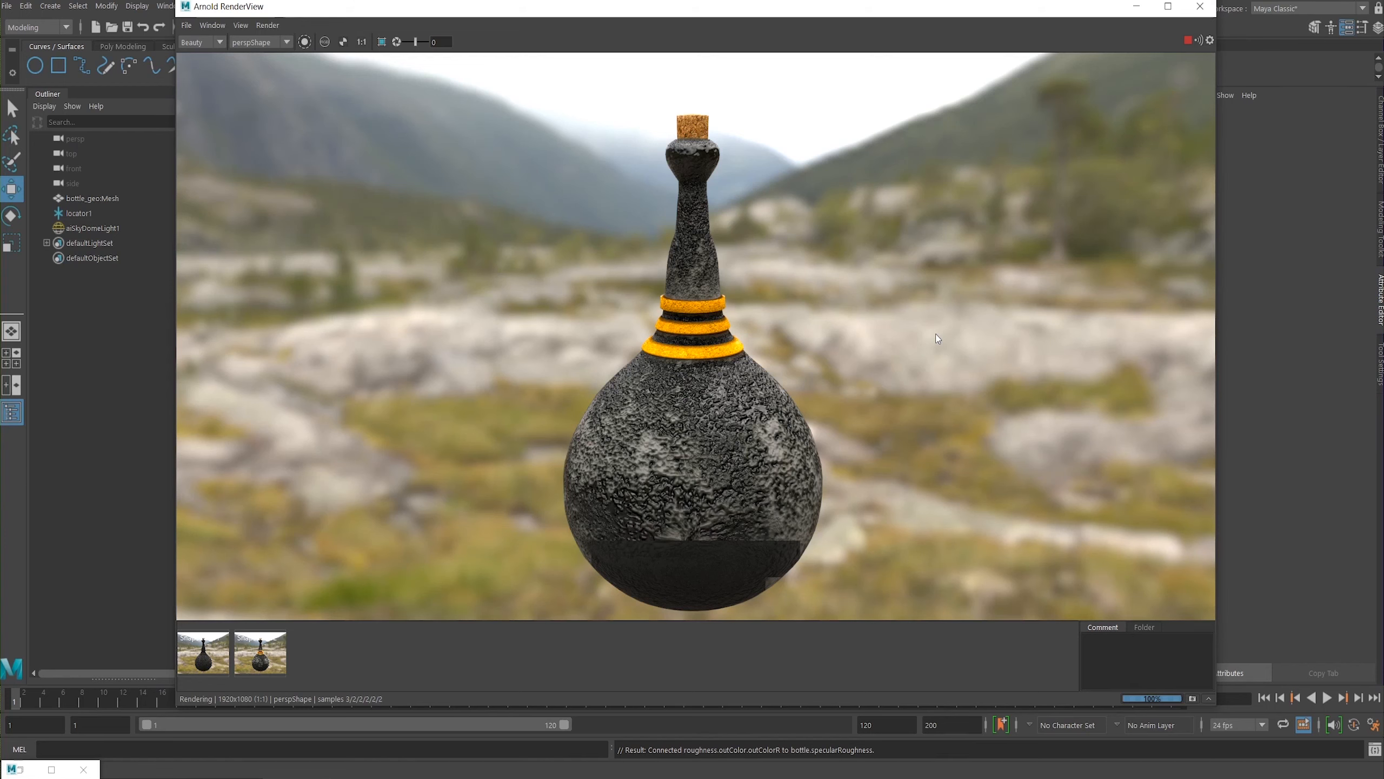
click(1338, 277)
click(1192, 699)
drag(961, 7, 1007, 55)
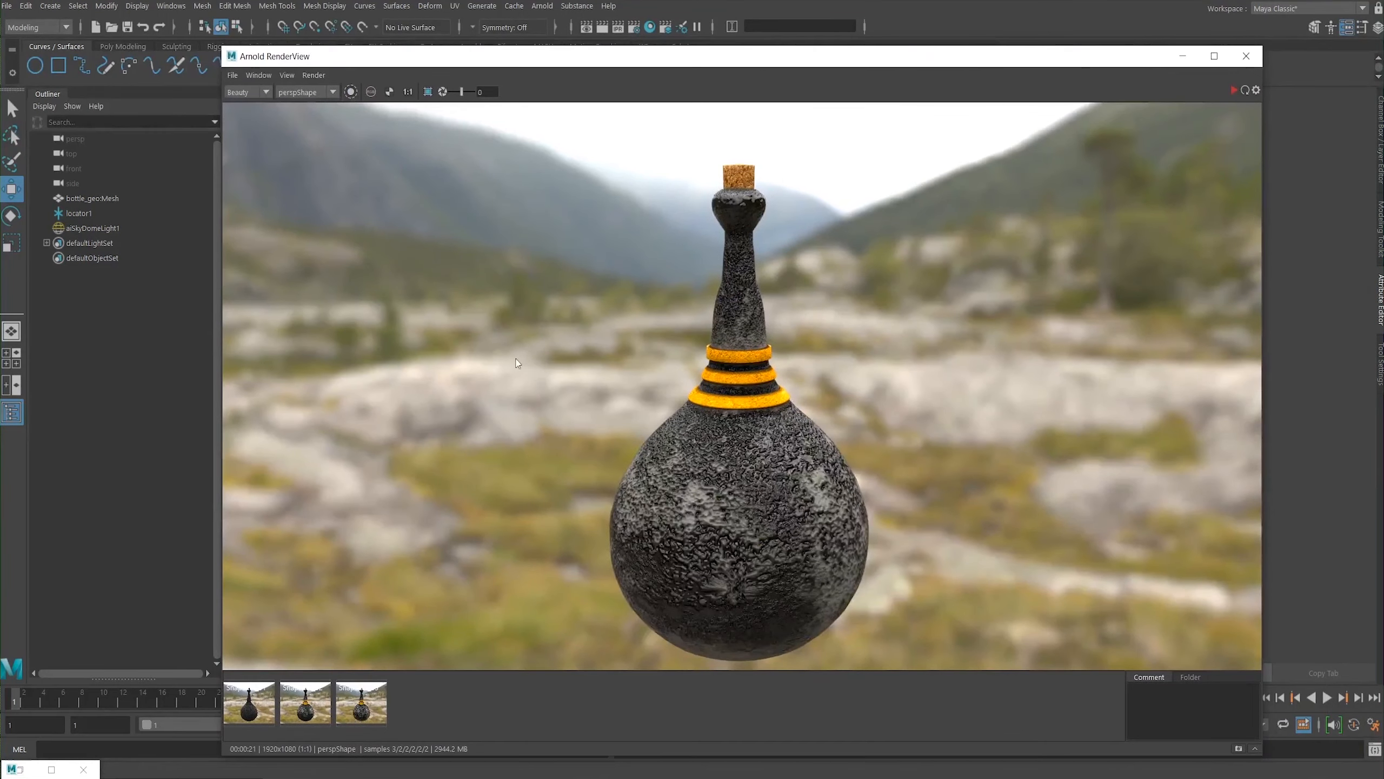
Step: Return to Hypershade, trace the bottle shader's bump mapping, and set the bump2d1 node's Bump Depth to 0.3
click(14, 770)
click(17, 772)
click(17, 772)
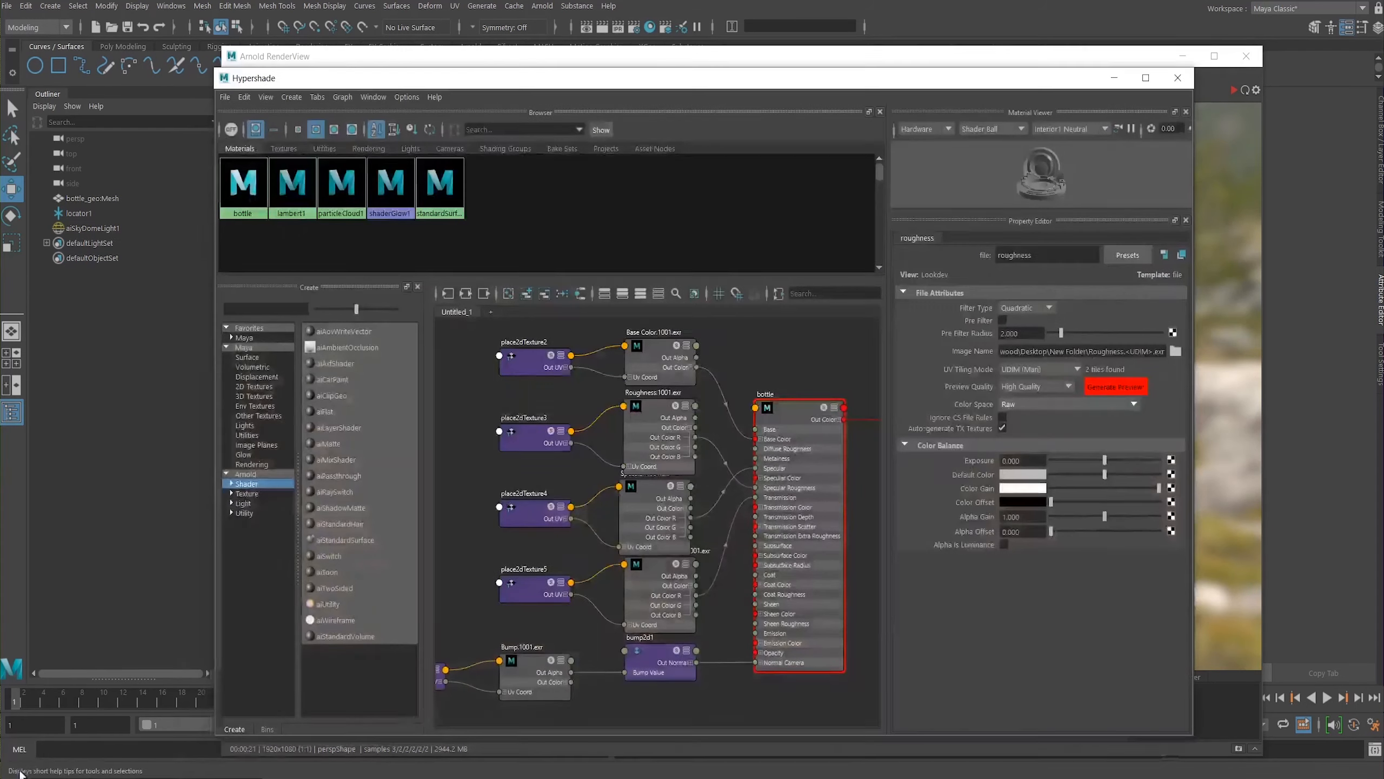
click(787, 405)
scroll(1170, 438, down, 10)
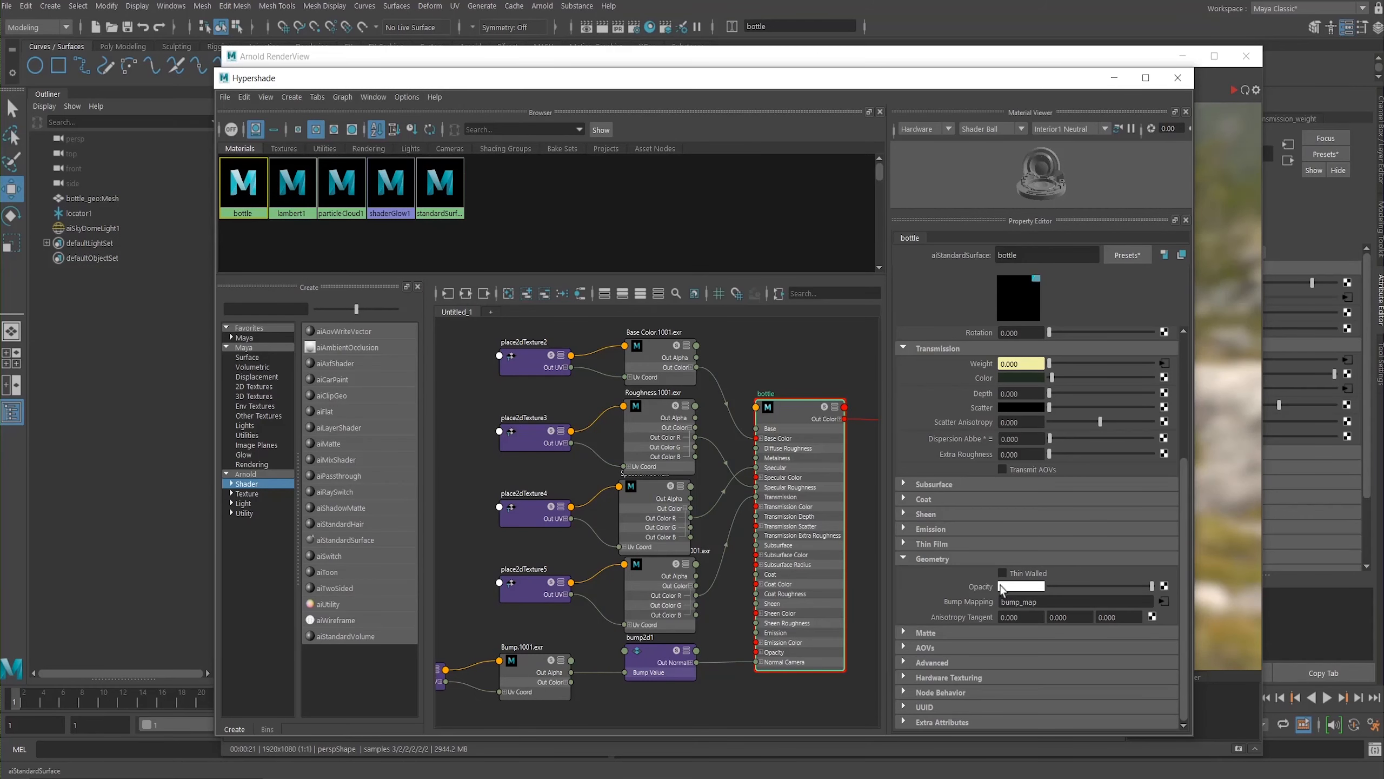
click(1165, 601)
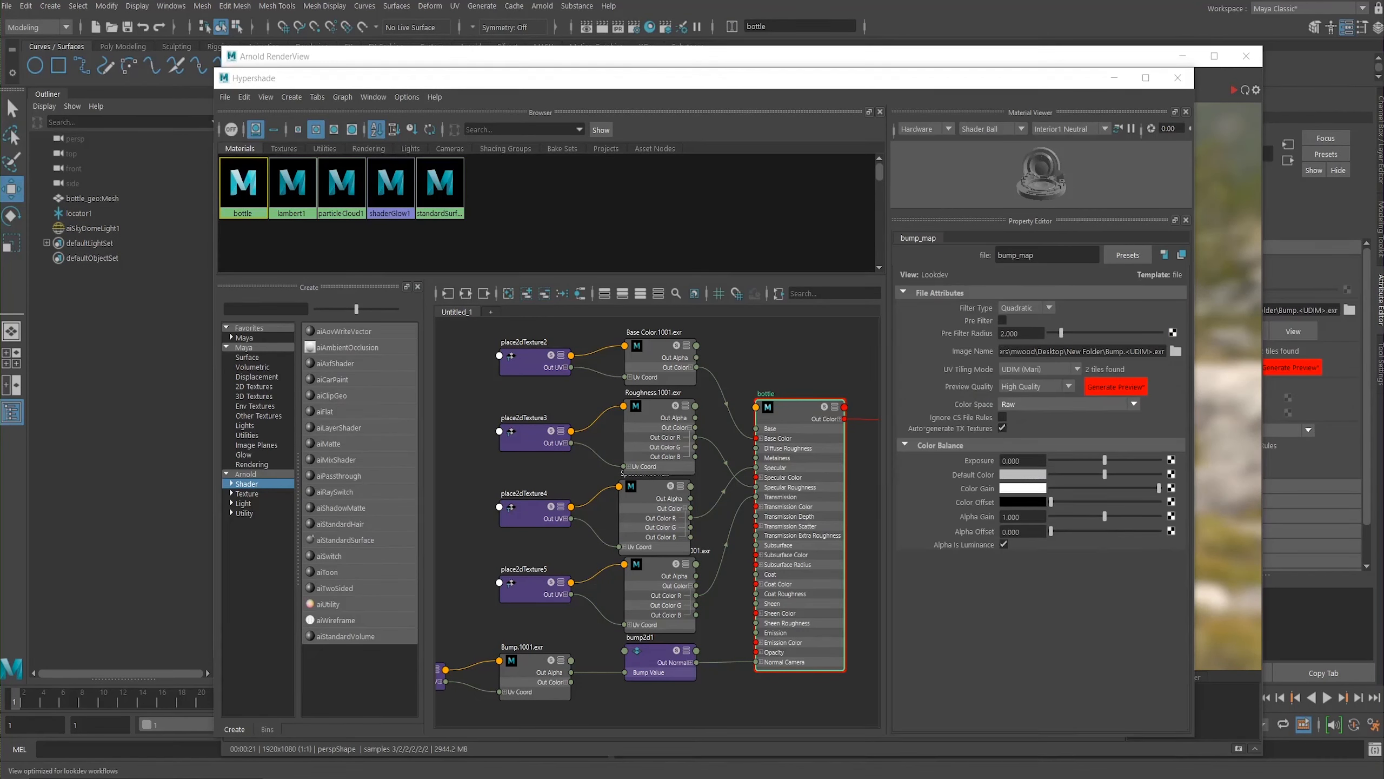
mouse_move(654, 650)
mouse_down()
mouse_move(636, 686)
mouse_move(651, 668)
mouse_up()
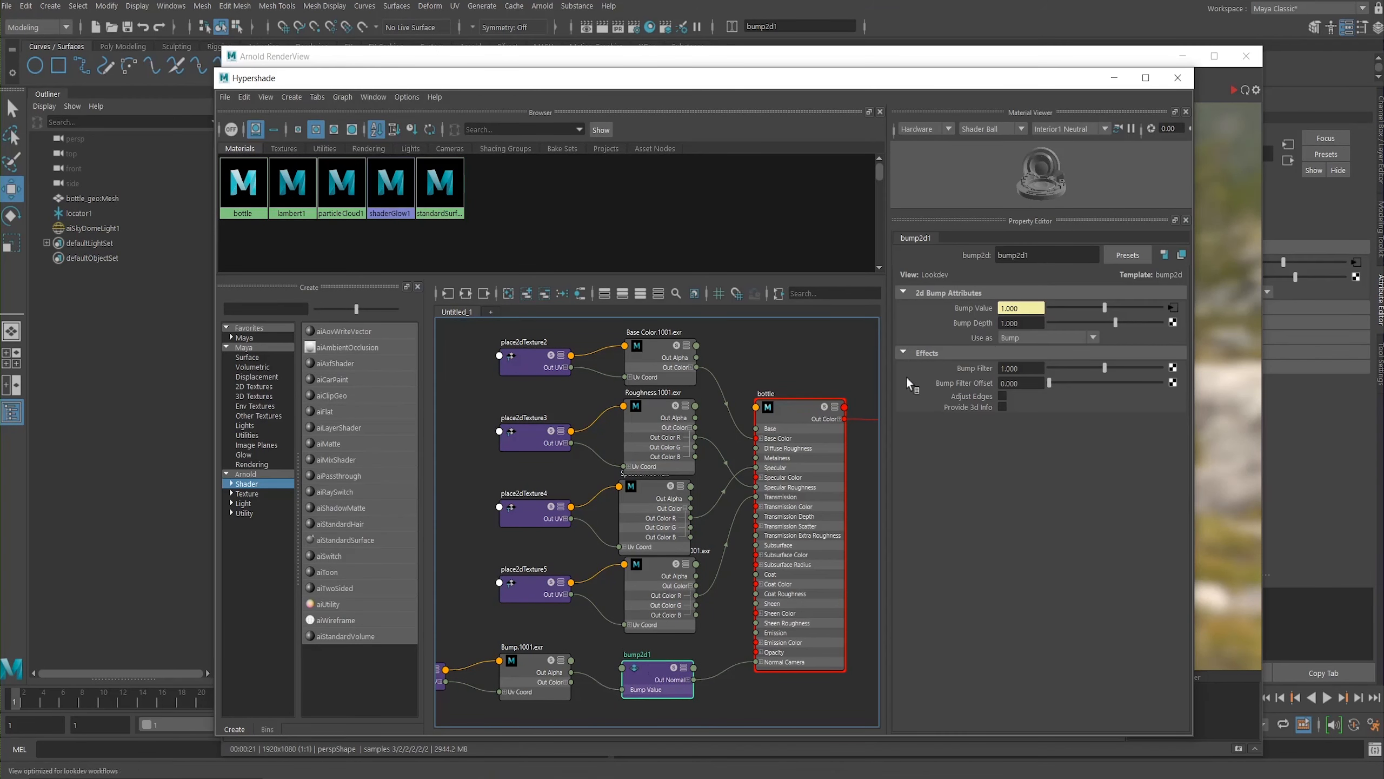
double_click(1027, 323)
text(0.3)
key(Return)
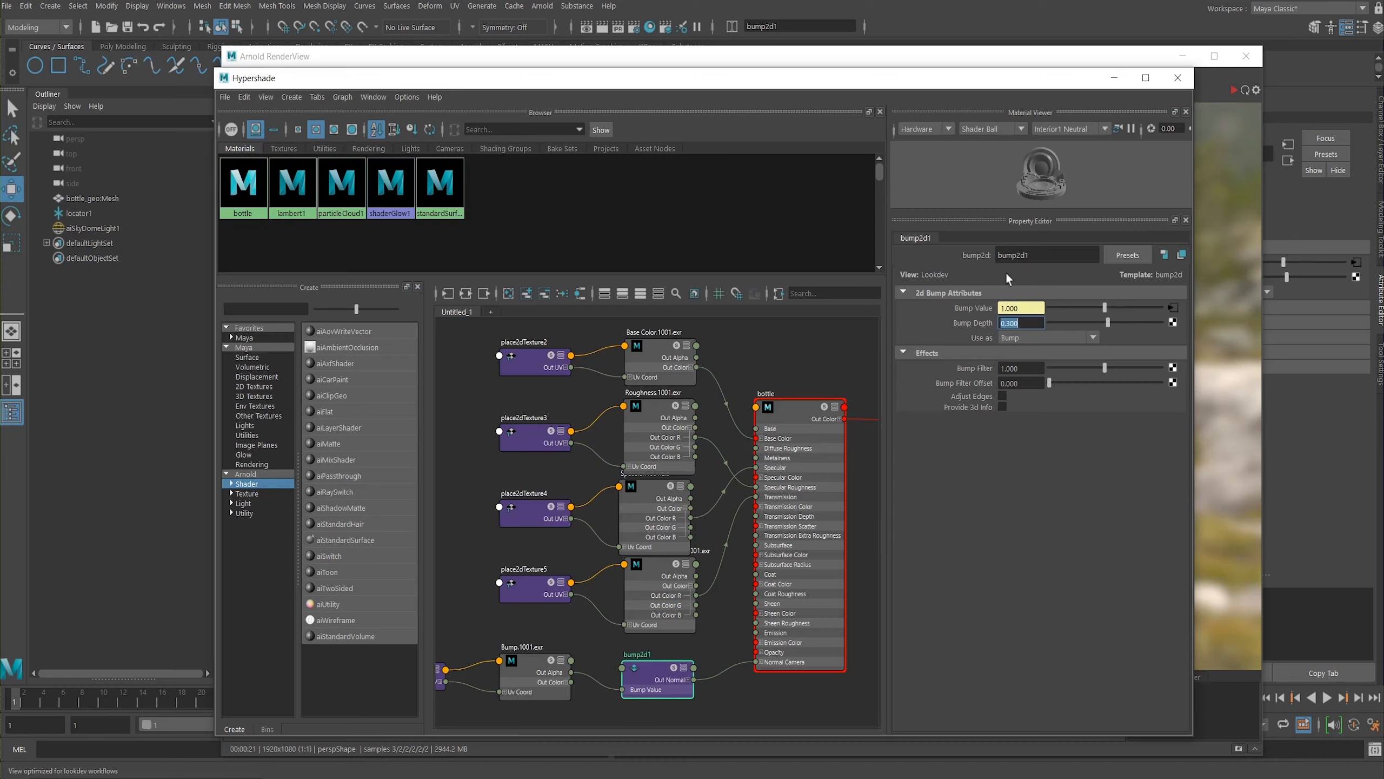
Step: Update the Arnold render with Hypershade out of the way and examine the bump detail on the bottle's round body
click(1114, 78)
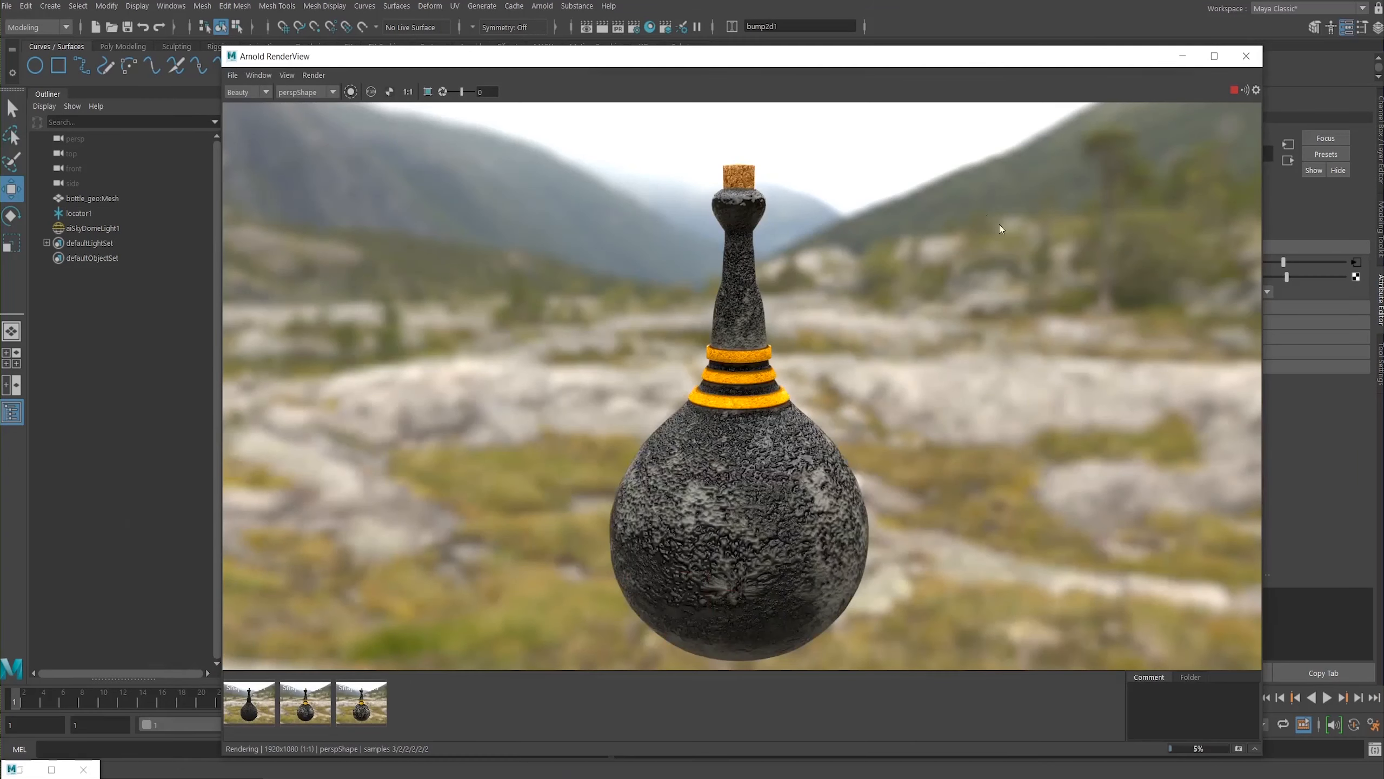
drag(898, 57, 874, 37)
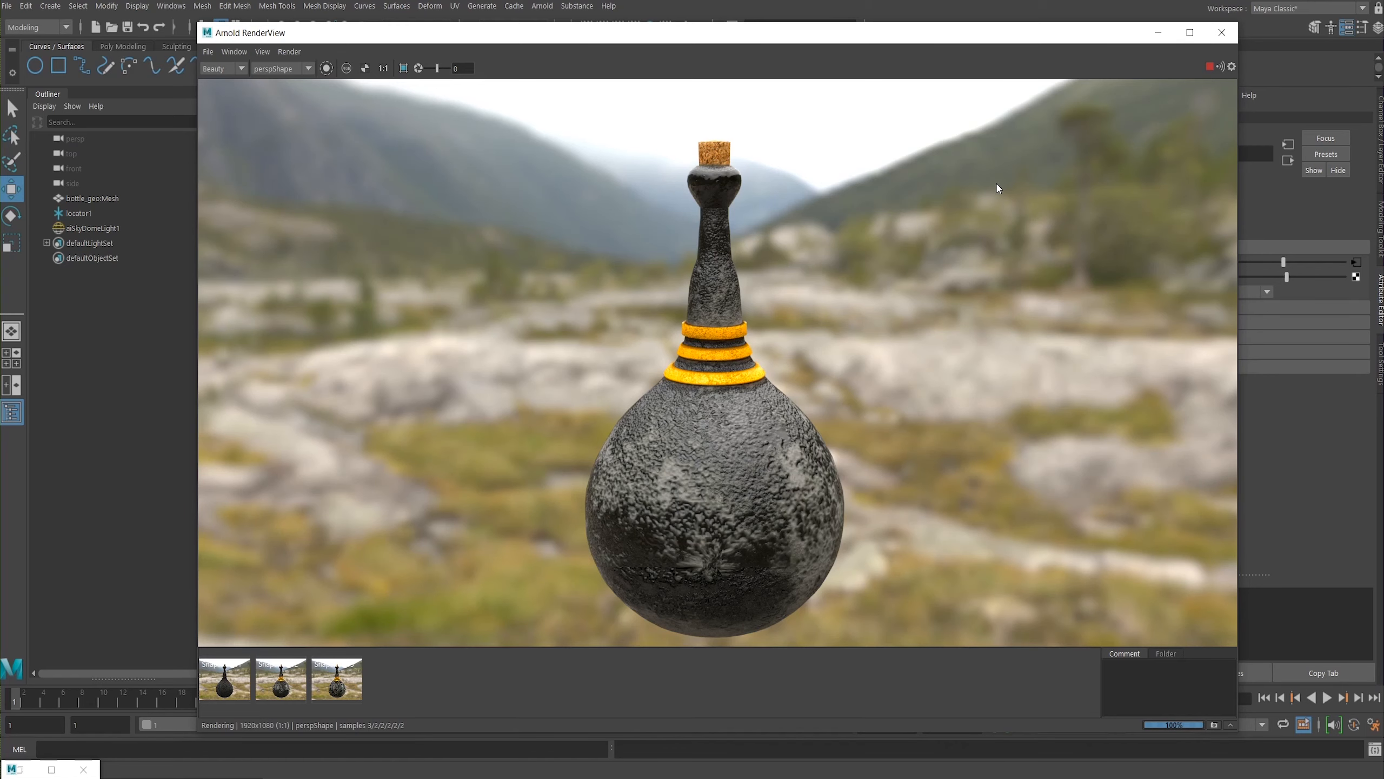
middle_drag(759, 592, 775, 467)
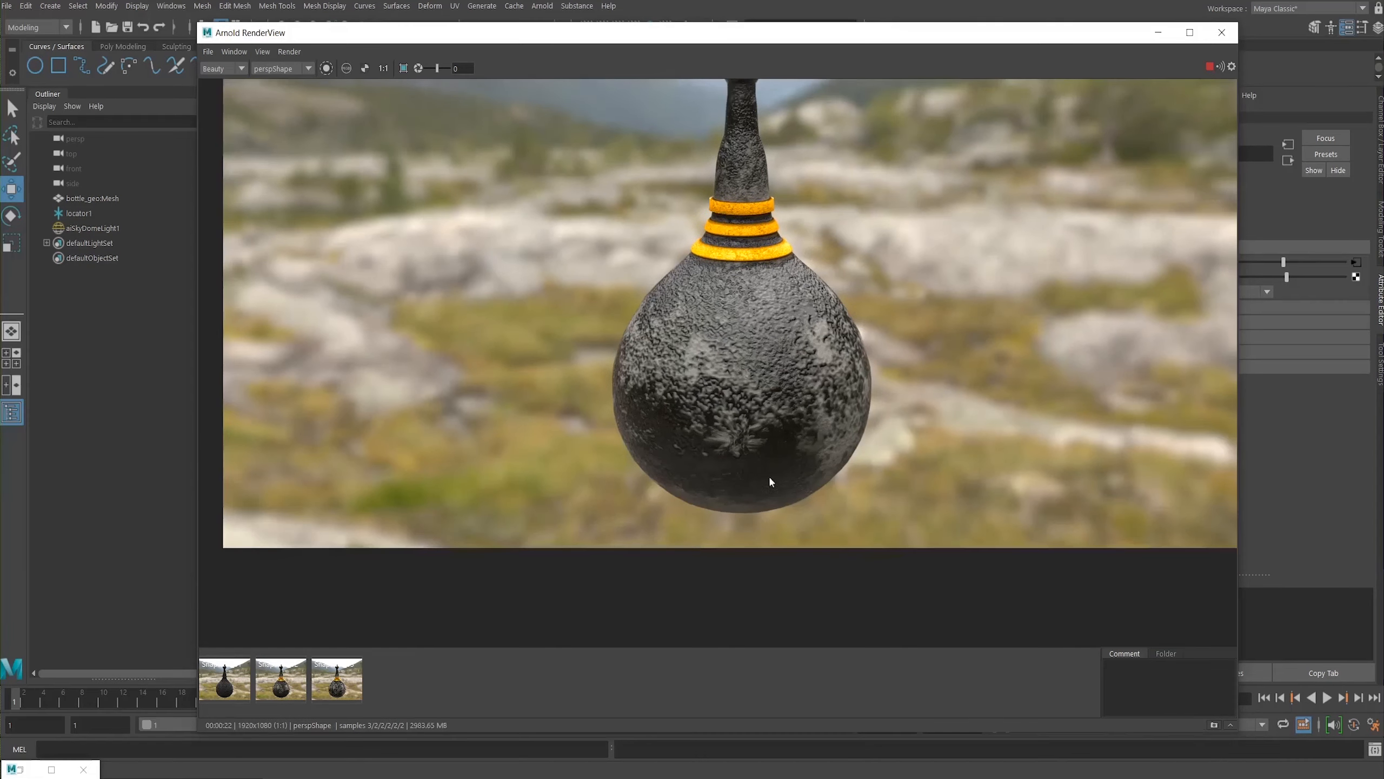
scroll(797, 435, up, 5)
alt+right_drag(798, 437, 348, 401)
alt+middle_drag(828, 316, 738, 541)
alt+right_drag(737, 540, 557, 384)
alt+middle_drag(556, 384, 561, 321)
alt+right_drag(561, 321, 404, 338)
alt+middle_drag(738, 328, 680, 296)
alt+right_drag(680, 296, 590, 301)
alt+middle_drag(590, 301, 612, 287)
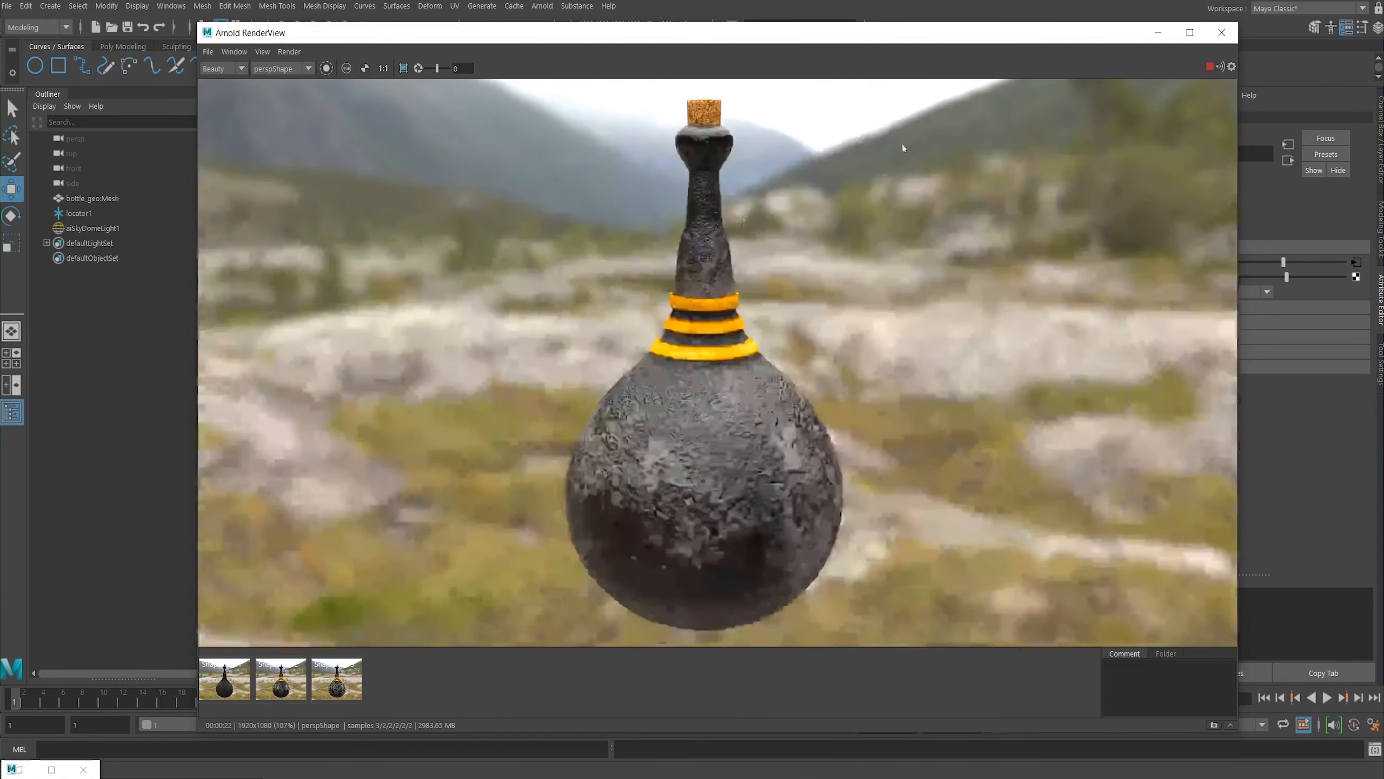
mouse_move(1110, 40)
mouse_down()
mouse_move(1104, 118)
mouse_move(1093, 51)
mouse_up()
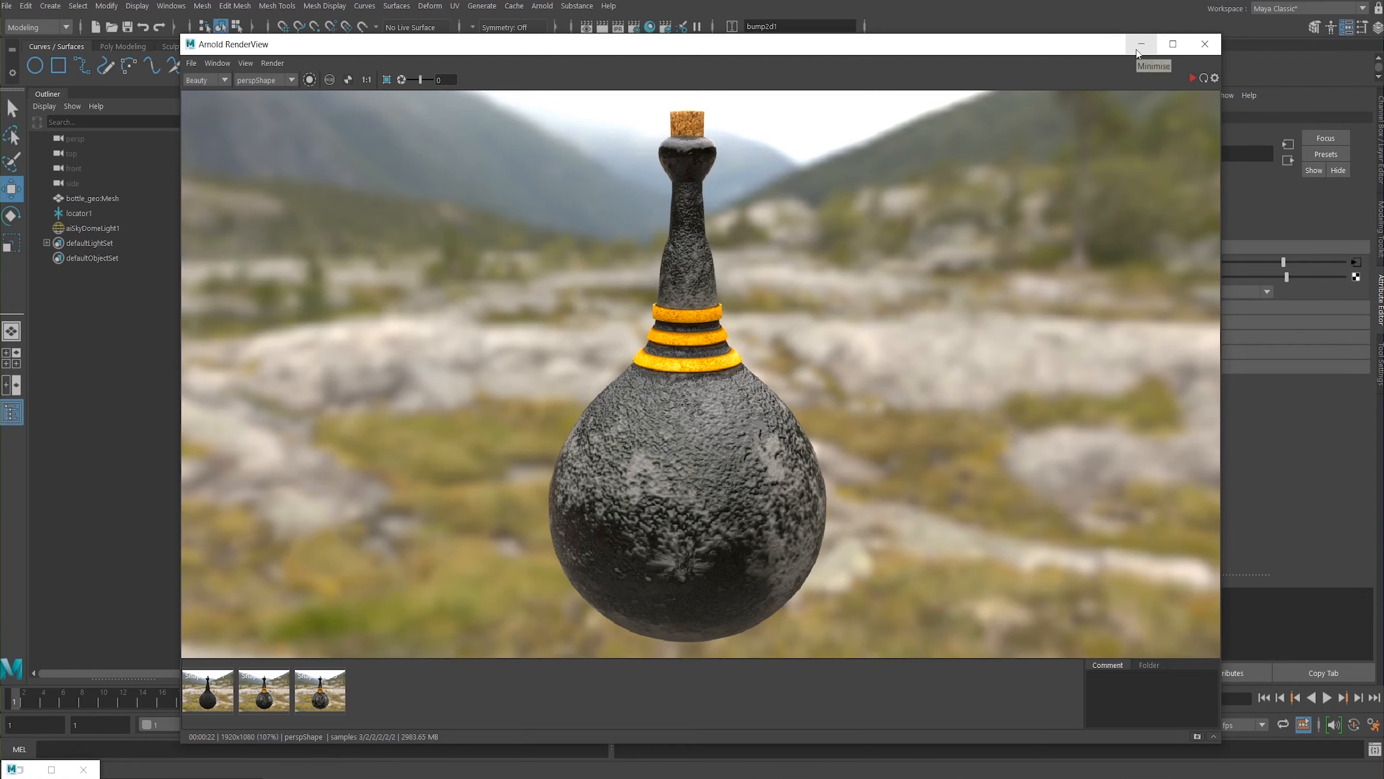
Step: Examine the yellow rings and neck of the rendered bottle up close
scroll(627, 338, up, 5)
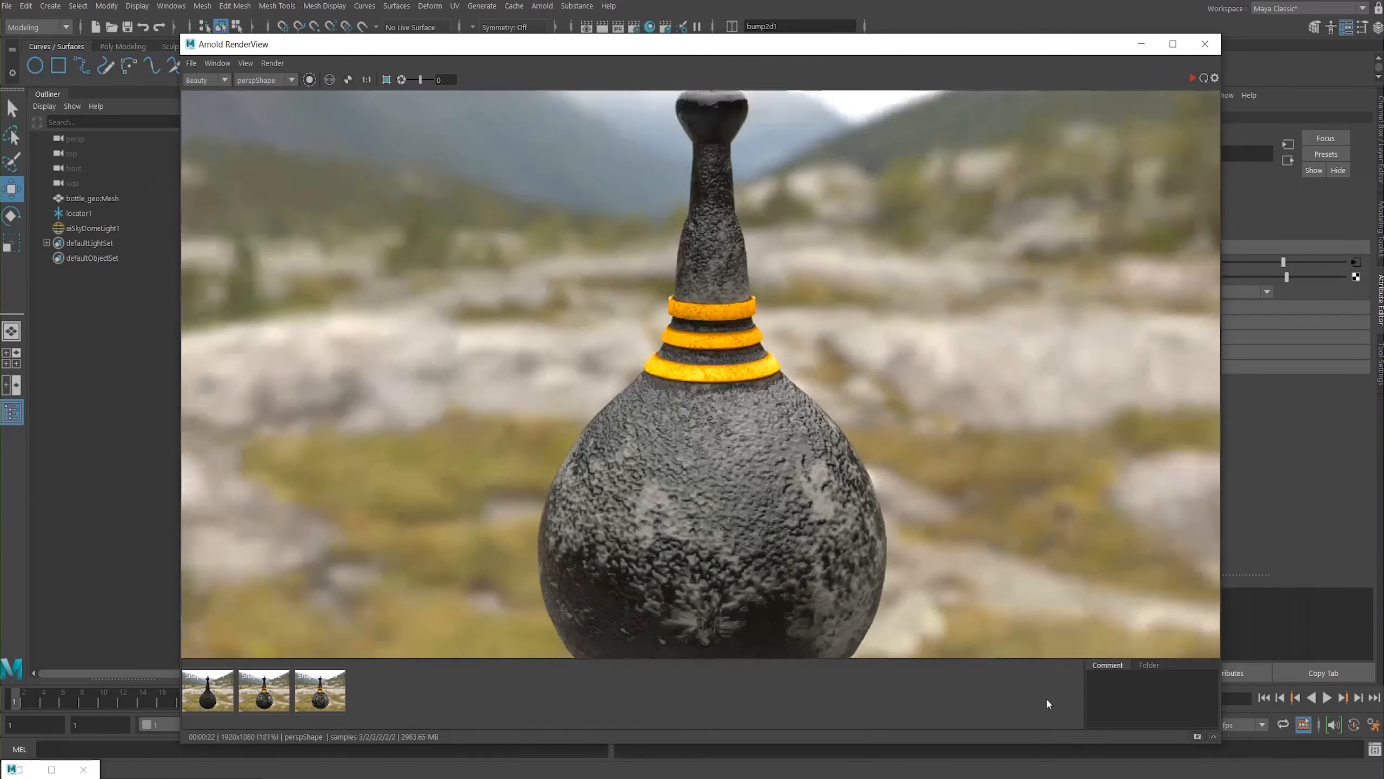
scroll(707, 297, down, 4)
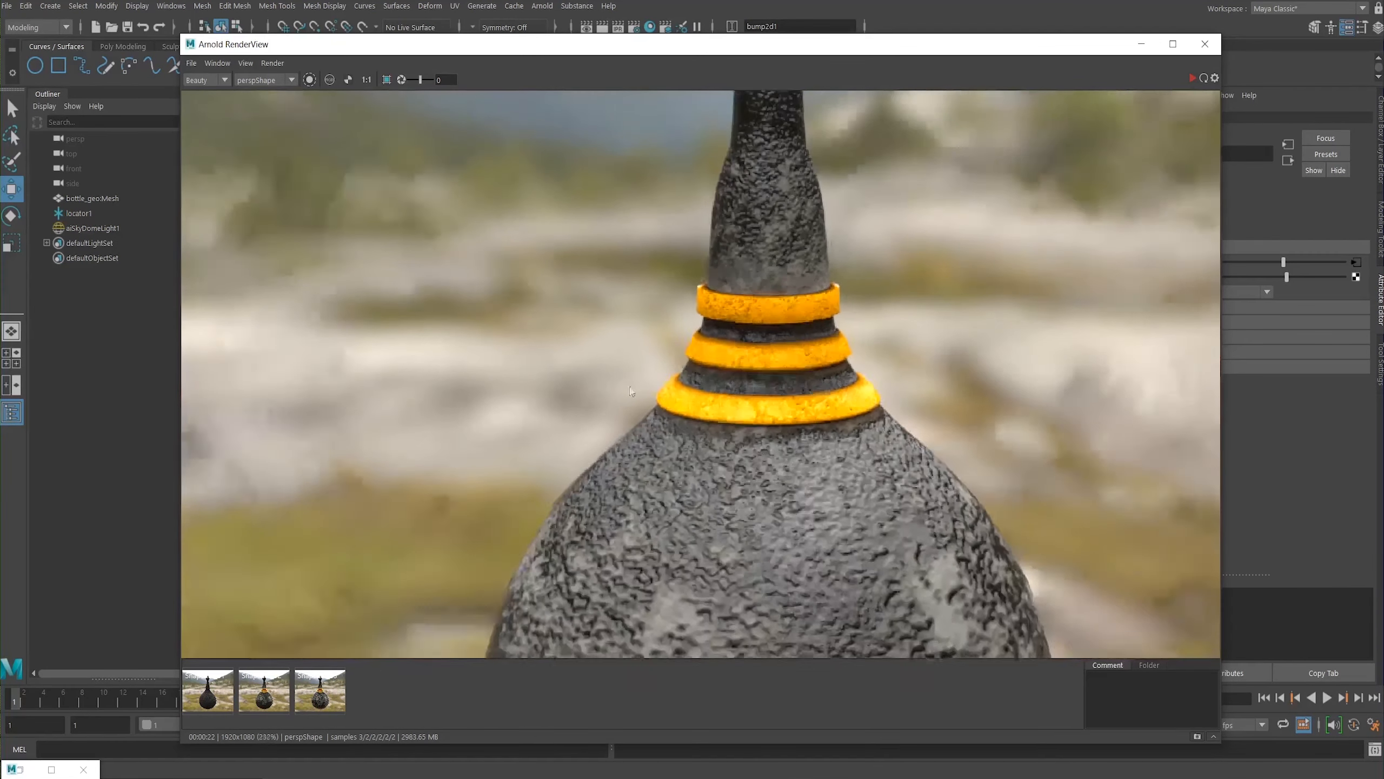
scroll(707, 298, down, 4)
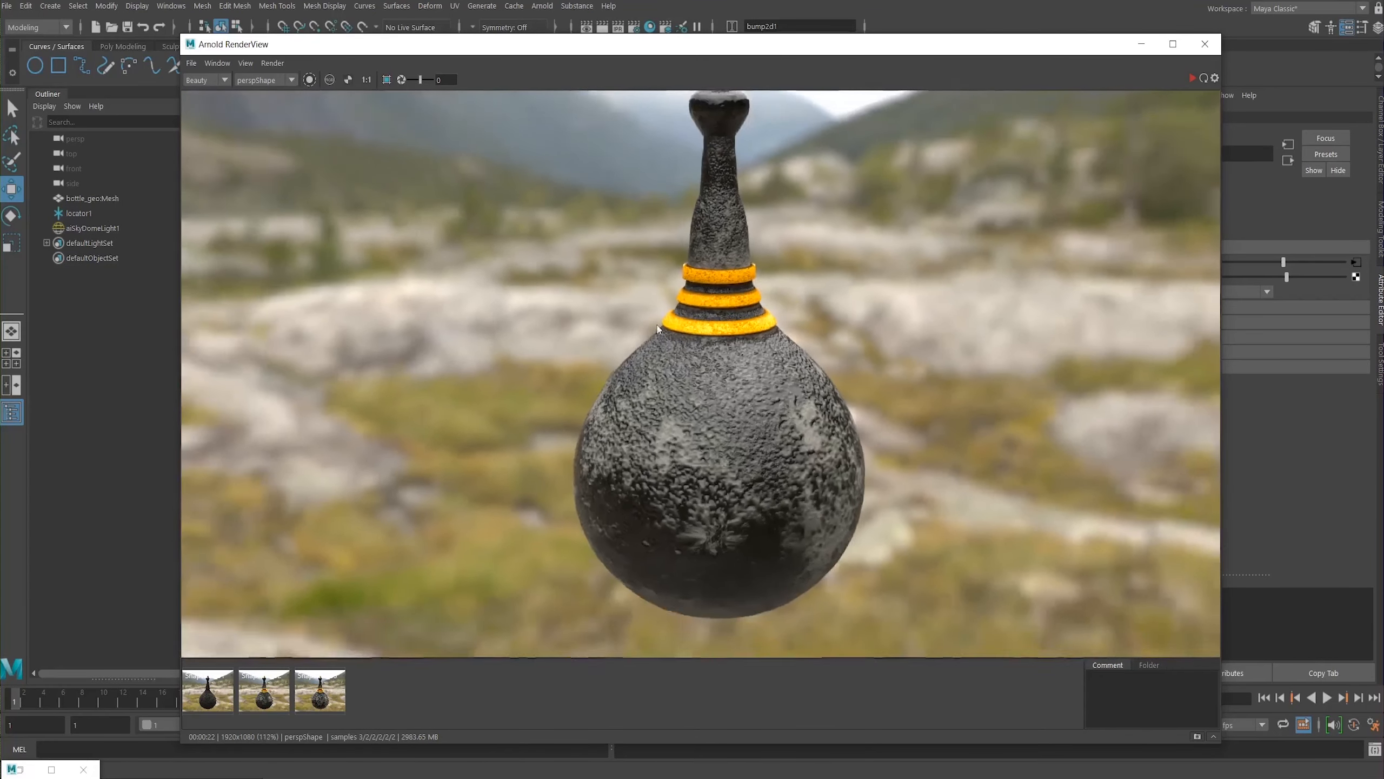
scroll(704, 352, up, 1)
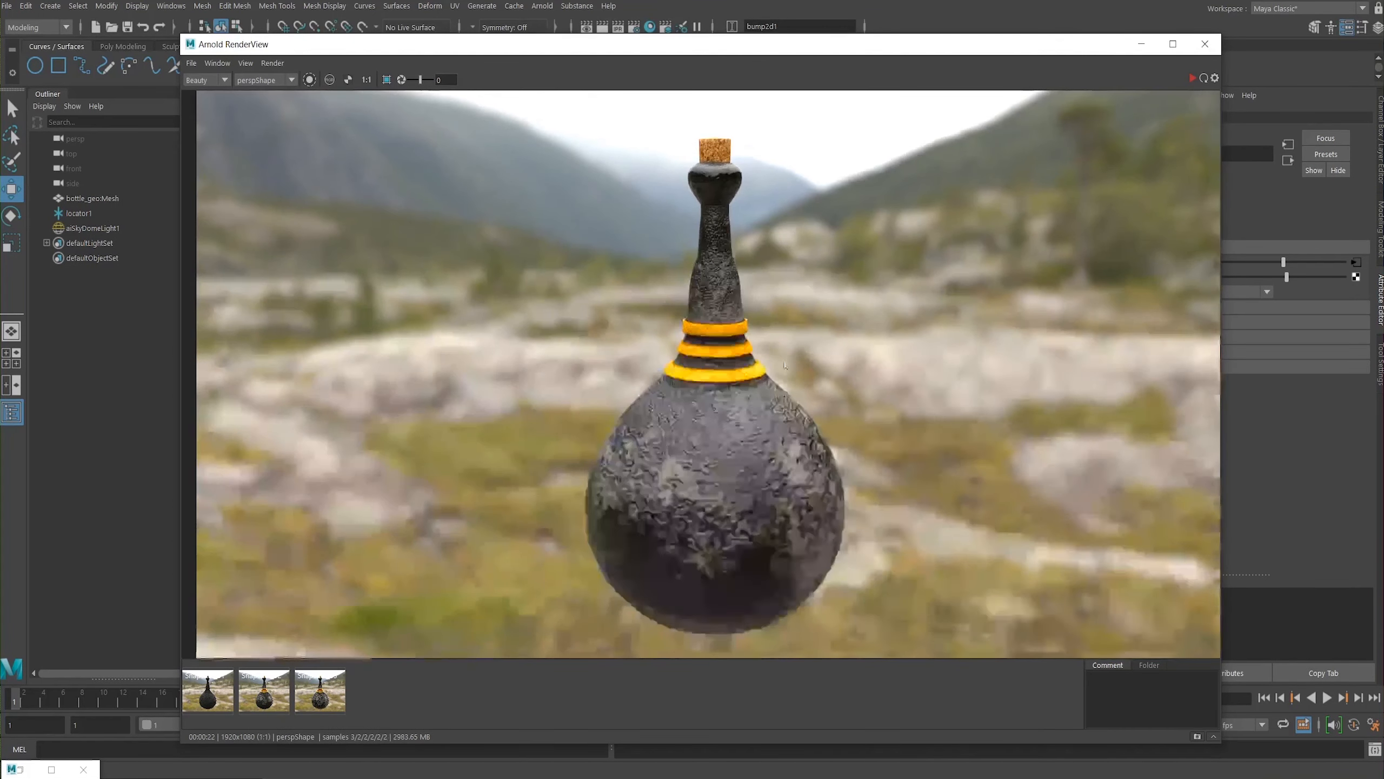
scroll(708, 346, up, 1)
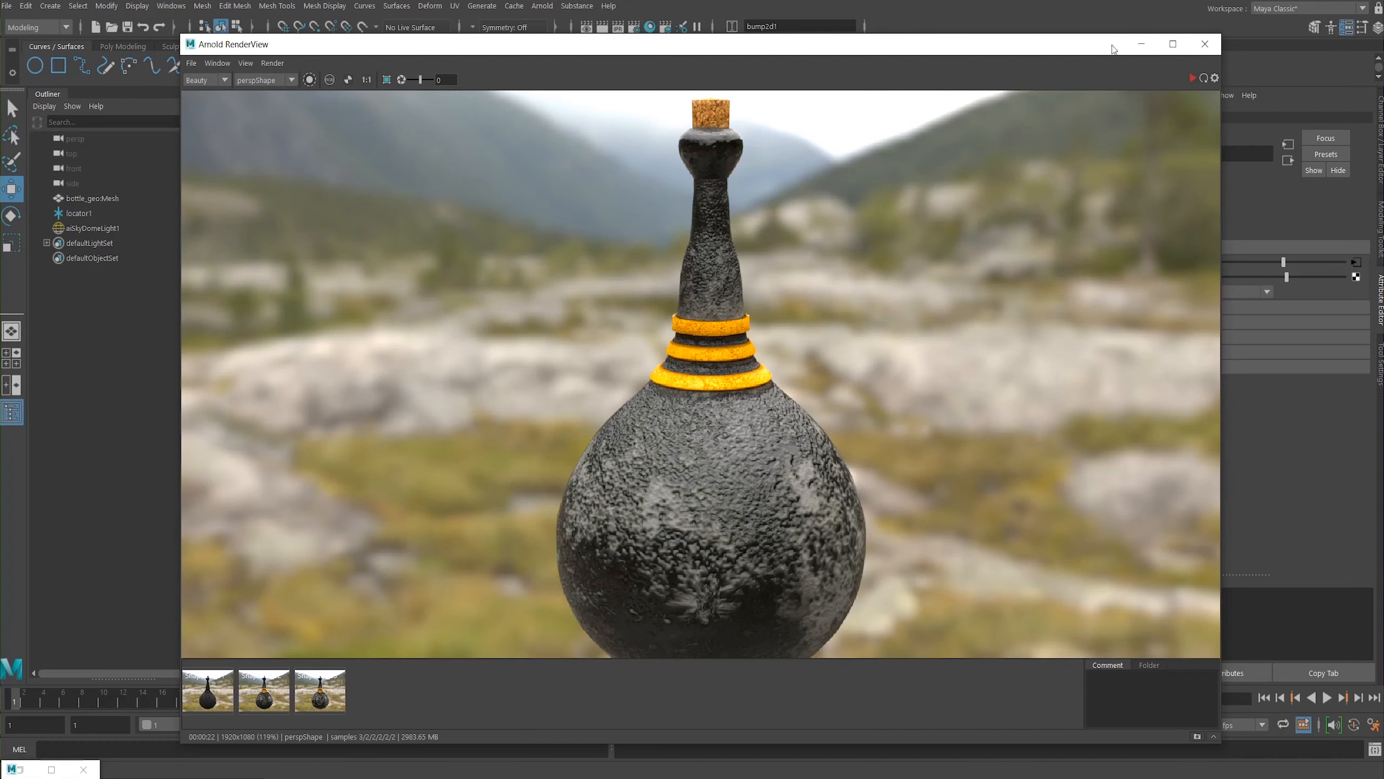
Step: Return to the viewport, select the bottle mesh, and separate it into its individual pieces
click(1141, 44)
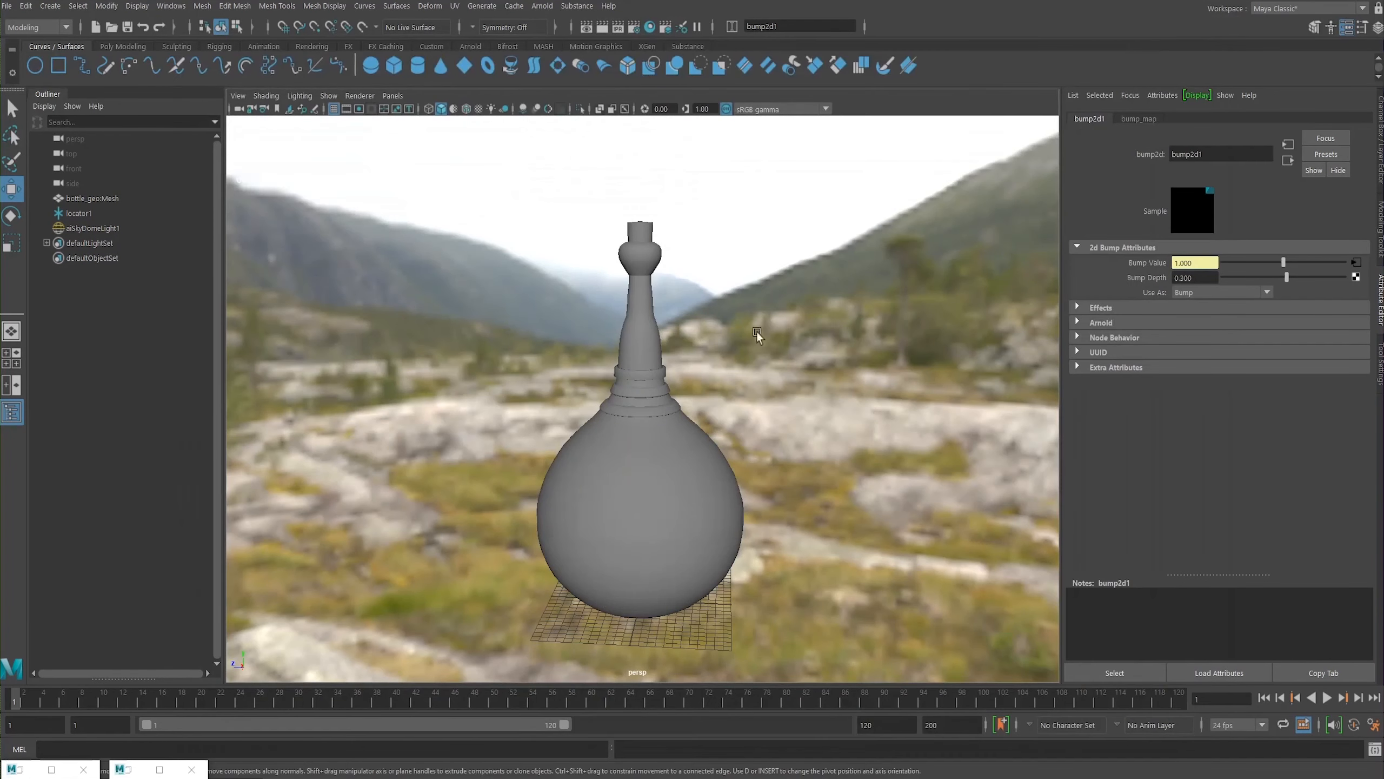
click(636, 376)
mouse_move(676, 408)
alt+mouse_down()
mouse_move(608, 418)
mouse_move(682, 414)
mouse_move(687, 400)
alt+mouse_up()
key(f)
scroll(636, 366, up, 5)
alt+drag(668, 332, 644, 295)
alt+drag(619, 347, 639, 400)
scroll(645, 447, down, 4)
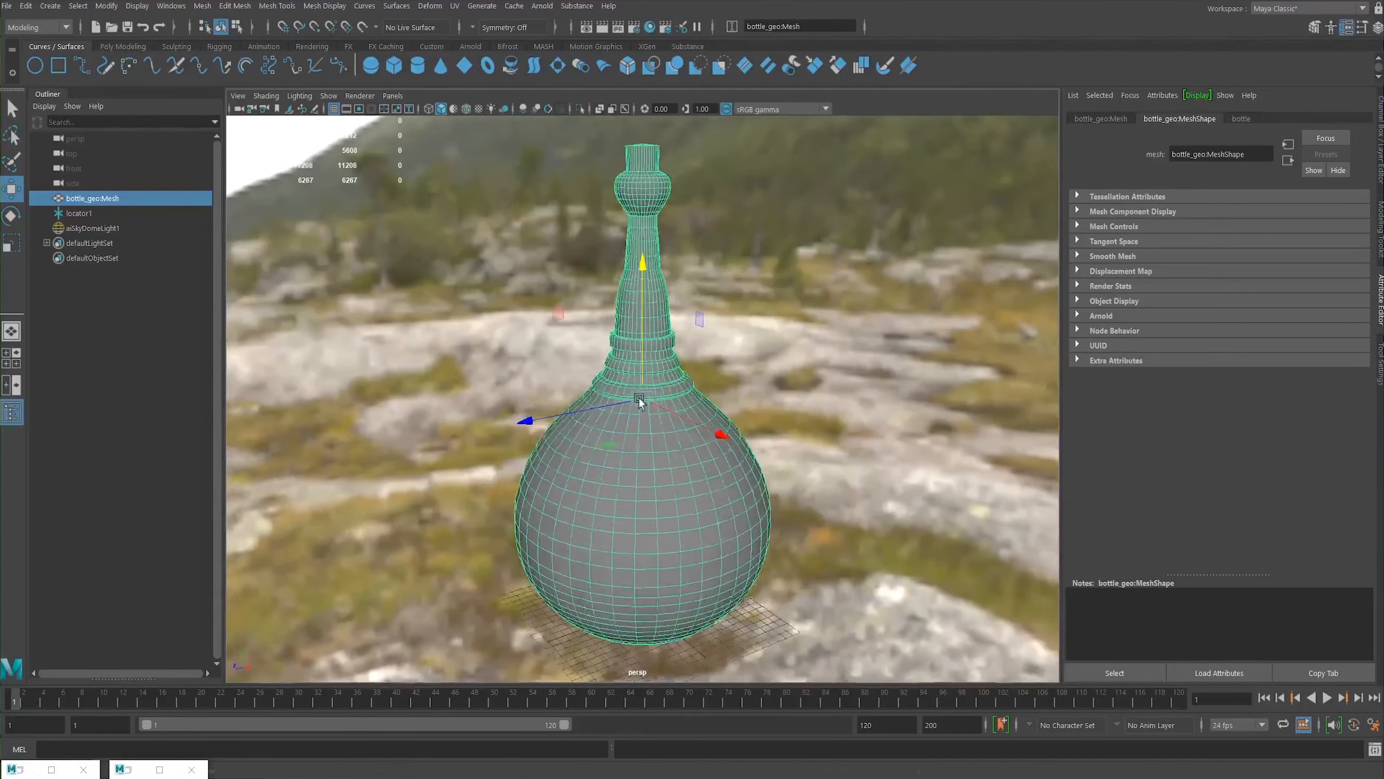
alt+right_drag(639, 400, 772, 472)
alt+drag(772, 472, 563, 404)
key(space)
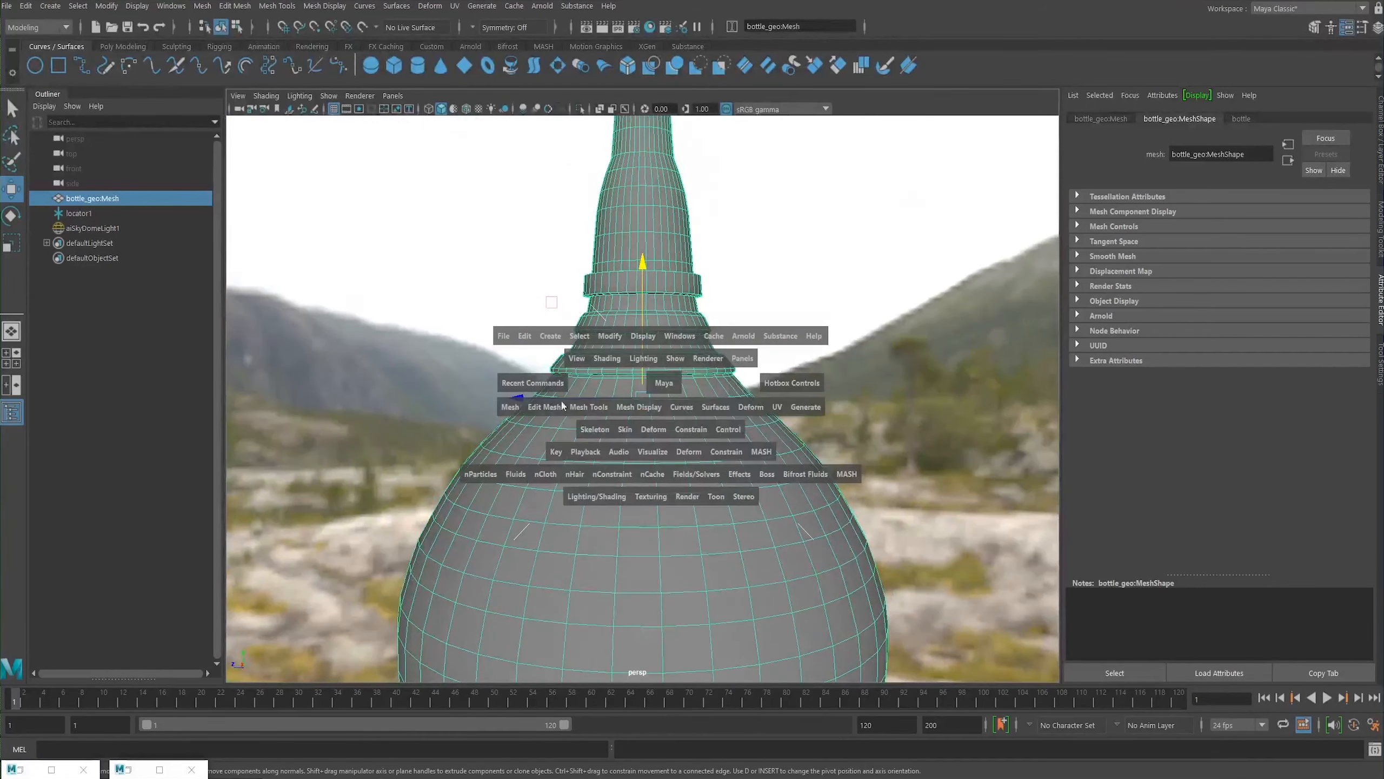
click(561, 406)
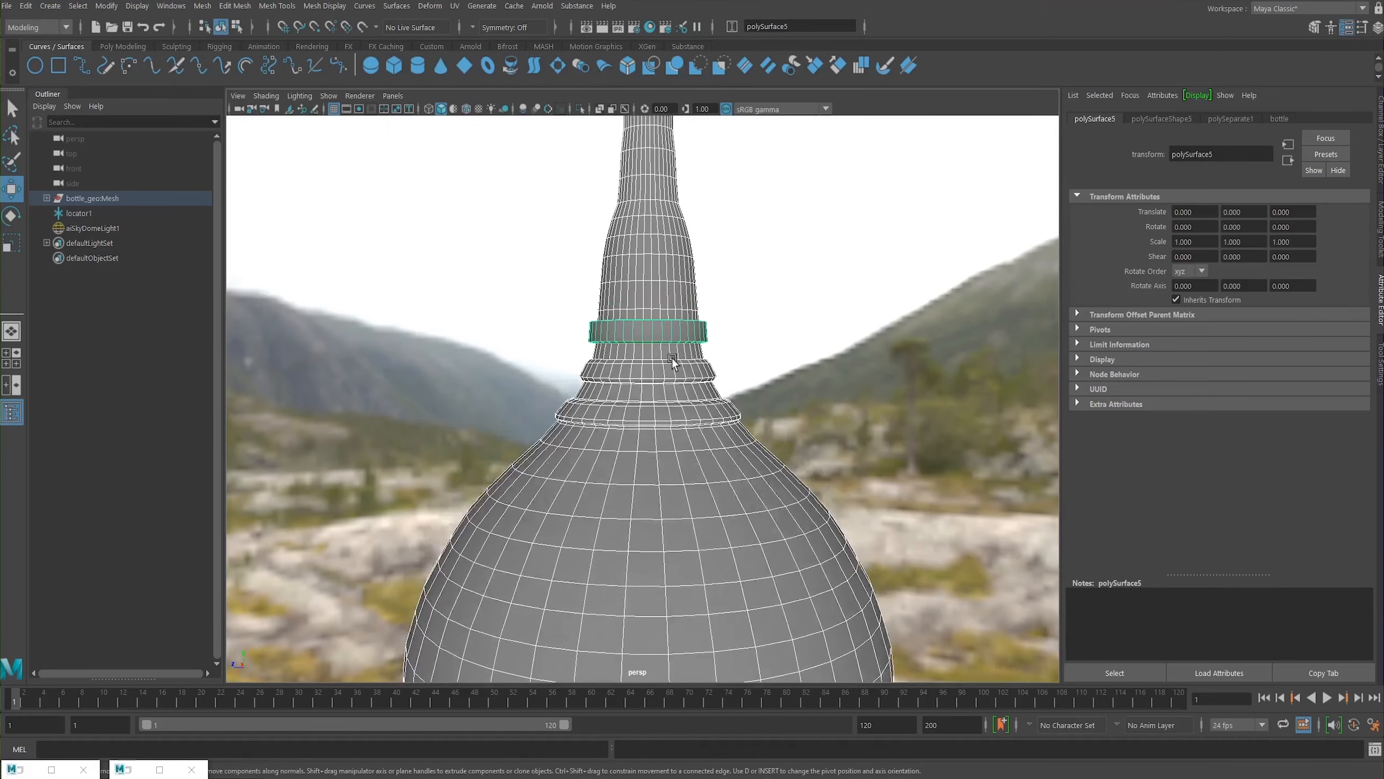
Step: Select the three ring pieces around the bottle's neck and combine them into one mesh
click(677, 373)
click(677, 333)
shift+click(669, 374)
shift+click(671, 415)
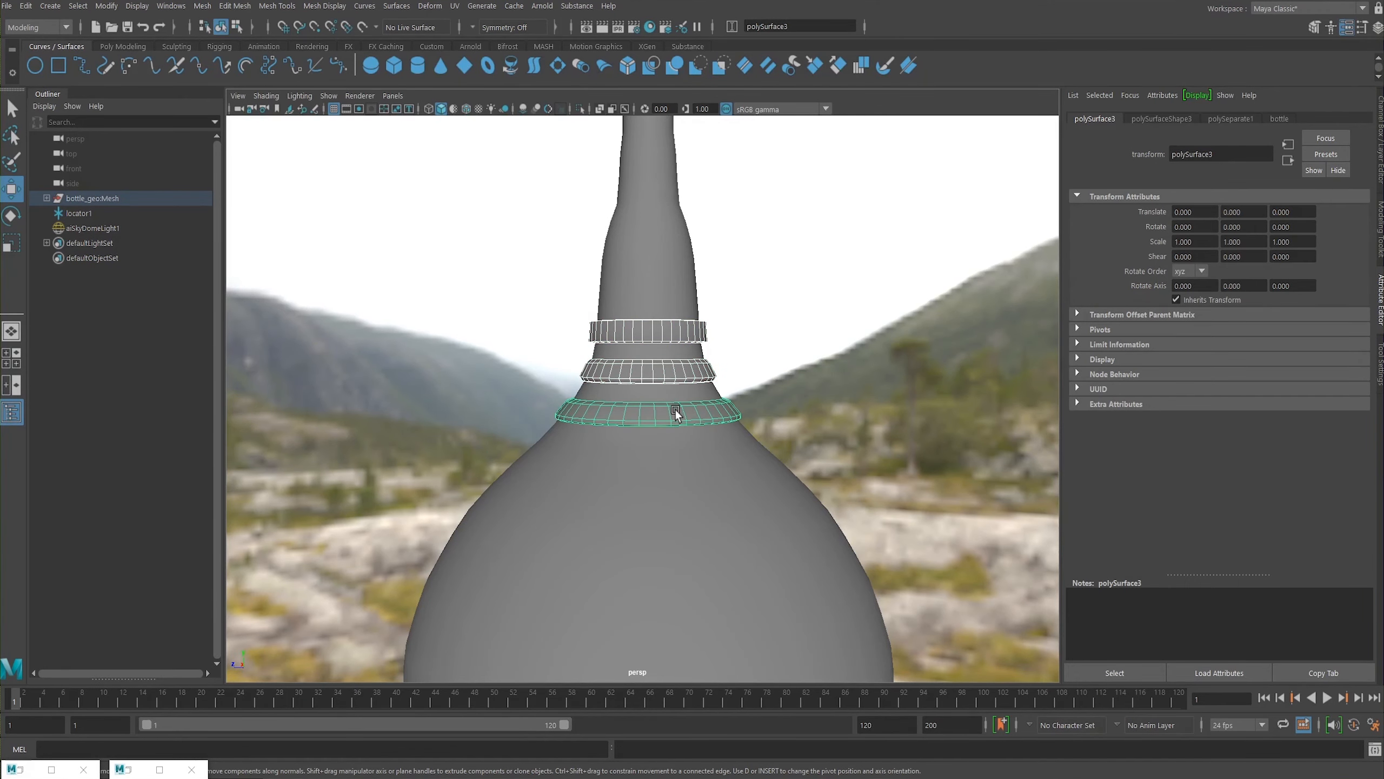
key(space)
click(638, 107)
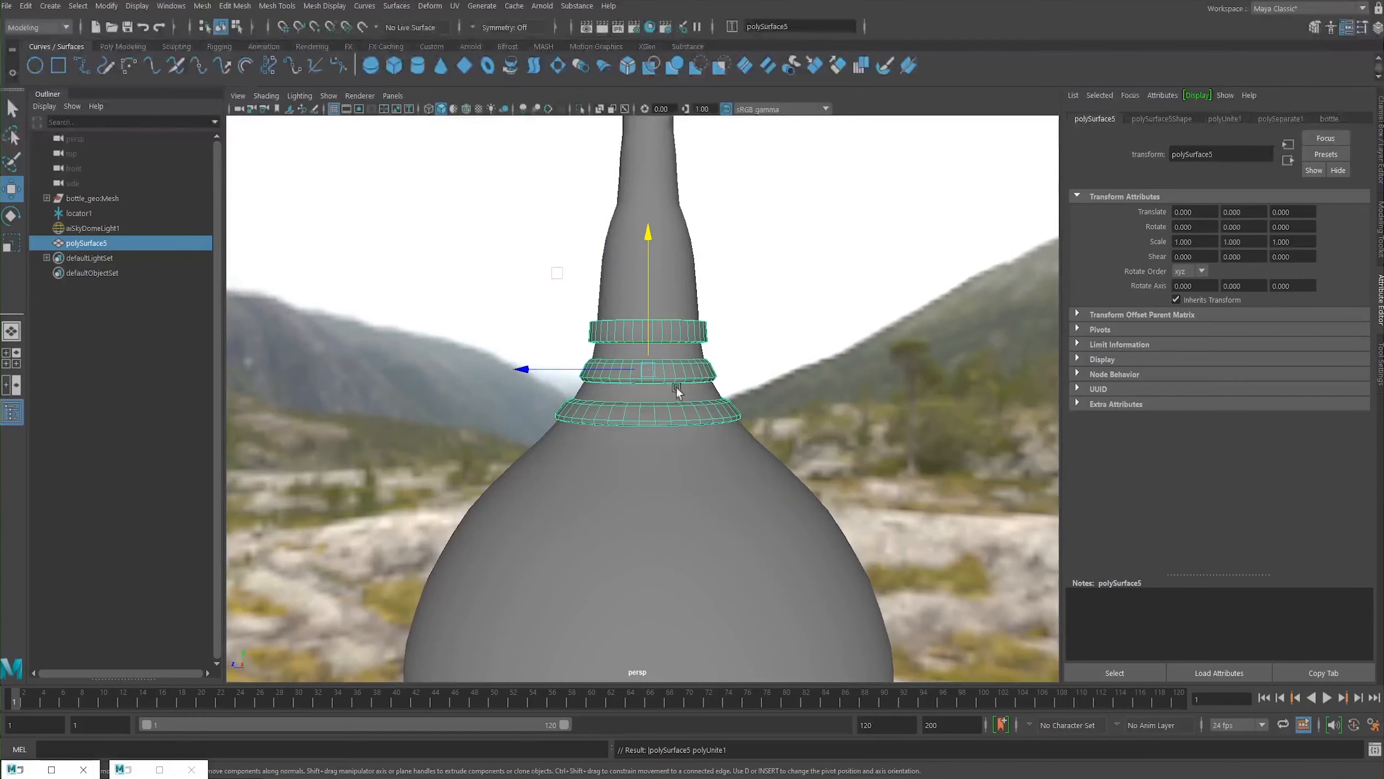
Step: Assign a new Arnold aiStandardSurface material to the combined neck rings mesh
scroll(674, 448, up, 5)
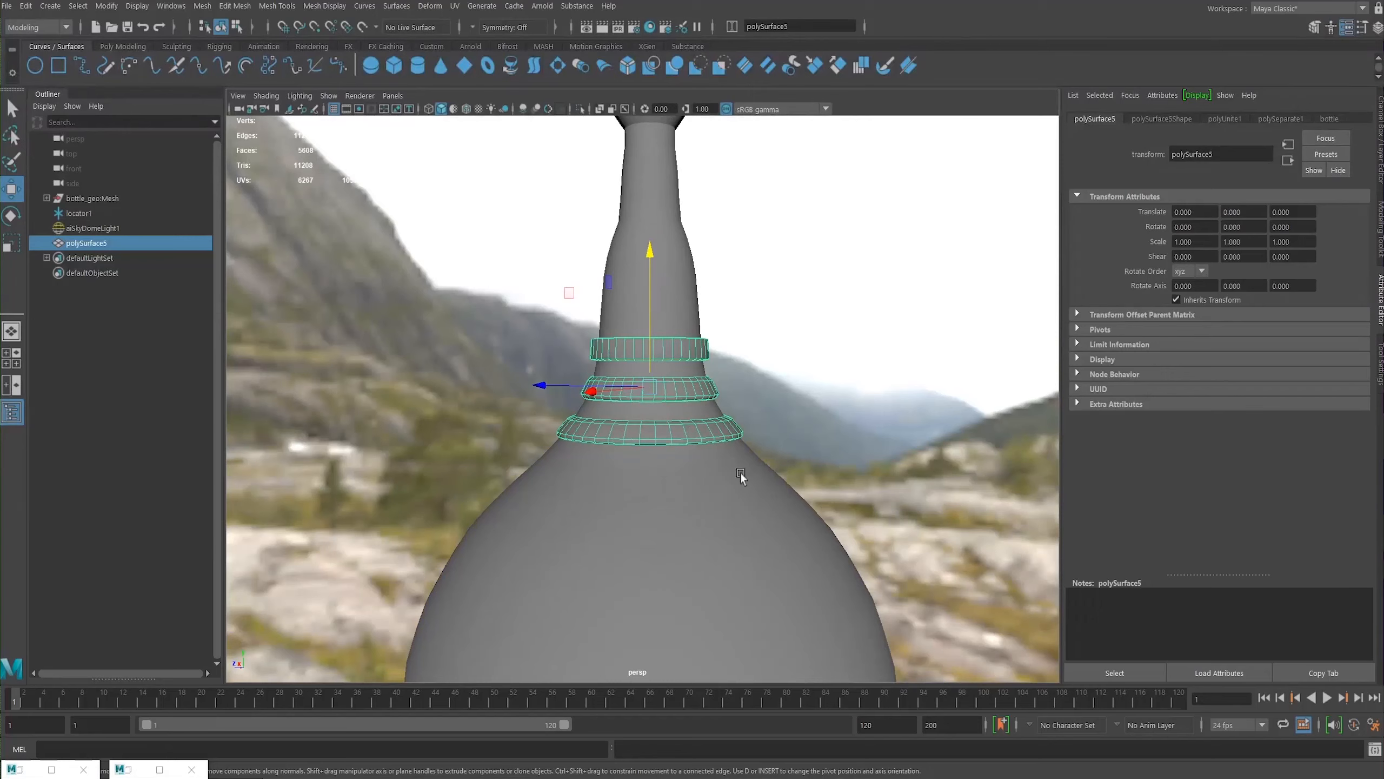
click(673, 297)
click(662, 360)
alt+drag(695, 448, 697, 354)
click(680, 395)
right_click(690, 380)
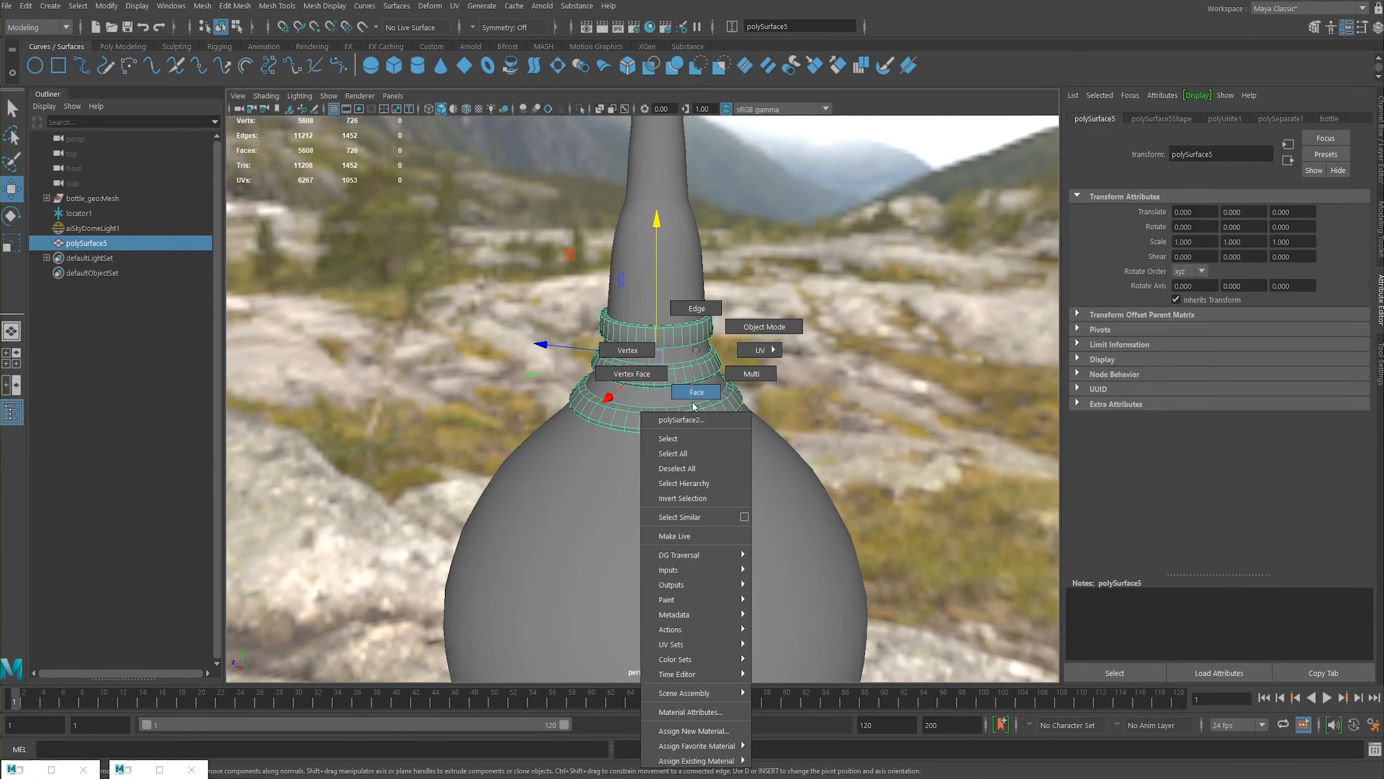
click(710, 736)
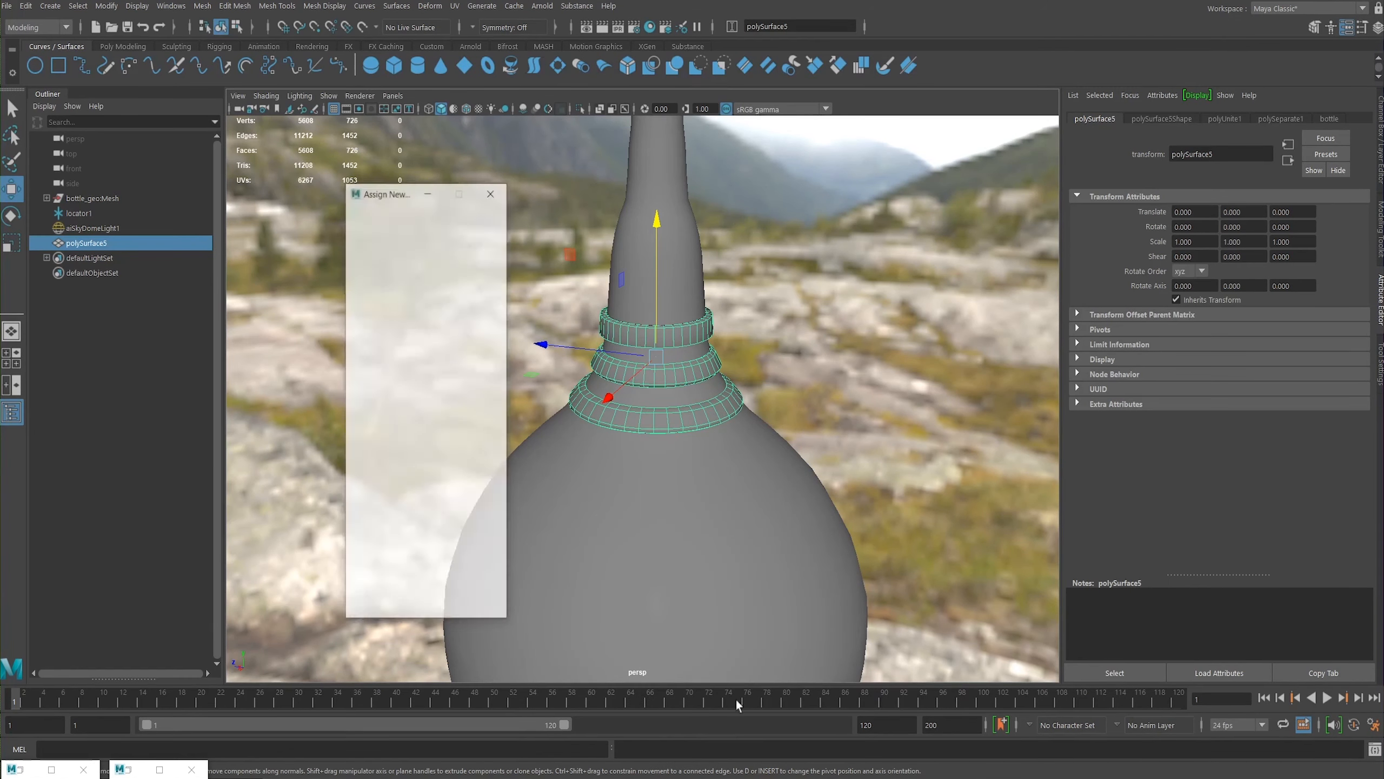
click(375, 308)
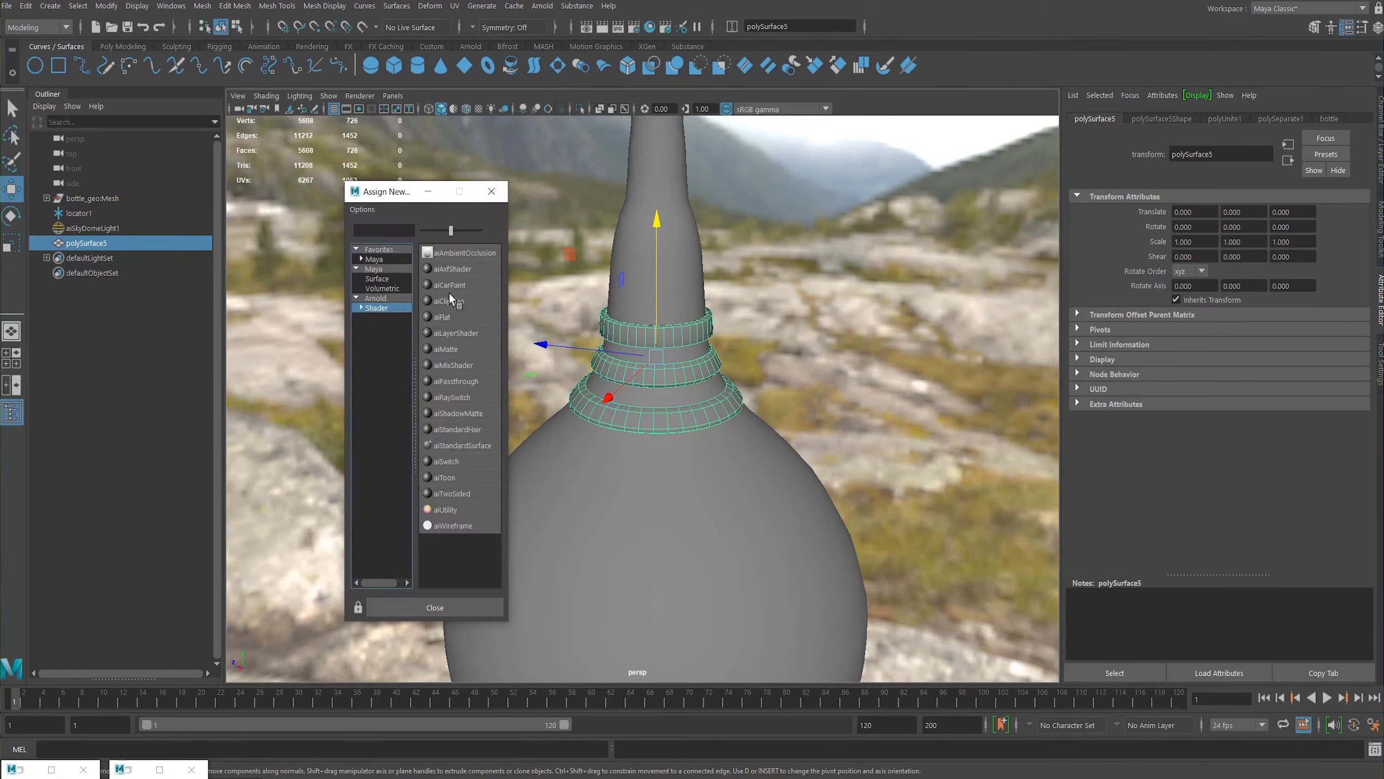
click(458, 445)
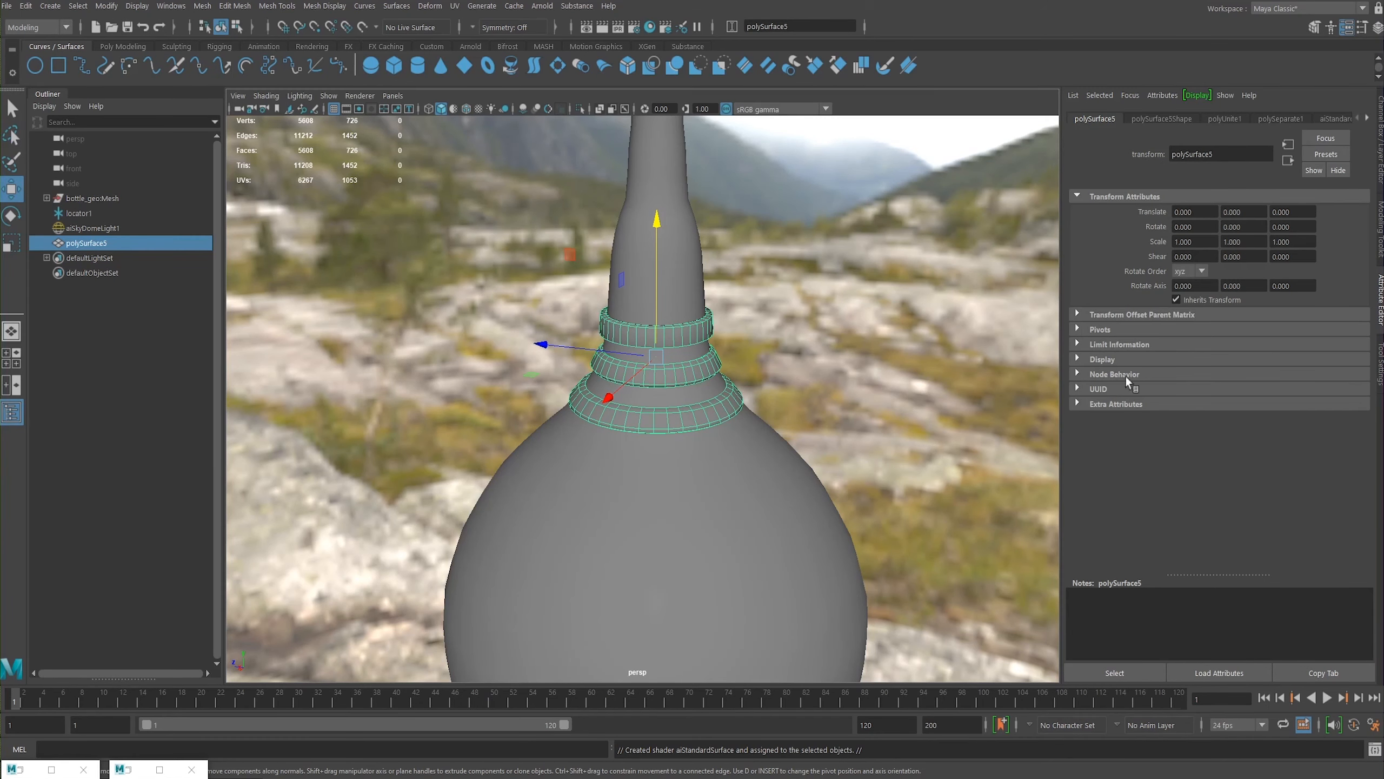
click(1325, 153)
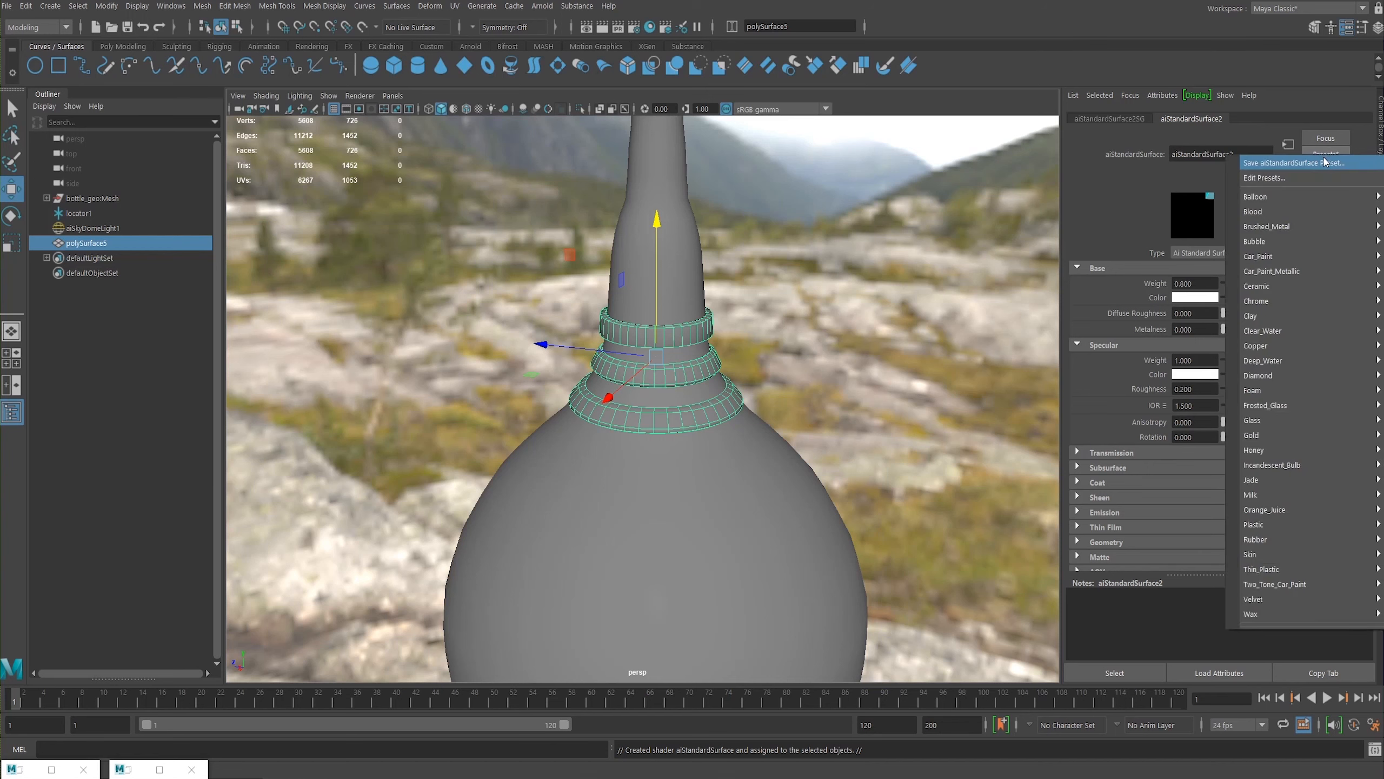
click(1118, 229)
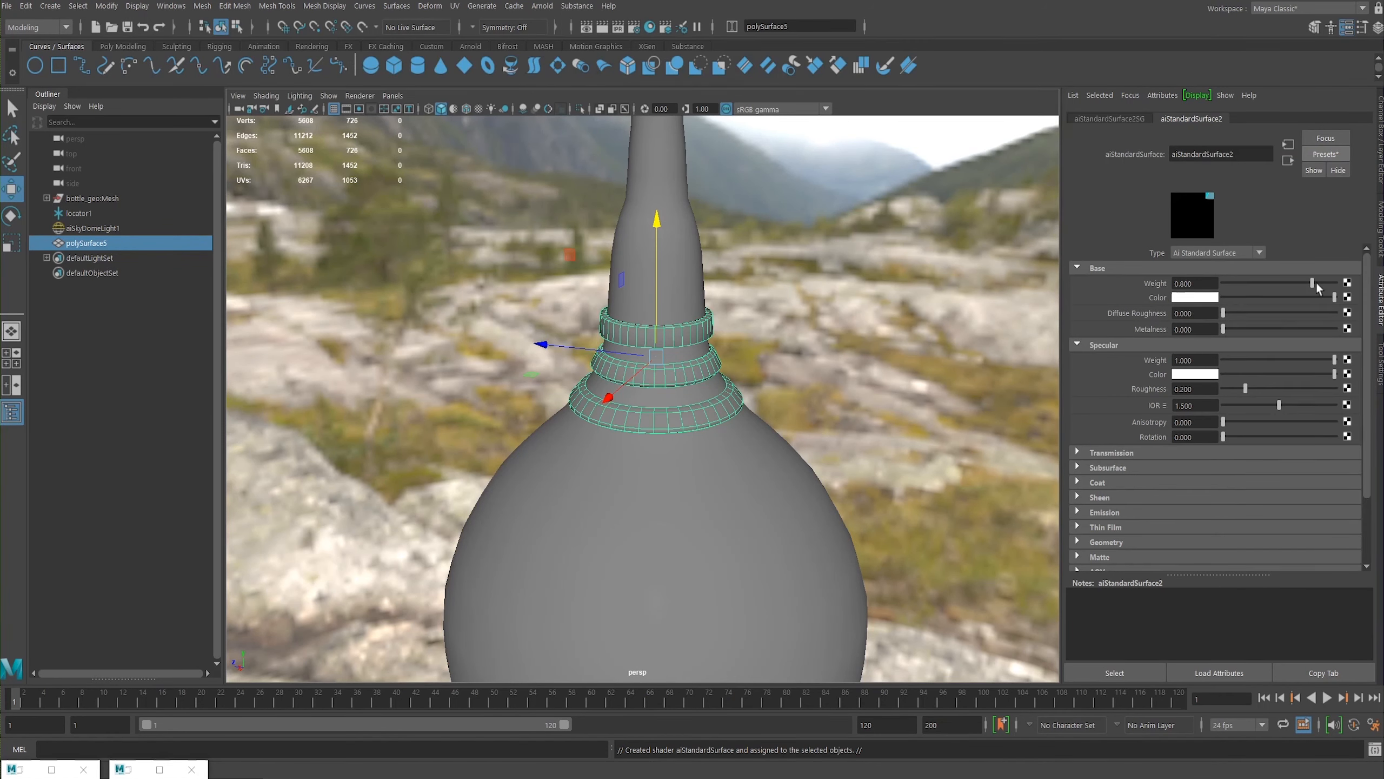
Step: Graph the bottle and aiStandardSurface2 shader networks together, neatly separated, in a maximised Hypershade window
click(22, 768)
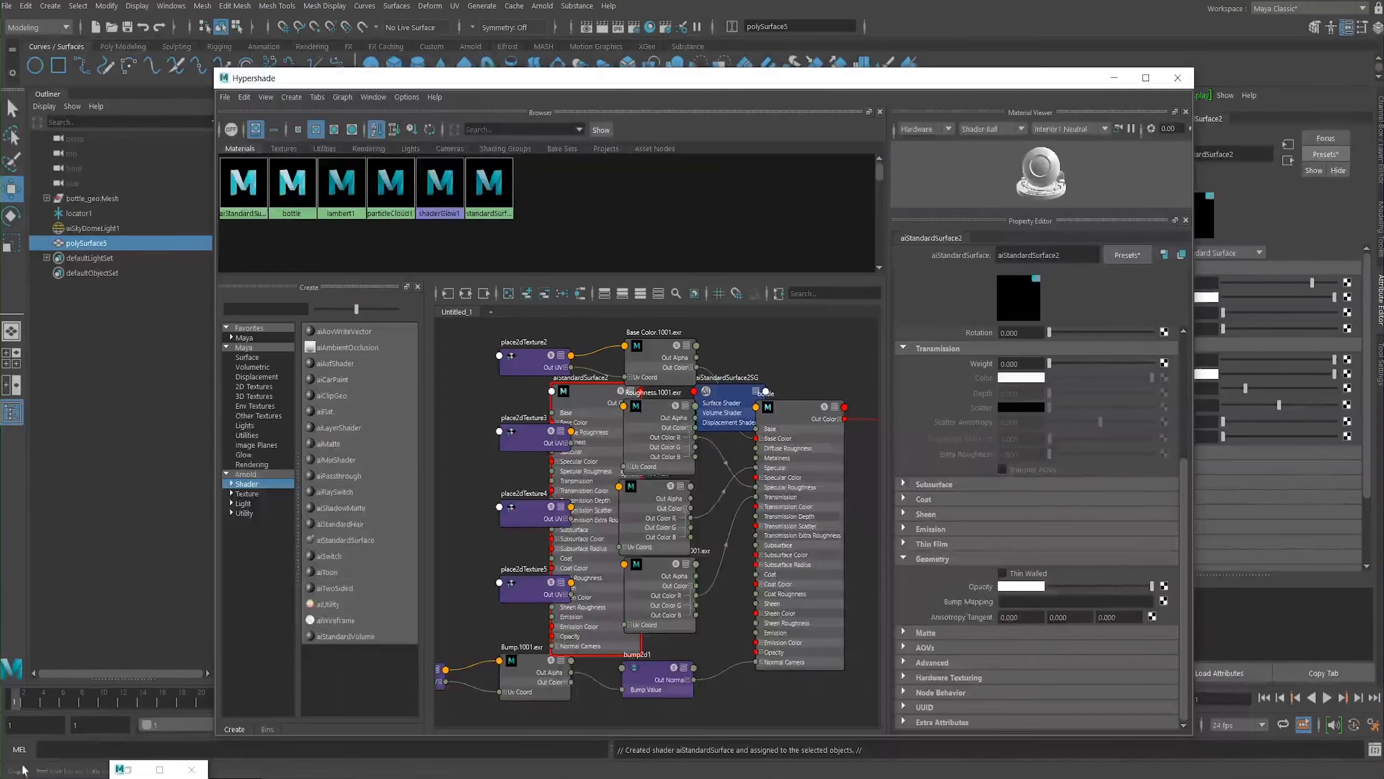
key(a)
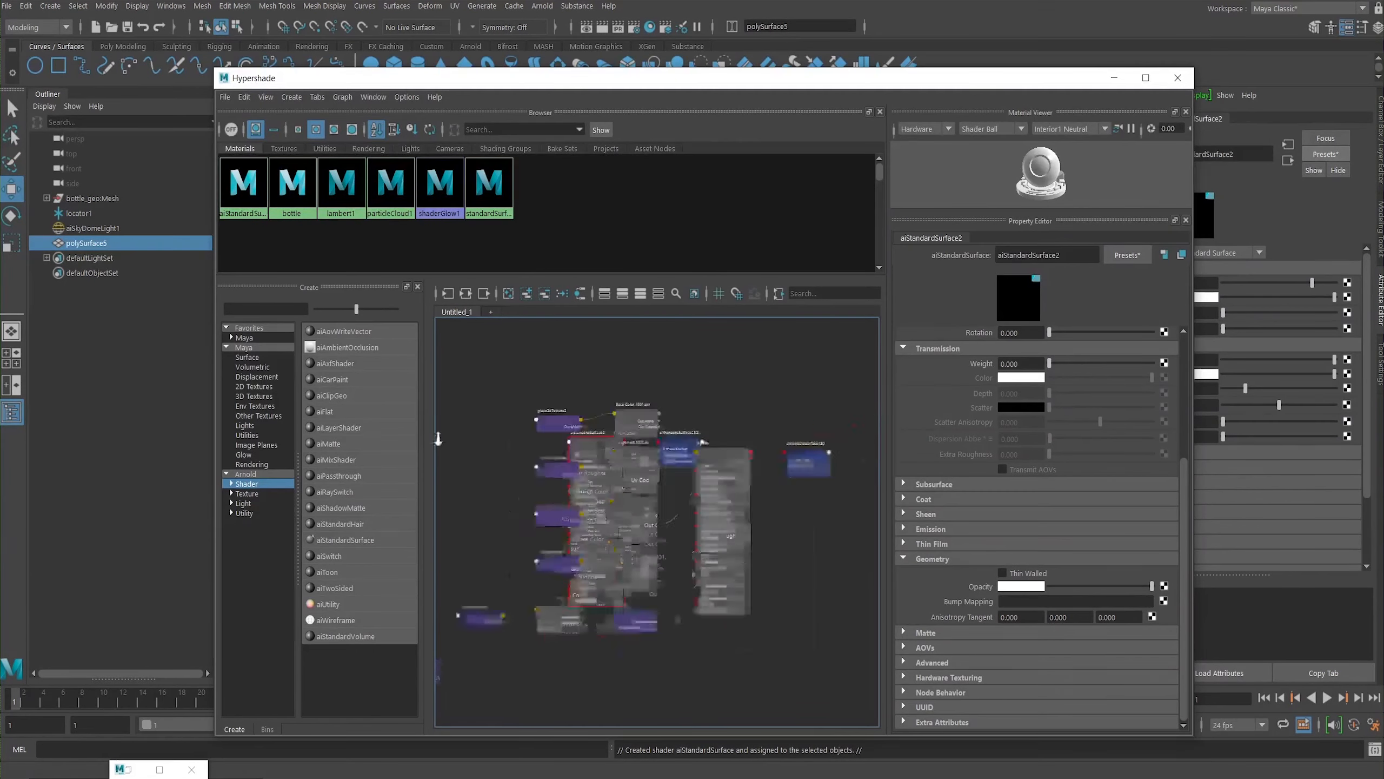
drag(734, 415, 775, 485)
key(space)
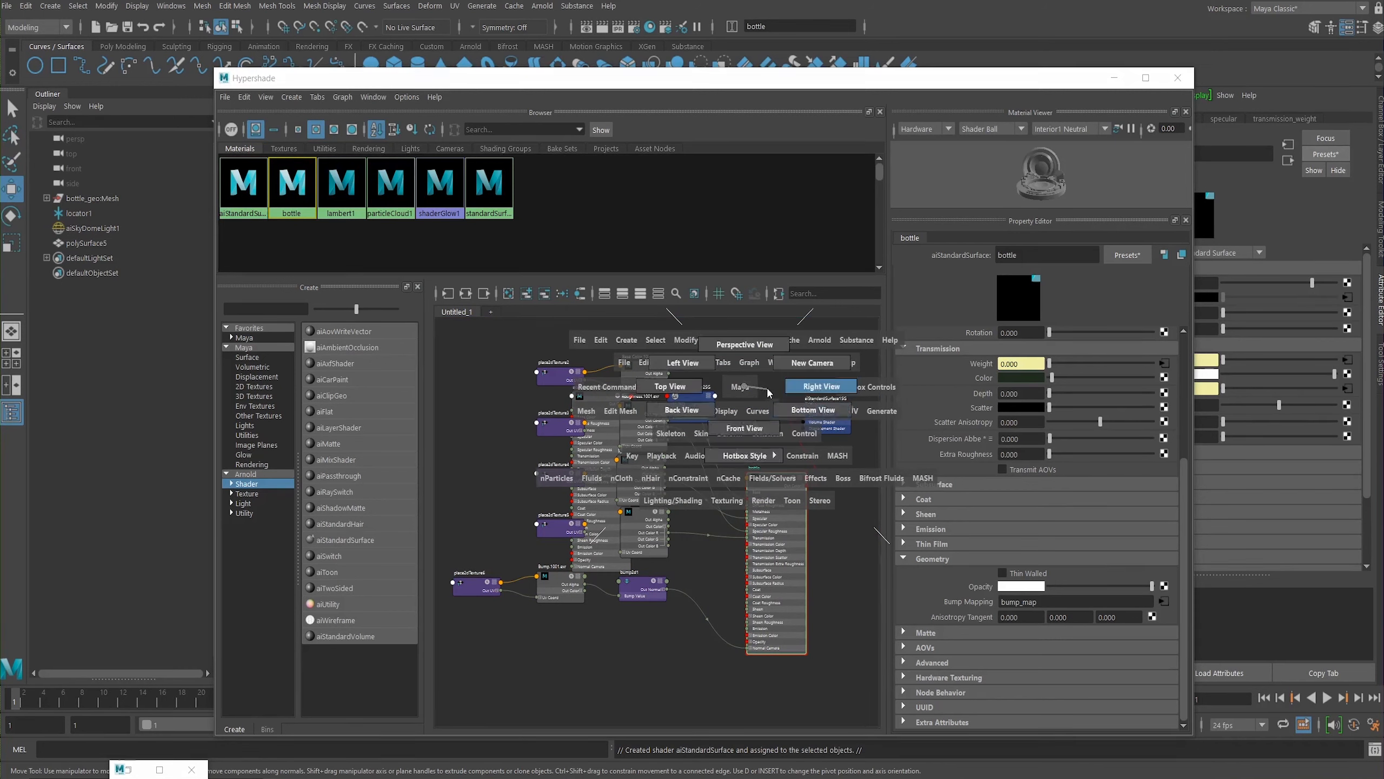
scroll(739, 390, up, 2)
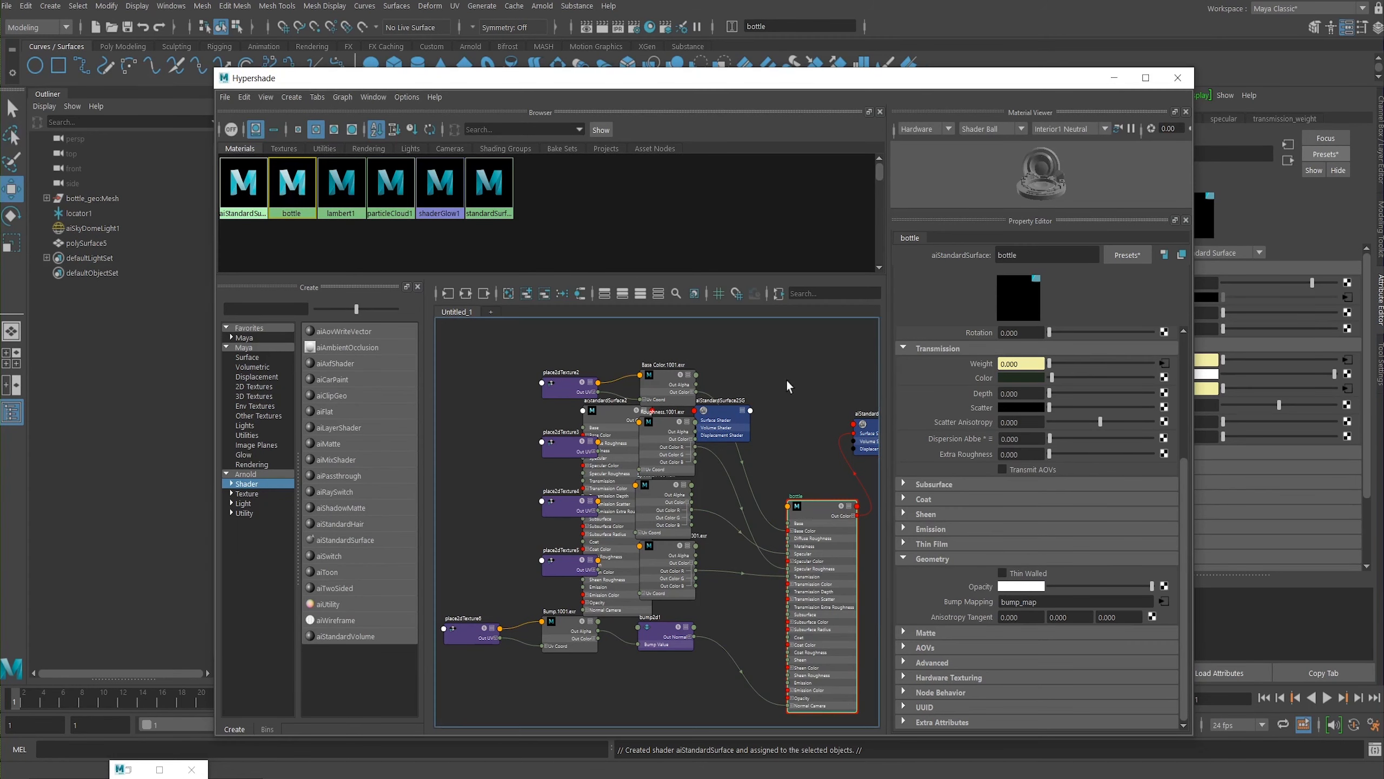
drag(620, 415, 695, 622)
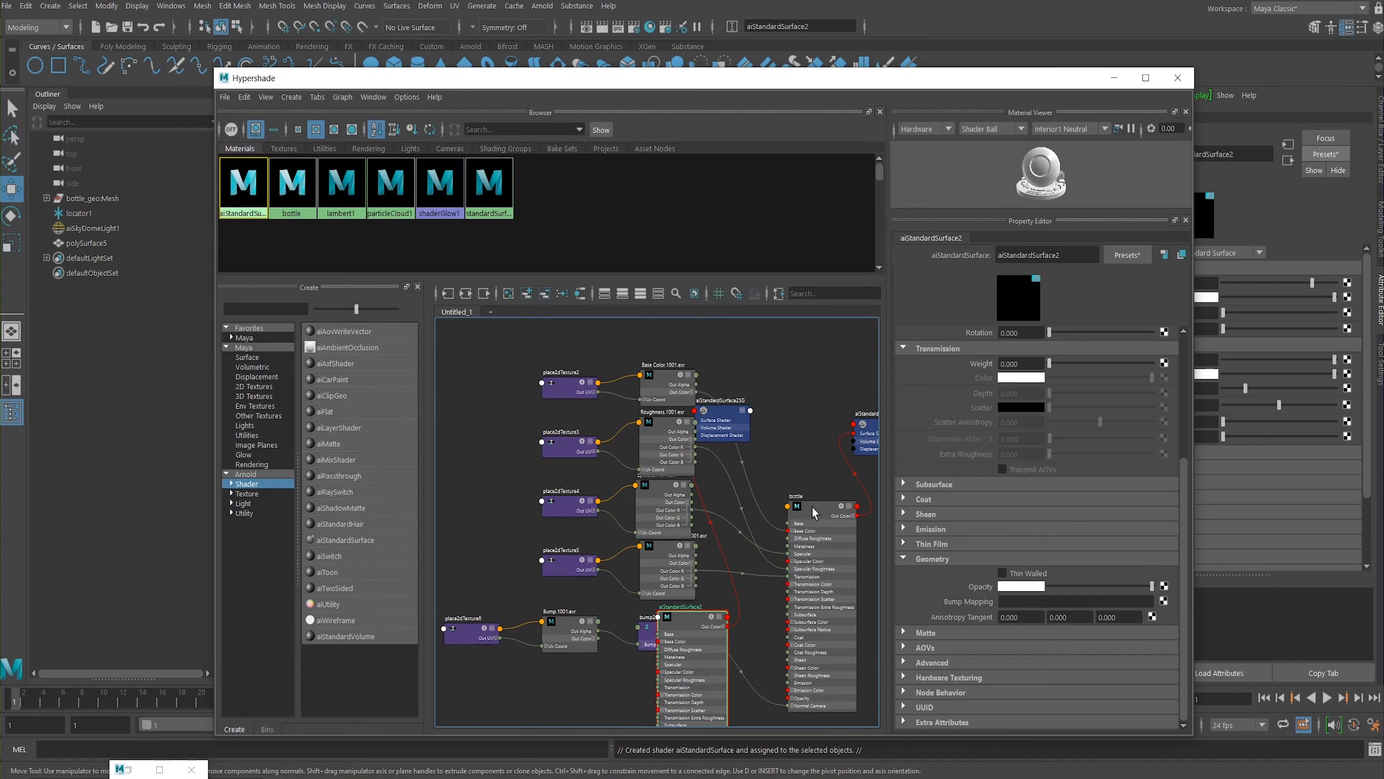
click(813, 510)
click(479, 293)
click(465, 294)
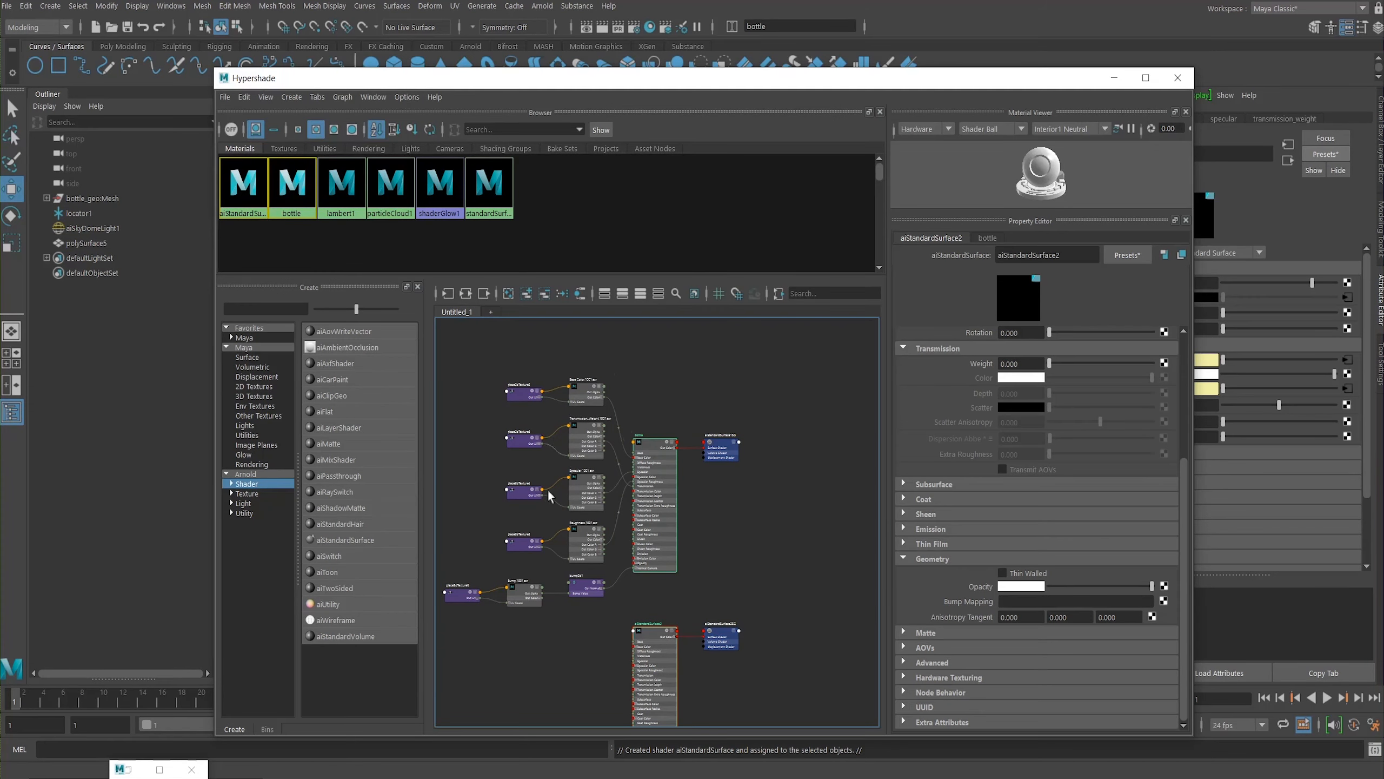
alt+middle_drag(677, 503, 758, 453)
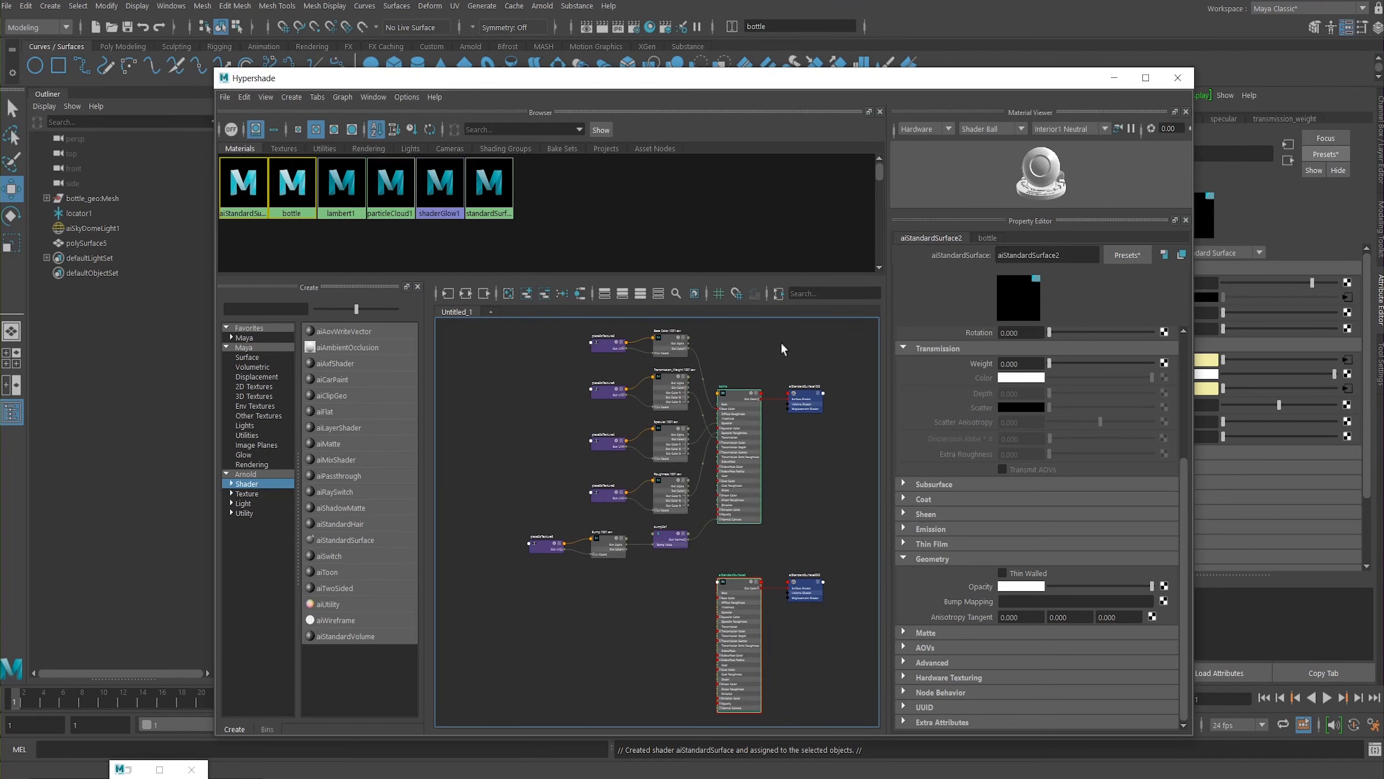
double_click(645, 79)
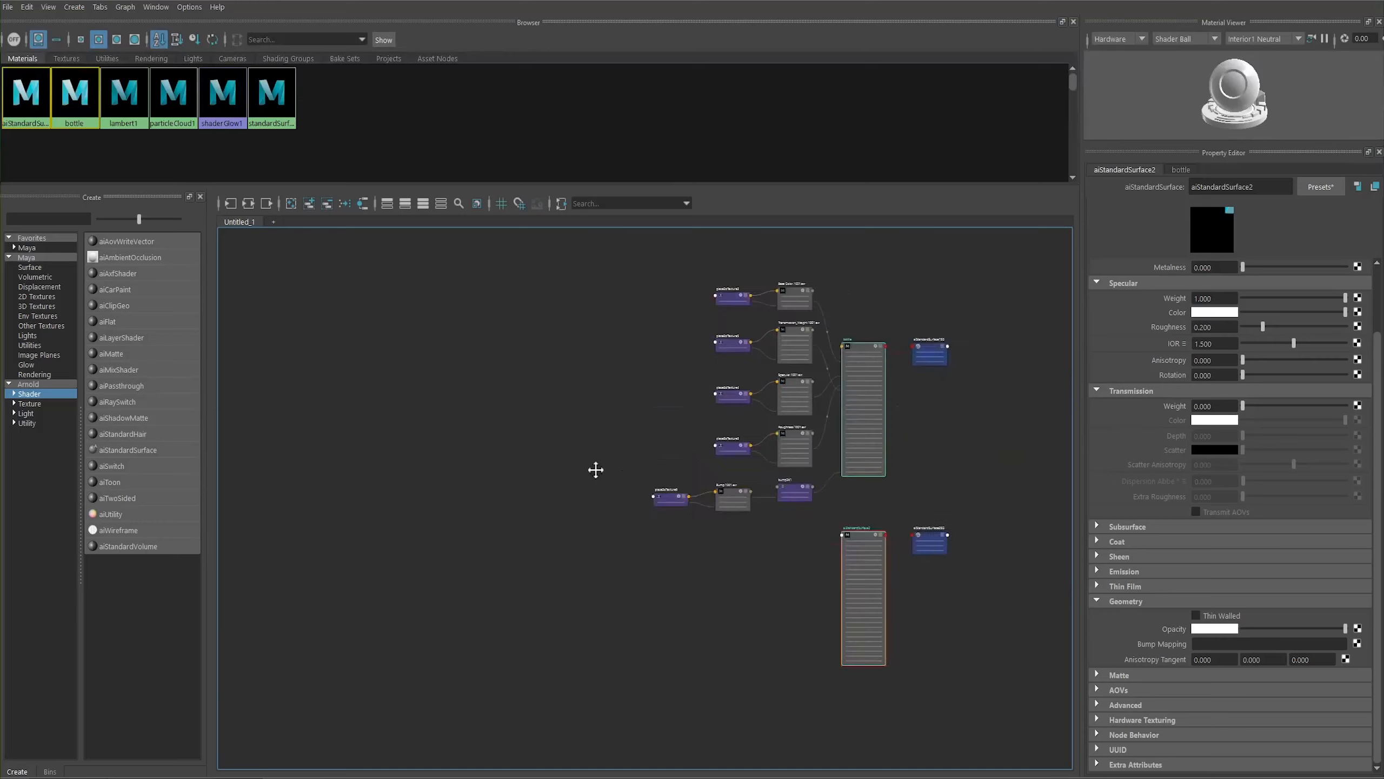
Step: Rename the rings' aiStandardSurface2 shader to GOLD
alt+right_drag(646, 516, 785, 509)
alt+middle_drag(784, 509, 765, 579)
alt+right_drag(765, 579, 700, 520)
click(723, 680)
drag(719, 646, 738, 625)
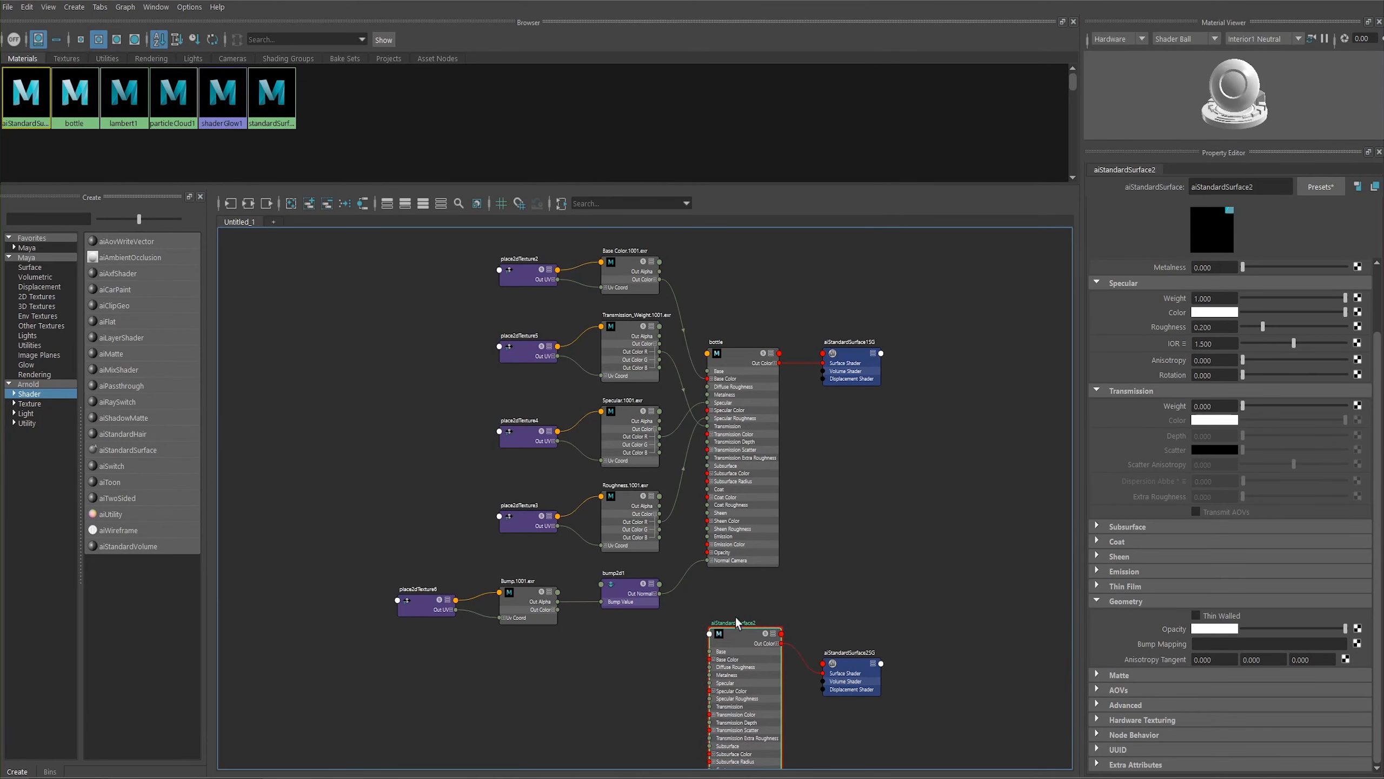
drag(1271, 187, 1057, 182)
text(GOLD)
key(Return)
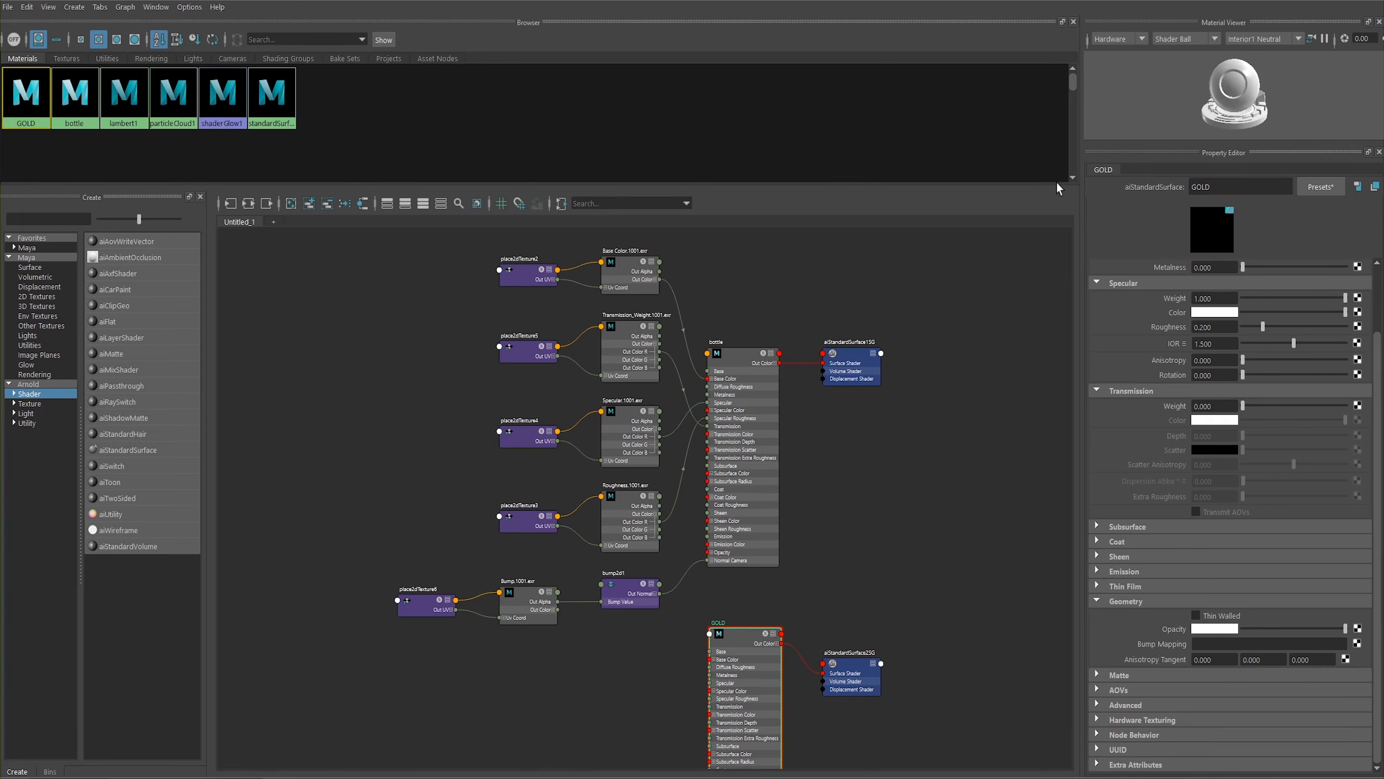
Step: Apply the Gold preset to the GOLD shader and bring its Base and Specular attributes into view
click(1318, 187)
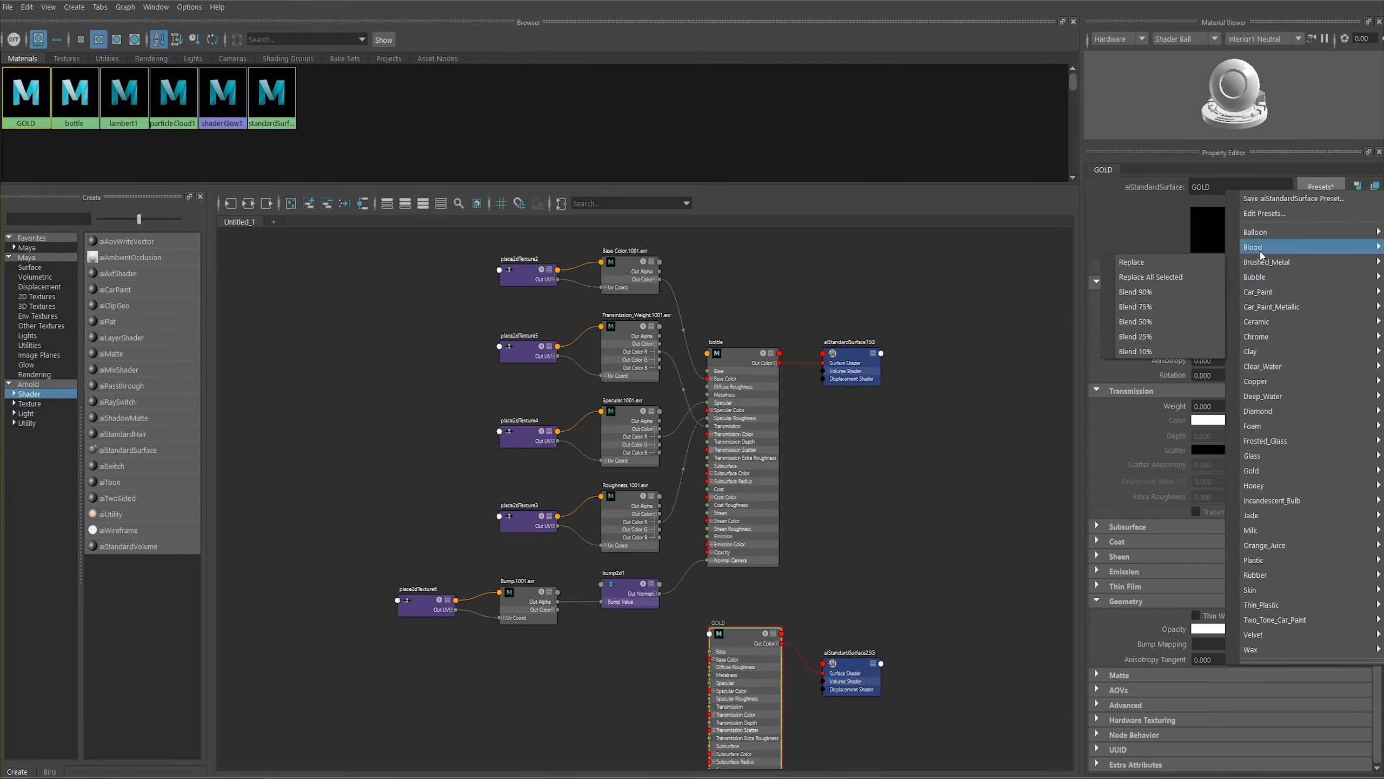
mouse_move(1260, 386)
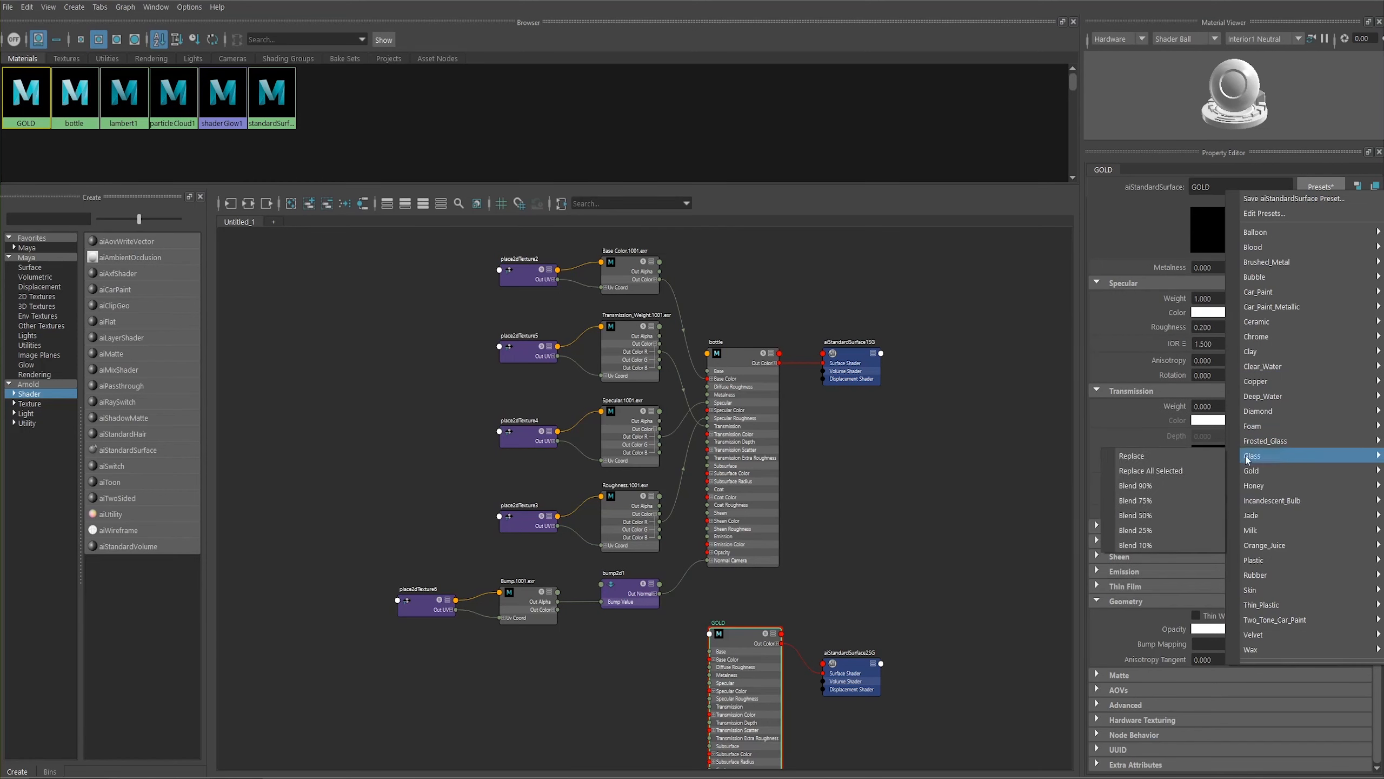
mouse_move(1253, 472)
click(1159, 476)
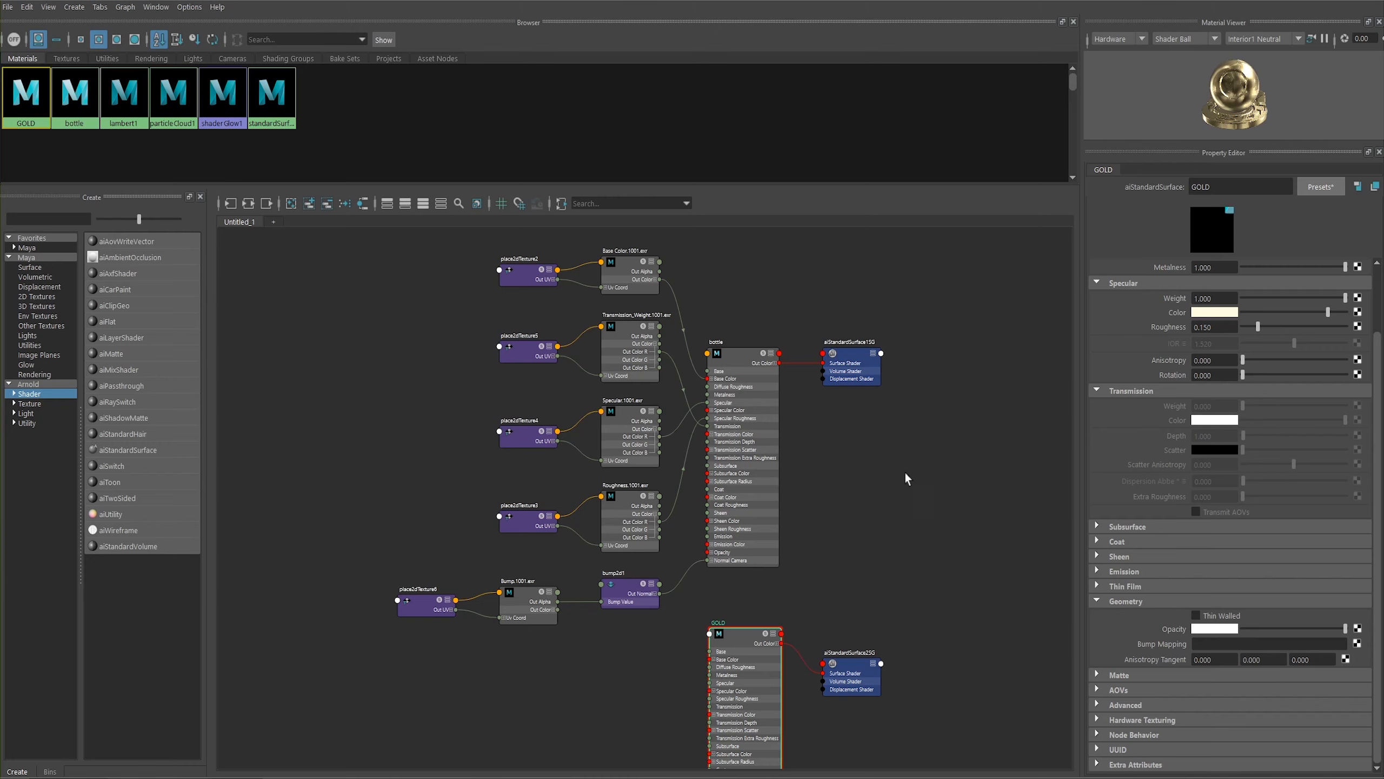
drag(1382, 387, 1378, 293)
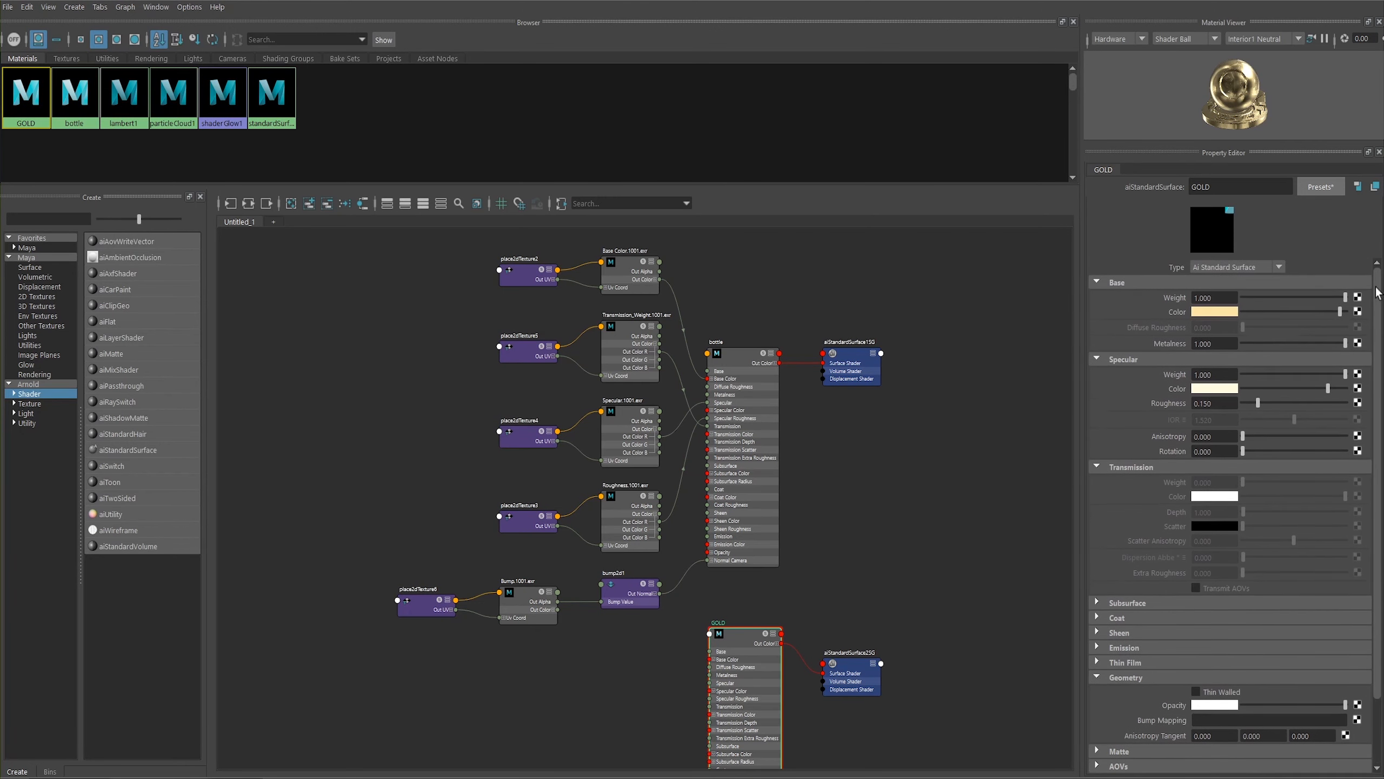
Step: Connect the Base Color.1001.exr texture to the GOLD shader's base Color
alt+middle_drag(898, 472, 981, 422)
alt+right_drag(953, 467, 893, 435)
alt+middle_drag(893, 436, 773, 415)
alt+right_drag(774, 416, 1025, 423)
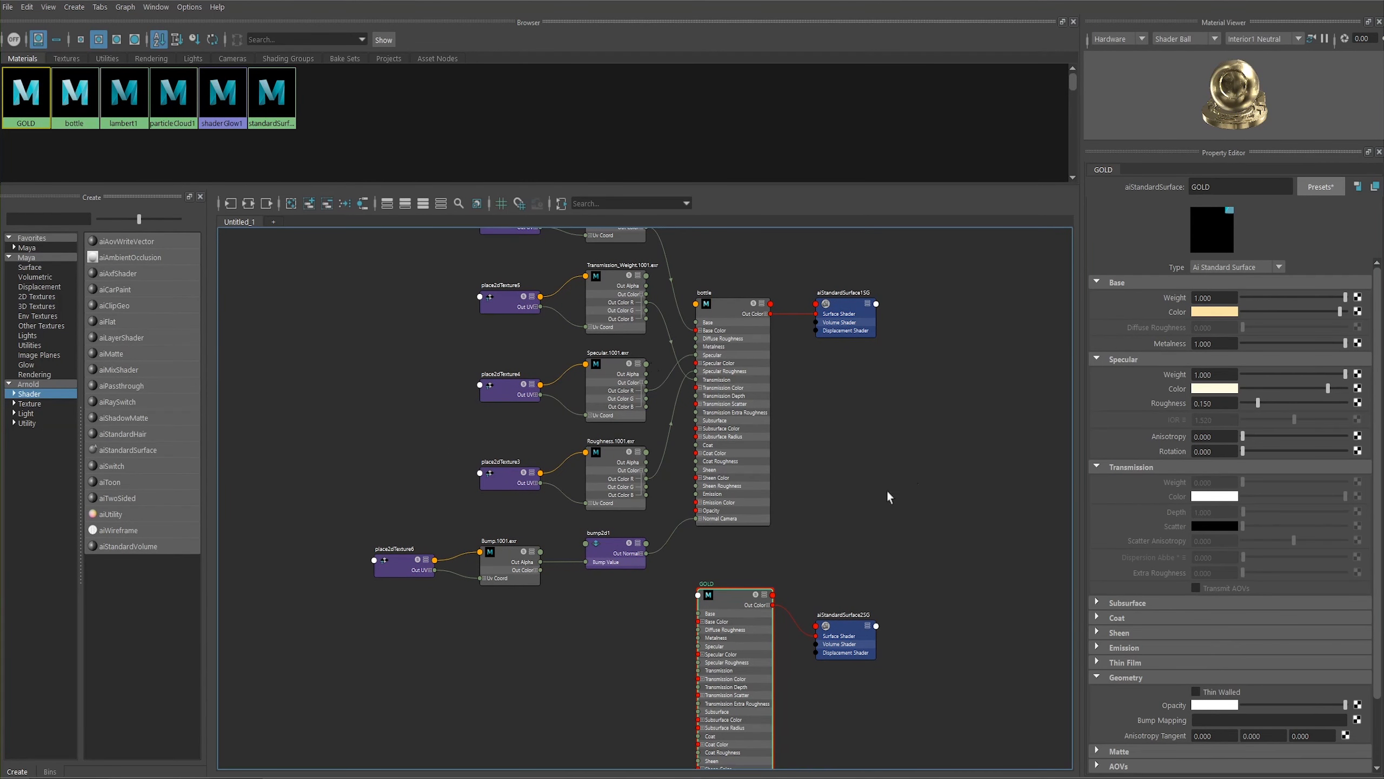
alt+middle_drag(887, 491, 905, 551)
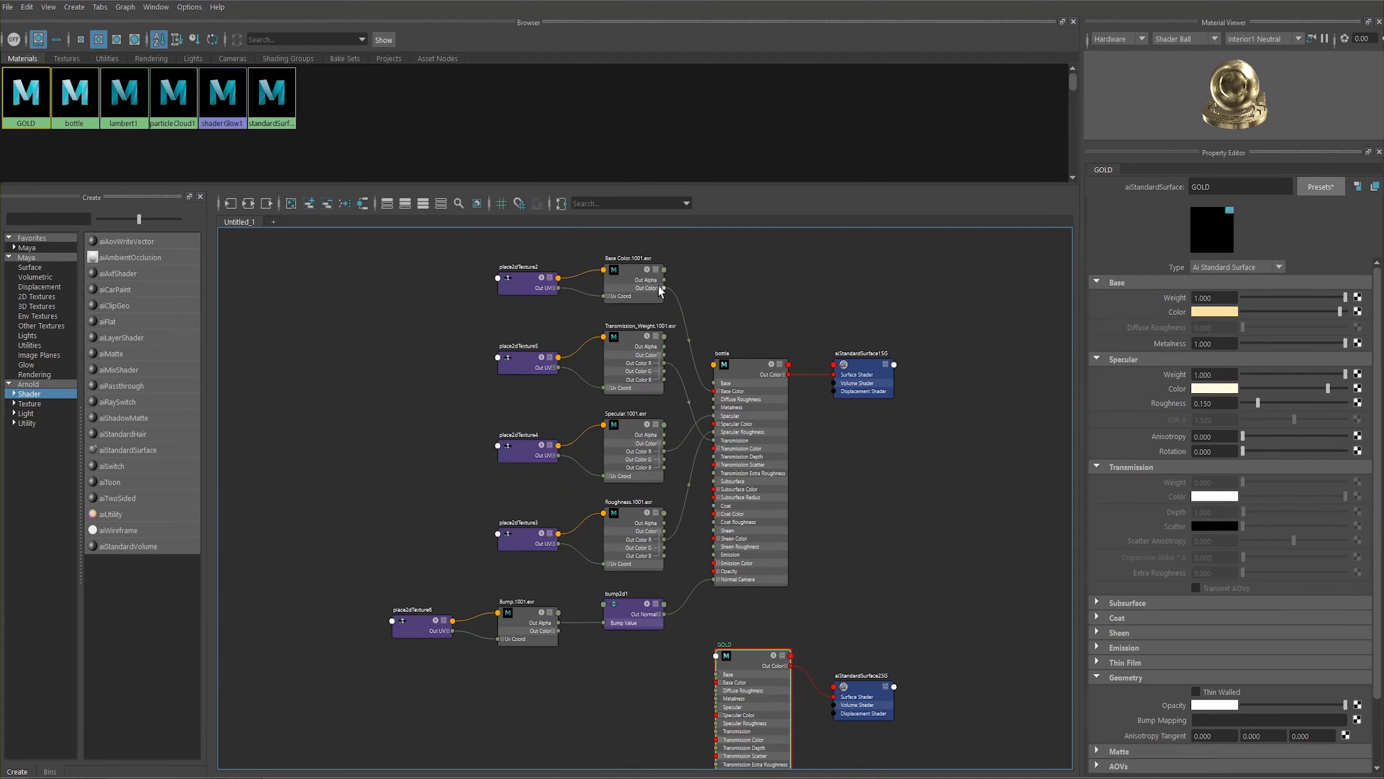
middle_drag(626, 279, 1171, 311)
alt+middle_drag(944, 526, 968, 483)
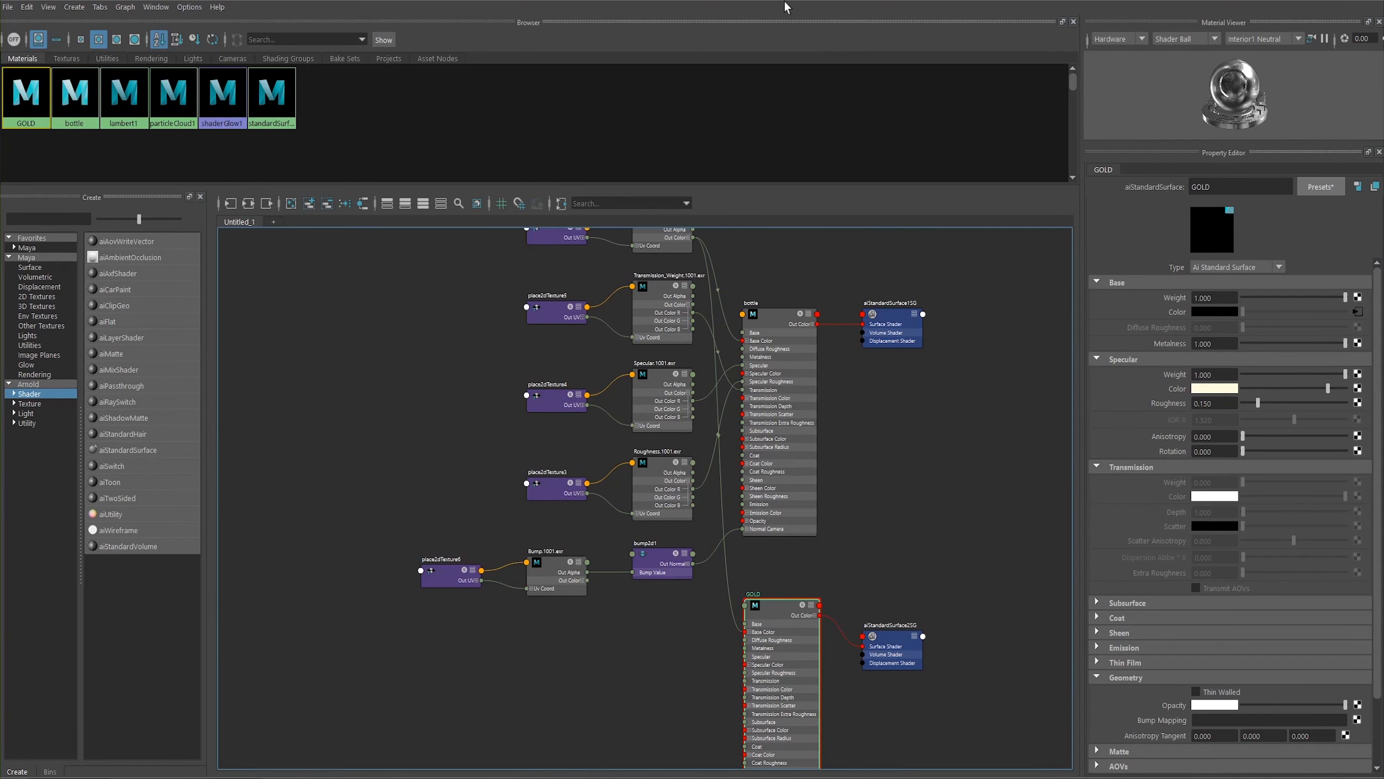
Step: Connect the Roughness.1001.exr texture's Out Color R to the GOLD shader's Specular Roughness
alt+middle_drag(938, 533, 943, 554)
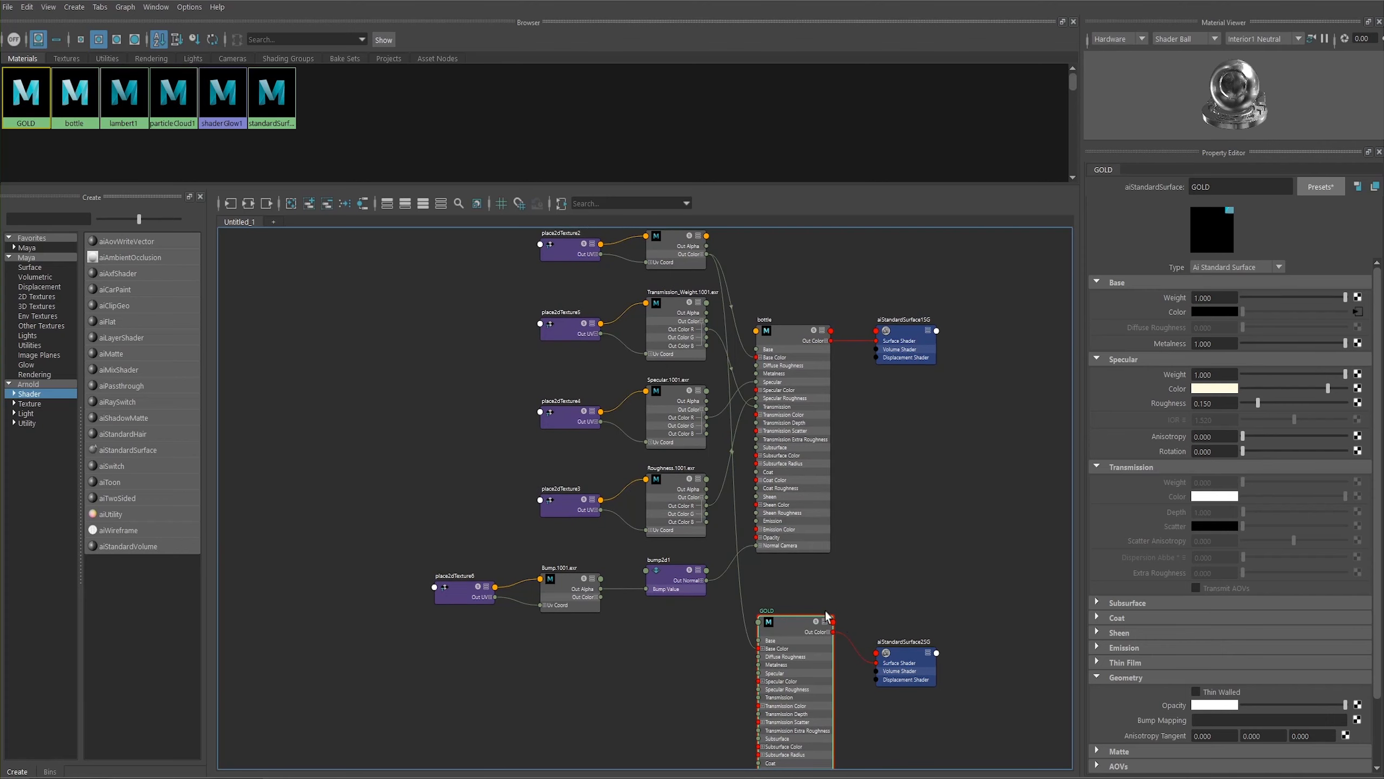
drag(793, 640, 798, 628)
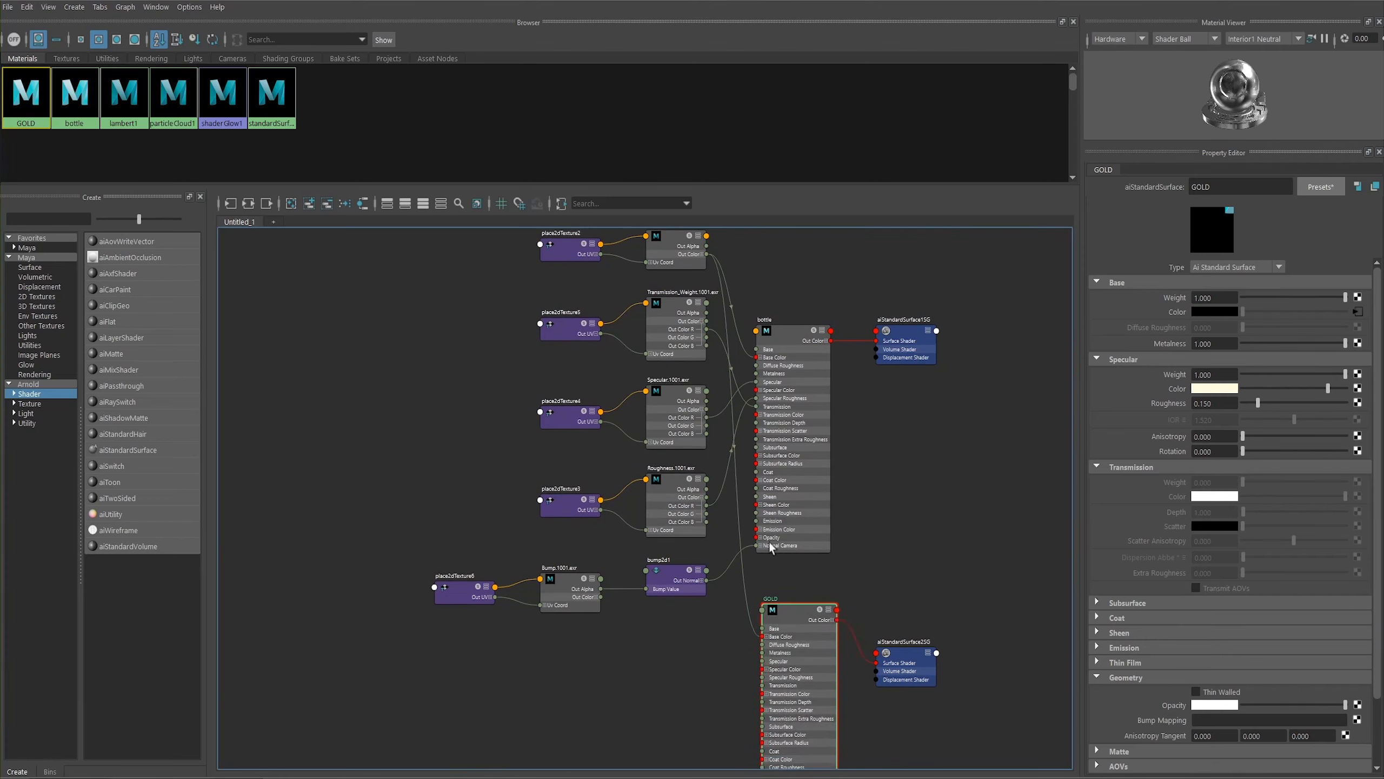
alt+right_drag(742, 525, 776, 294)
alt+middle_drag(775, 294, 760, 248)
alt+right_drag(758, 349, 858, 452)
alt+middle_drag(852, 377, 645, 201)
scroll(624, 398, down, 2)
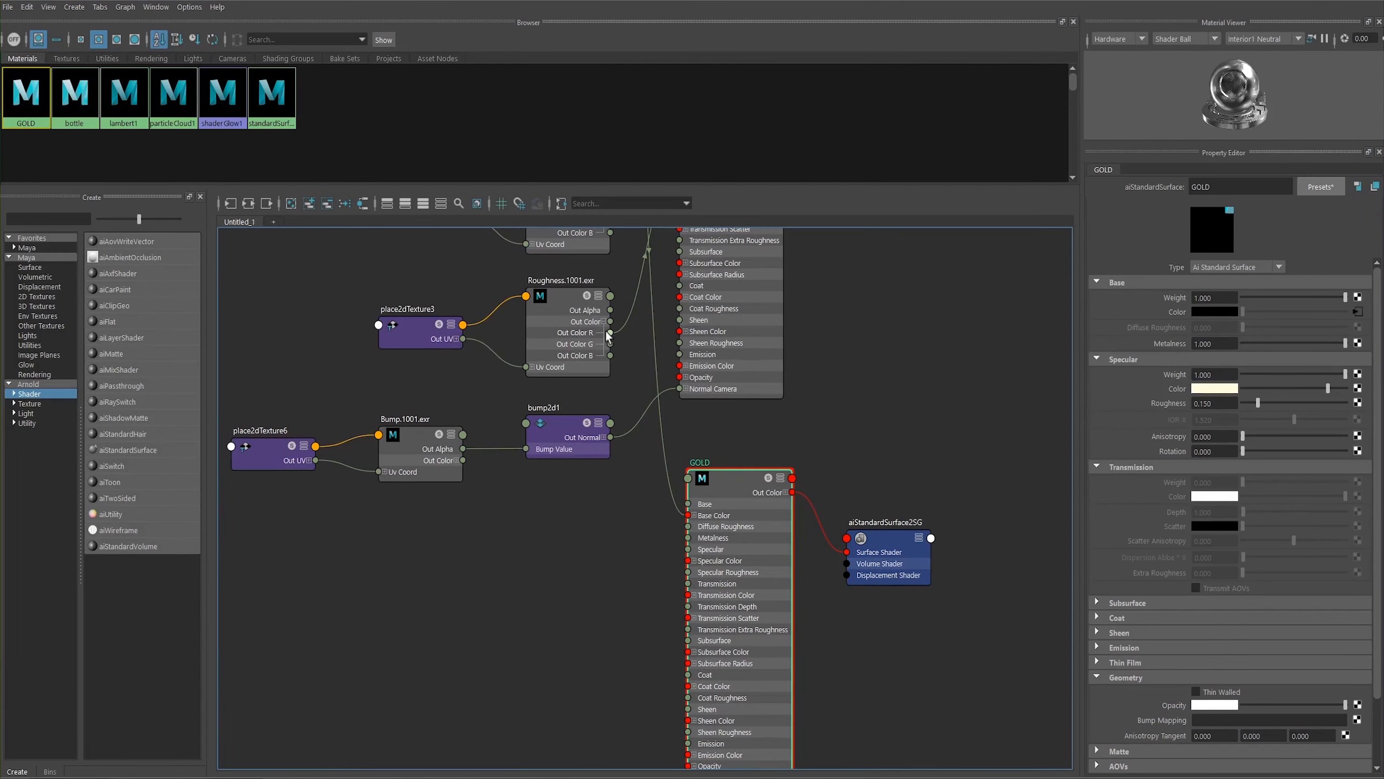
drag(610, 333, 687, 572)
Step: Connect the Specular.1001.exr texture's Out Color R to the GOLD shader's Metalness
alt+middle_drag(561, 525, 627, 698)
alt+middle_drag(597, 540, 605, 494)
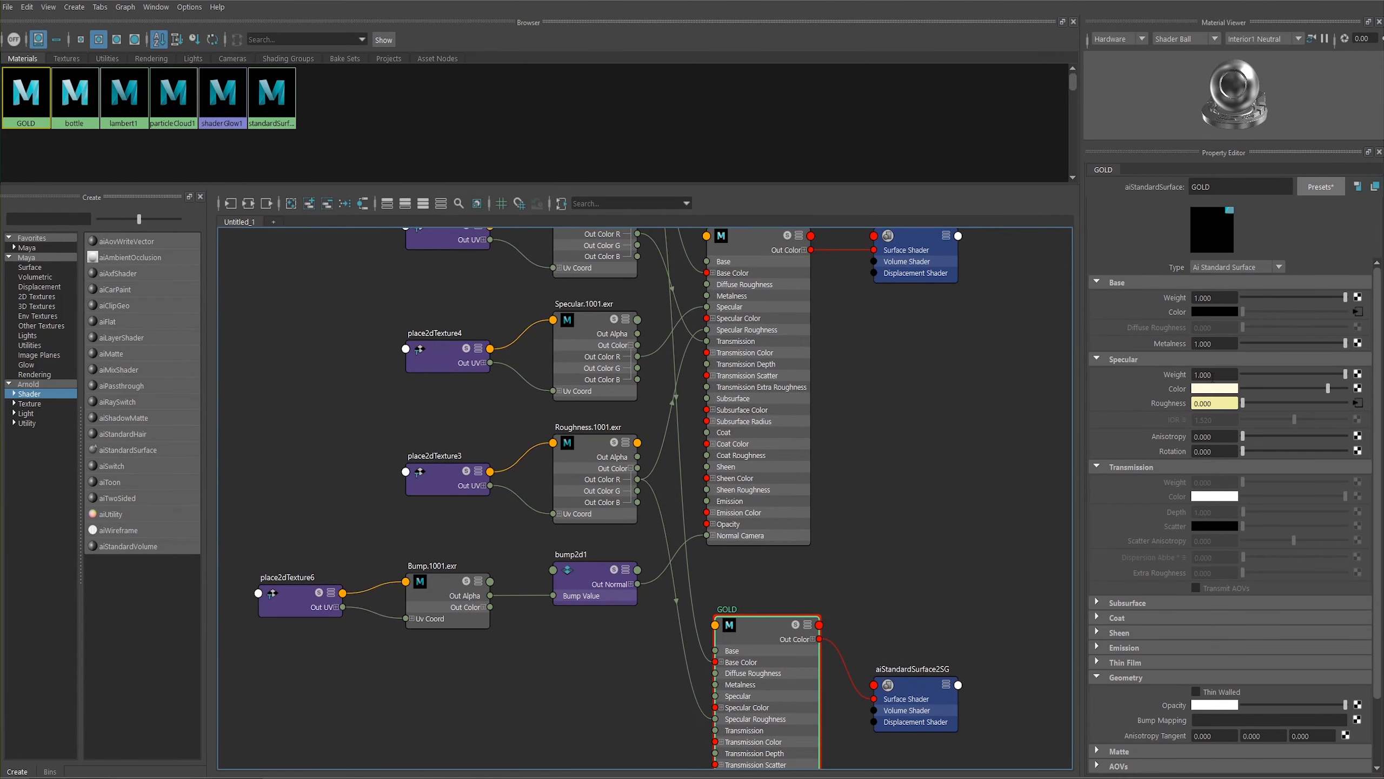
alt+middle_drag(588, 333, 536, 335)
scroll(535, 335, down, 1)
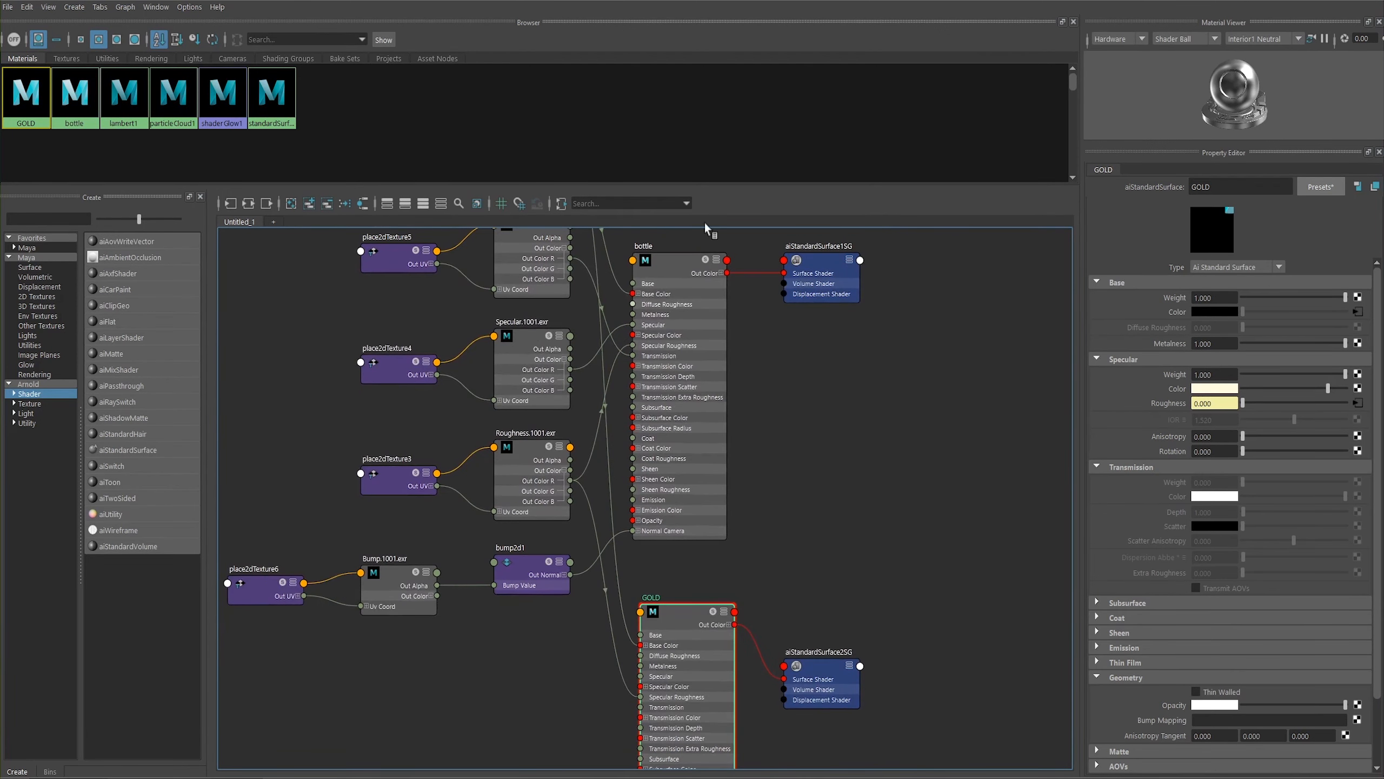
alt+middle_drag(729, 567, 775, 513)
alt+middle_drag(755, 448, 771, 486)
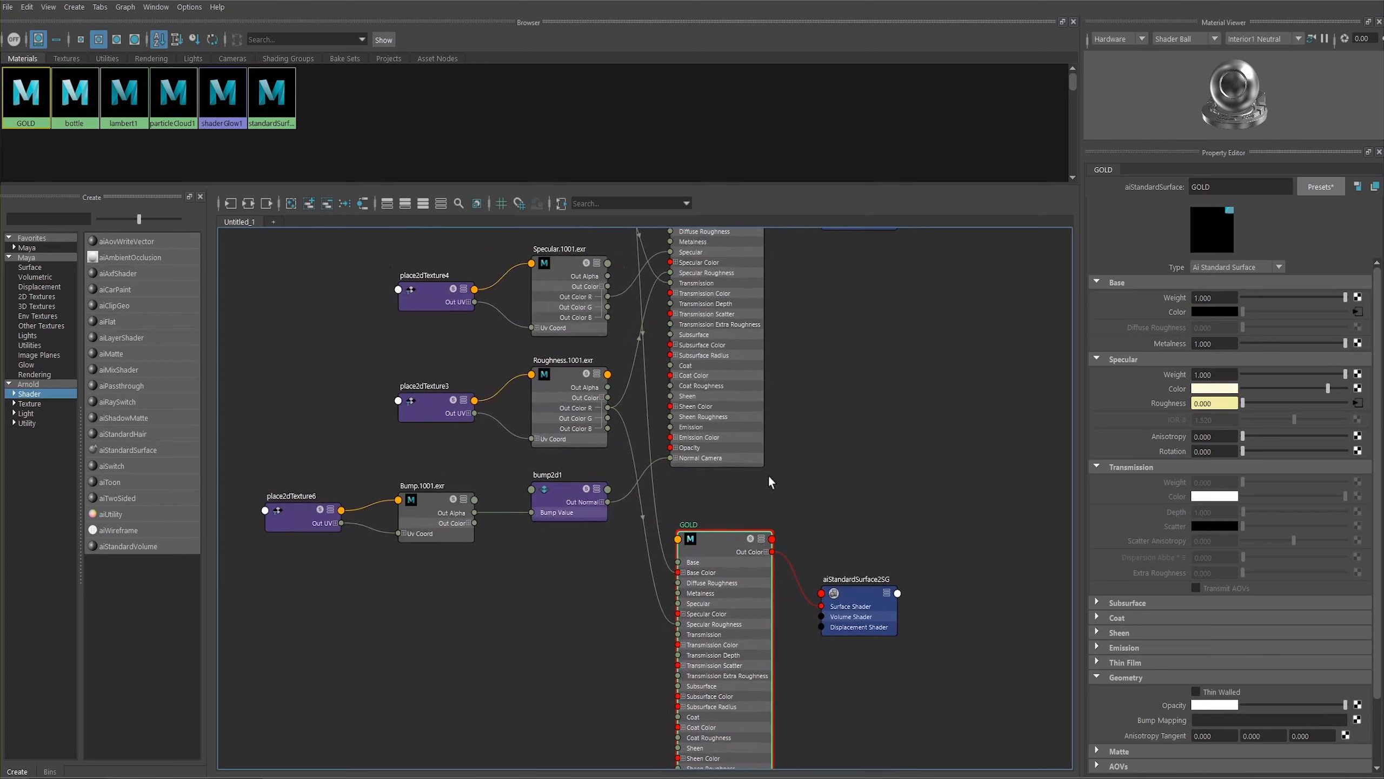
drag(608, 297, 676, 596)
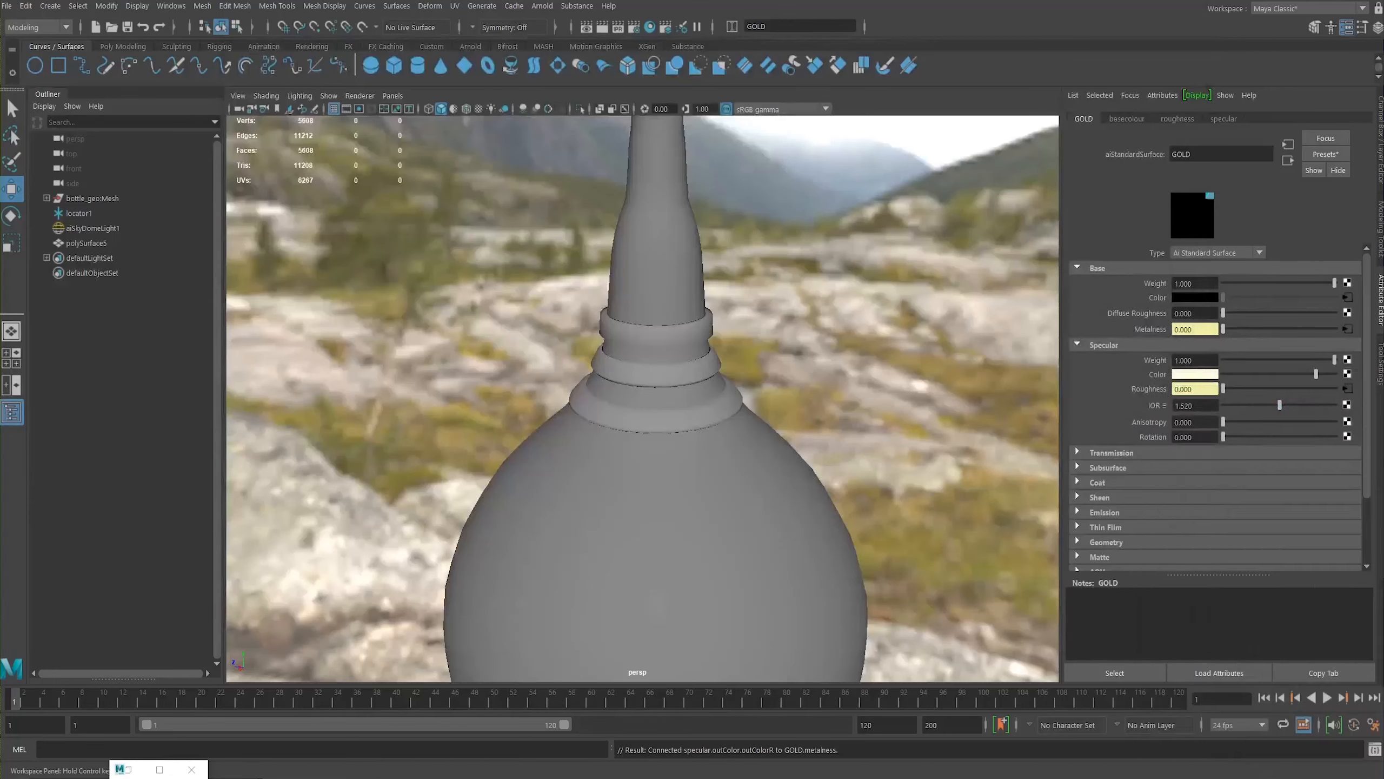
Step: Assign the existing GOLD material to the neck rings mesh in the viewport and bring up the Arnold RenderView
click(633, 322)
click(664, 349)
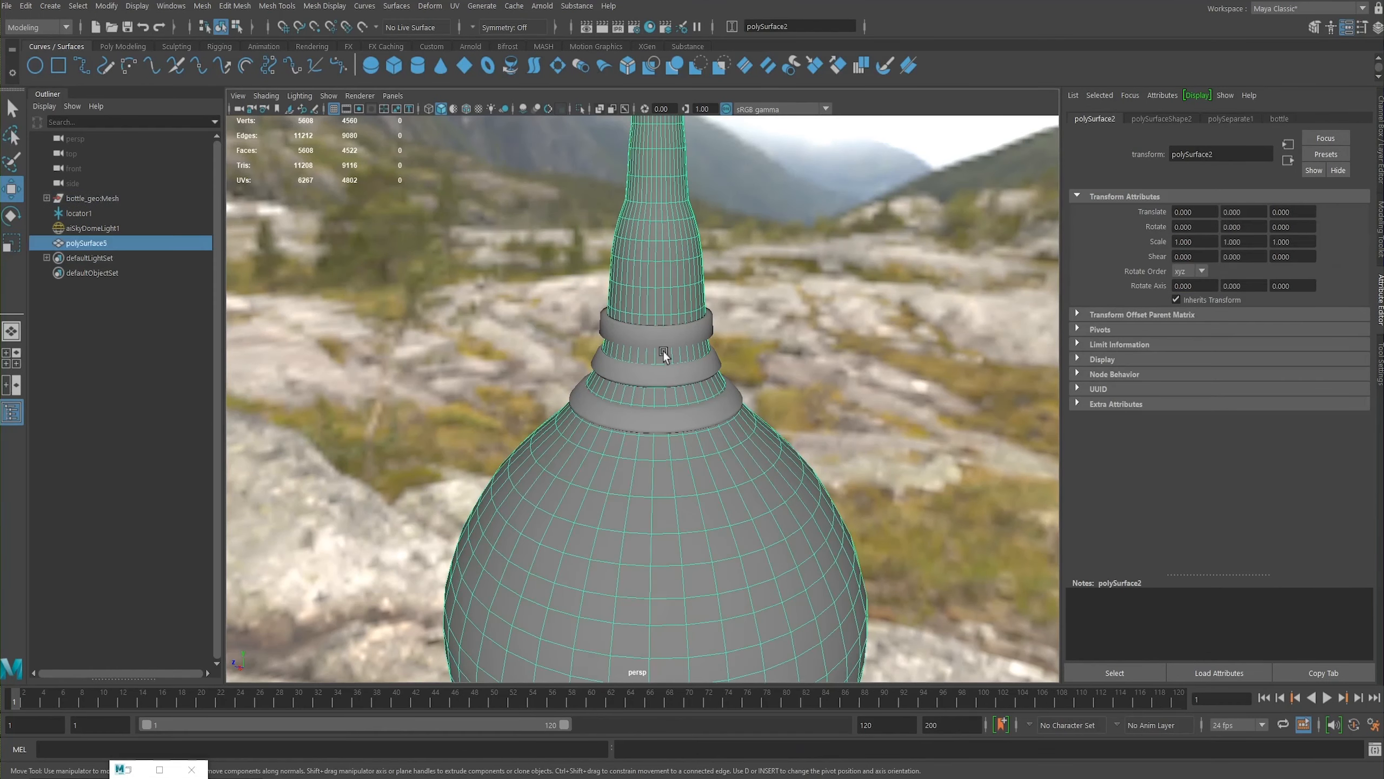
right_click(659, 351)
mouse_move(676, 730)
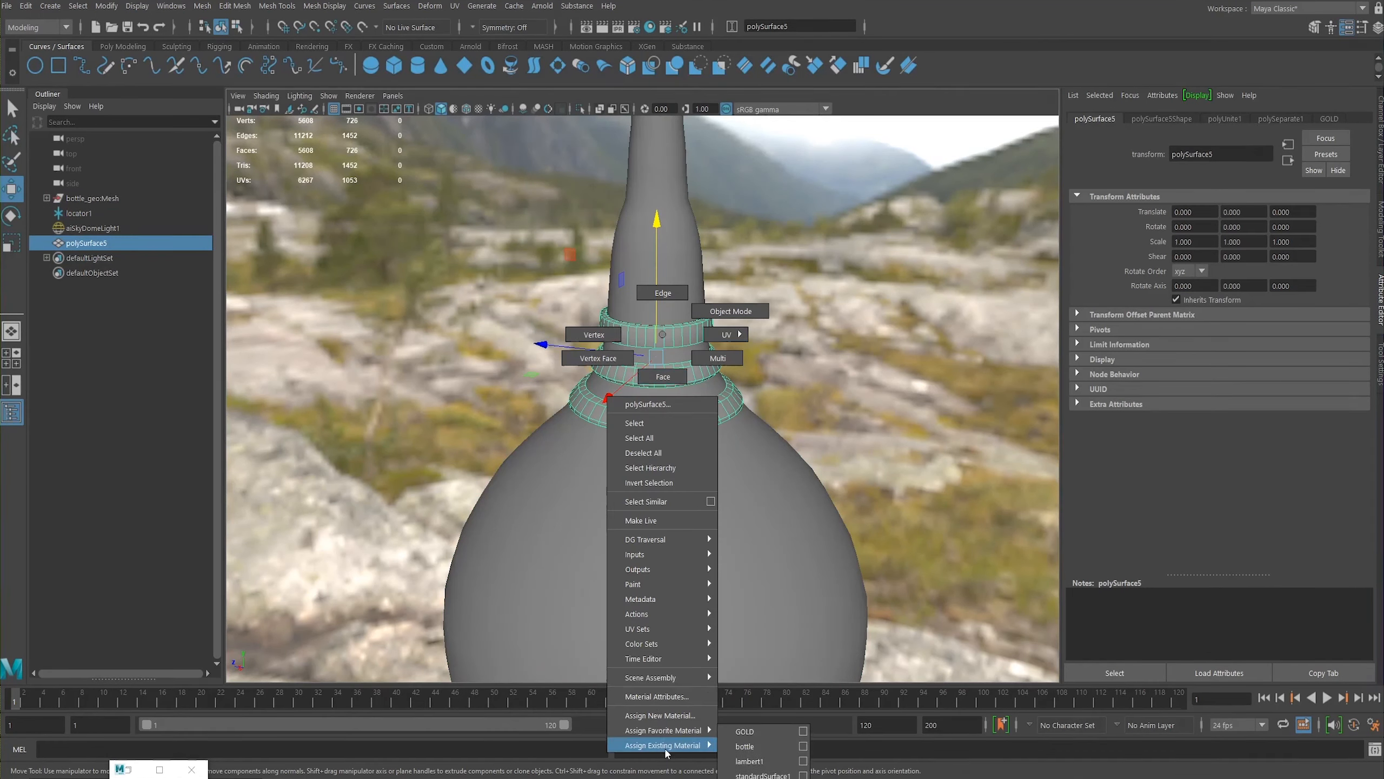
click(746, 733)
scroll(479, 448, down, 3)
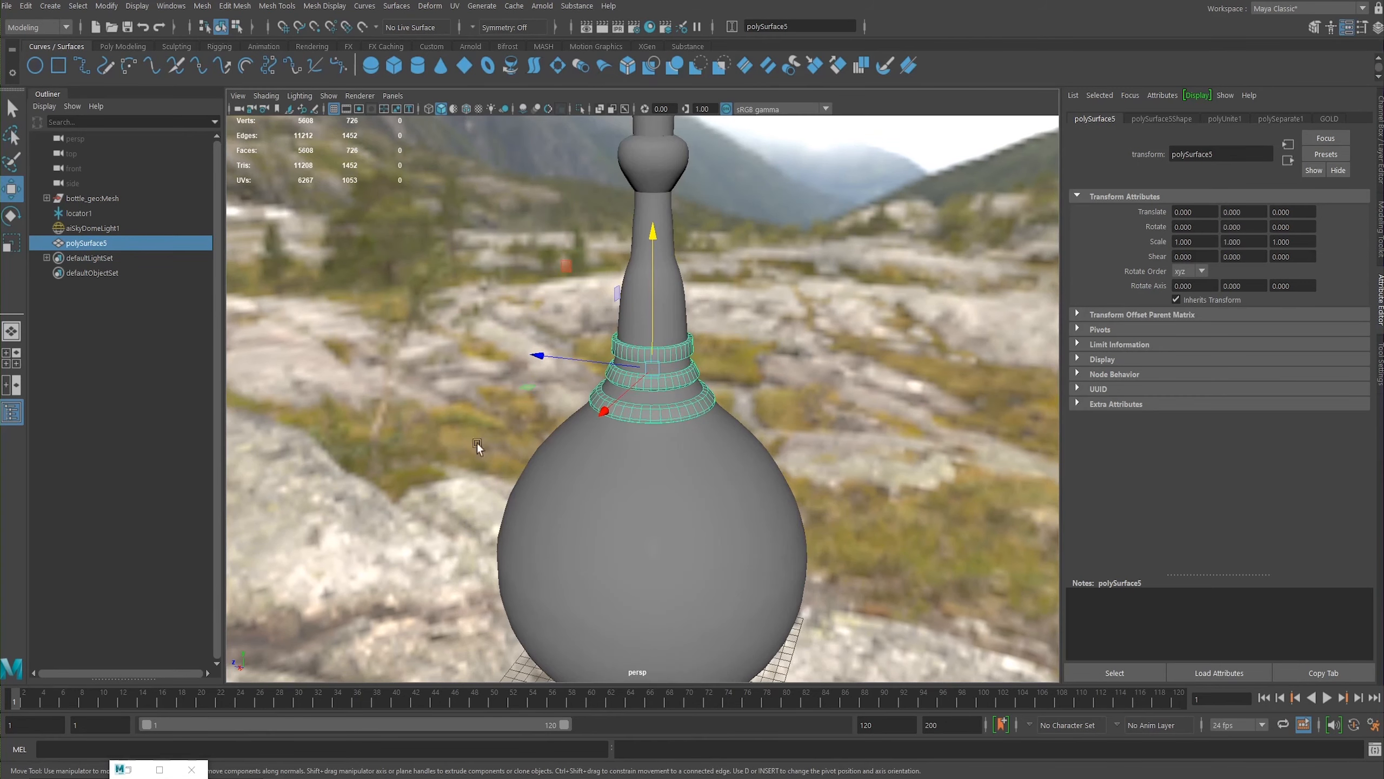
click(133, 772)
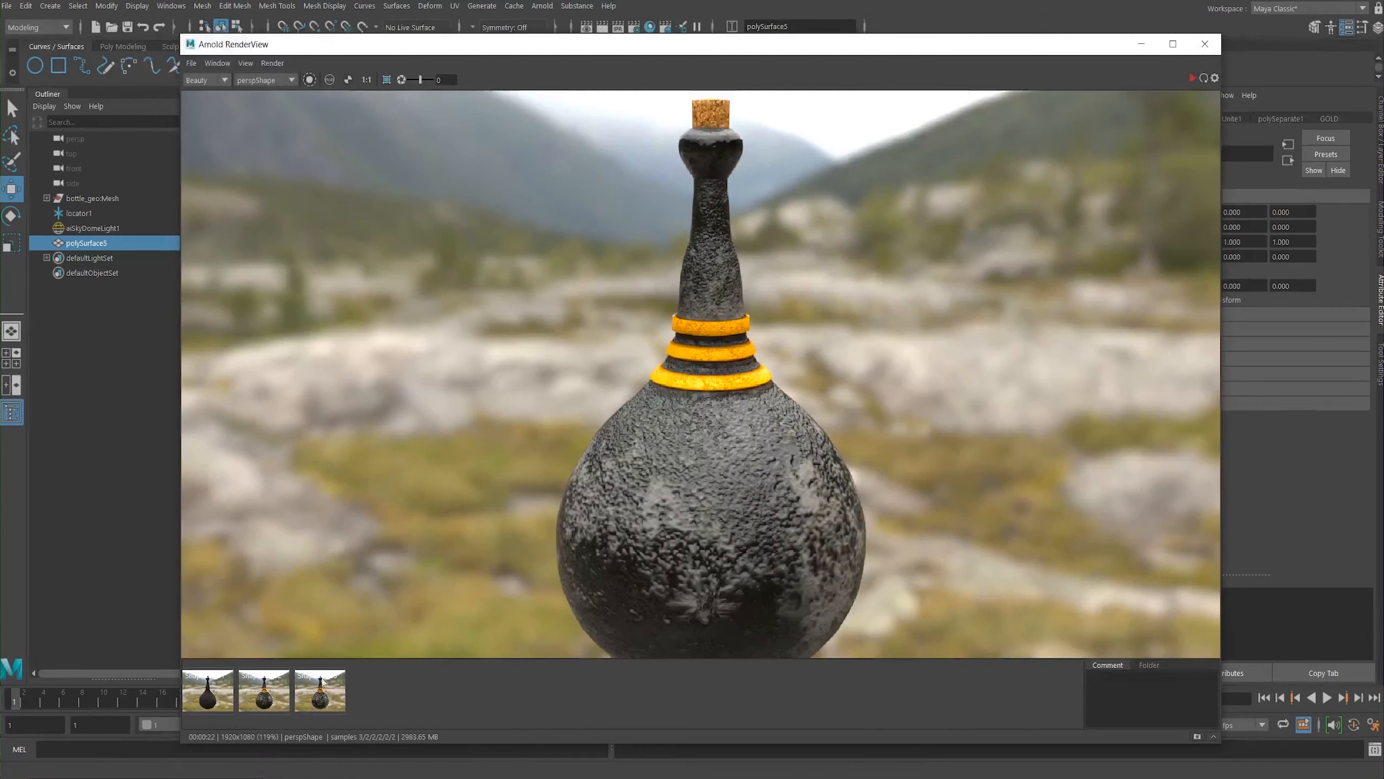
Step: Render the bottle in Arnold to check the GOLD material on the neck rings against the latest stored snapshot
click(1191, 78)
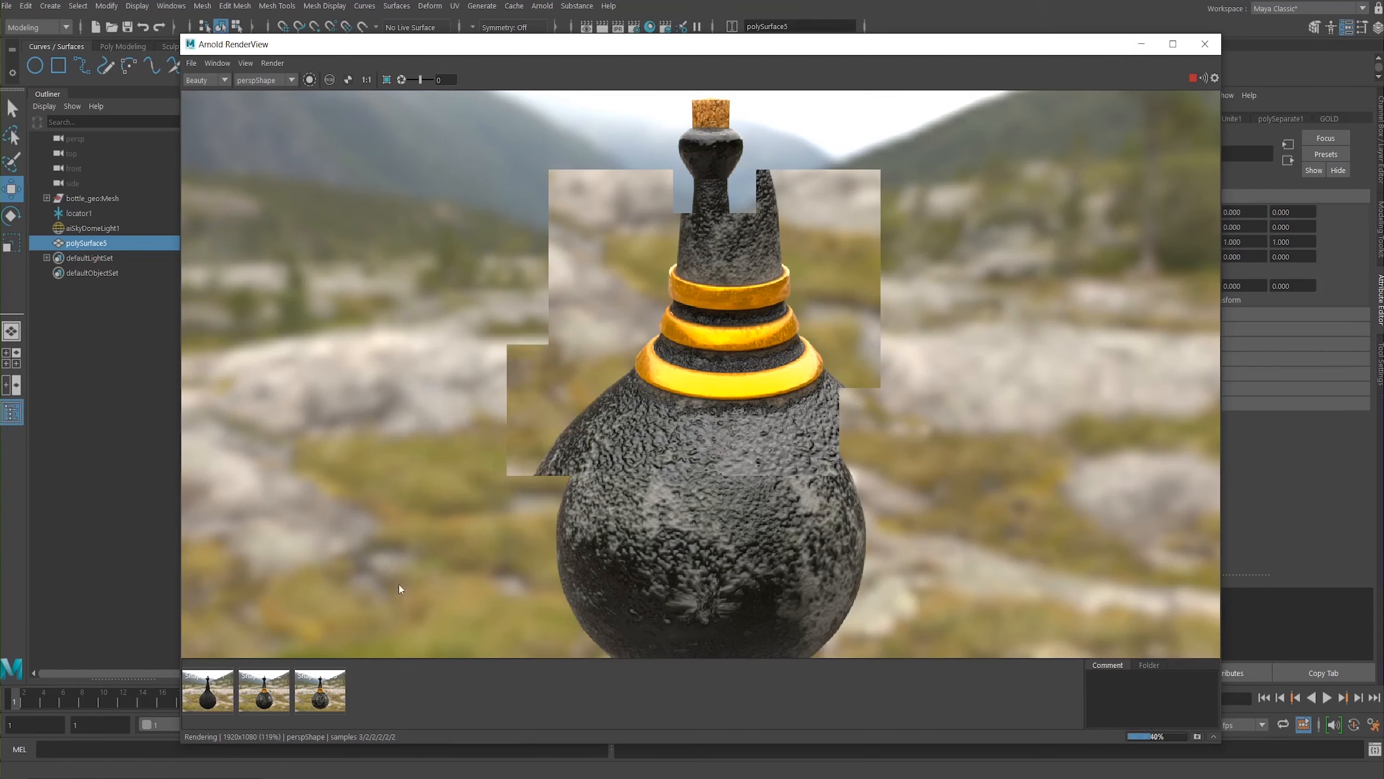
click(313, 700)
click(312, 695)
click(305, 698)
click(303, 698)
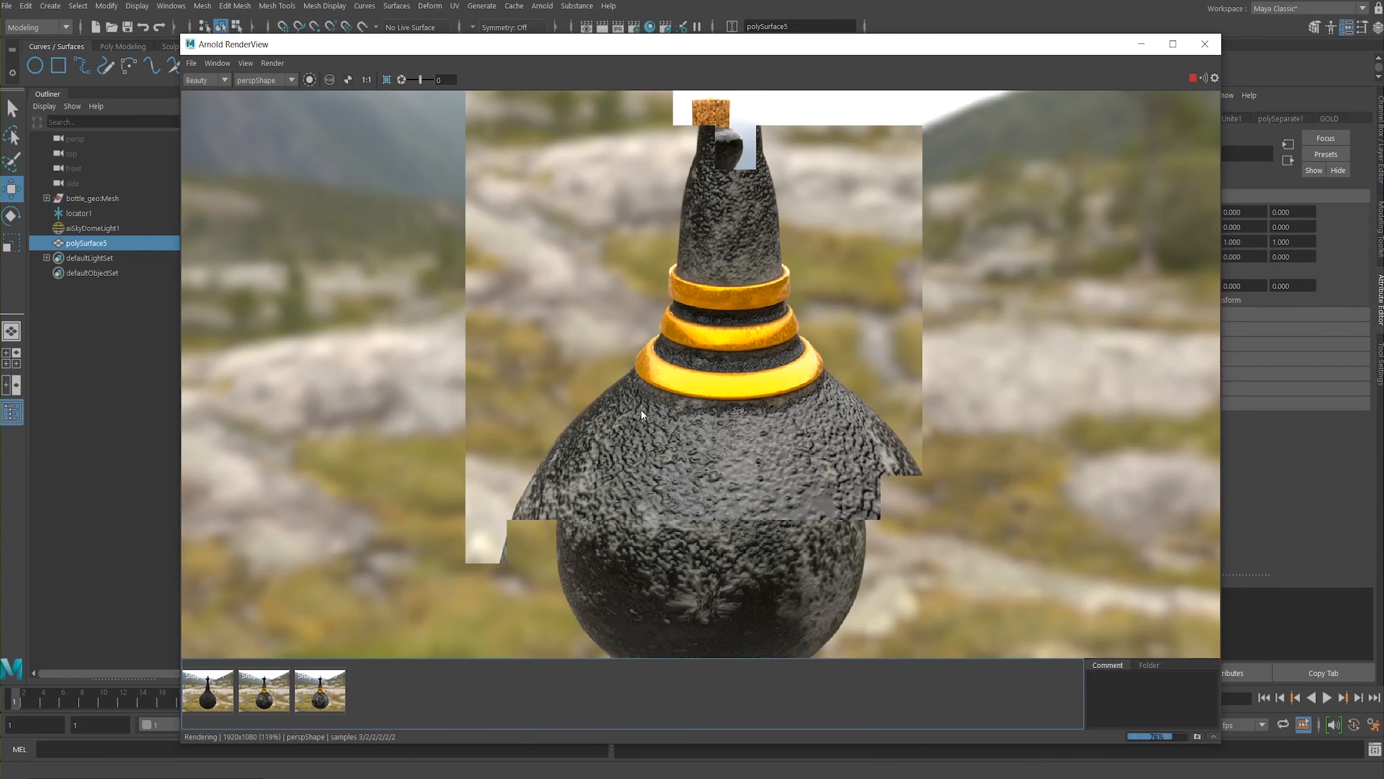
Step: Stop the running render, frame the neck rings more closely in the perspective view, and render that close-up in Arnold
click(1191, 78)
click(1141, 46)
scroll(835, 329, up, 10)
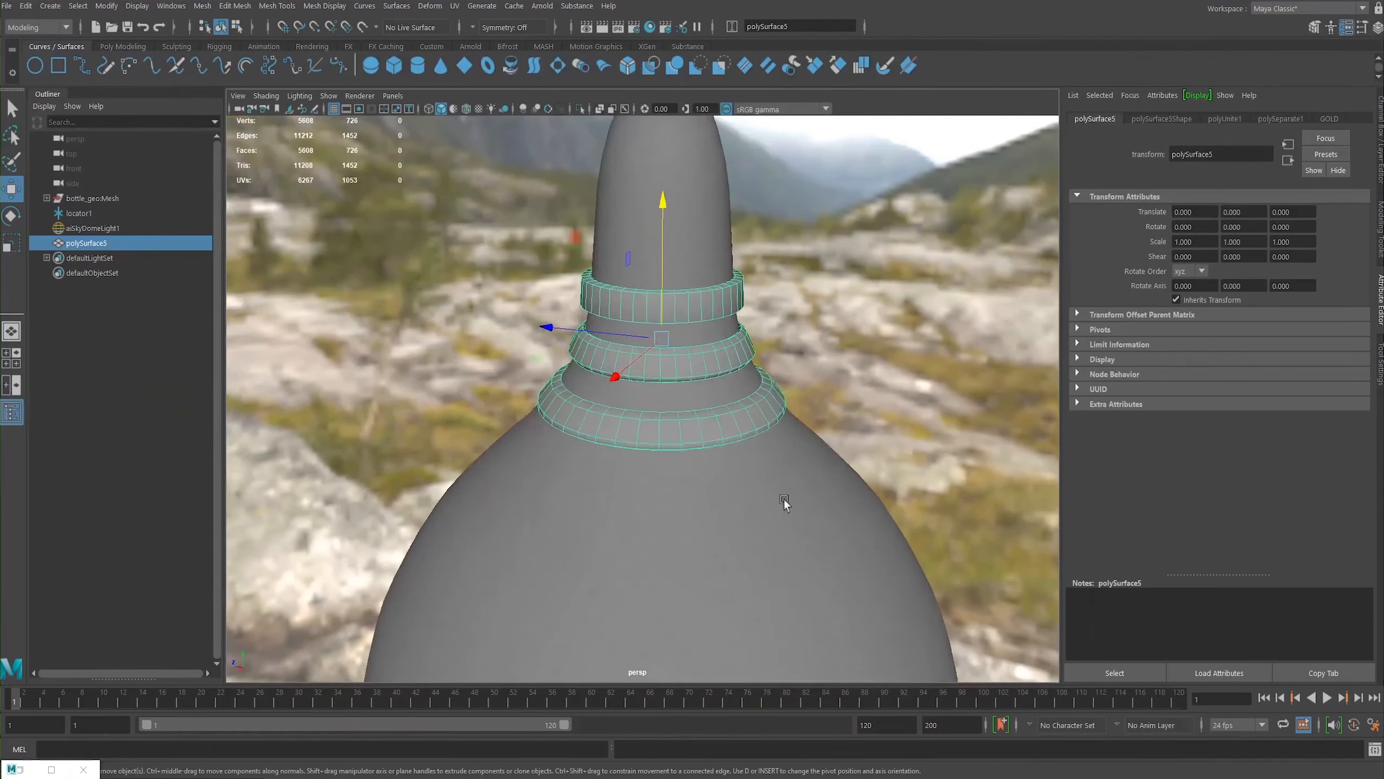
scroll(909, 429, down, 5)
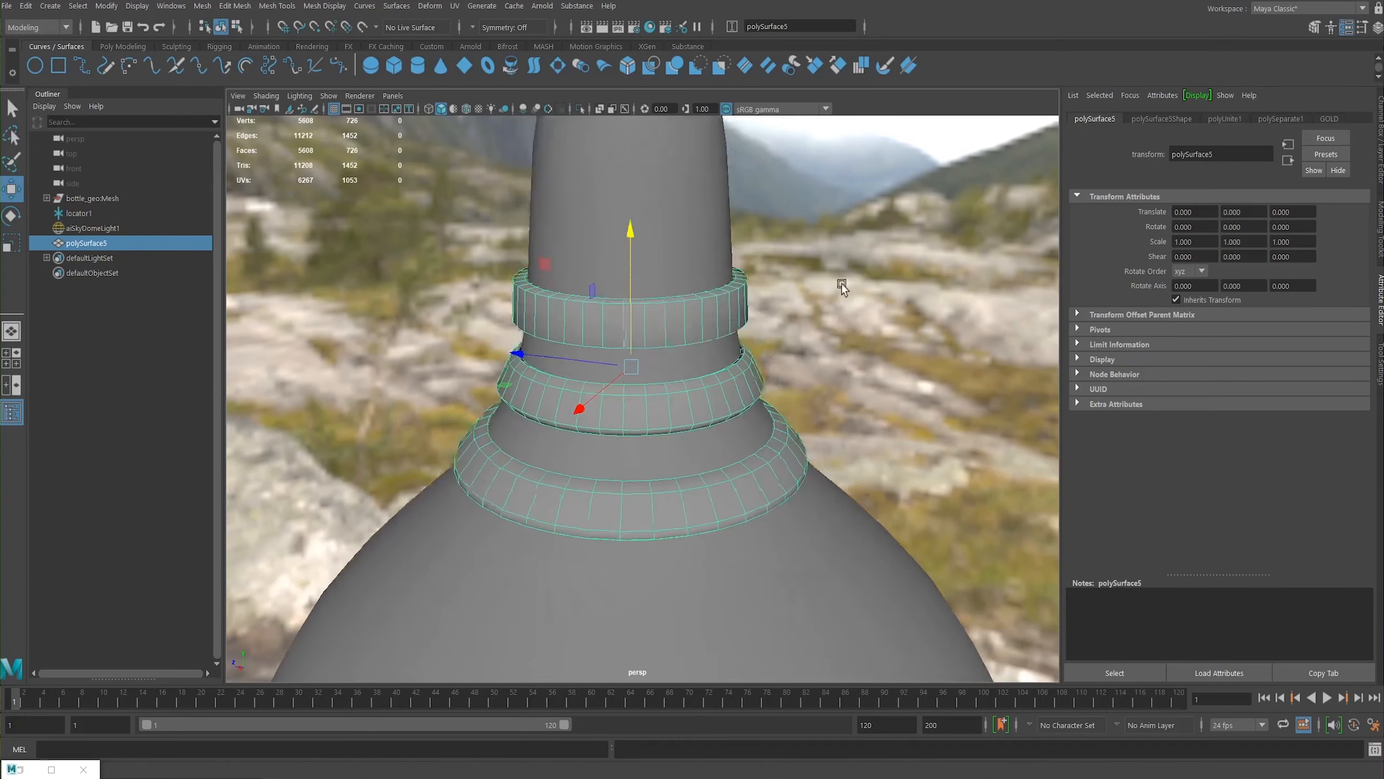
click(13, 769)
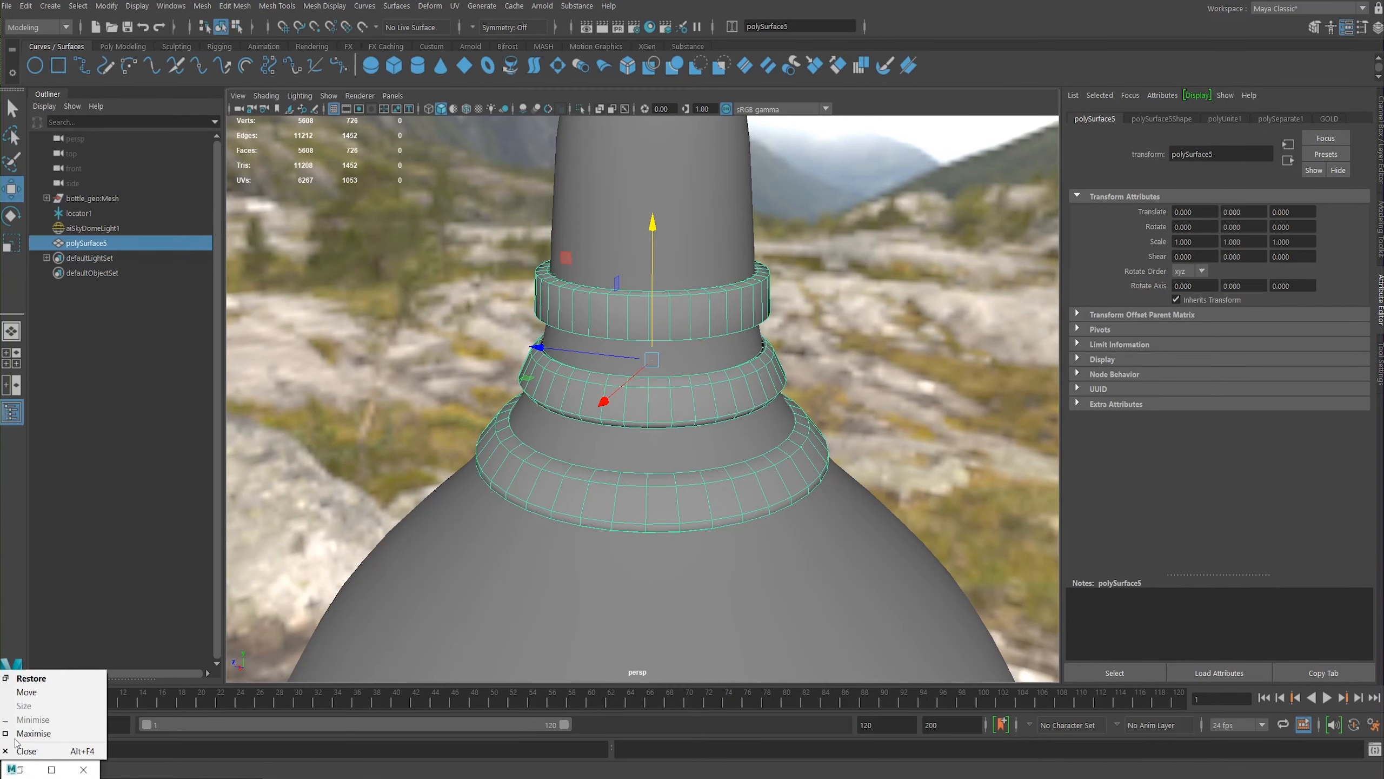
click(16, 771)
click(16, 771)
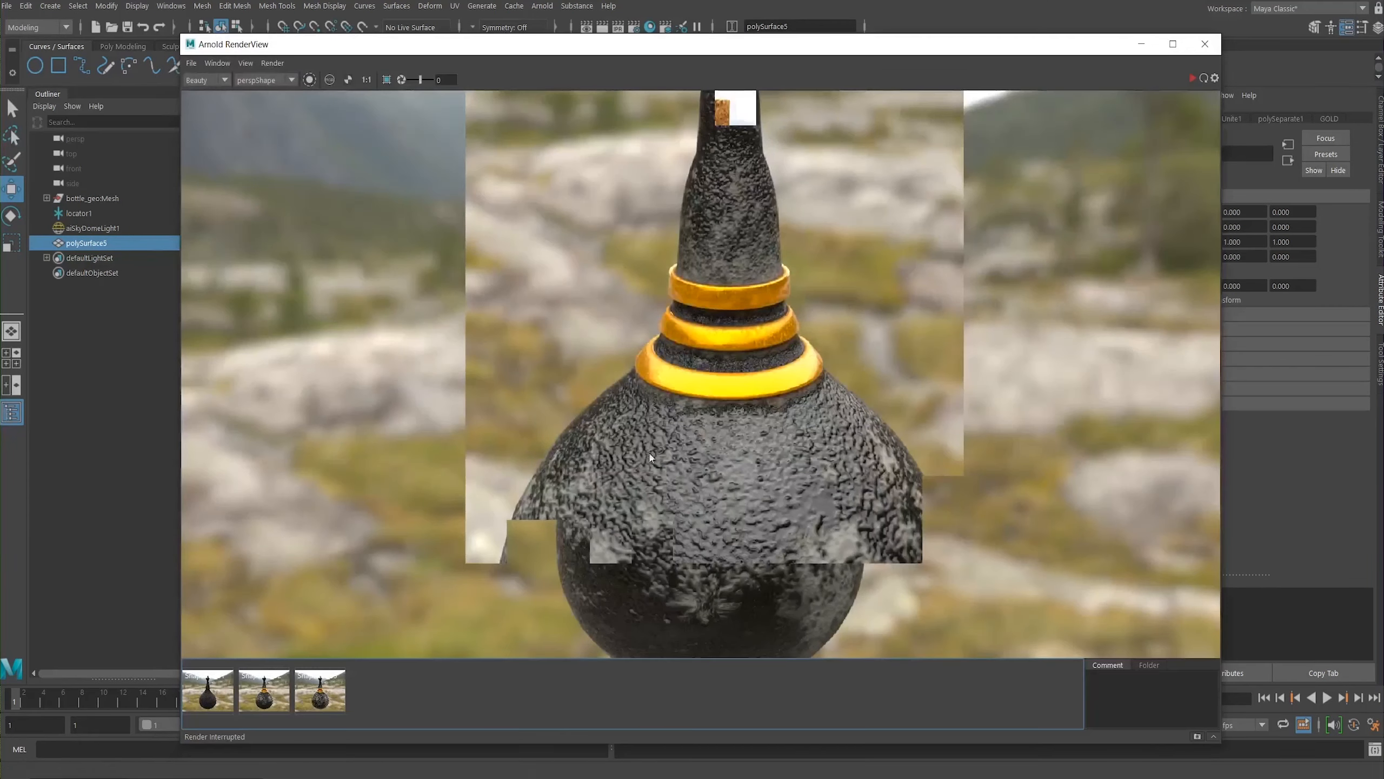
click(1193, 77)
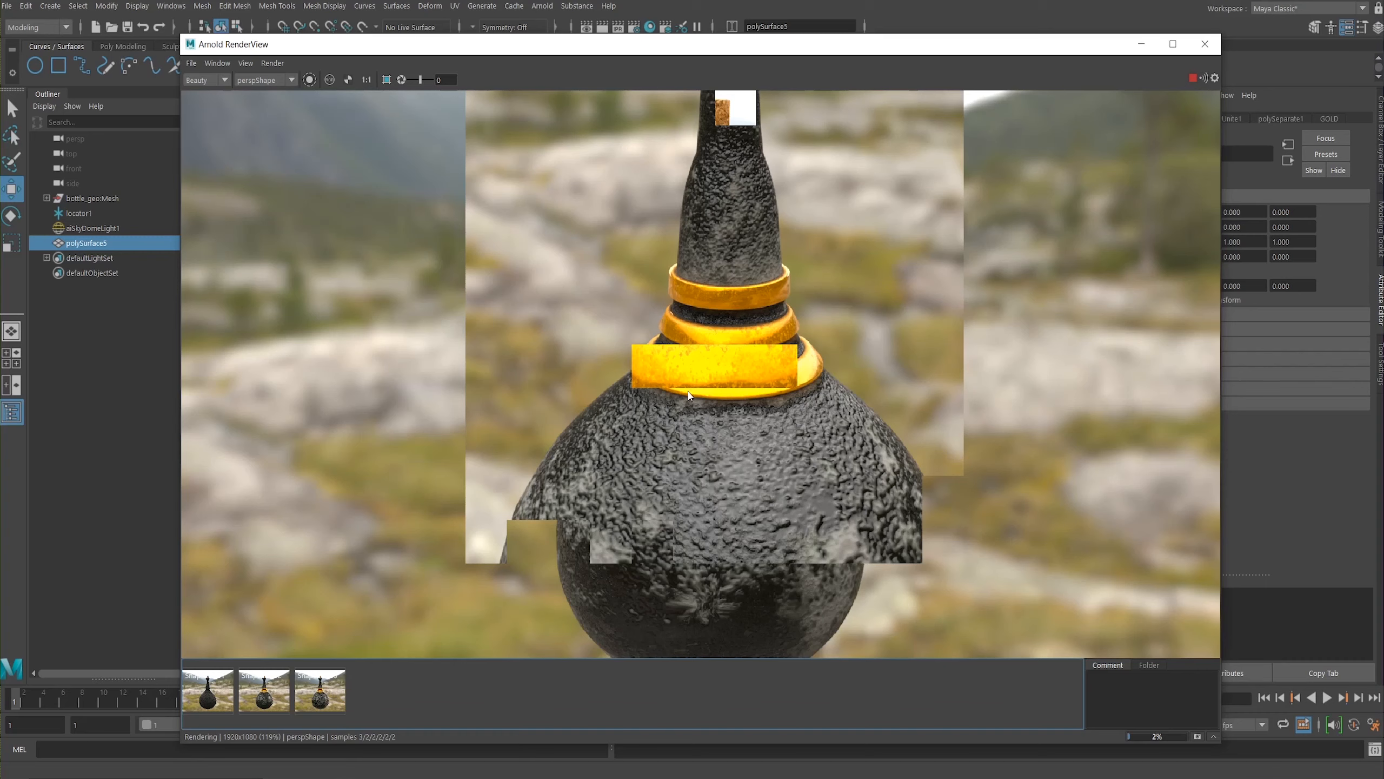
Step: Examine the gold rings and the dark bottle surface around the neck closely in the Arnold render
scroll(734, 432, down, 1)
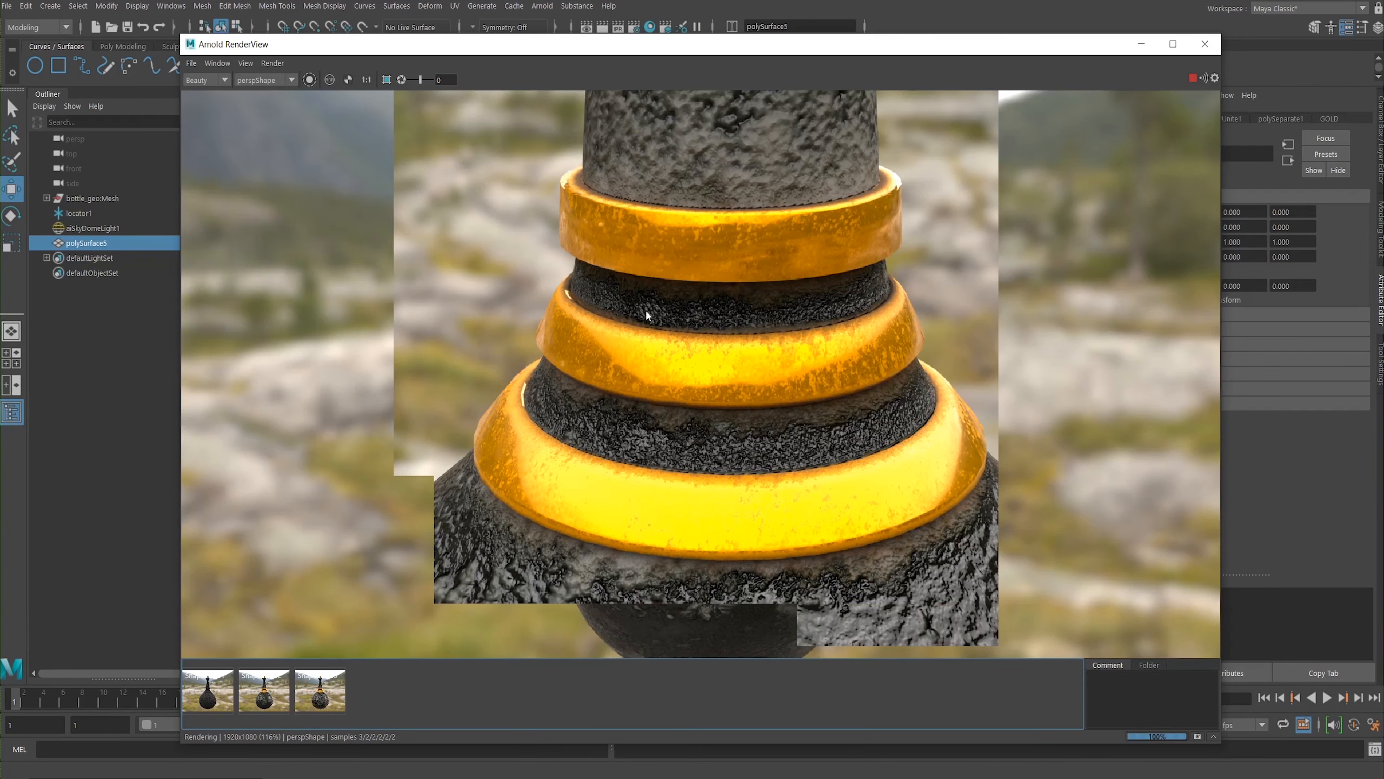
scroll(630, 420, up, 3)
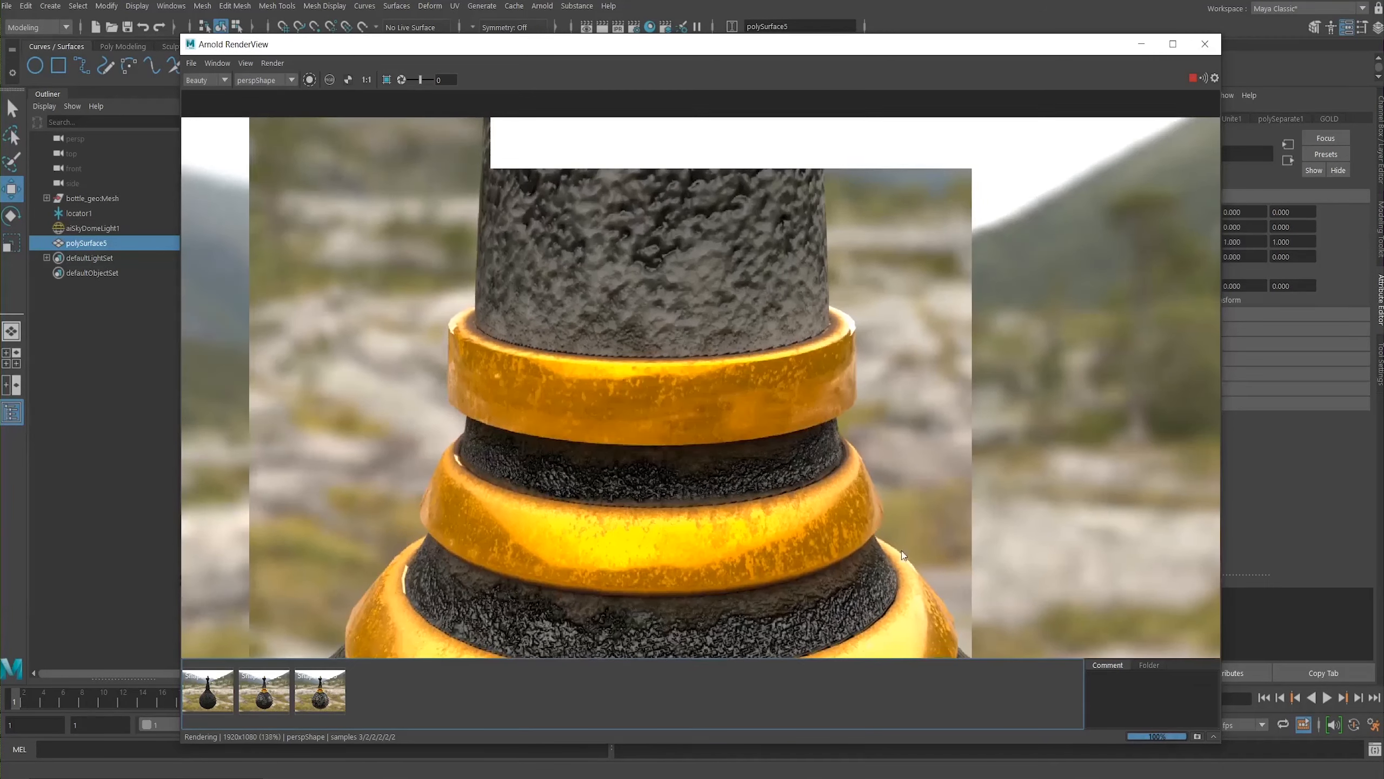
scroll(594, 363, up, 2)
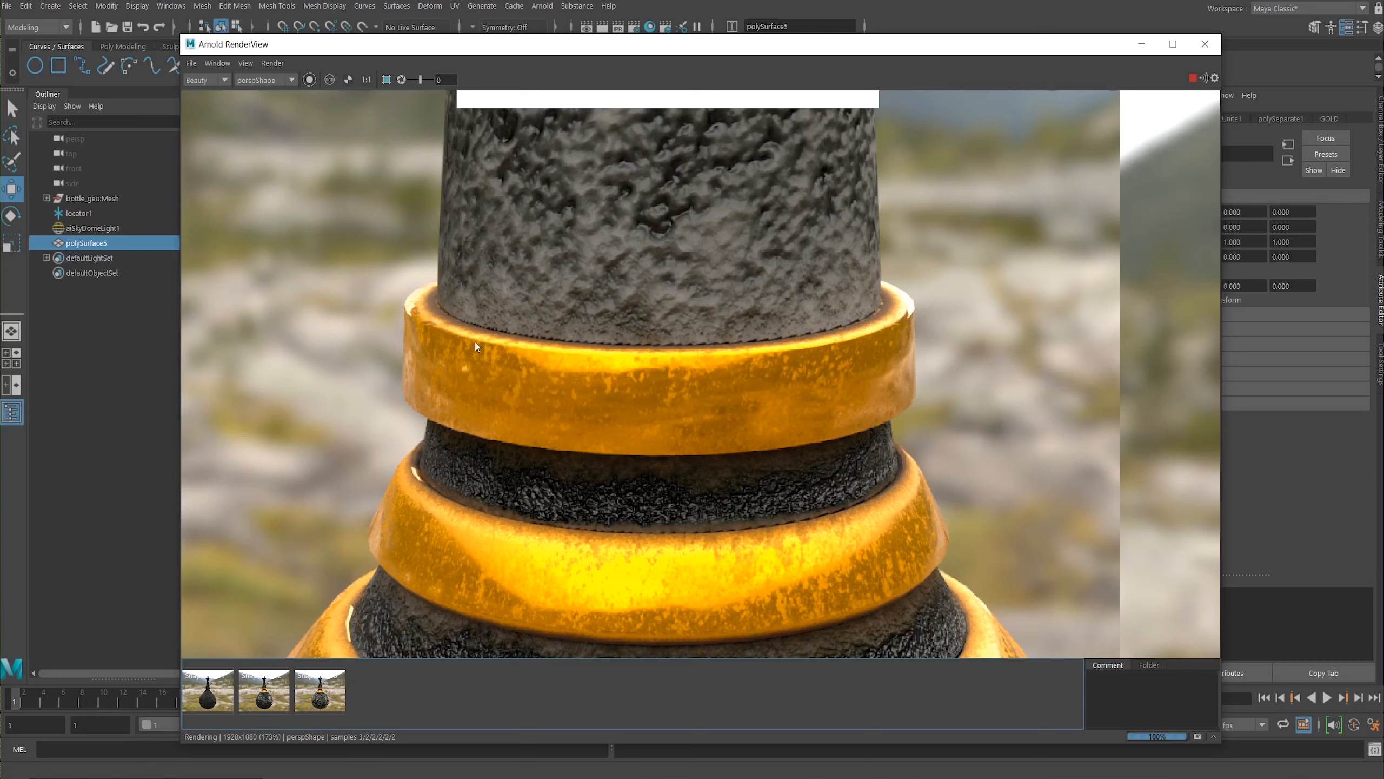
scroll(645, 446, down, 1)
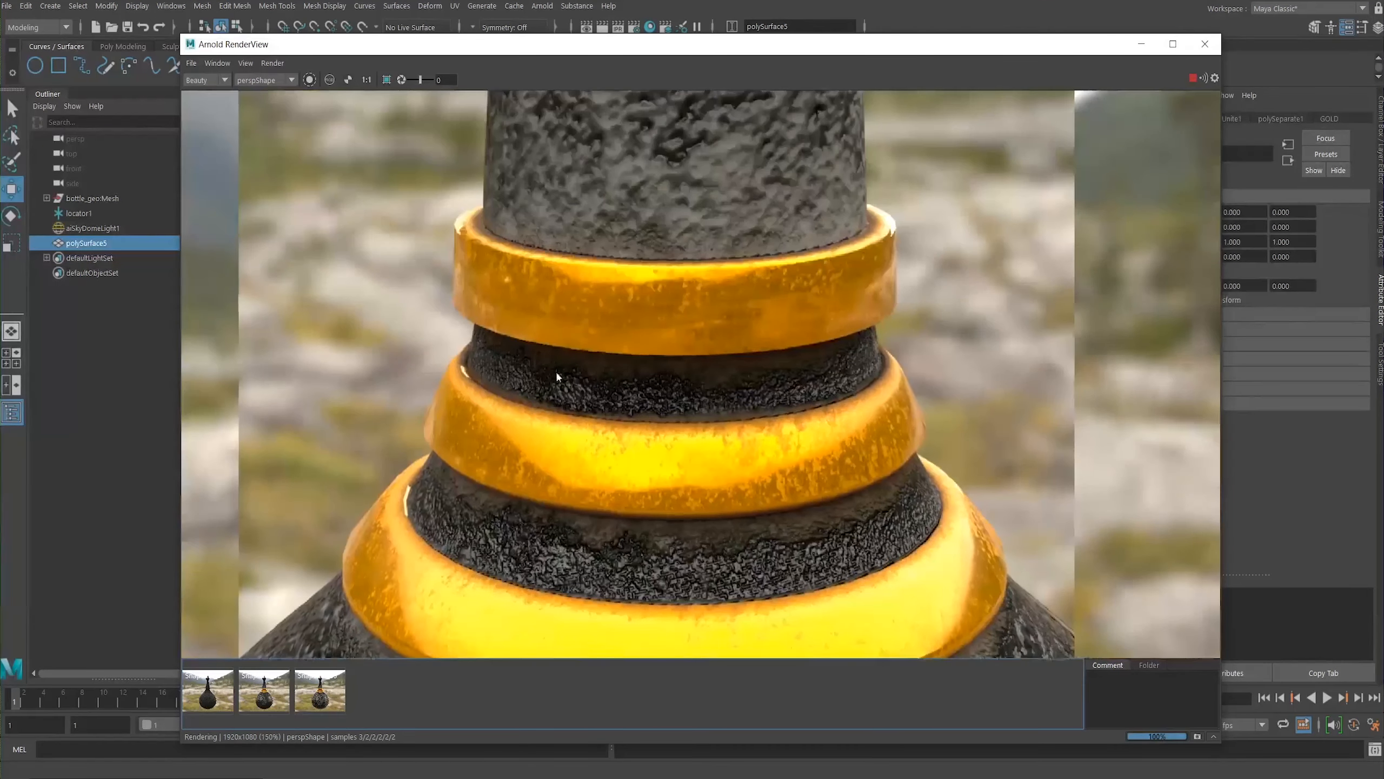
scroll(532, 413, up, 1)
scroll(531, 403, down, 1)
middle_drag(536, 295, 523, 229)
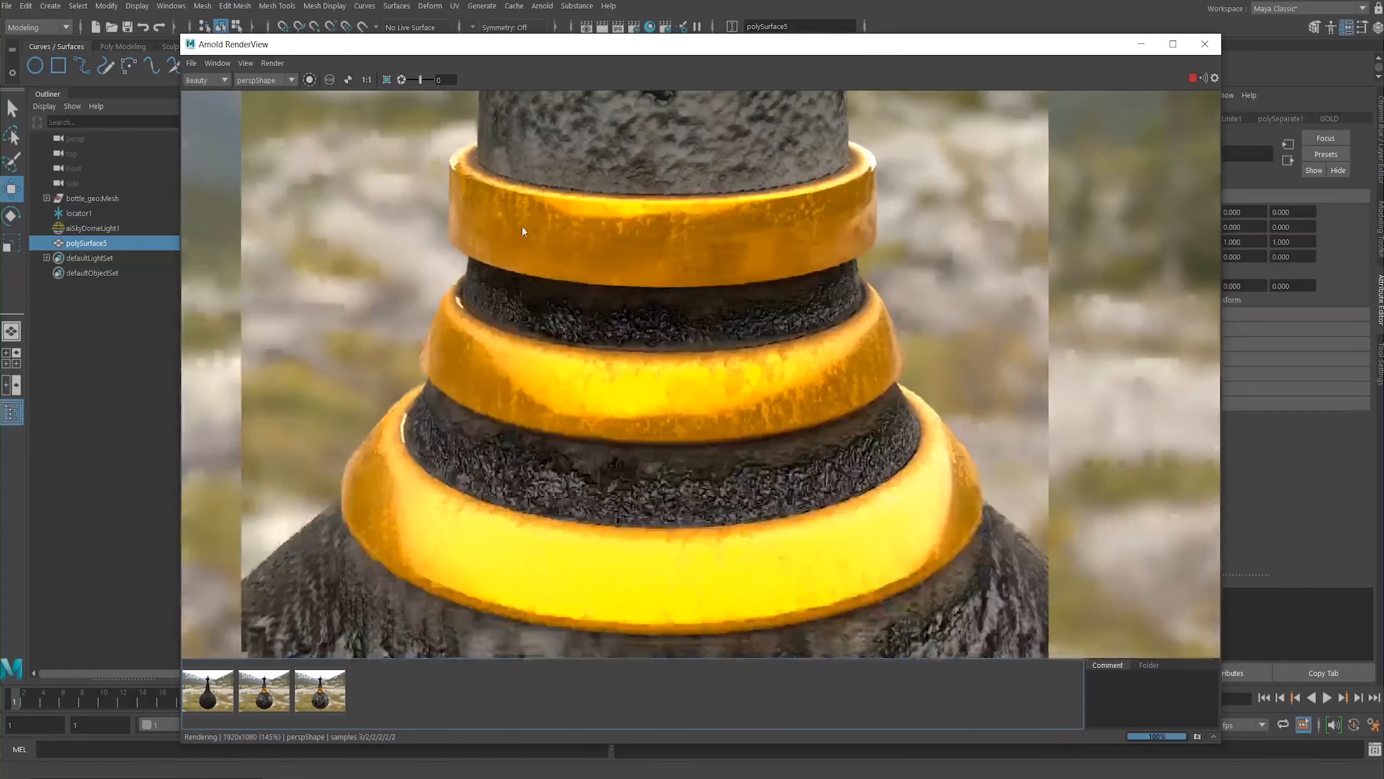
middle_drag(622, 338, 696, 147)
middle_drag(695, 353, 643, 556)
scroll(547, 350, down, 1)
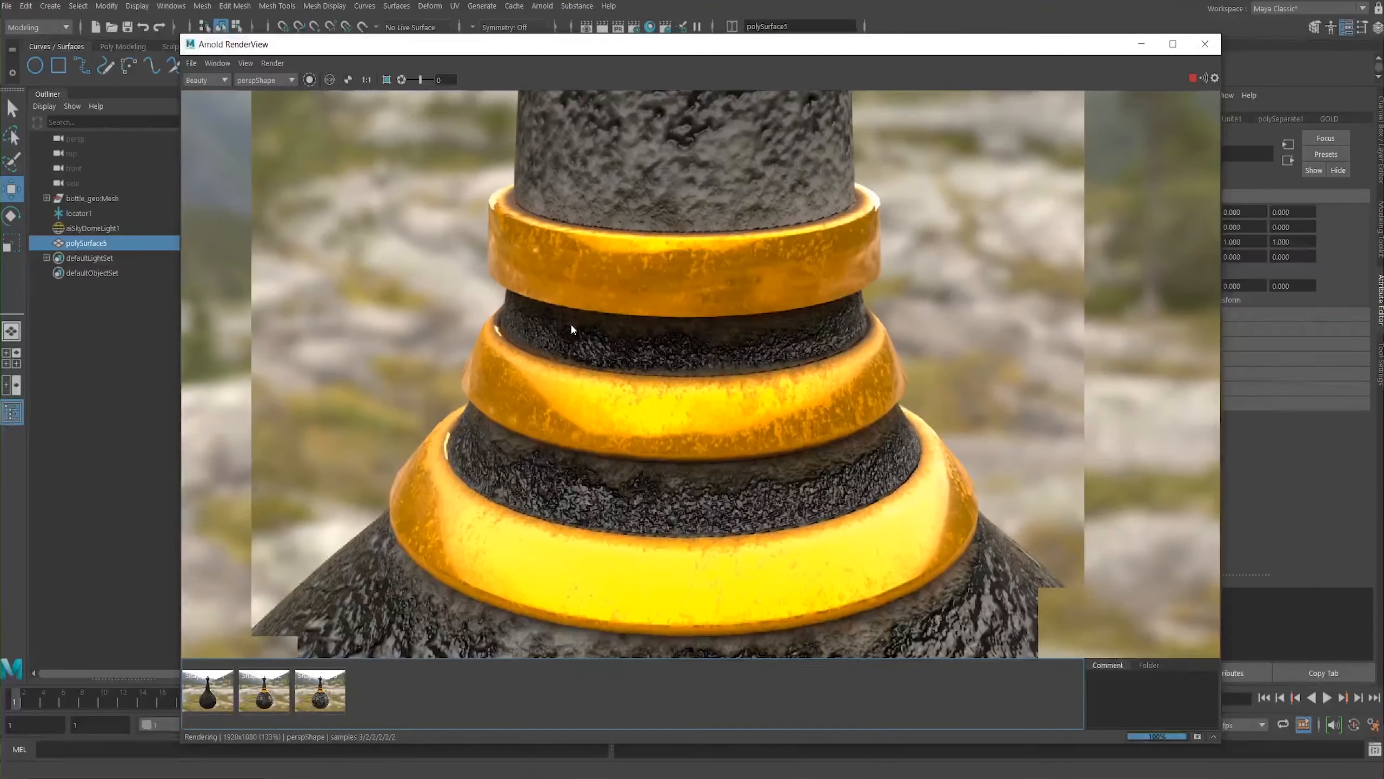
middle_drag(607, 322, 602, 297)
scroll(758, 183, up, 1)
middle_drag(513, 309, 518, 271)
scroll(517, 270, up, 1)
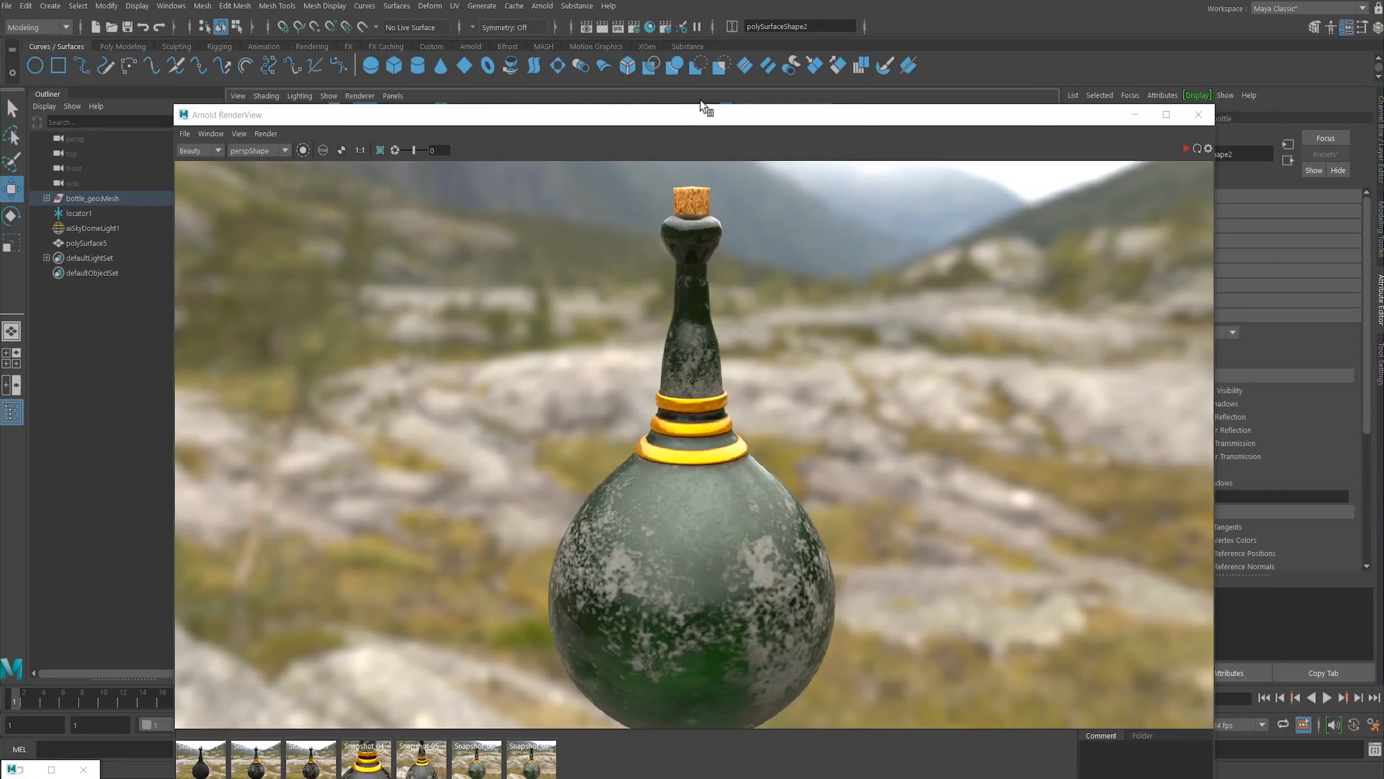
Step: Maximize the render window and compare the stored snapshots of the full bottle and the ring close-ups
double_click(699, 113)
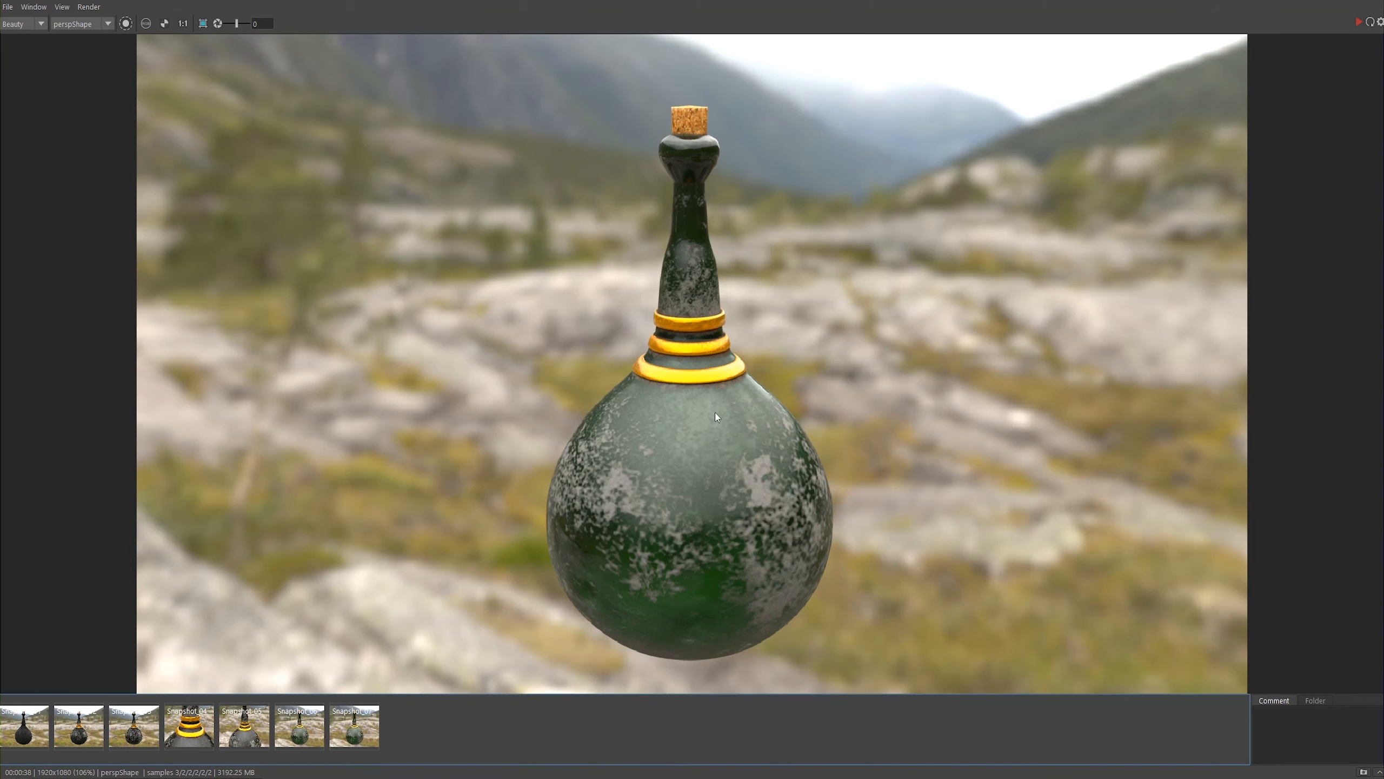
click(237, 734)
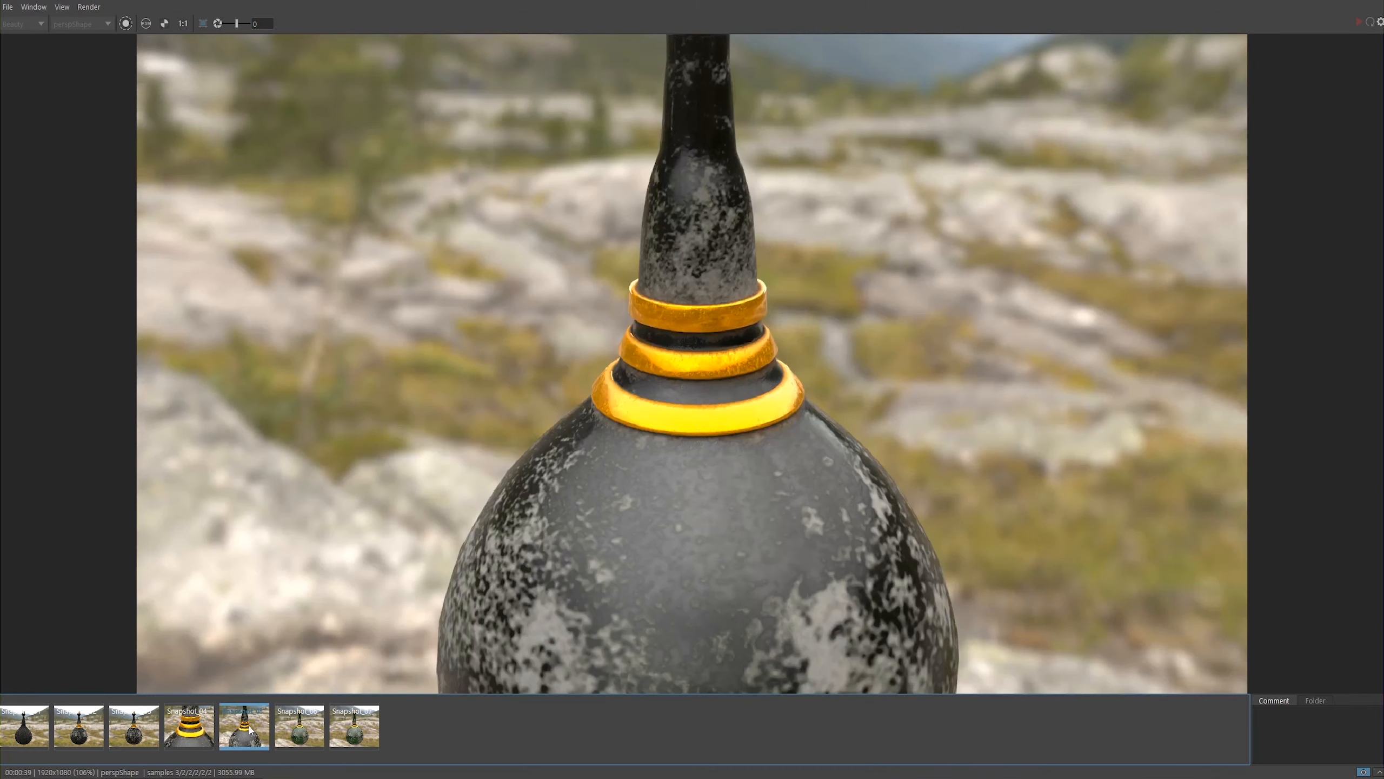
click(184, 732)
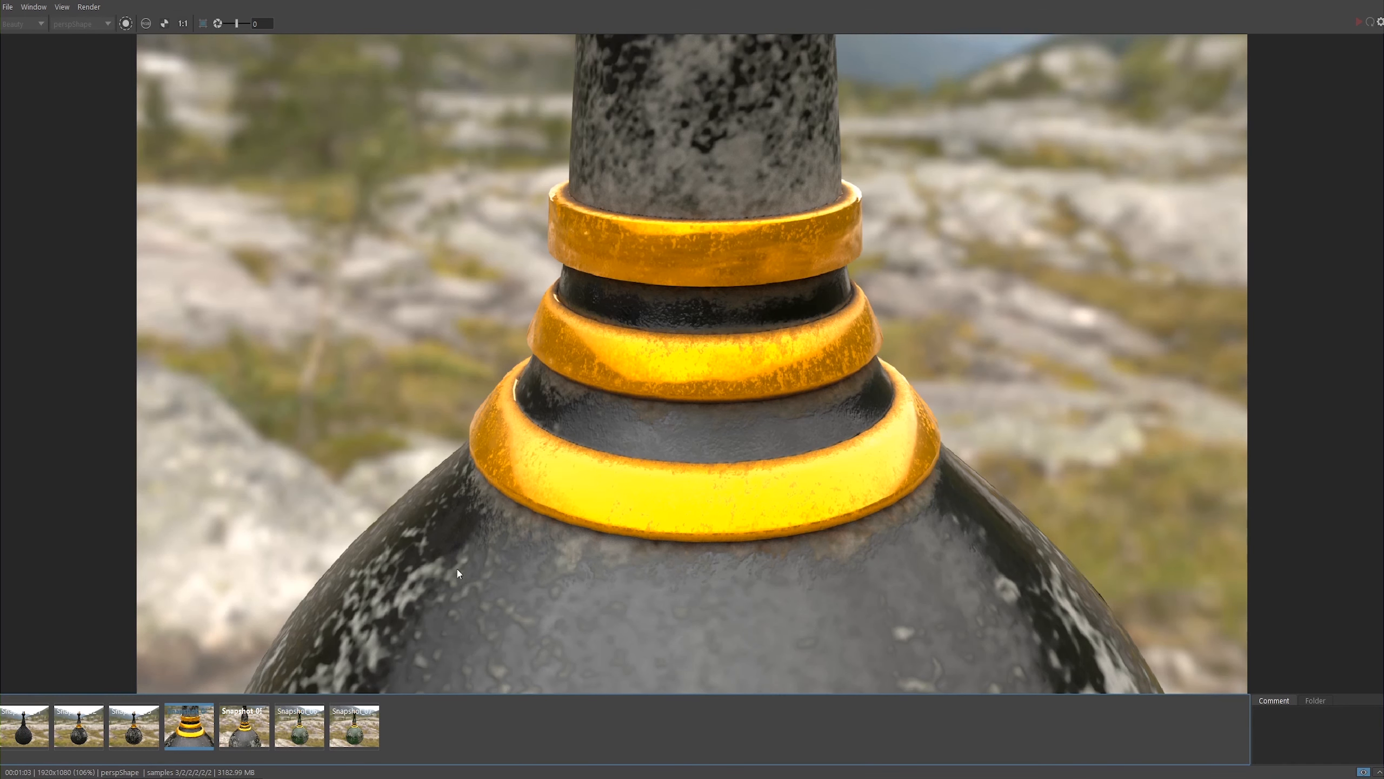
click(134, 726)
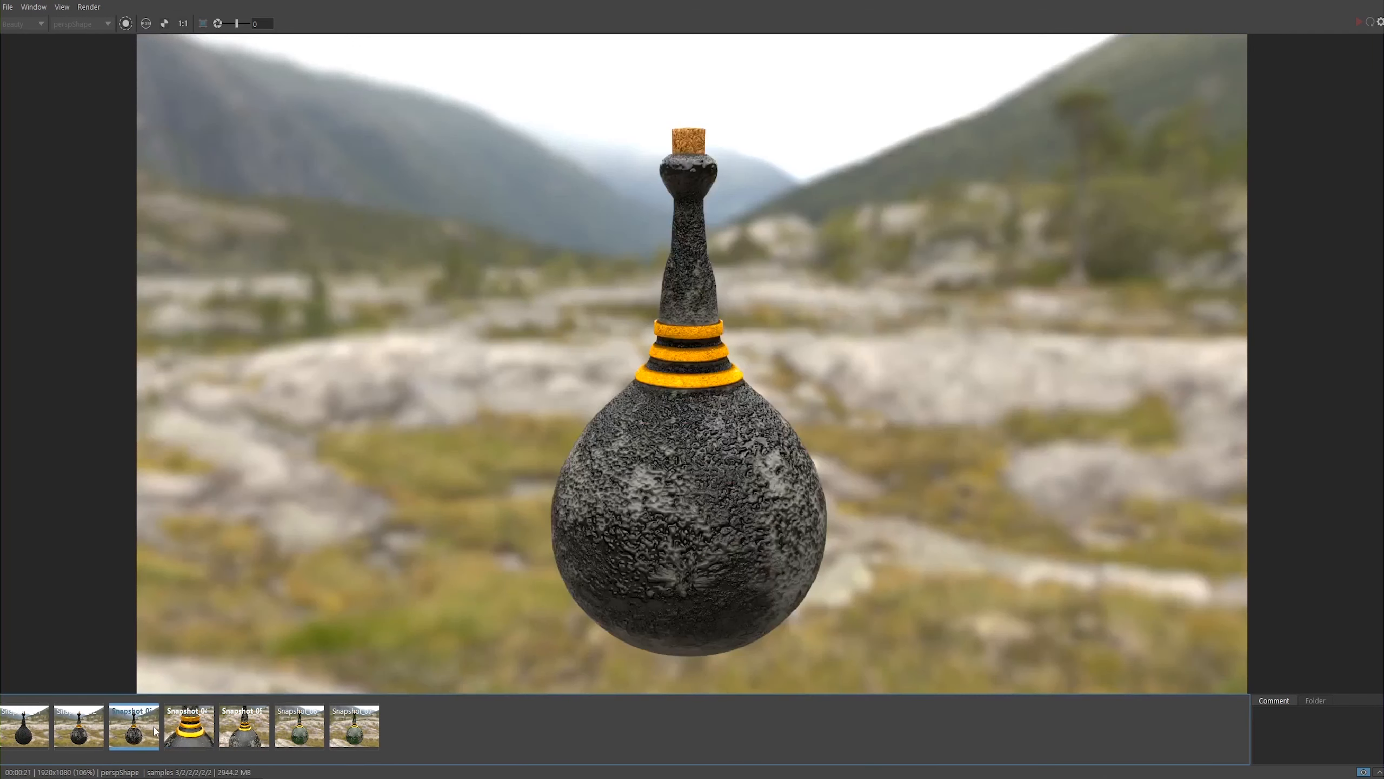
click(191, 730)
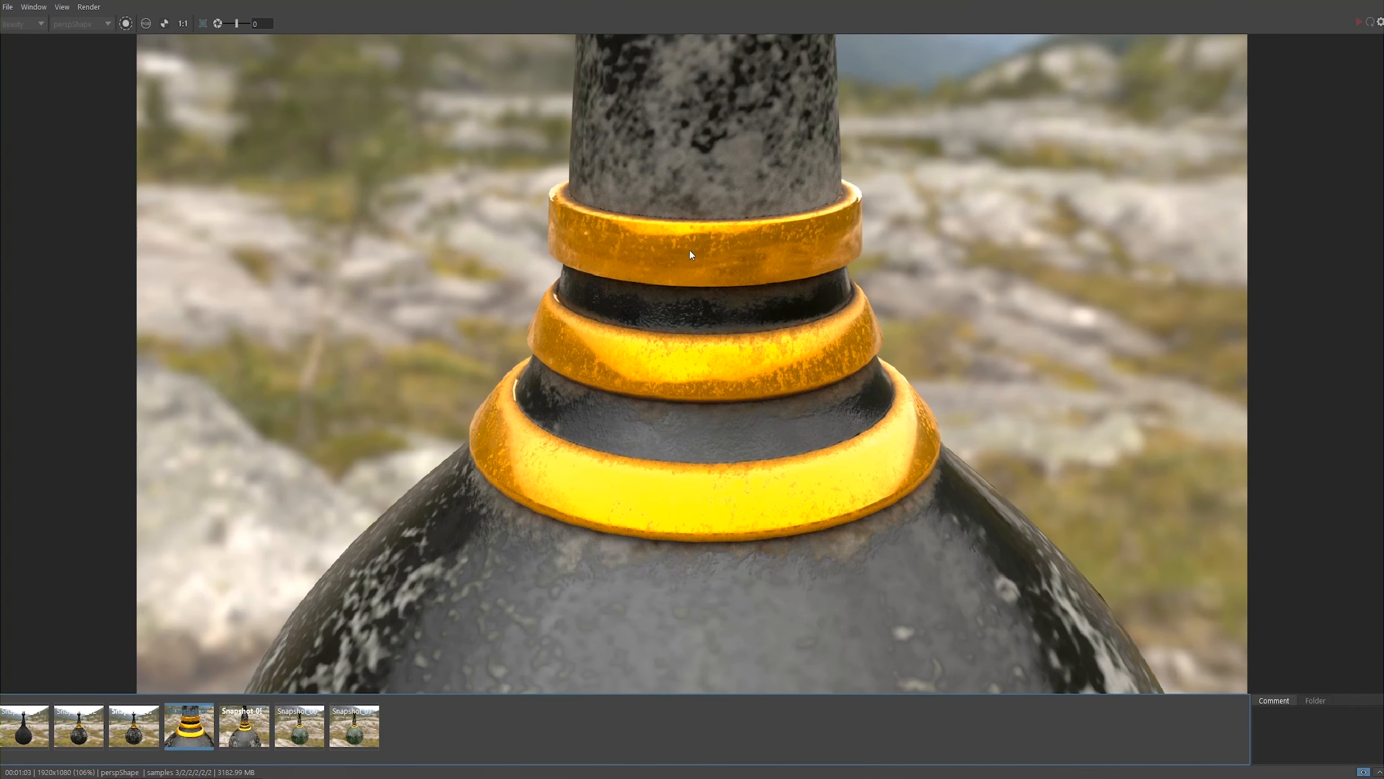
drag(782, 1, 785, 120)
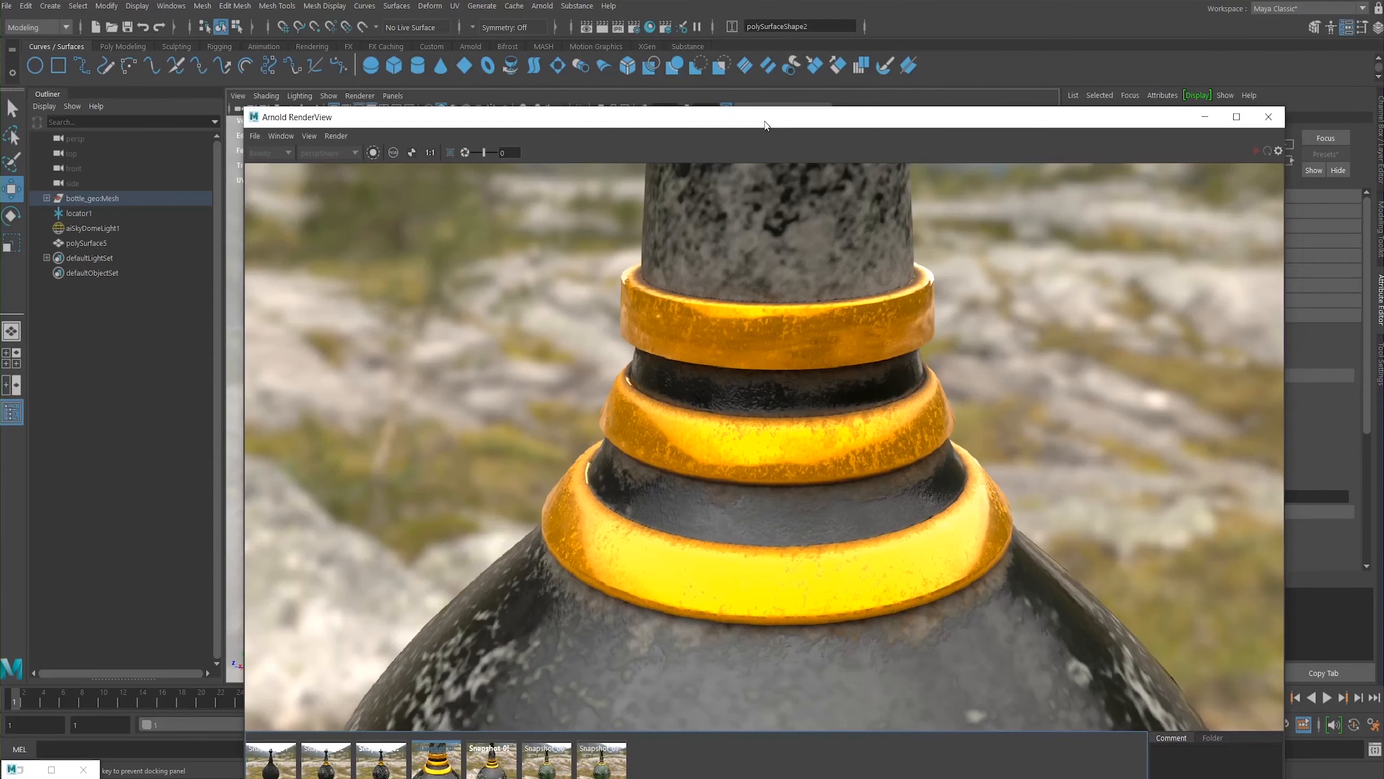
double_click(783, 117)
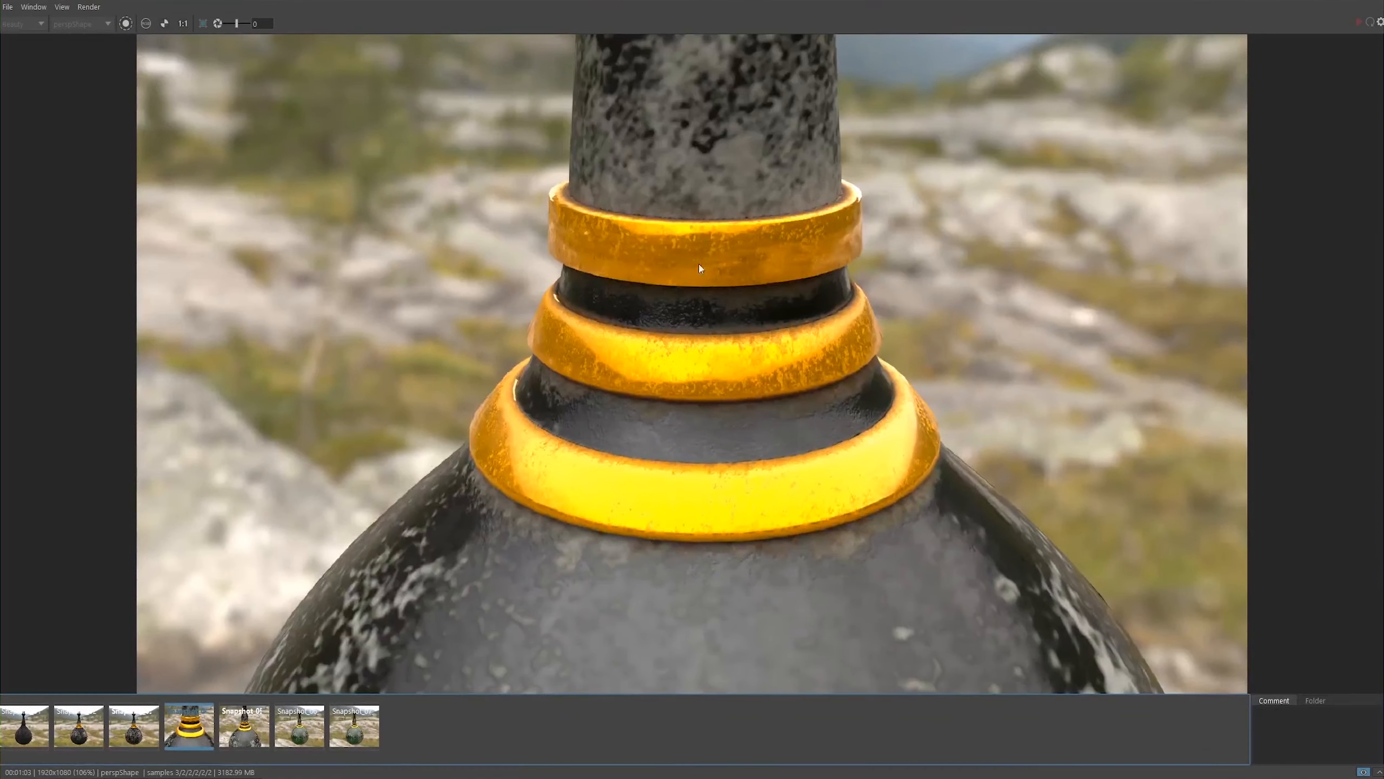
click(280, 733)
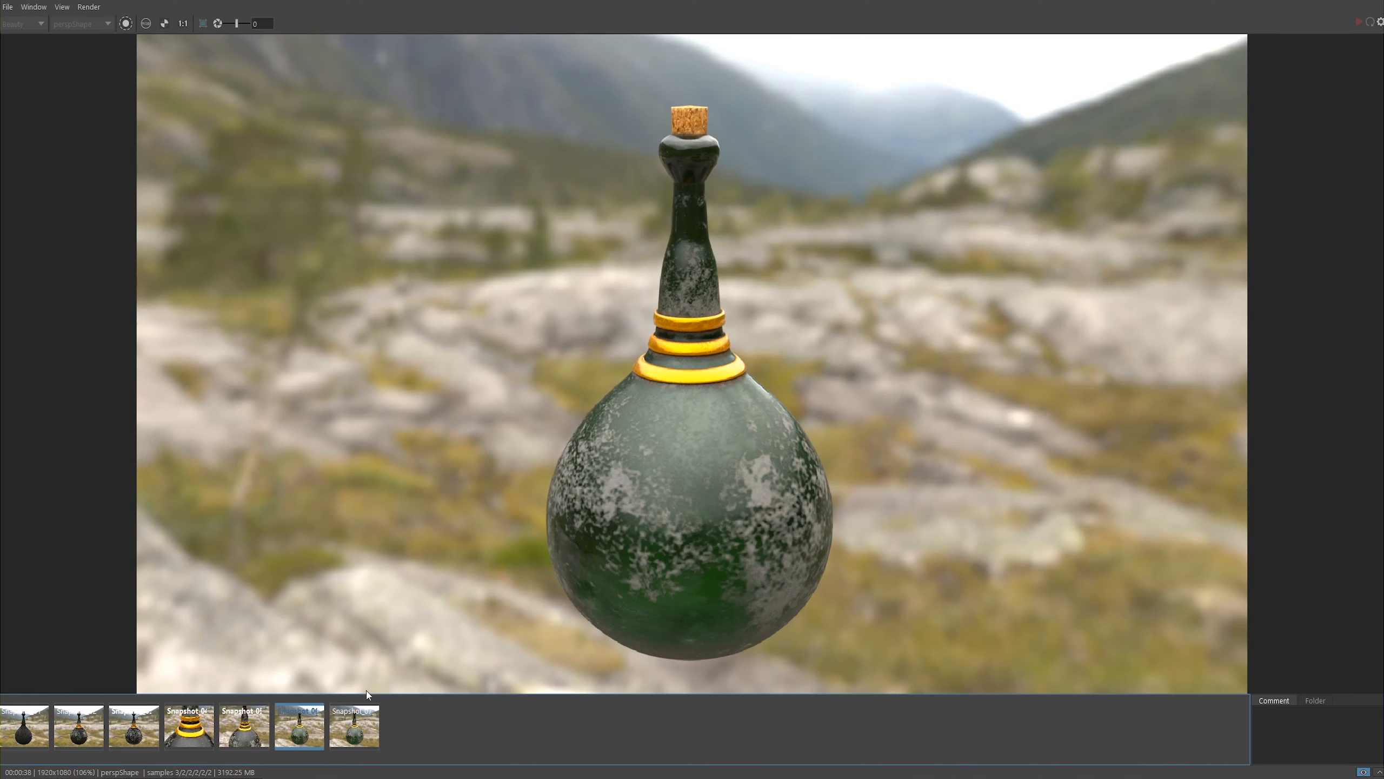
click(356, 726)
Step: Restore and minimize the Arnold render window, and select the bottle body mesh in the viewport
drag(713, 2, 697, 91)
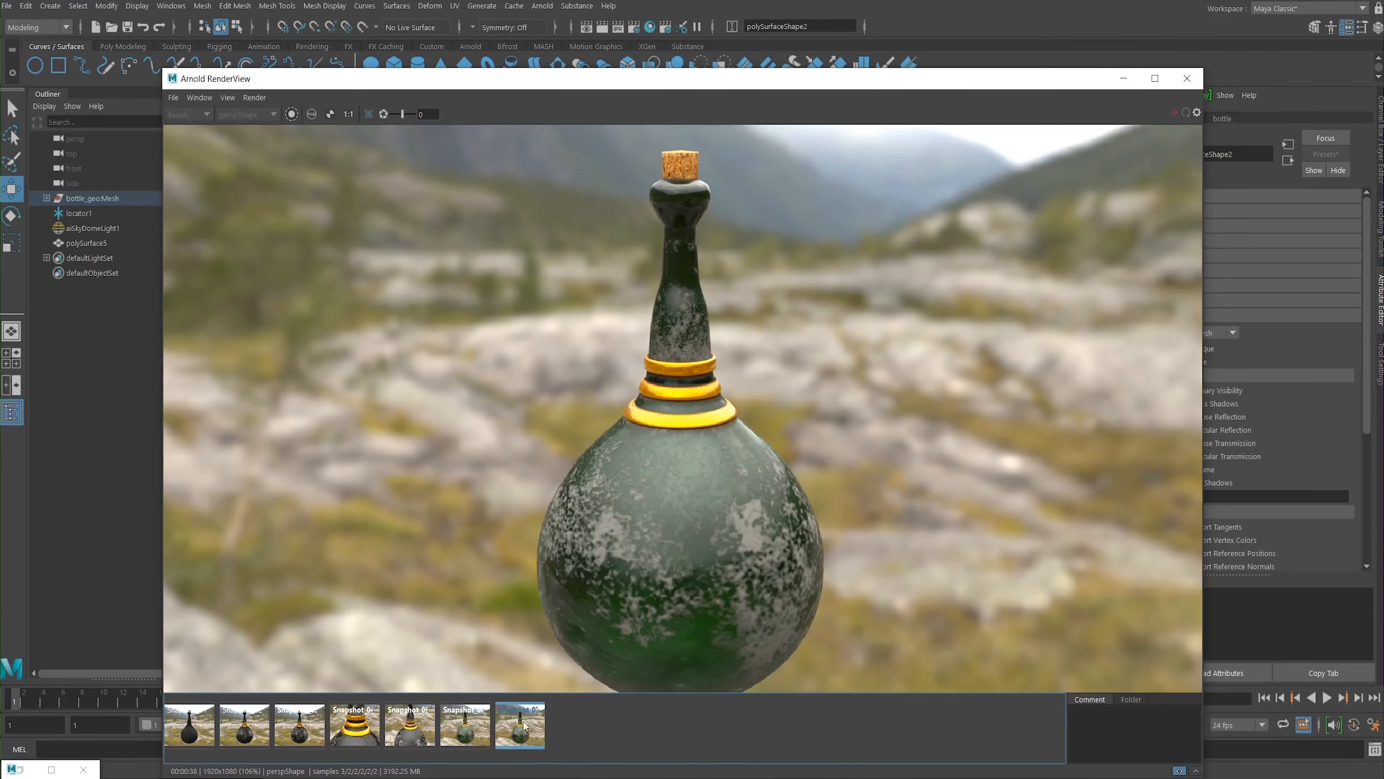
click(1125, 79)
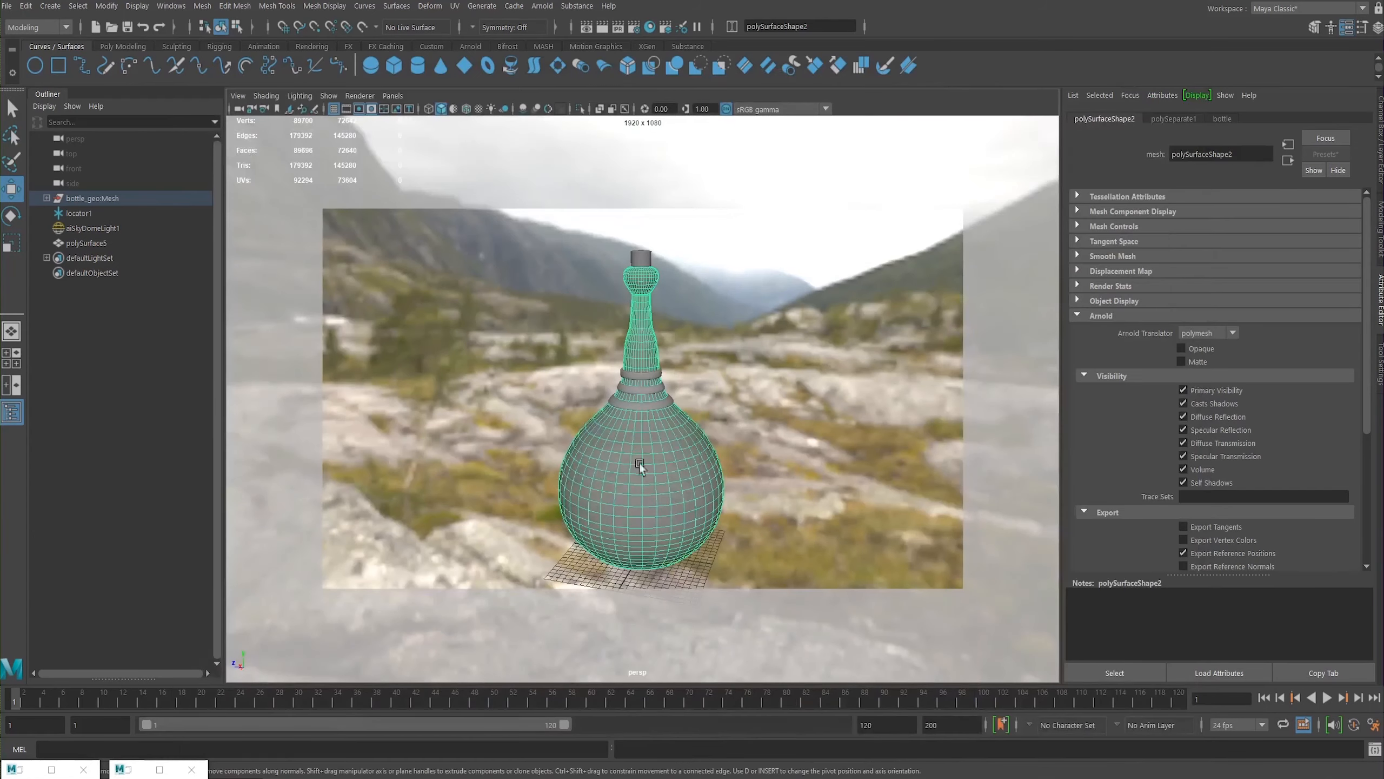
click(785, 414)
click(652, 491)
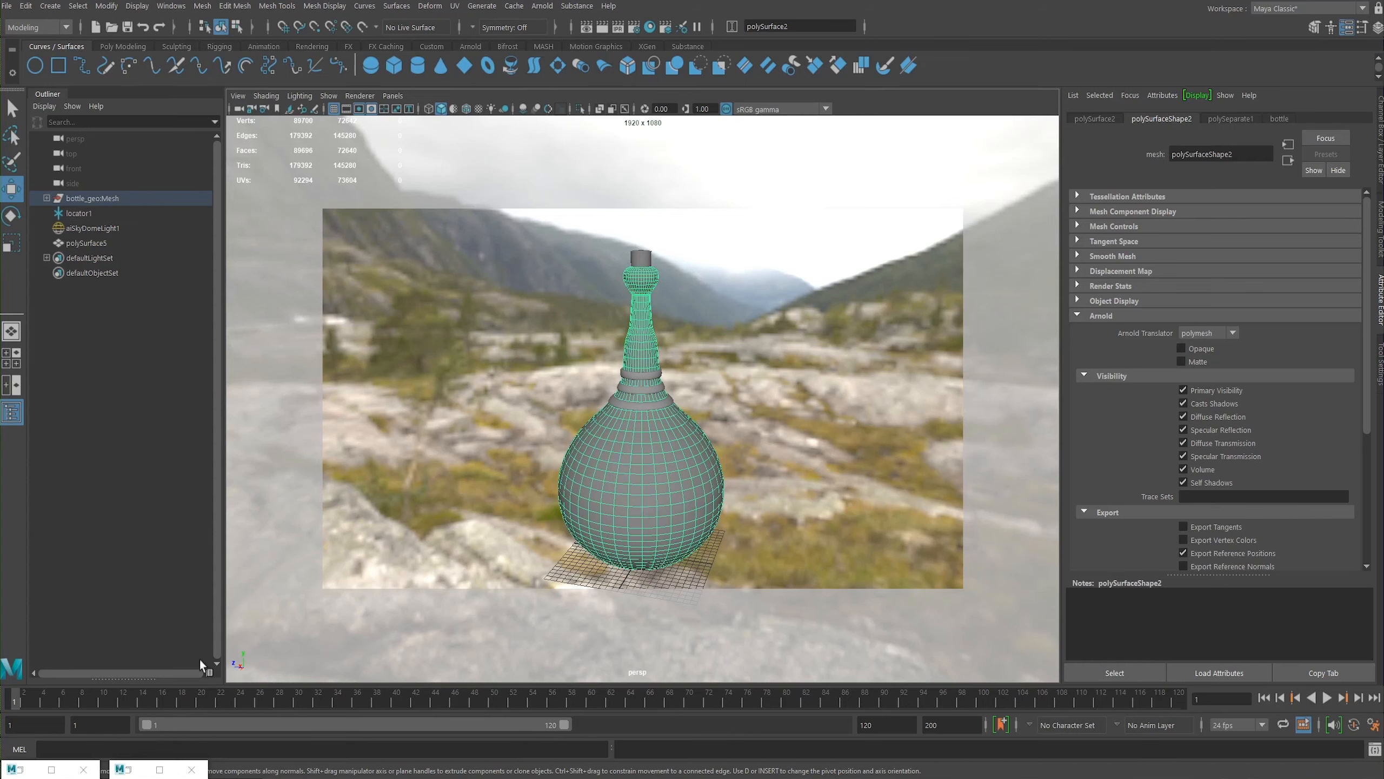
Step: Show the bottle body's aiStandardSurface material attributes with the reopened Arnold render window placed beside them
click(127, 770)
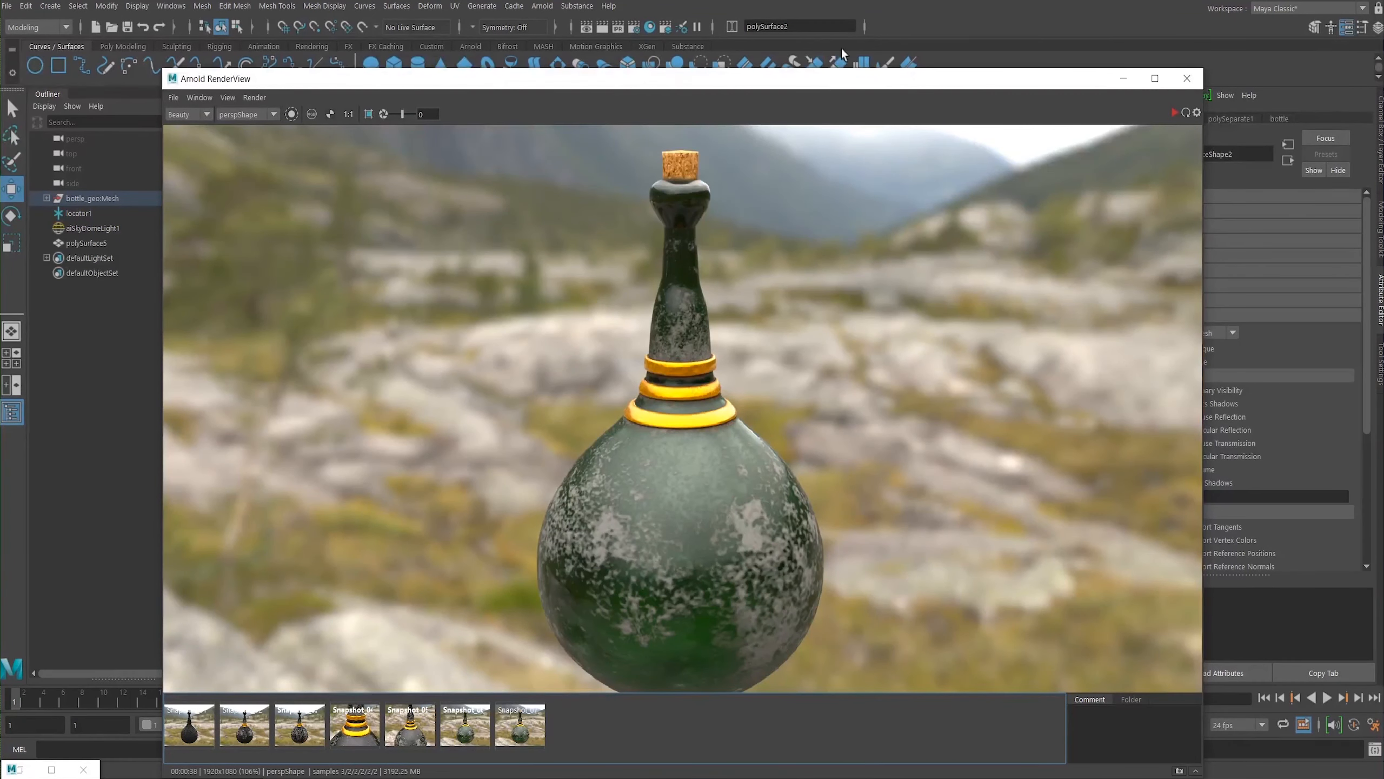
drag(825, 82, 818, 346)
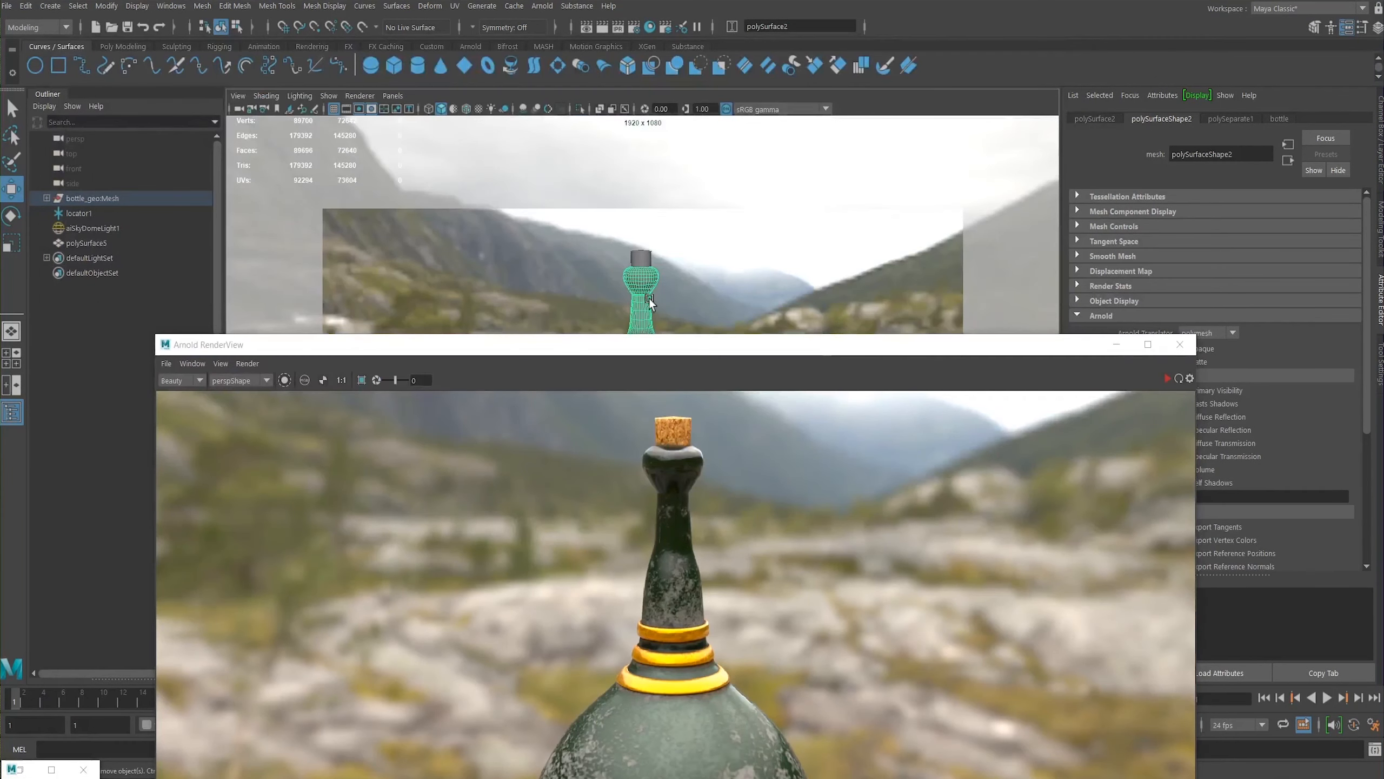
click(688, 271)
click(630, 279)
click(1278, 117)
drag(861, 344, 717, 65)
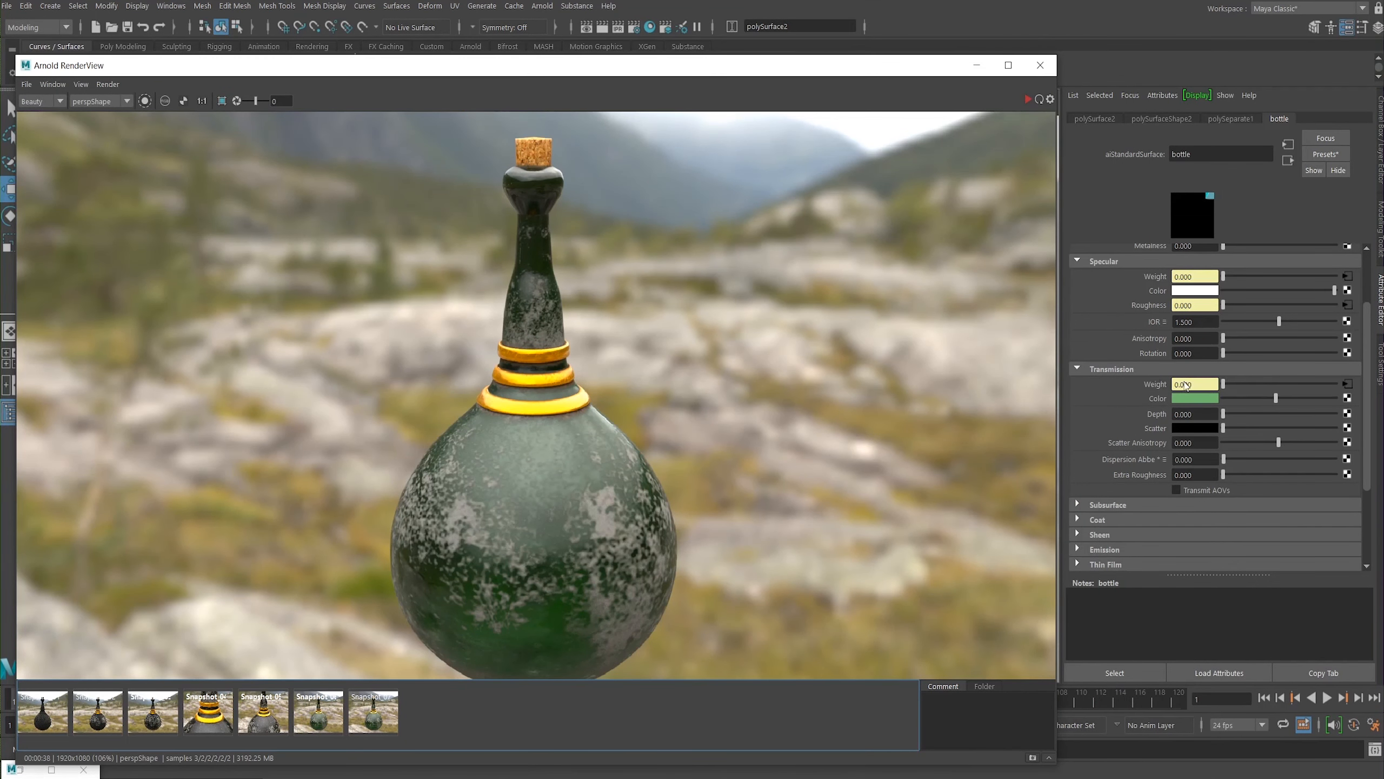
Step: Examine the green glass and the grey dirt patches on the bottle's neck and round body in the render
scroll(681, 306, up, 4)
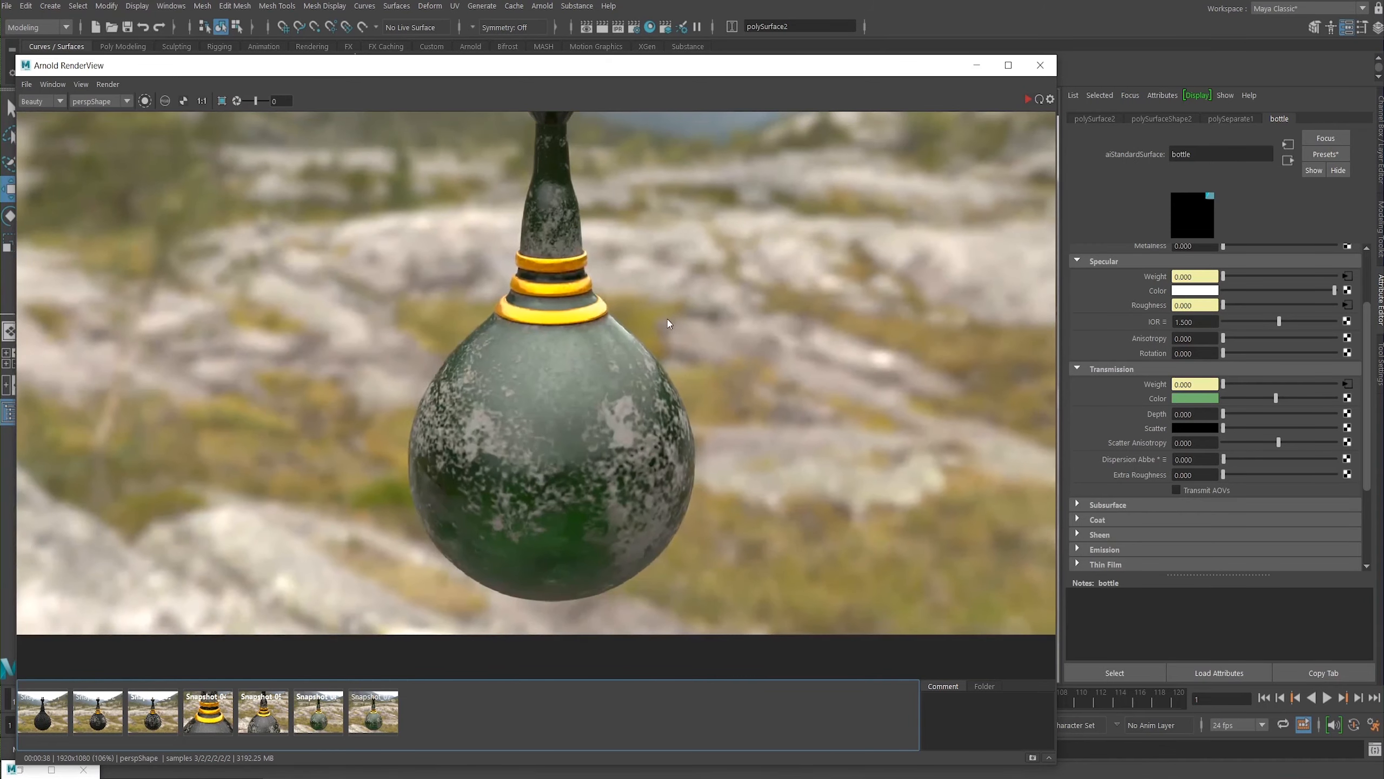
scroll(670, 325, up, 2)
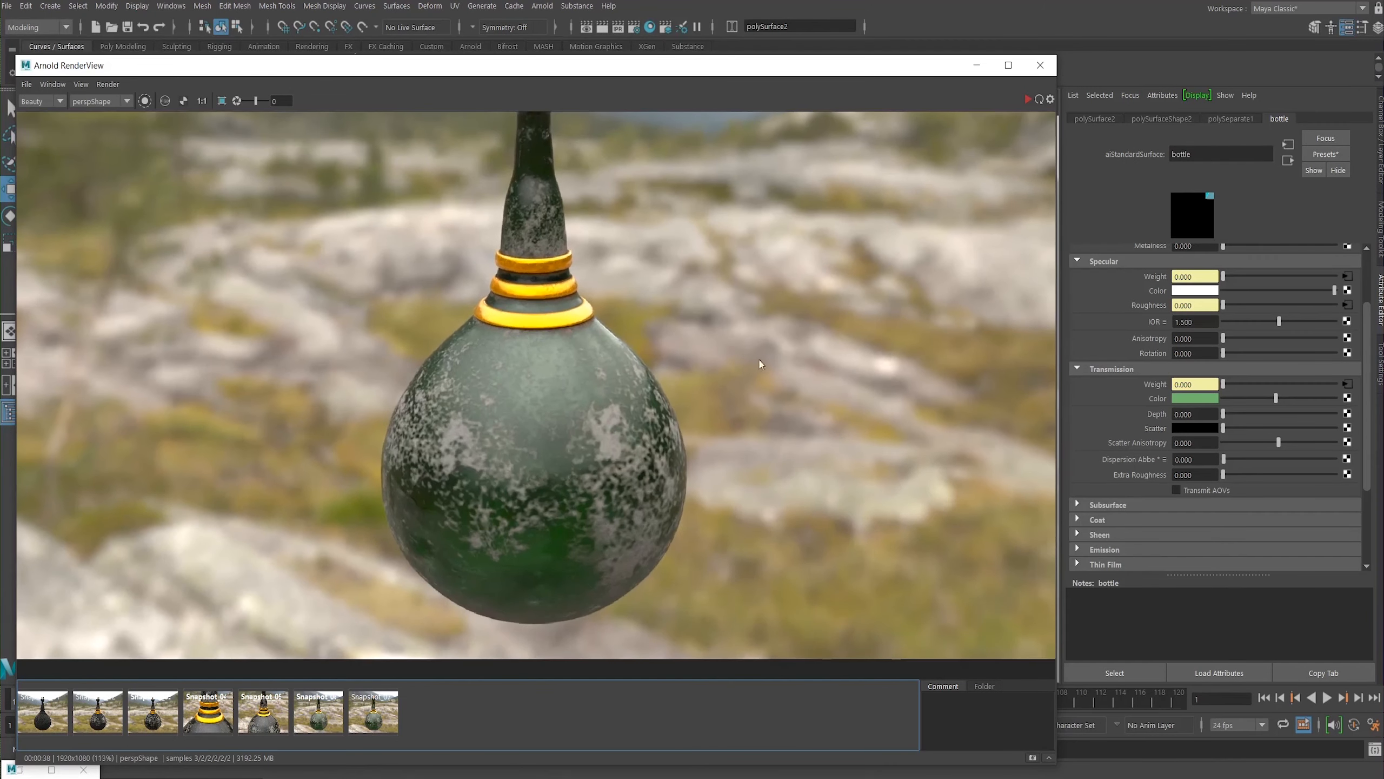
scroll(761, 364, up, 3)
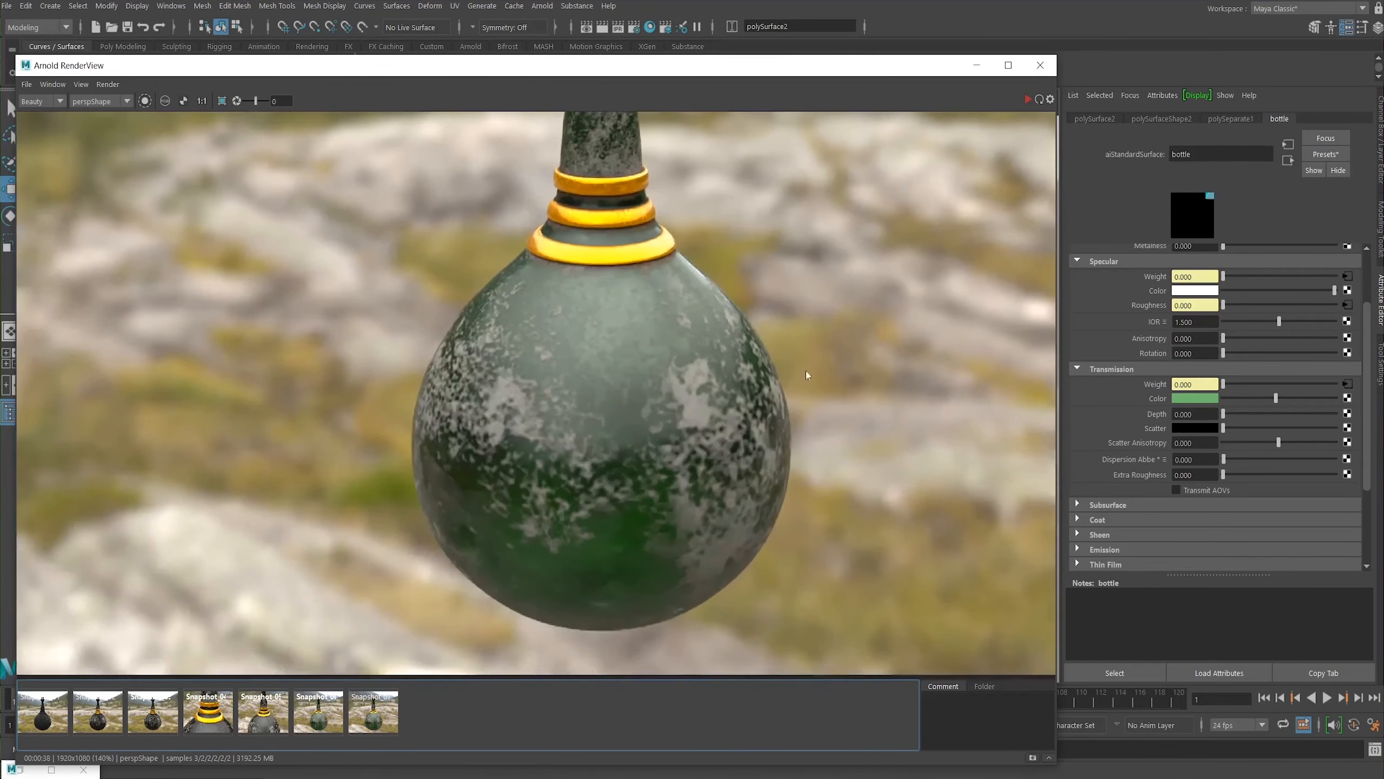
scroll(807, 374, down, 1)
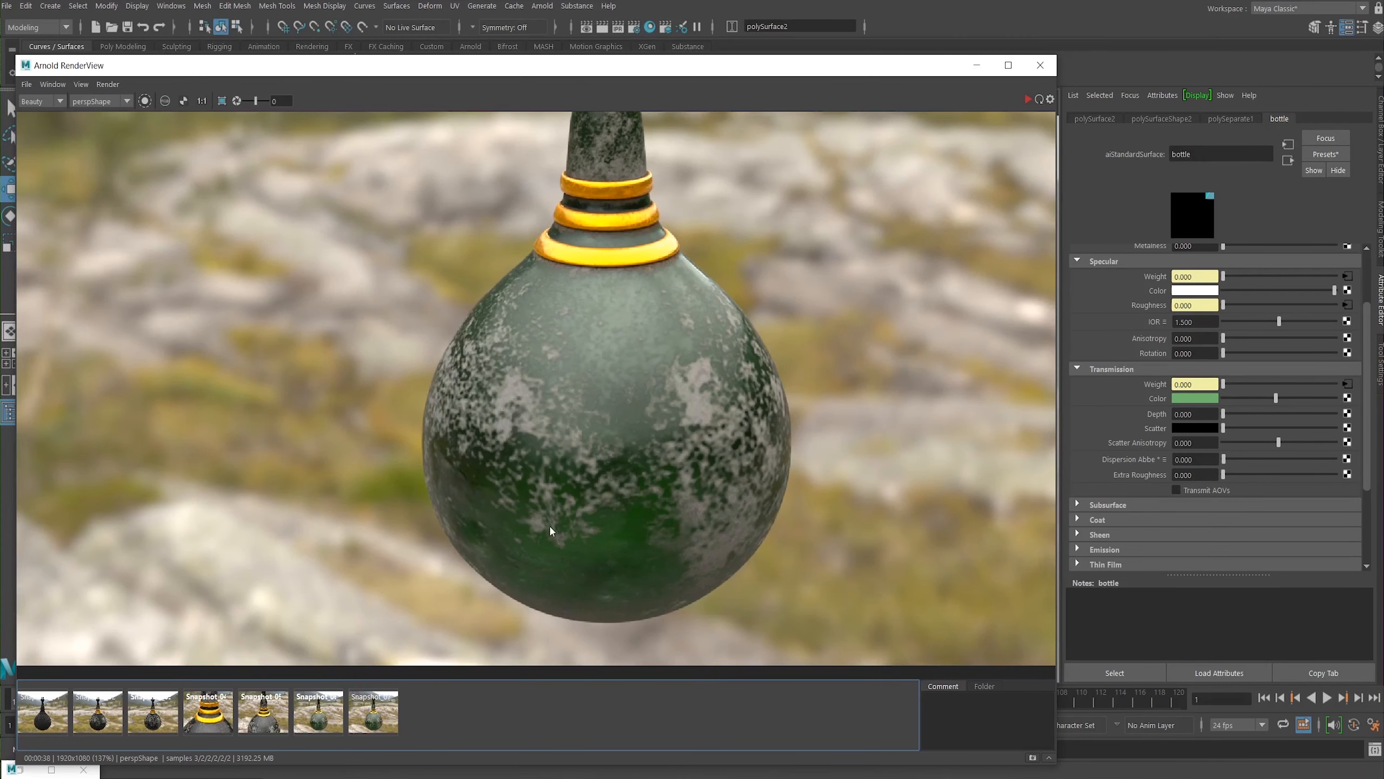
alt+right_drag(628, 458, 647, 469)
alt+middle_drag(648, 308, 671, 381)
alt+middle_drag(559, 440, 556, 598)
alt+middle_drag(535, 248, 522, 196)
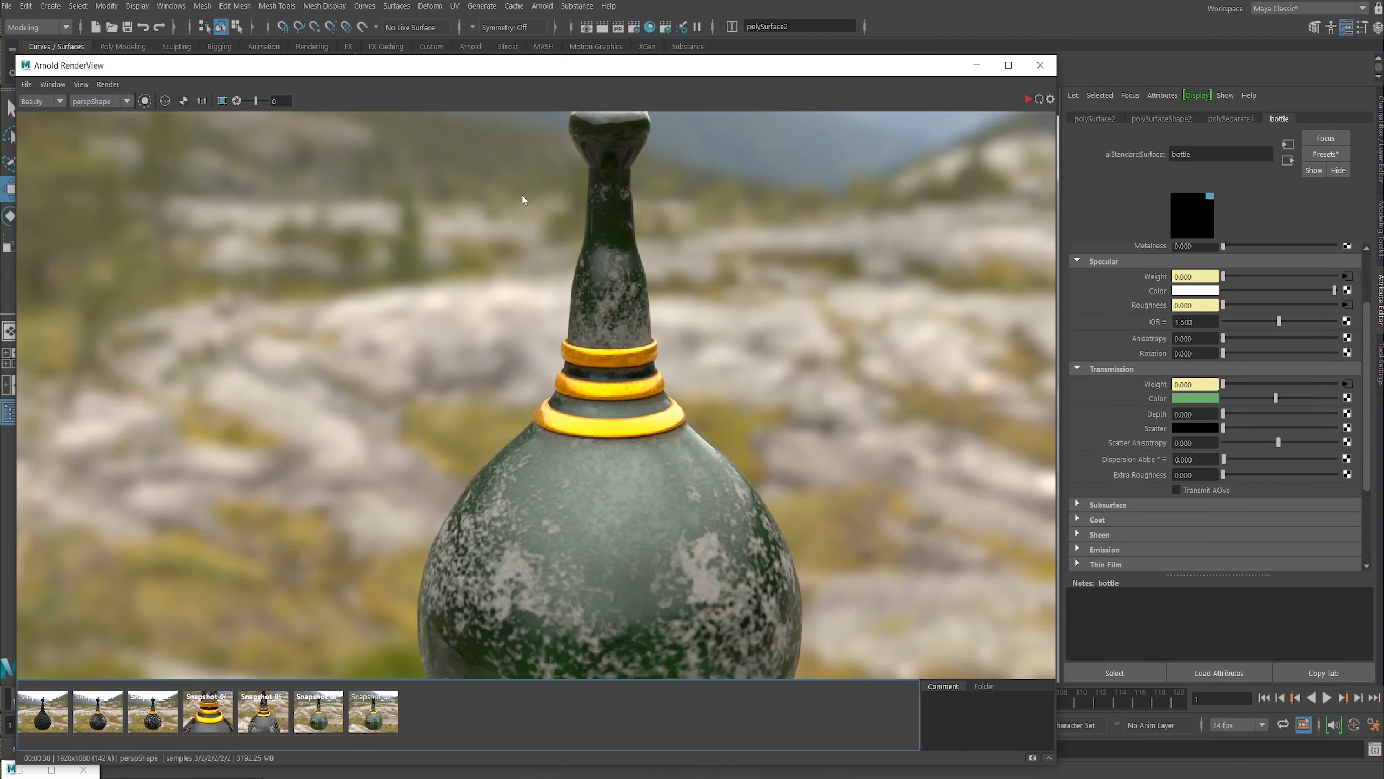
alt+middle_drag(722, 469, 681, 297)
alt+right_drag(612, 379, 590, 383)
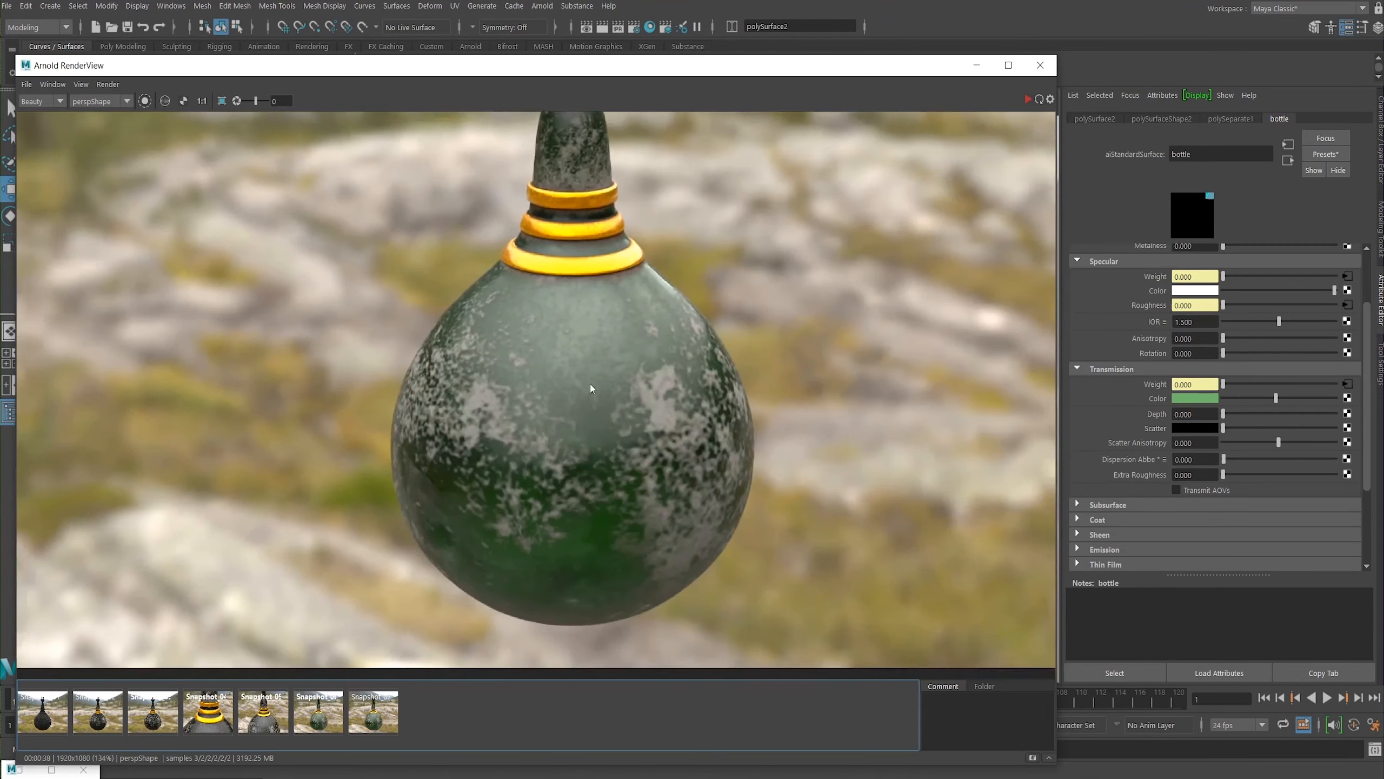
alt+middle_drag(662, 346, 725, 453)
alt+right_drag(643, 349, 676, 361)
alt+middle_drag(683, 502, 643, 379)
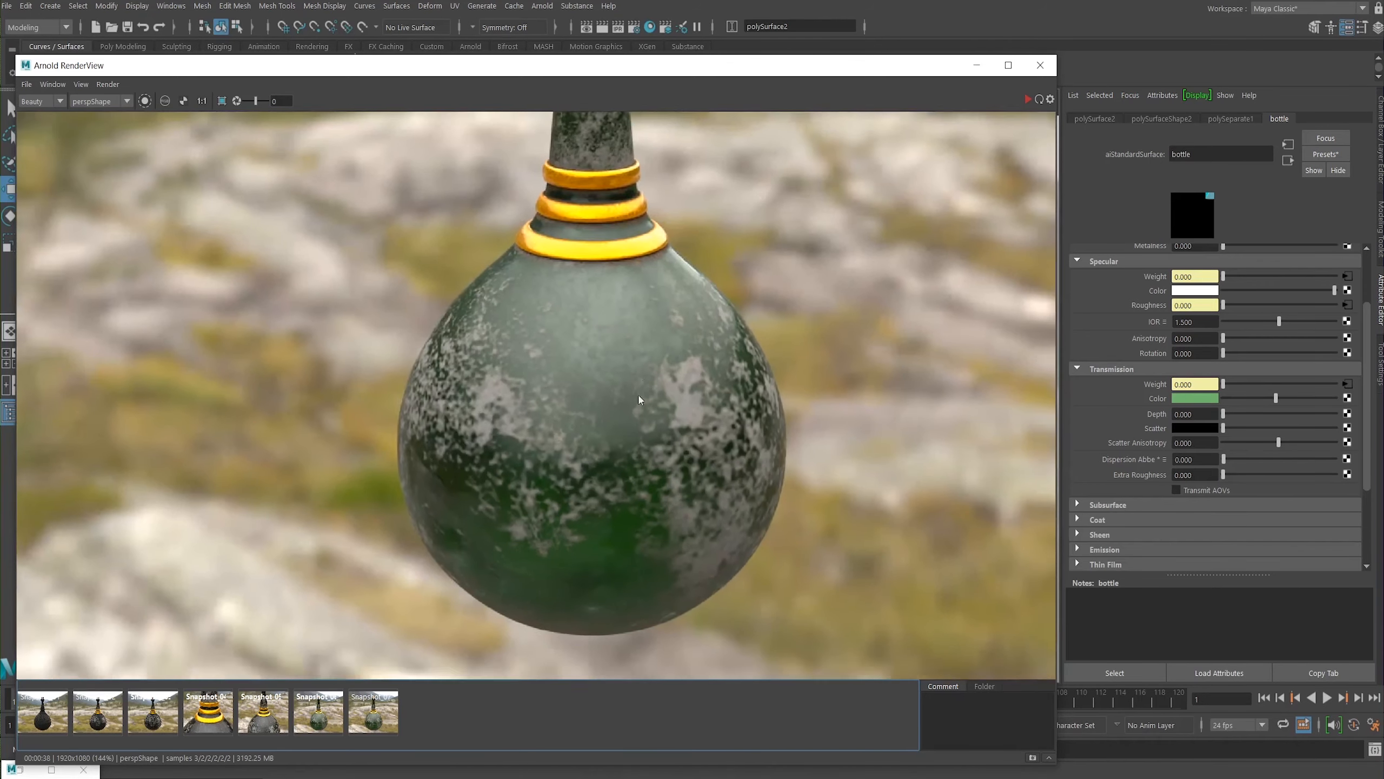
alt+right_drag(648, 385, 719, 417)
alt+right_drag(883, 569, 897, 574)
alt+middle_drag(729, 454, 749, 366)
alt+right_drag(762, 428, 776, 438)
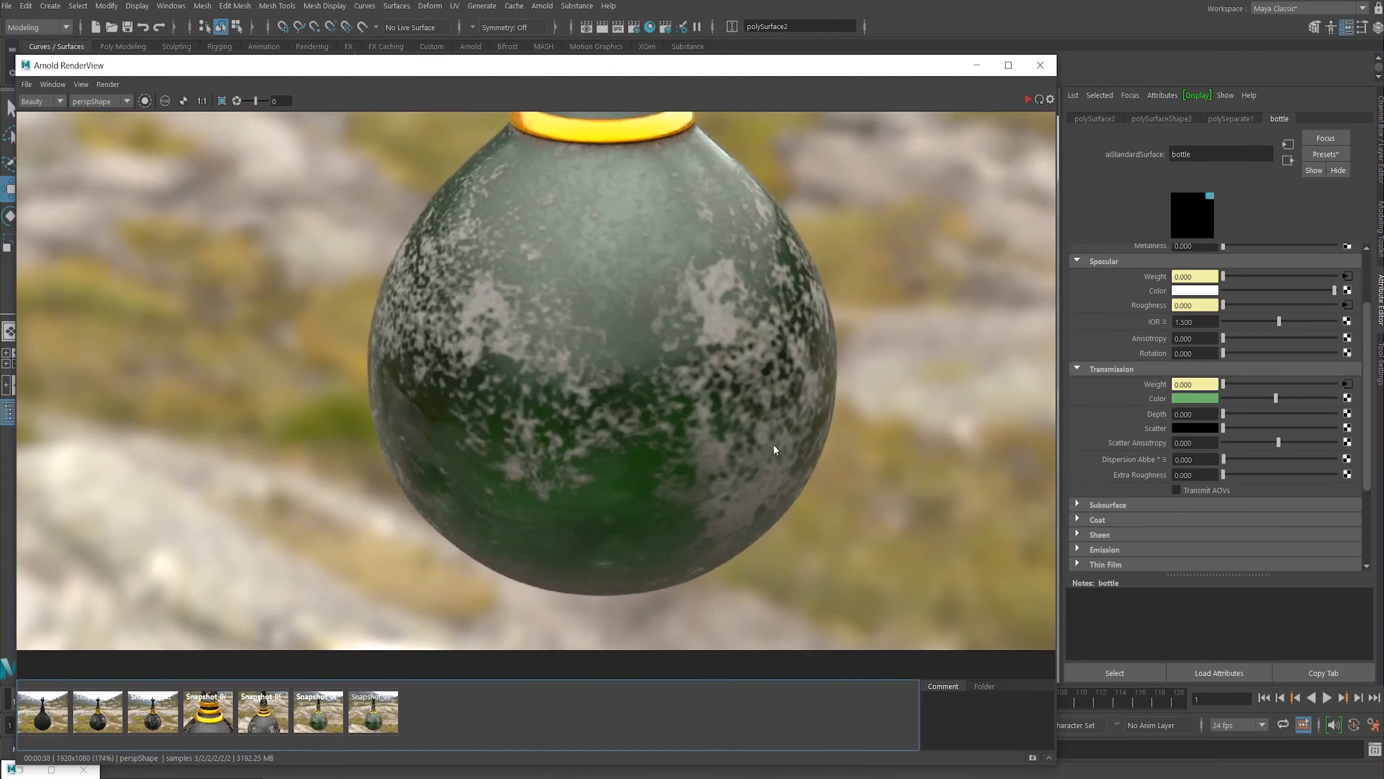
alt+right_drag(554, 389, 542, 386)
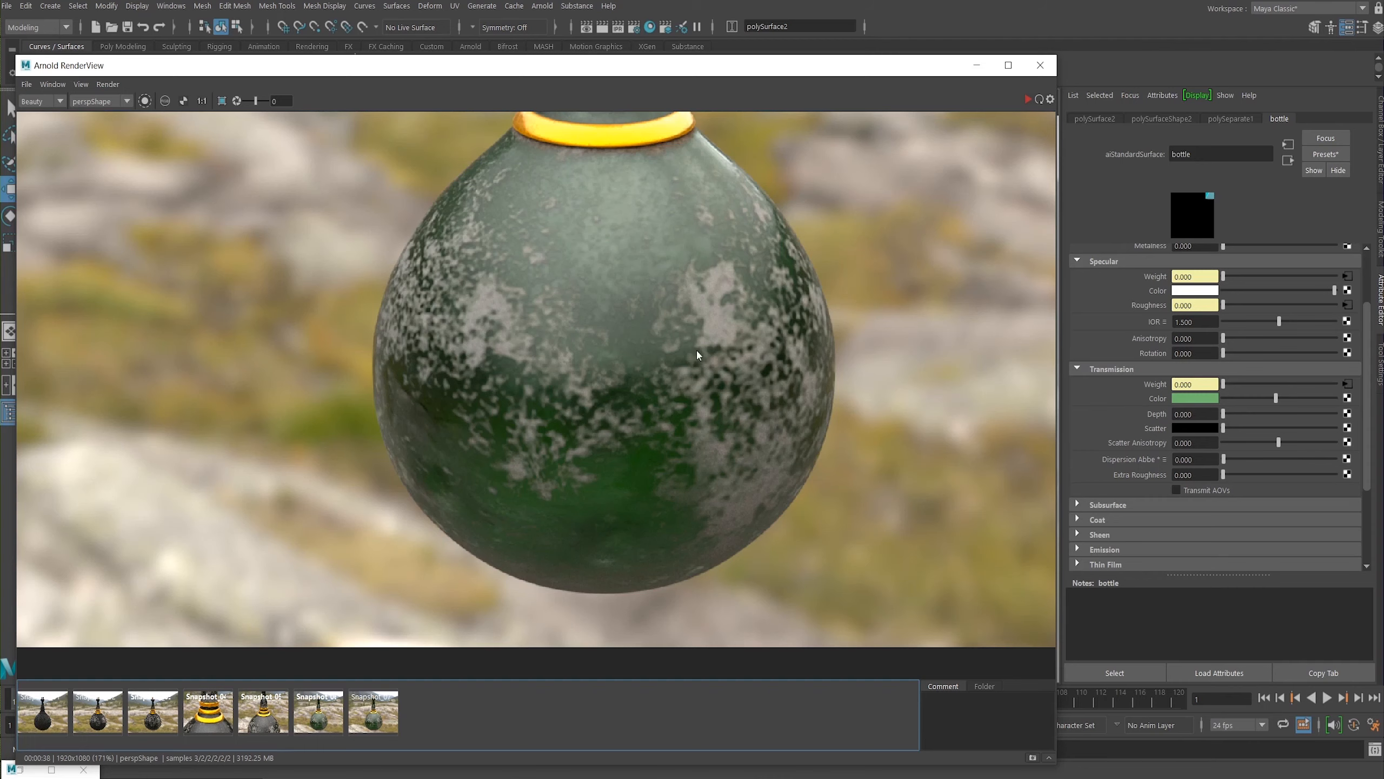
middle_drag(615, 353, 486, 368)
scroll(487, 368, down, 1)
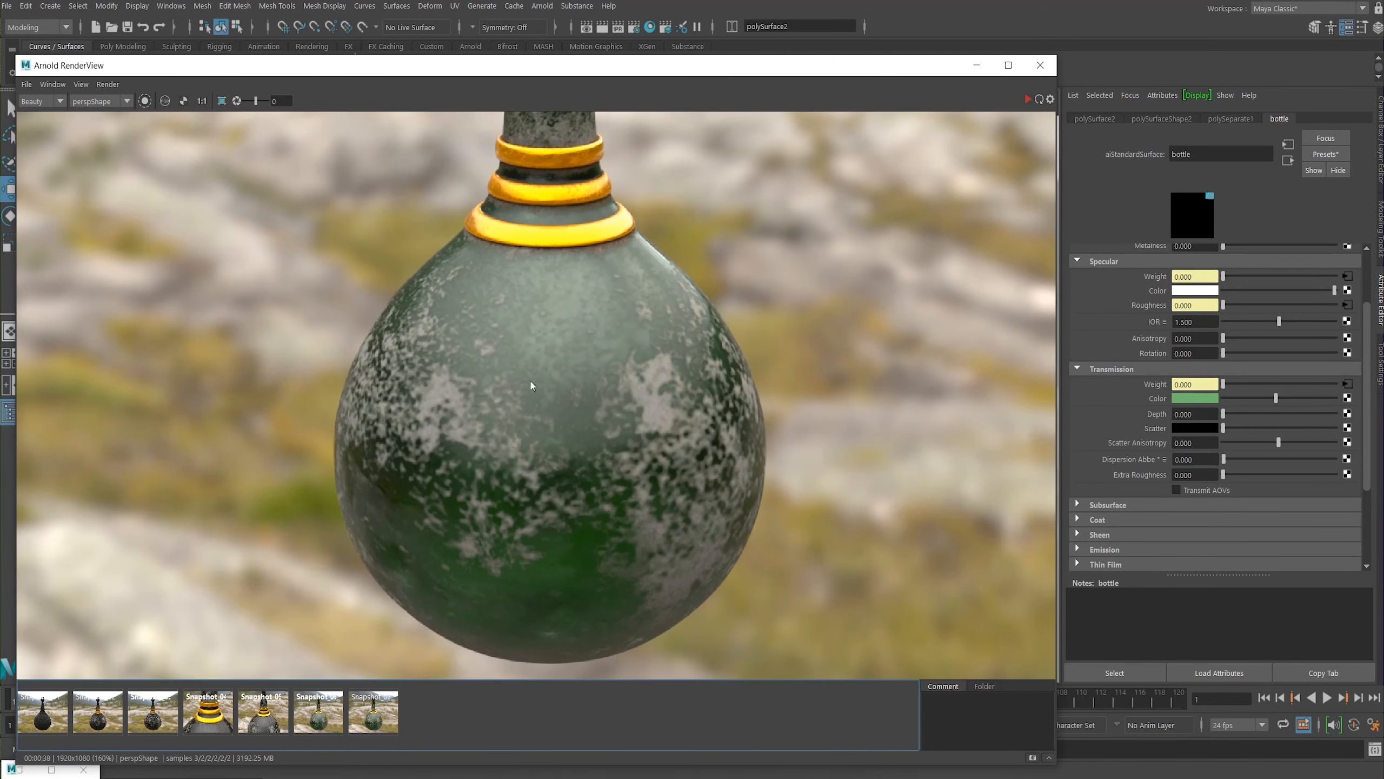
middle_drag(587, 387, 646, 309)
scroll(547, 352, down, 1)
middle_drag(547, 352, 497, 441)
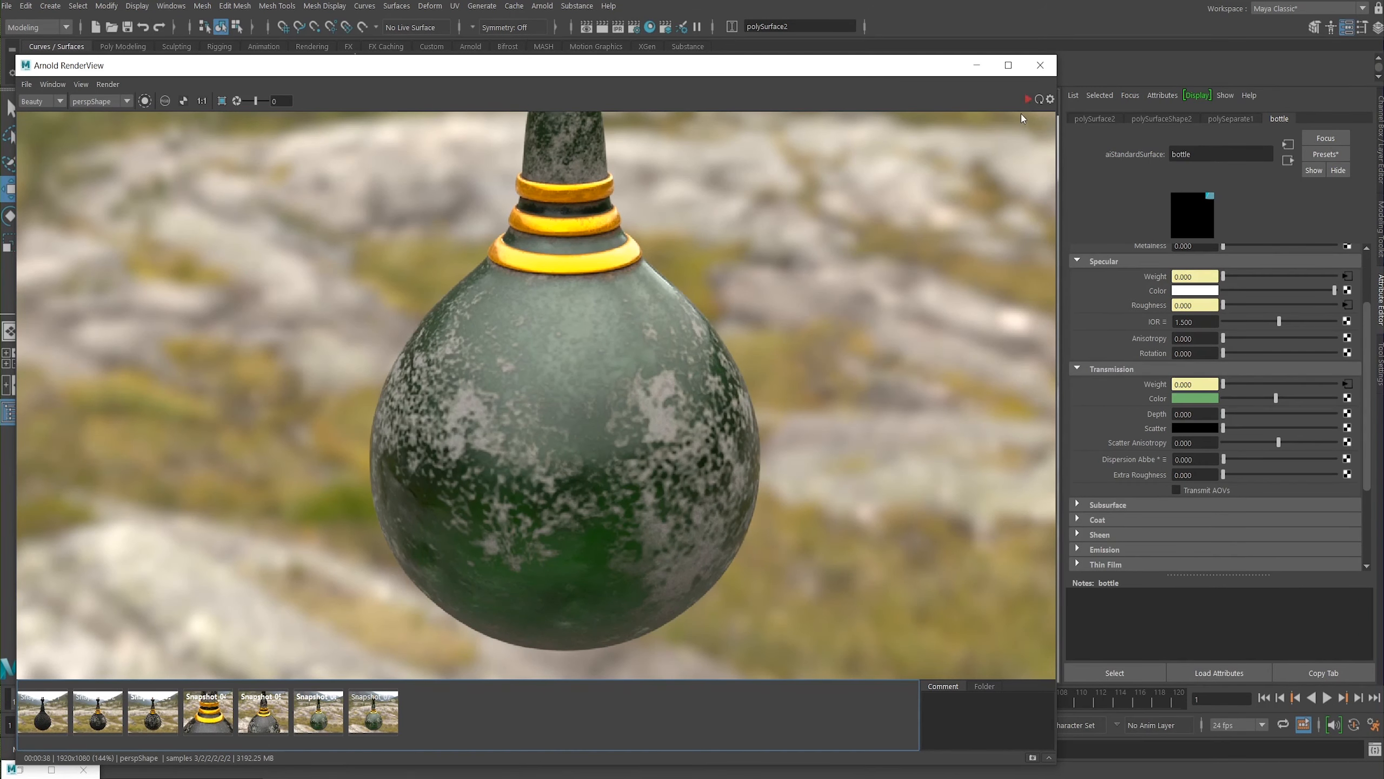
Step: Start the Arnold render of the bottle again and inspect the body's surface
click(1028, 100)
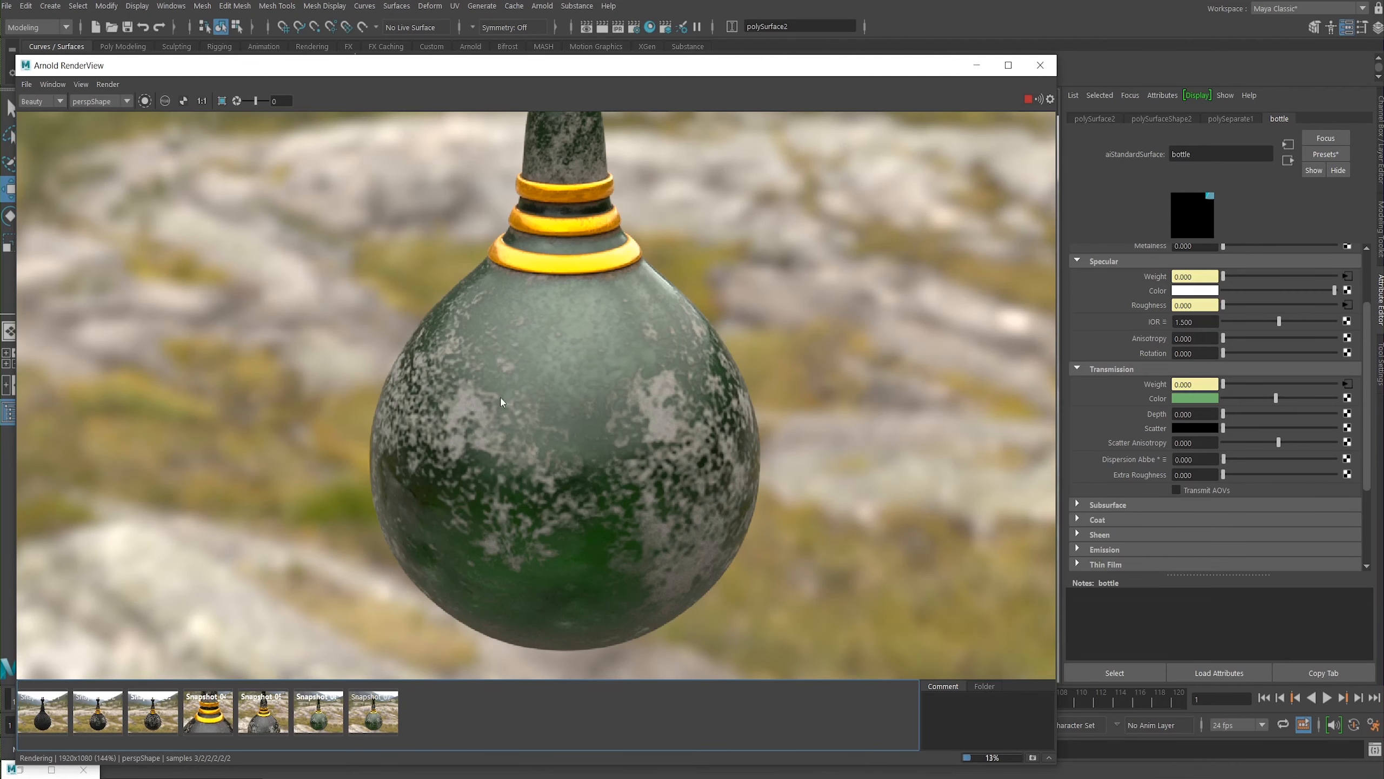
alt+middle_drag(641, 376, 686, 374)
scroll(609, 396, down, 1)
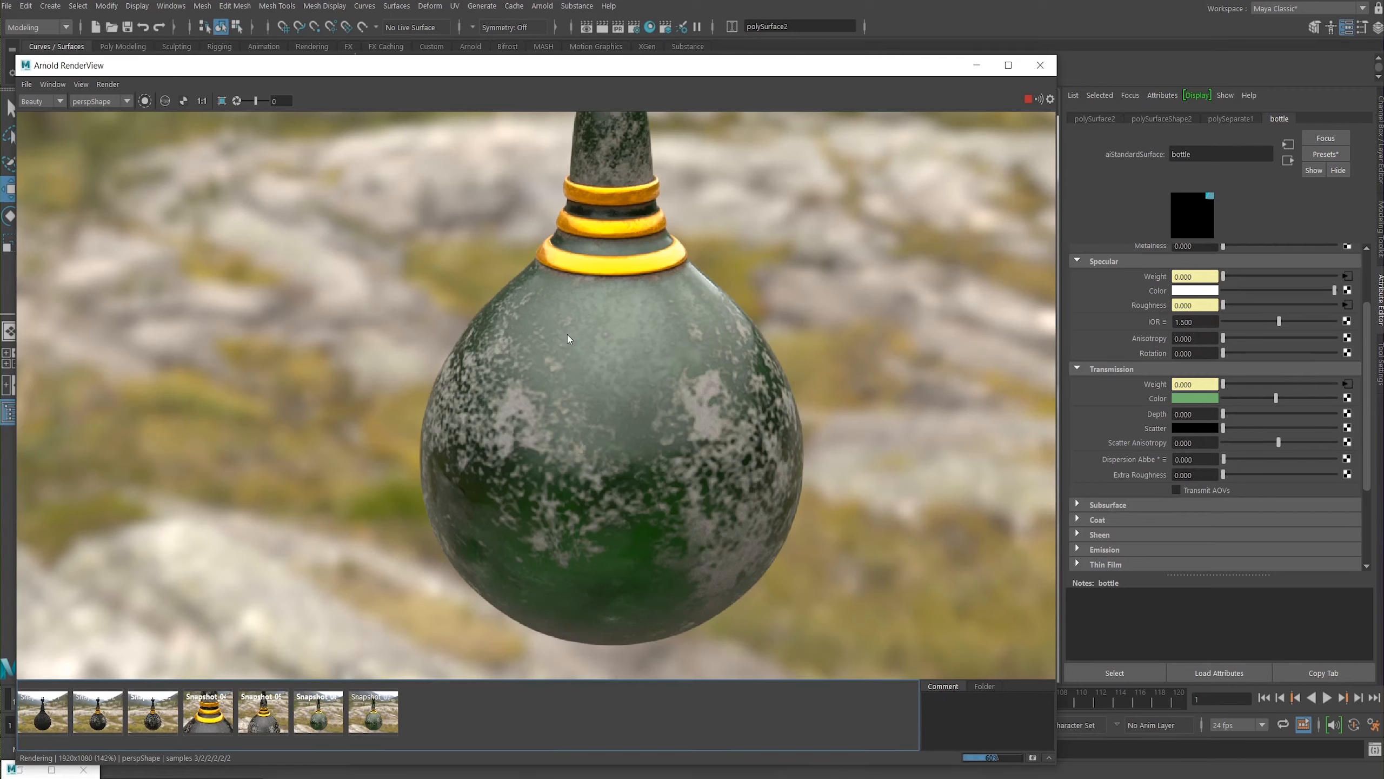
scroll(567, 333, up, 1)
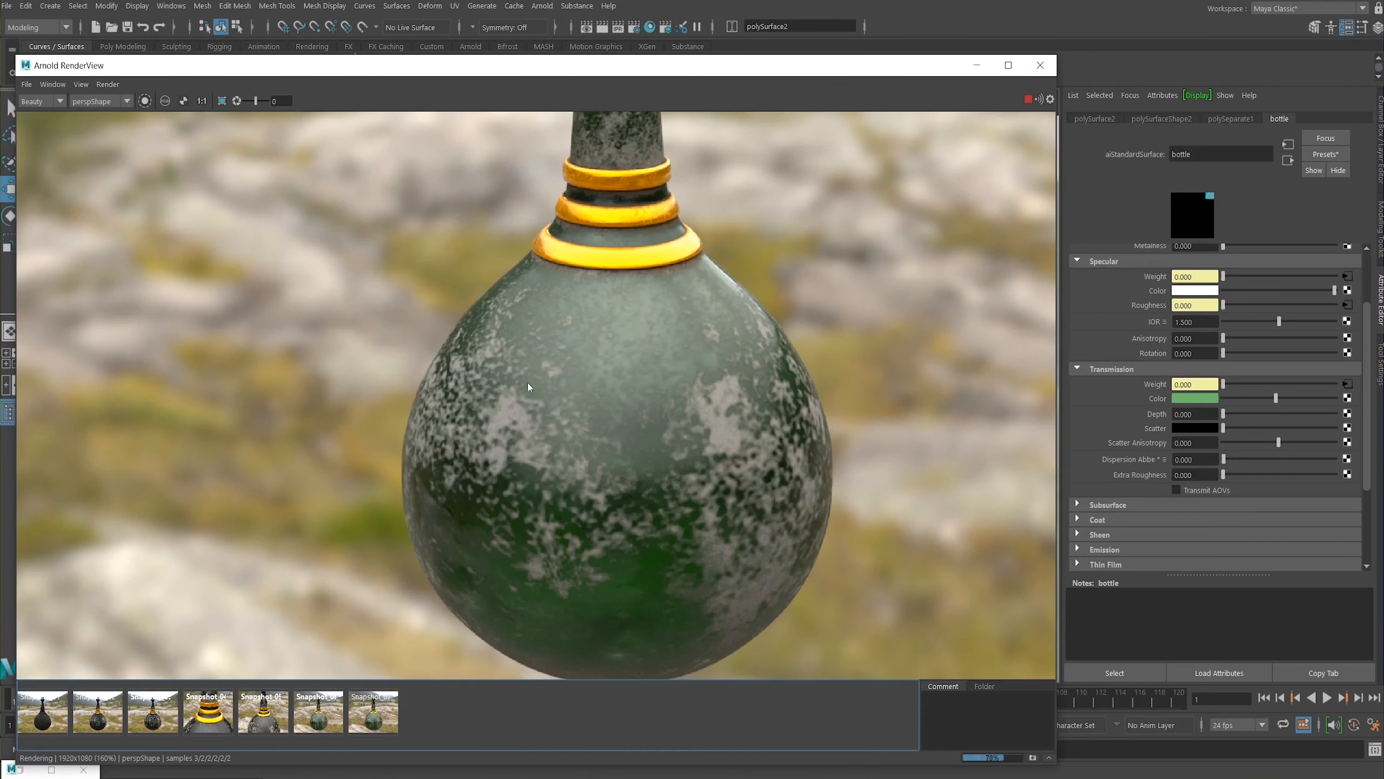
Step: Examine the grey dirt patches and green glass on the bottle's round body beneath the gold rings in the render
scroll(515, 376, up, 1)
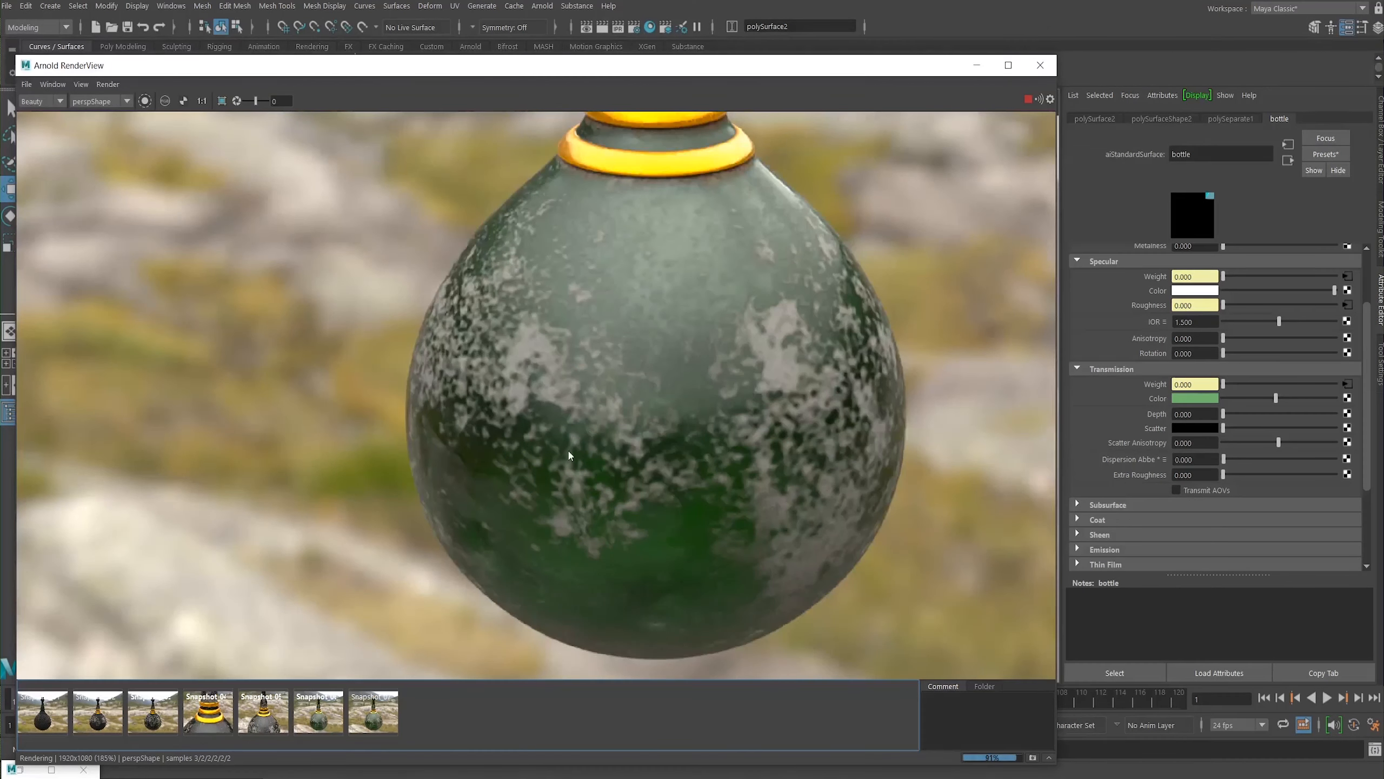
middle_drag(702, 324, 651, 414)
scroll(659, 436, up, 1)
scroll(707, 410, down, 1)
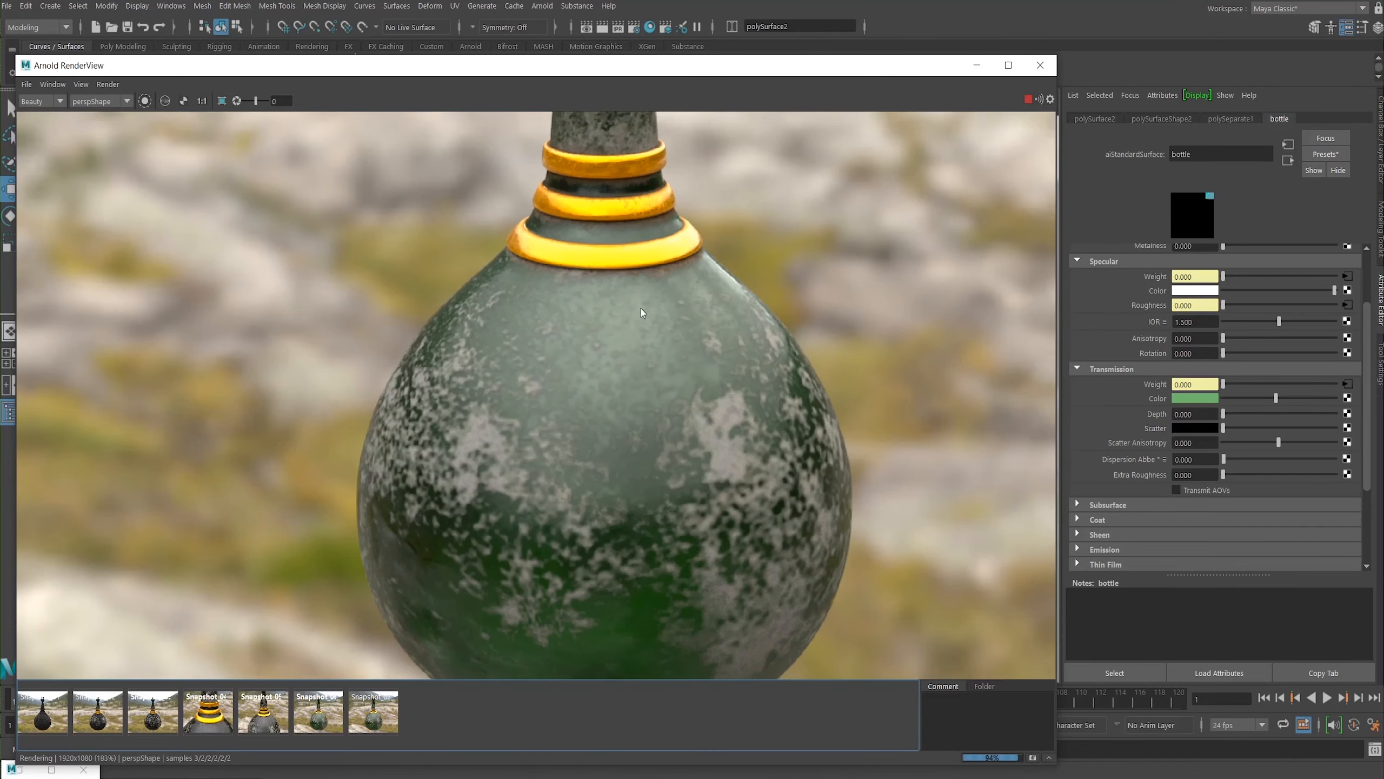
middle_drag(692, 463, 746, 503)
scroll(709, 382, up, 1)
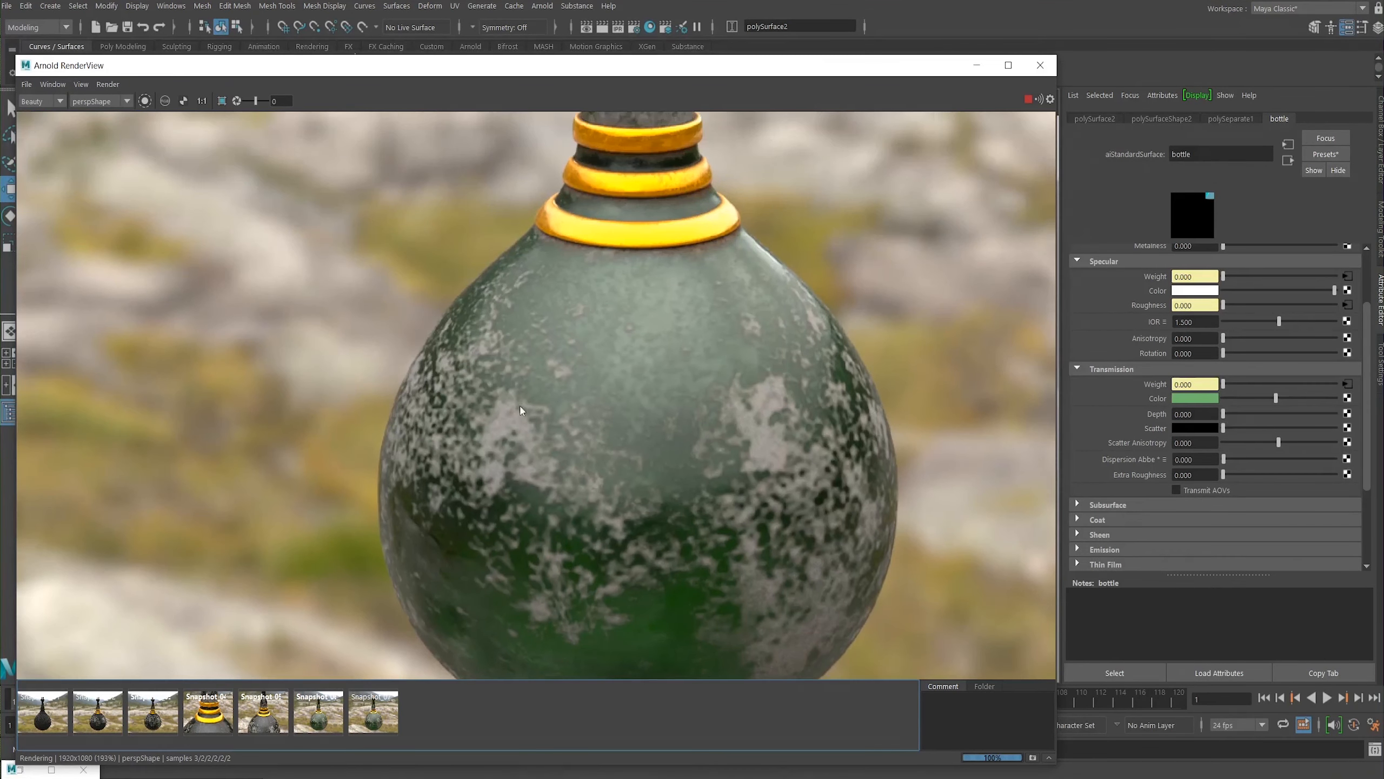
scroll(531, 411, down, 2)
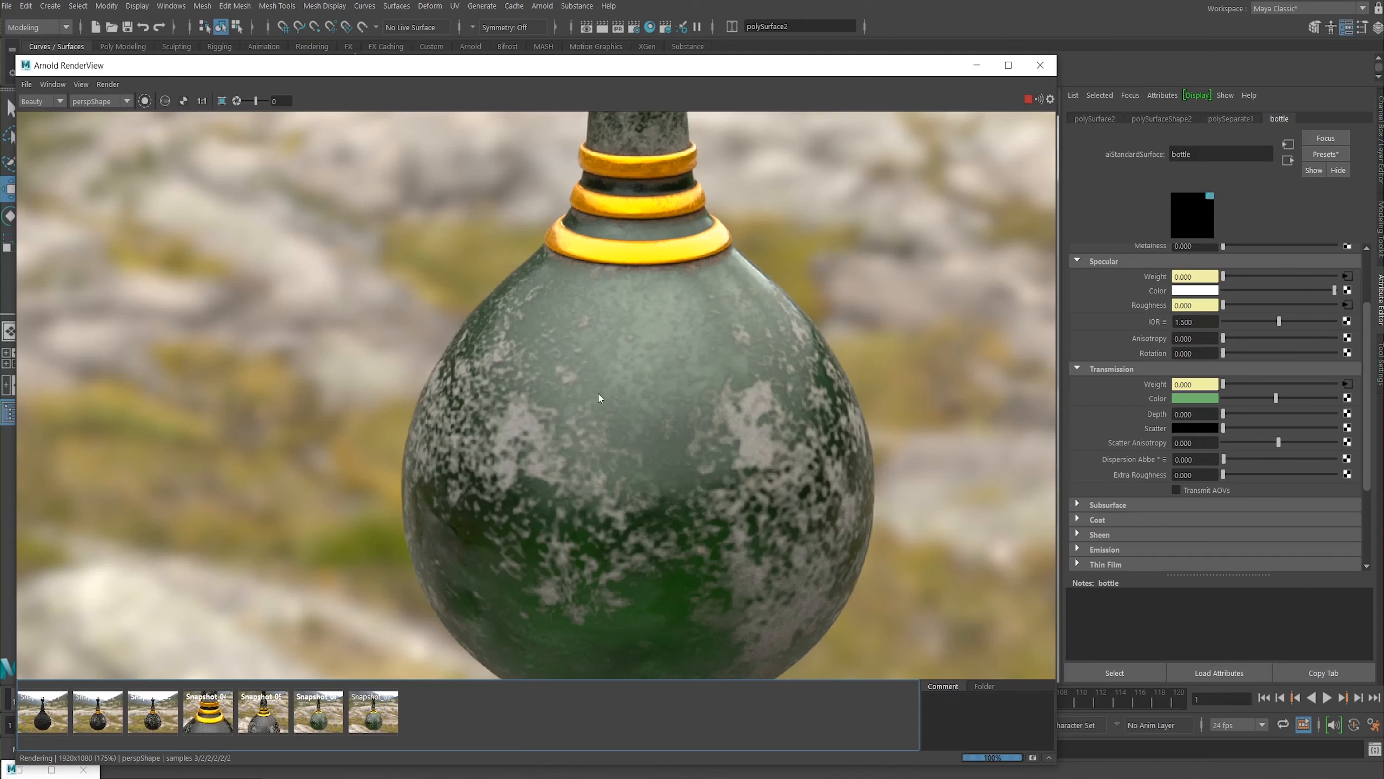
scroll(600, 388, up, 1)
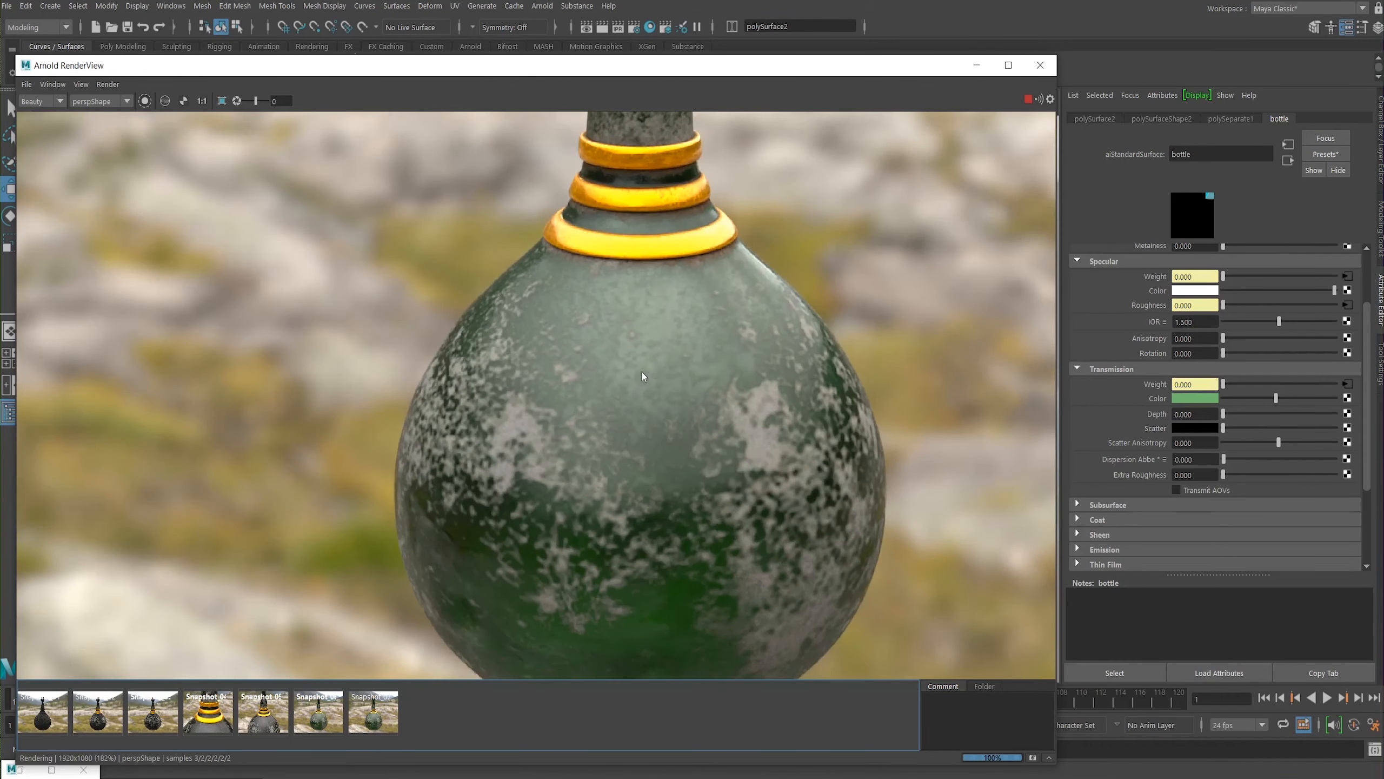
scroll(695, 399, up, 2)
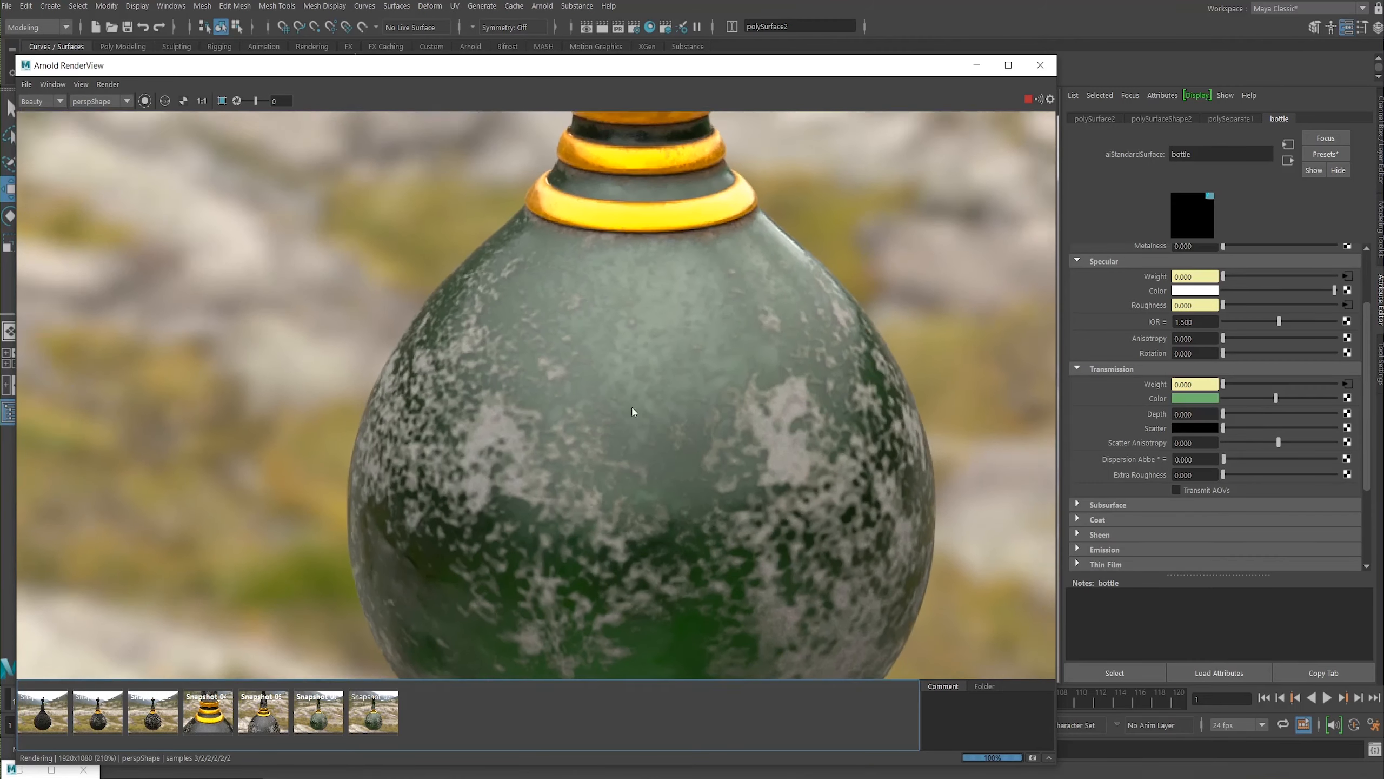
Step: Inspect the dirt texture on the bottle's body at close range in the render, including its edges against the glass
scroll(857, 396, up, 2)
scroll(596, 318, up, 1)
scroll(965, 465, up, 1)
scroll(601, 354, up, 2)
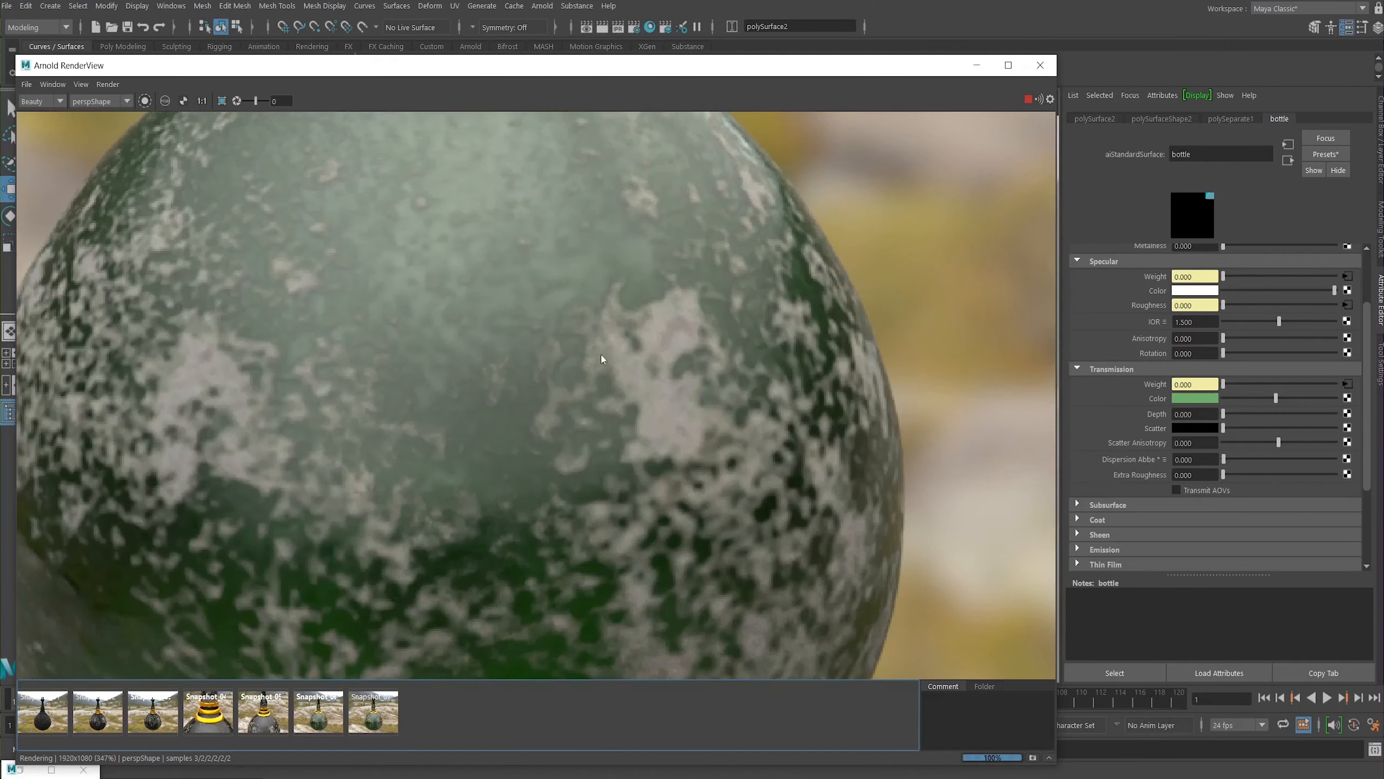
scroll(570, 343, up, 1)
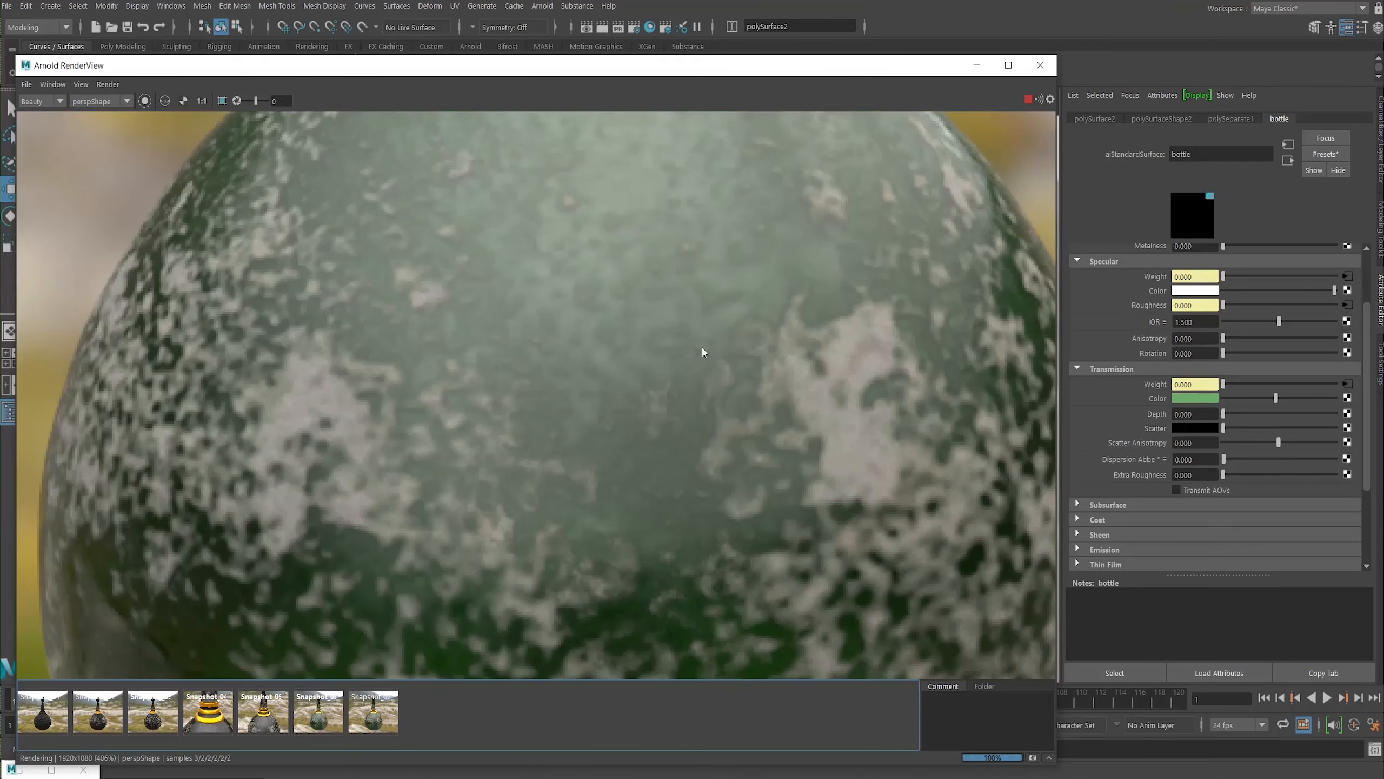
scroll(618, 452, down, 4)
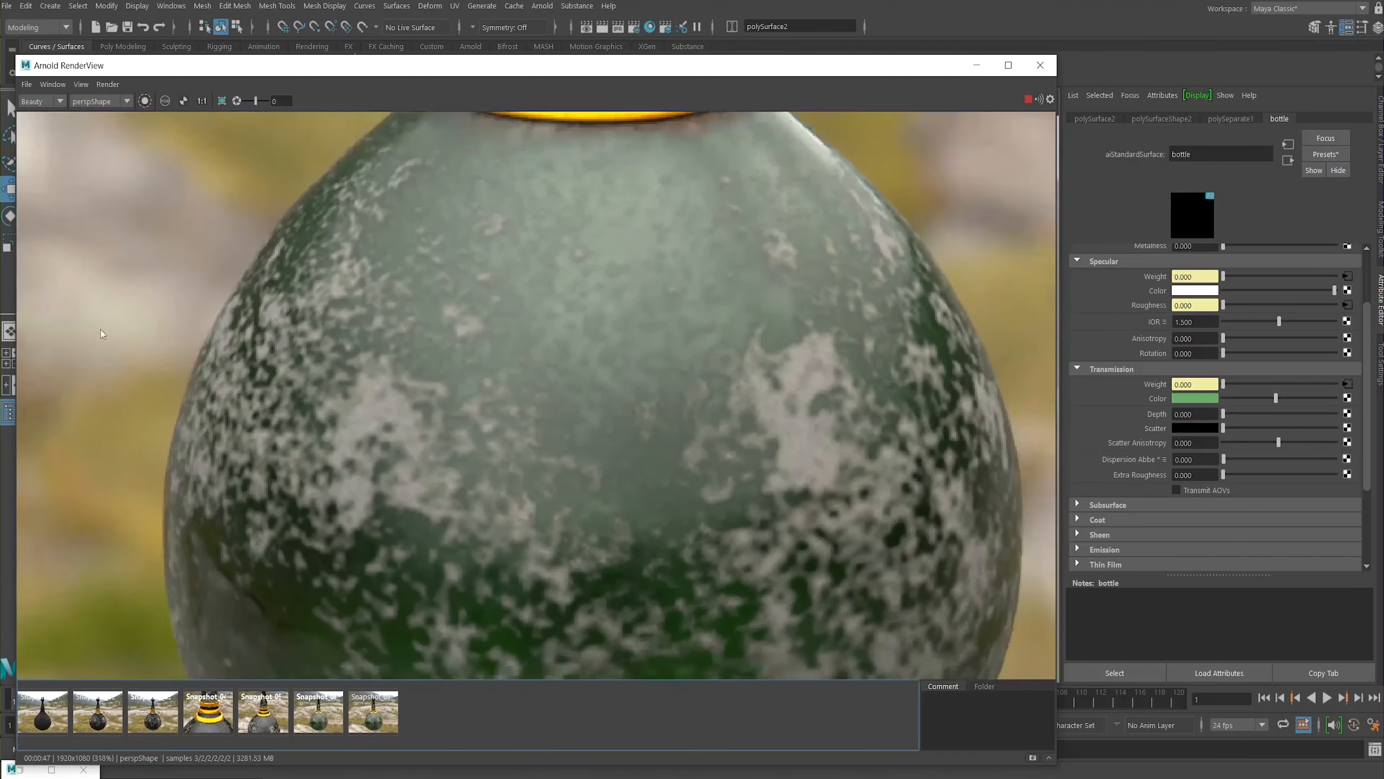
scroll(610, 316, down, 2)
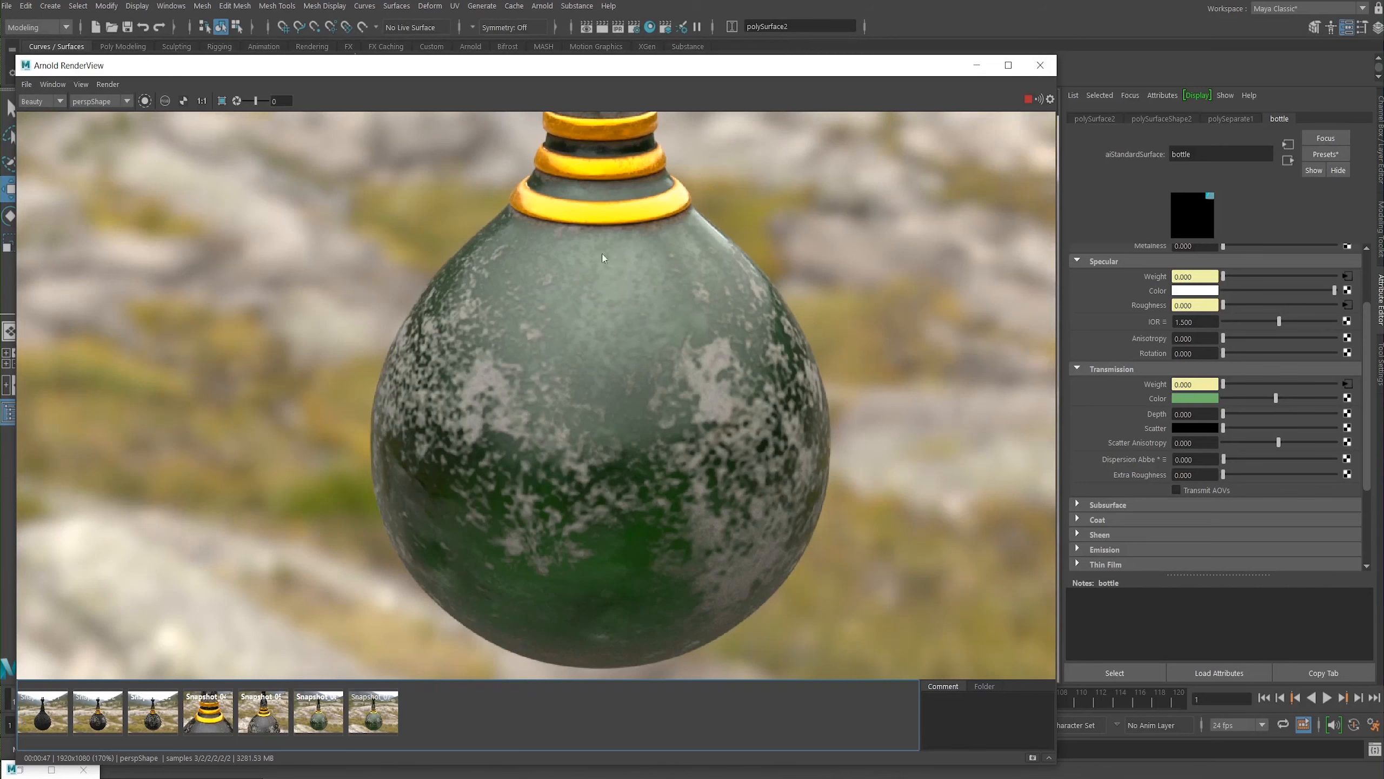
Step: Lighten the bottle material's transmission color to a pale green so the glass re-renders with it
click(1201, 399)
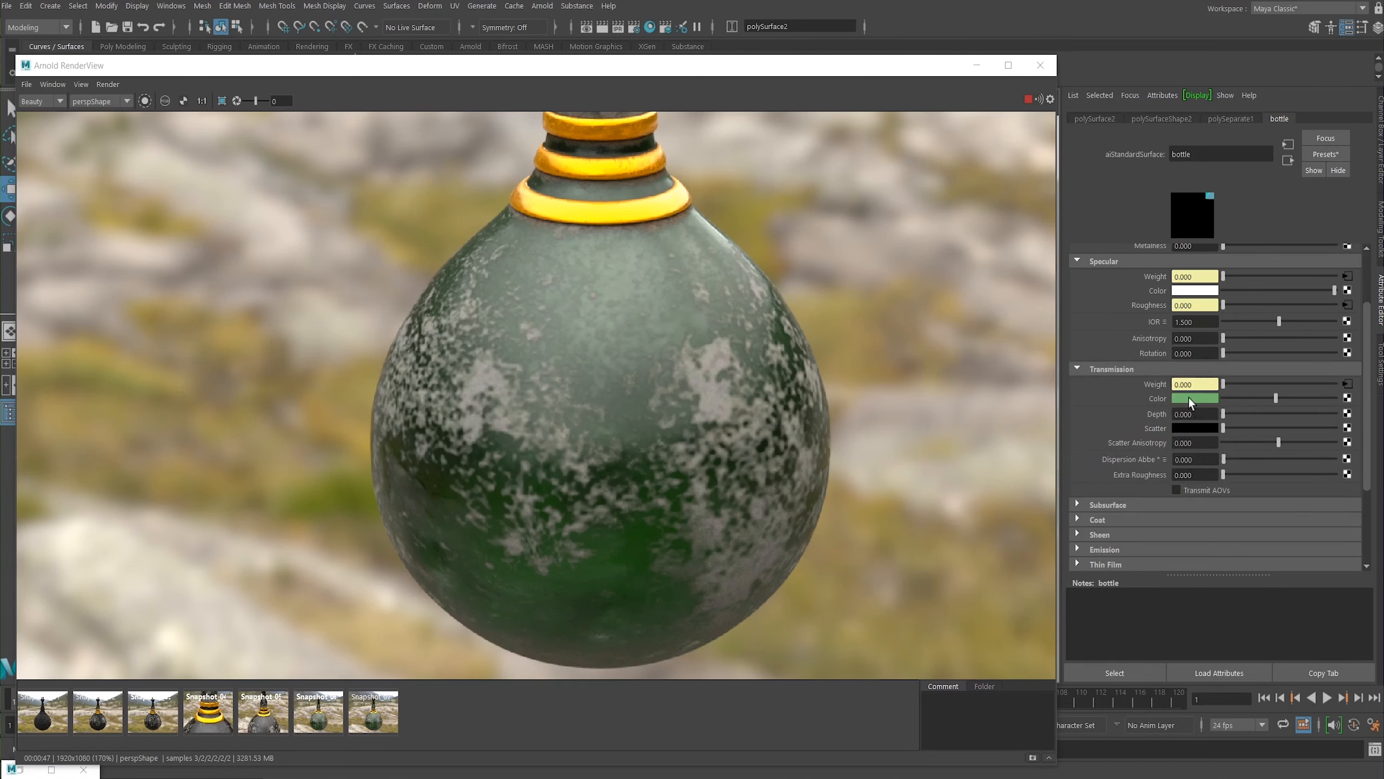
click(1188, 397)
drag(1165, 449, 1194, 462)
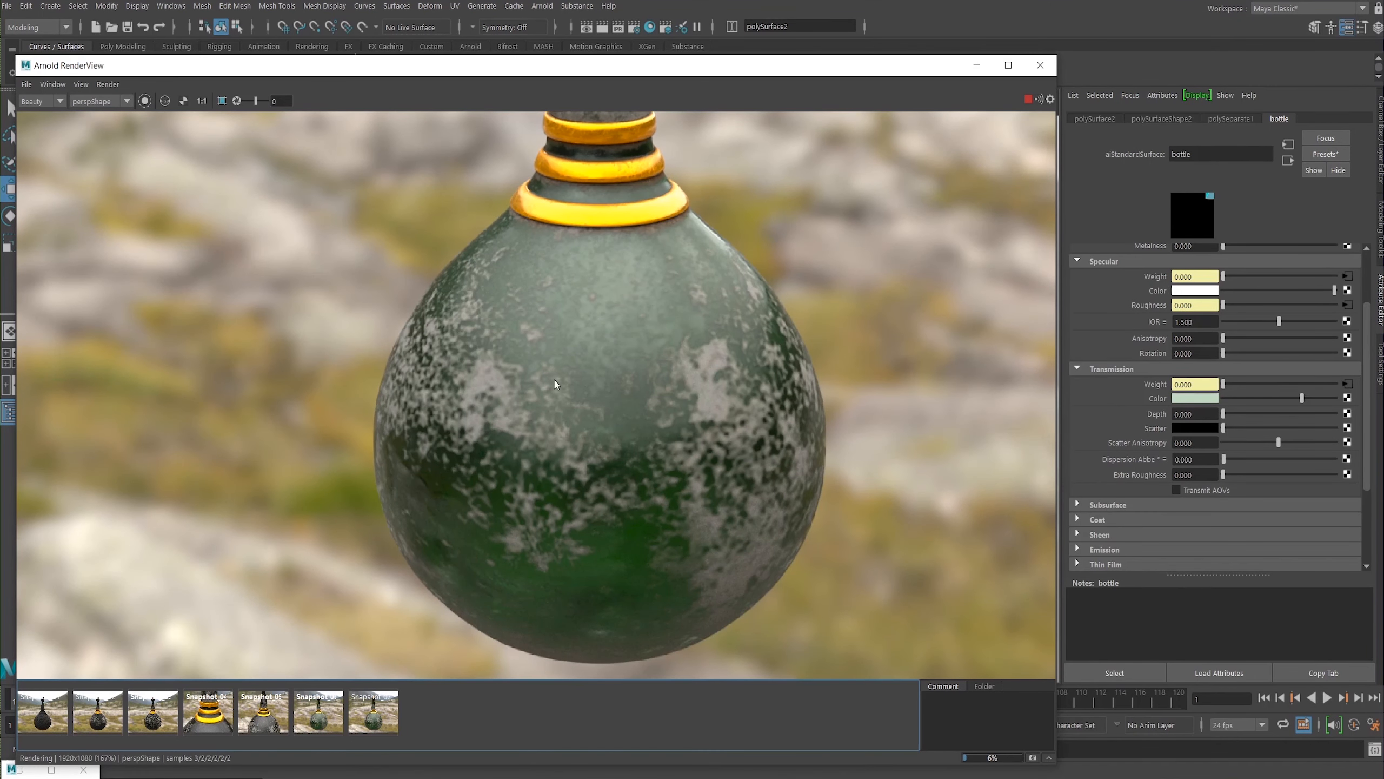
scroll(565, 385, down, 1)
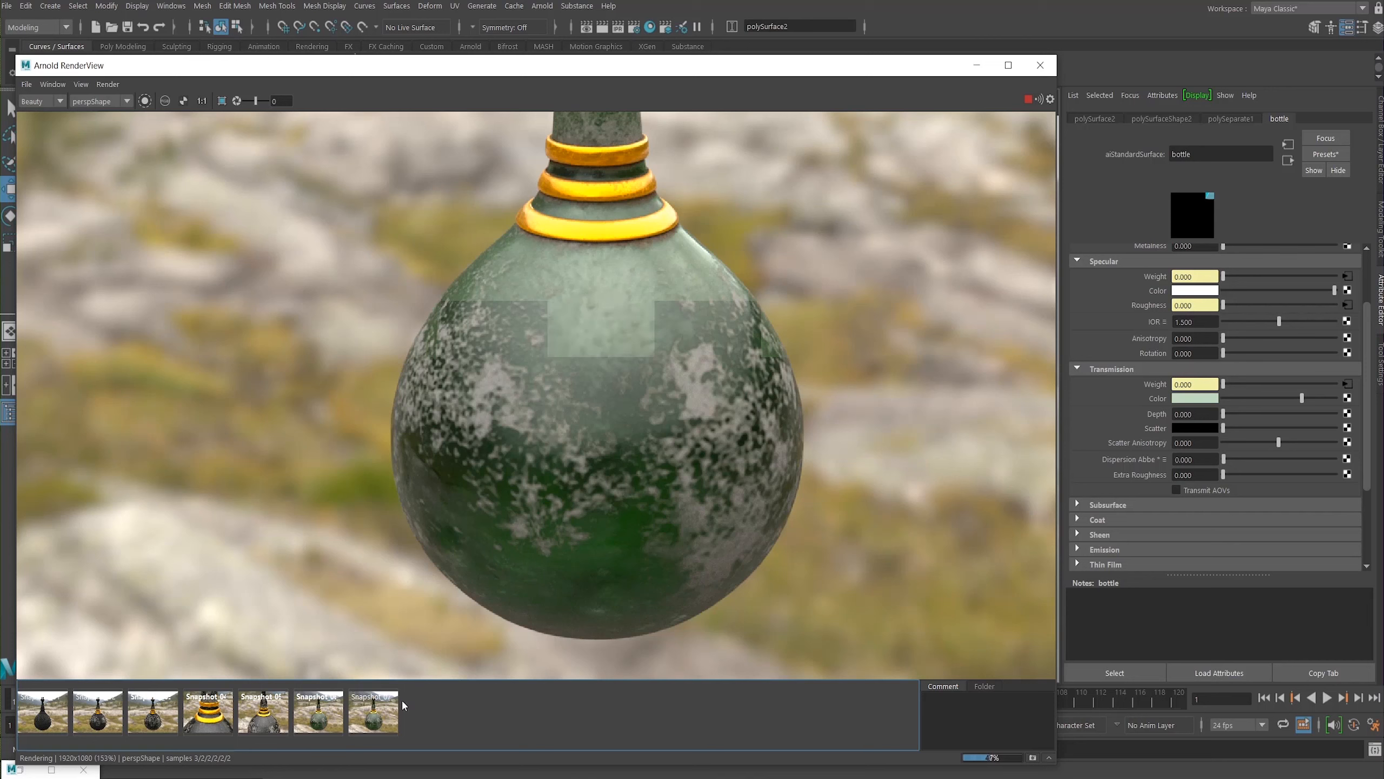
Step: Check the updating render of the bottle against the most recent stored snapshot
alt+drag(431, 417, 382, 386)
alt+middle_drag(384, 382, 426, 425)
alt+right_drag(427, 425, 387, 437)
click(366, 711)
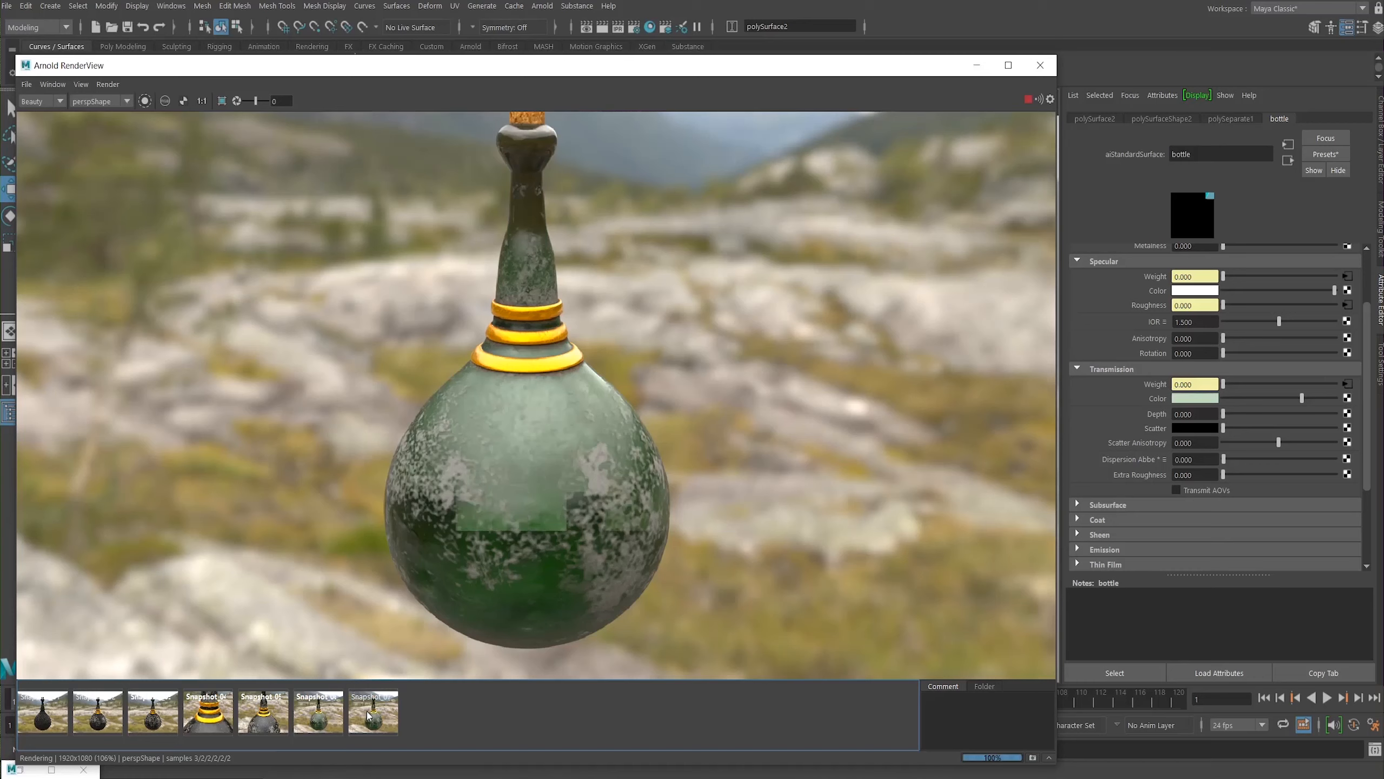
click(367, 711)
alt+drag(389, 460, 532, 344)
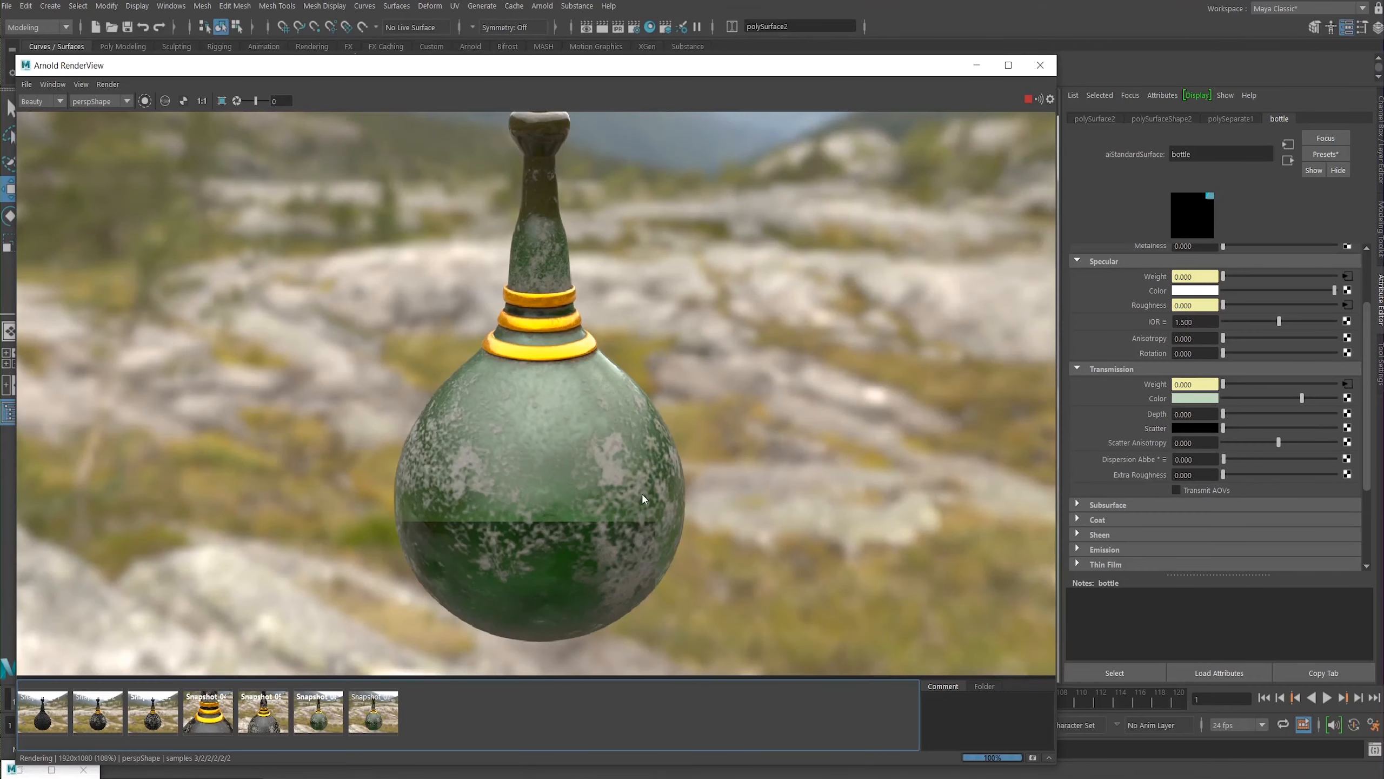
alt+drag(487, 418, 417, 429)
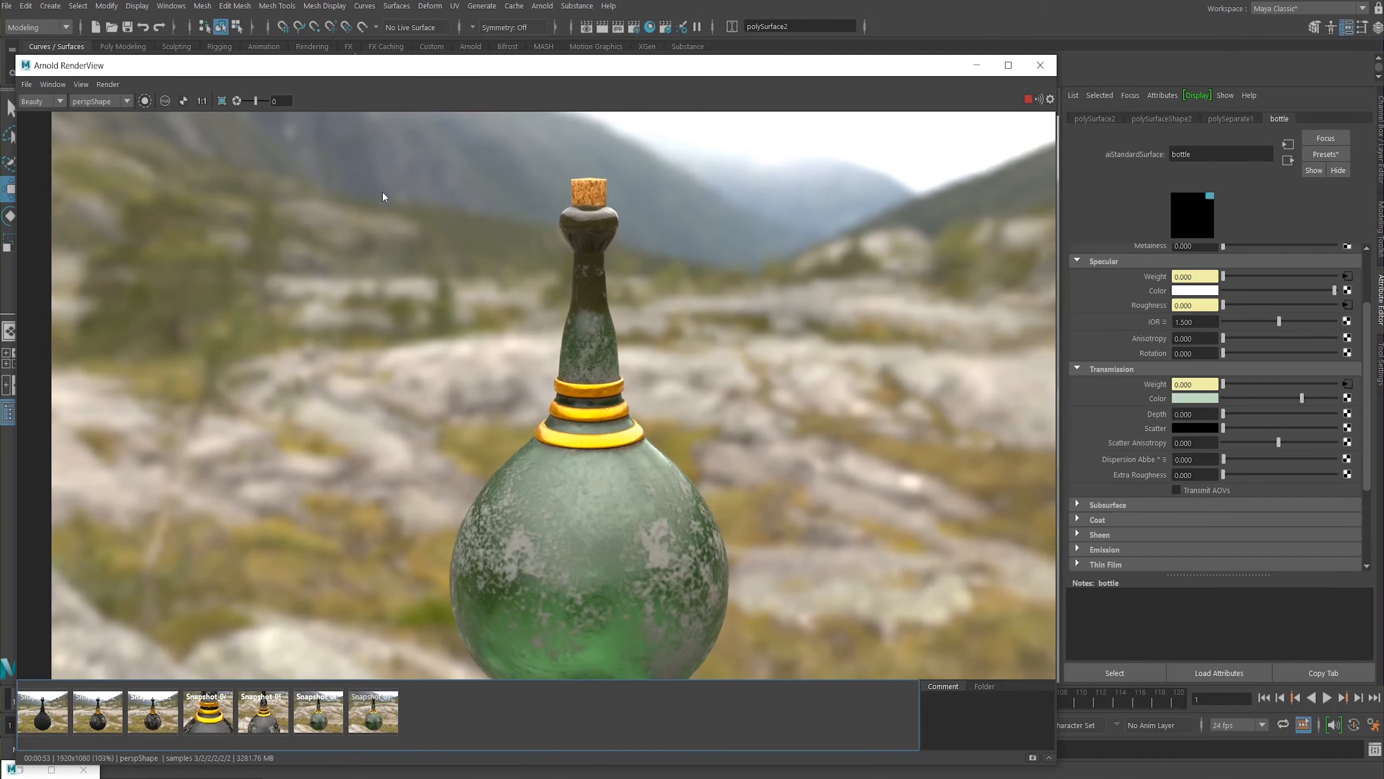
Step: Review the re-rendered bottle from the cork and dark neck down to the green glass body
middle_drag(404, 315, 409, 182)
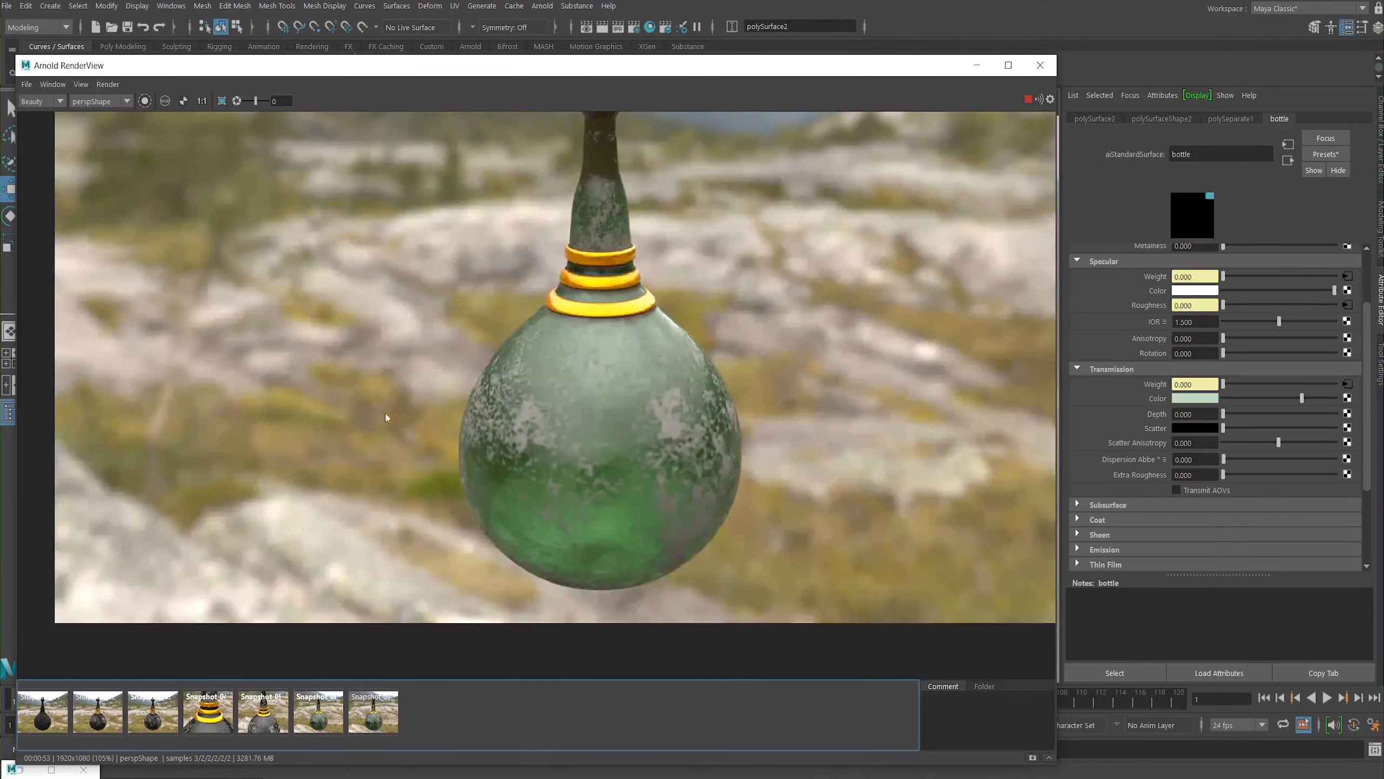
middle_drag(385, 413, 374, 517)
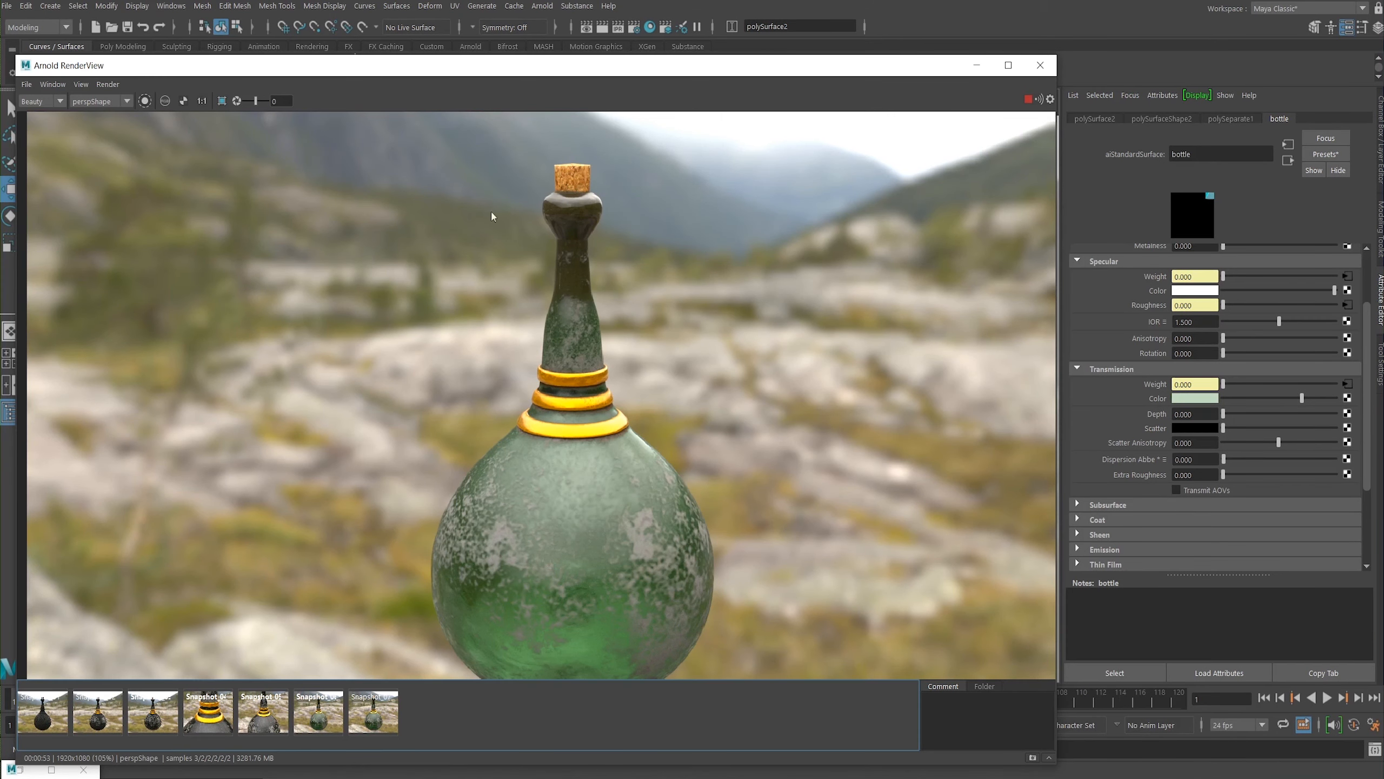
middle_drag(383, 269, 389, 363)
scroll(580, 257, up, 2)
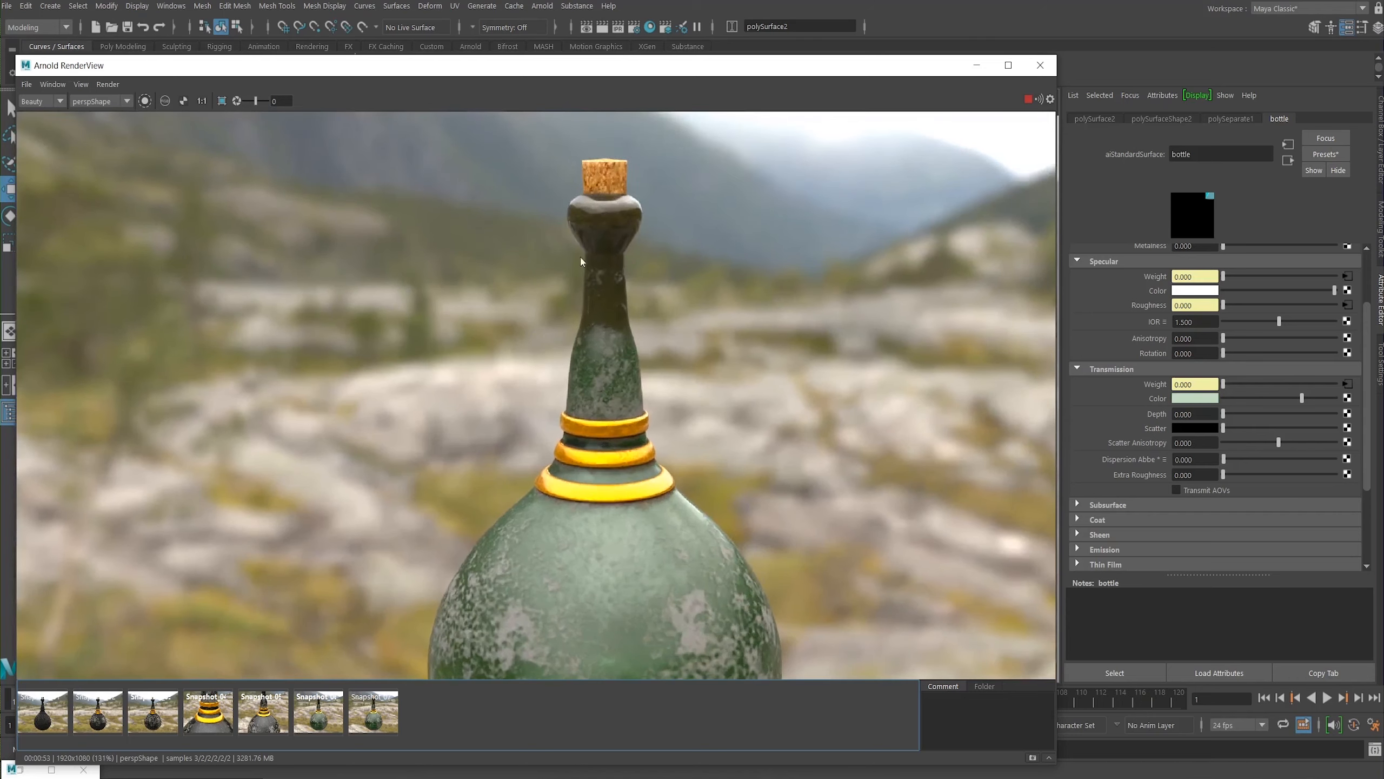
scroll(489, 260, down, 1)
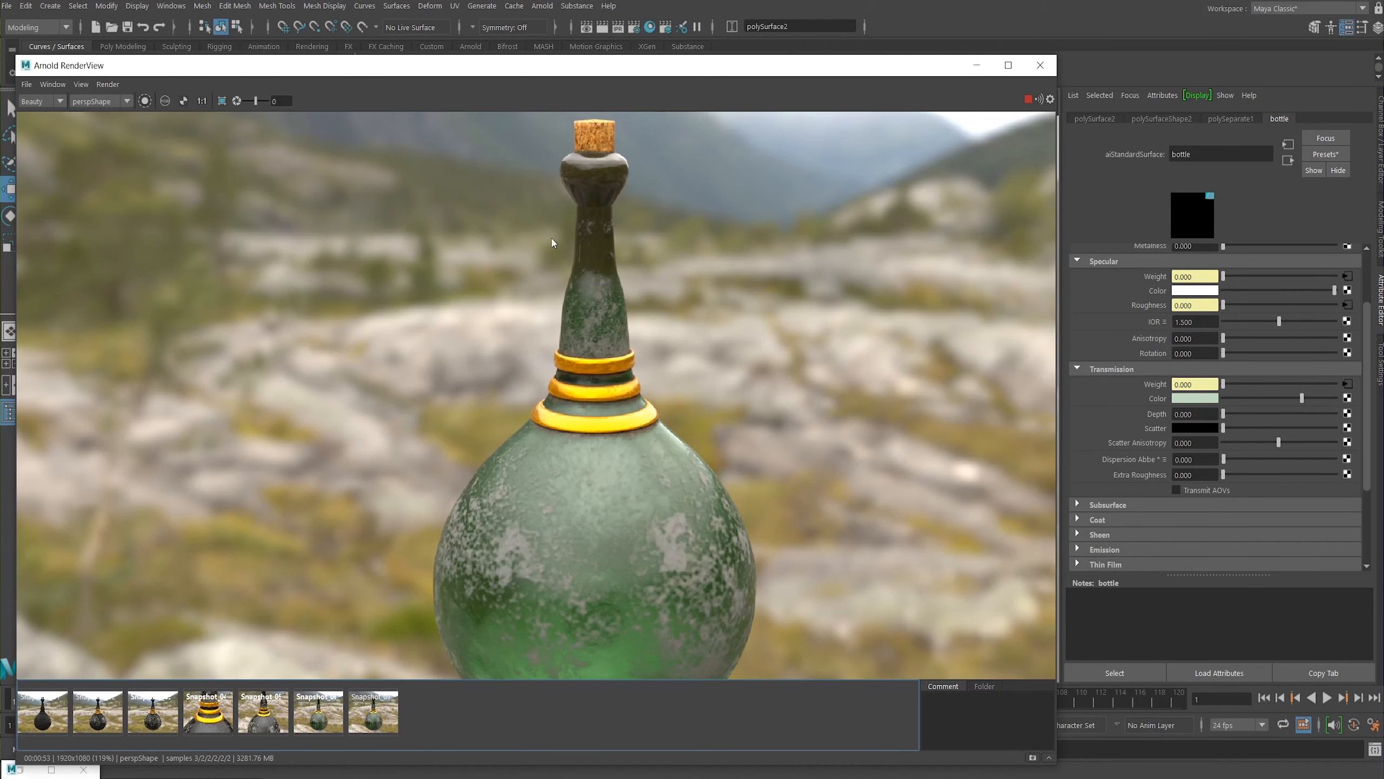
scroll(382, 306, down, 1)
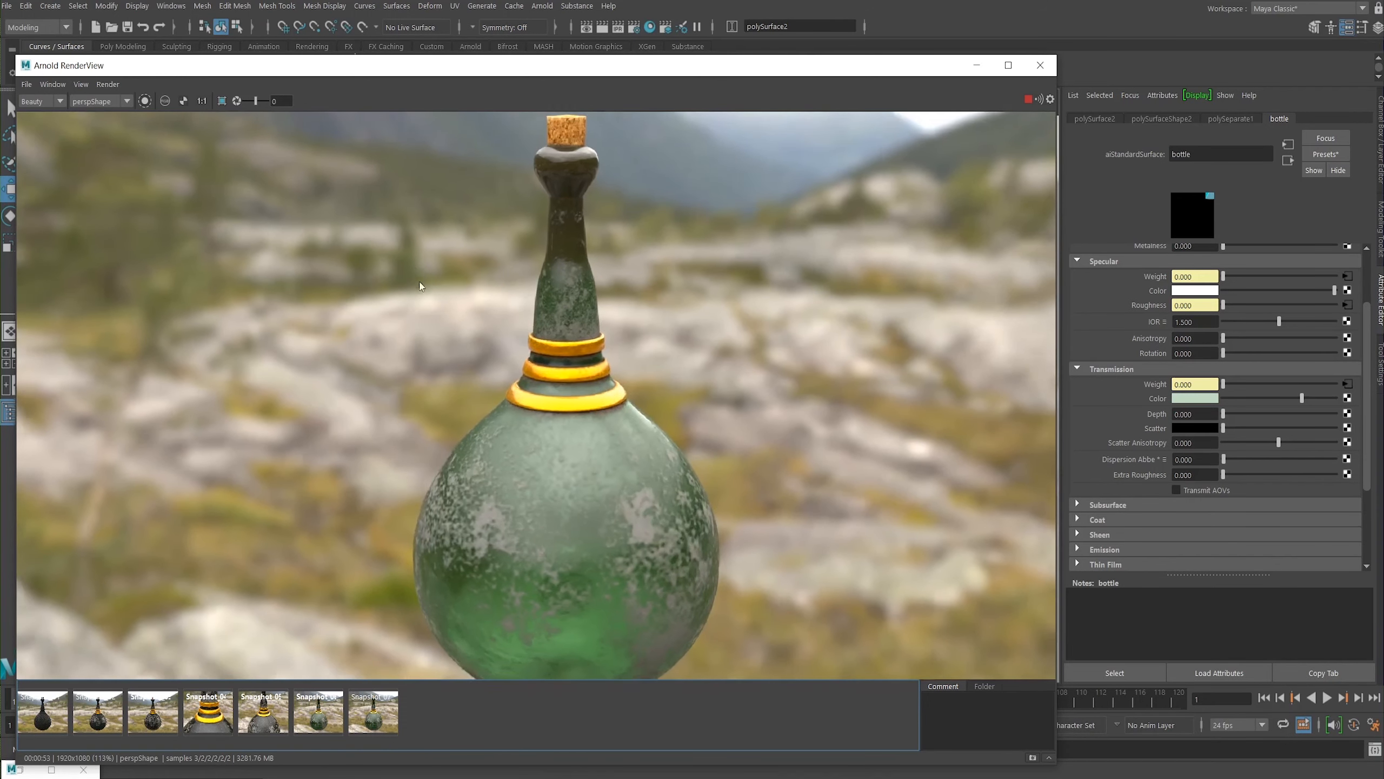
middle_drag(444, 393, 489, 308)
scroll(383, 352, down, 1)
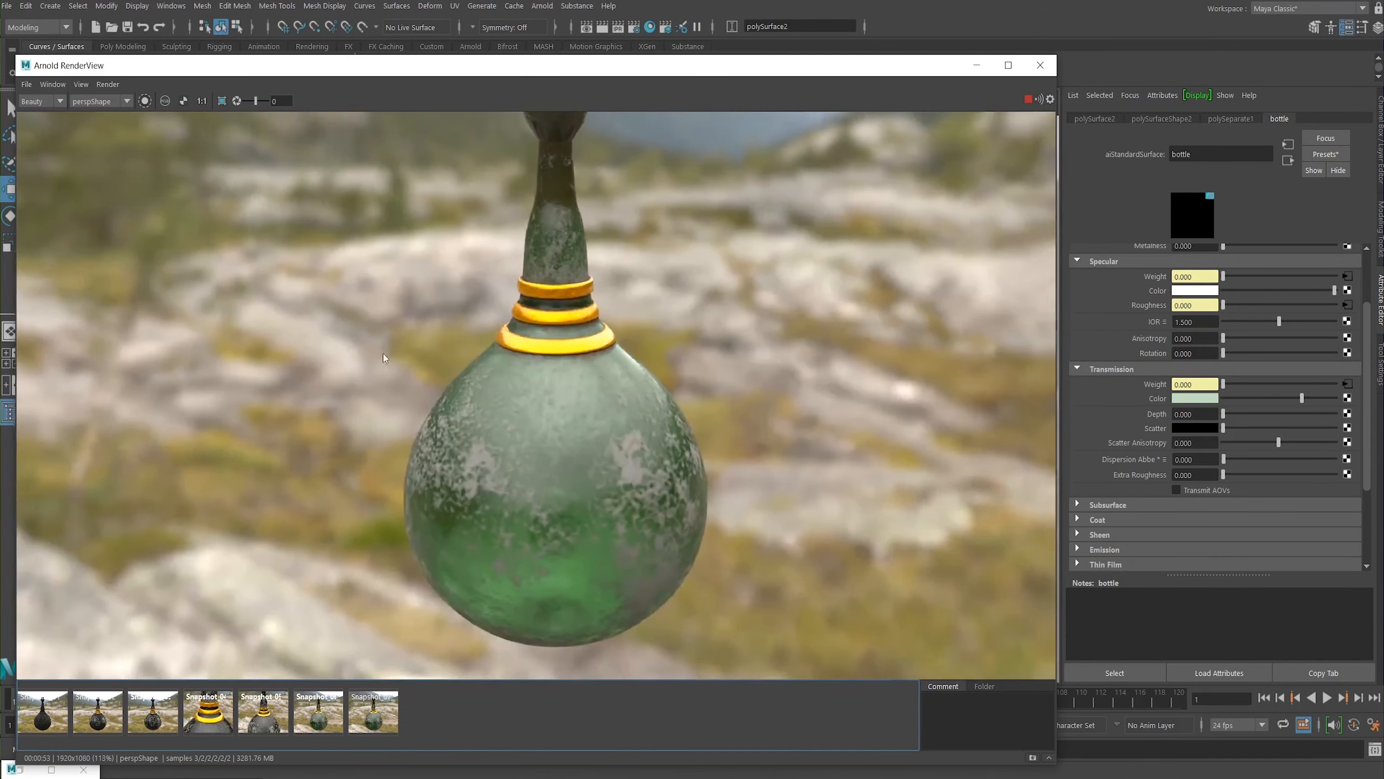
middle_drag(368, 330, 372, 374)
scroll(411, 378, up, 1)
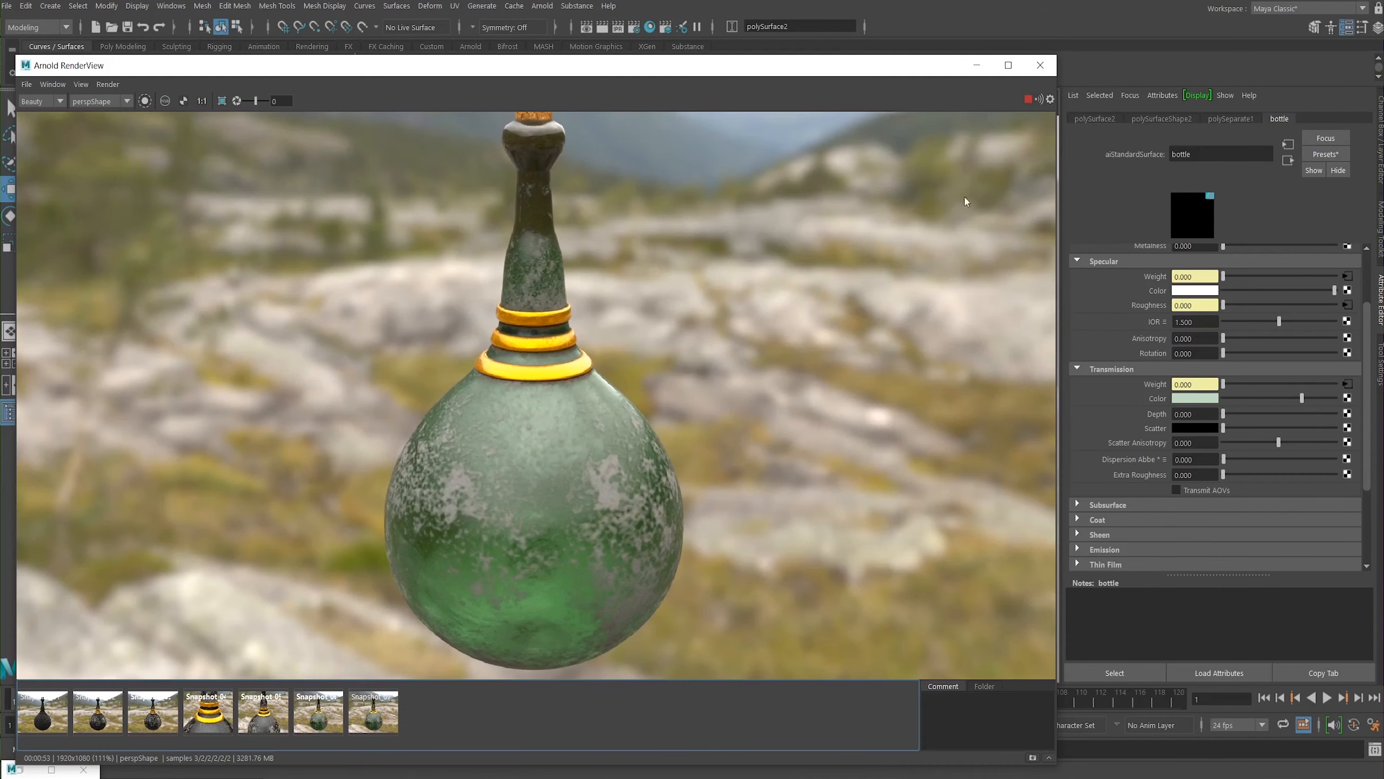
Step: Stop the Arnold render and store a snapshot of the whole bottle with the lighter glass
click(1028, 99)
middle_drag(627, 309, 636, 331)
scroll(654, 428, down, 1)
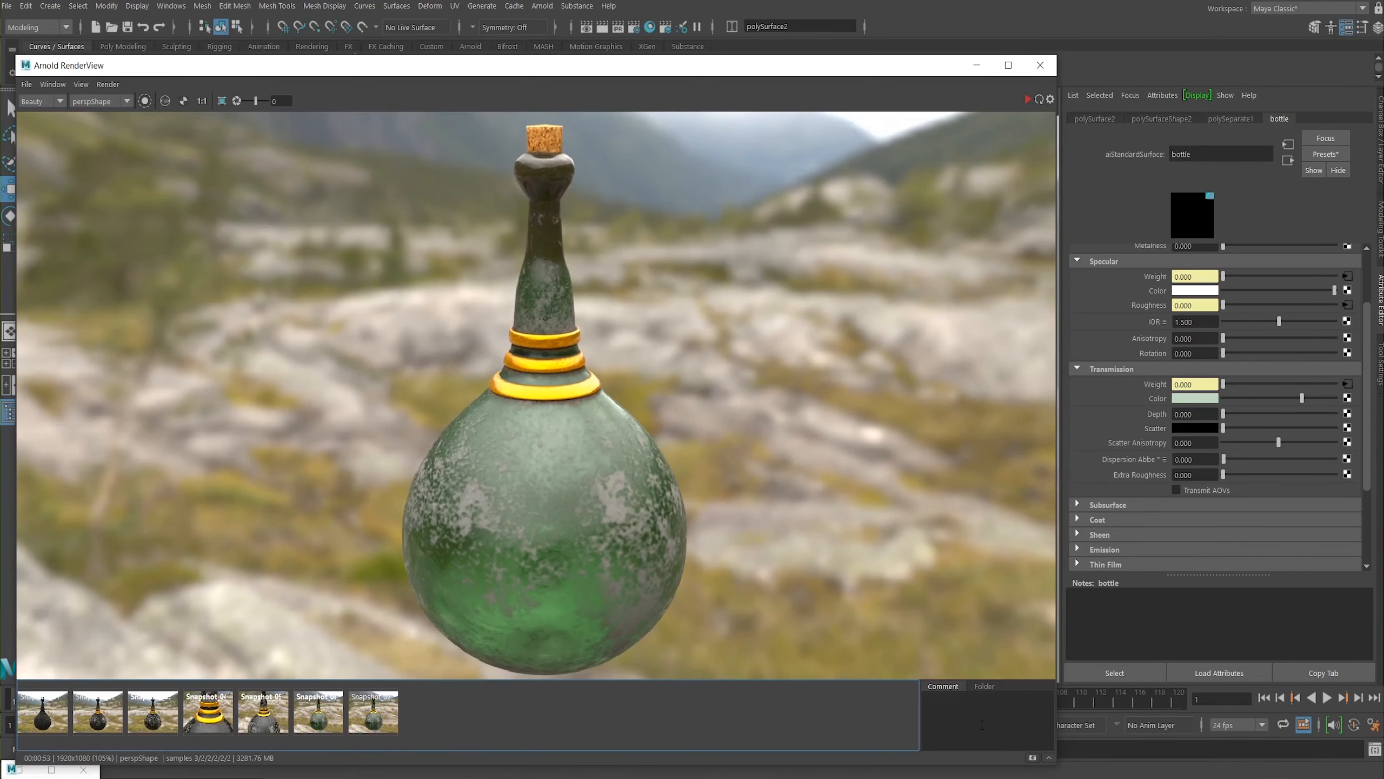
click(1032, 757)
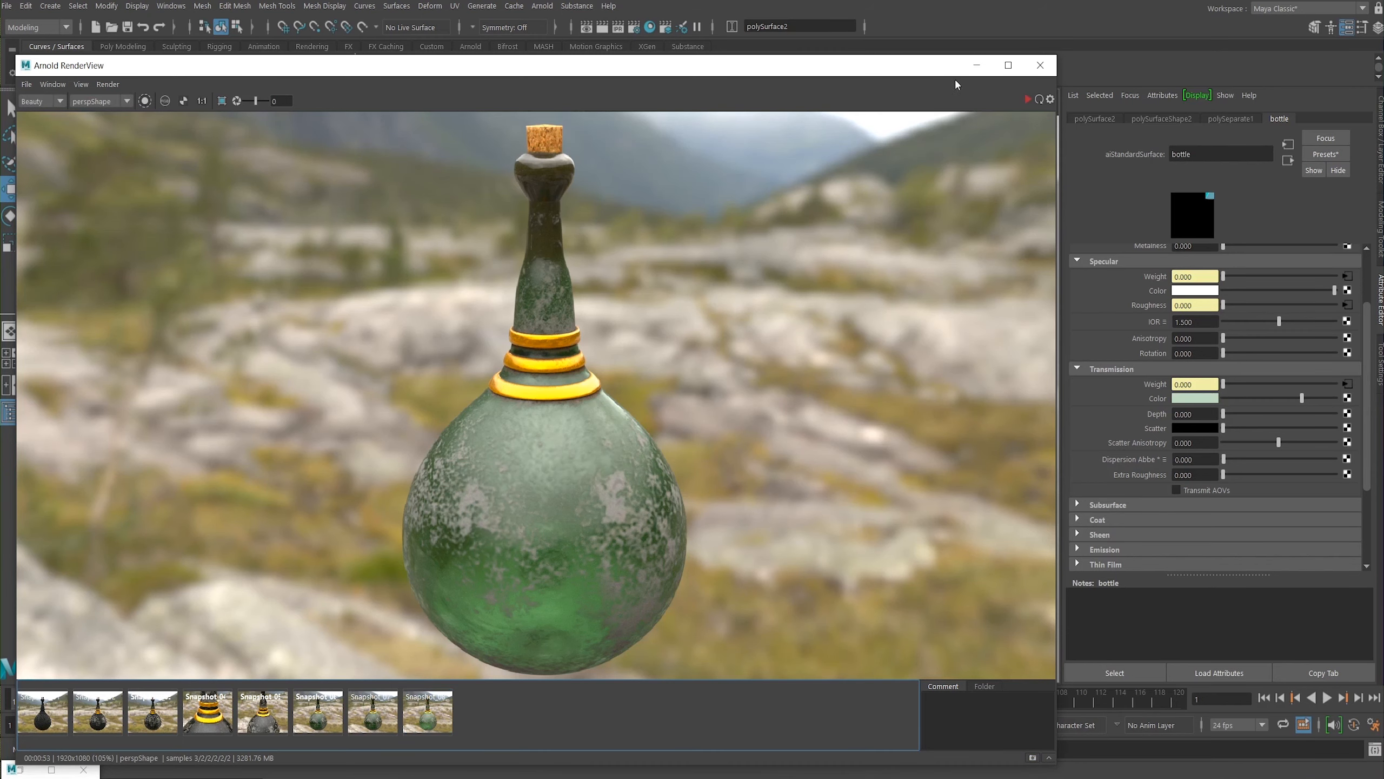
Step: Minimize the Arnold render window and open the Hypershade, placing it beside the bottle material's attributes
click(976, 65)
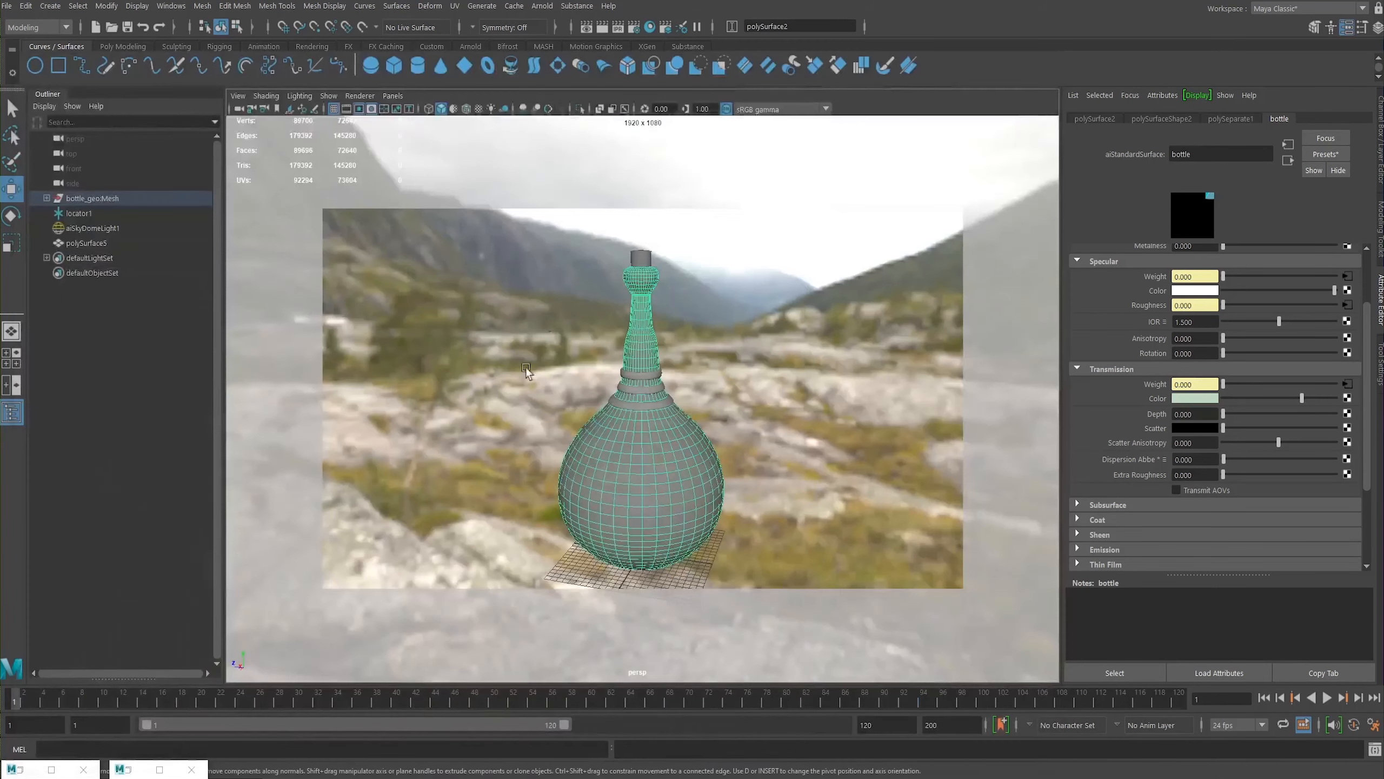
click(21, 768)
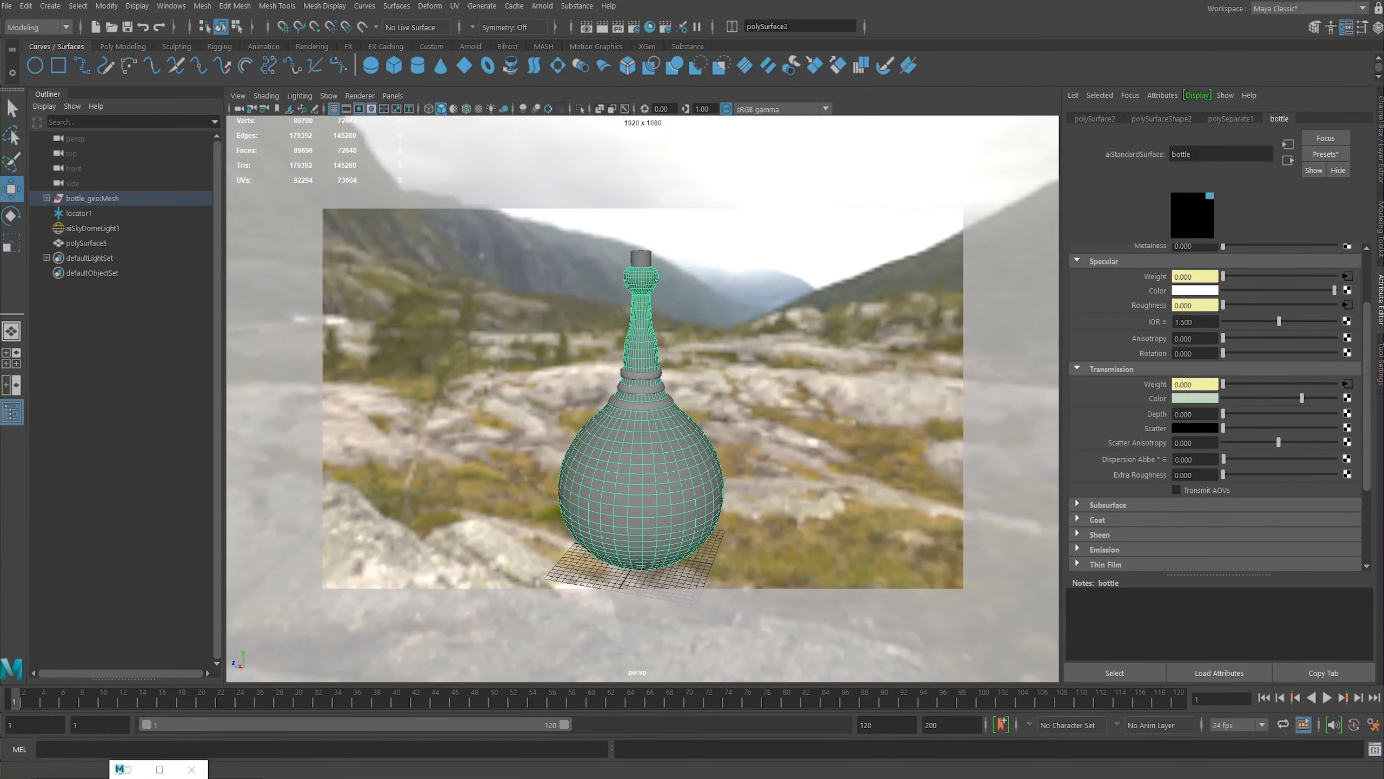
click(650, 26)
drag(943, 131, 388, 100)
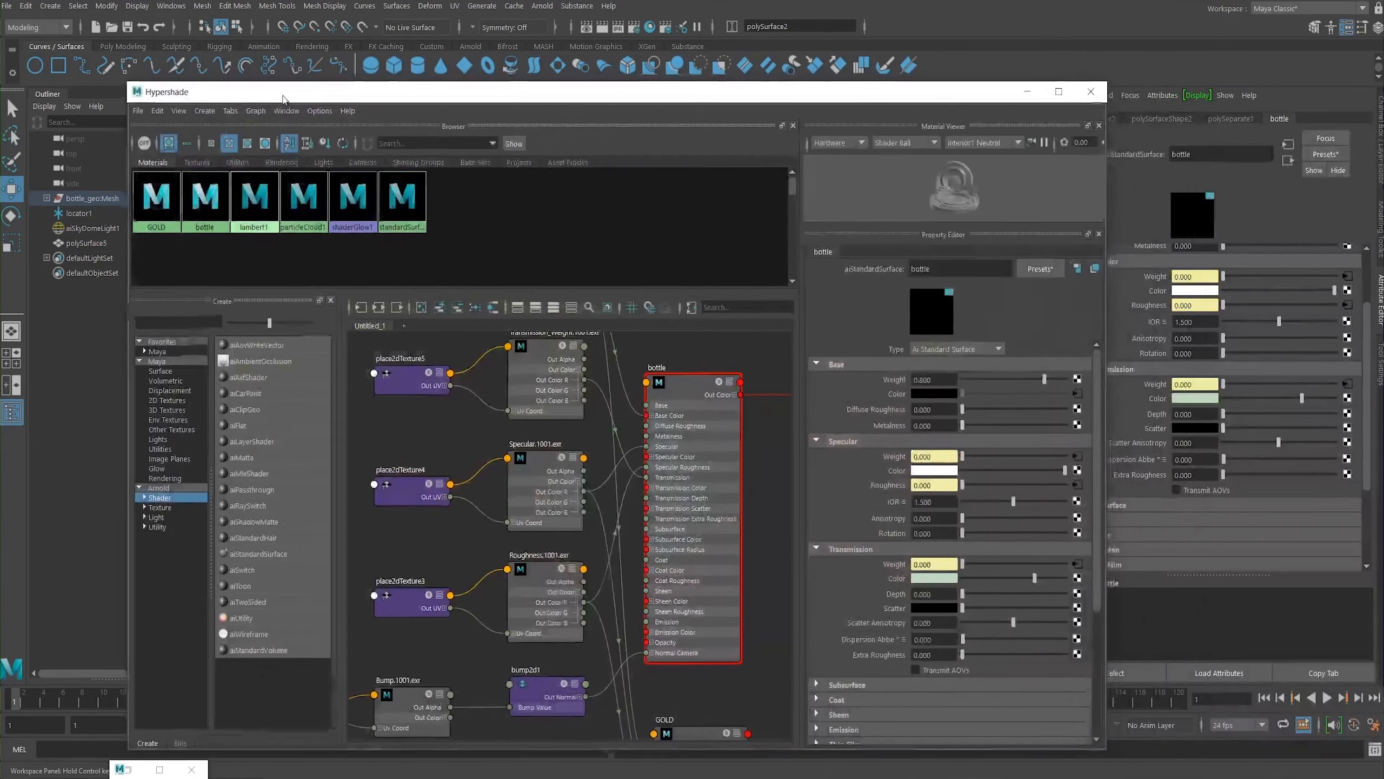
drag(283, 98, 230, 102)
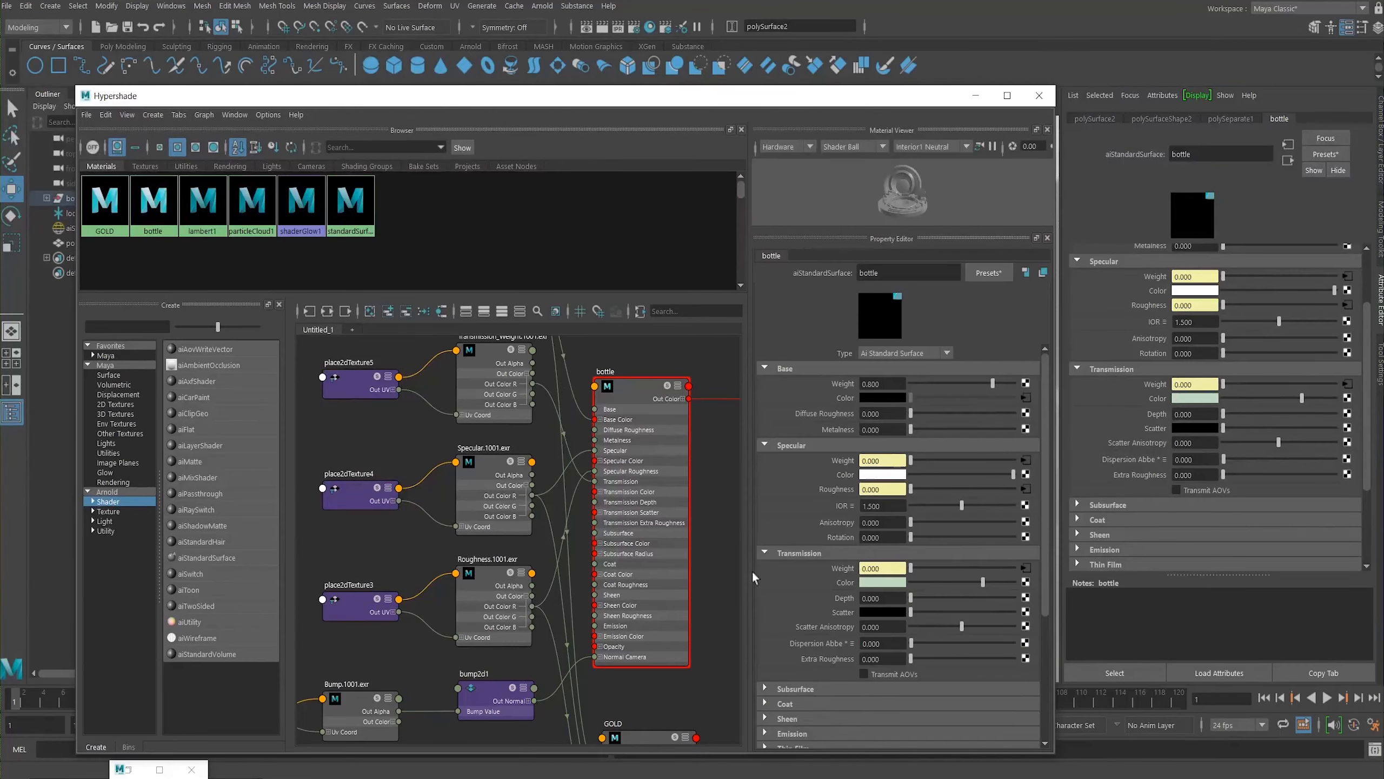
Step: Graph only the bottle material's input and output connections and select its shading group node
scroll(479, 473, down, 5)
scroll(457, 434, up, 3)
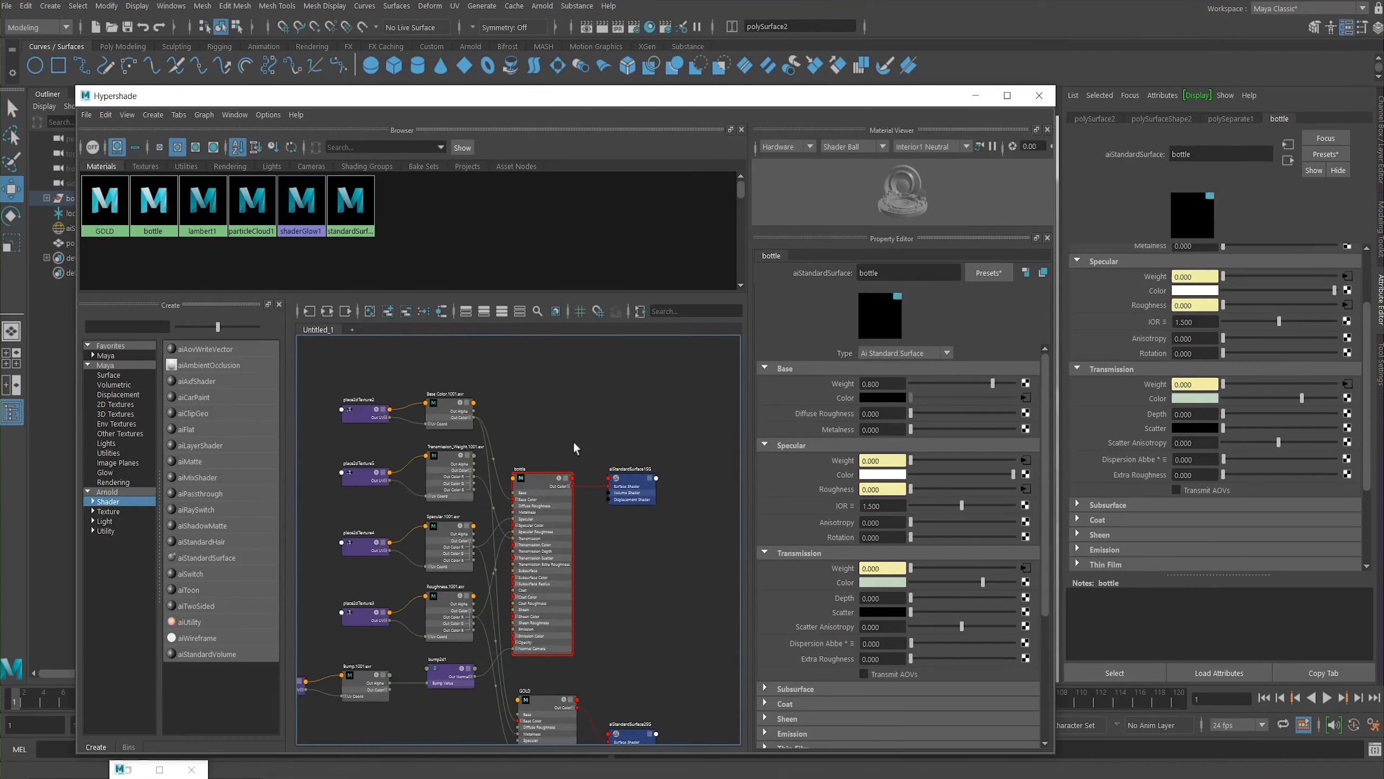
click(536, 485)
drag(552, 490, 559, 476)
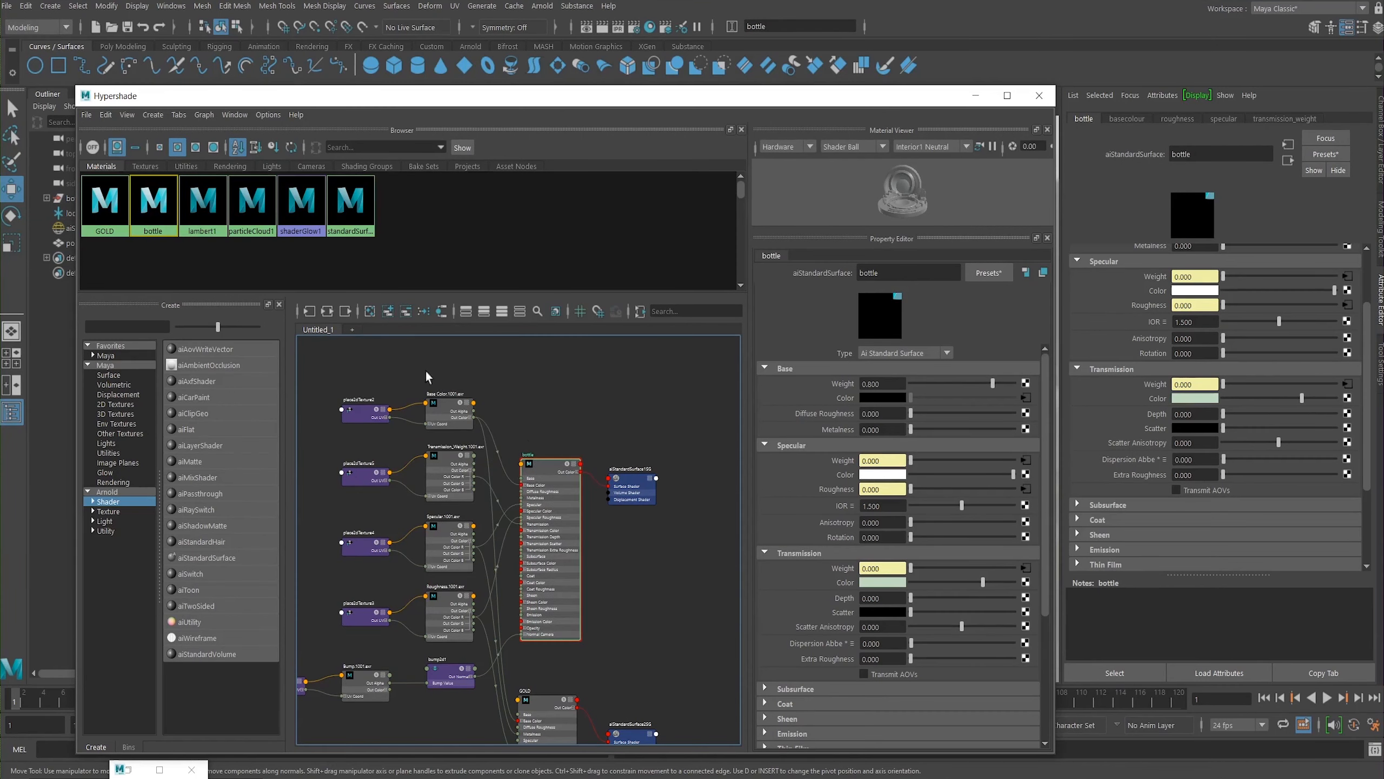
click(327, 311)
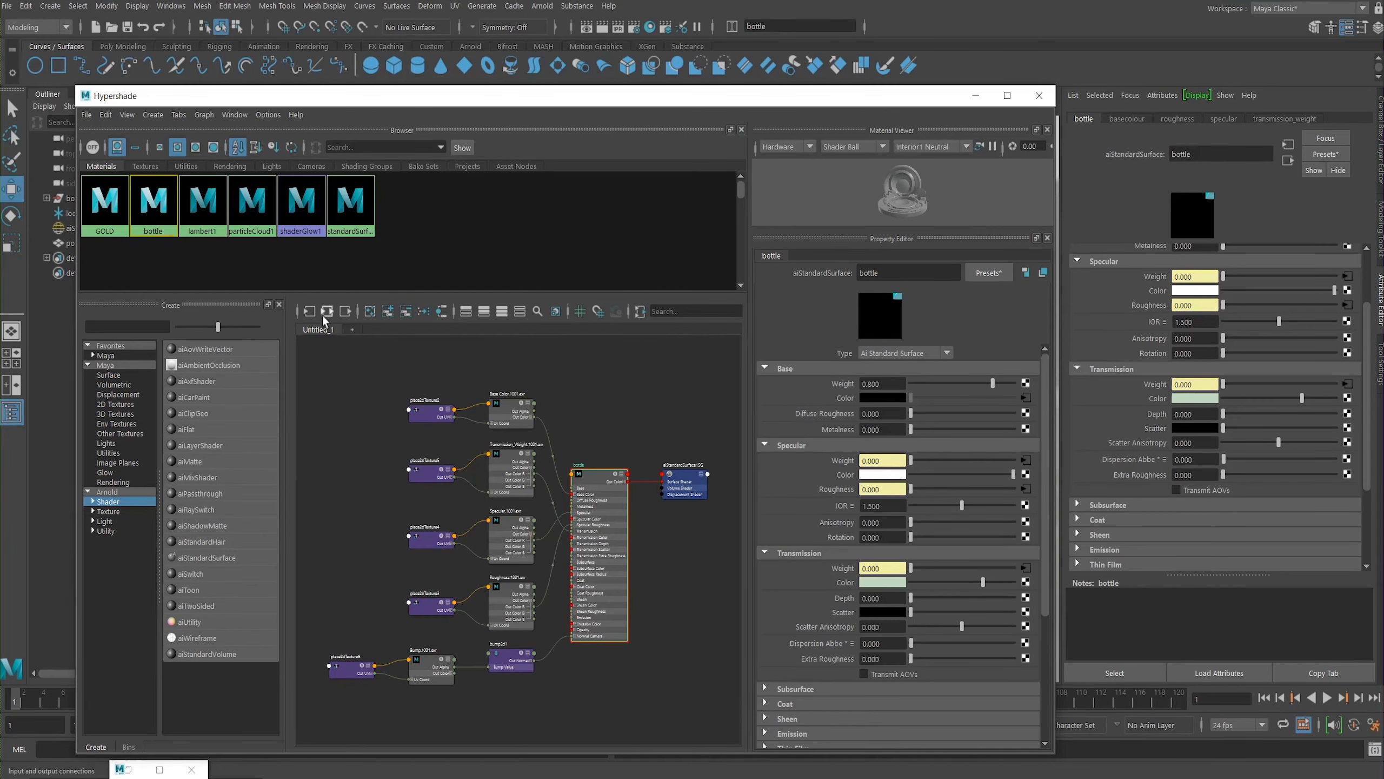
alt+middle_drag(417, 445, 385, 376)
scroll(489, 444, up, 3)
scroll(488, 444, down, 3)
click(663, 417)
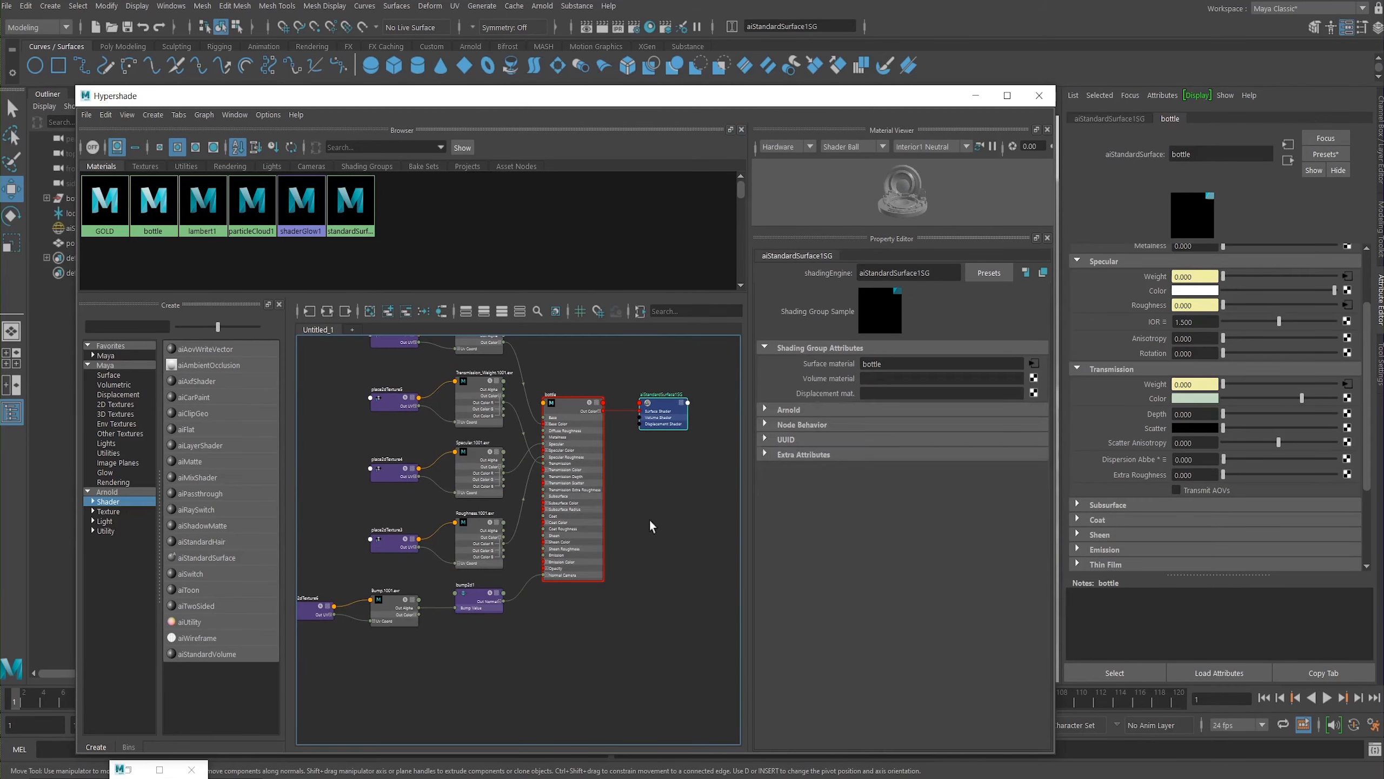
Step: Move the Hypershade window clear of the bottle and select the bottle body mesh in the viewport
drag(646, 100, 567, 540)
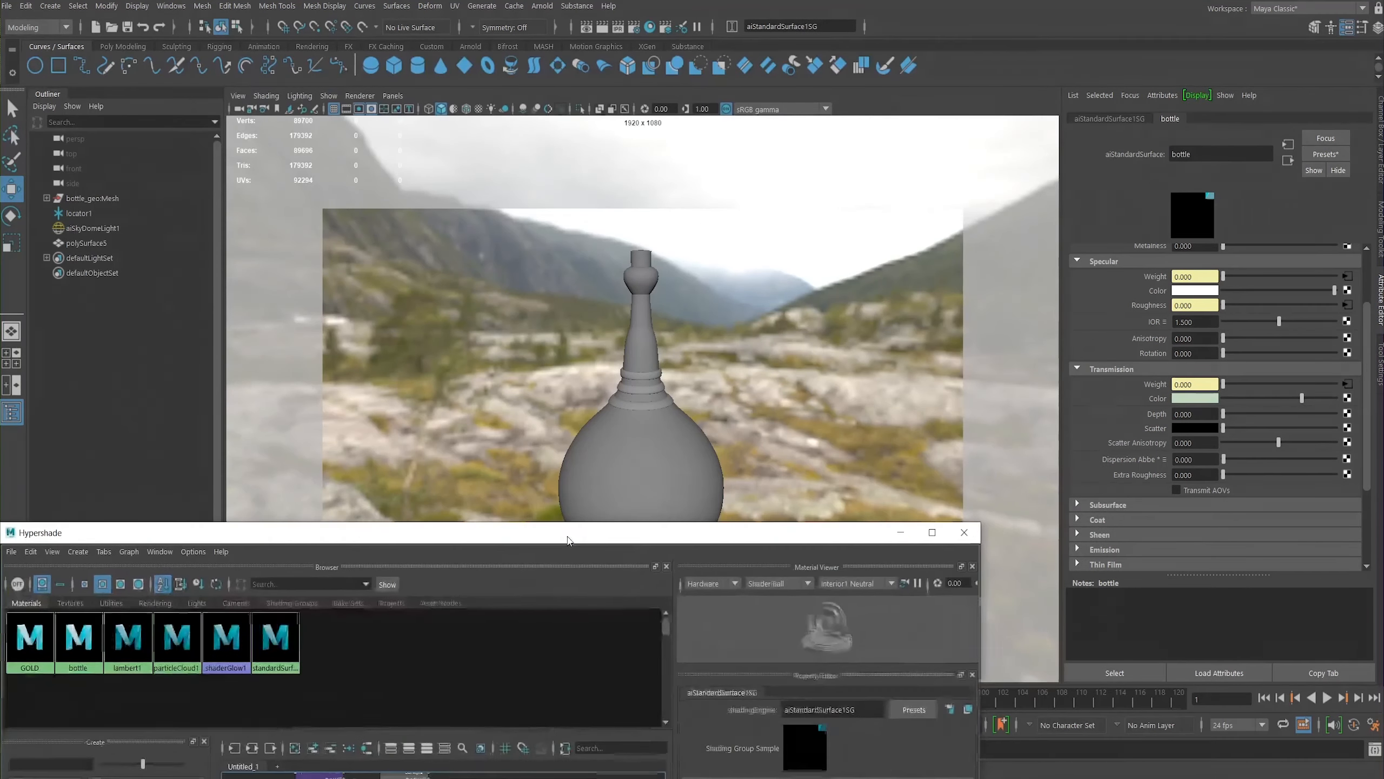
click(604, 445)
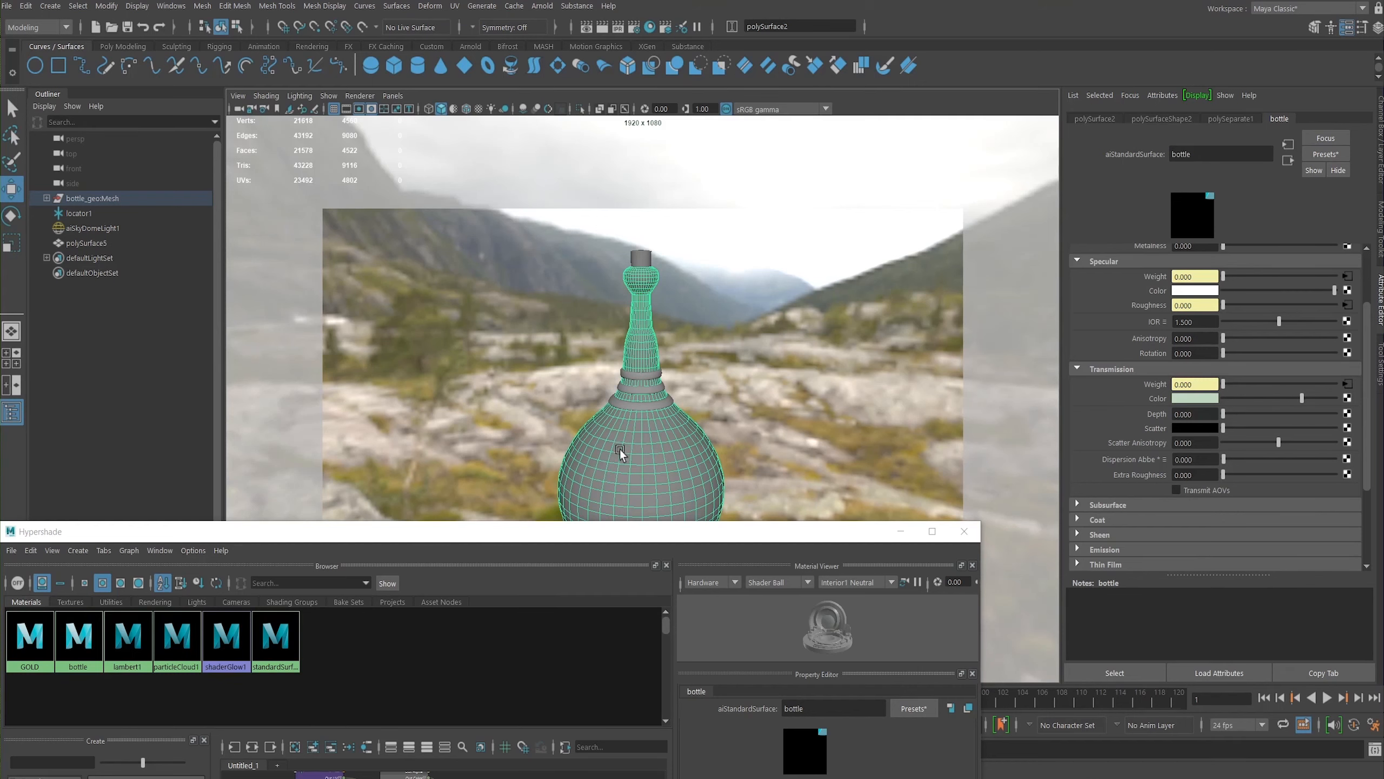
Step: Rename the selected bottle body's transform node as bottle_geo
click(1146, 114)
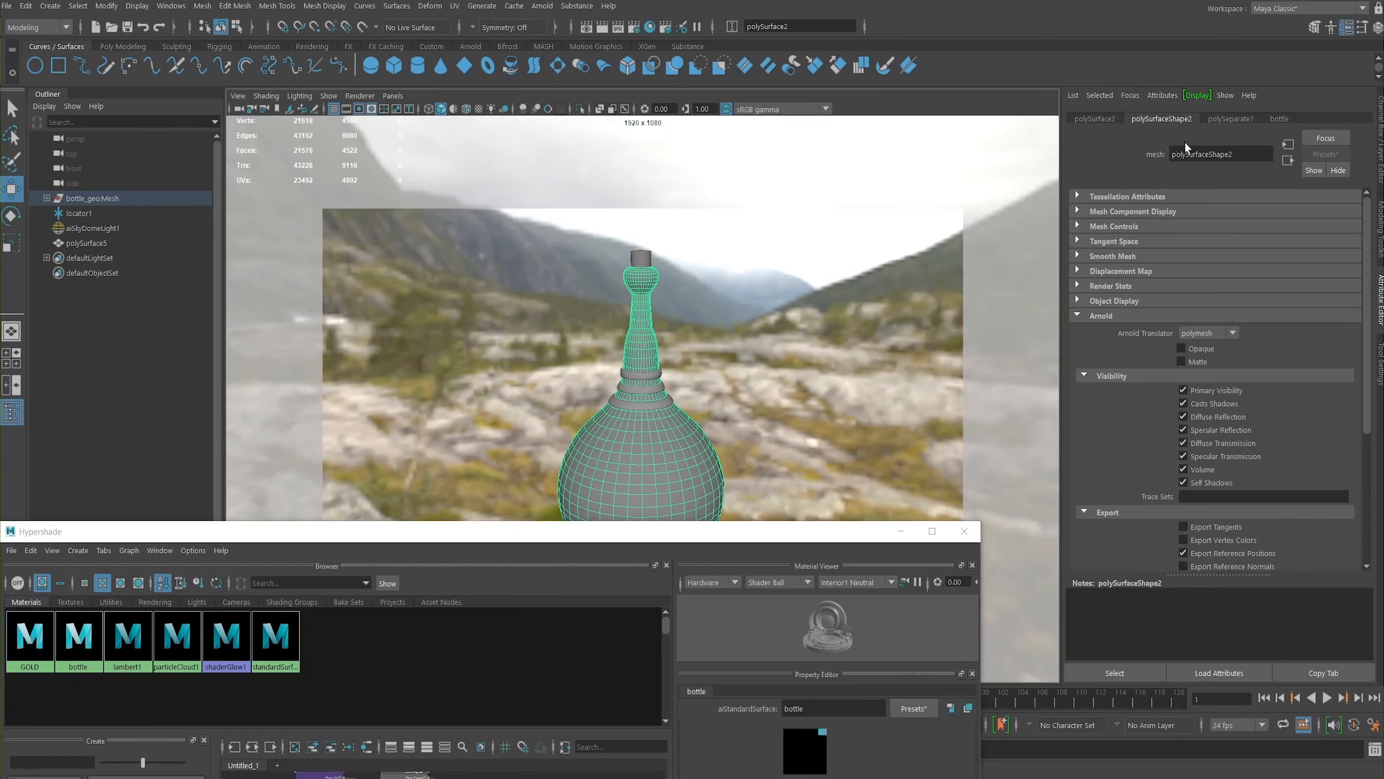
click(1099, 119)
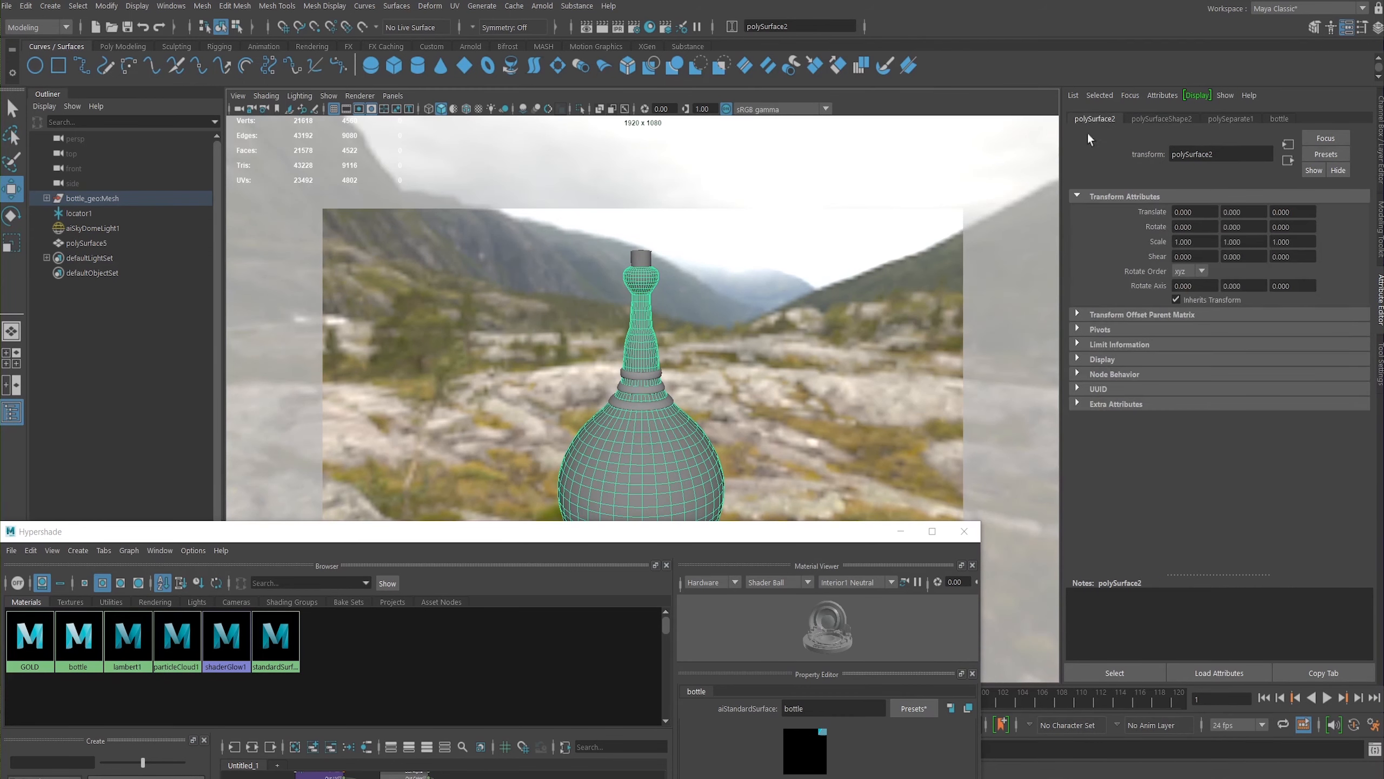
double_click(1170, 155)
text(bottle_geo)
key(Return)
Step: Set the bottle body shape's Arnold subdivision type to catclark with 2 iterations
click(1160, 120)
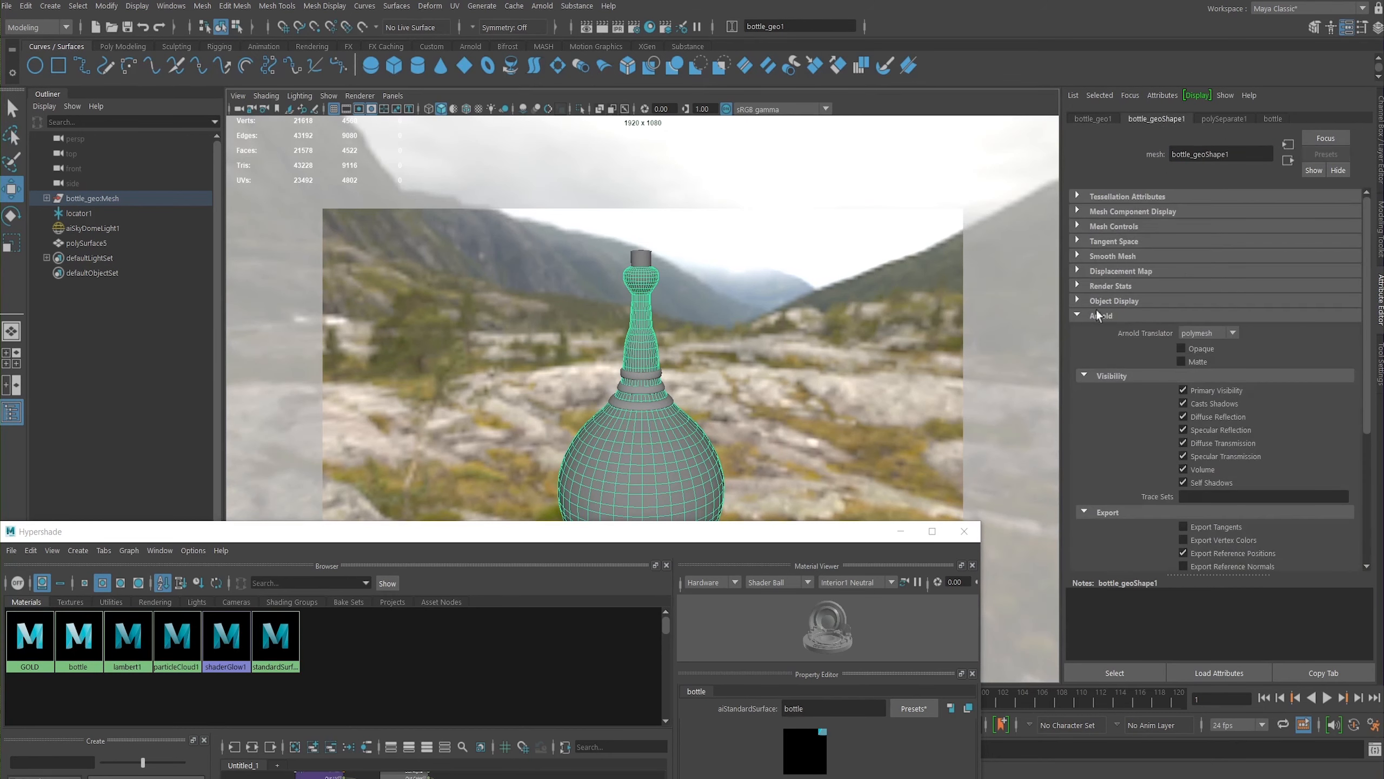
scroll(1361, 371, down, 5)
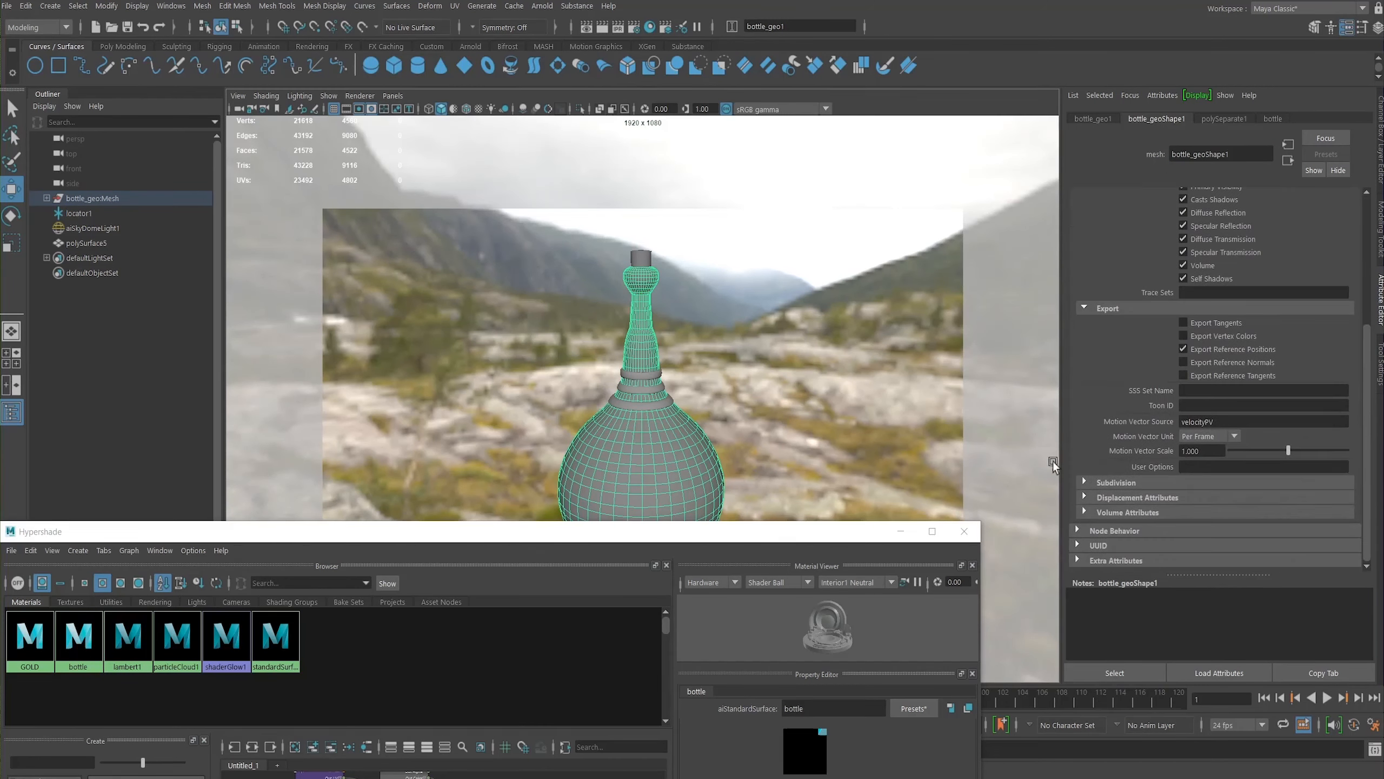
click(1098, 483)
click(1196, 498)
click(1192, 527)
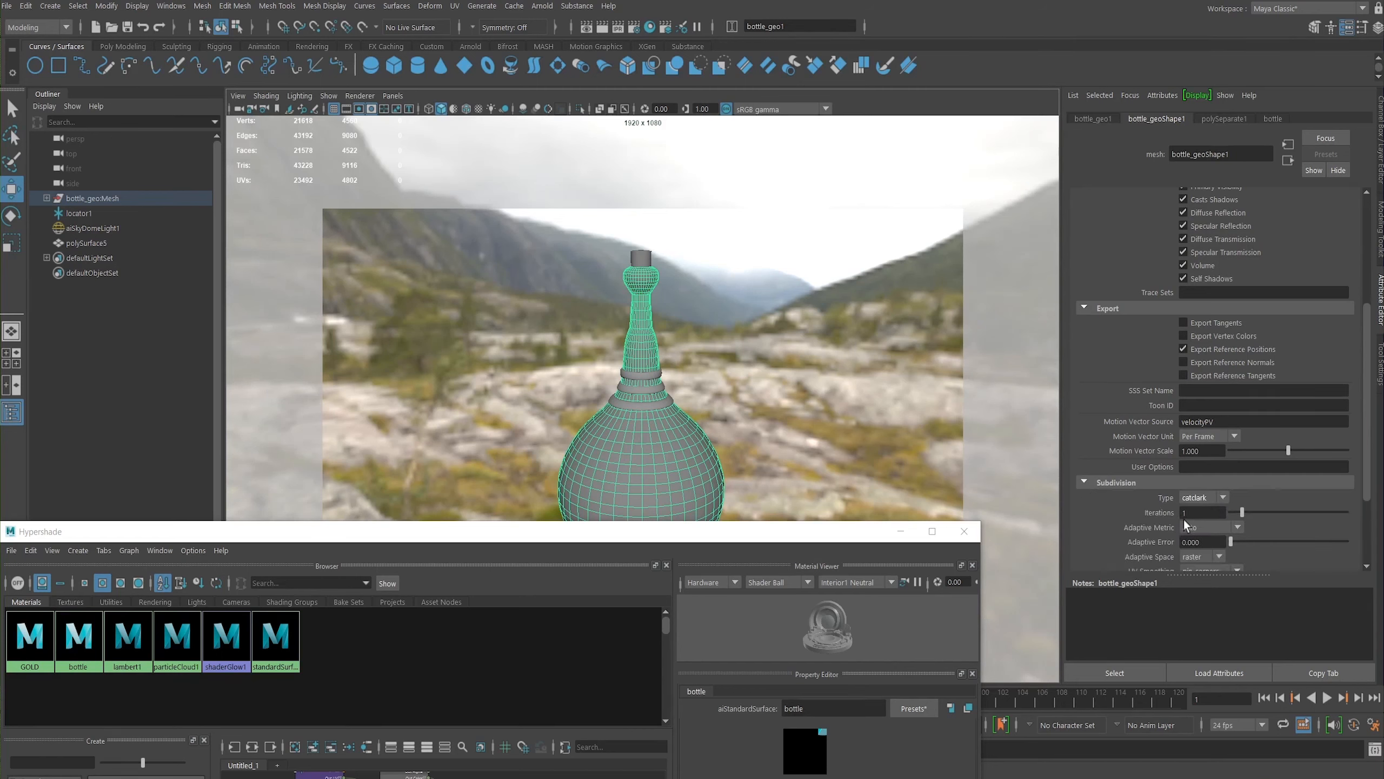
scroll(1365, 452, down, 3)
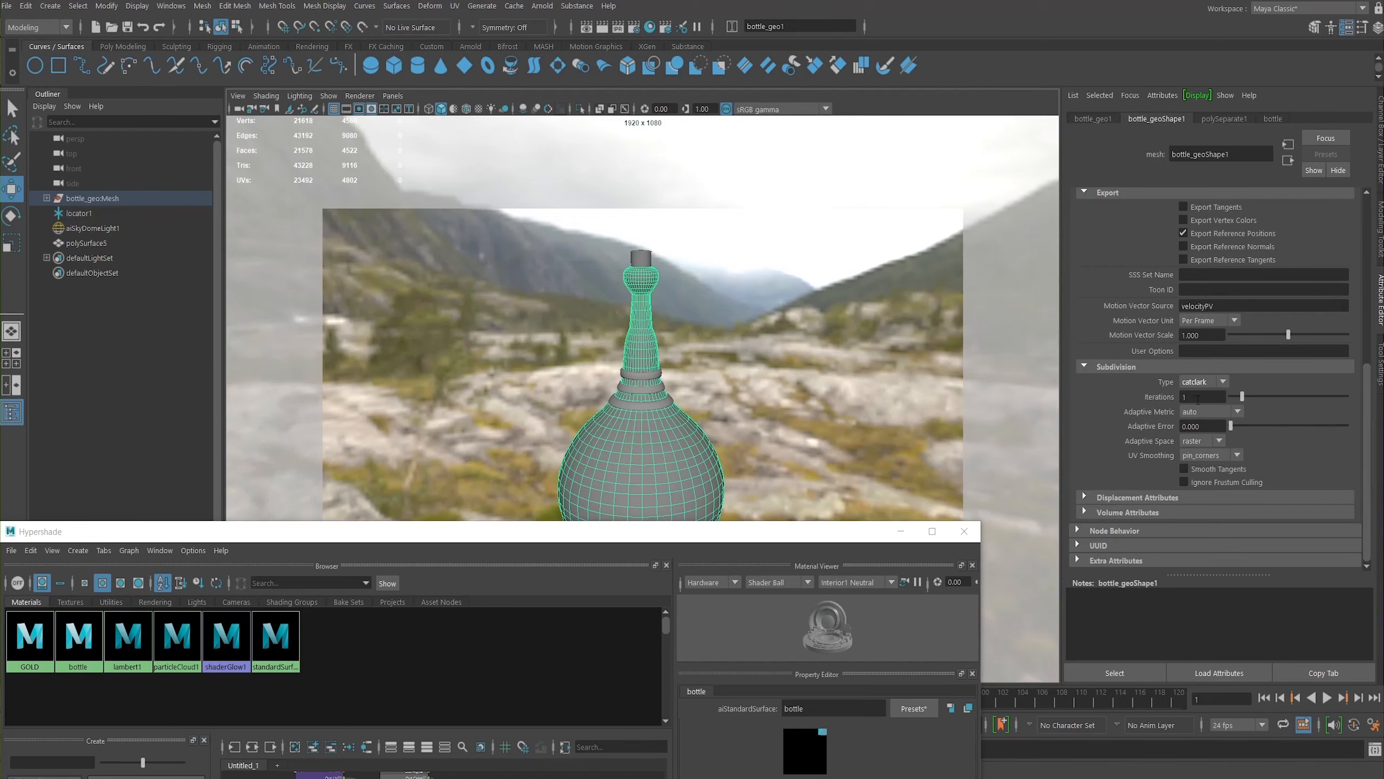
double_click(1199, 397)
text(2)
key(Return)
Step: Bring the Hypershade window back over the viewport and select the shading group node connected to the bottle material
drag(797, 541, 820, 535)
drag(669, 530, 792, 115)
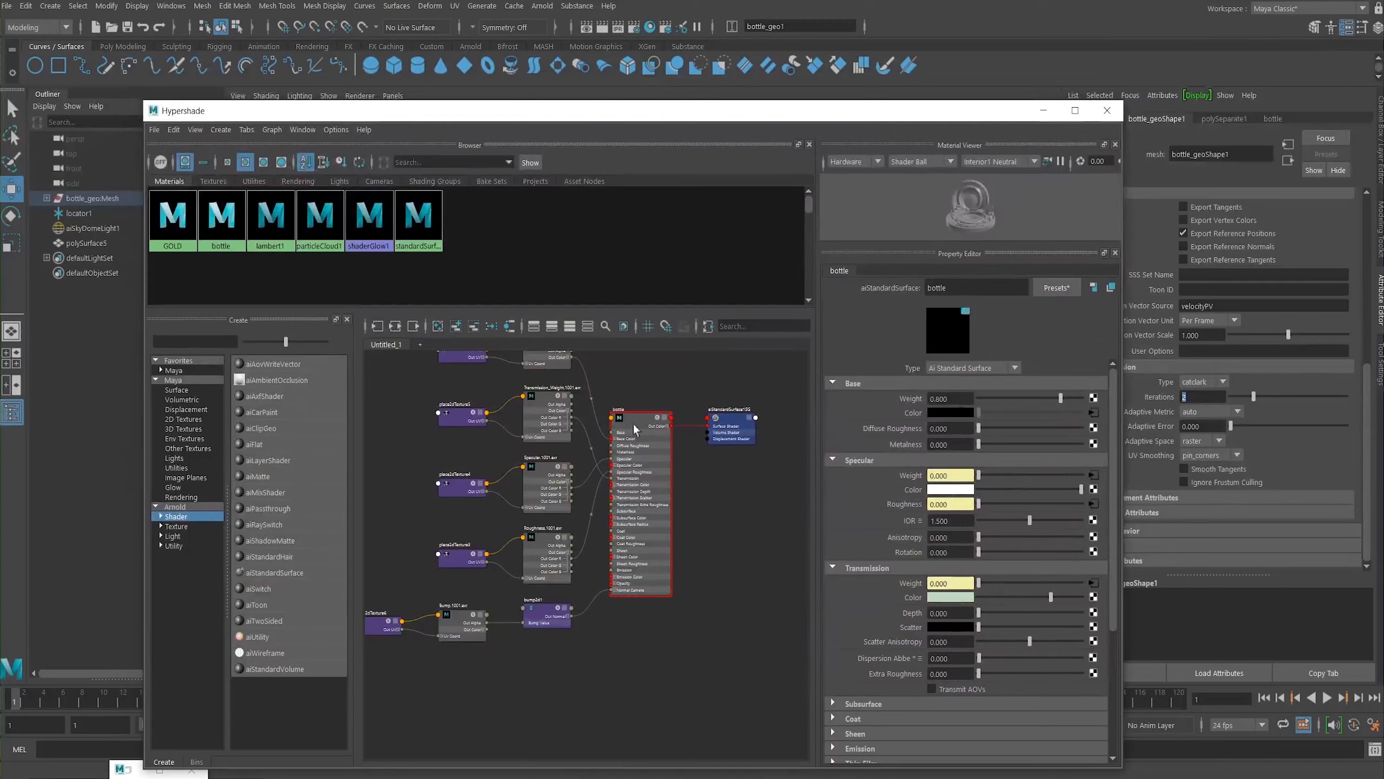
click(777, 429)
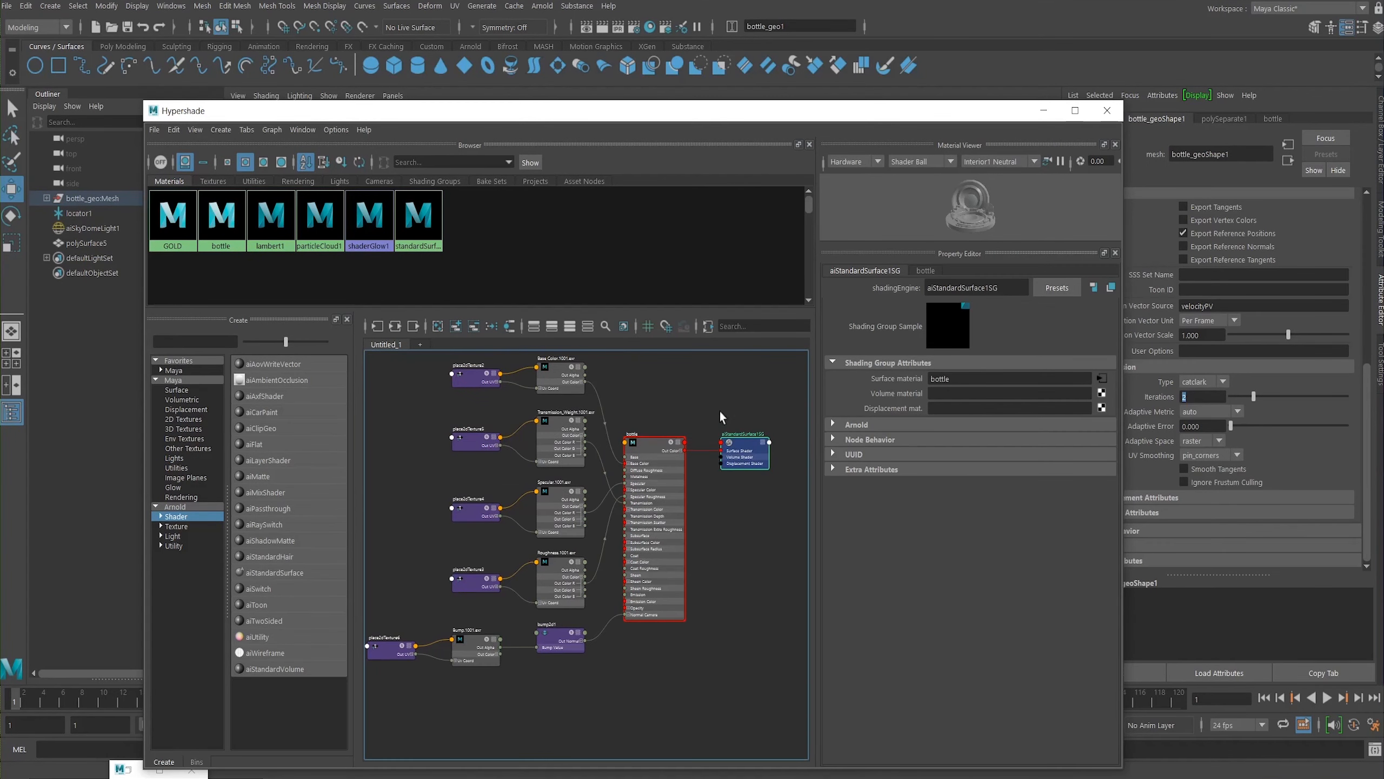
scroll(772, 412, up, 3)
scroll(772, 413, down, 3)
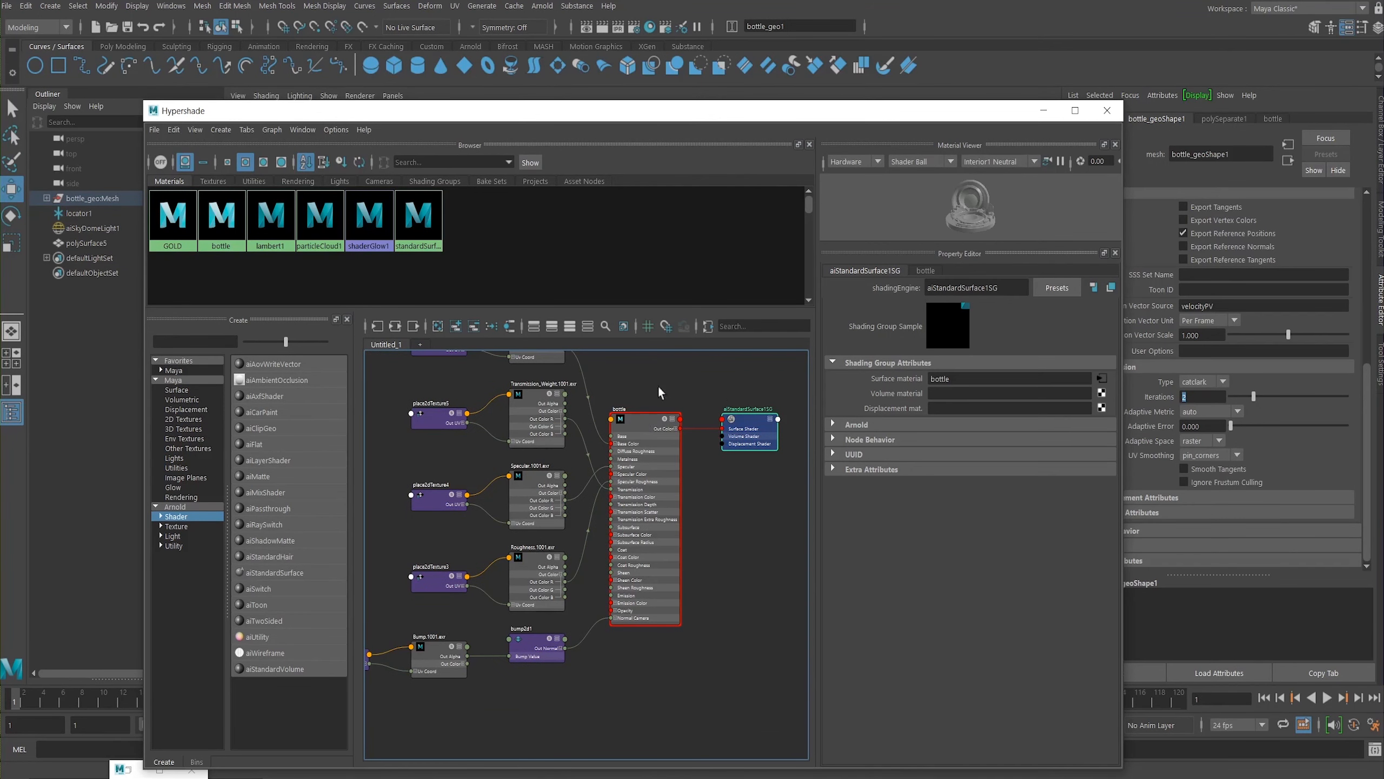
click(646, 420)
click(753, 428)
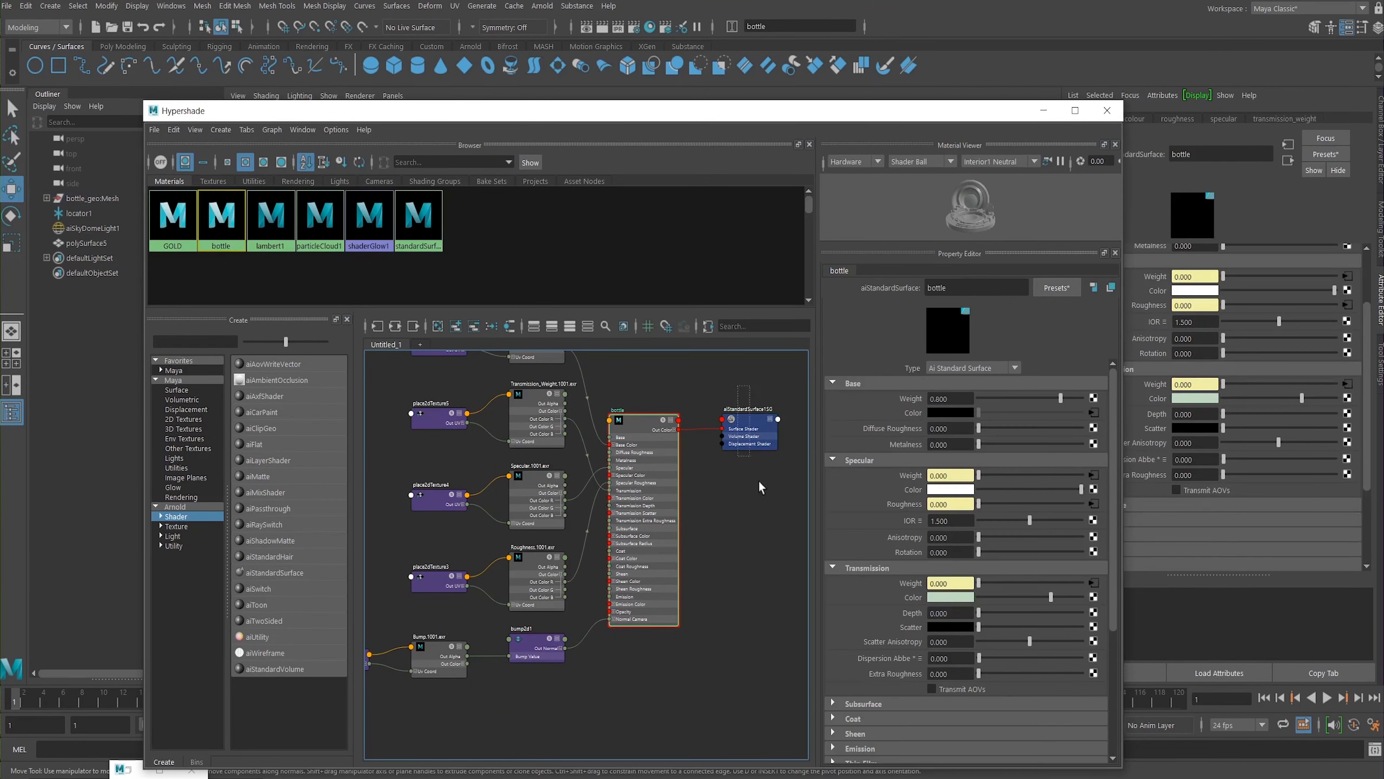
alt+middle_drag(774, 505, 788, 498)
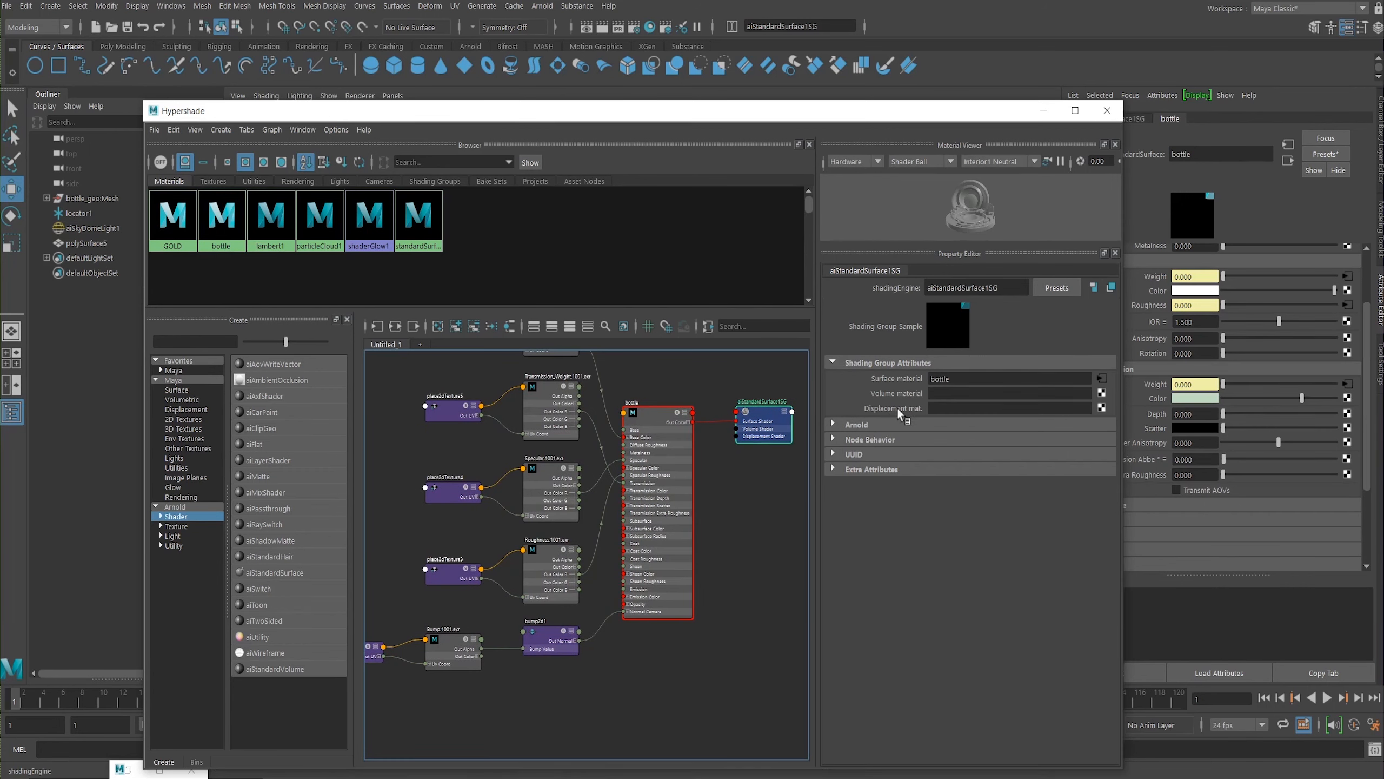
Step: Review the shading group's attribute sections and feed the bump texture into its displacement material through a displacement shader
click(847, 425)
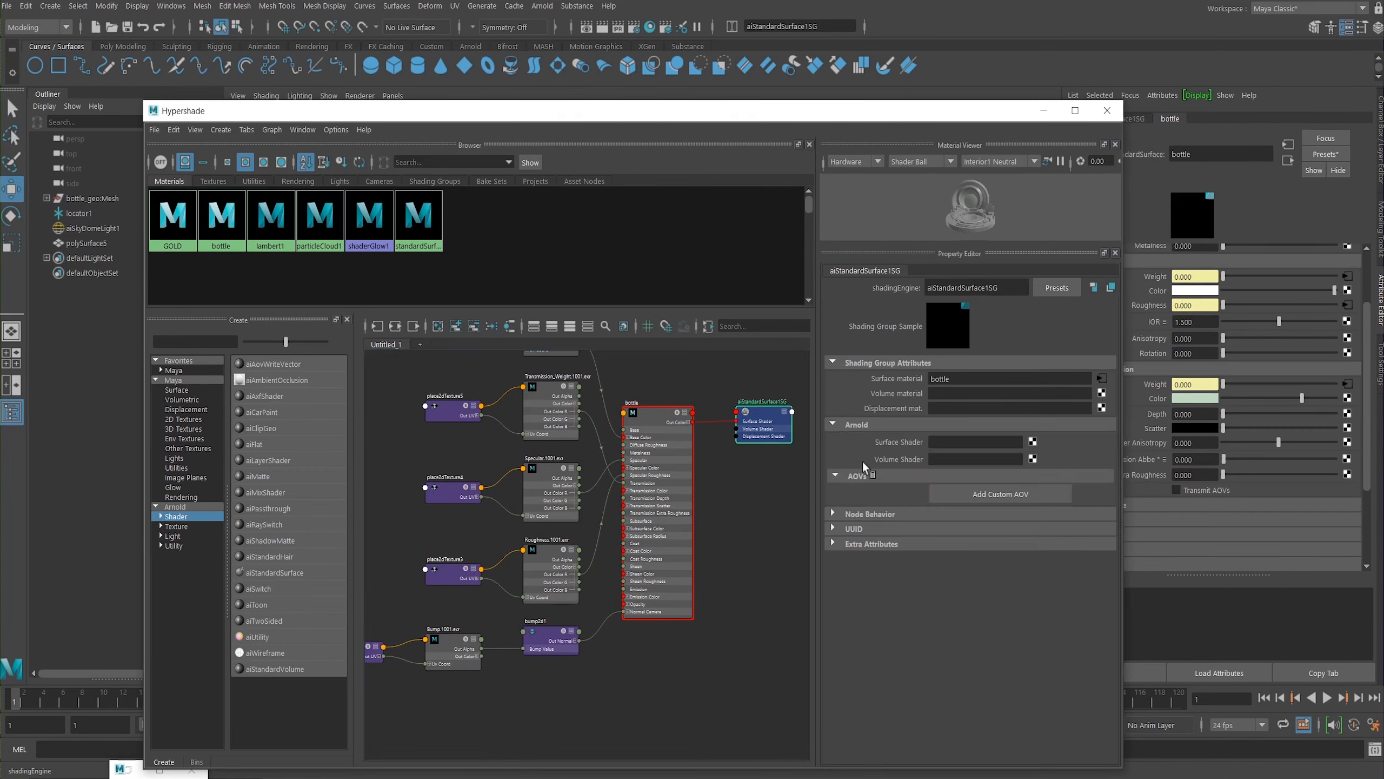
click(844, 529)
click(833, 514)
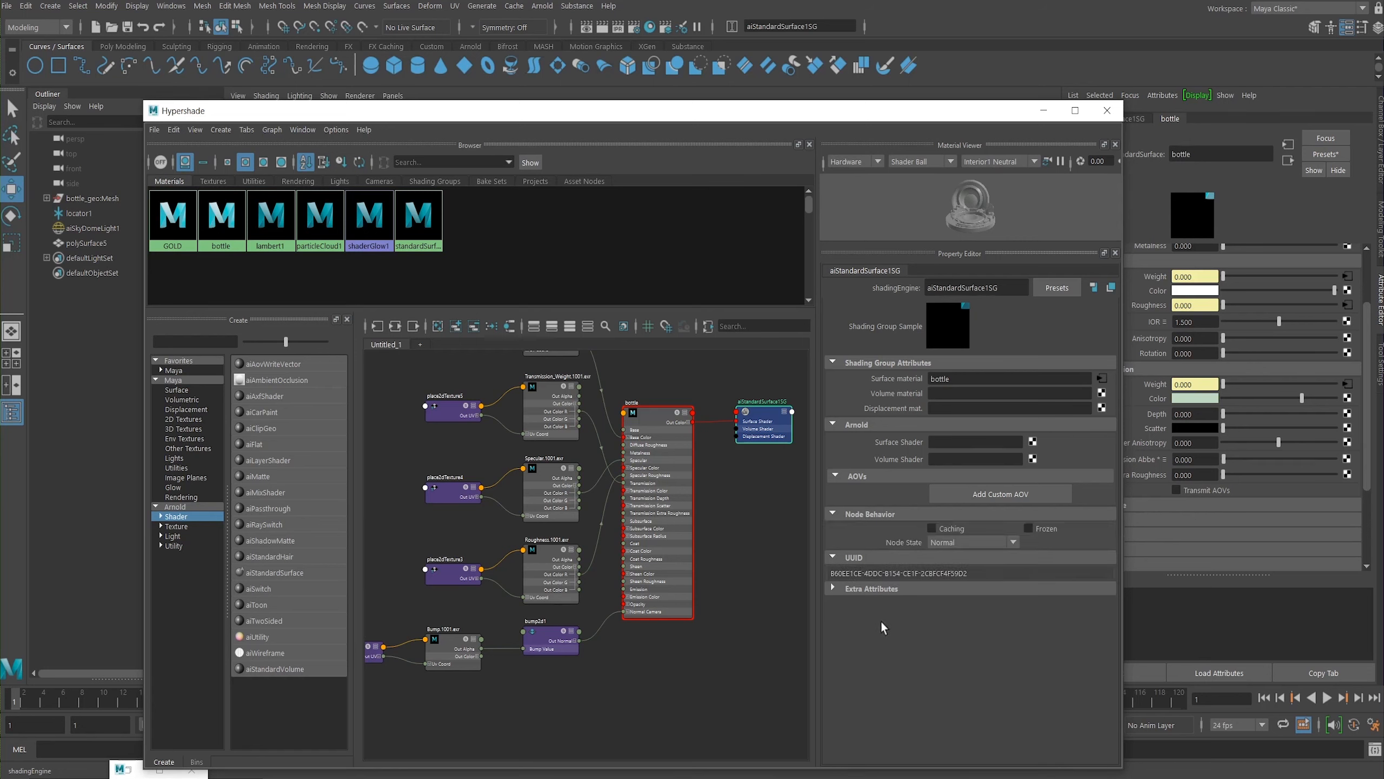
click(840, 426)
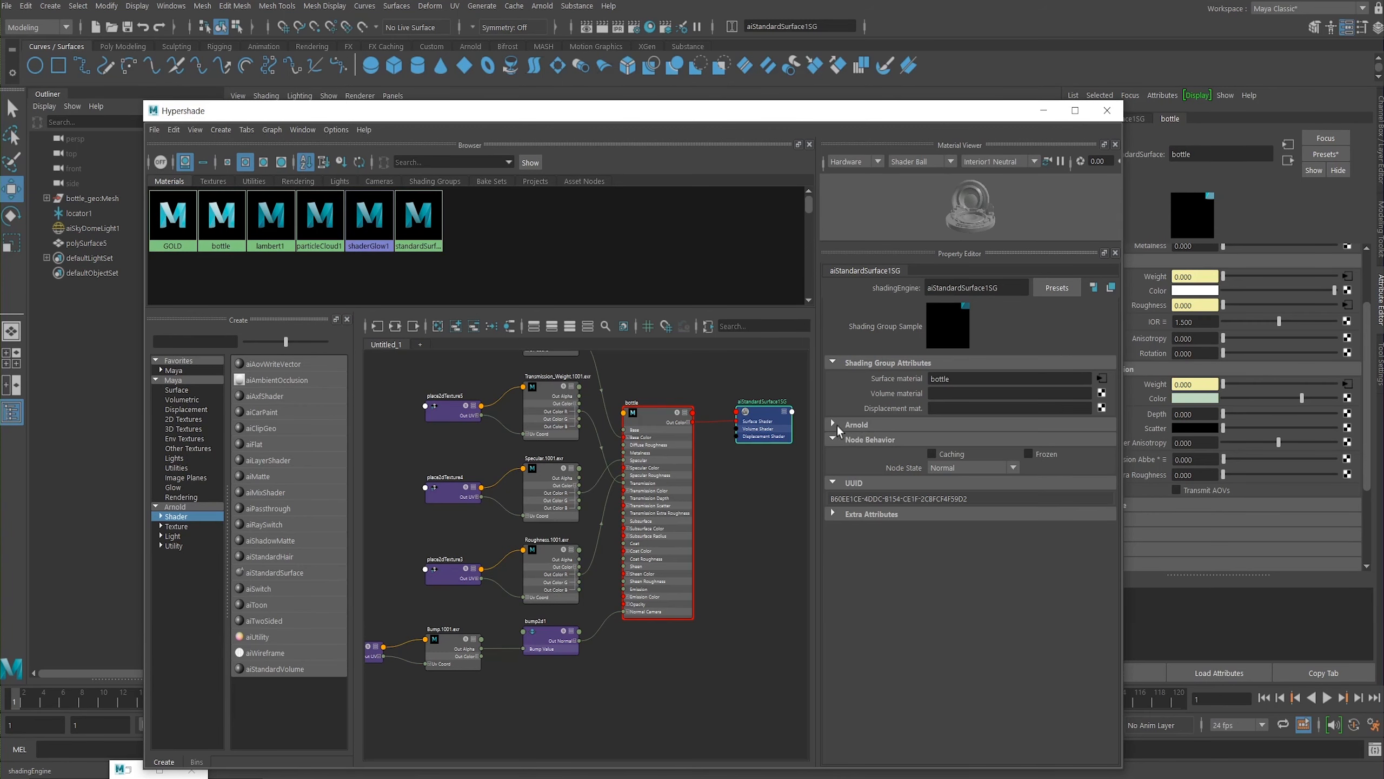
click(839, 427)
click(844, 426)
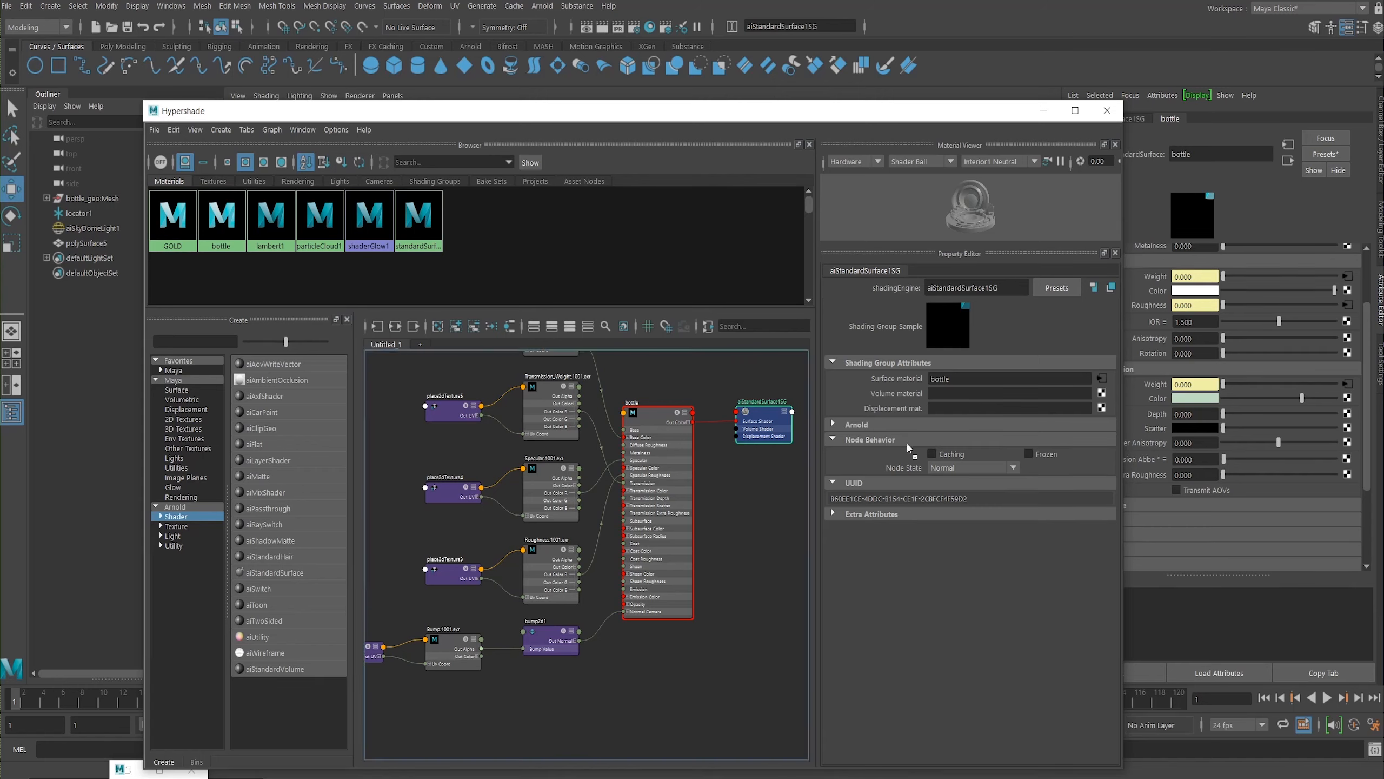
click(892, 408)
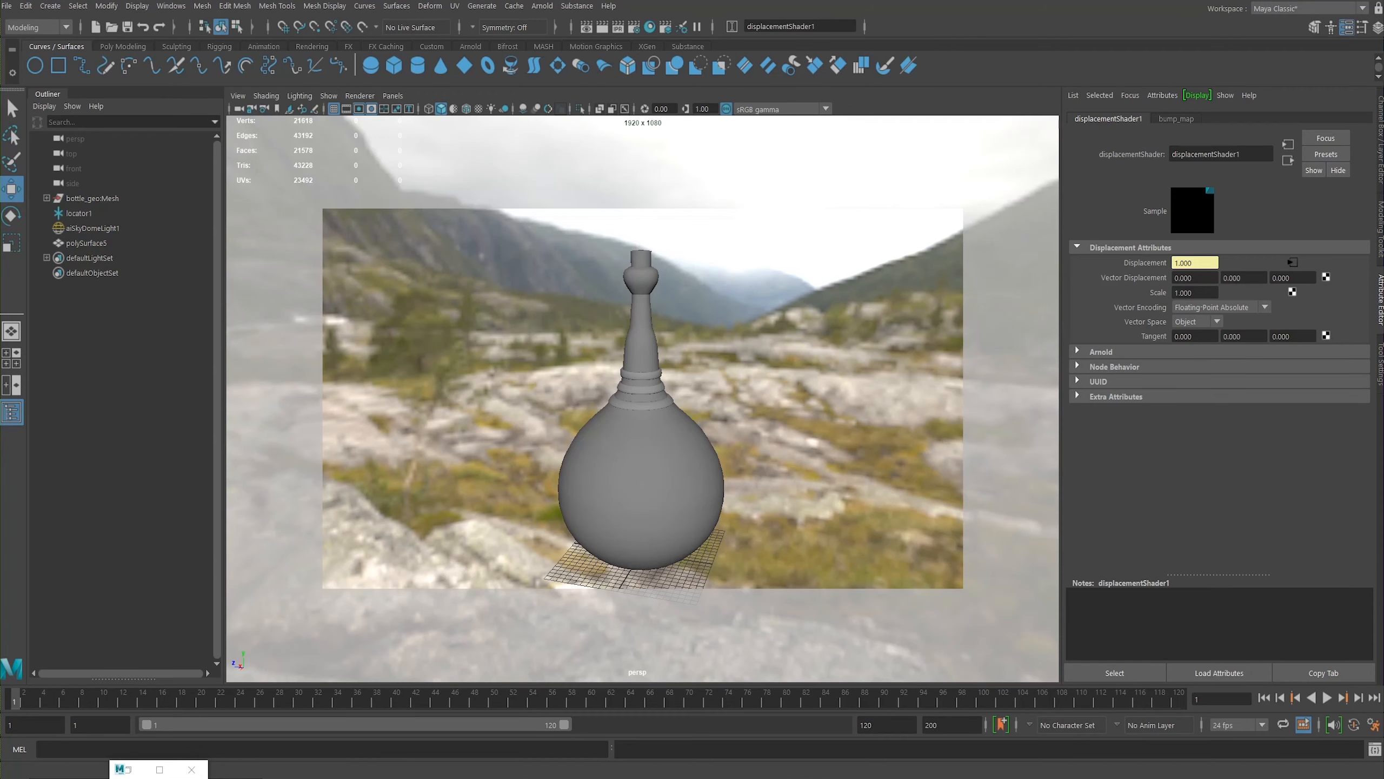
Step: Restore the Arnold RenderView window and update the full scene to render the displaced bottle
click(127, 769)
drag(691, 69, 788, 58)
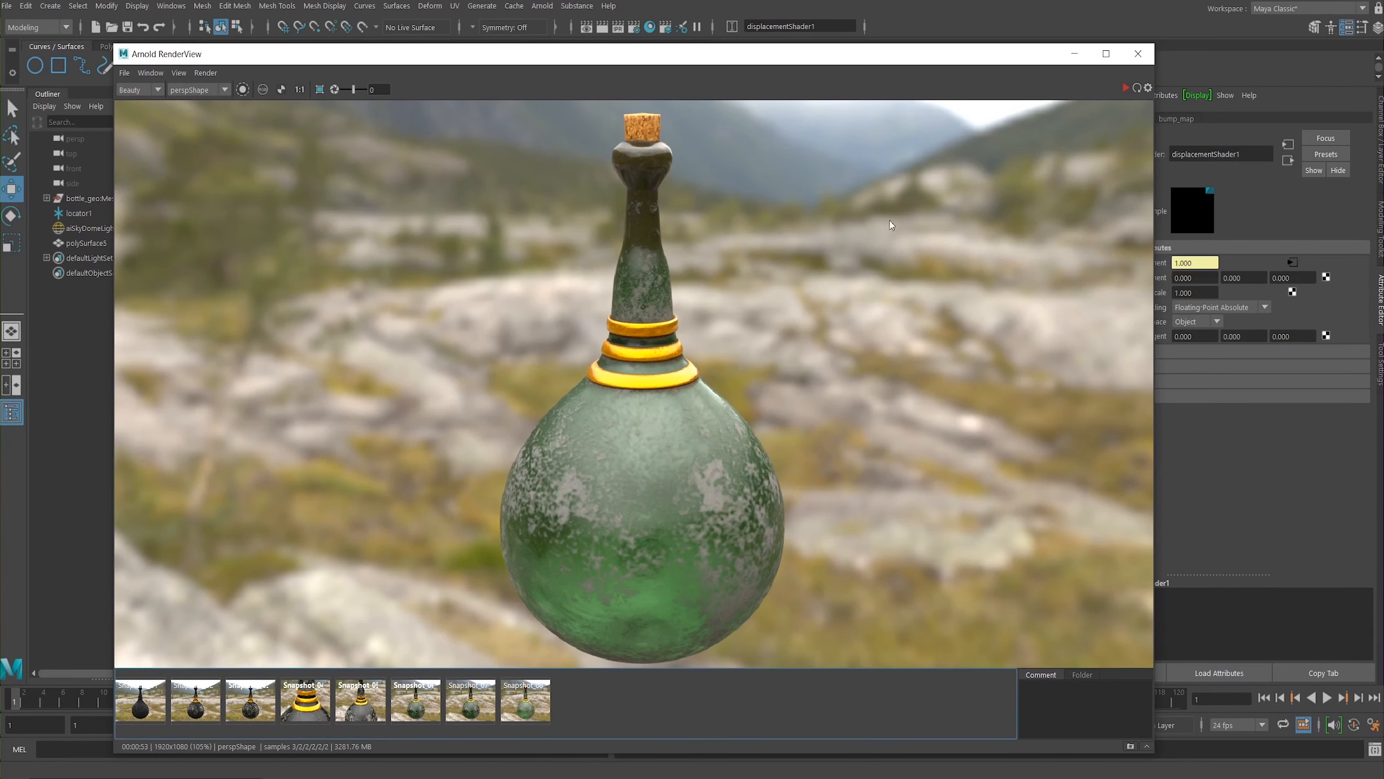
click(205, 73)
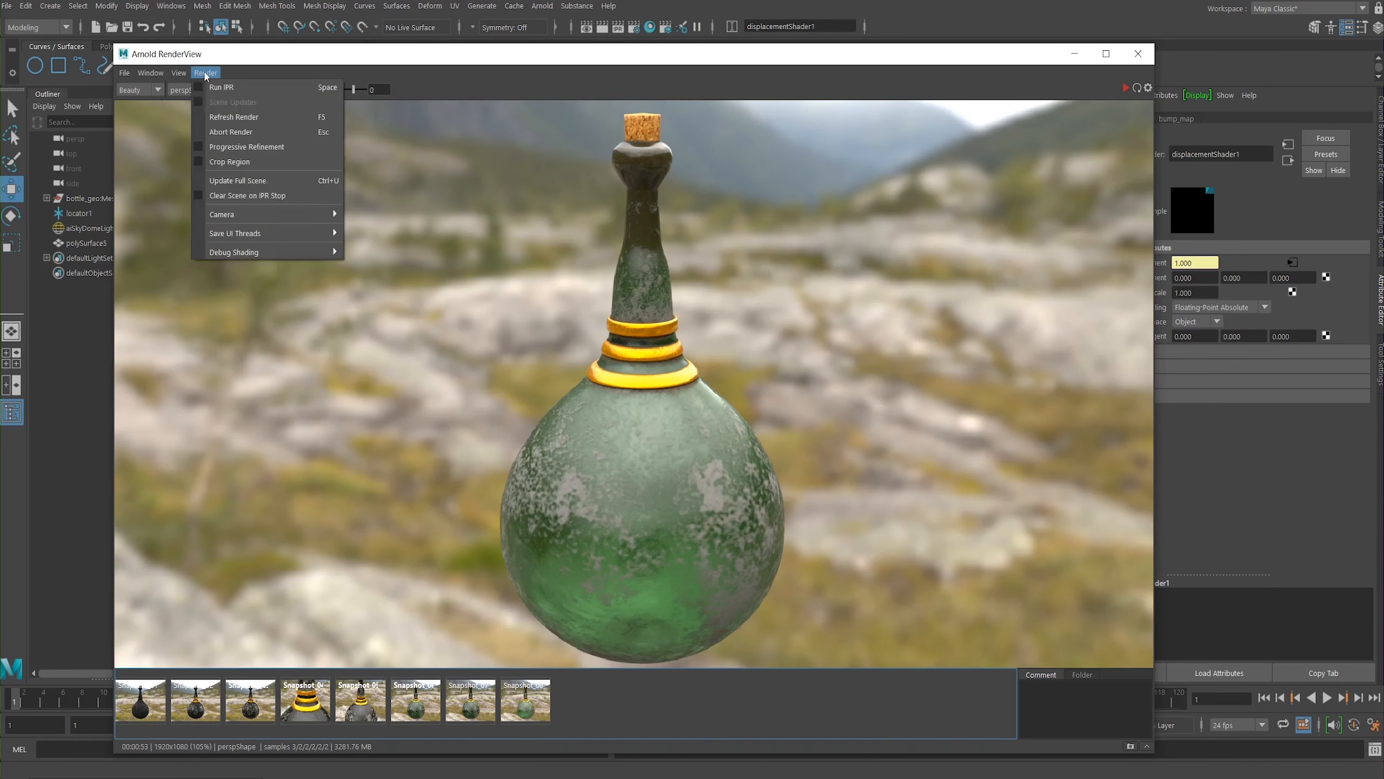
click(234, 184)
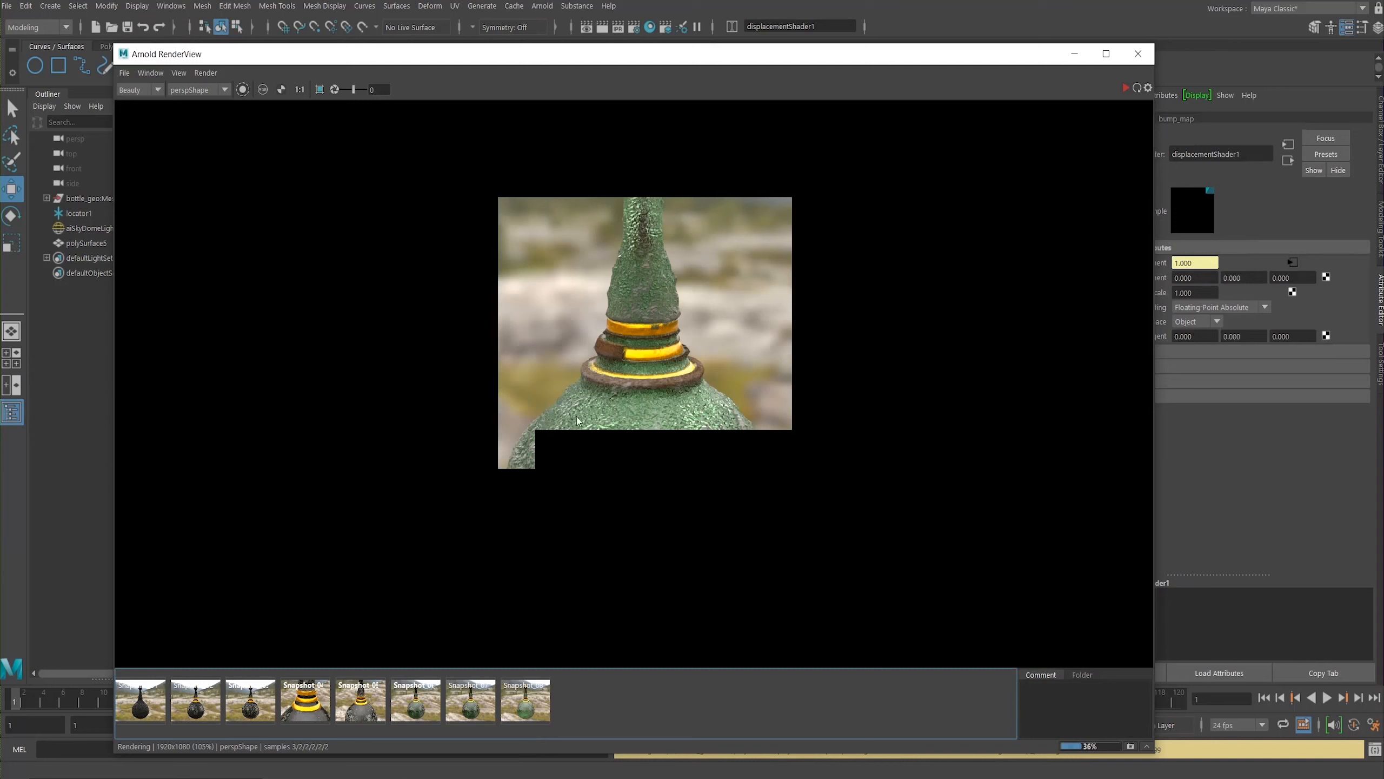
Step: Examine the displaced neck, gold rings and glass body closely in the progressing render
scroll(780, 427, up, 2)
middle_drag(780, 427, 670, 404)
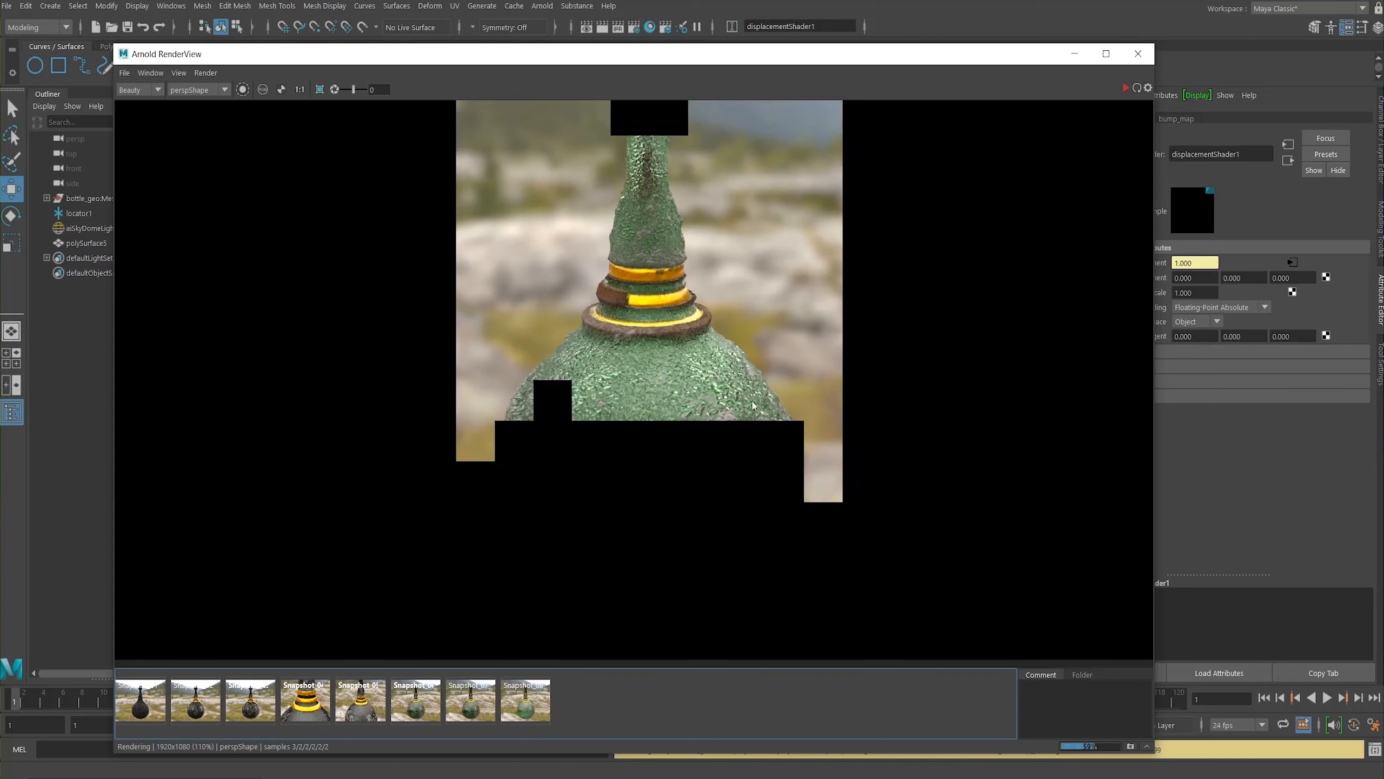
scroll(989, 510, up, 2)
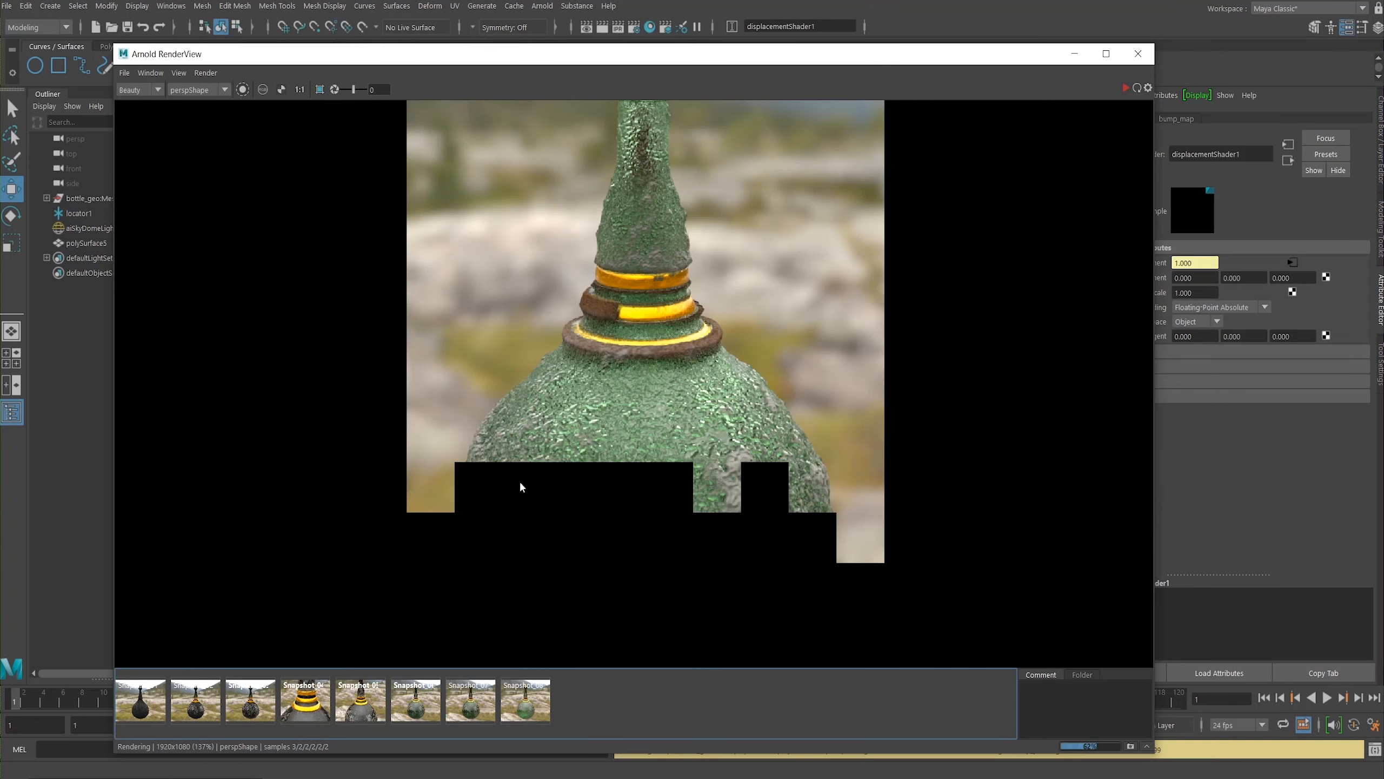
scroll(674, 489, up, 1)
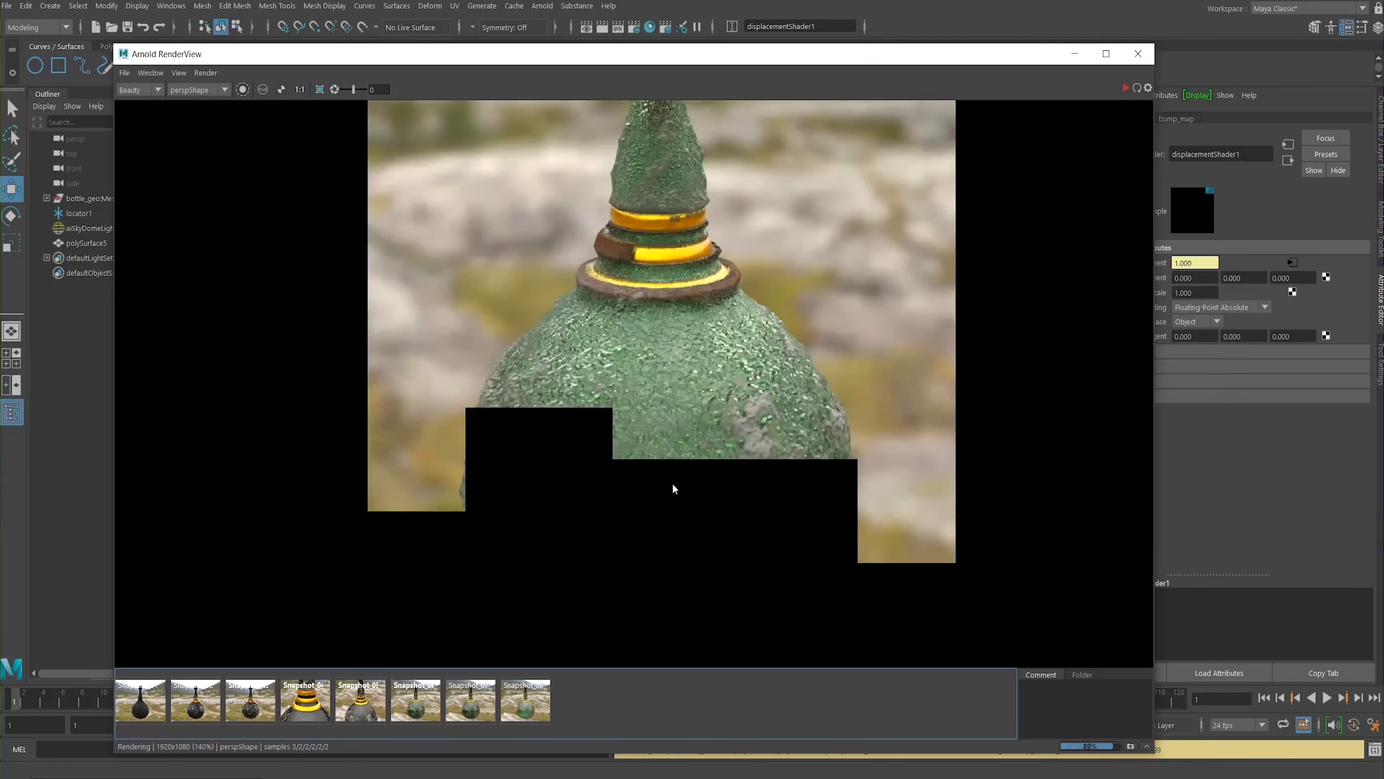
scroll(674, 489, up, 2)
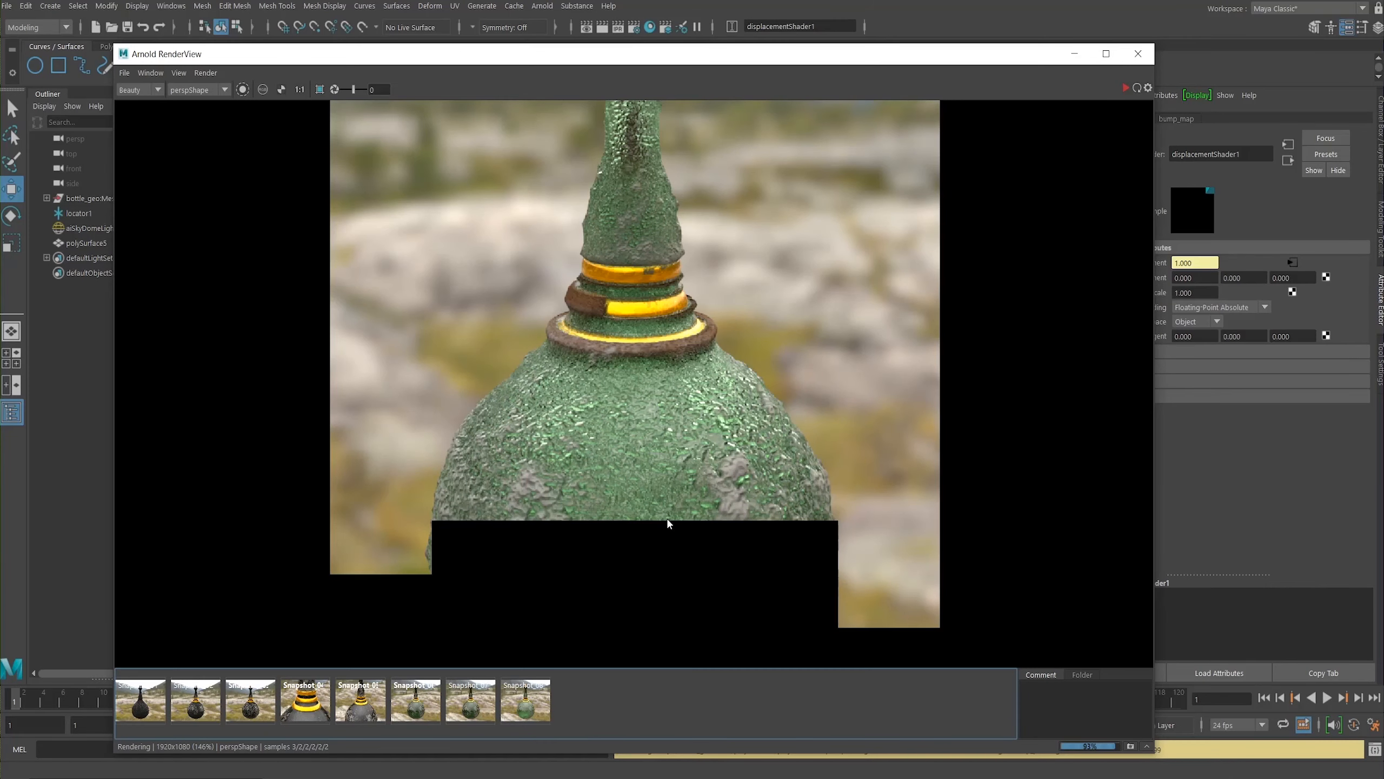
scroll(670, 524, down, 1)
mouse_move(598, 417)
middle_down()
mouse_move(623, 526)
mouse_move(609, 426)
middle_up()
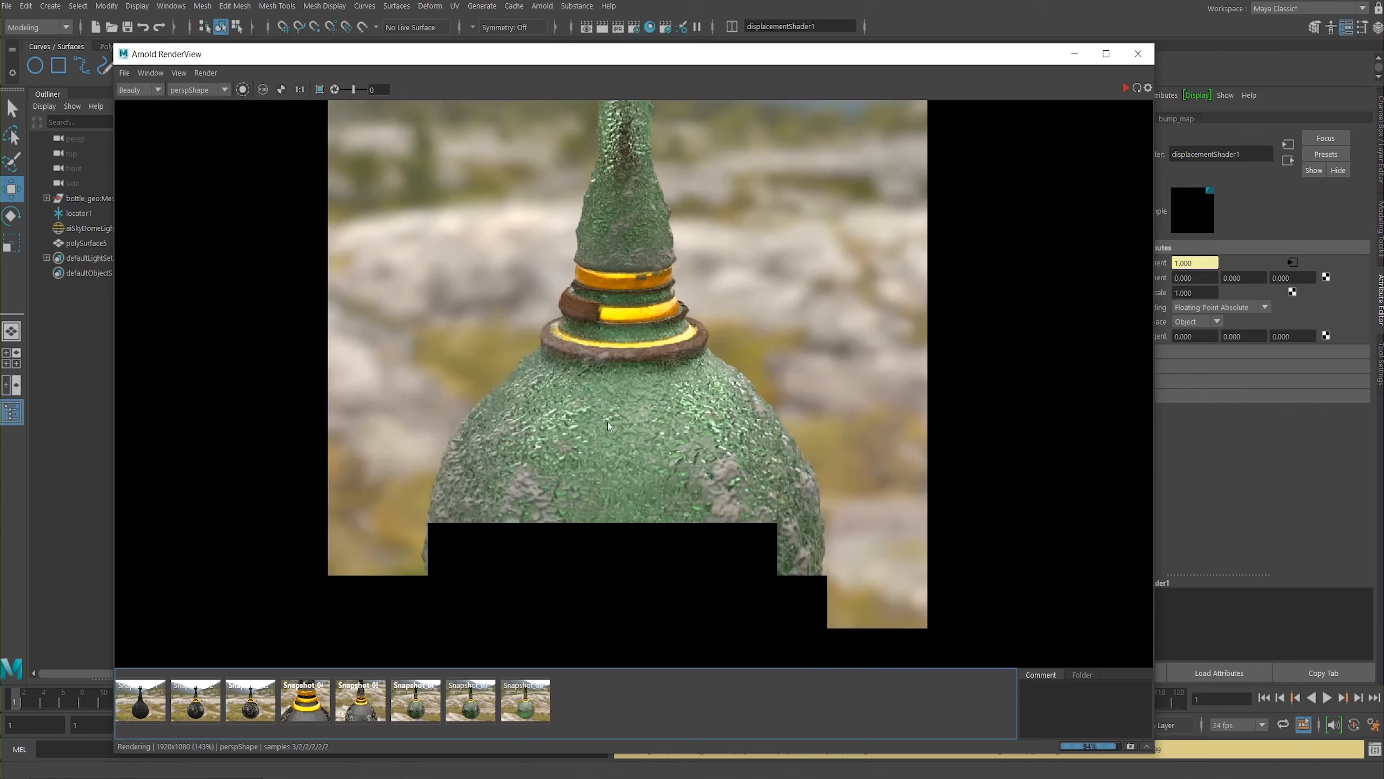
scroll(605, 417, down, 3)
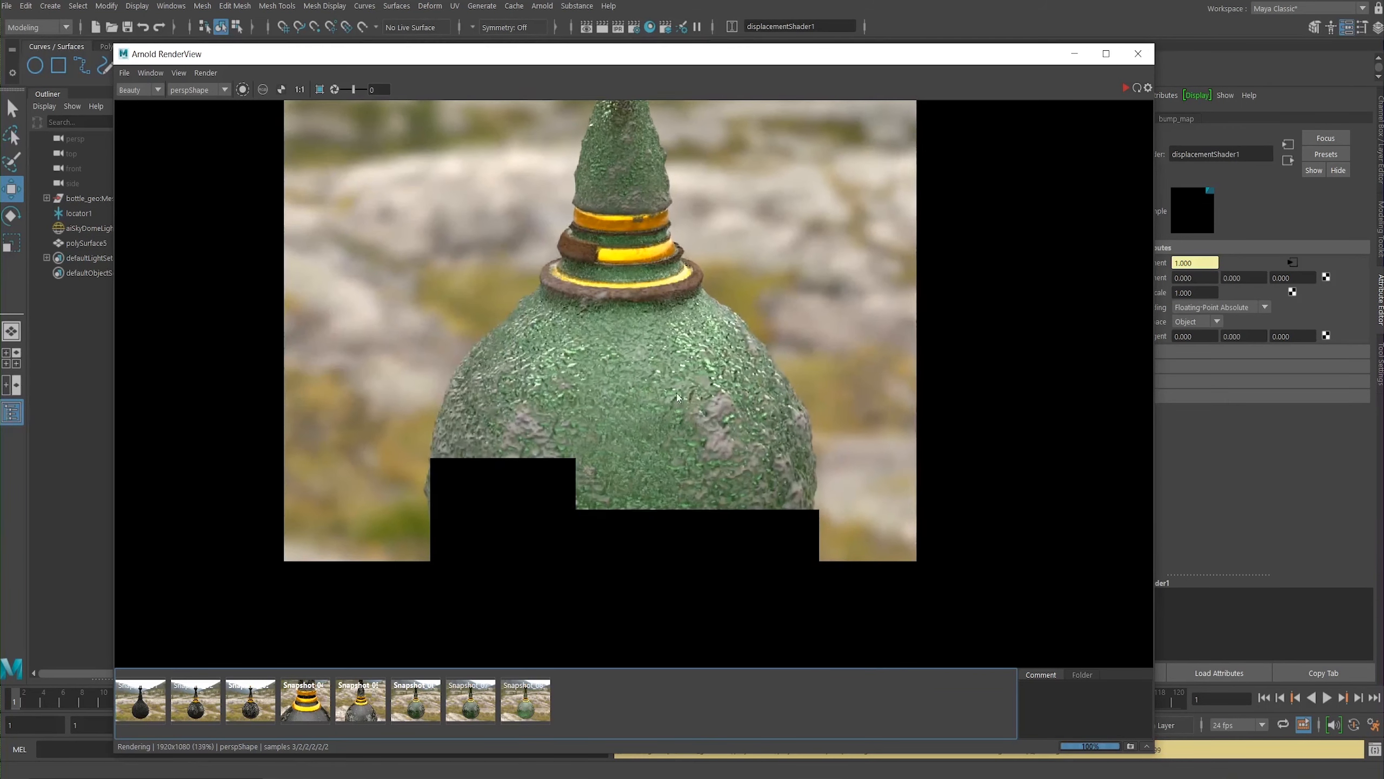
scroll(685, 426, up, 1)
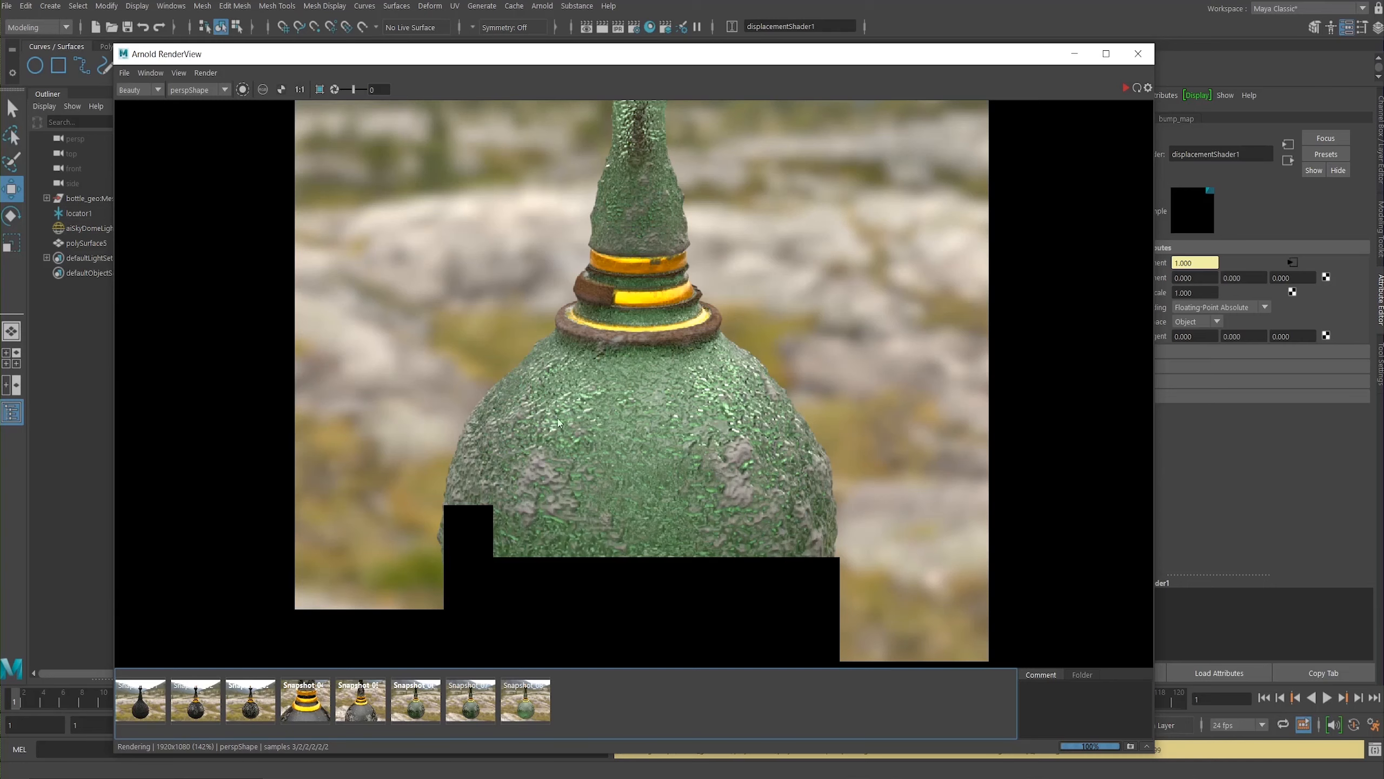
scroll(572, 412, down, 1)
middle_drag(571, 413, 591, 355)
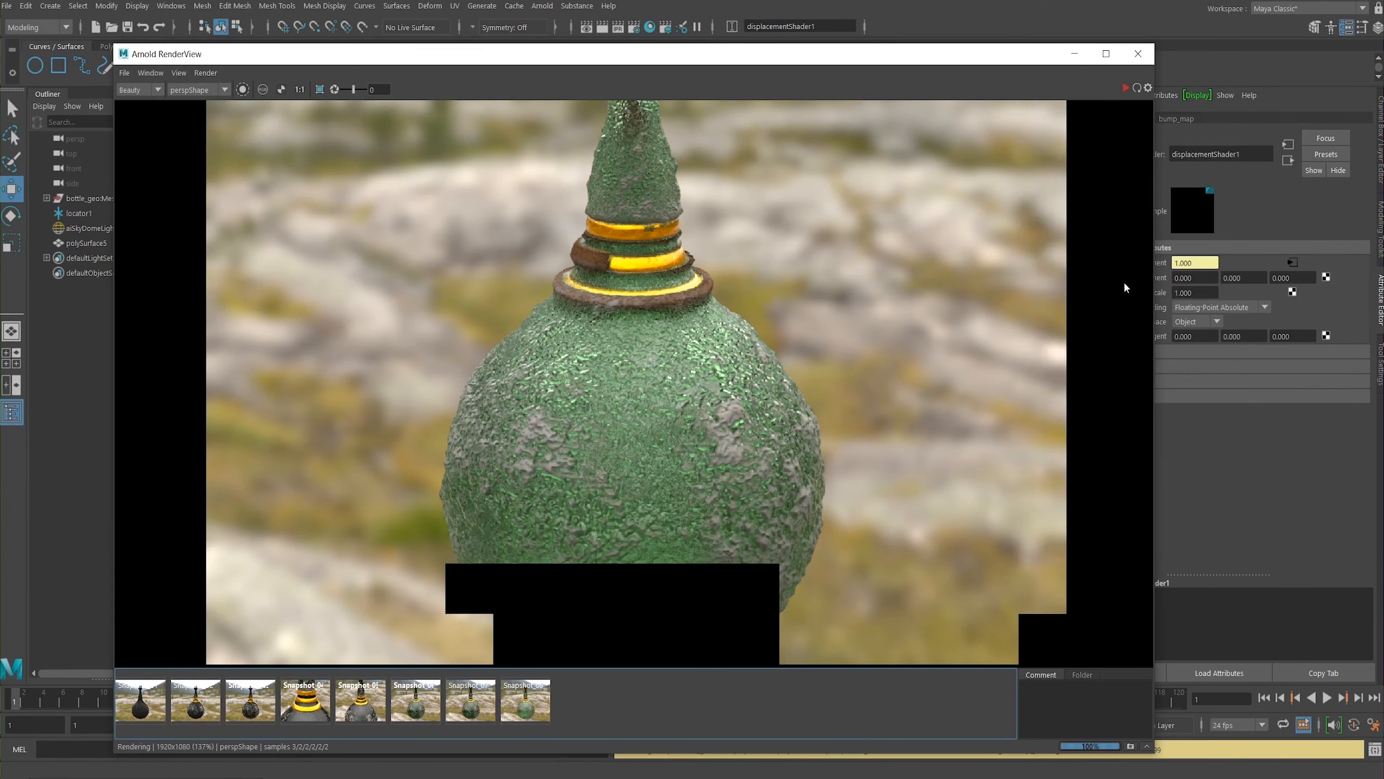
Step: Stop the render, store a snapshot of the displaced bottle and compare it with the previous snapshot
click(1123, 86)
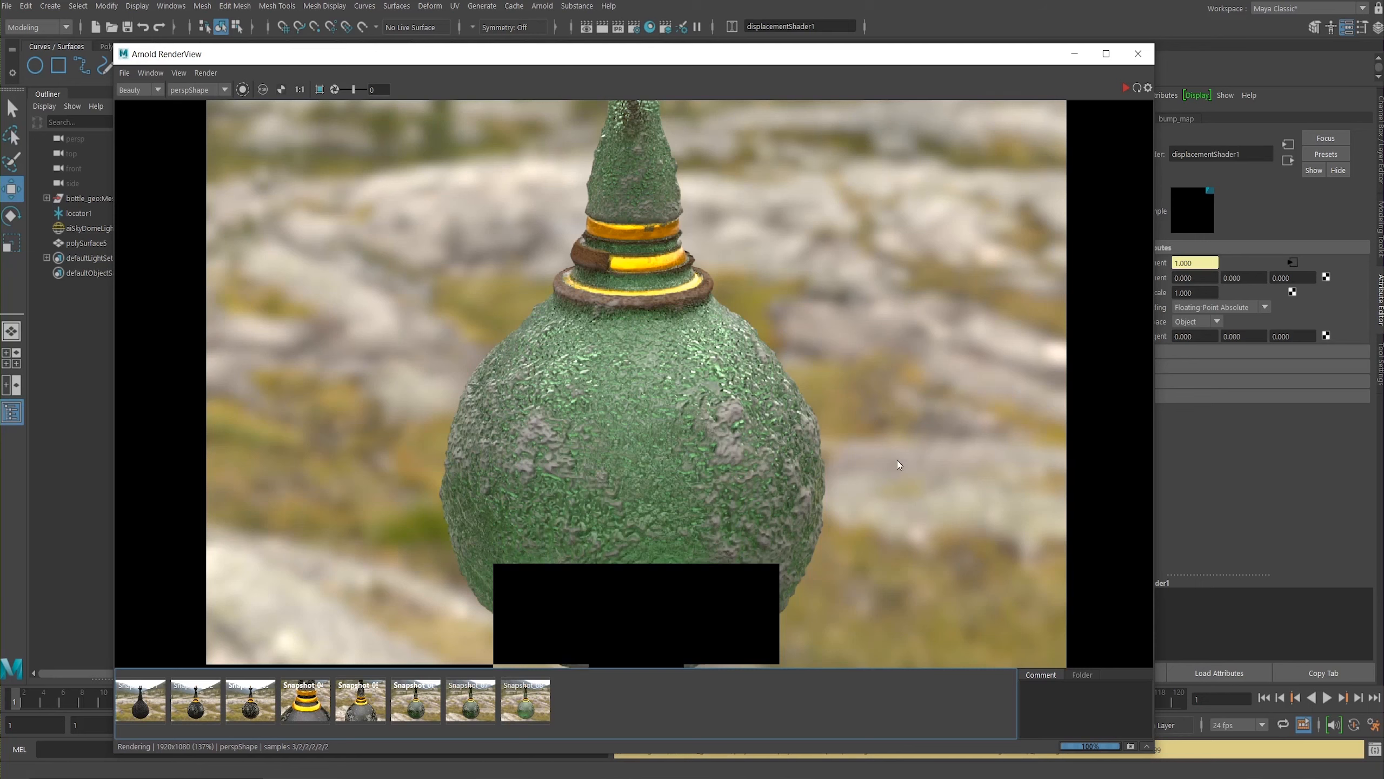
click(1130, 746)
click(528, 707)
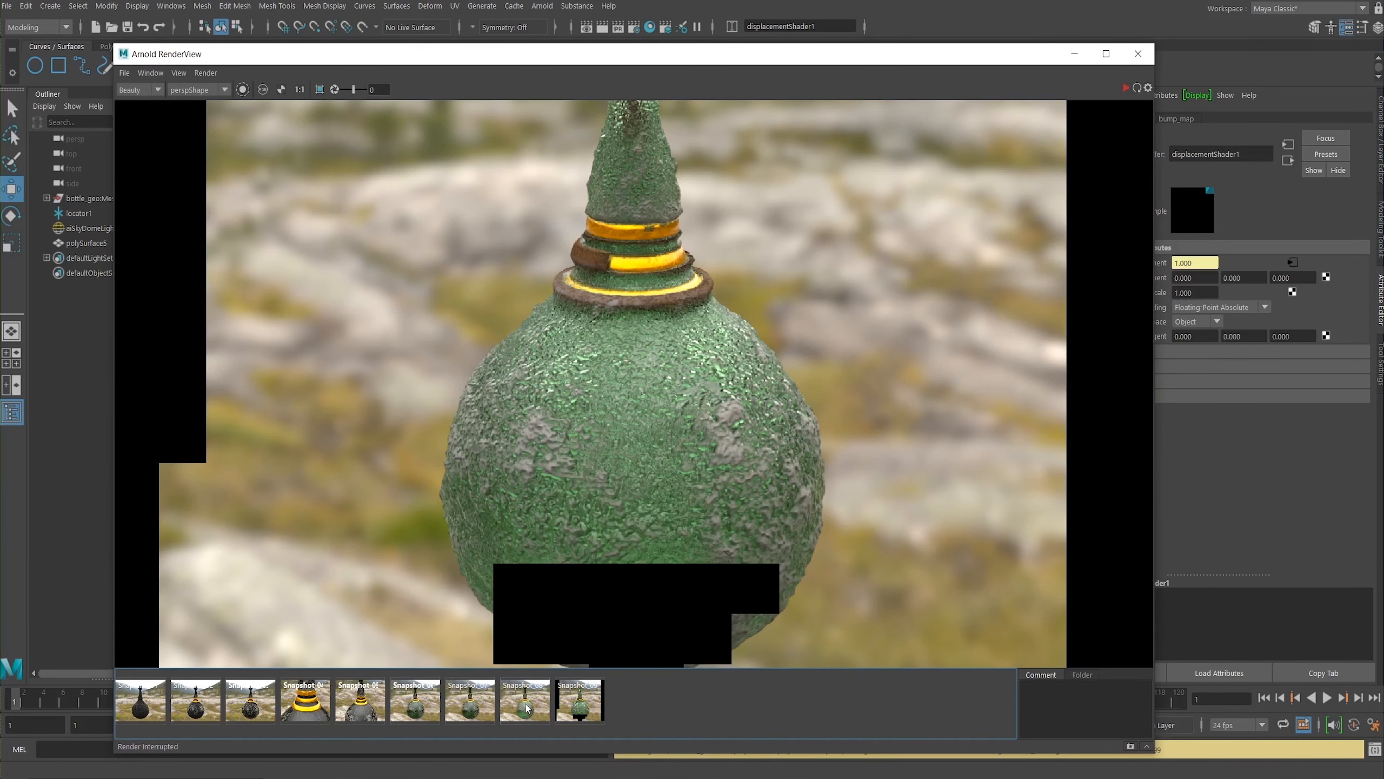
click(526, 707)
click(522, 708)
click(524, 689)
Step: Bring the Hypershade into view, set the displacement shader's scale to 0.1 and move the window away again
drag(1383, 131, 616, 92)
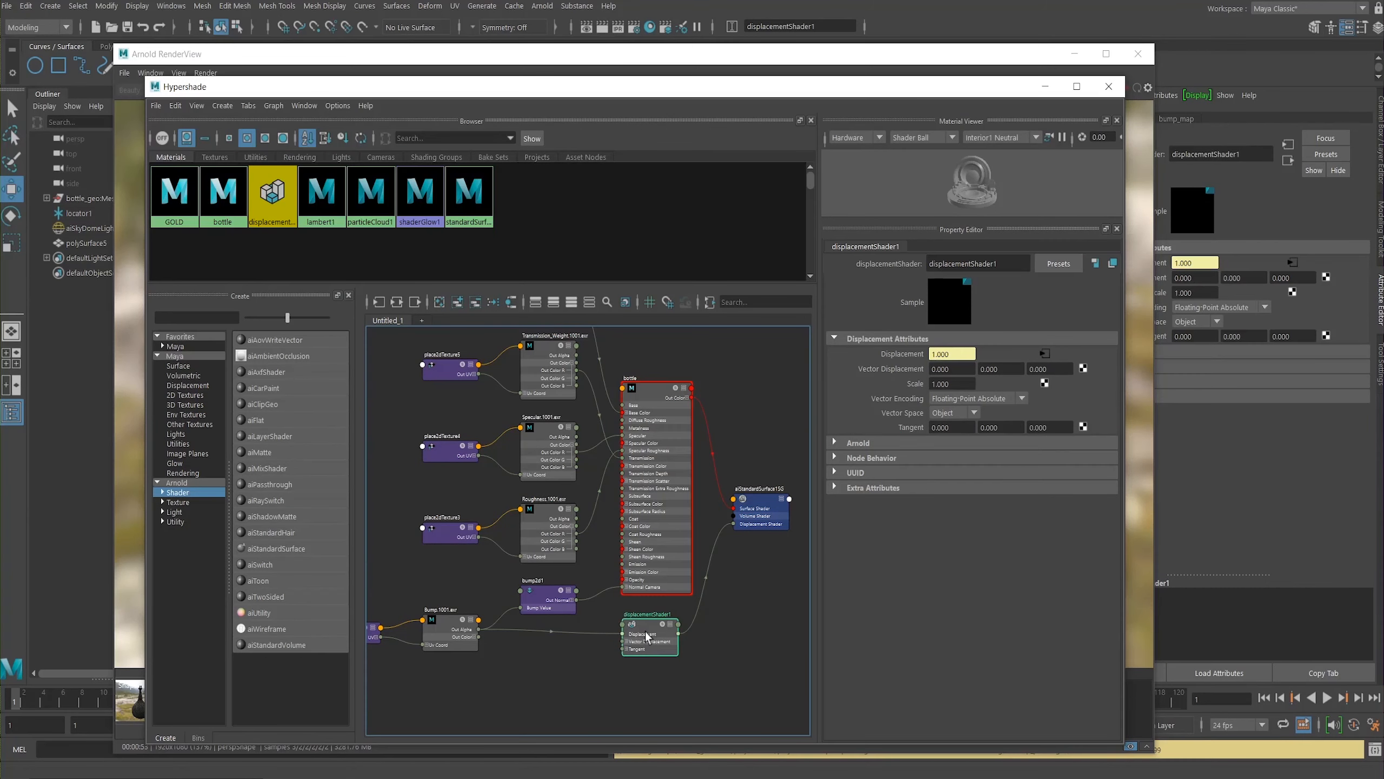
click(951, 383)
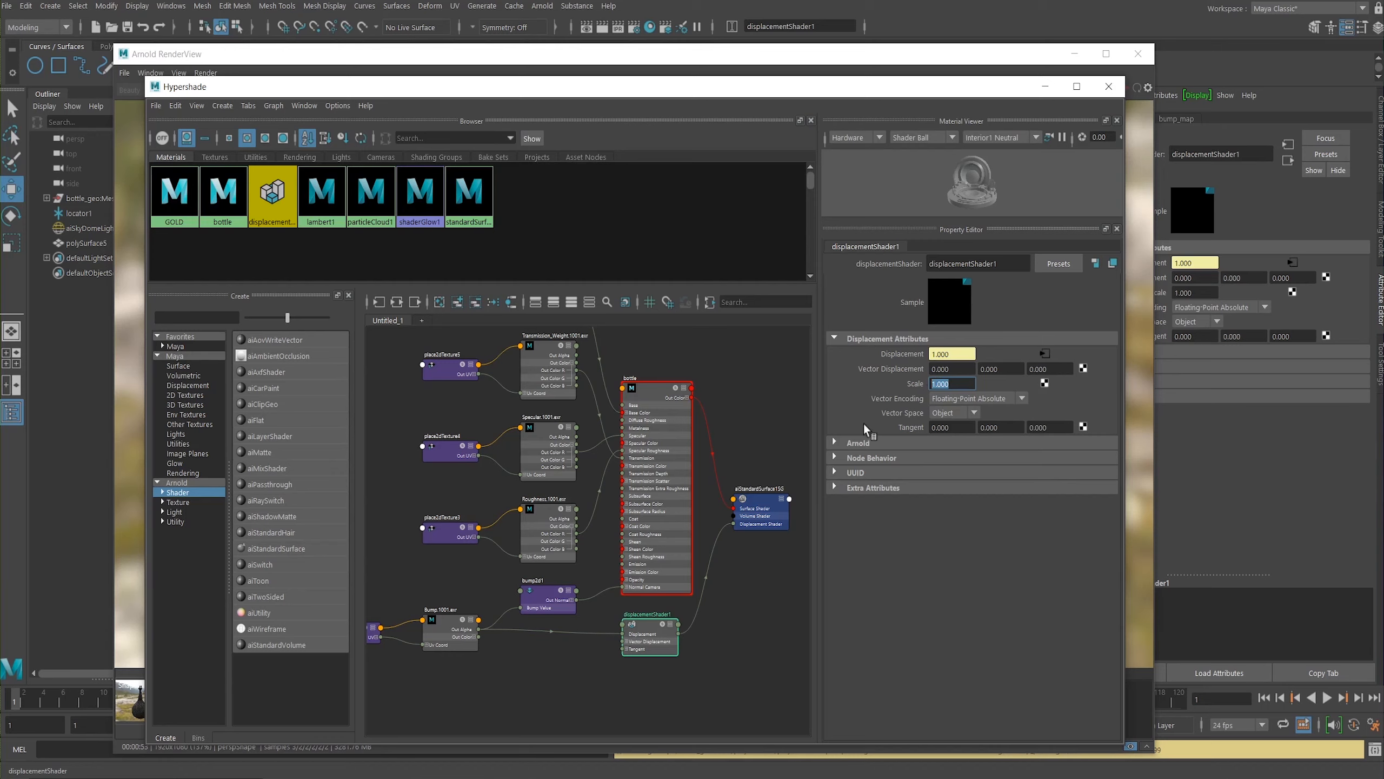
key(Return)
drag(840, 87, 1383, 91)
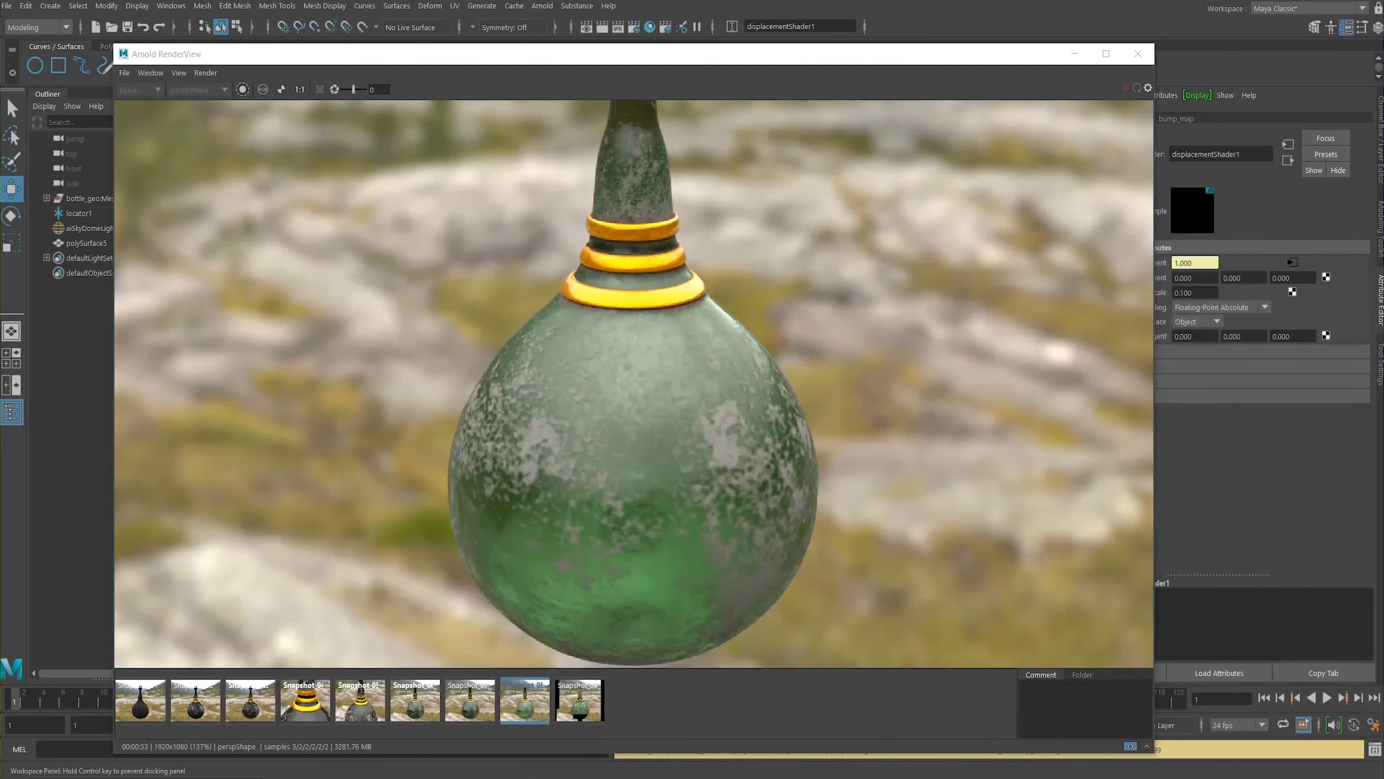
Step: Leave the stored snapshot and update the full scene to render the bottle with the reduced displacement scale
click(527, 701)
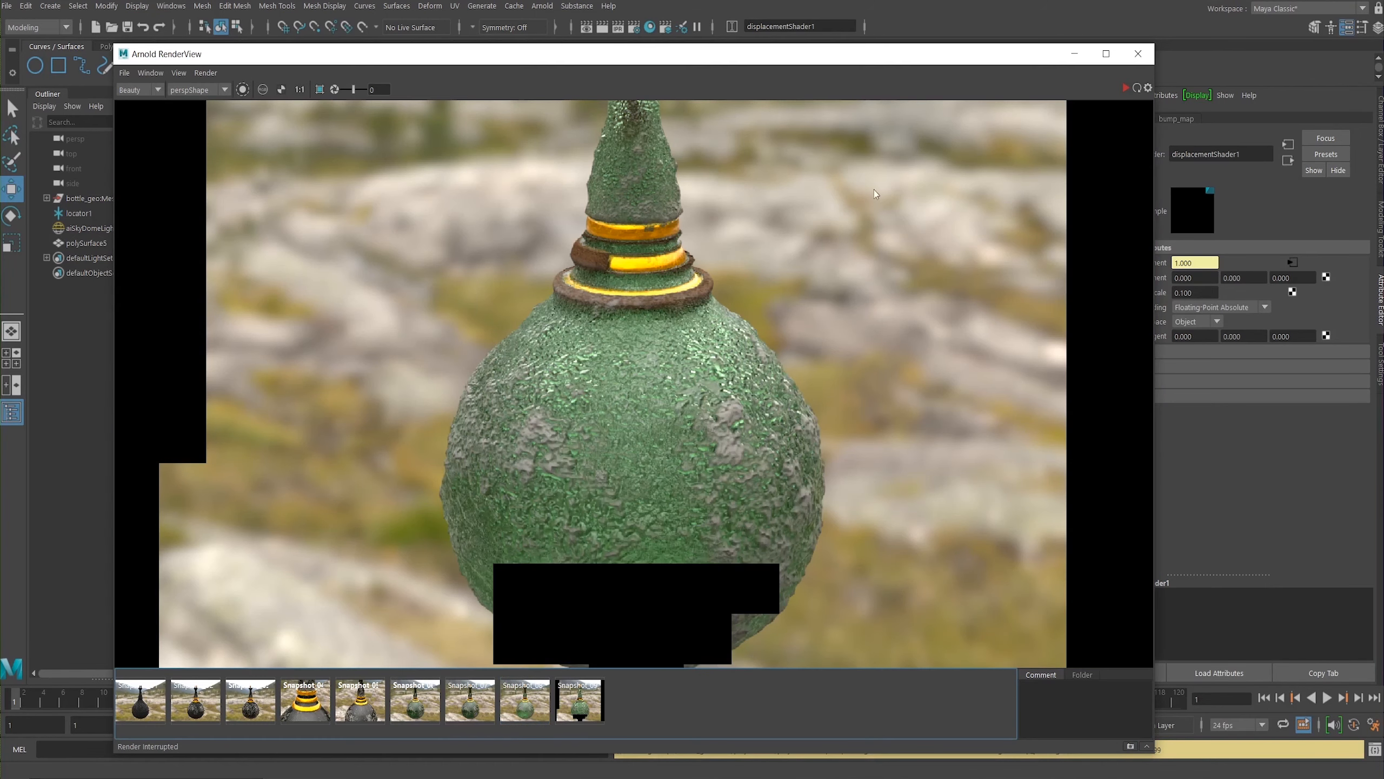
click(205, 72)
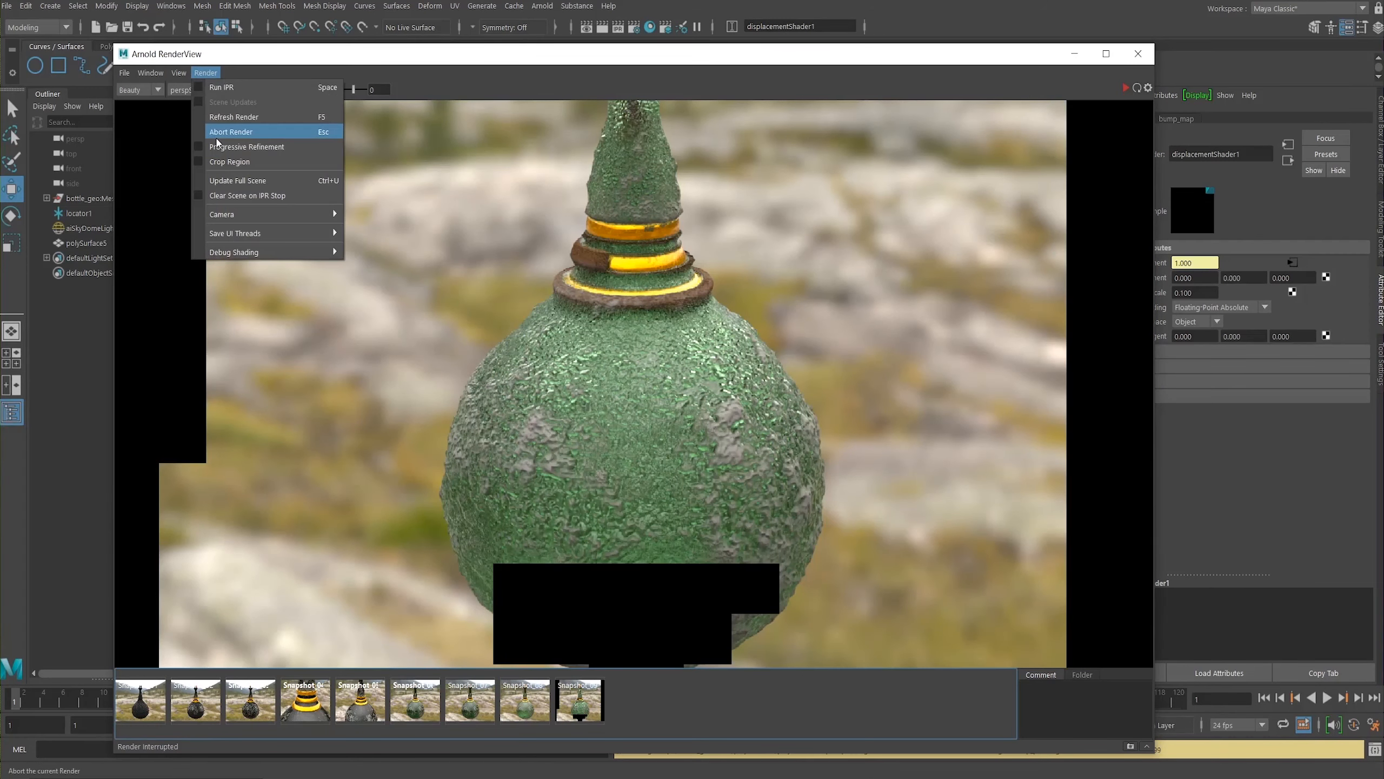
click(225, 181)
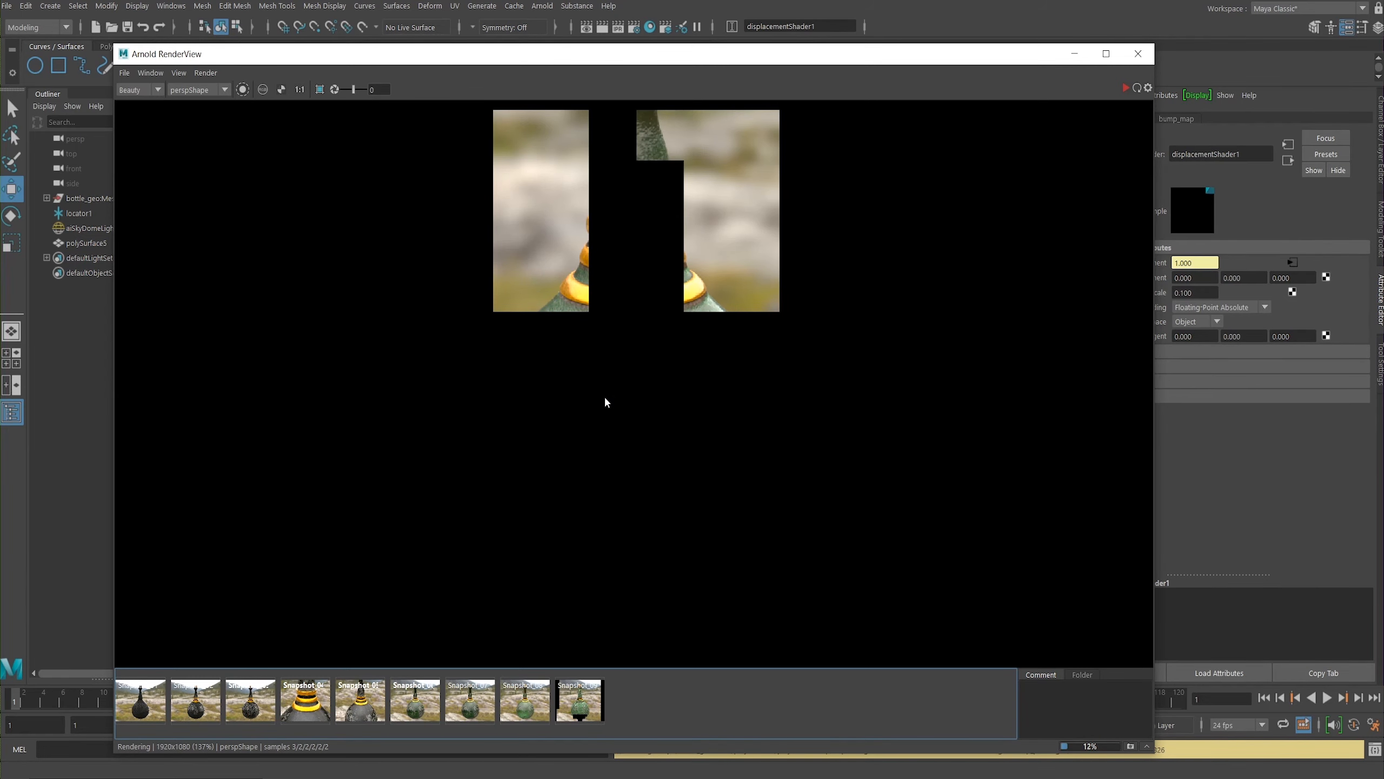
Step: Enlarge the render window to full screen and compare the progressing render with the snapshot stored before the displaced one
double_click(523, 54)
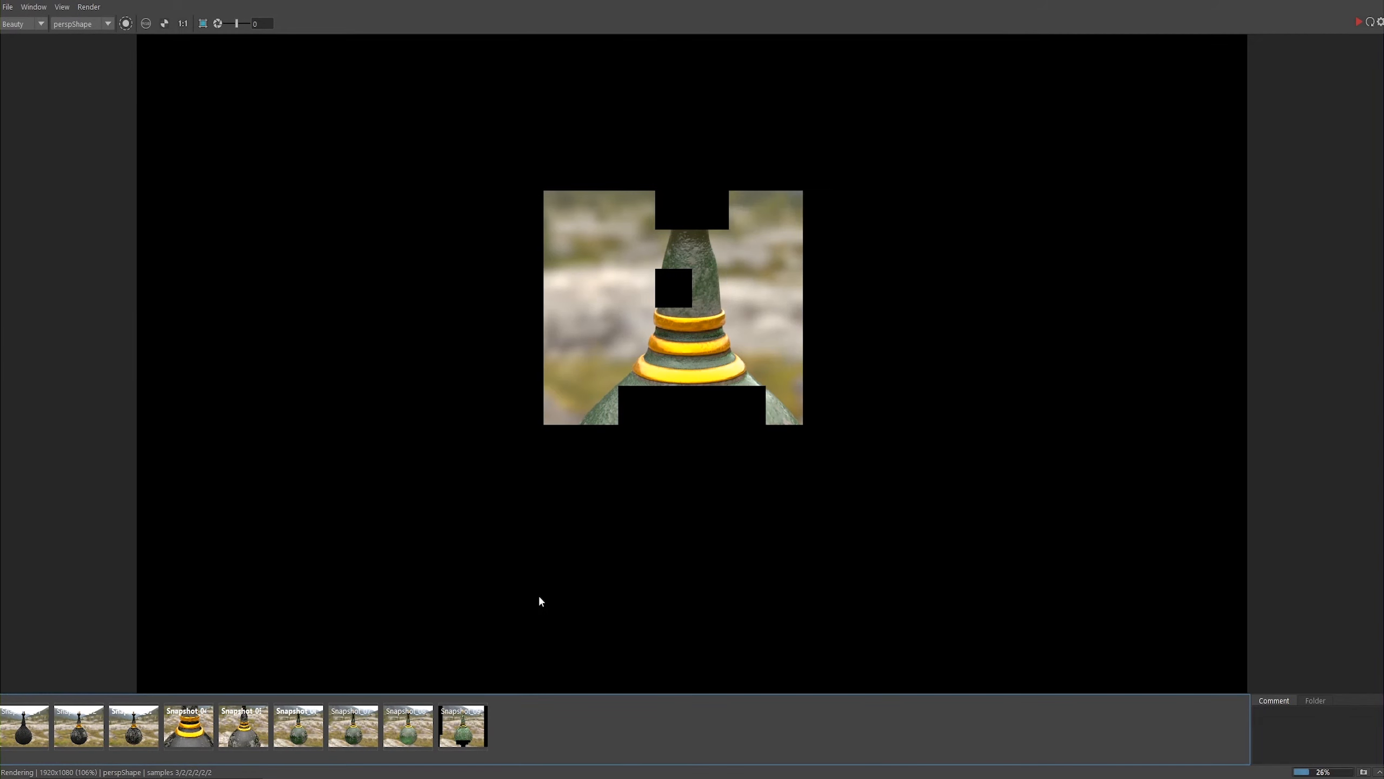
click(397, 735)
click(393, 737)
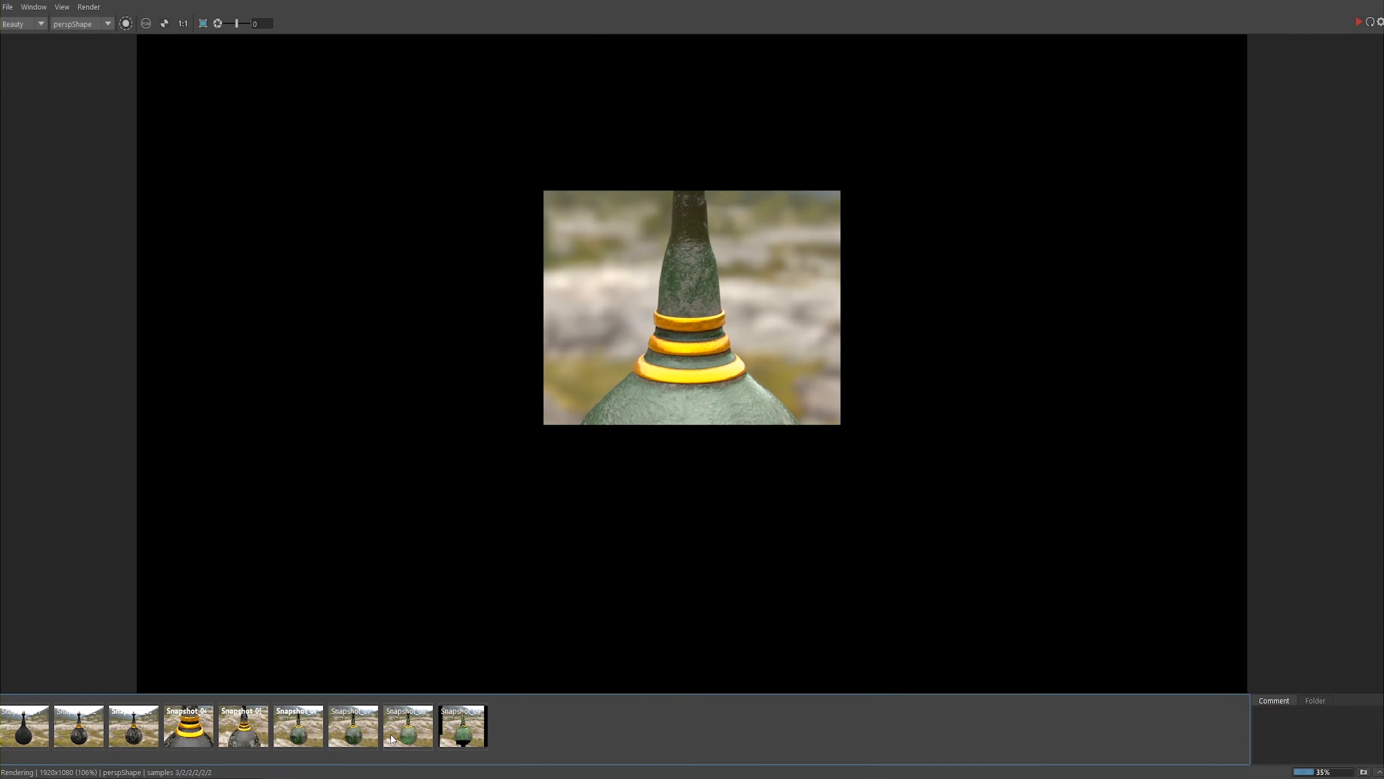
click(393, 739)
click(394, 739)
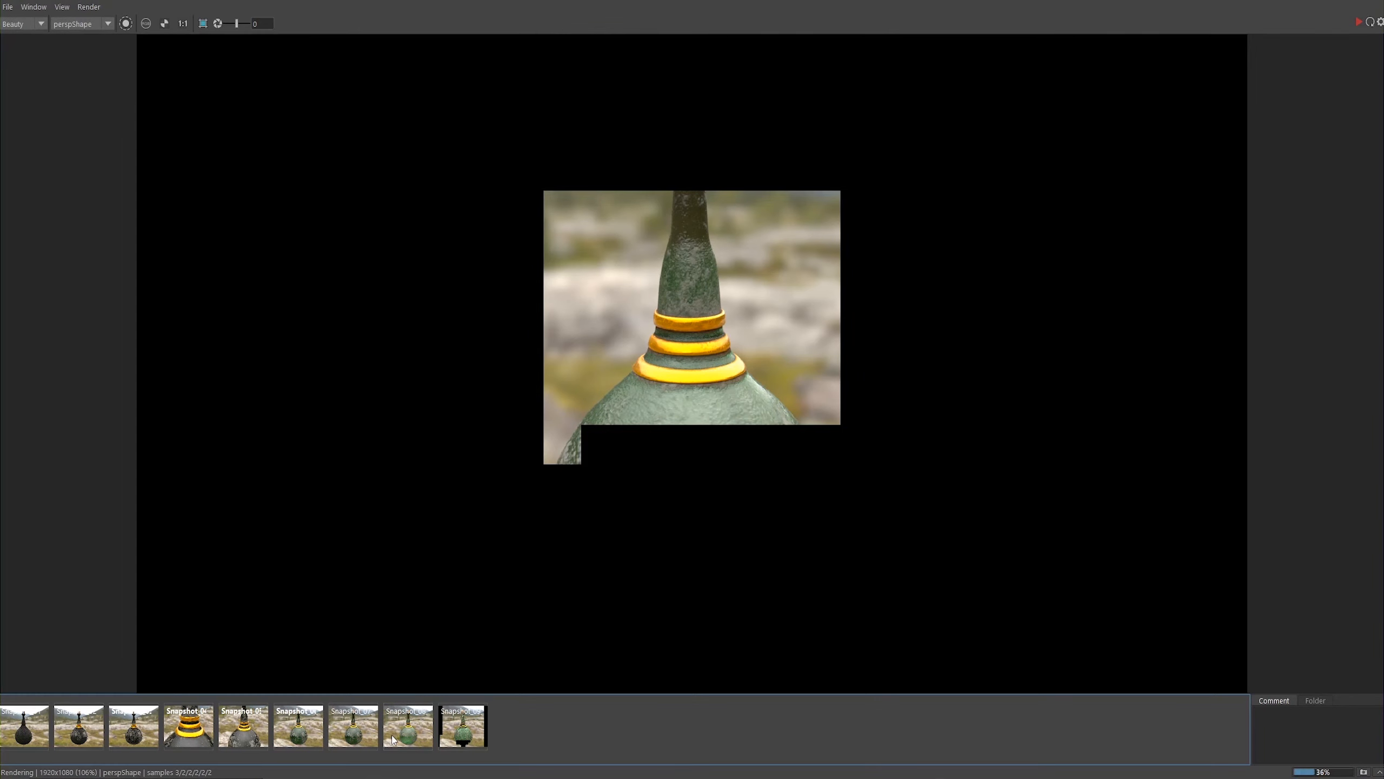
click(395, 738)
click(398, 739)
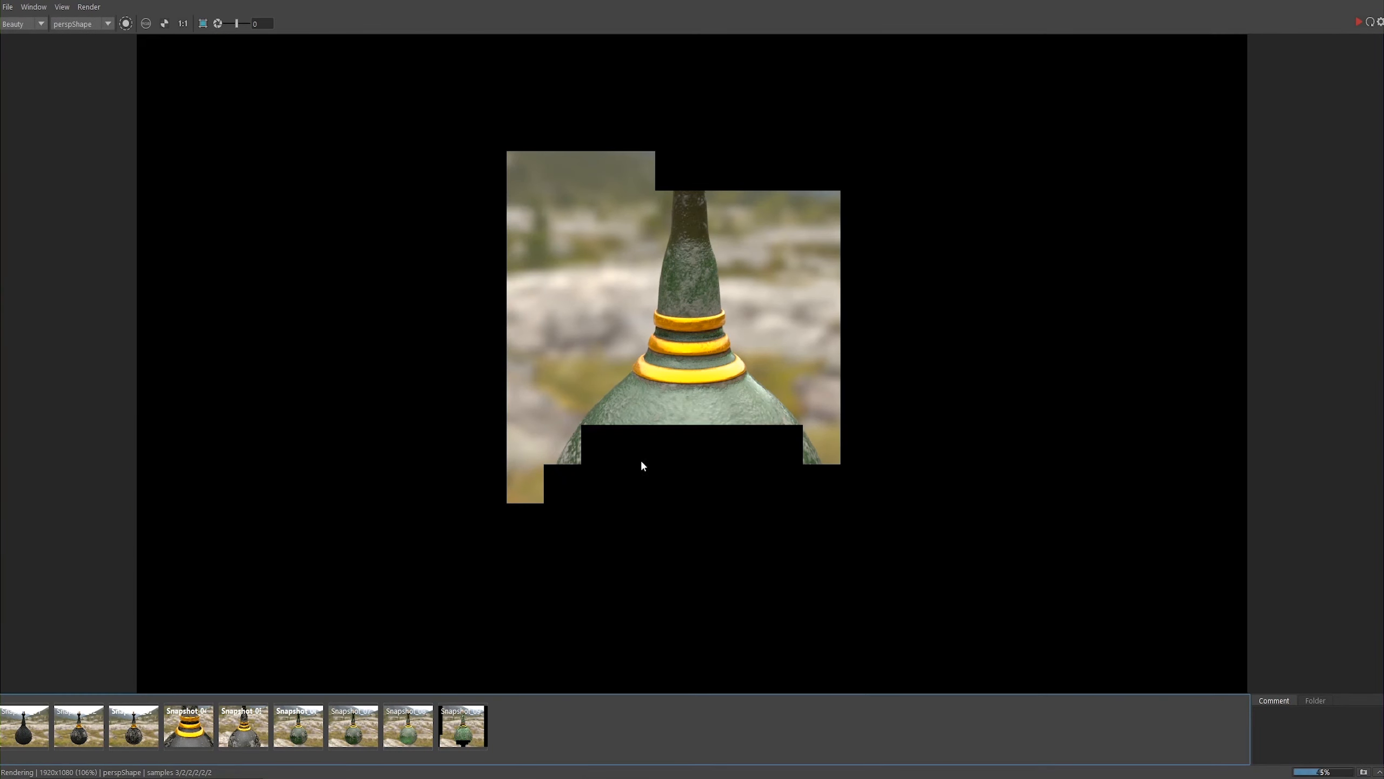
Step: Examine the neck, gold rings and glass body at the reduced displacement scale in the progressing render
scroll(512, 371, up, 5)
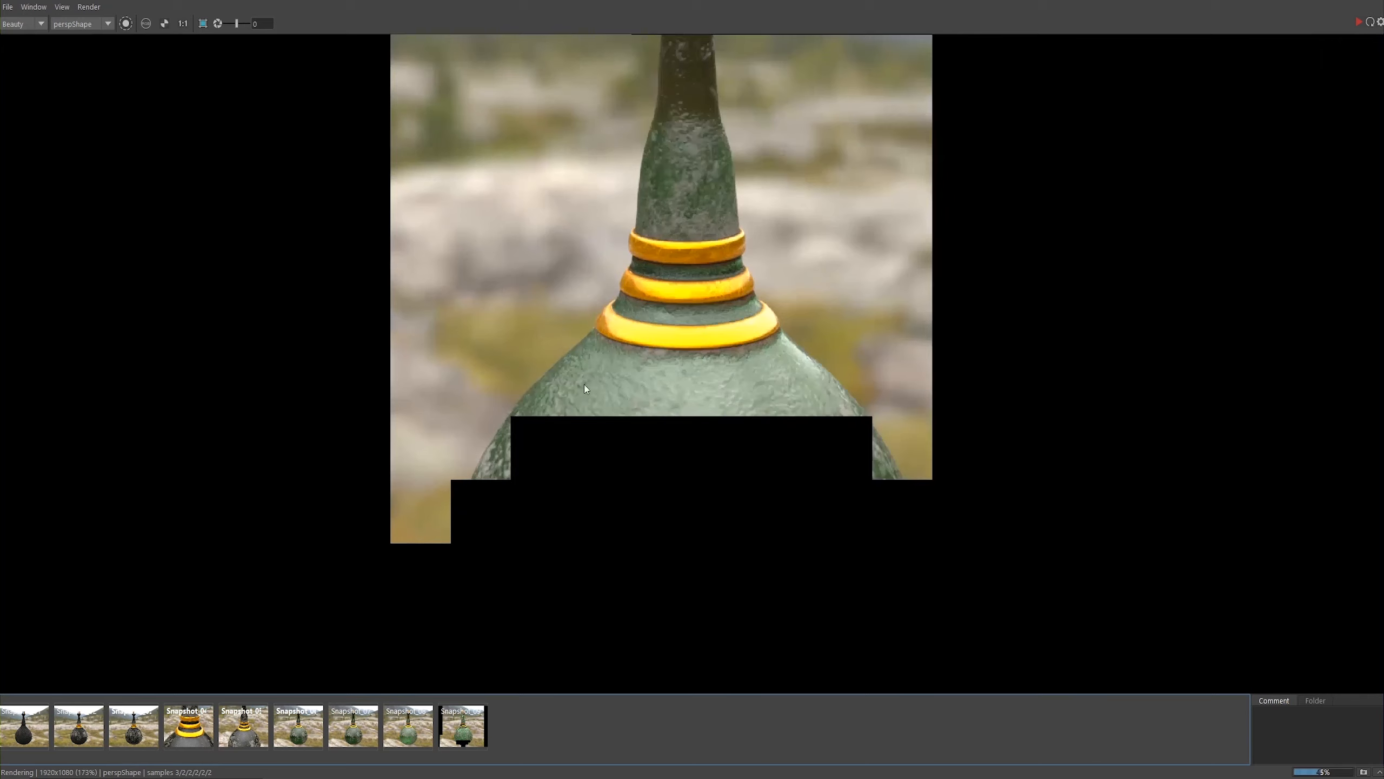
scroll(797, 455, up, 2)
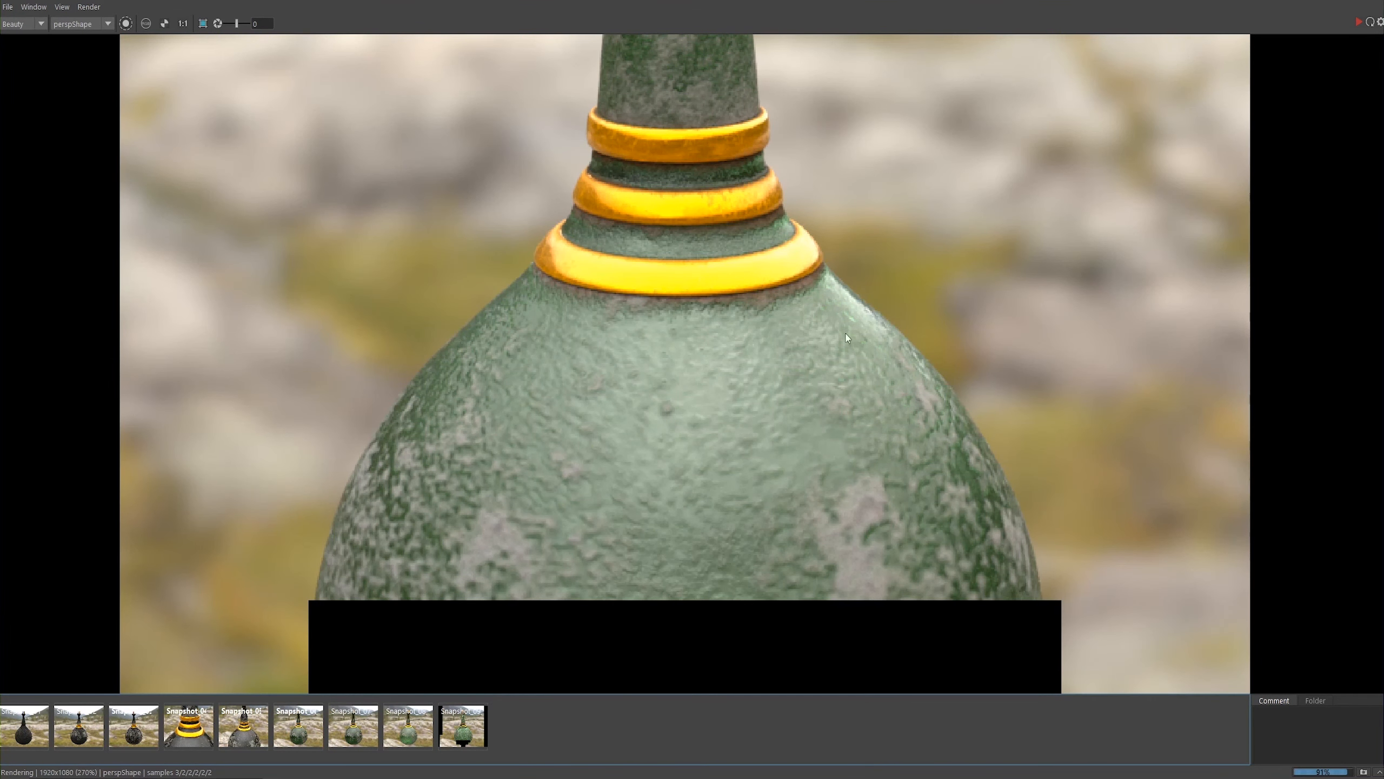
scroll(733, 547, down, 1)
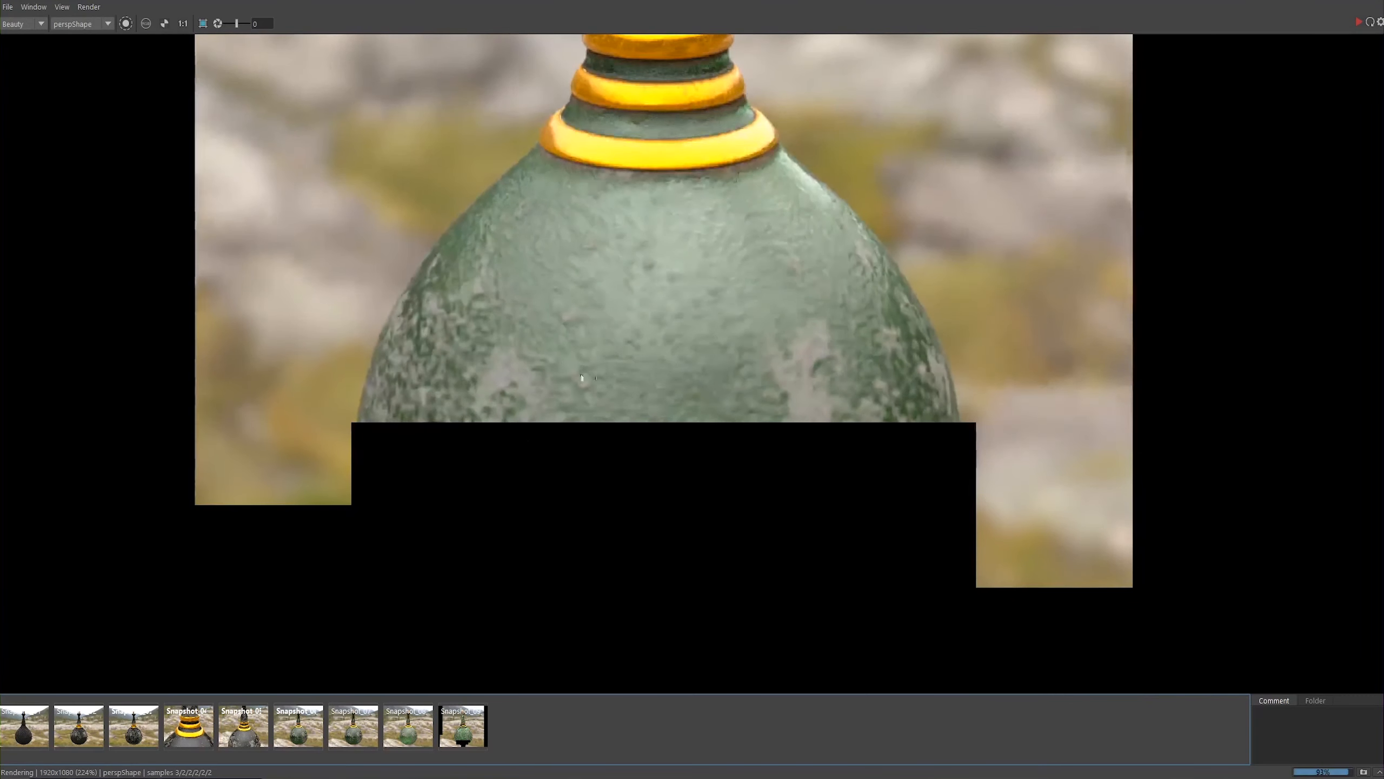
scroll(545, 419, down, 1)
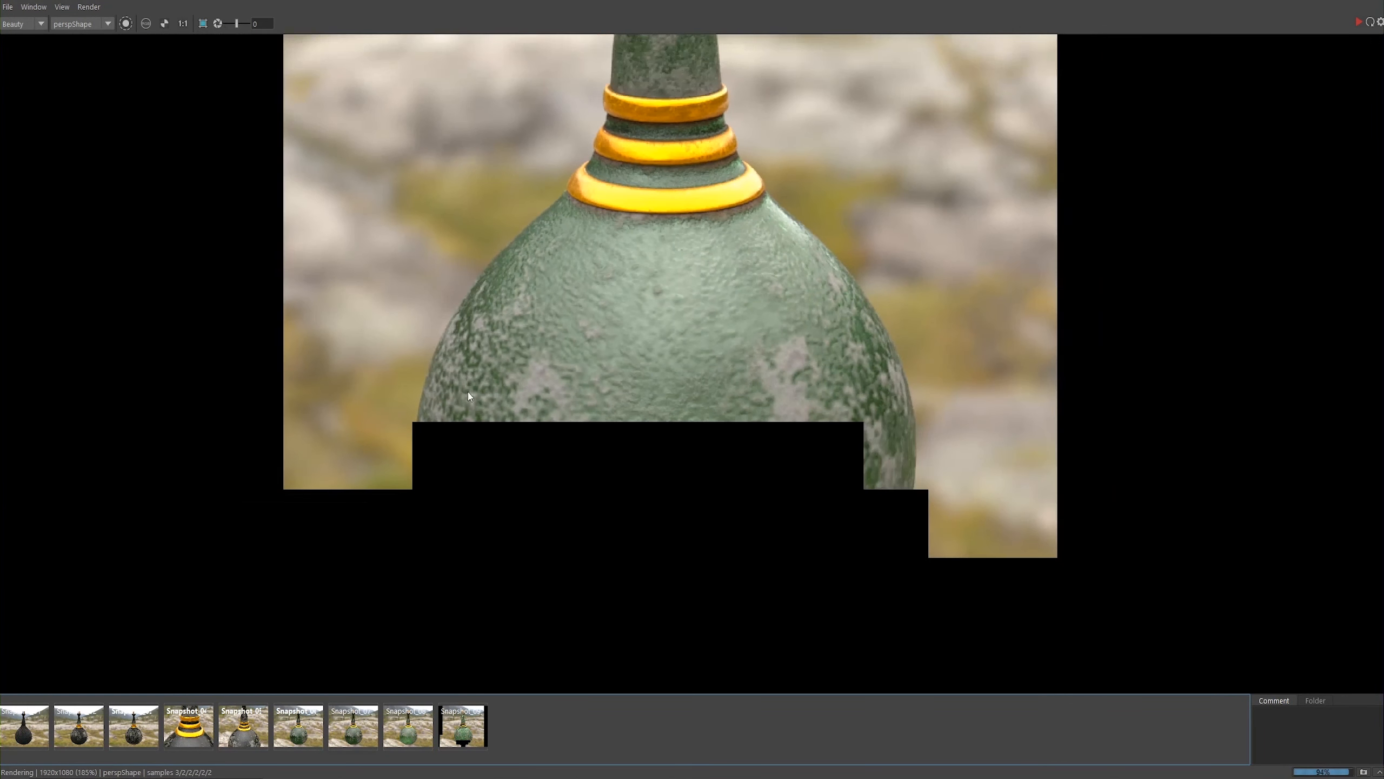
alt+right_drag(557, 372, 710, 475)
alt+middle_drag(637, 359, 571, 340)
alt+right_drag(651, 385, 422, 358)
alt+middle_drag(540, 327, 651, 428)
alt+right_drag(621, 385, 508, 340)
alt+middle_drag(508, 339, 484, 372)
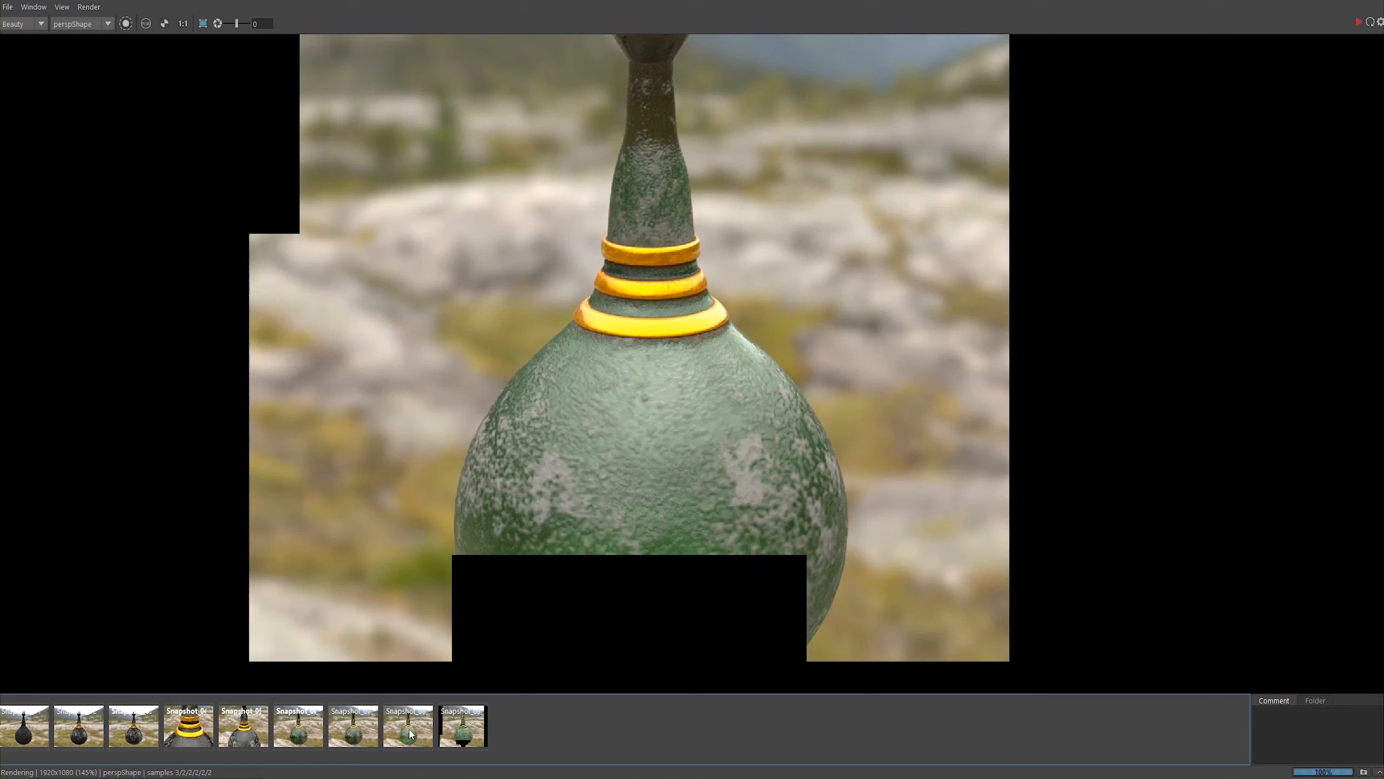
Step: Toggle repeatedly between the nearly finished render and the pre-displacement snapshot to compare the glass surface detail
click(406, 735)
click(403, 739)
click(403, 740)
click(402, 740)
click(403, 744)
click(402, 744)
click(401, 747)
click(400, 749)
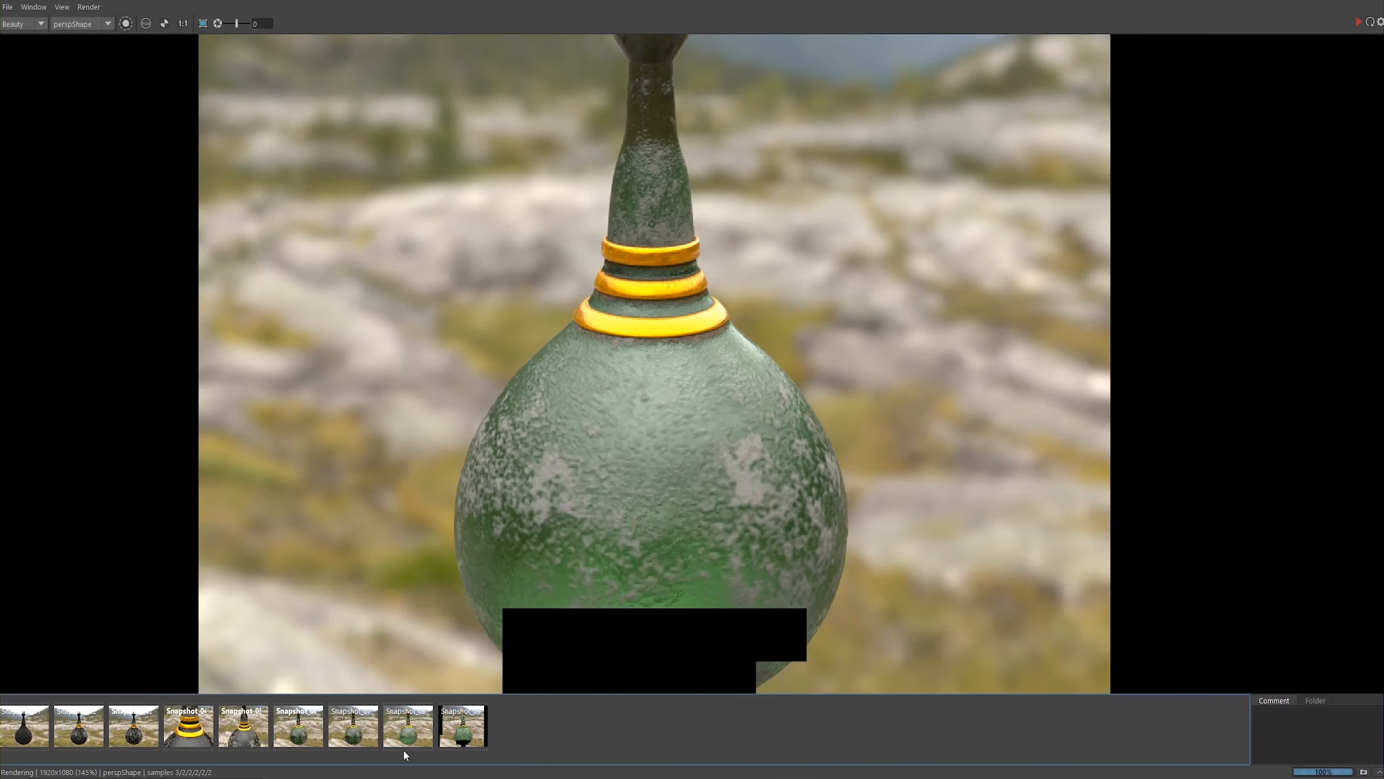
click(409, 737)
click(410, 737)
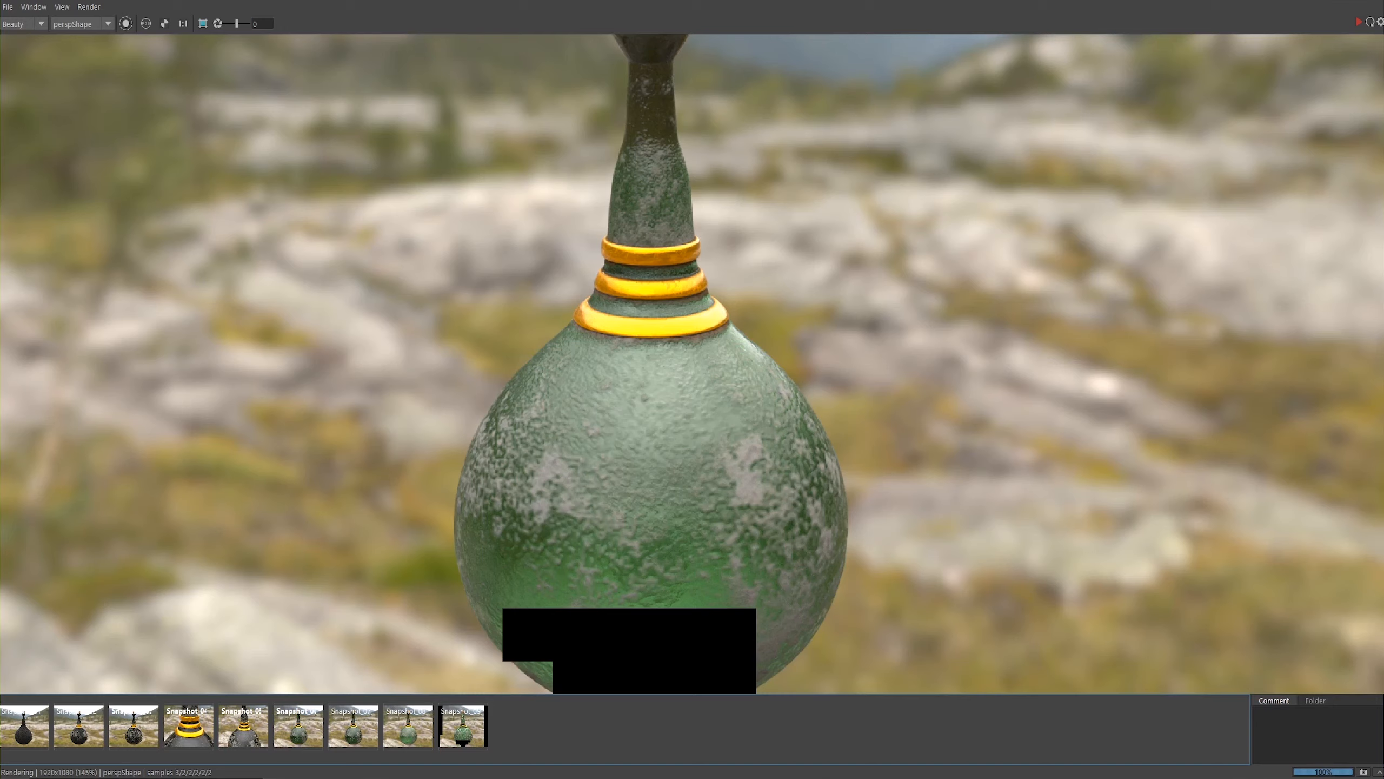
Step: Store a snapshot of the render with the reduced displacement scale and frame the bottle with its cork
middle_drag(785, 414, 762, 444)
scroll(784, 459, down, 2)
click(1364, 772)
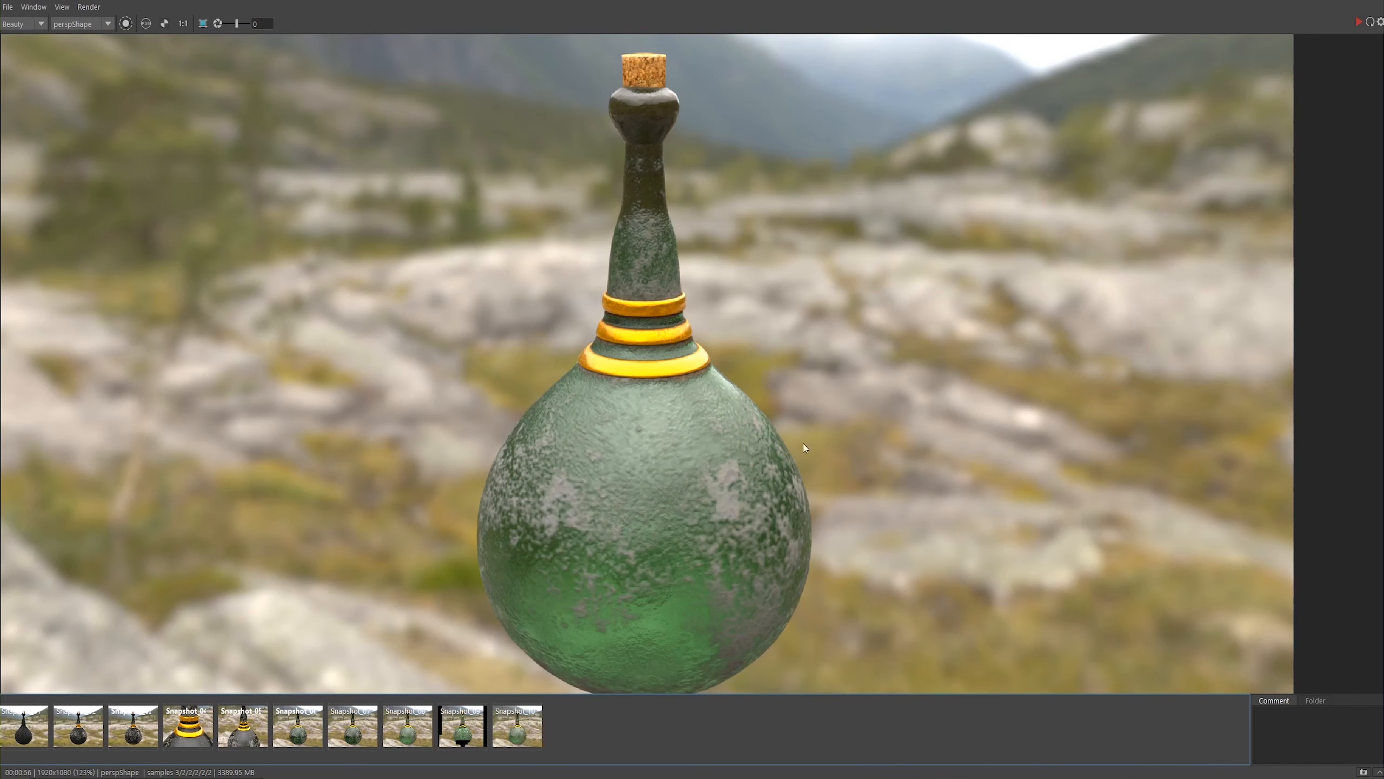
scroll(837, 465, down, 1)
middle_drag(776, 385, 776, 399)
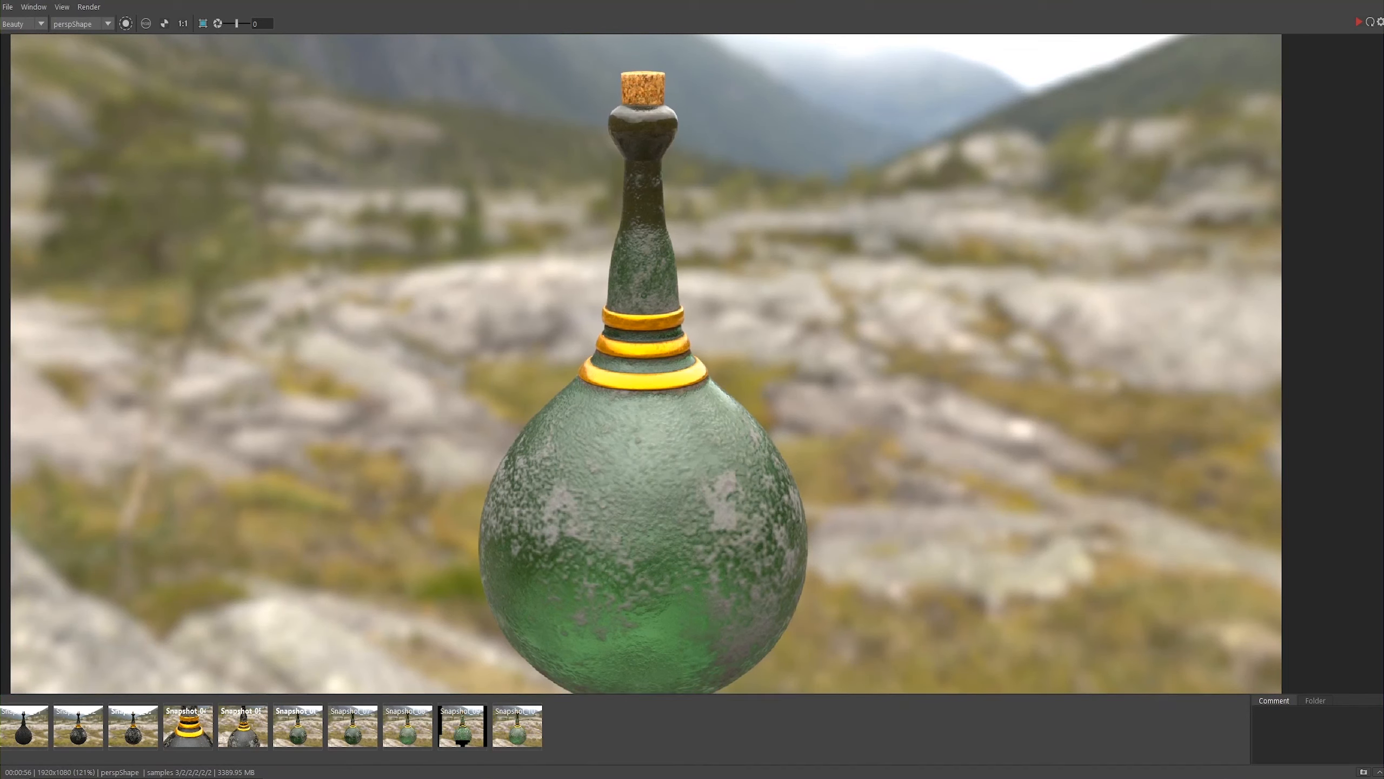
Step: Bring the Hypershade into view for the bump2d1 node, move the window away and start a live IPR render
drag(1383, 128, 687, 81)
drag(812, 79, 1383, 491)
click(1356, 23)
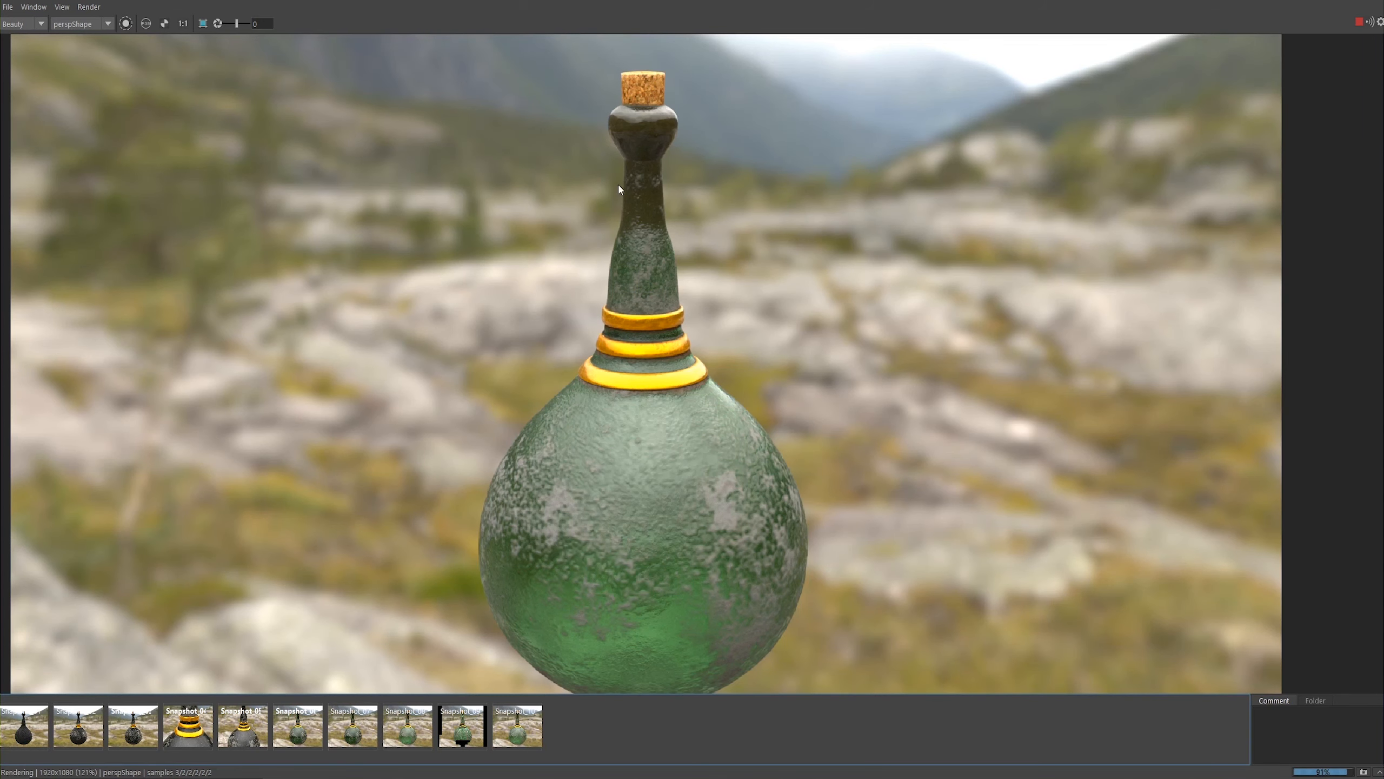
Step: Inspect the whole bottle in the live render and compare it with the newest stored snapshot
mouse_move(561, 240)
middle_down()
mouse_move(580, 209)
mouse_move(577, 221)
middle_up()
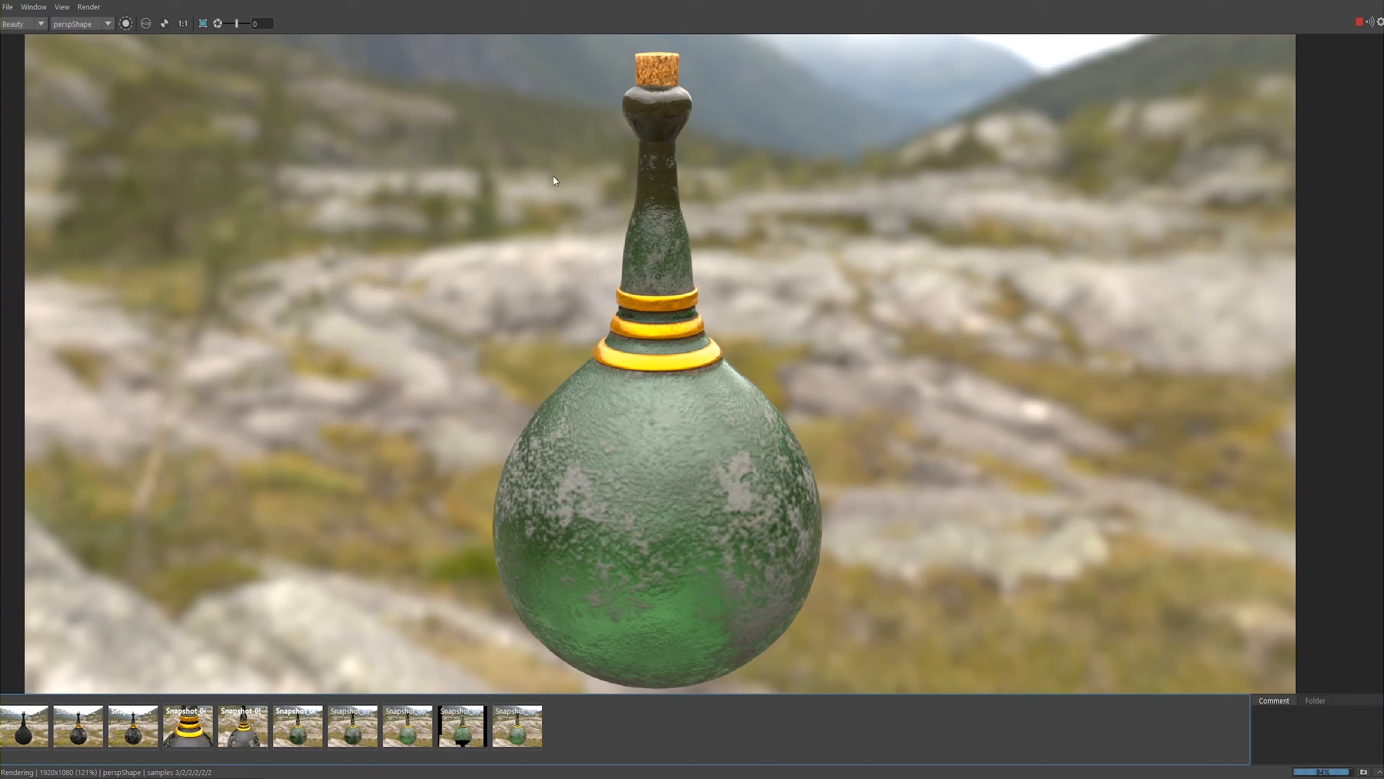
middle_drag(713, 253, 699, 259)
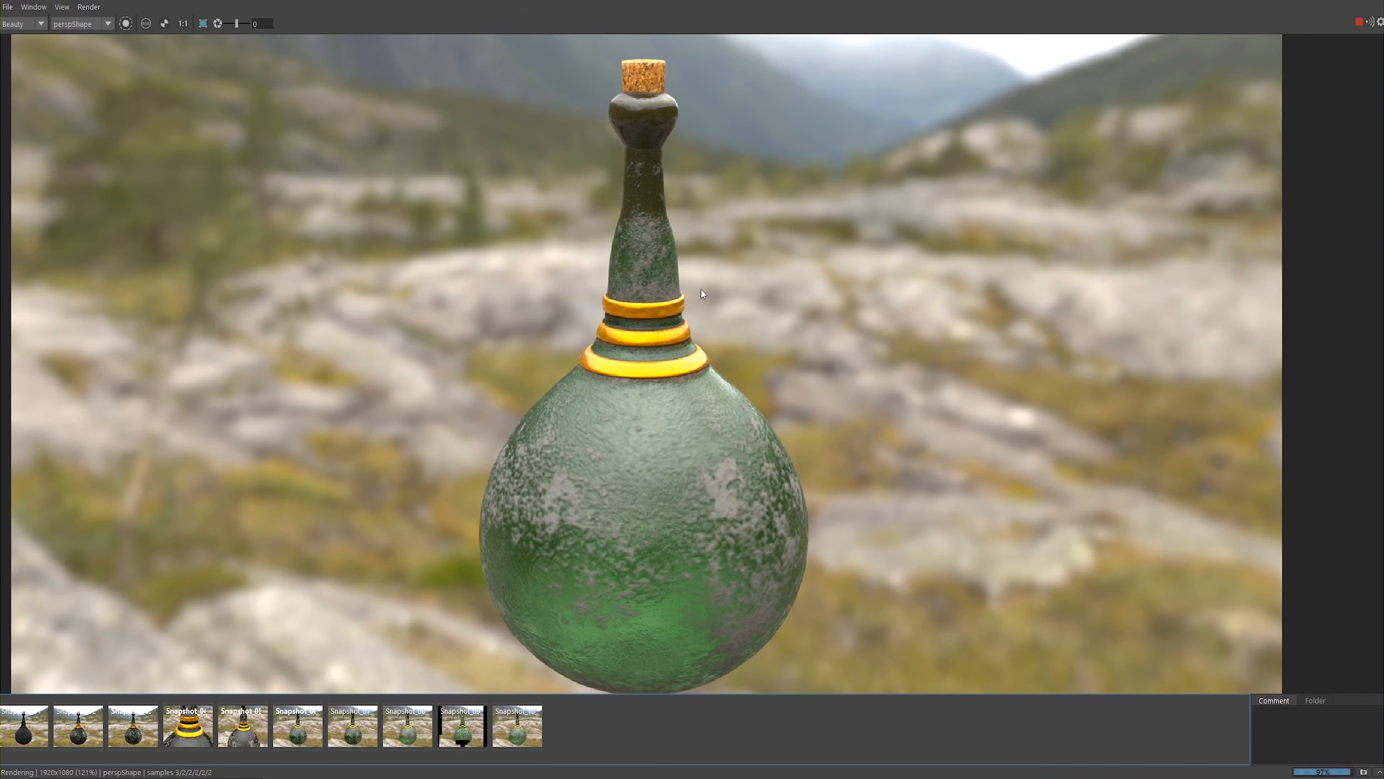
click(521, 728)
click(515, 729)
click(513, 725)
click(511, 720)
click(515, 744)
click(510, 740)
Step: Shrink the render window, stop the live render and minimize the window to reveal the viewport
drag(1199, 0, 1032, 136)
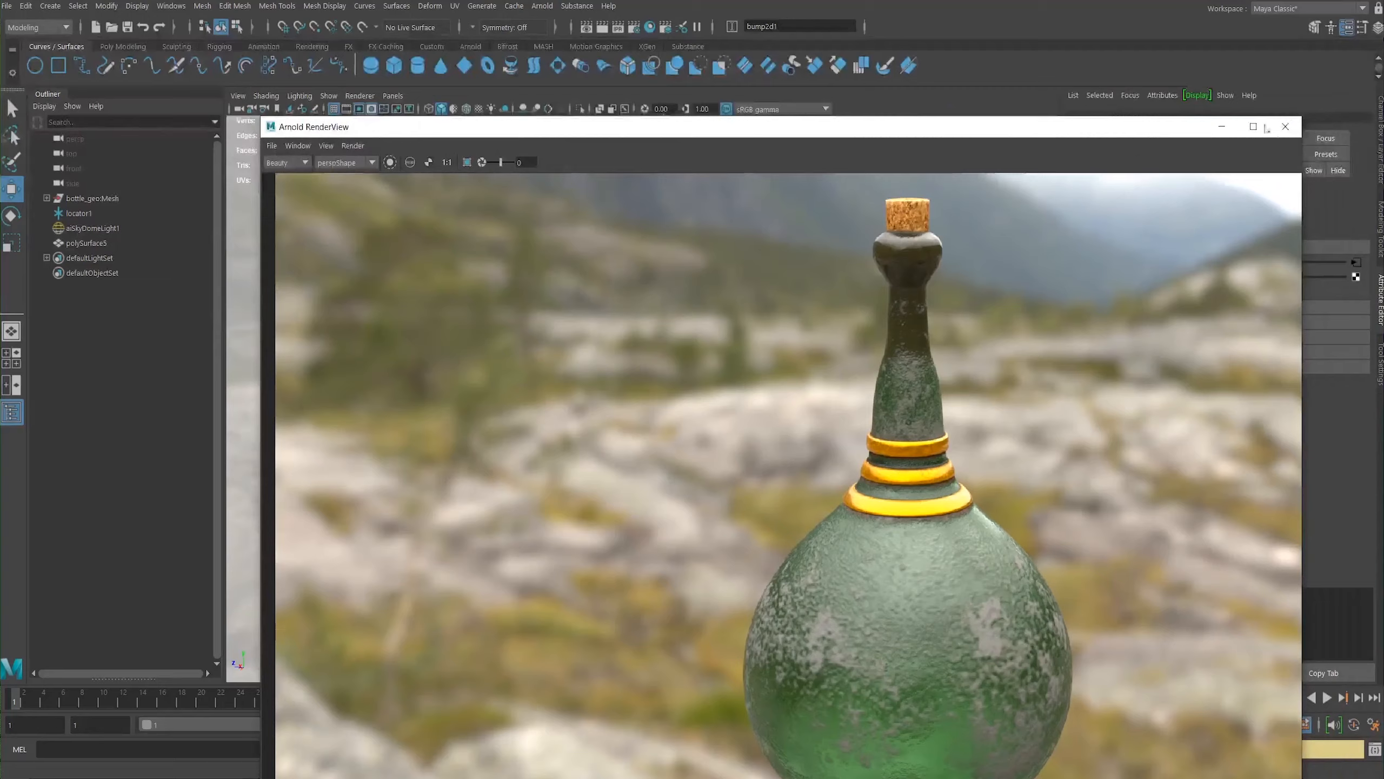
click(1223, 127)
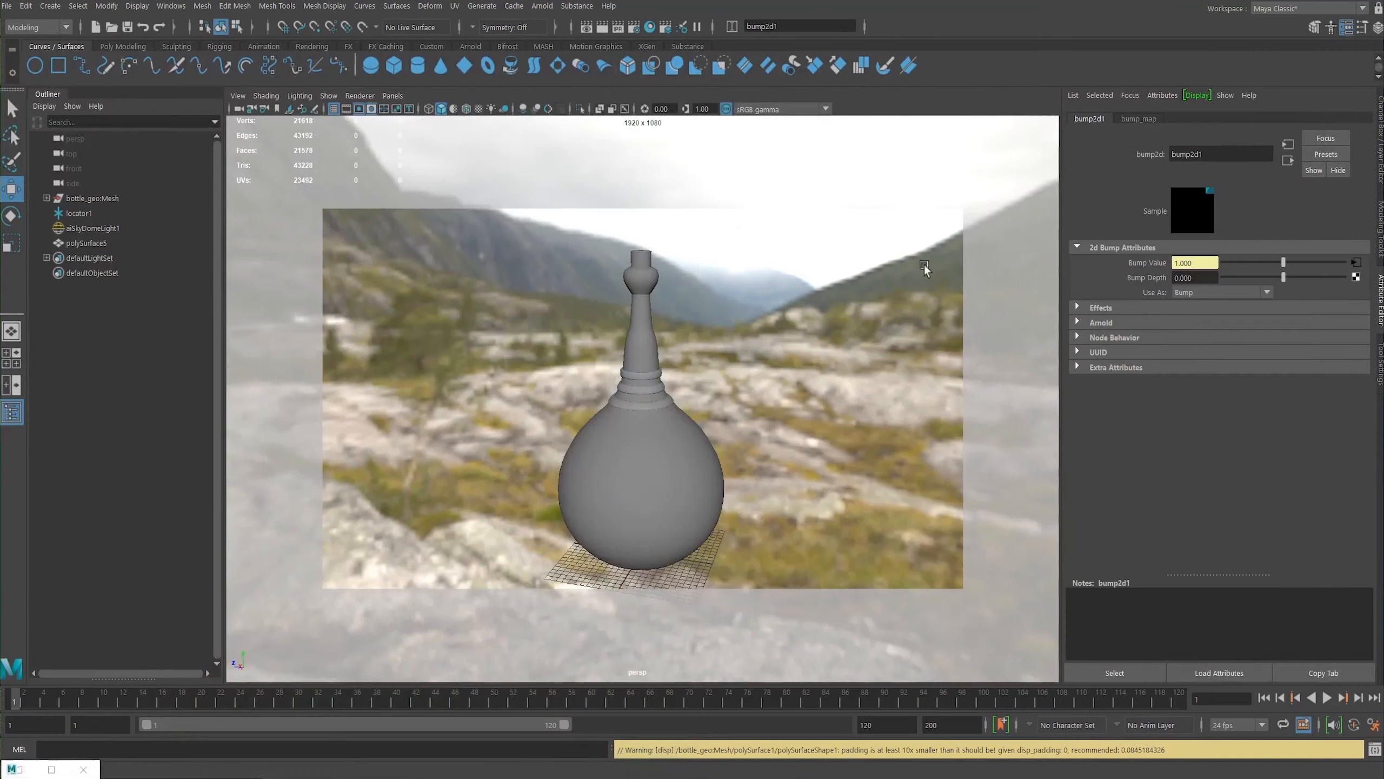
double_click(21, 769)
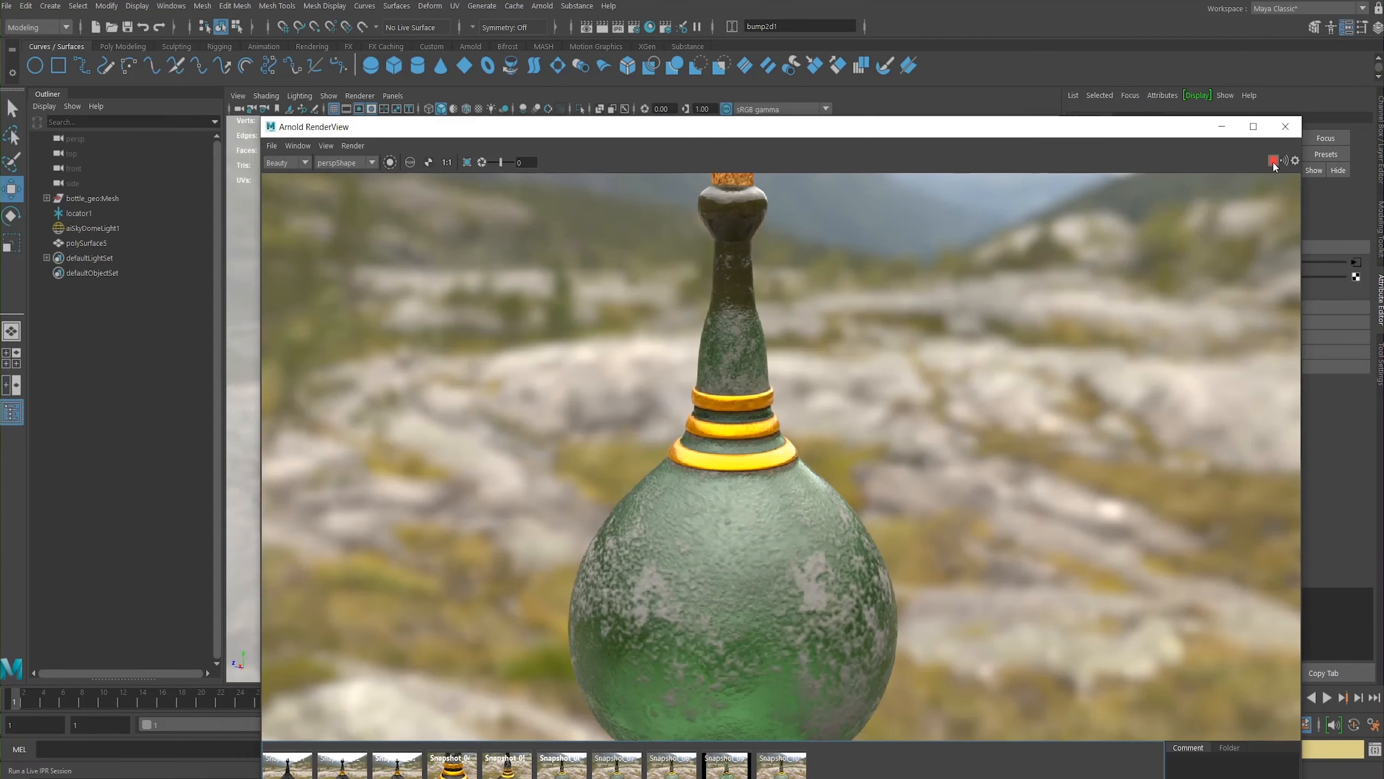
click(1222, 126)
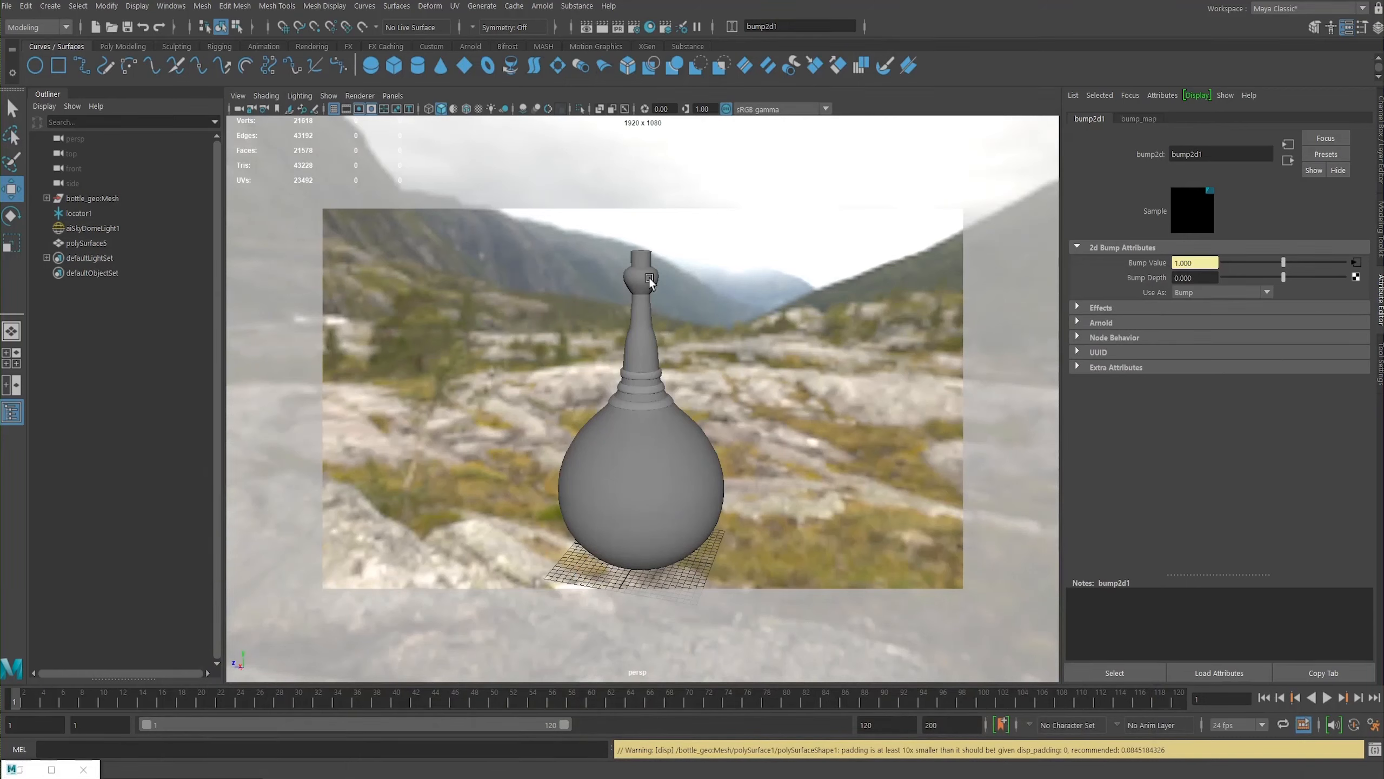
Step: Select the cork mesh and set its Arnold subdivision to catclark with 2 iterations
click(649, 253)
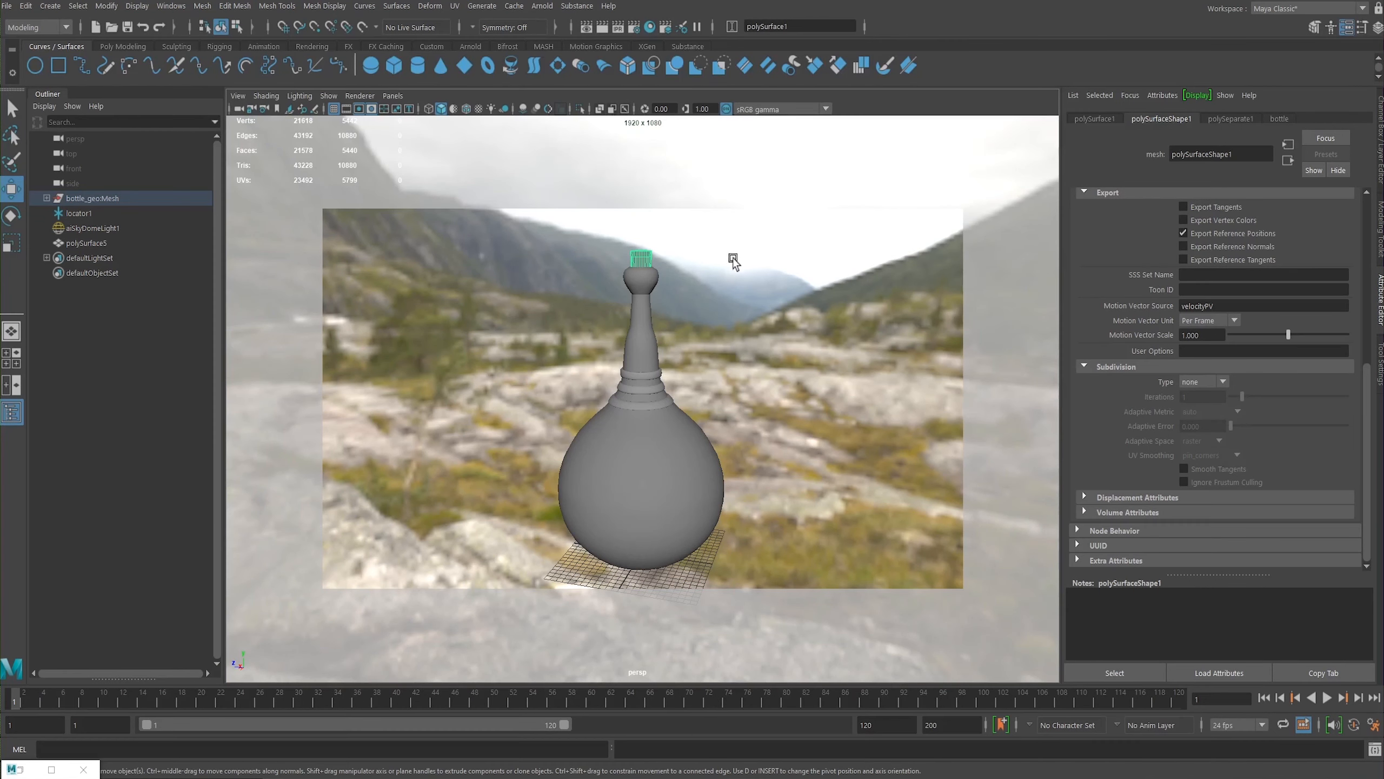
click(1199, 382)
click(1195, 405)
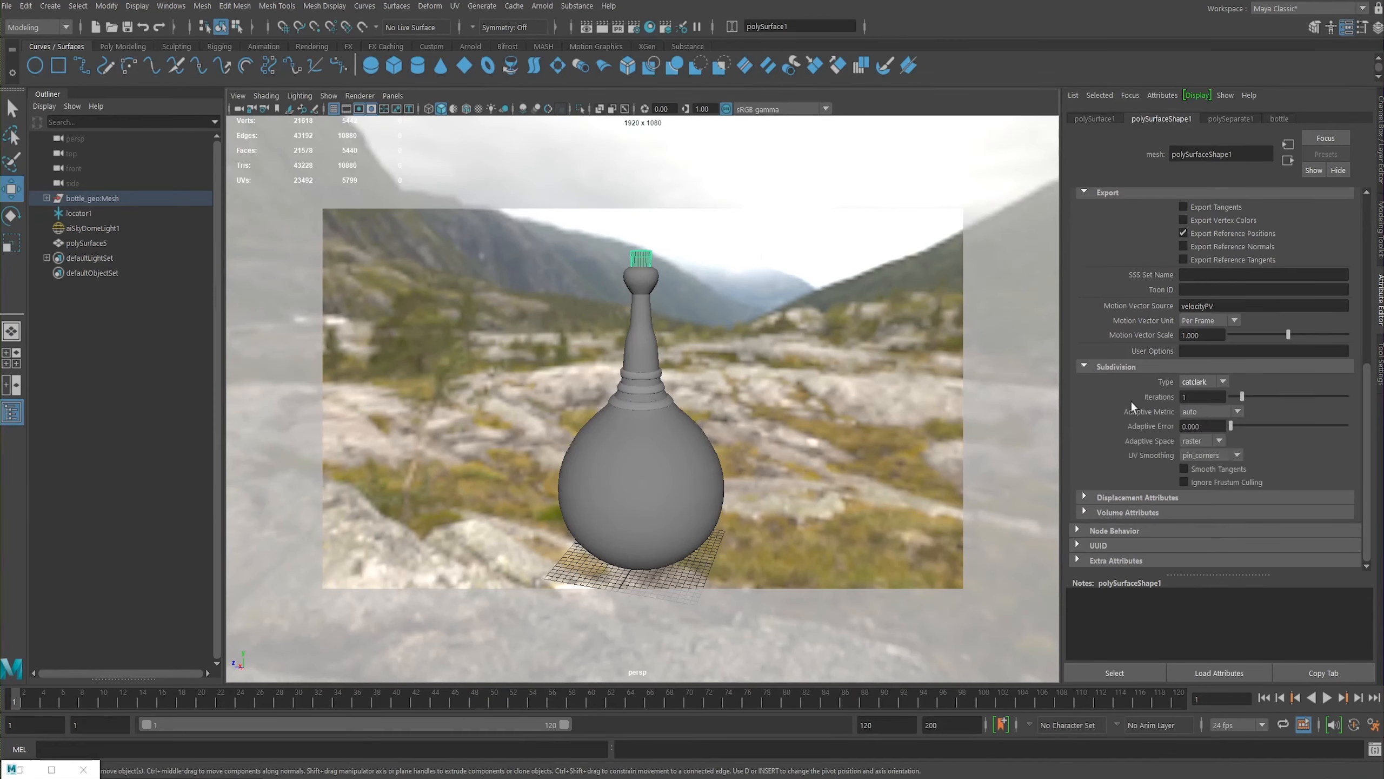
click(1201, 397)
text(2)
key(Return)
Step: Rename the cork mesh as cork_geo and show the attributes of its bottle material
click(1093, 117)
text(cork_geo)
key(Return)
click(1255, 118)
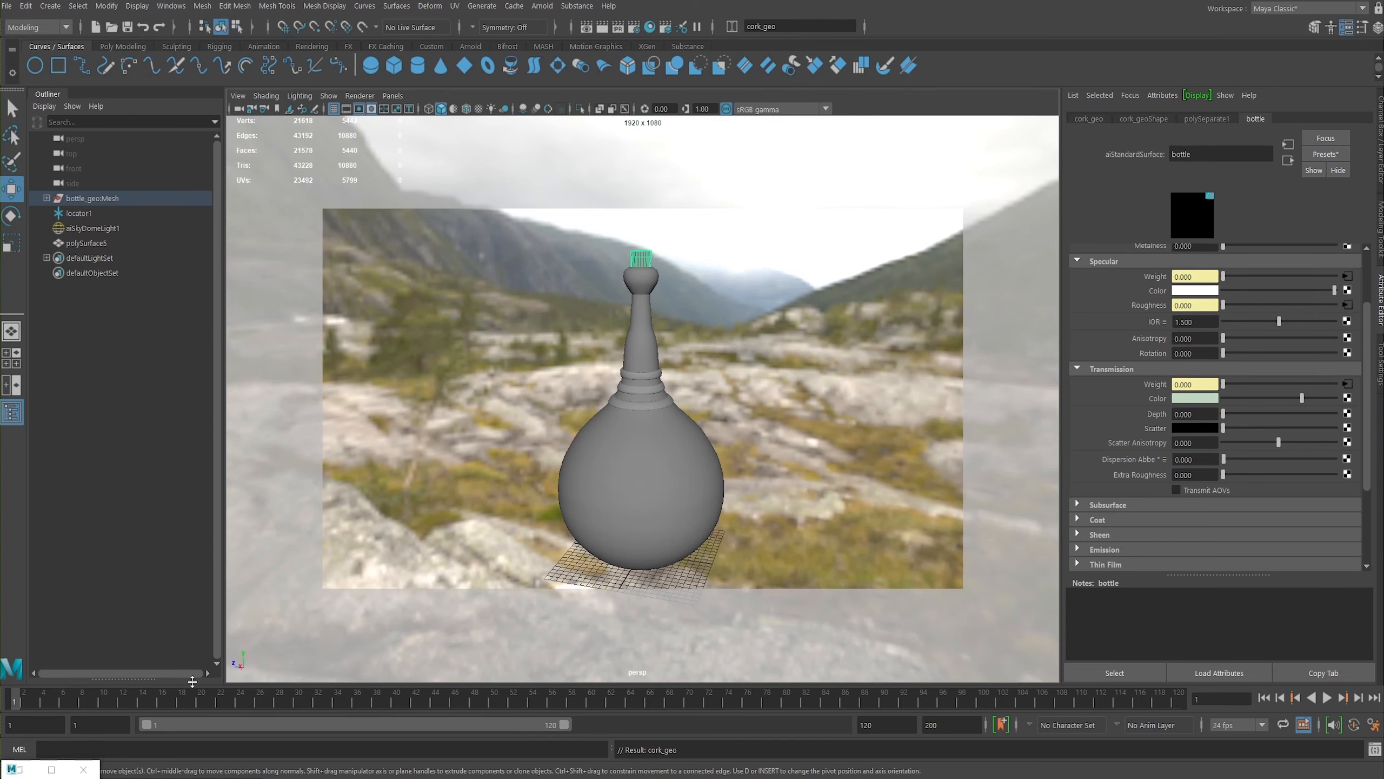
Step: Restore the render window, zoom the viewport camera in on the cork and start a full-screen live render
double_click(16, 773)
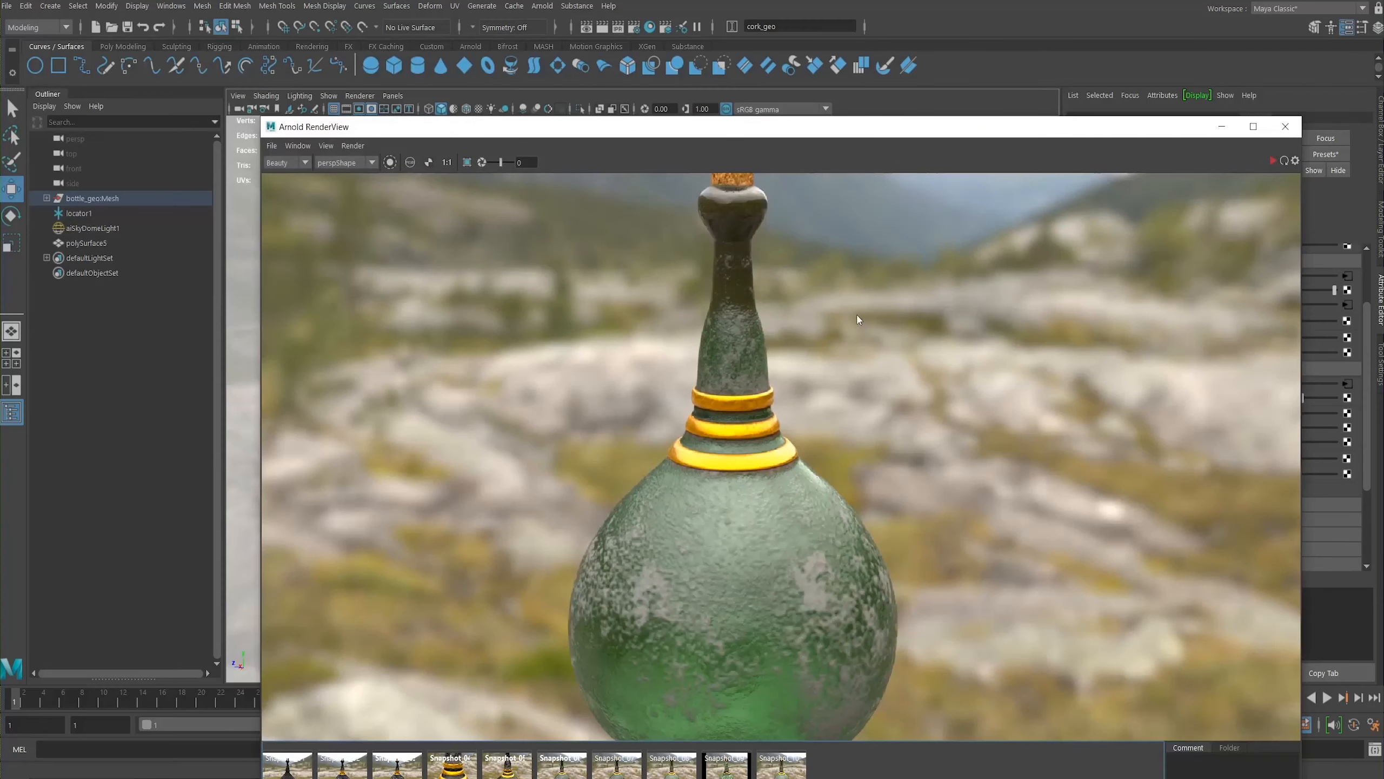
double_click(778, 138)
middle_drag(677, 114, 644, 236)
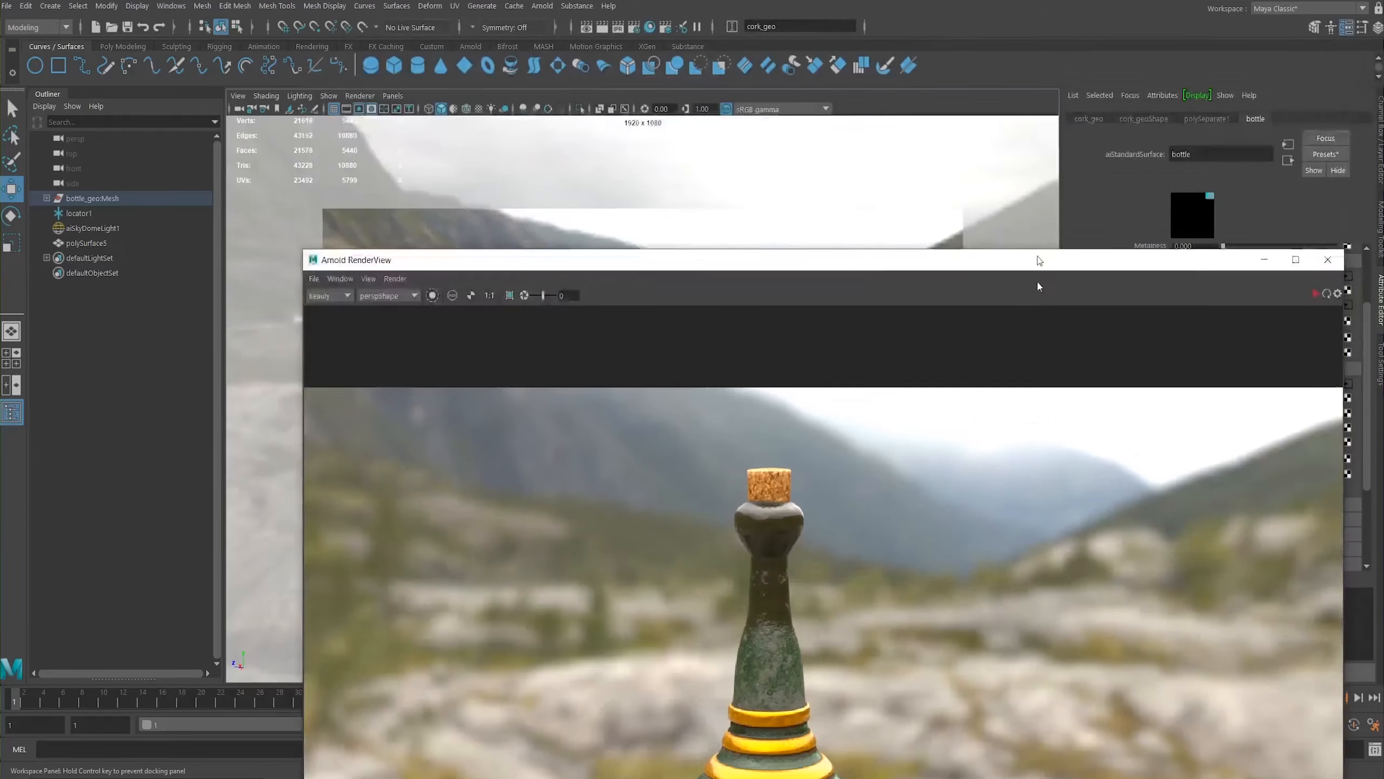
scroll(675, 286, up, 10)
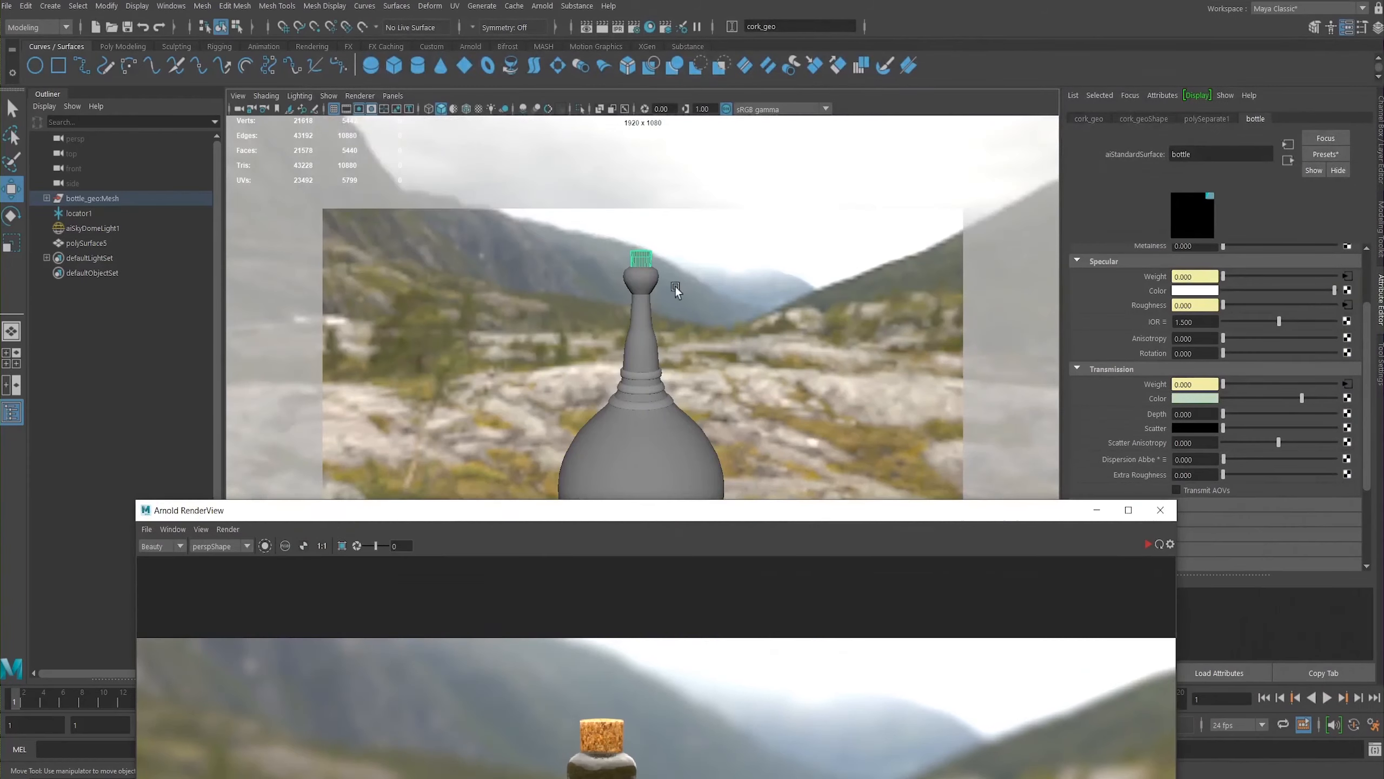
alt+middle_drag(747, 359, 671, 513)
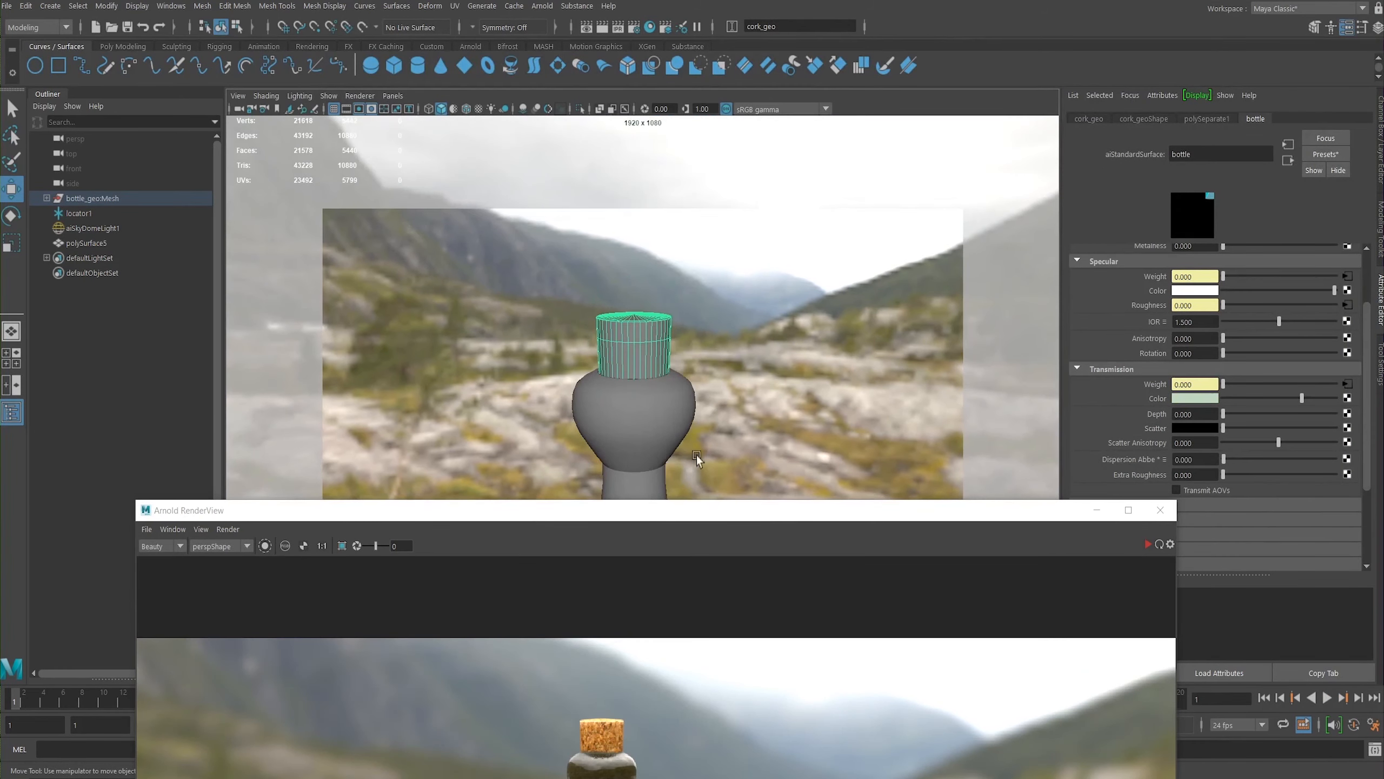
alt+middle_drag(687, 438, 678, 472)
drag(699, 514, 742, 1)
click(1358, 22)
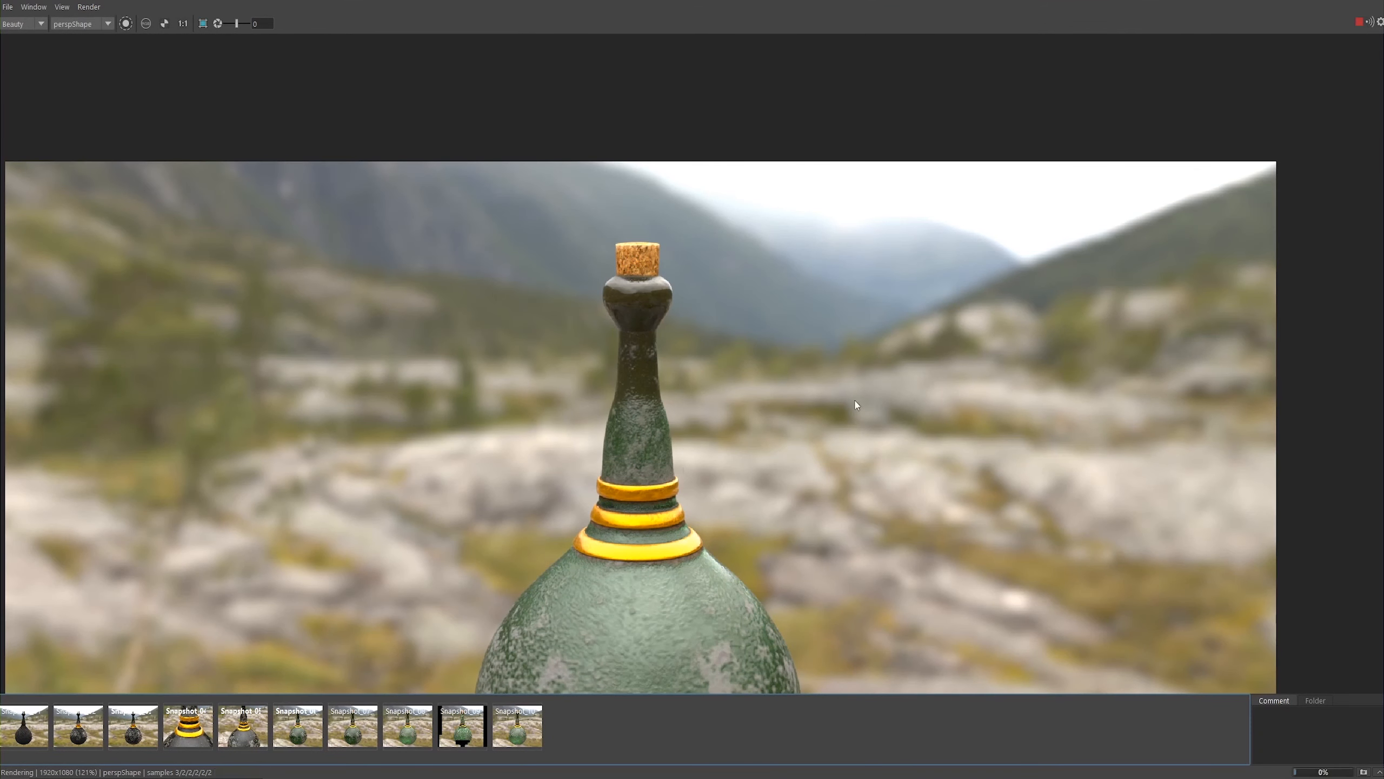
Step: Examine the cork's edges, surface detail and the glass rim below it in the render and stop the live session
scroll(827, 283, down, 1)
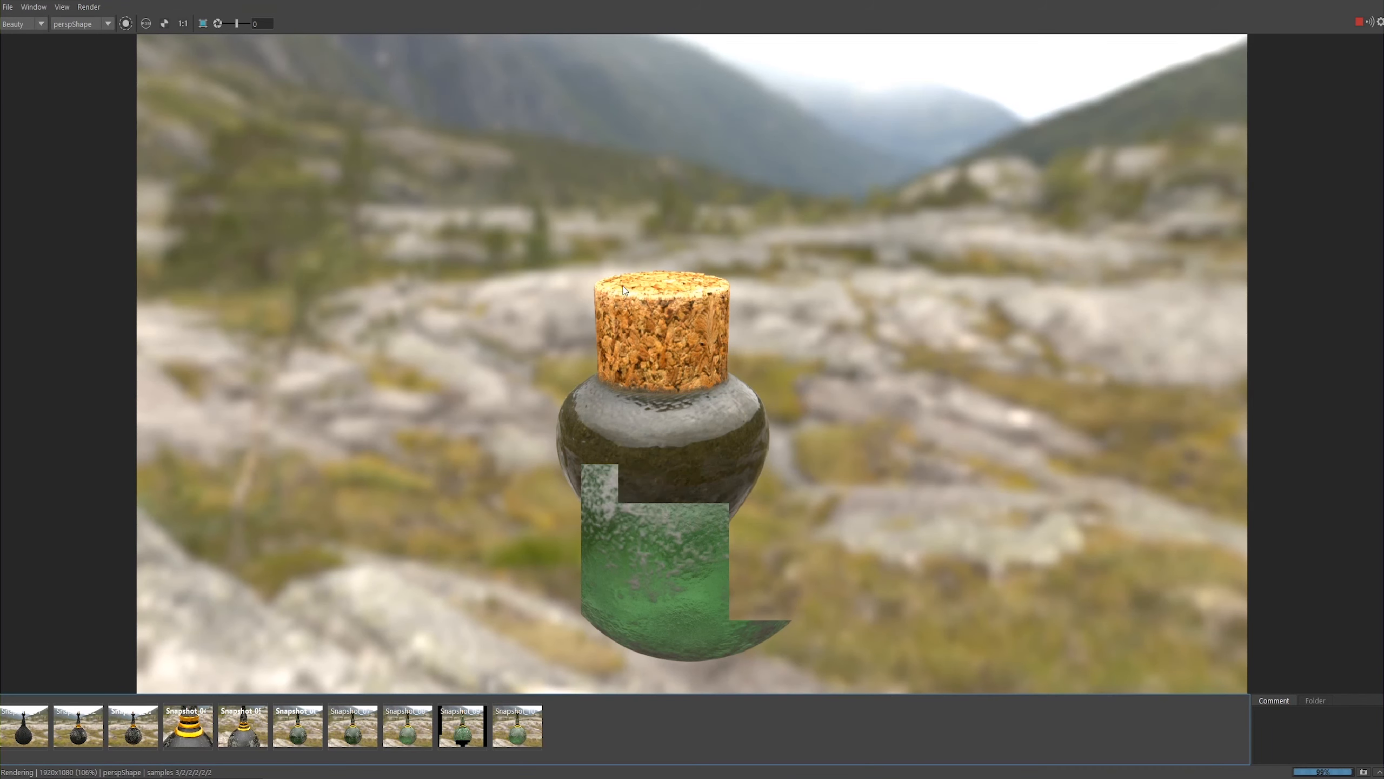
scroll(804, 335, up, 3)
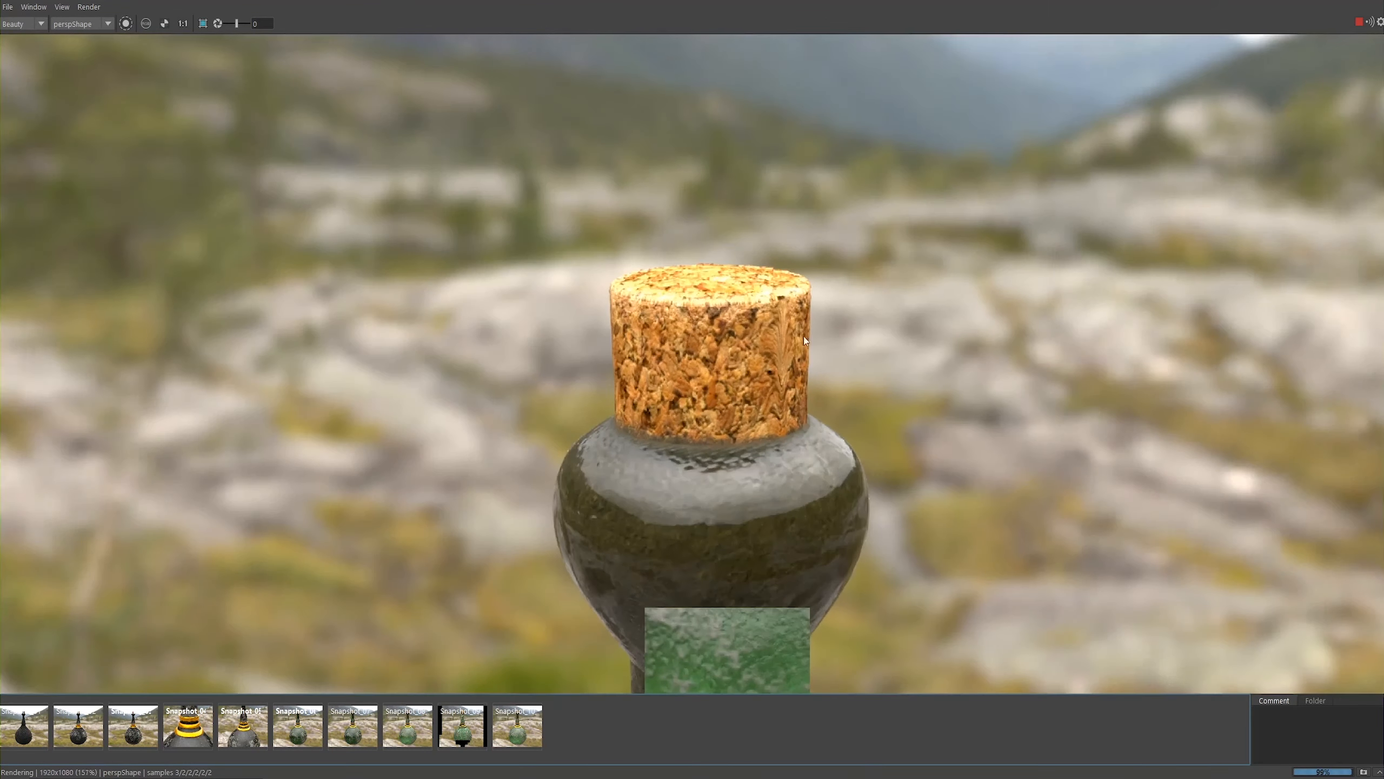
scroll(803, 335, up, 2)
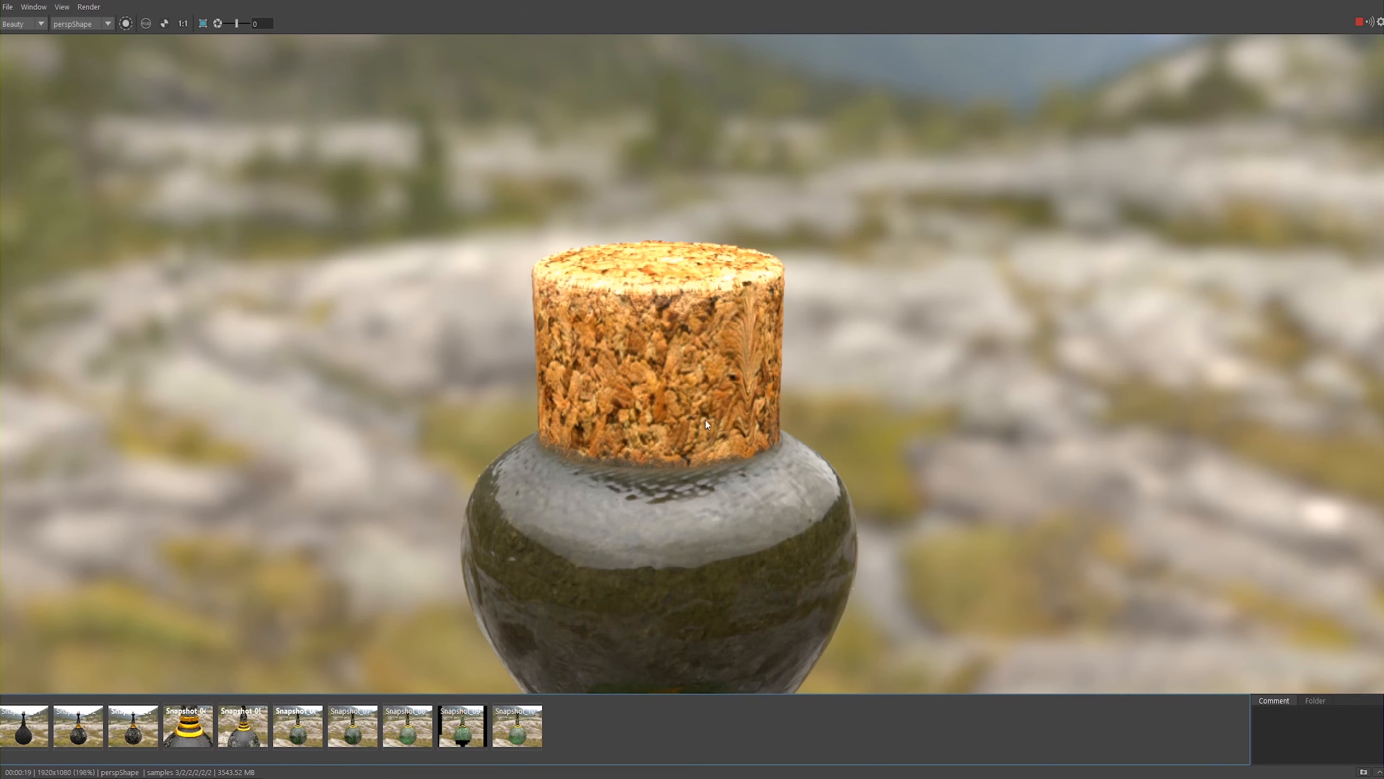
middle_drag(736, 450, 703, 417)
scroll(604, 325, down, 2)
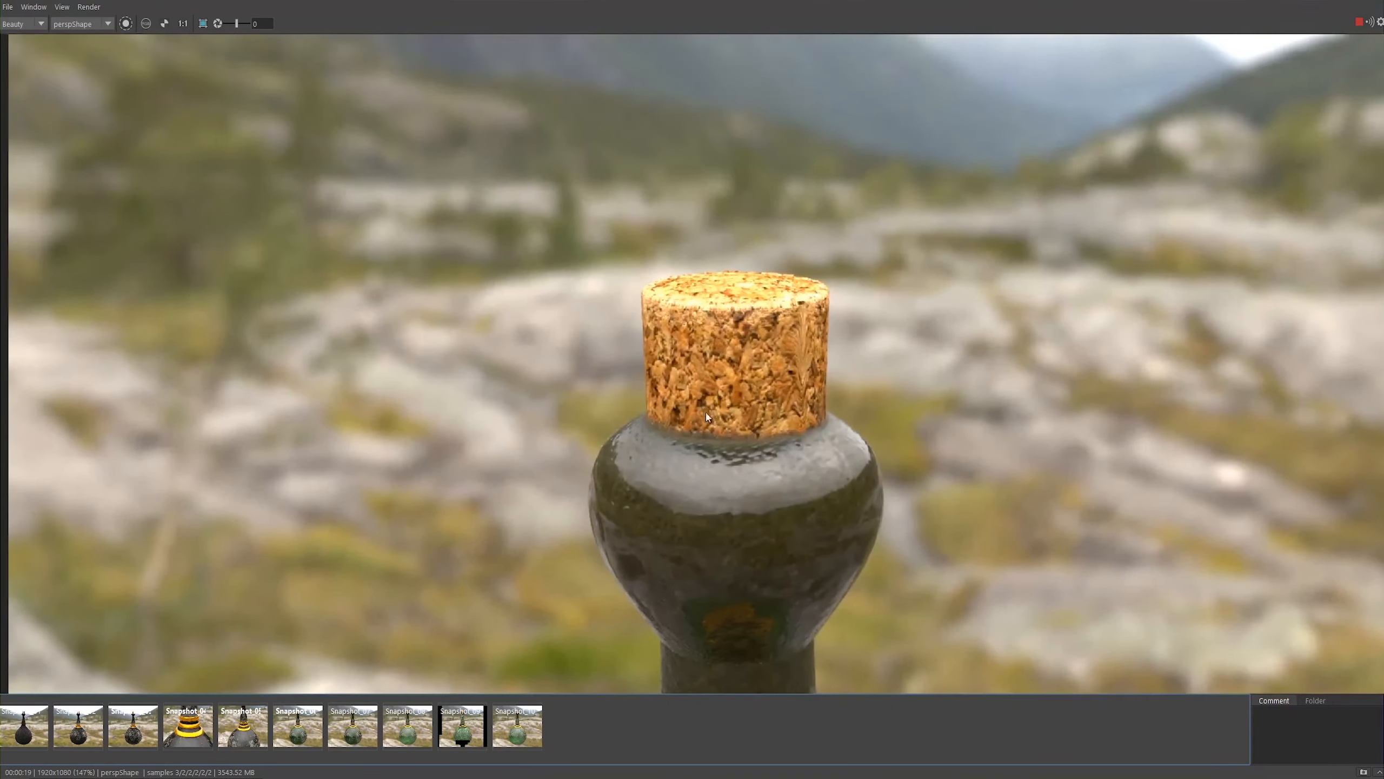
scroll(703, 417, down, 2)
middle_drag(767, 322, 665, 348)
scroll(665, 348, up, 2)
scroll(665, 348, up, 3)
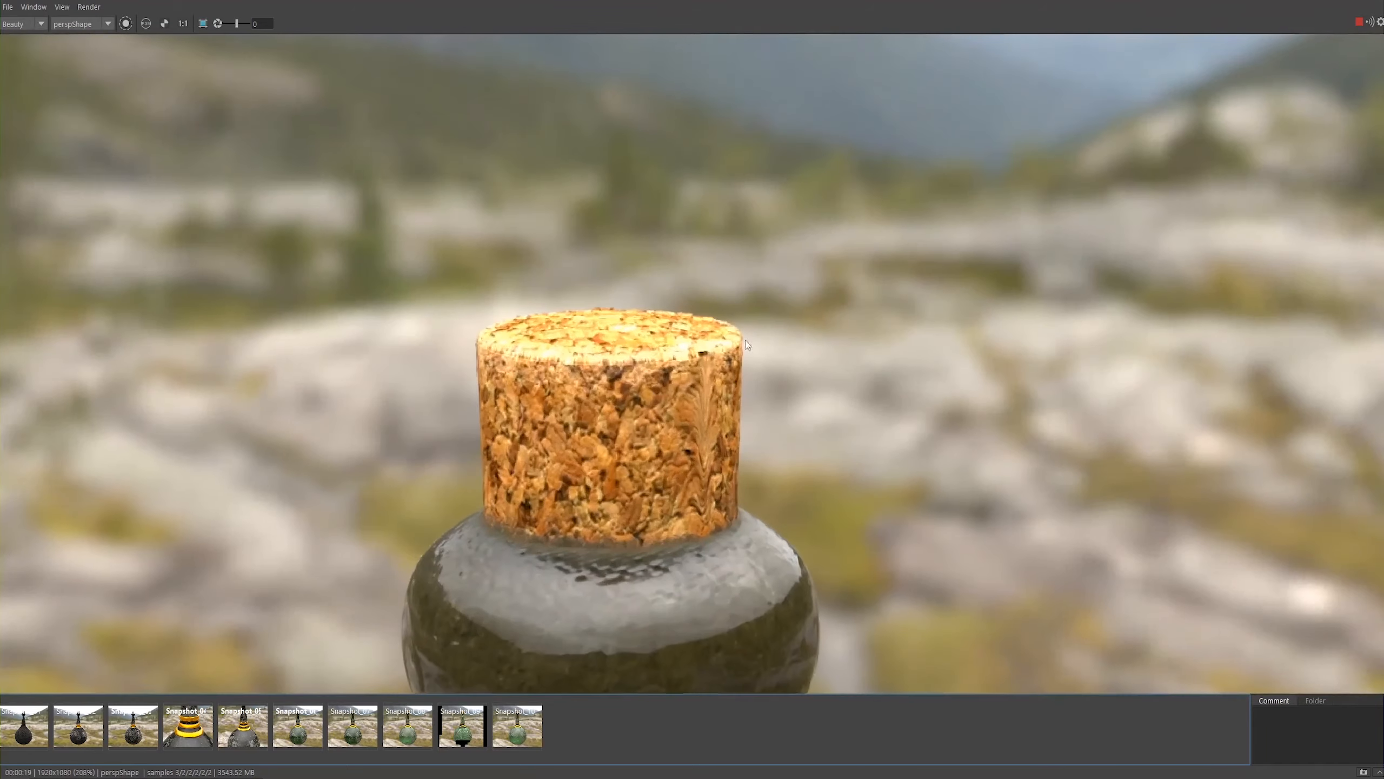
middle_drag(798, 365, 862, 340)
click(1359, 21)
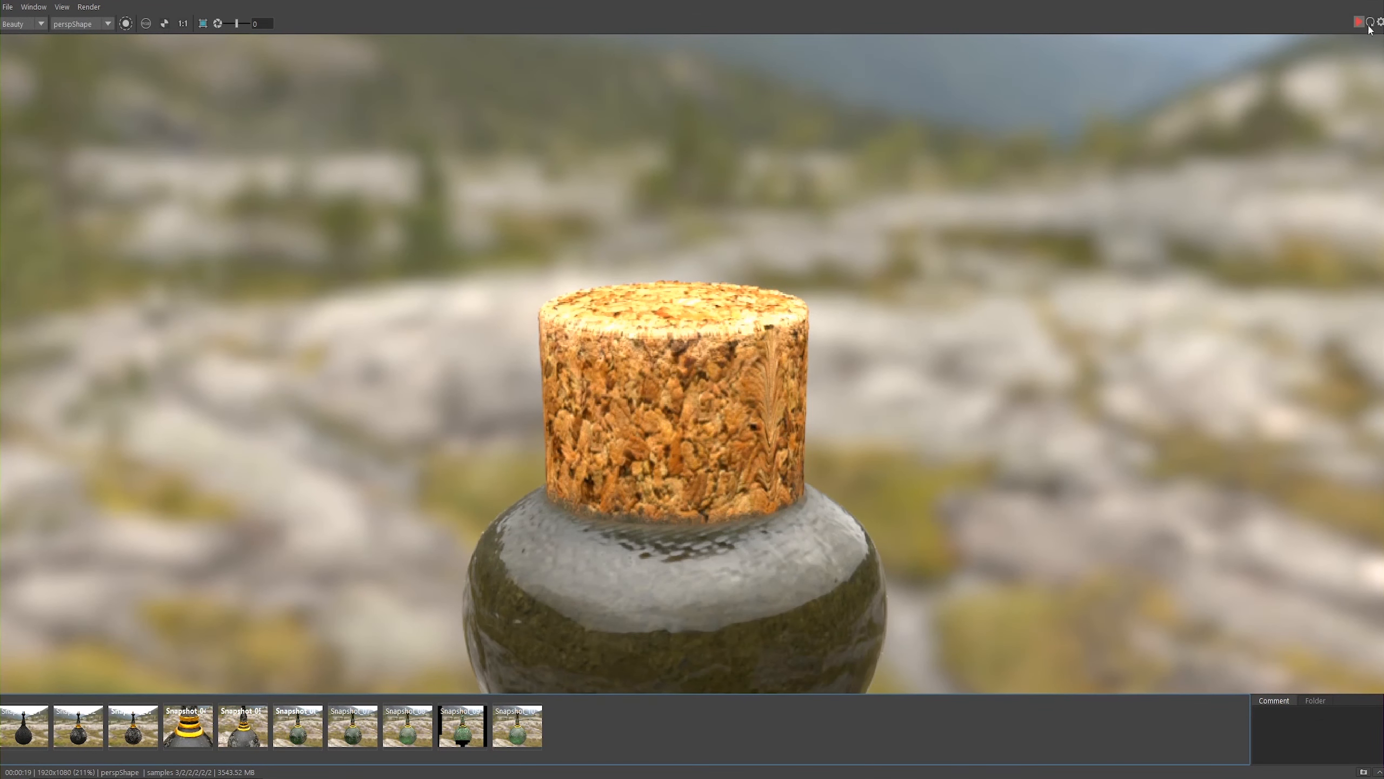
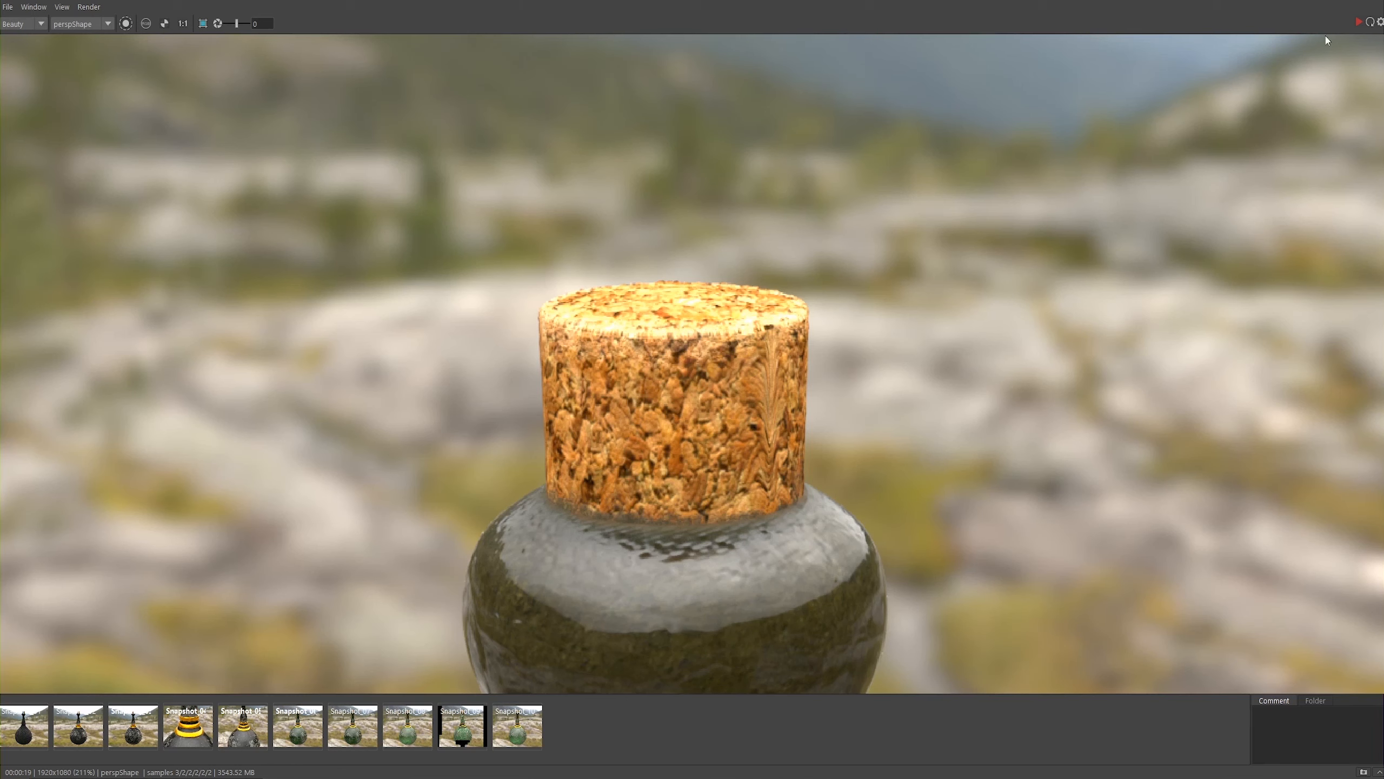
Step: Run a live render of the cork with subdivision and displacement, and store a snapshot of it
click(1356, 23)
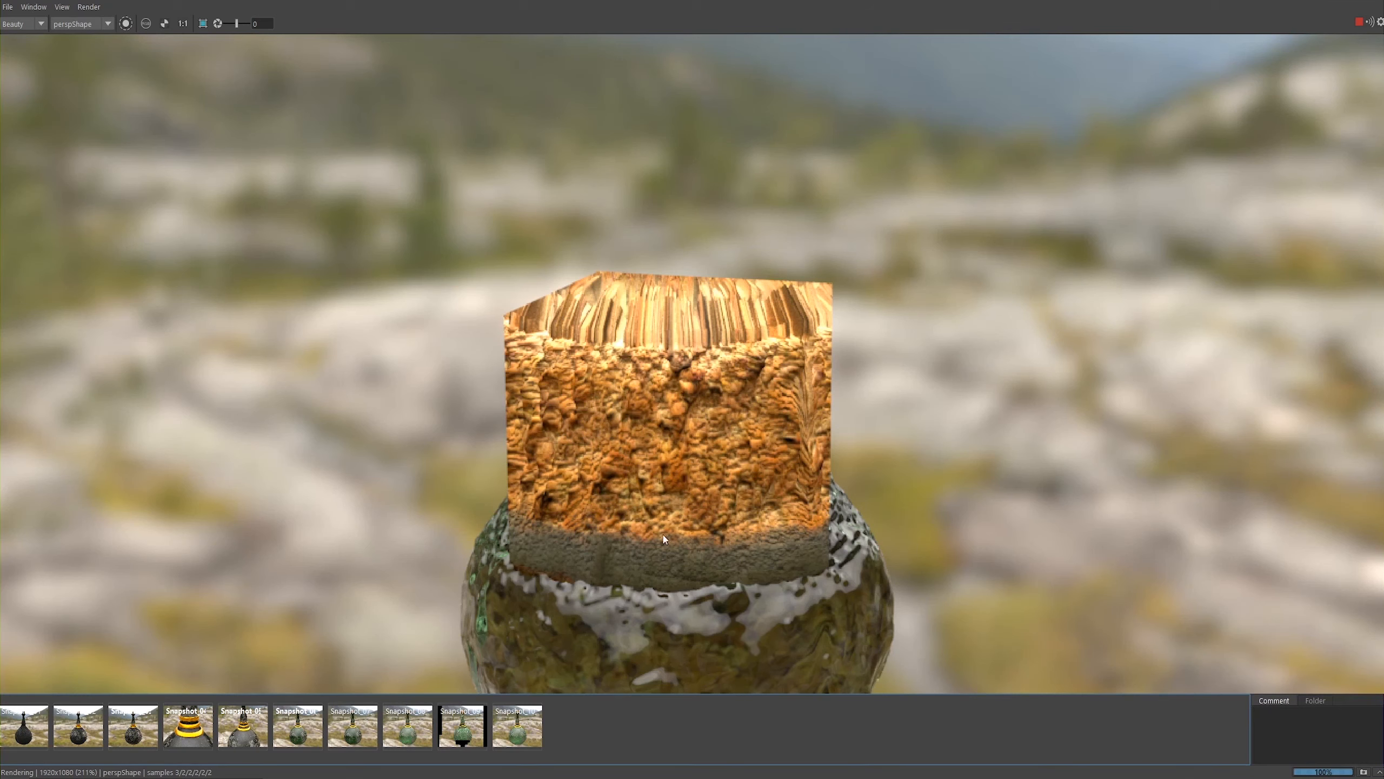
click(515, 733)
click(508, 739)
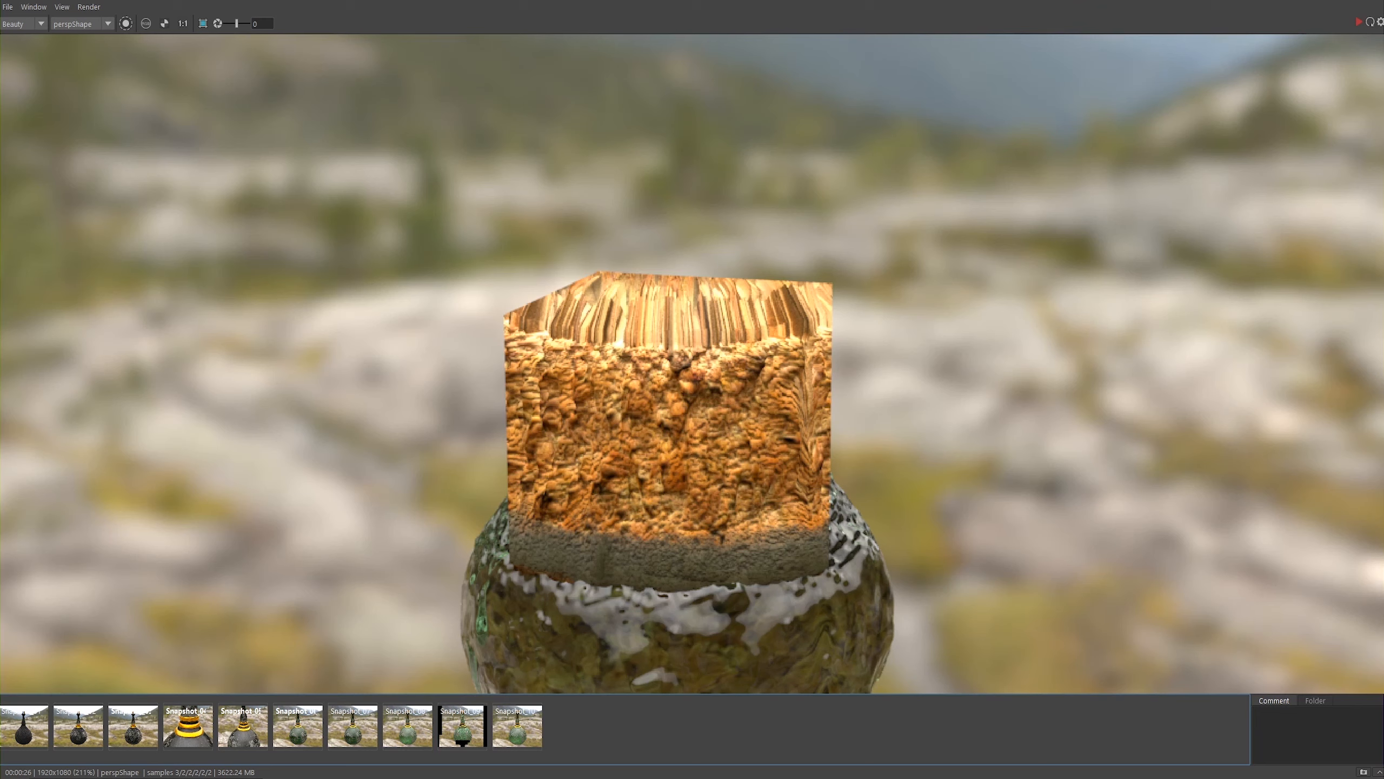
click(1363, 772)
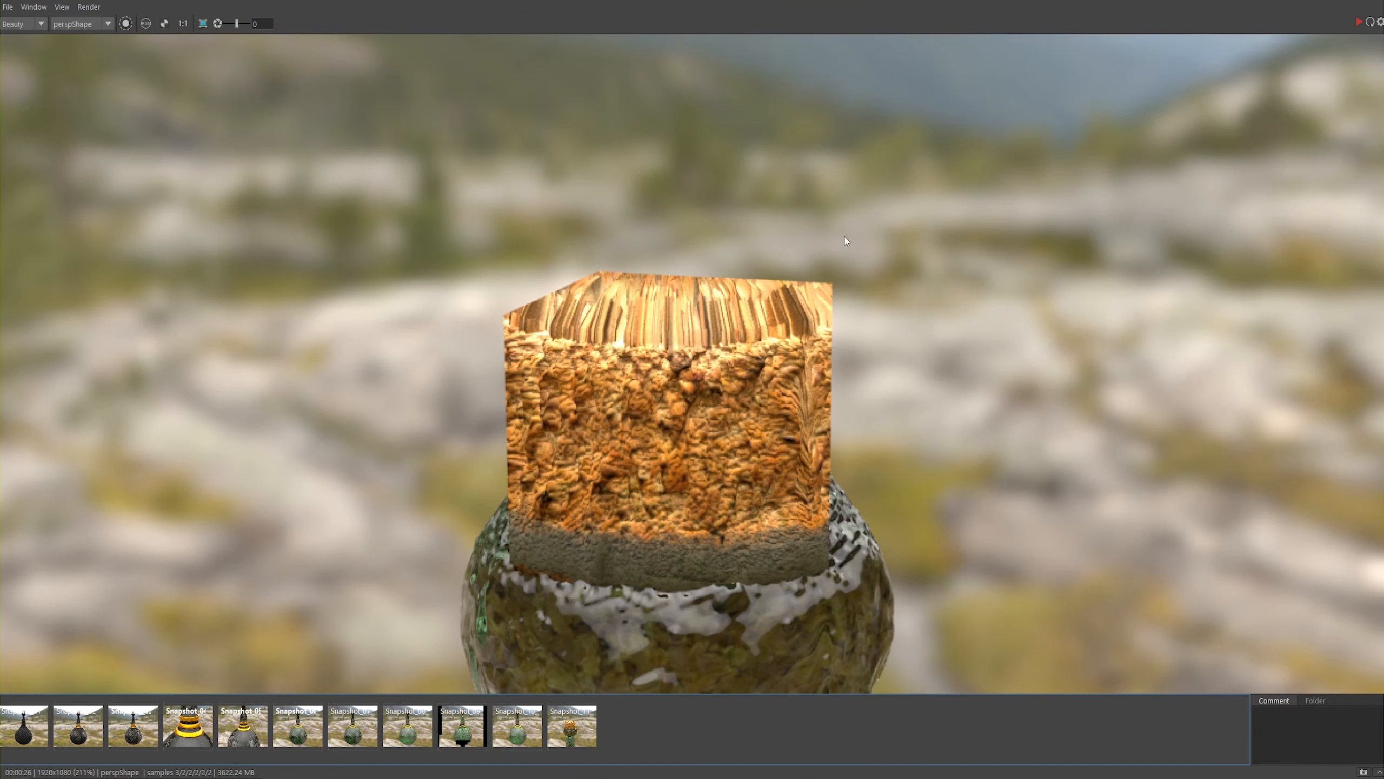
Step: Minimize the render window and inspect the cork's cap and side topology up close in face selection mode
drag(692, 6, 750, 427)
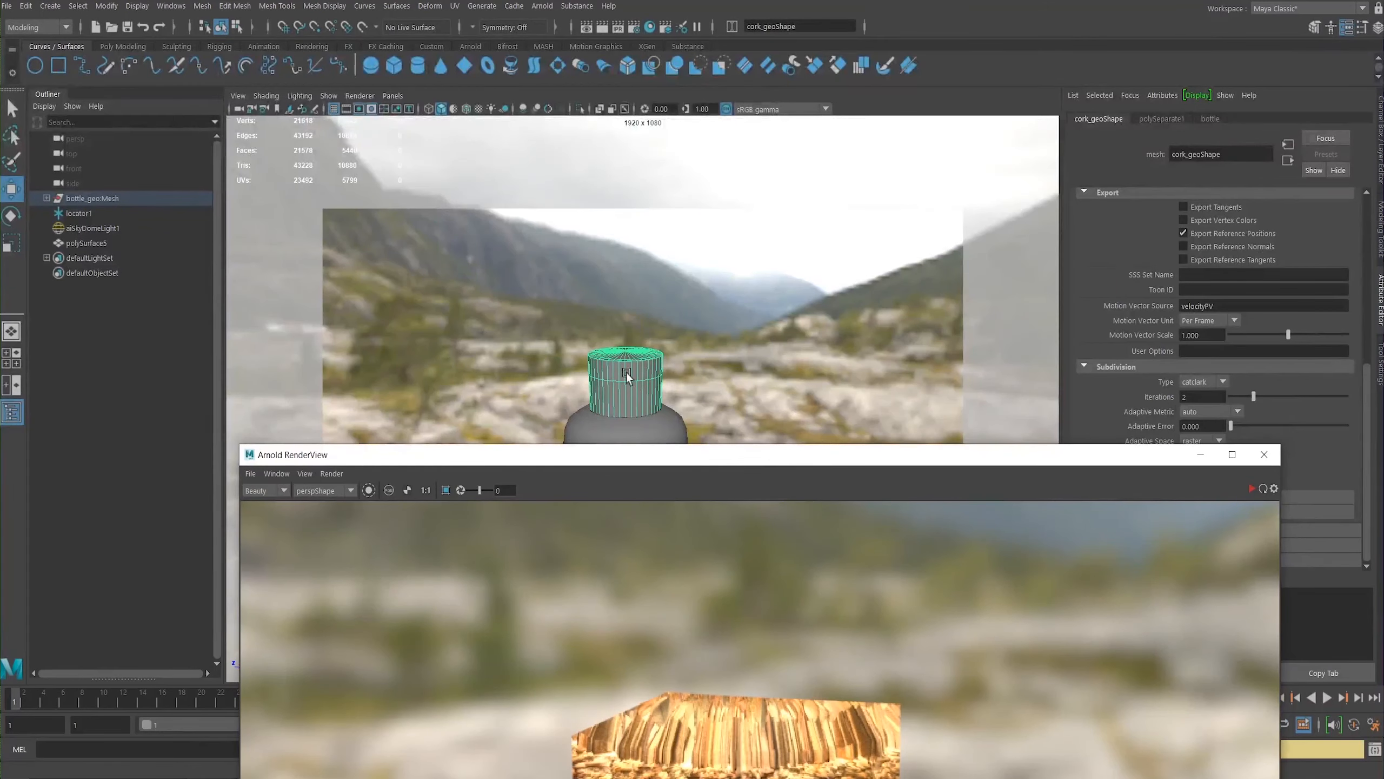
click(1200, 455)
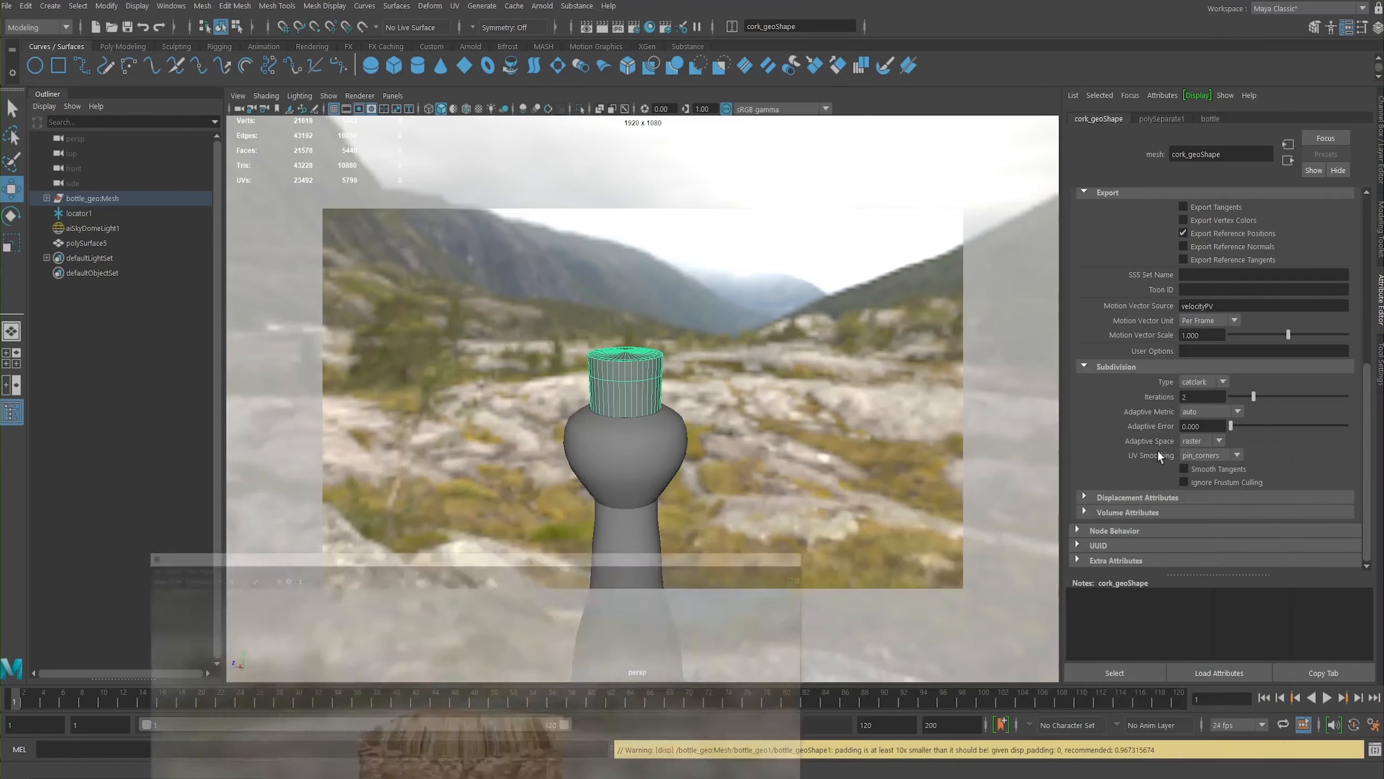
alt+drag(724, 371, 501, 373)
alt+right_drag(502, 373, 746, 377)
mouse_move(747, 378)
alt+mouse_down()
mouse_move(779, 382)
mouse_move(761, 345)
mouse_move(764, 370)
alt+mouse_up()
alt+right_drag(763, 370, 847, 484)
right_drag(680, 420, 682, 455)
click(664, 424)
click(651, 465)
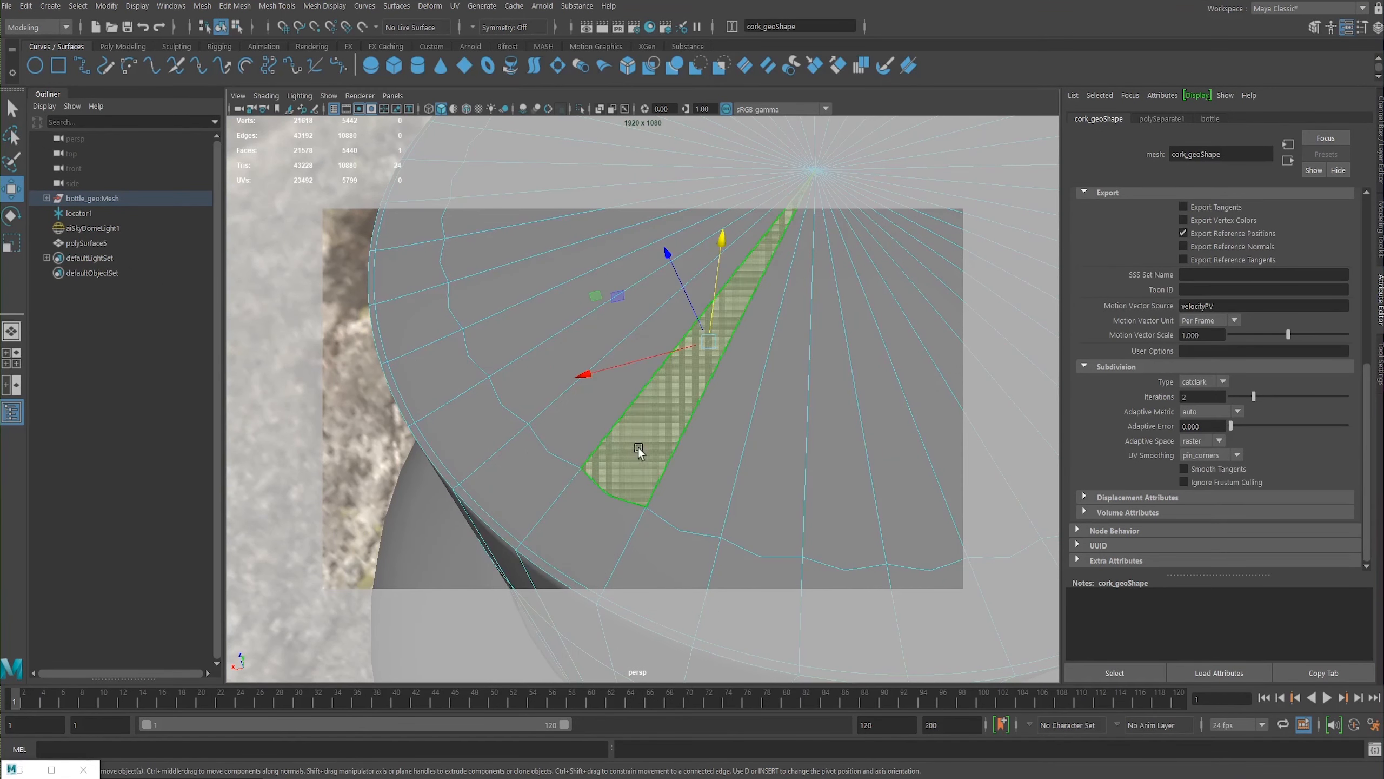
scroll(646, 452, up, 1)
alt+right_drag(732, 464, 733, 532)
alt+drag(733, 531, 614, 451)
scroll(623, 446, up, 2)
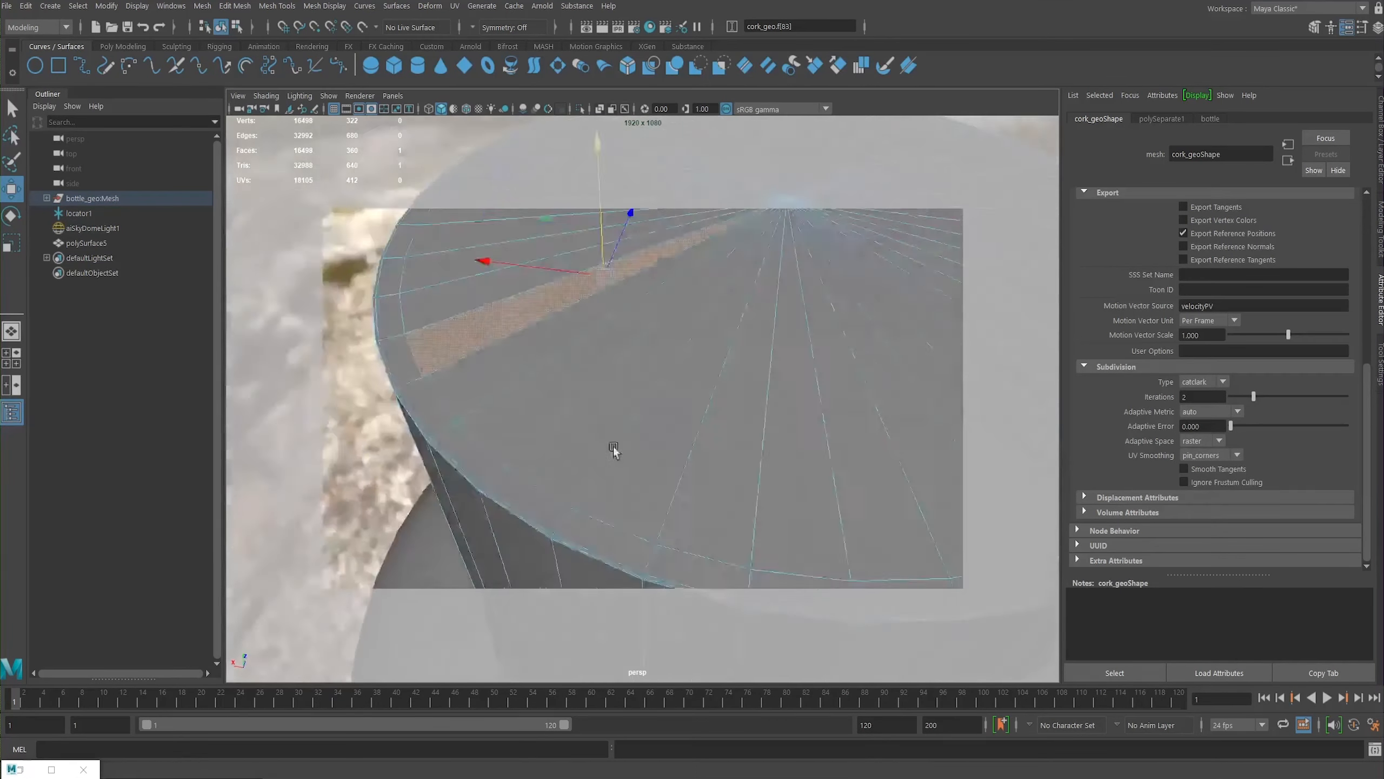
alt+right_drag(615, 452, 528, 375)
mouse_move(529, 374)
alt+mouse_down()
mouse_move(655, 319)
mouse_move(636, 332)
alt+mouse_up()
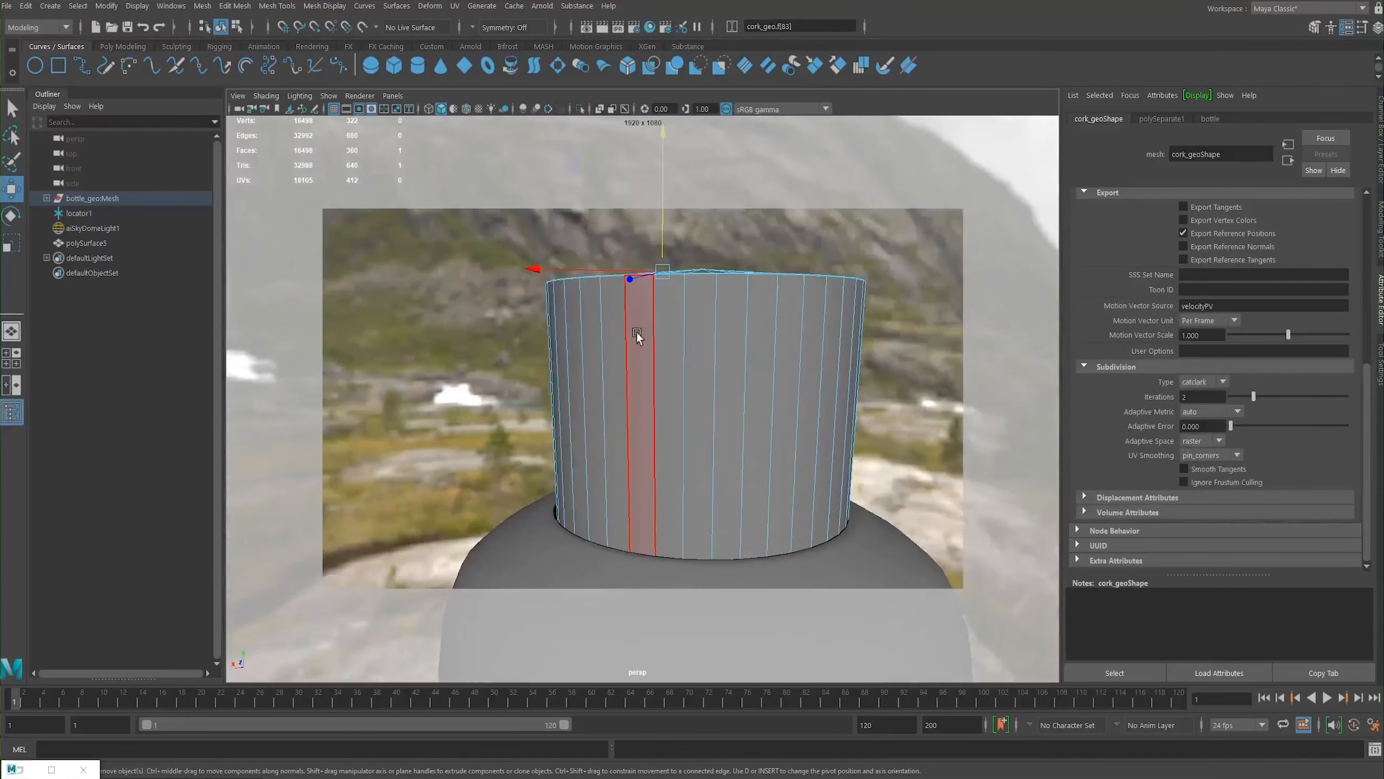
Step: Select the cork's side faces in wireframe display and examine the cylinder's edge layout, returning to shaded display
key(4)
scroll(665, 397, down, 5)
alt+drag(672, 398, 666, 409)
scroll(668, 414, up, 3)
drag(866, 298, 359, 322)
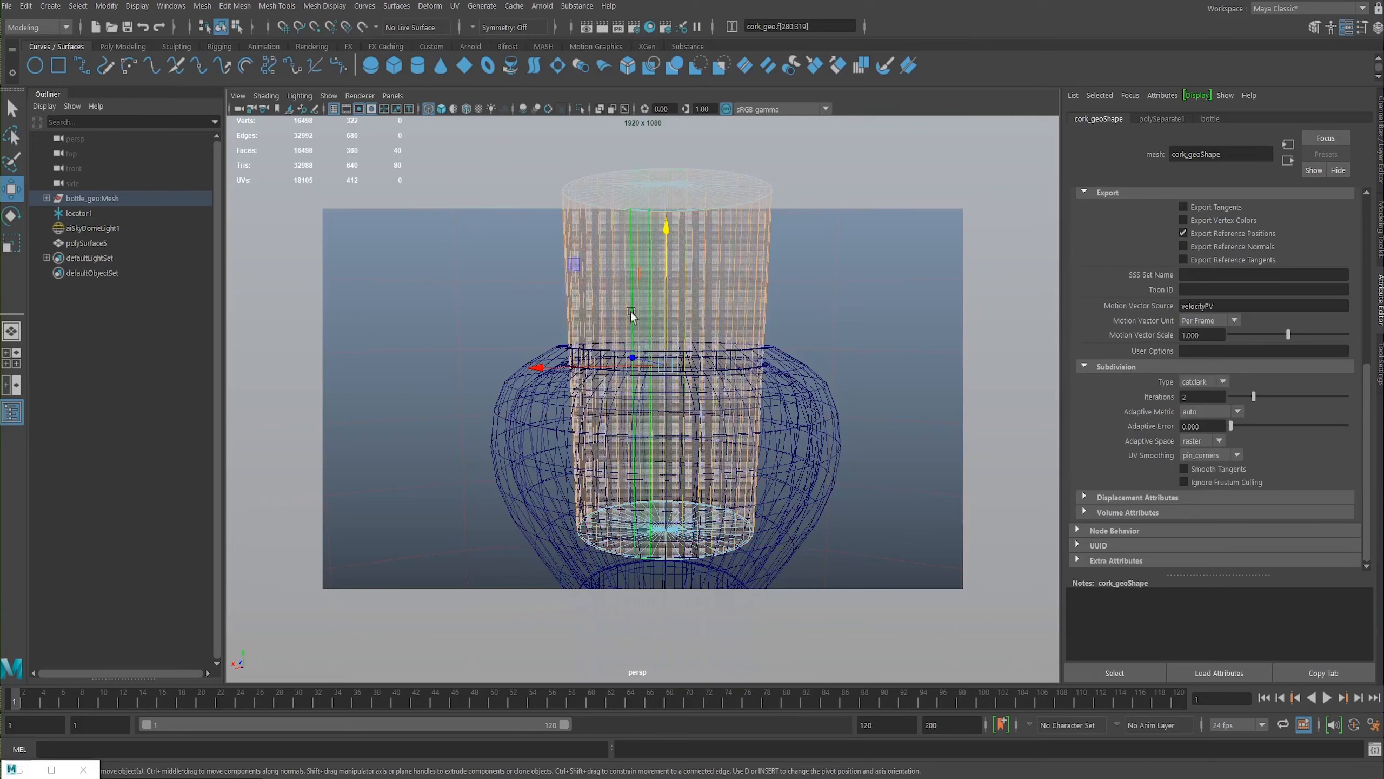
alt+middle_drag(782, 306, 737, 367)
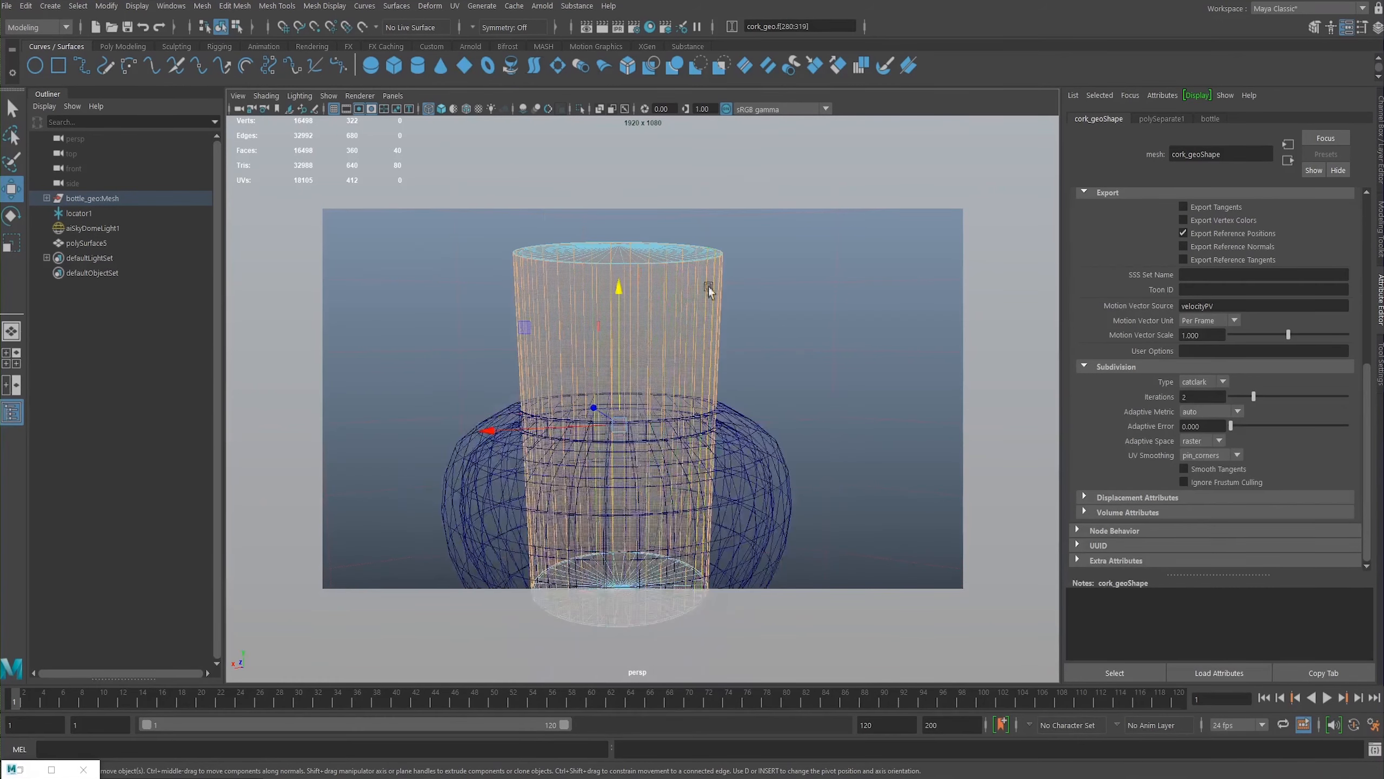
alt+drag(670, 312, 543, 410)
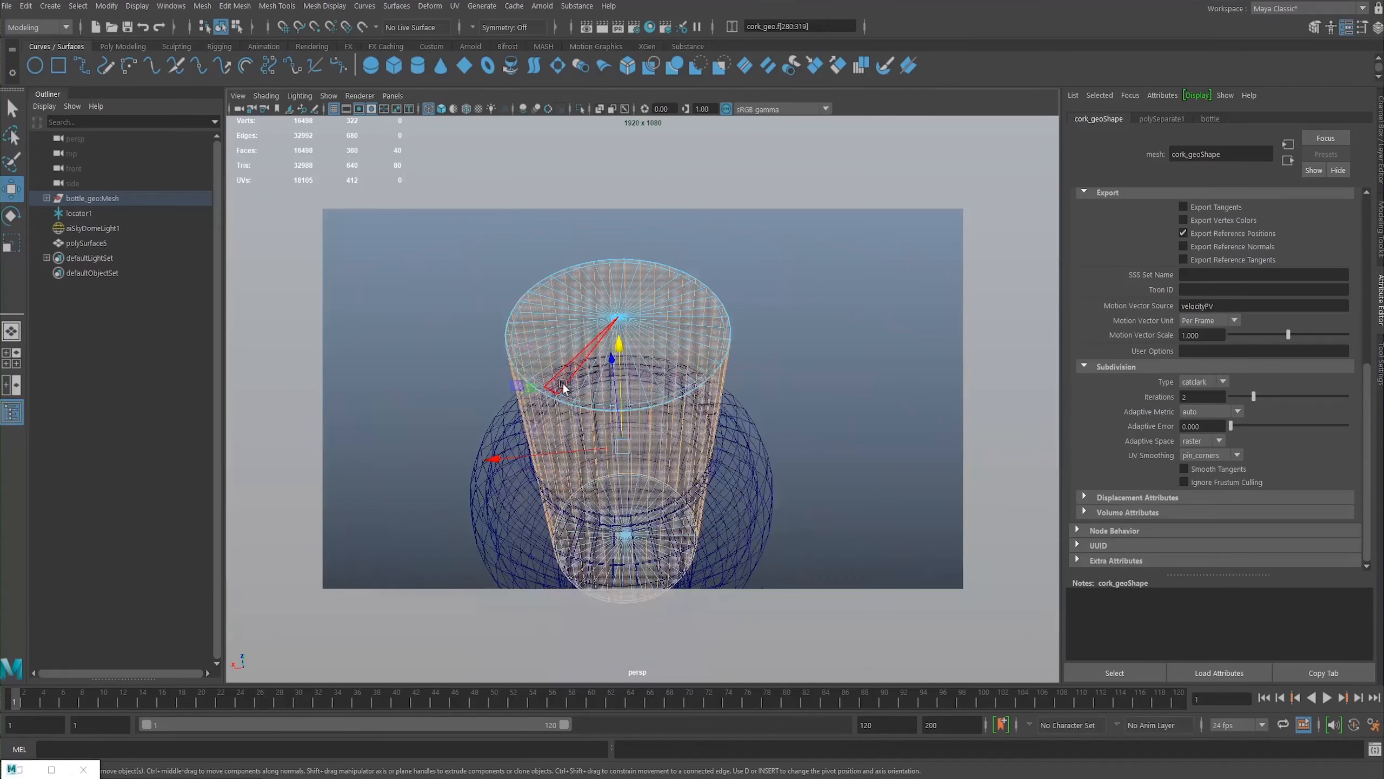
key(5)
scroll(564, 311, up, 3)
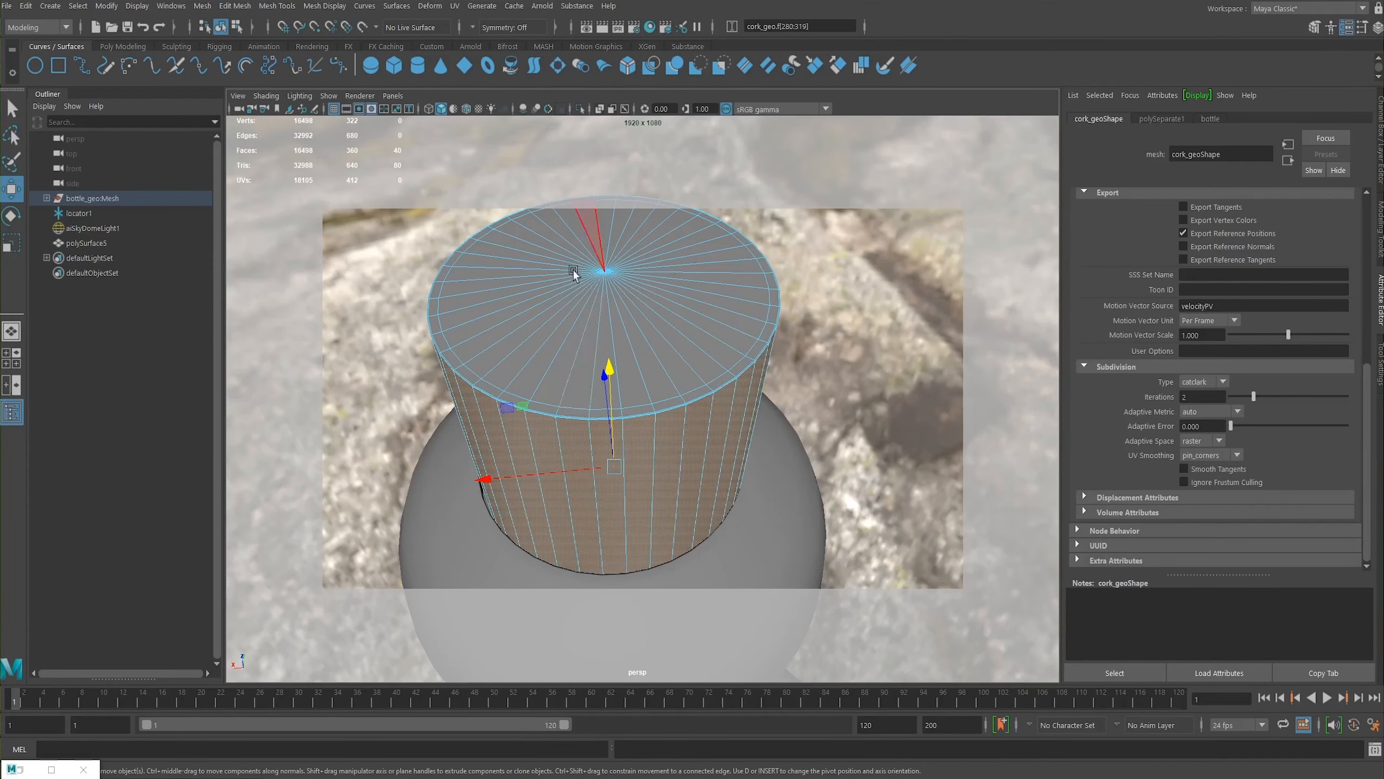
scroll(600, 319, down, 3)
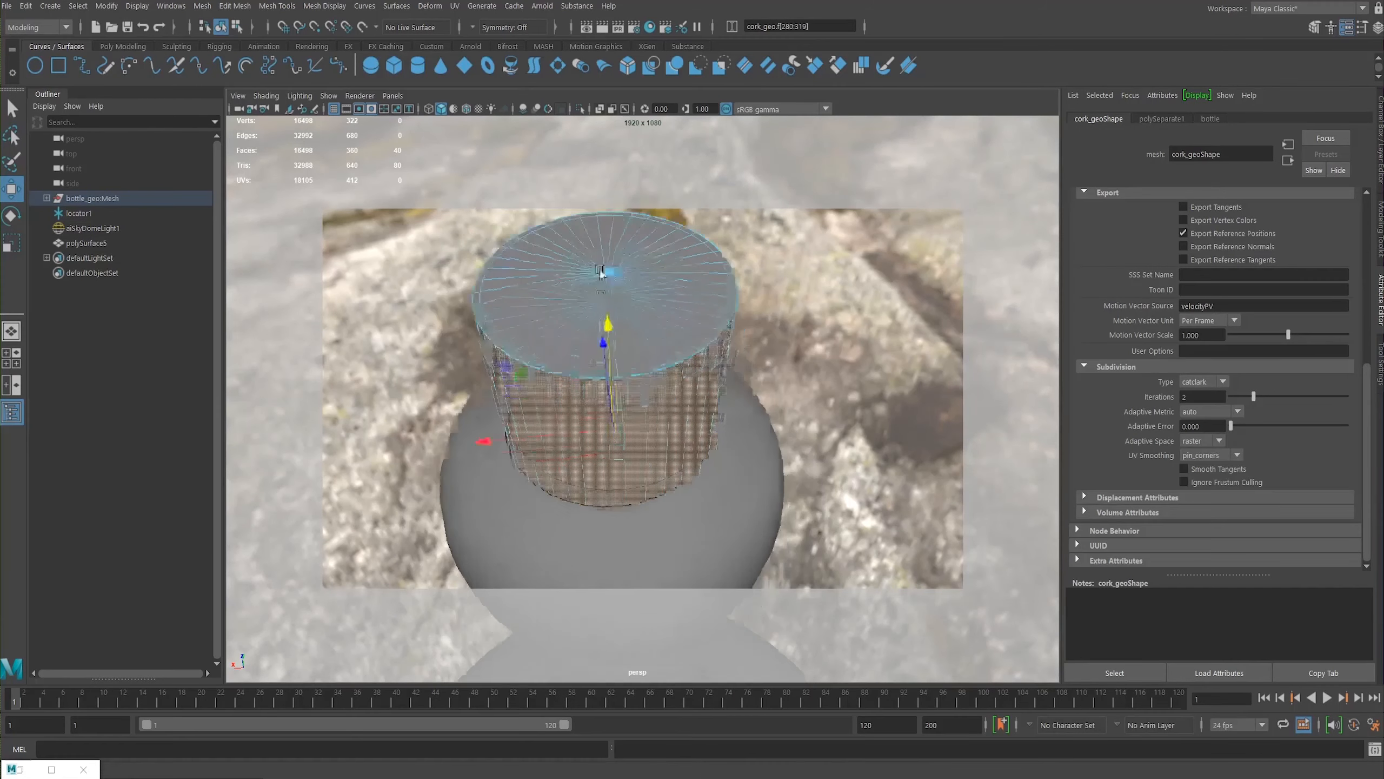
alt+drag(602, 319, 640, 277)
Step: Return the cork to object mode and set cork_geoShape's Arnold subdivision iterations to 4
right_drag(670, 326, 715, 313)
scroll(666, 324, down, 4)
alt+drag(666, 324, 601, 310)
click(746, 357)
click(622, 316)
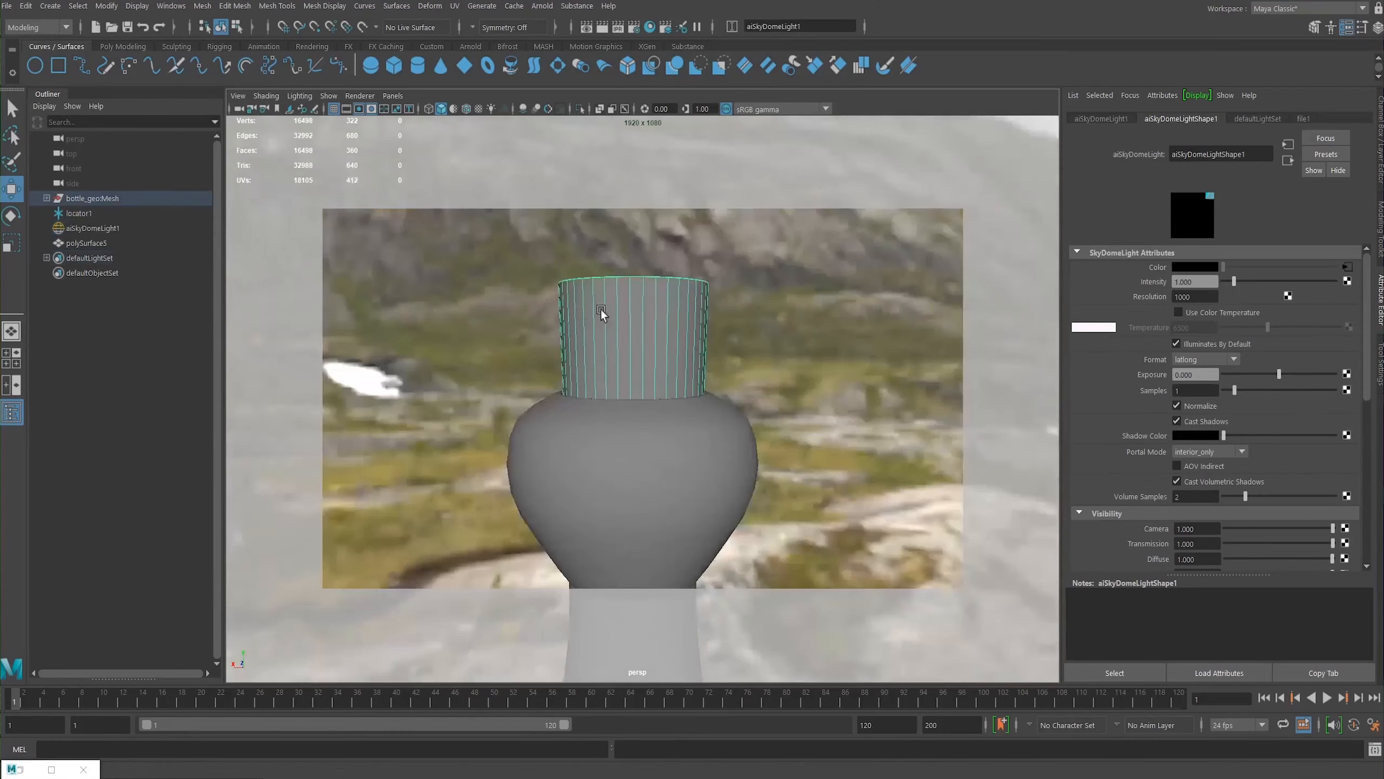
click(1208, 119)
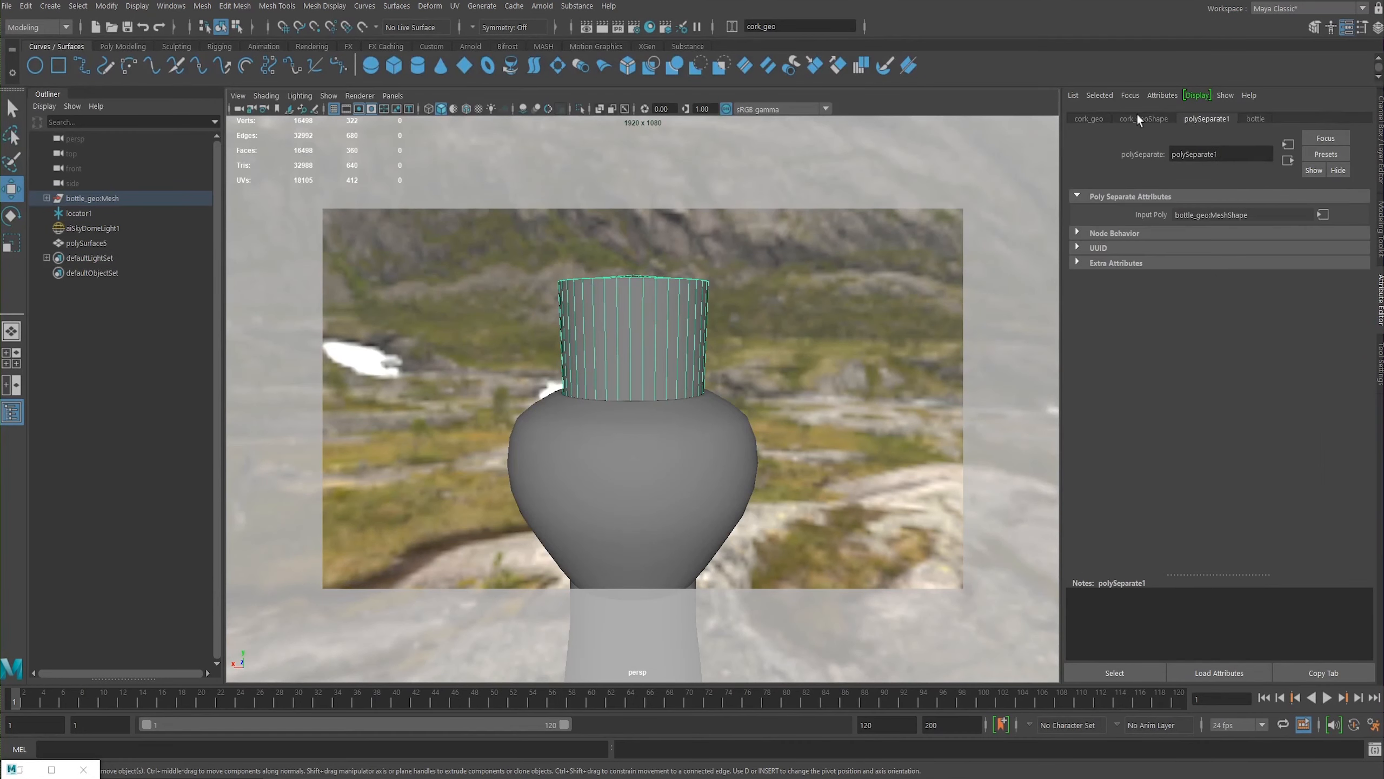
click(1150, 119)
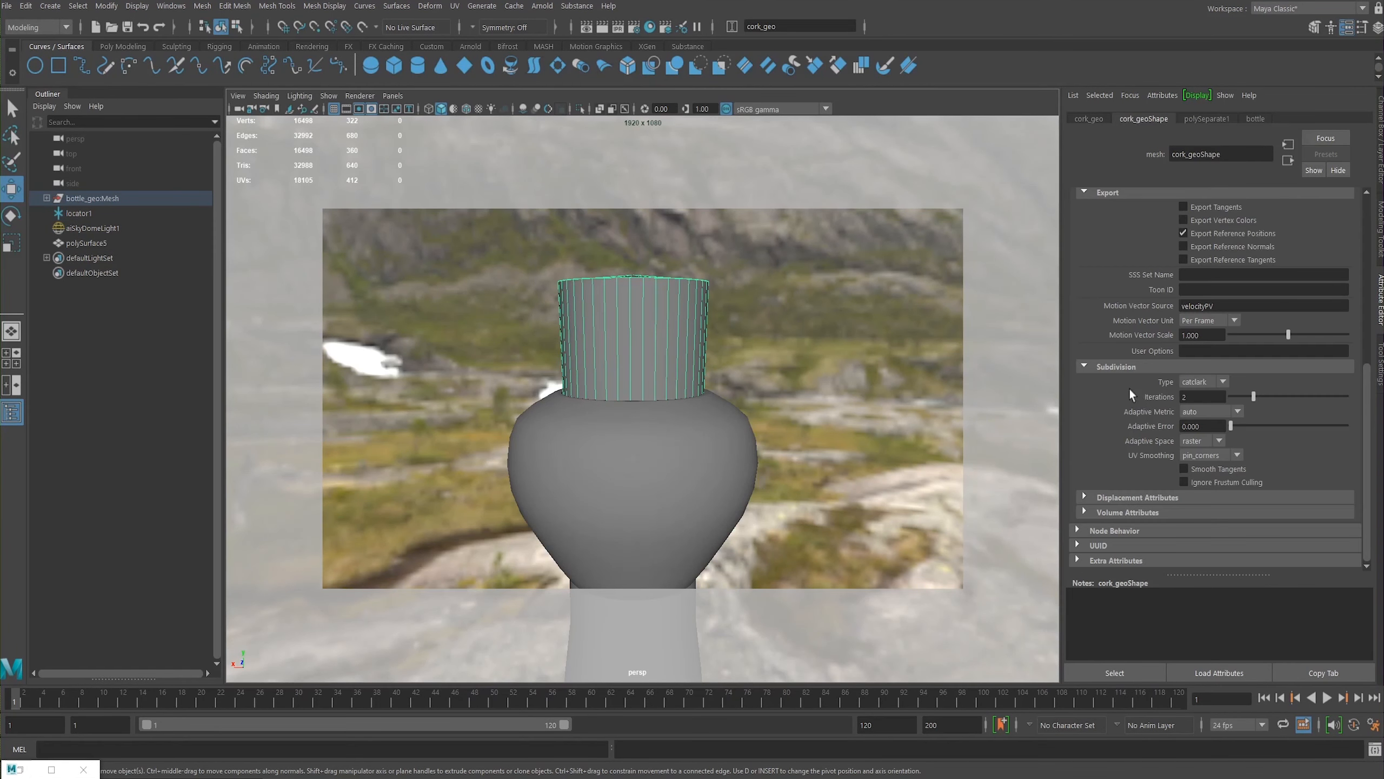
drag(1196, 397, 1117, 412)
text(4)
key(Return)
Step: Restore the render window to full screen and store another snapshot of the displayed cork render
click(16, 770)
click(24, 769)
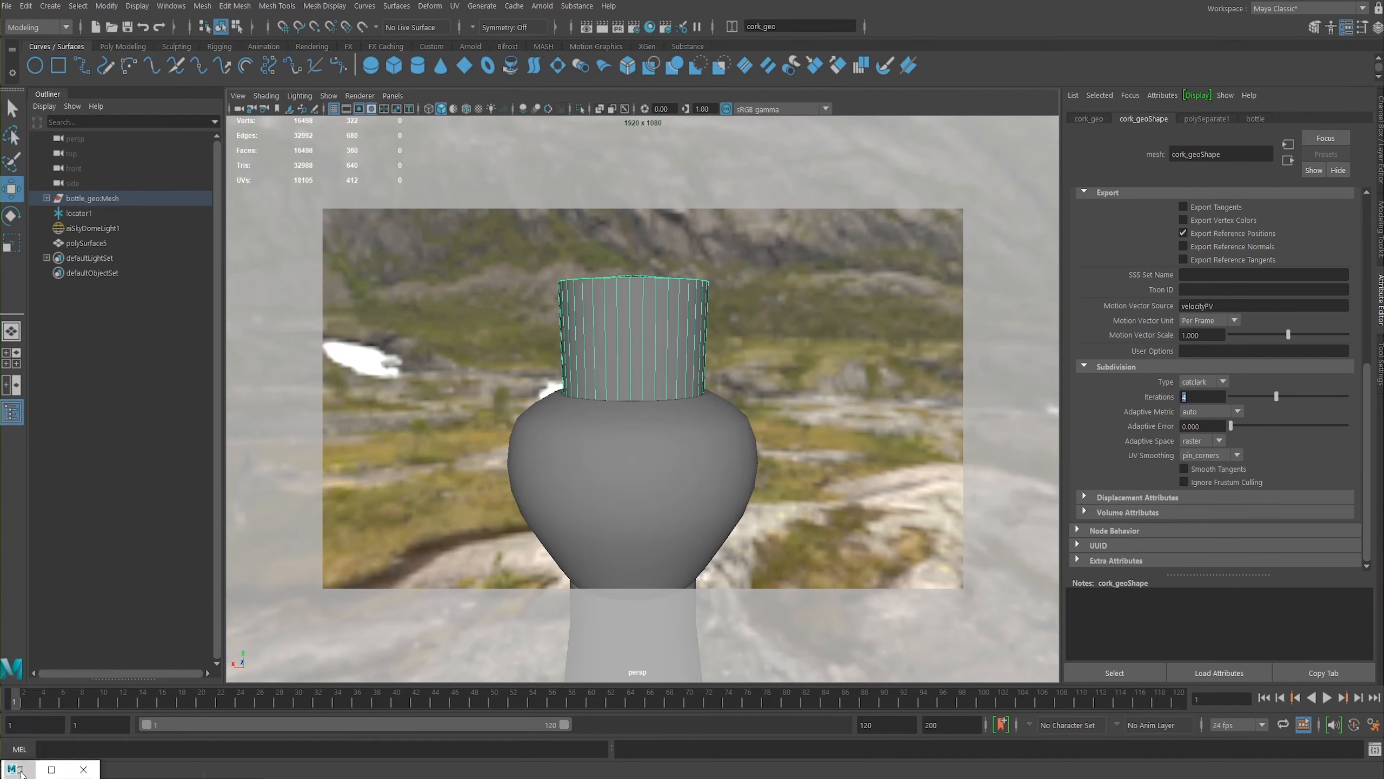
double_click(679, 455)
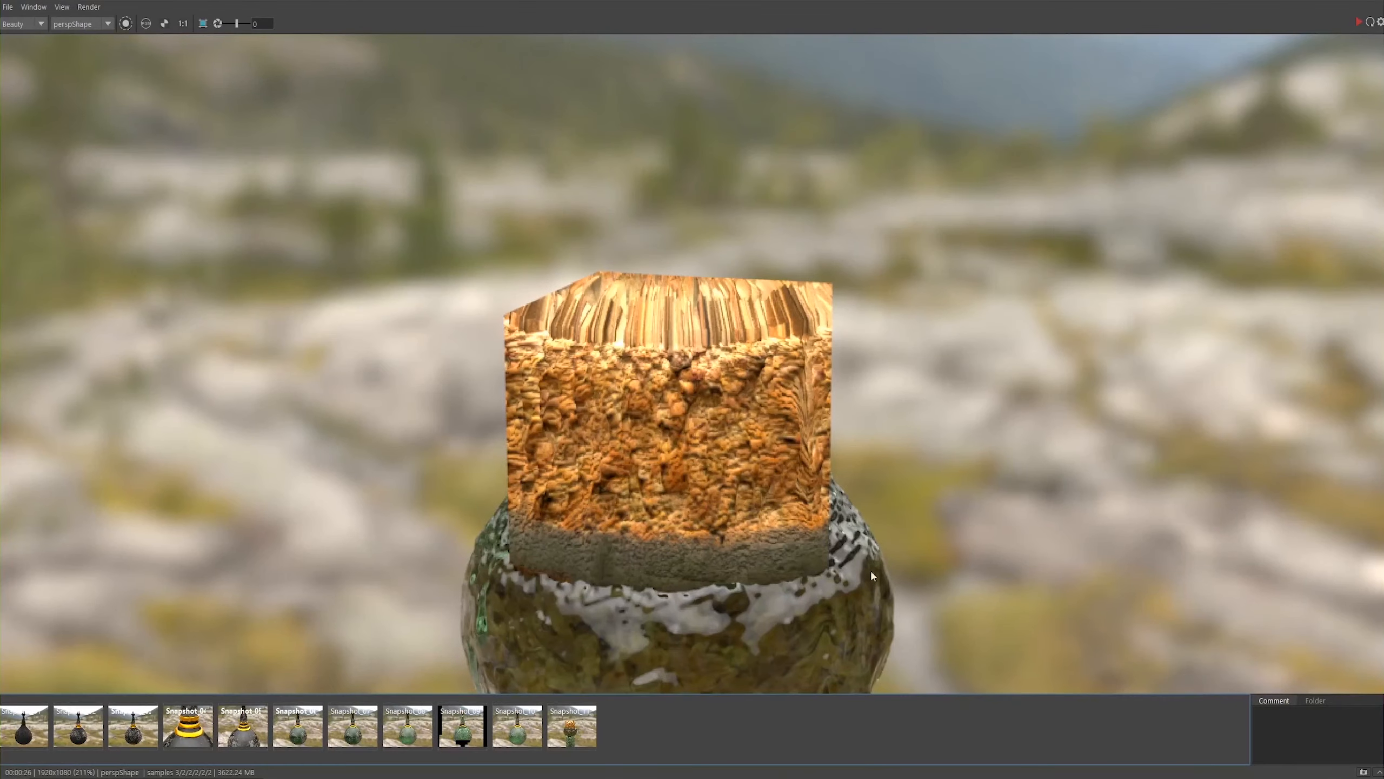
click(1363, 772)
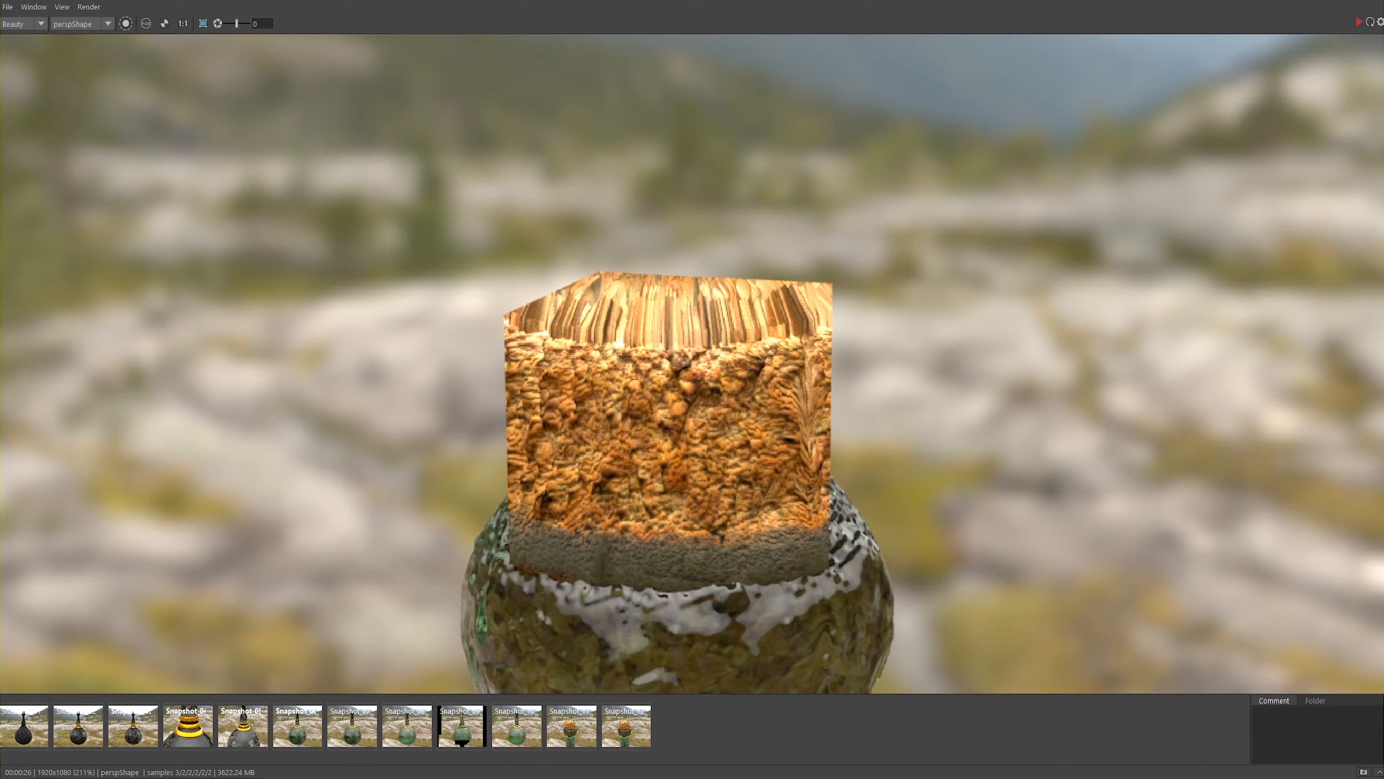
Step: Set the scale of displacementShader1 to 0.5 in the Hypershade and minimize that window
drag(1383, 190, 731, 53)
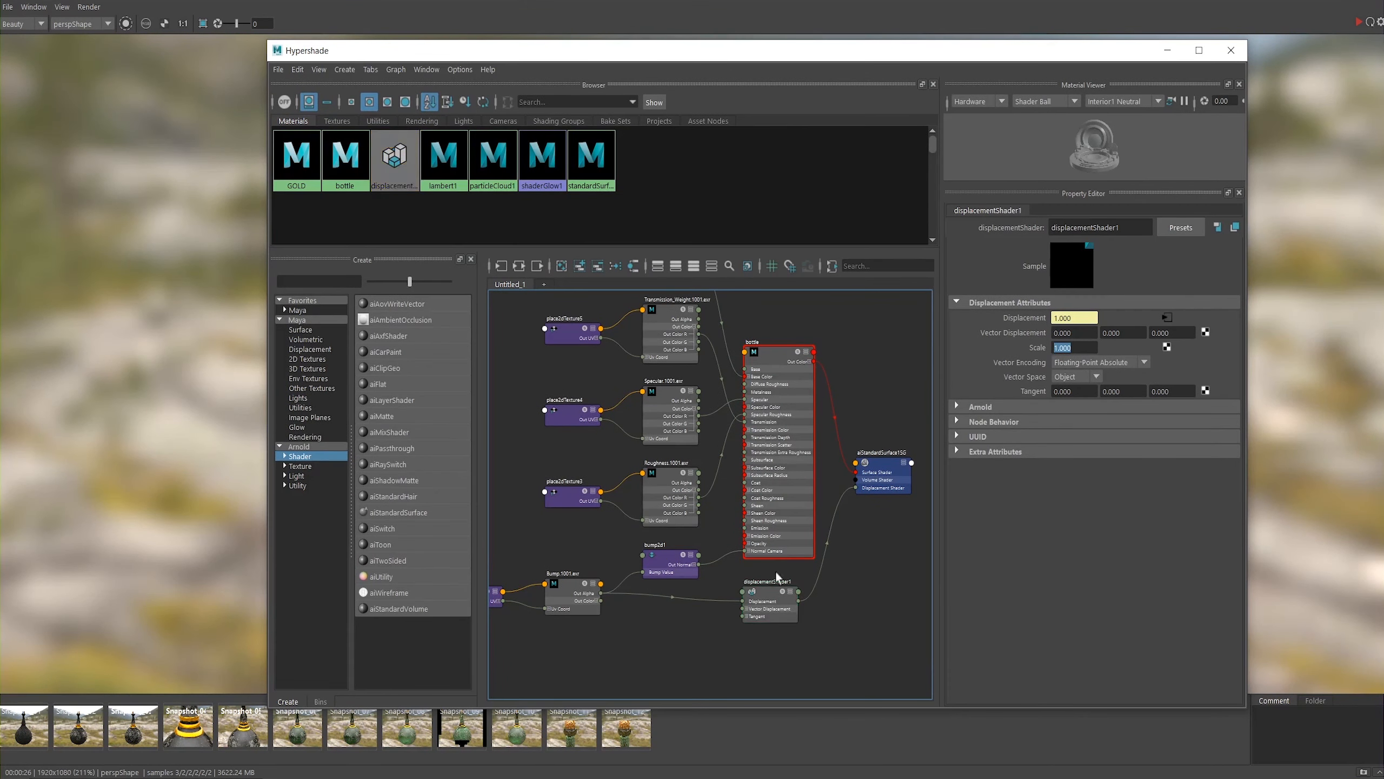
click(1085, 347)
key(BackSpace)
key(BackSpace)
key(BackSpace)
key(BackSpace)
key(BackSpace)
text(0.5)
key(Return)
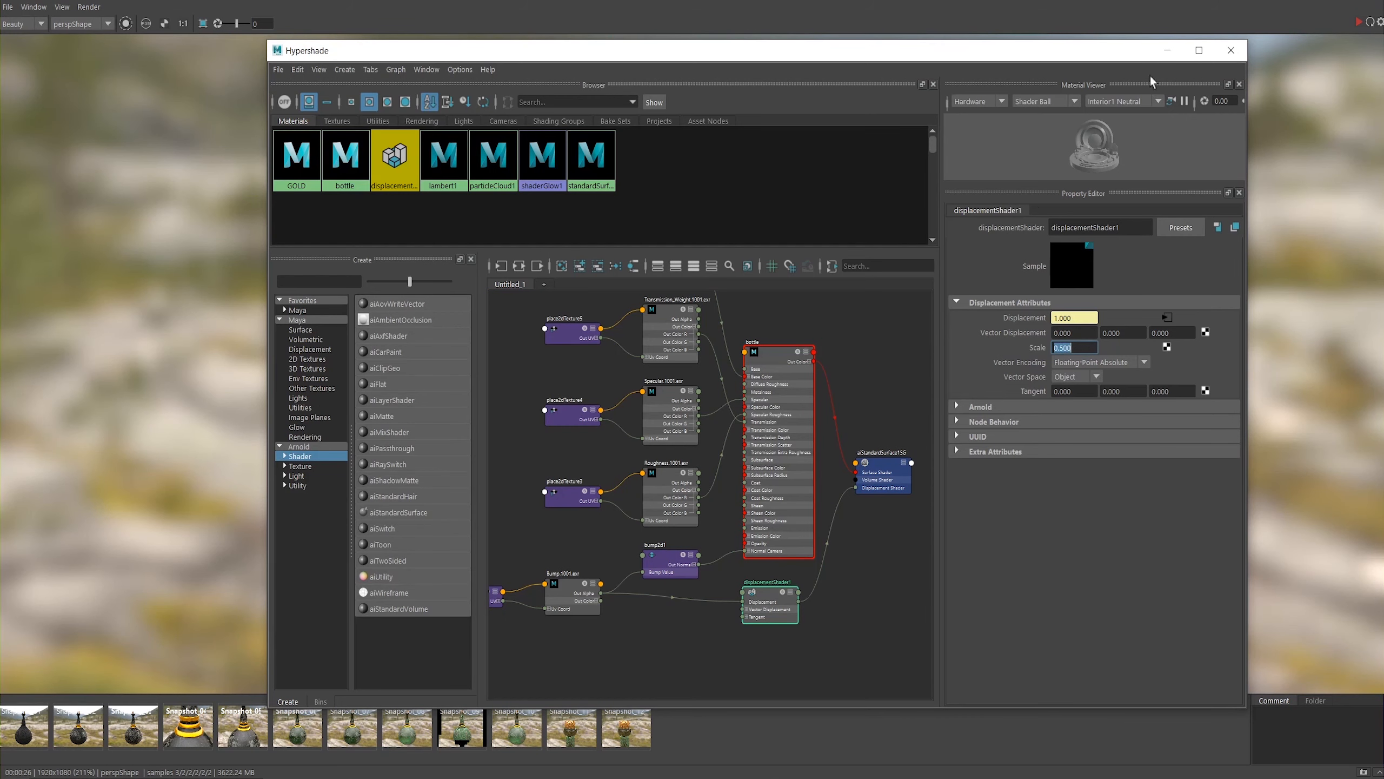
click(1163, 51)
Step: Update the full scene, examine the displaced cork and glass rim as they render, and abort the render
click(92, 8)
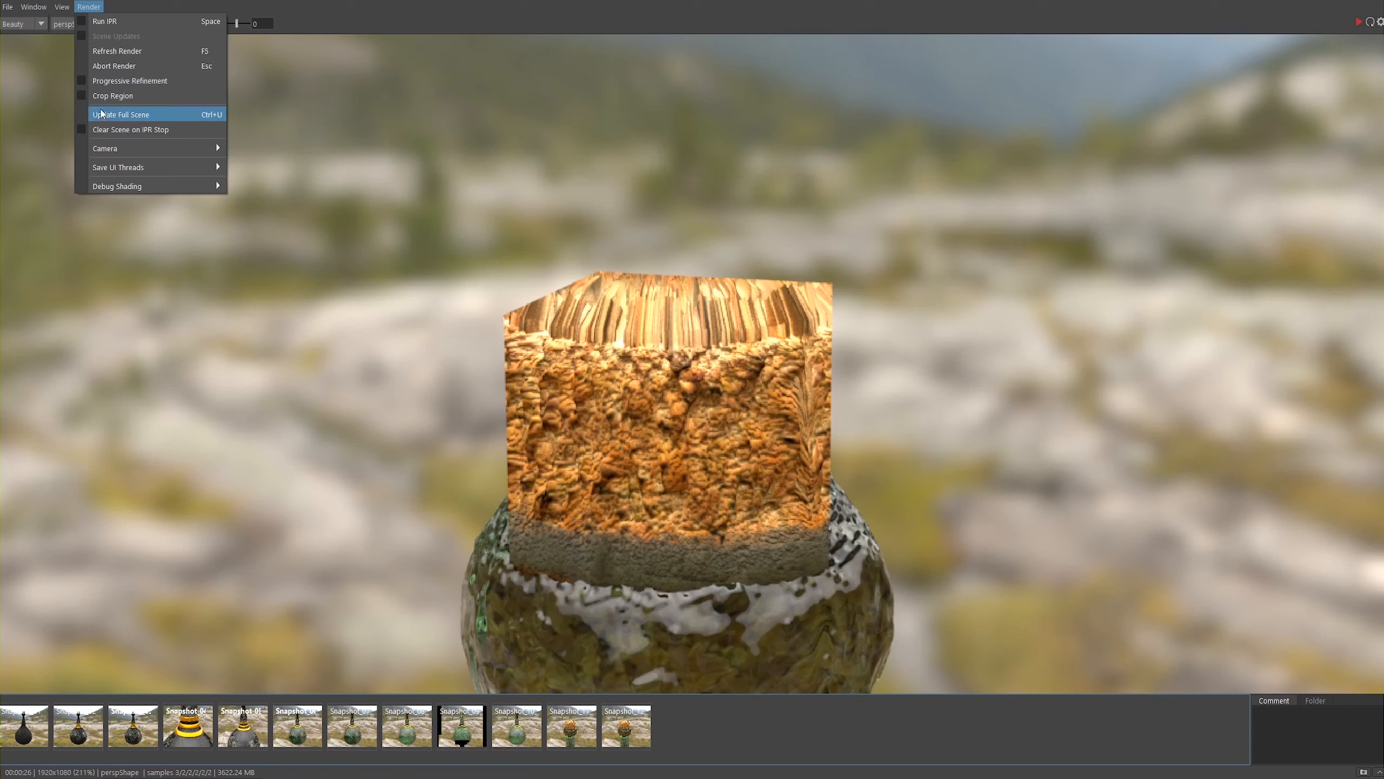
click(158, 116)
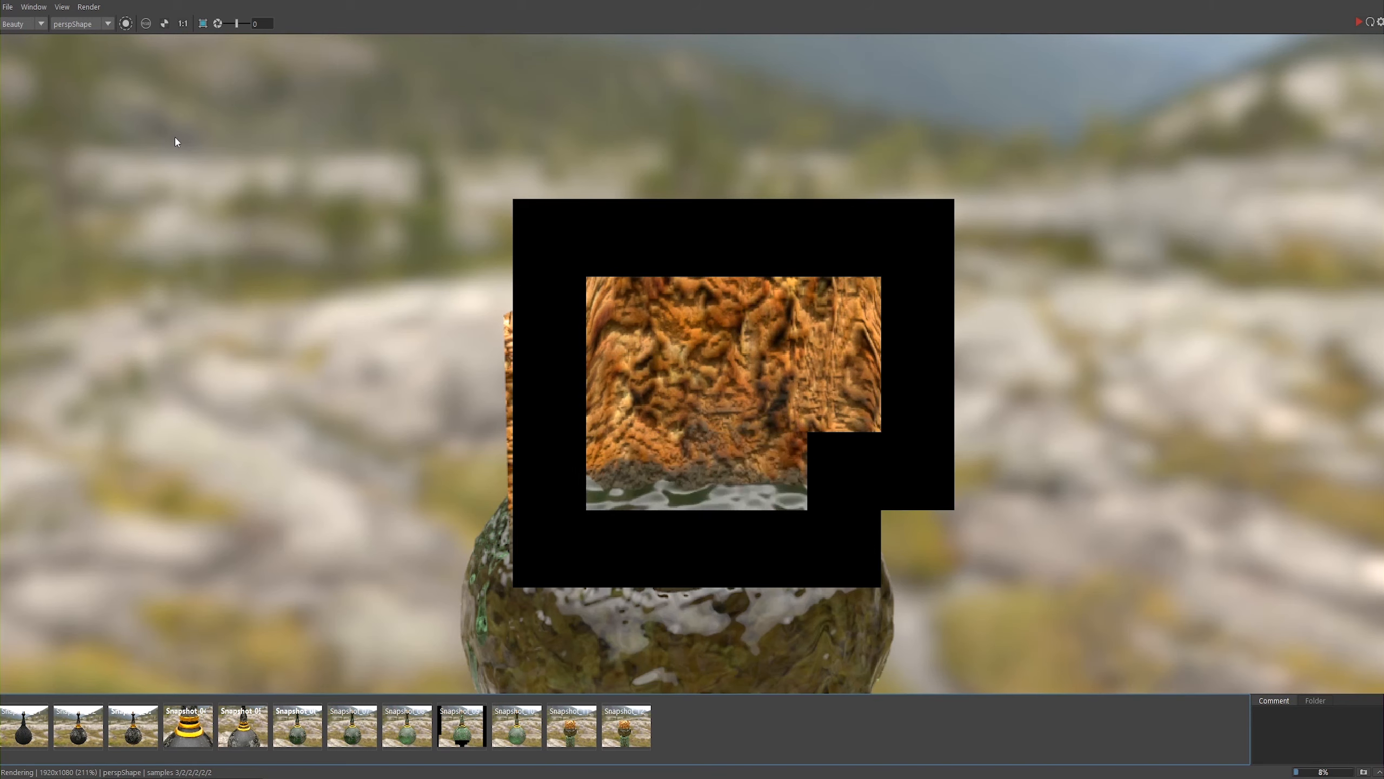
scroll(180, 163, down, 2)
scroll(310, 204, down, 2)
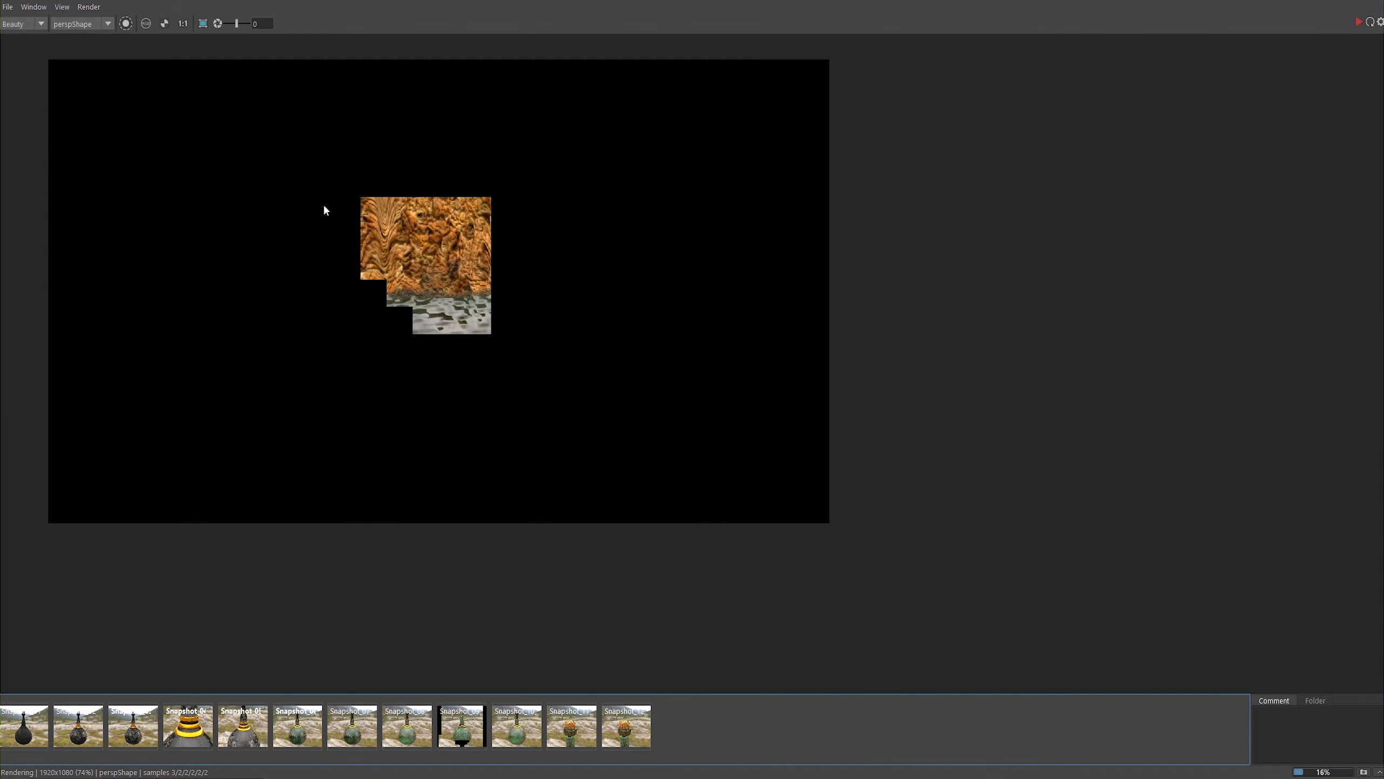
middle_drag(315, 207, 483, 261)
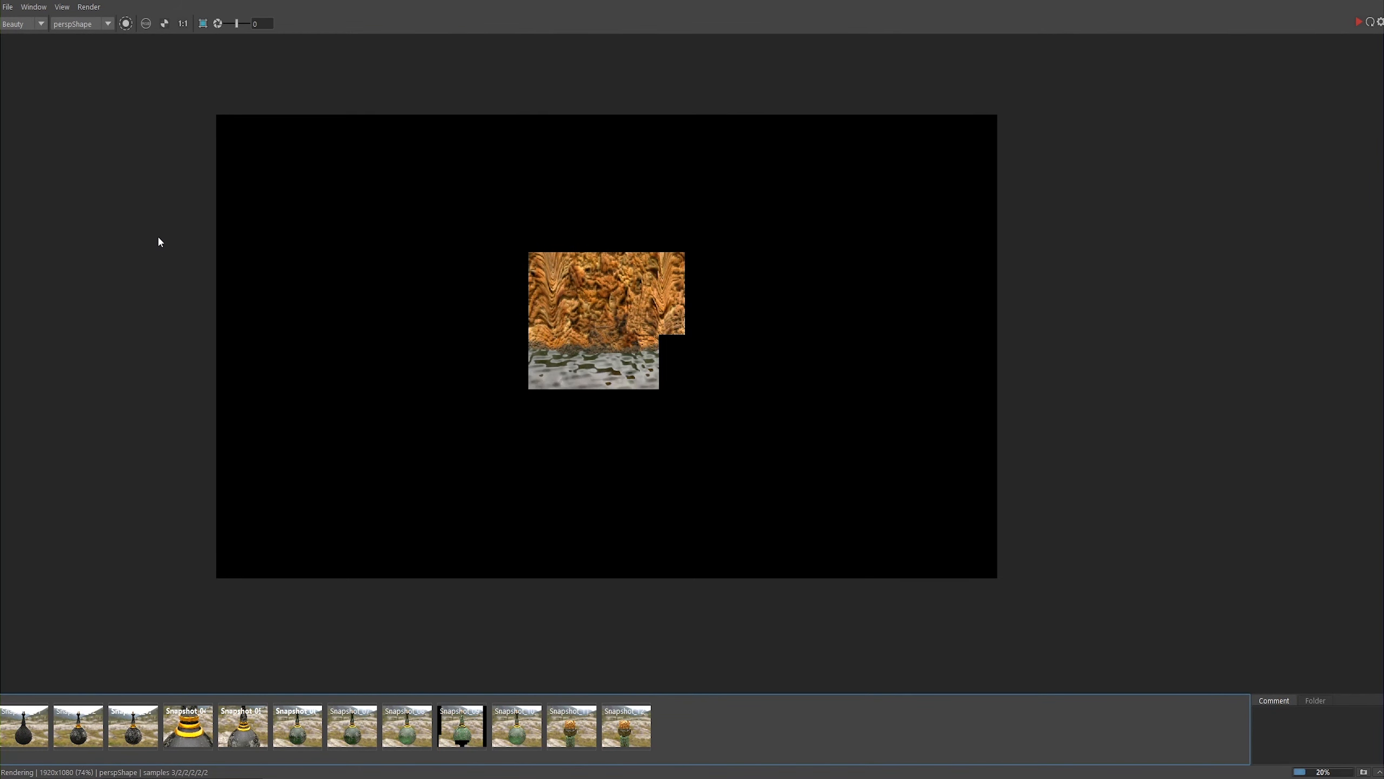
scroll(159, 239, up, 1)
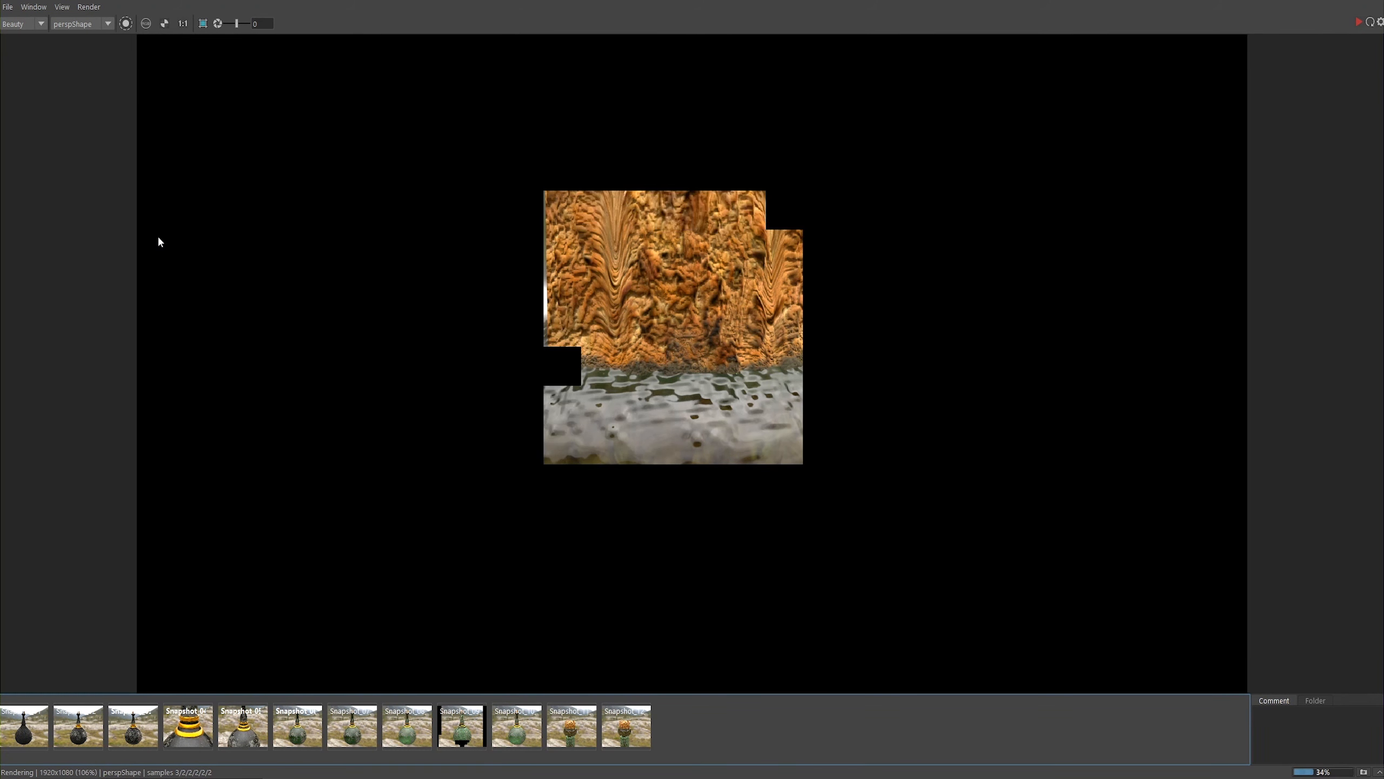
drag(896, 344, 917, 446)
scroll(878, 401, down, 1)
mouse_move(739, 359)
mouse_down()
mouse_move(743, 340)
mouse_move(742, 366)
mouse_up()
scroll(736, 373, down, 1)
drag(708, 266, 701, 263)
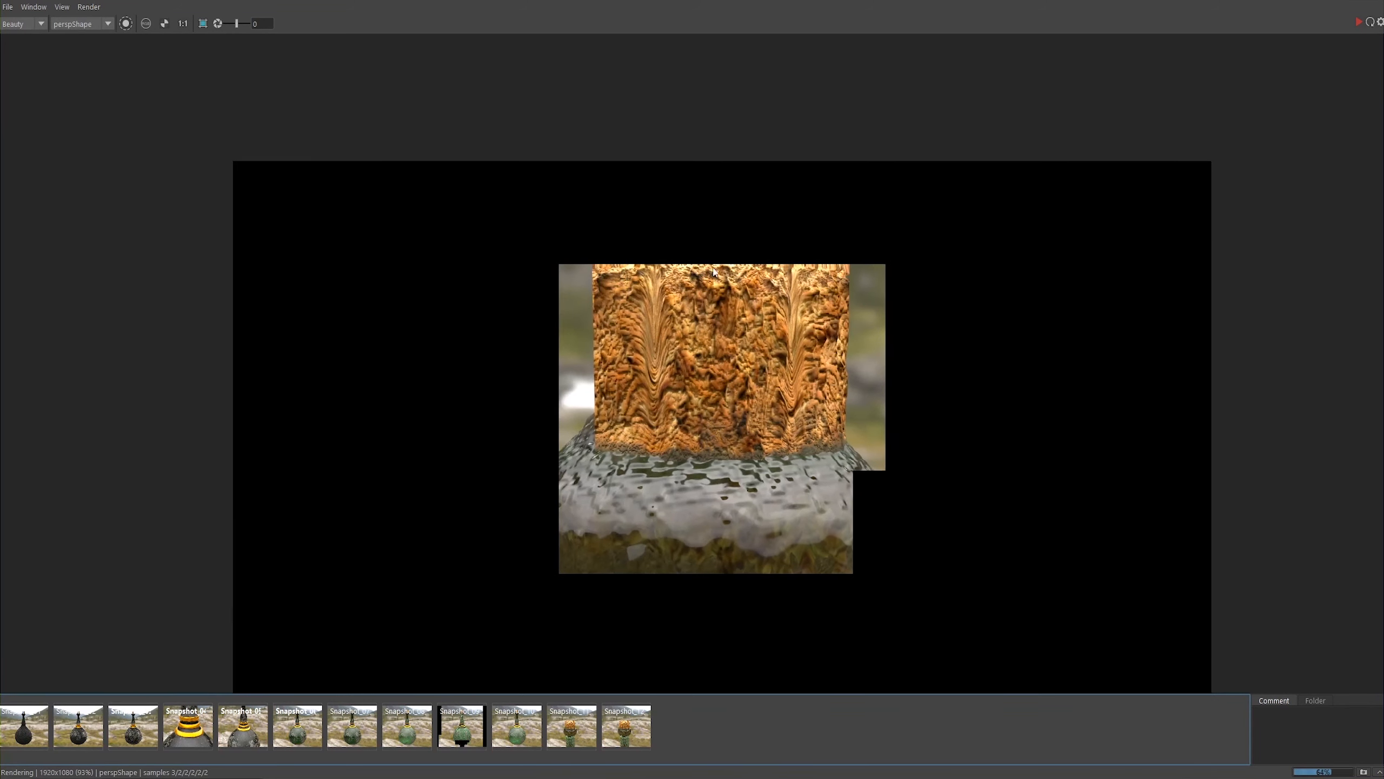
scroll(701, 266, up, 1)
drag(847, 358, 862, 392)
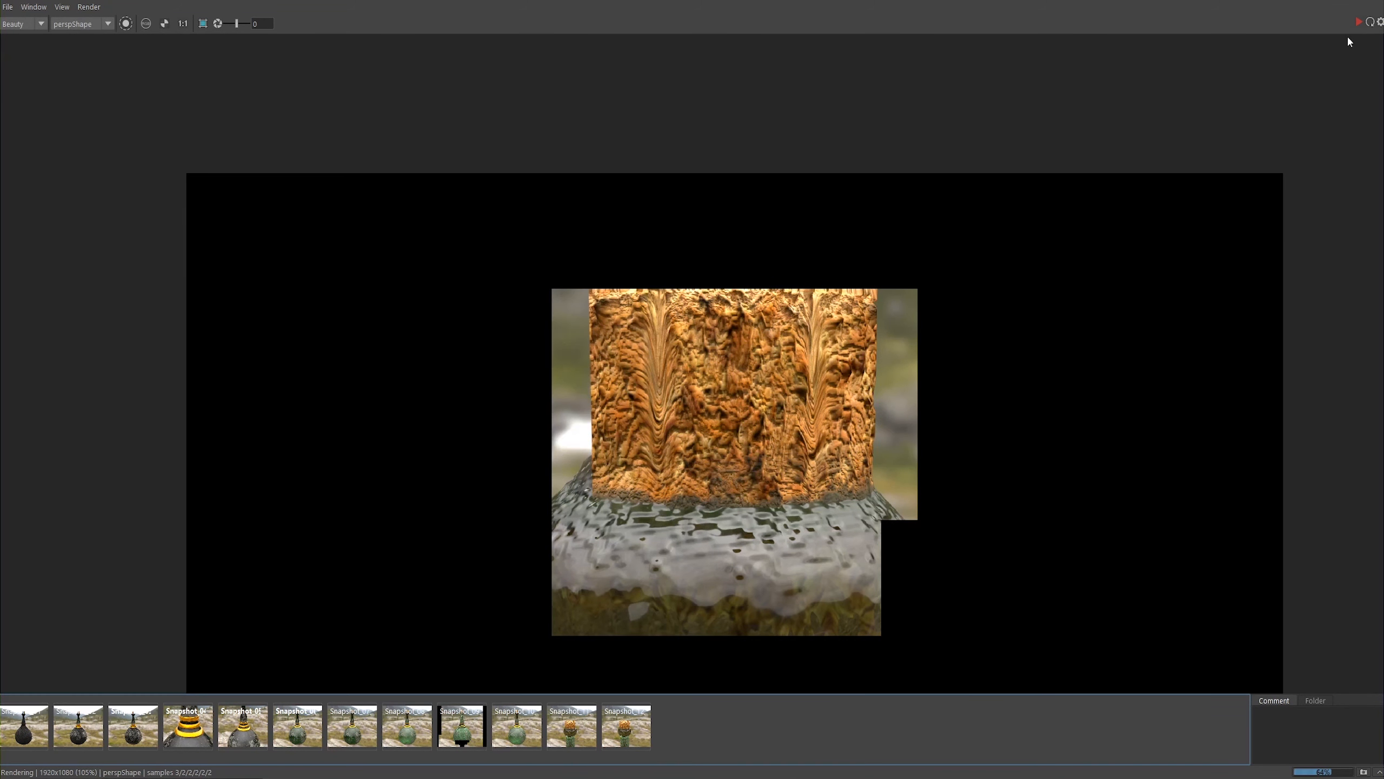
key(Escape)
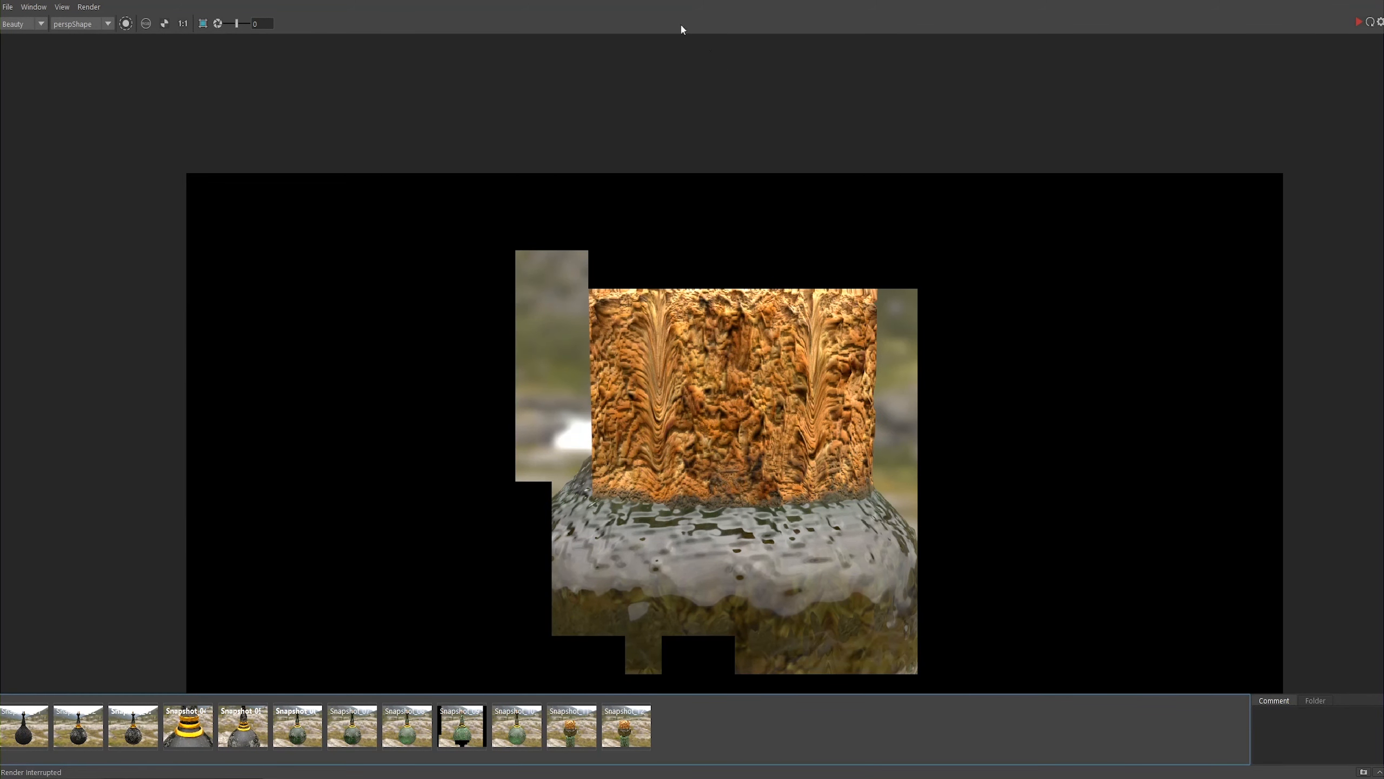
Step: Clear the render window away from the main viewport
drag(351, 2, 1145, 402)
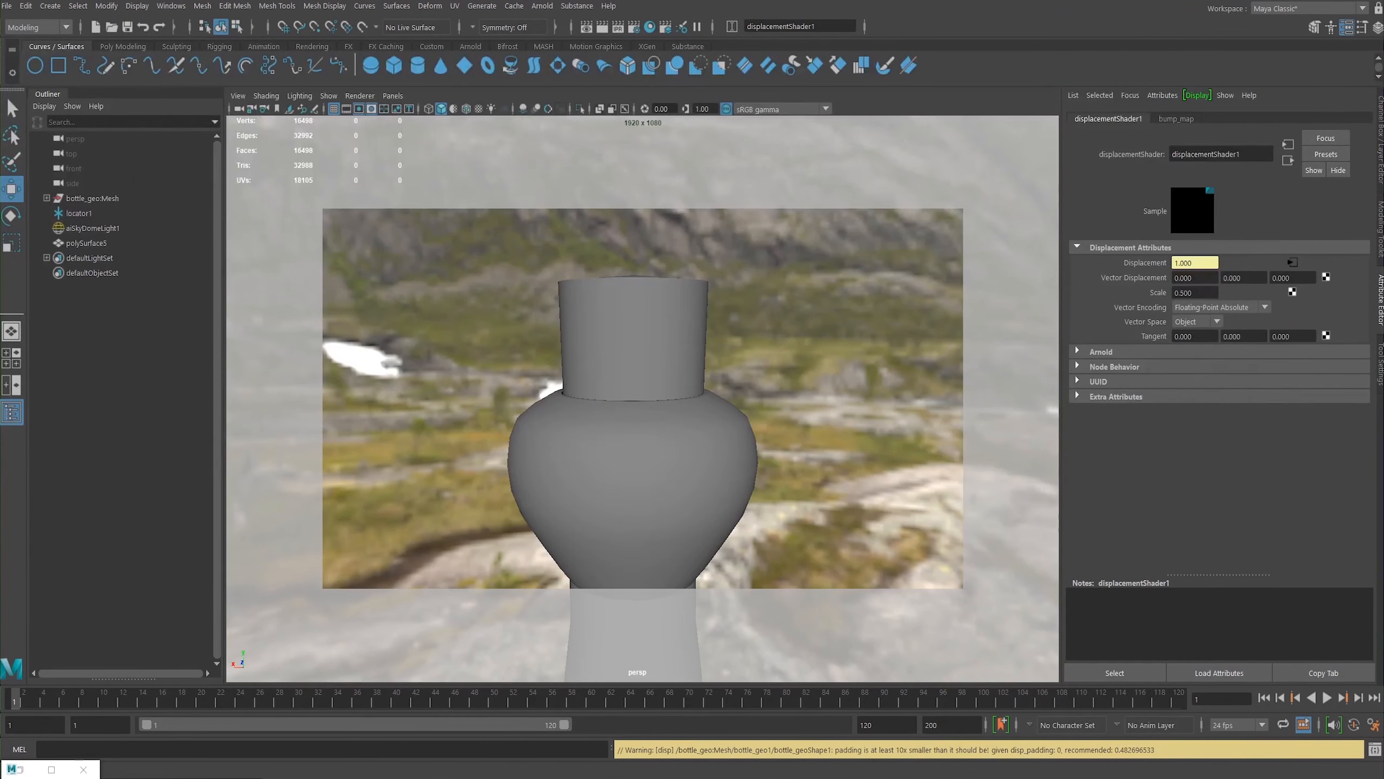
click(17, 772)
click(13, 773)
double_click(18, 771)
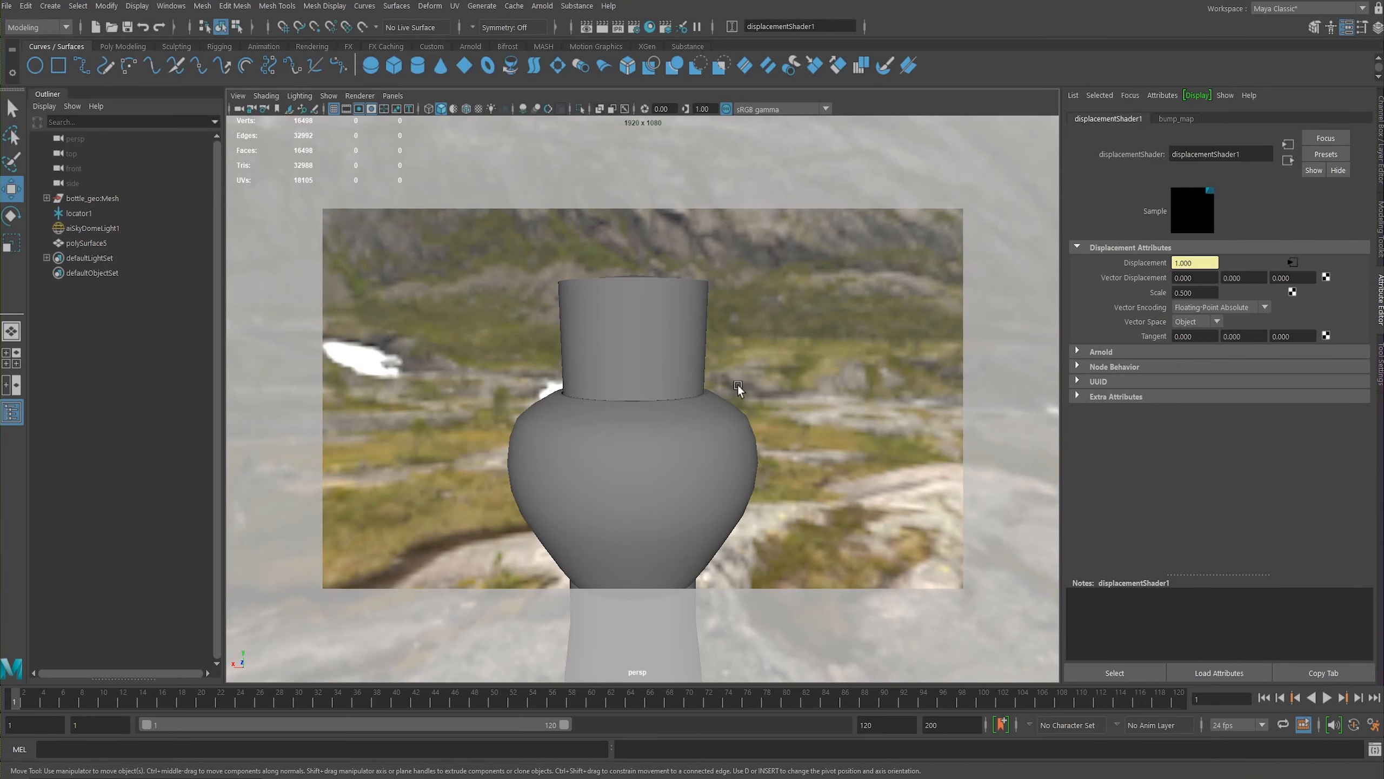
Step: Open the Hypershade and delete the displacementShader1 node from the bottle material's network
click(809, 365)
key(space)
click(839, 318)
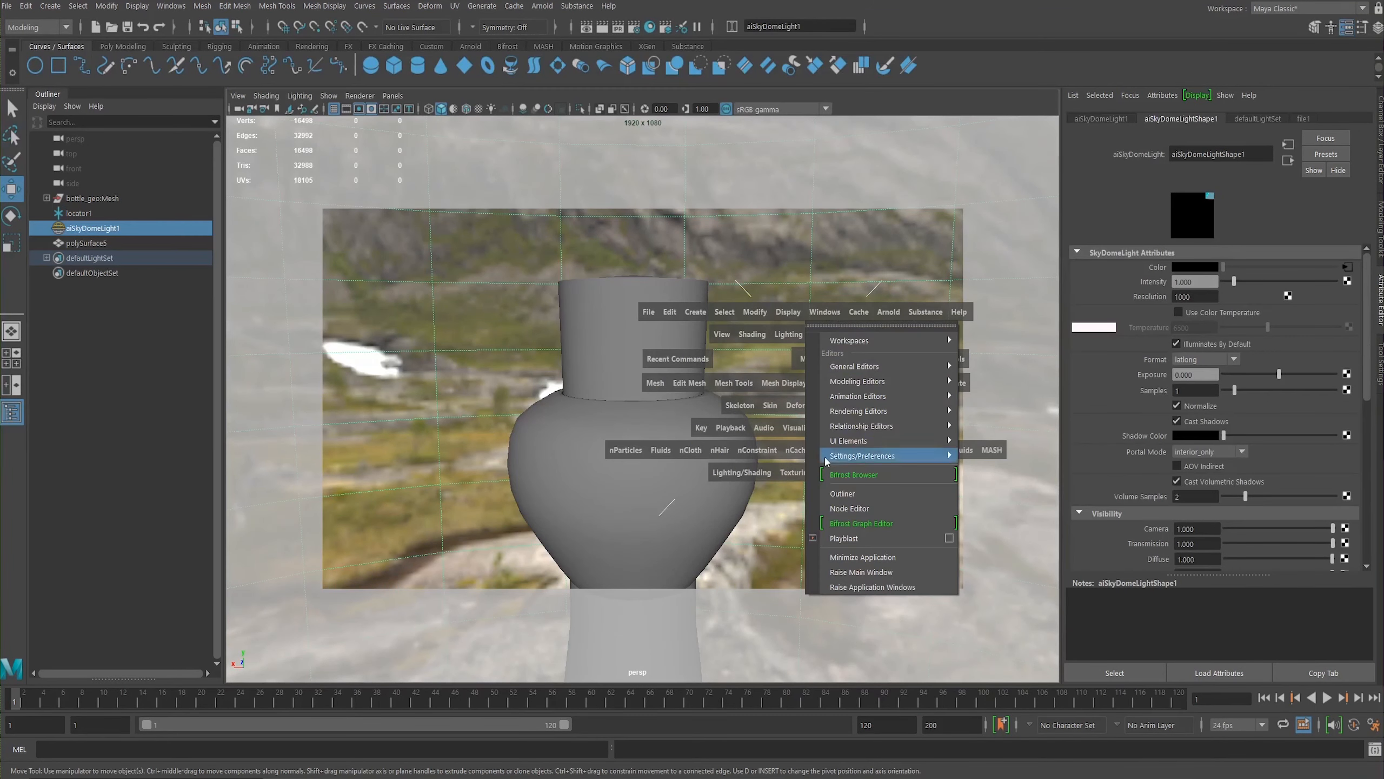
mouse_move(920, 385)
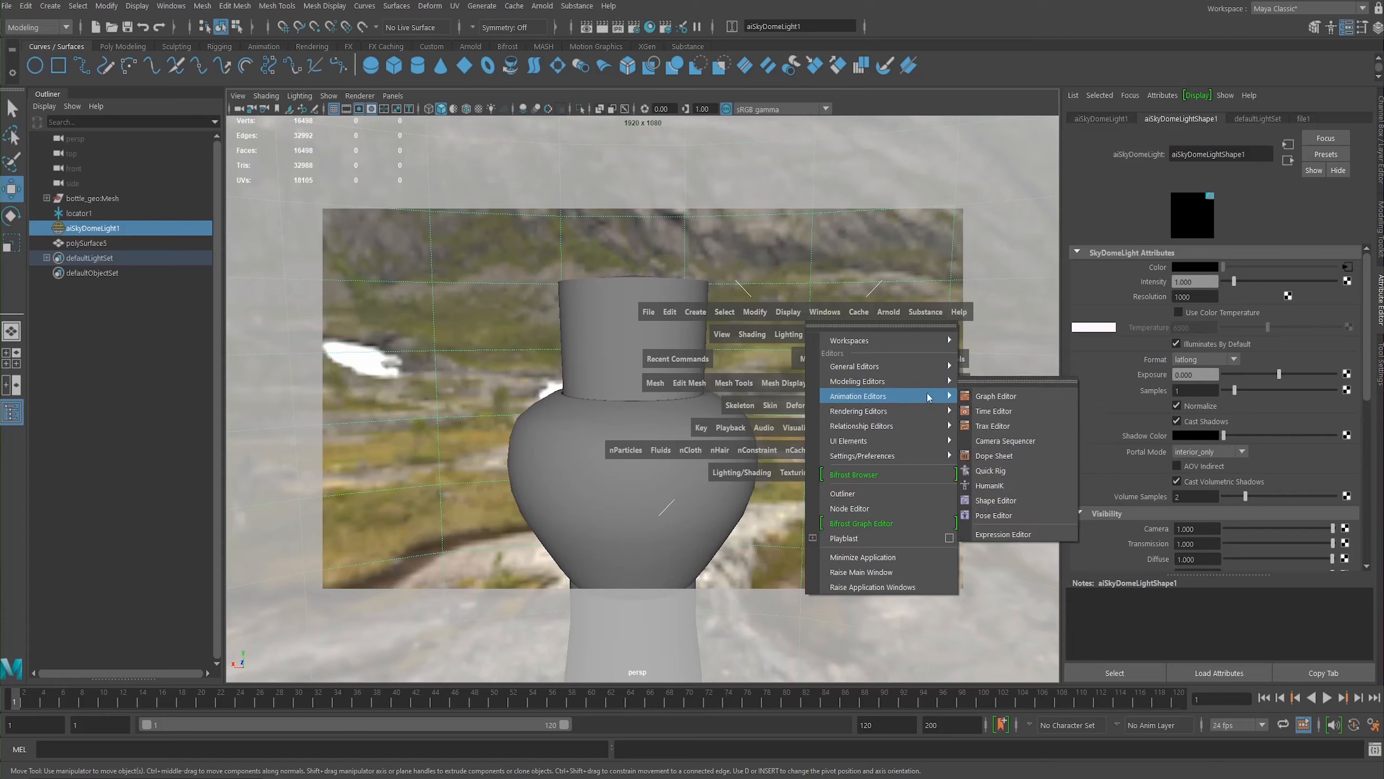
click(997, 444)
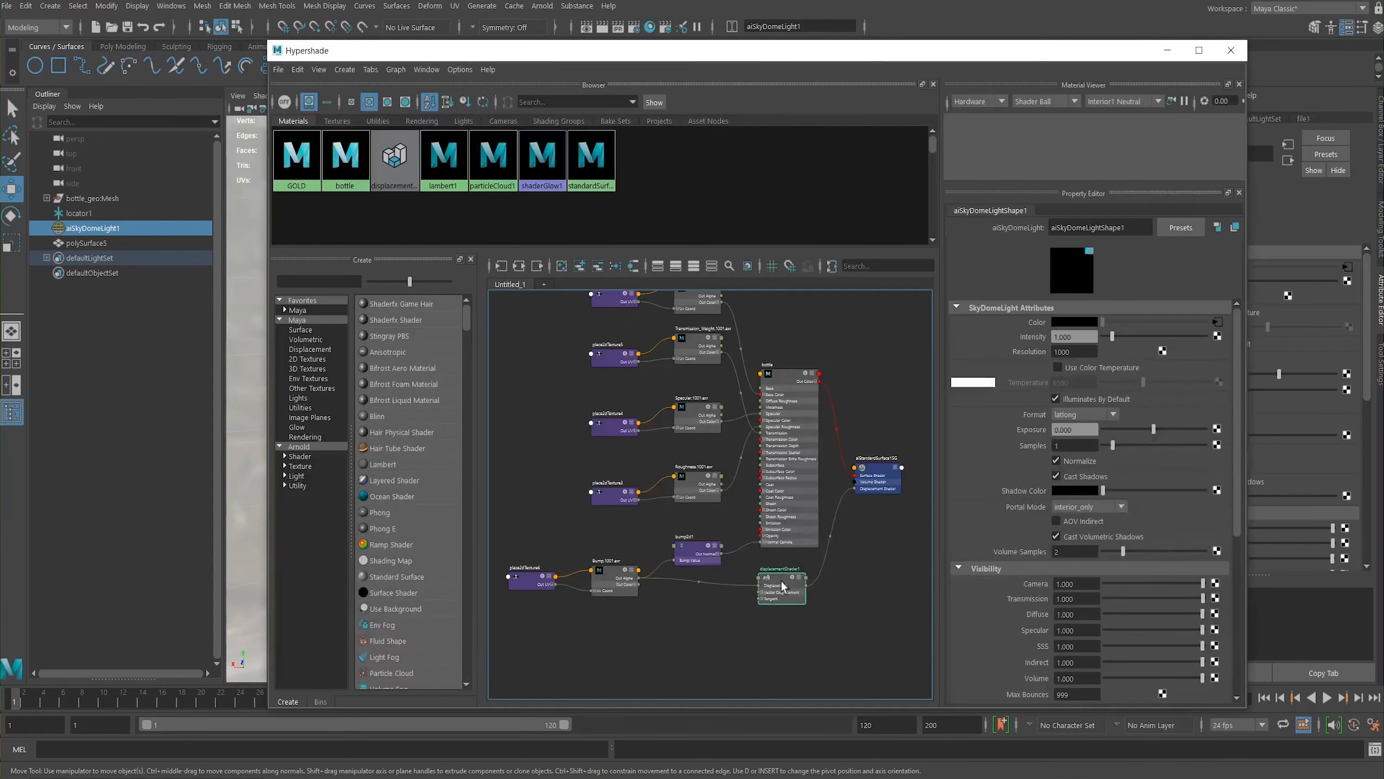
click(793, 586)
drag(785, 585, 791, 586)
key(Delete)
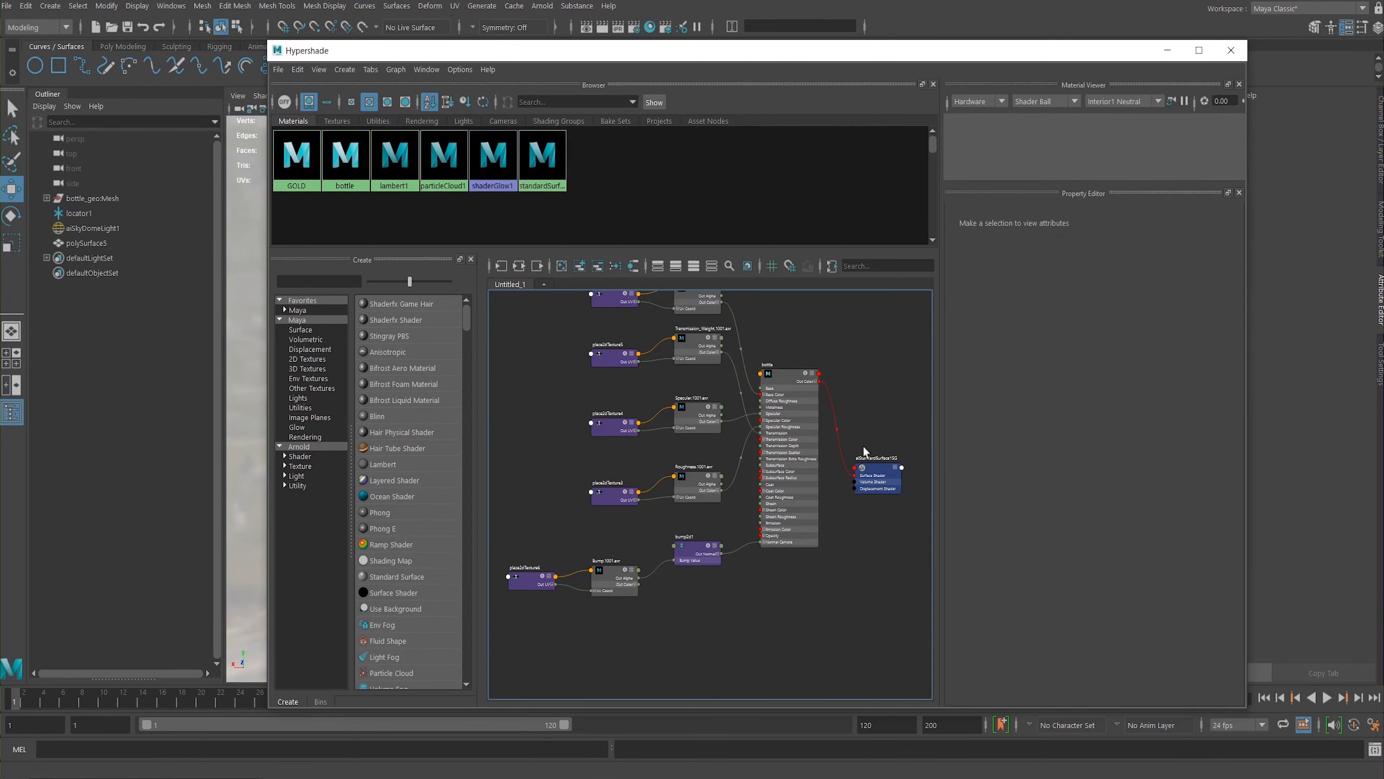
Step: Check the bottle's shading group for a leftover displacement connection and review its material network
click(878, 475)
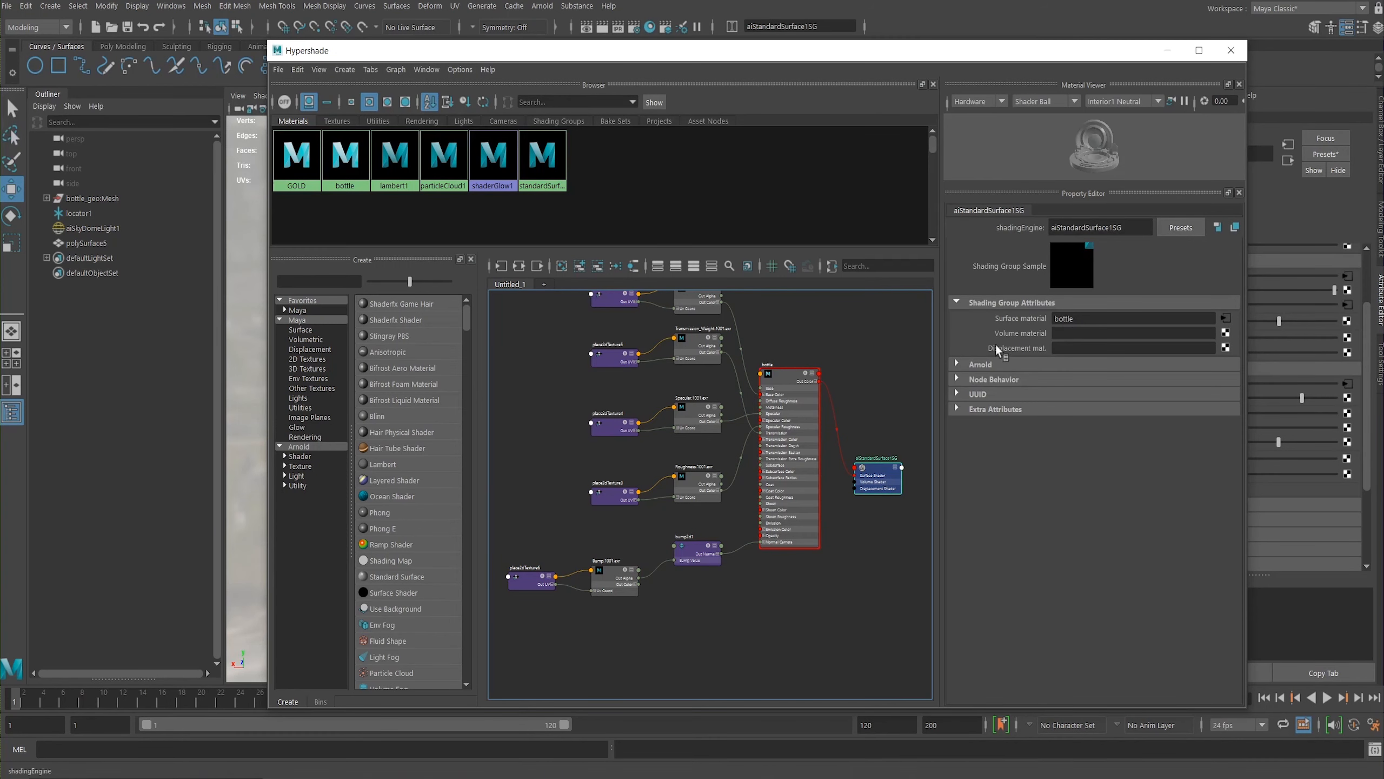
alt+middle_drag(822, 557, 877, 574)
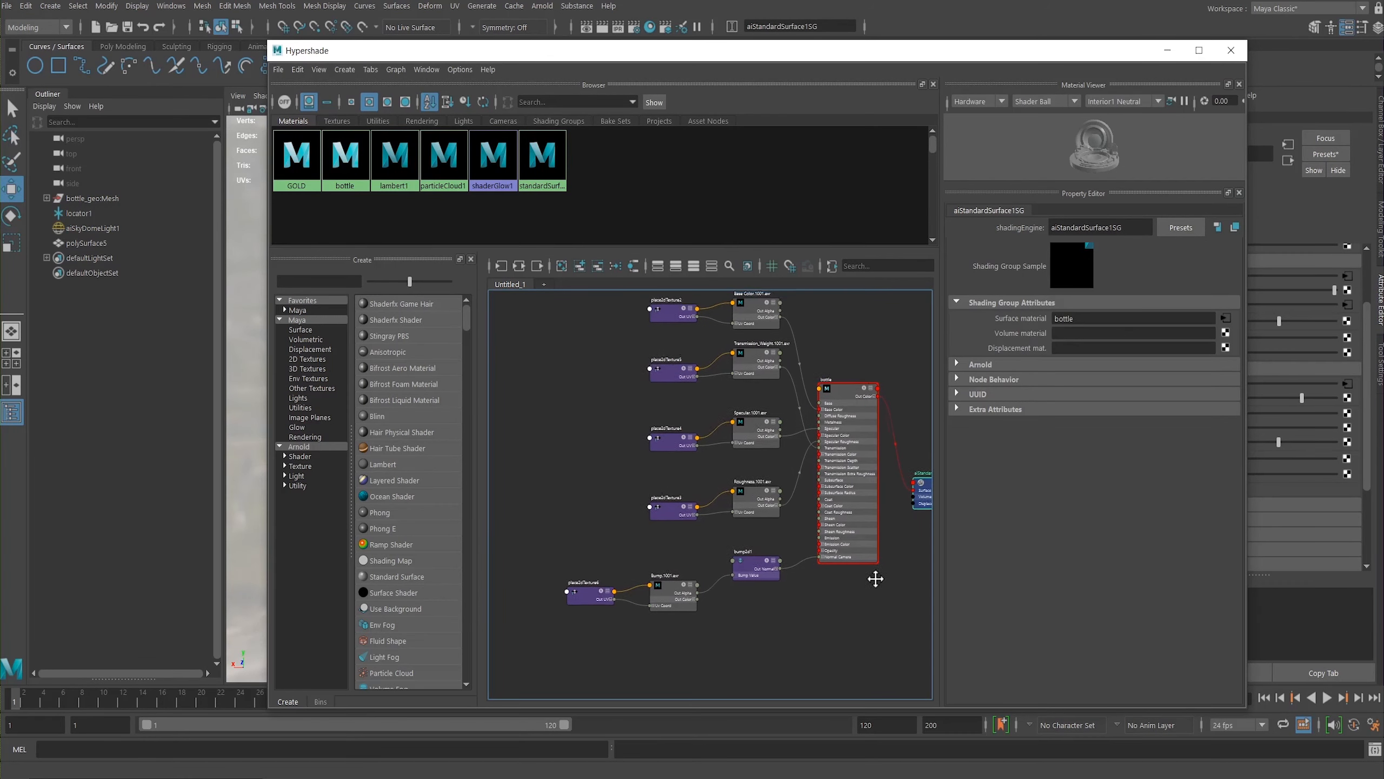
click(852, 402)
alt+middle_drag(887, 383, 842, 414)
Step: Graph the input and output connections of the GOLD material in the Hypershade
click(303, 173)
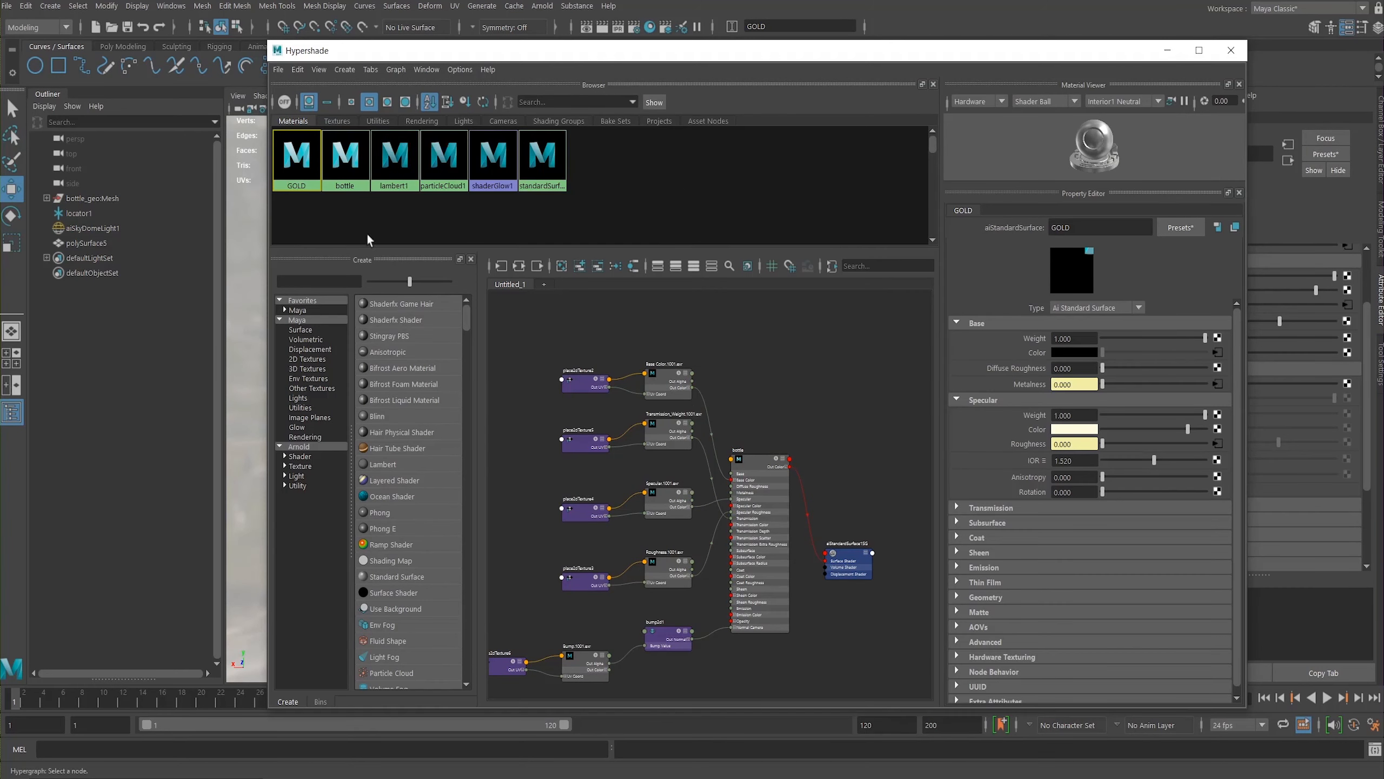
click(519, 266)
alt+middle_drag(749, 485, 783, 445)
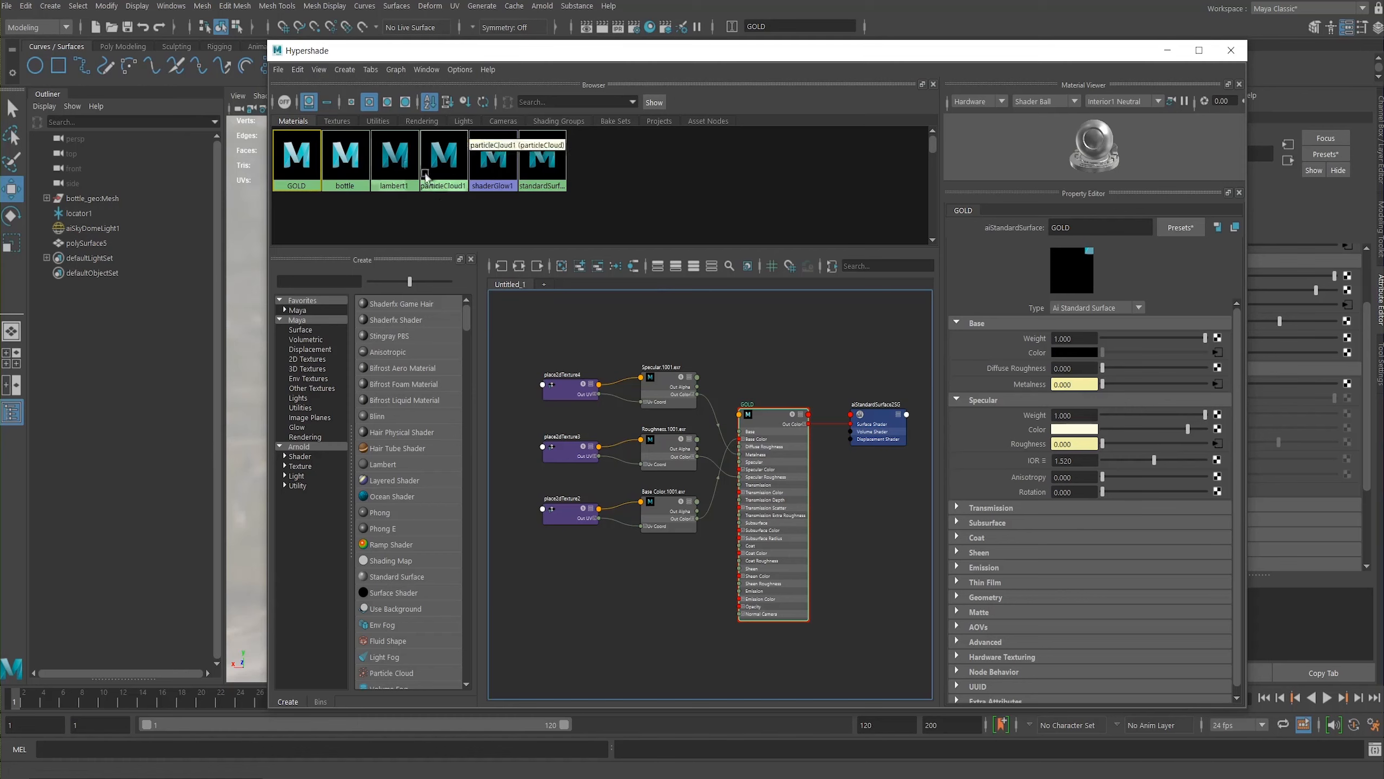
drag(766, 417, 772, 418)
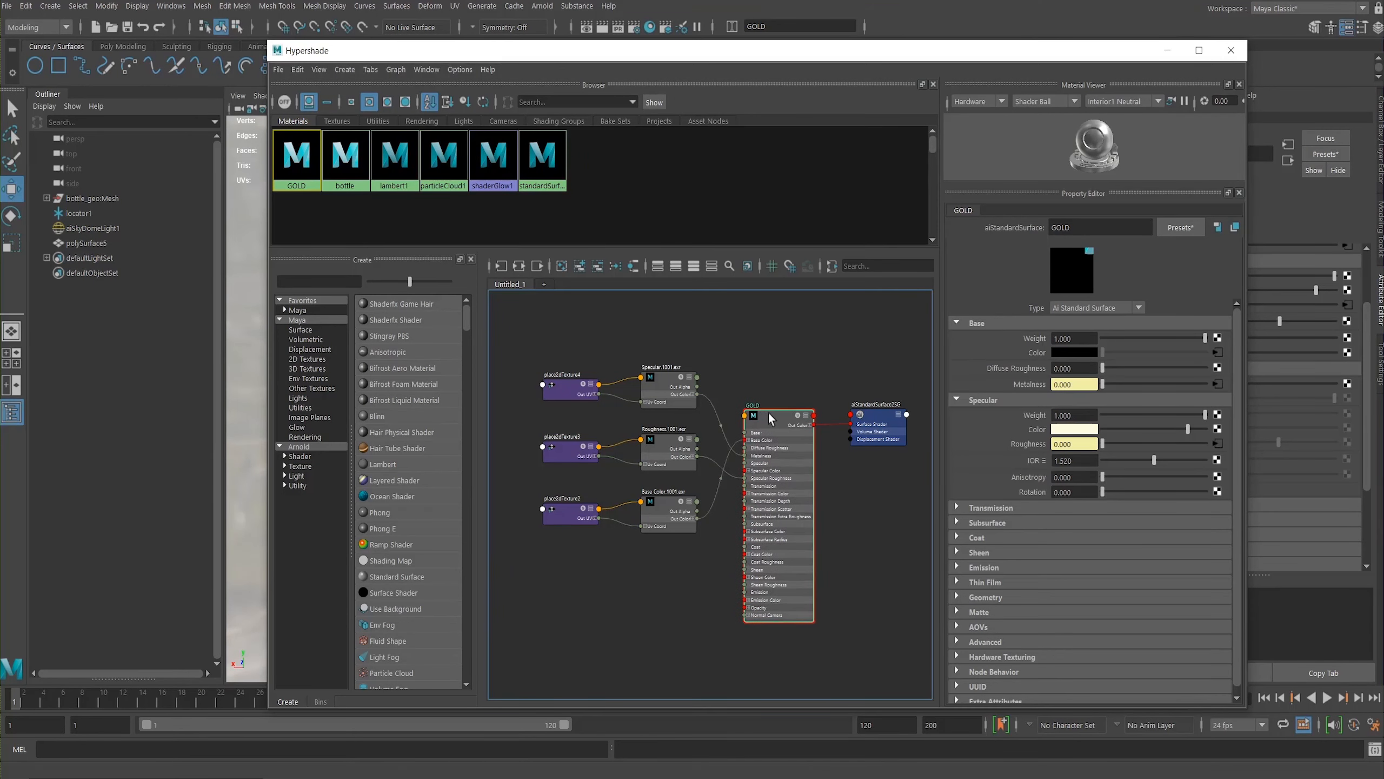
click(521, 267)
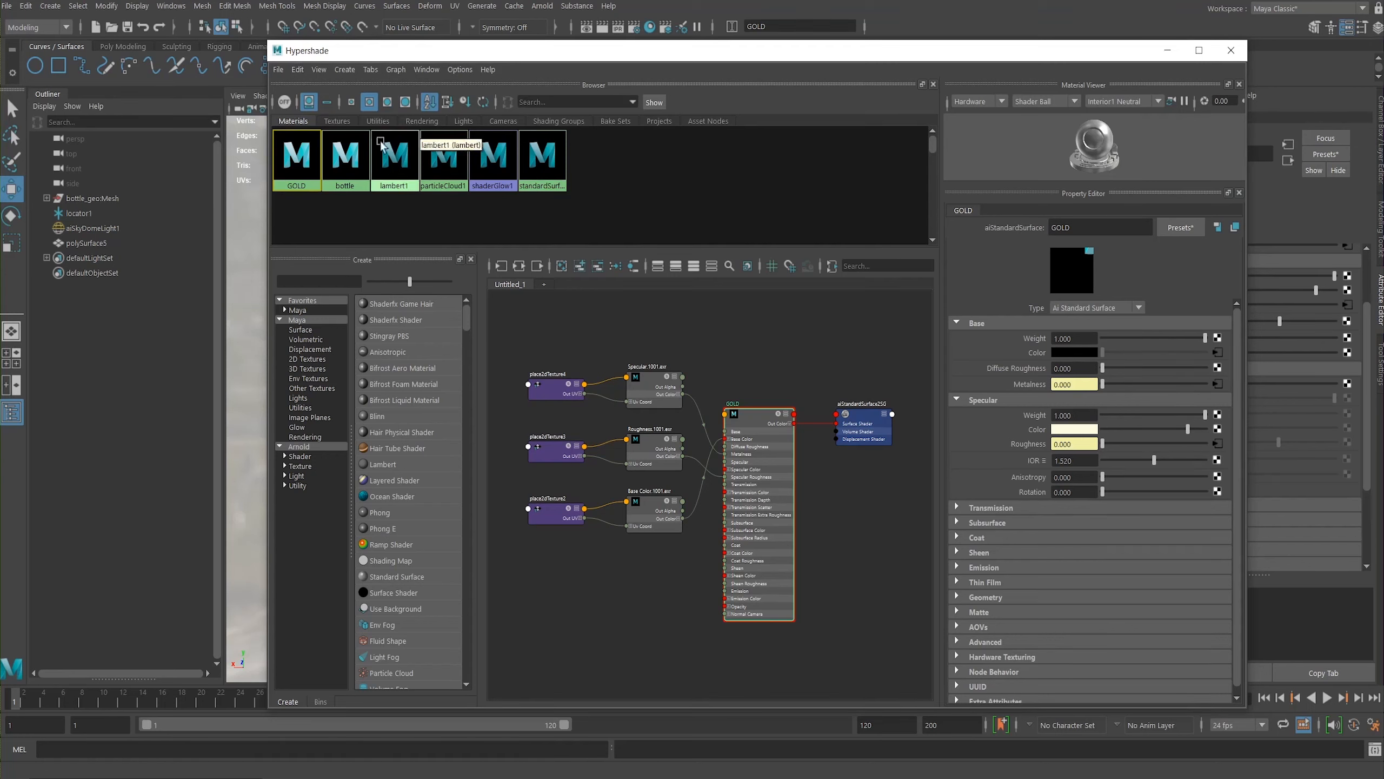
Step: Rename the file1 environment texture as HDRI in the Hypershade
click(337, 121)
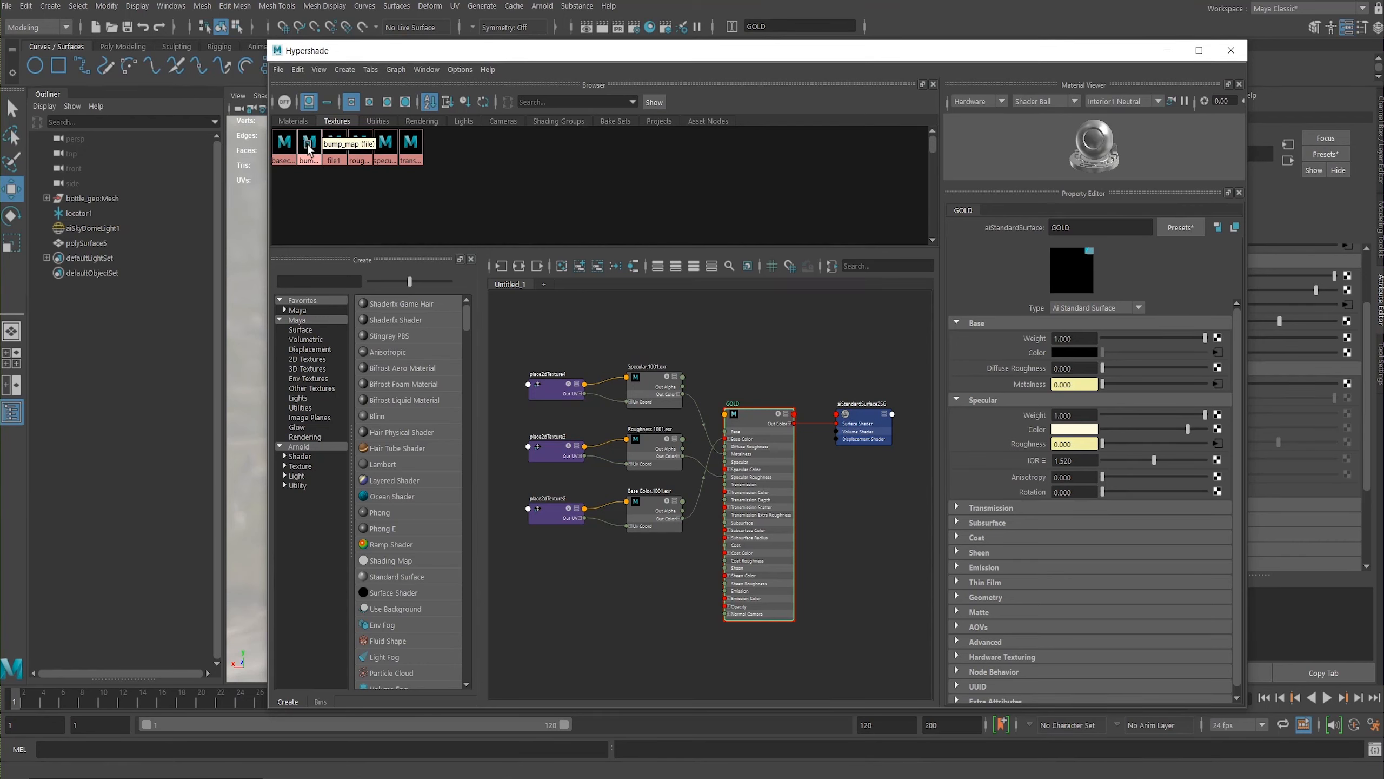
click(336, 150)
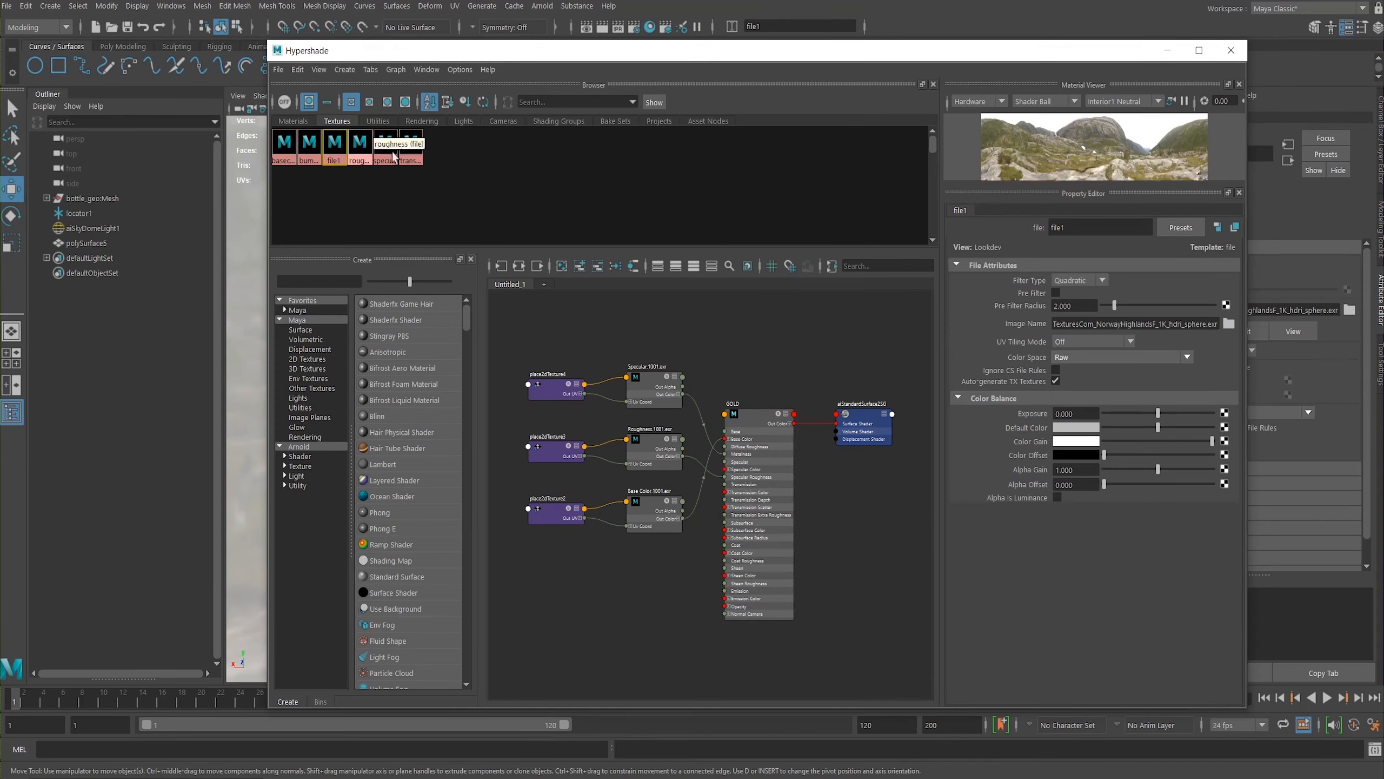
double_click(1058, 227)
text(HDRI)
key(Return)
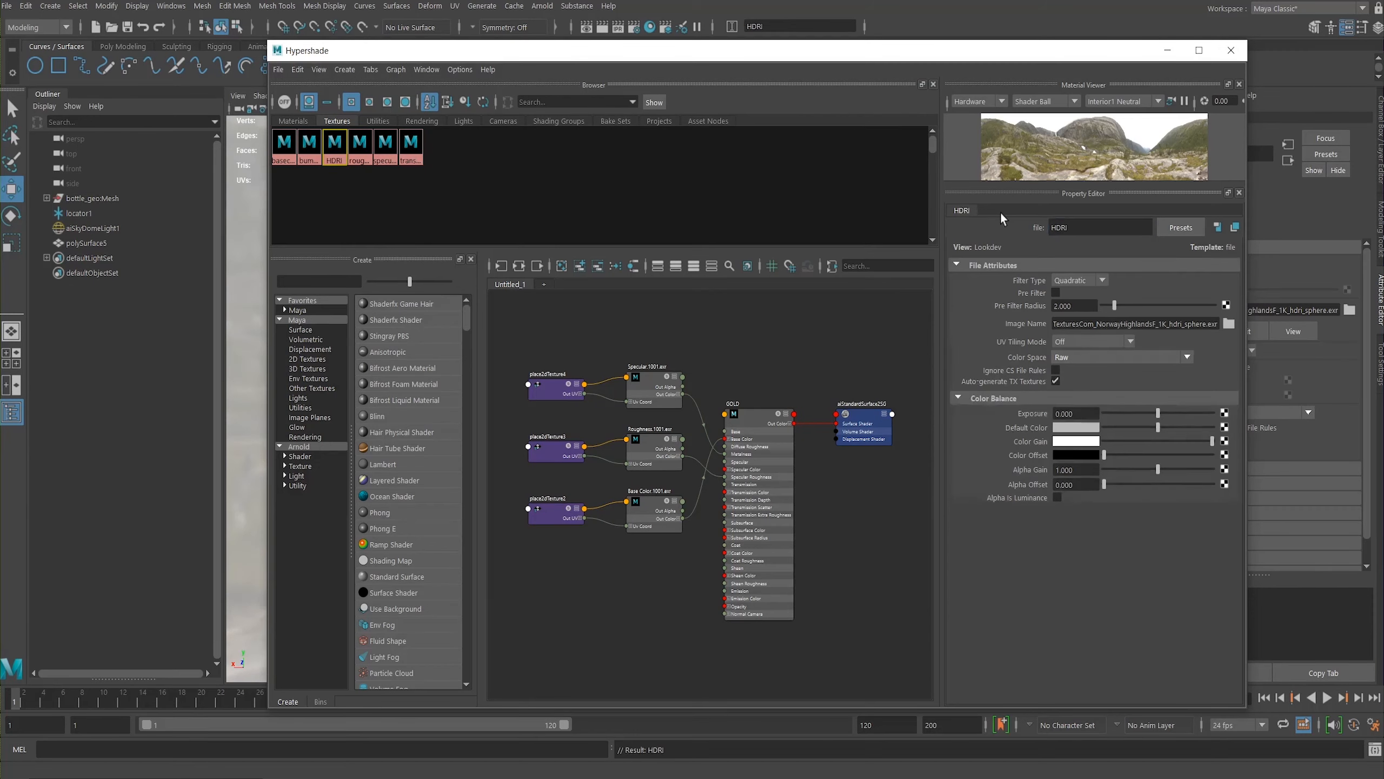
Step: Connect the bump_map texture to the Bump Mapping attribute in the GOLD material's Geometry settings
click(308, 149)
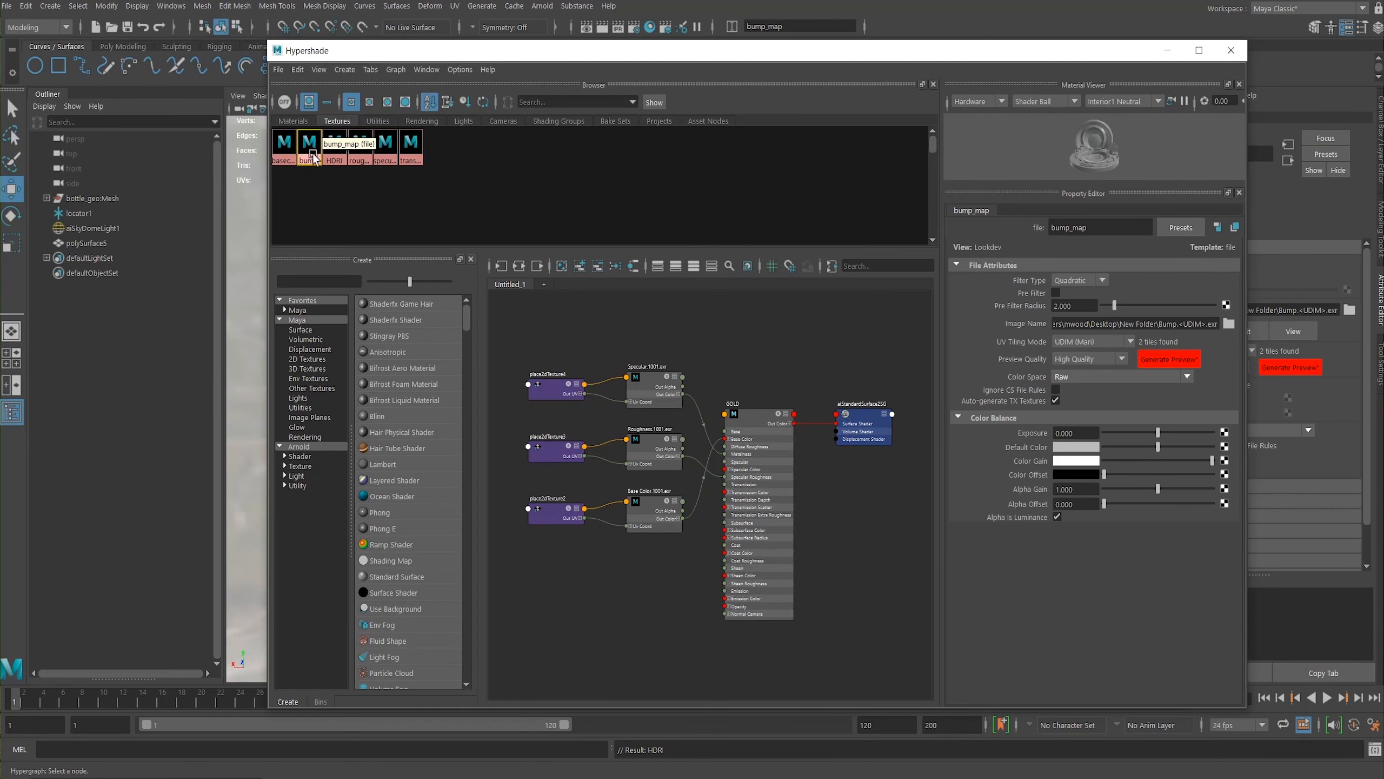
click(760, 442)
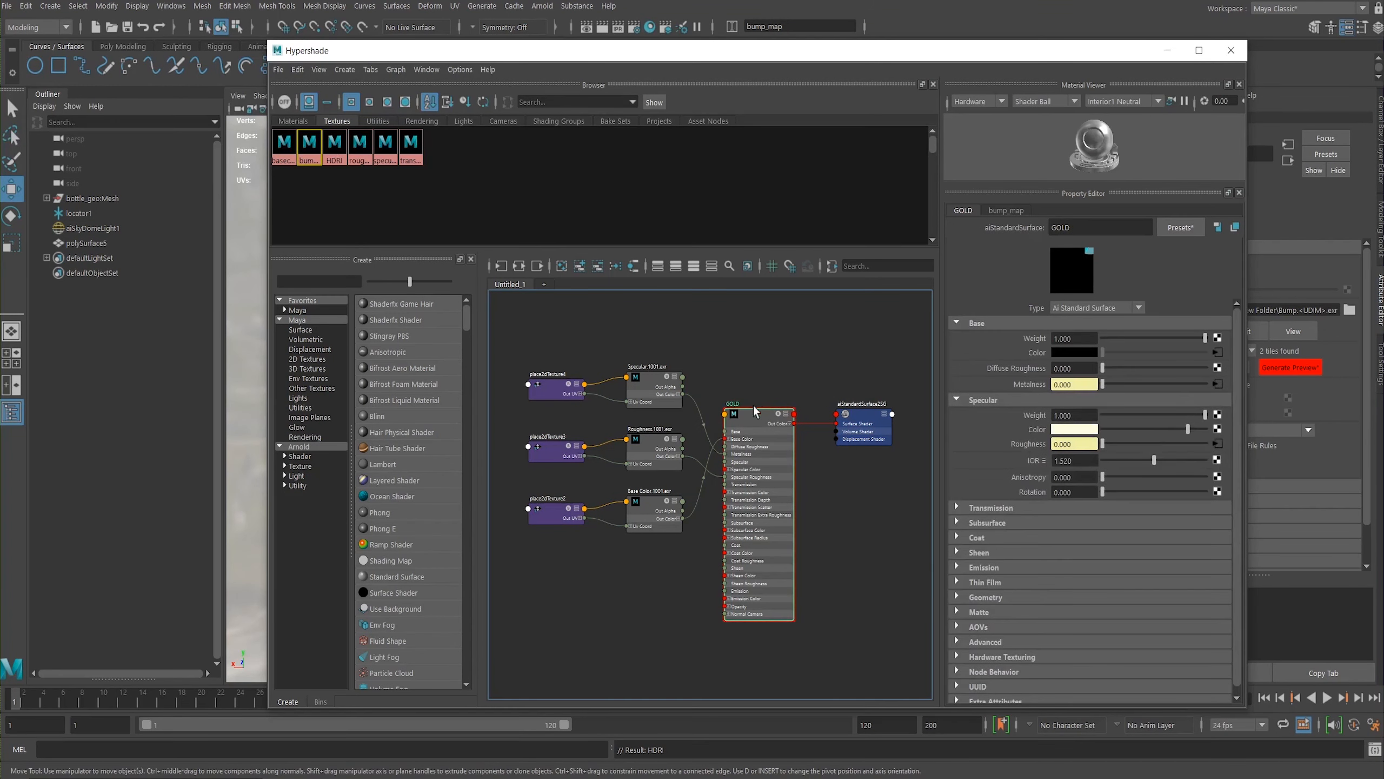
click(752, 454)
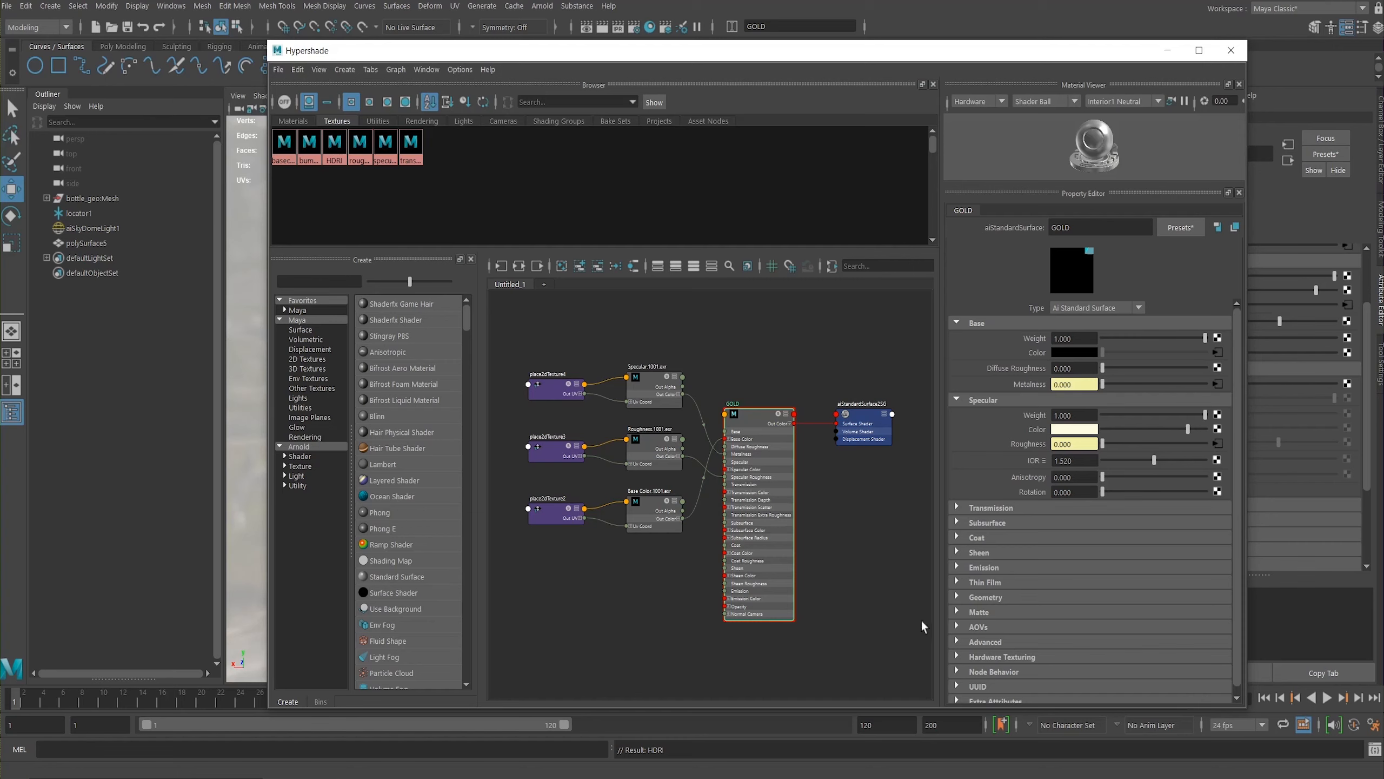
click(957, 596)
scroll(1236, 558, down, 2)
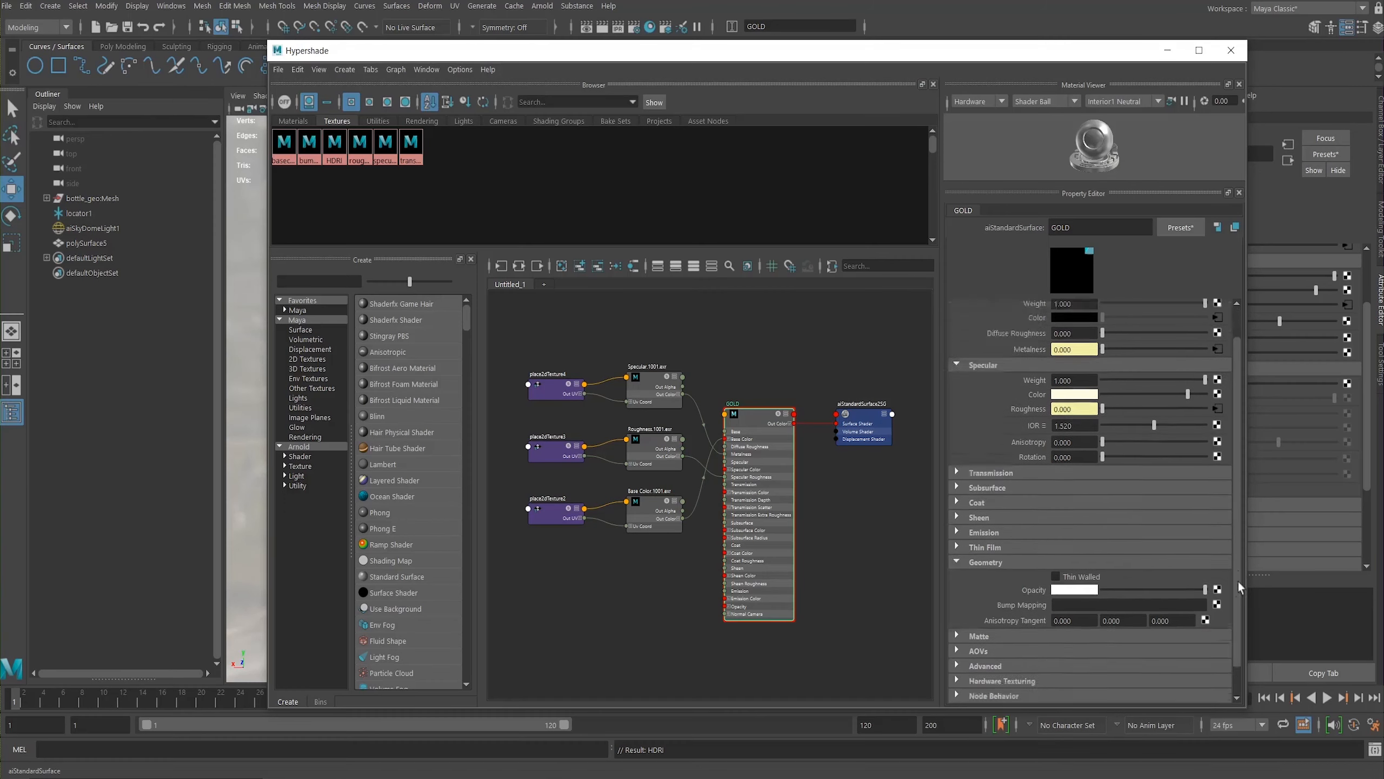
middle_drag(314, 152, 1006, 581)
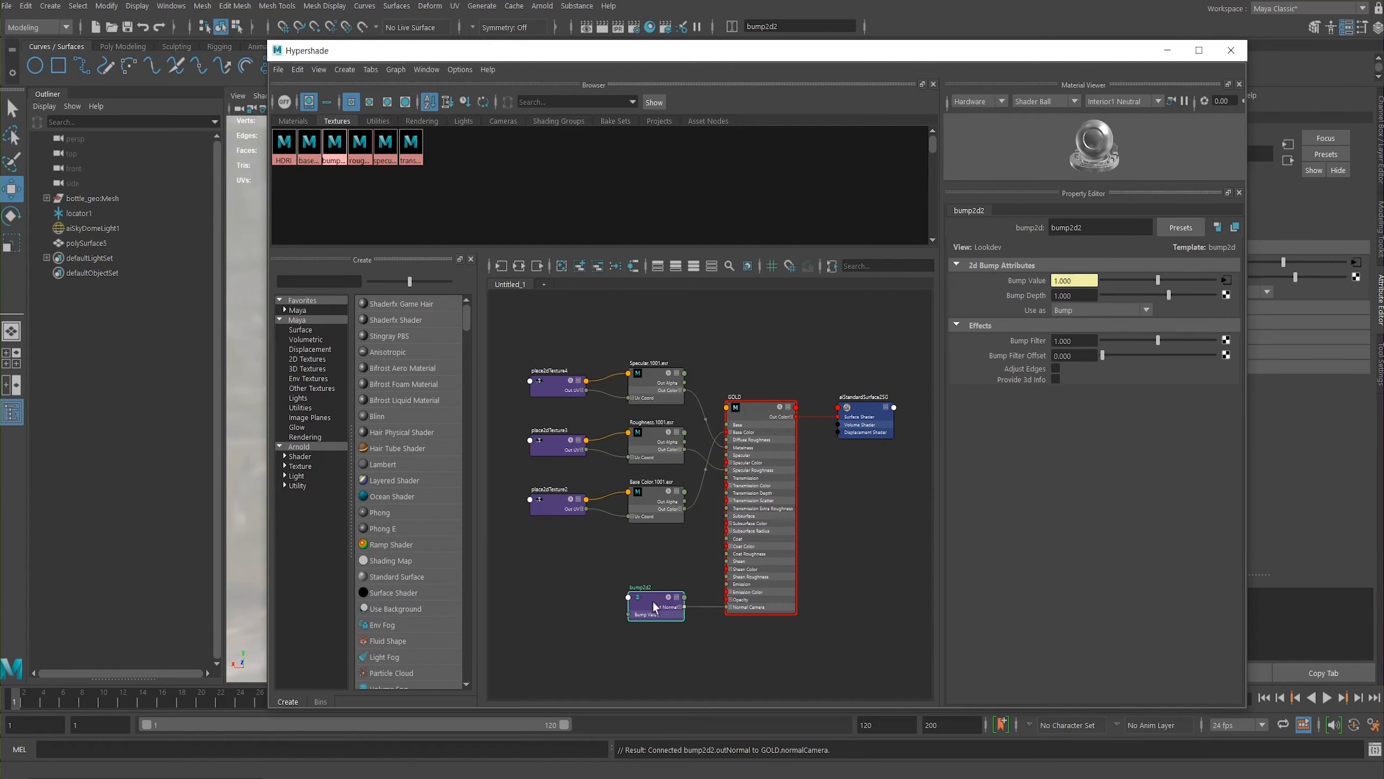
drag(658, 593, 655, 596)
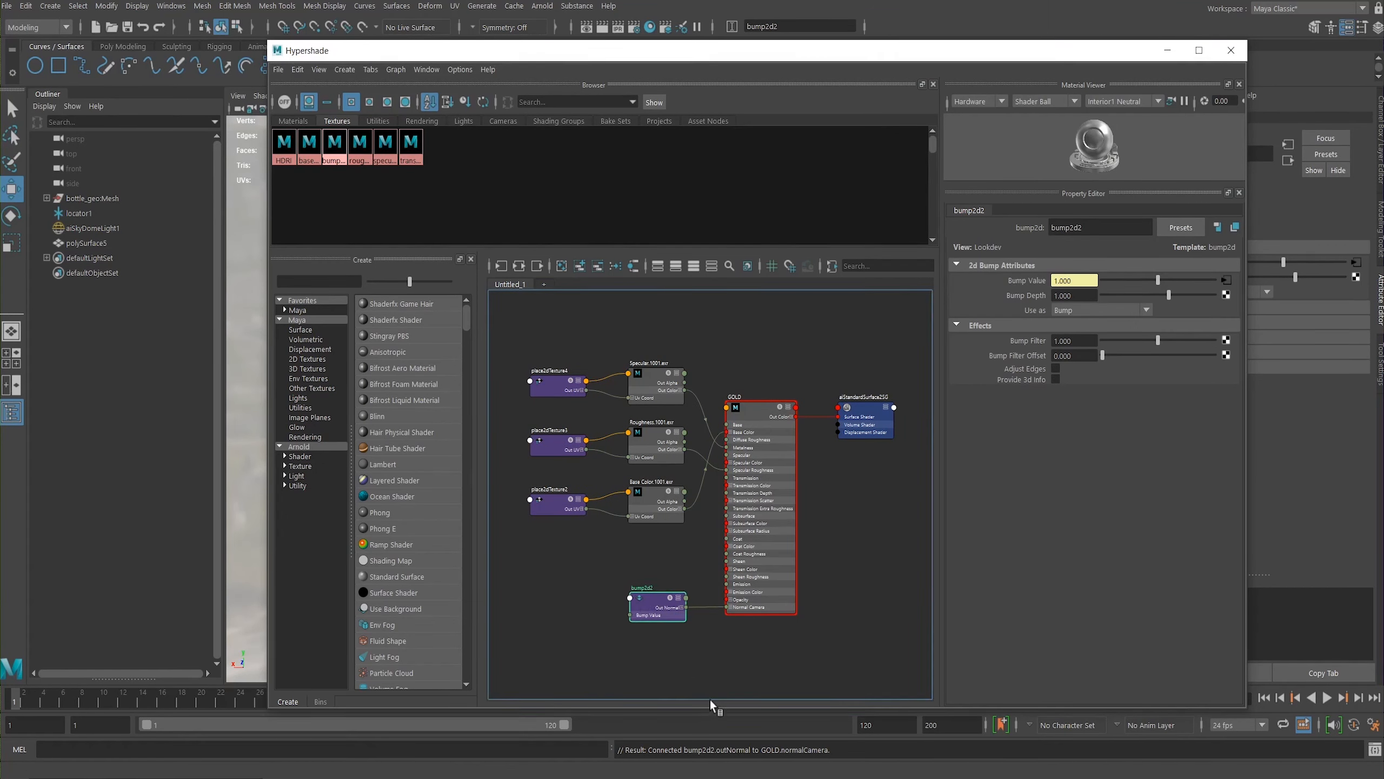
Step: Set the bump depth of the GOLD material's bump2d2 node to 0.25 and clear the Hypershade off the viewport
click(1065, 295)
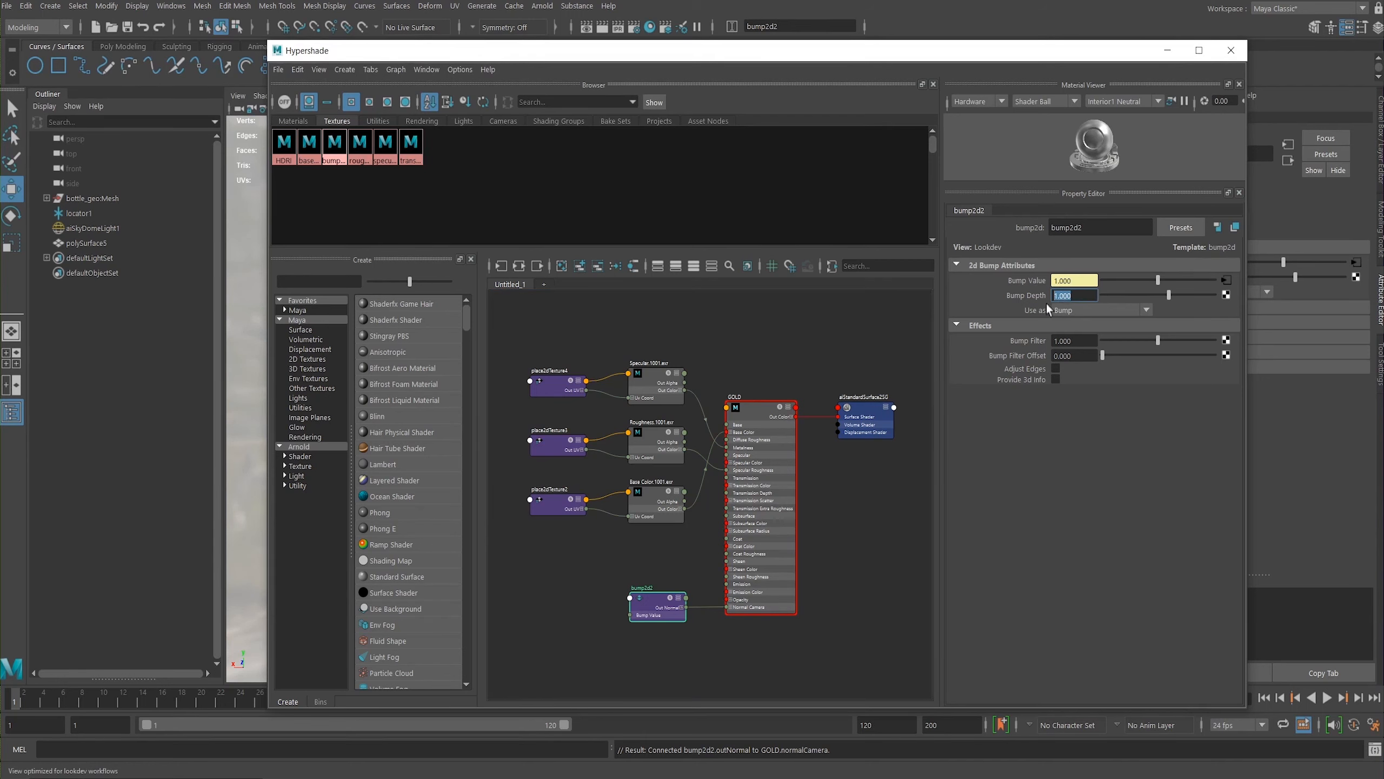
text(0.25)
key(Return)
drag(761, 58, 1383, 180)
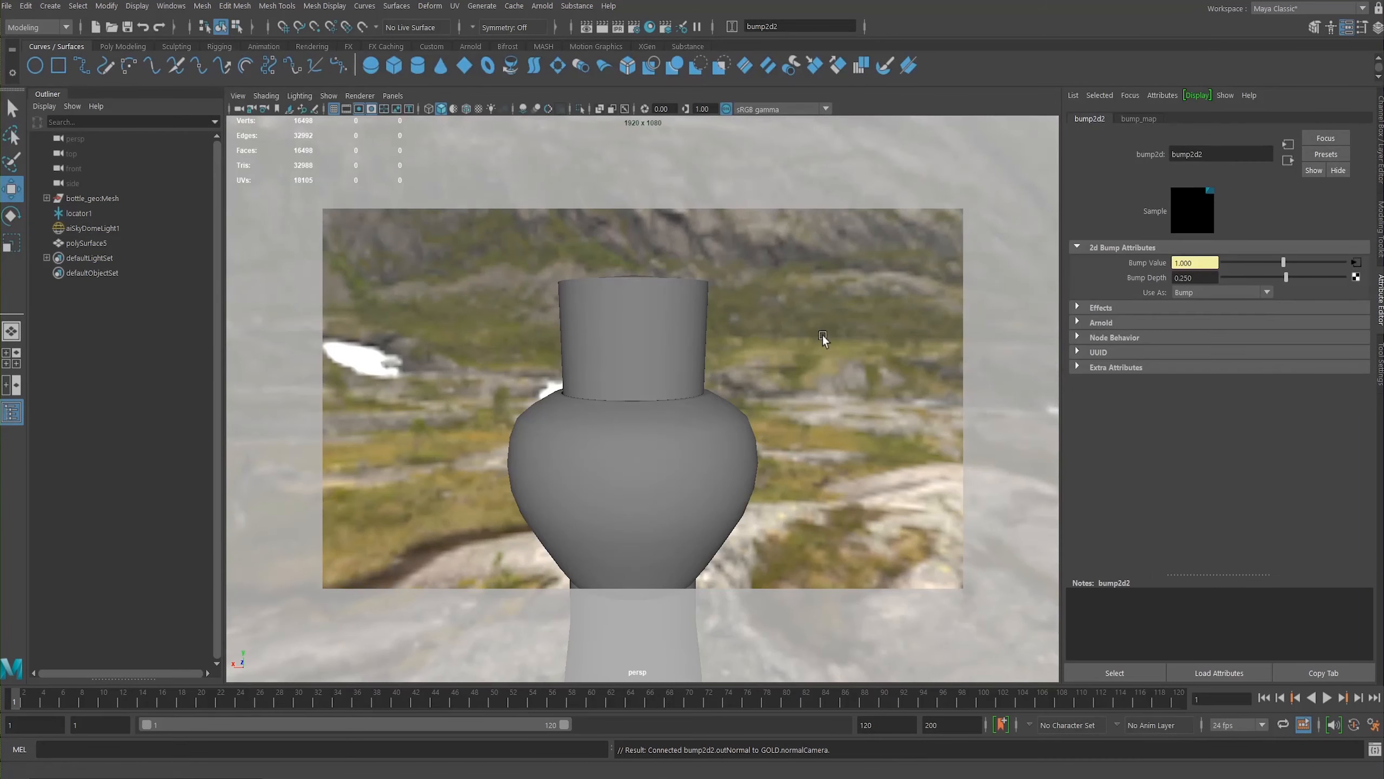
Step: Select the three ring bands around the bottle's neck and turn off their smooth mesh preview
alt+middle_drag(648, 436, 627, 408)
alt+right_drag(628, 407, 577, 452)
alt+middle_drag(578, 452, 595, 408)
alt+right_drag(595, 408, 722, 380)
alt+middle_drag(721, 380, 652, 517)
alt+right_drag(571, 405, 607, 396)
alt+middle_drag(608, 395, 564, 464)
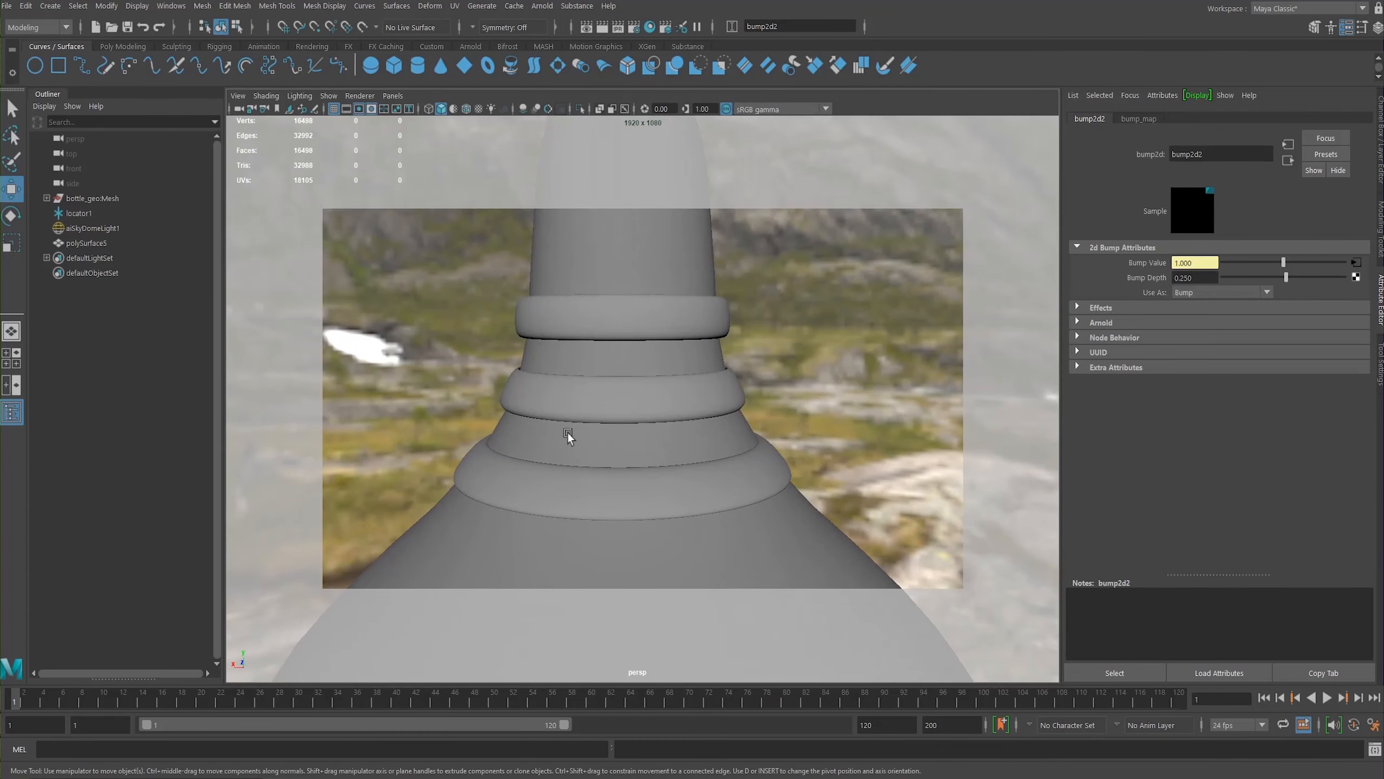
alt+middle_drag(605, 363, 590, 372)
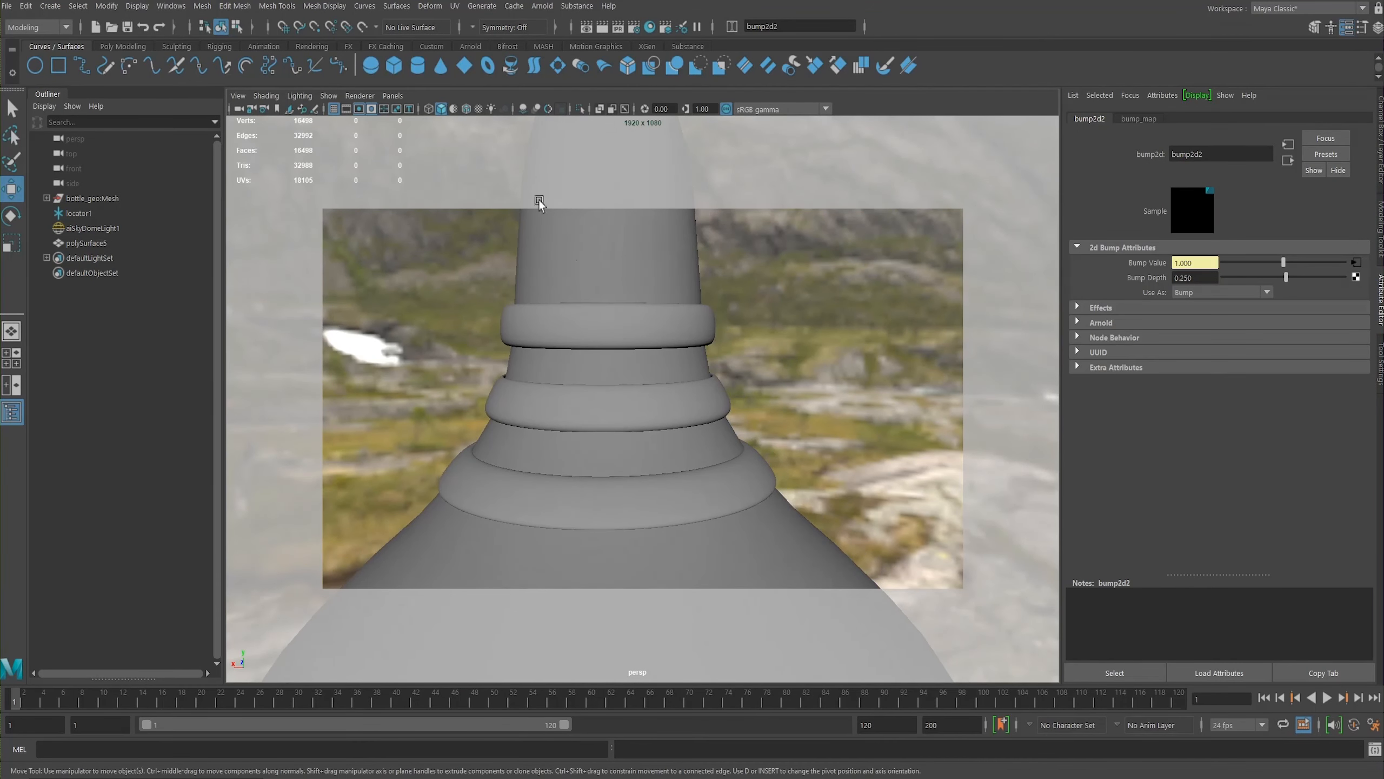
click(621, 335)
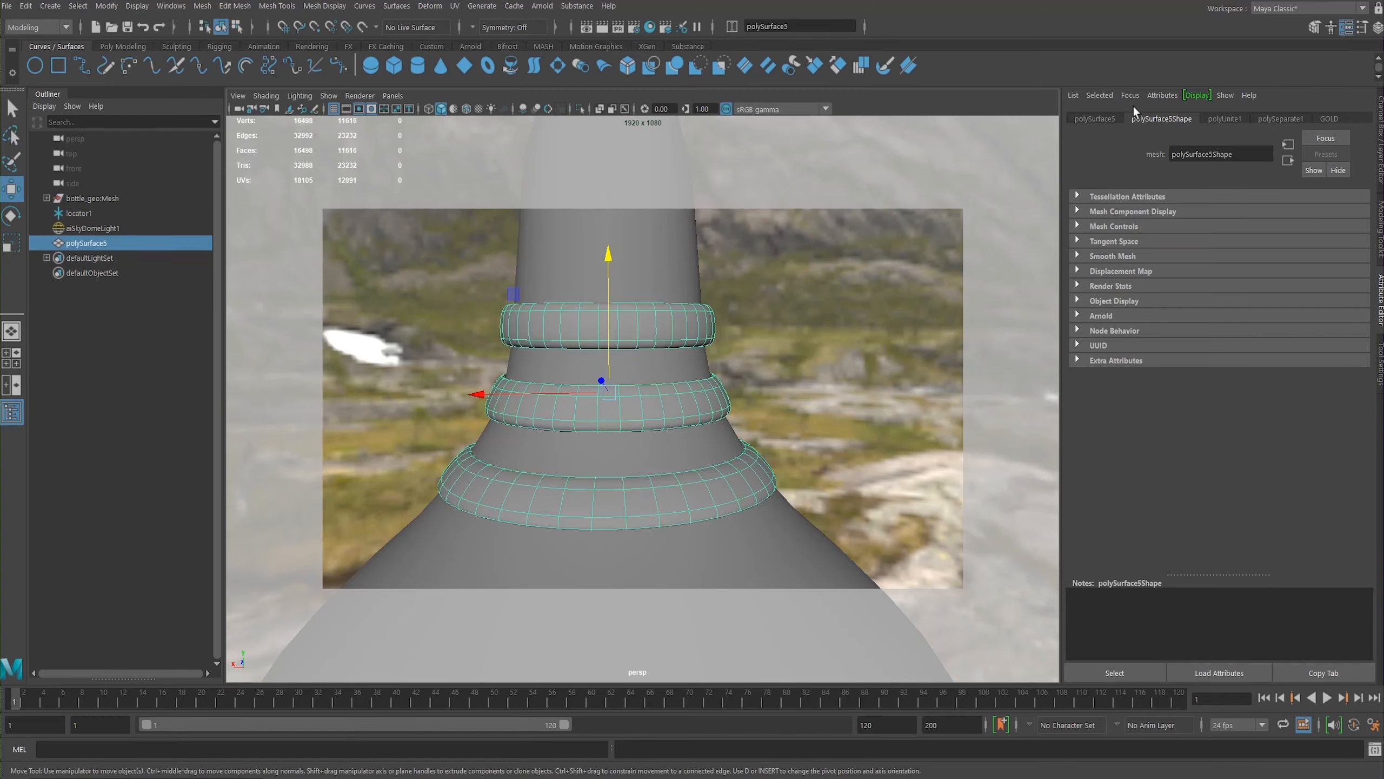
key(1)
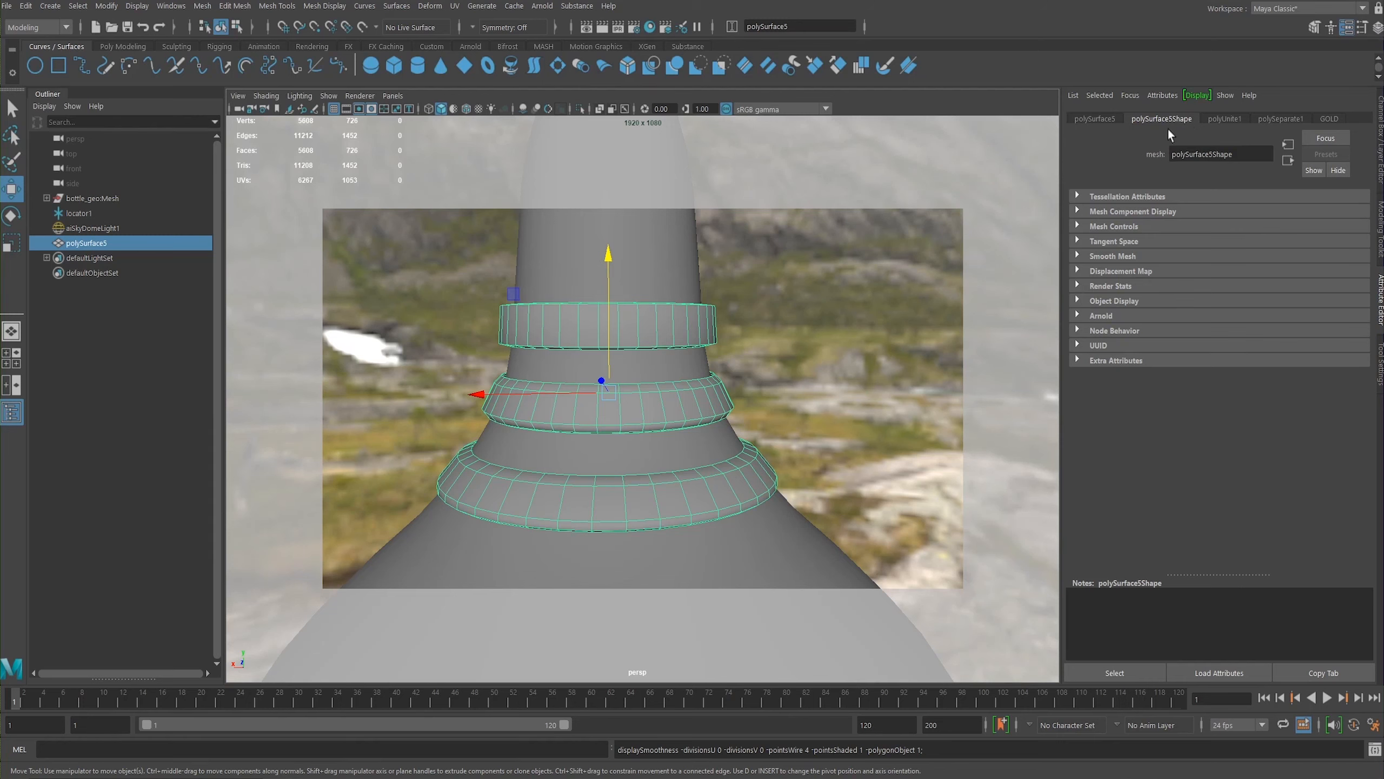
Step: Rename the selected rings mesh as gold_rings_Geo
click(1115, 119)
click(1230, 154)
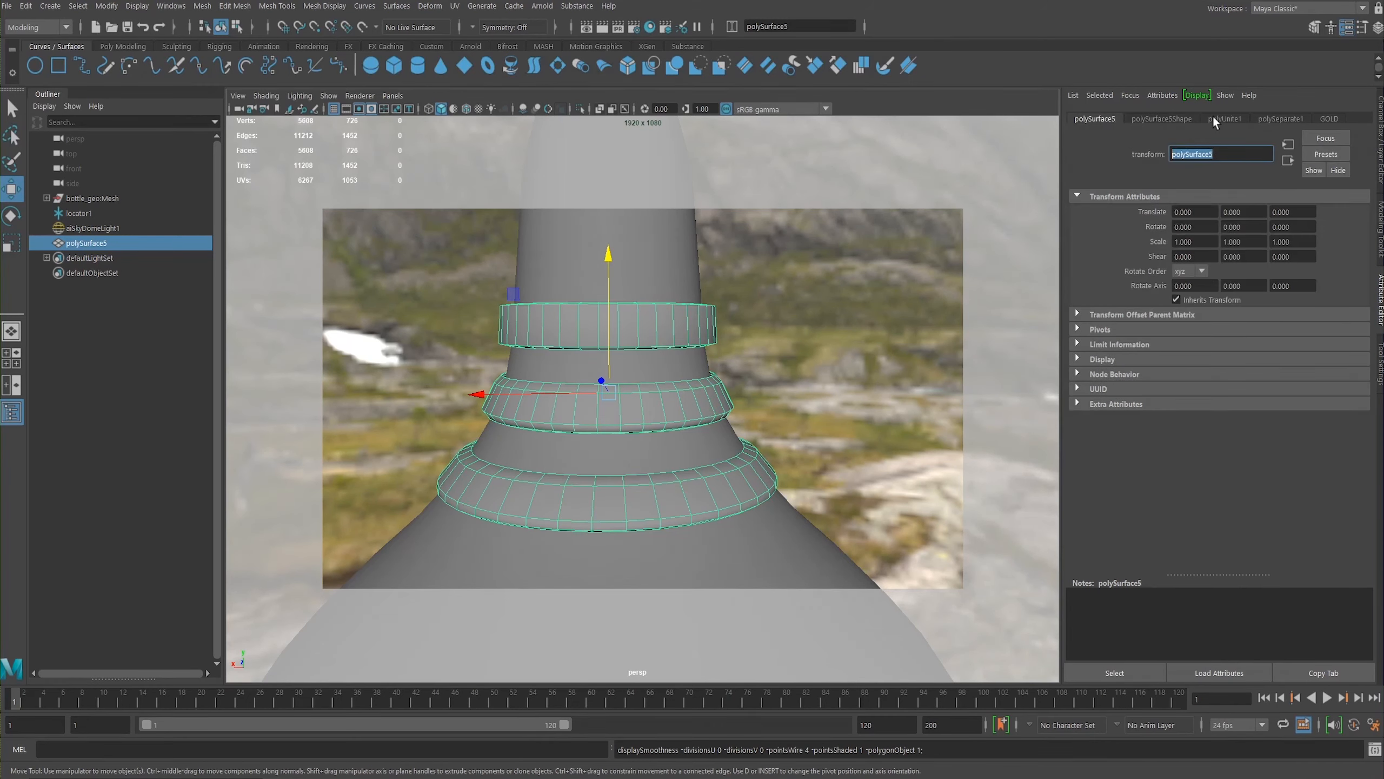
text(gold_rings_Geo)
key(Return)
Step: Set the Arnold subdivision type of the gold_rings_Geo shape to catclark
click(1170, 119)
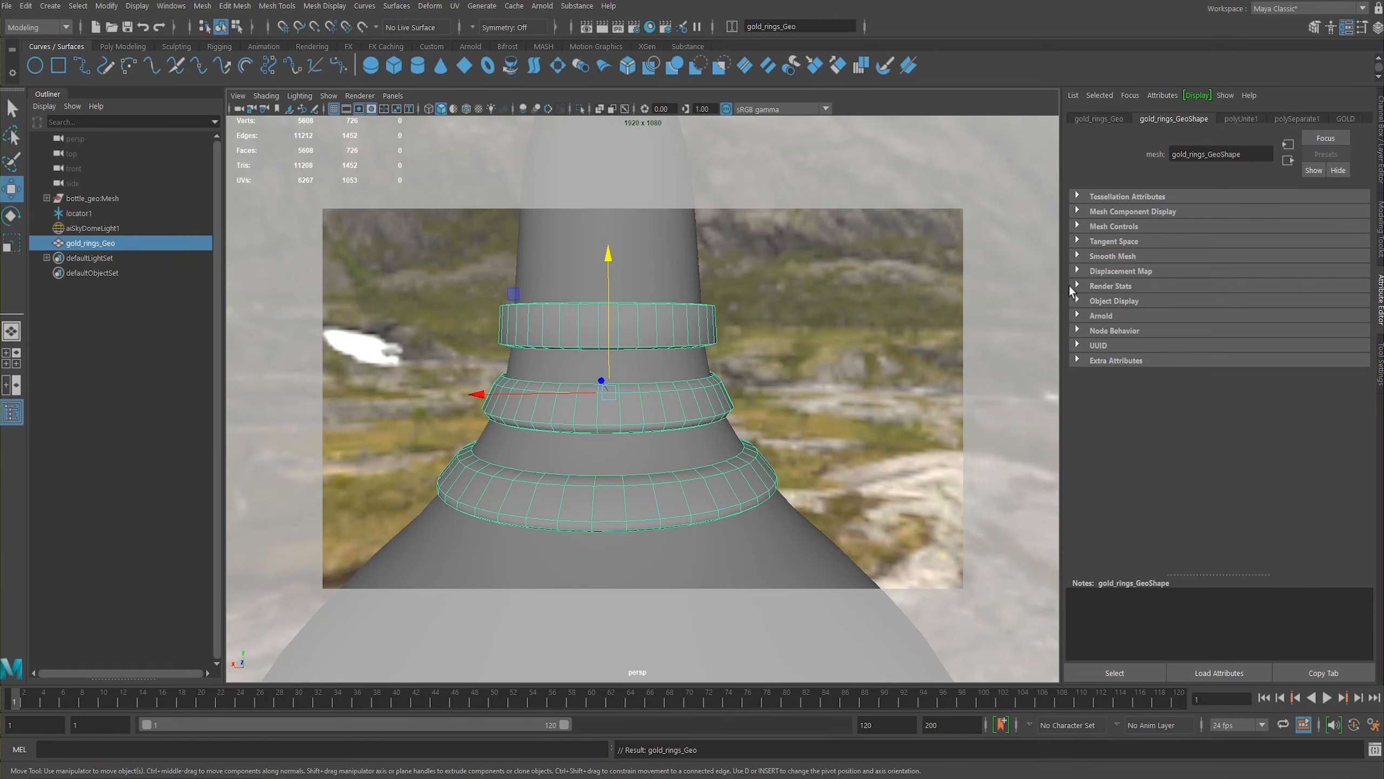
click(1103, 318)
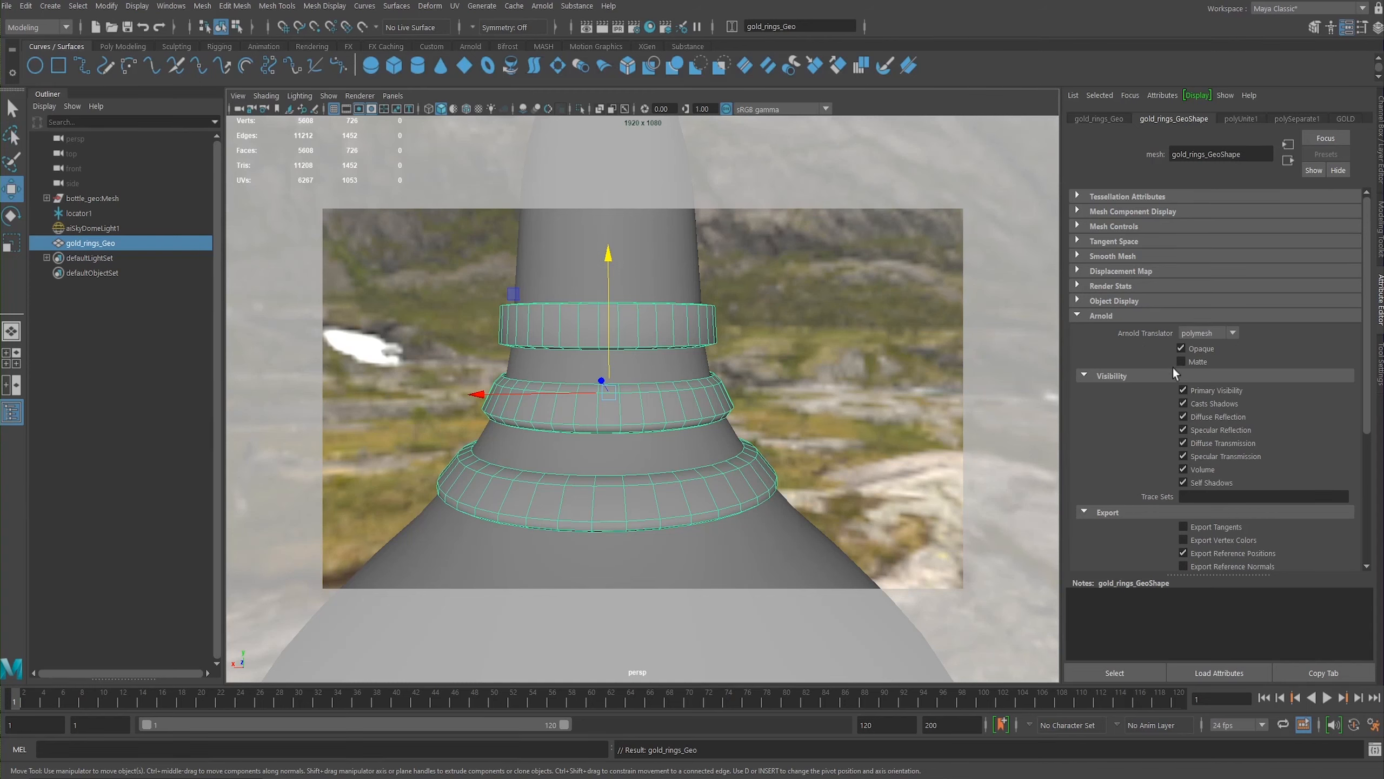
drag(1371, 374, 1369, 512)
click(1117, 482)
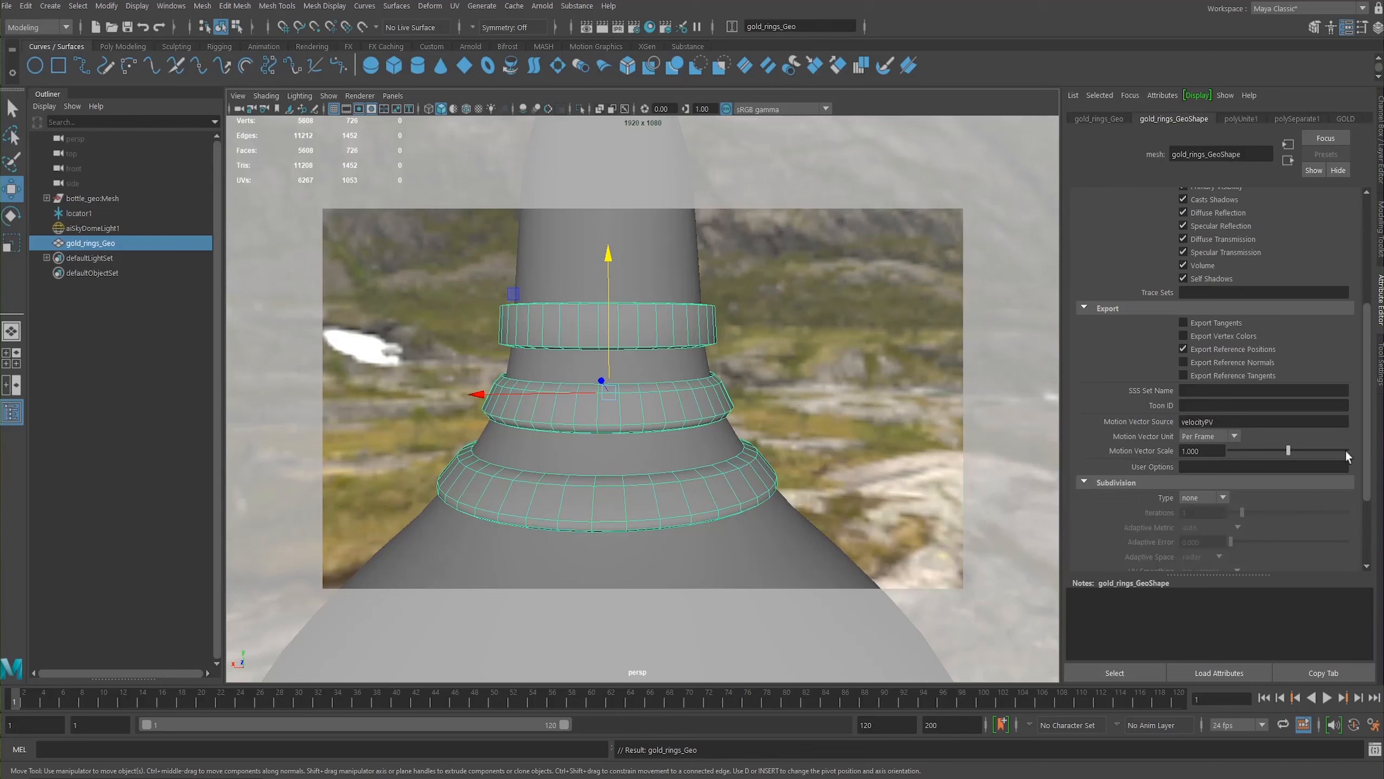
scroll(1162, 433, down, 5)
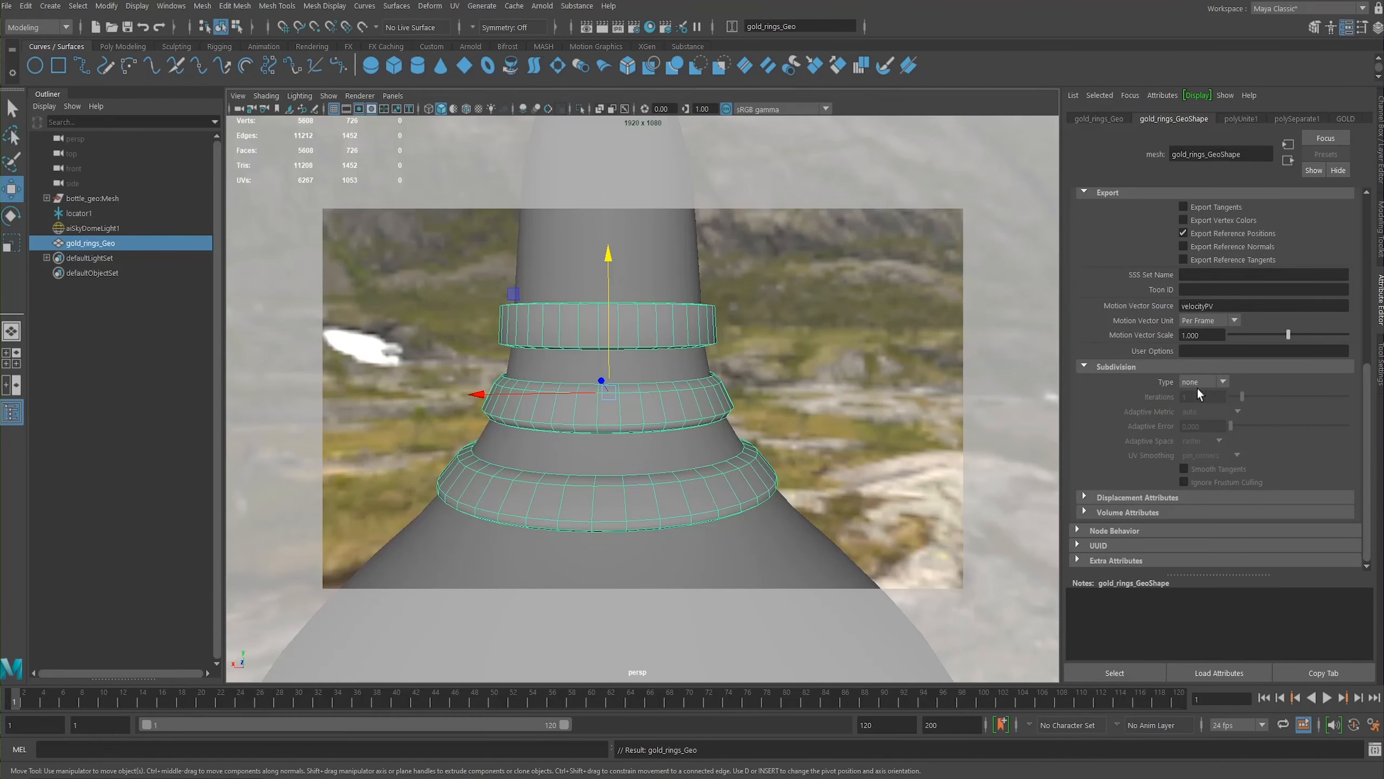
click(1193, 412)
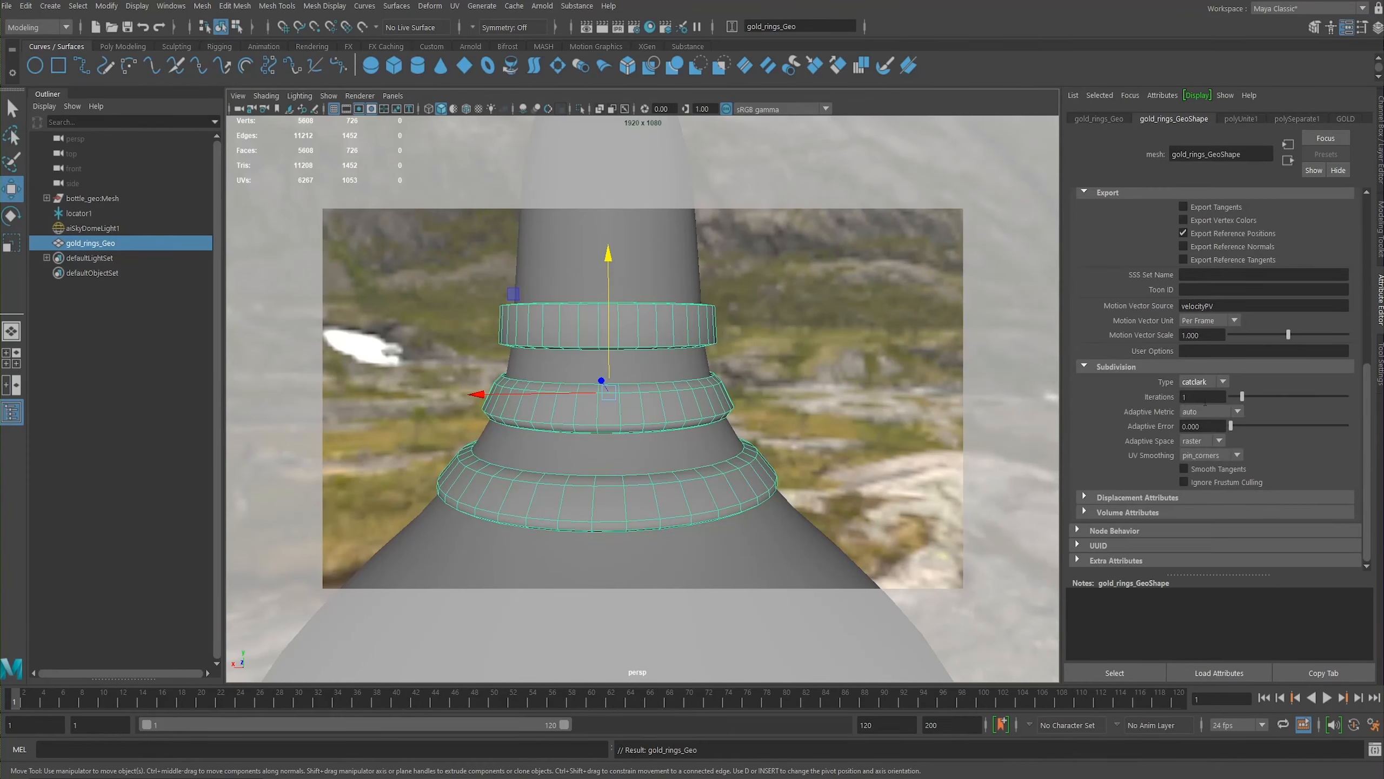
Step: Start an Arnold render, bring the render window back over the viewport, and stop the render
click(542, 8)
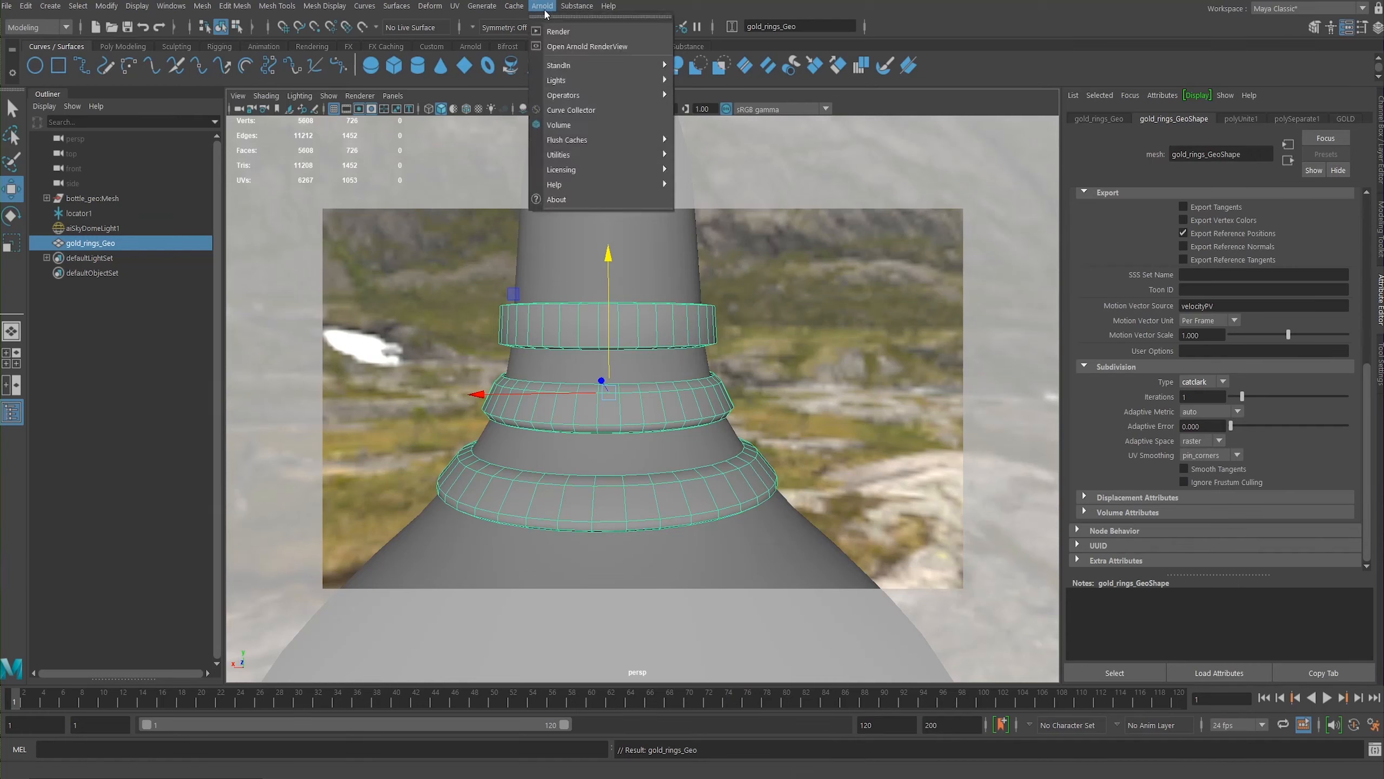
click(554, 32)
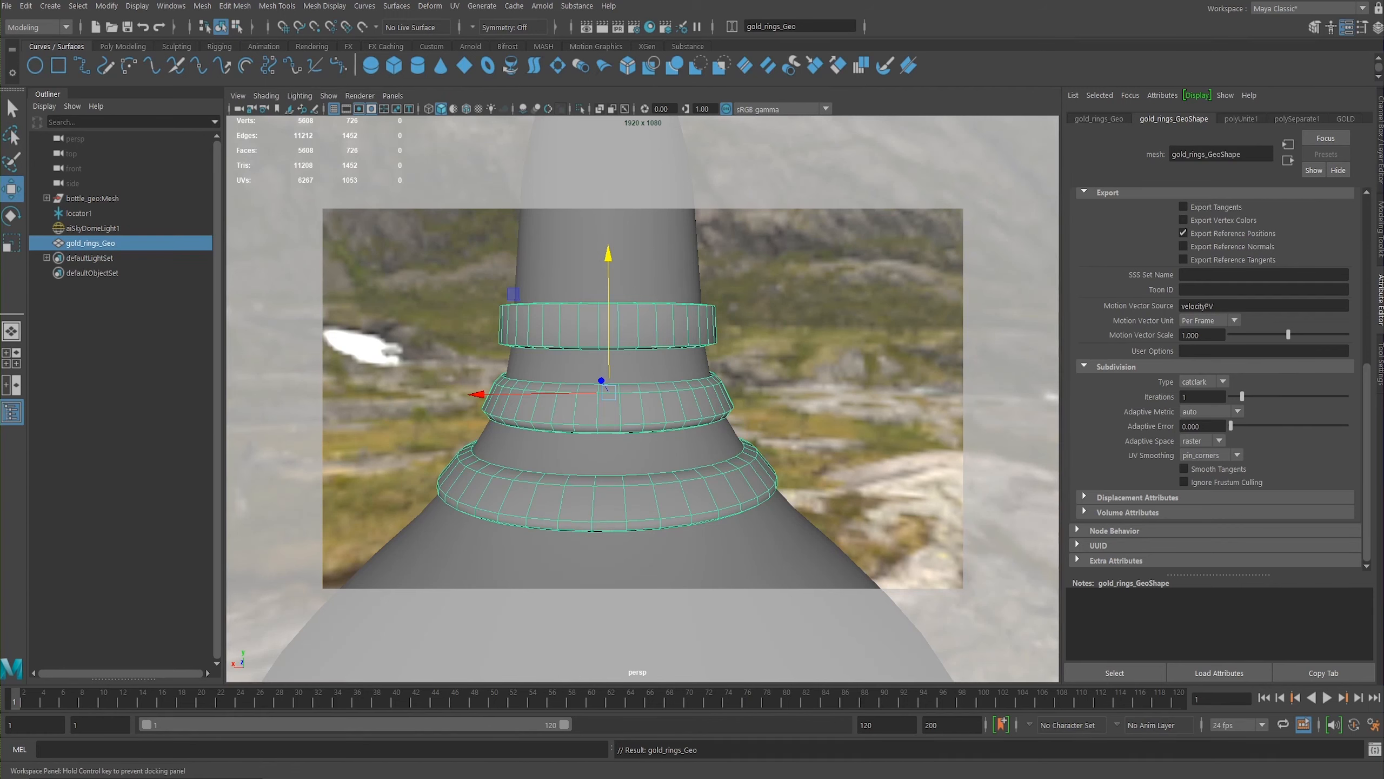
drag(1383, 161, 262, 79)
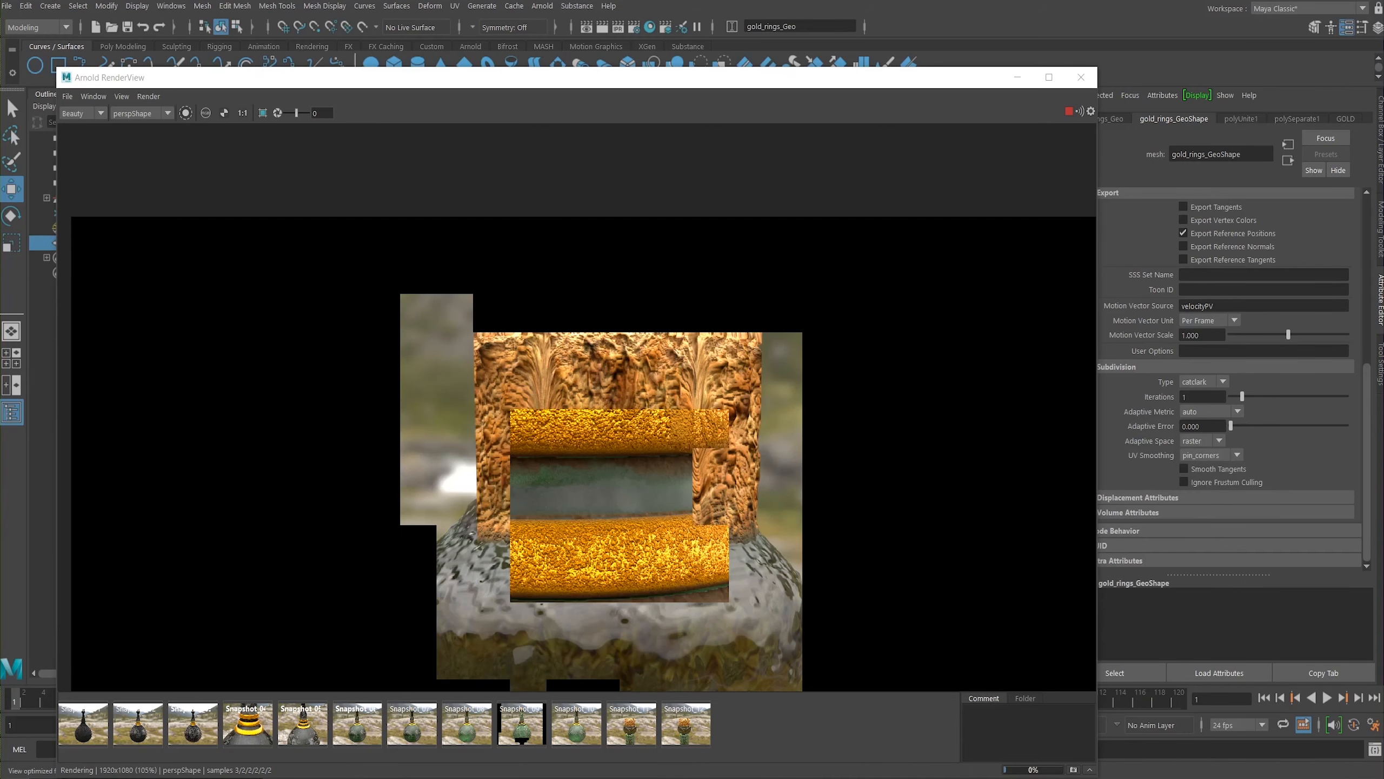
drag(649, 71, 684, 54)
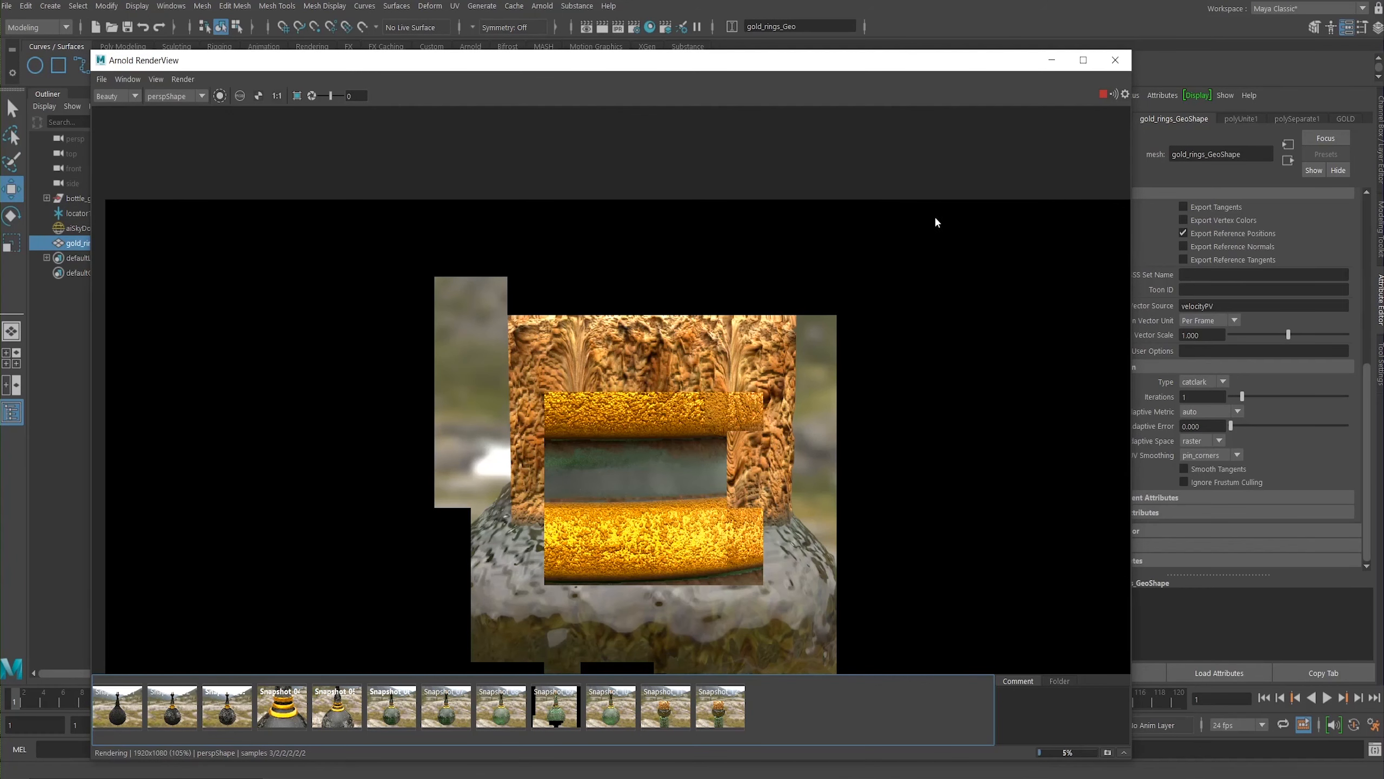
click(1102, 94)
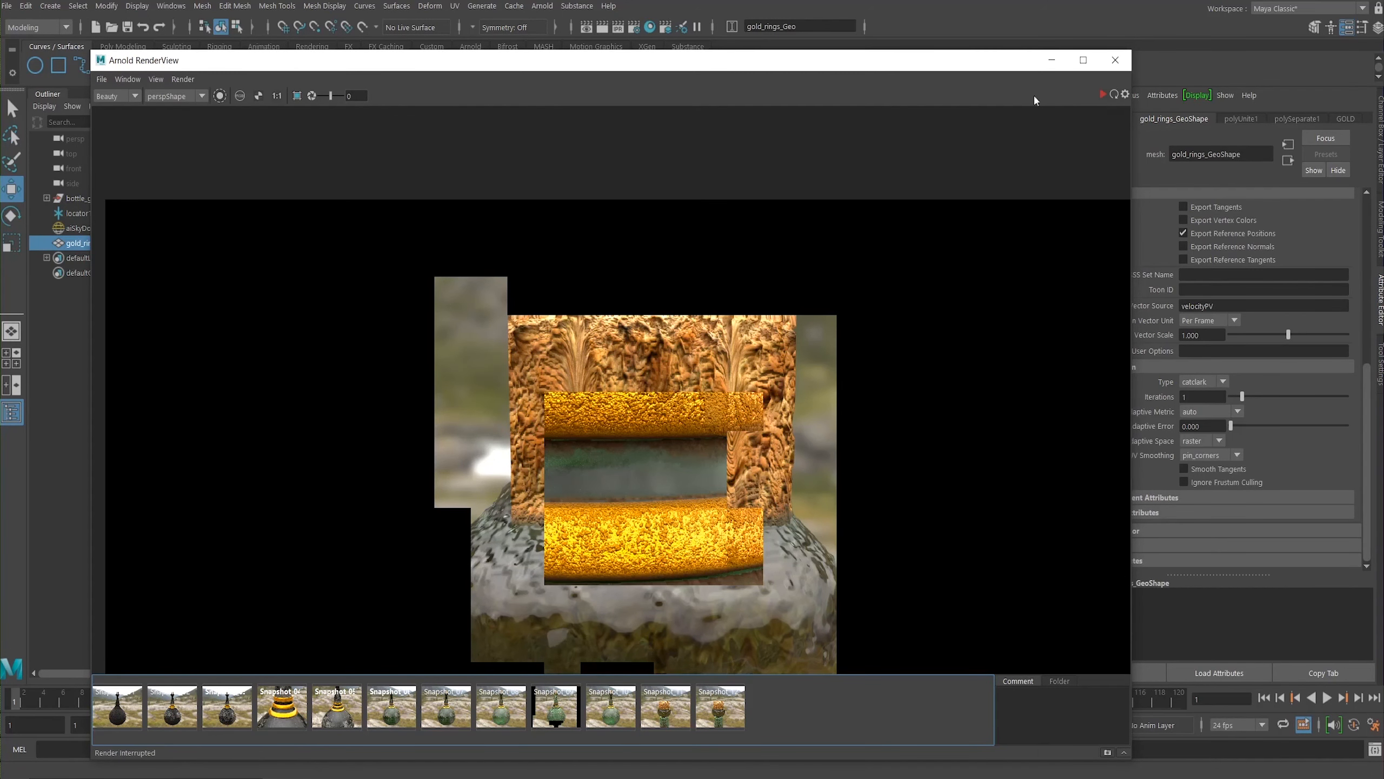
Step: Reposition the render window, update the full scene, and restart the live render of the gold rings
drag(852, 73, 878, 66)
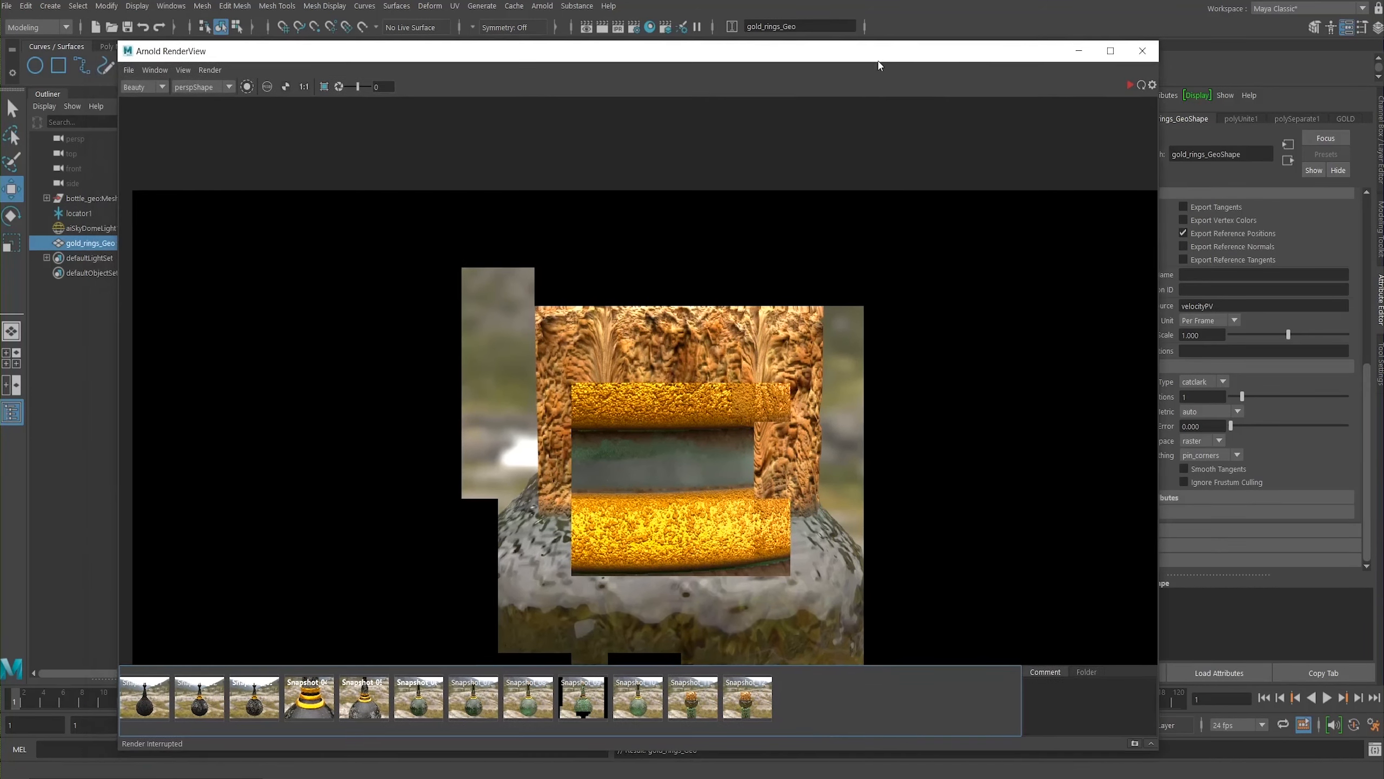
click(1141, 85)
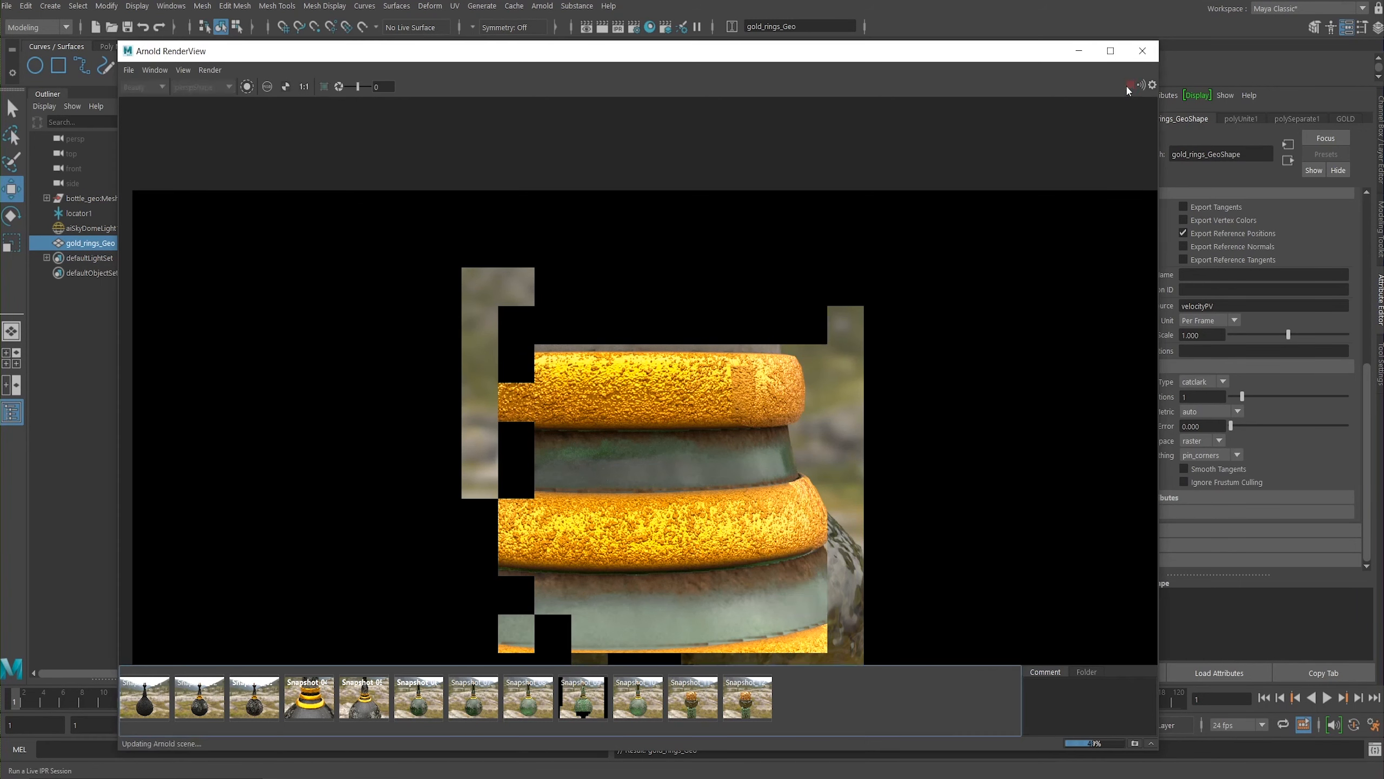
click(1127, 86)
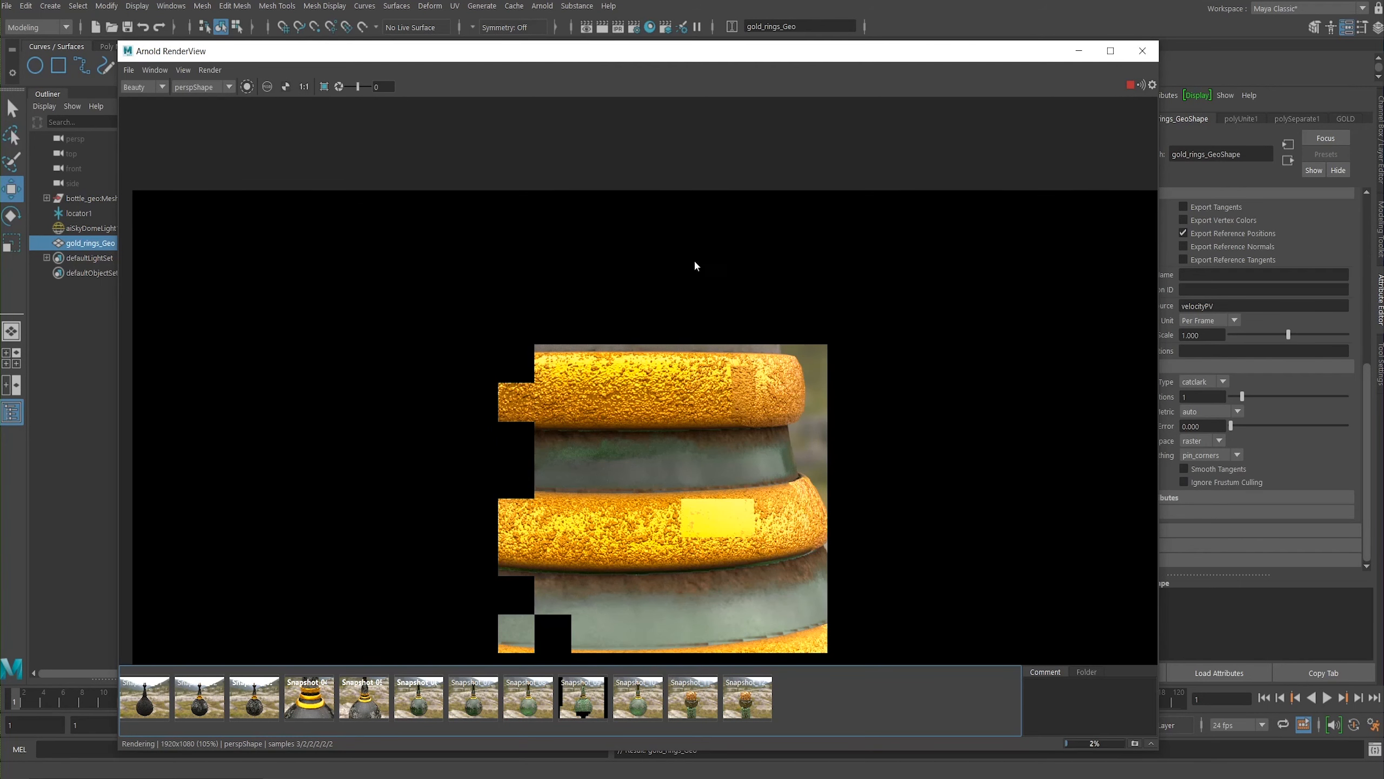
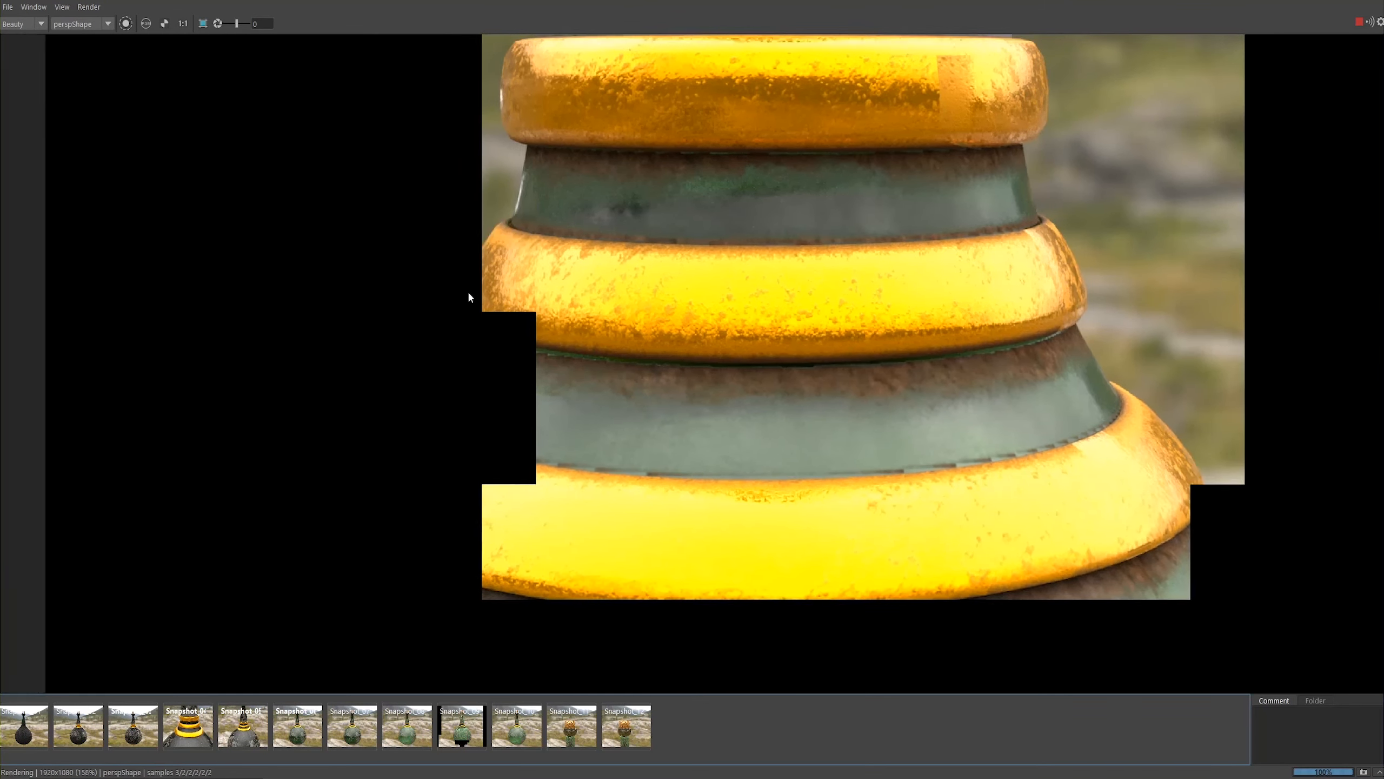
Step: Examine the gold rings and the surrounding bottle neck in the Arnold render as it completes
scroll(463, 288, down, 3)
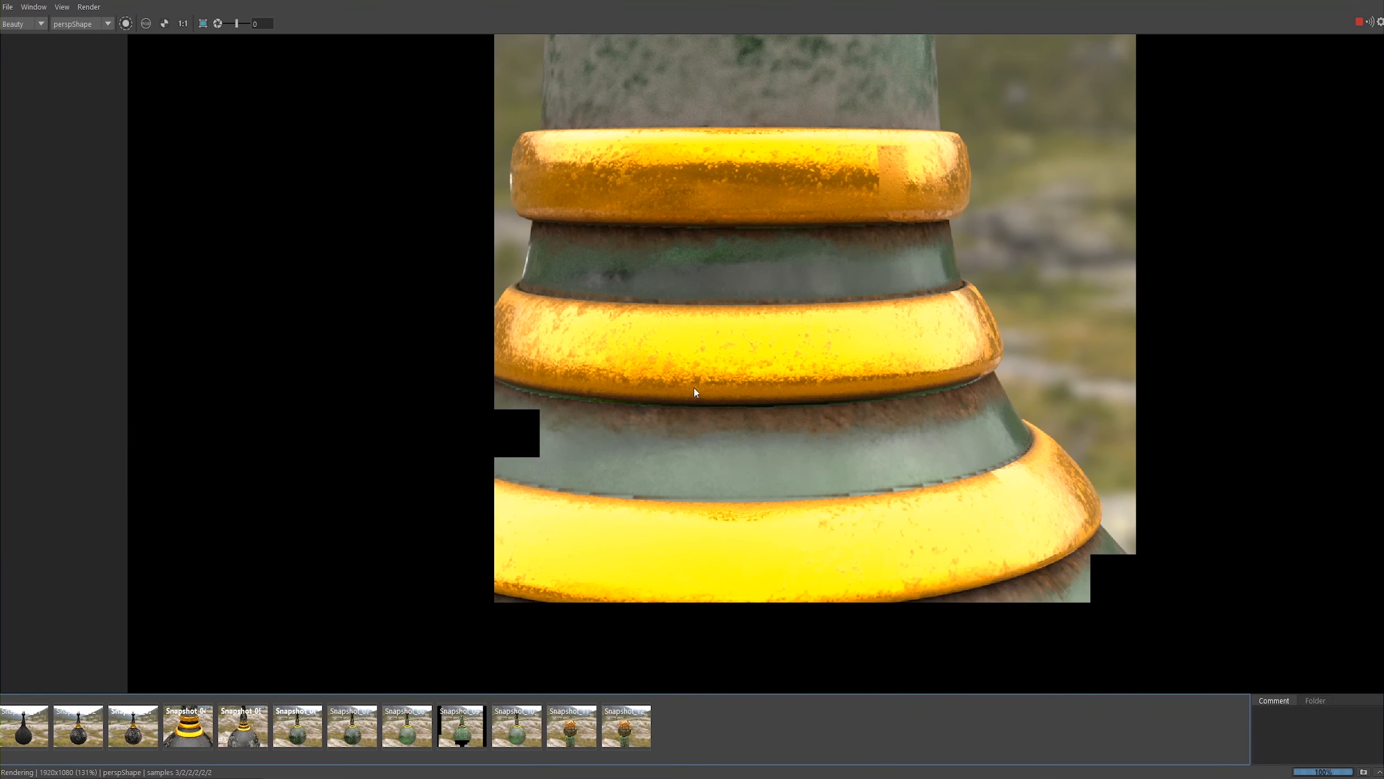
scroll(810, 364, down, 3)
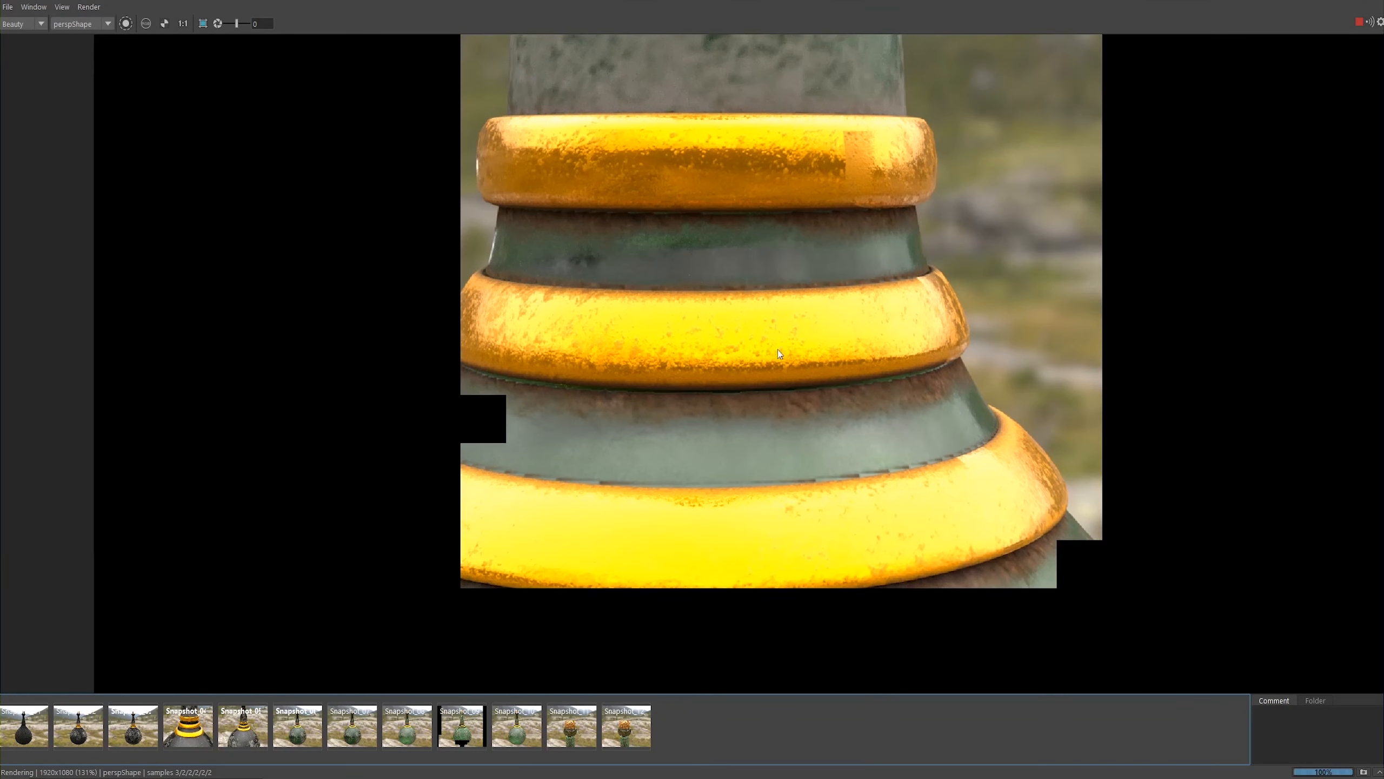
scroll(565, 294, down, 1)
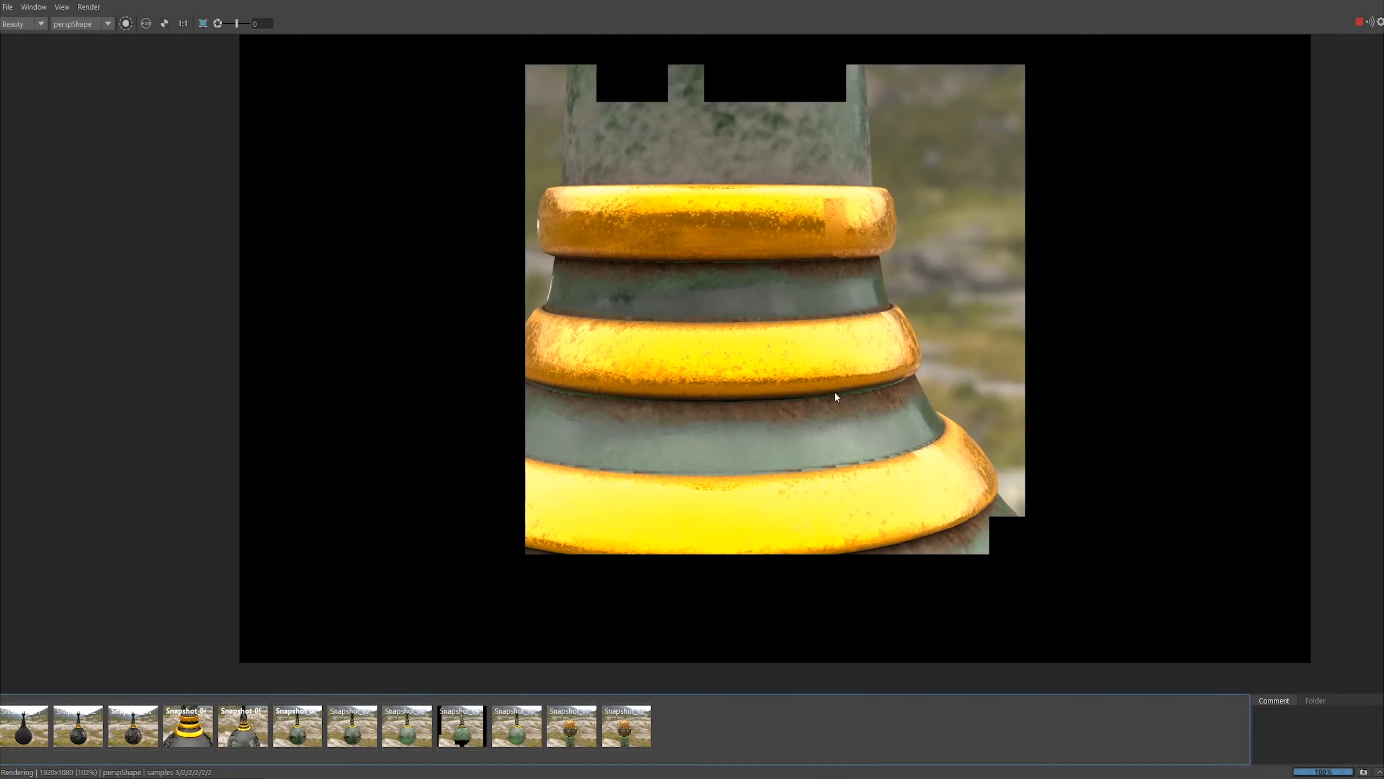
scroll(863, 375, up, 1)
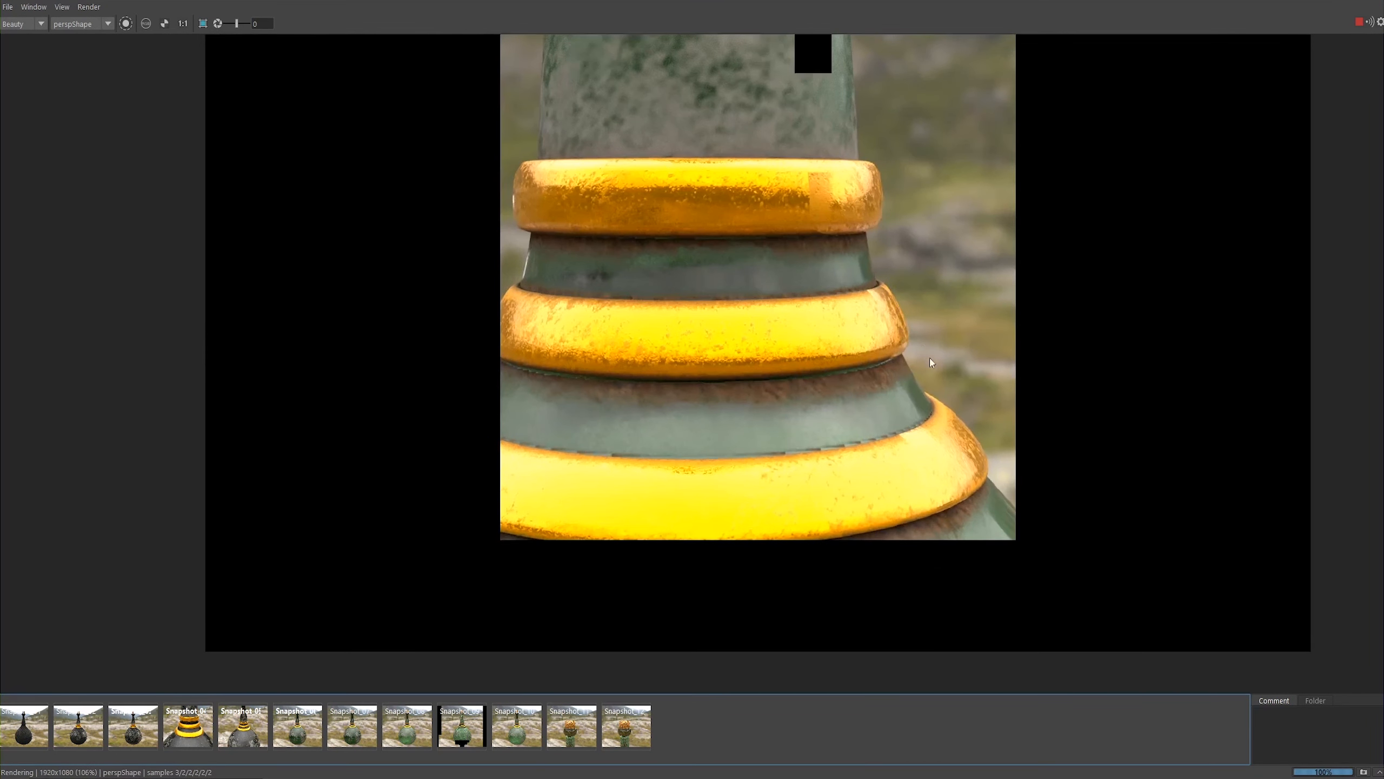
scroll(872, 317, up, 1)
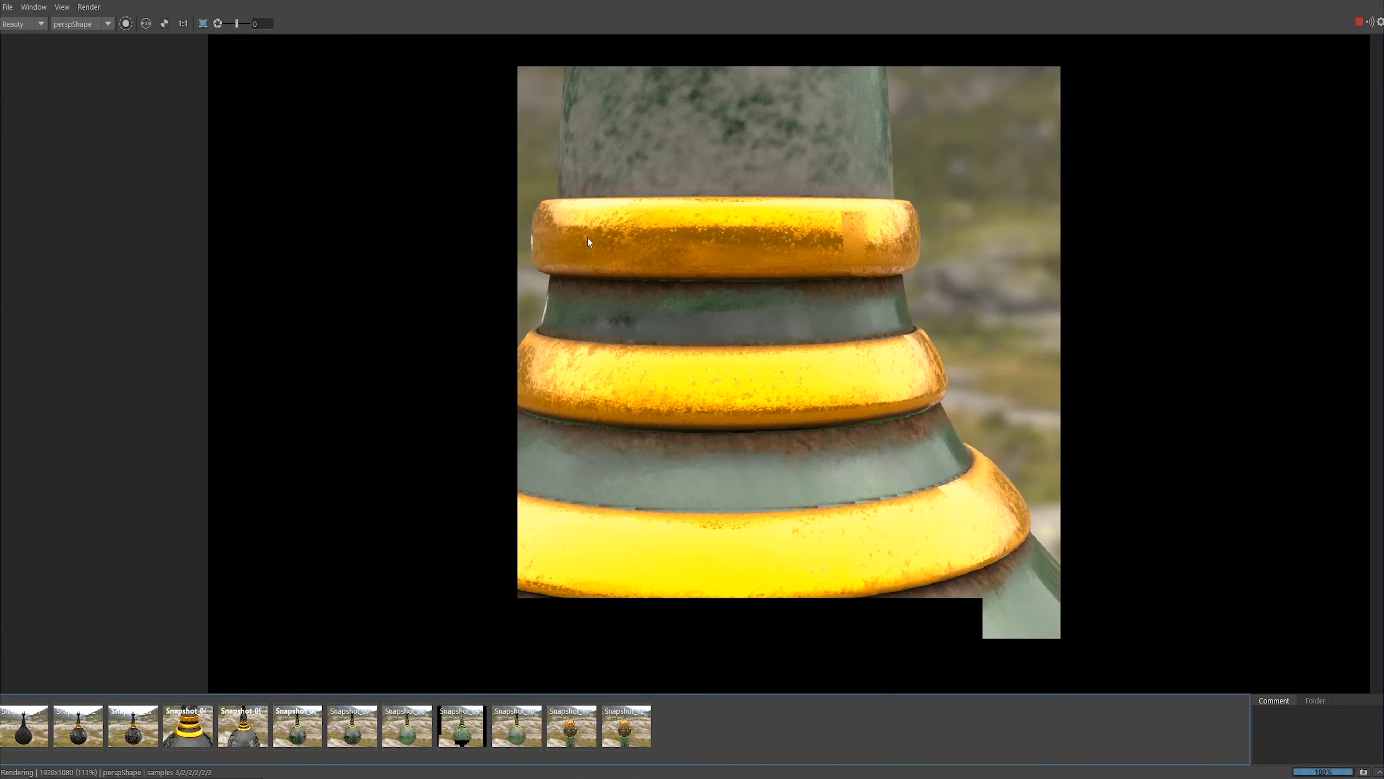
scroll(590, 218, up, 1)
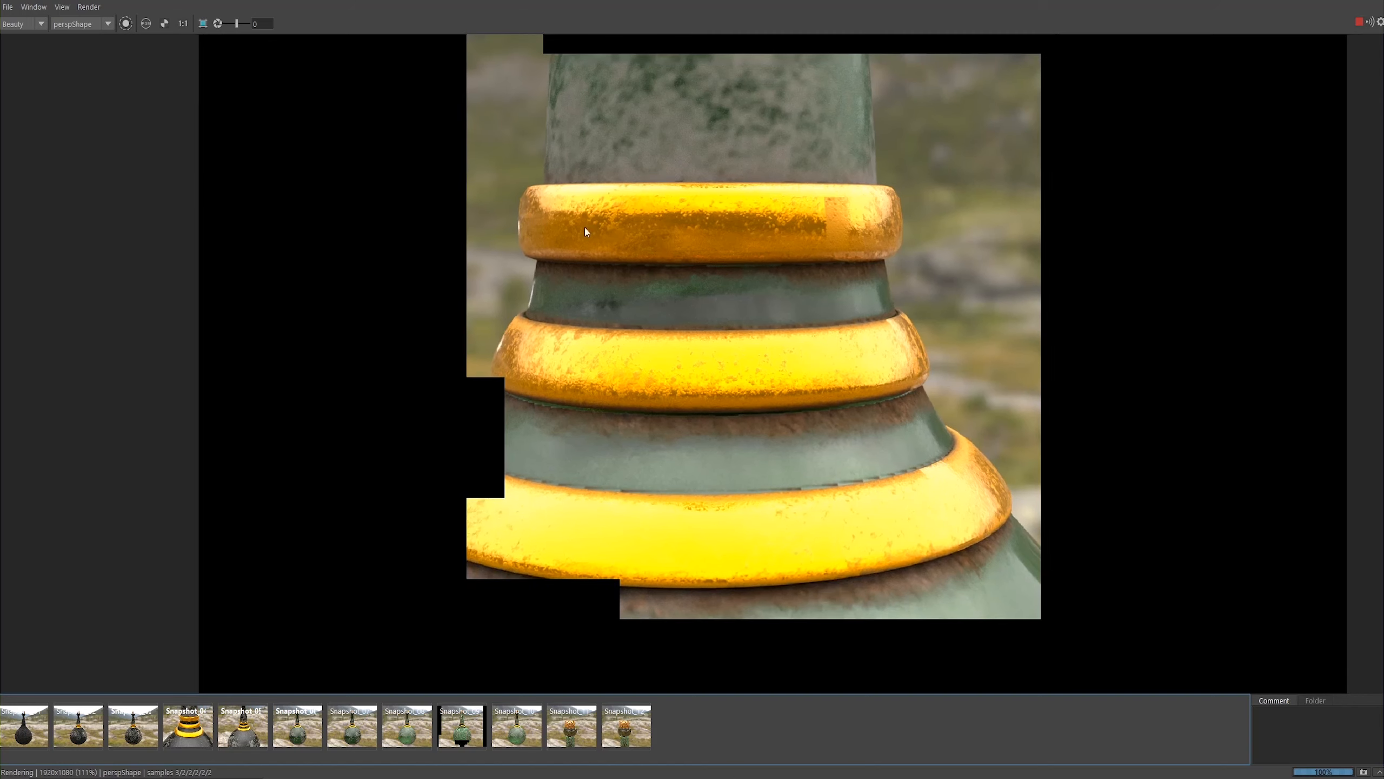
scroll(567, 229, down, 1)
scroll(564, 297, down, 1)
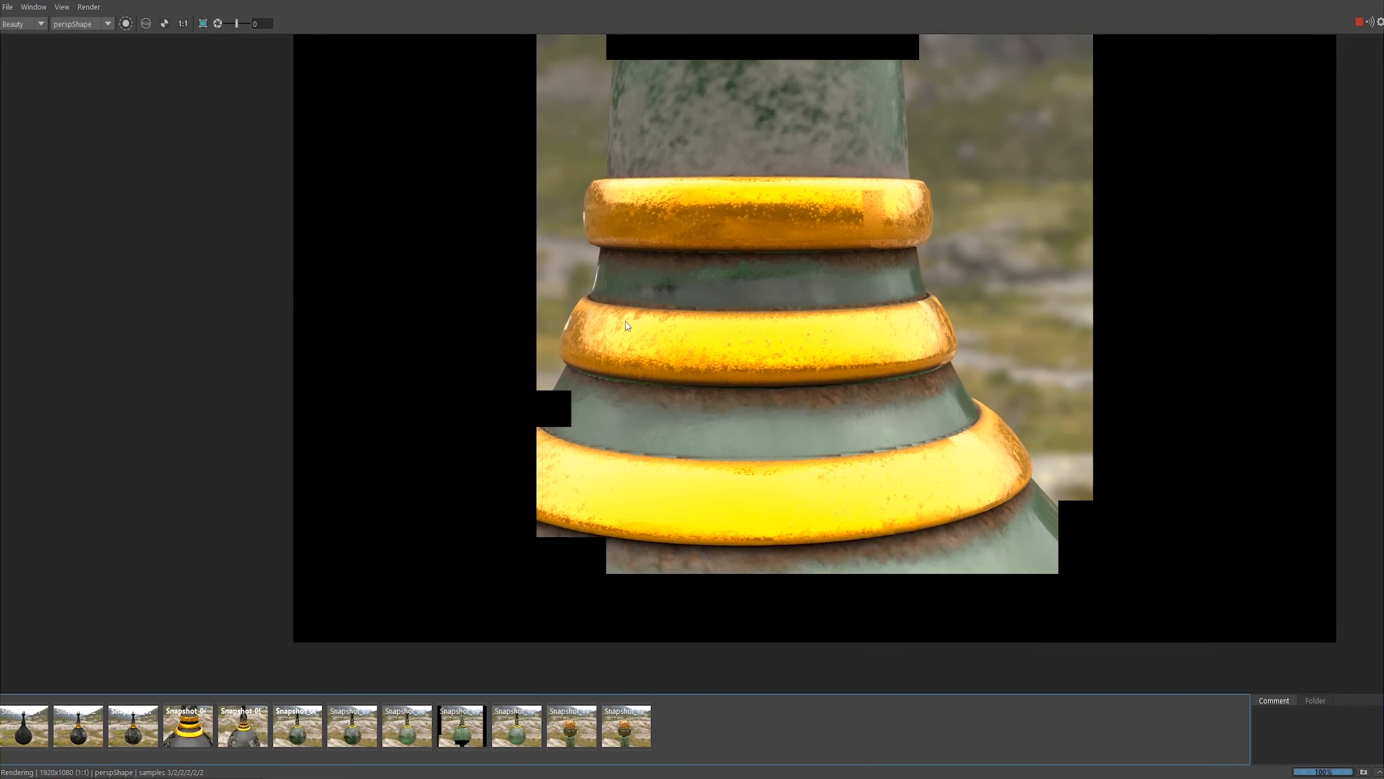
scroll(676, 362, up, 2)
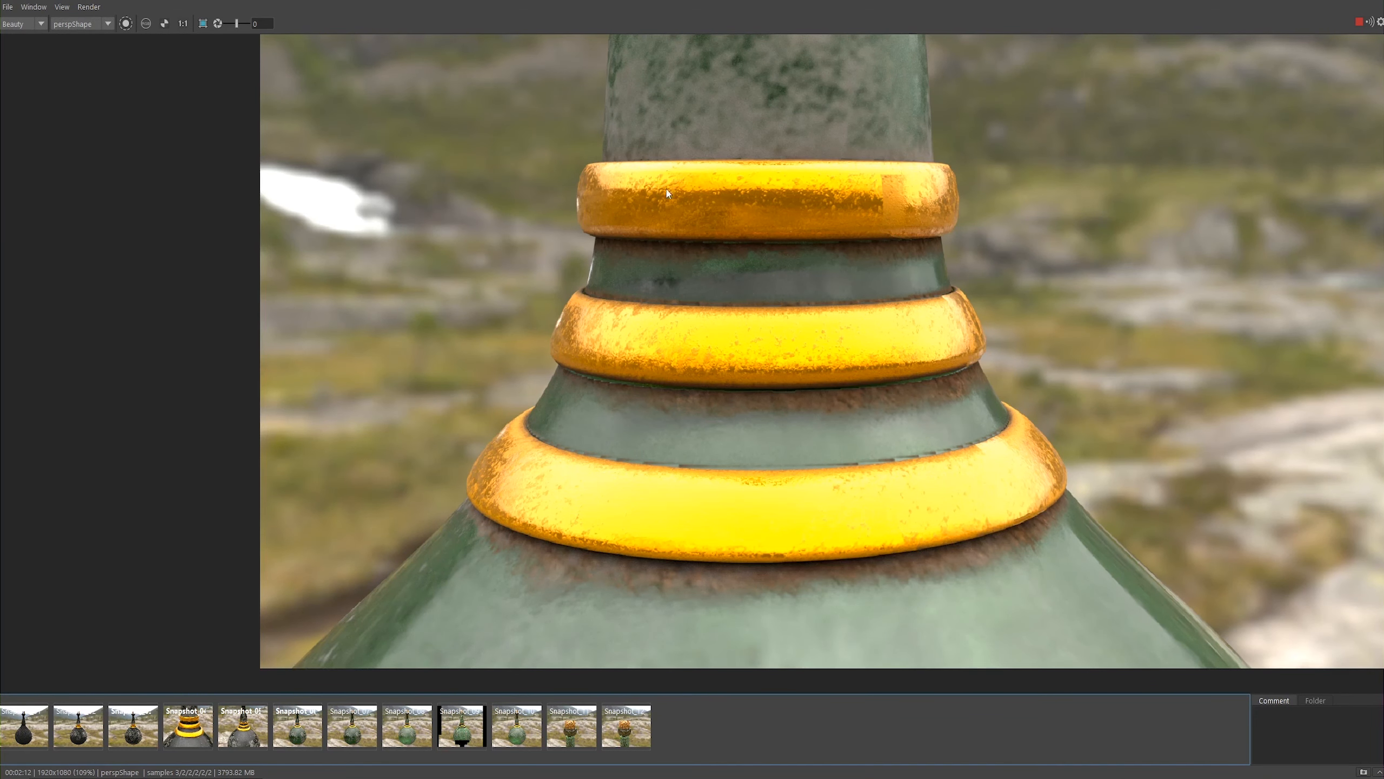
middle_drag(785, 450, 784, 370)
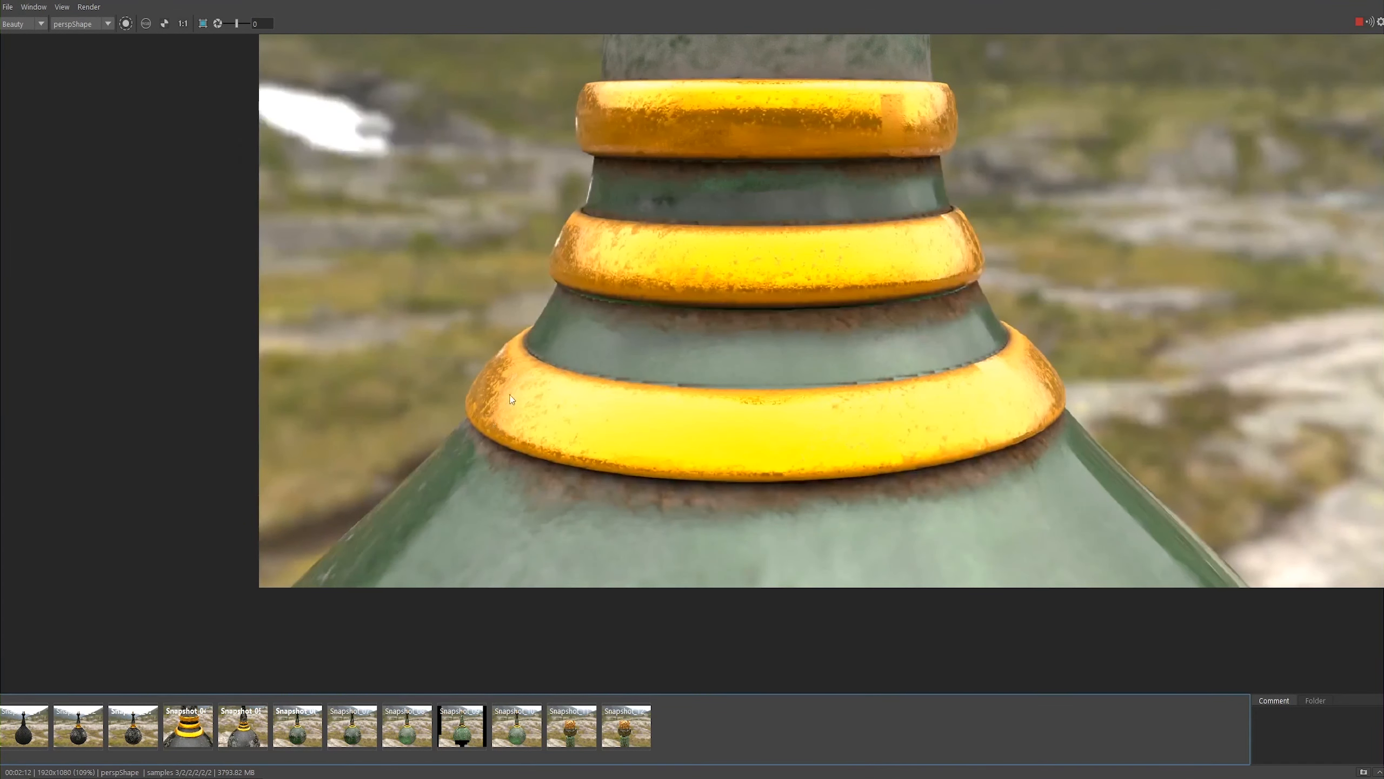
middle_drag(511, 399, 528, 417)
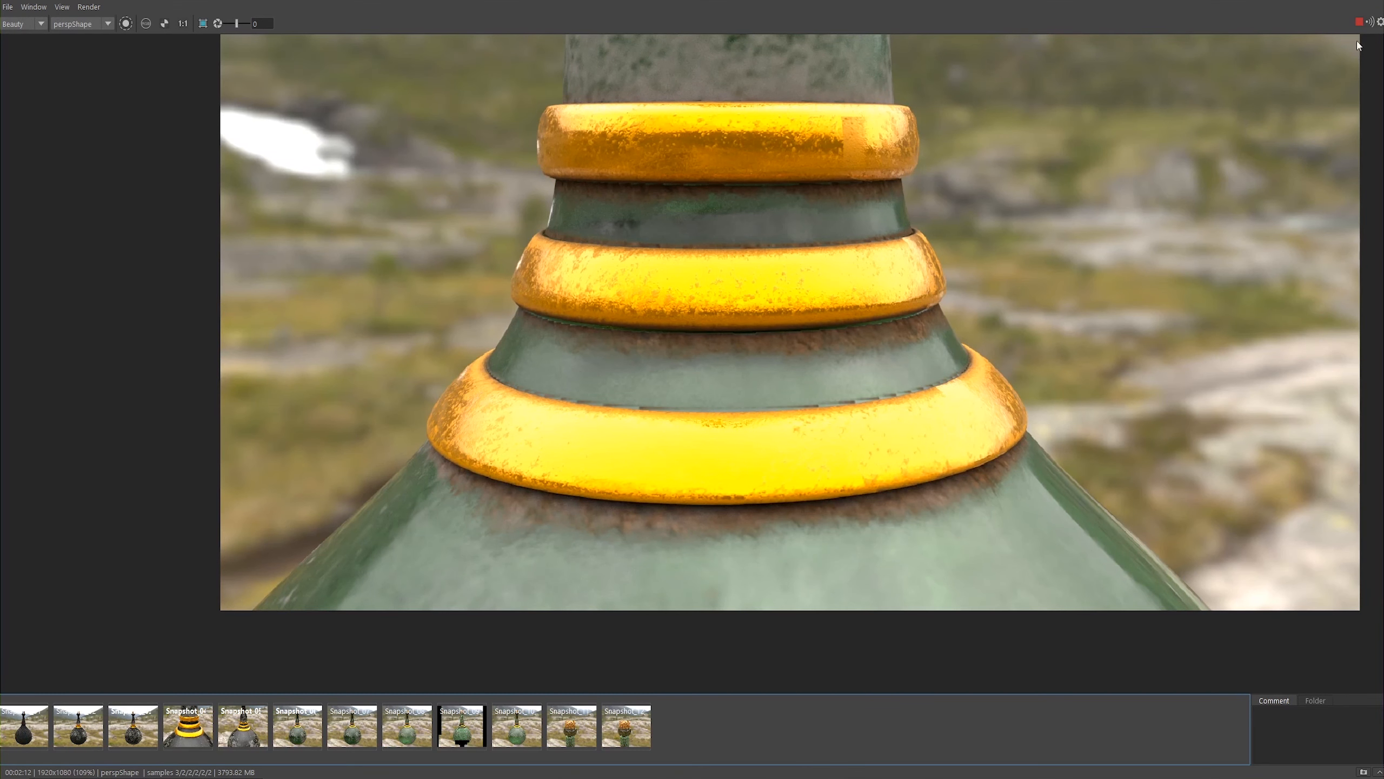
Step: Stop the live render and store a snapshot of the gold rings
click(1360, 22)
click(1363, 772)
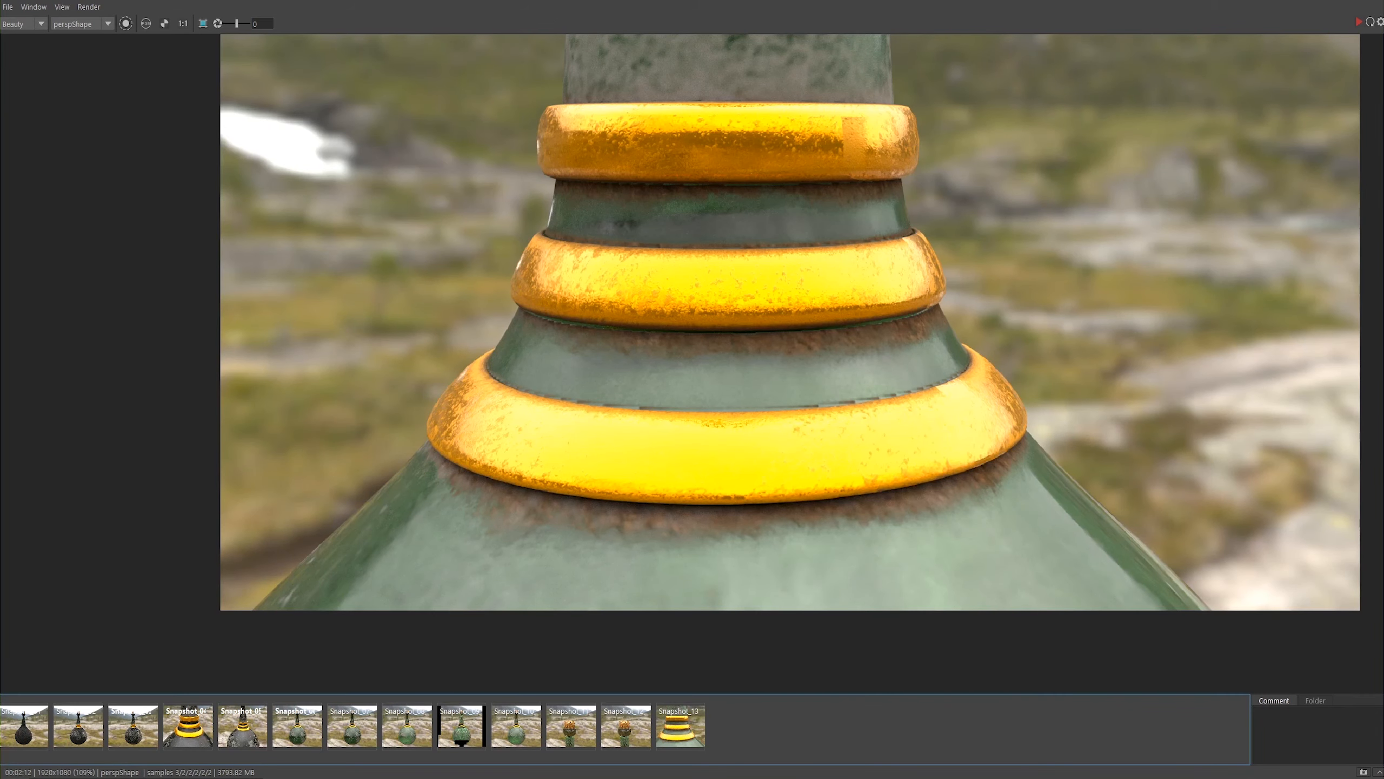
Step: Orbit the scene camera to a new angle on the gold rings and restart the live render
drag(552, 0, 871, 167)
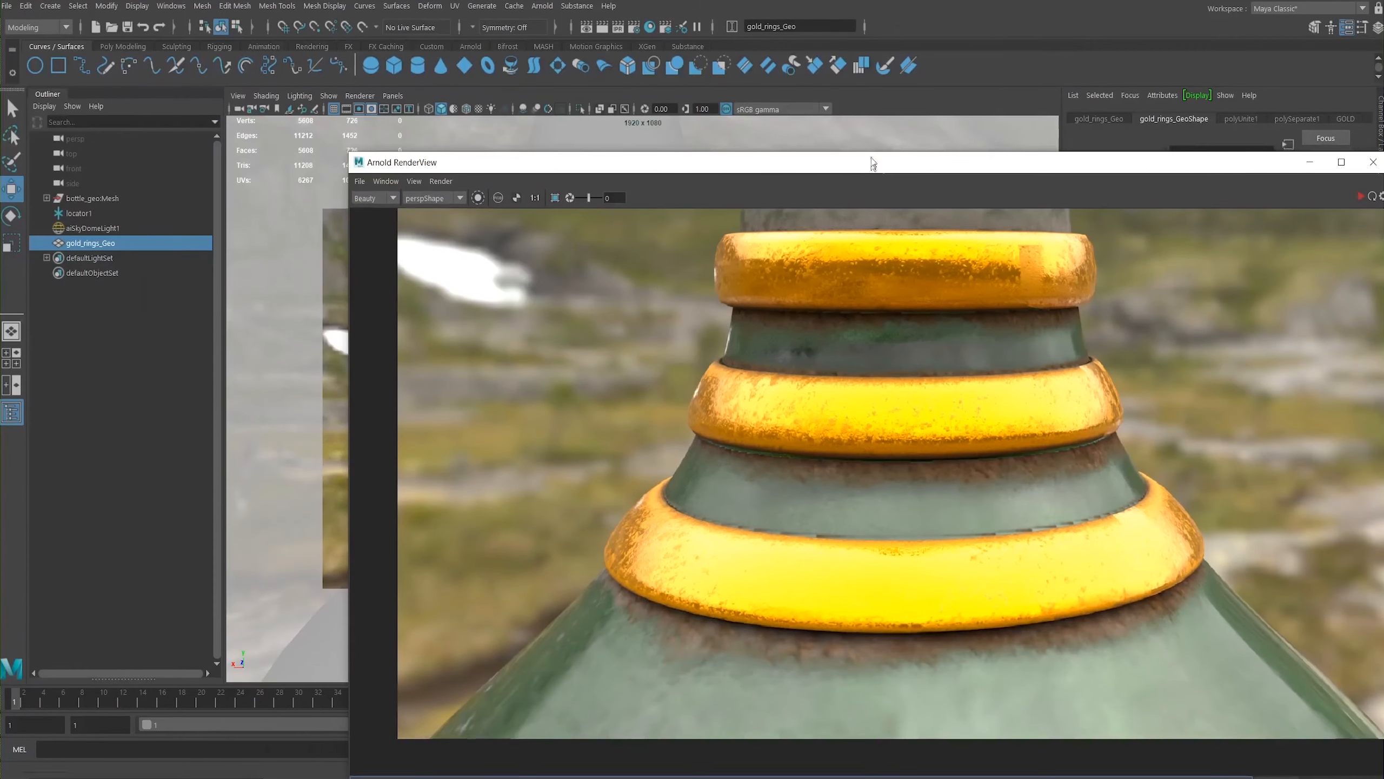
alt+drag(333, 392, 353, 370)
click(1361, 196)
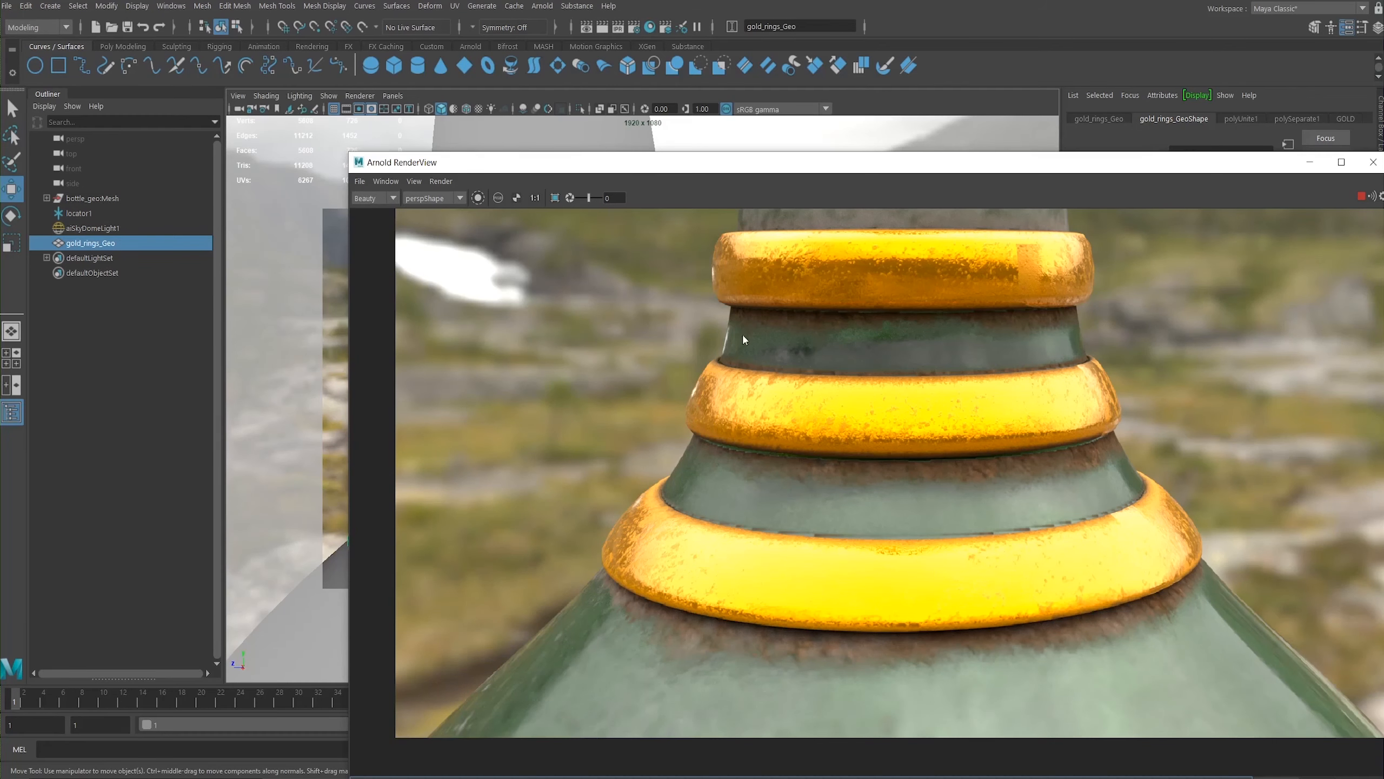
alt+middle_drag(780, 397, 778, 412)
scroll(762, 362, down, 1)
alt+middle_drag(763, 362, 787, 387)
scroll(737, 346, down, 1)
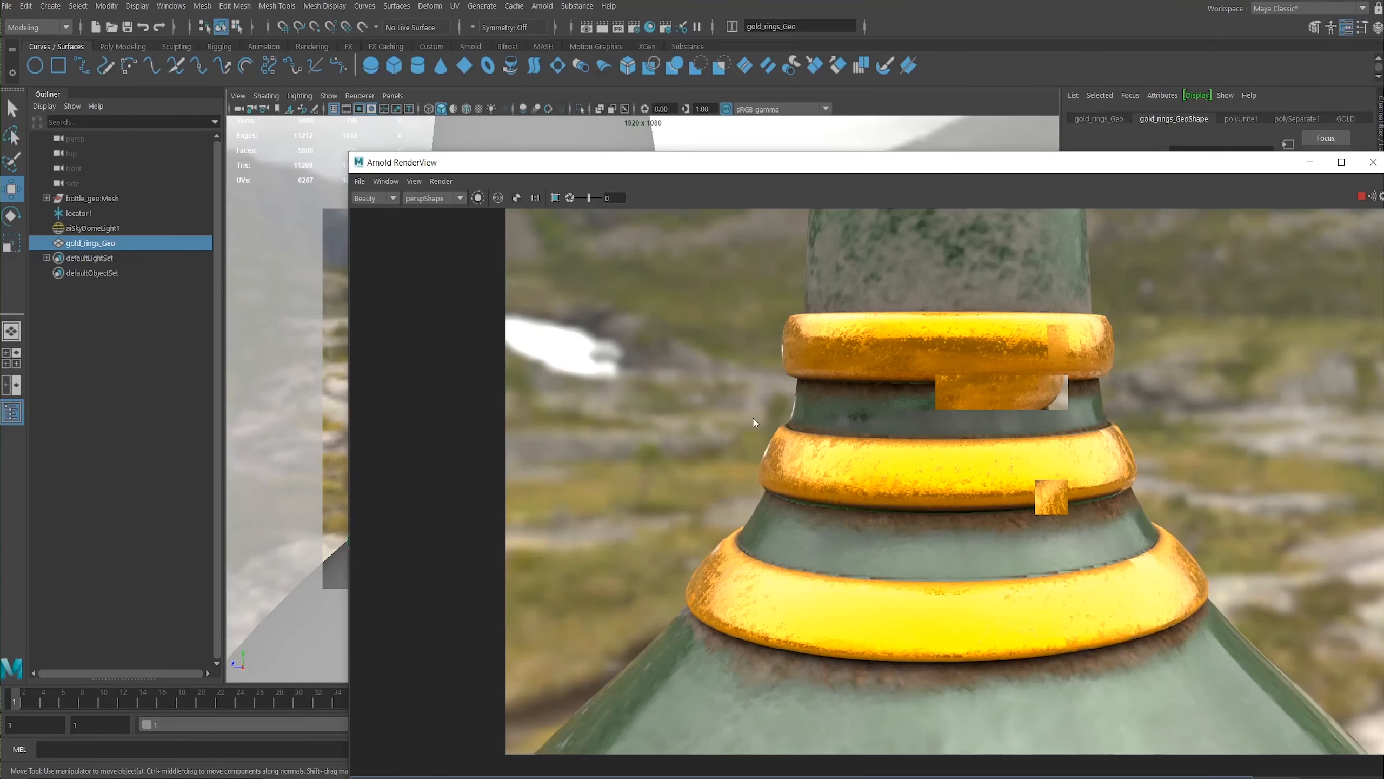
scroll(802, 451, up, 1)
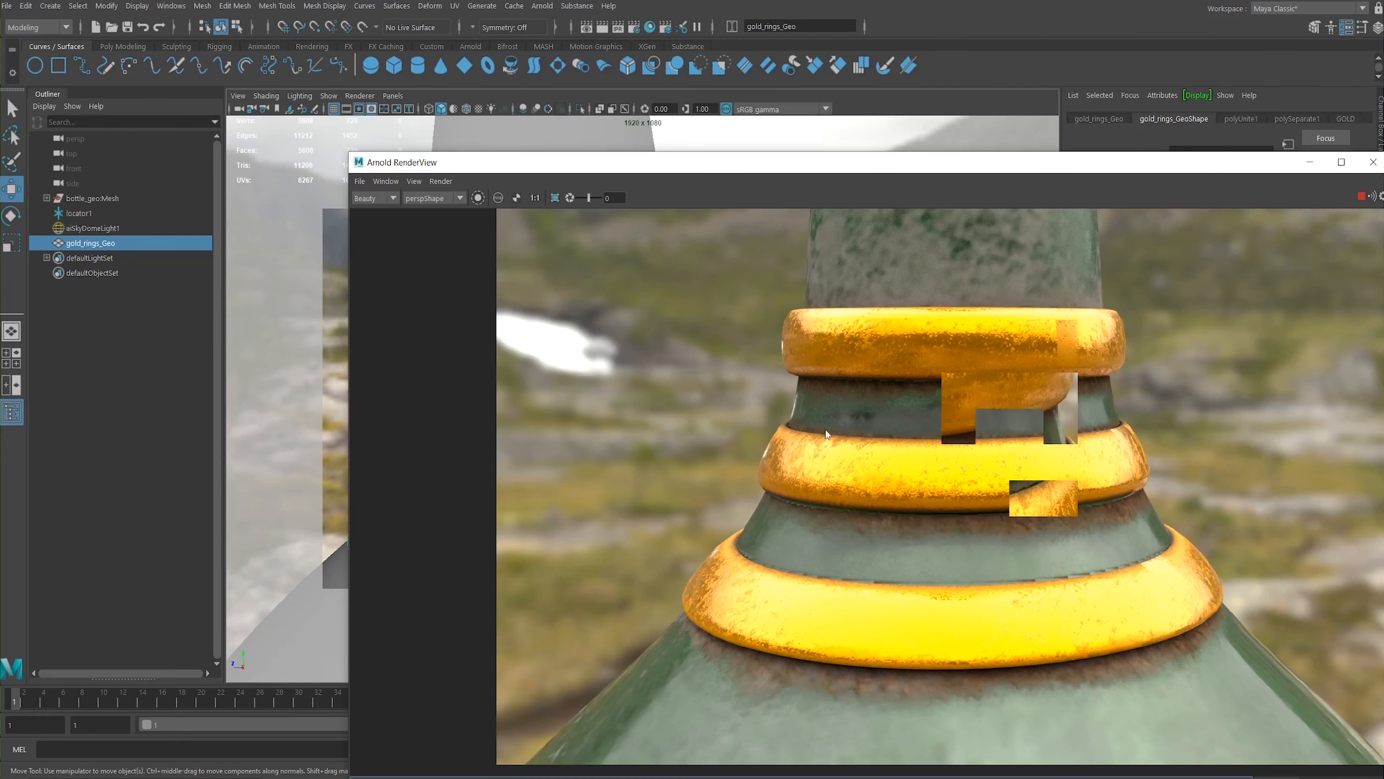
alt+middle_drag(767, 427, 777, 440)
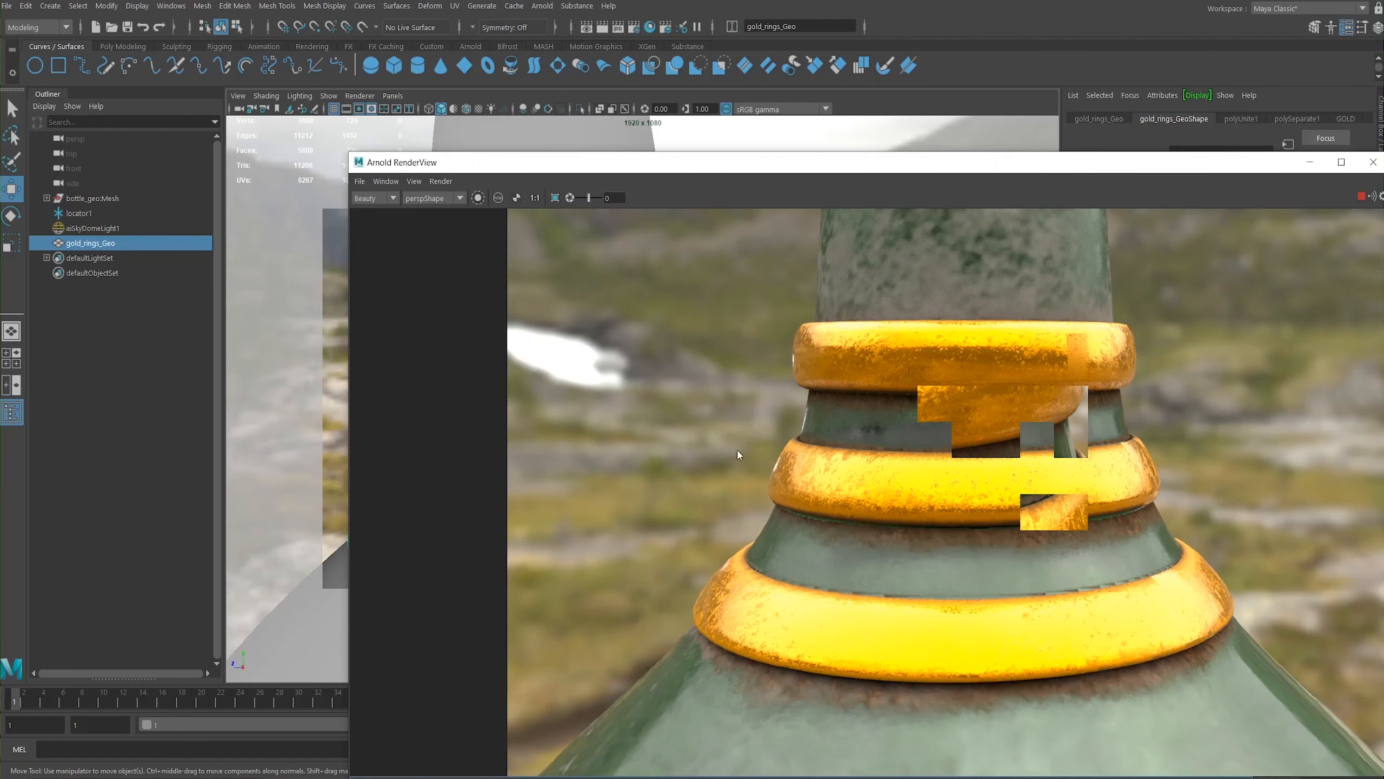
alt+right_drag(739, 451, 745, 434)
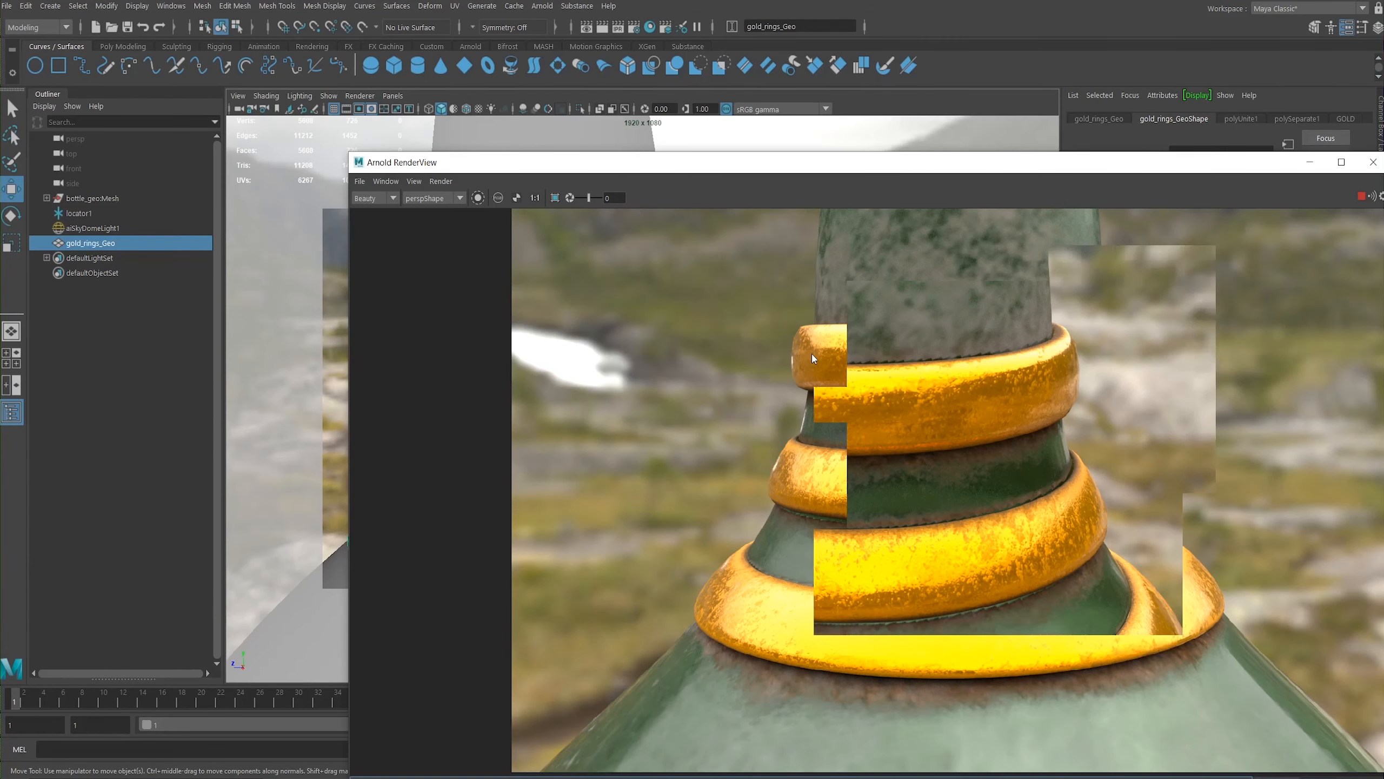
Step: Inspect the edges between the gold rings and the bottle neck and the rings' surface detail in the updated render
drag(749, 168, 639, 99)
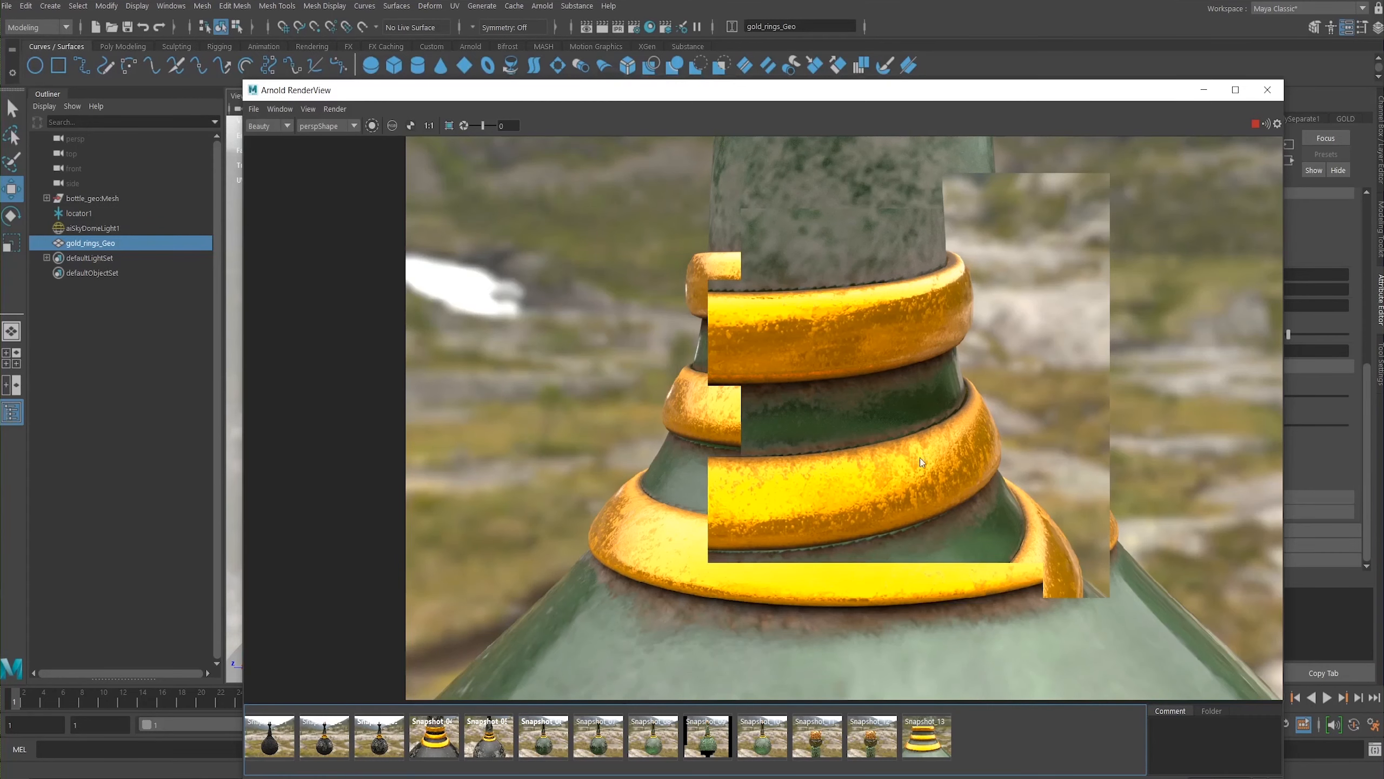
middle_drag(921, 460, 972, 456)
scroll(1074, 413, up, 2)
middle_drag(1048, 419, 1013, 397)
scroll(937, 368, up, 2)
middle_drag(966, 353, 988, 319)
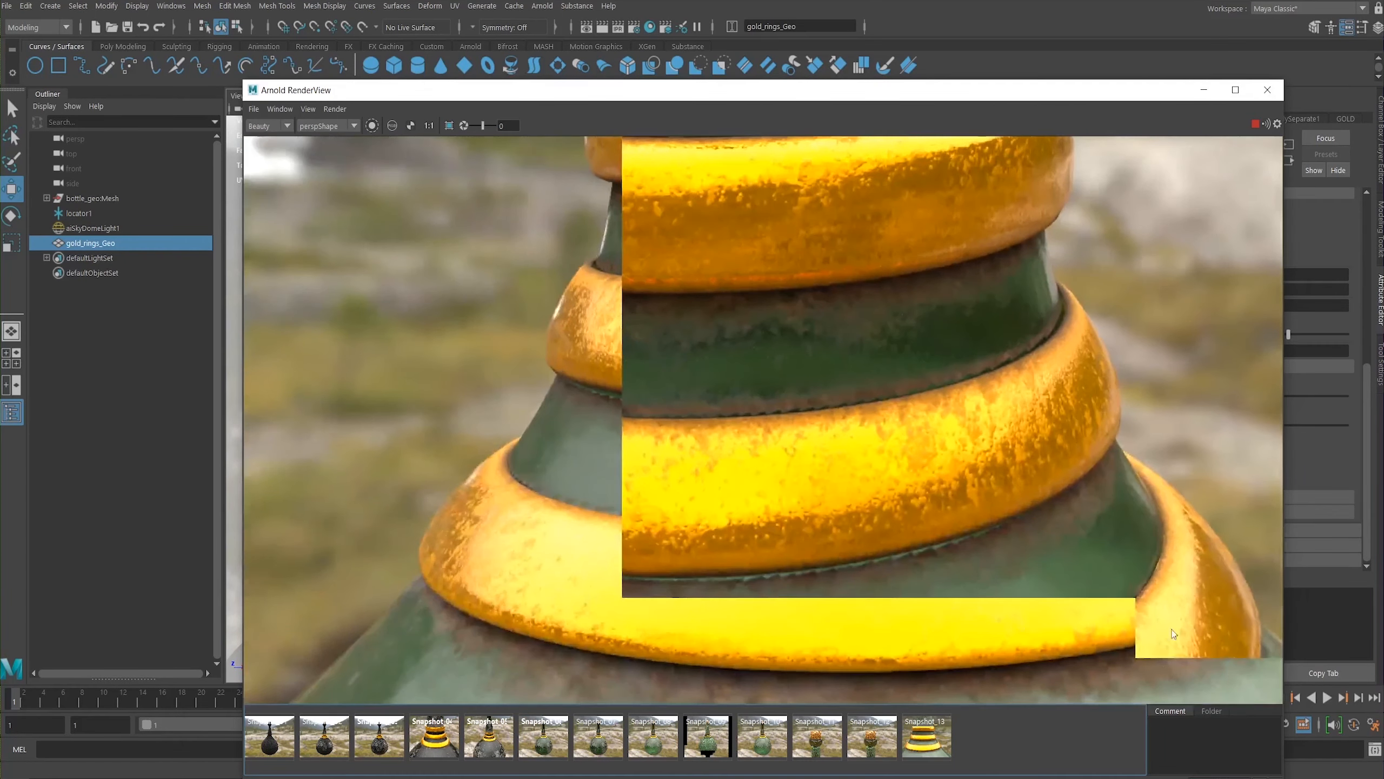
scroll(943, 382, up, 1)
middle_drag(961, 402, 1037, 420)
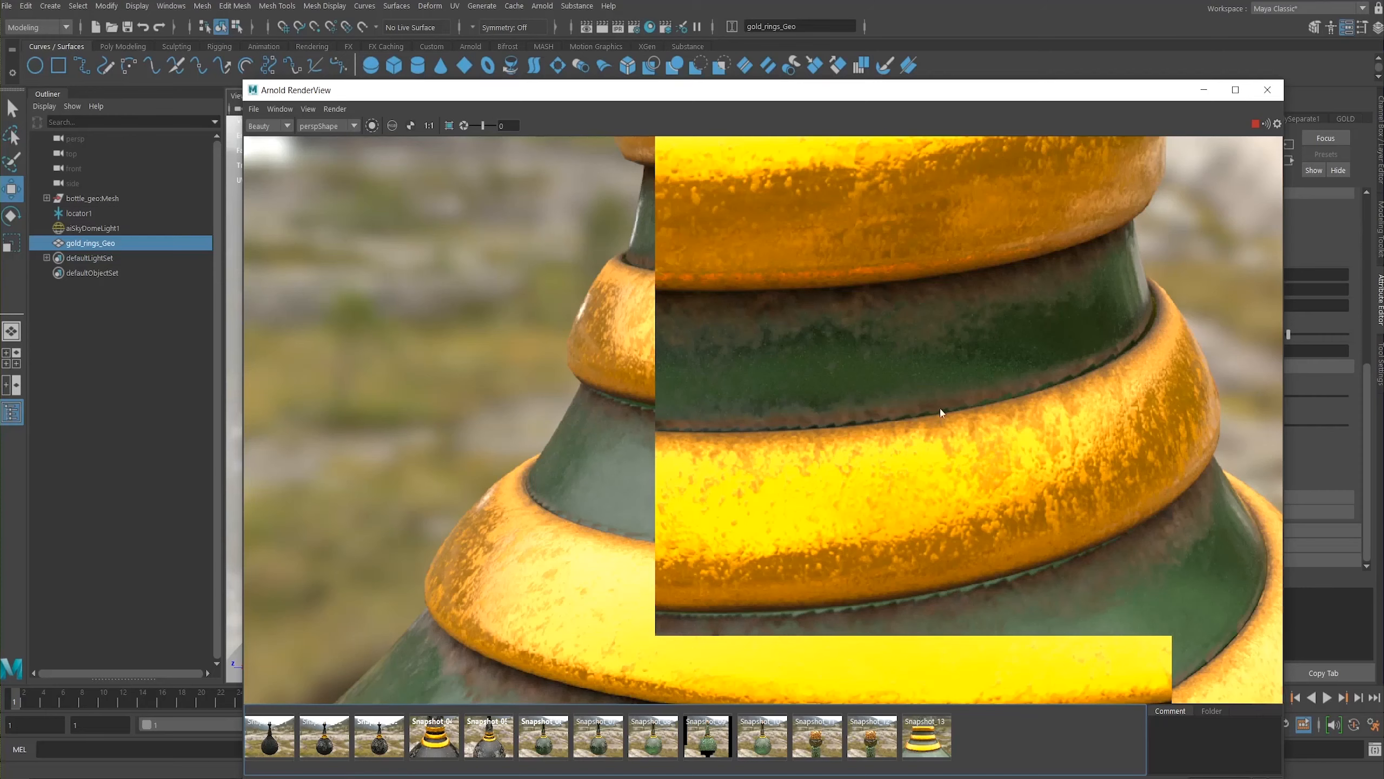
middle_drag(873, 372, 783, 378)
scroll(886, 384, up, 2)
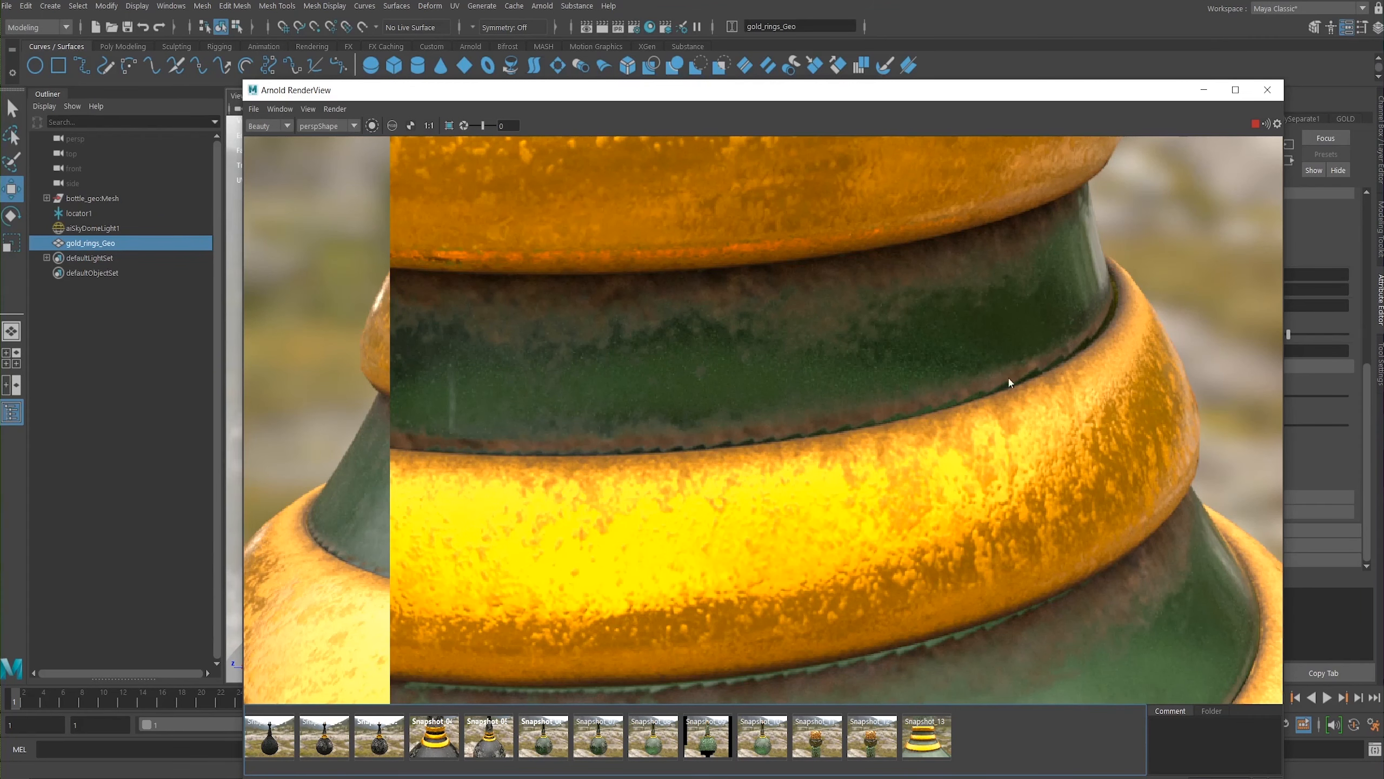
middle_drag(724, 414, 741, 354)
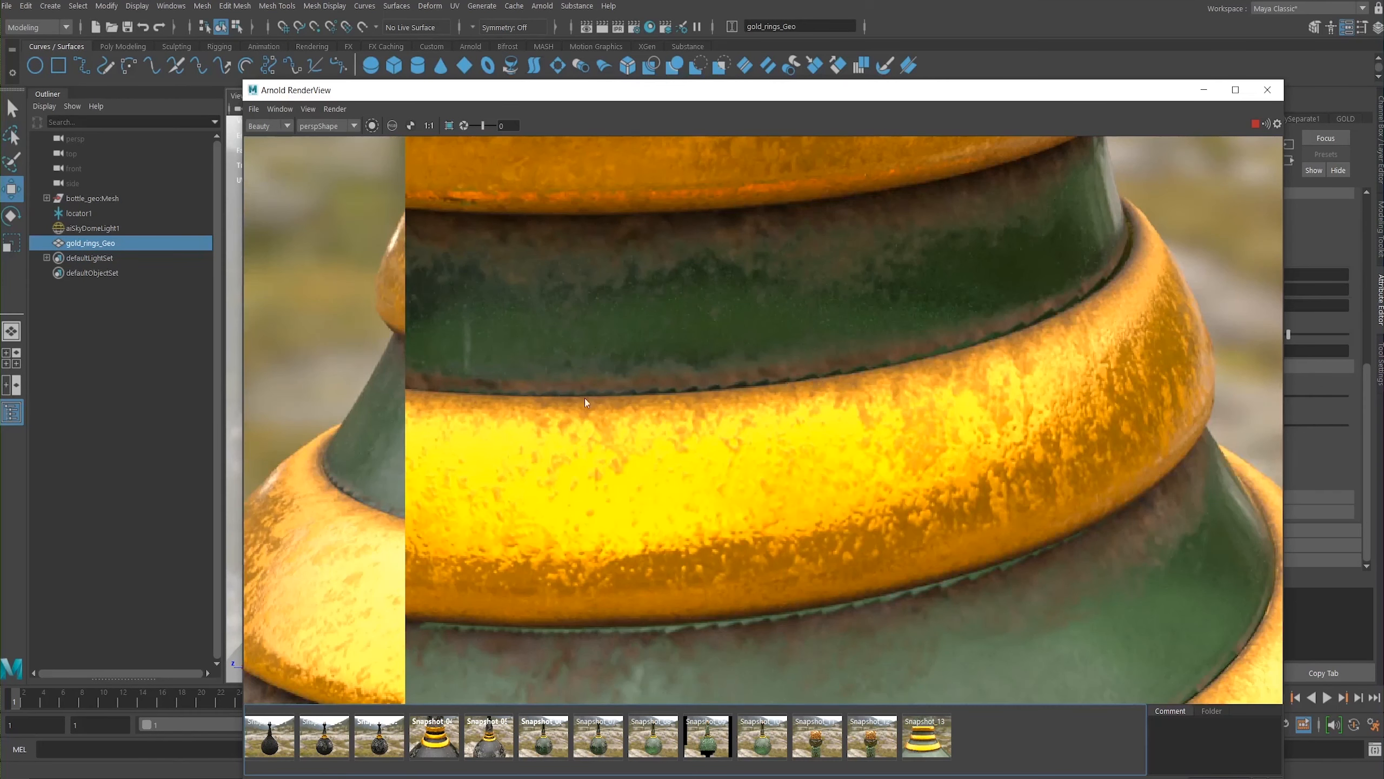
scroll(642, 287, down, 3)
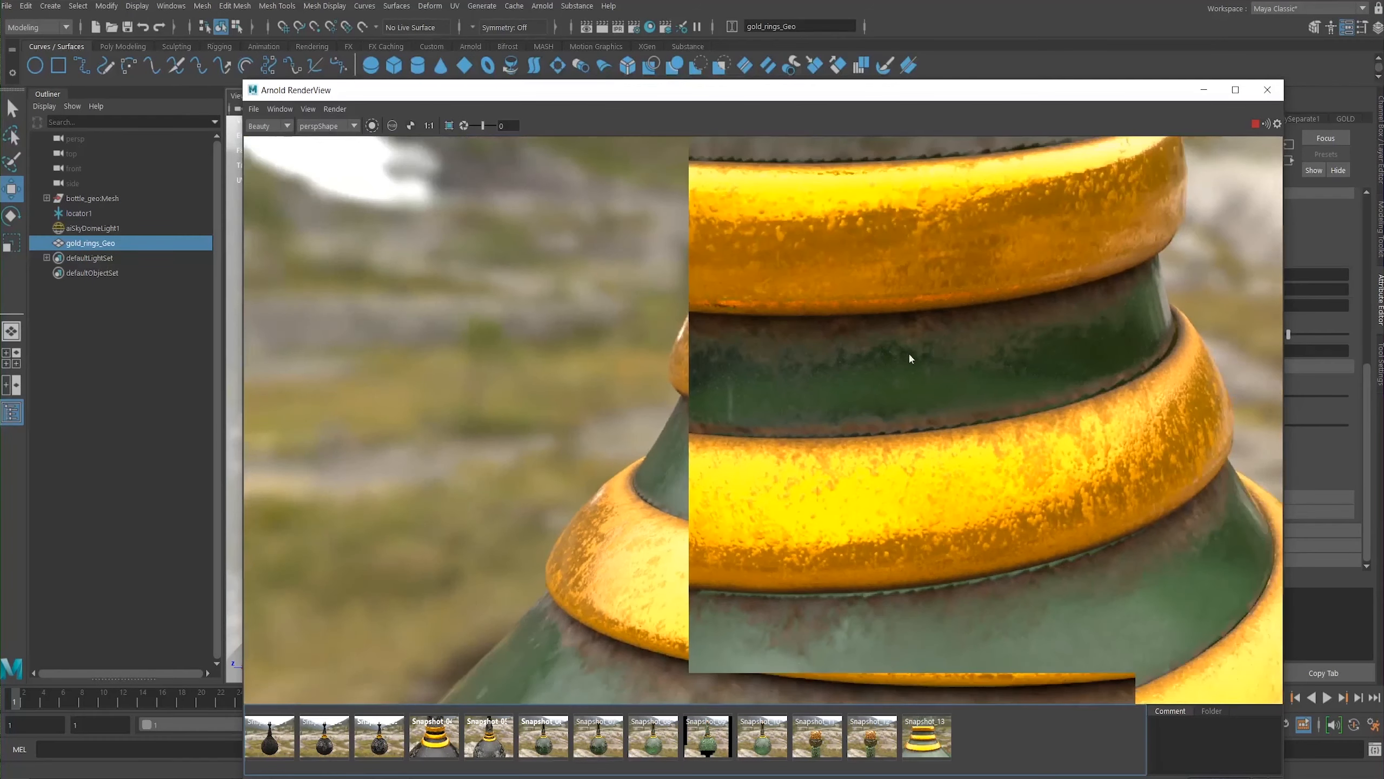
middle_drag(954, 403, 822, 392)
scroll(821, 393, down, 1)
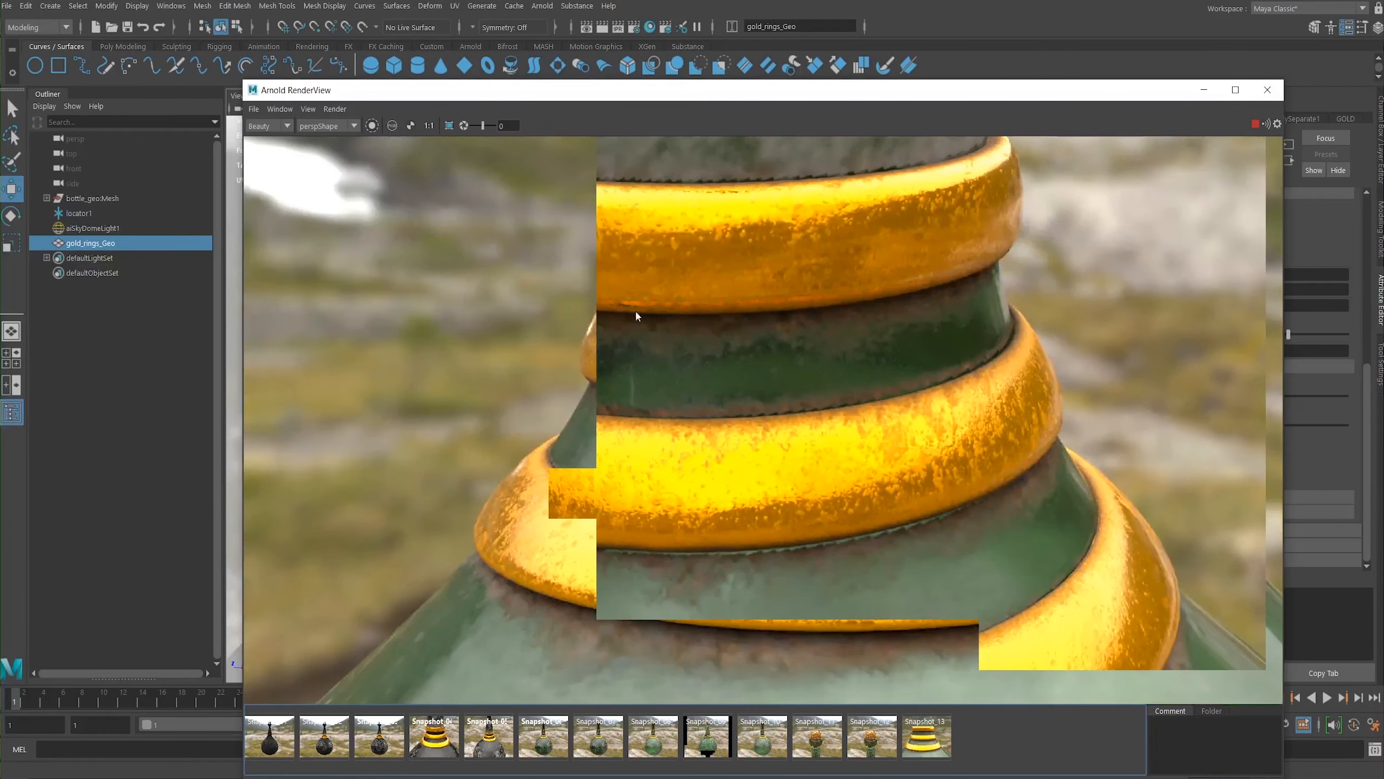
middle_drag(497, 258, 484, 314)
scroll(785, 363, down, 1)
middle_drag(785, 364, 794, 323)
scroll(687, 316, down, 2)
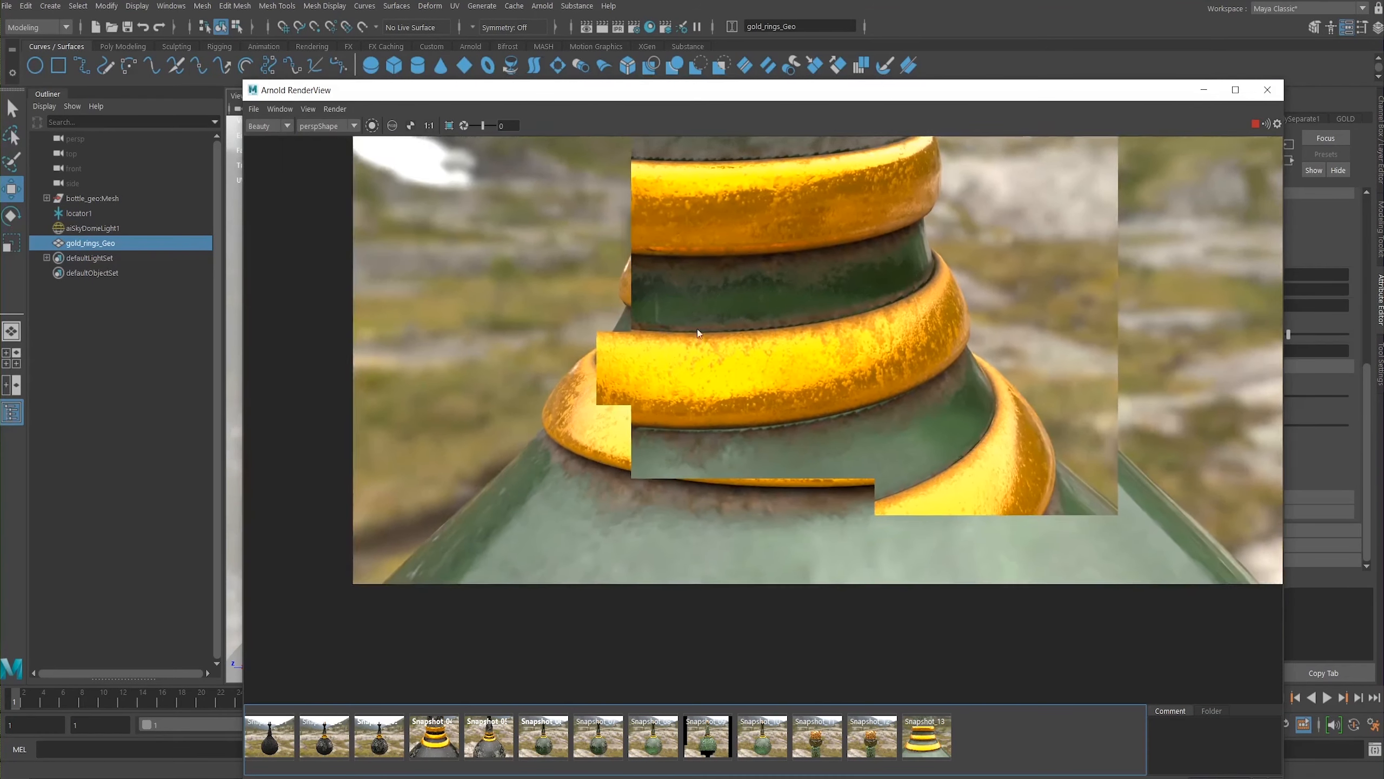
scroll(688, 316, up, 1)
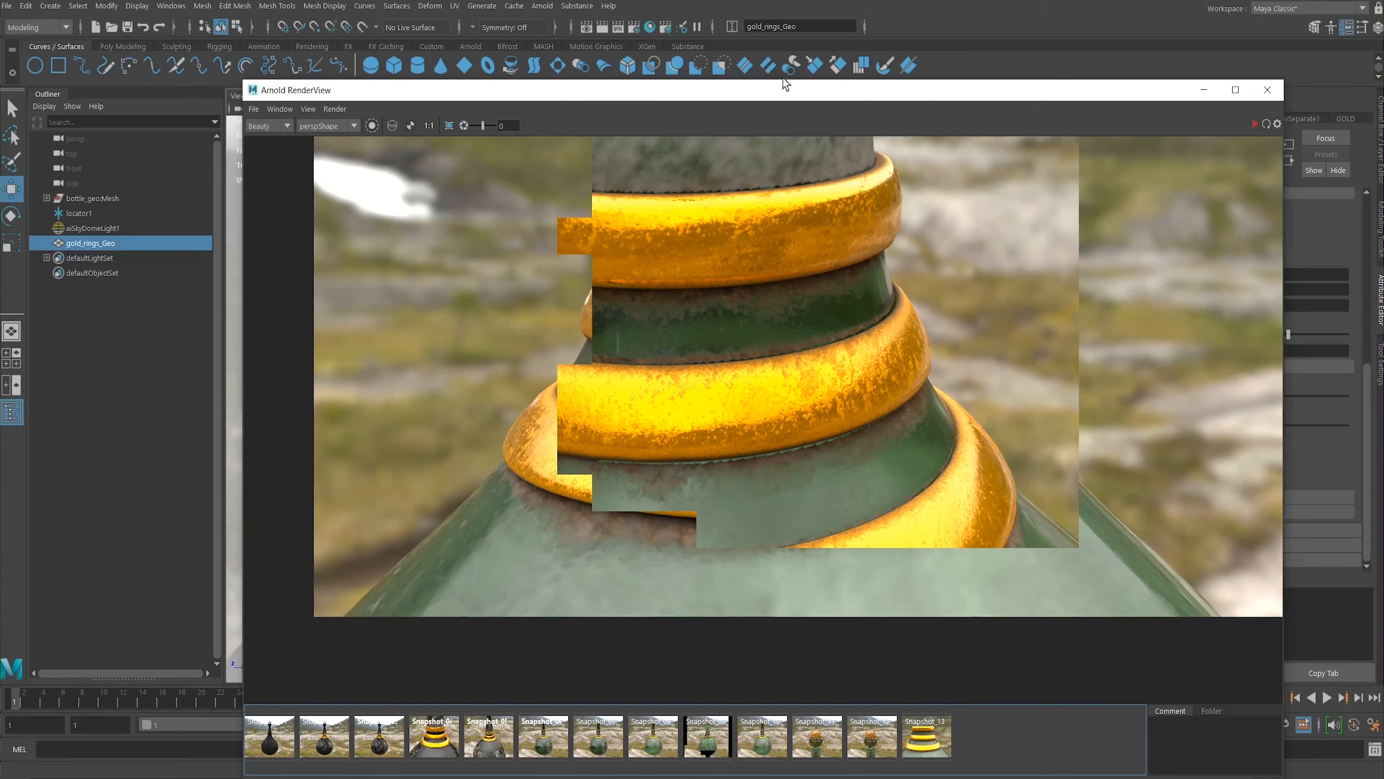
Step: Frame the whole bottle from farther away in the scene camera and render it
drag(787, 88, 825, 96)
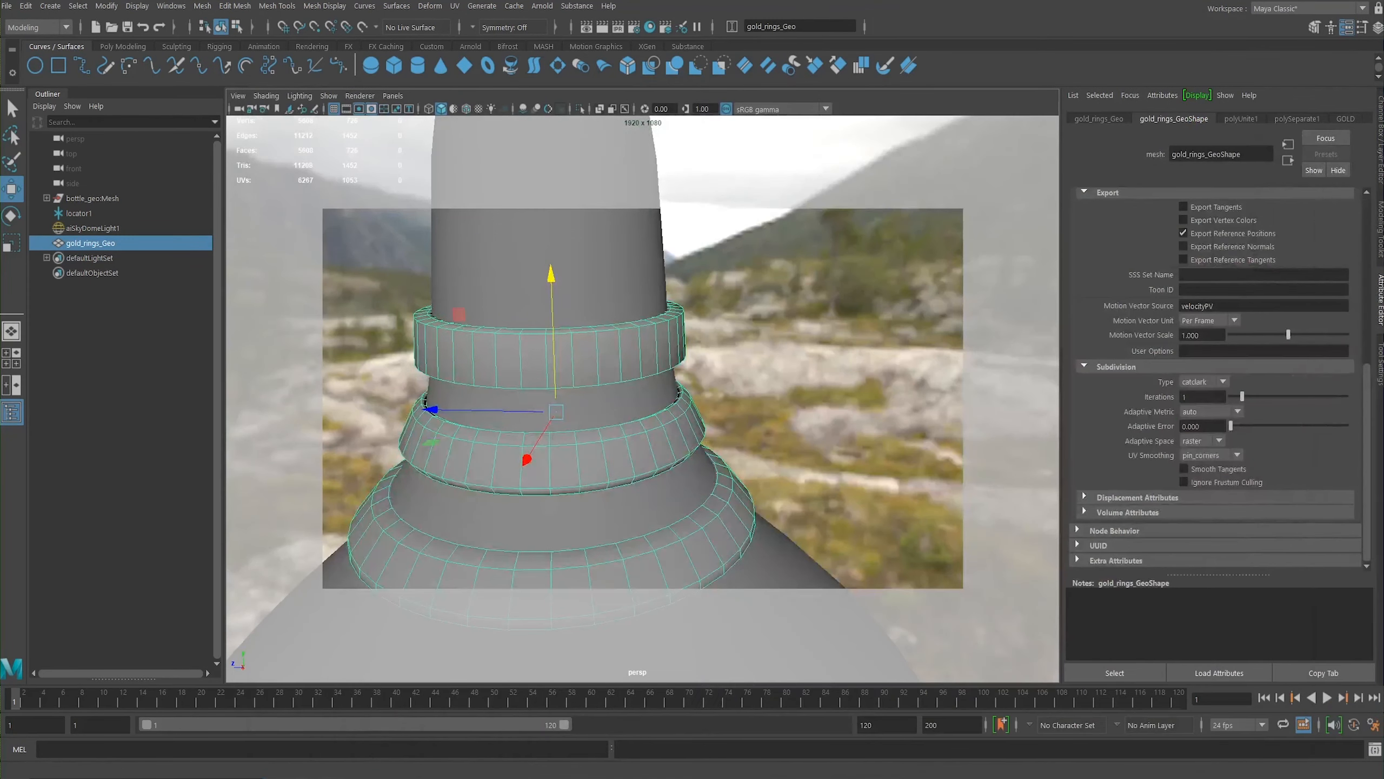
scroll(295, 373, down, 5)
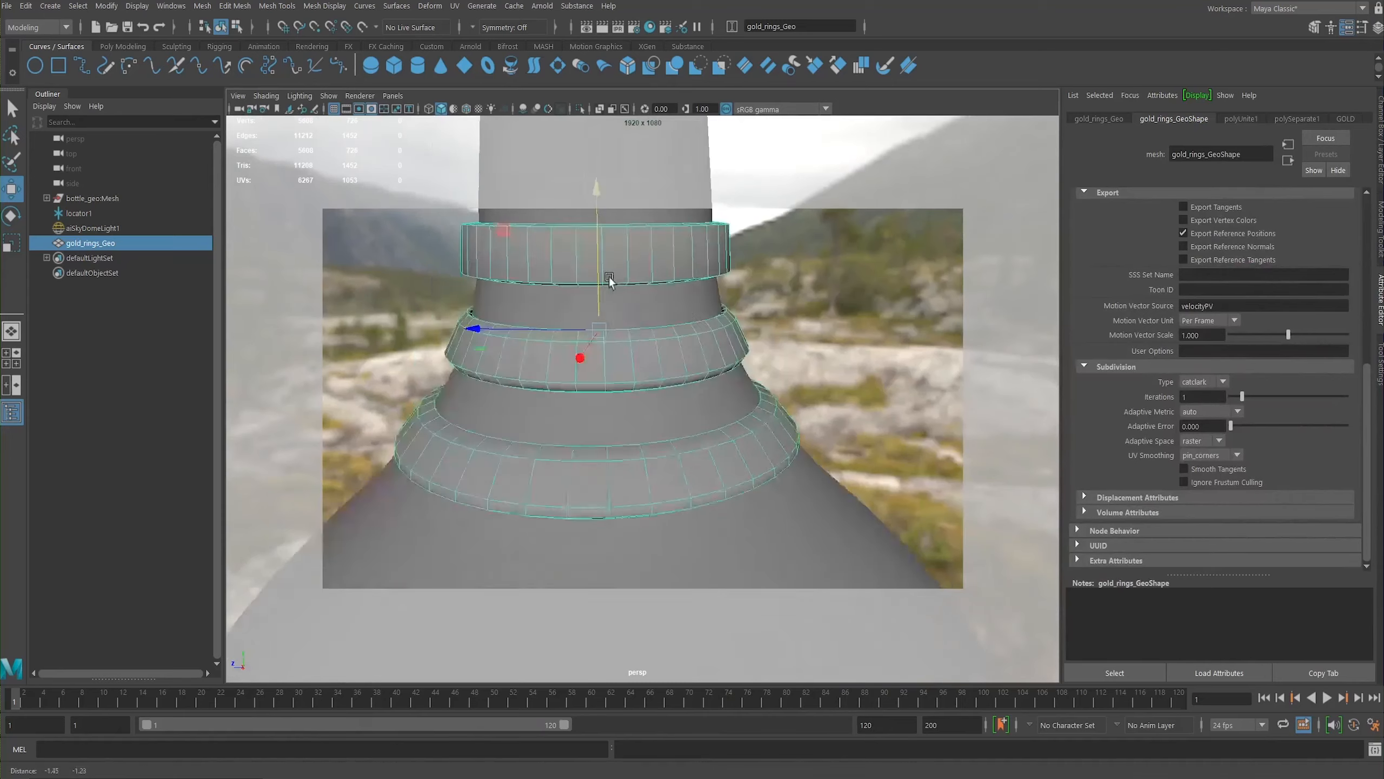
alt+drag(296, 372, 499, 339)
scroll(500, 340, down, 3)
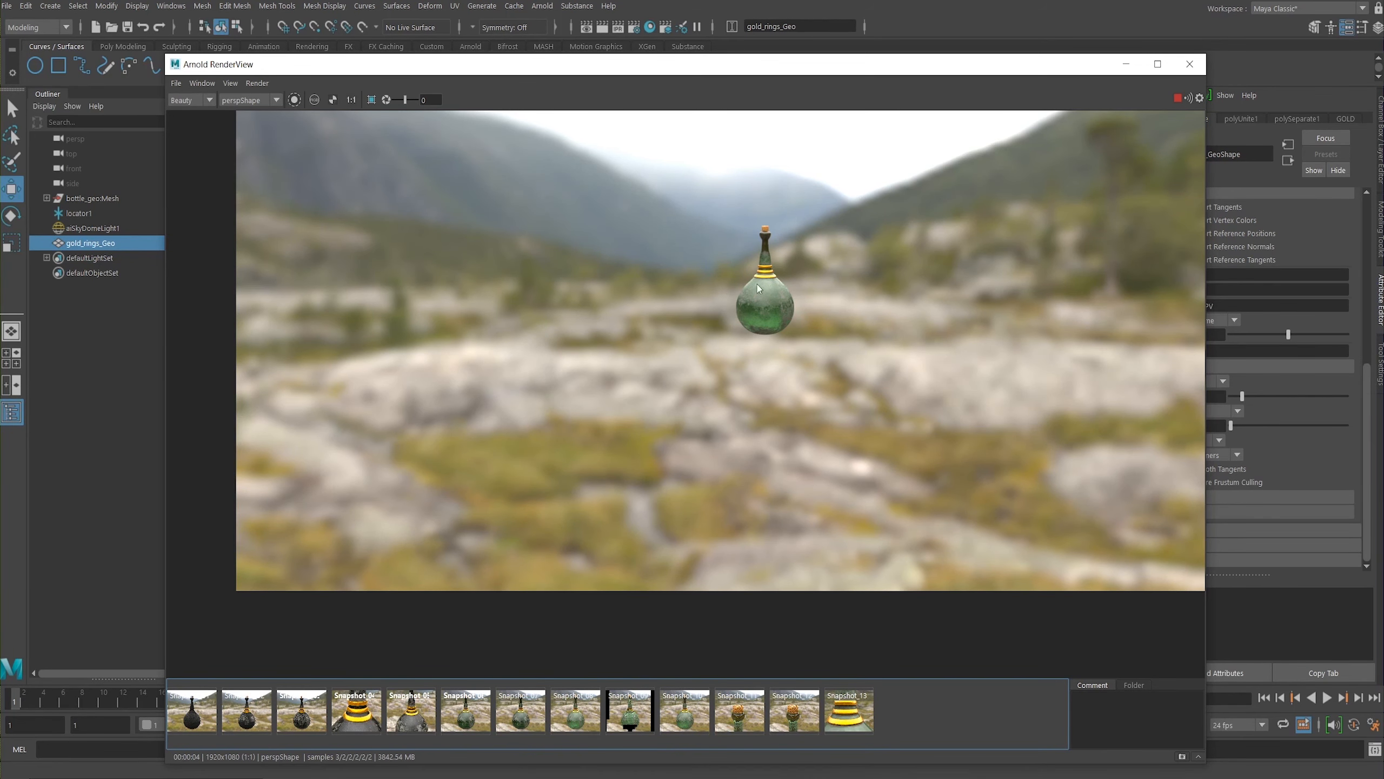
Step: Display the stored snapshots of the gold rings and of the whole bottle for comparison
click(848, 710)
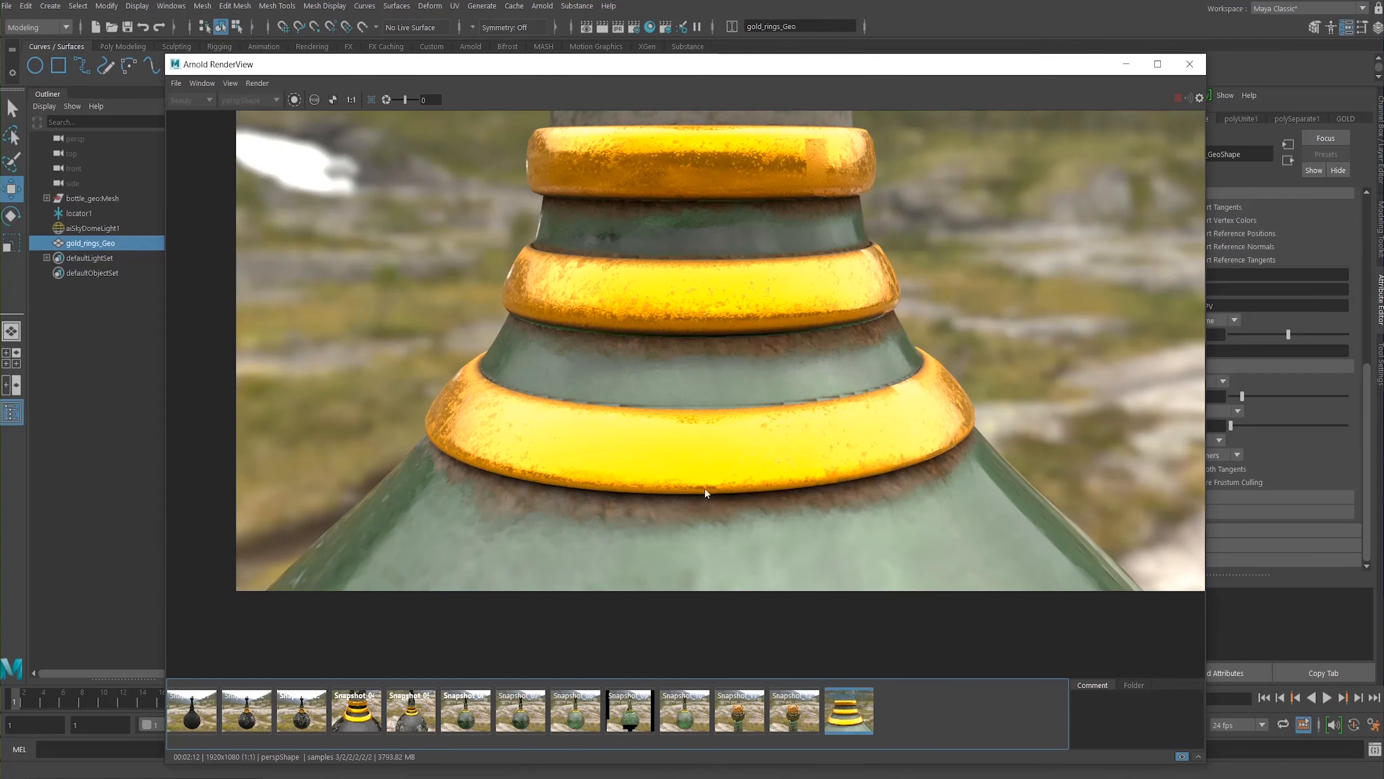
middle_drag(580, 465, 600, 432)
click(678, 723)
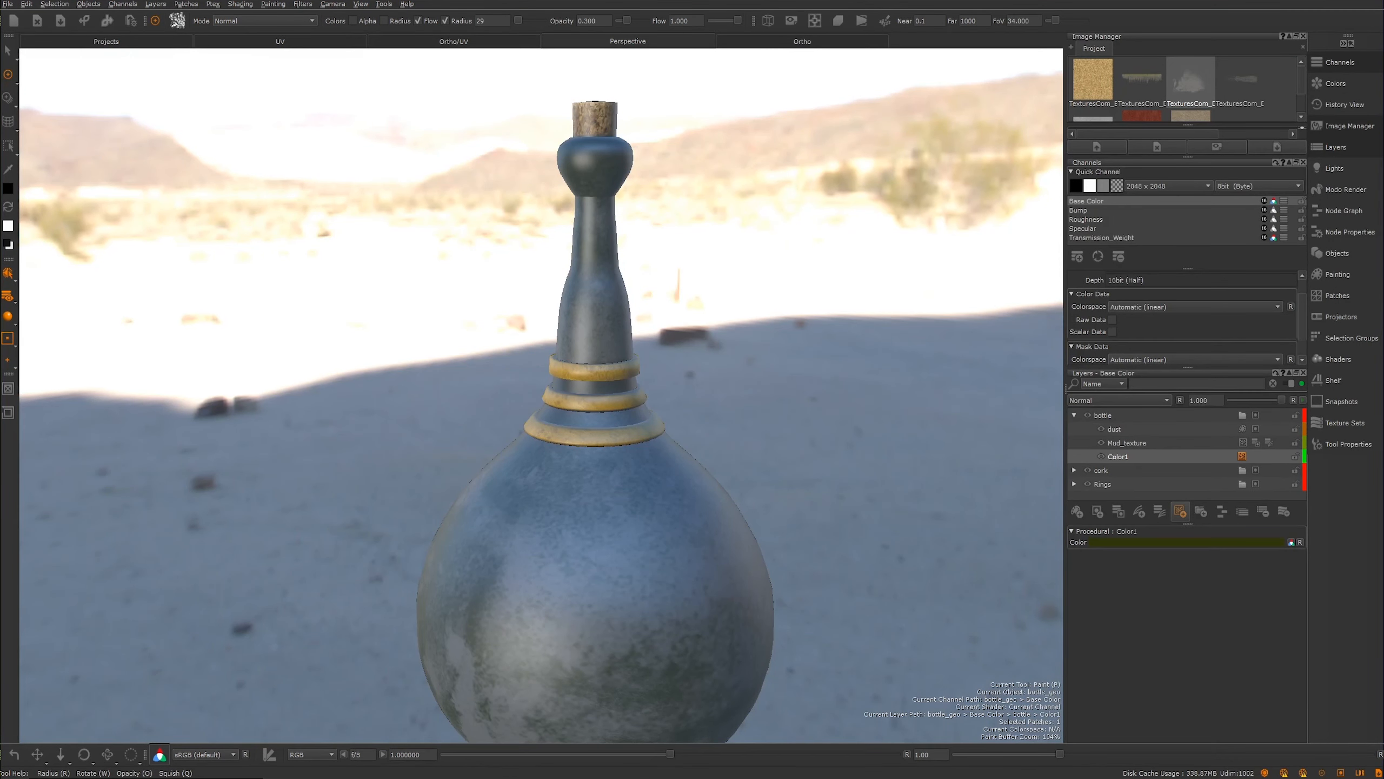
Step: Switch to Mari and examine the bottle's painted base color in the UV view
click(280, 41)
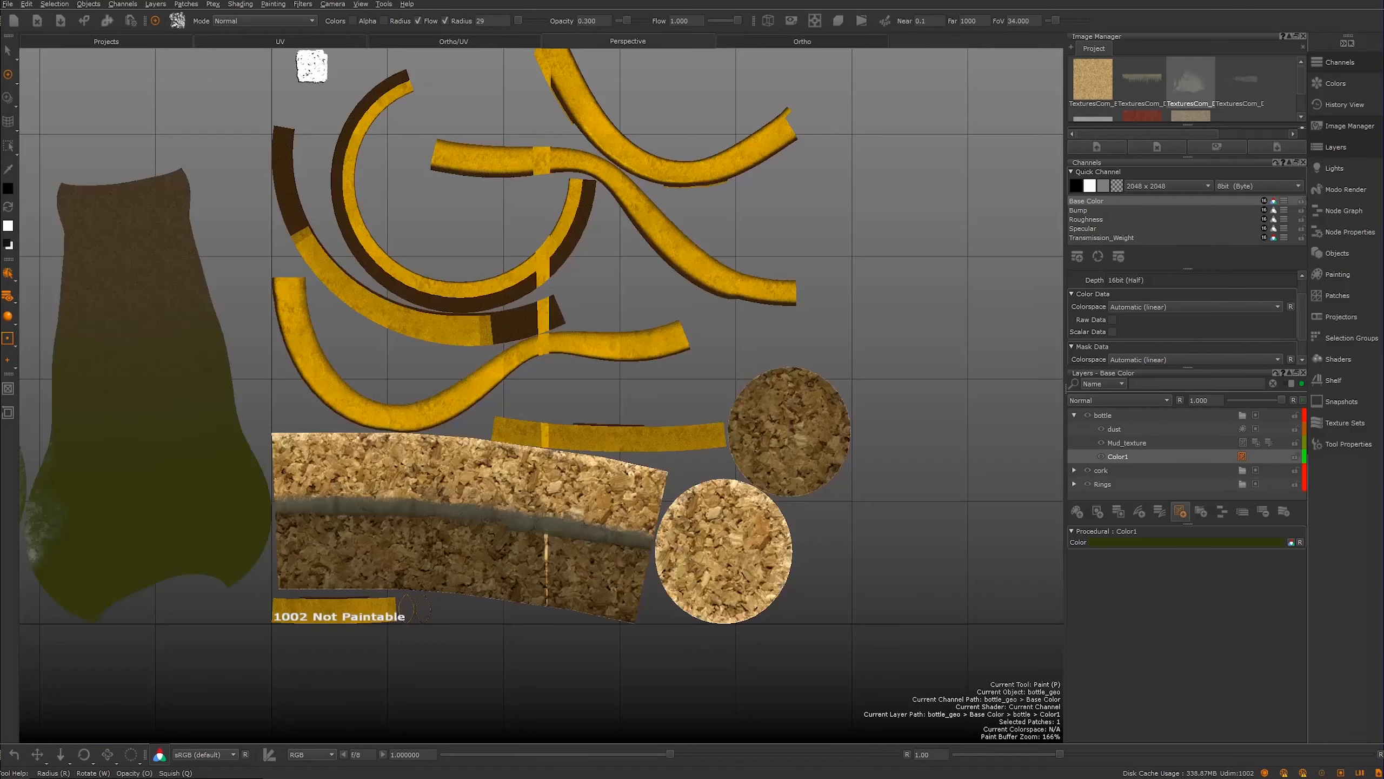
scroll(319, 185, up, 3)
alt+middle_drag(411, 345, 721, 306)
alt+right_drag(721, 306, 998, 609)
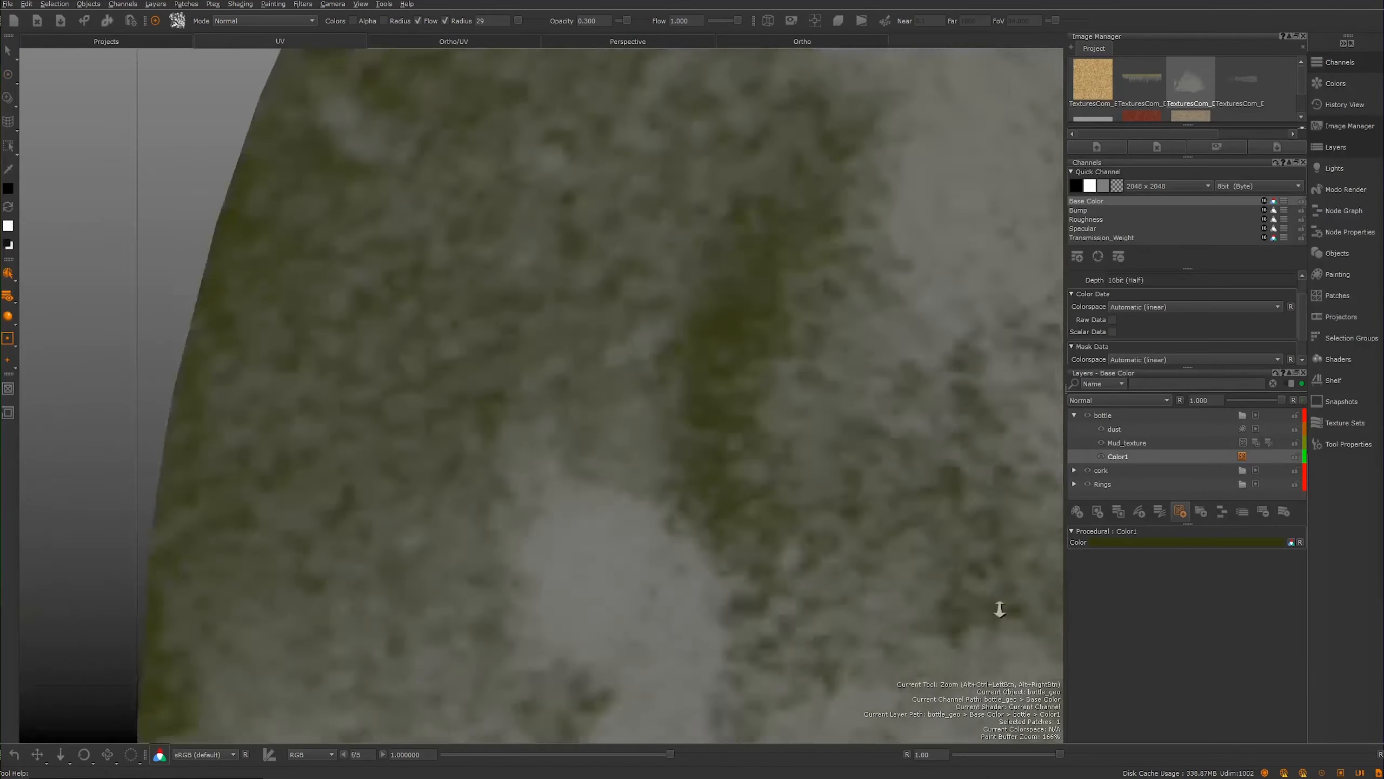
alt+middle_drag(758, 509, 594, 442)
alt+right_drag(589, 442, 177, 359)
alt+middle_drag(646, 406, 439, 436)
mouse_move(439, 436)
alt+right_down()
mouse_move(500, 442)
mouse_move(565, 322)
alt+right_up()
Step: Activate the Paint Through tool and preview the TexturesCom_DecalsStain0047_1_masked_S.png stain image on its own
click(8, 75)
click(7, 98)
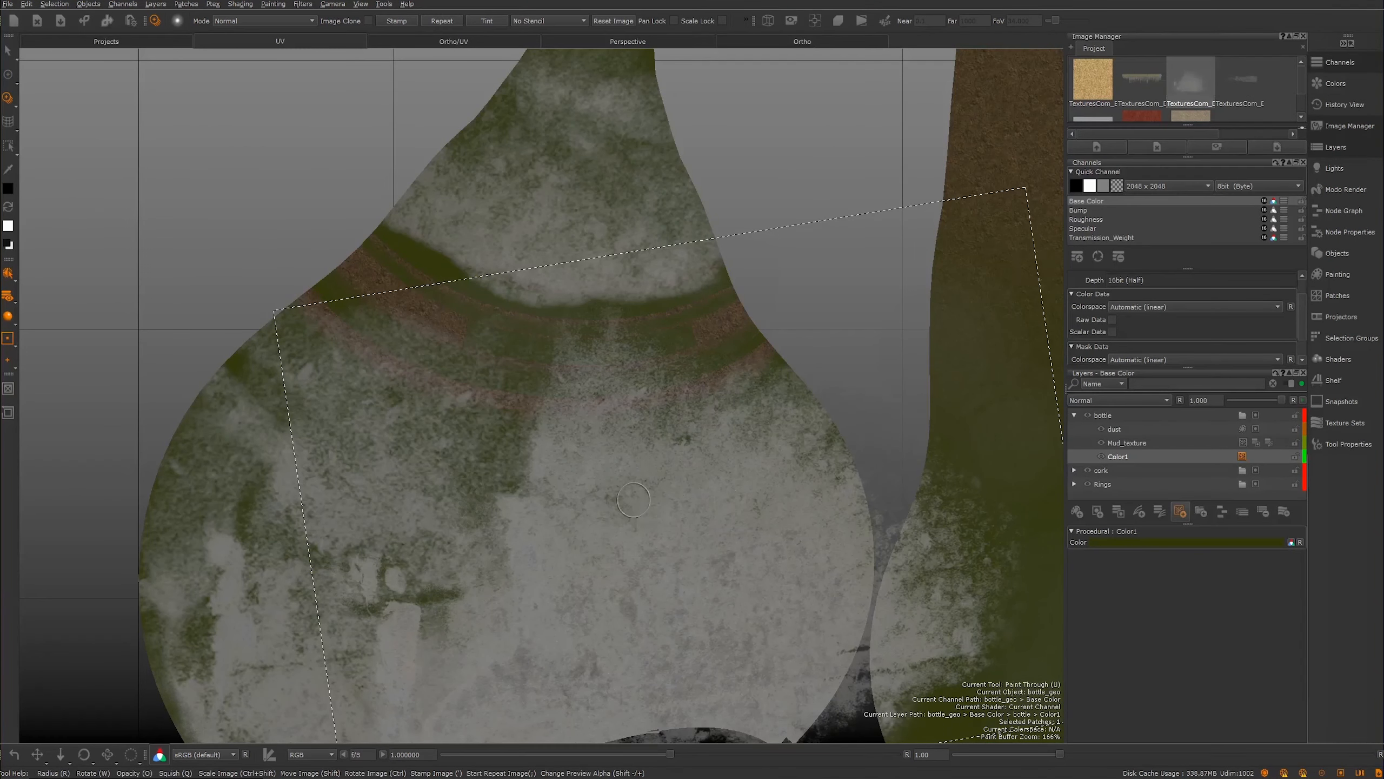
mouse_move(609, 520)
alt+middle_down()
mouse_move(535, 396)
mouse_move(575, 217)
mouse_move(610, 218)
alt+middle_up()
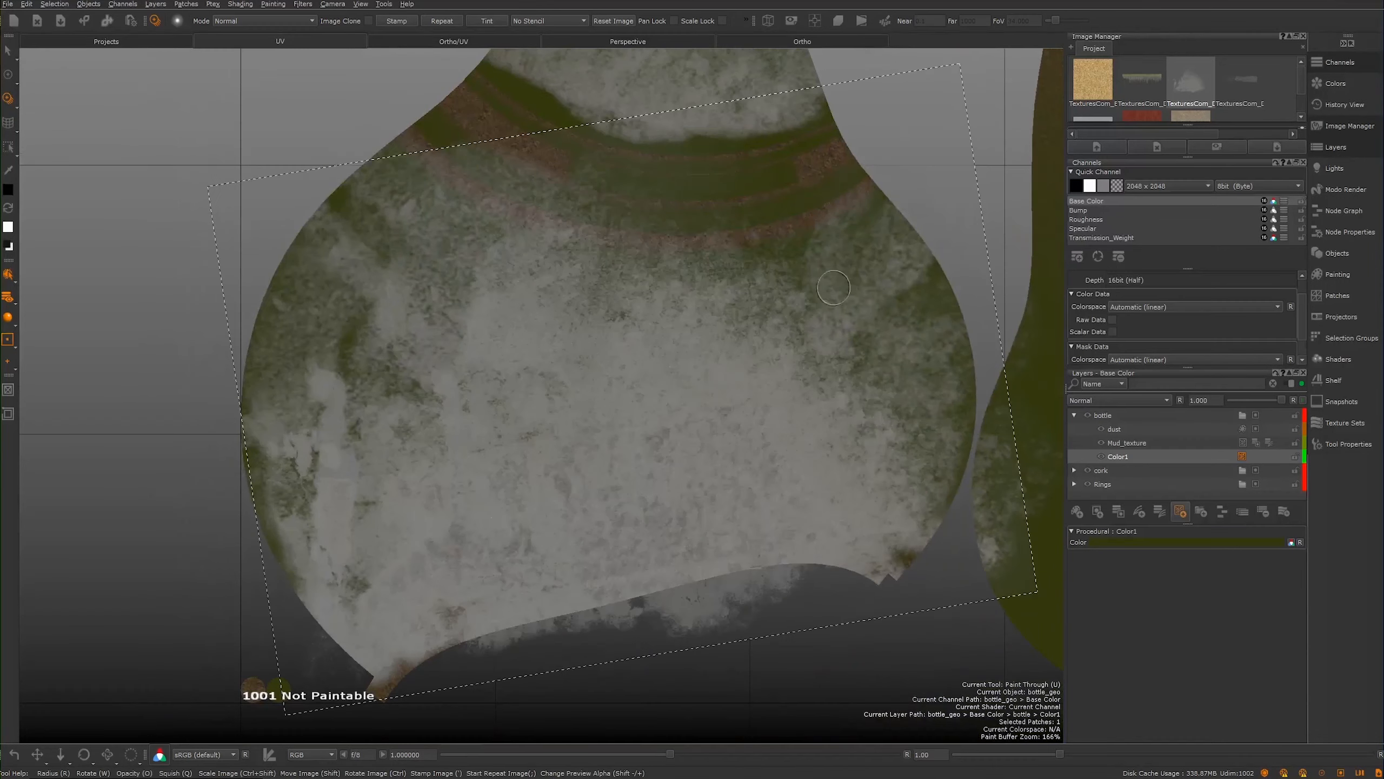
double_click(1195, 95)
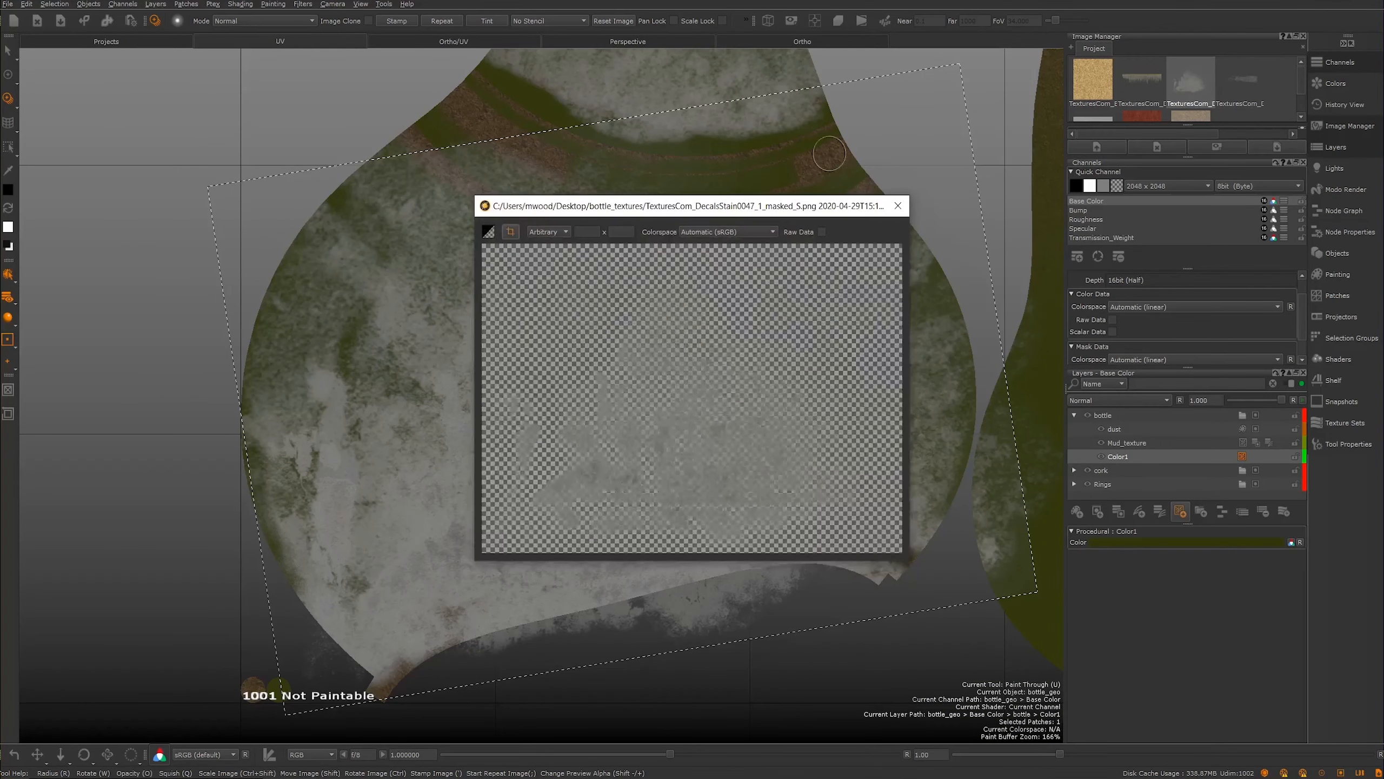
click(898, 205)
mouse_move(480, 344)
alt+right_down()
mouse_move(555, 385)
mouse_move(572, 372)
alt+right_up()
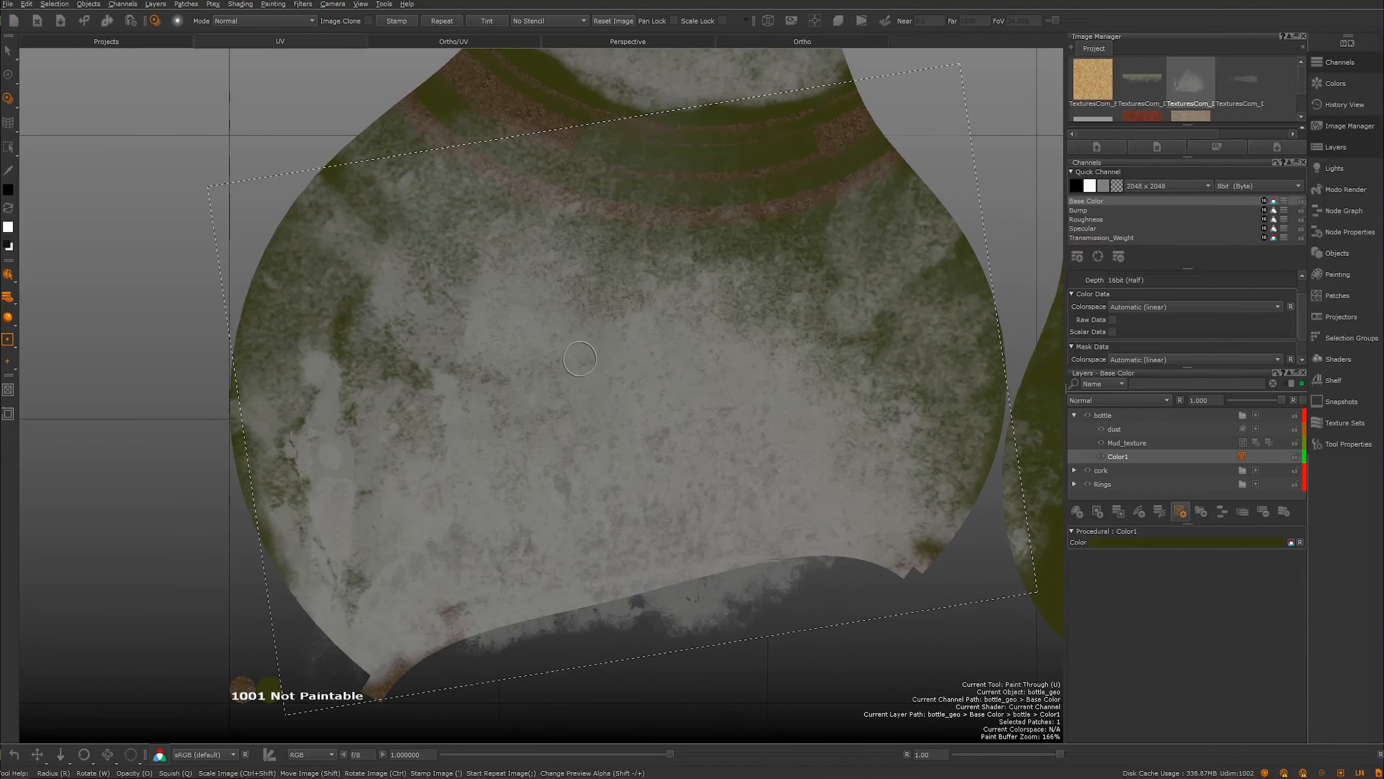
Step: Resize the paint-through stain image and reposition it over the middle of the bottle's body
mouse_move(600, 374)
shift+mouse_down()
mouse_move(769, 350)
mouse_move(797, 374)
mouse_move(859, 322)
mouse_move(738, 380)
mouse_move(751, 393)
mouse_move(800, 376)
mouse_move(725, 378)
shift+mouse_up()
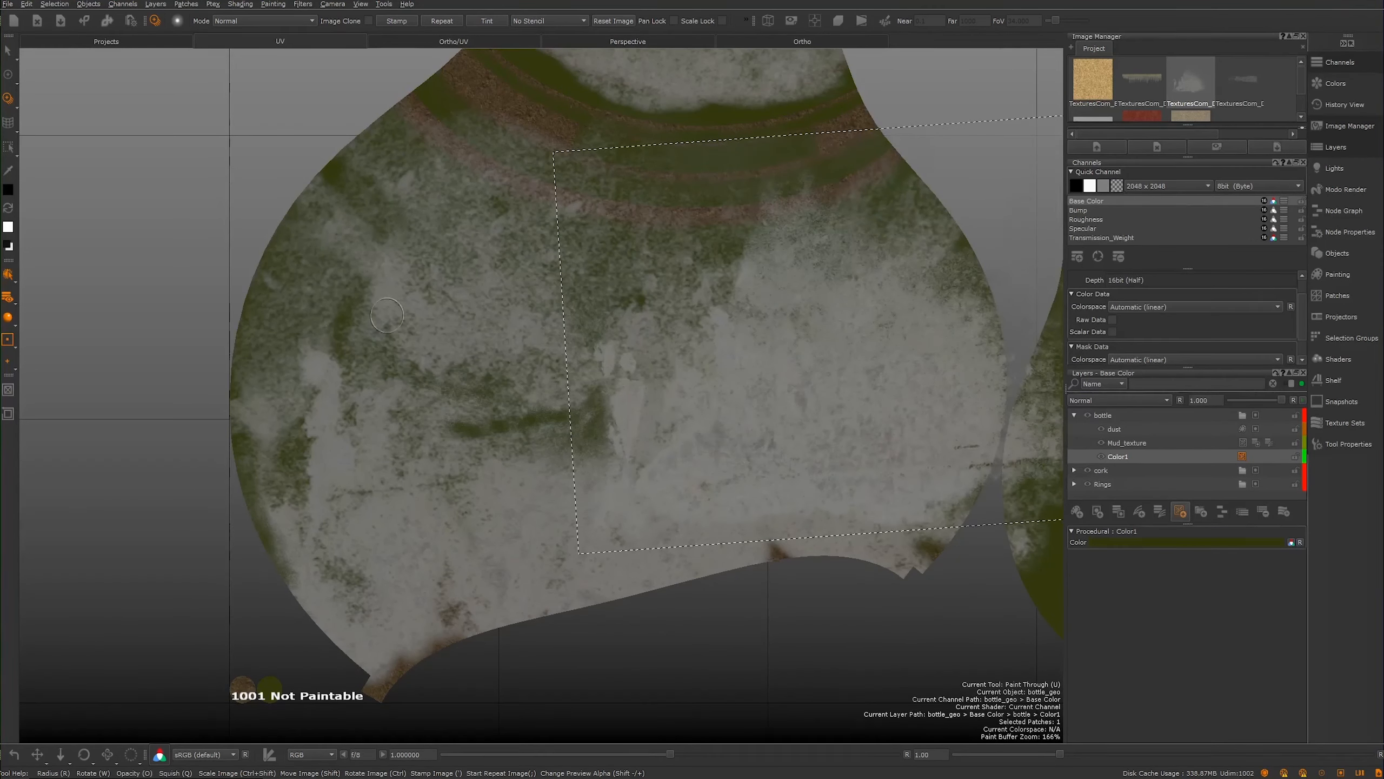
mouse_move(676, 389)
ctrl+shift+mouse_down()
mouse_move(887, 329)
mouse_move(763, 338)
mouse_move(479, 457)
mouse_move(654, 409)
mouse_move(184, 594)
ctrl+shift+mouse_up()
shift+drag(678, 423, 769, 410)
mouse_move(627, 426)
shift+mouse_down()
mouse_move(676, 383)
mouse_move(665, 392)
shift+mouse_up()
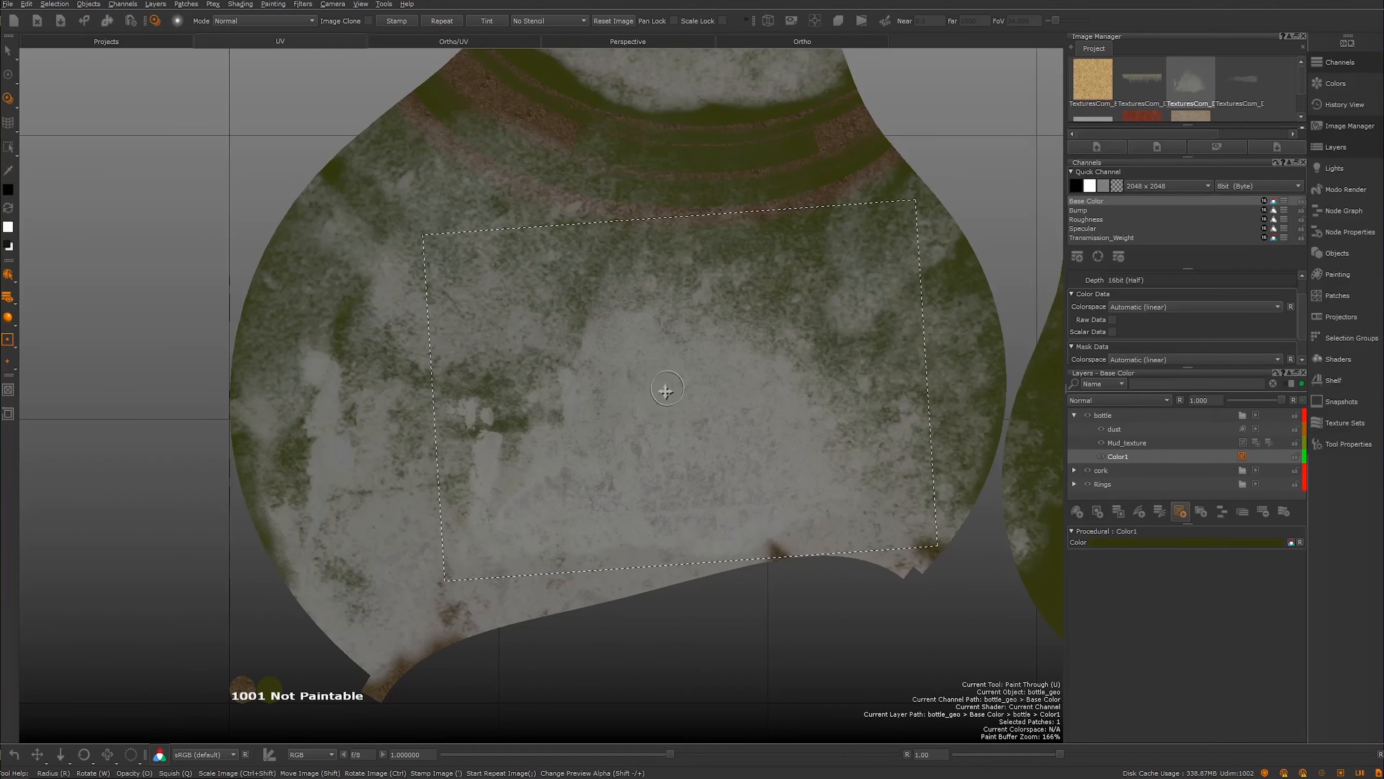
Step: Move the stain image toward the lower-left part of the bottle body and enlarge it beyond the body's edge
alt+middle_drag(666, 391, 706, 374)
mouse_move(707, 375)
alt+right_down()
mouse_move(563, 368)
mouse_move(704, 439)
mouse_move(665, 405)
alt+right_up()
alt+middle_drag(665, 405, 594, 449)
mouse_move(738, 421)
shift+mouse_down()
mouse_move(543, 476)
mouse_move(474, 476)
shift+mouse_up()
alt+middle_drag(474, 477, 521, 505)
alt+right_drag(521, 504, 576, 470)
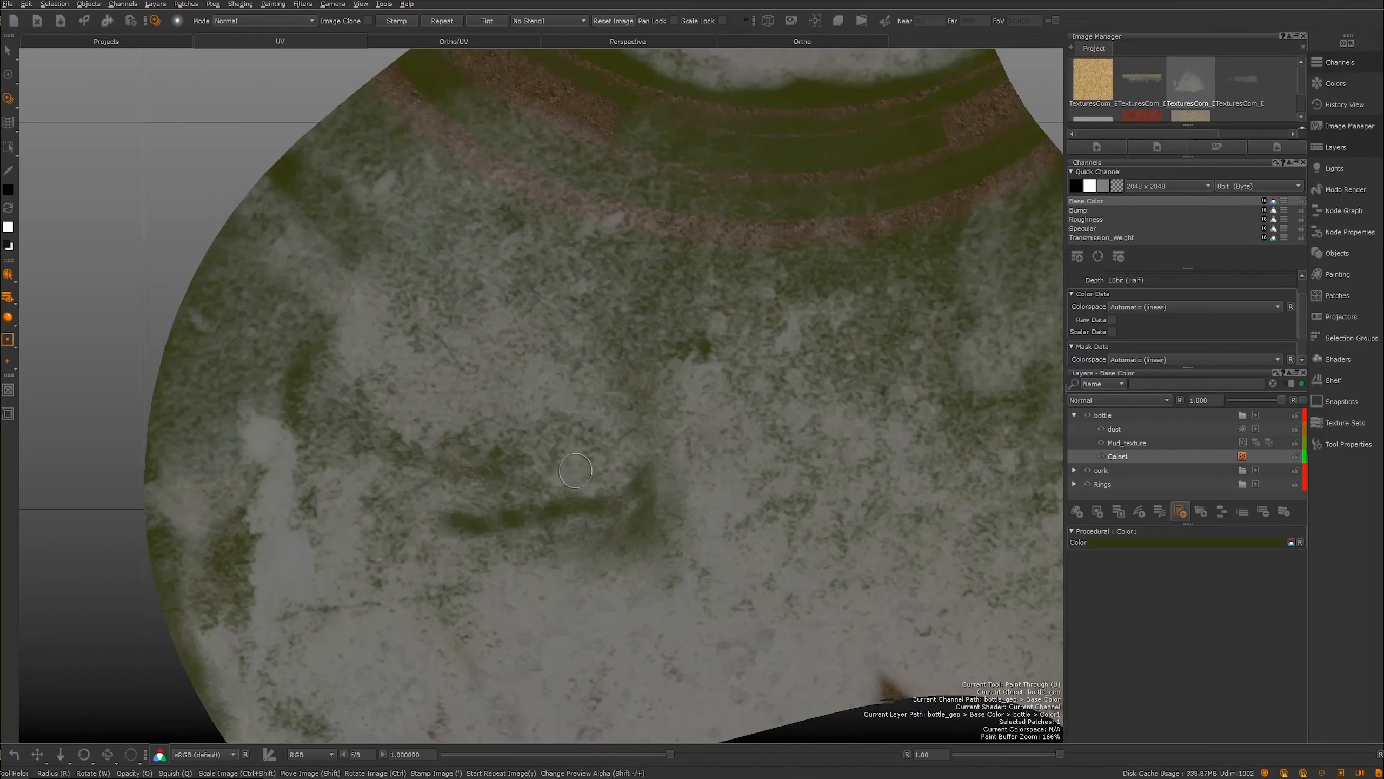
ctrl+shift+drag(459, 488, 568, 434)
alt+middle_drag(568, 434, 630, 372)
alt+middle_drag(503, 526, 476, 470)
mouse_move(477, 470)
alt+right_down()
mouse_move(361, 467)
mouse_move(509, 525)
alt+right_up()
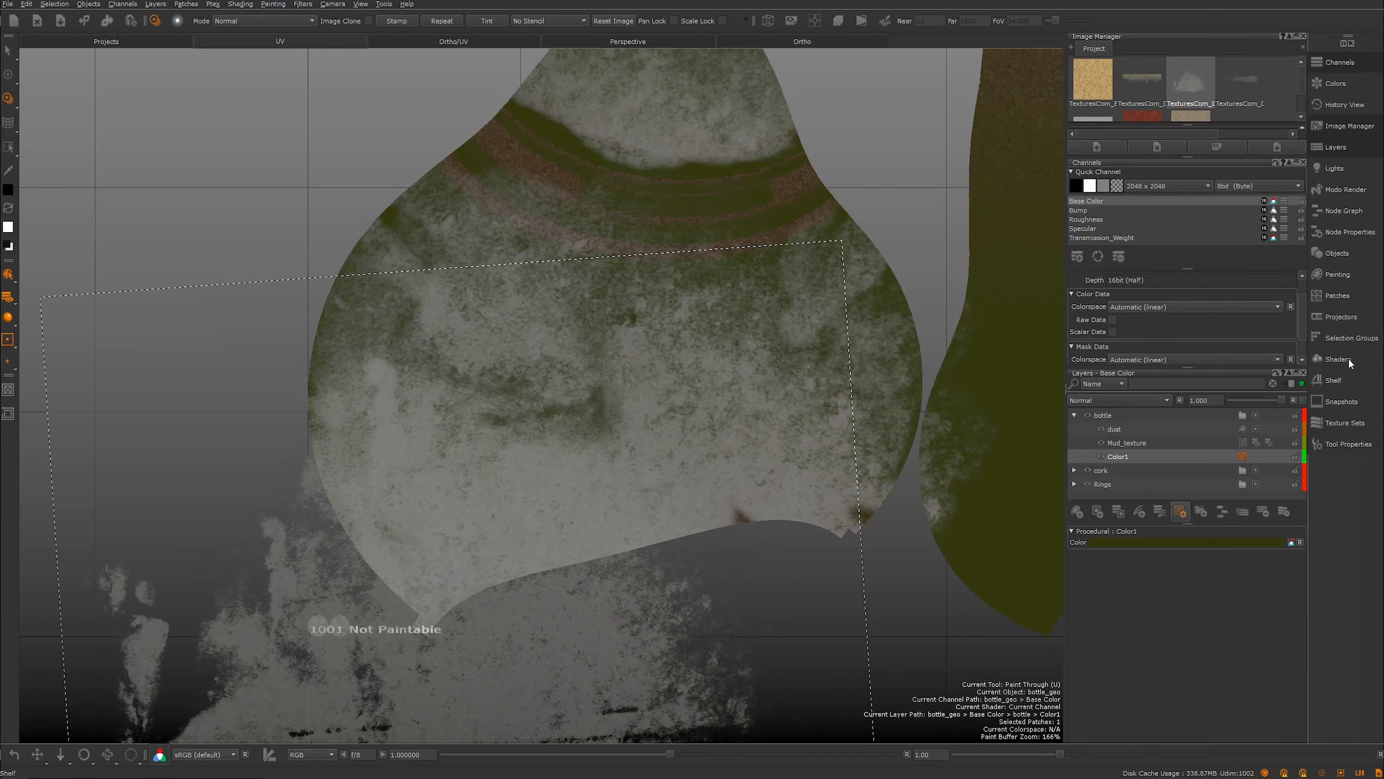
Step: Examine the paint buffer's color depth, buffer size and transform settings in the painting options
mouse_move(1336, 389)
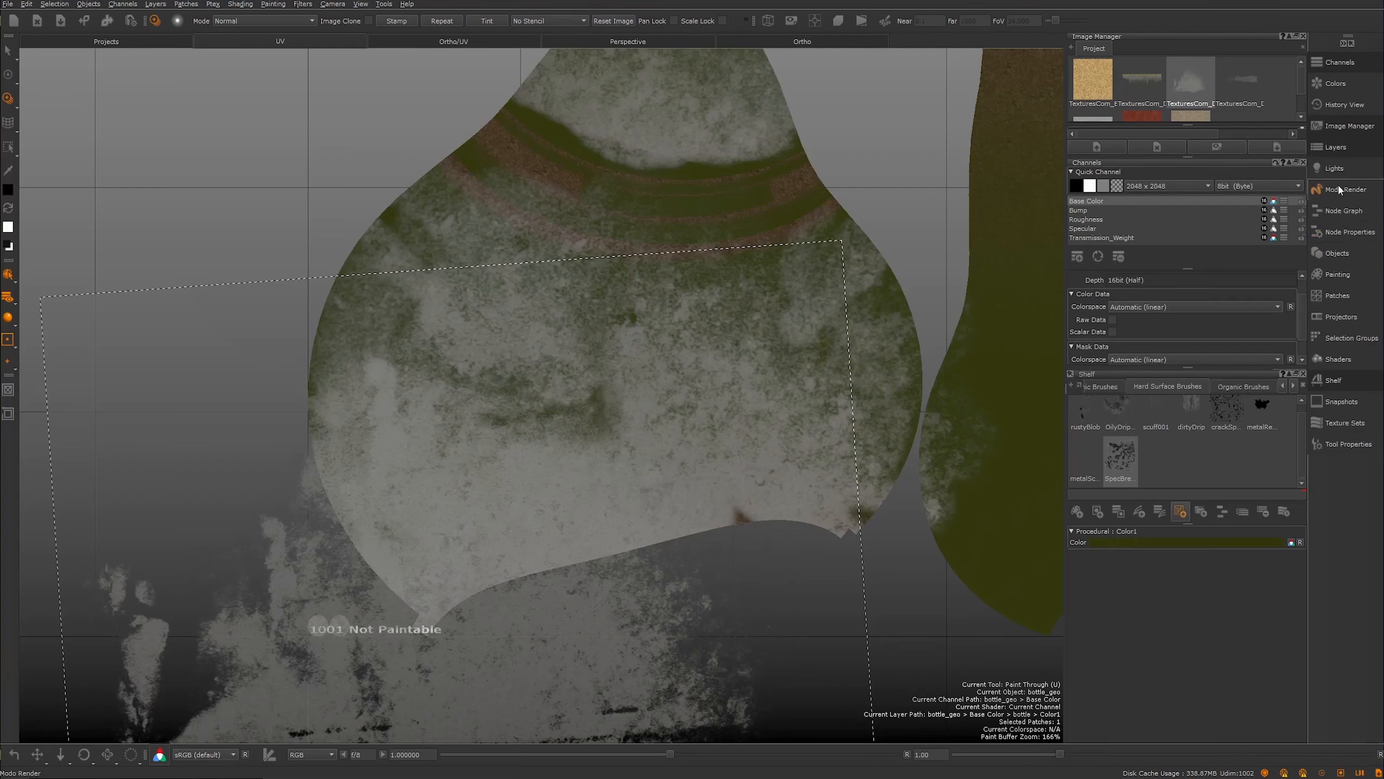
click(1340, 277)
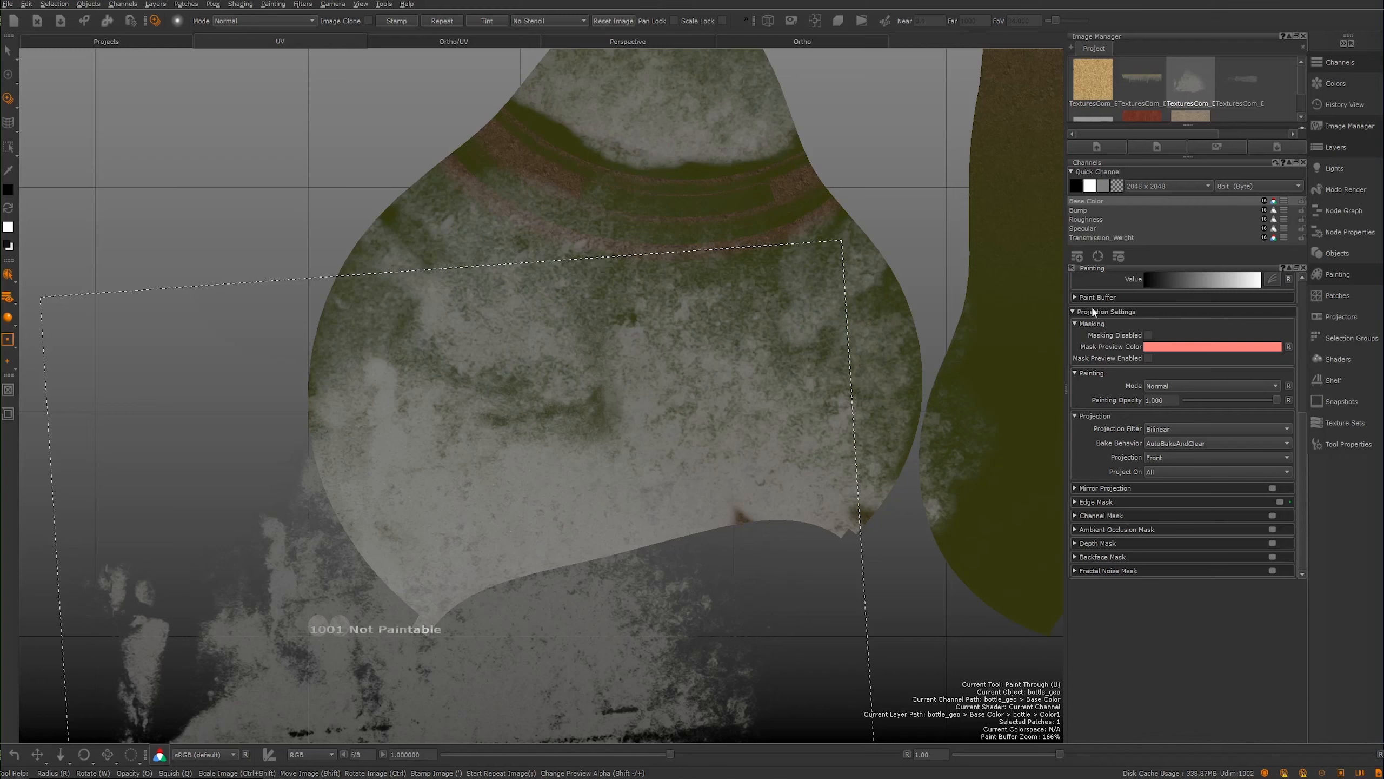
click(1075, 298)
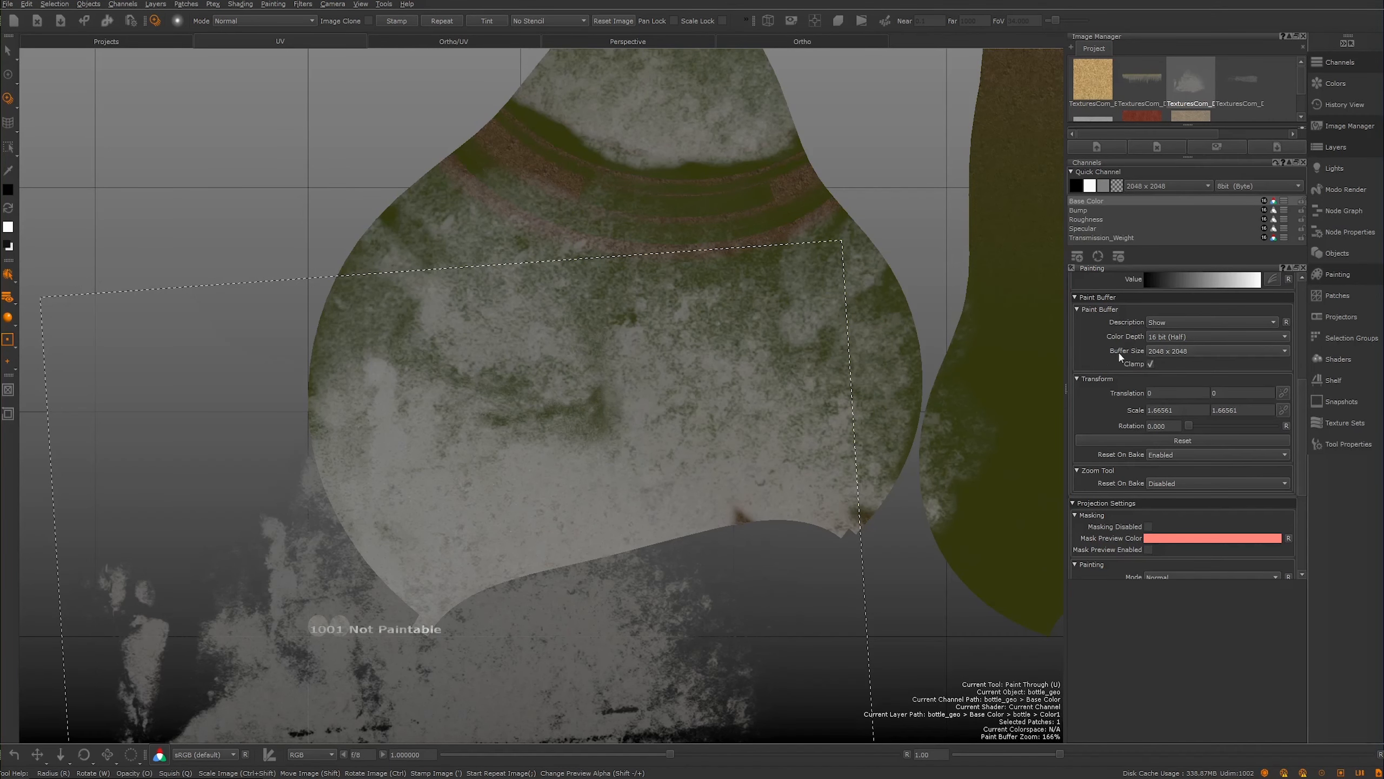
alt+middle_drag(406, 395, 406, 394)
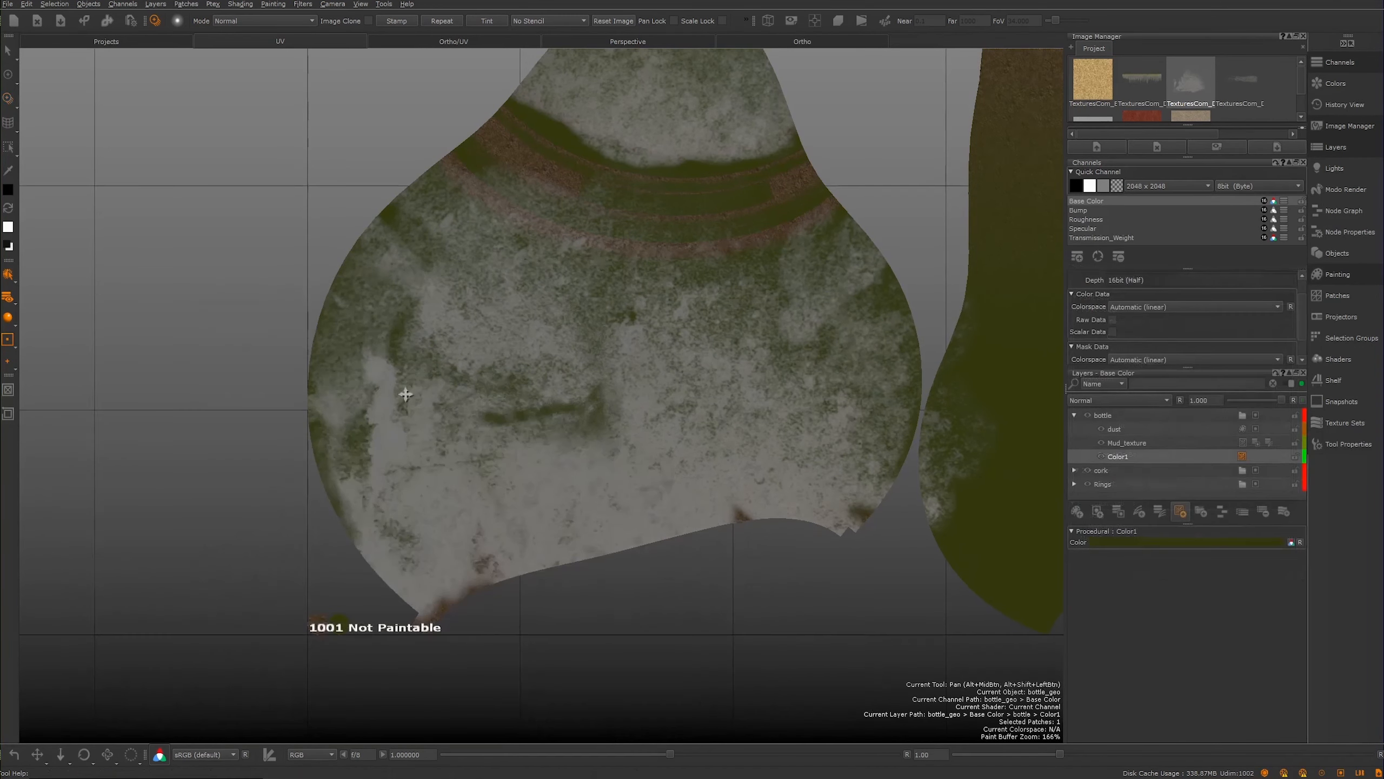
Step: Adjust the stain image's fit against the lower-left of the bottle body, then shift it toward the lower right
mouse_move(406, 394)
alt+right_down()
mouse_move(633, 504)
mouse_move(519, 433)
mouse_move(547, 485)
alt+right_up()
mouse_move(383, 587)
shift+mouse_down()
mouse_move(447, 491)
mouse_move(433, 504)
mouse_move(513, 498)
shift+mouse_up()
shift+drag(419, 501, 397, 566)
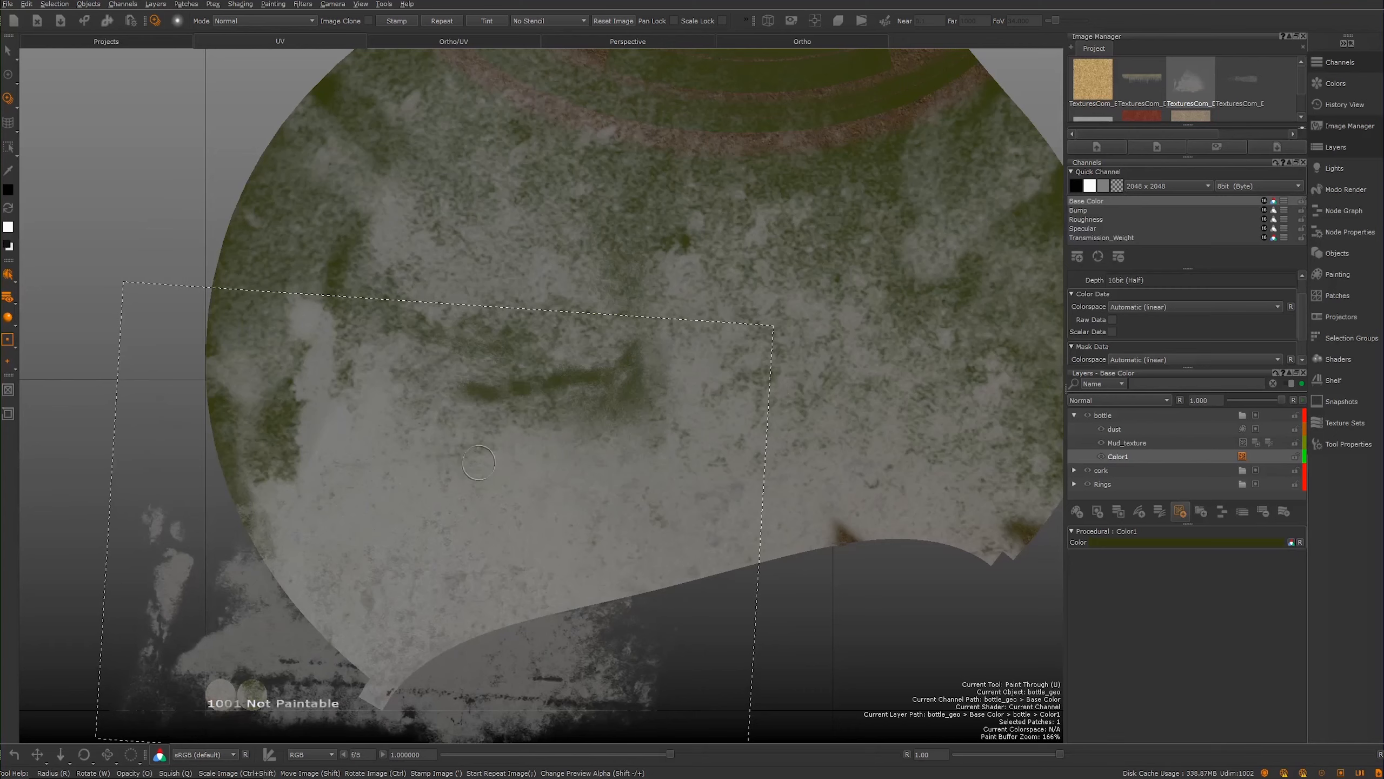
shift+drag(421, 513, 838, 385)
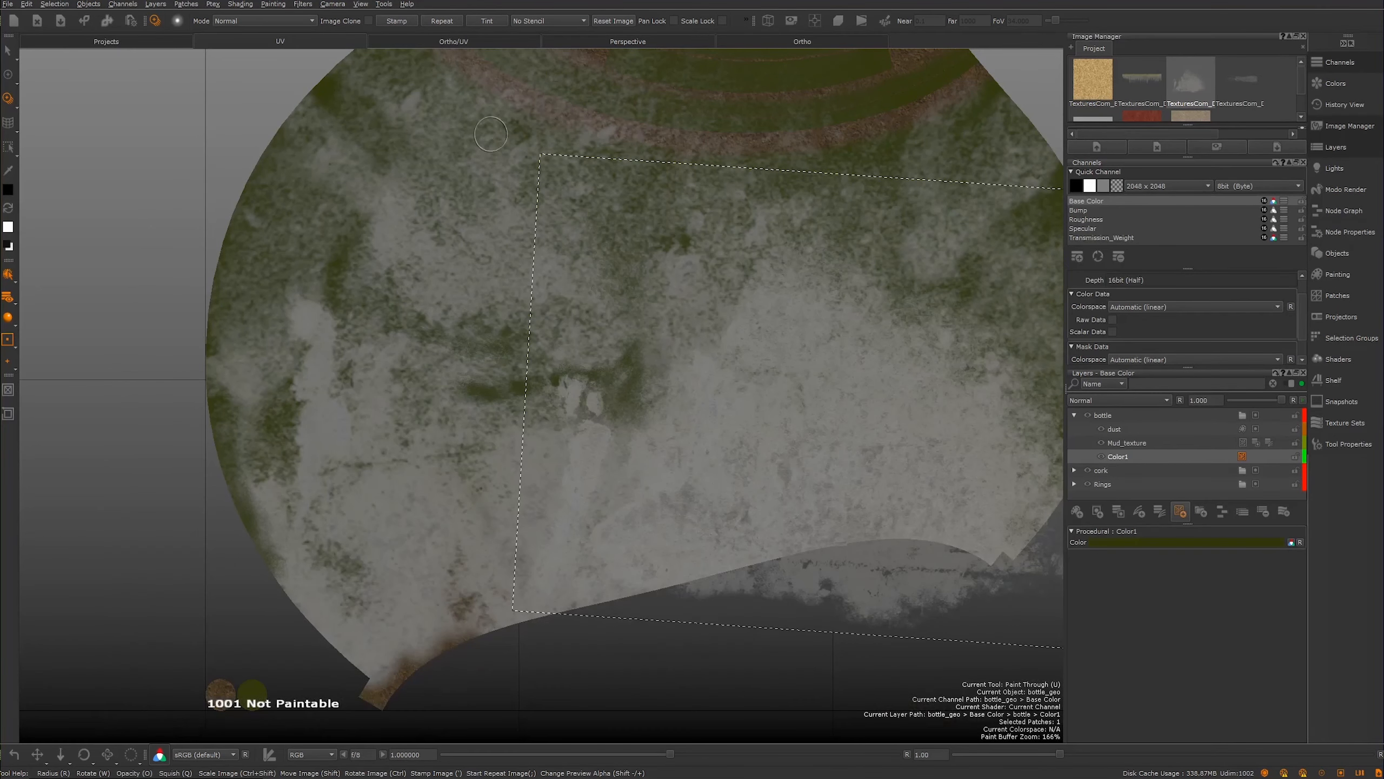
Step: Add a new paint layer above the dust layer in the bottle group and hide the dust layer
click(1124, 457)
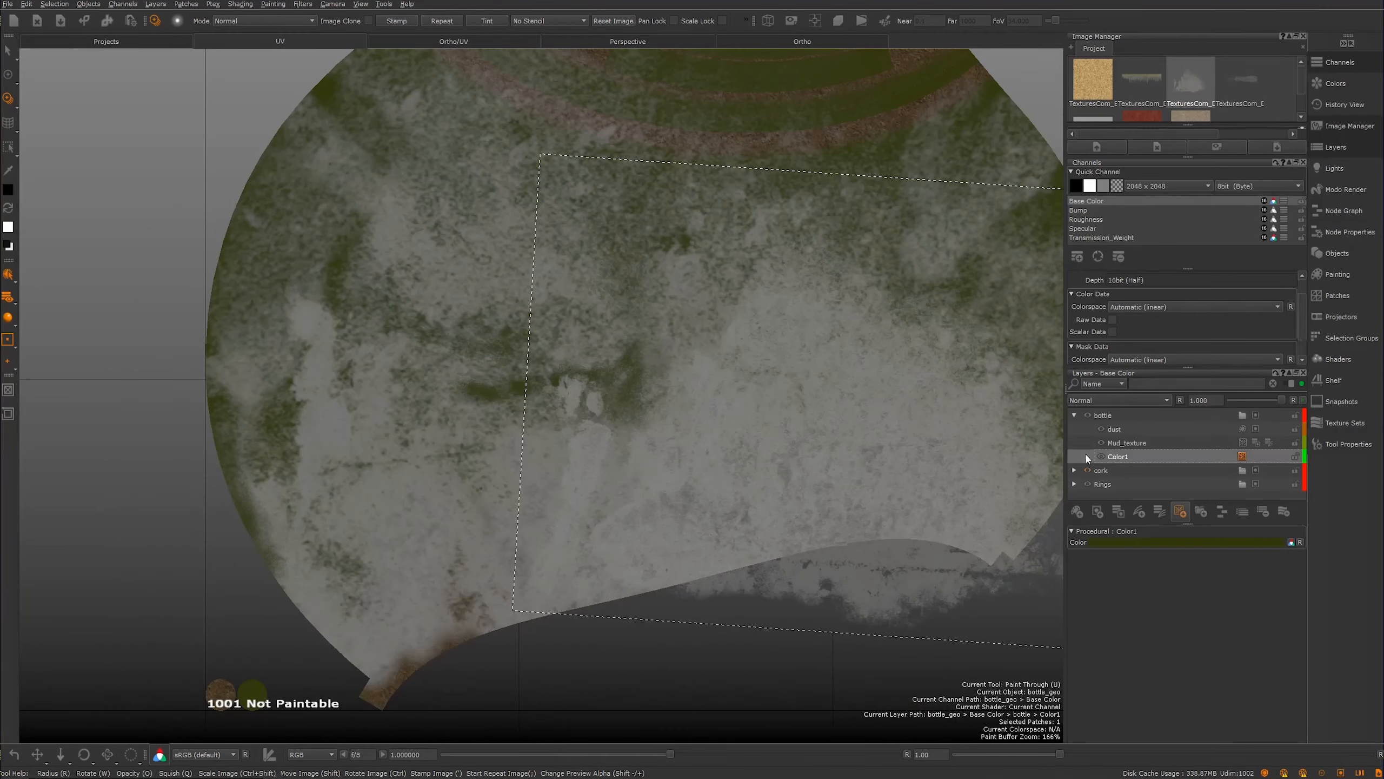
click(1114, 429)
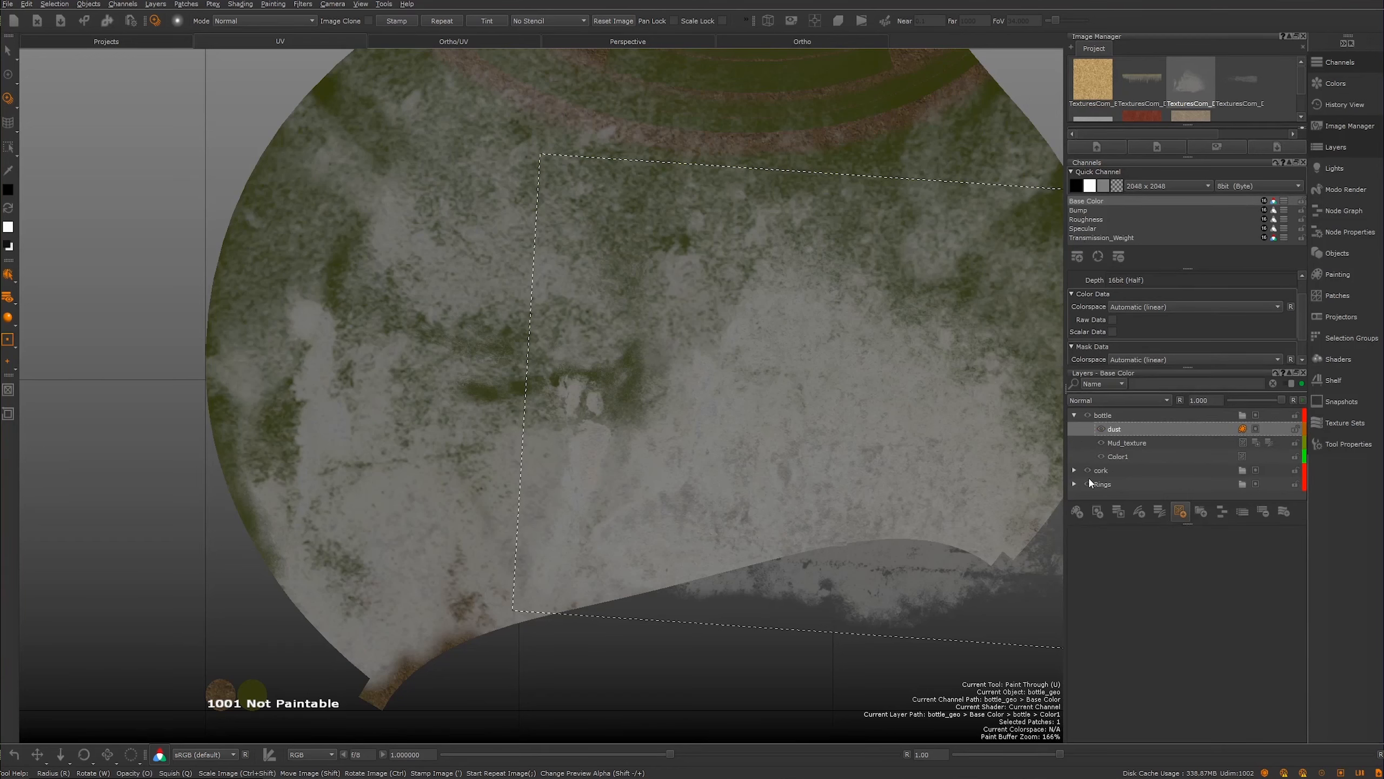
click(1078, 510)
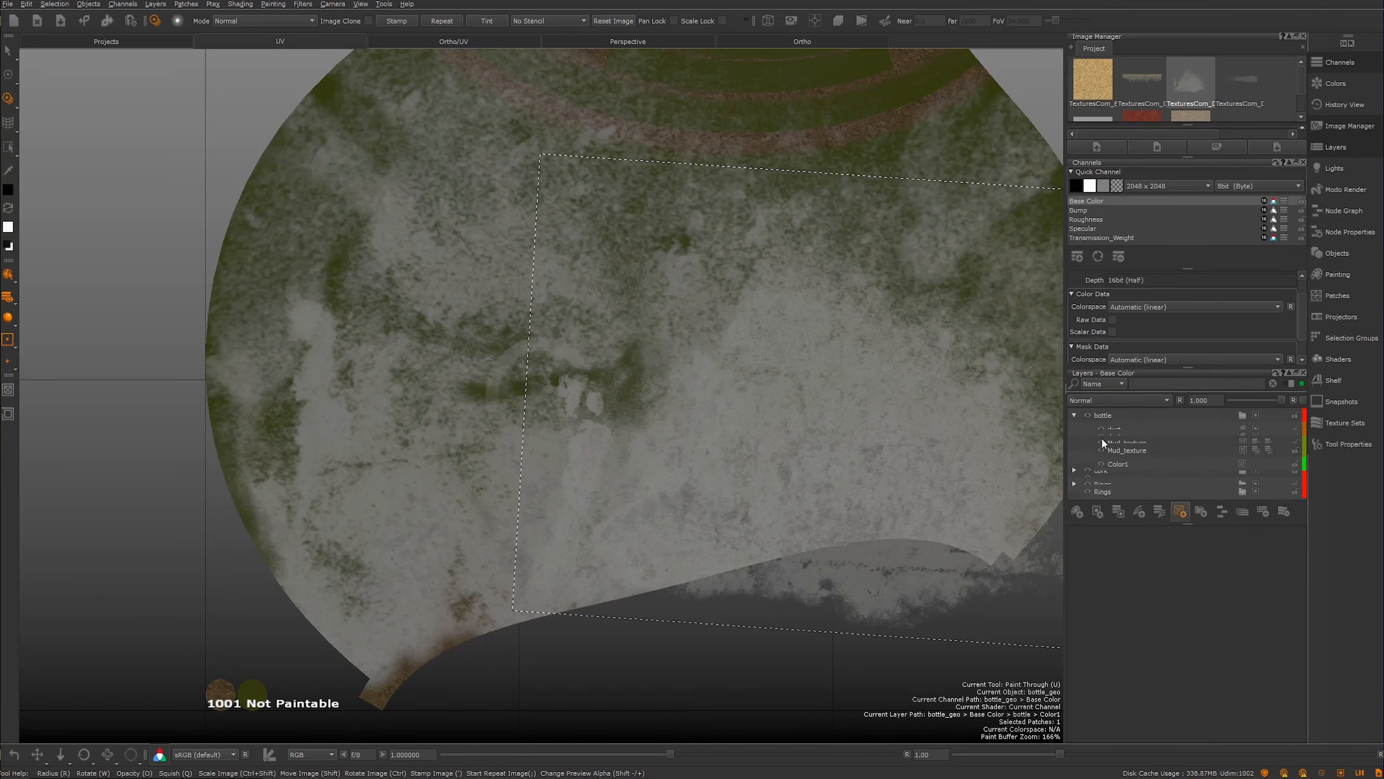
click(1101, 443)
Step: Place the stain image over the lower-left of the bottle body and paint it through onto the new layer
mouse_move(771, 413)
shift+mouse_down()
mouse_move(396, 485)
mouse_move(365, 501)
mouse_move(512, 472)
mouse_move(338, 525)
shift+mouse_up()
mouse_move(305, 431)
mouse_down()
mouse_move(261, 474)
mouse_move(252, 465)
mouse_up()
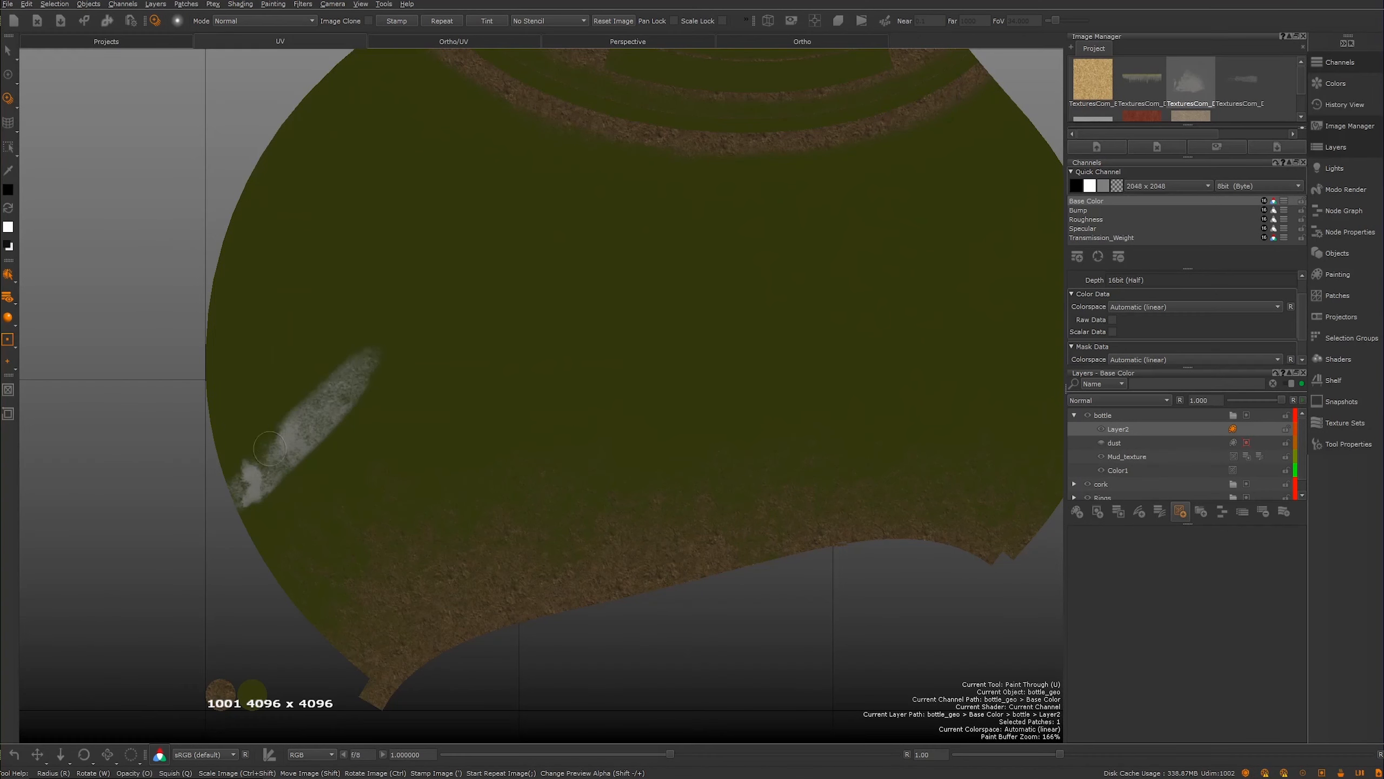
mouse_move(374, 308)
mouse_down()
mouse_move(289, 496)
mouse_move(512, 469)
mouse_move(539, 442)
mouse_move(482, 508)
mouse_move(545, 570)
mouse_move(480, 627)
mouse_move(550, 600)
mouse_move(609, 541)
mouse_up()
drag(363, 417, 435, 486)
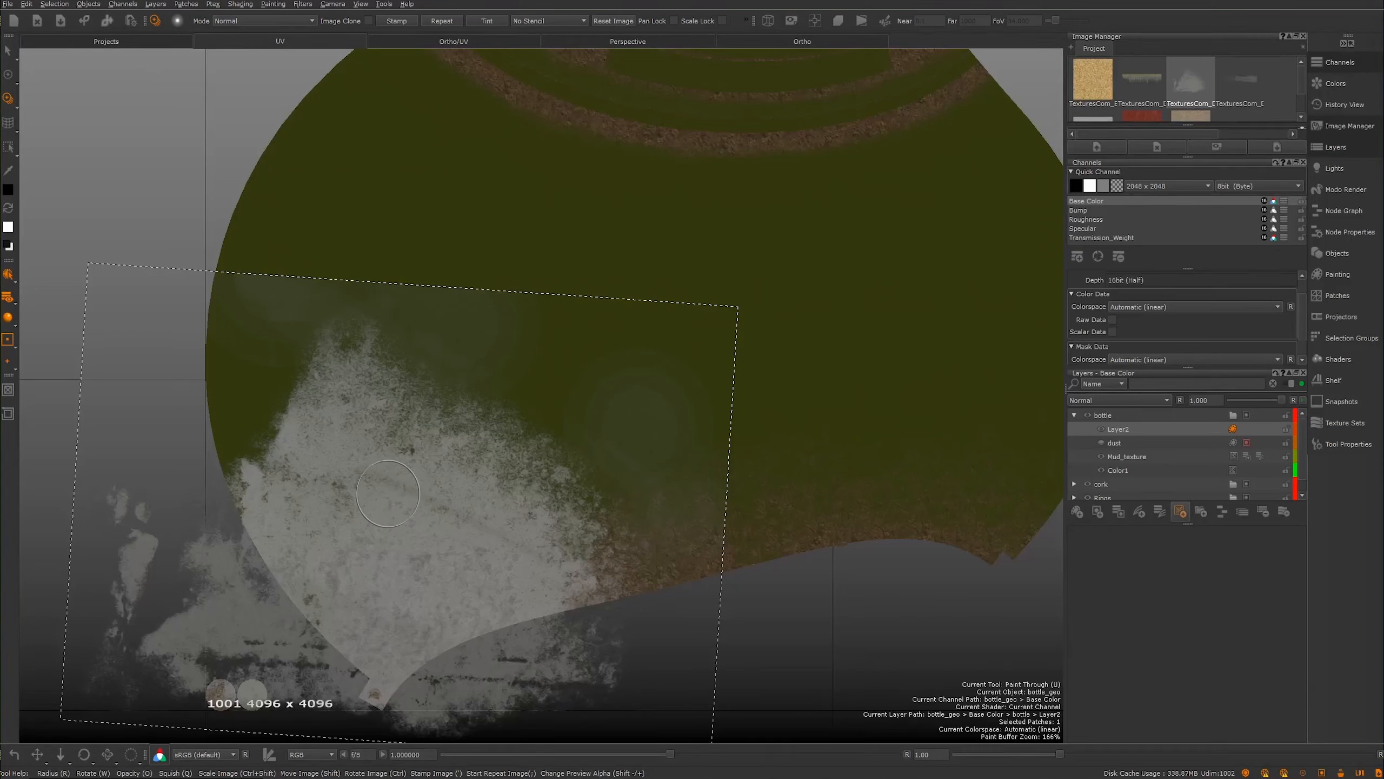
mouse_move(366, 450)
mouse_down()
mouse_move(348, 371)
mouse_move(316, 545)
mouse_move(219, 594)
mouse_up()
Step: Reposition and rotate the stain image, and paint it through across the middle and right of the bottle body
mouse_move(452, 510)
shift+mouse_down()
mouse_move(735, 383)
mouse_move(711, 383)
shift+mouse_up()
mouse_move(798, 318)
ctrl+mouse_down()
mouse_move(545, 320)
mouse_move(531, 309)
mouse_move(559, 277)
ctrl+mouse_up()
mouse_move(585, 338)
mouse_down()
mouse_move(602, 414)
mouse_move(818, 218)
mouse_move(829, 181)
mouse_move(839, 502)
mouse_move(709, 334)
mouse_up()
mouse_move(552, 237)
mouse_down()
mouse_move(464, 164)
mouse_move(490, 327)
mouse_move(662, 320)
mouse_up()
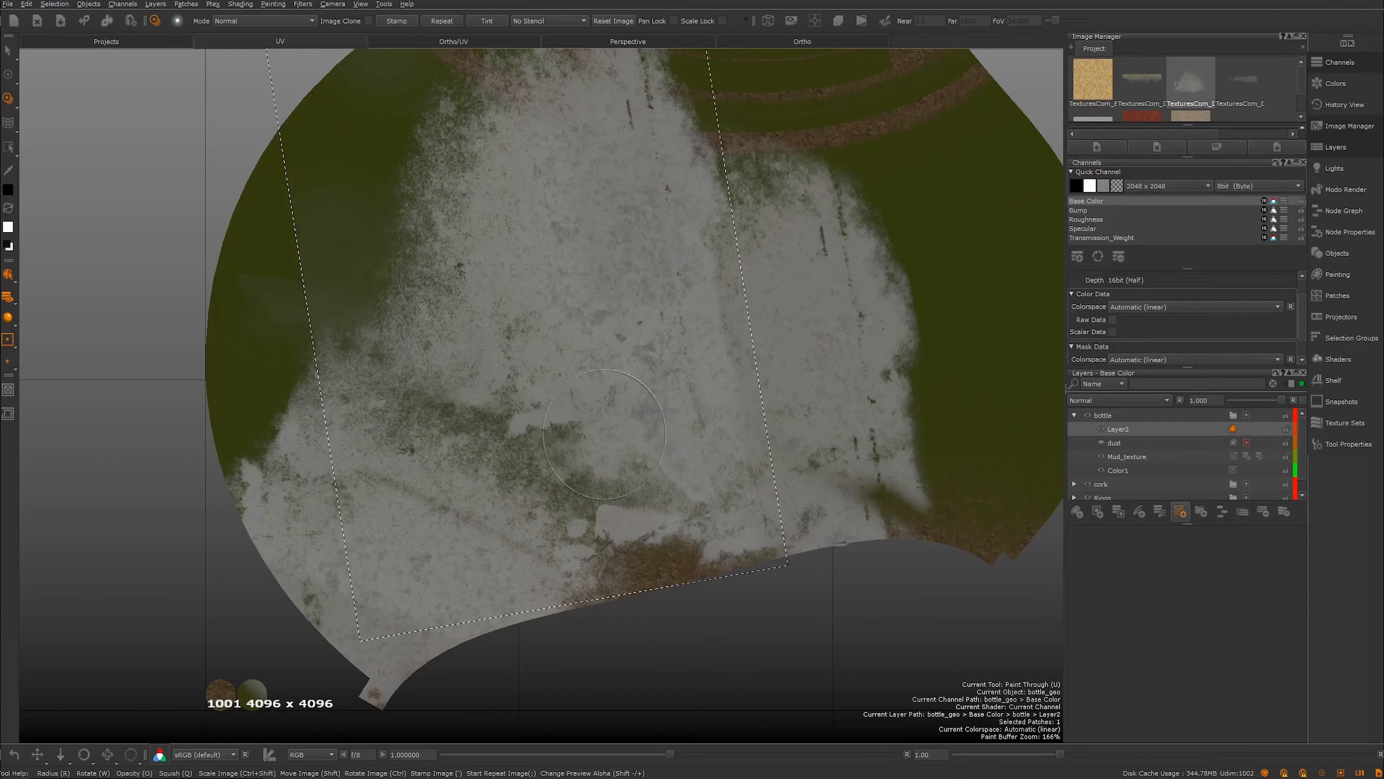
Step: Bake the painted stains with the Paint tool and toggle the new layer and dust layer to compare their sharpness
click(9, 71)
mouse_move(478, 357)
alt+right_down()
mouse_move(509, 398)
mouse_move(516, 368)
mouse_move(605, 425)
mouse_move(613, 377)
alt+right_up()
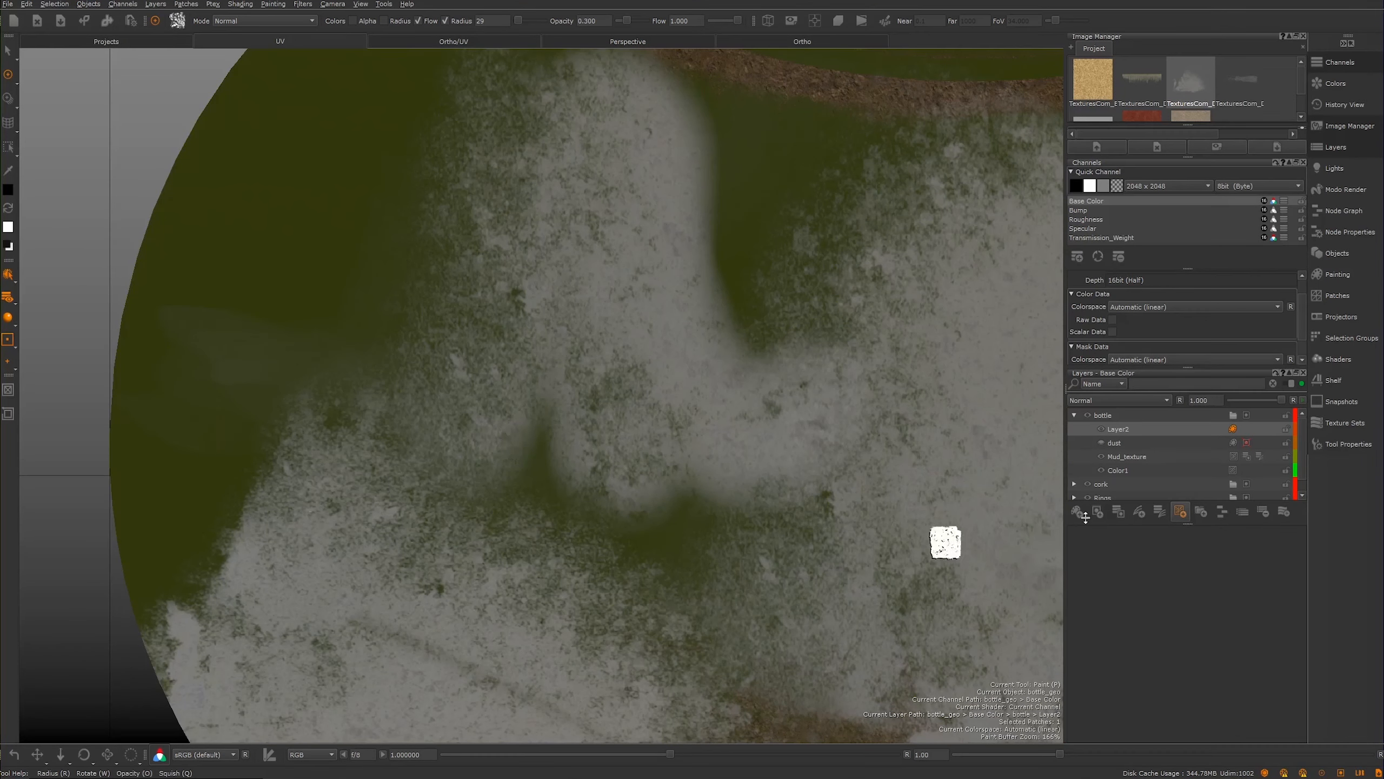
click(1101, 431)
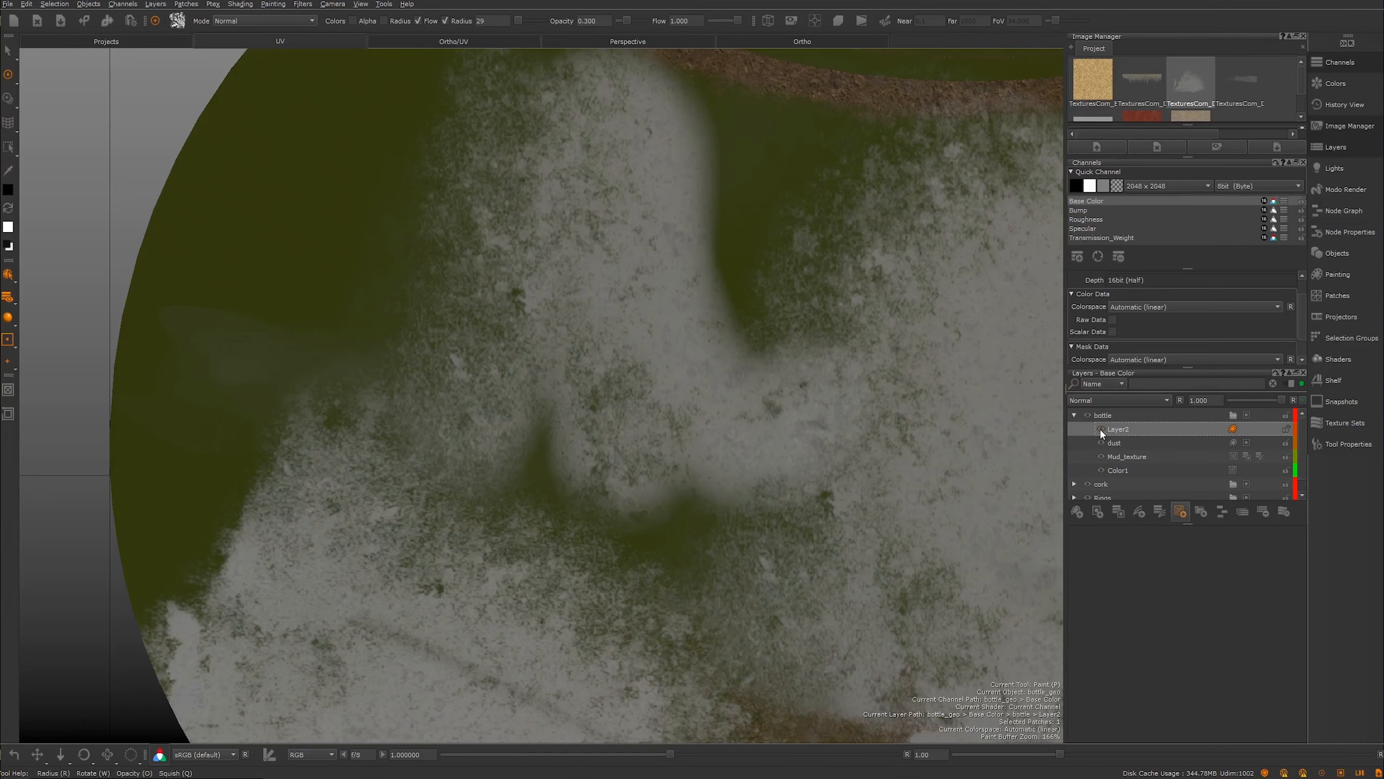
click(1102, 430)
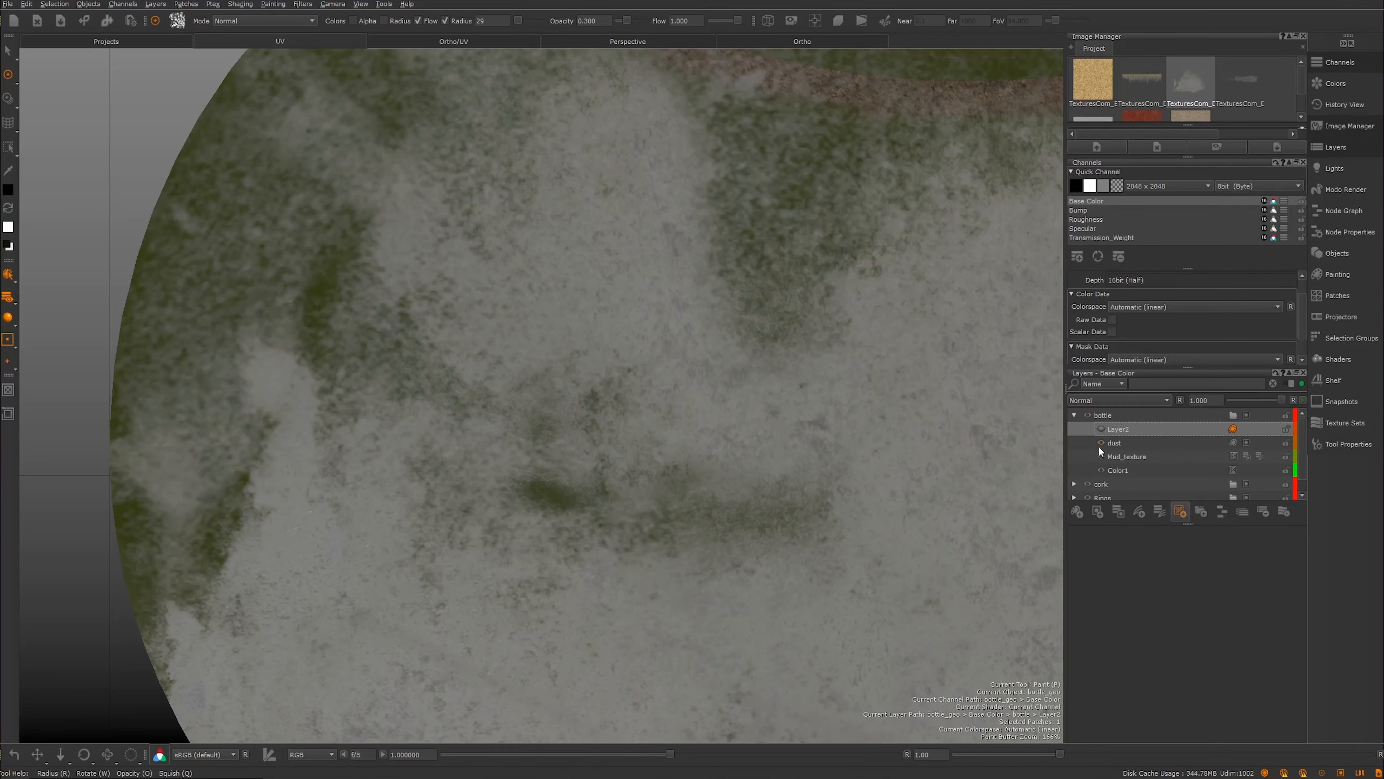
click(1098, 440)
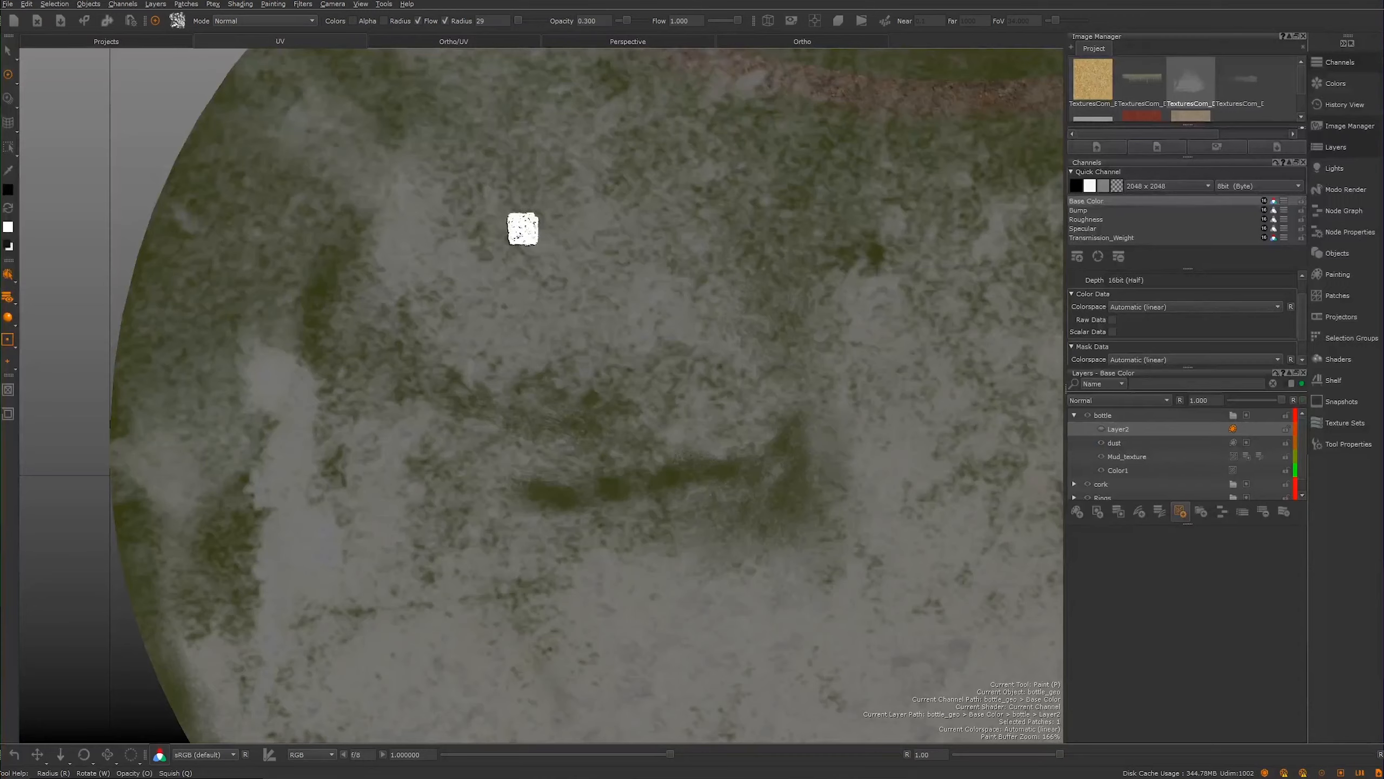
scroll(626, 354, down, 3)
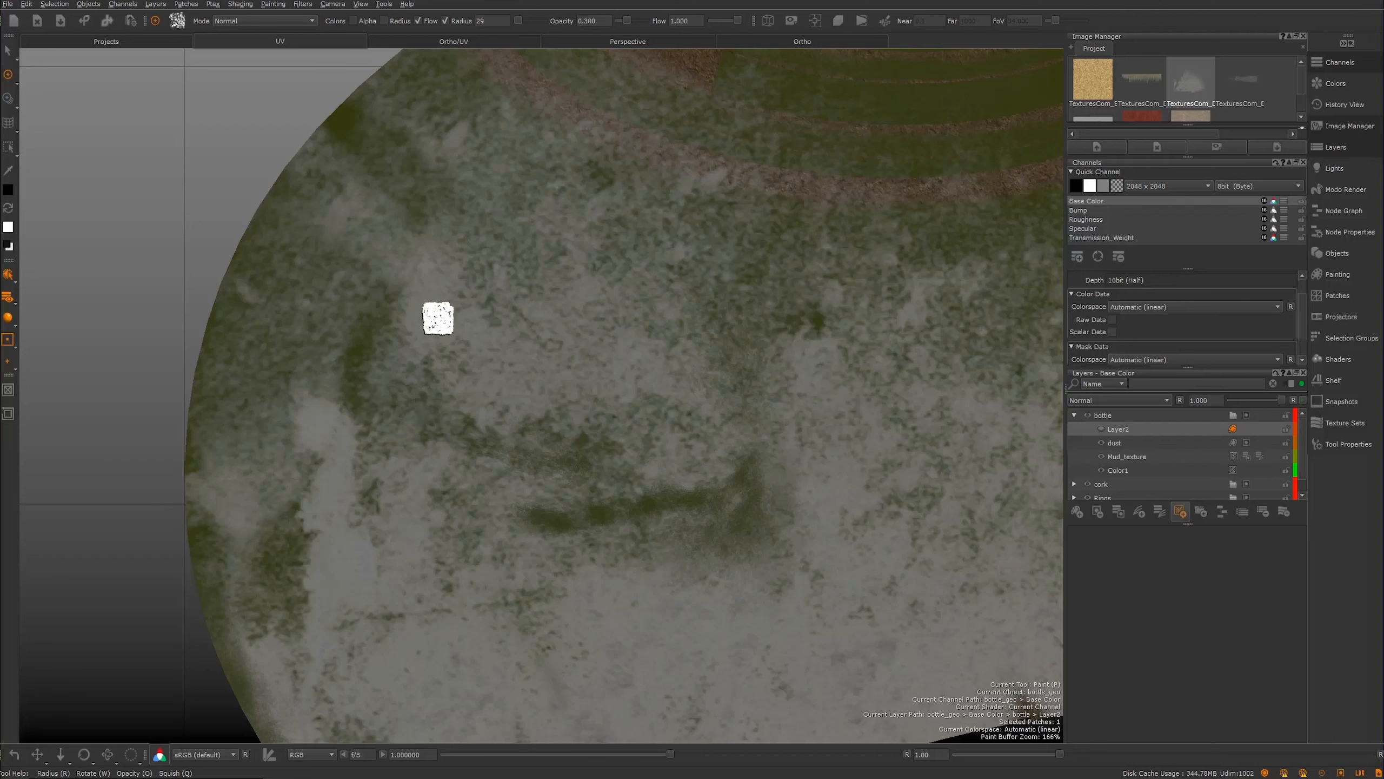
click(1101, 442)
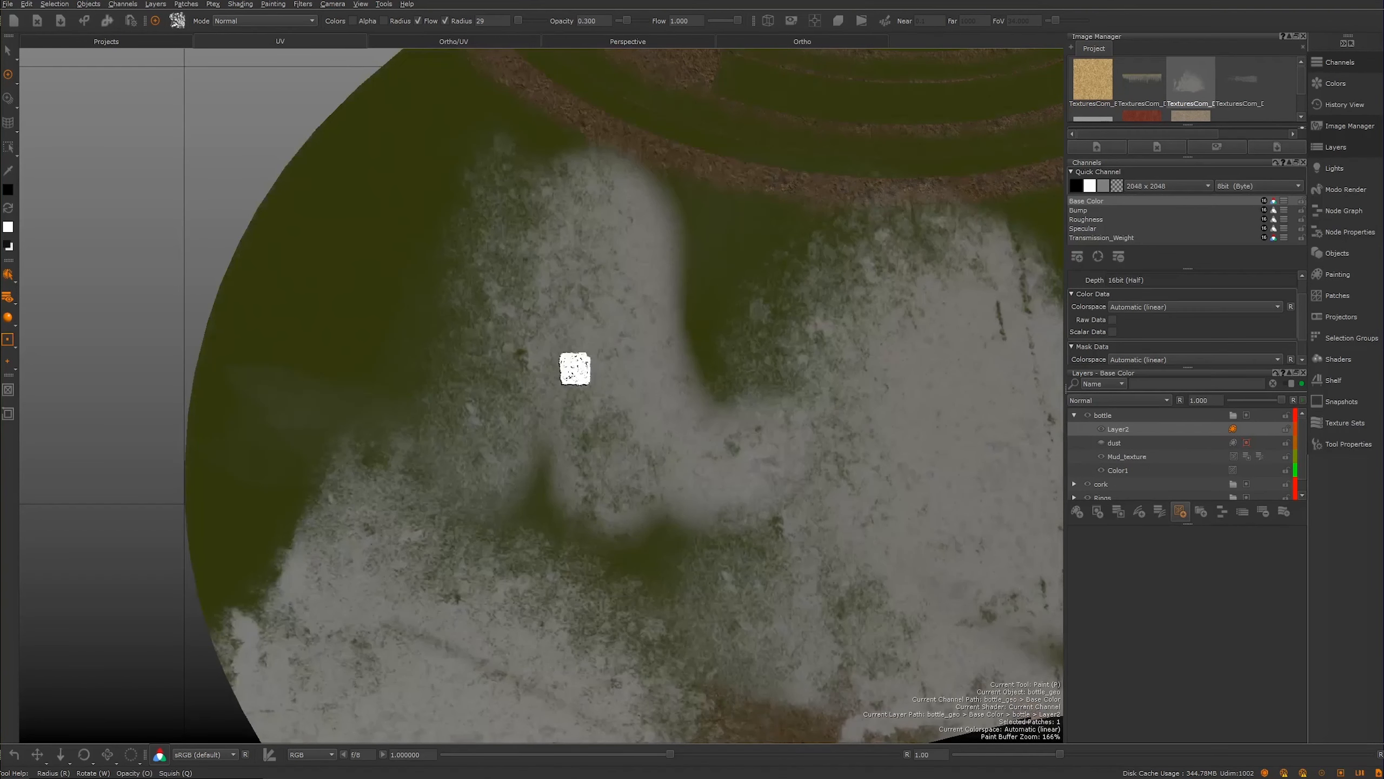
Step: Examine the sharpness of the stains painted on the new layer up close and across the bottle body
alt+right_drag(645, 306, 687, 311)
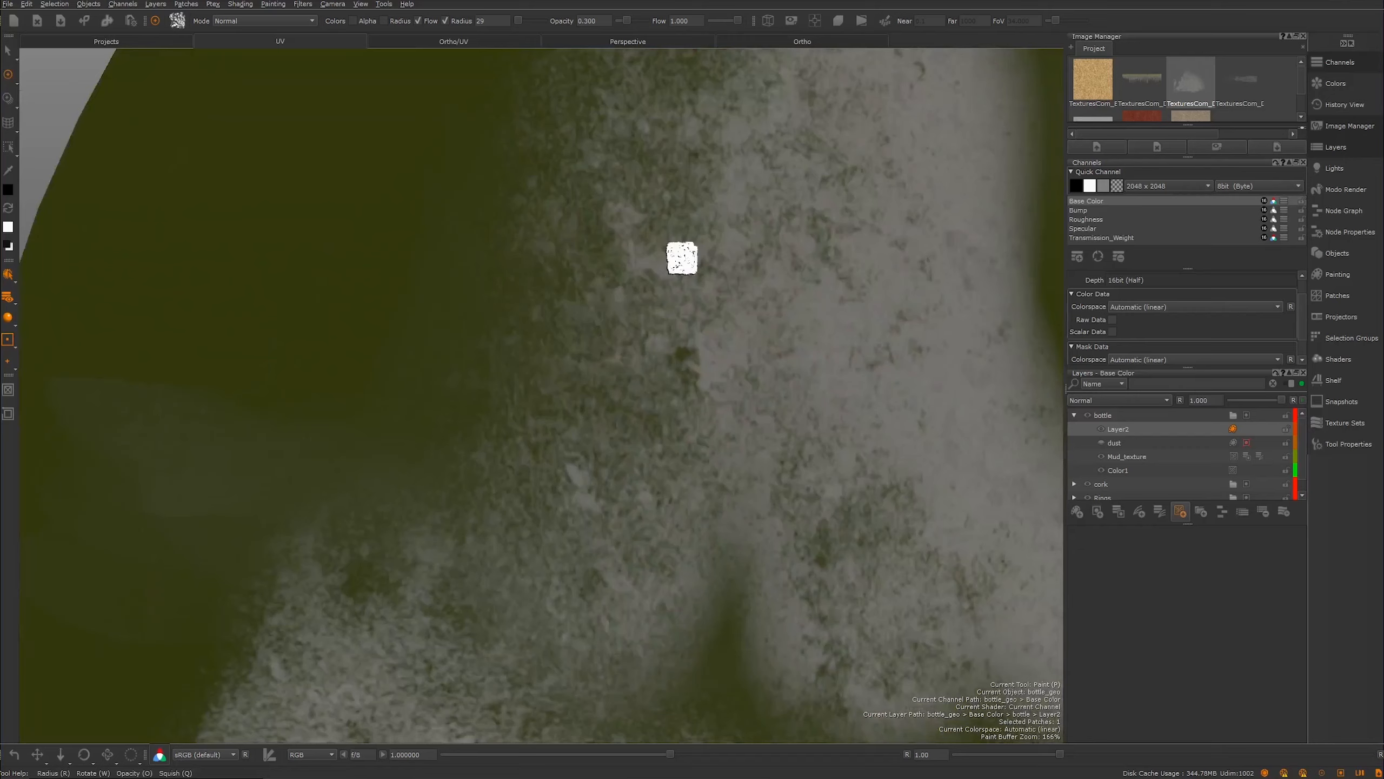
alt+right_drag(751, 194, 640, 204)
mouse_move(687, 442)
alt+right_down()
mouse_move(483, 442)
mouse_move(525, 365)
mouse_move(458, 417)
mouse_move(650, 497)
mouse_move(742, 479)
alt+right_up()
alt+middle_drag(742, 479, 492, 404)
mouse_move(638, 386)
alt+right_down()
mouse_move(471, 350)
mouse_move(572, 442)
alt+right_up()
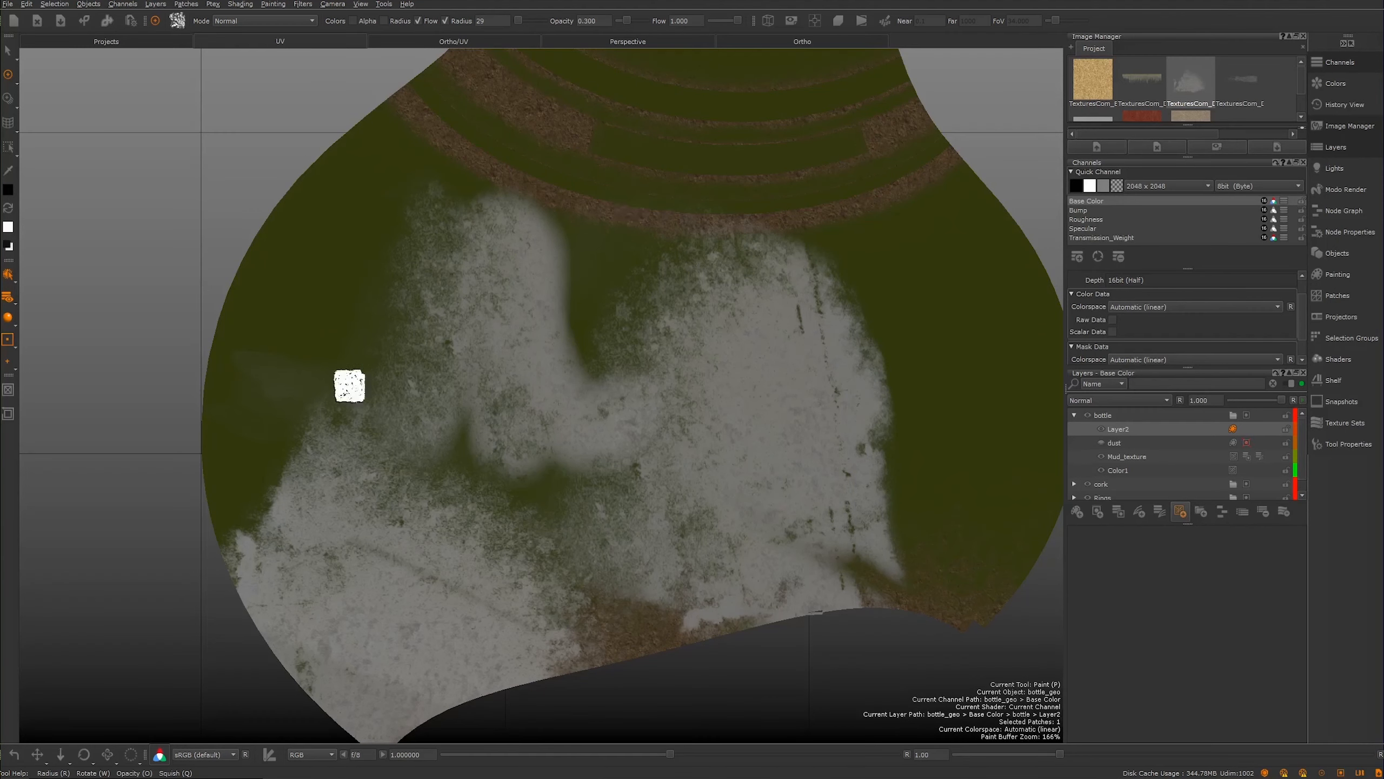
middle_drag(677, 310, 621, 330)
scroll(621, 329, up, 1)
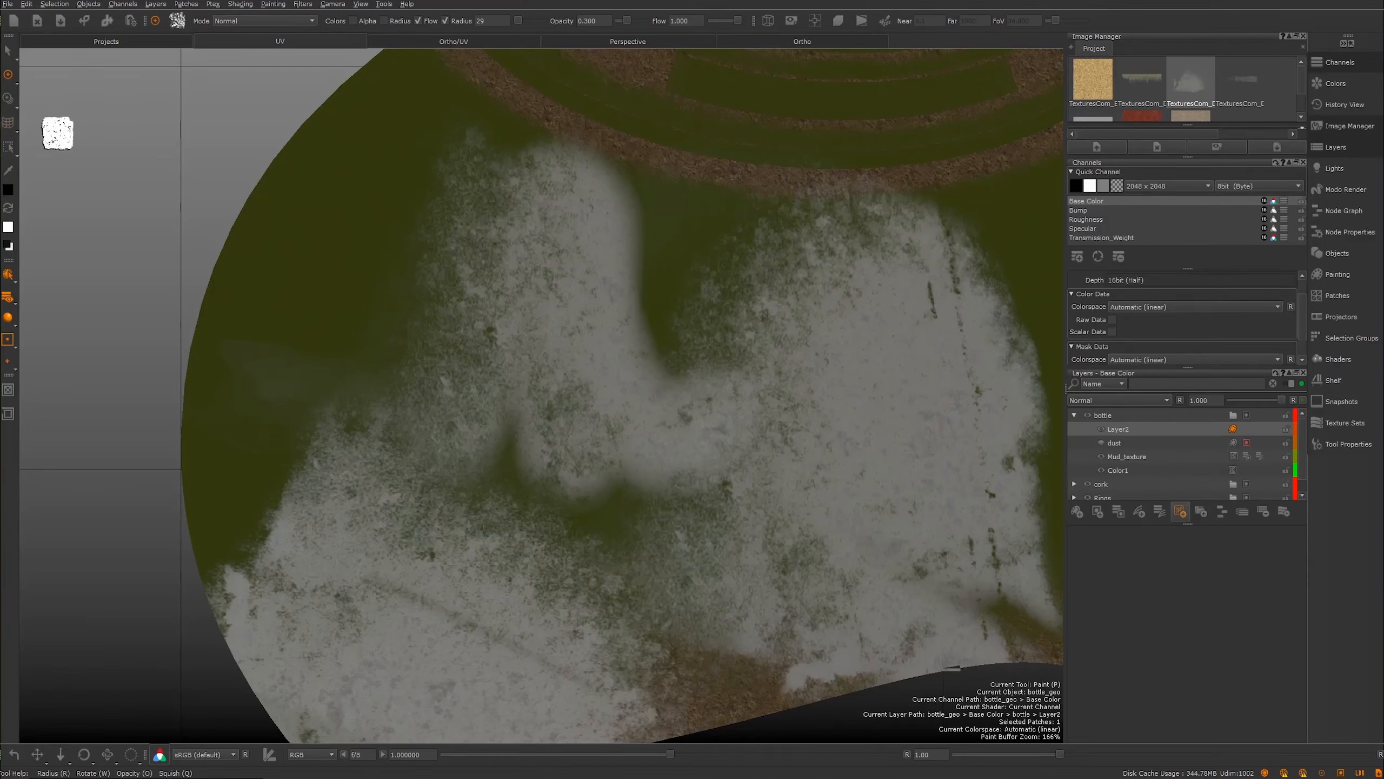
Step: Return to the Paint Through tool and review the paint buffer size choices, keeping 2048 x 2048
click(9, 104)
mouse_move(516, 319)
alt+right_down()
mouse_move(417, 402)
mouse_move(509, 367)
mouse_move(568, 392)
mouse_move(981, 382)
alt+right_up()
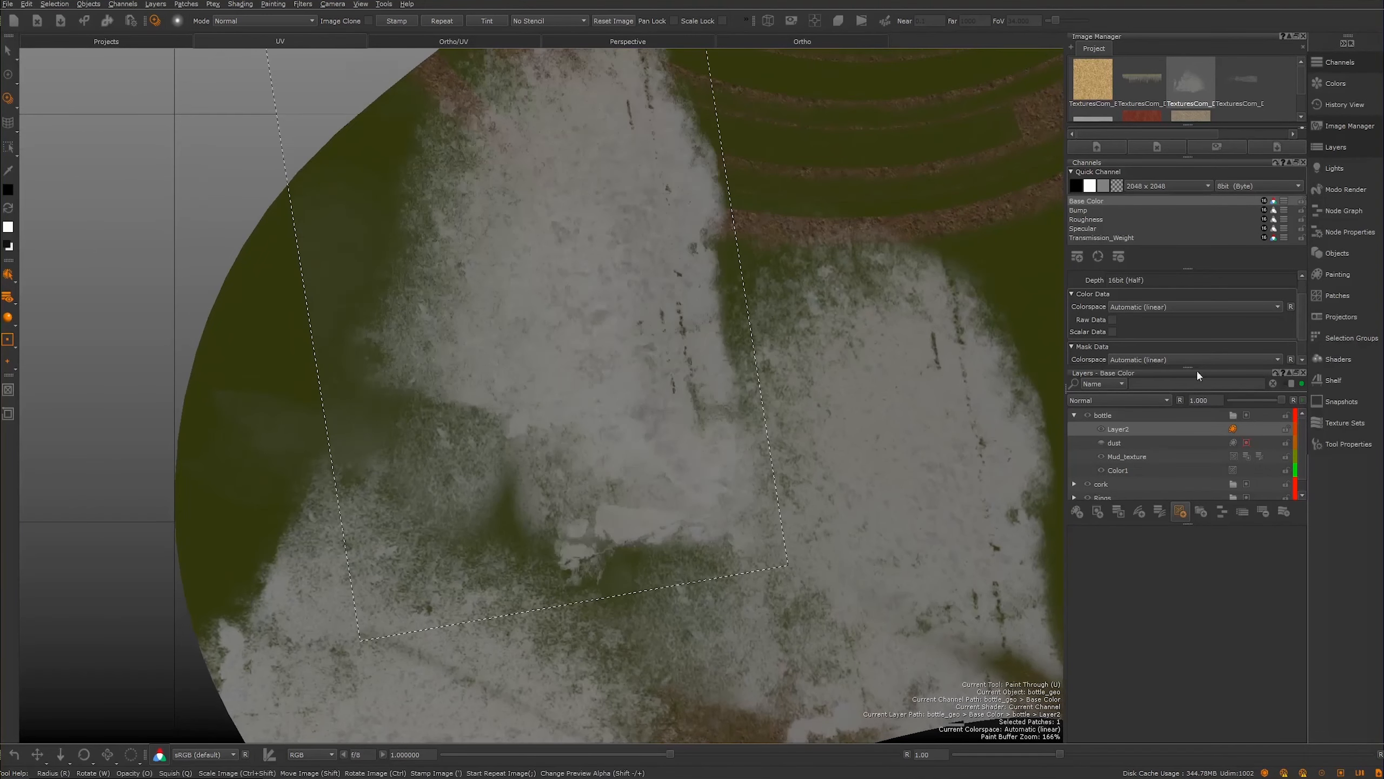
click(1337, 275)
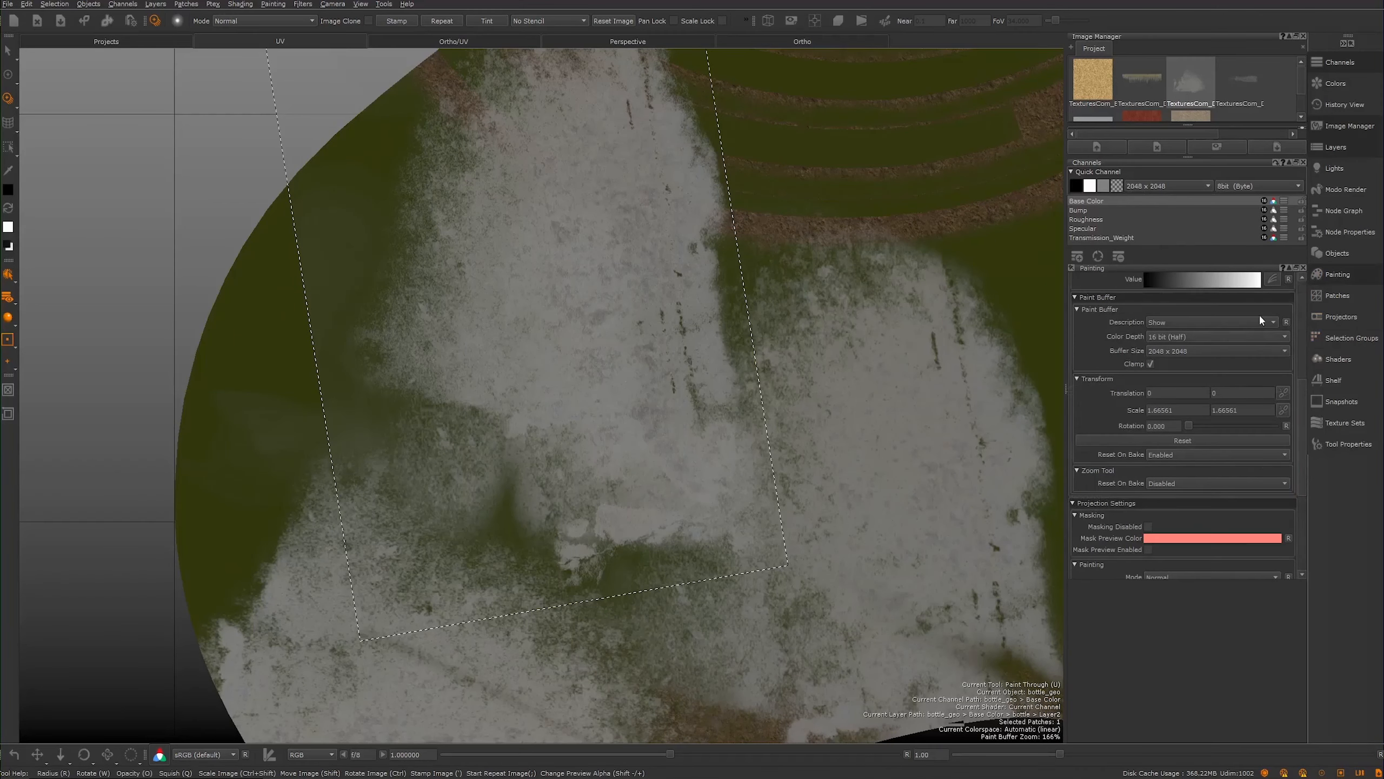
click(1194, 350)
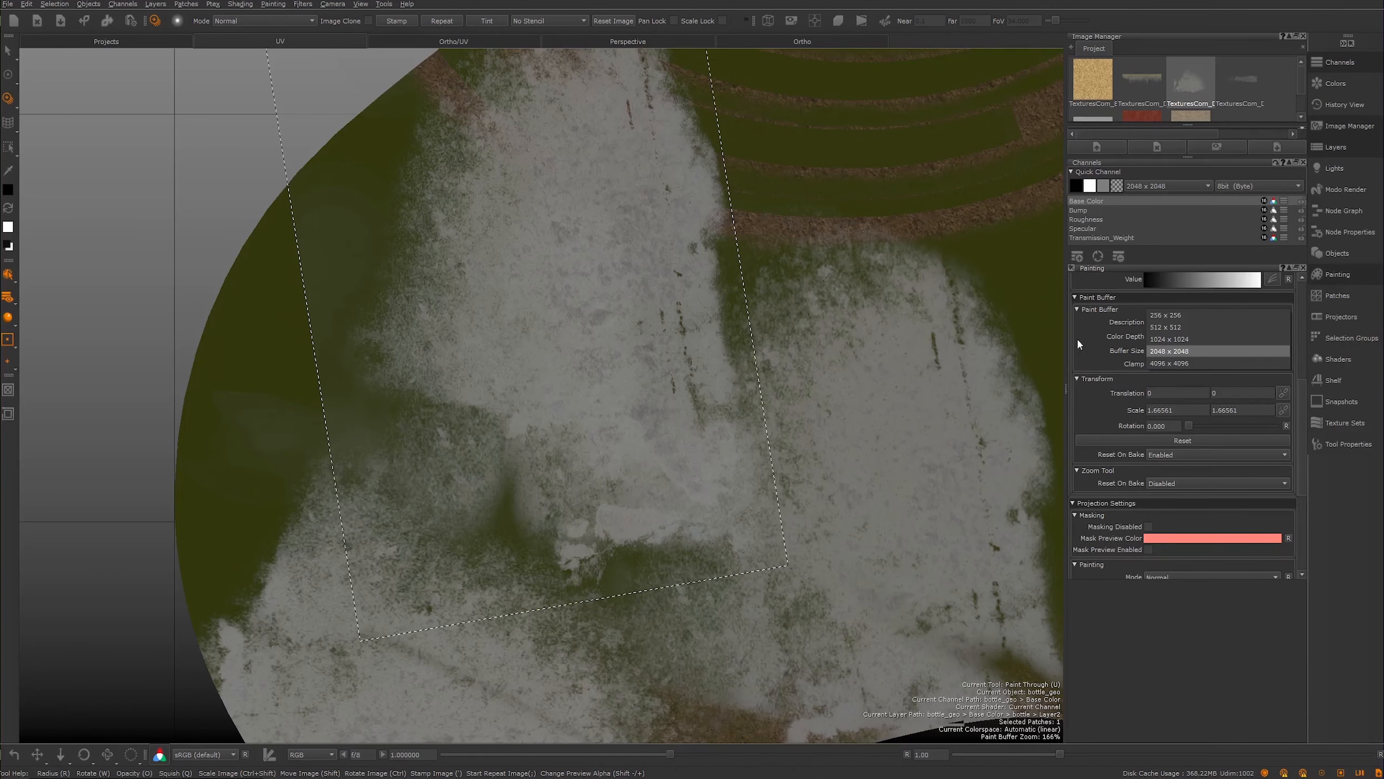
click(1169, 350)
Step: Compare the stain image's size with the whole UV layout of tile 1001, then return to the Paint tool
scroll(678, 311, down, 5)
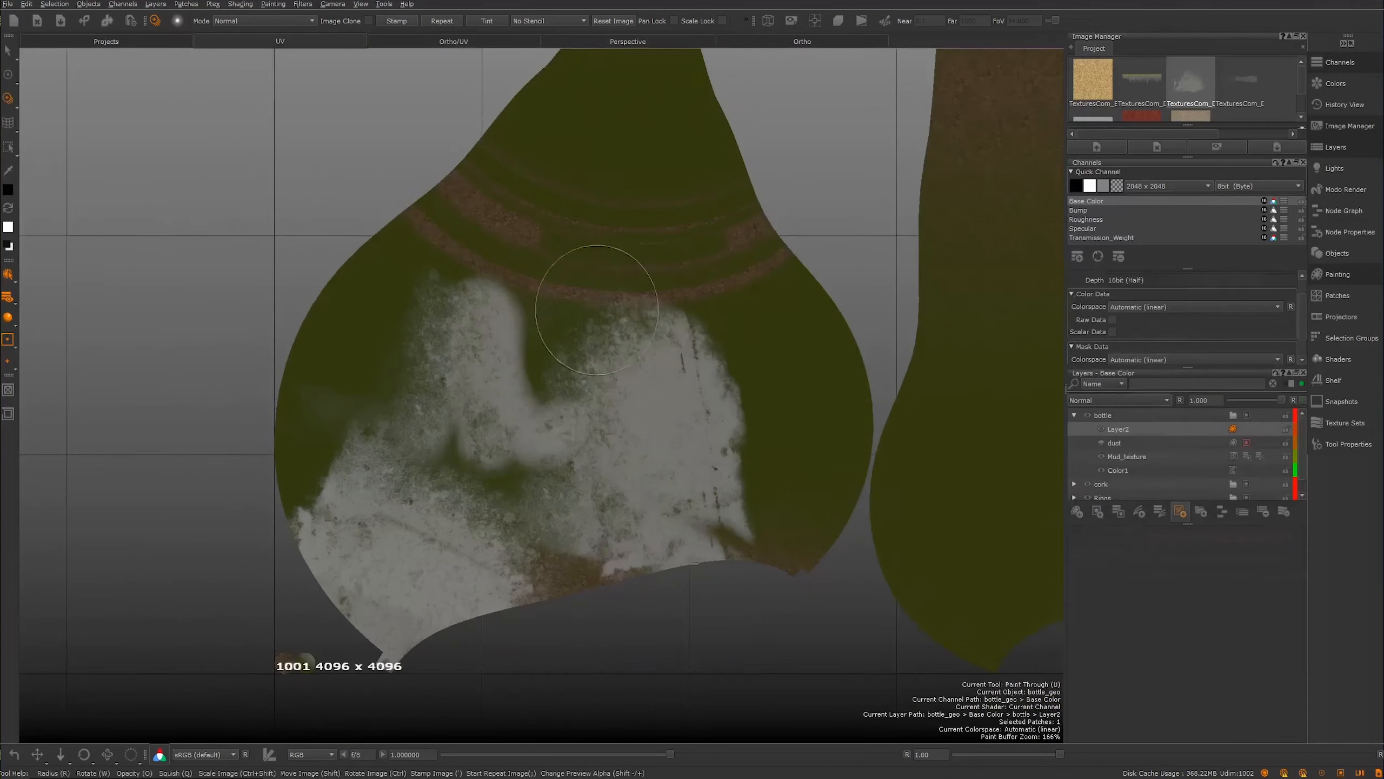
scroll(679, 311, down, 5)
scroll(388, 354, up, 3)
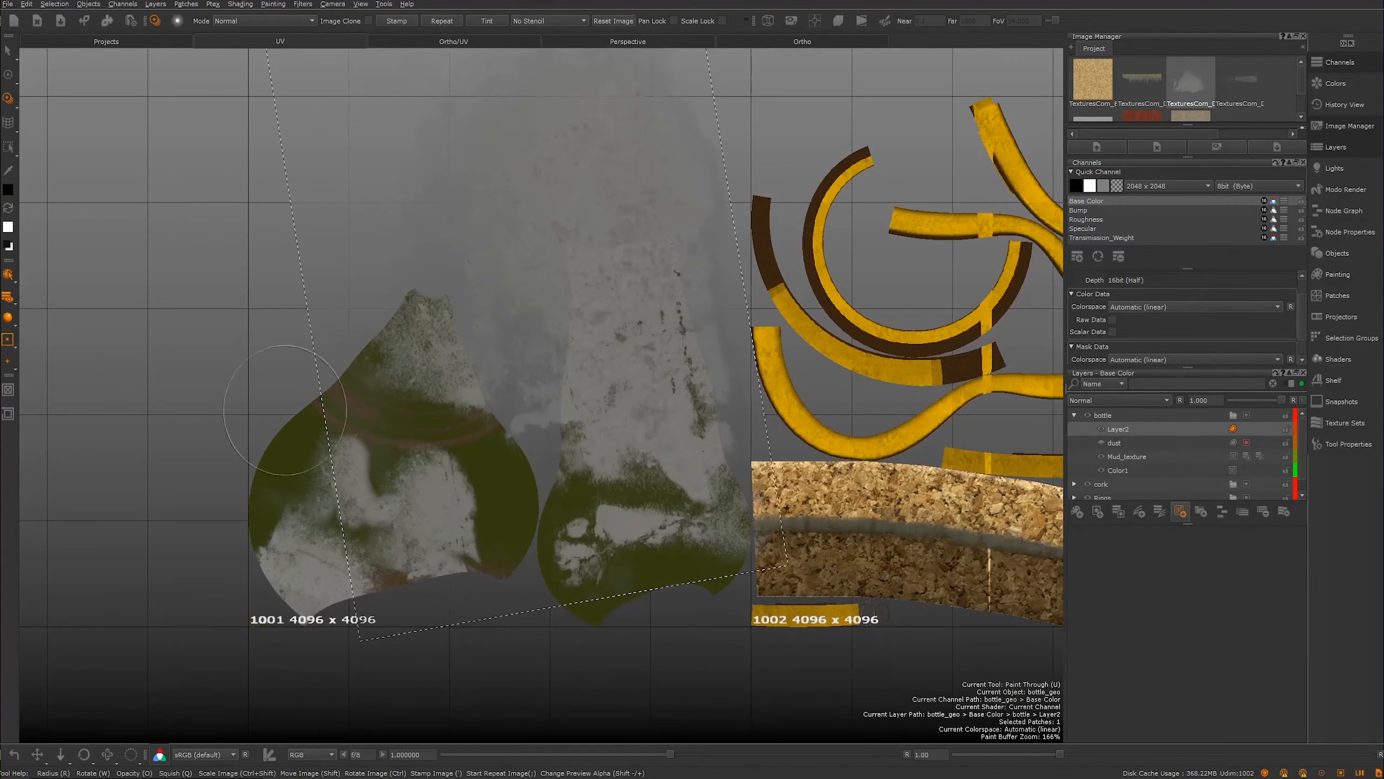
click(8, 74)
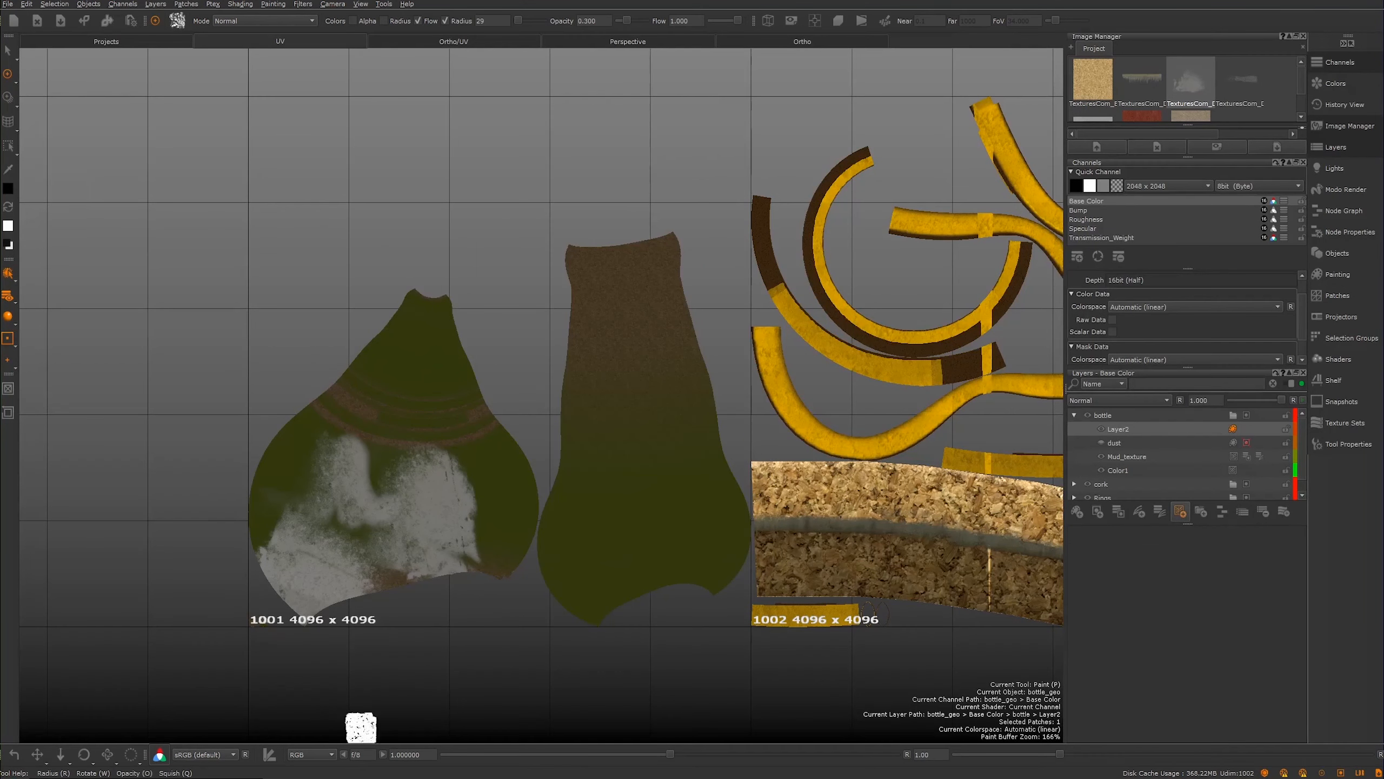
Step: Load the stain image for painting through, placing and rotating it over the bottle body shell in tile 1001
middle_drag(365, 402, 337, 349)
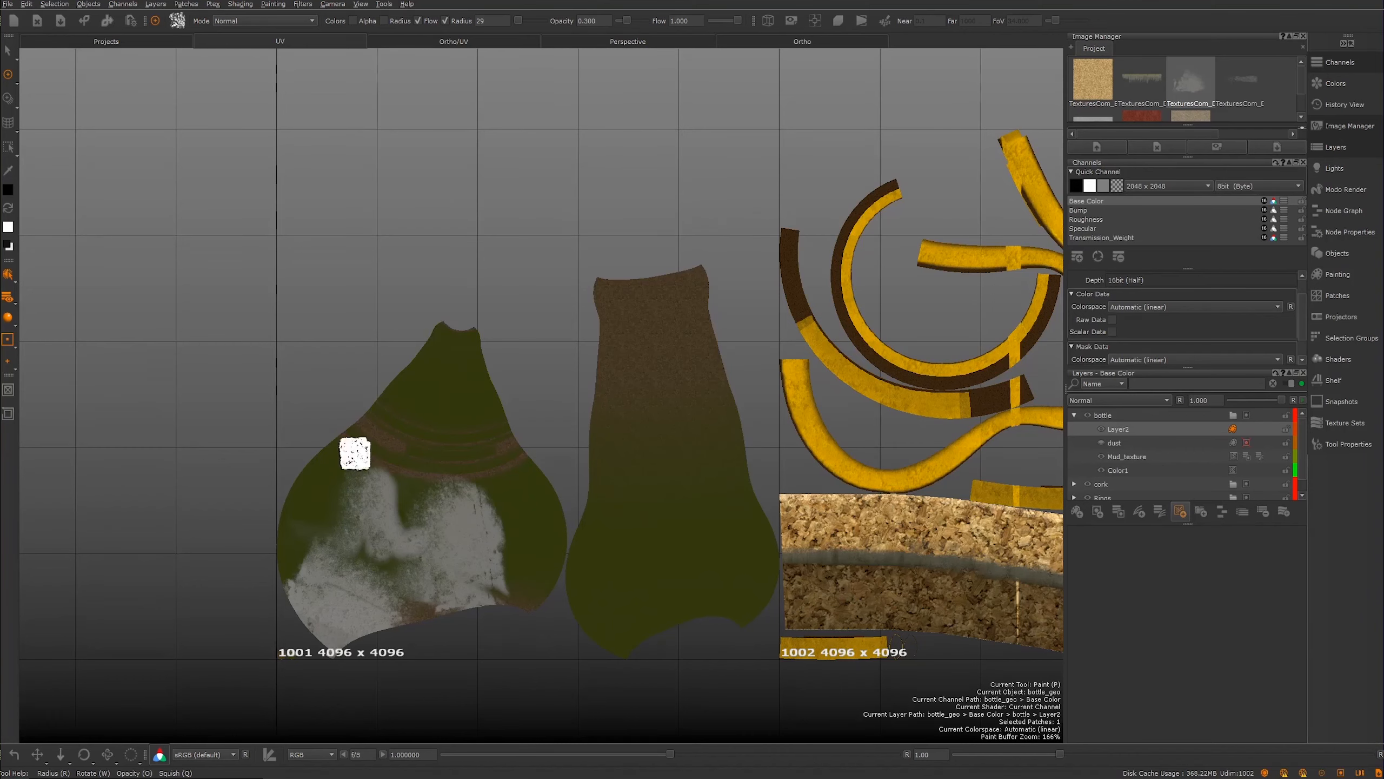
mouse_move(674, 504)
right_down()
mouse_move(621, 458)
mouse_move(599, 395)
right_up()
alt+middle_drag(600, 395, 622, 377)
mouse_move(621, 378)
alt+right_down()
mouse_move(686, 439)
mouse_move(688, 417)
alt+right_up()
alt+middle_drag(687, 417, 705, 389)
alt+right_drag(663, 405, 618, 401)
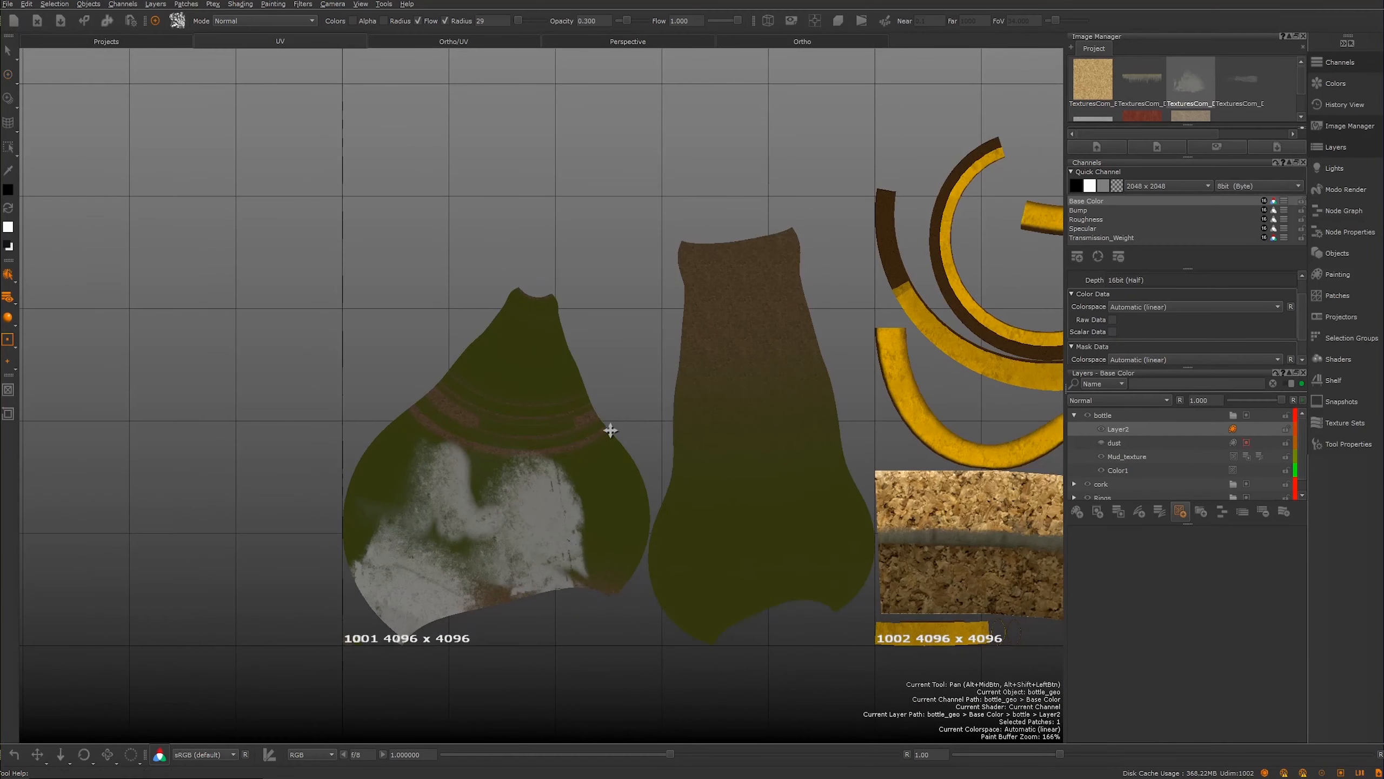
alt+middle_drag(608, 430, 582, 466)
drag(1200, 82, 752, 363)
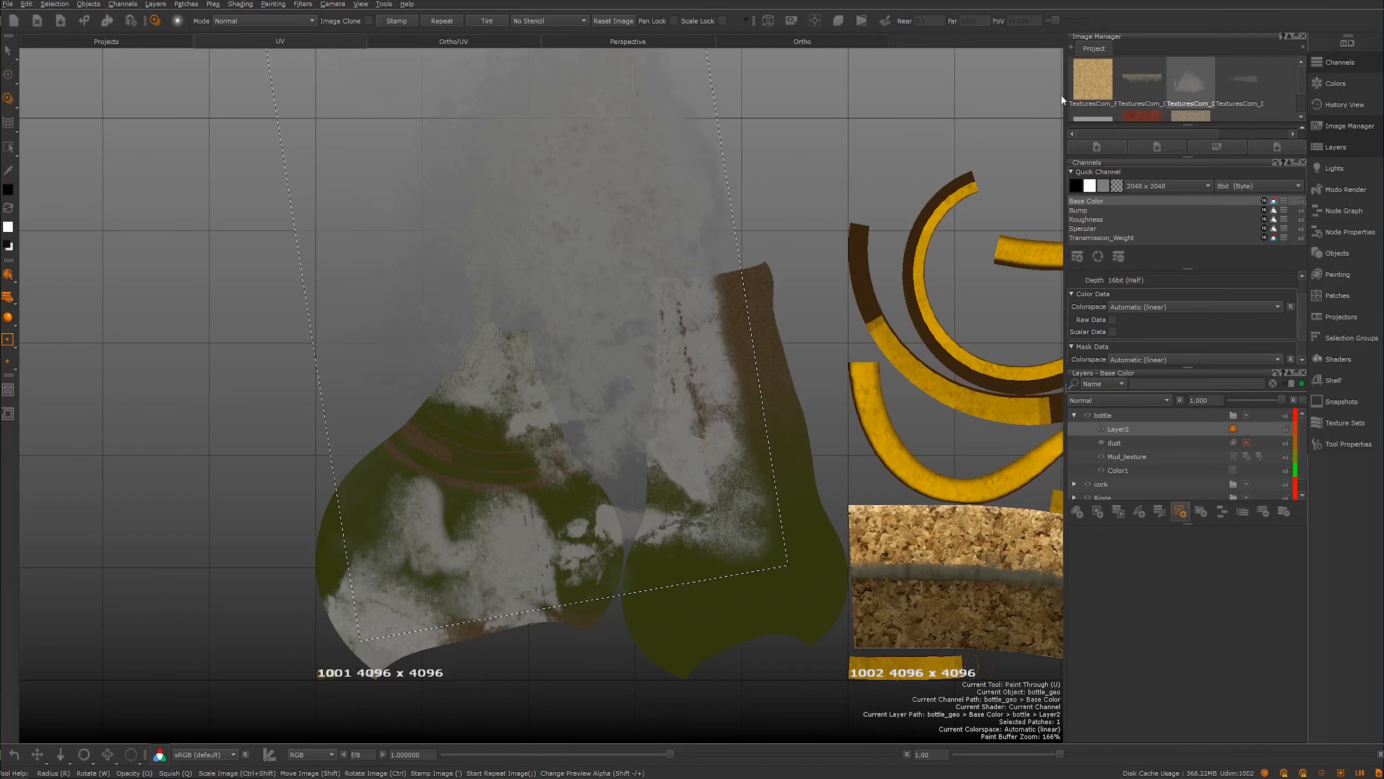
mouse_move(575, 377)
shift+mouse_down()
mouse_move(674, 476)
mouse_move(668, 518)
shift+mouse_up()
mouse_move(669, 517)
ctrl+mouse_down()
mouse_move(686, 516)
mouse_move(434, 536)
mouse_move(483, 494)
ctrl+mouse_up()
Step: Move the stain image over both zoomed-out bottle shells and paint through it across them on Layer2
alt+middle_drag(480, 480, 595, 373)
alt+right_drag(537, 384, 635, 411)
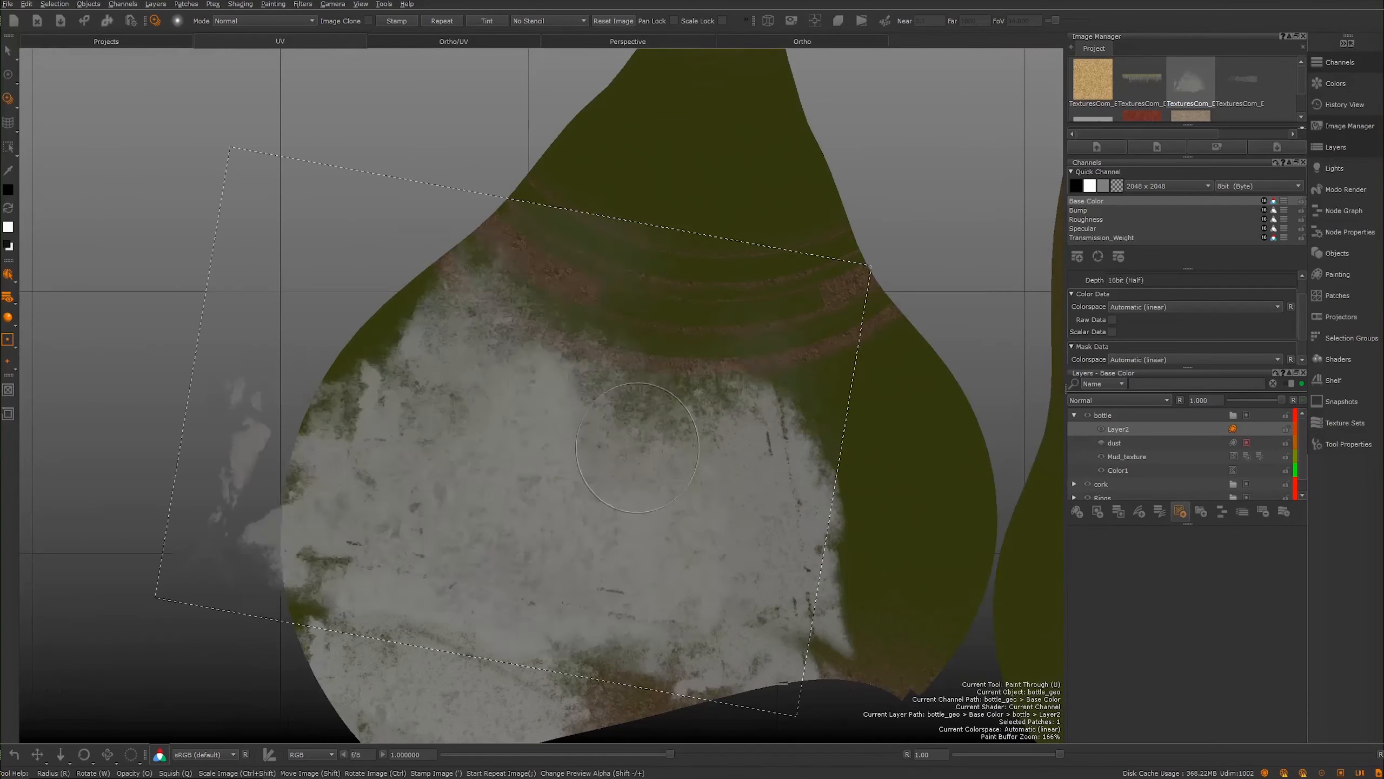
alt+middle_drag(645, 408, 569, 413)
alt+right_drag(569, 413, 347, 362)
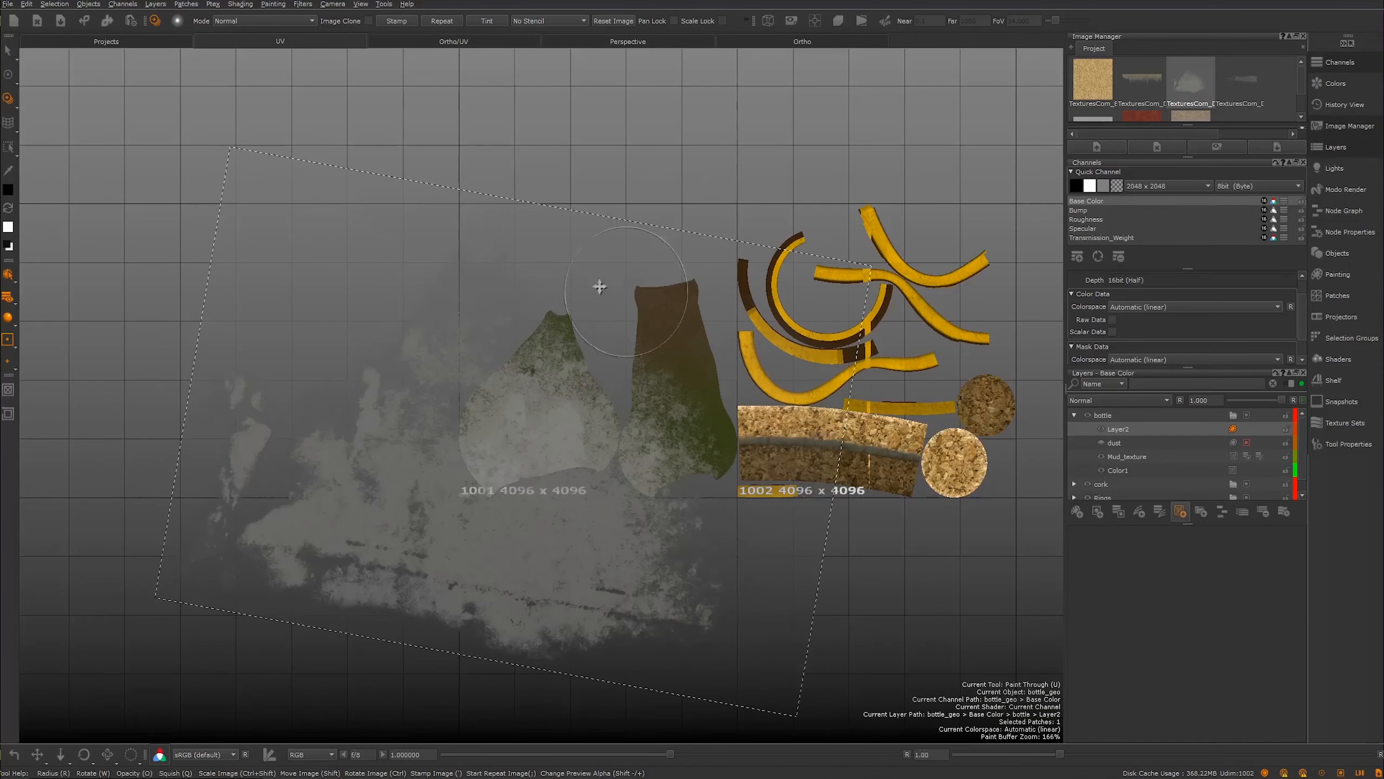
shift+drag(681, 347, 217, 596)
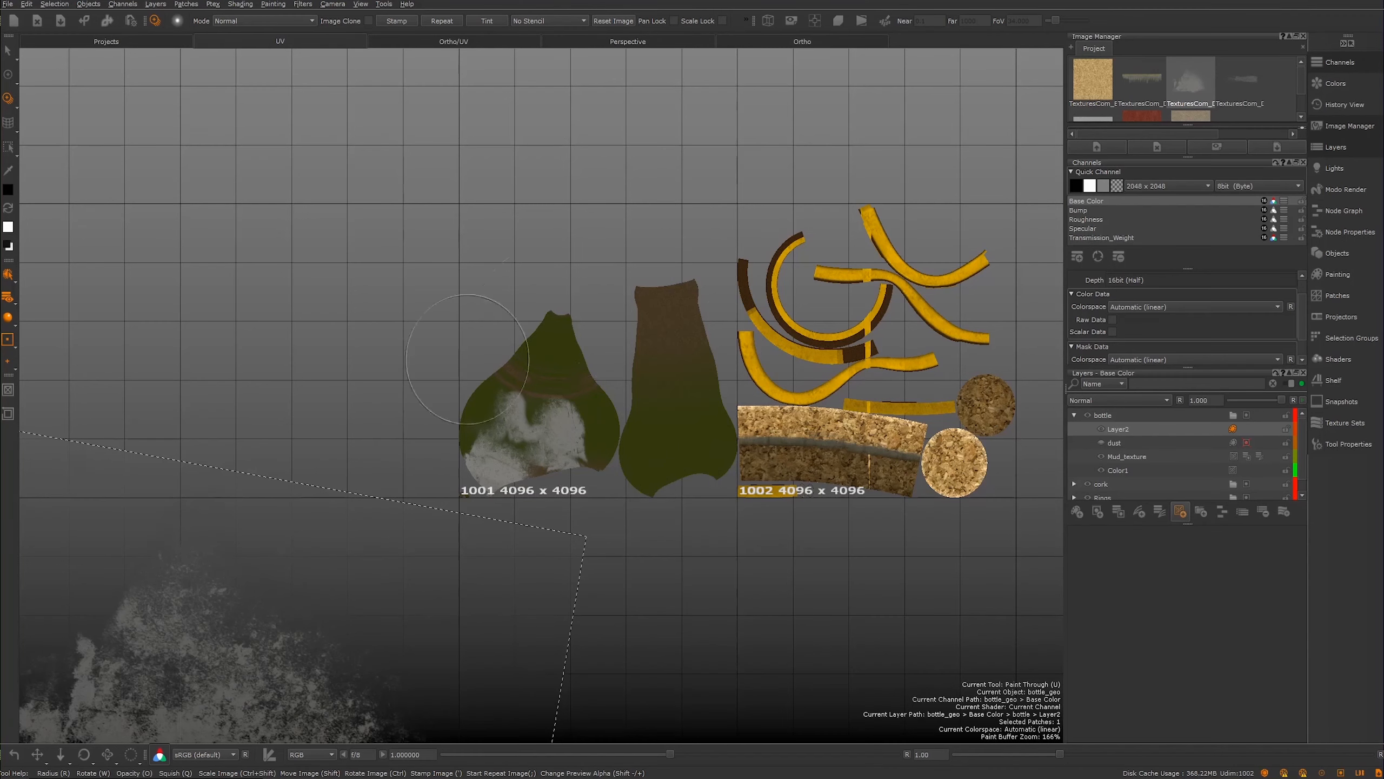
mouse_move(417, 557)
shift+mouse_down()
mouse_move(695, 263)
mouse_move(807, 180)
shift+mouse_up()
mouse_move(545, 414)
mouse_down()
mouse_move(550, 381)
mouse_move(676, 349)
mouse_move(714, 703)
mouse_up()
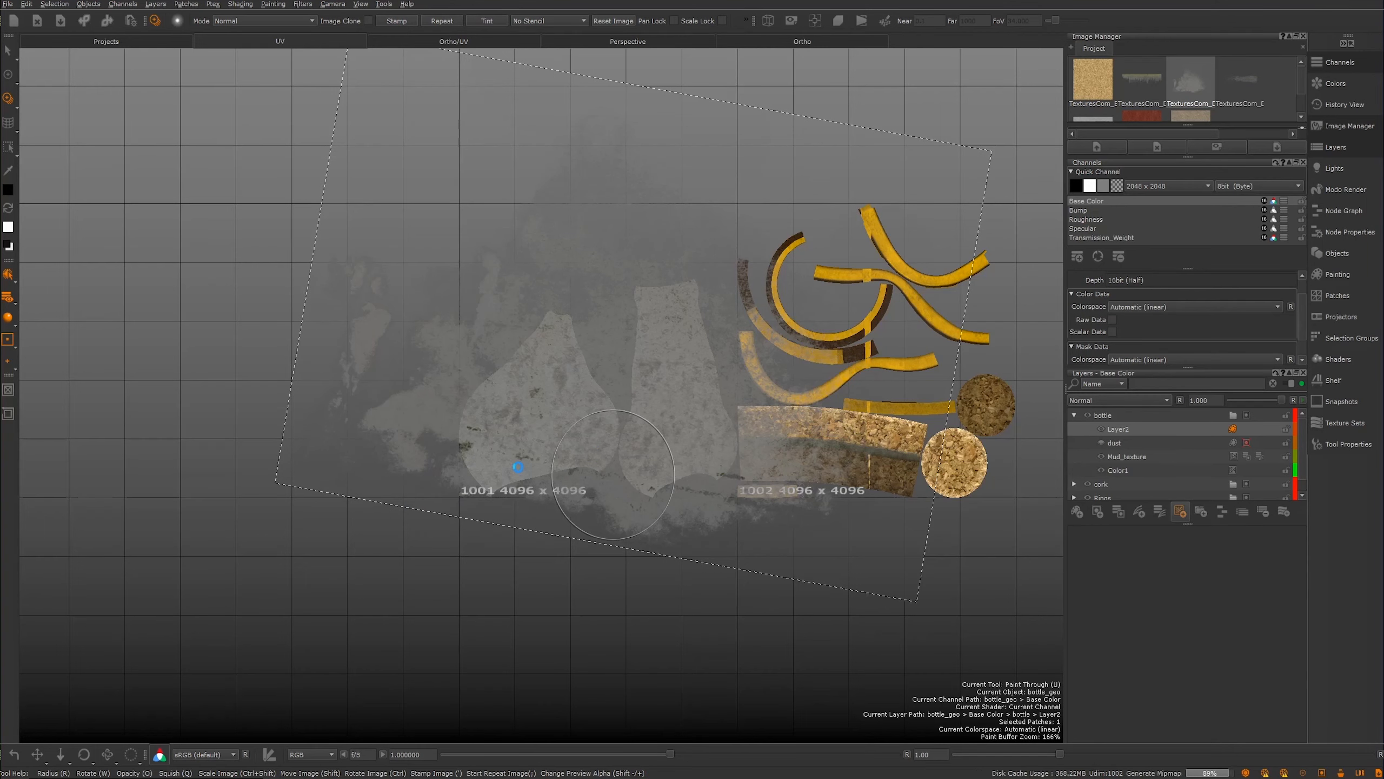
Step: Reposition the stain image over the bottle shells for another paint-through pass and bake the stains onto Layer2
scroll(671, 290, down, 2)
scroll(581, 321, up, 5)
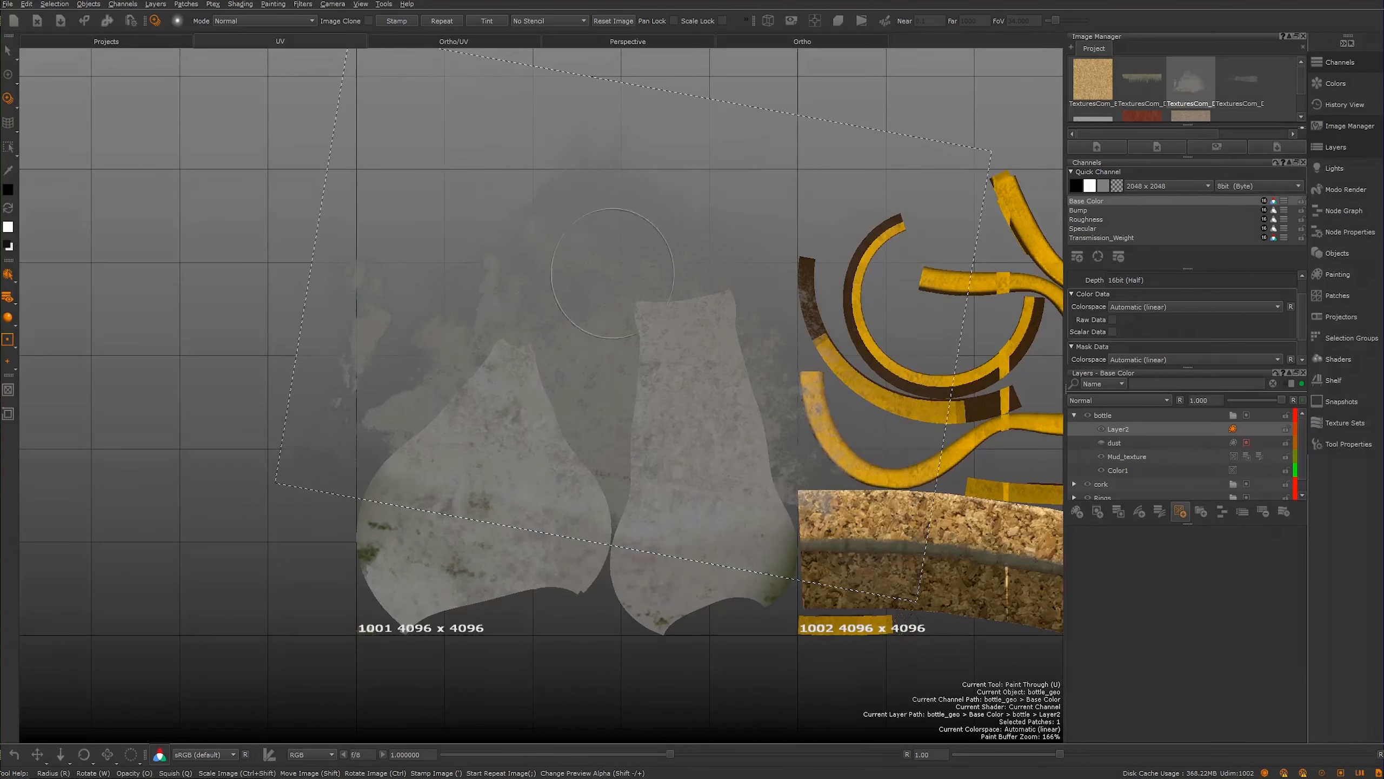
scroll(642, 331, down, 2)
scroll(661, 322, up, 1)
mouse_move(660, 322)
shift+mouse_down()
mouse_move(633, 318)
mouse_move(680, 331)
mouse_move(509, 386)
mouse_move(603, 390)
mouse_move(380, 349)
mouse_move(653, 425)
mouse_move(633, 264)
mouse_move(729, 362)
mouse_move(606, 368)
mouse_move(556, 405)
mouse_move(603, 365)
mouse_move(528, 333)
mouse_move(581, 429)
mouse_move(578, 352)
shift+mouse_up()
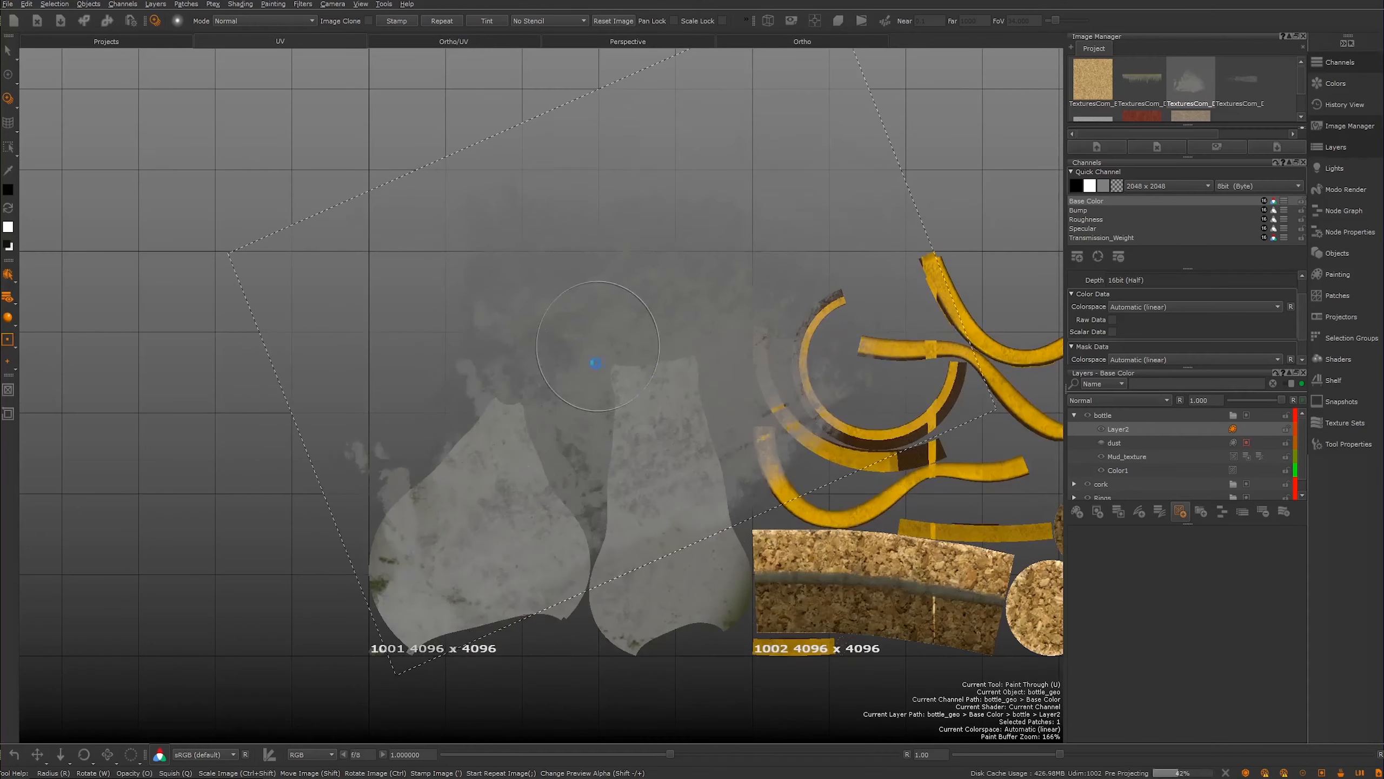
middle_drag(603, 365, 668, 368)
scroll(668, 369, up, 5)
scroll(686, 216, down, 3)
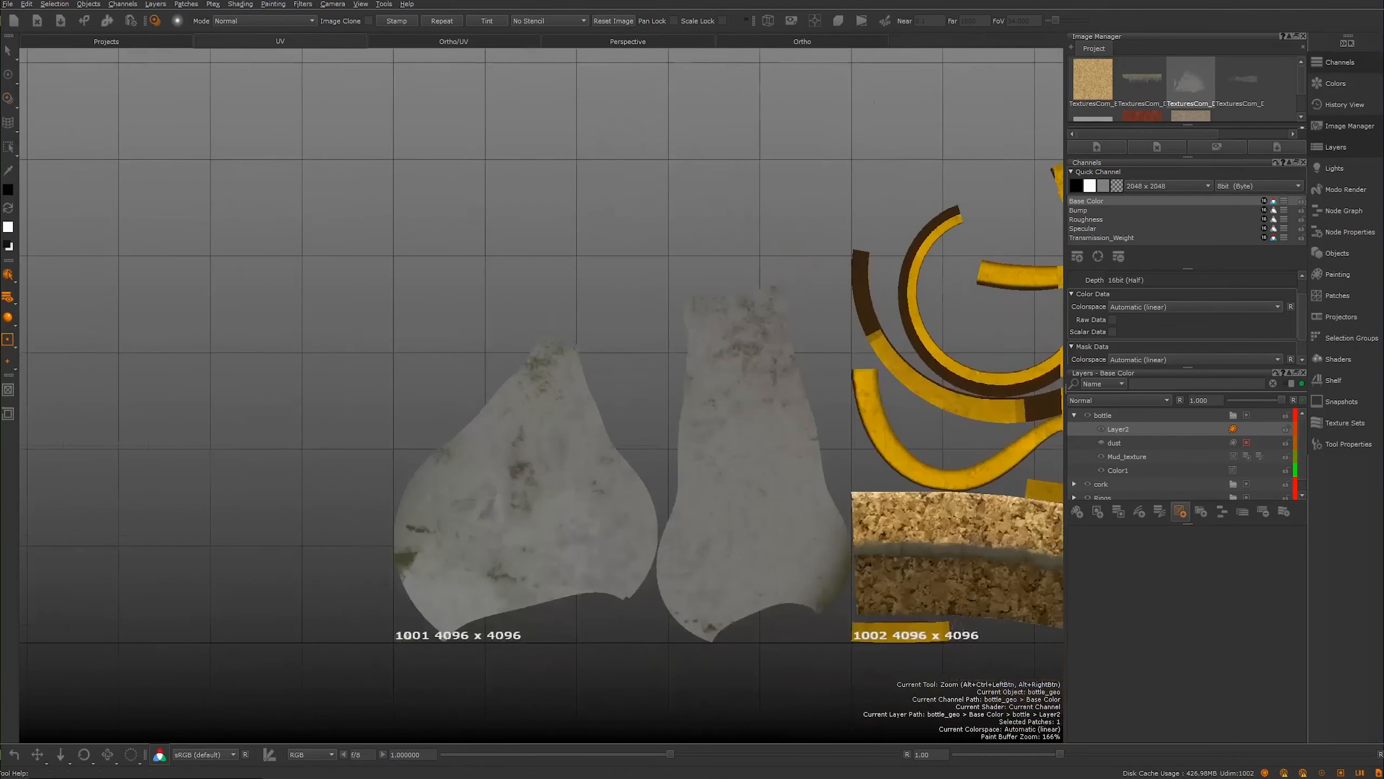
Step: Undo the last stain projection on the bottle's UV shells
key(ctrl+z)
key(ctrl+z)
key(ctrl+z)
key(ctrl+z)
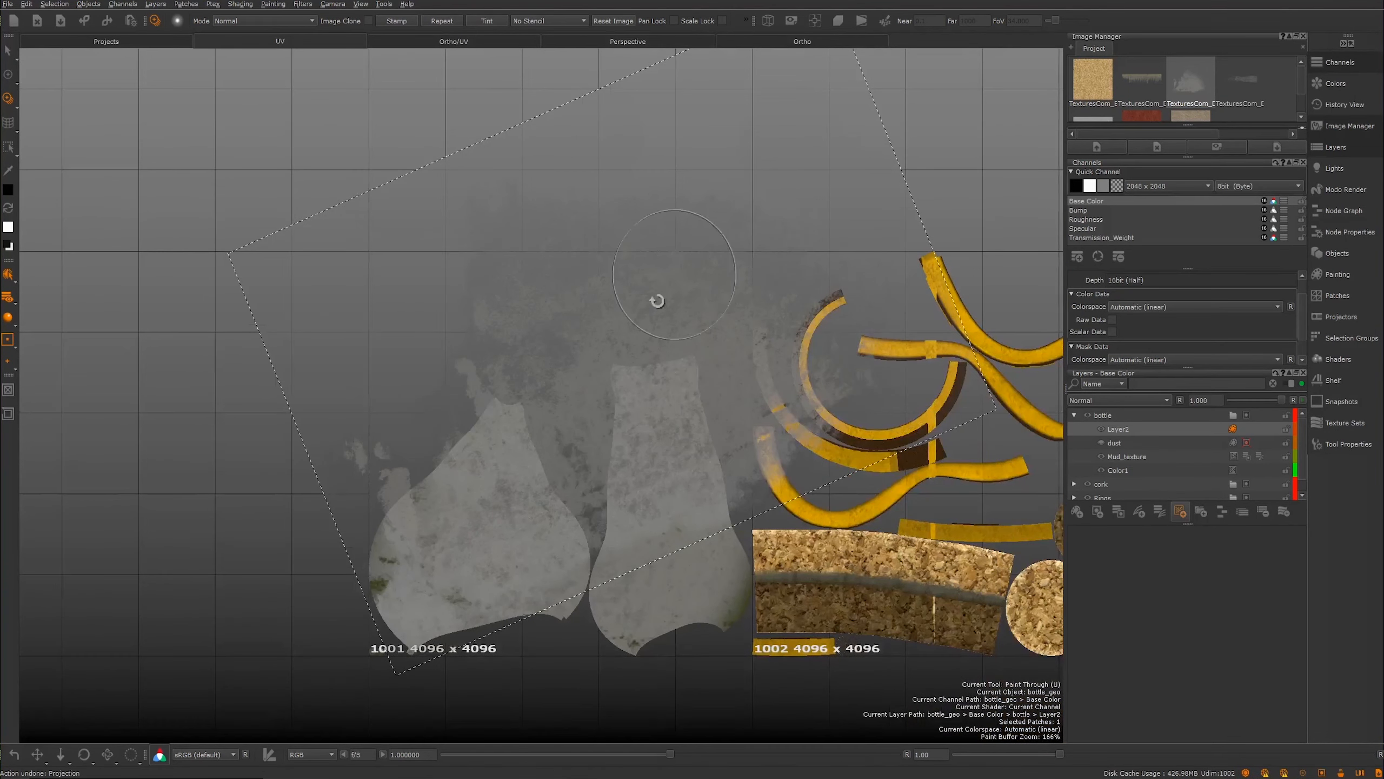
Step: Examine the sharpness of the dust stains covering both bottle shells in tile 1001
mouse_move(442, 328)
alt+right_down()
mouse_move(540, 445)
mouse_move(515, 338)
alt+right_up()
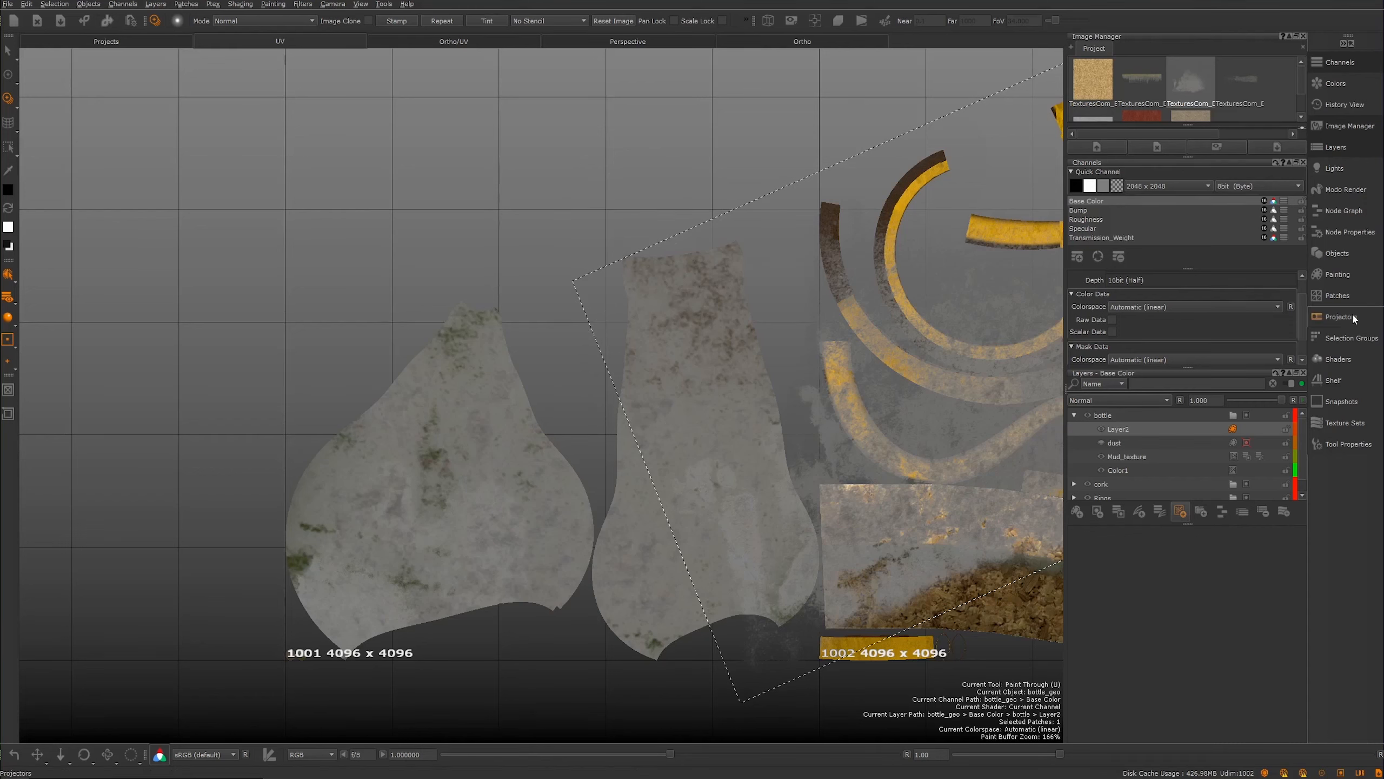
click(1336, 274)
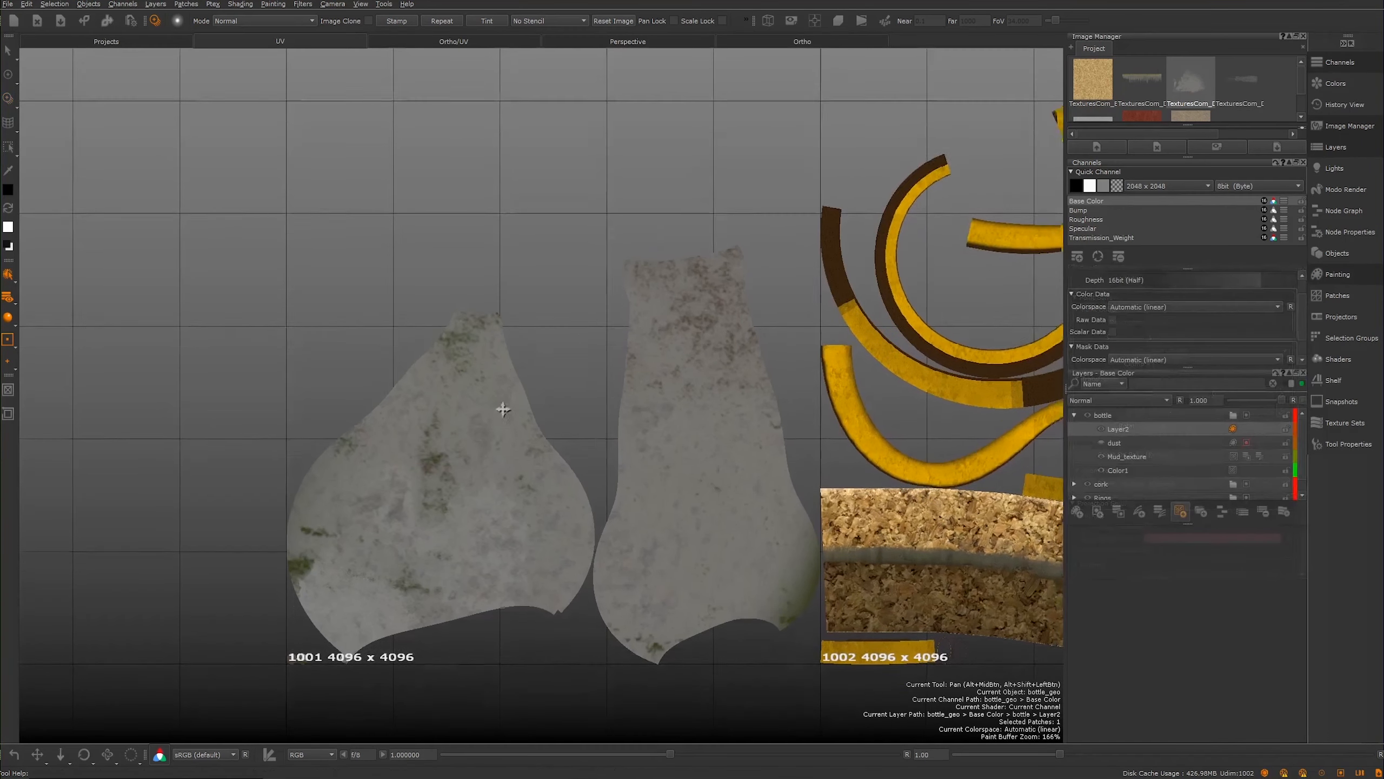
alt+middle_drag(500, 408, 502, 431)
alt+right_drag(502, 431, 455, 351)
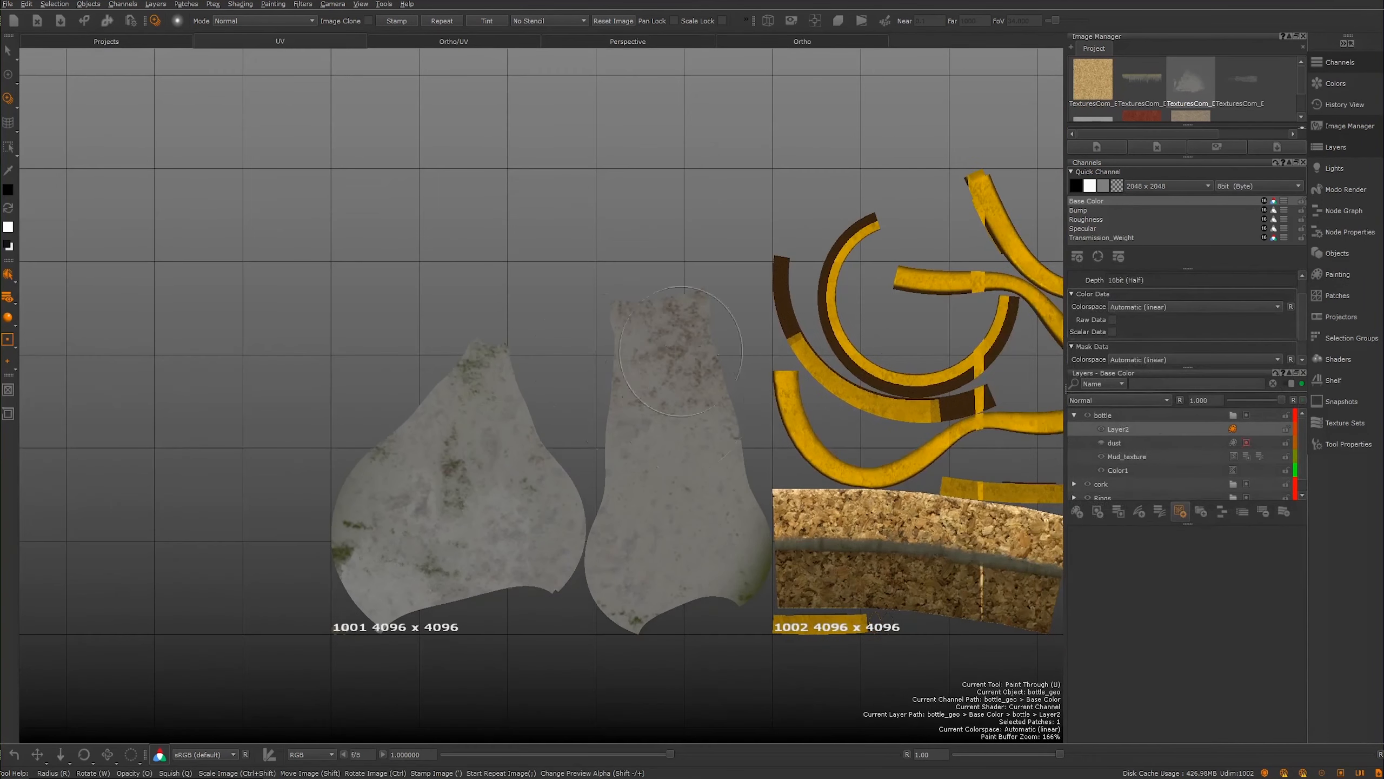
alt+middle_drag(590, 371, 547, 347)
alt+right_drag(547, 347, 659, 351)
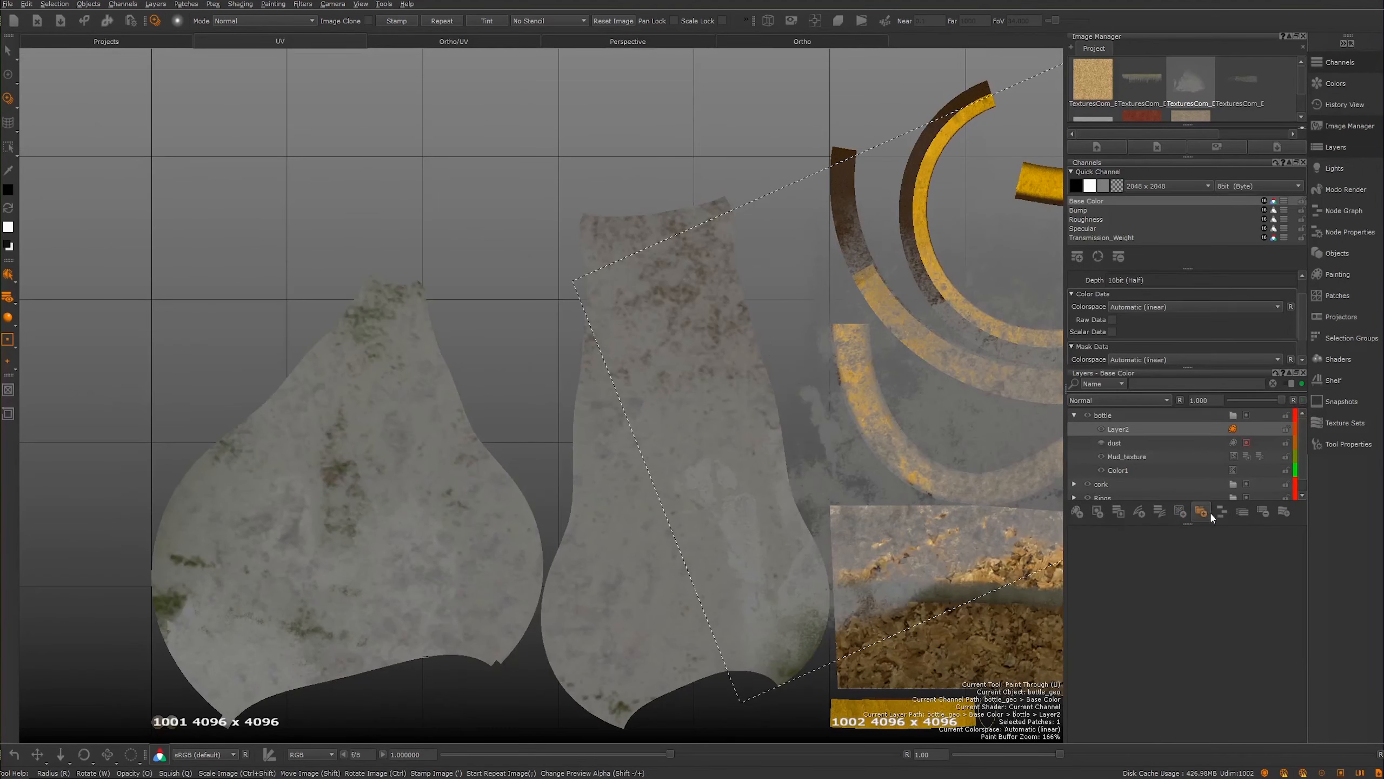
click(1262, 512)
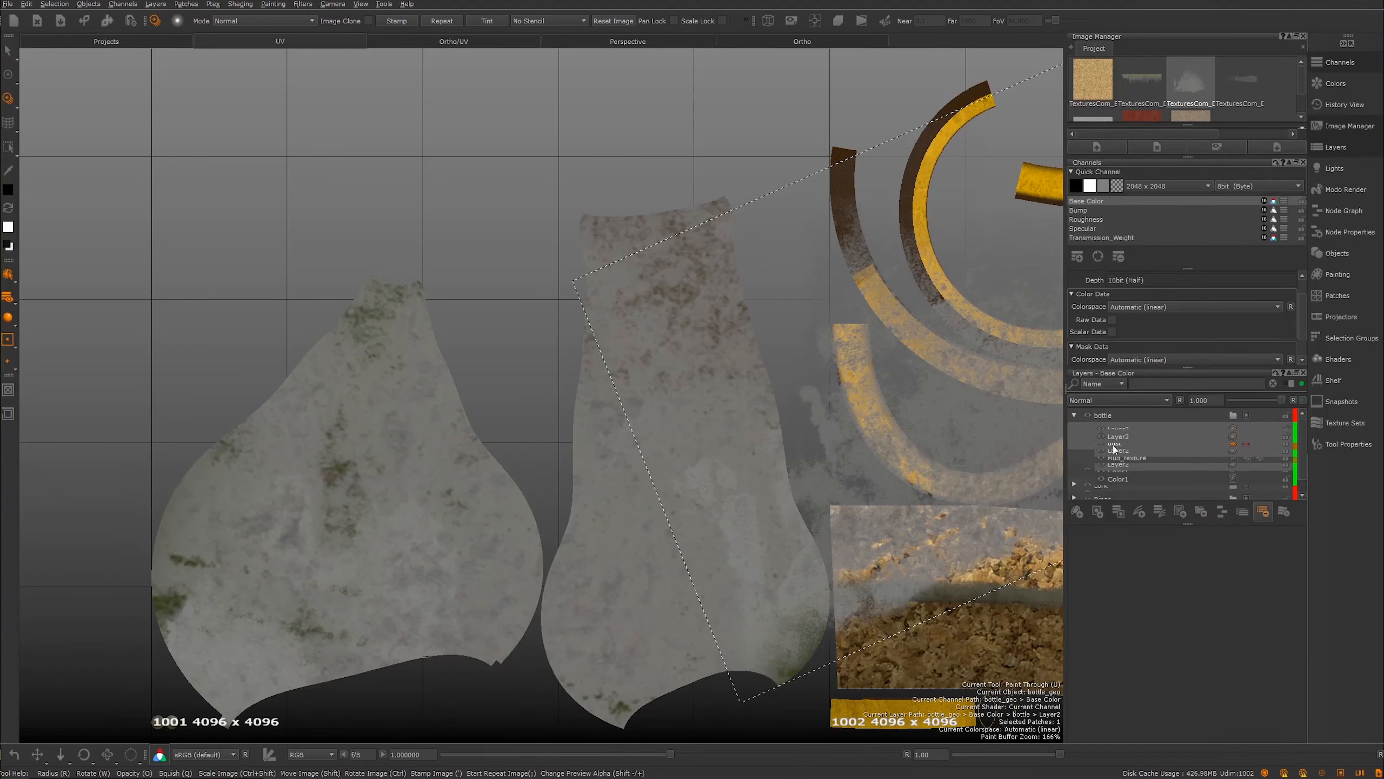
Step: Switch to Maya's Arnold RenderView and review the full-bottle snapshot and the close-up snapshot of the gold rings
mouse_move(551, 777)
click(632, 733)
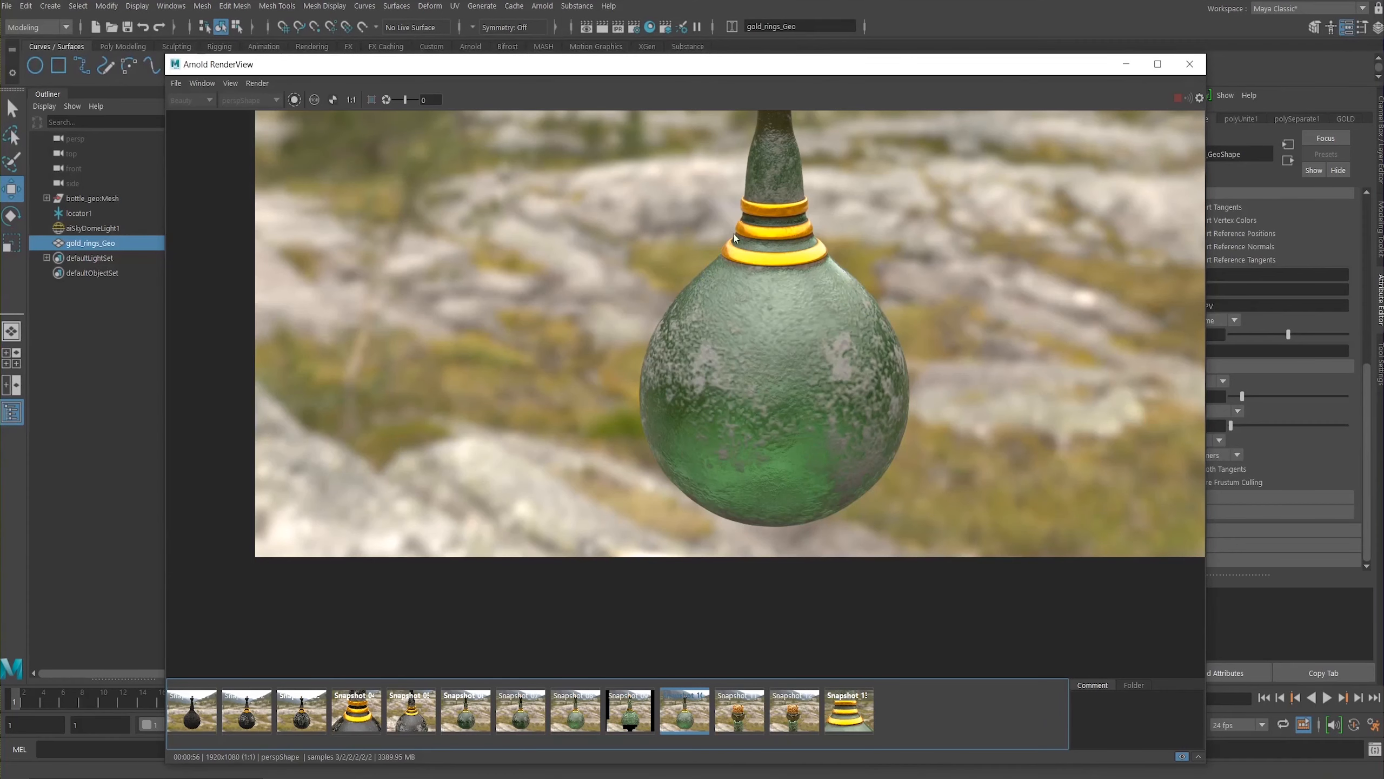
middle_drag(733, 382, 620, 472)
scroll(620, 472, down, 1)
scroll(524, 294, down, 1)
middle_drag(531, 237, 484, 310)
scroll(484, 311, down, 1)
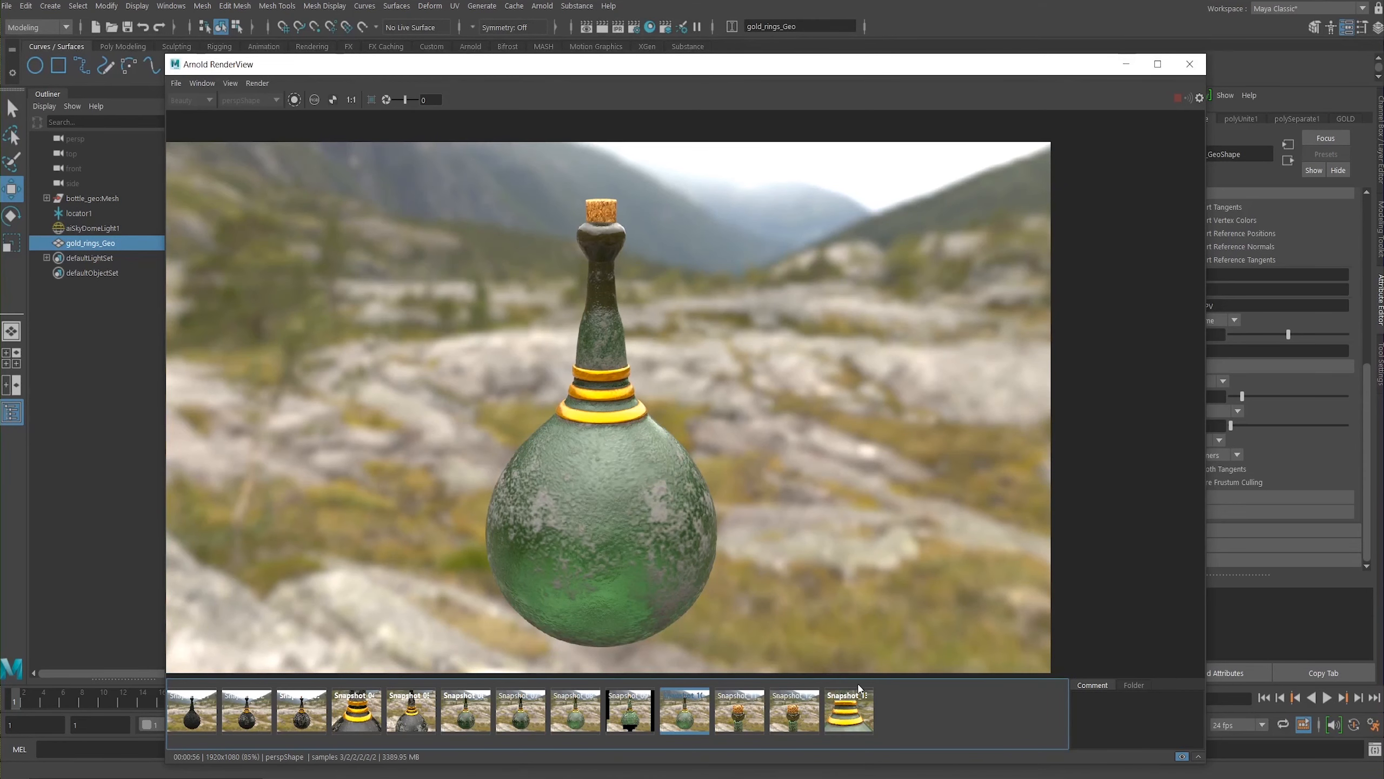
click(849, 709)
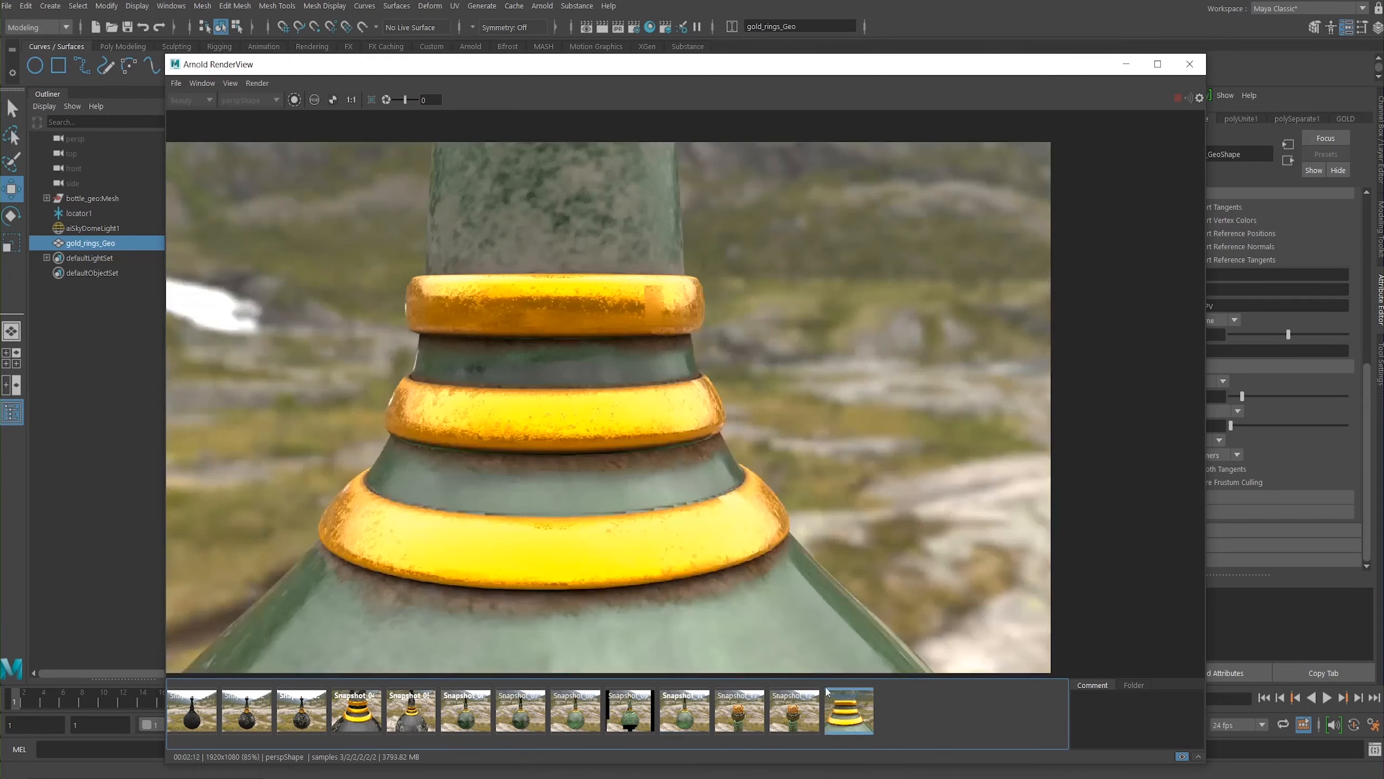
Step: Return to the live render, run a full scene update, and maximise the RenderView around the bottle
click(1126, 63)
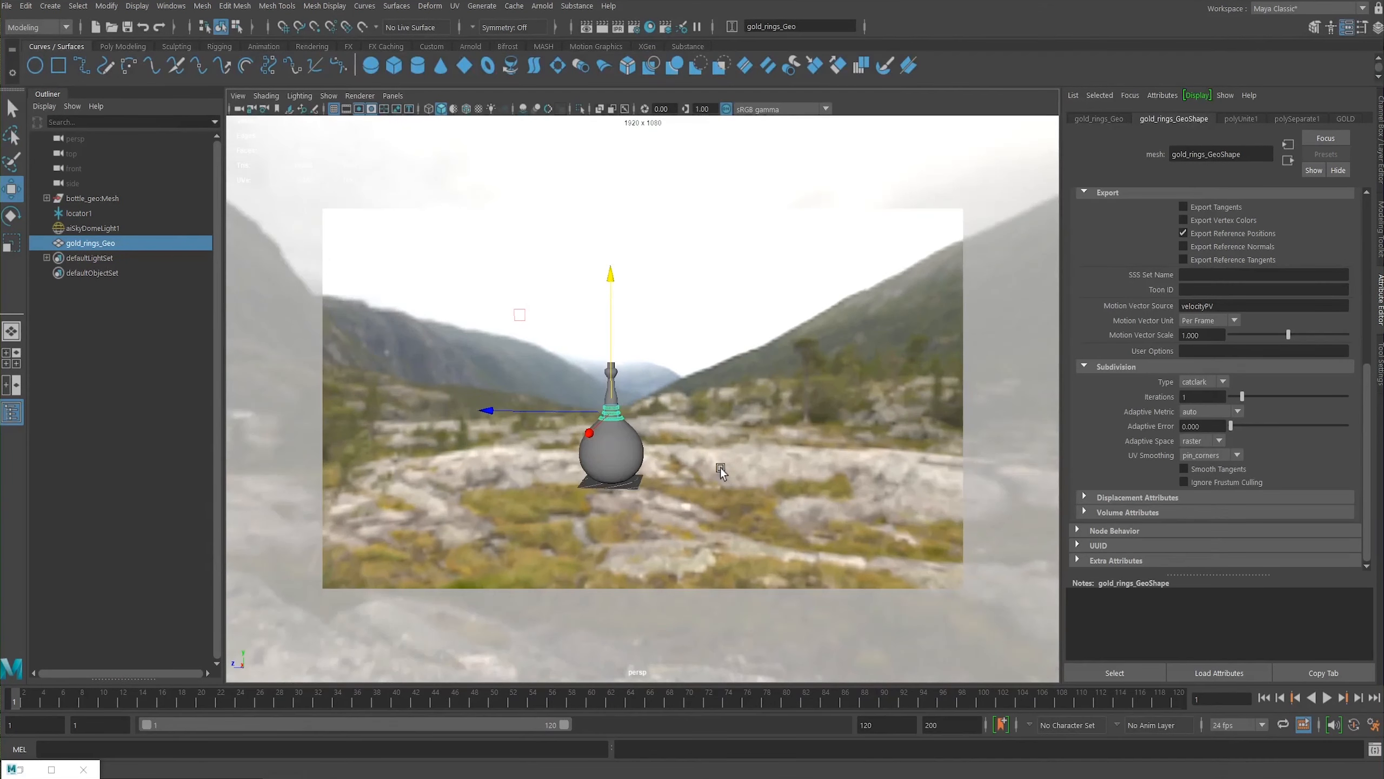
click(31, 765)
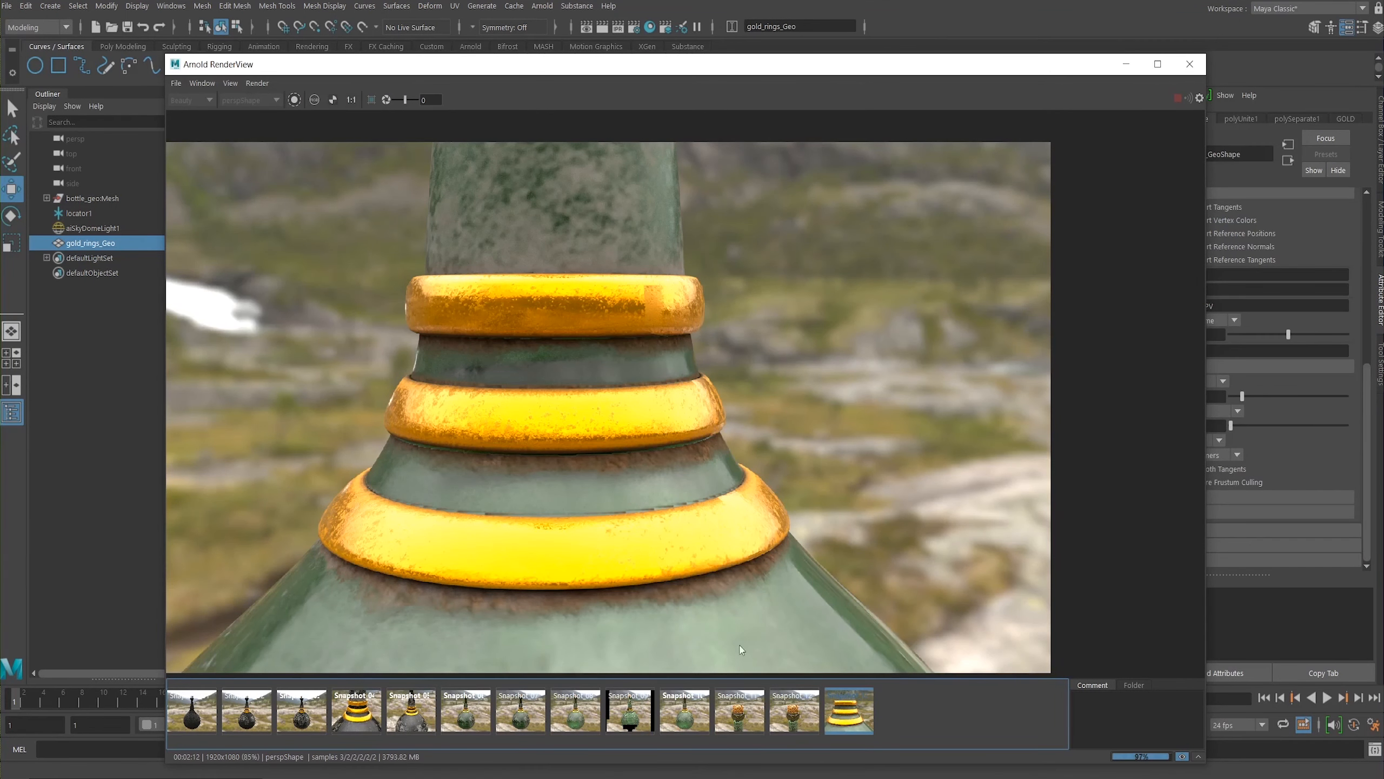
click(838, 715)
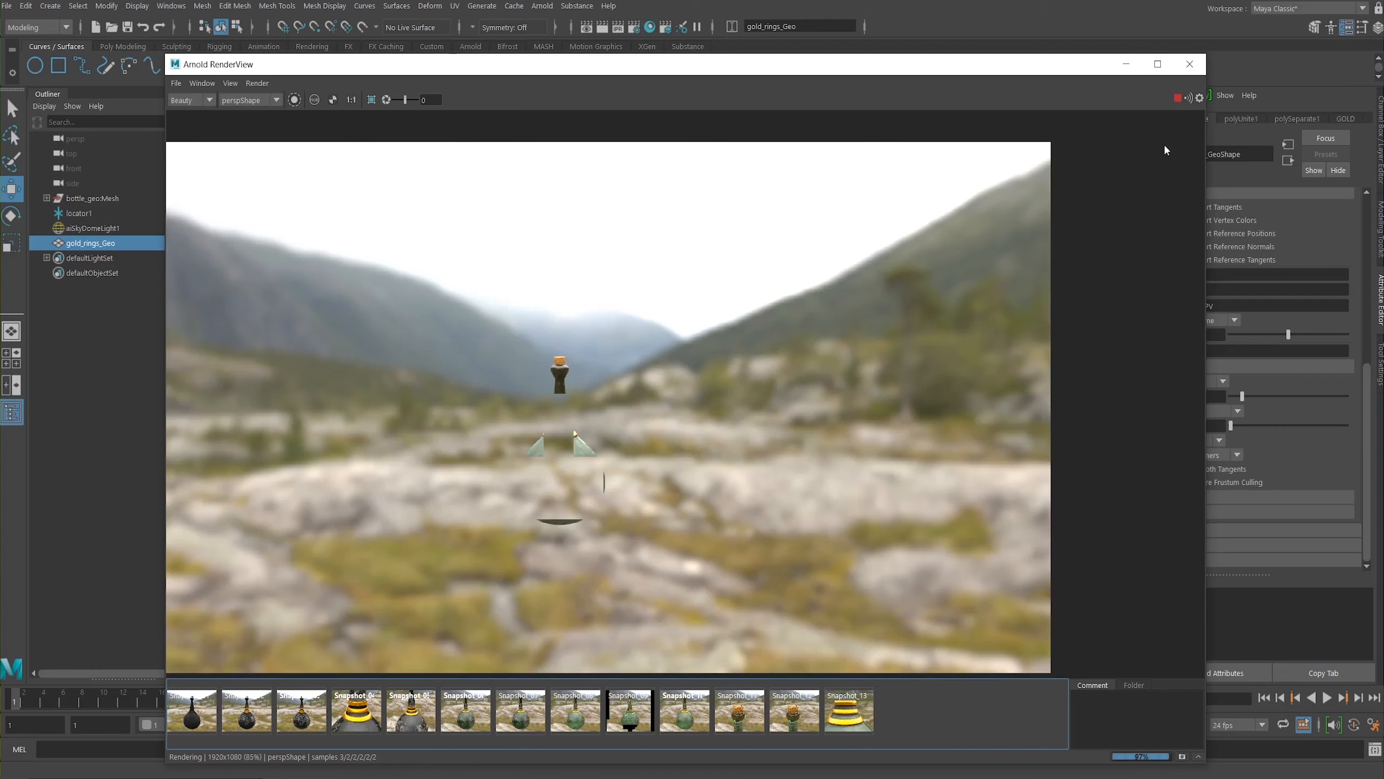
click(257, 83)
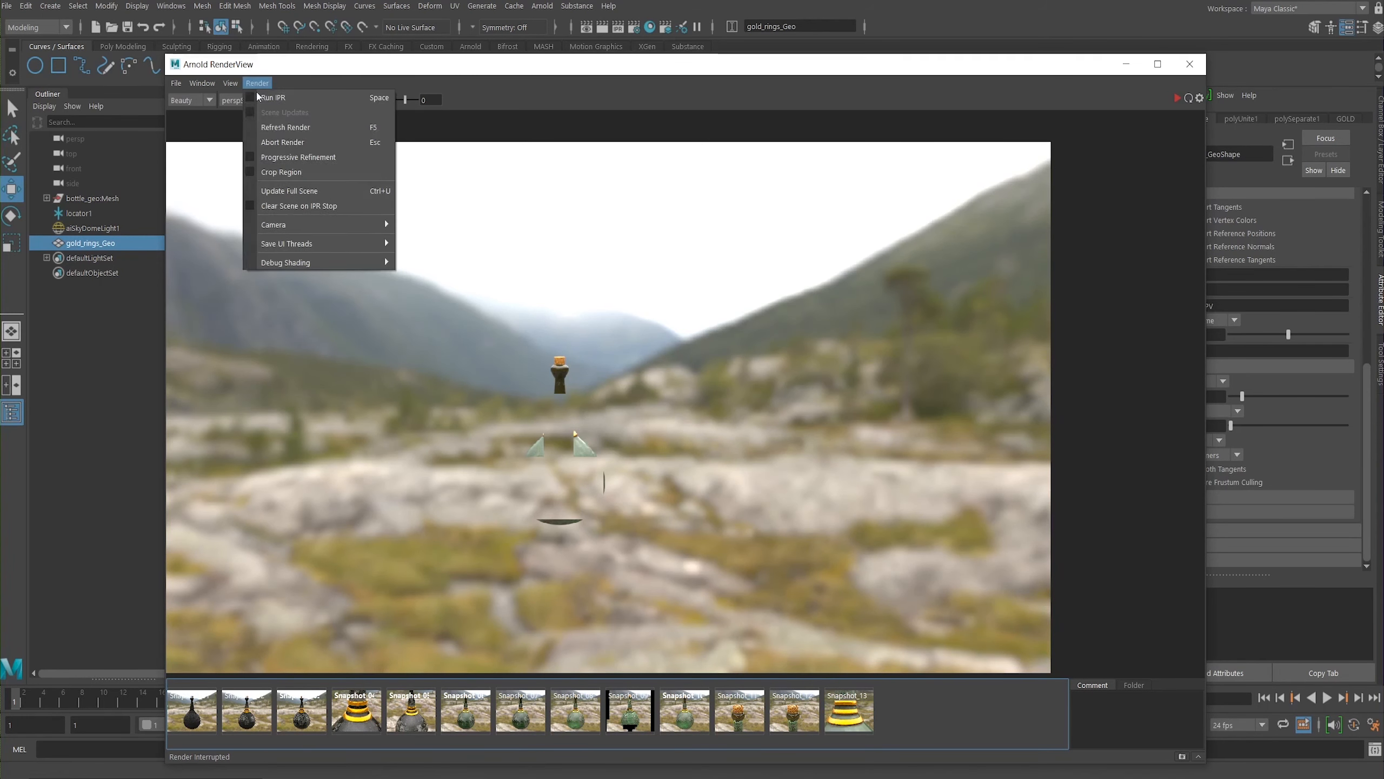
click(284, 191)
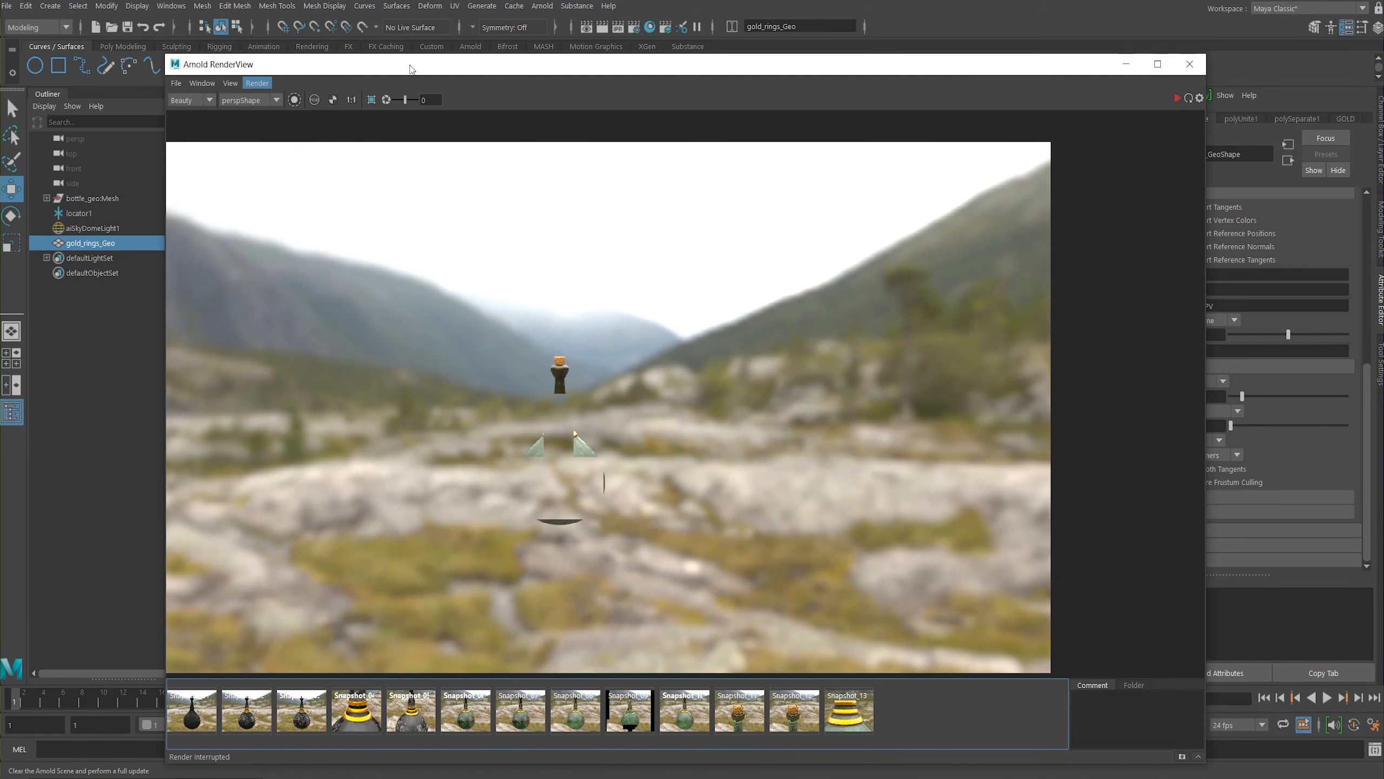
double_click(411, 68)
middle_drag(469, 355, 524, 349)
scroll(524, 352, up, 1)
middle_drag(636, 349, 709, 293)
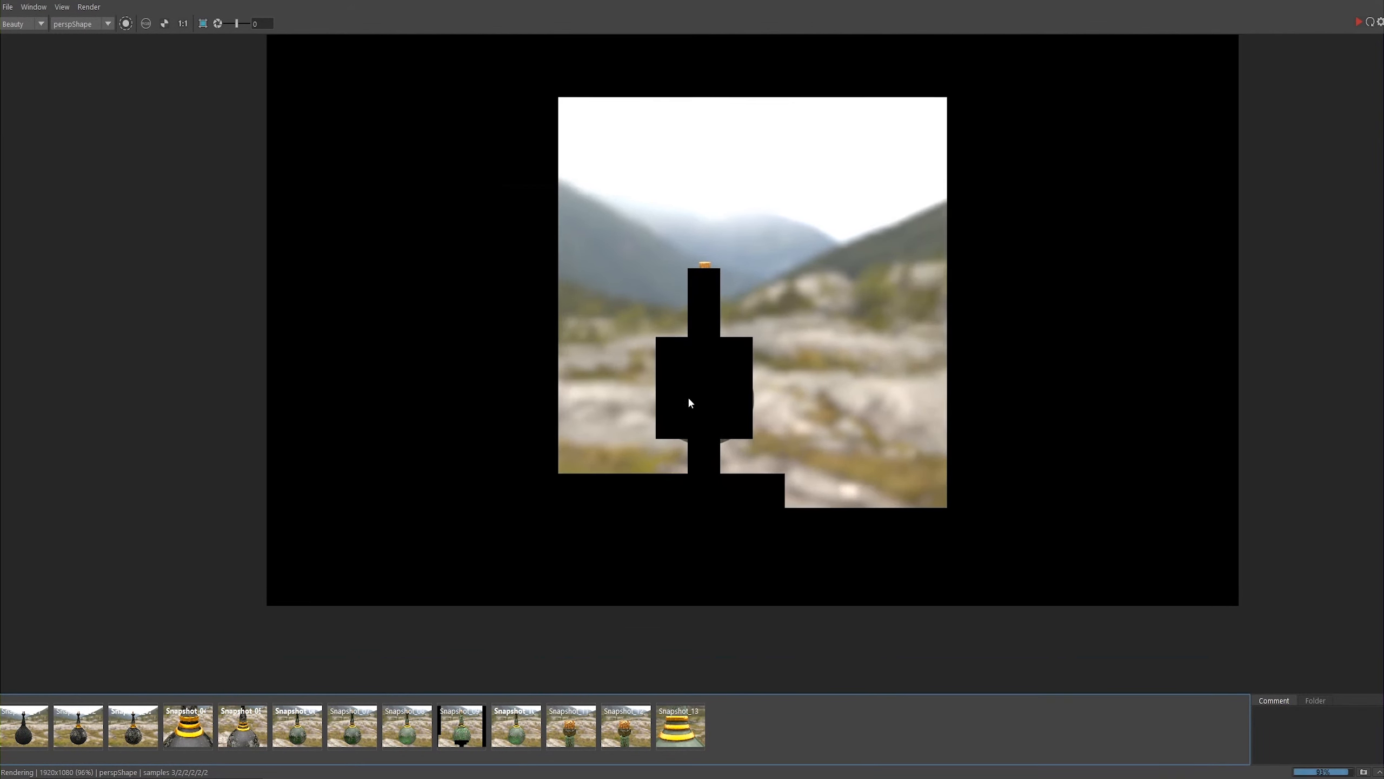
scroll(676, 387, up, 1)
middle_drag(617, 356, 564, 381)
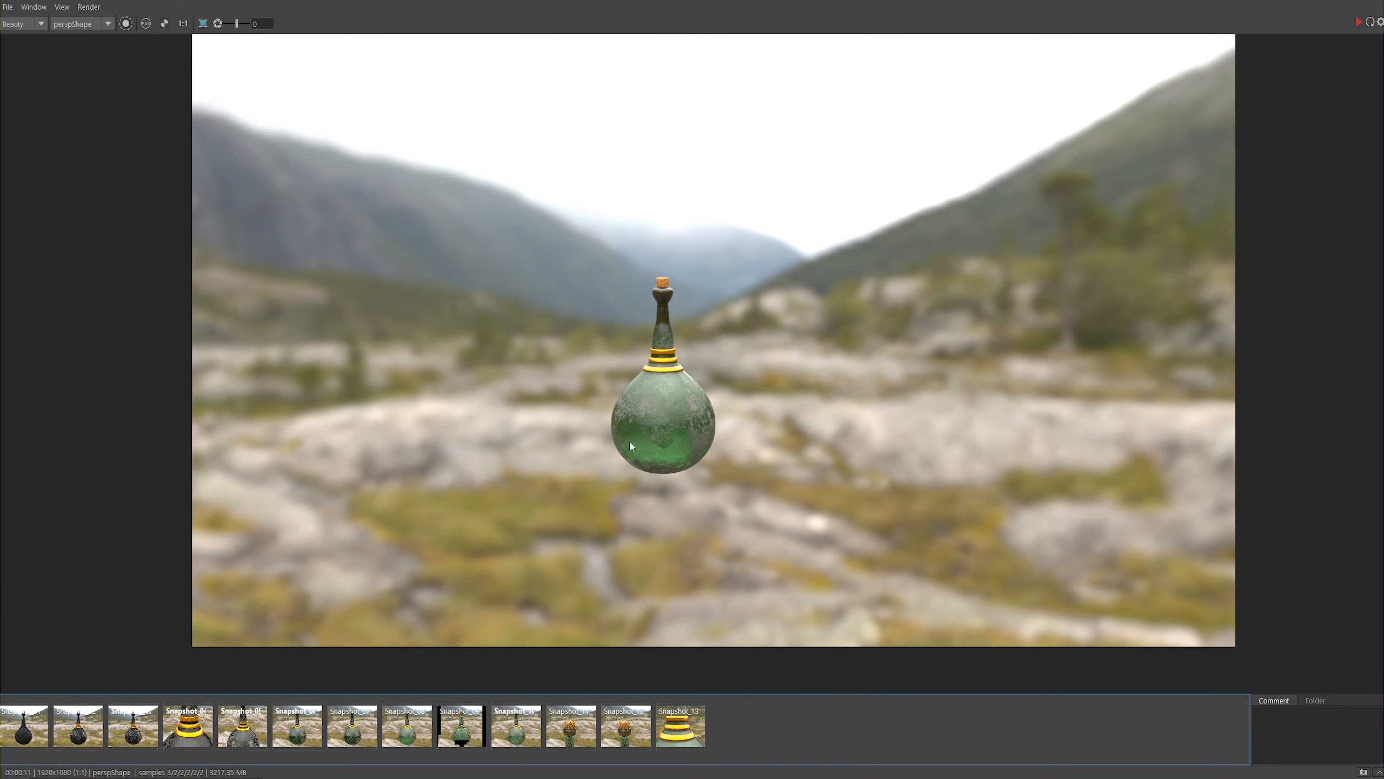
Step: Compare how the bottle's texture detail reads in the render at small, distant sizes and up close
middle_drag(653, 400, 394, 392)
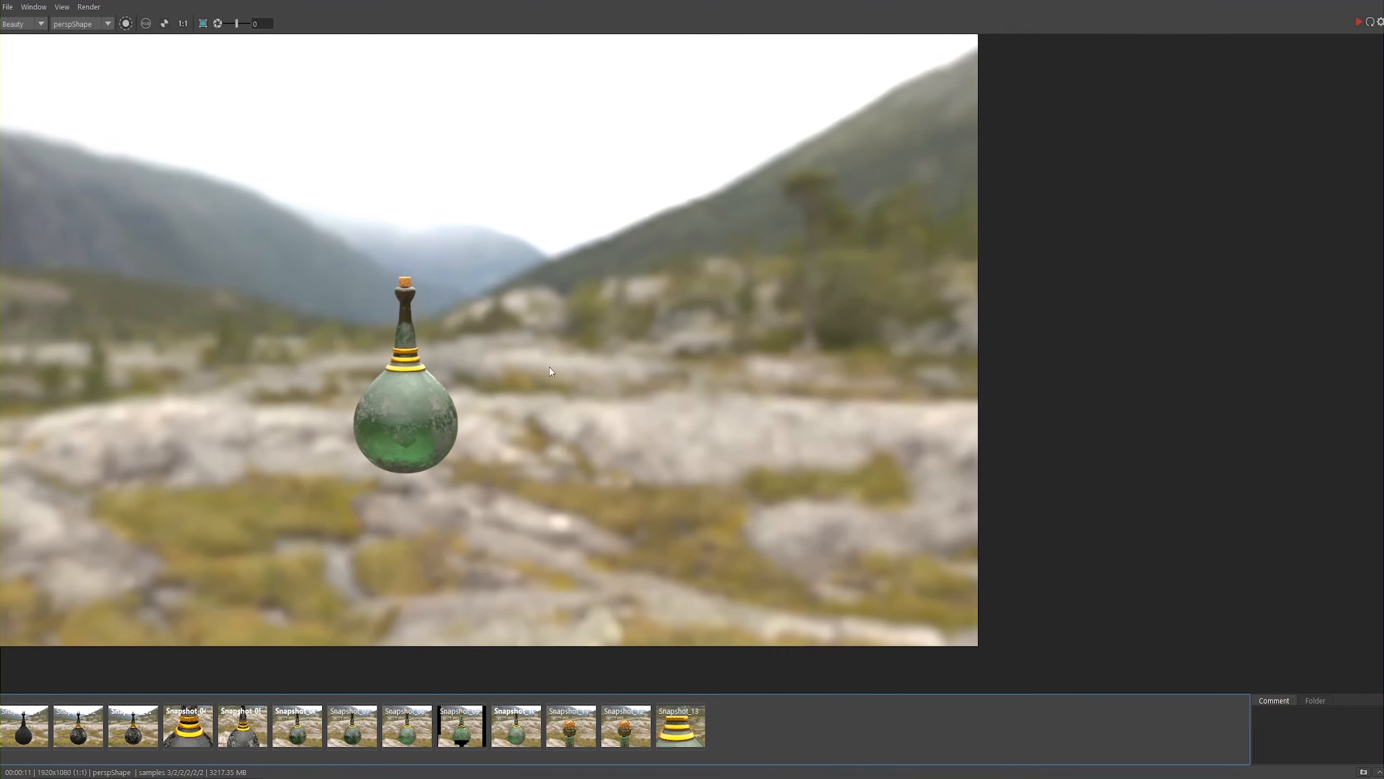
scroll(309, 309, down, 1)
middle_drag(308, 309, 419, 355)
scroll(420, 356, down, 2)
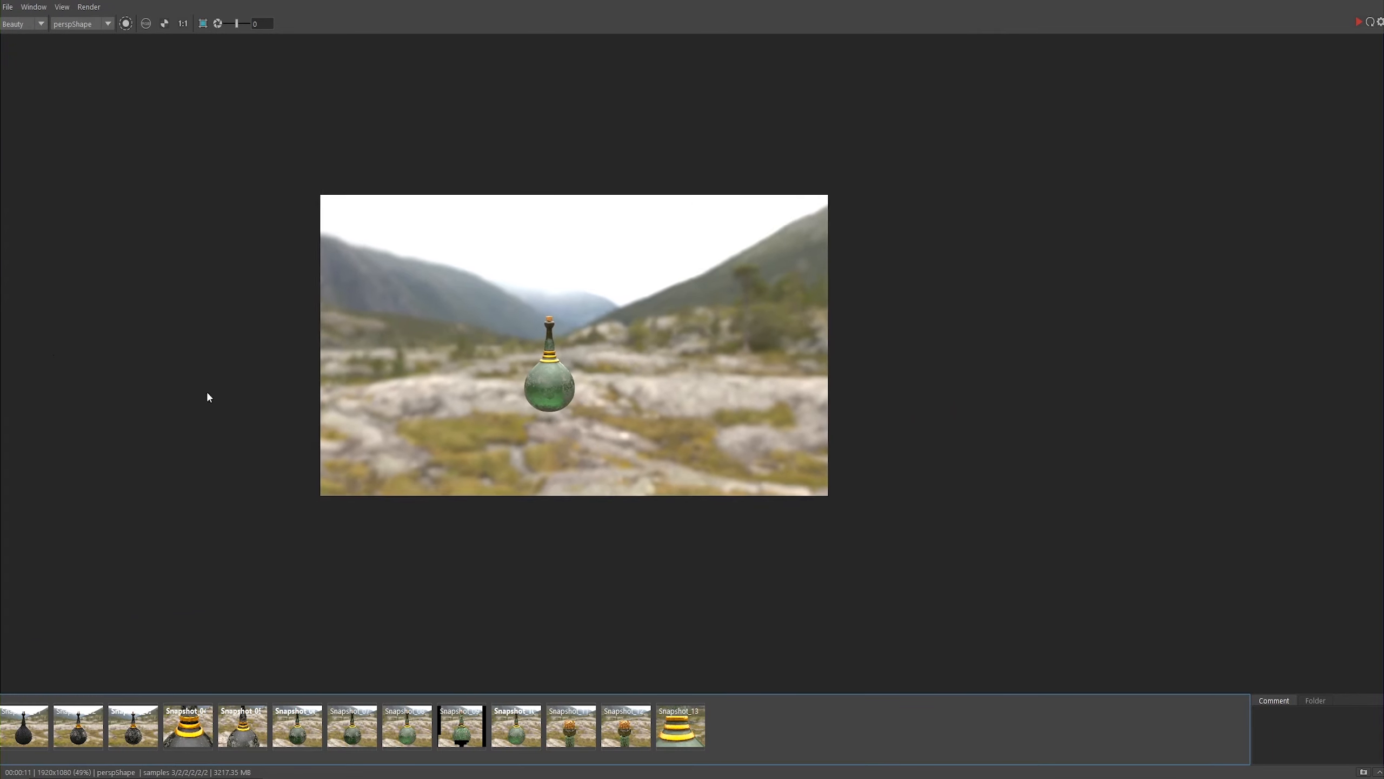
middle_drag(207, 393, 210, 285)
scroll(409, 285, down, 1)
middle_drag(410, 285, 399, 358)
scroll(513, 491, down, 1)
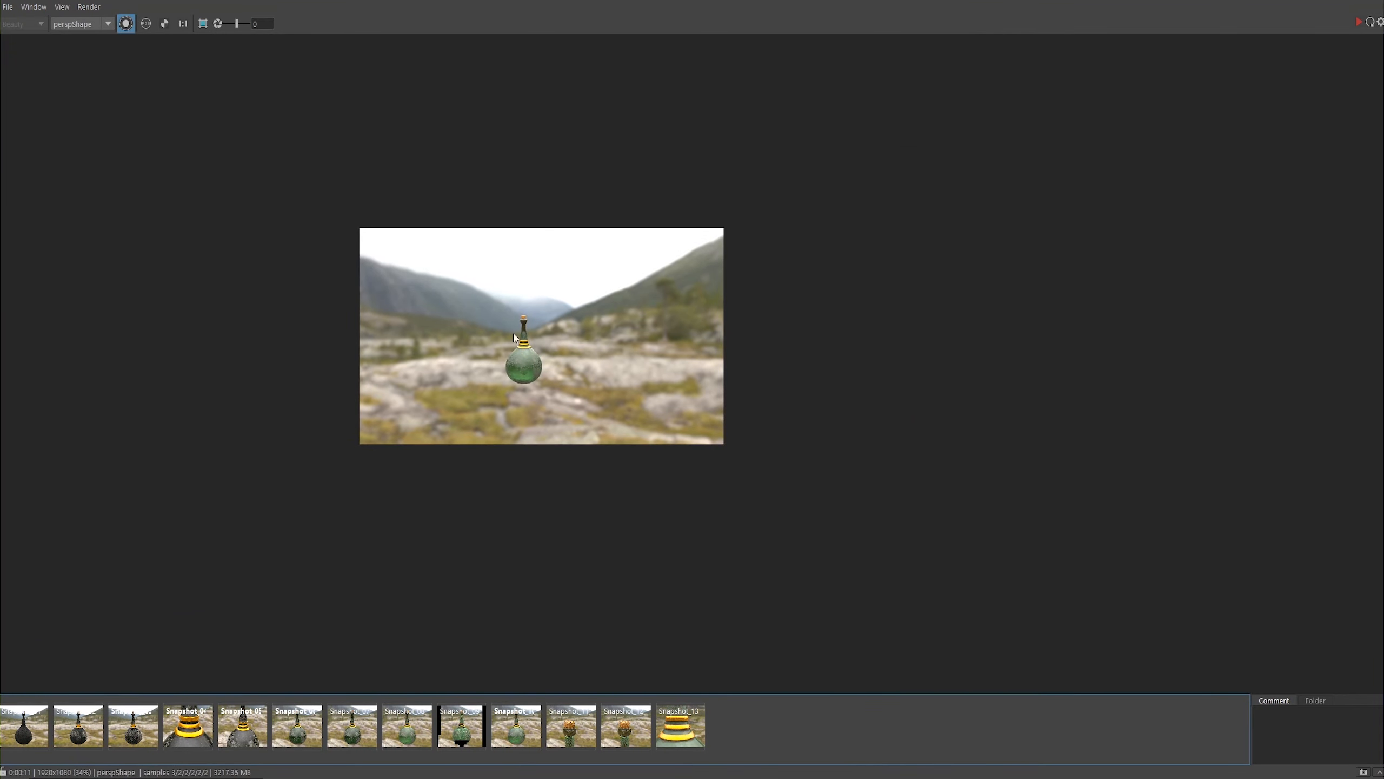
middle_drag(514, 338, 578, 364)
scroll(577, 364, down, 1)
middle_drag(492, 257, 552, 307)
scroll(619, 356, up, 5)
scroll(394, 261, down, 1)
scroll(537, 286, up, 10)
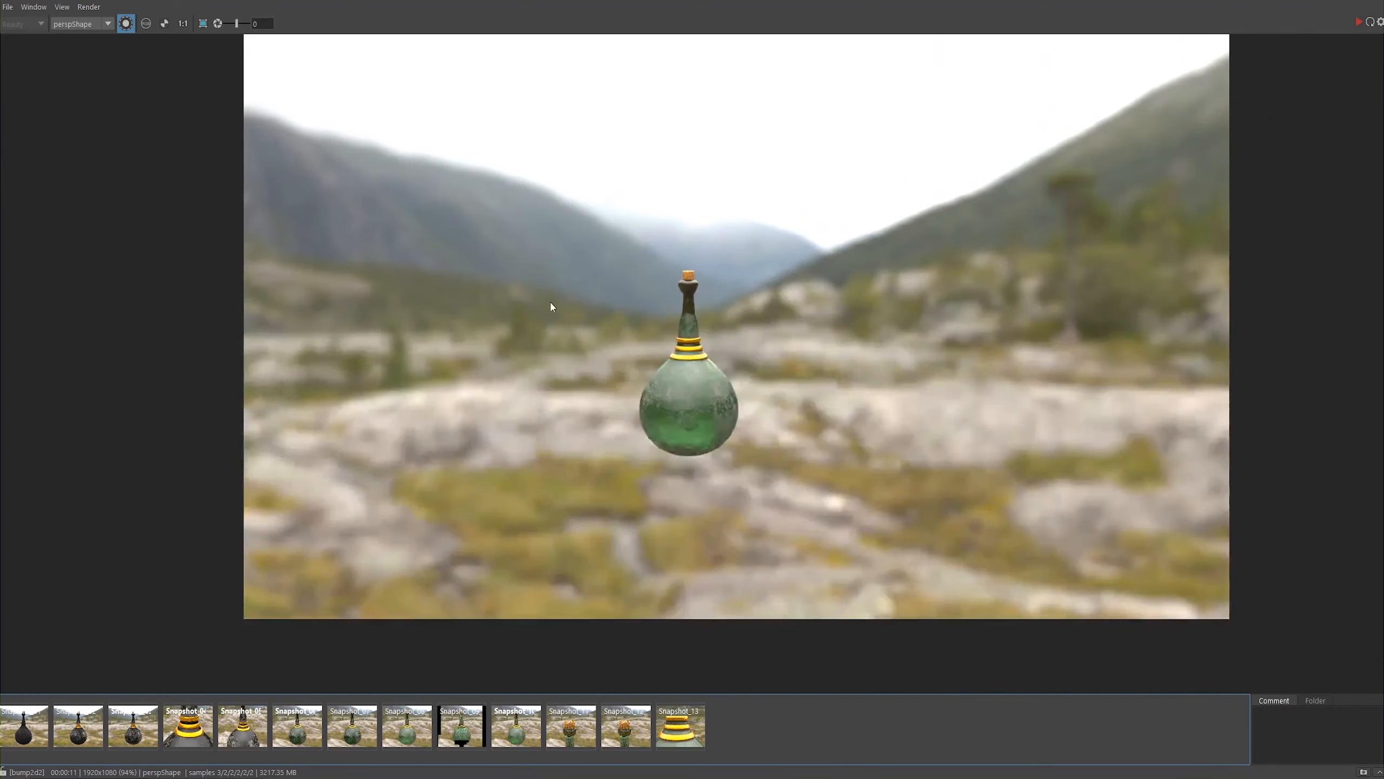
scroll(715, 373, up, 7)
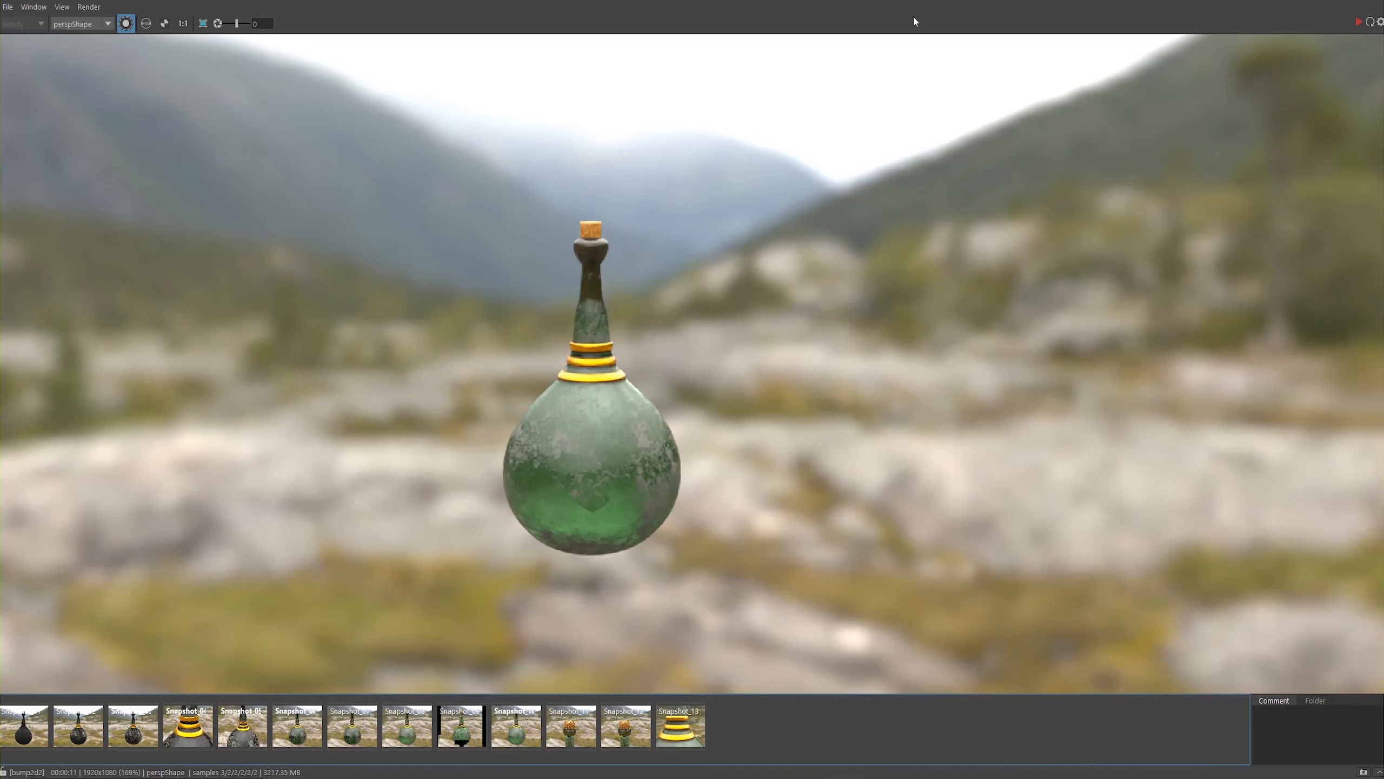
Step: Restore the RenderView to a floating window over the Maya scene and reframe the bottle in it
drag(921, 1, 755, 114)
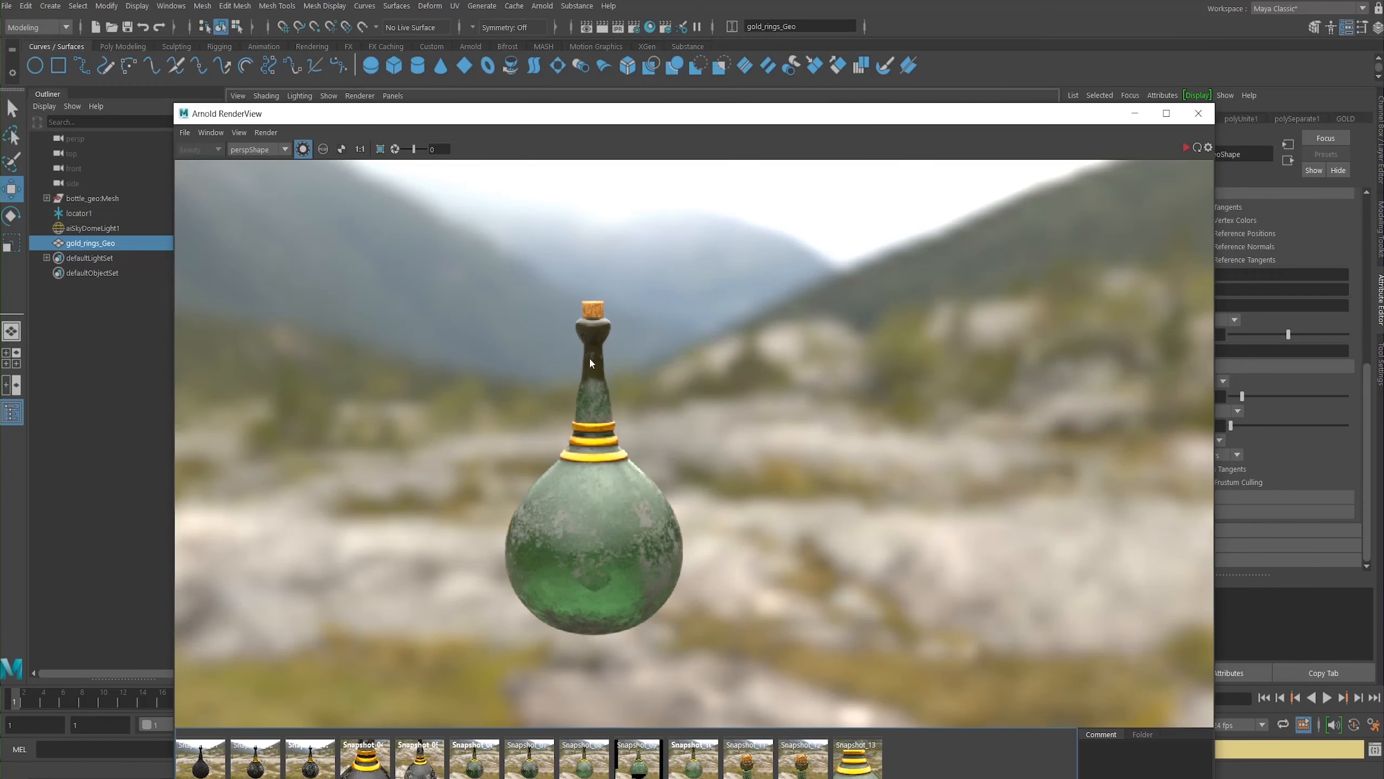
drag(605, 107, 662, 65)
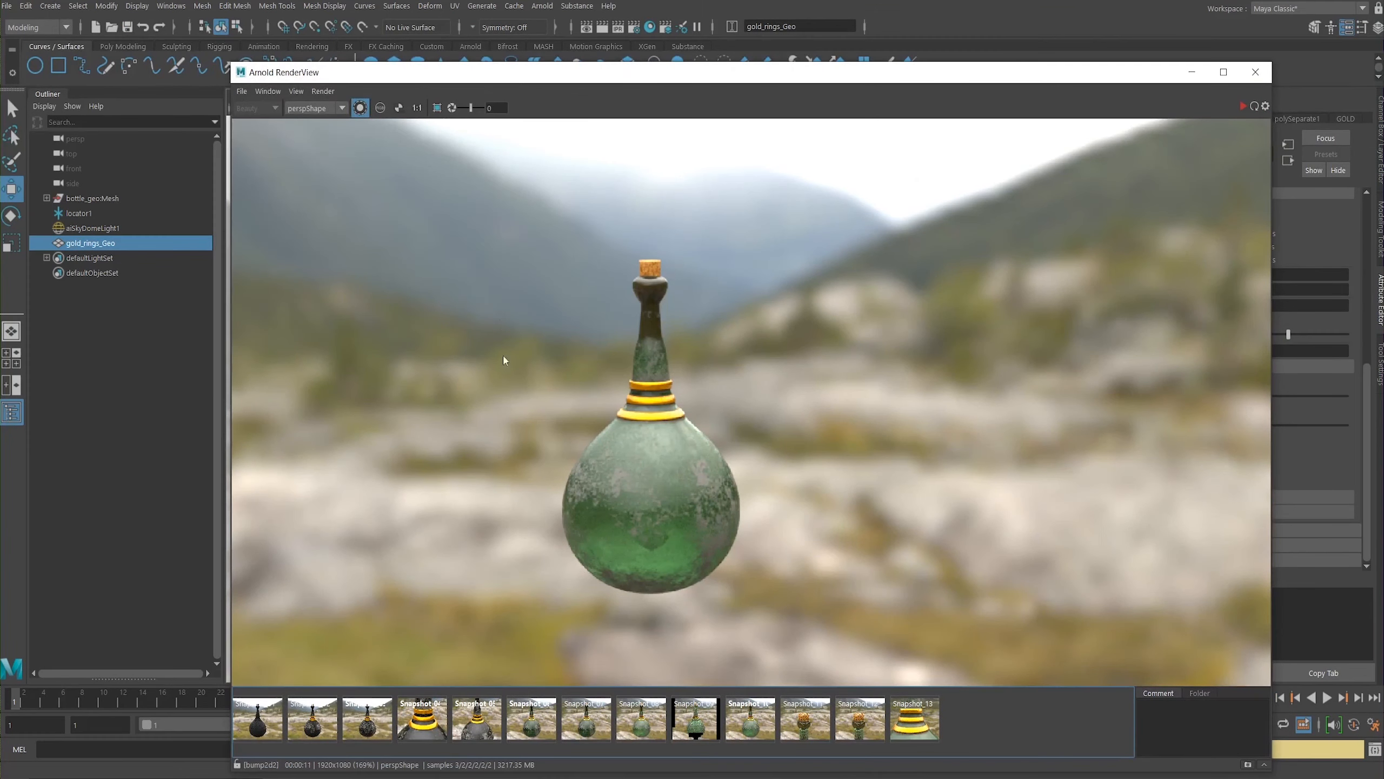
alt+middle_drag(693, 364, 734, 365)
mouse_move(734, 376)
alt+right_down()
mouse_move(766, 371)
mouse_move(742, 367)
alt+right_up()
alt+middle_drag(848, 413, 829, 405)
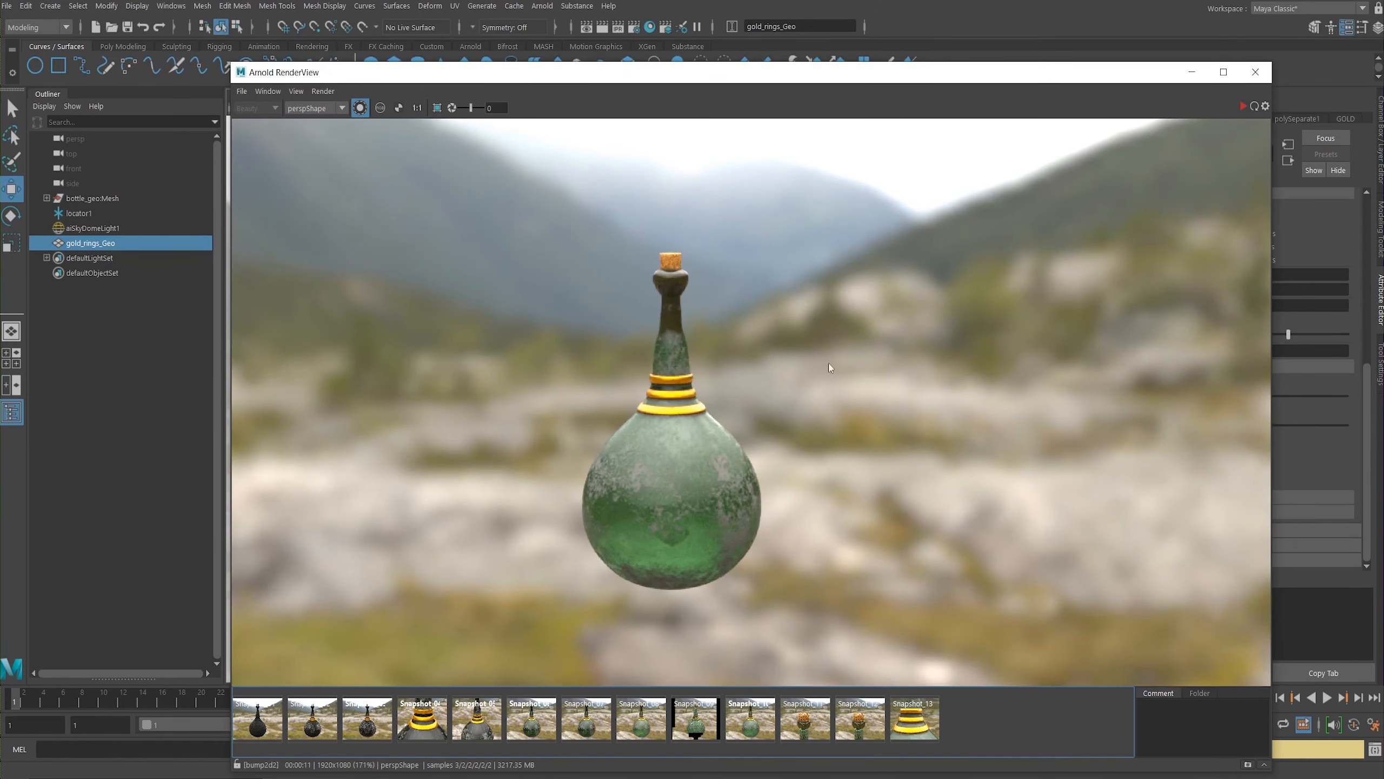